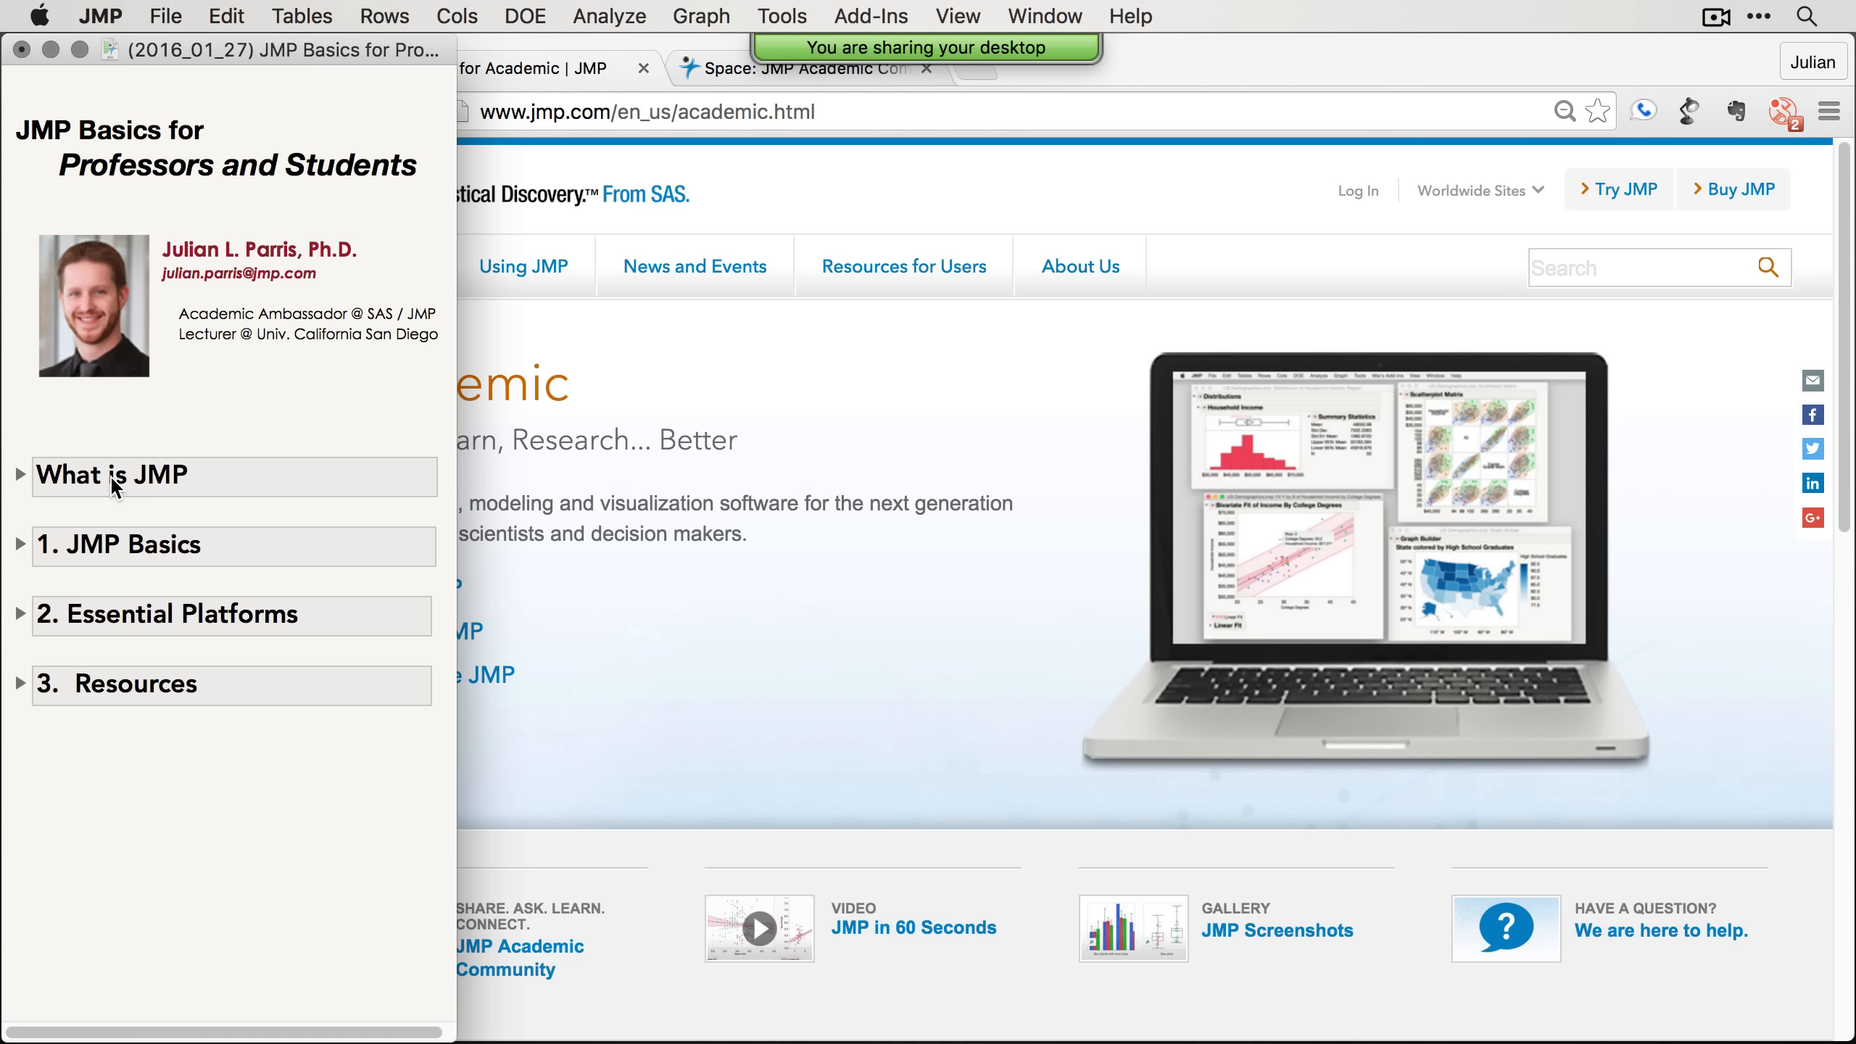
Step: Expand and collapse the 1. JMP Basics and 2. Essential Platforms sections of the journal outline
left_click(20, 546)
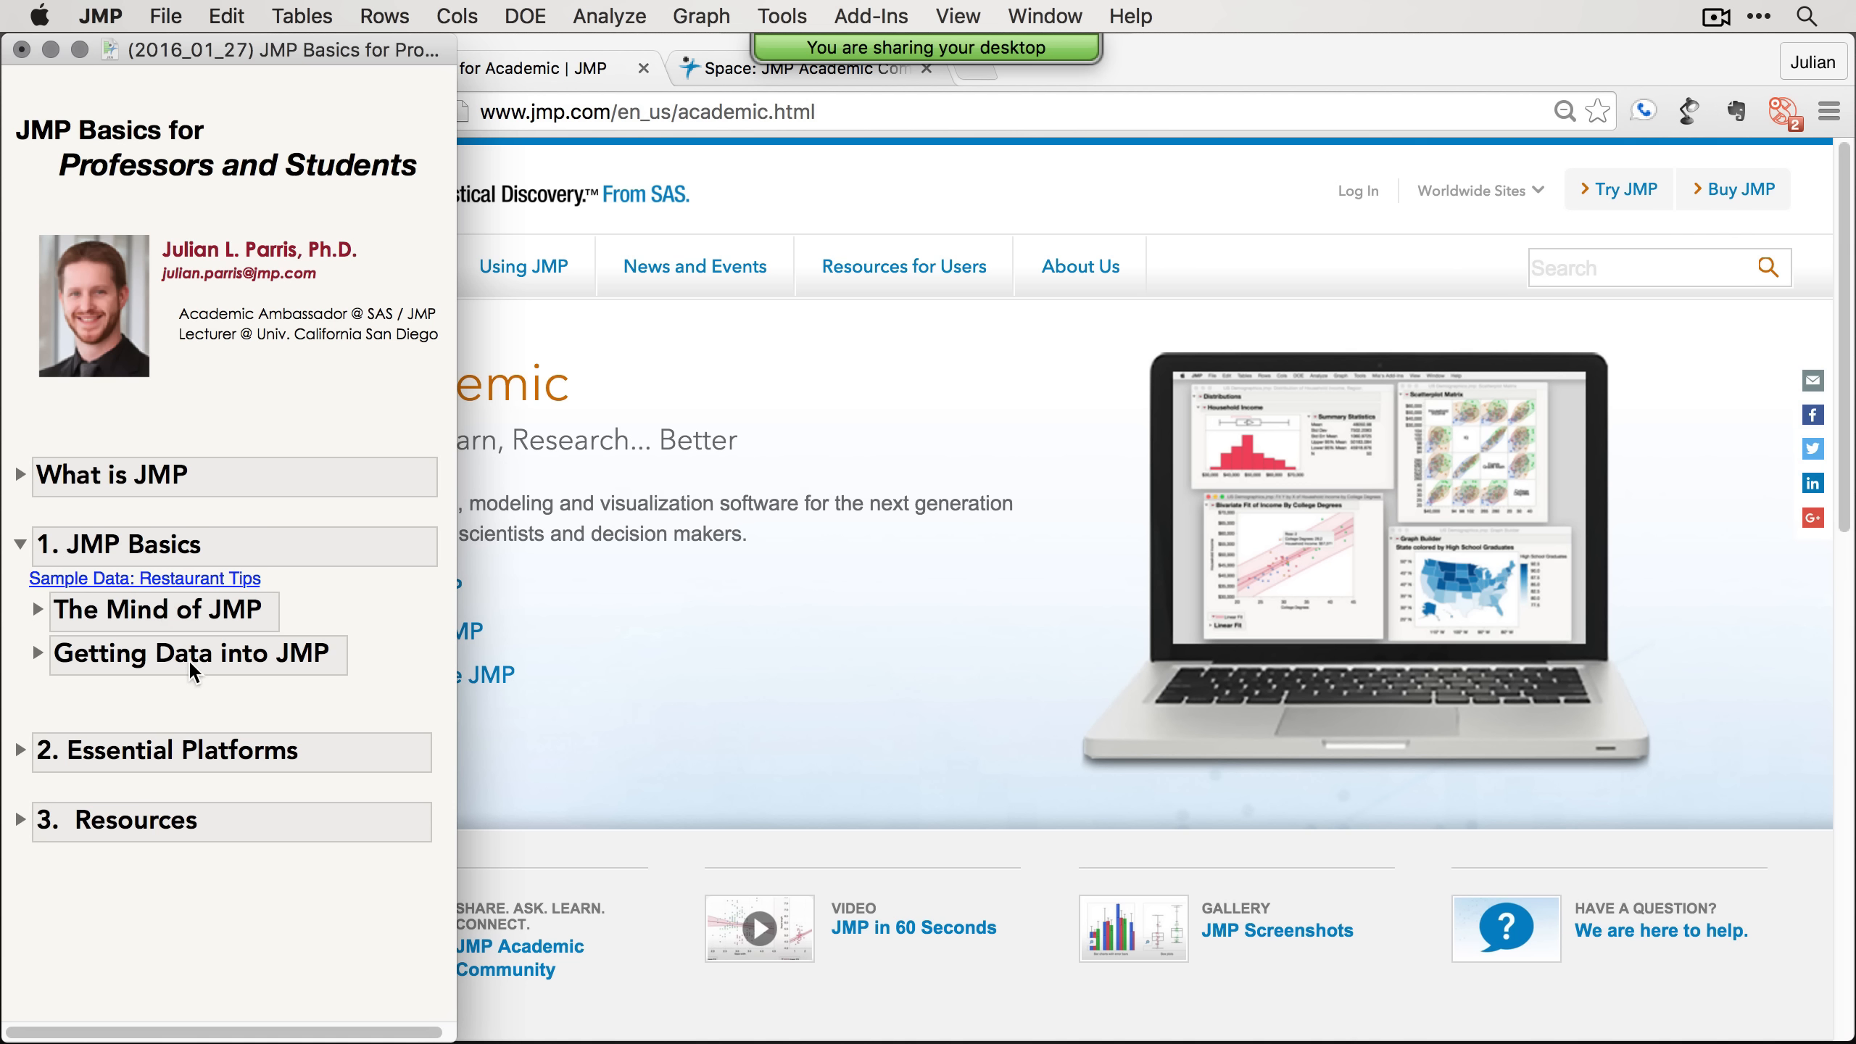
left_click(18, 544)
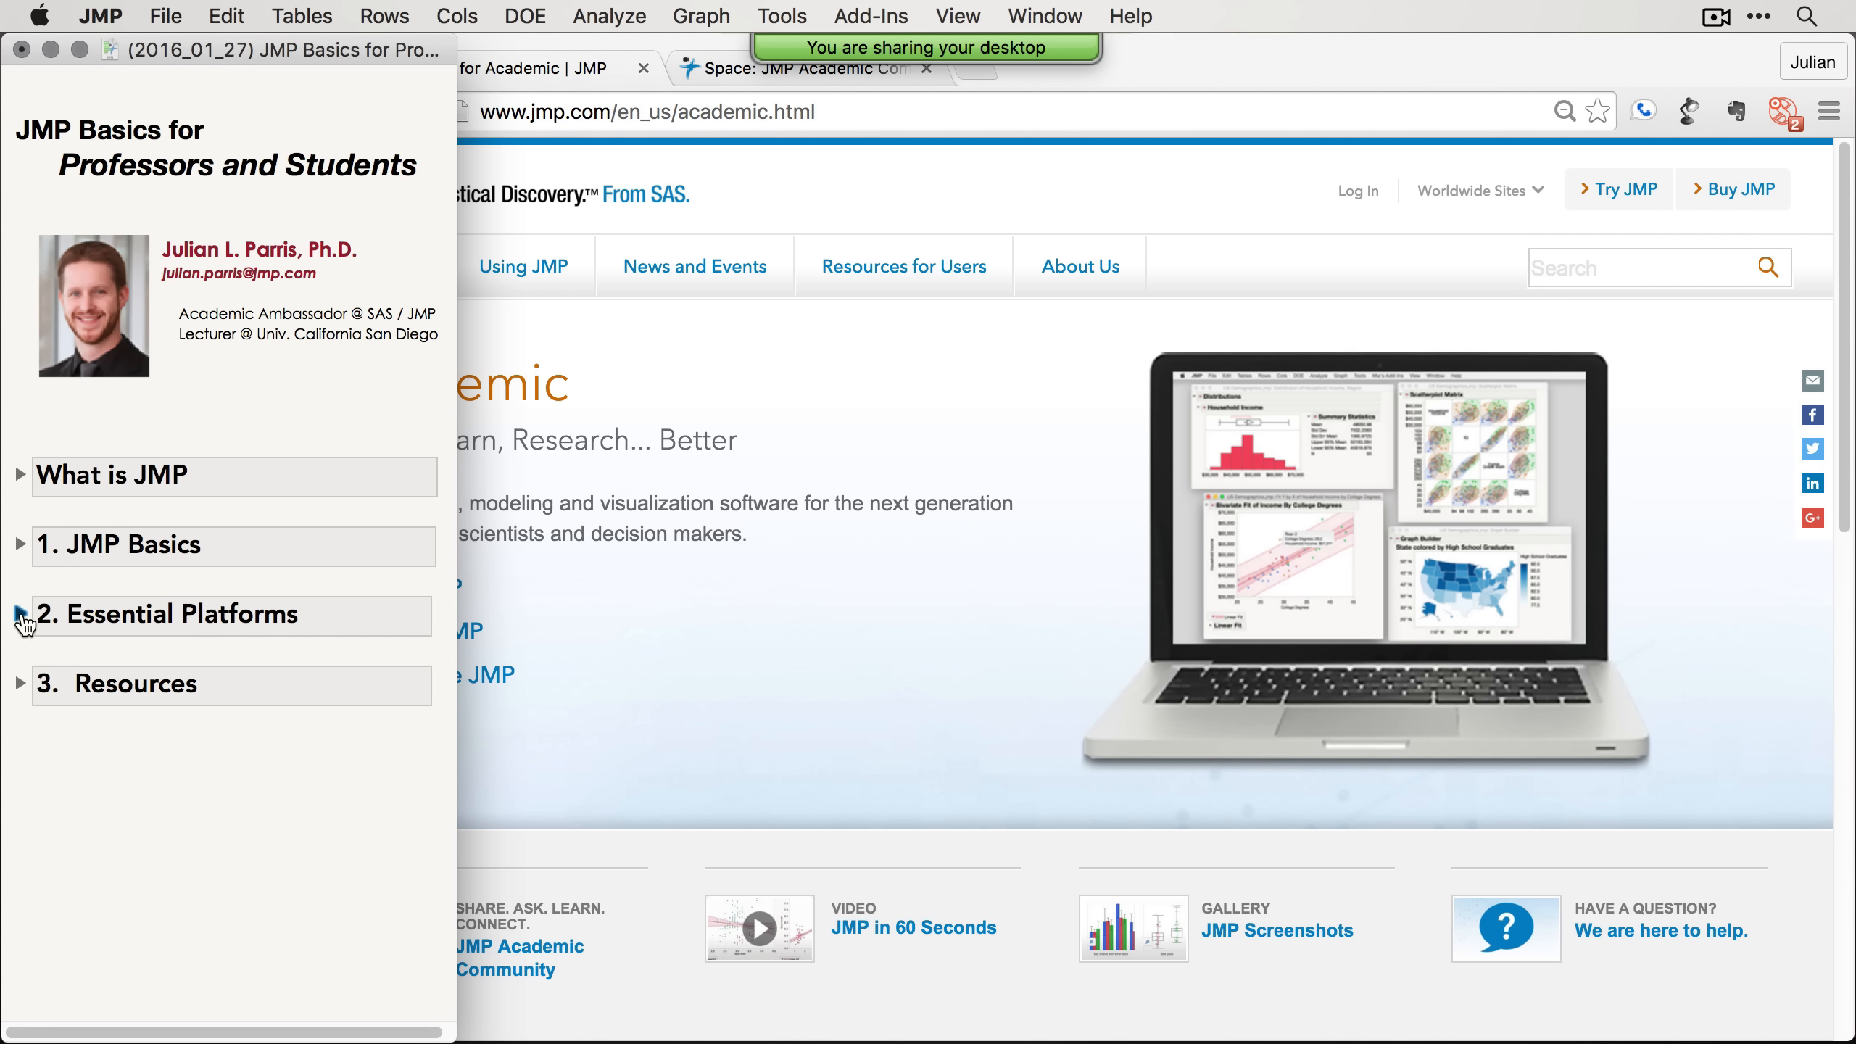
left_click(20, 614)
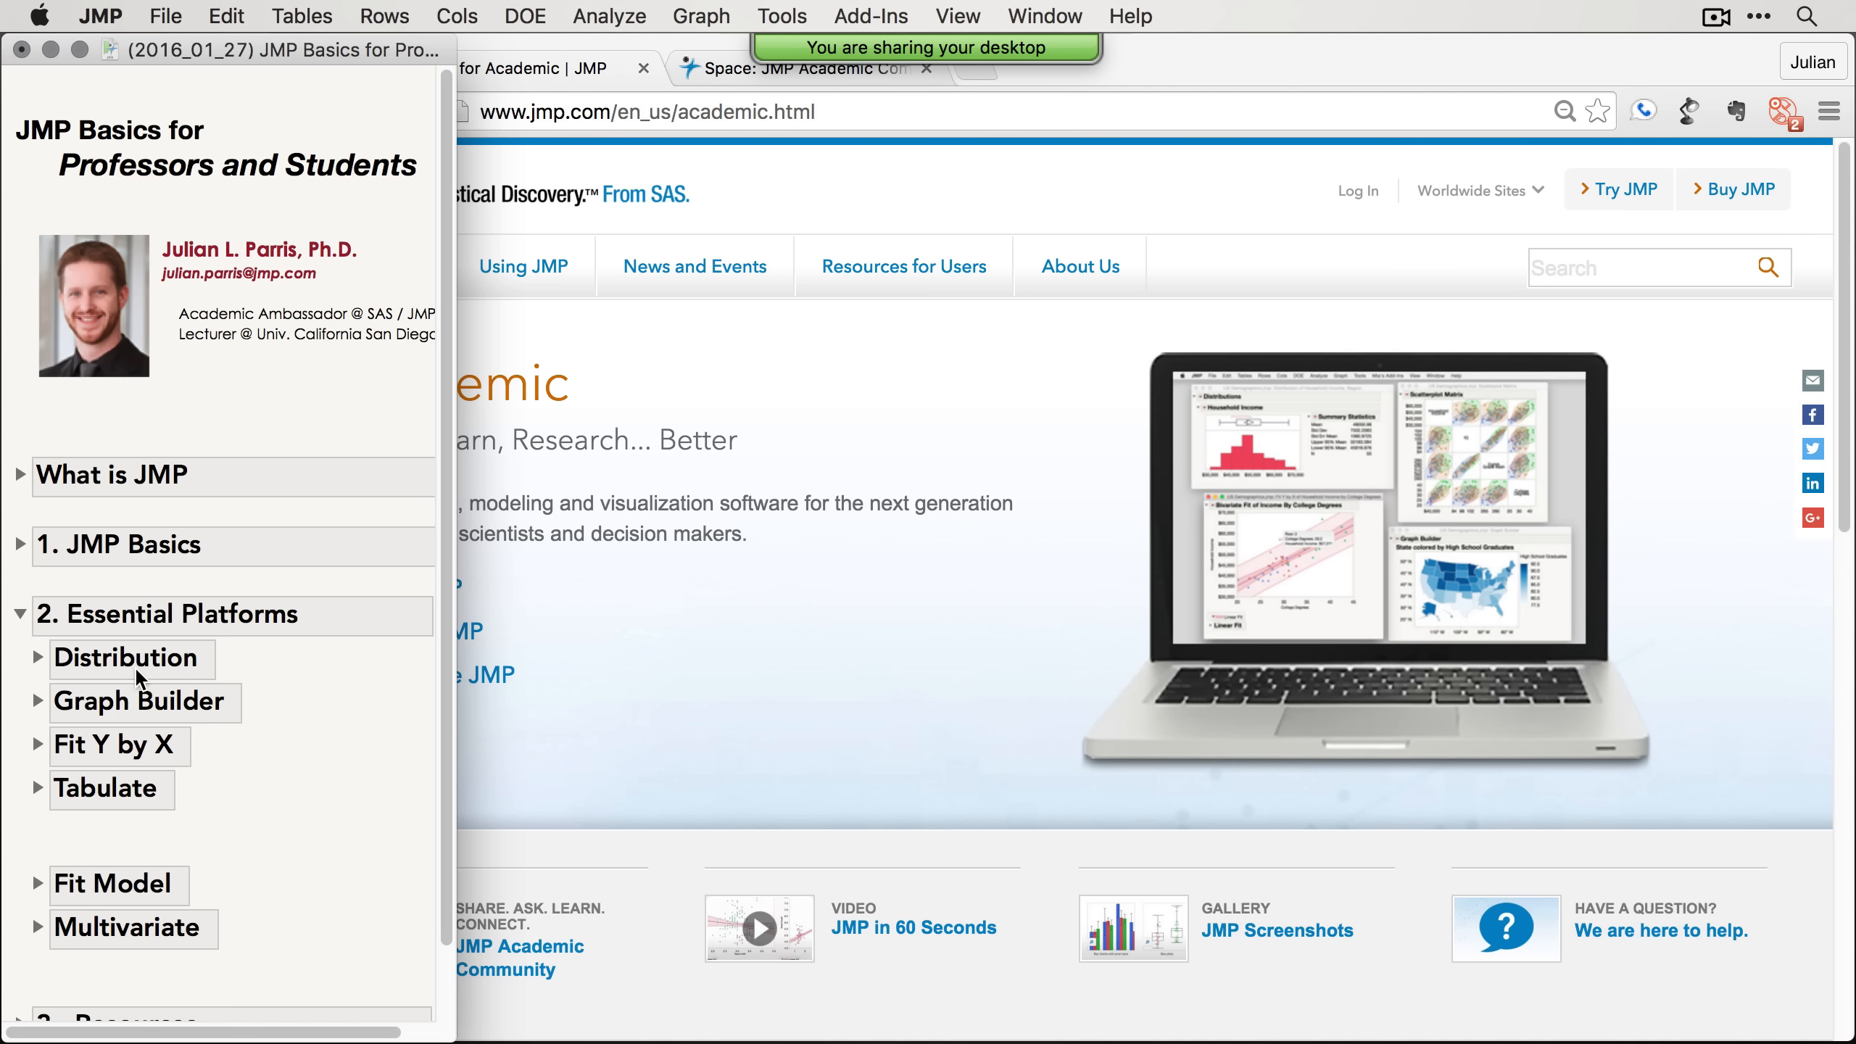
left_click(19, 613)
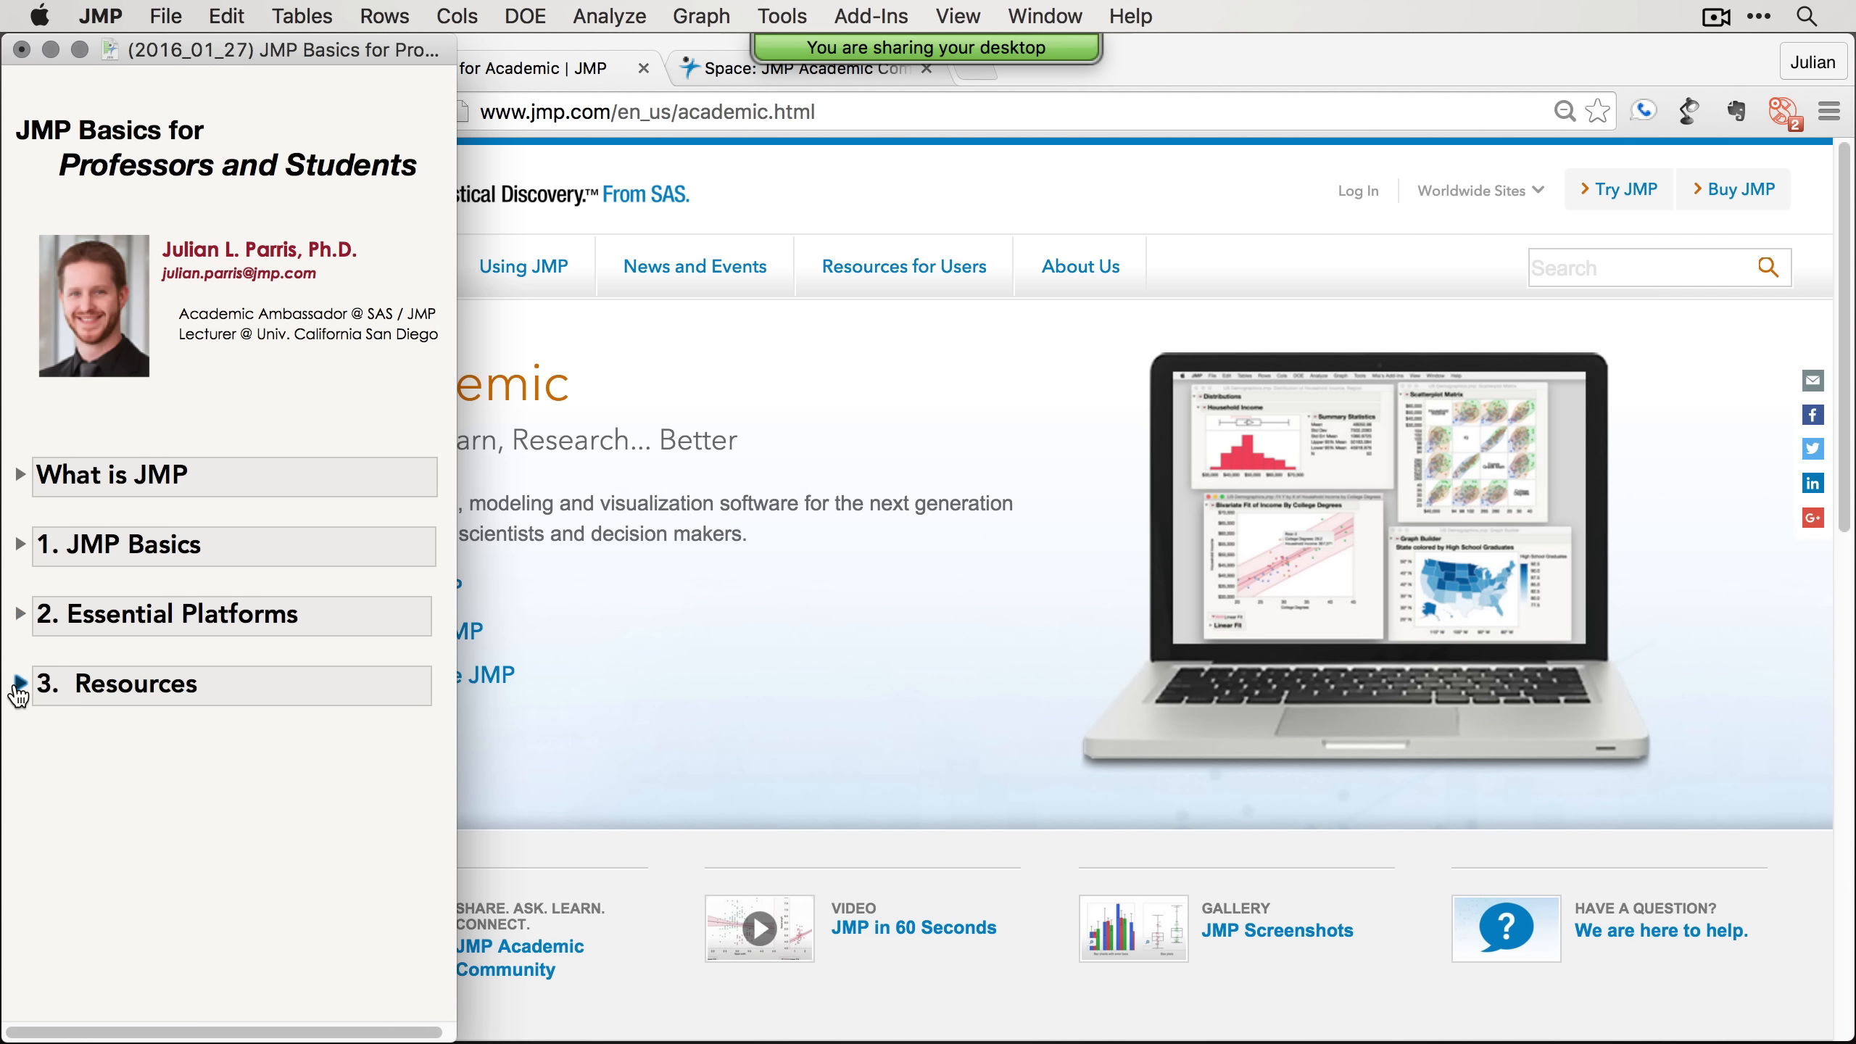
Step: Expand the Resources section and open the Get JMP page of the JMP academic website
left_click(19, 684)
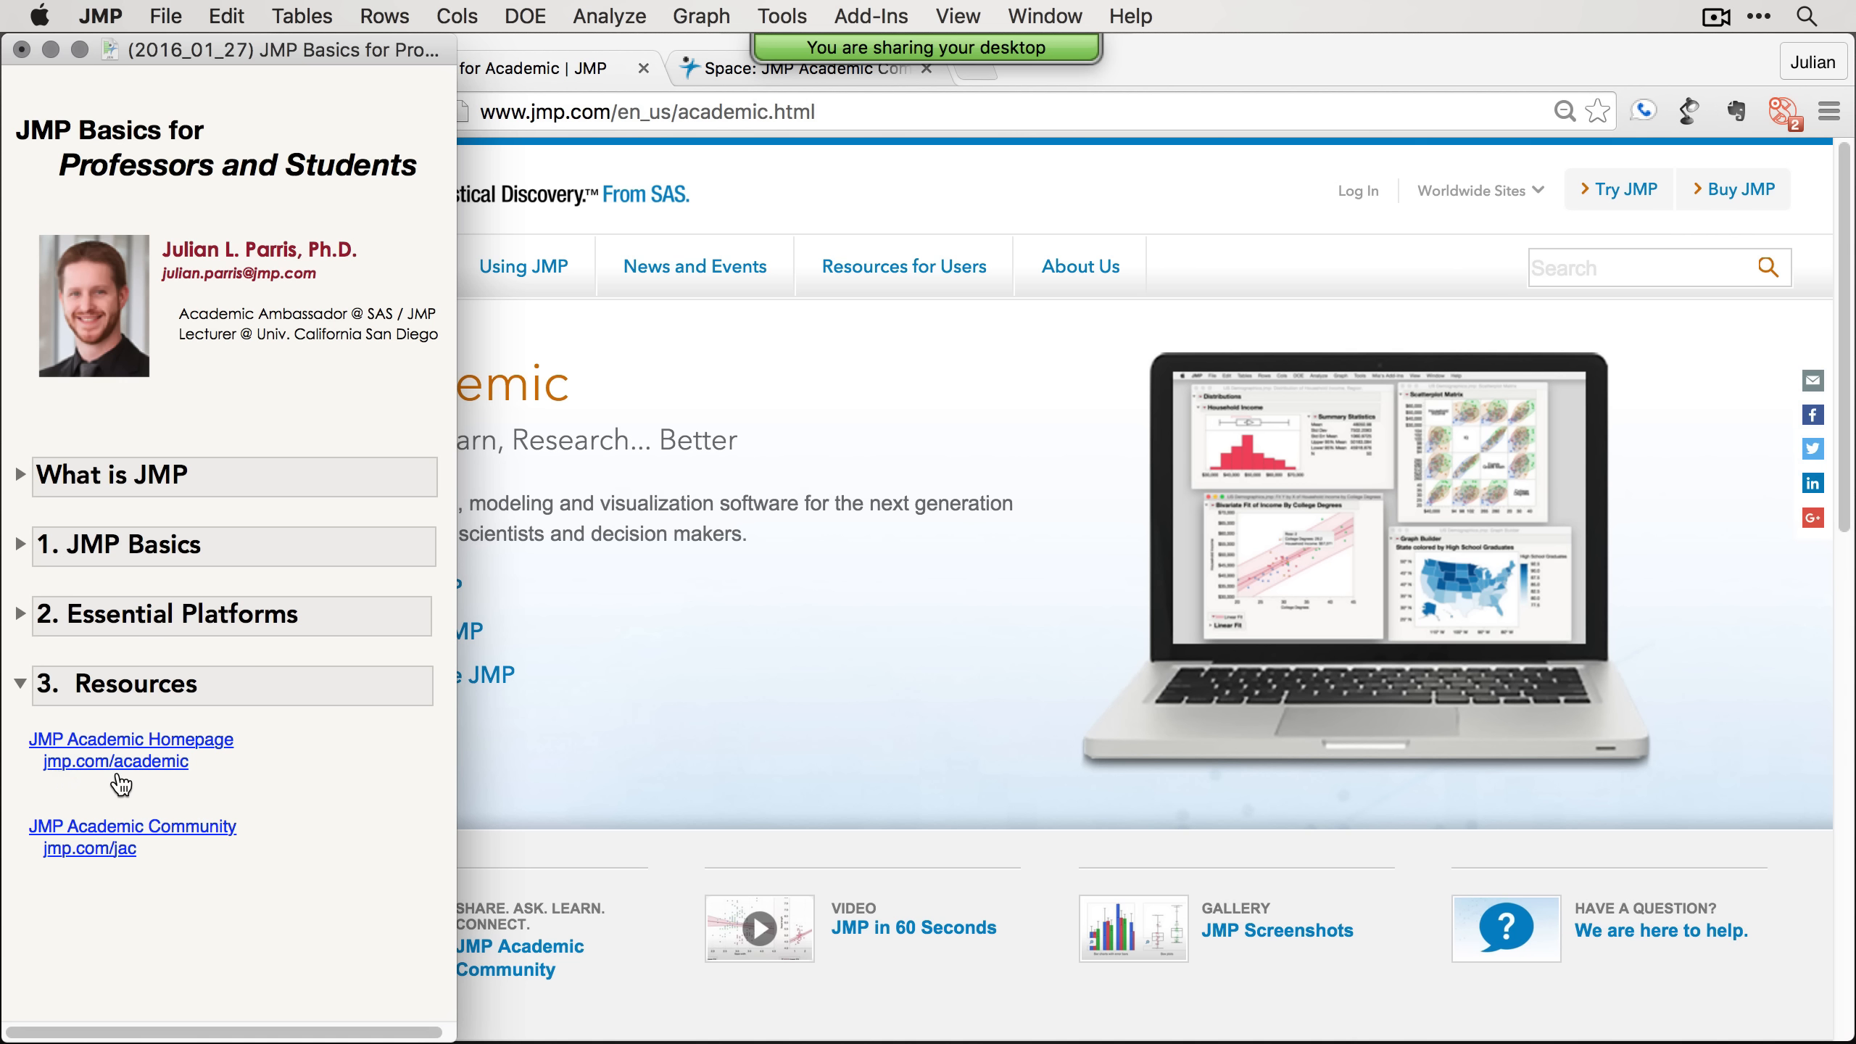
left_click(687, 731)
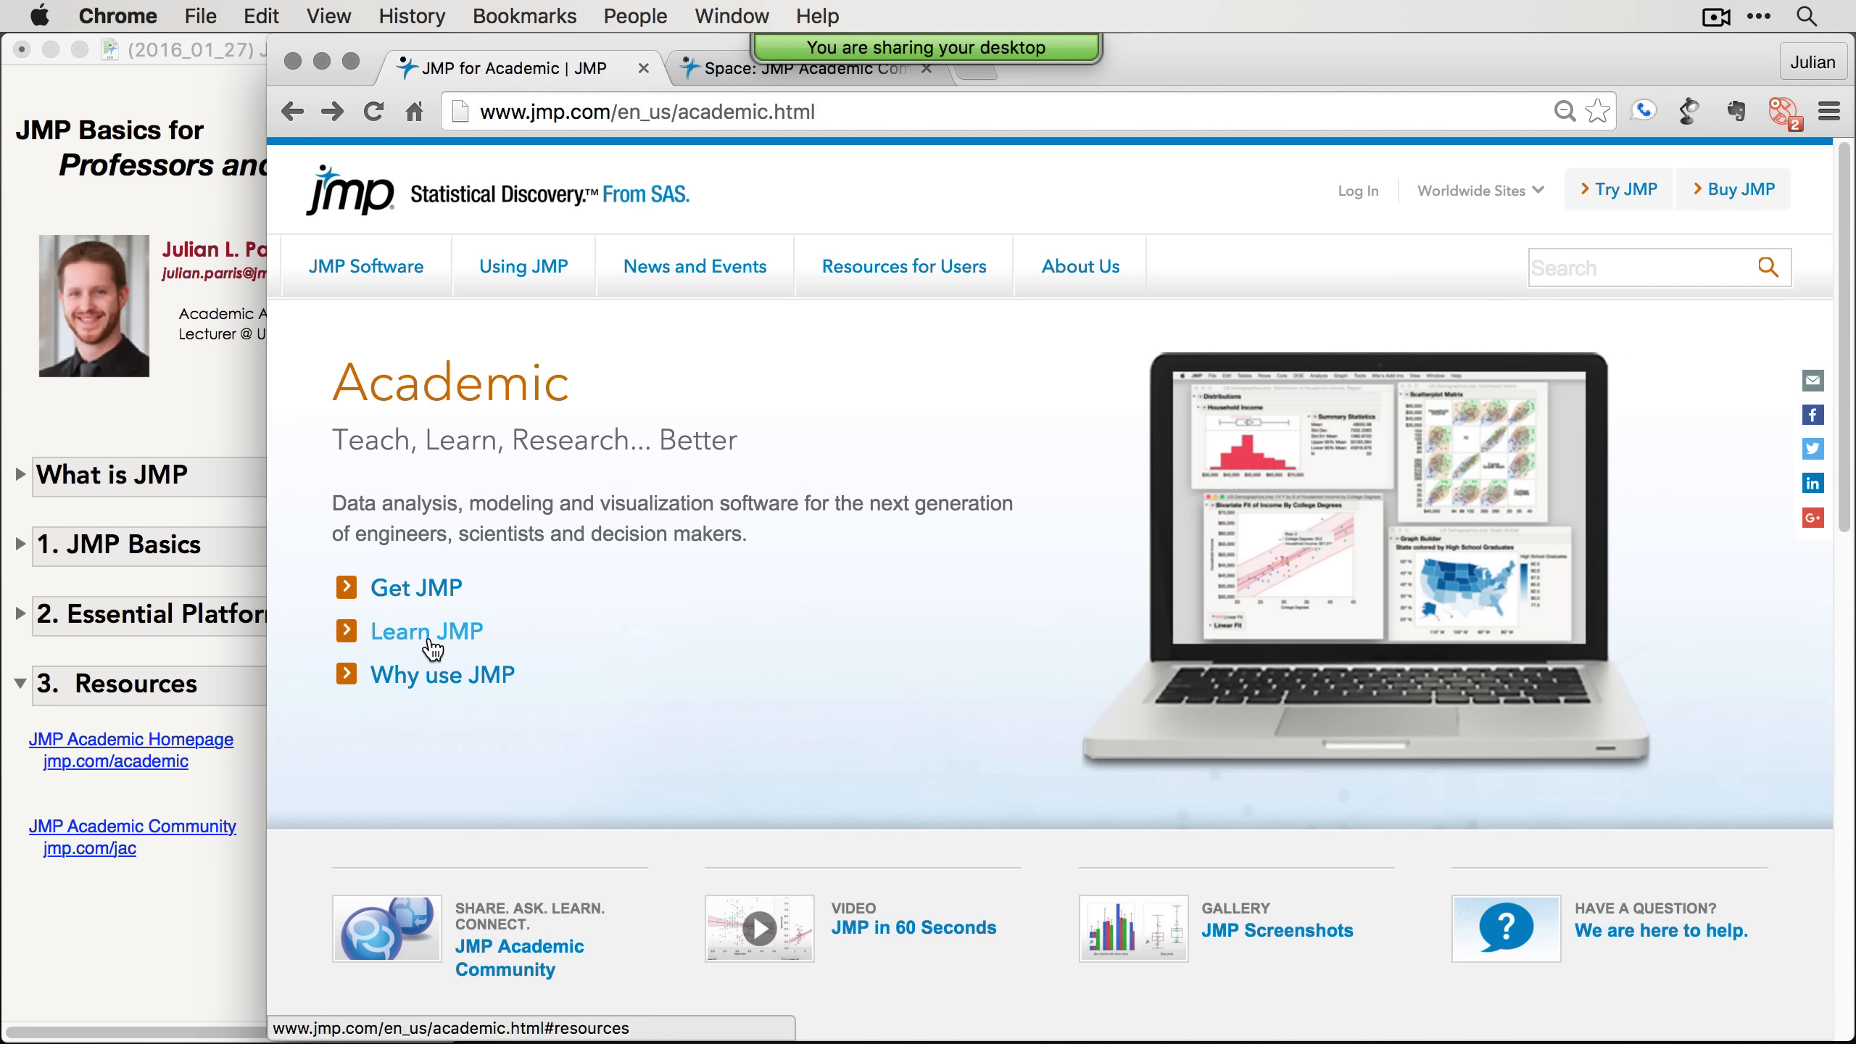
left_click(408, 636)
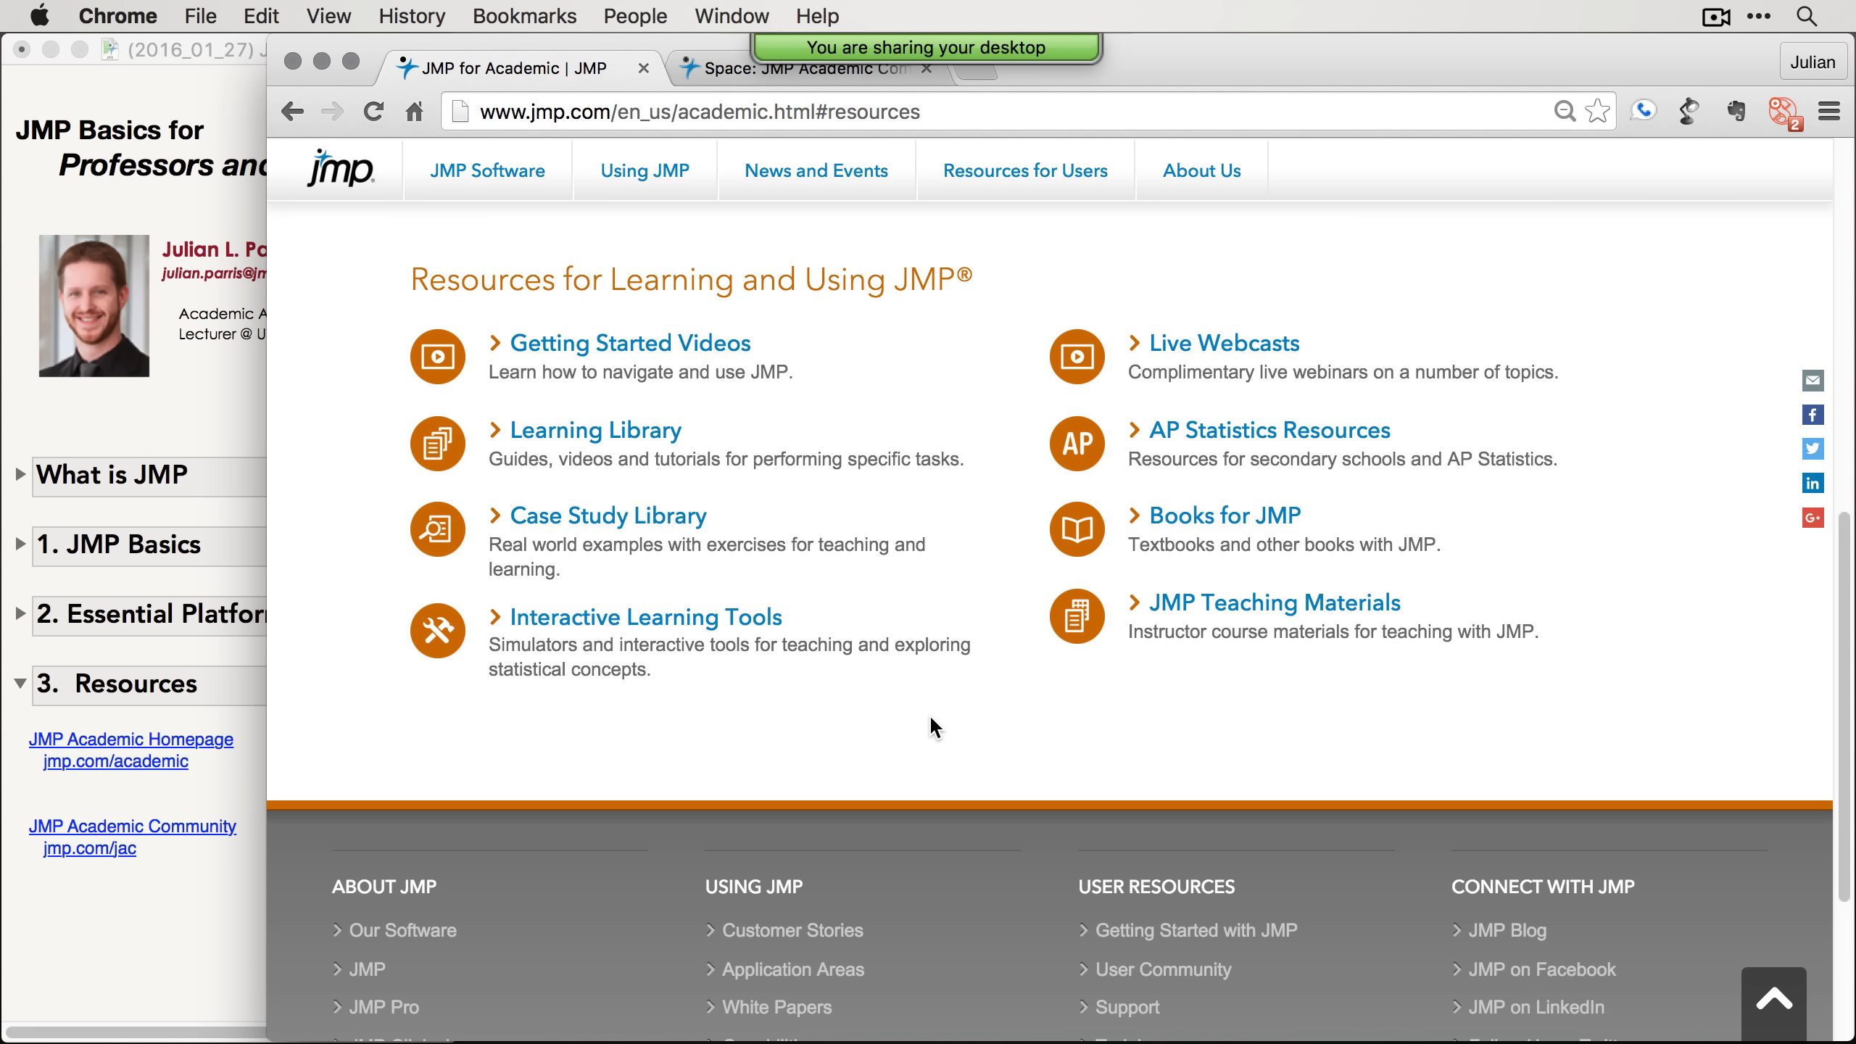
scroll(937, 716, "up", 15)
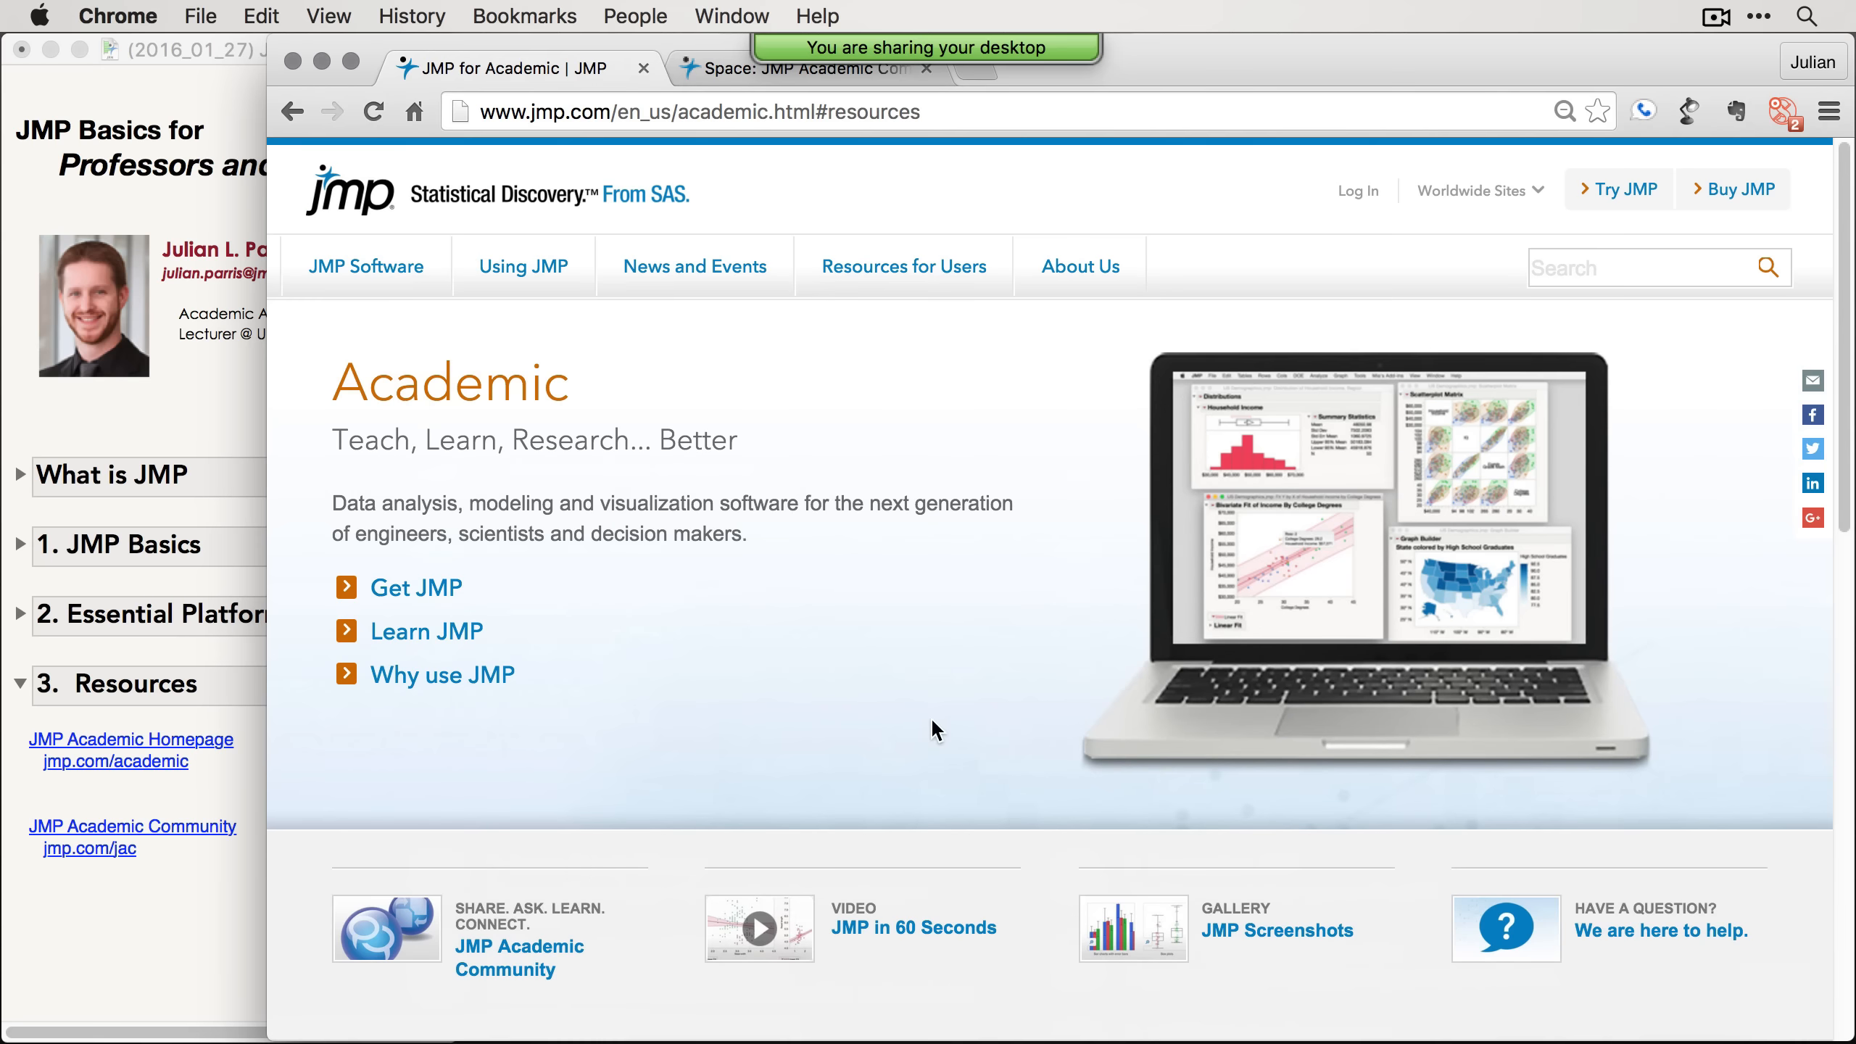
left_click(420, 600)
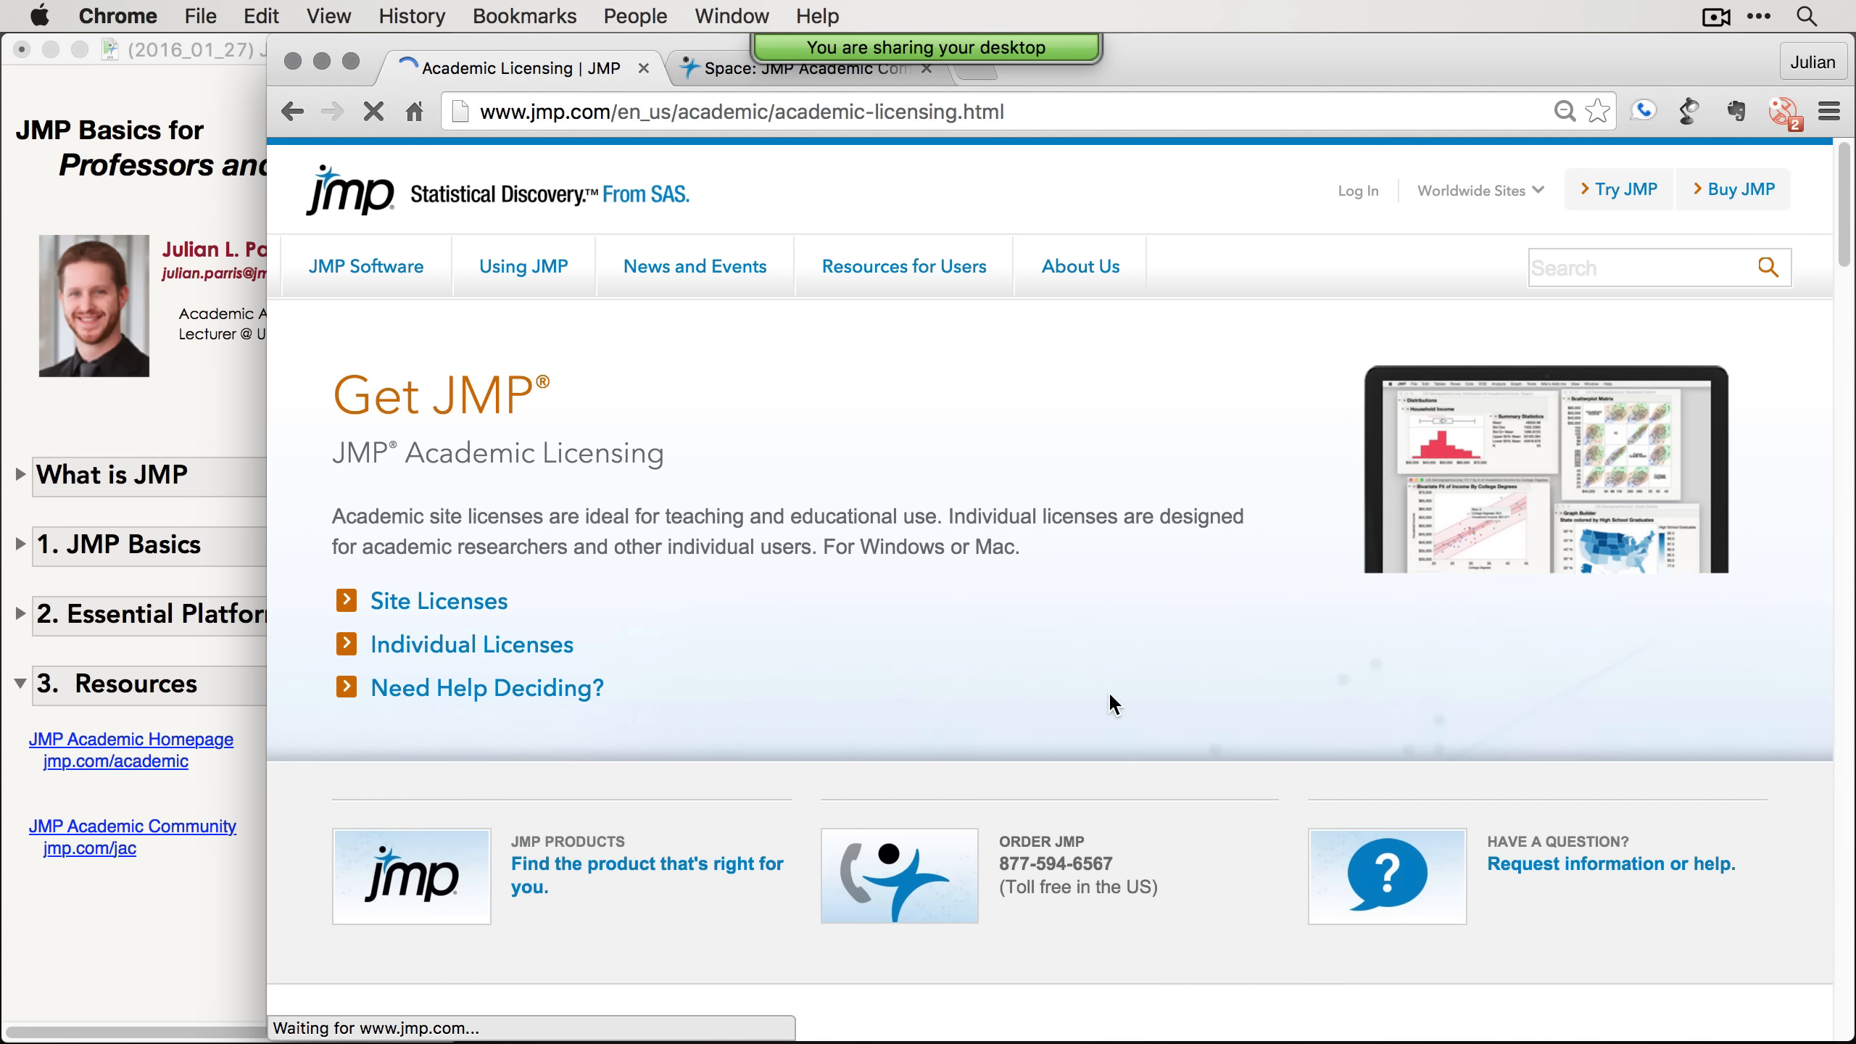
Step: Read through the Individual Licenses options on the academic licensing page
scroll(889, 629, "down", 1)
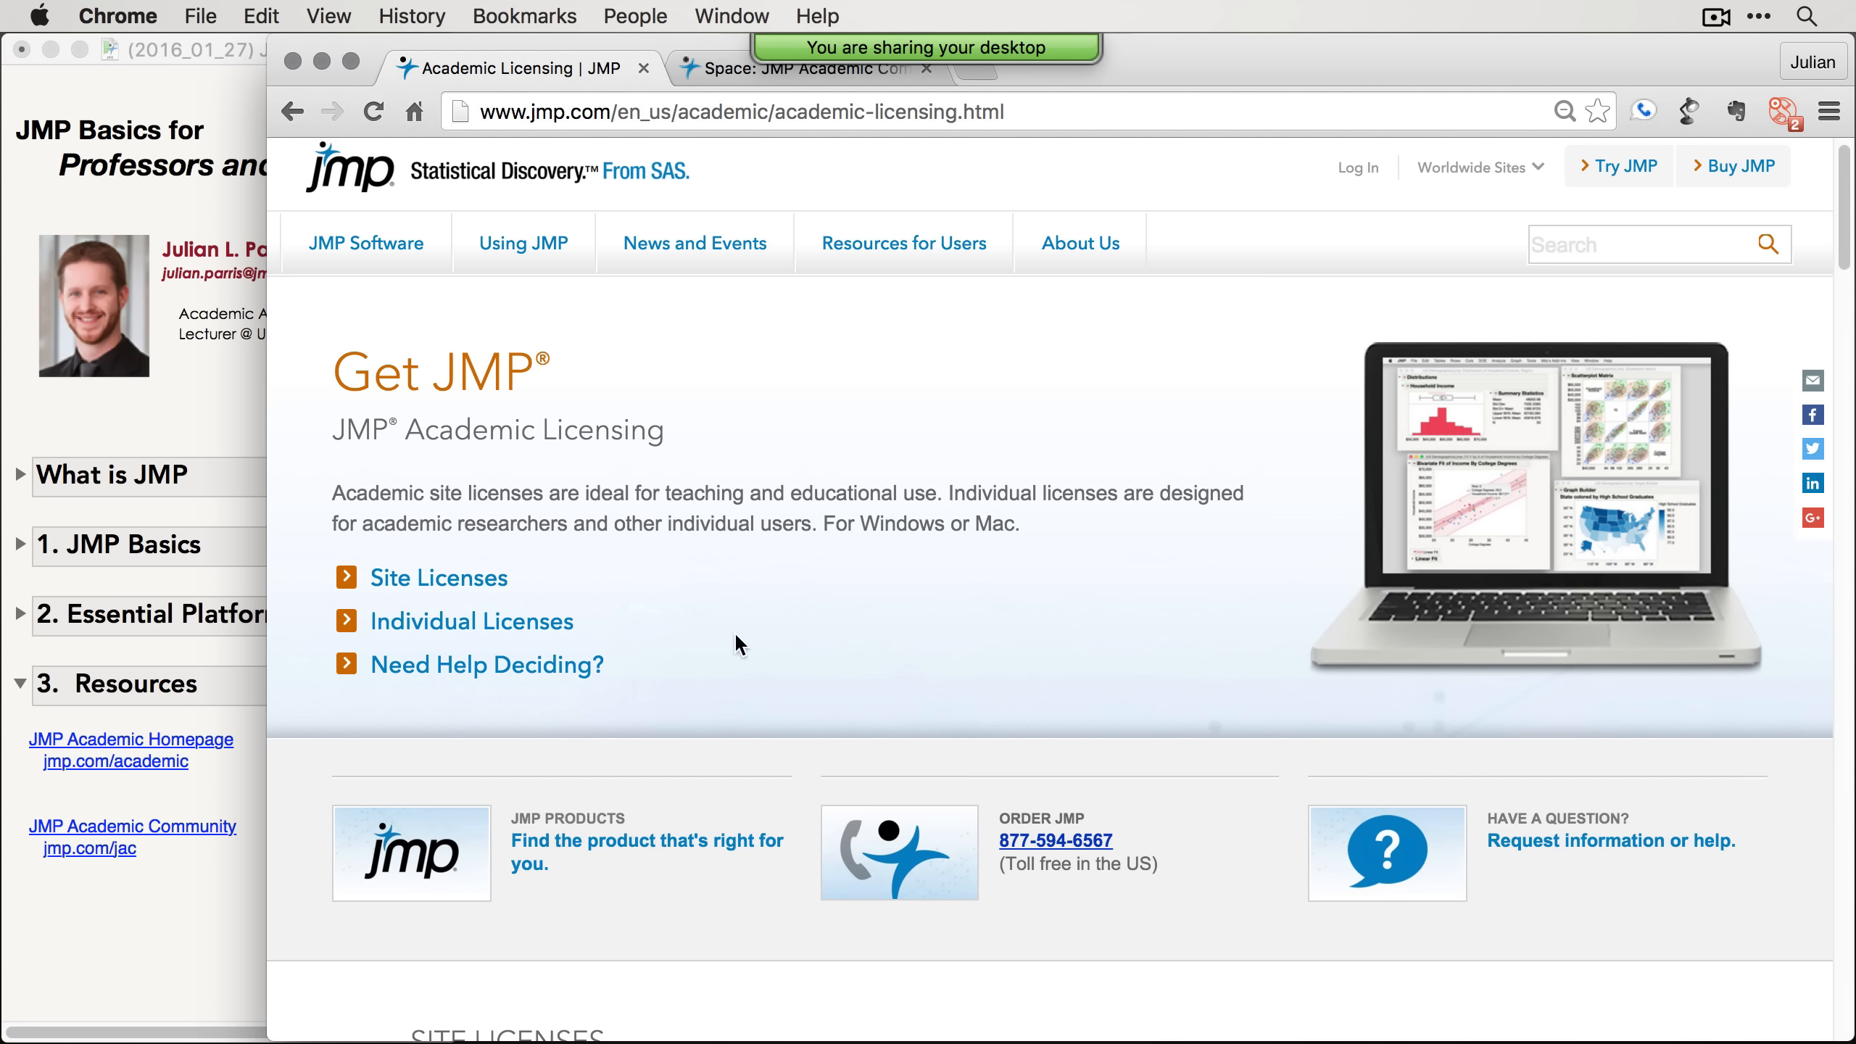
left_click(513, 620)
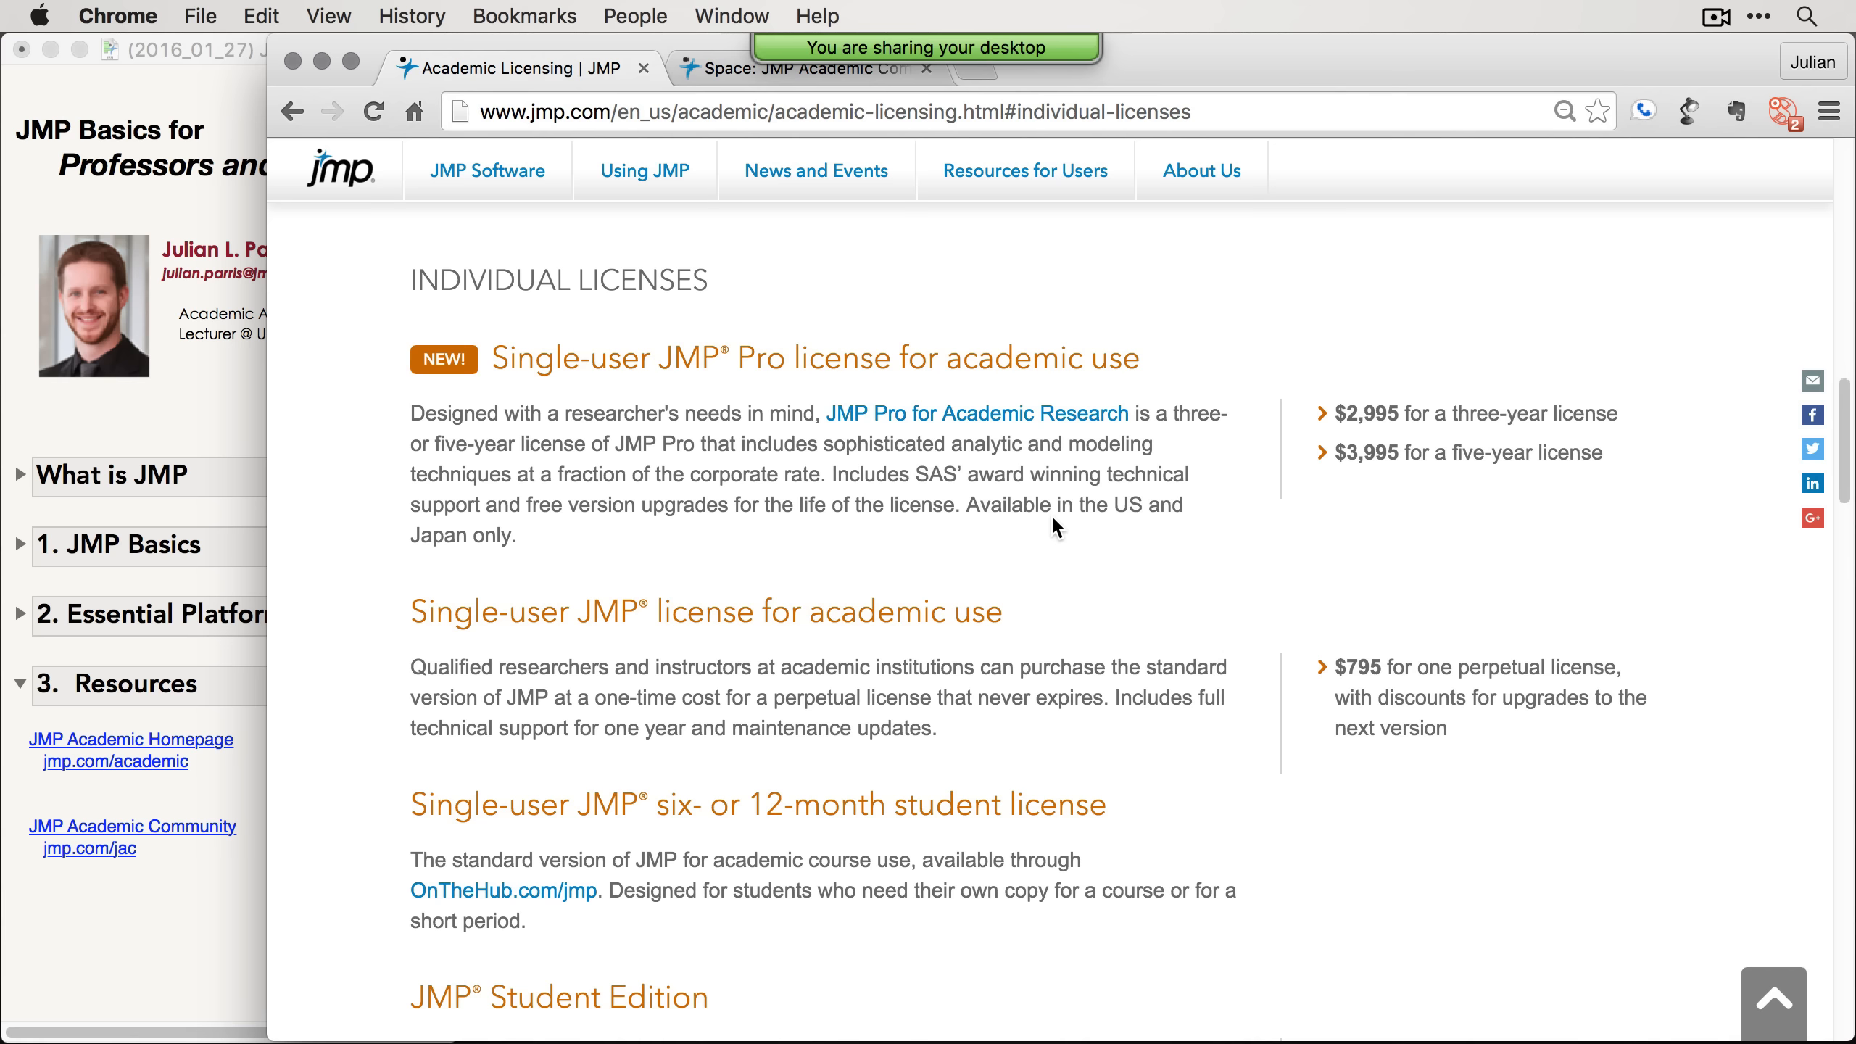
scroll(1050, 513, "down", 2)
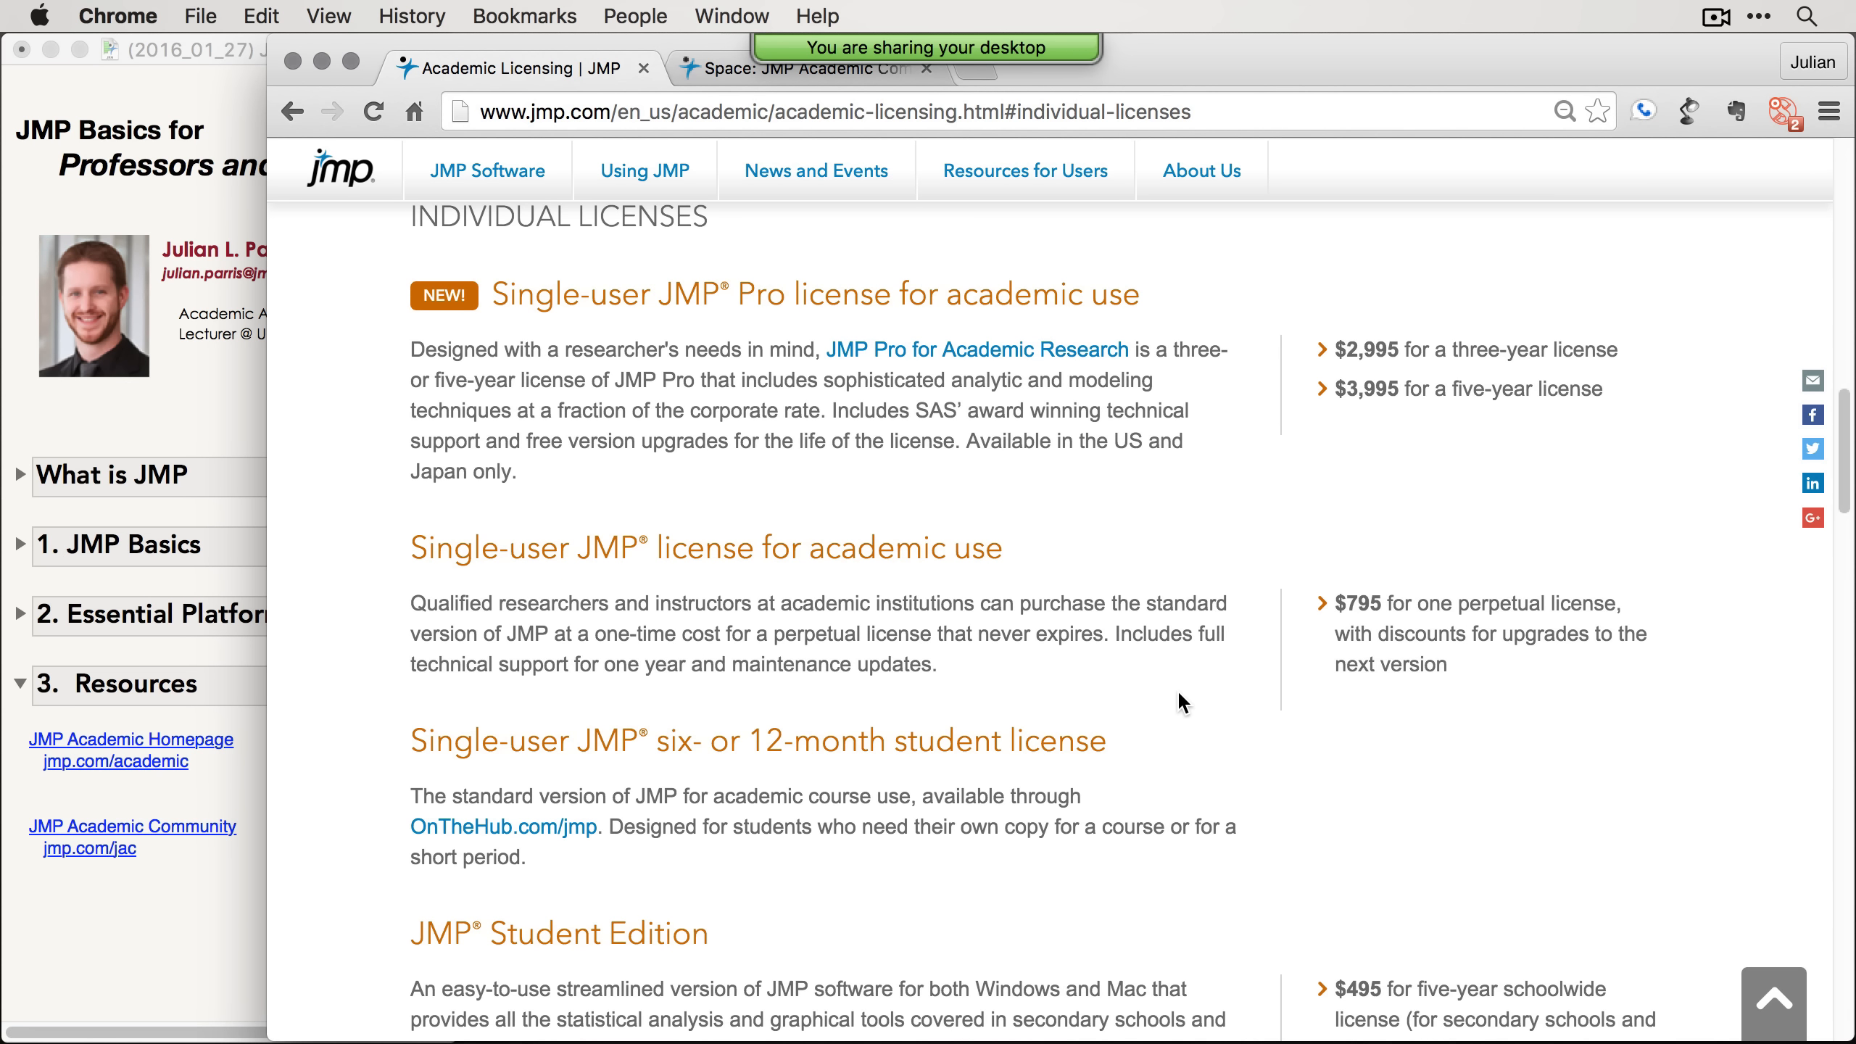
scroll(1218, 709, "down", 2)
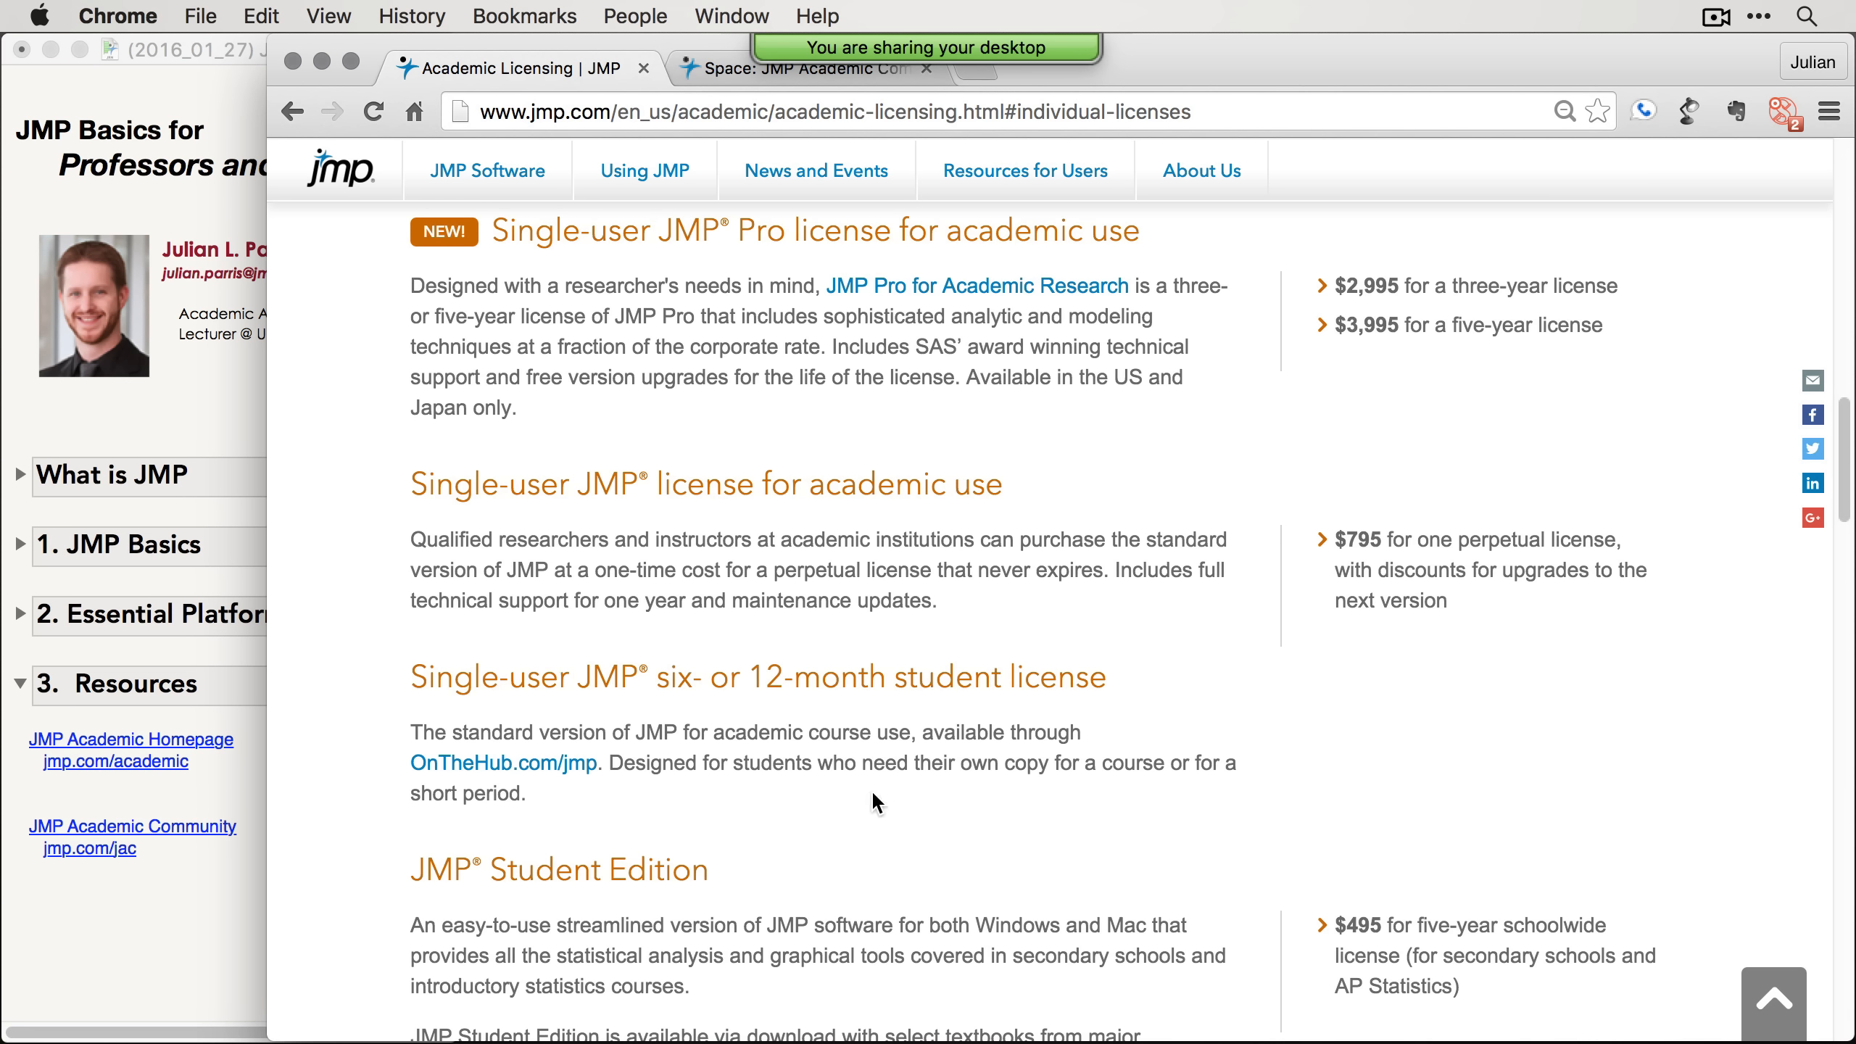
scroll(870, 793, "down", 2)
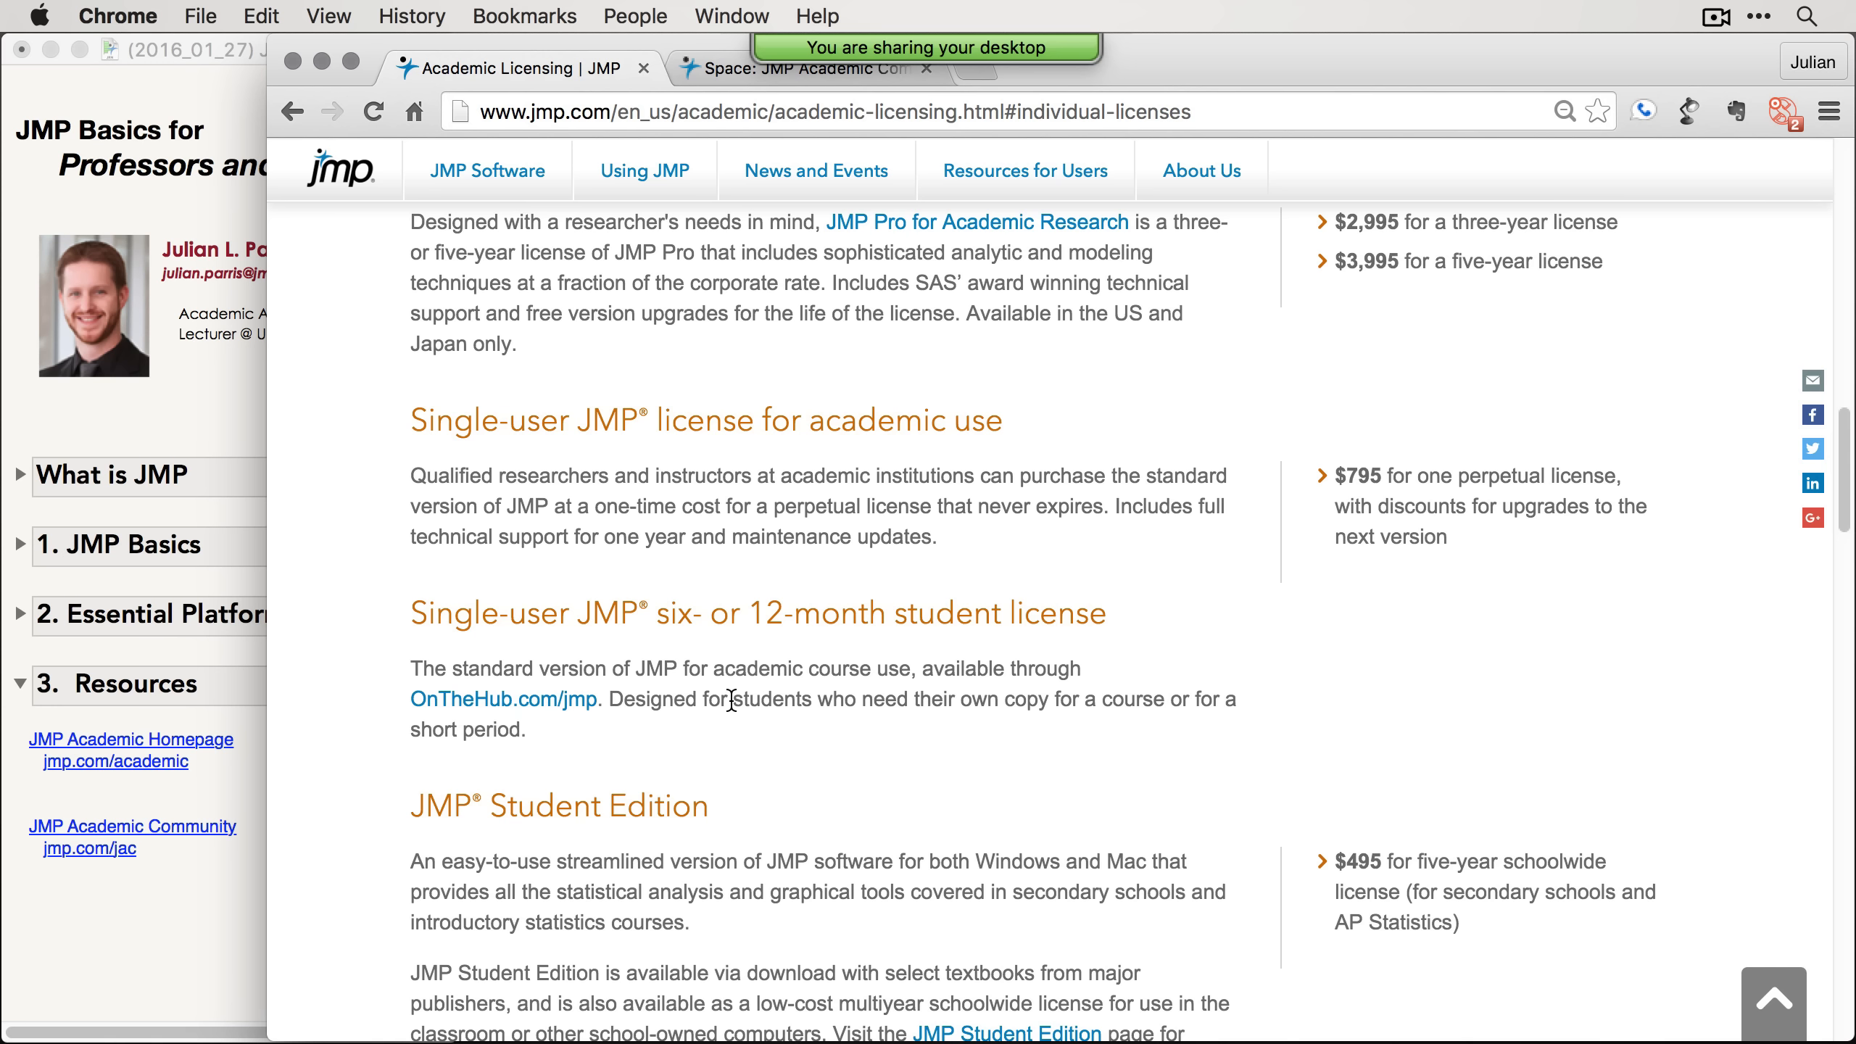
scroll(737, 692, "down", 3)
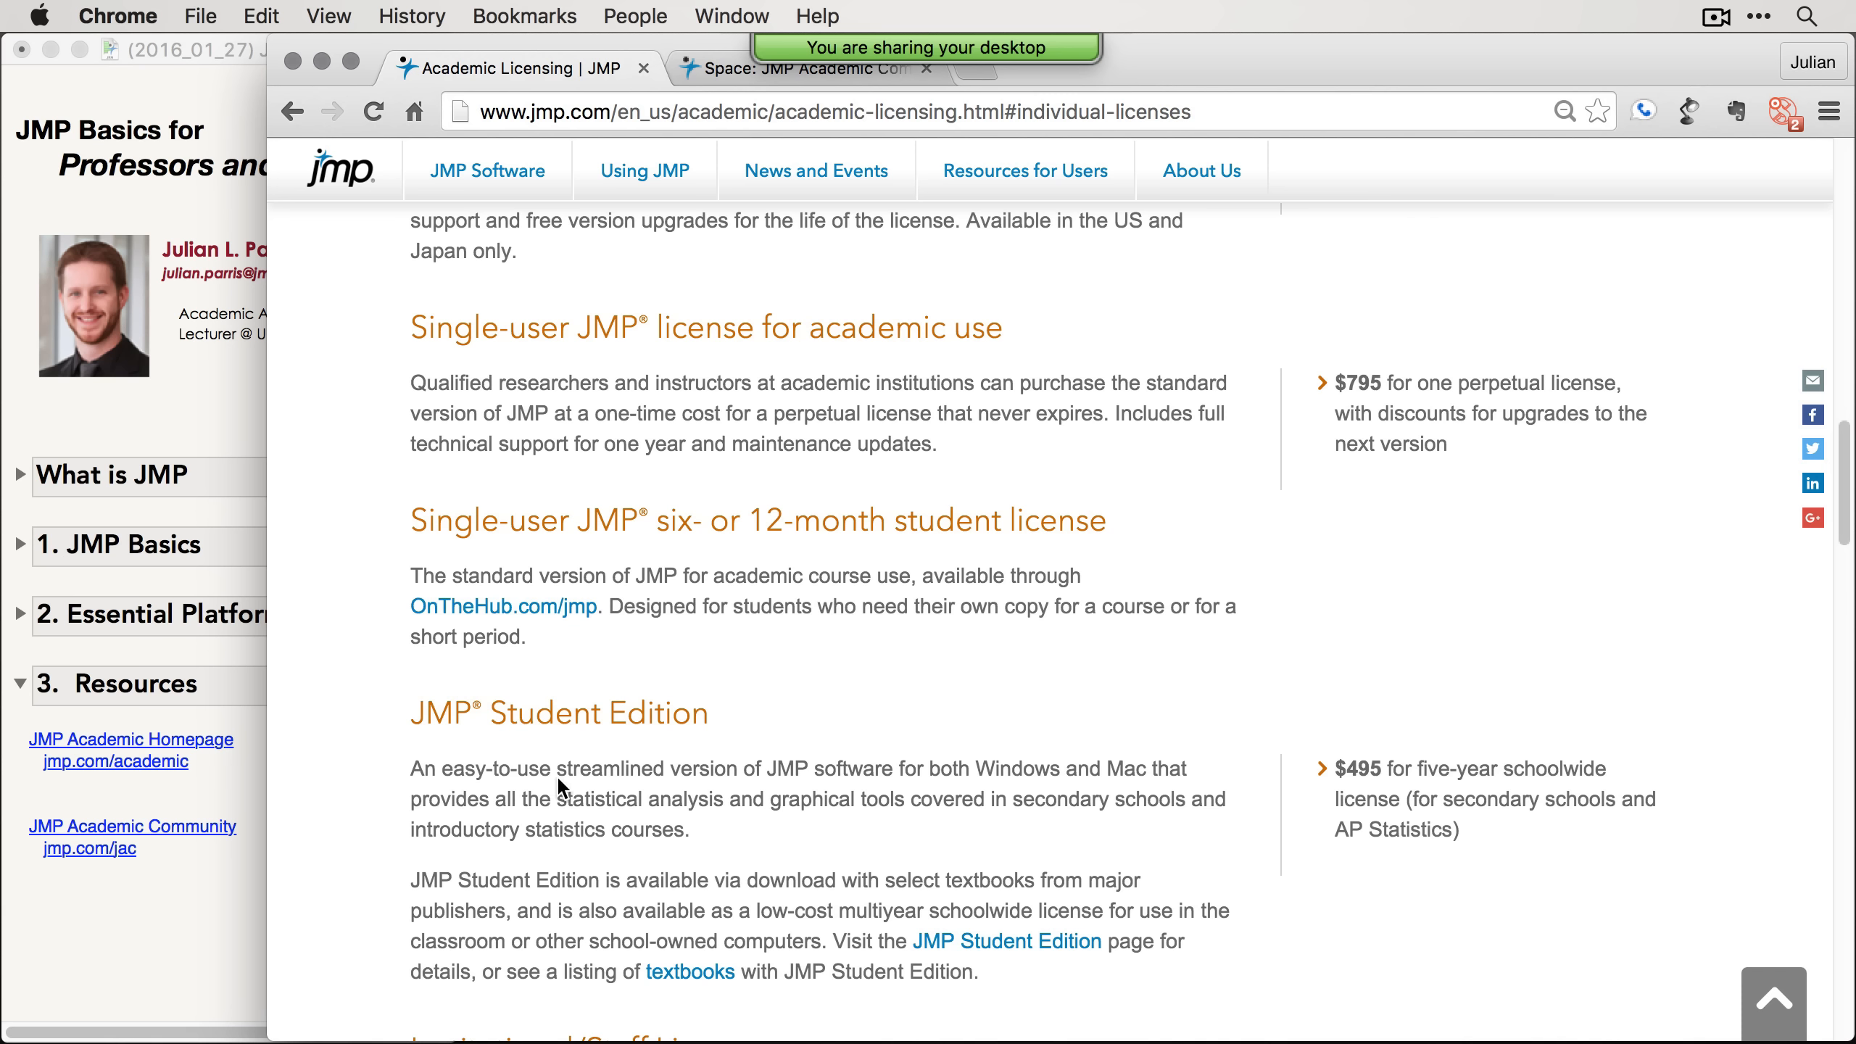
scroll(590, 760, "down", 3)
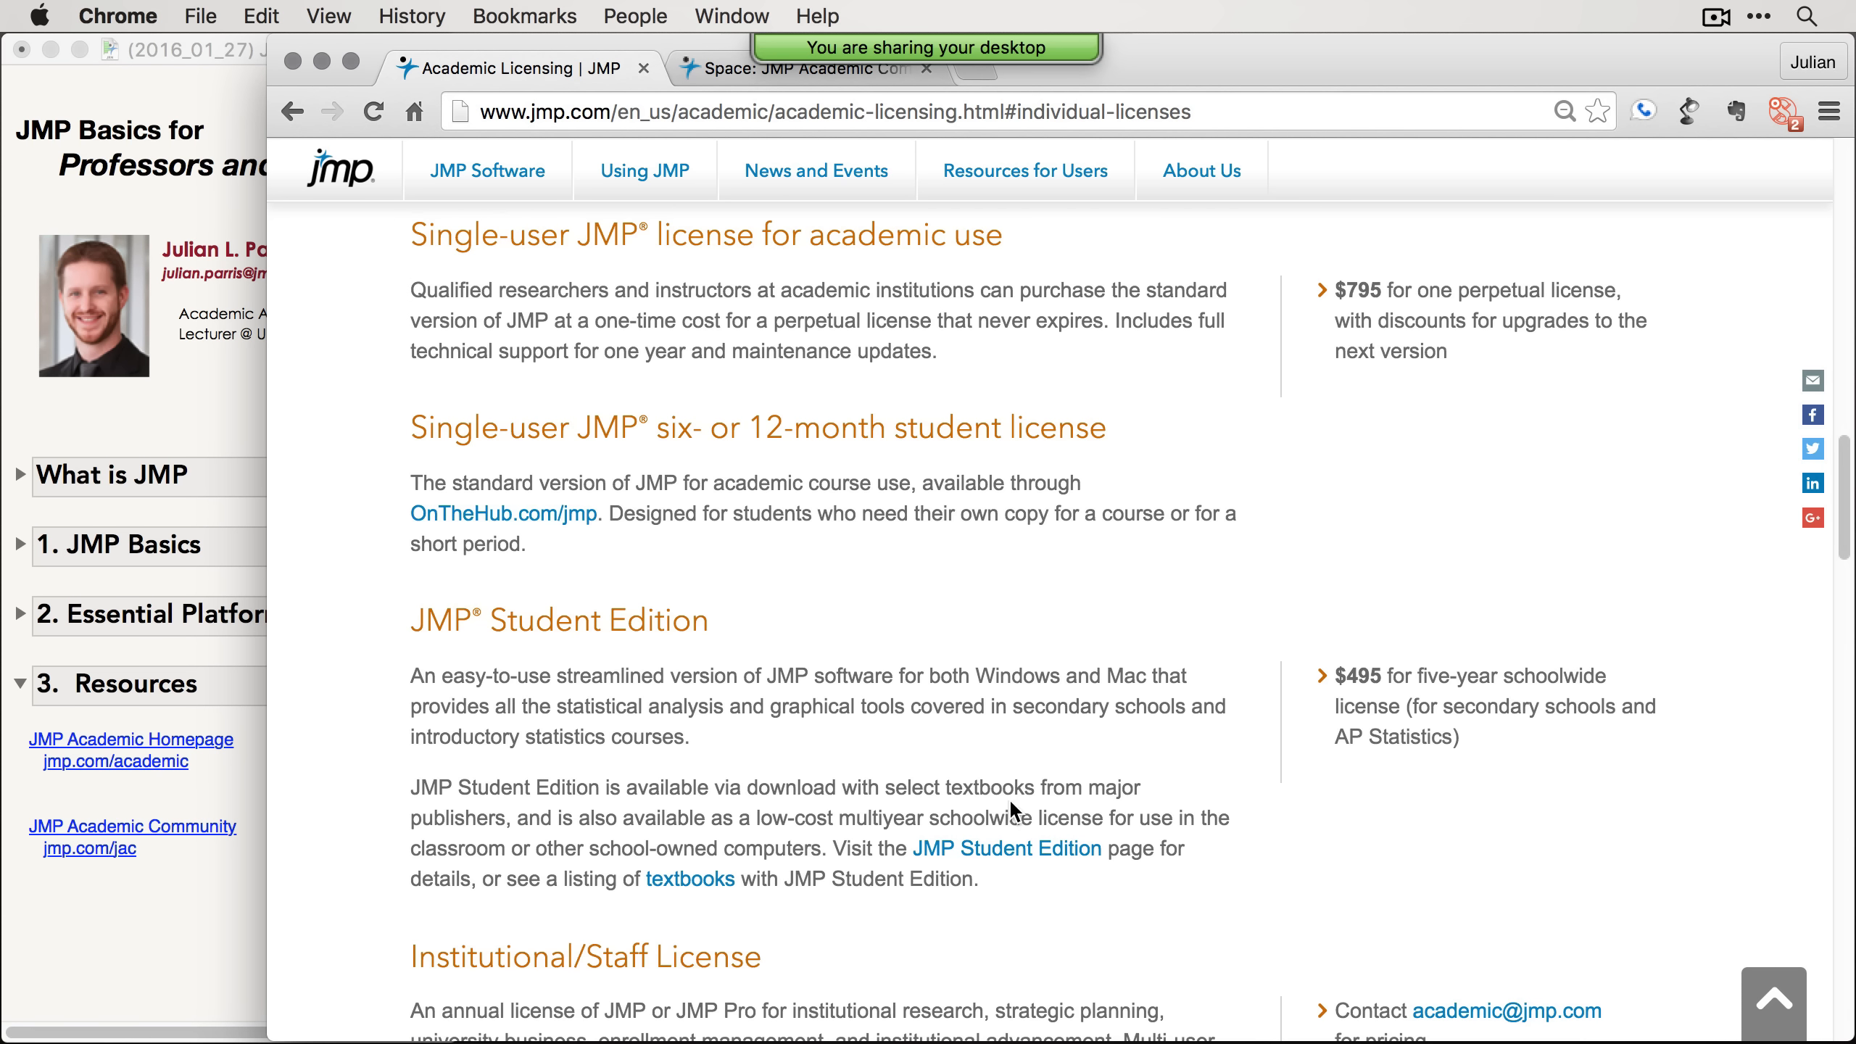
scroll(1009, 798, "down", 7)
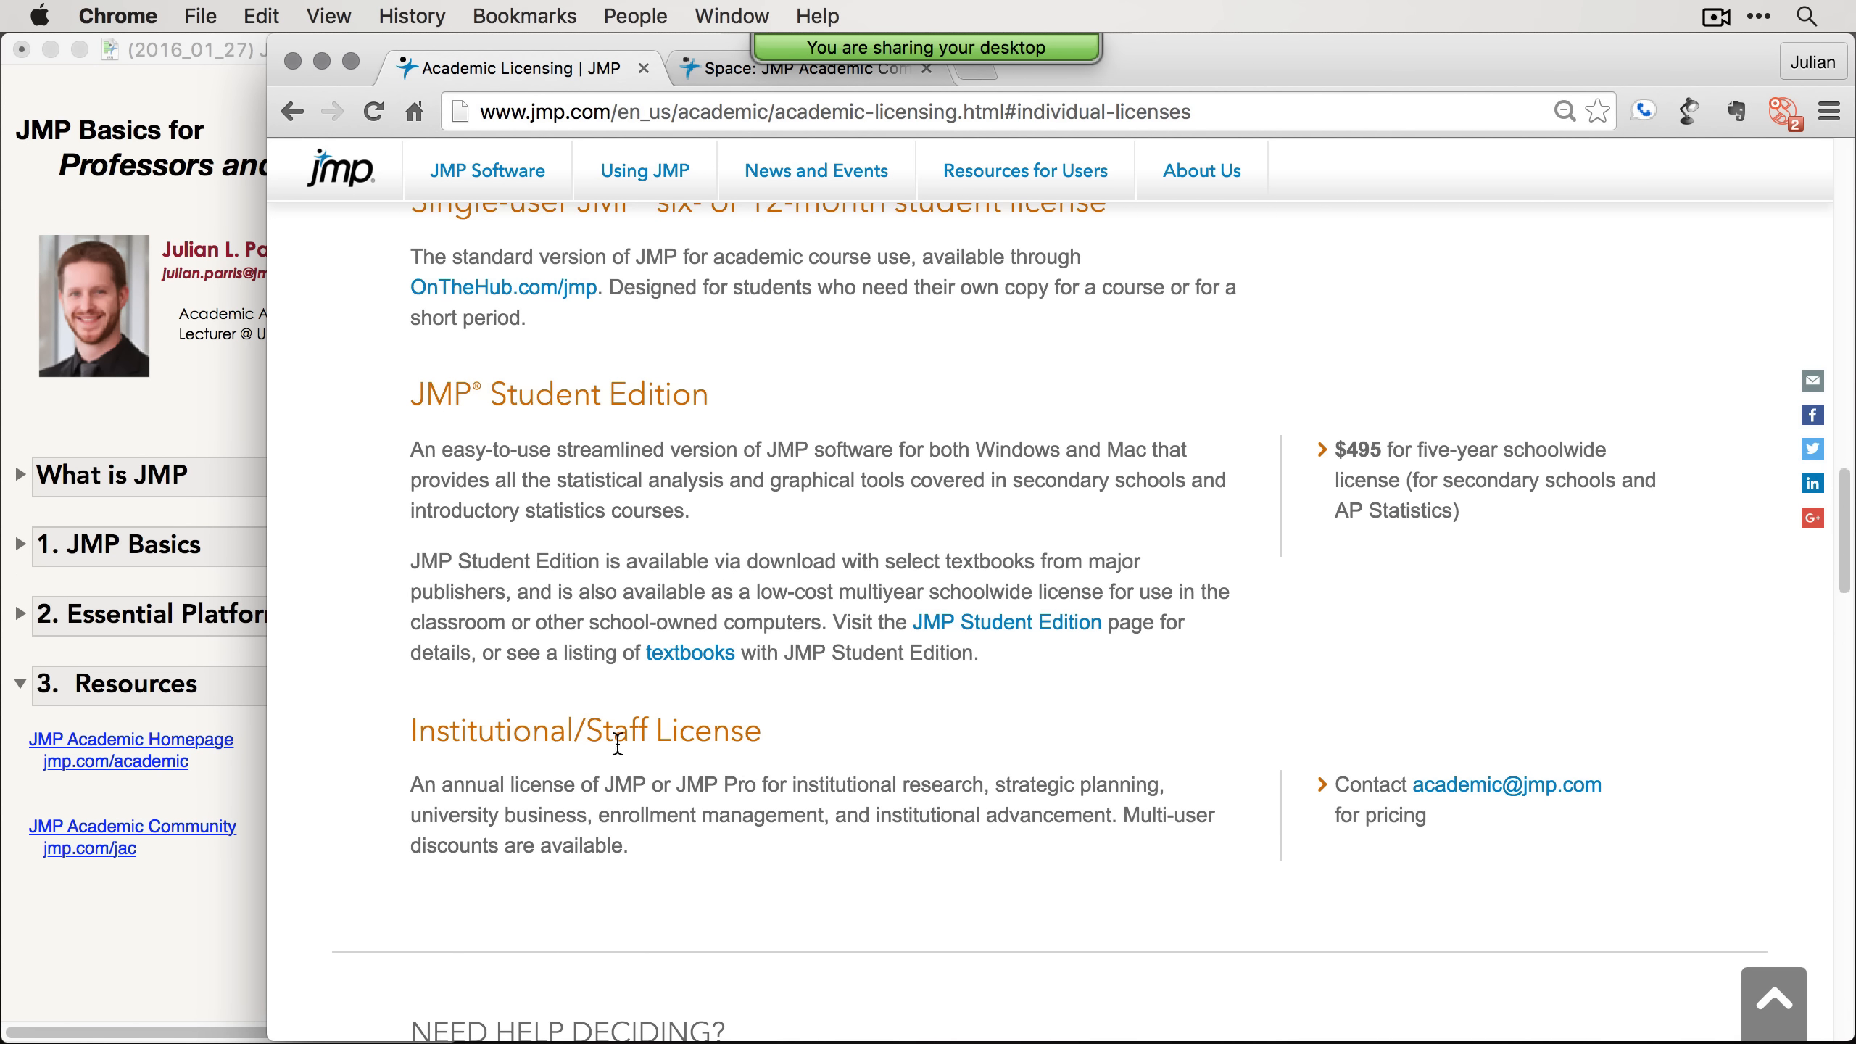
scroll(986, 851, "down", 1)
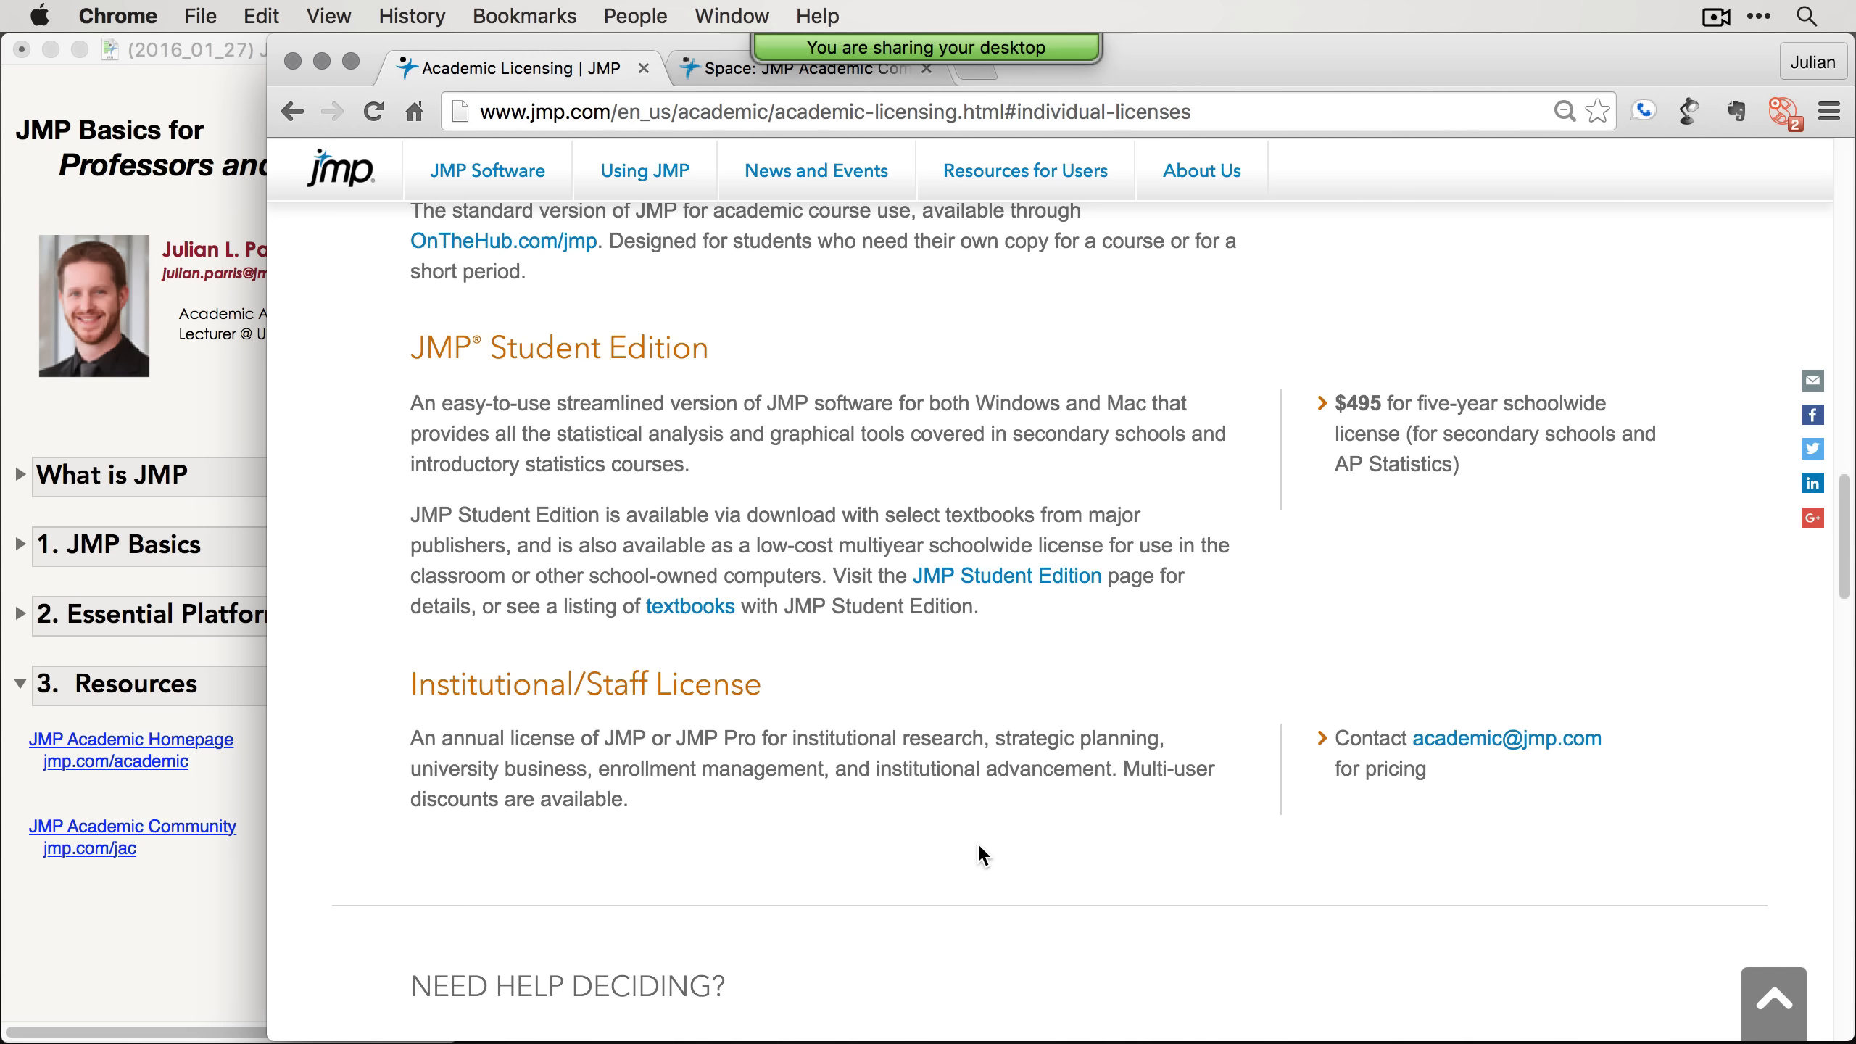
scroll(979, 846, "up", 6)
scroll(975, 848, "up", 20)
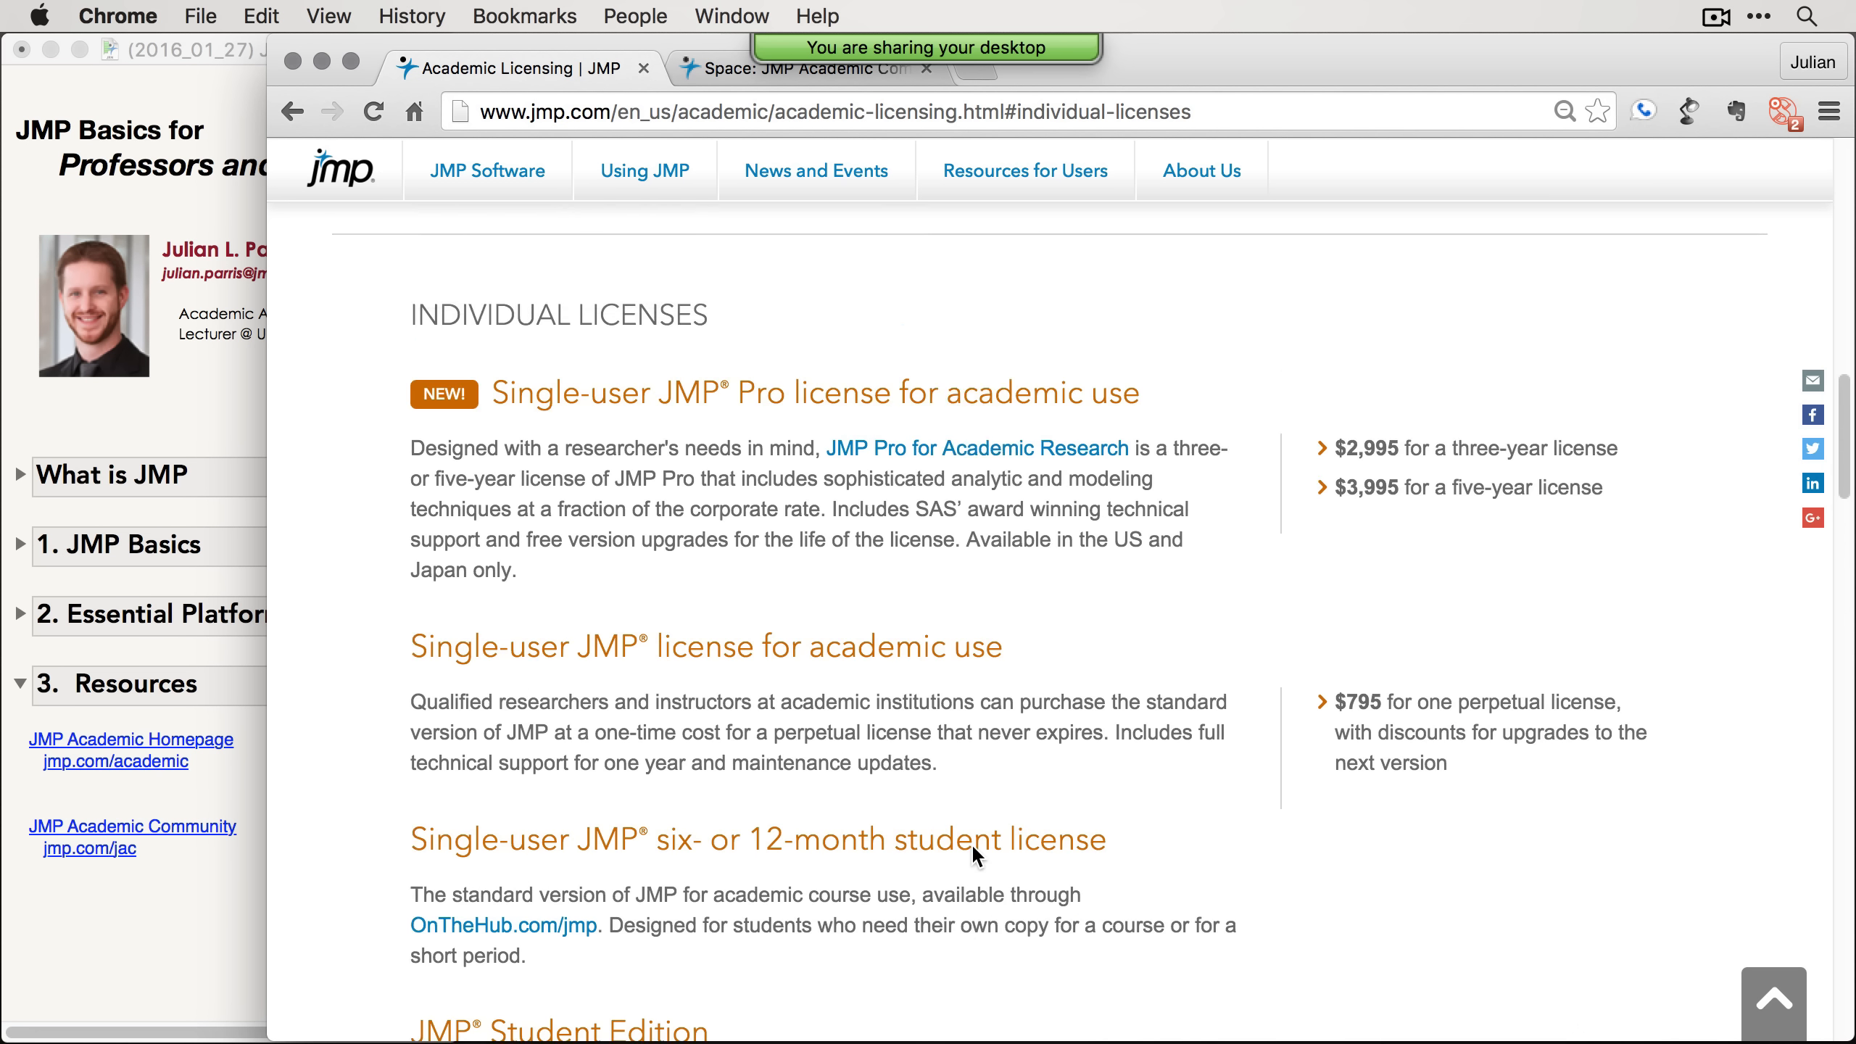
scroll(968, 847, "up", 12)
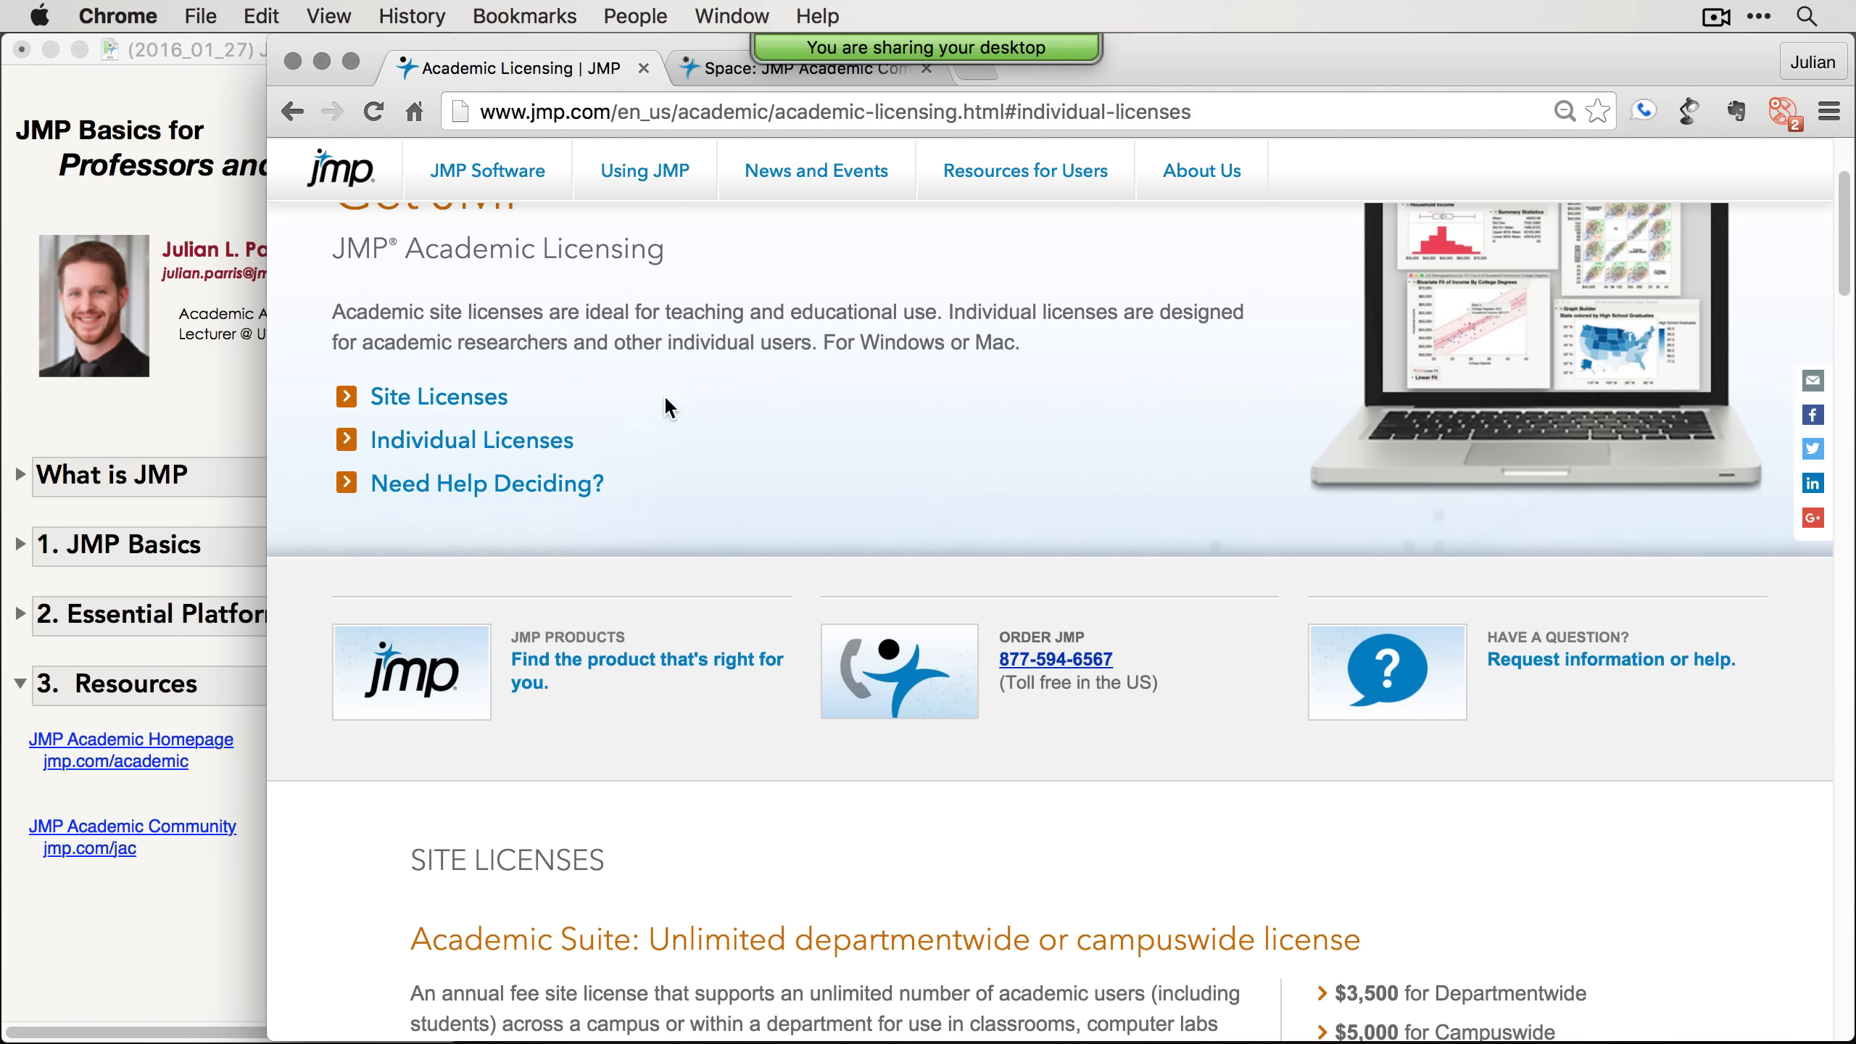
Step: Switch to the JMP Academic Community tab and open the Recent Academic Webinar Recordings collection
left_click(724, 70)
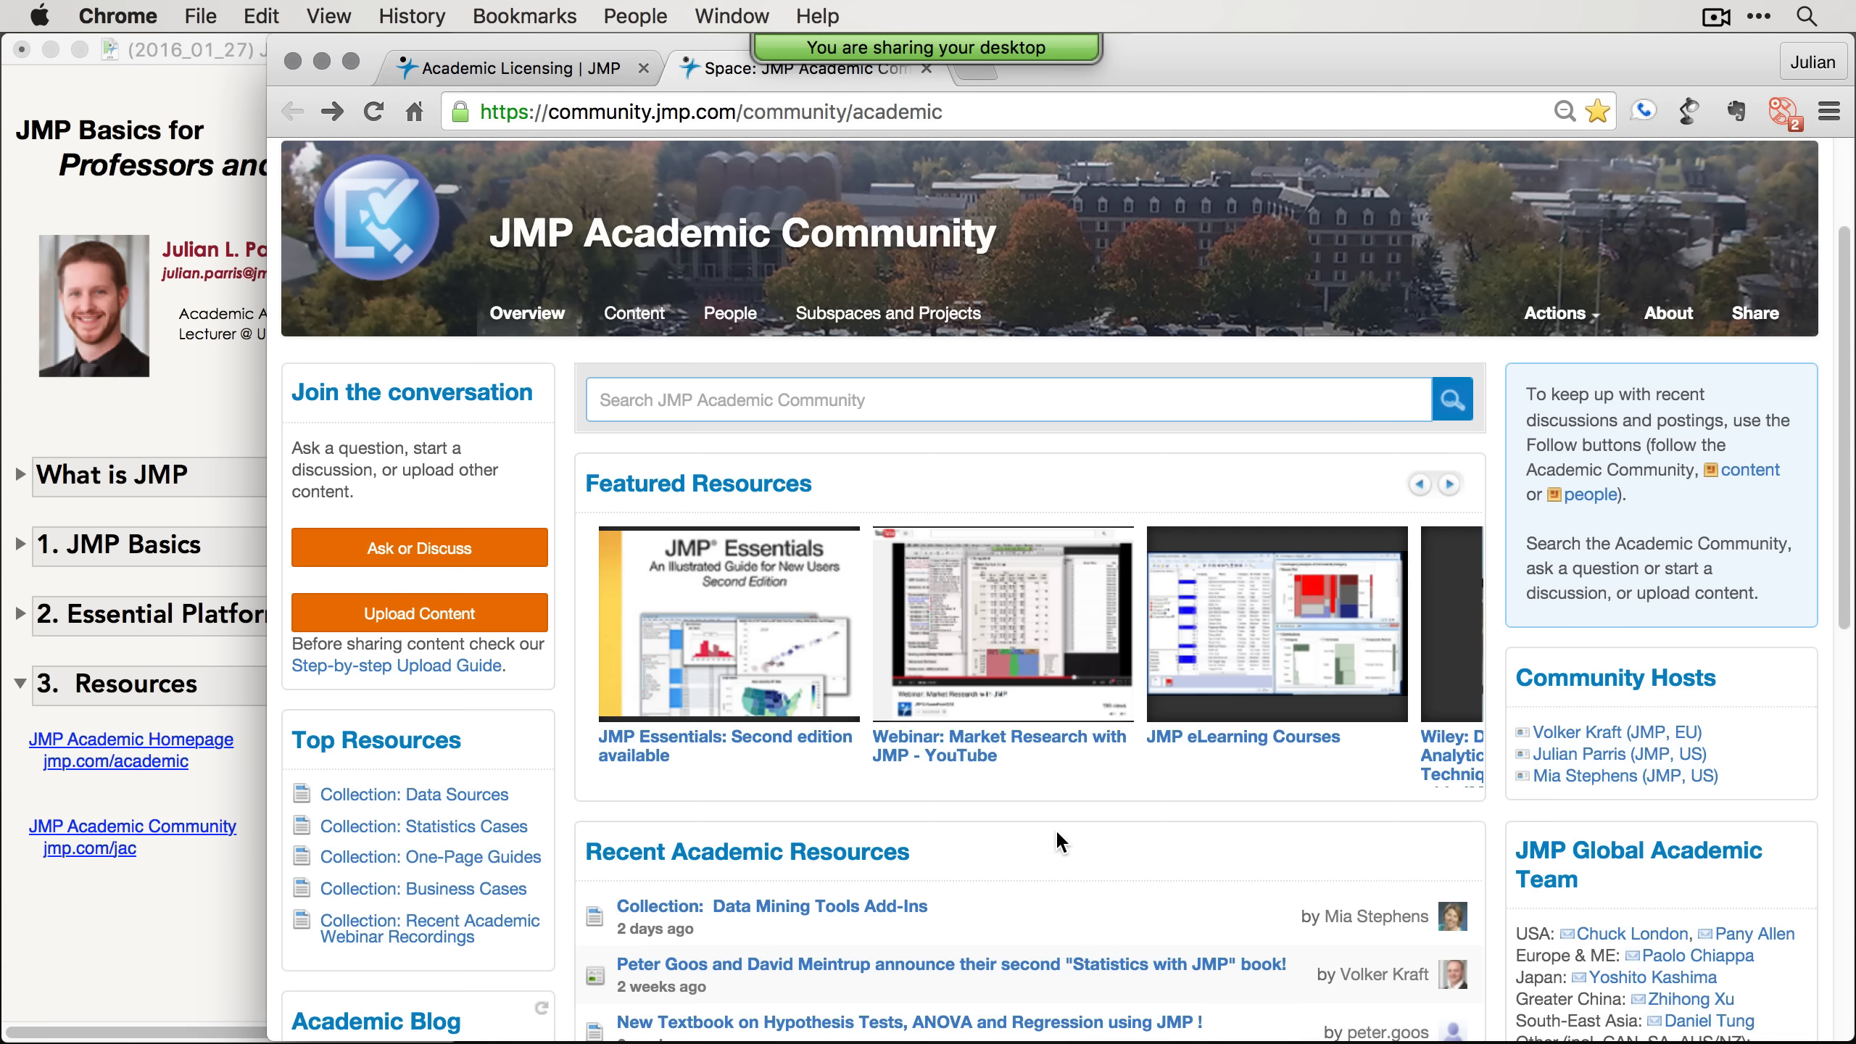
scroll(1055, 829, "down", 3)
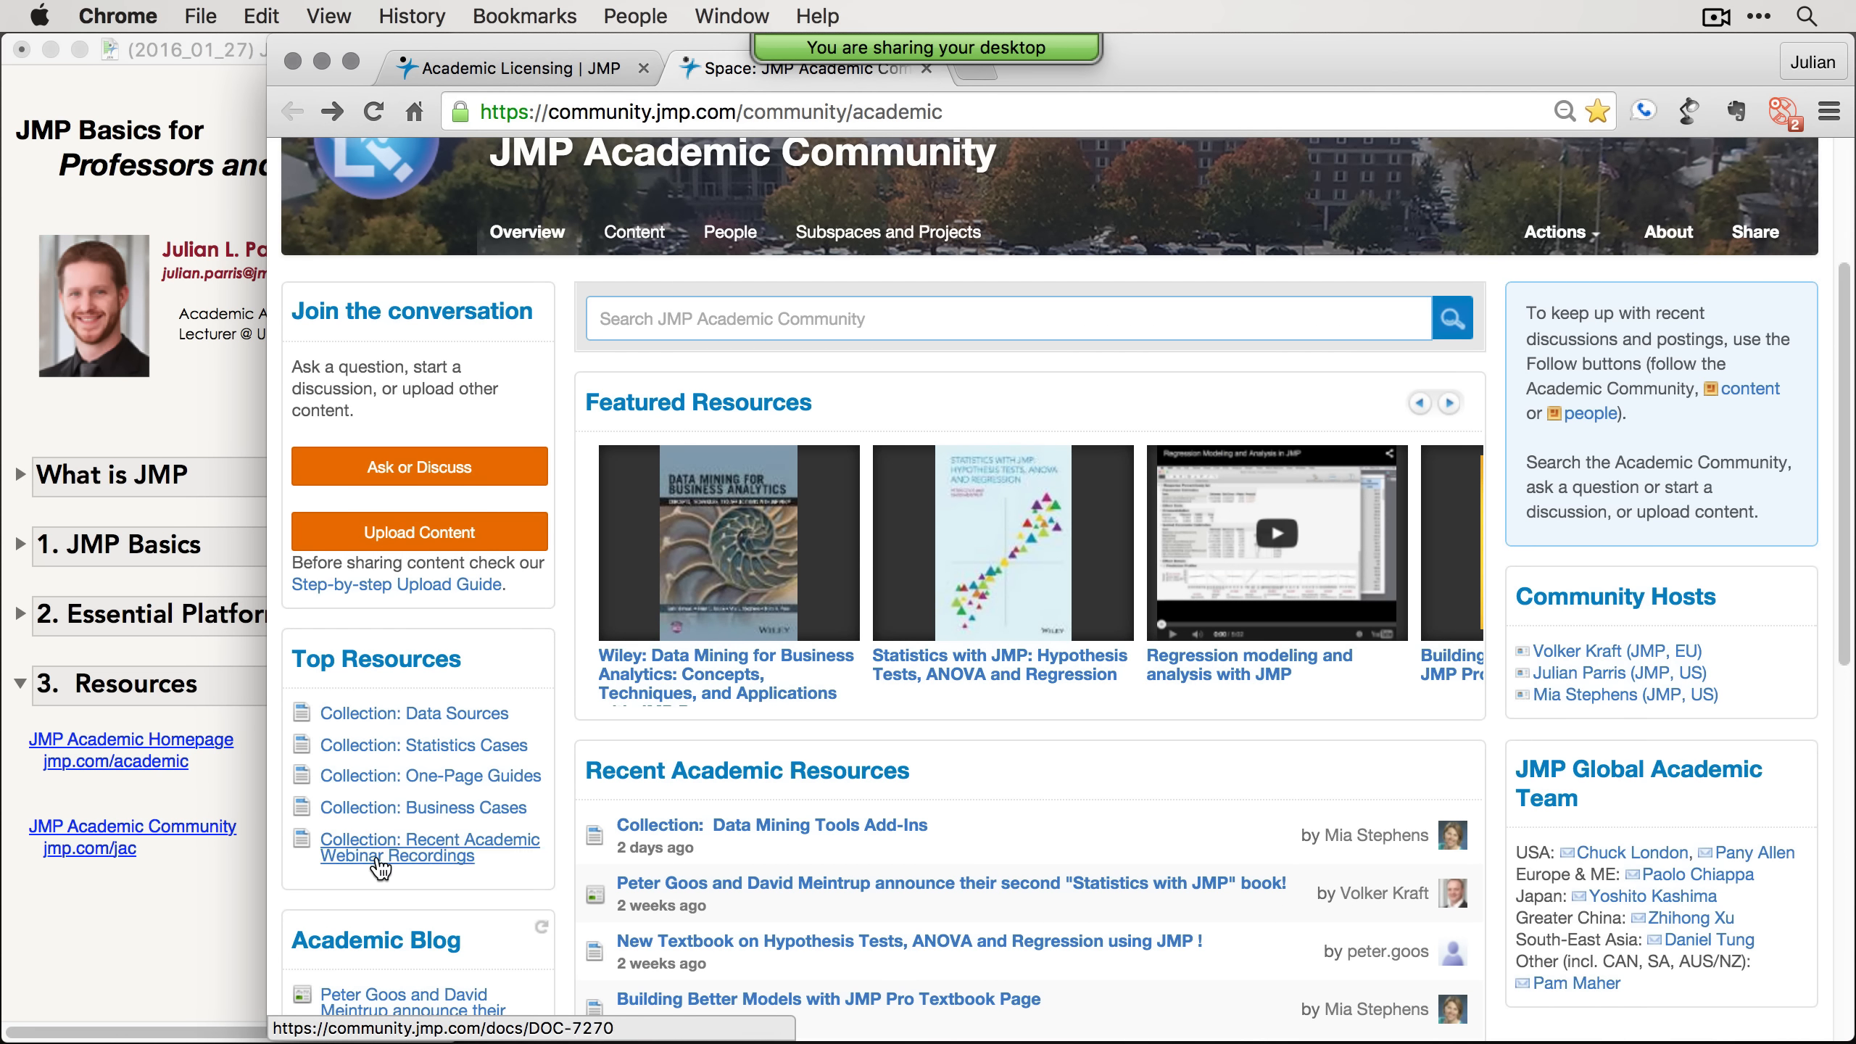
scroll(380, 868, "down", 1)
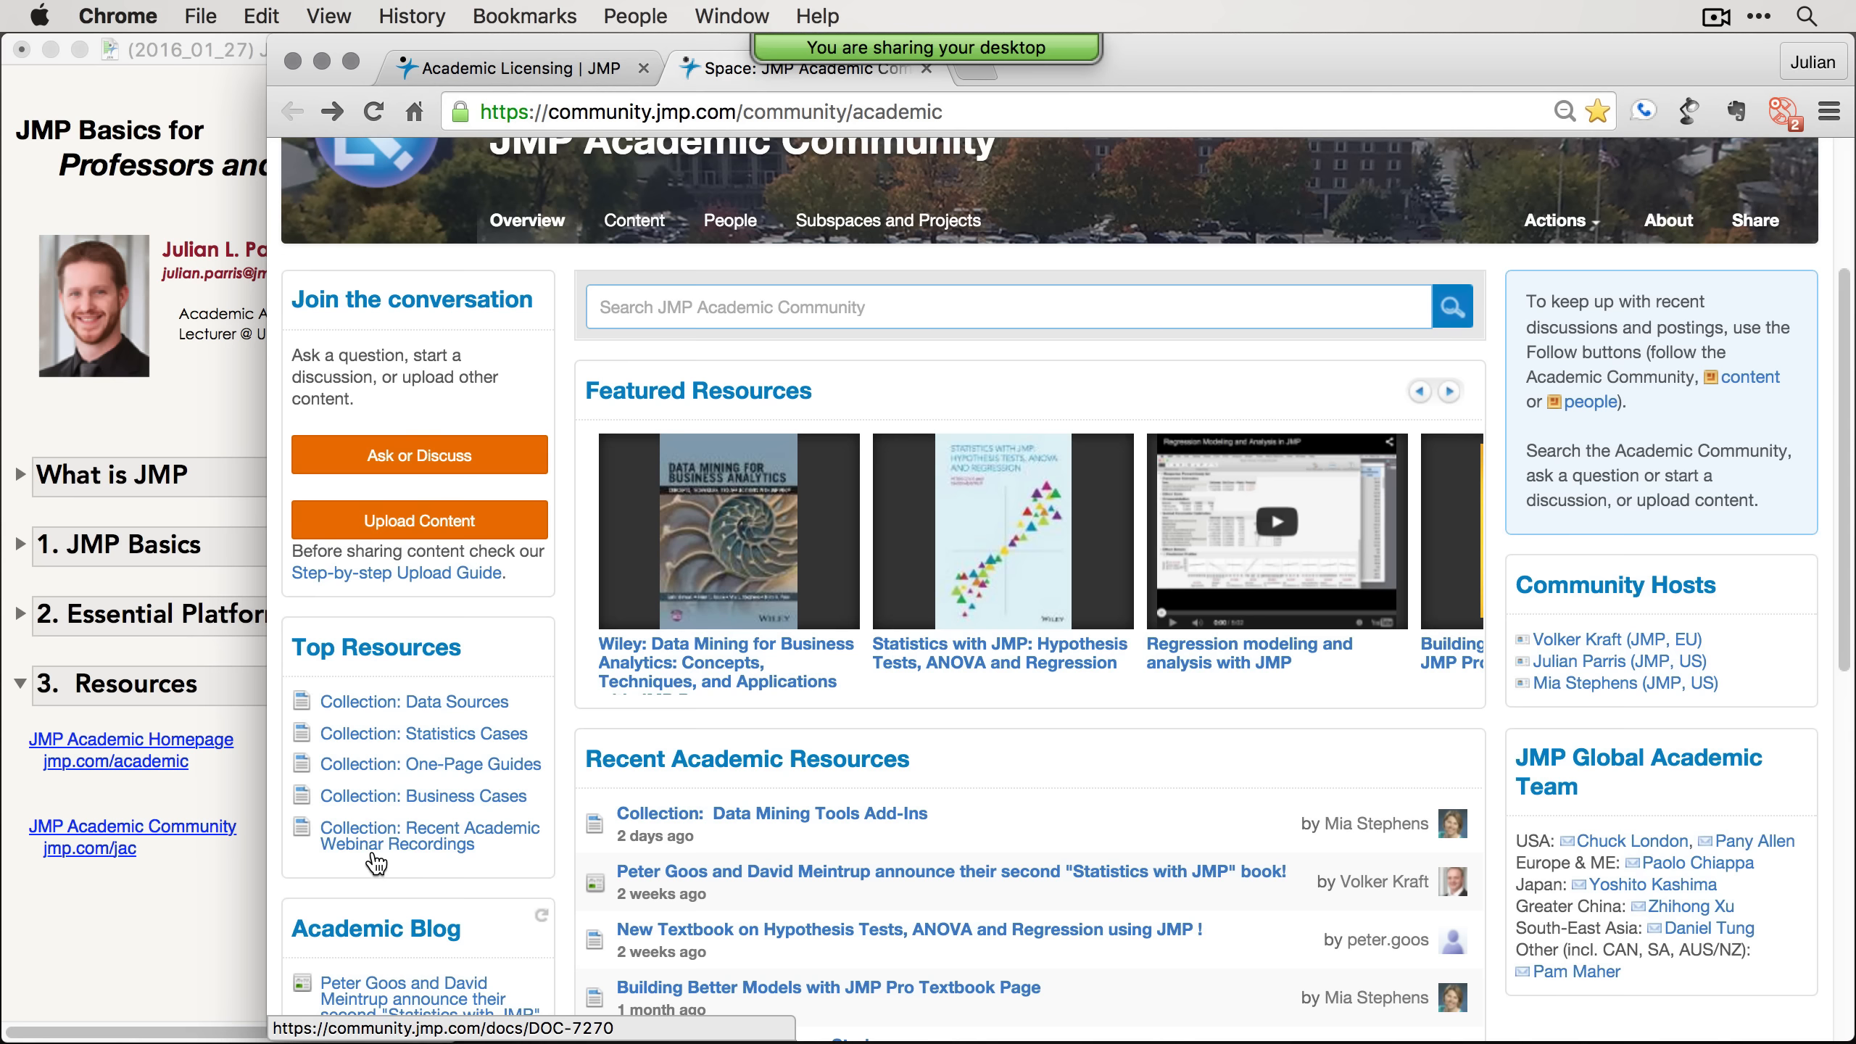
left_click(454, 849)
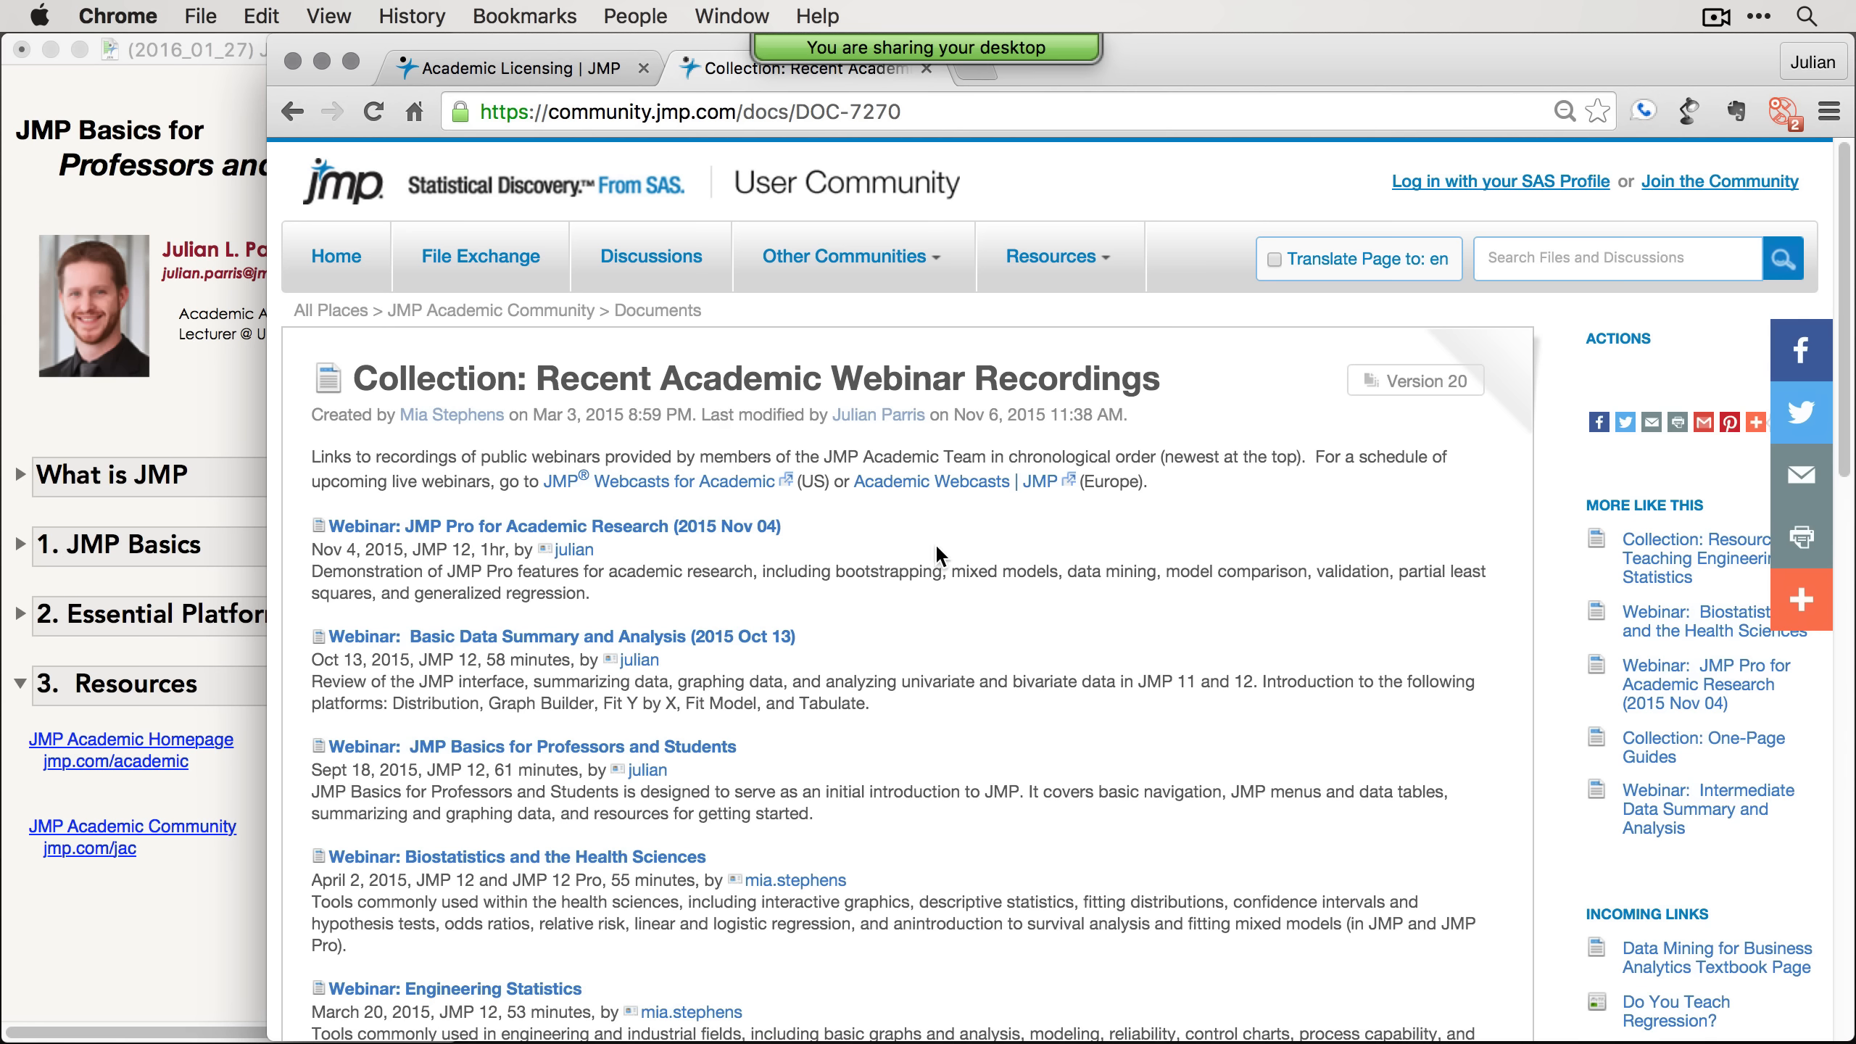
Step: Minimize the browser and collapse the Resources section of the journal
left_click(320, 62)
left_click(273, 864)
left_click(21, 695)
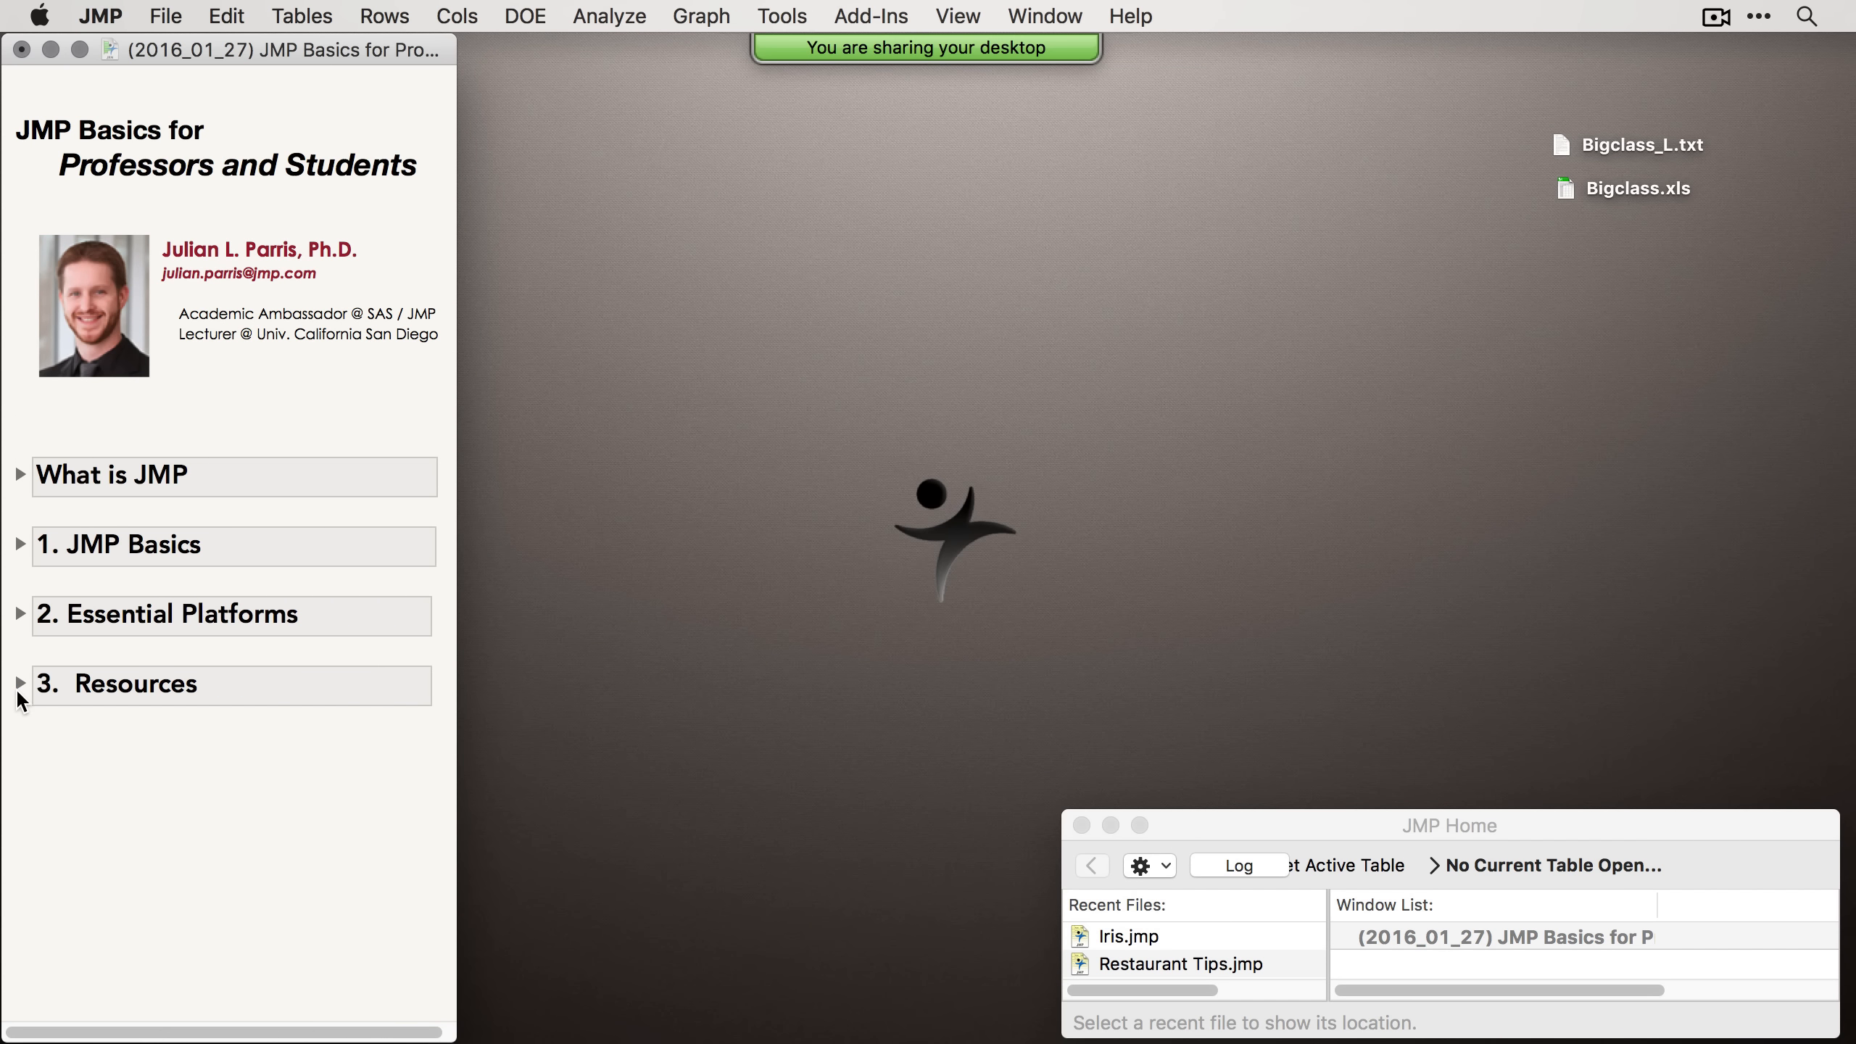
left_click_drag(295, 47, 293, 49)
Step: Expand the What is JMP section and its JMP1 subsection in the journal
left_click(22, 475)
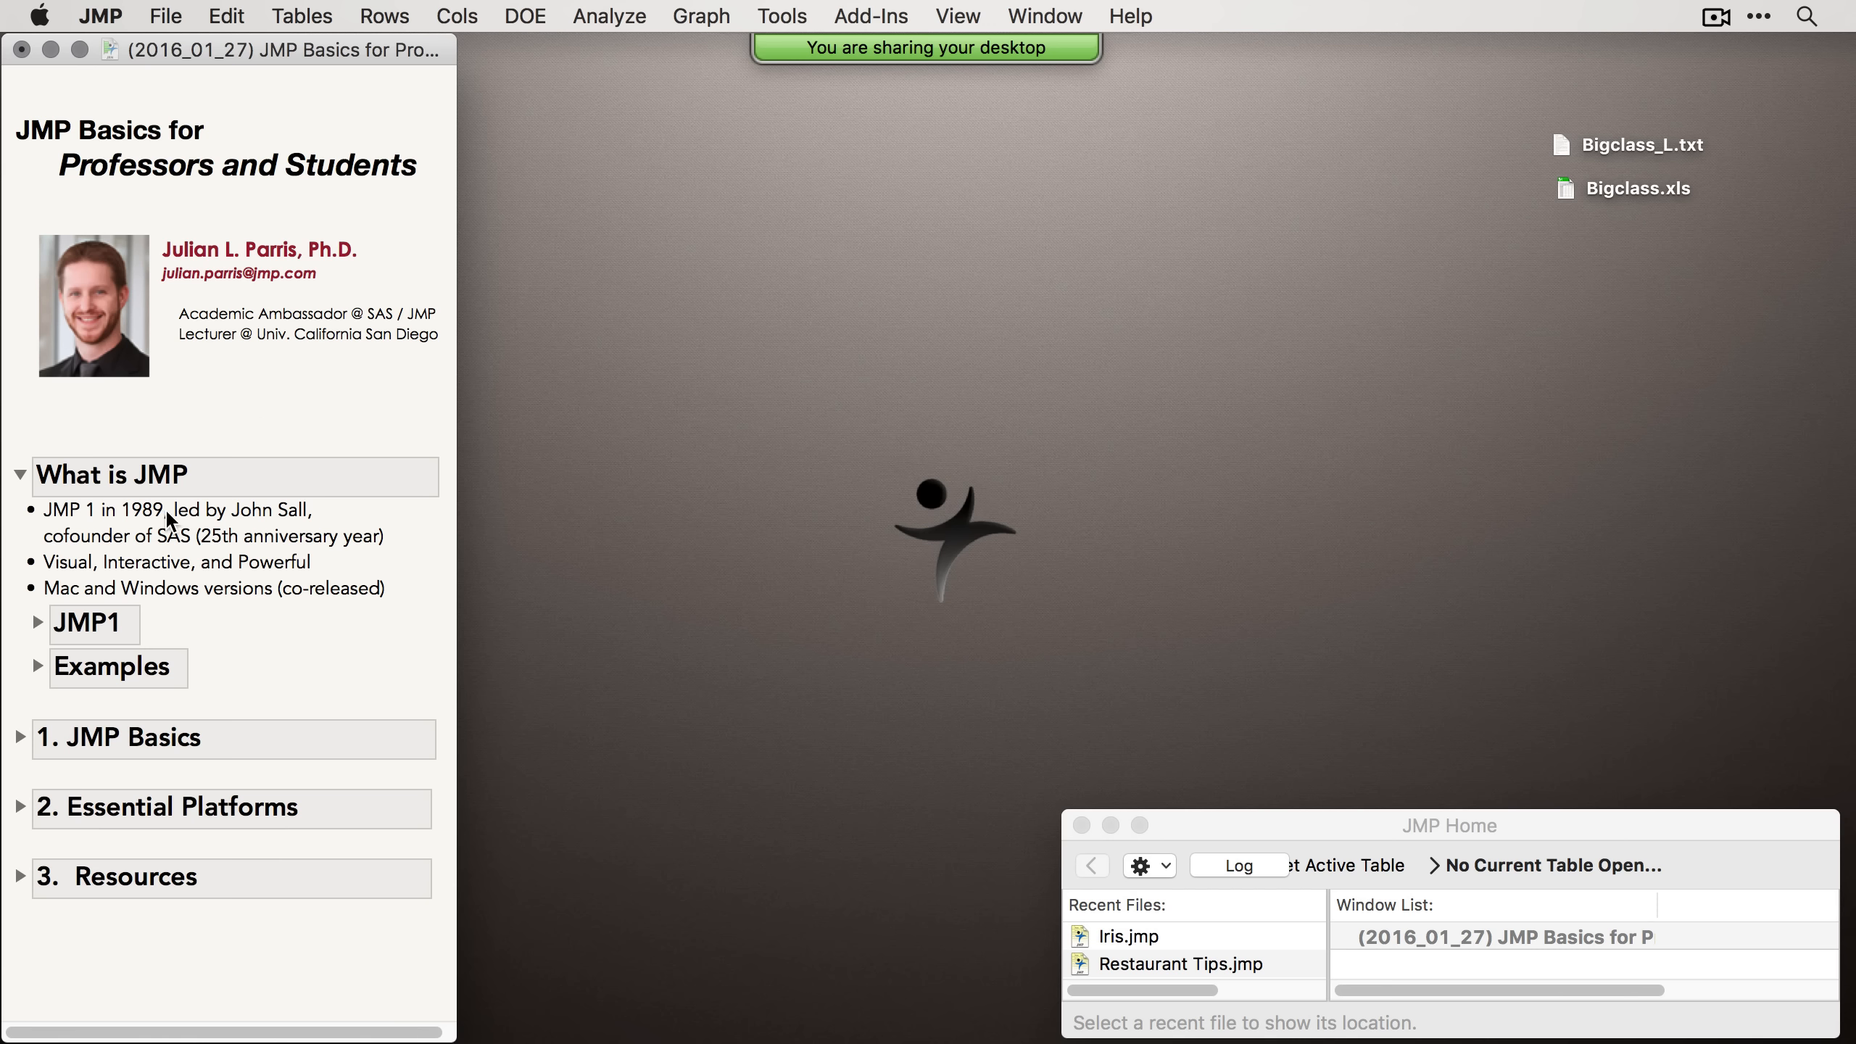
left_click(53, 618)
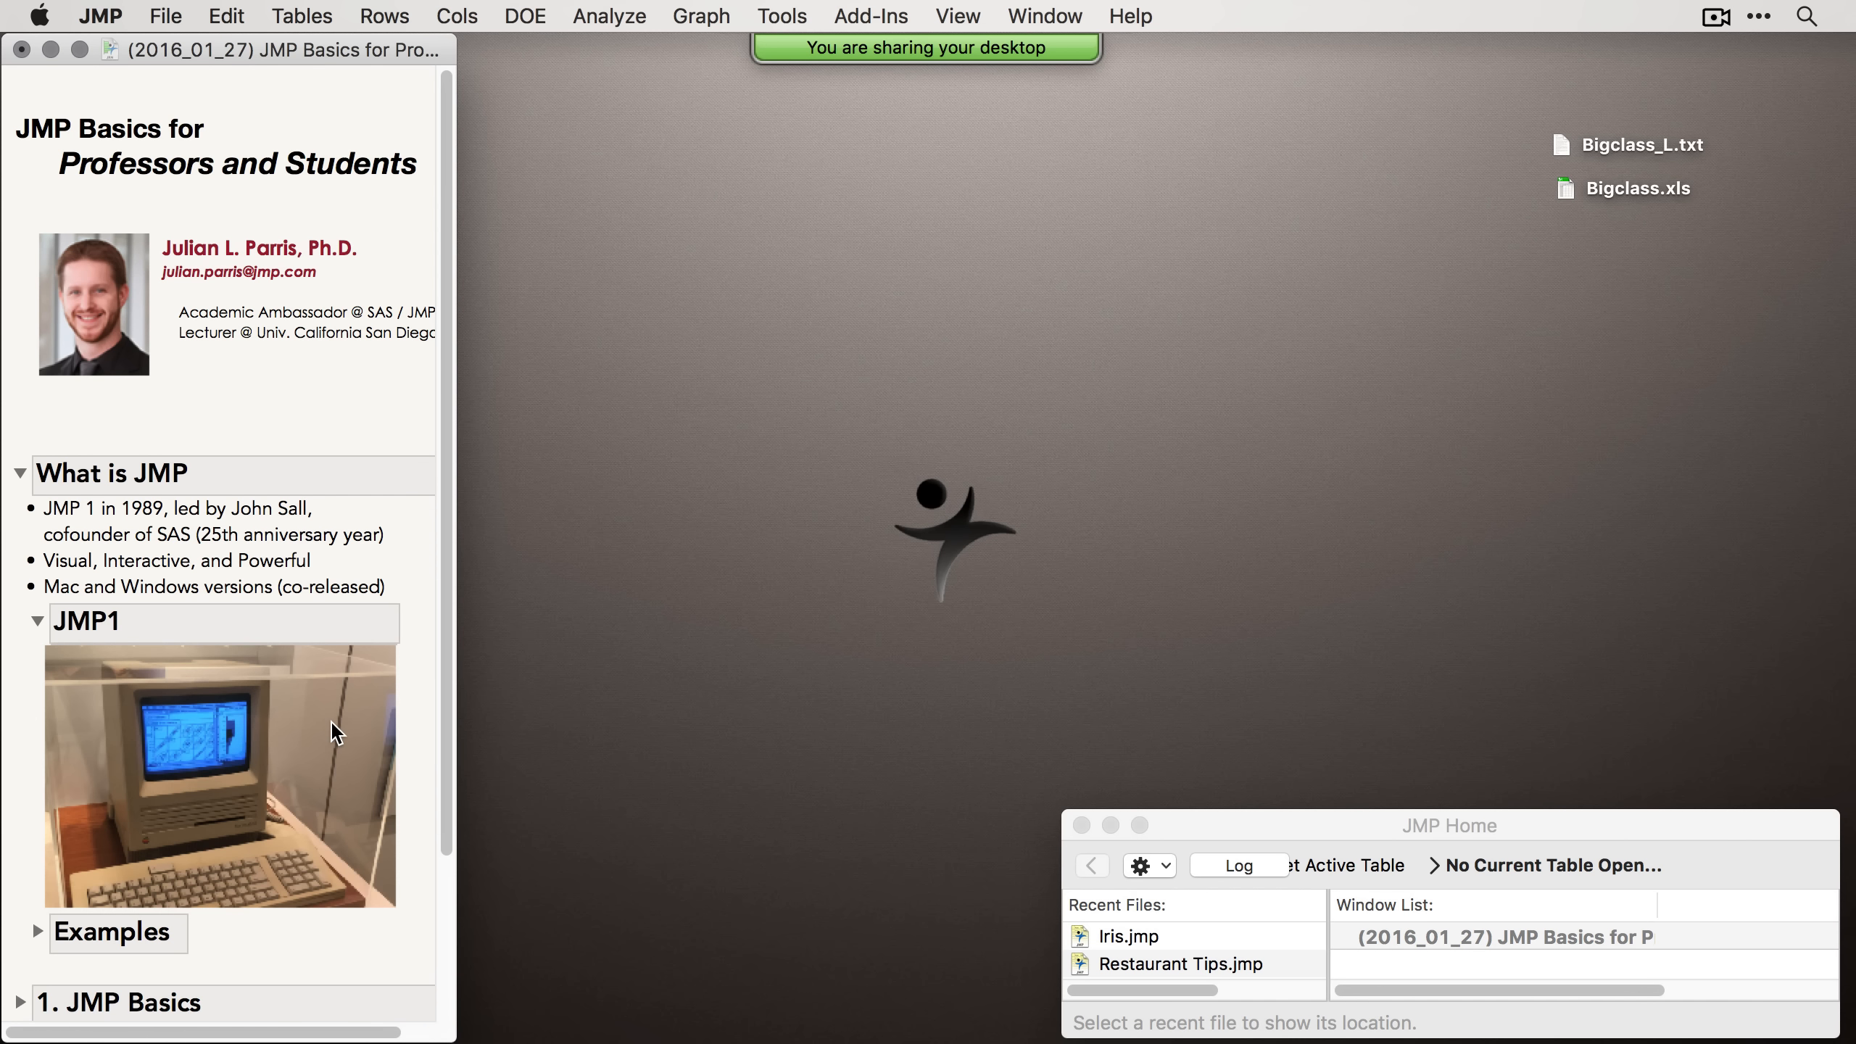
scroll(174, 766, "down", 1)
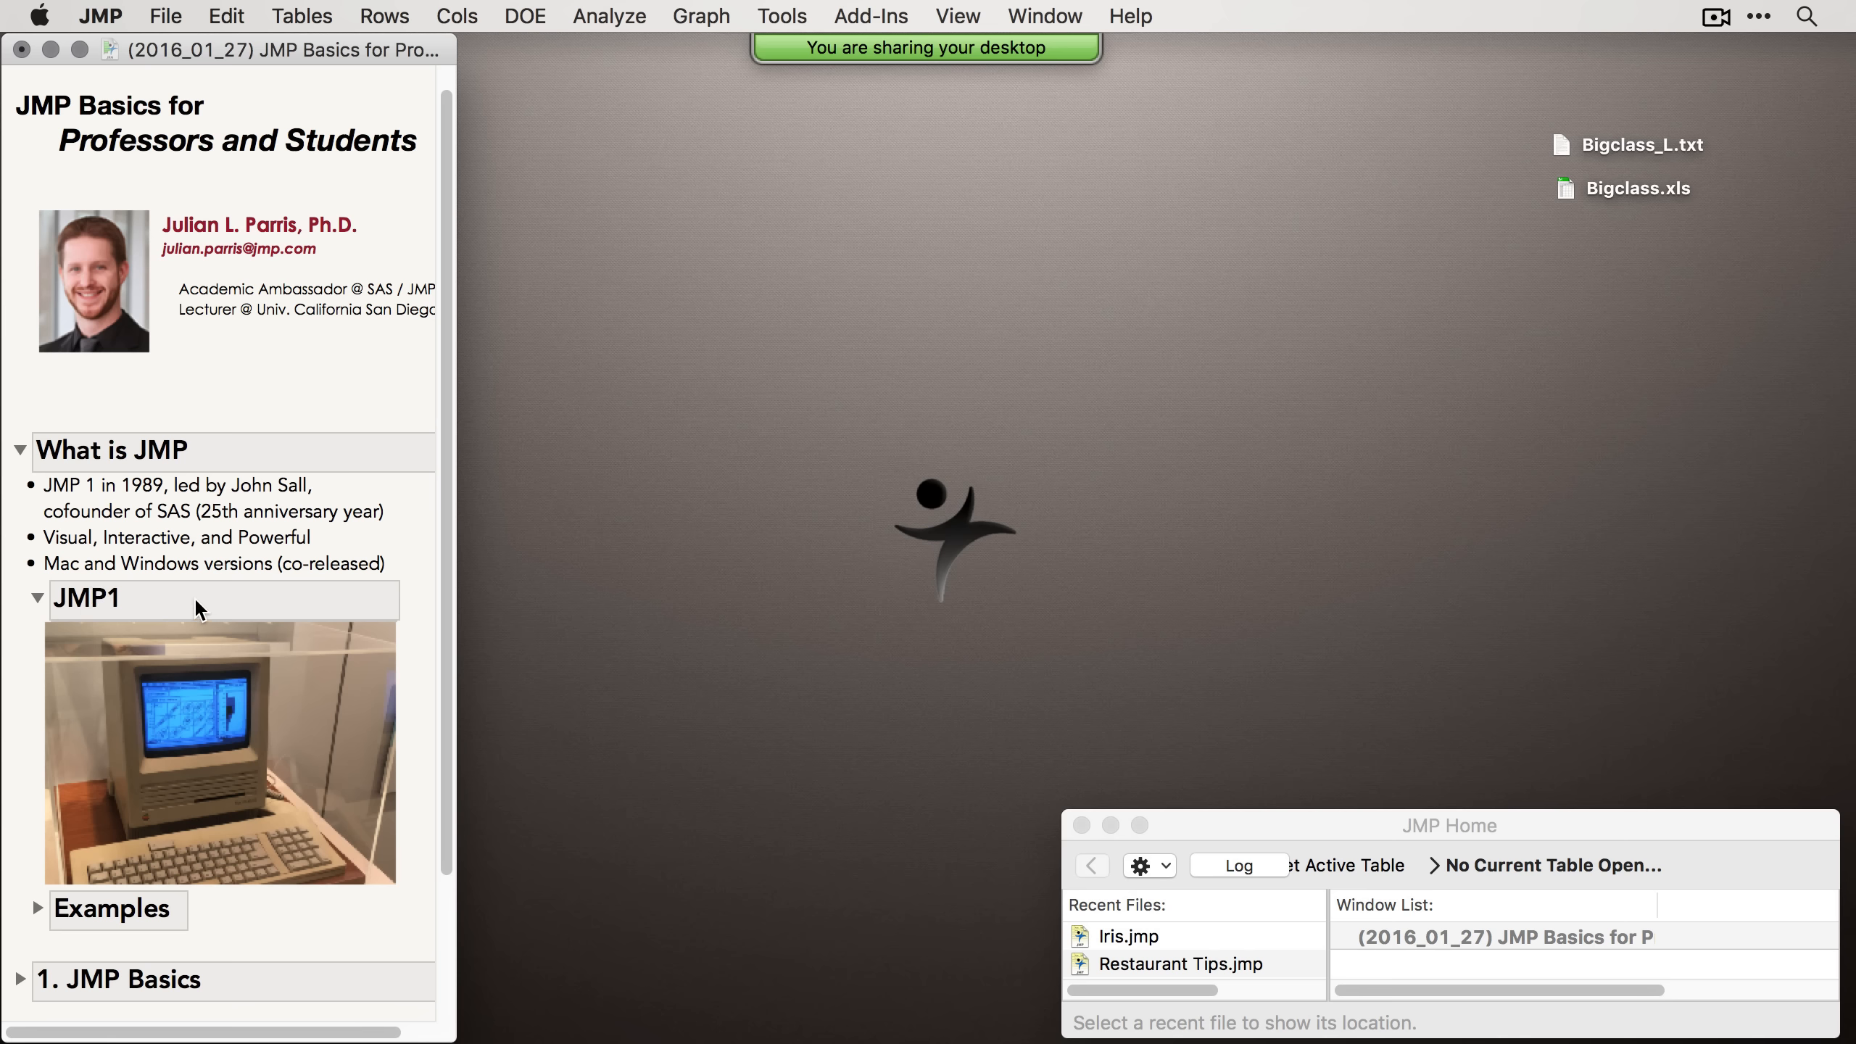
scroll(195, 600, "down", 1)
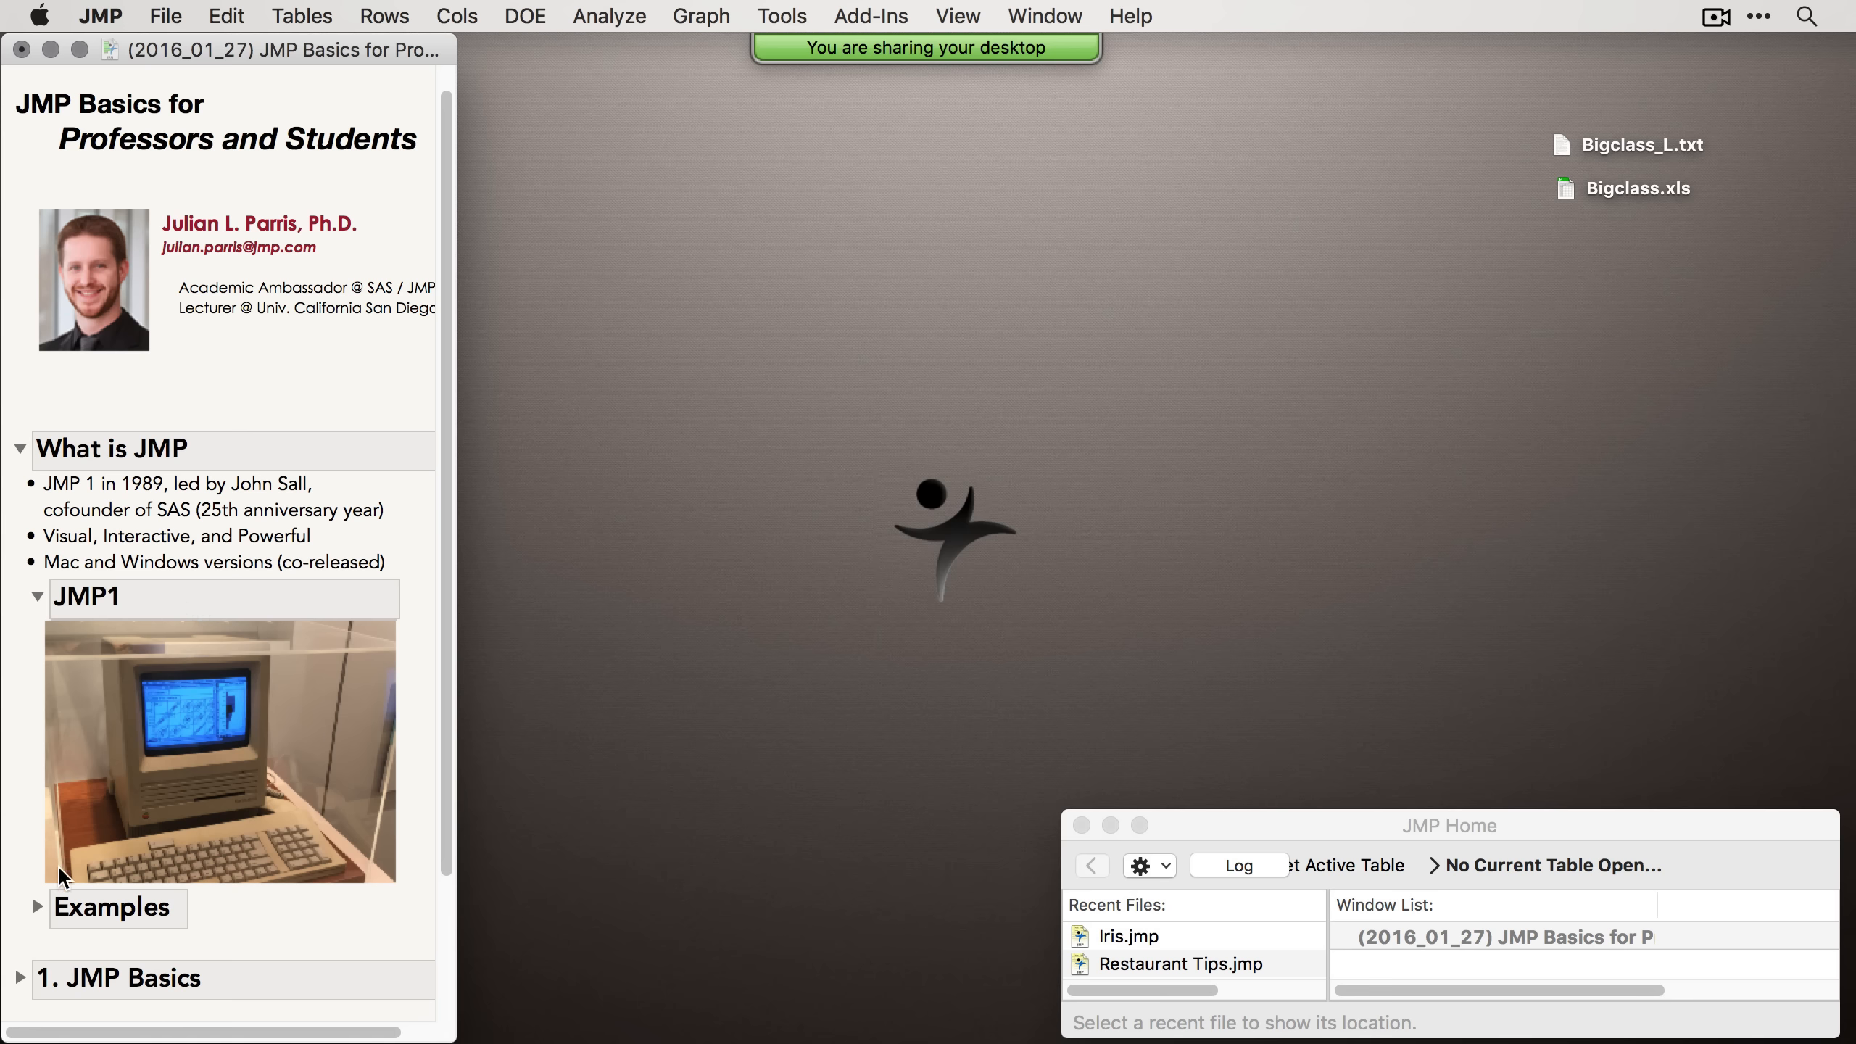
Step: Expand the Examples subsection and open the Iris sample data table
left_click(36, 908)
scroll(147, 870, "down", 3)
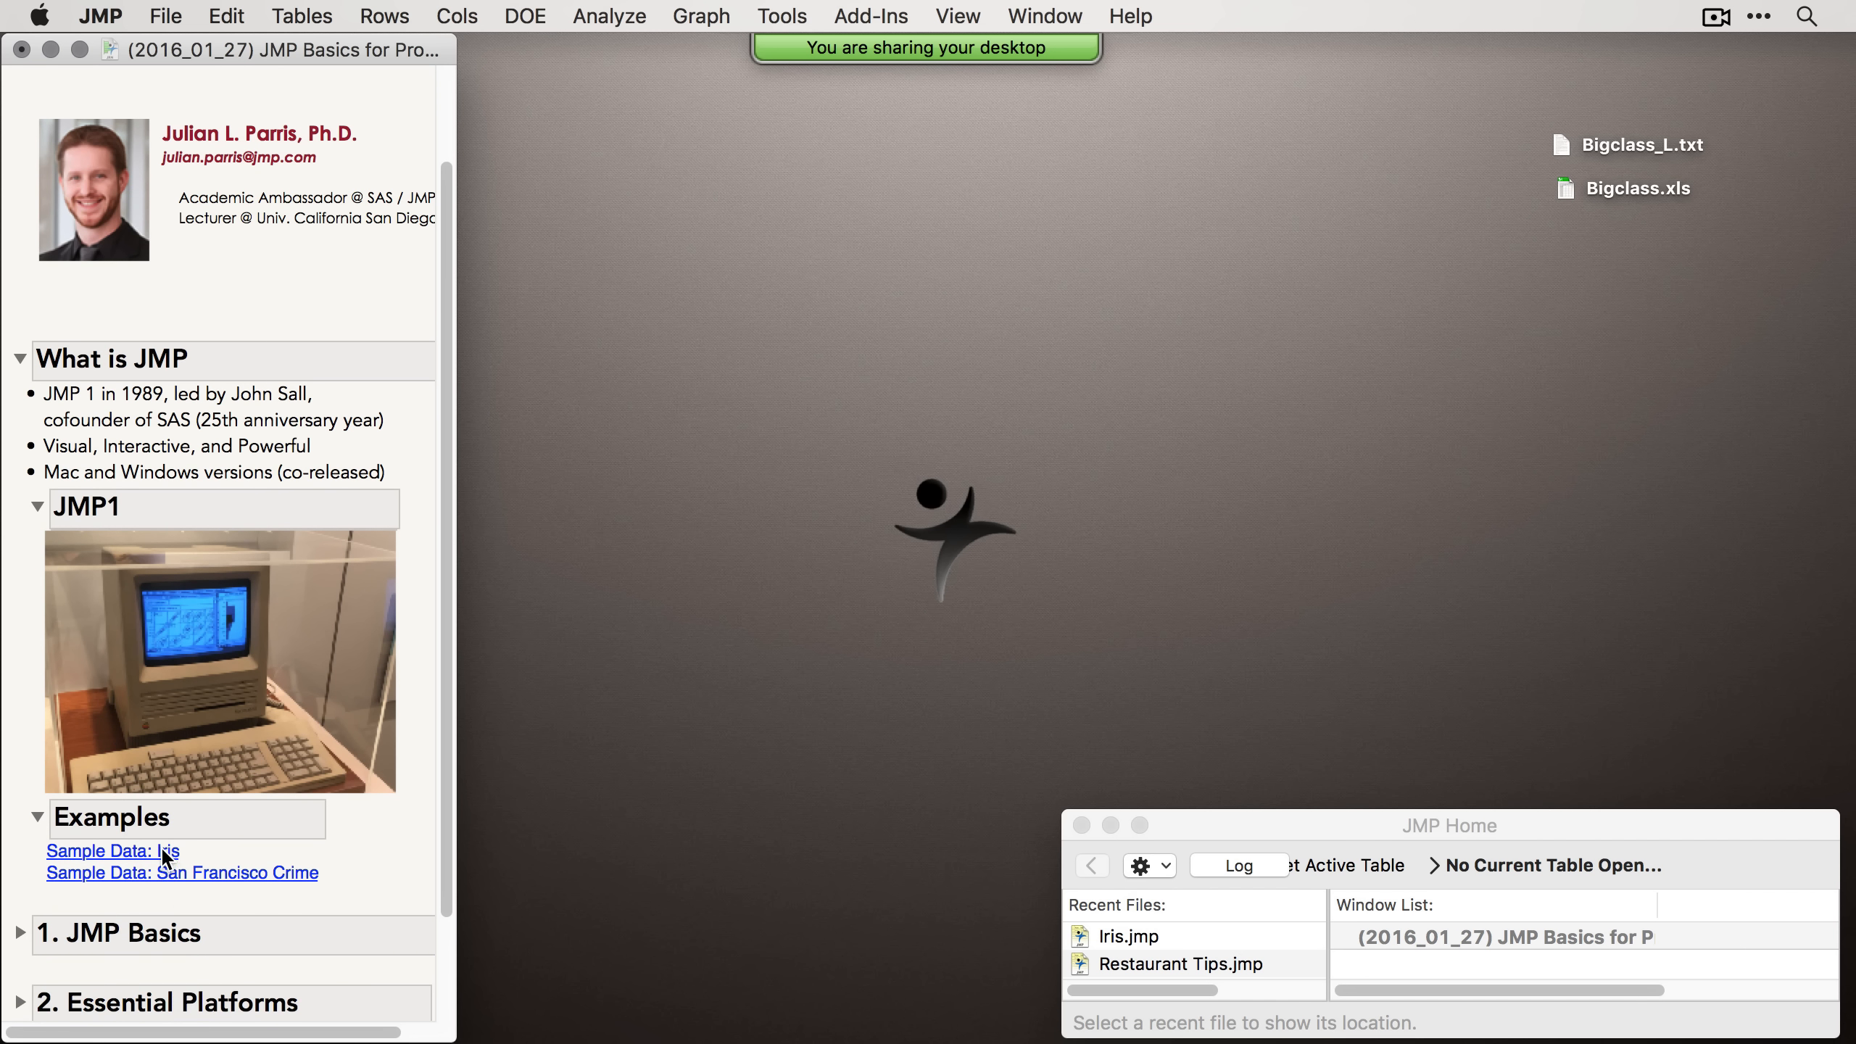
left_click(160, 848)
left_click_drag(732, 102, 834, 73)
Step: Run a Distribution analysis on all five Iris columns
left_click(623, 15)
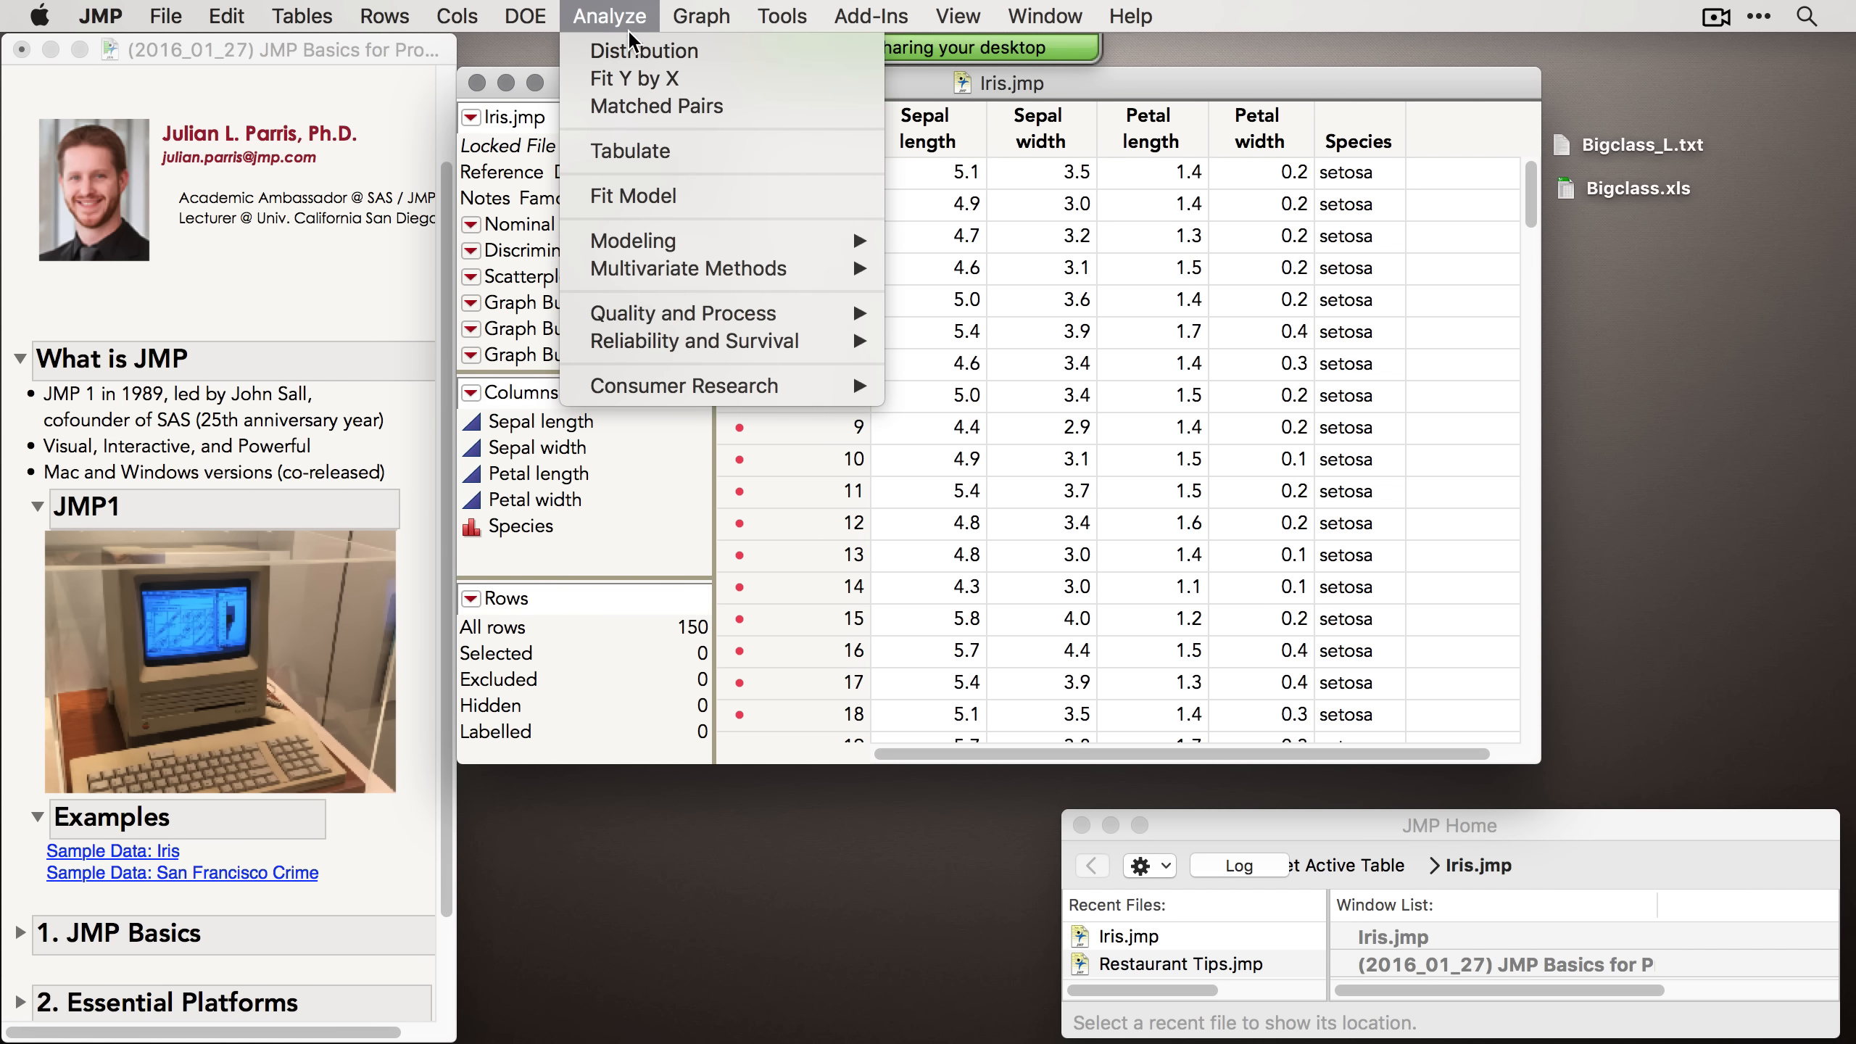
left_click(636, 51)
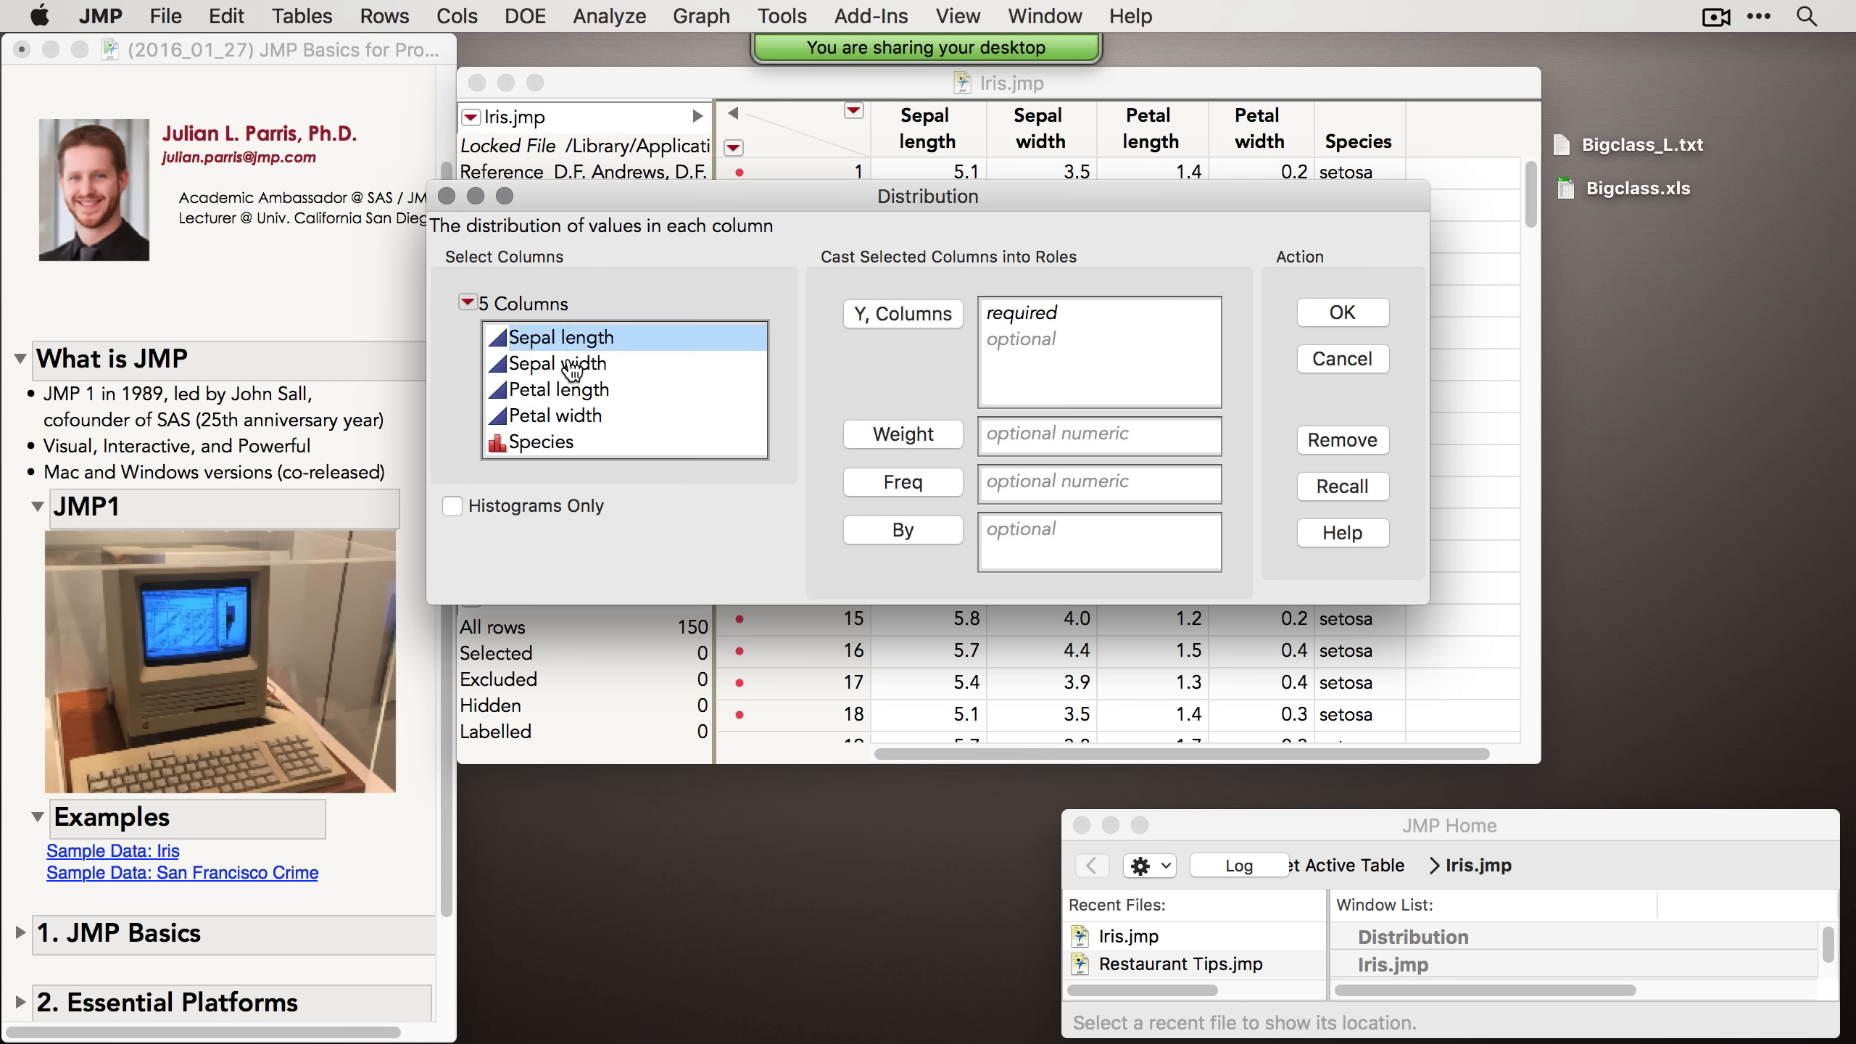
left_click(575, 416, "shift")
left_click(876, 314)
left_click(1341, 312)
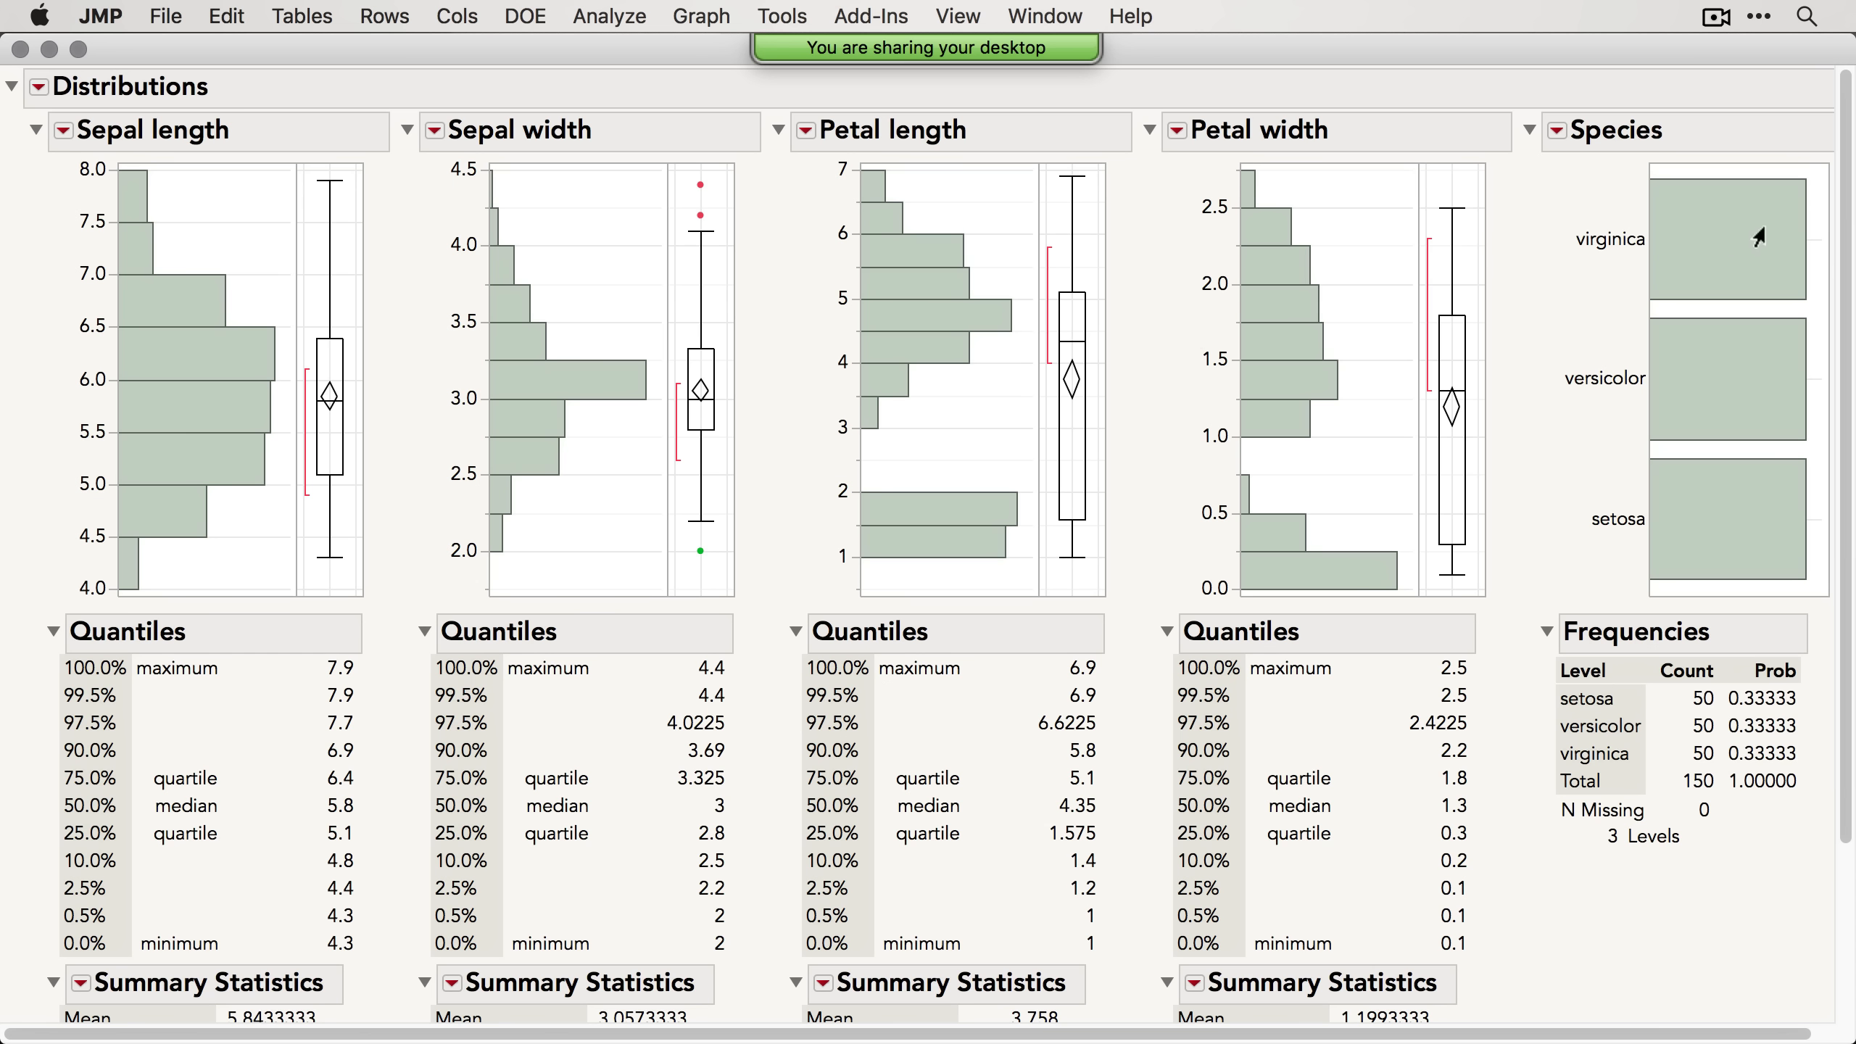
Step: Select the virginica species bar, then select the highest Petal width histogram bins with a rectangle
left_click(1760, 239)
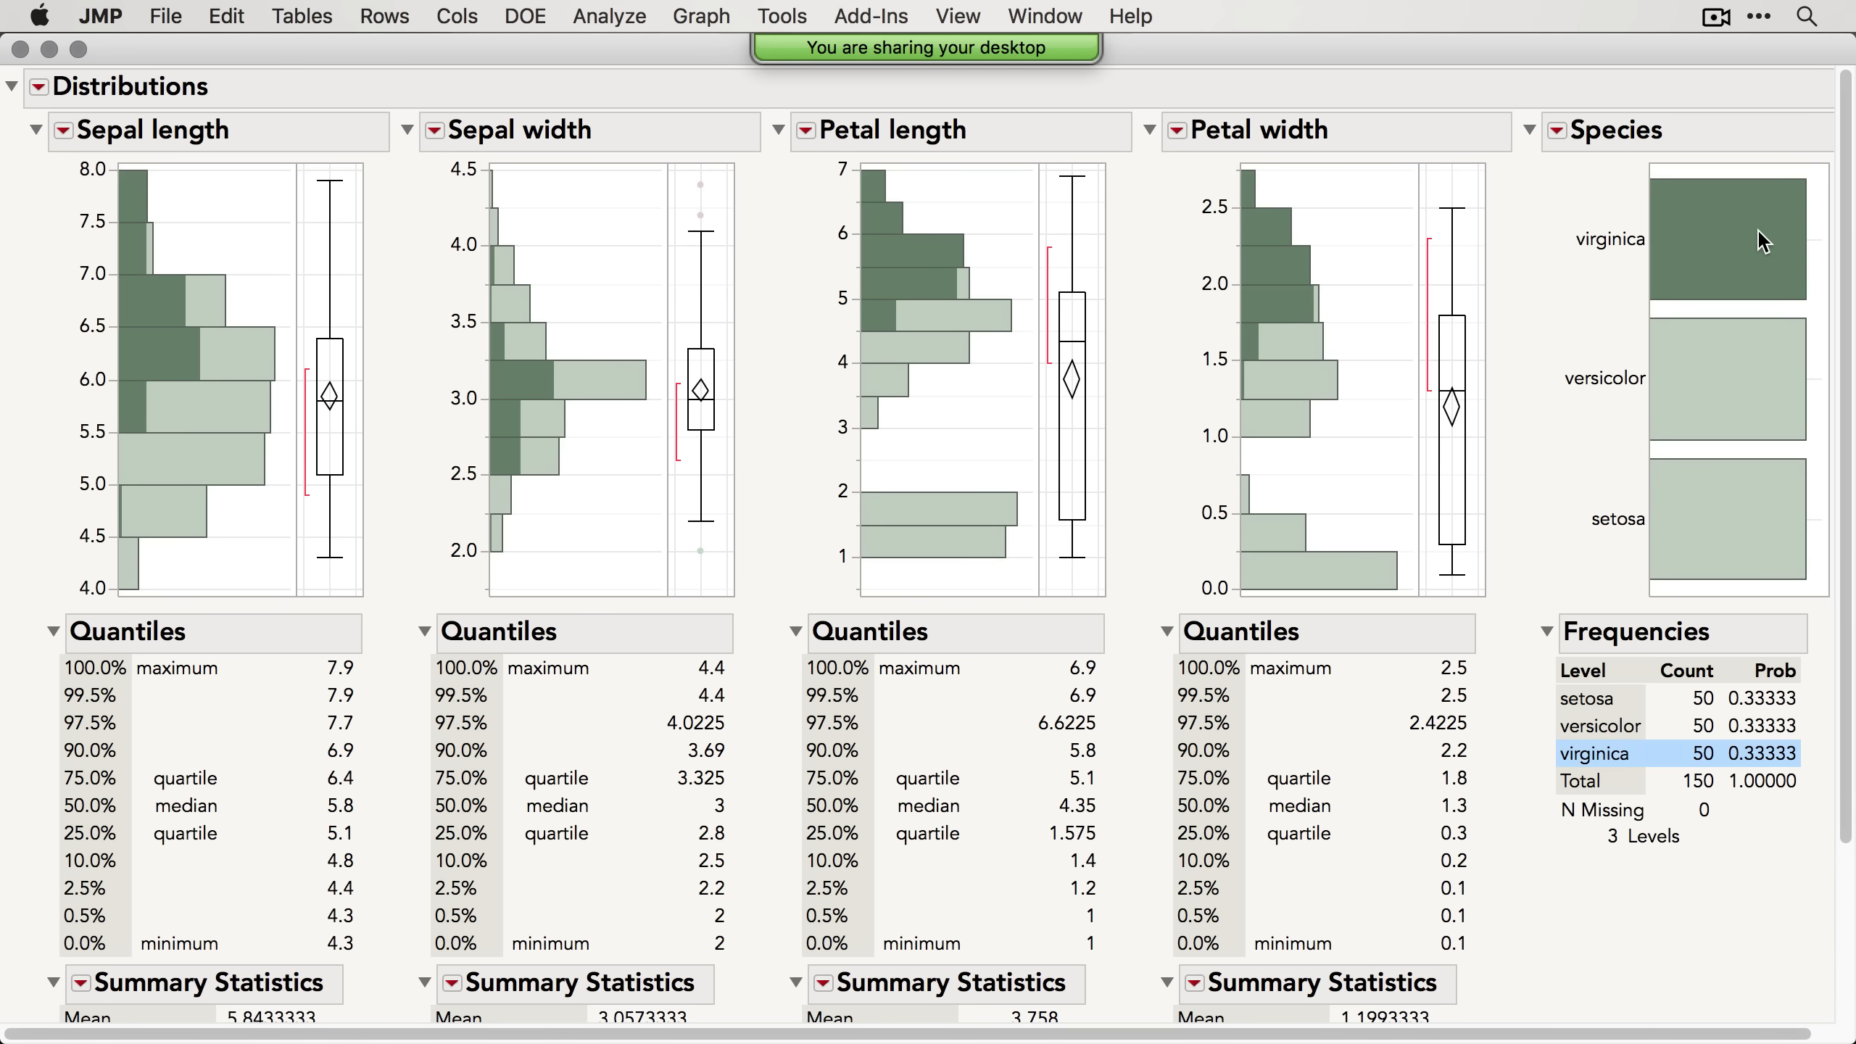
left_click_drag(1301, 169, 1134, 369)
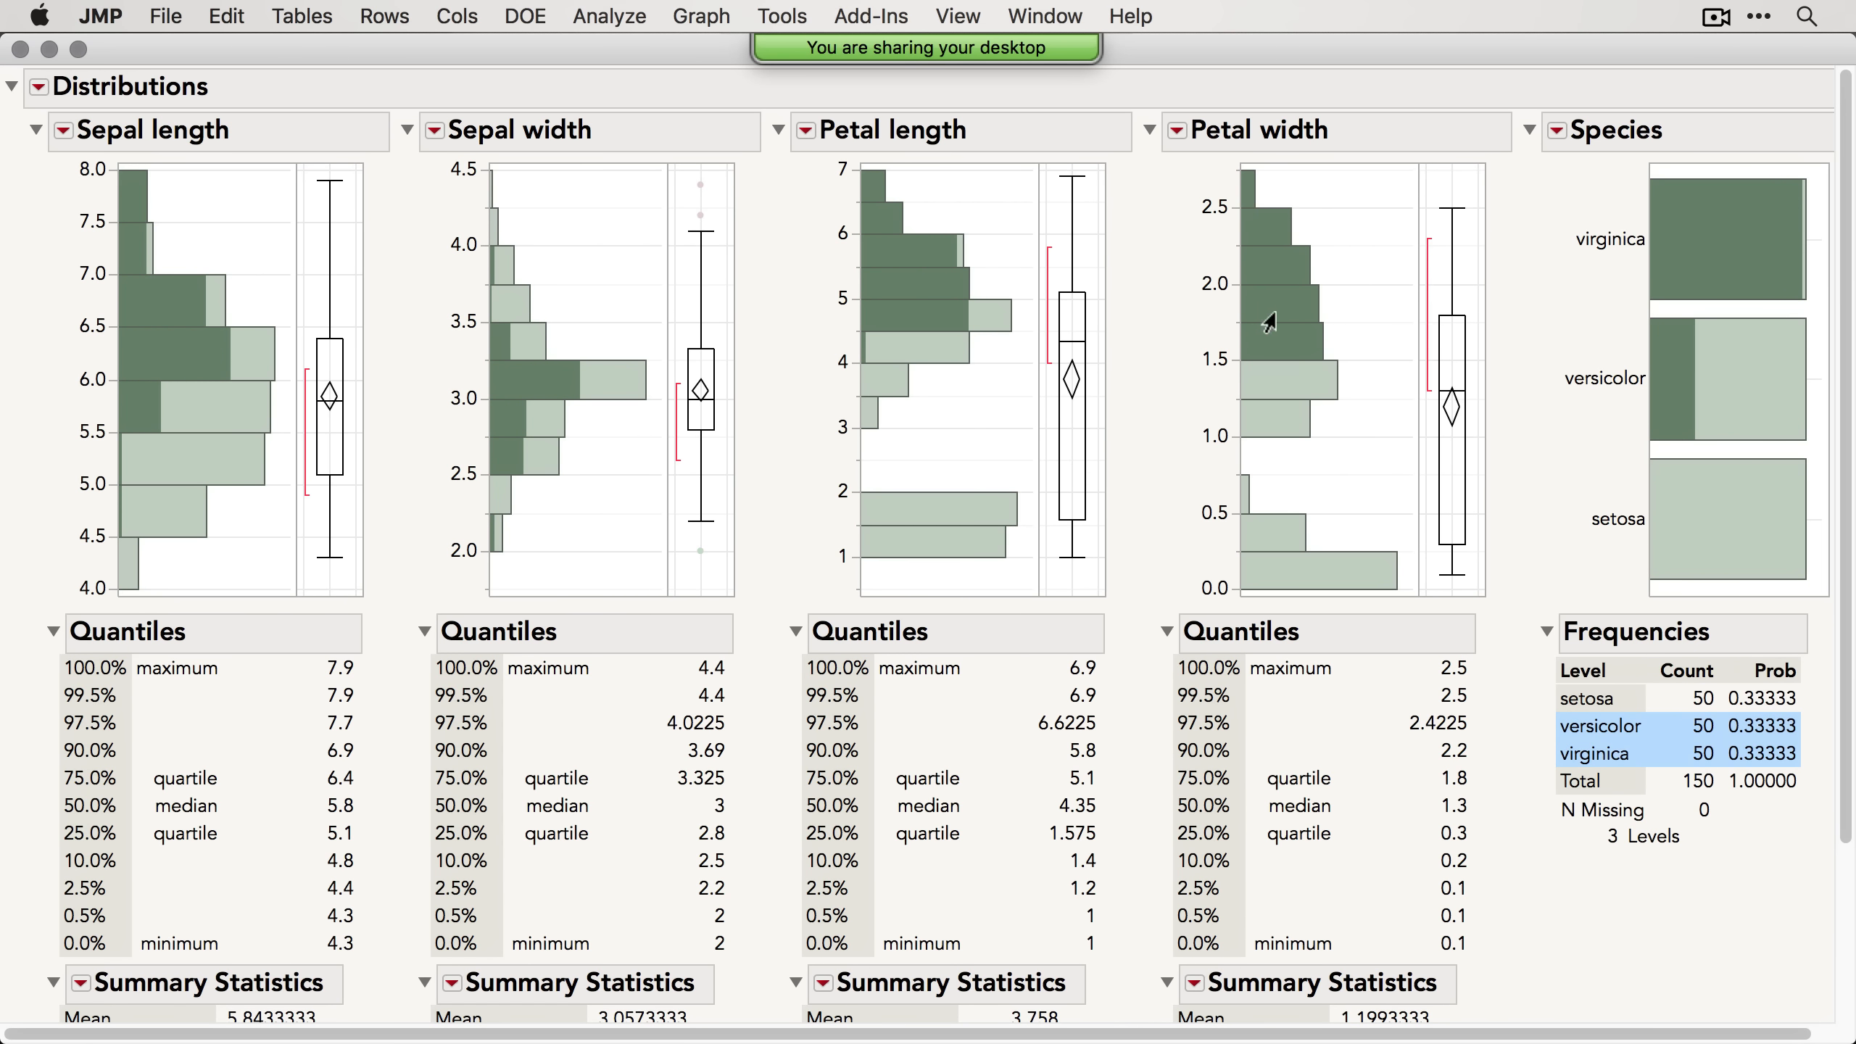
Step: Select only the virginica species bar, then close the Distribution report
left_click(1745, 252)
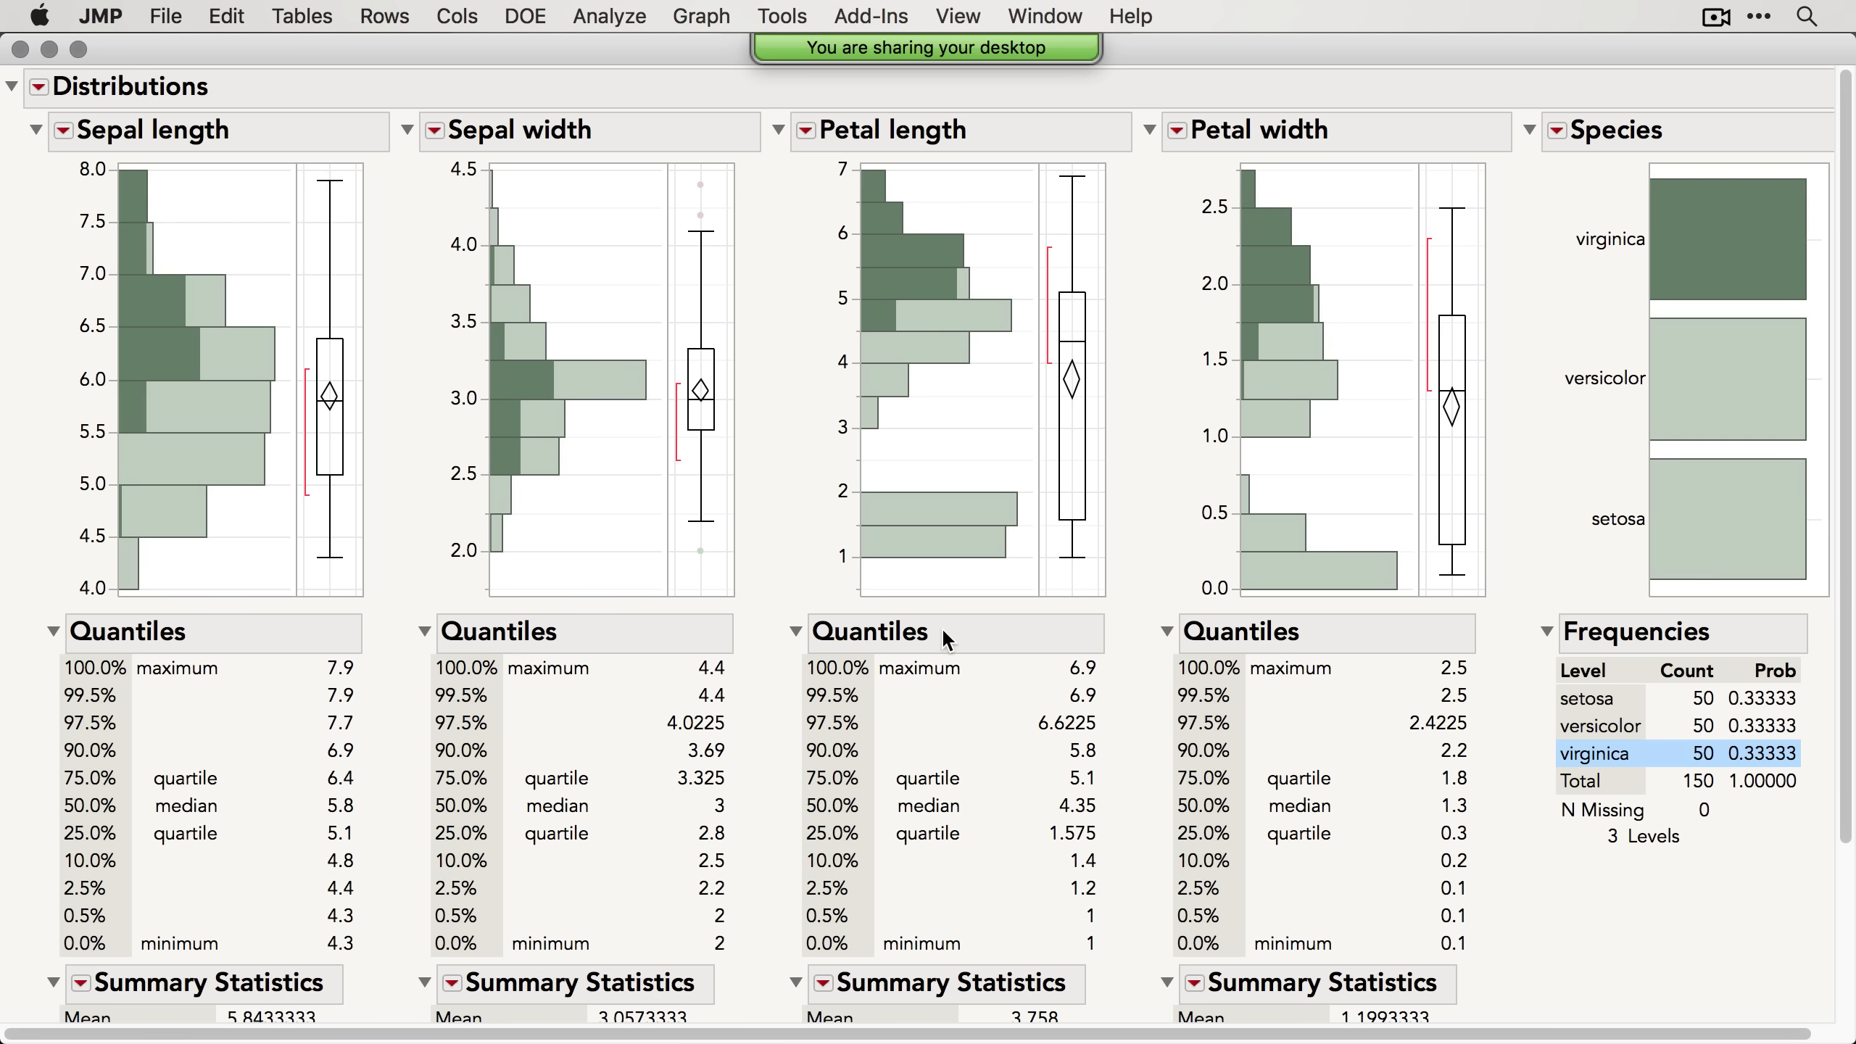
left_click(20, 50)
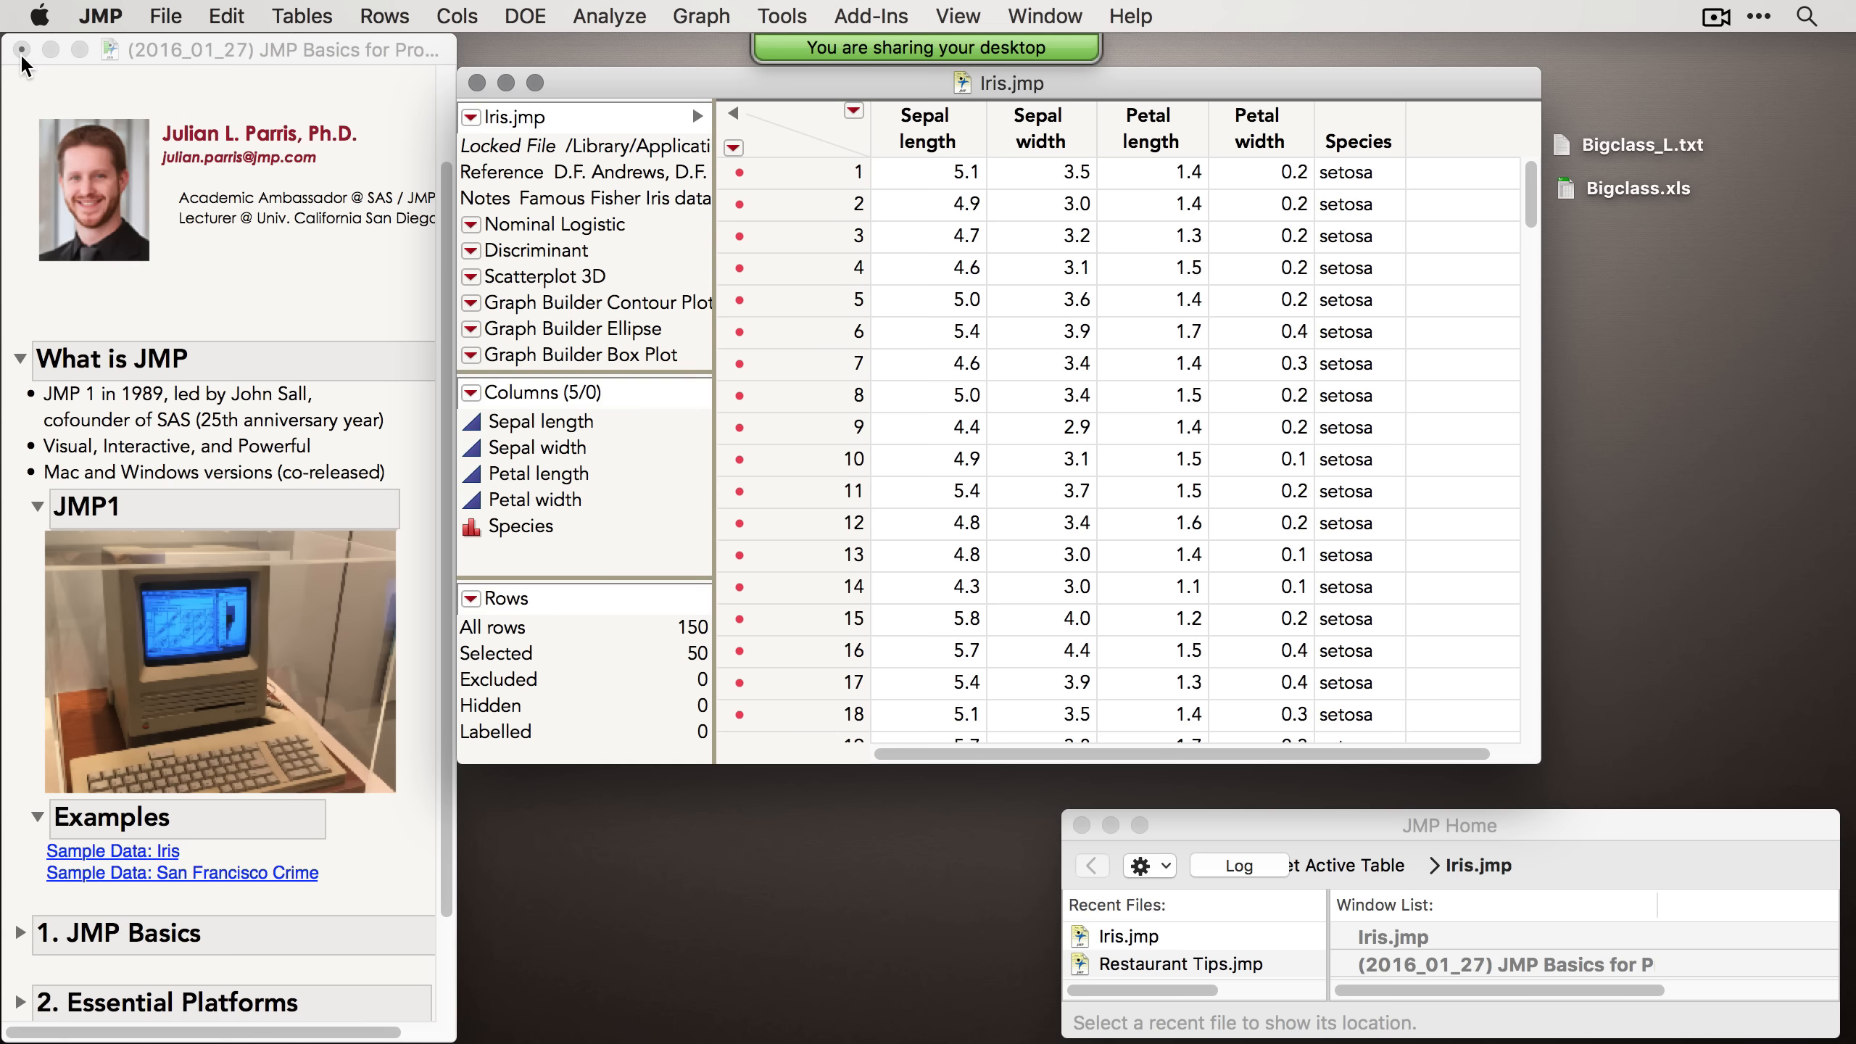
Step: Open Graph Builder and plot Petal length against Species
left_click(700, 16)
left_click(705, 48)
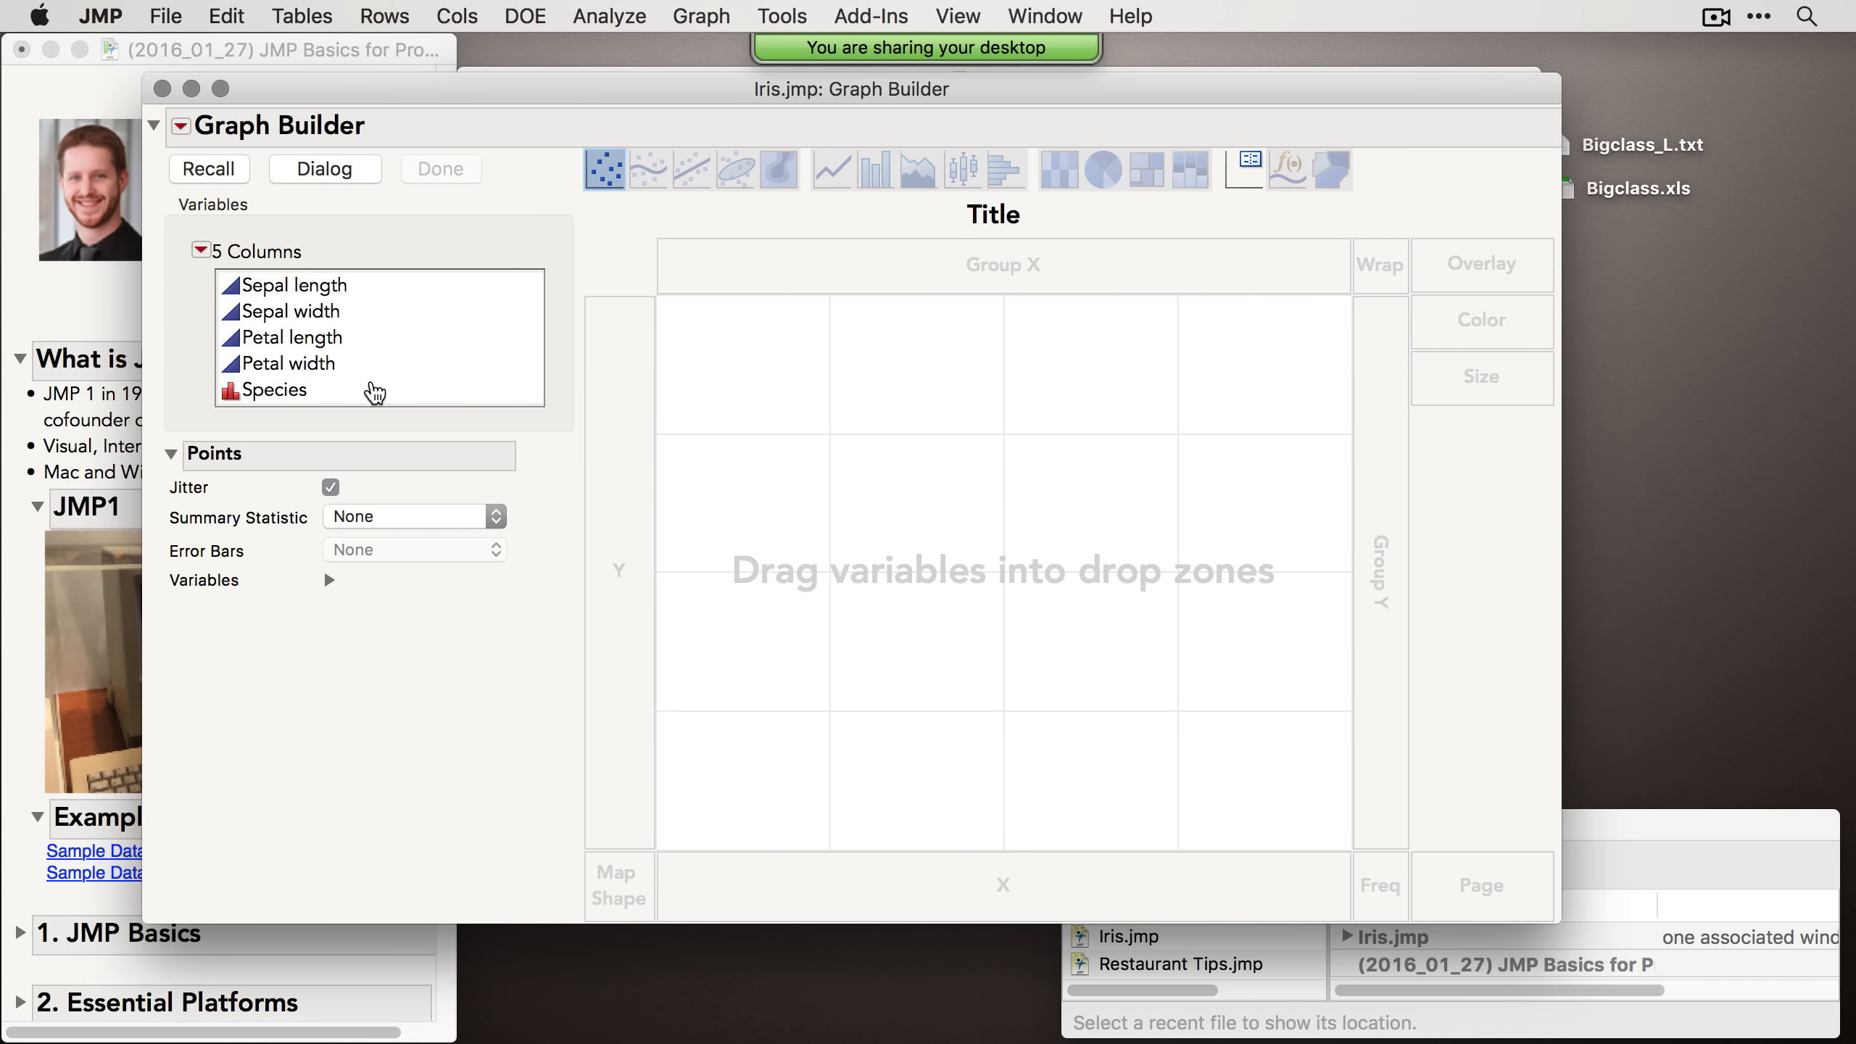
left_click_drag(374, 393, 841, 870)
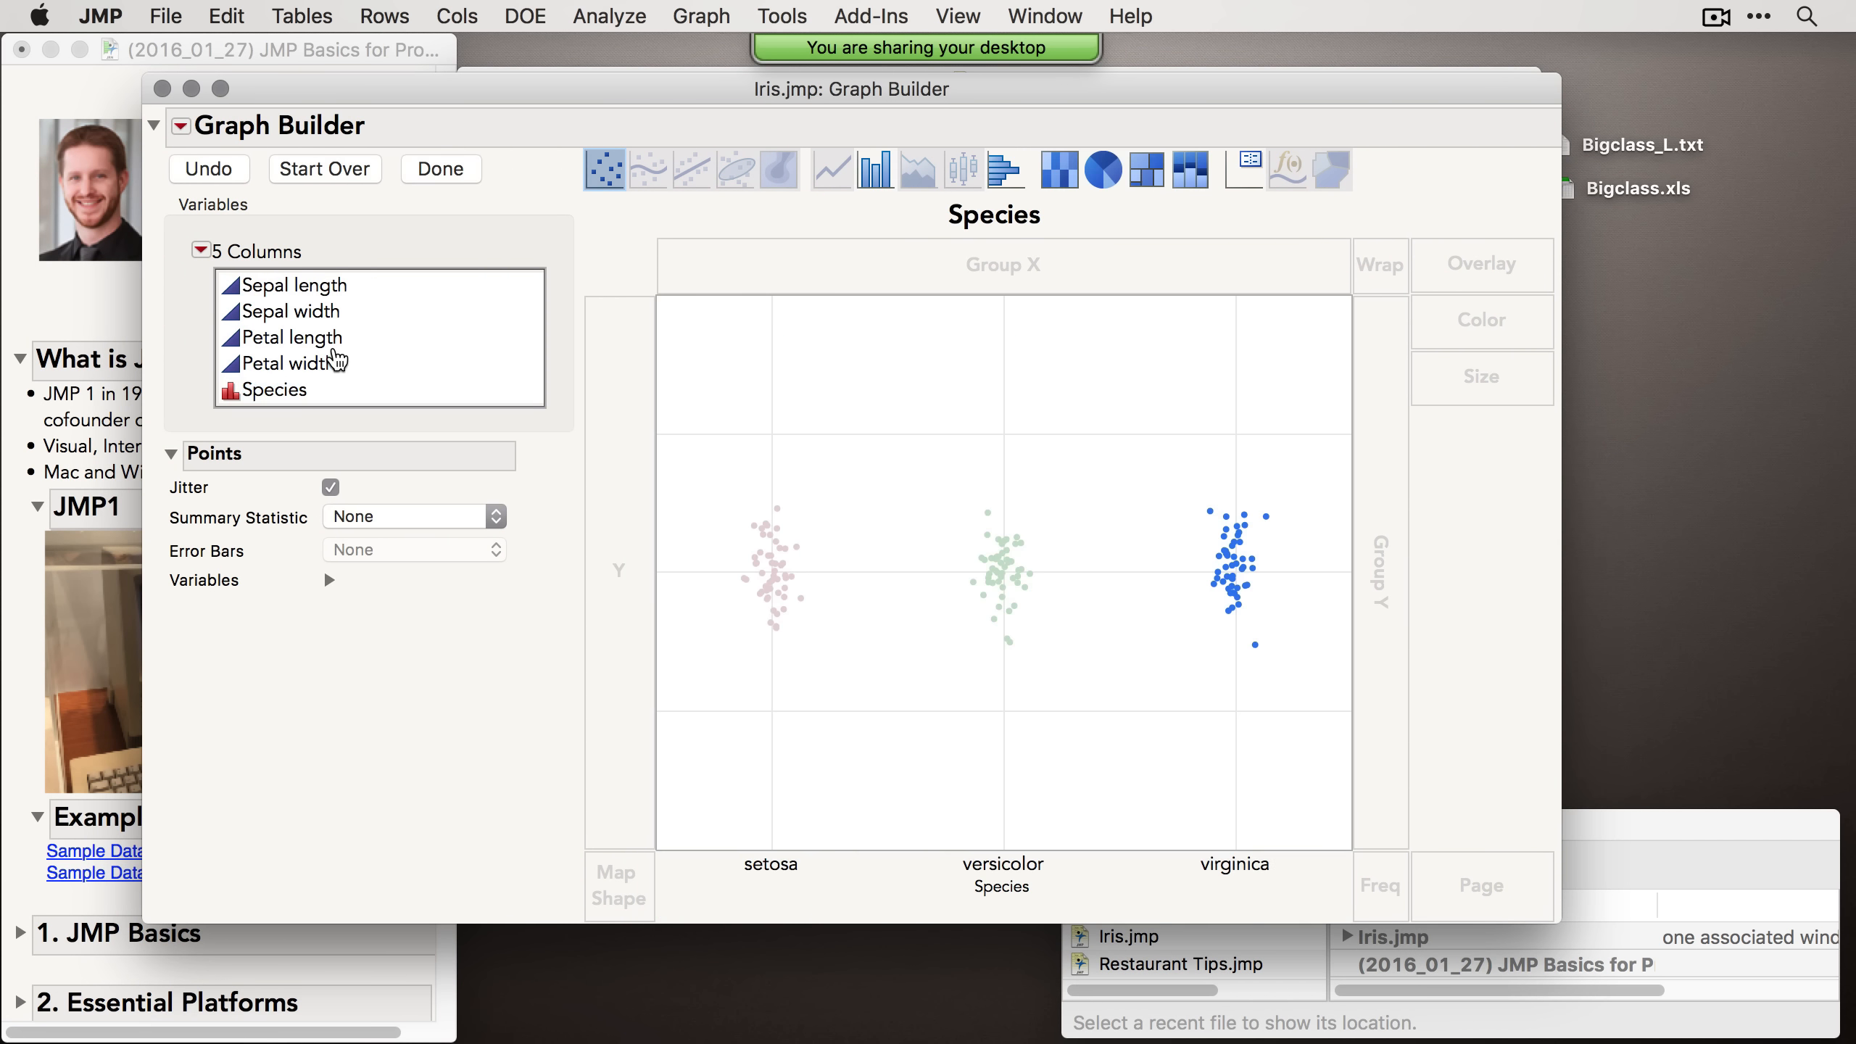
left_click_drag(292, 337, 618, 475)
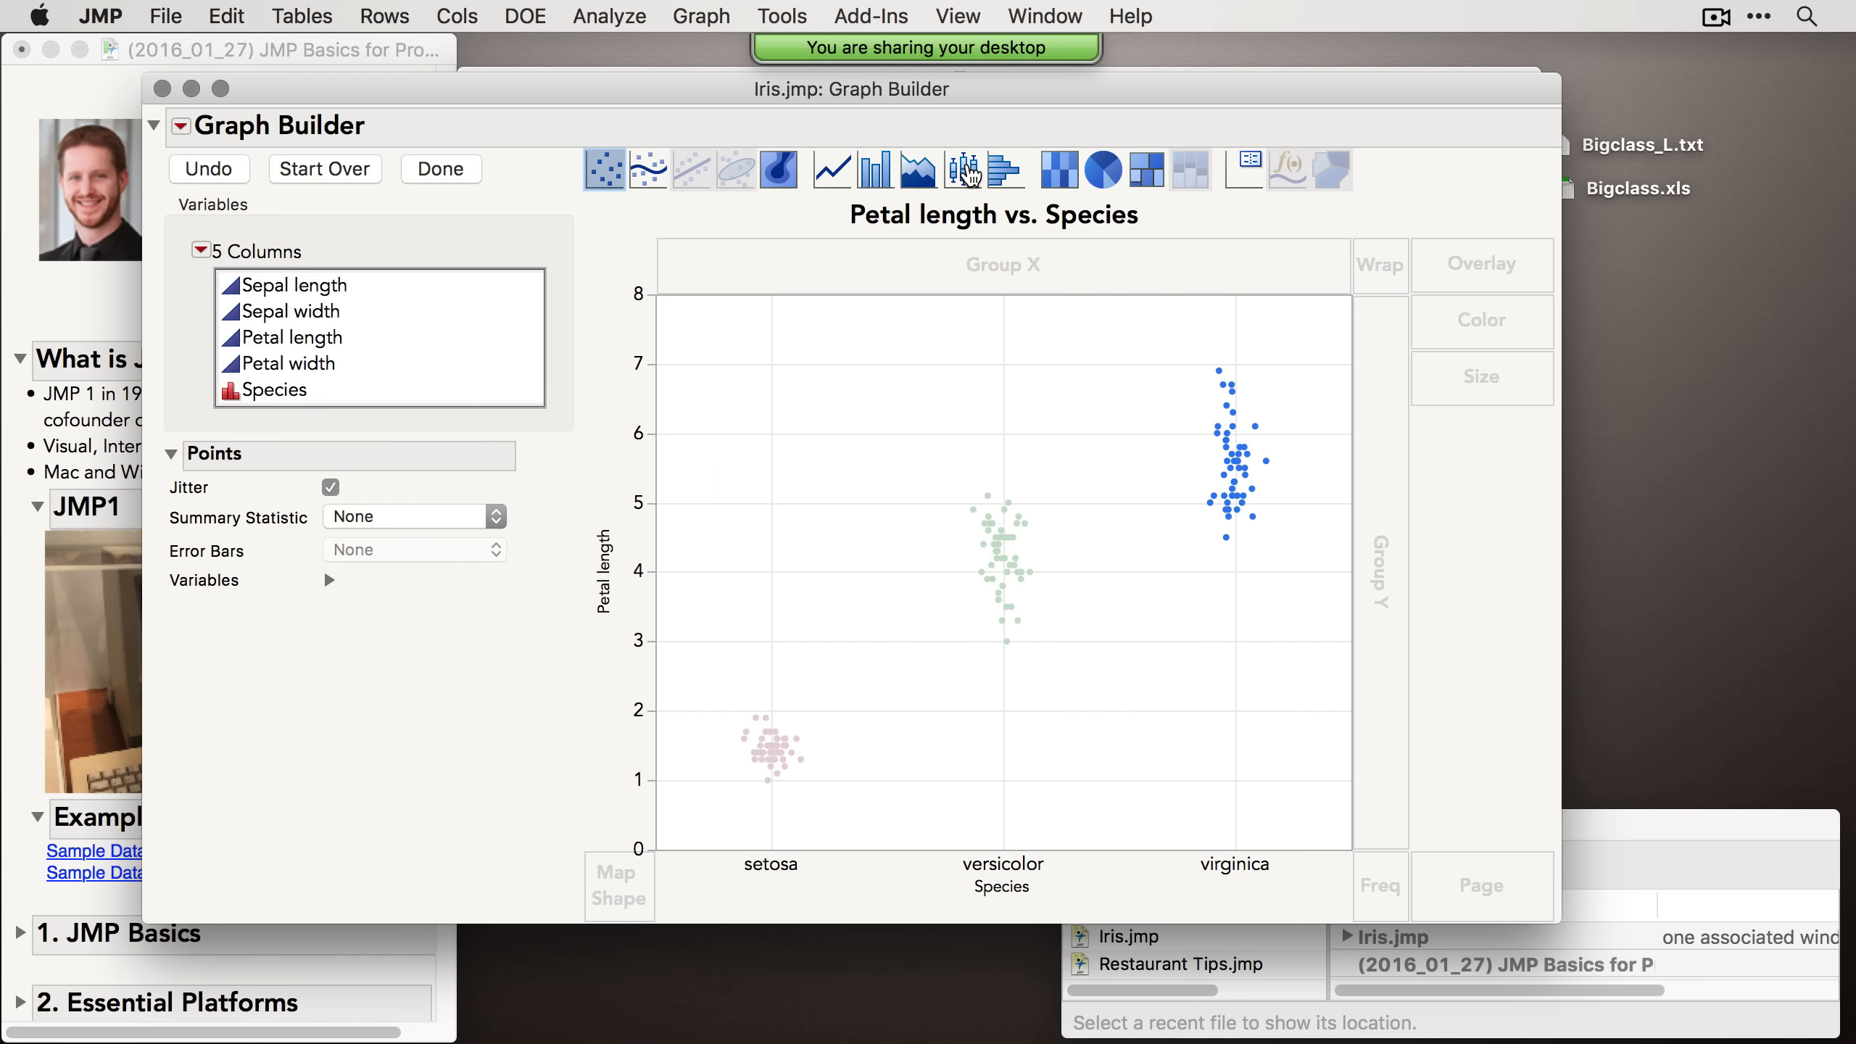
Step: Switch the graph to box plots and add Petal width as a second Y variable
left_click(966, 173)
left_click_drag(363, 363, 632, 324)
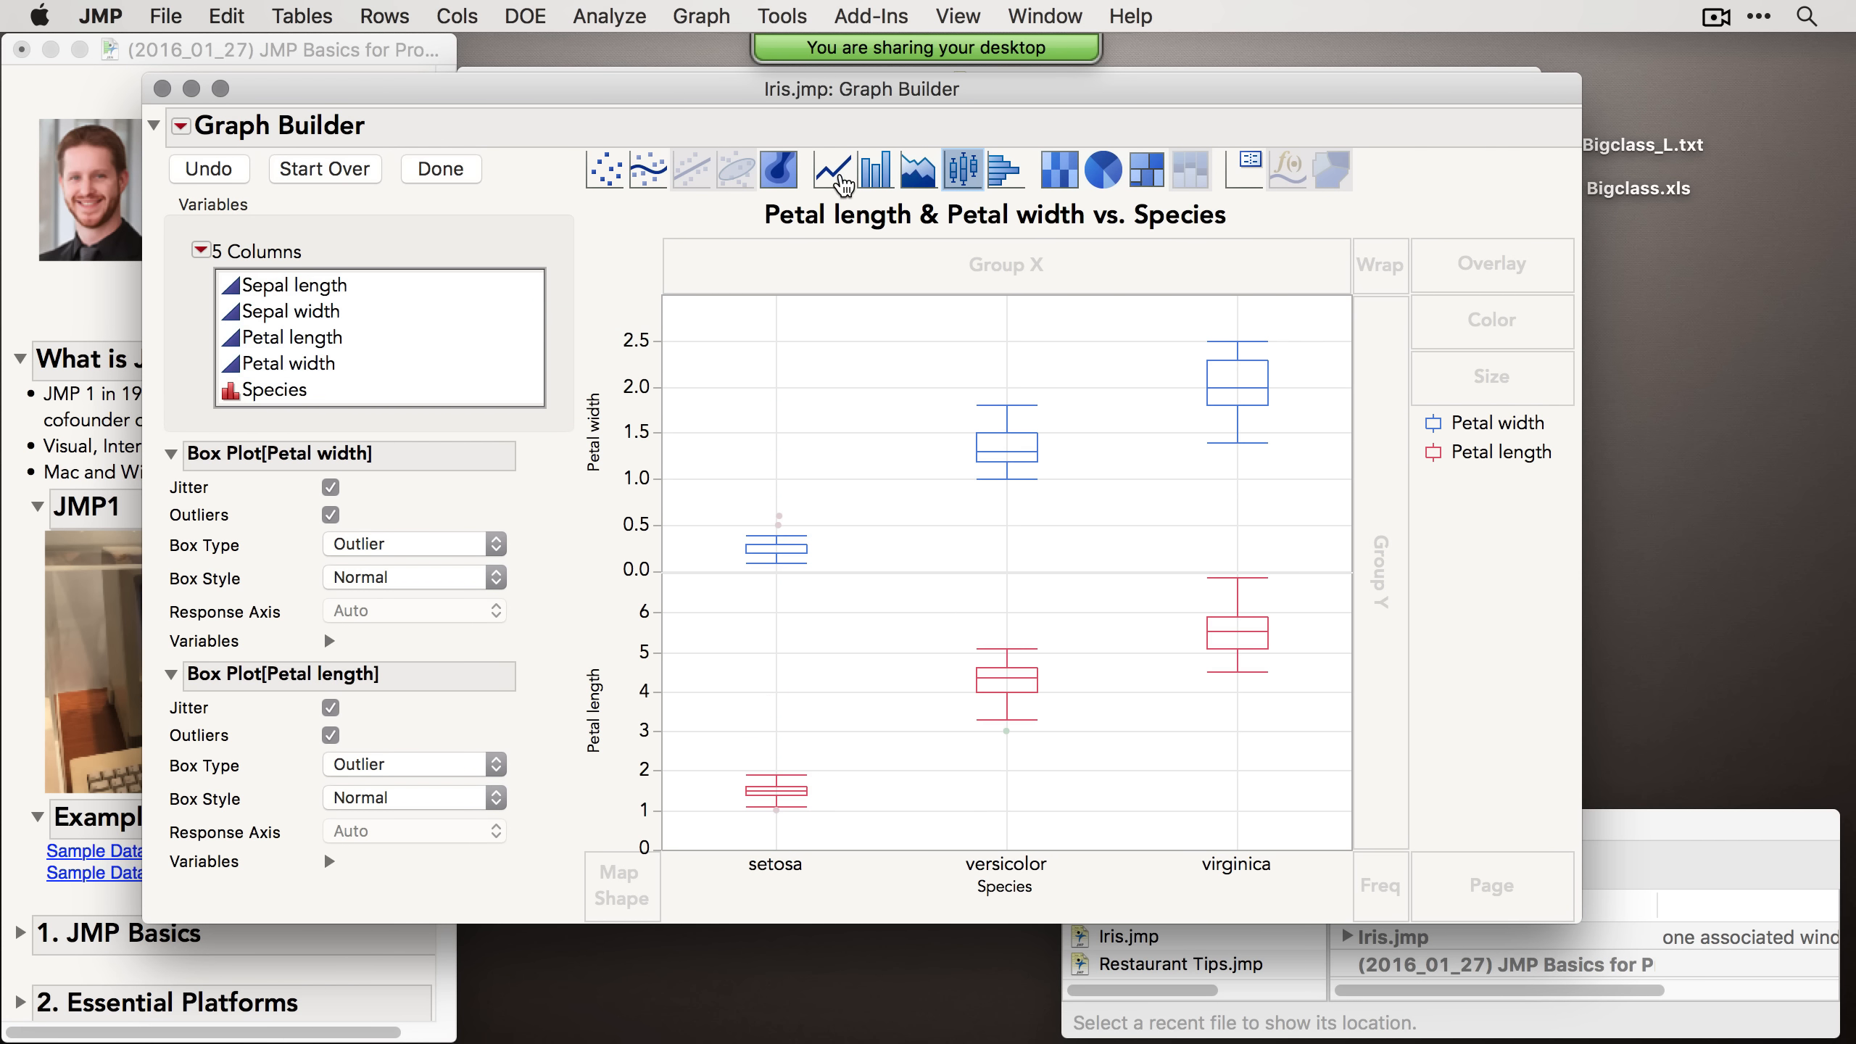
Step: Change the graph to bar charts of mean Petal length and width, then close Graph Builder
left_click(873, 183)
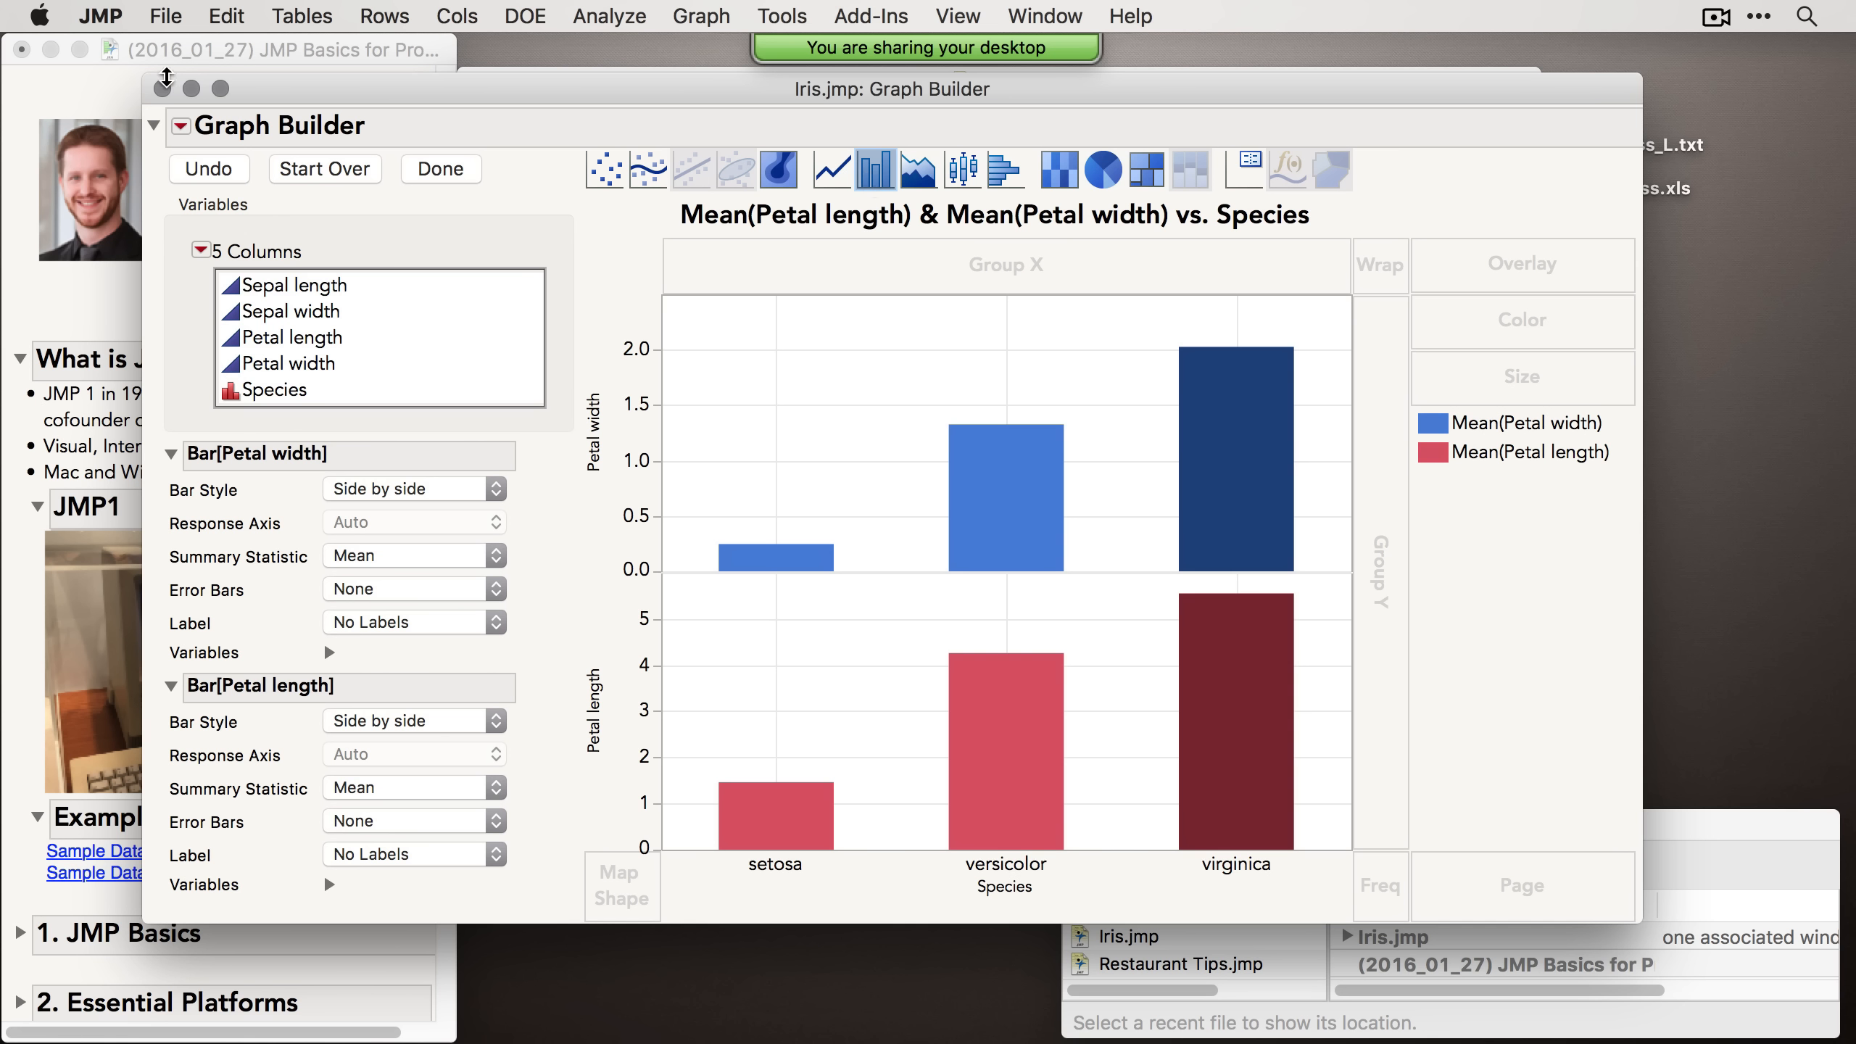
left_click(162, 88)
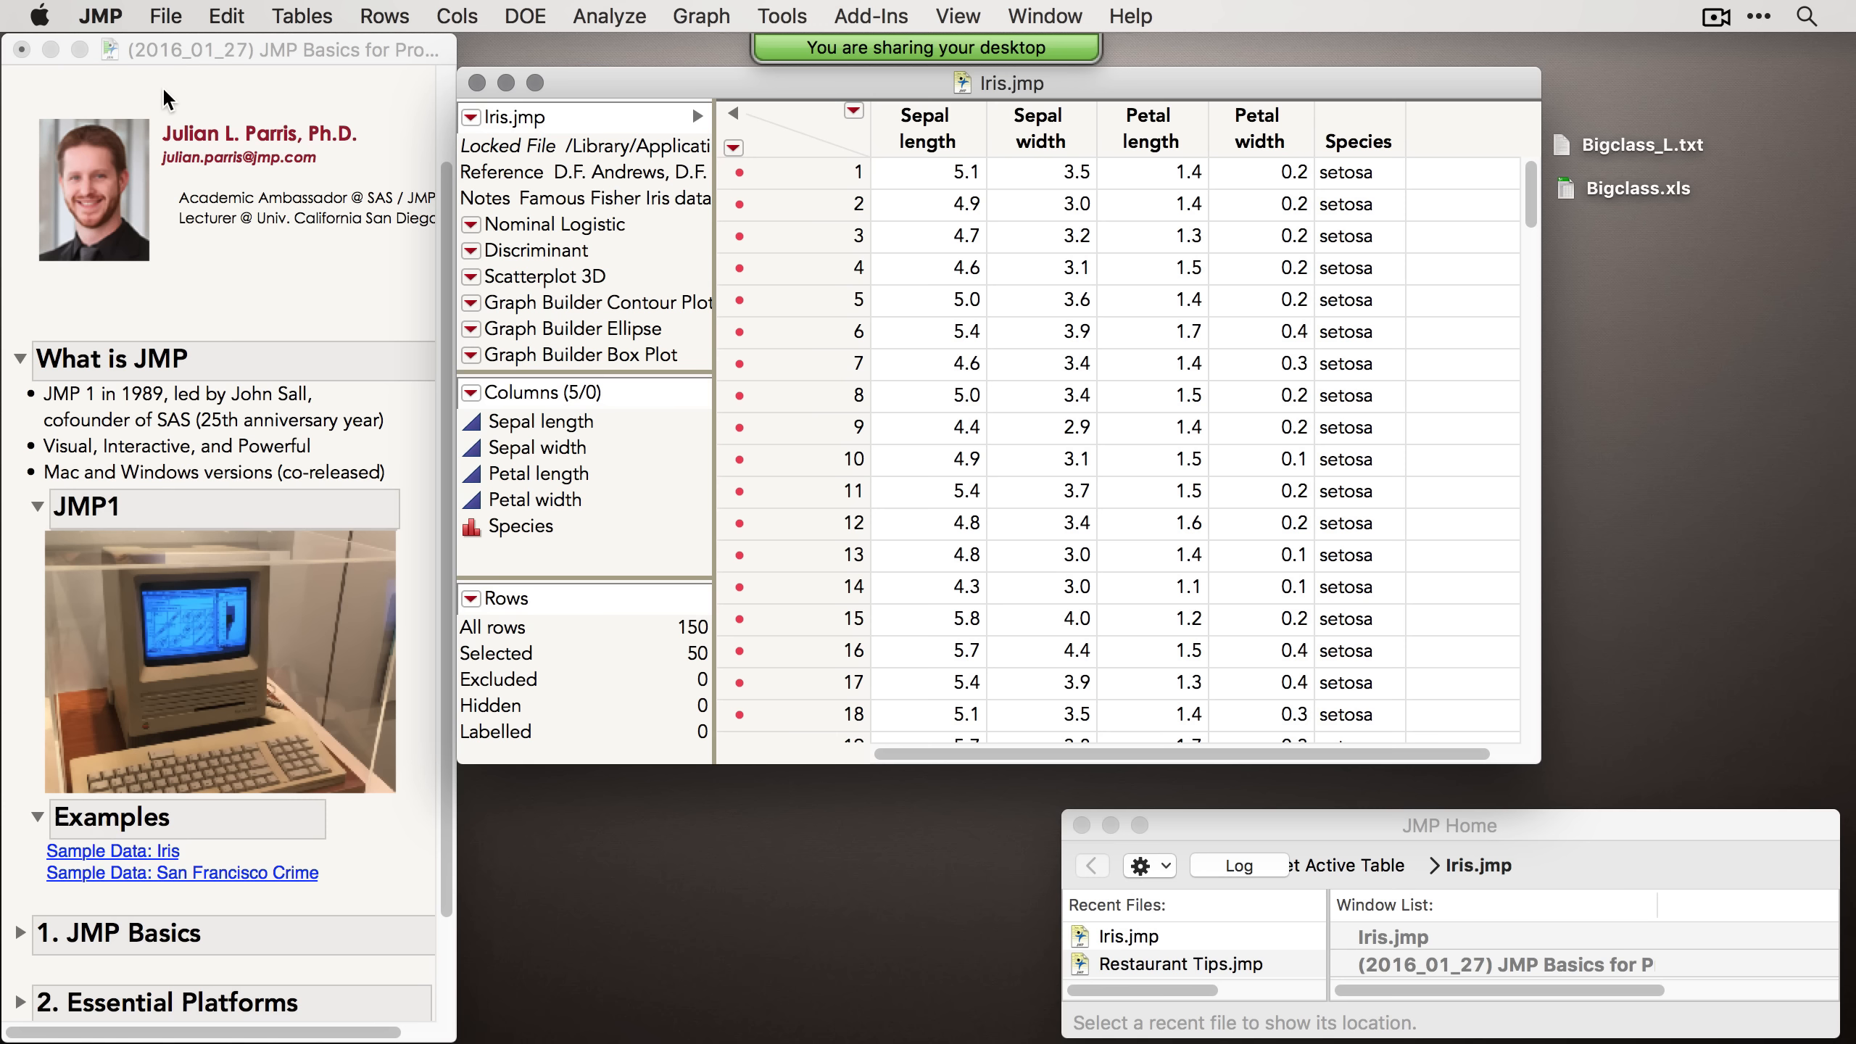
Step: Close the Iris table and open the San Francisco Crime sample data from the journal
left_click(476, 82)
left_click(261, 871)
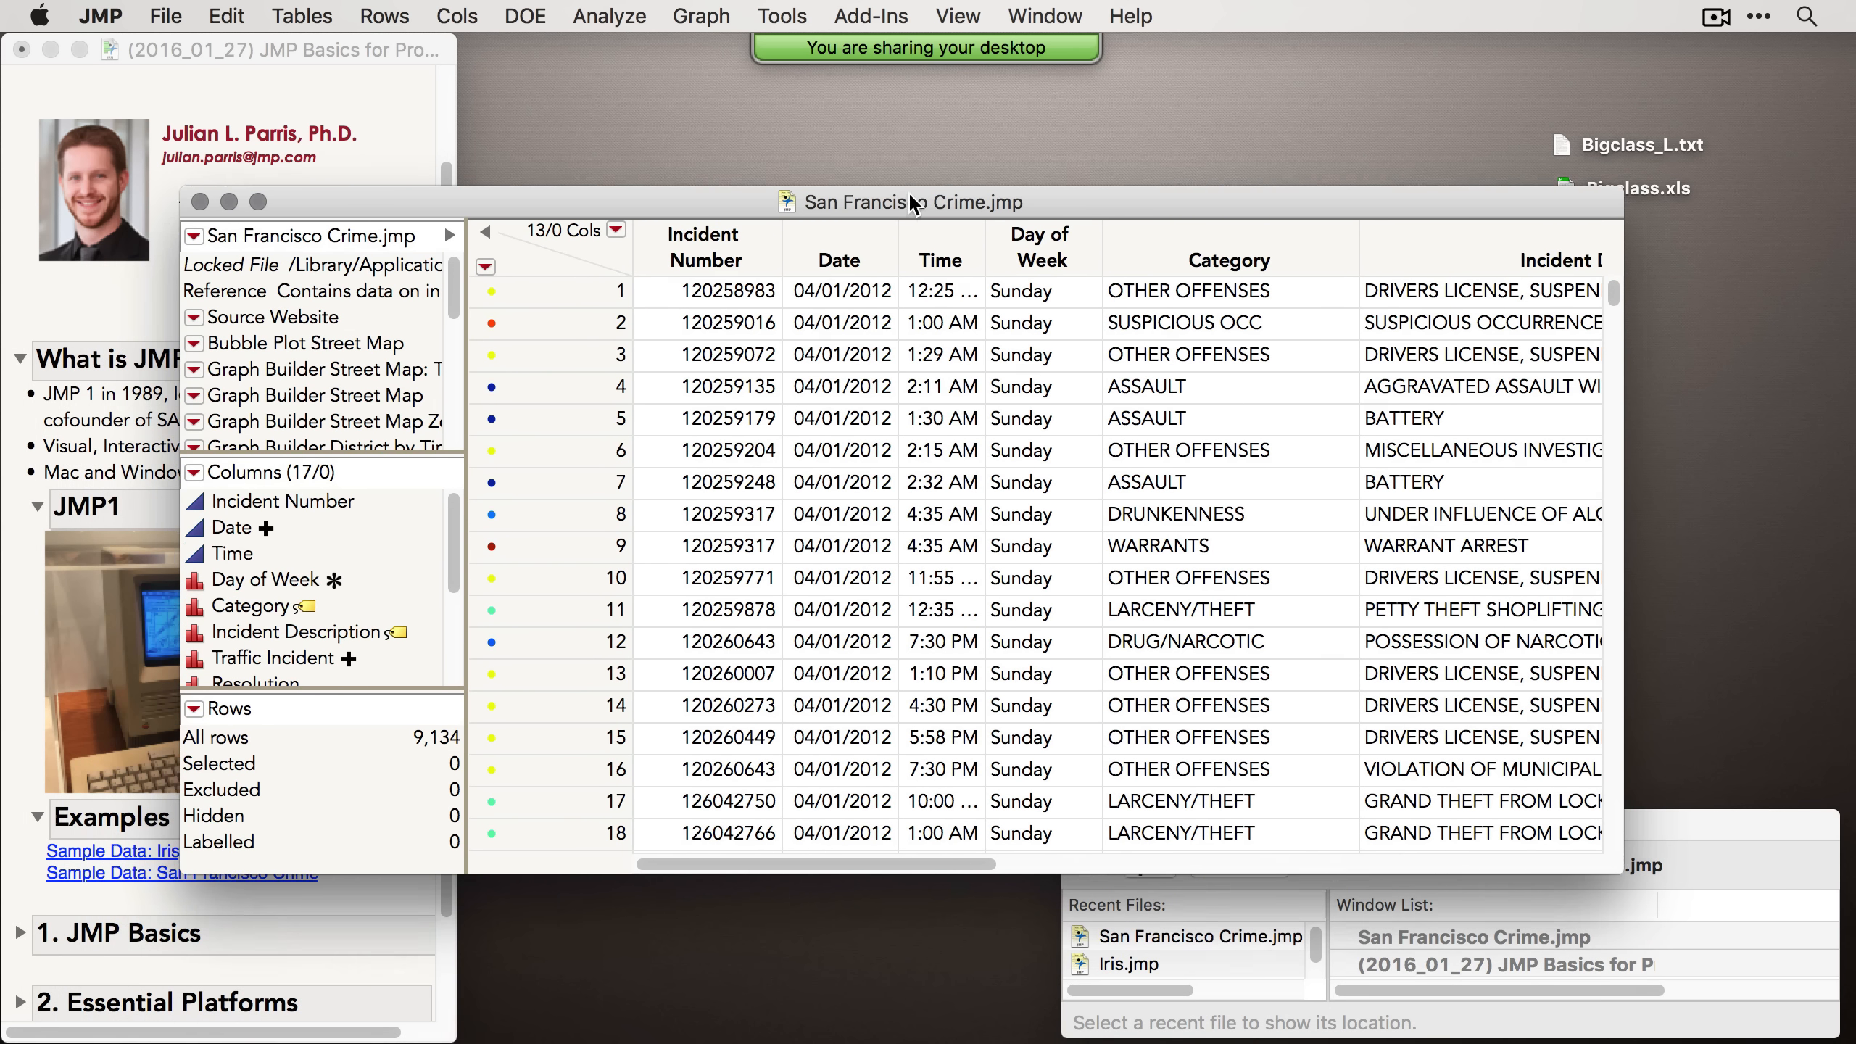
left_click_drag(911, 201, 915, 197)
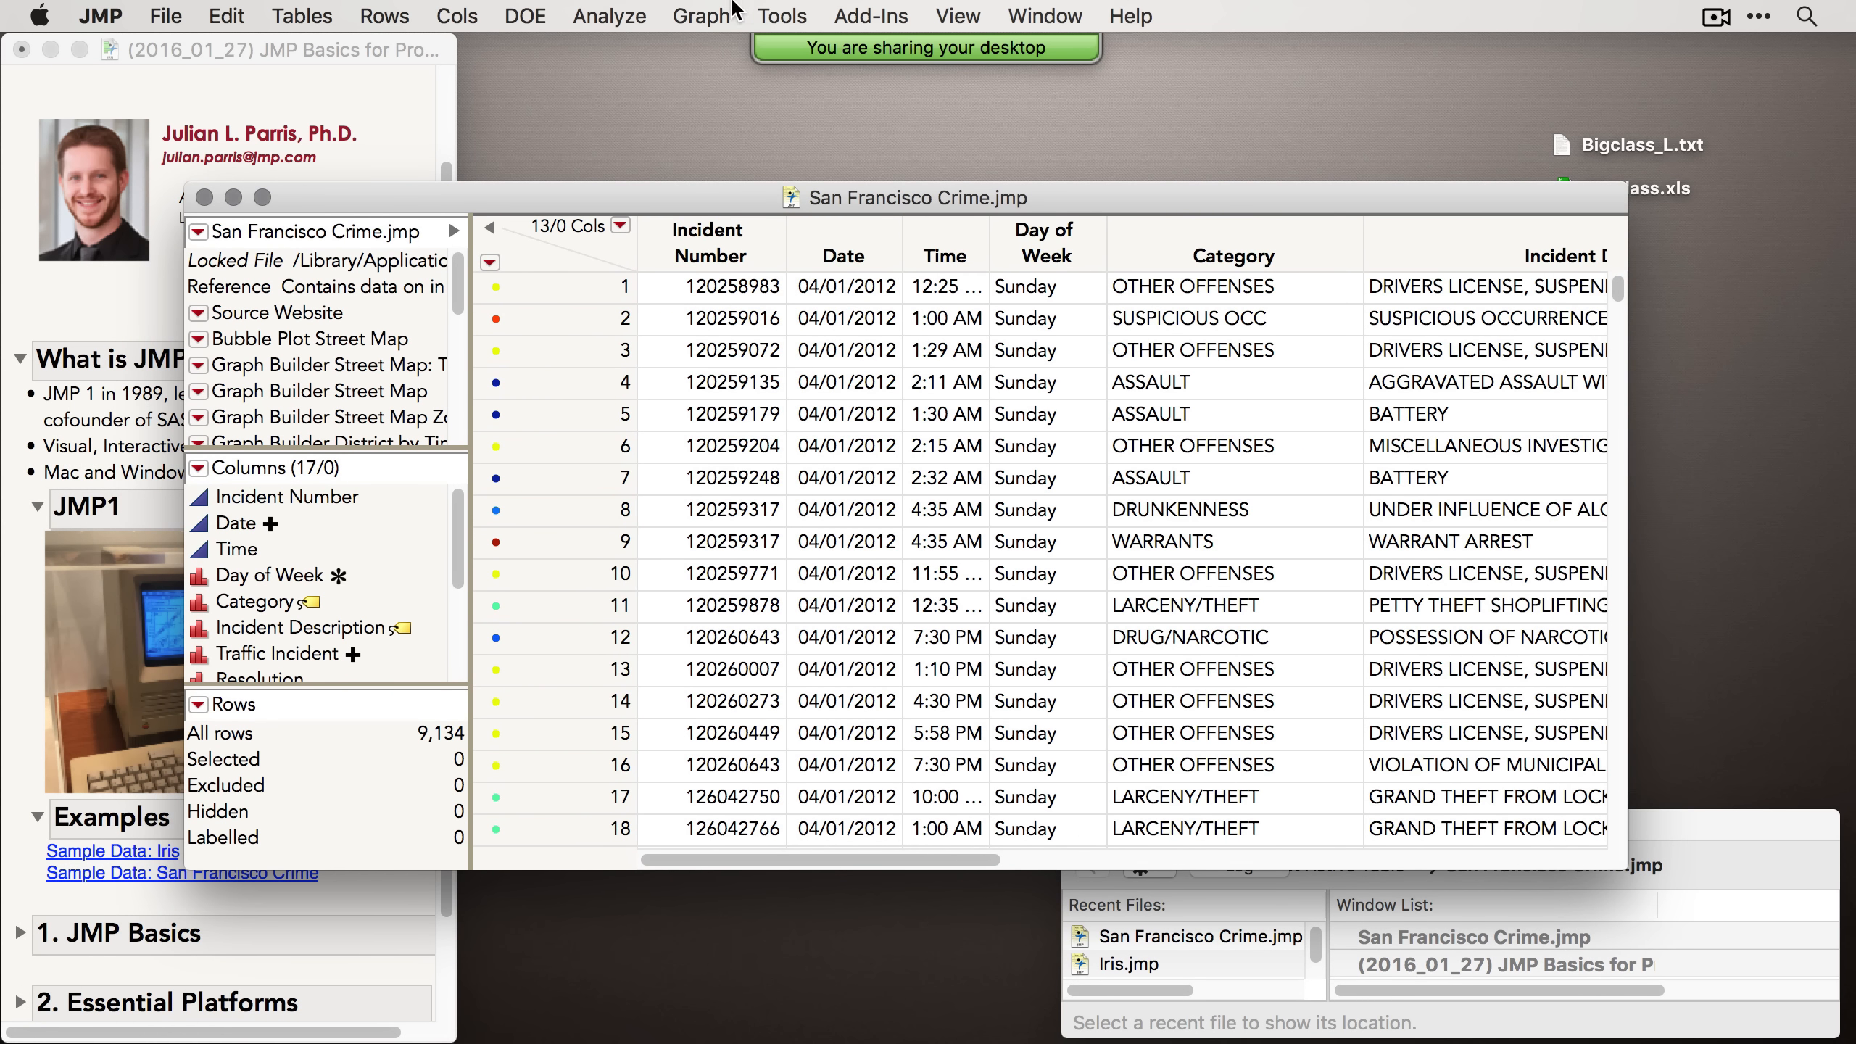
left_click(703, 16)
left_click(712, 41)
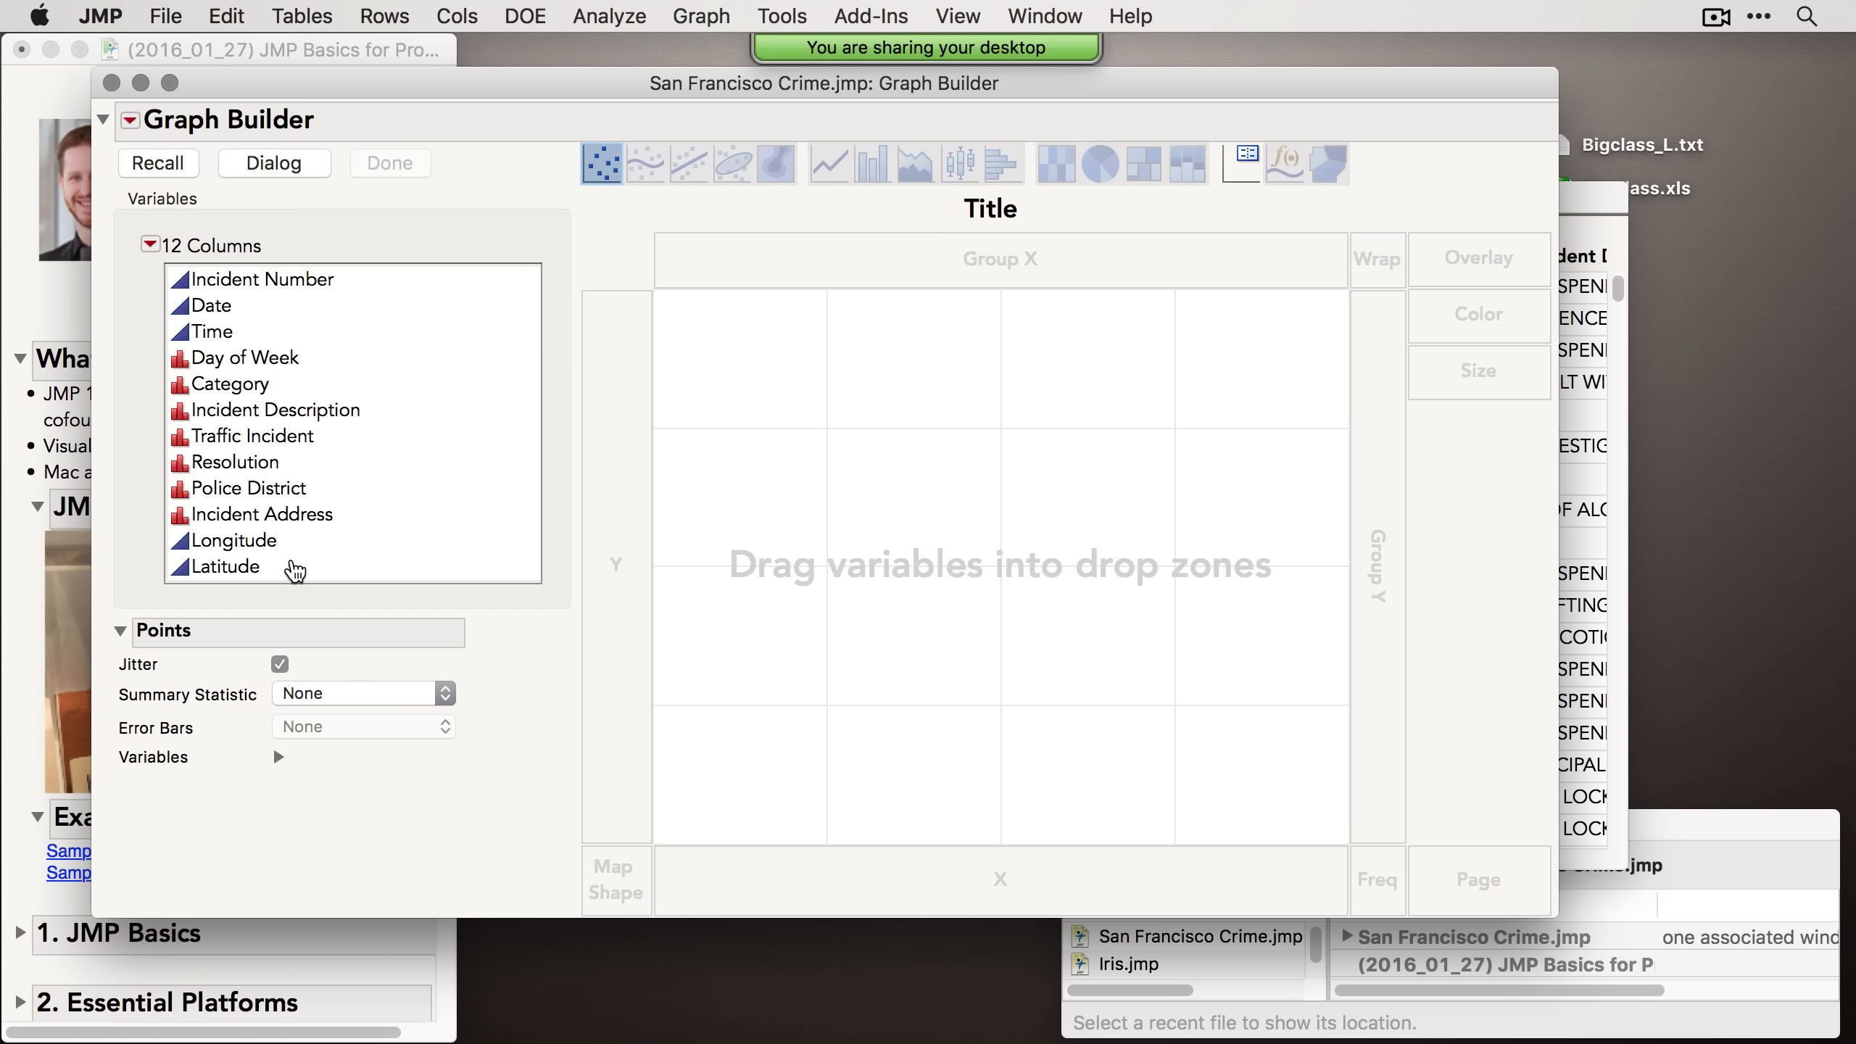
left_click(111, 82)
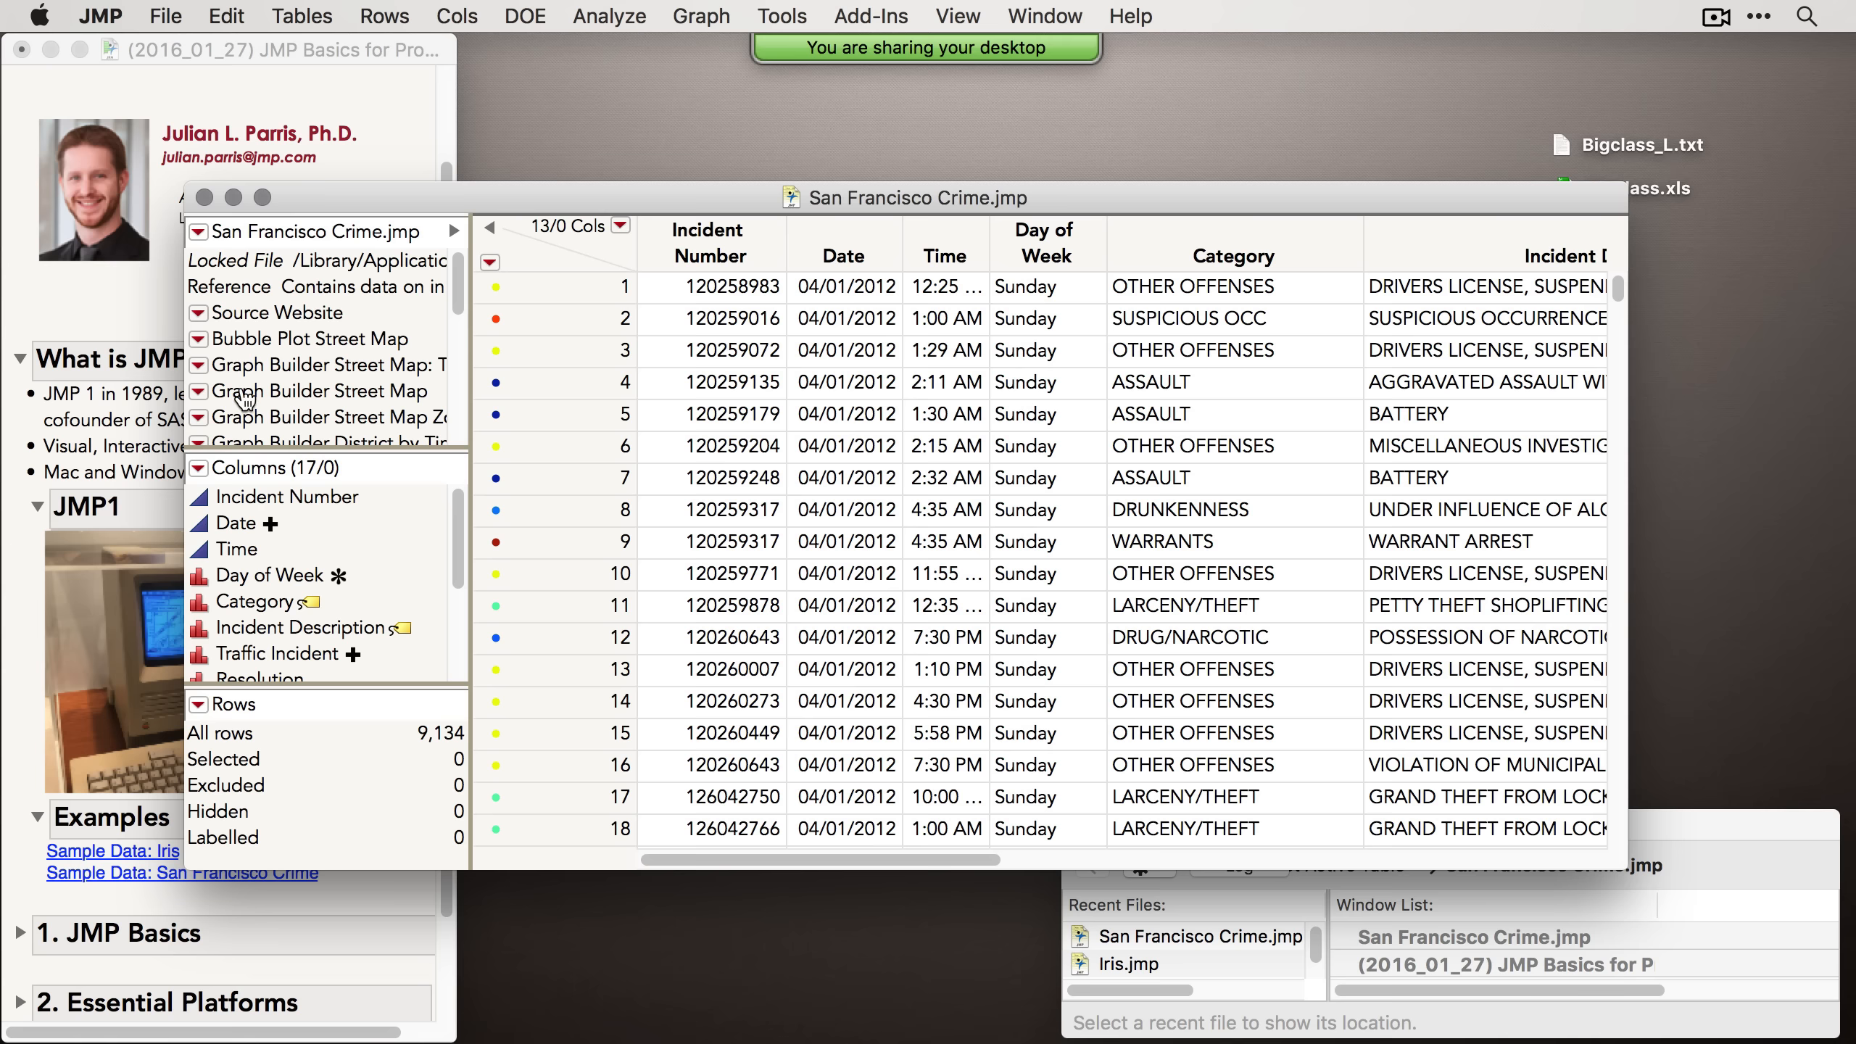
Step: Run the table's Graph Builder Street Map script to view crimes on a map, then close it
right_click(215, 398)
left_click(214, 400)
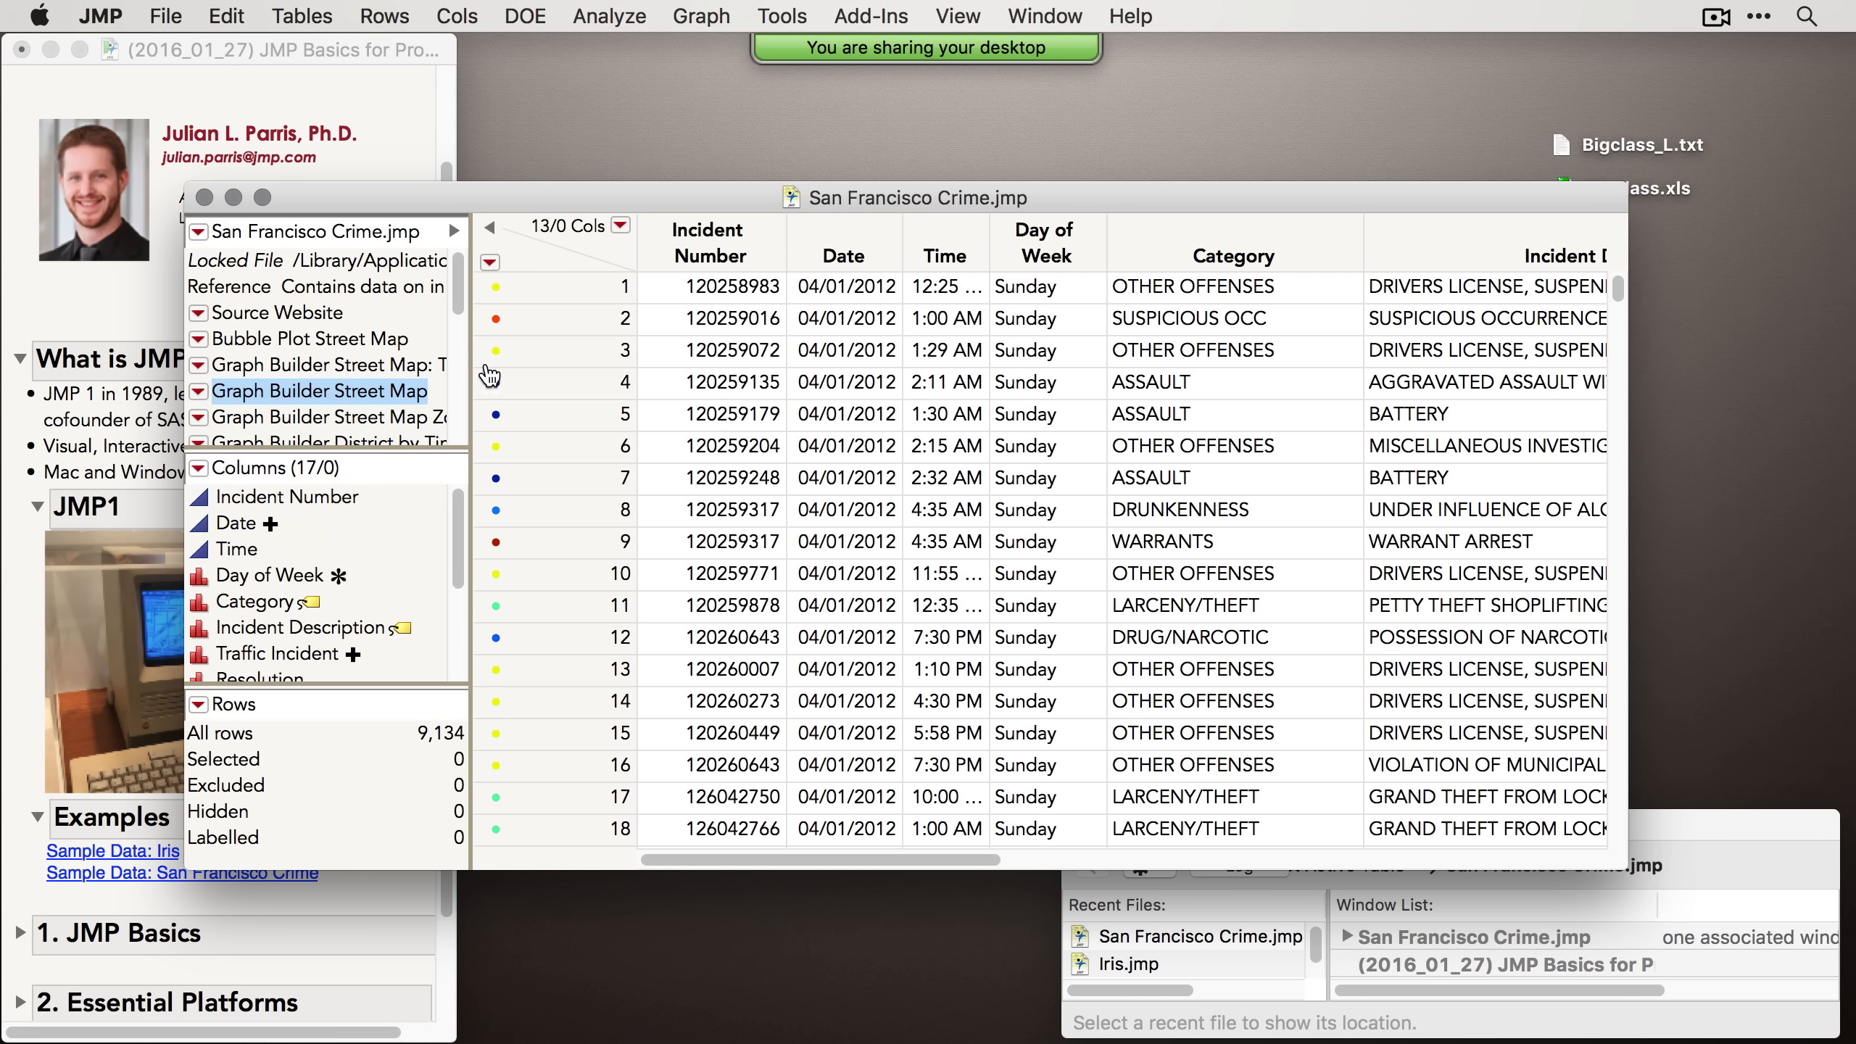
left_click_drag(623, 123, 988, 72)
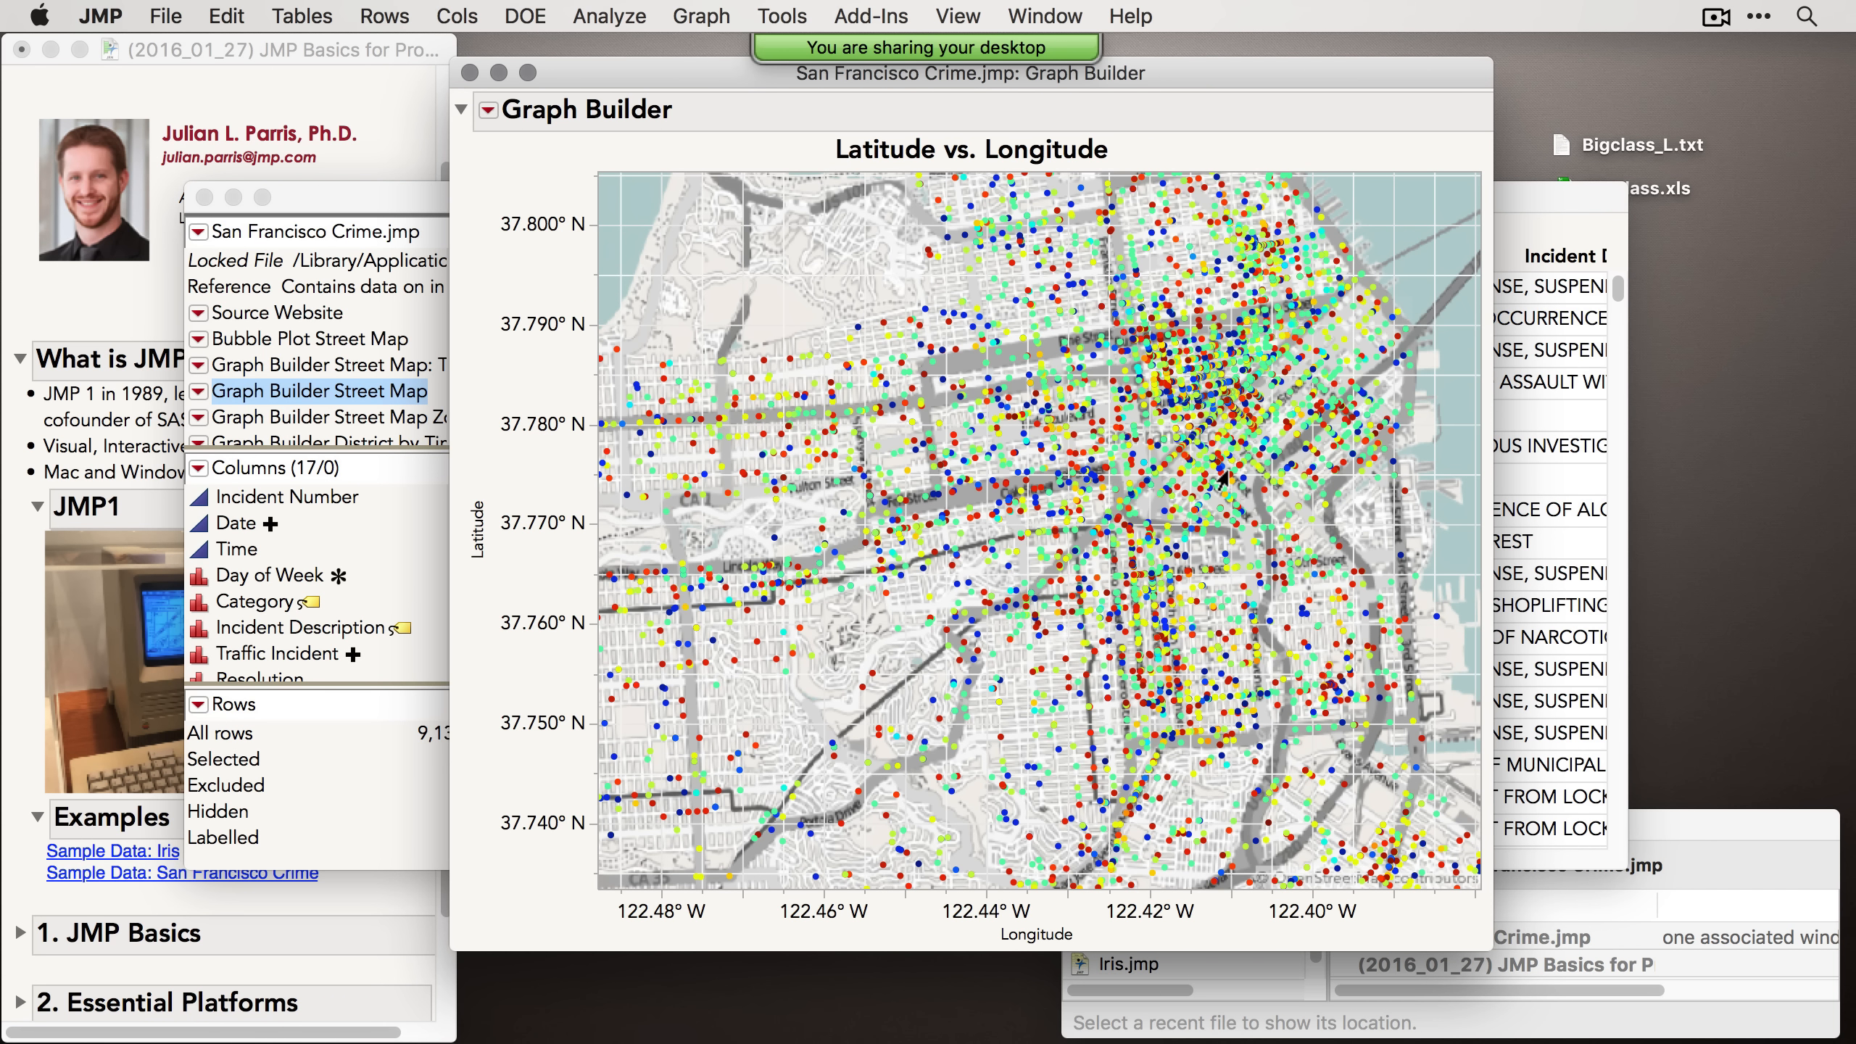
left_click(469, 72)
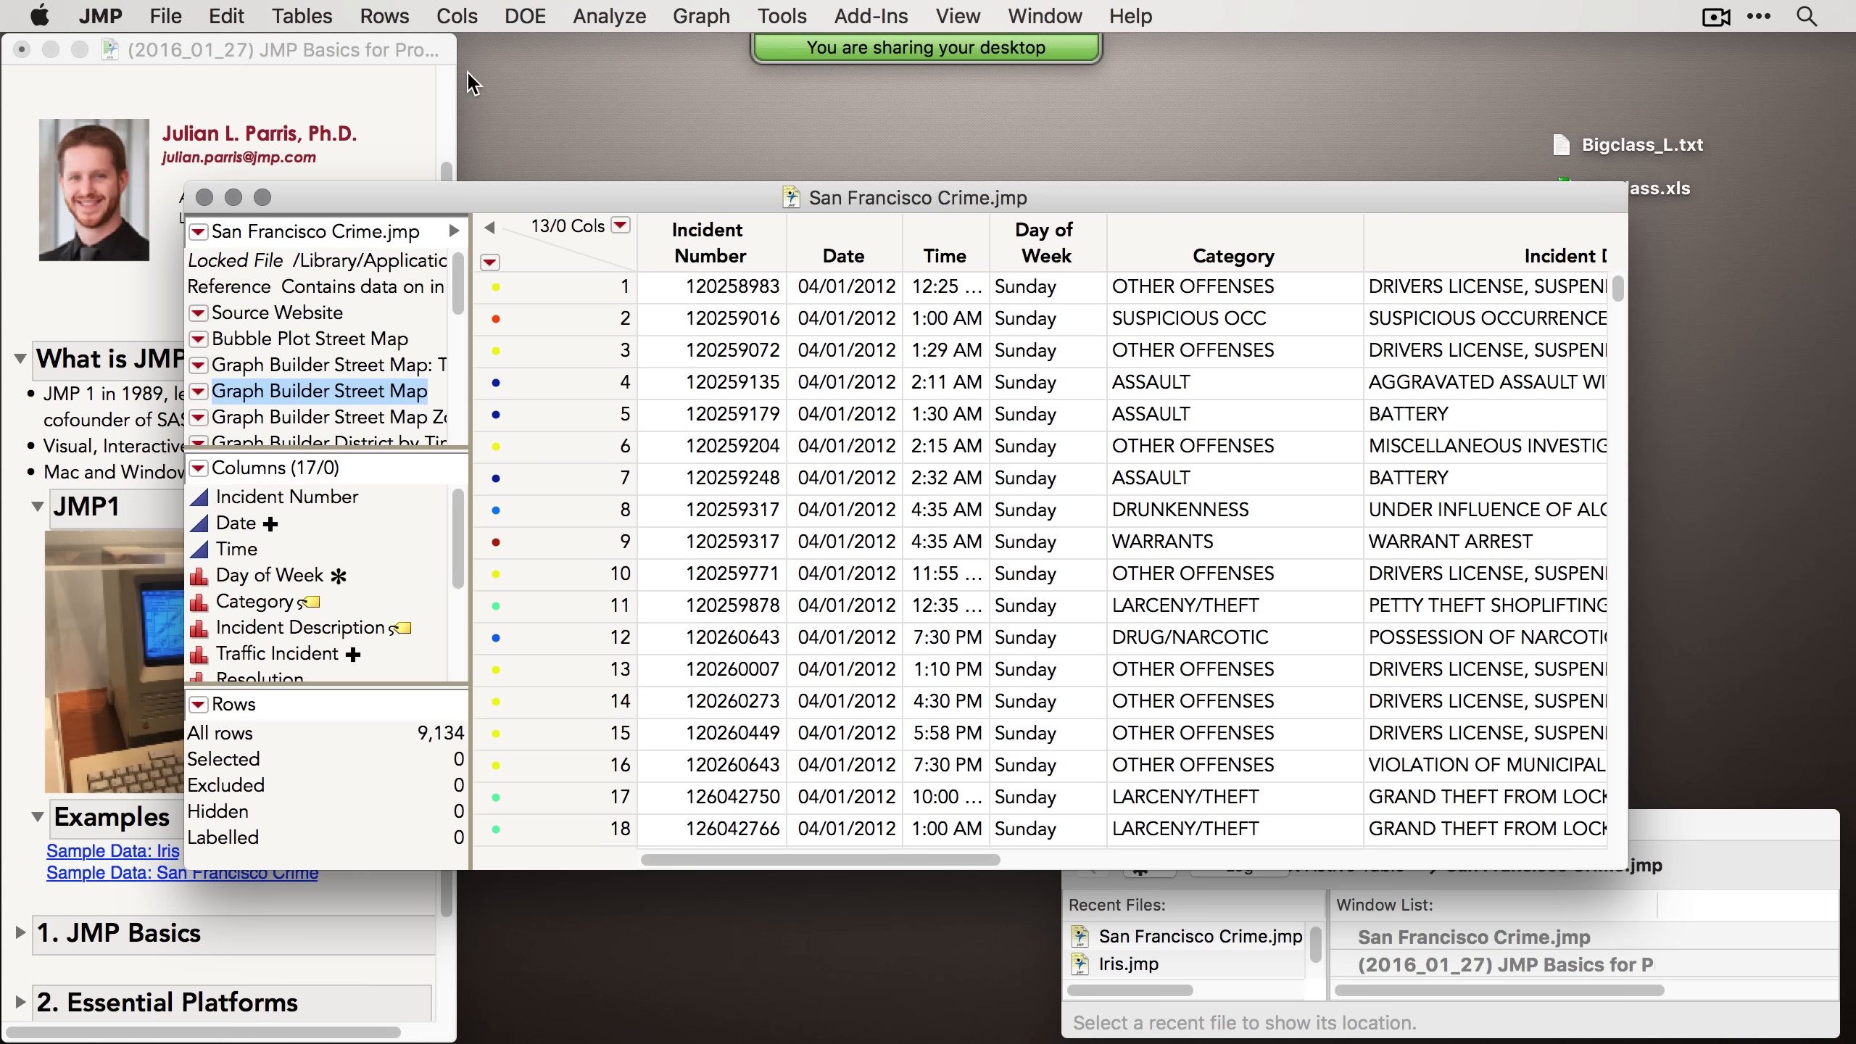
Step: Close the San Francisco Crime table and collapse the JMP1, Examples and What is JMP sections
left_click(204, 197)
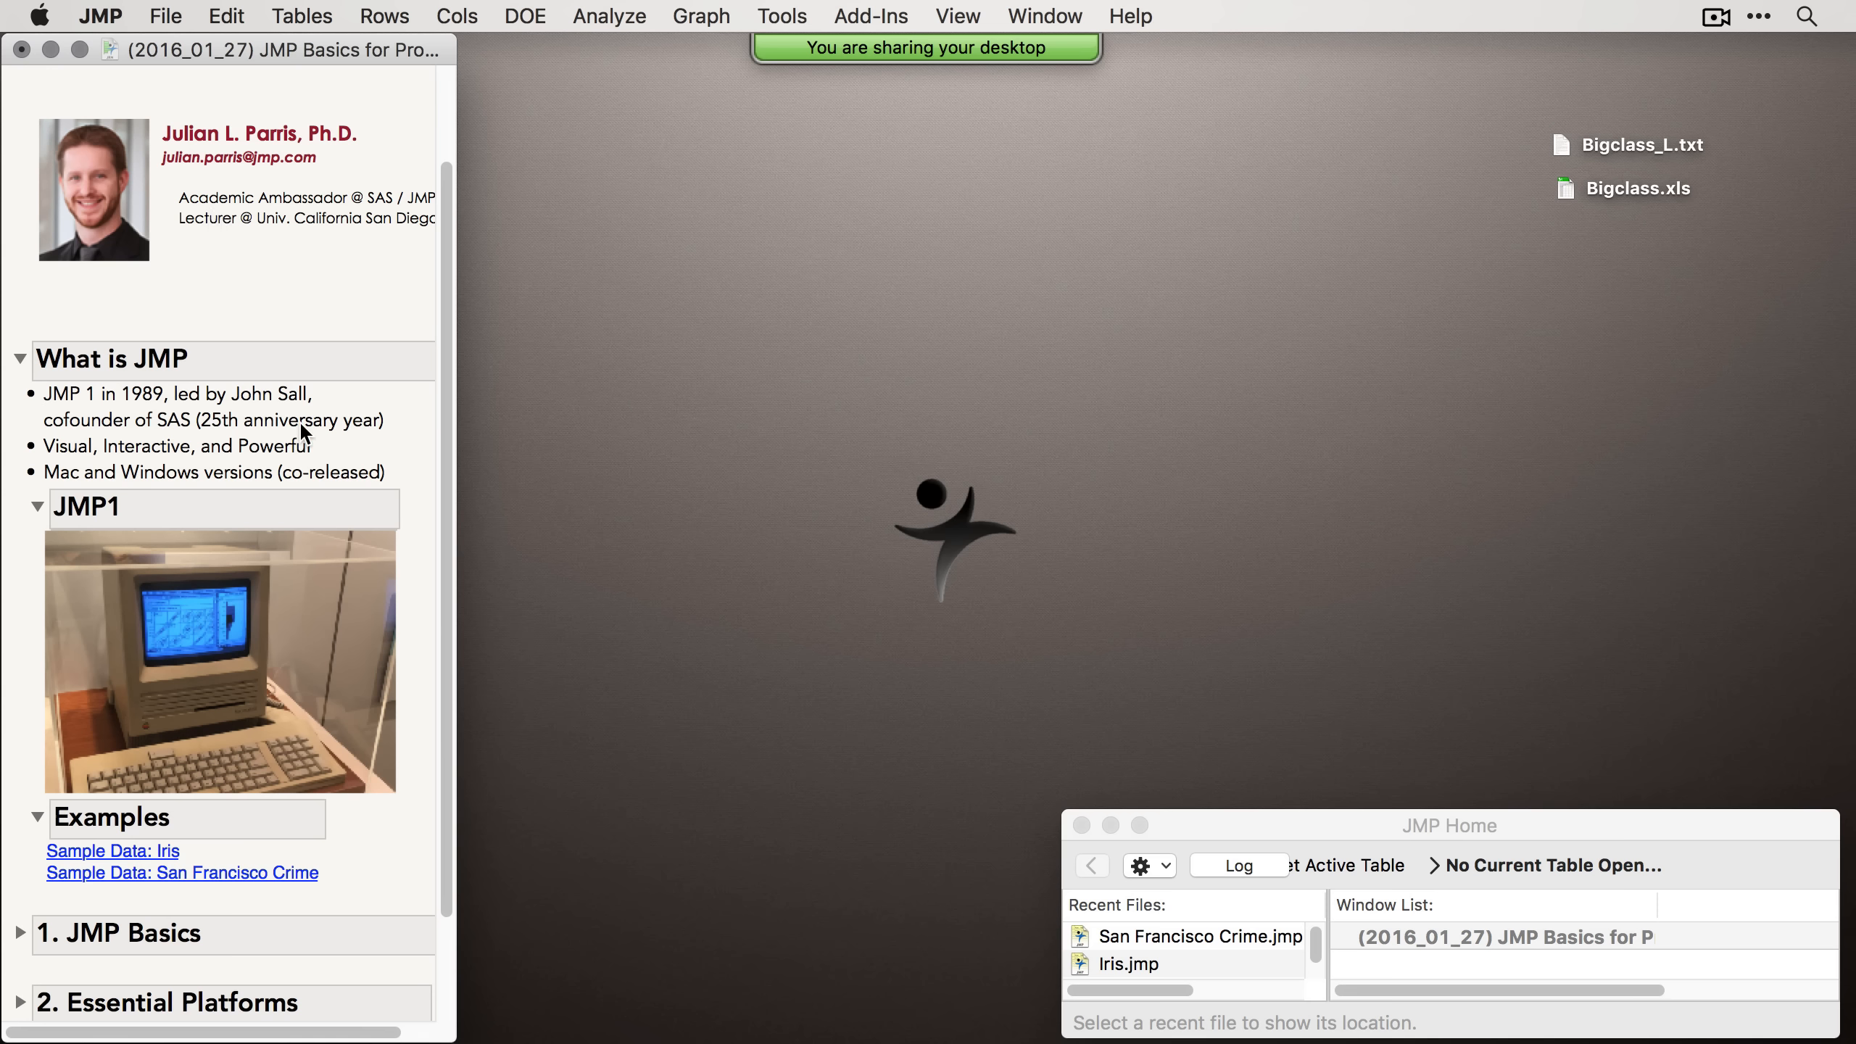
left_click(36, 506)
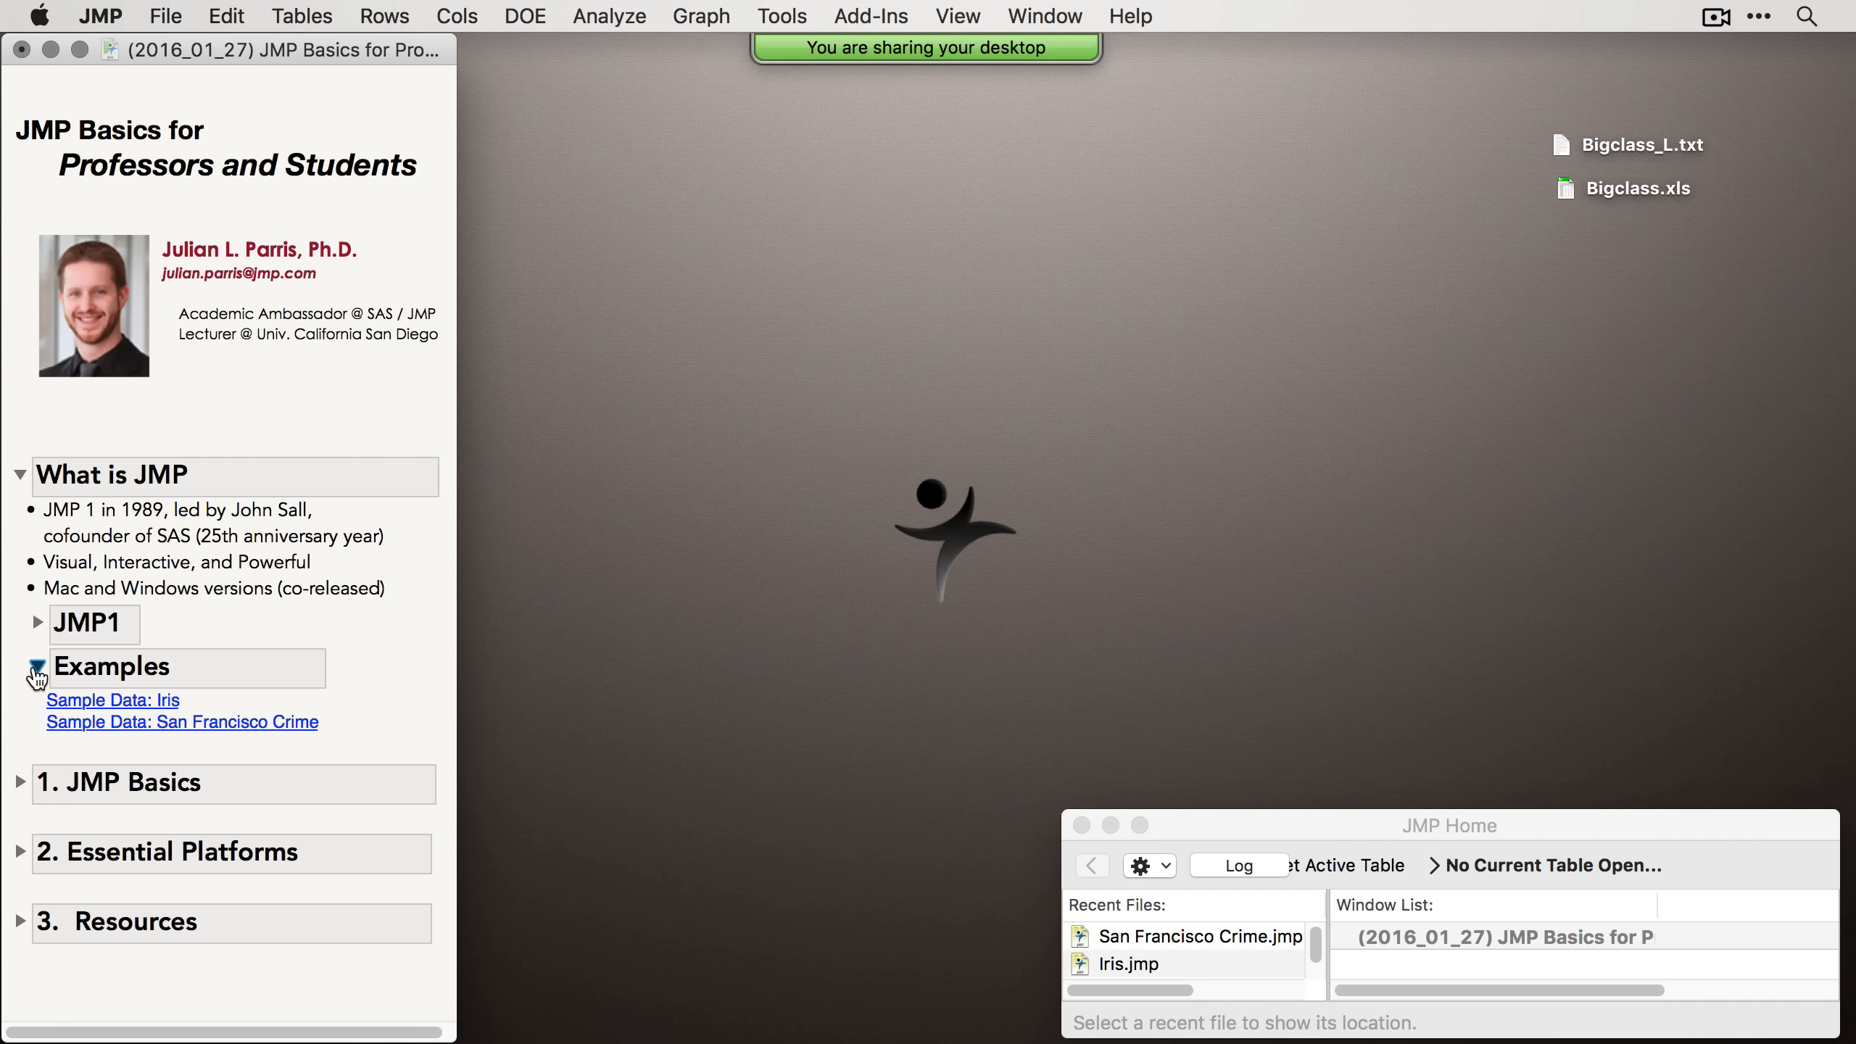
left_click(36, 665)
left_click(21, 474)
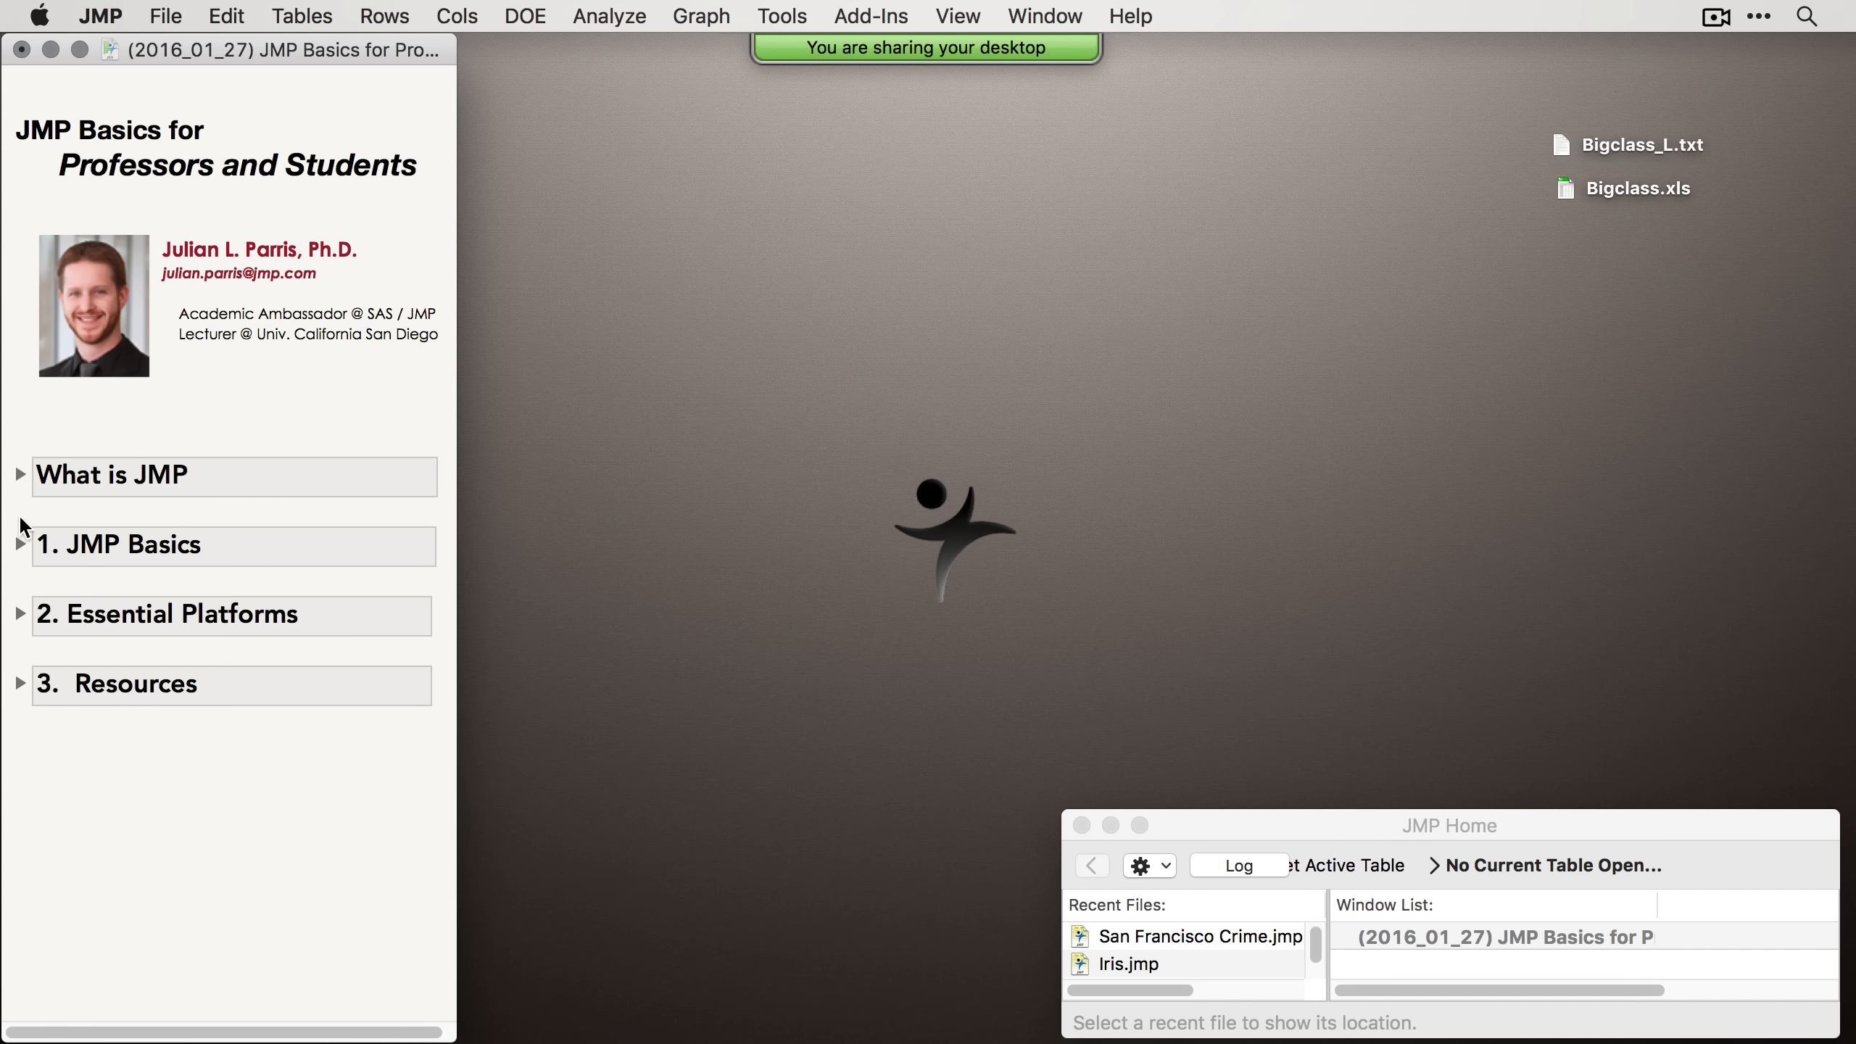
Step: Expand the 1. JMP Basics section, open the Restaurant Tips sample data, and reposition its window
left_click(20, 544)
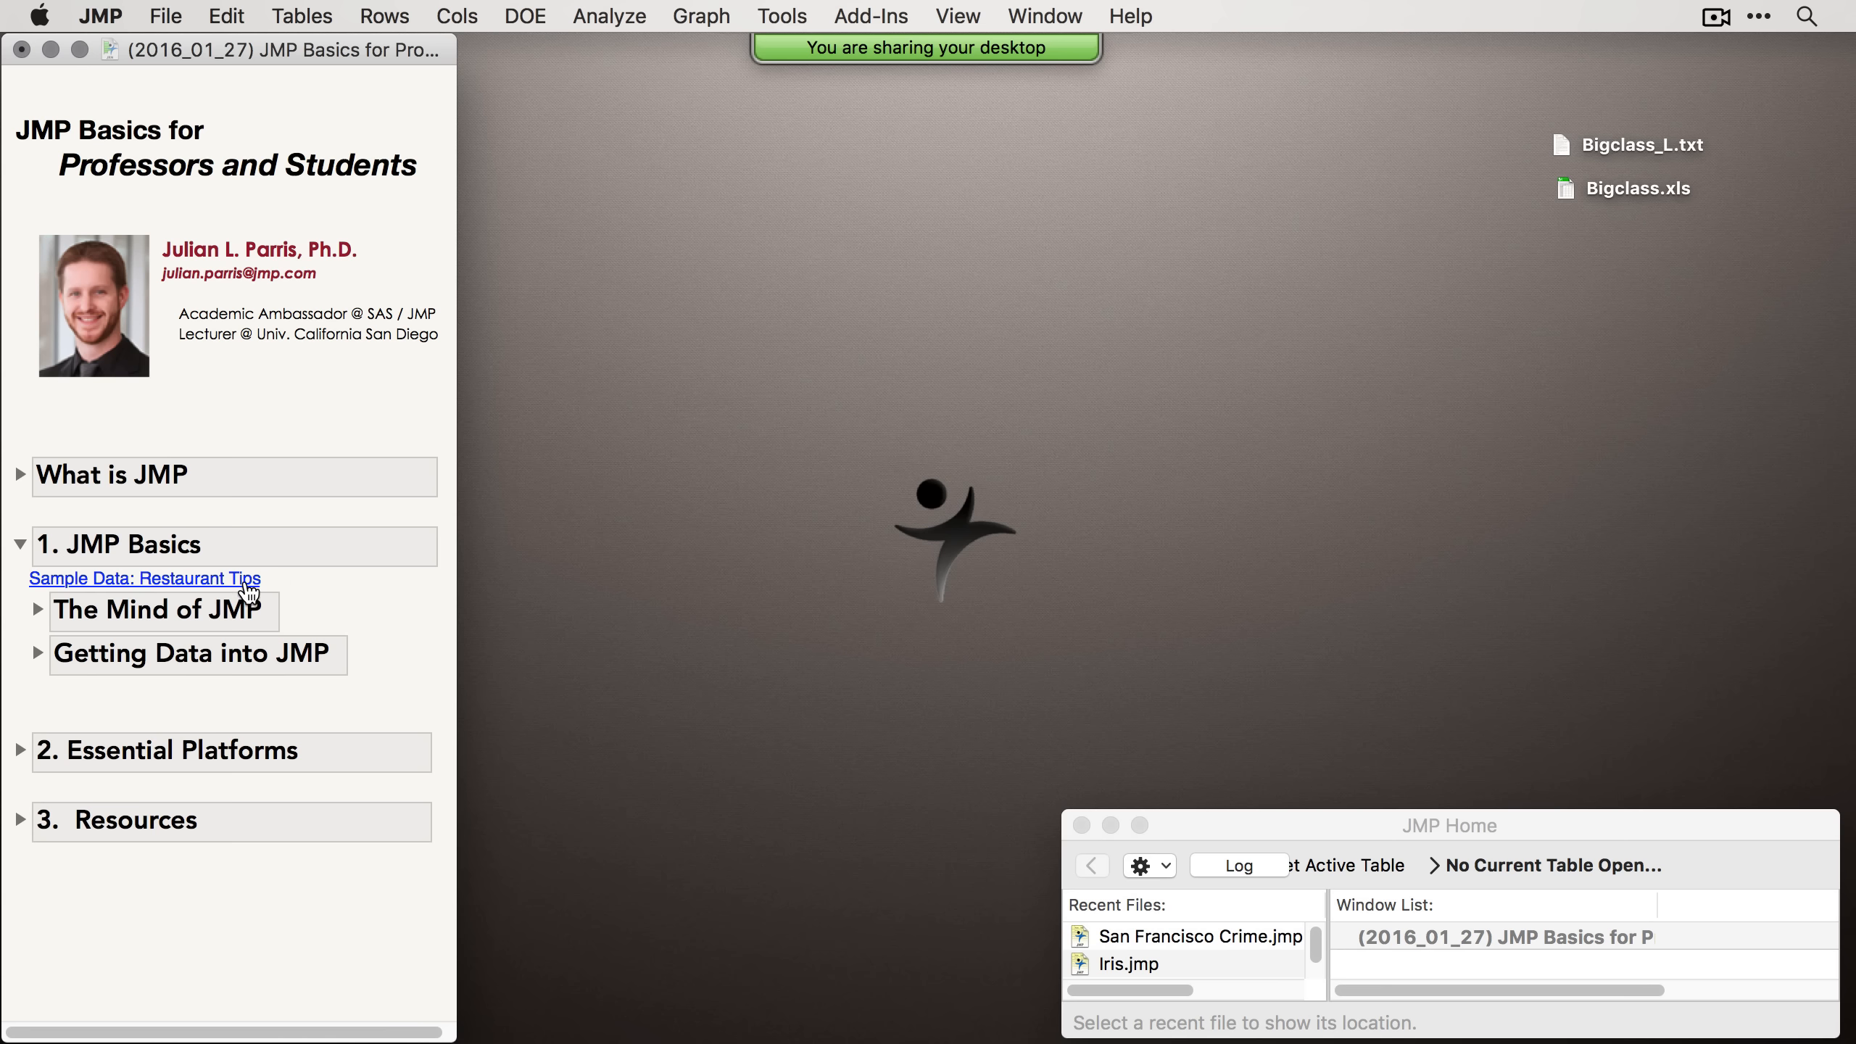
left_click(124, 583)
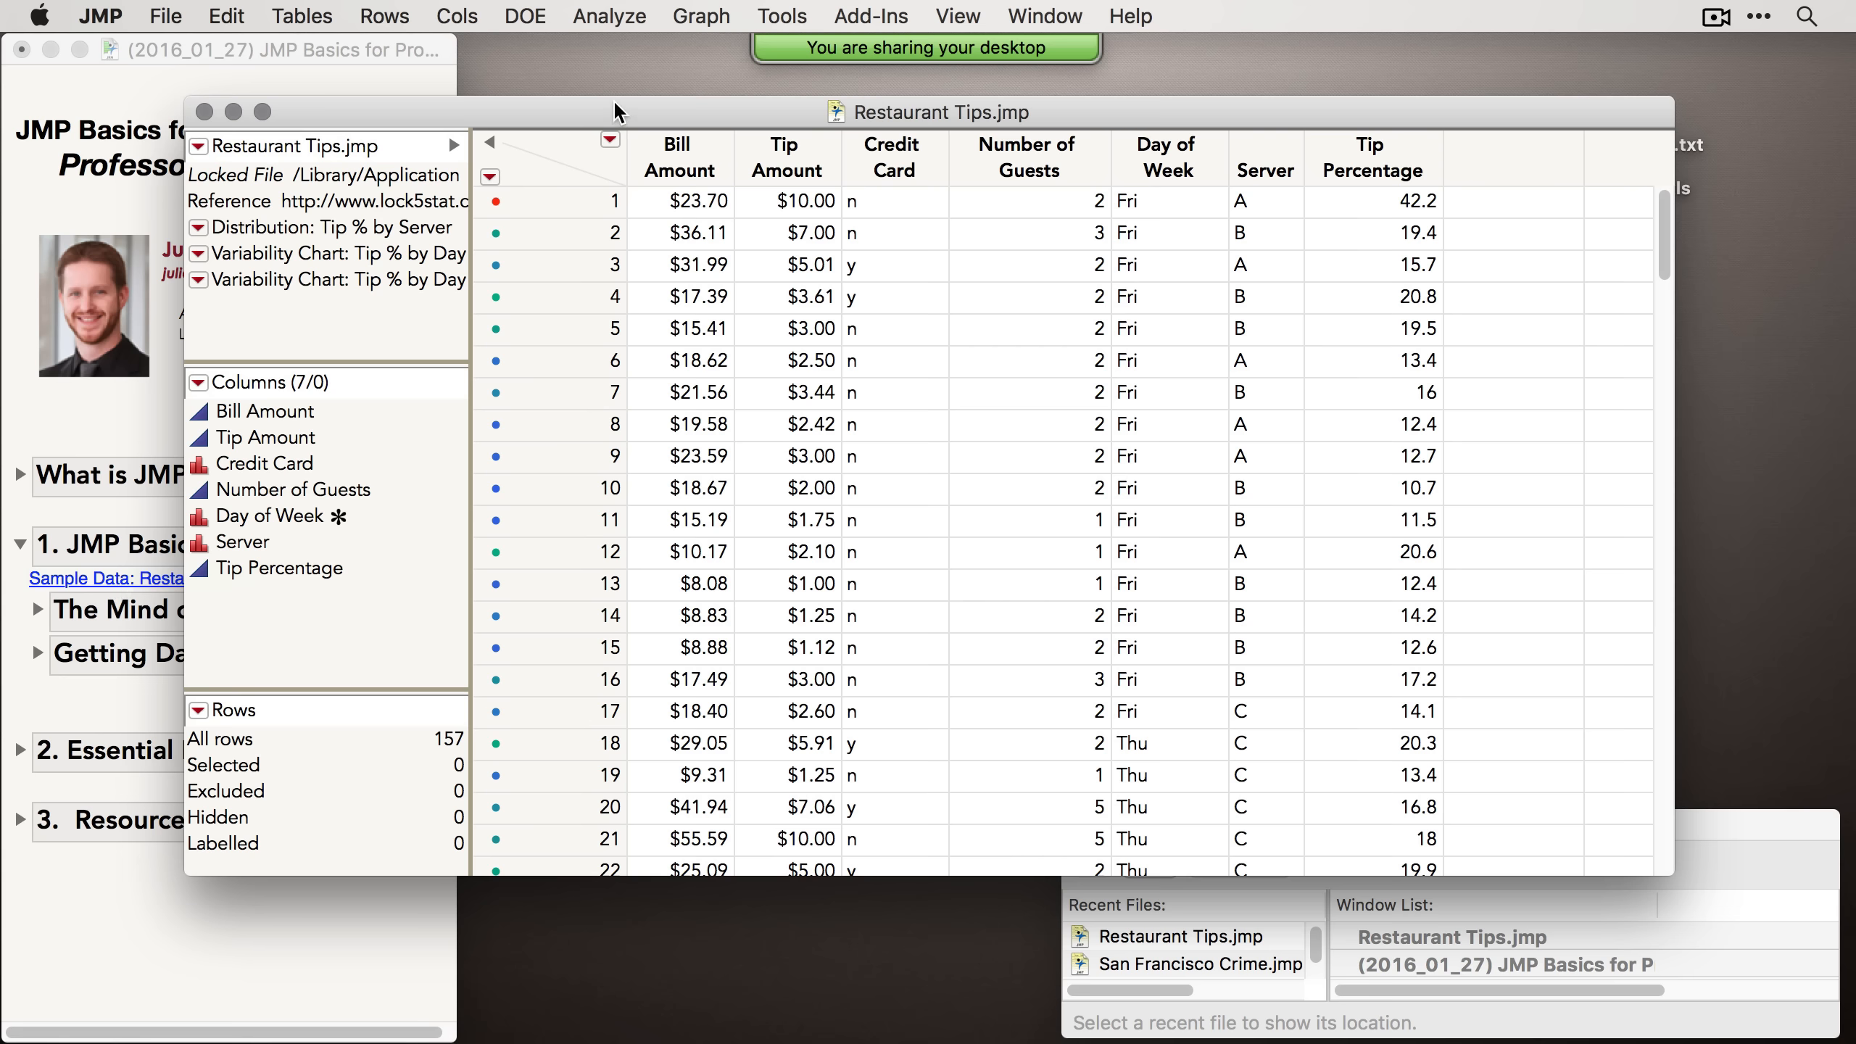
left_click_drag(616, 105, 689, 93)
left_click_drag(702, 154, 660, 170)
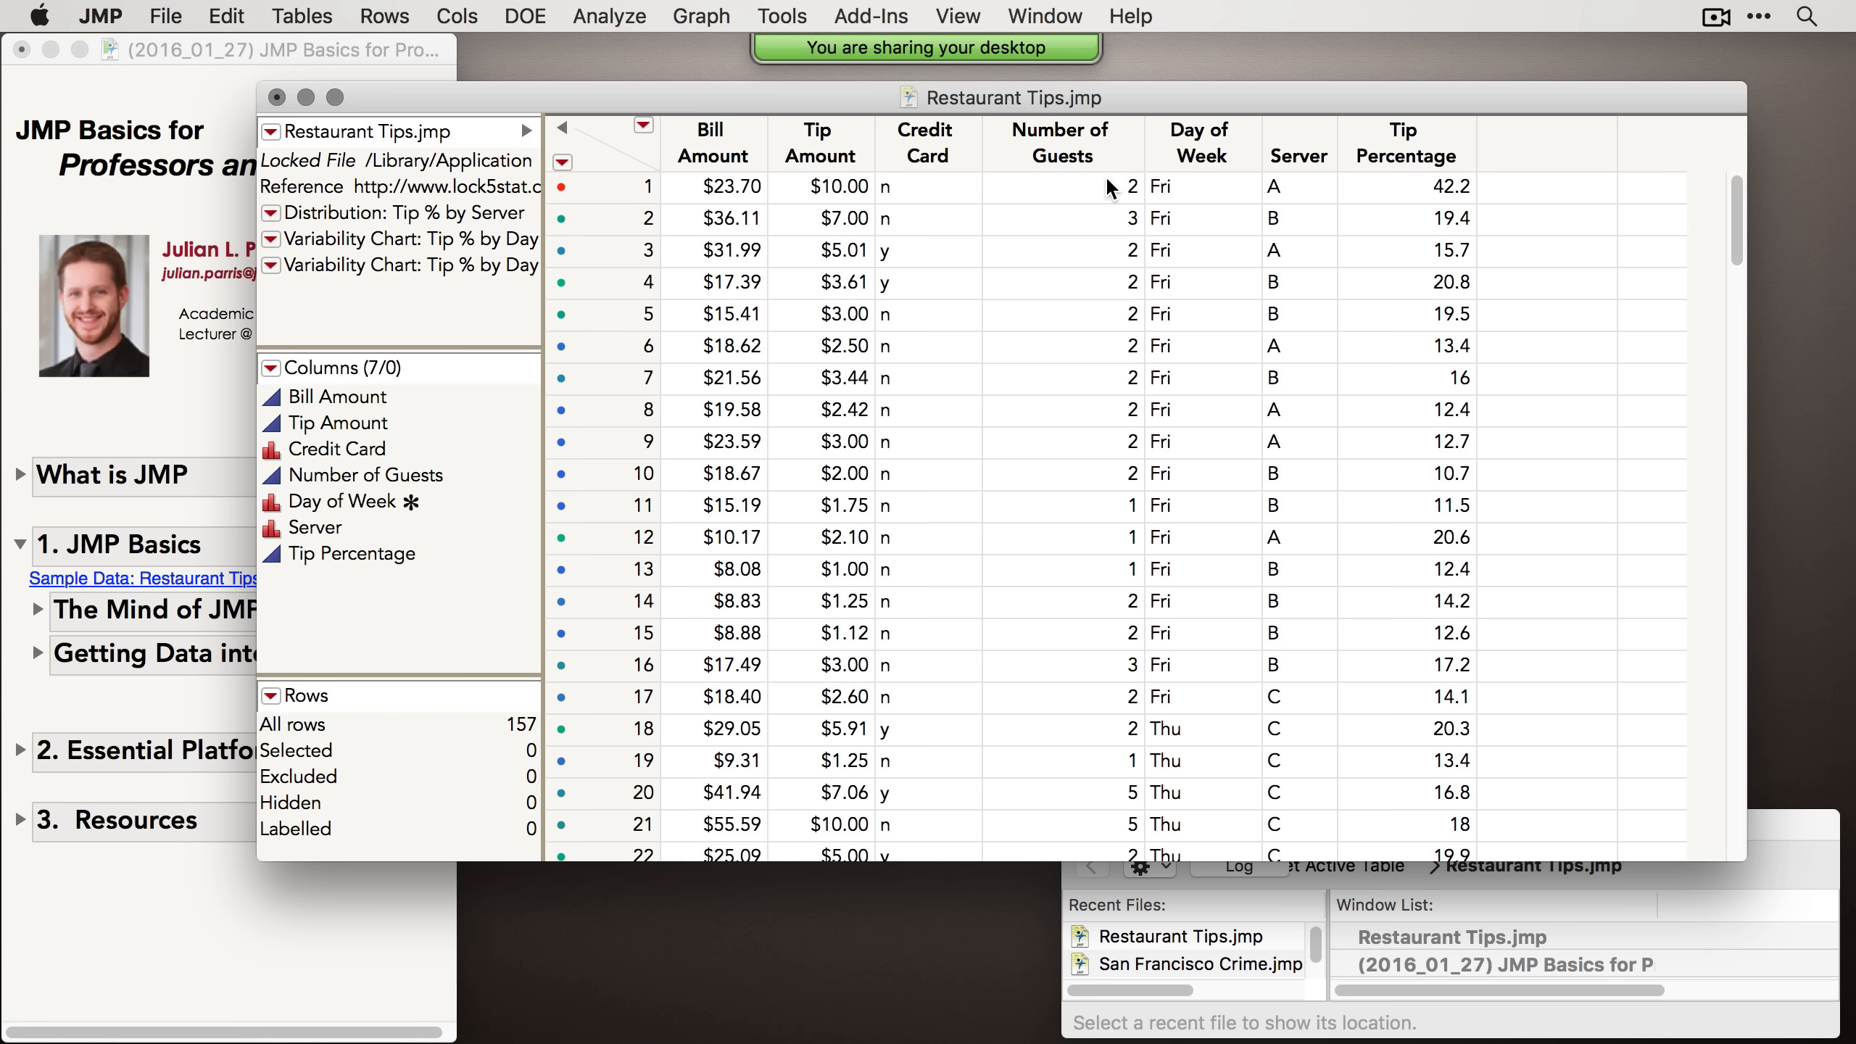
left_click_drag(1186, 89, 1172, 91)
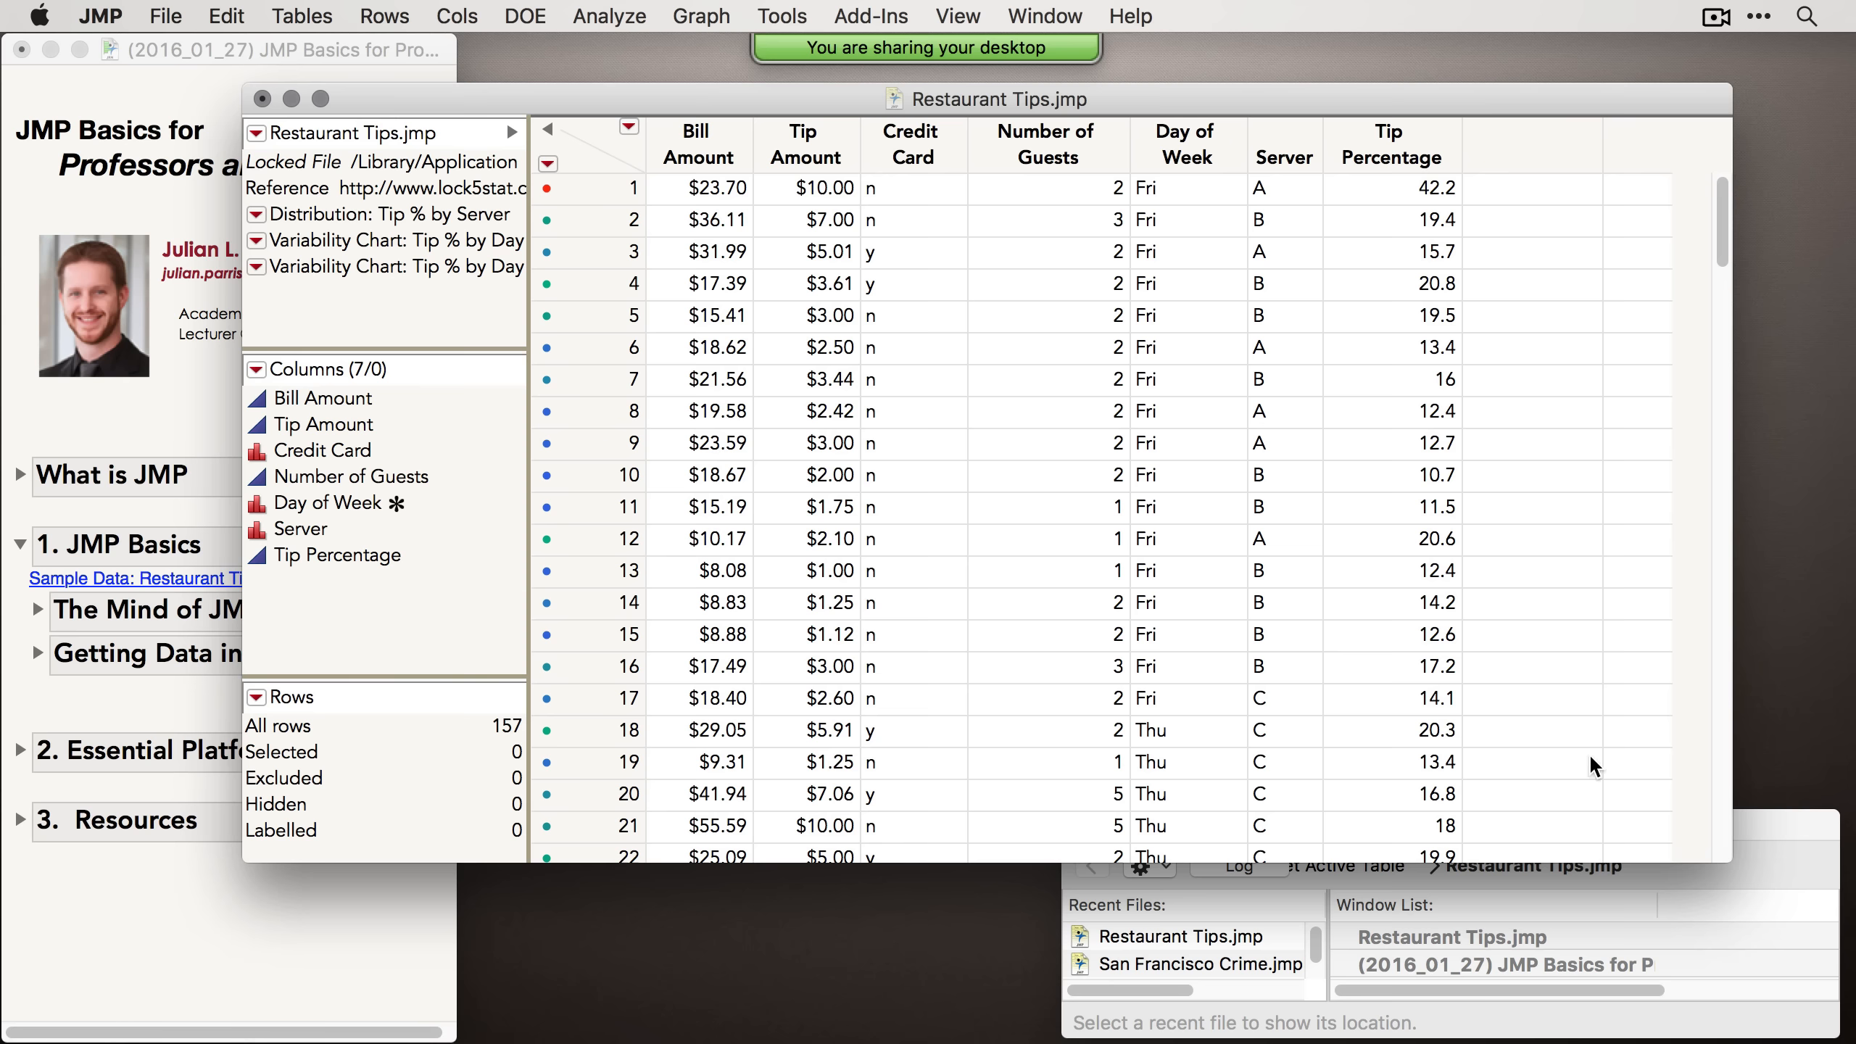
left_click_drag(1690, 857, 1566, 888)
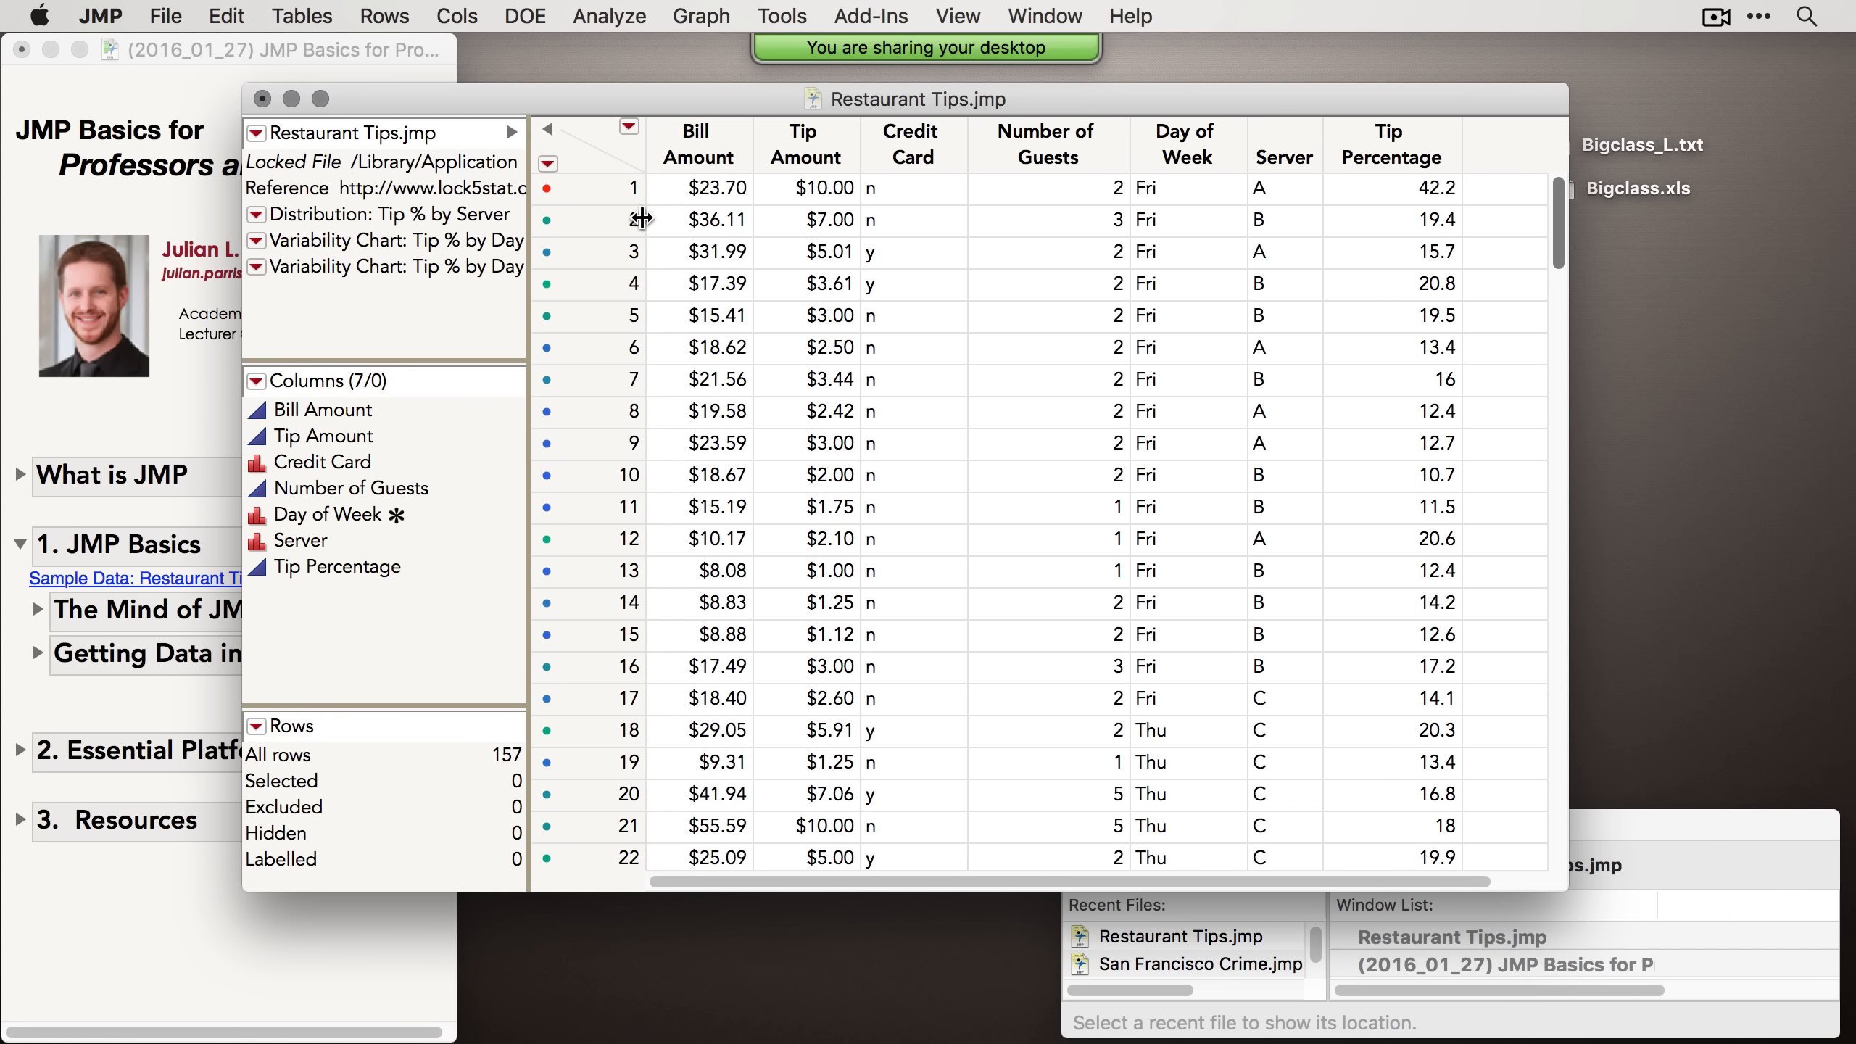
left_click_drag(765, 87, 789, 76)
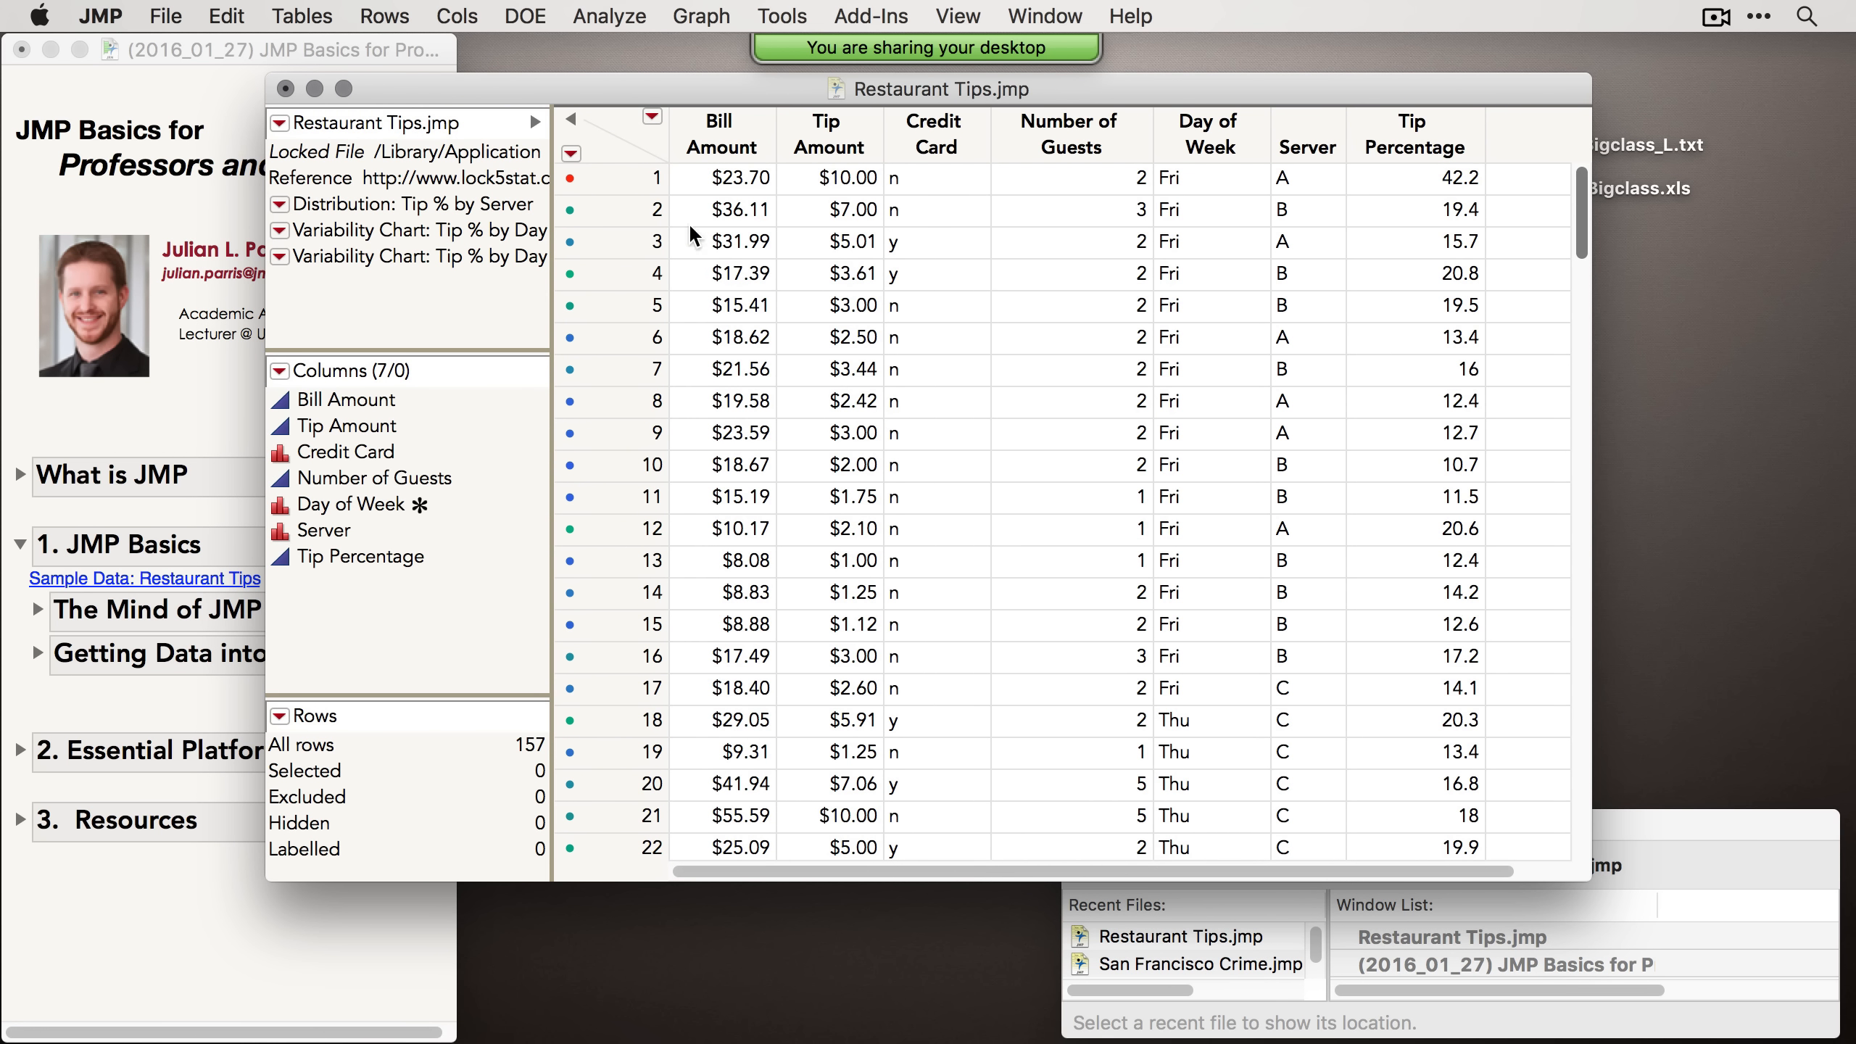
Step: Demonstrate selecting rows, column headers and cells in the table, ending with row 9 and Credit Card selected
left_click(638, 177)
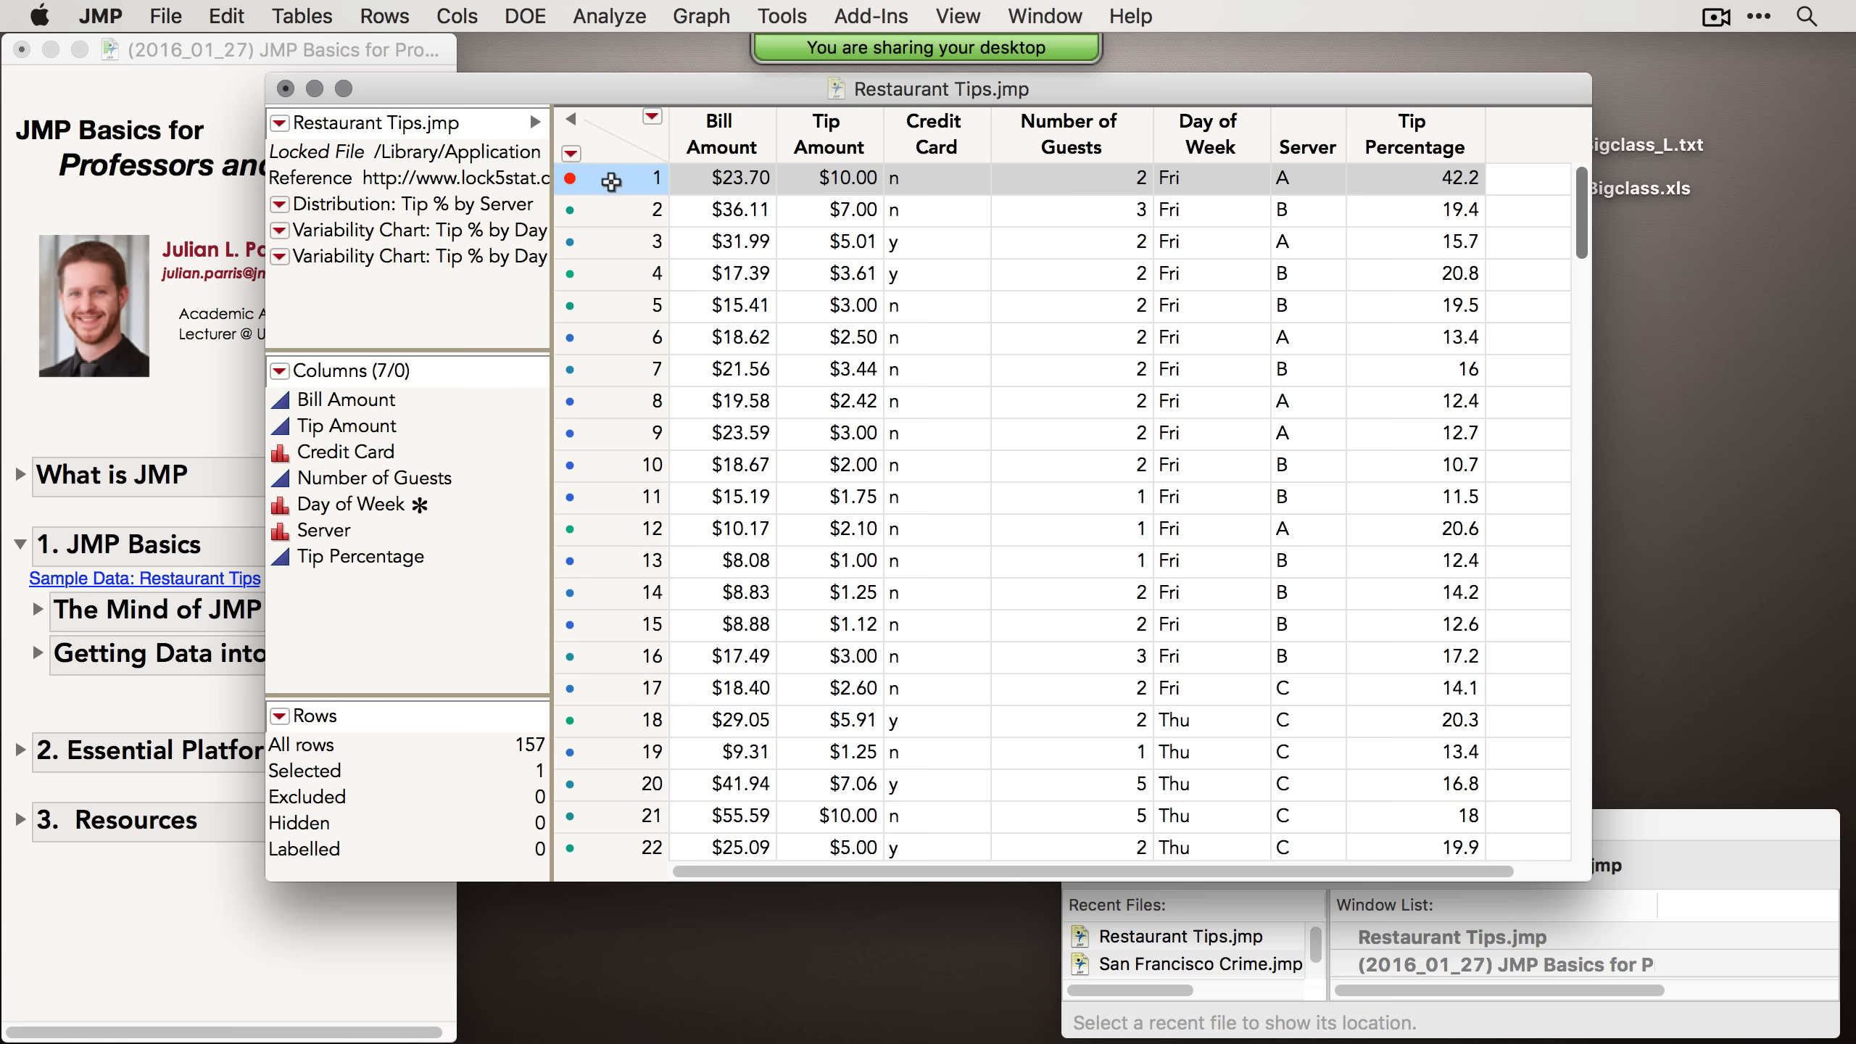
left_click(720, 125)
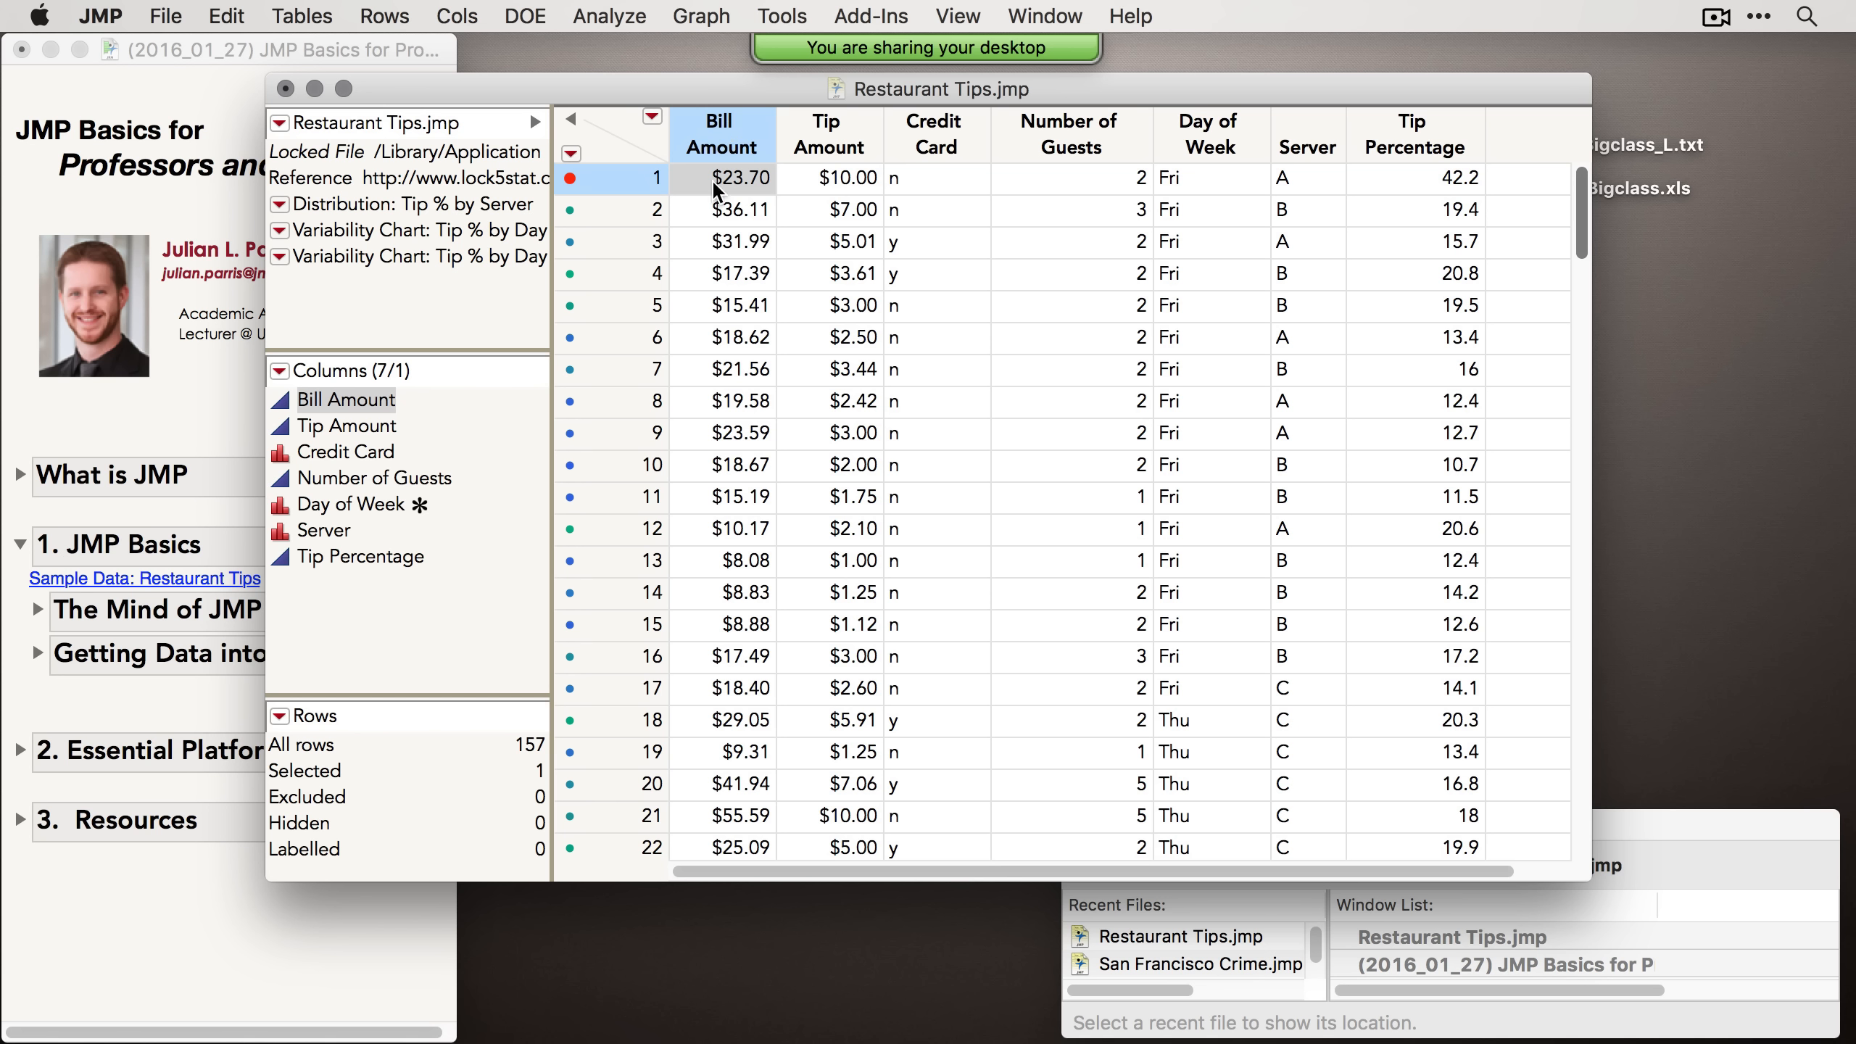
left_click(951, 137)
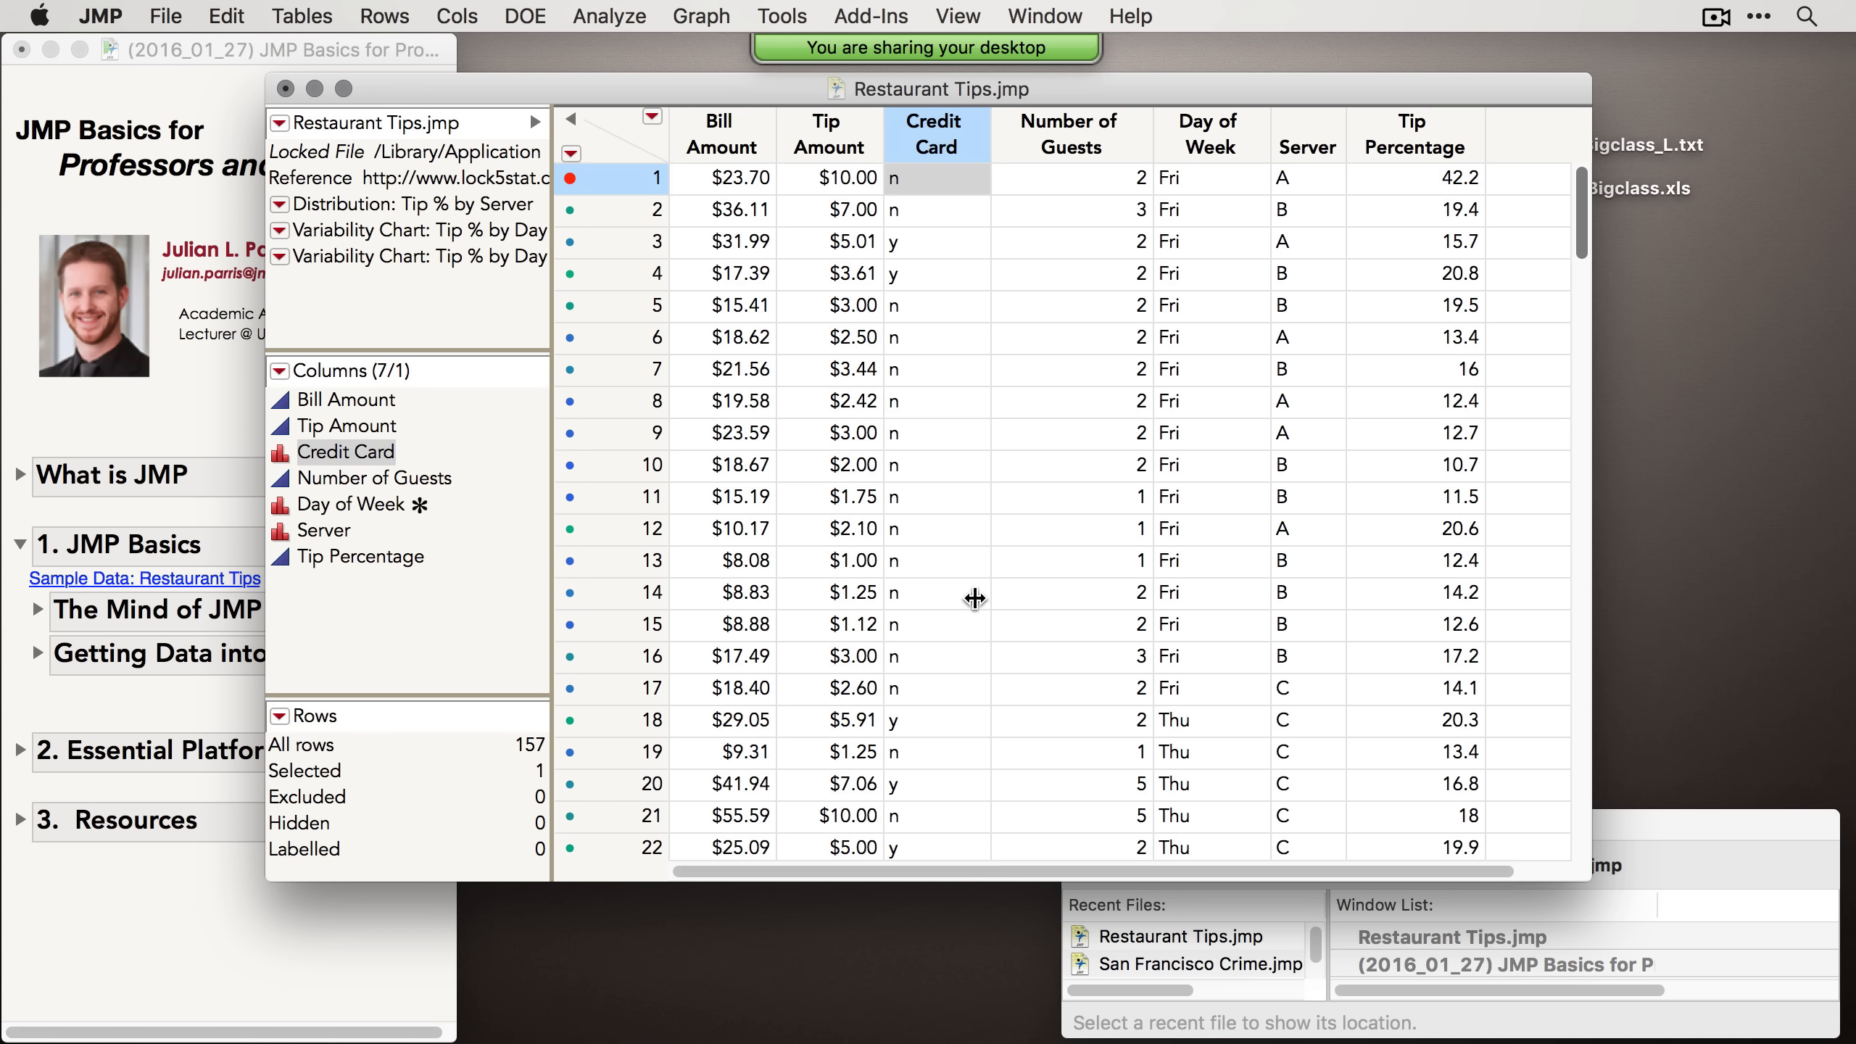
left_click(946, 712)
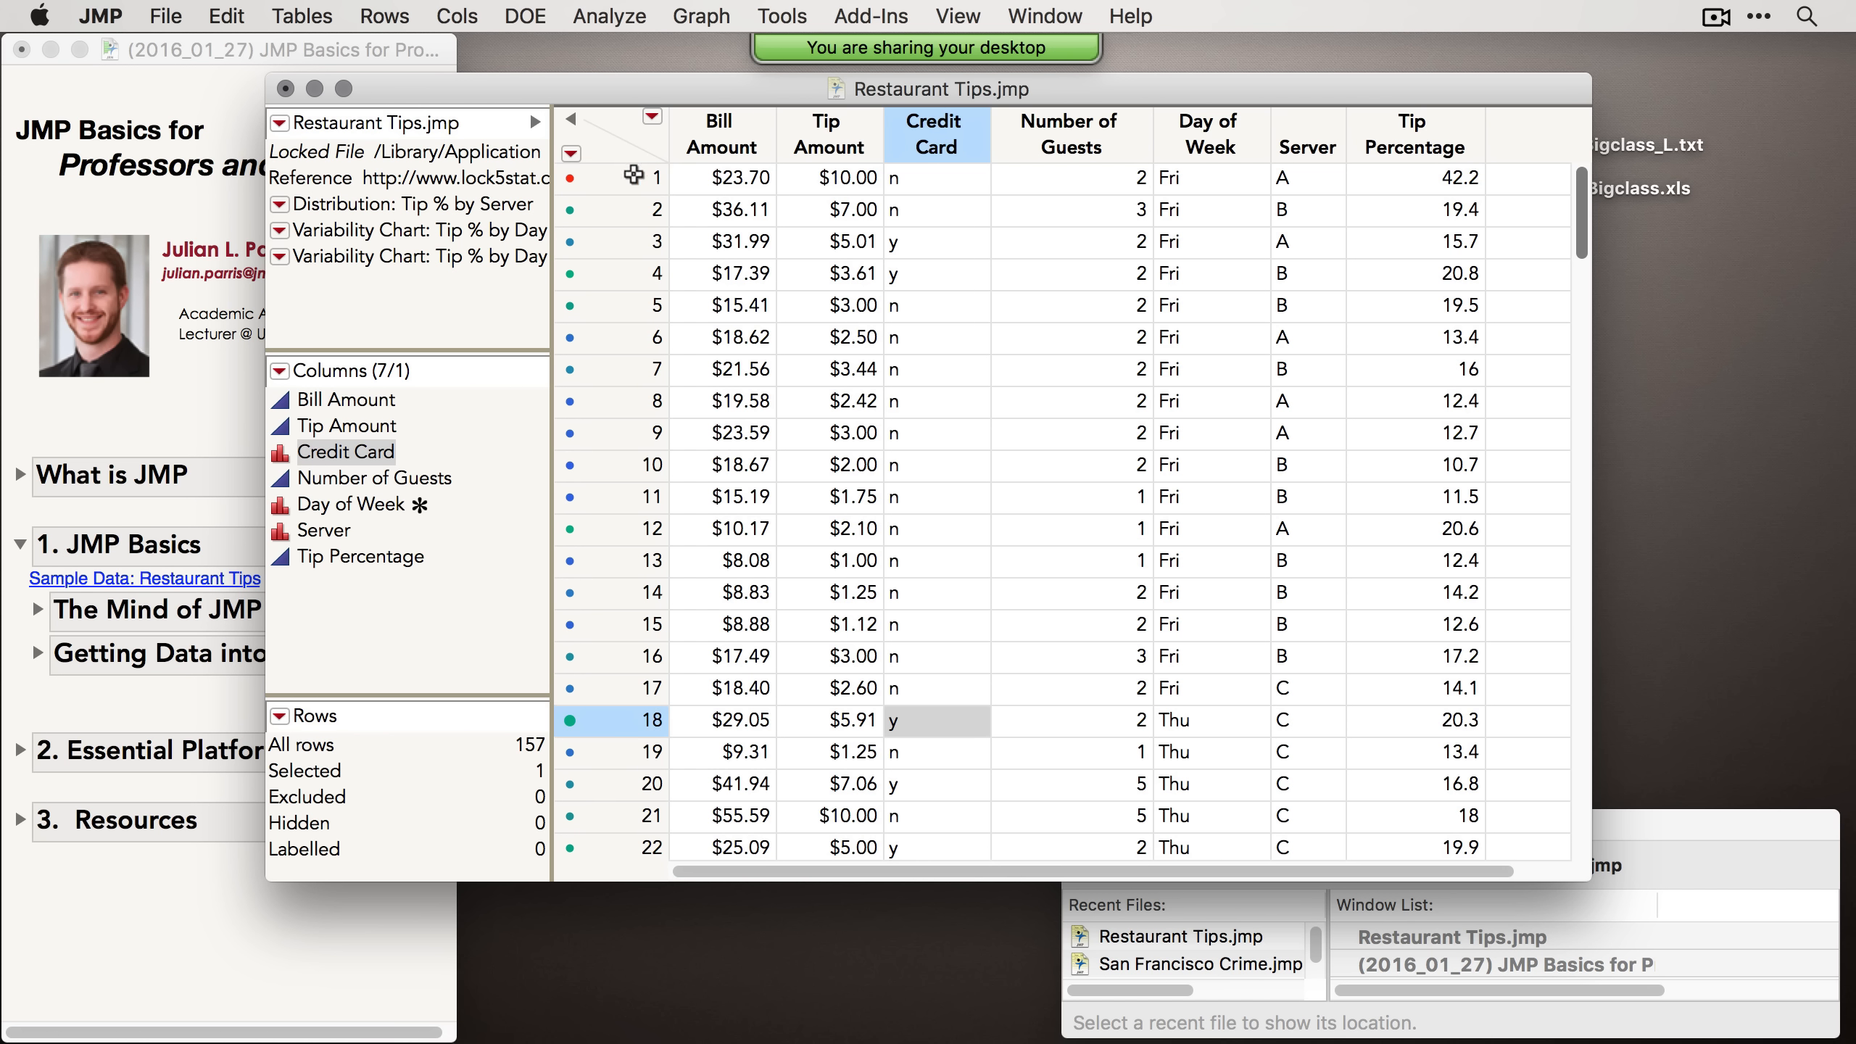
left_click_drag(633, 176, 623, 333)
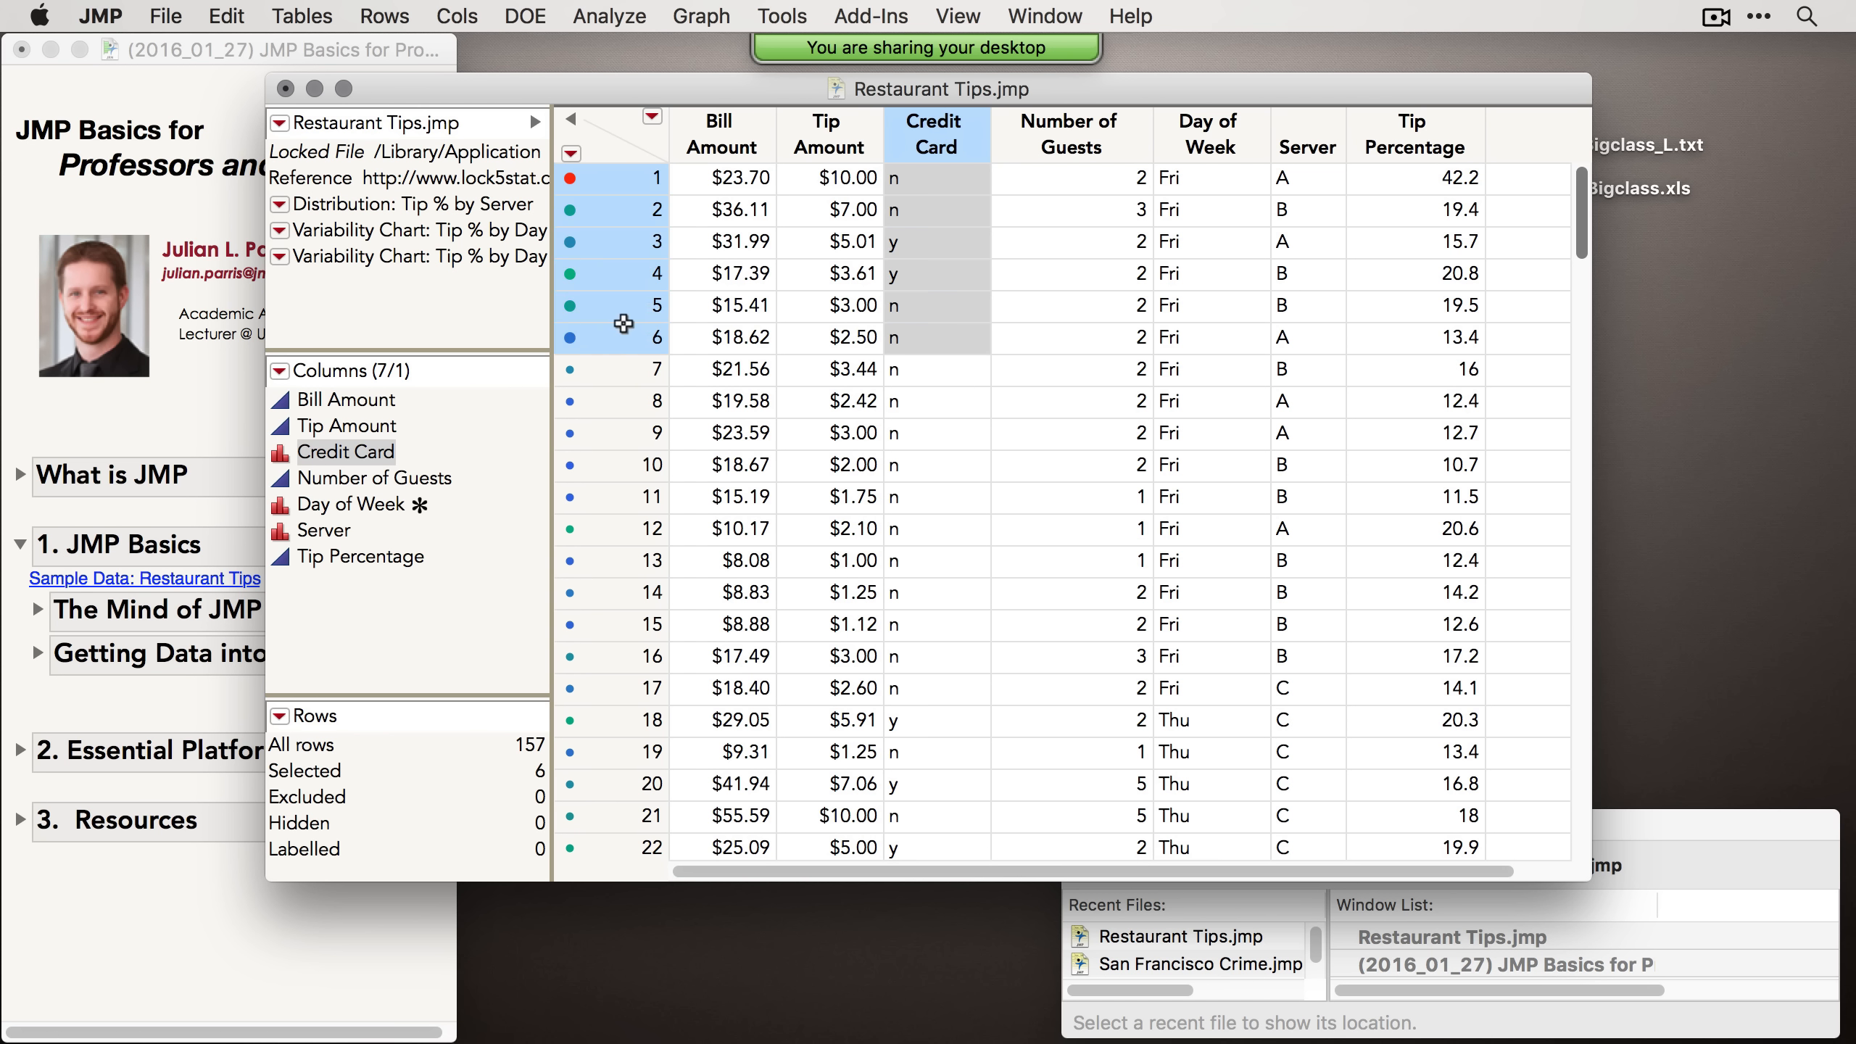
left_click(608, 428)
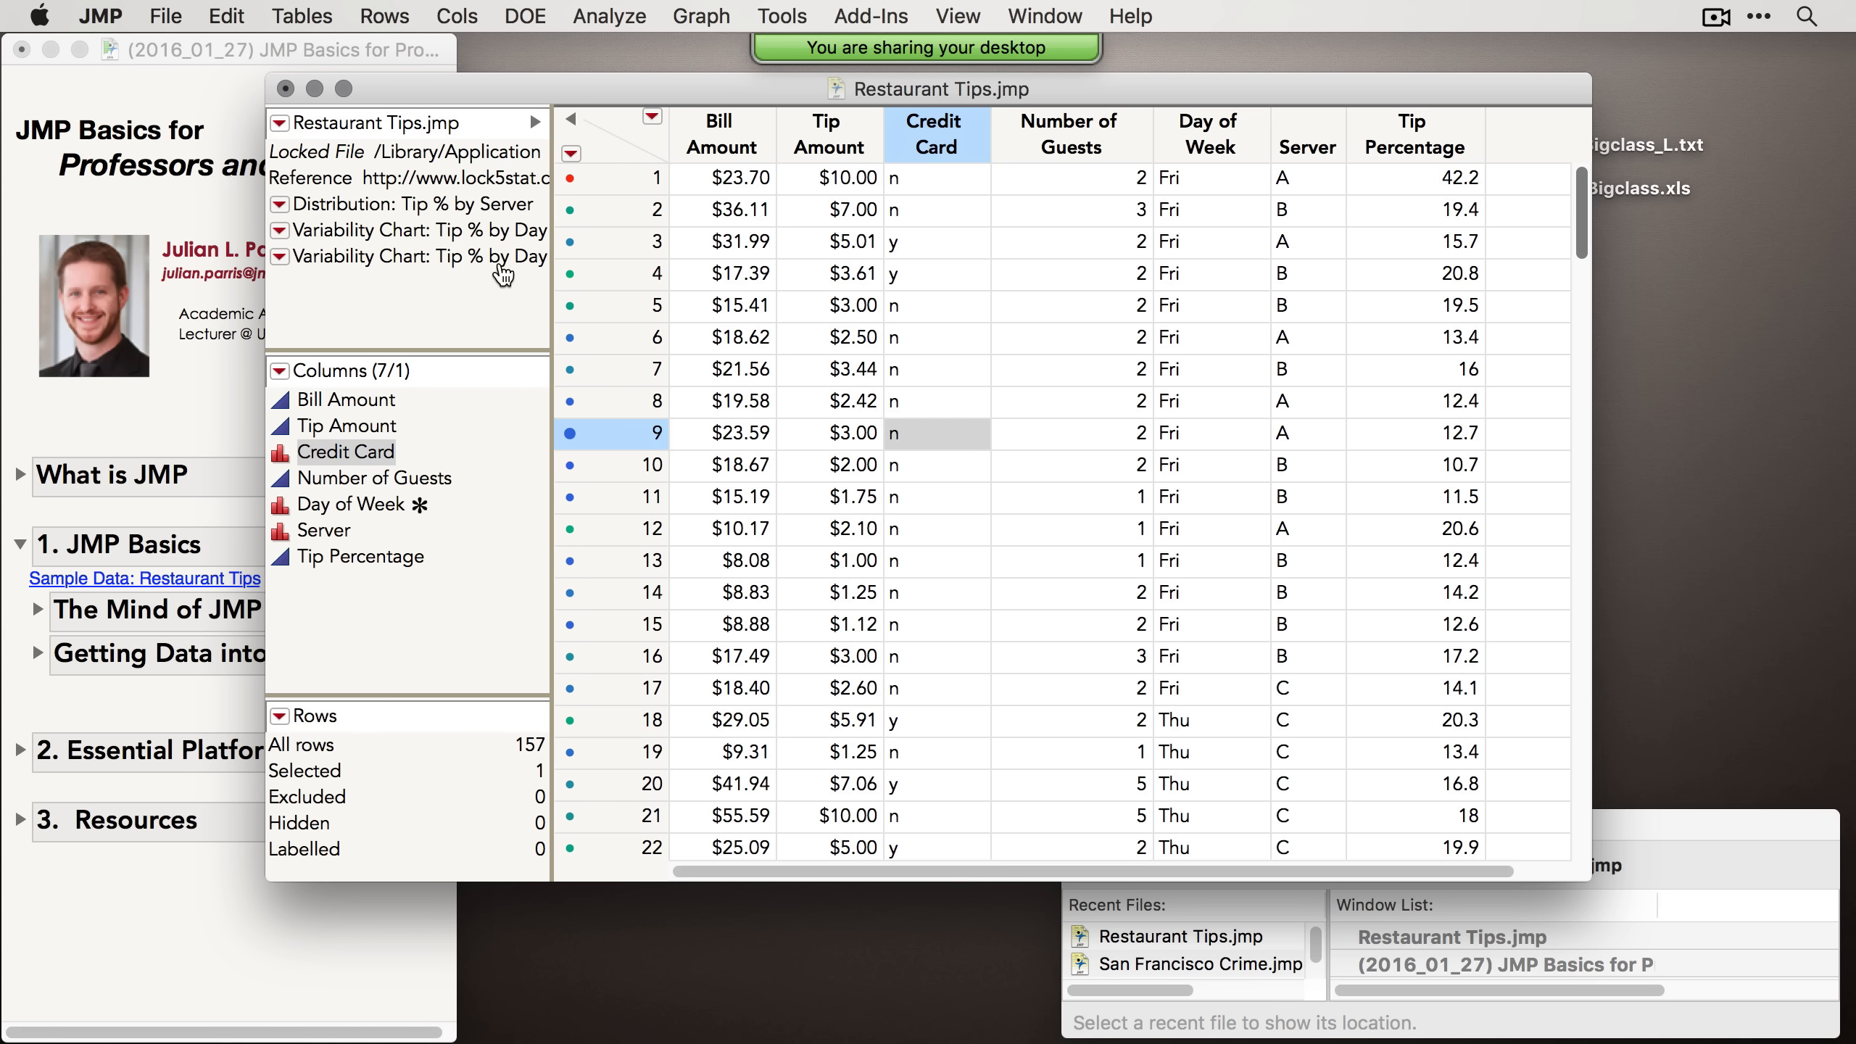
Step: Run the Distribution: Tip % by Server table script, then close the report
left_click(281, 205)
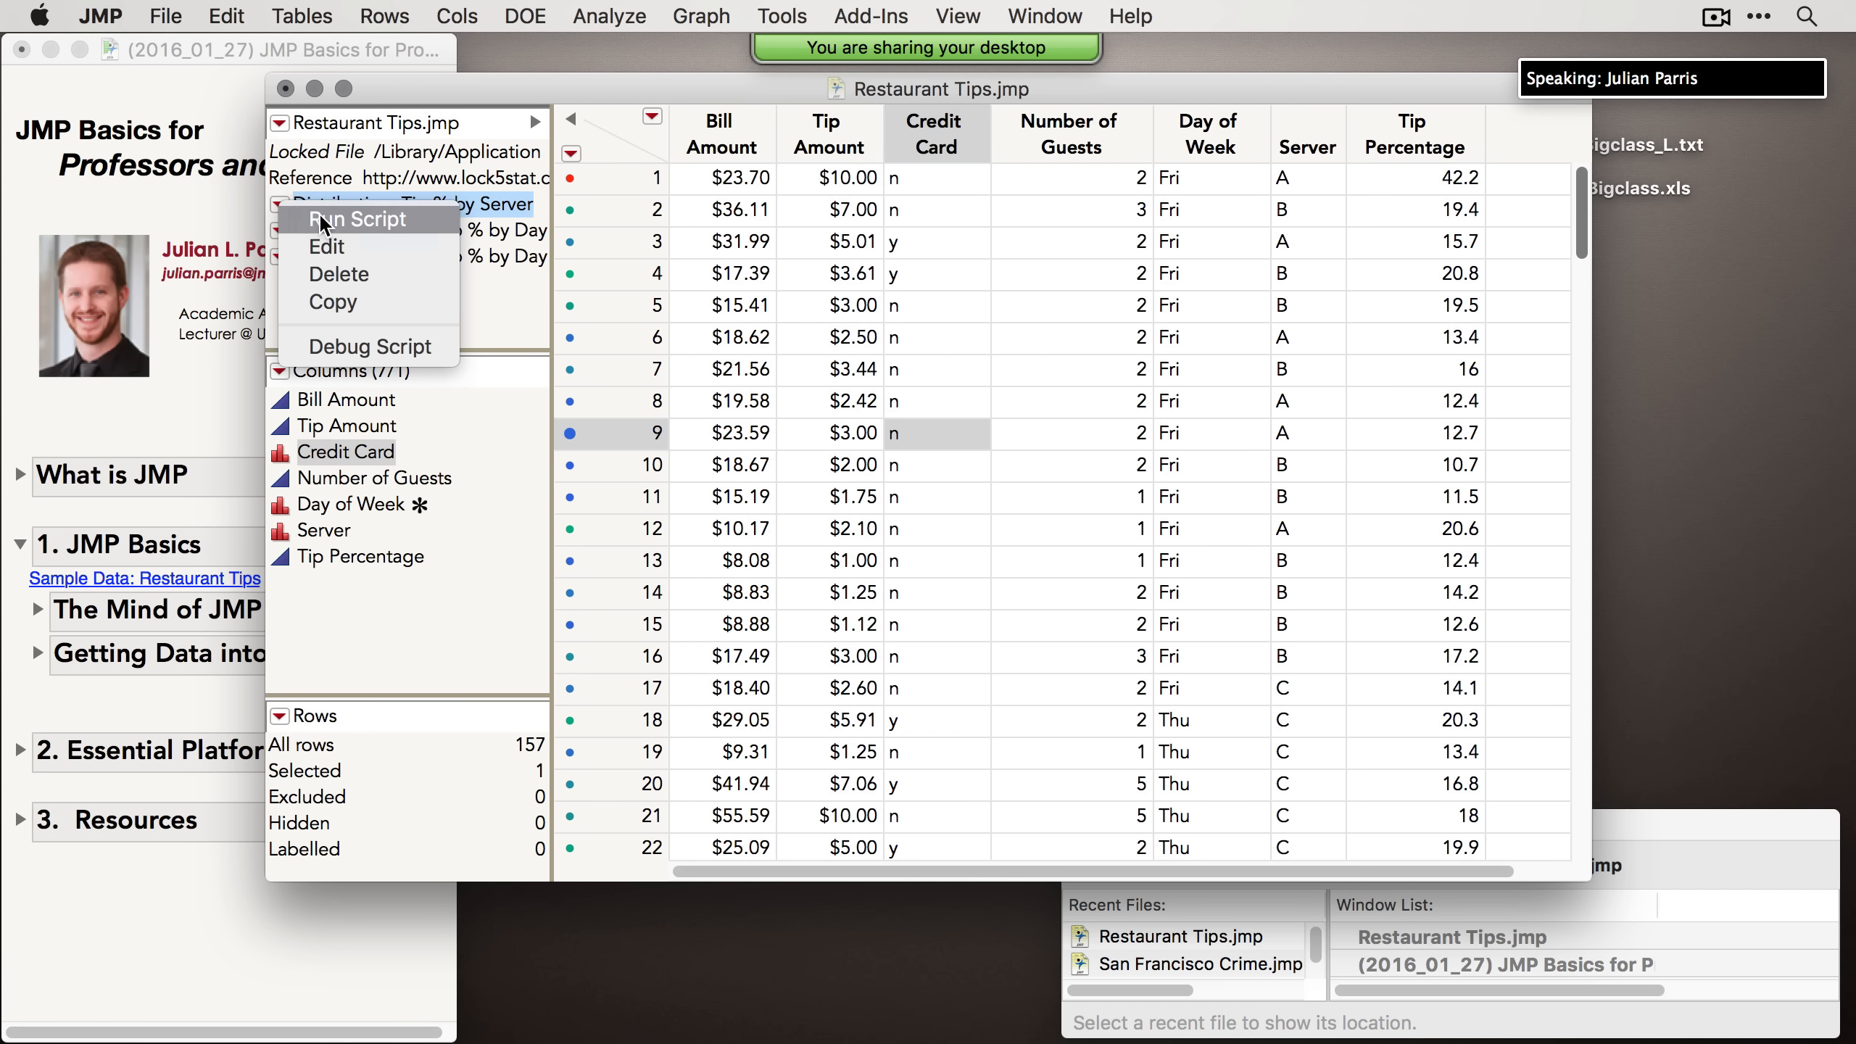
left_click(319, 211)
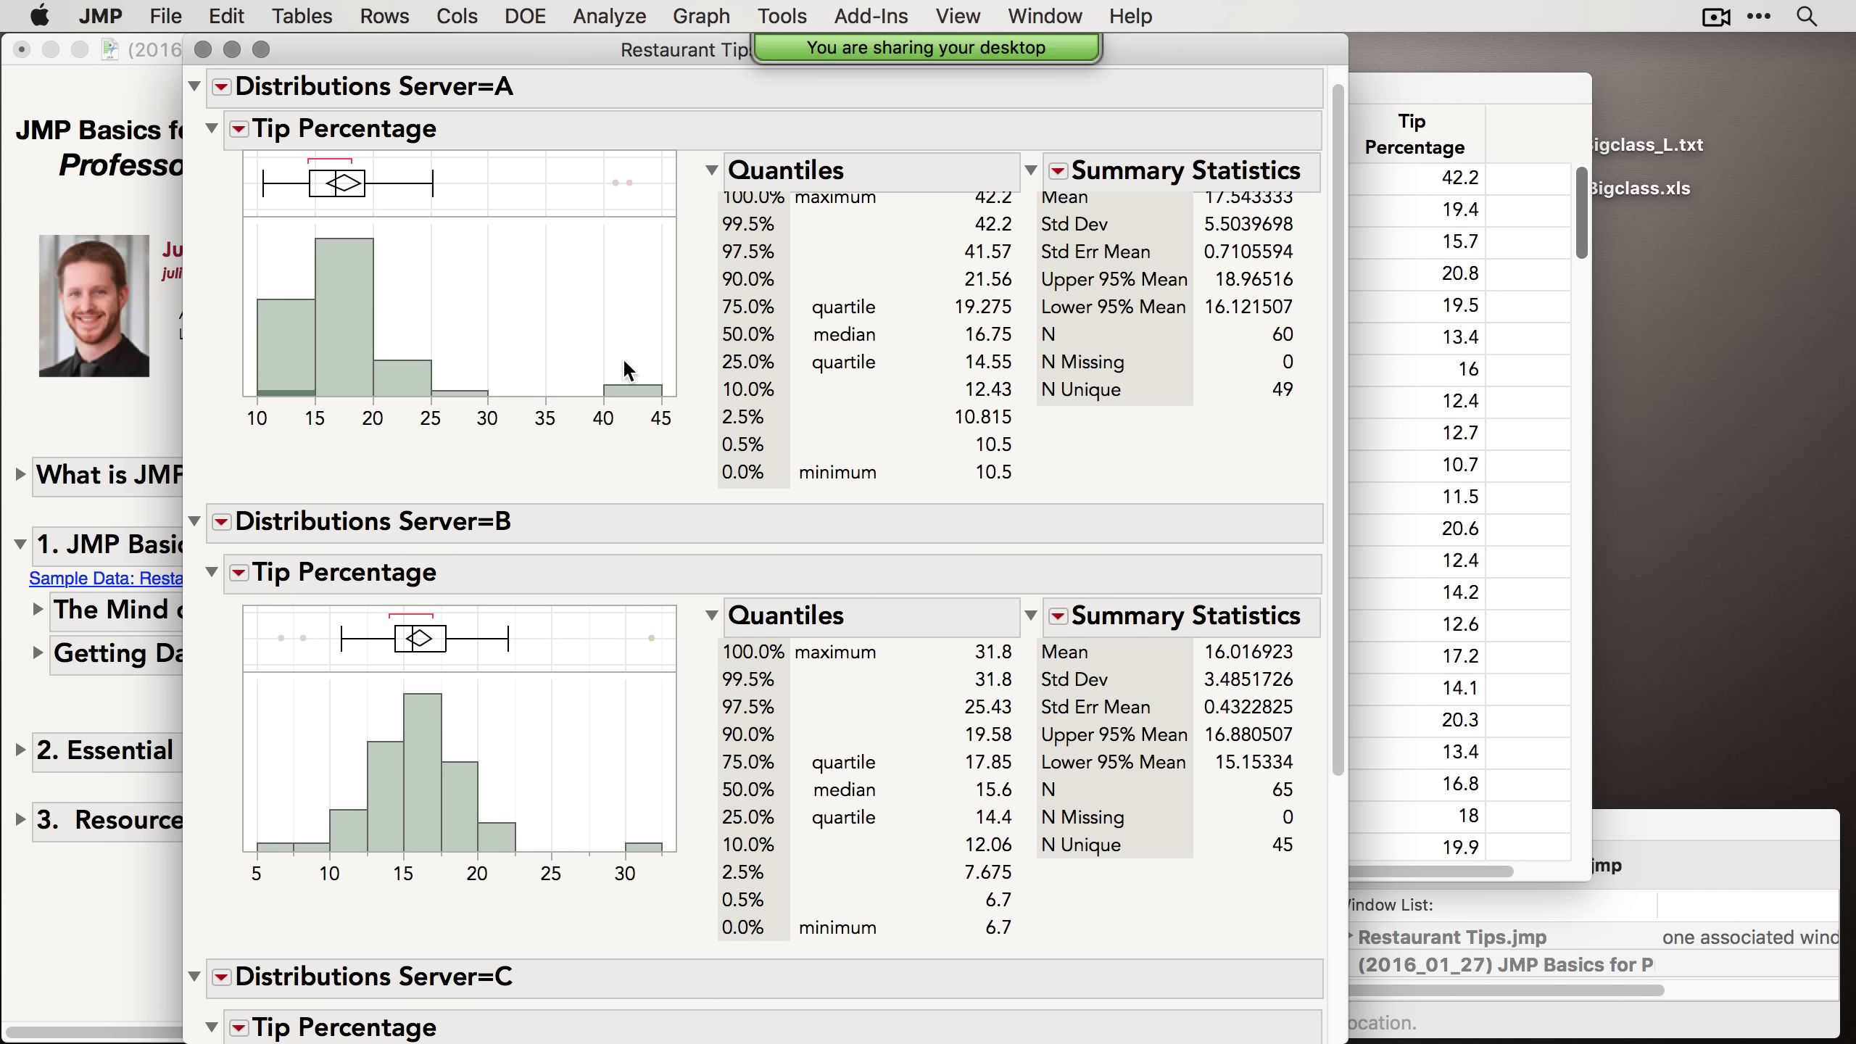
left_click(204, 49)
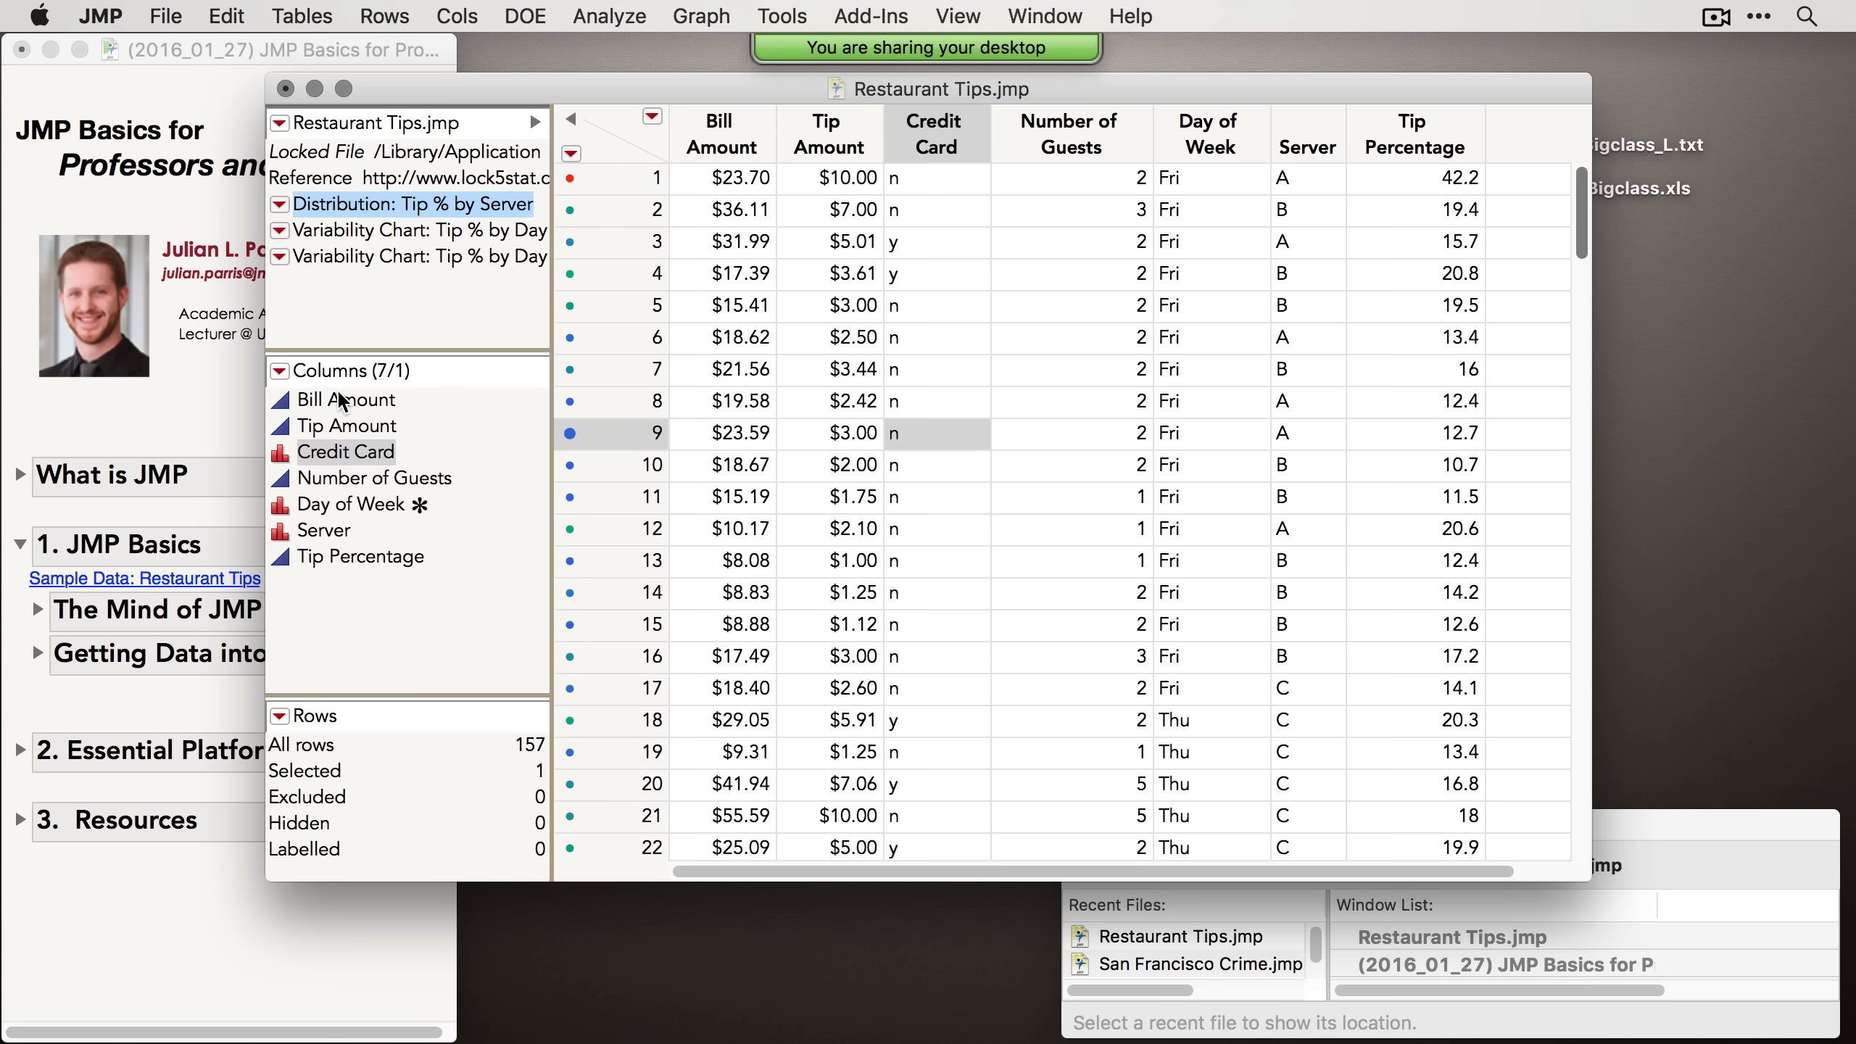
Step: Select the Bill Amount column and then the Tip Amount column in the columns list
left_click(354, 399)
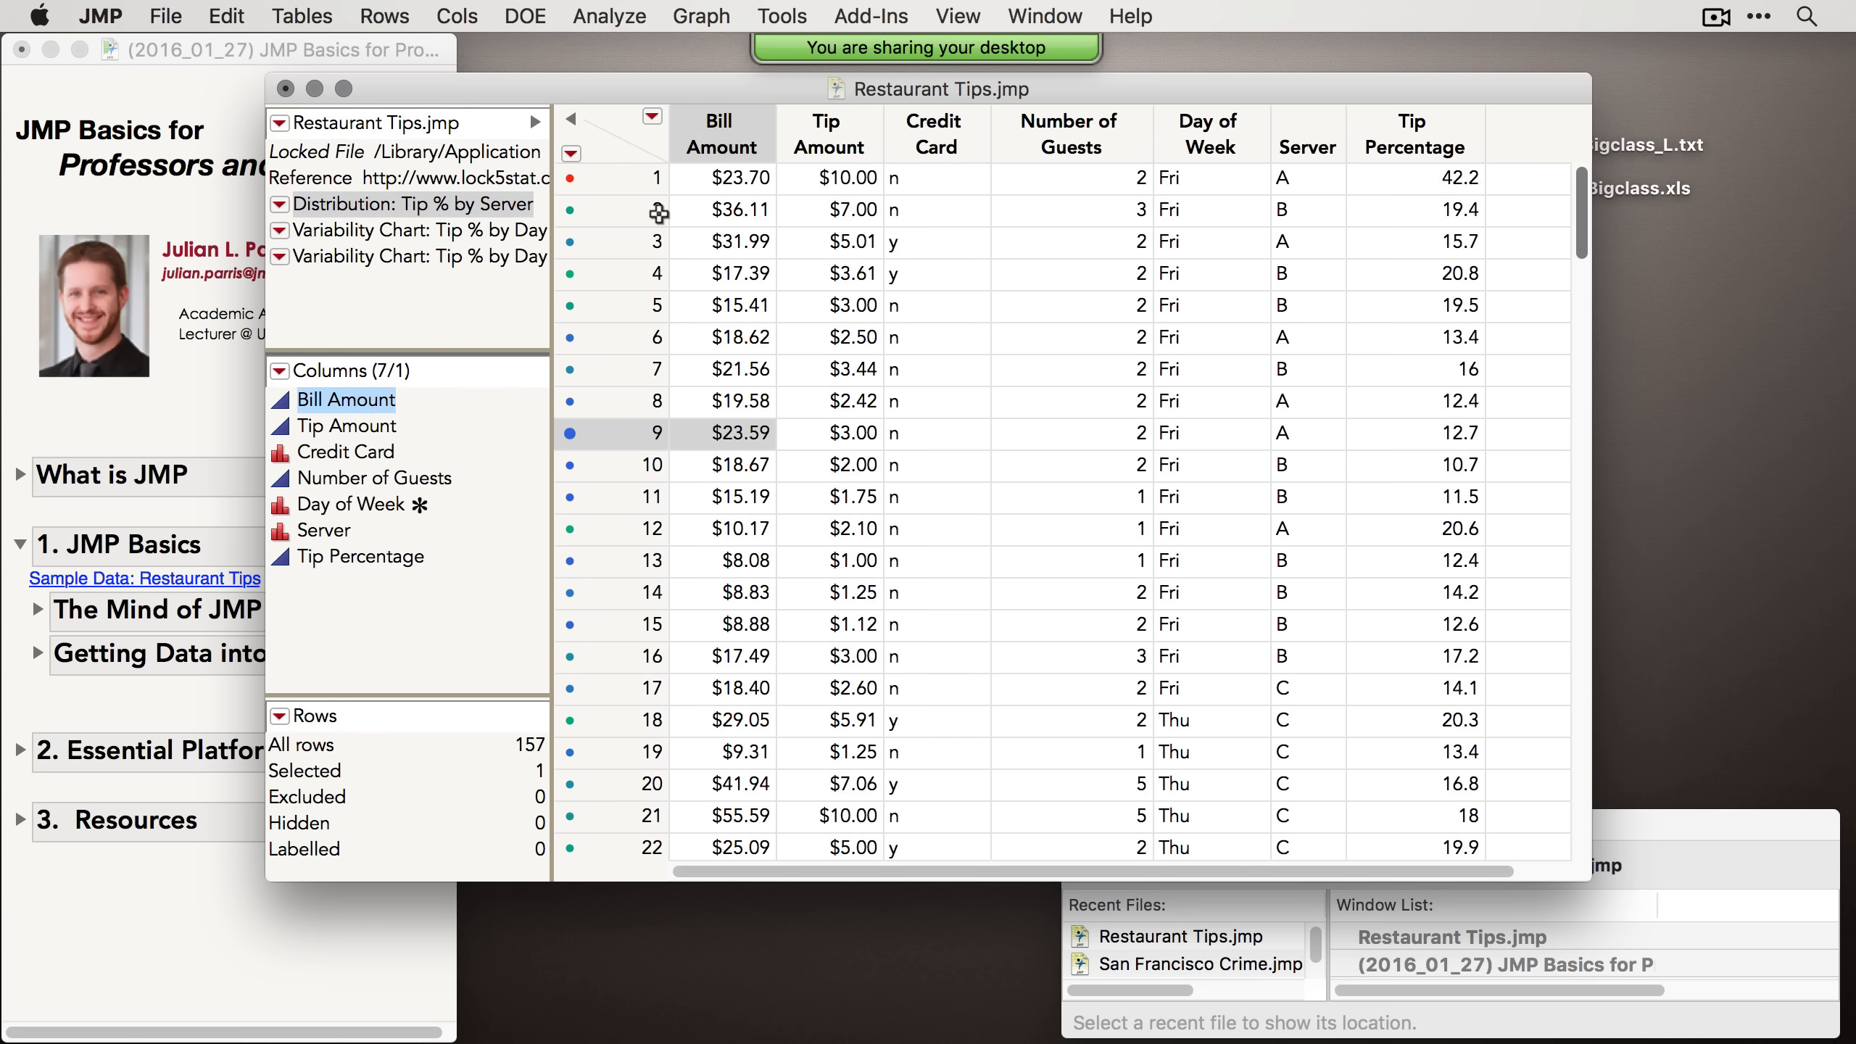
left_click(368, 426)
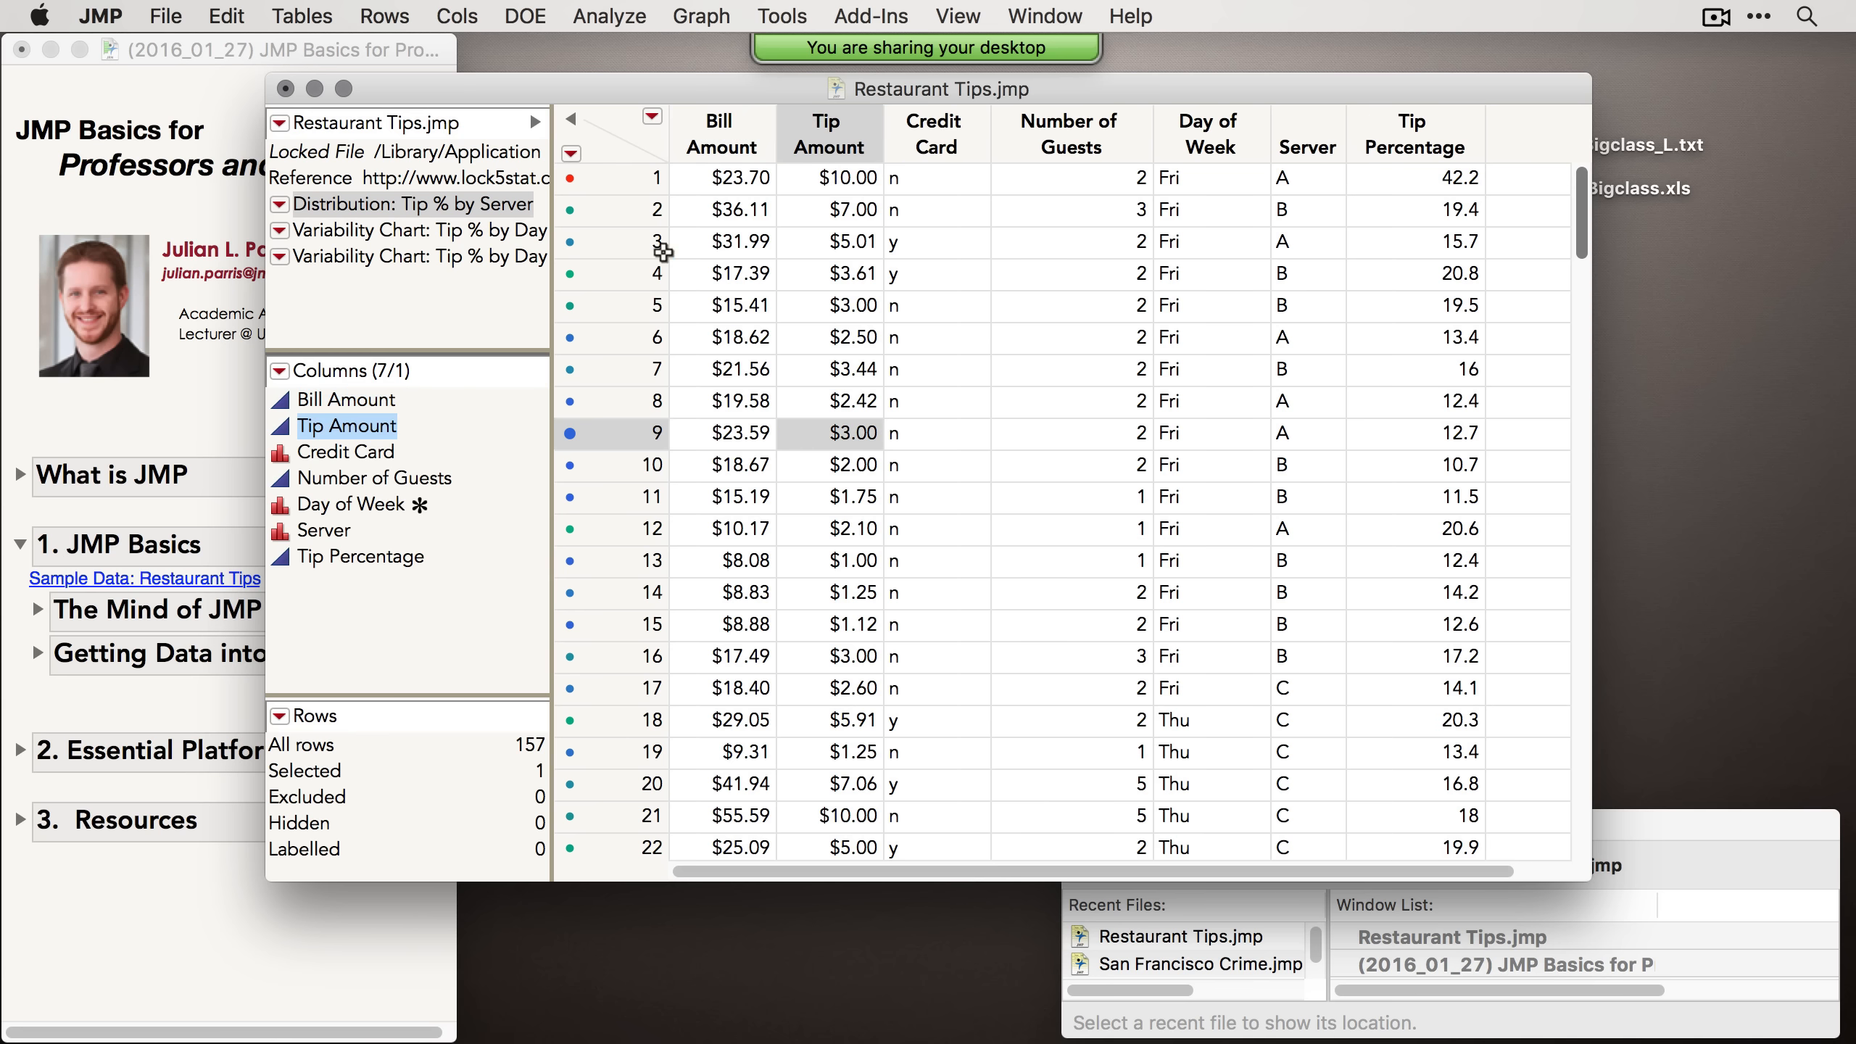
Step: Select Credit Card, a range of columns, then Tip Amount, Bill Amount and Credit Card in the columns list
left_click(334, 451)
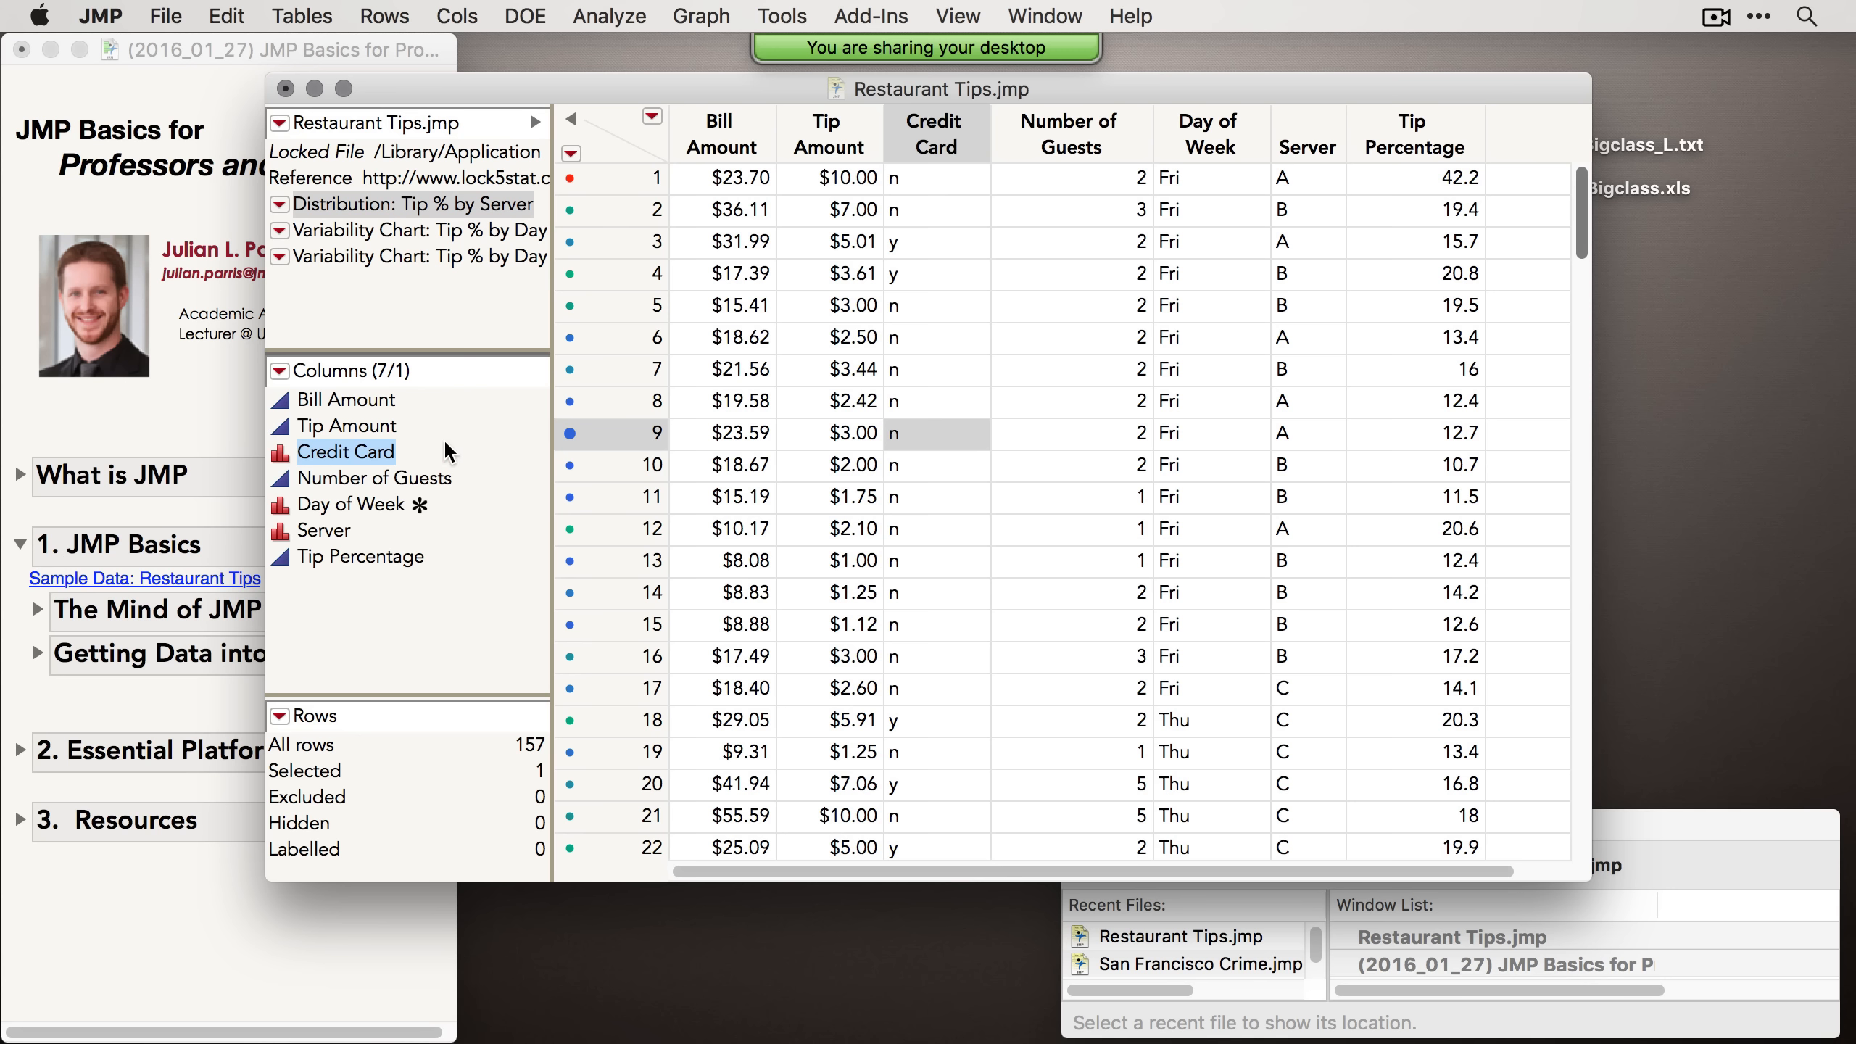
left_click_drag(395, 426, 386, 466)
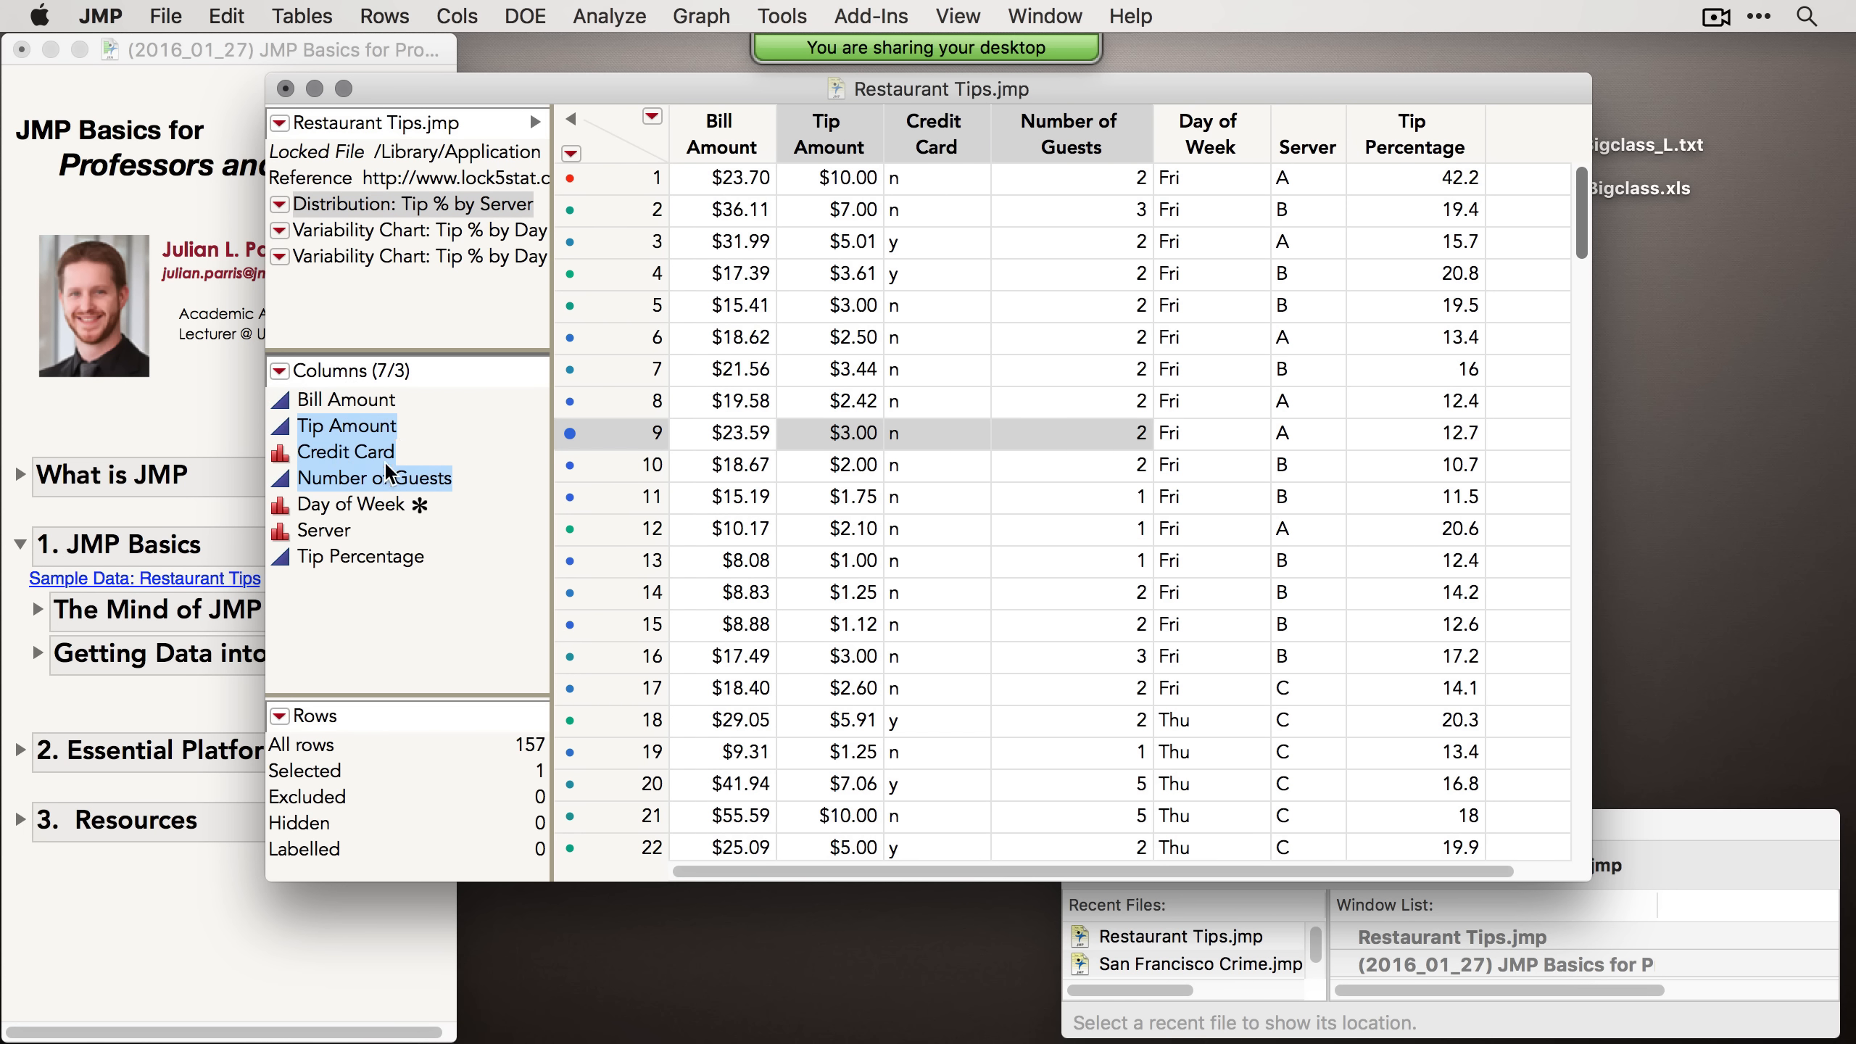
left_click(438, 428)
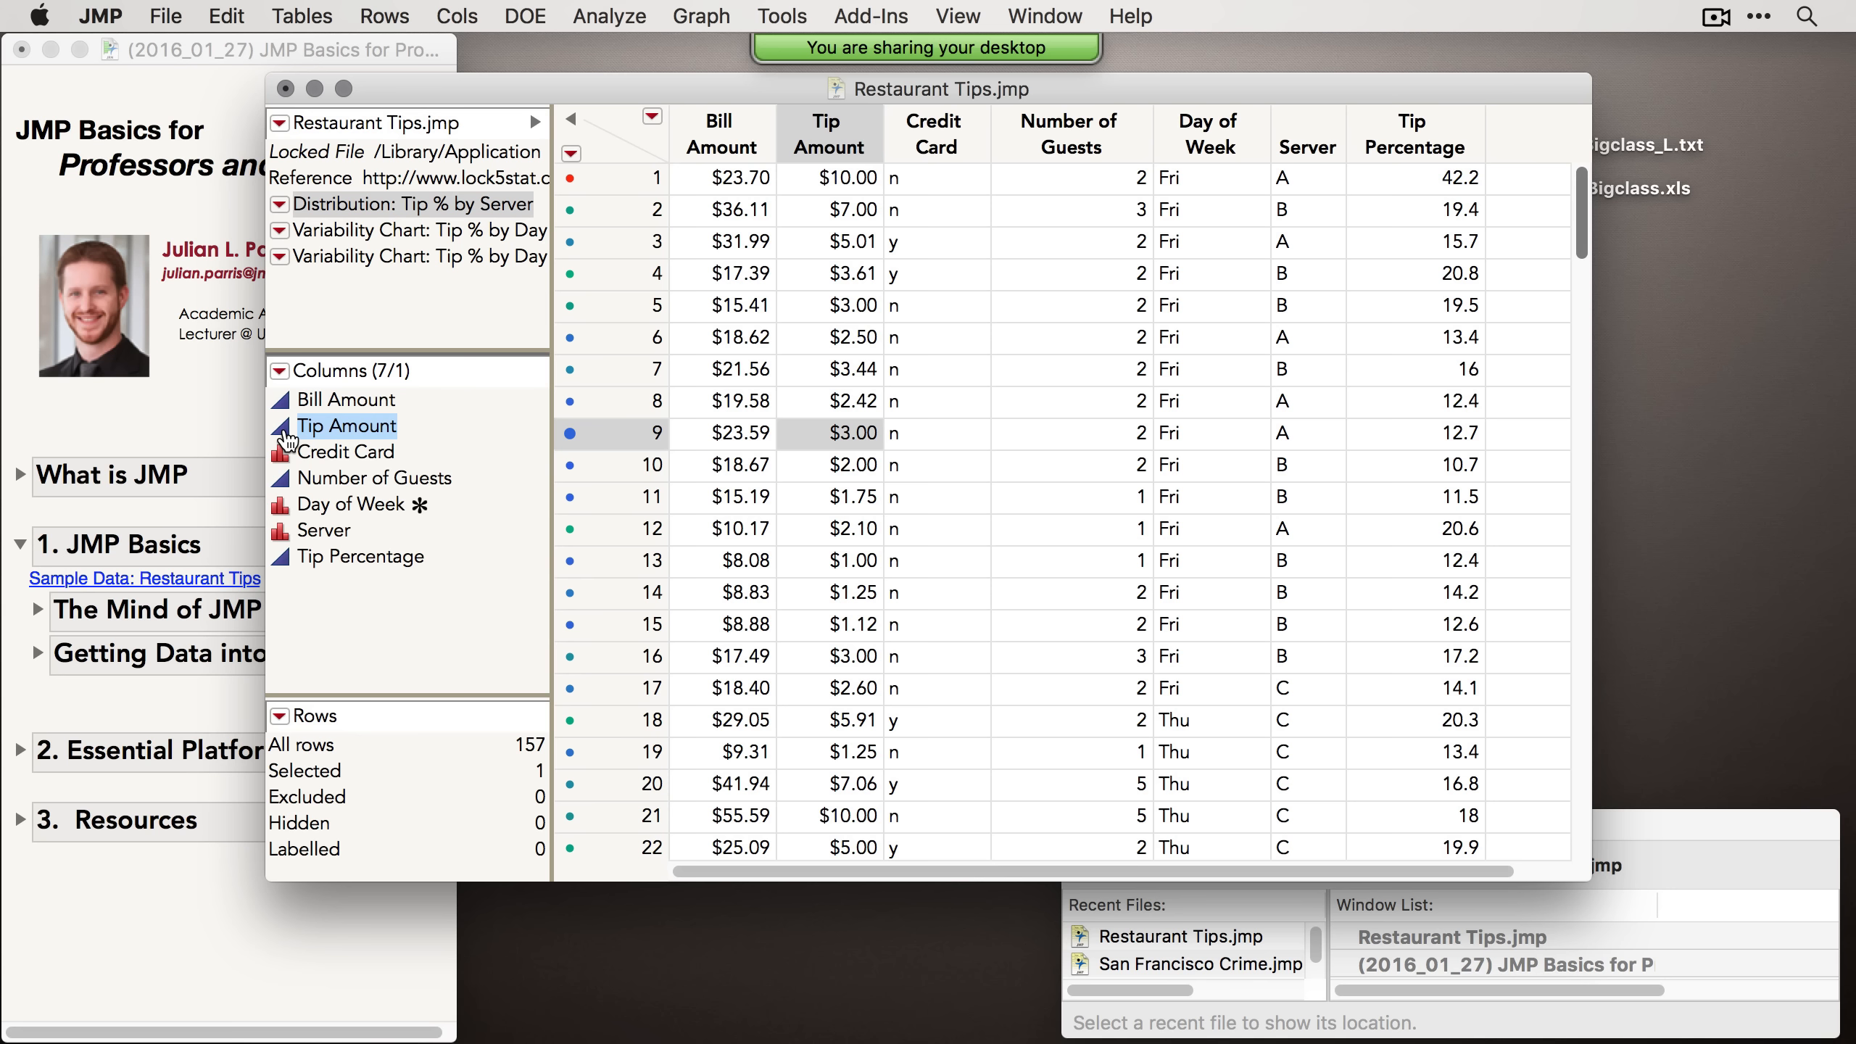
left_click(319, 394)
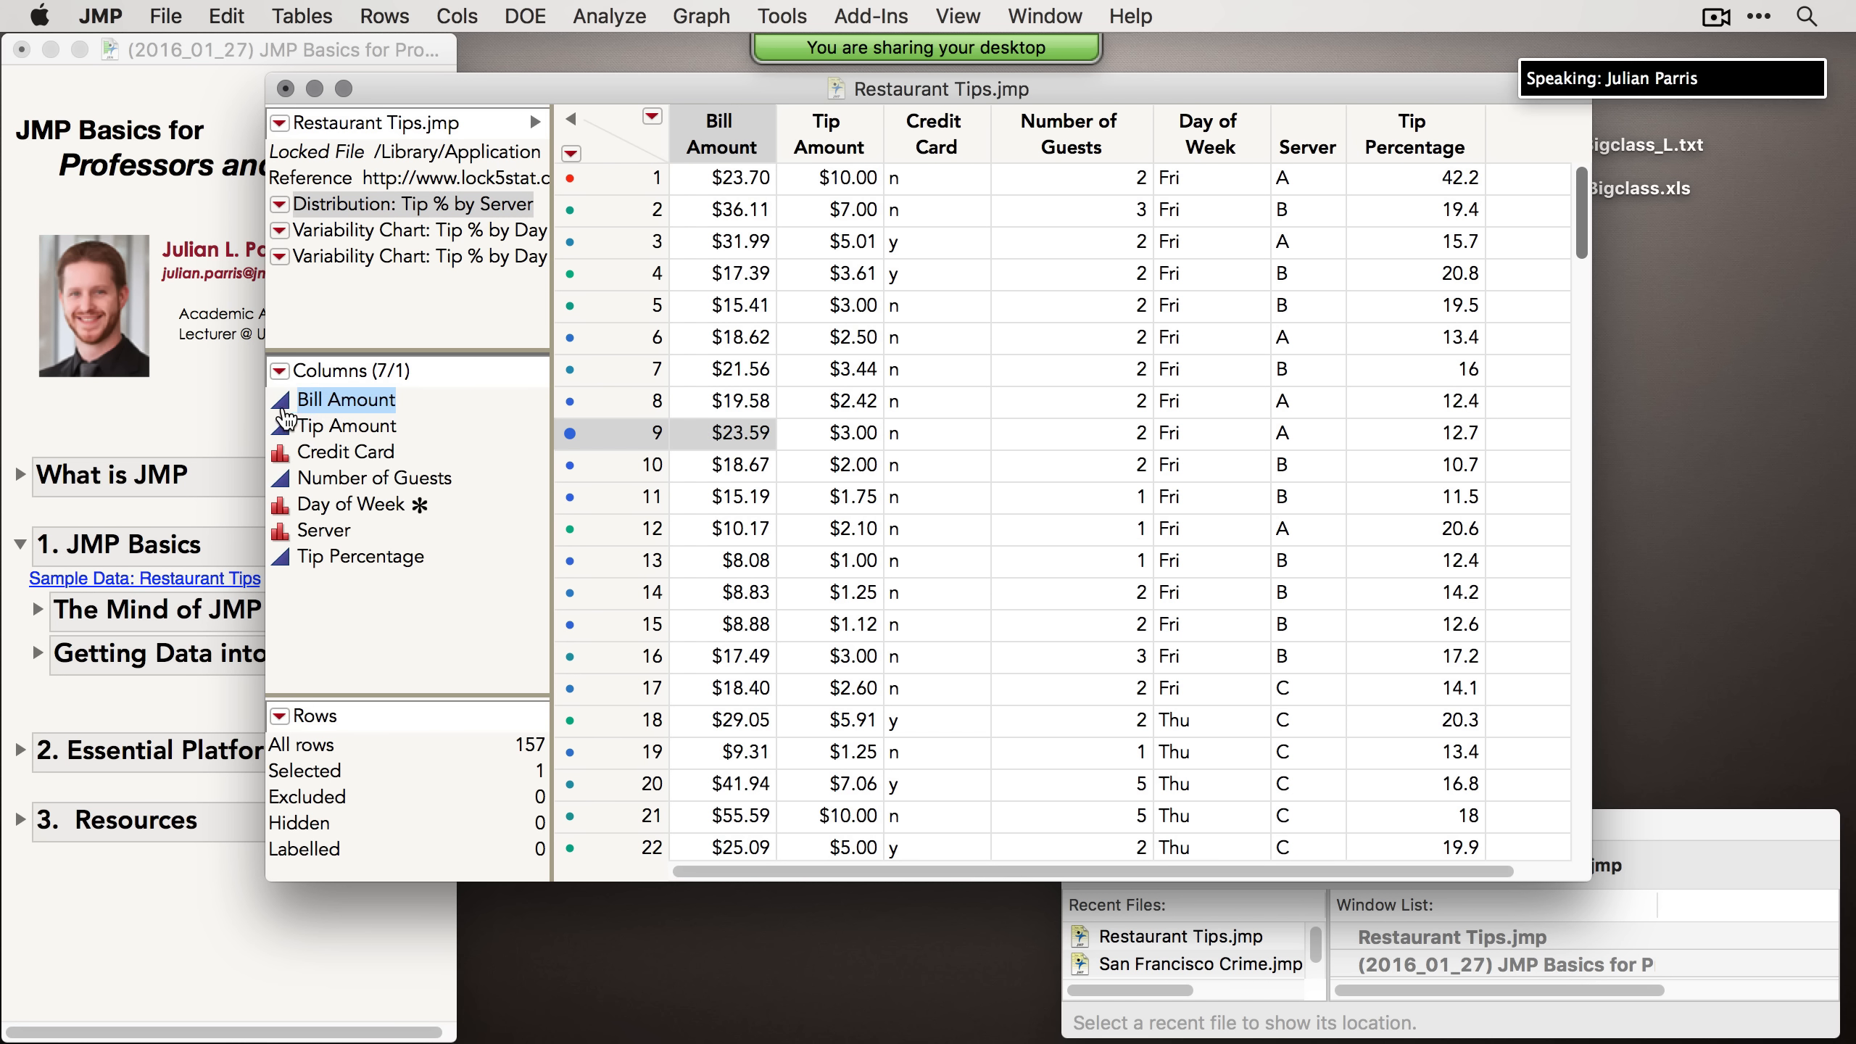
left_click(322, 451)
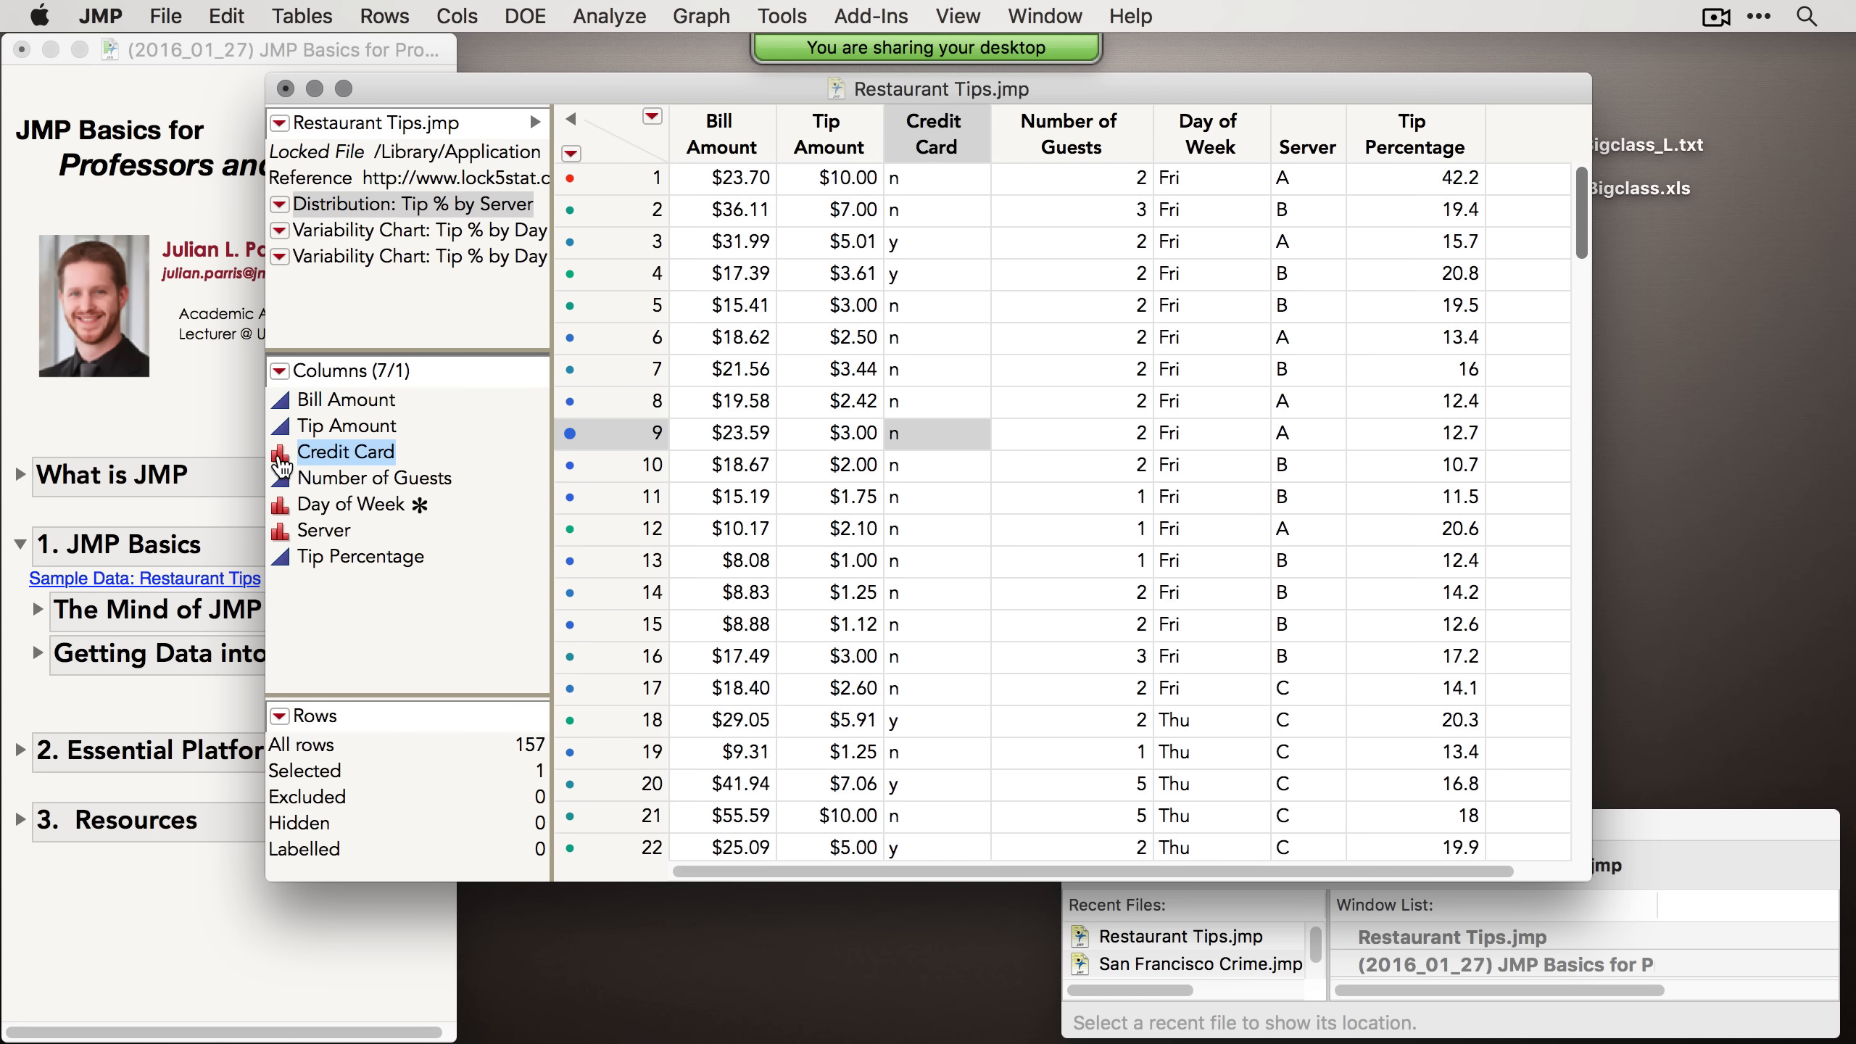
Step: Open the modeling type choices for Credit Card and for Tip Amount without changing them
left_click(284, 457)
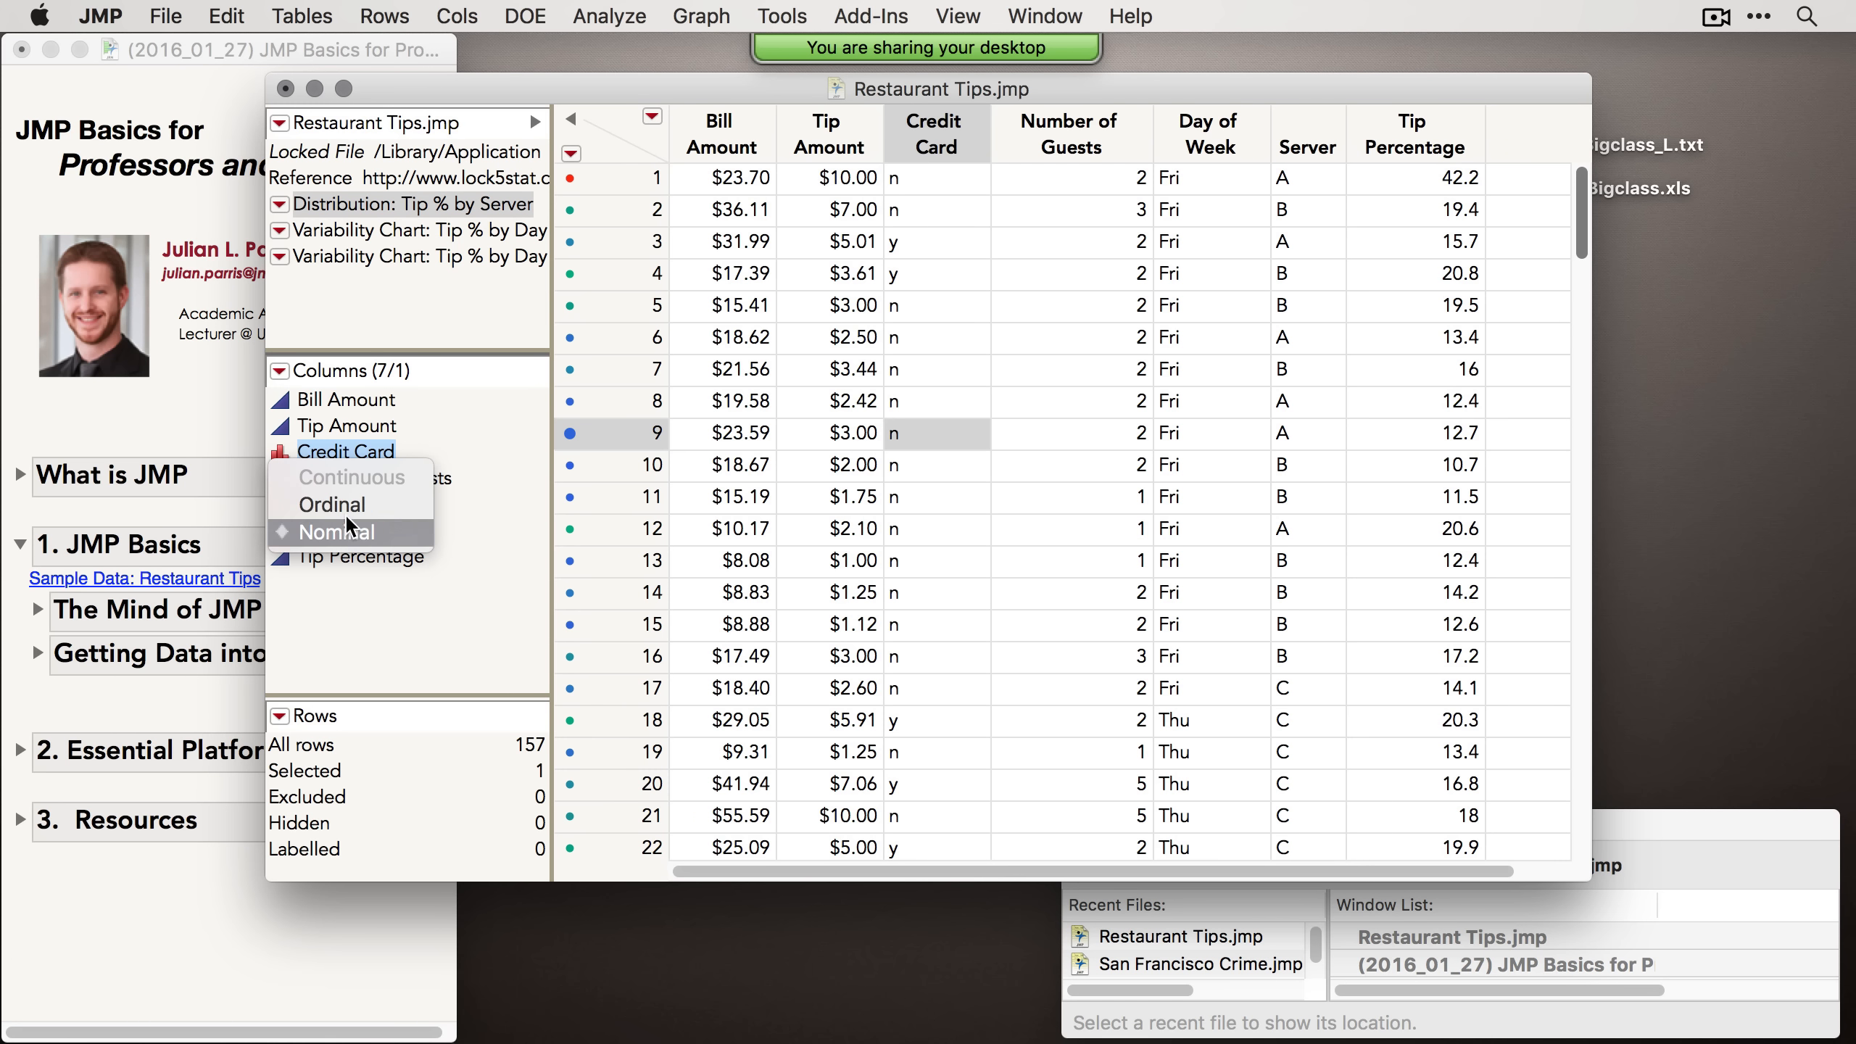
left_click(313, 444)
left_click(280, 424)
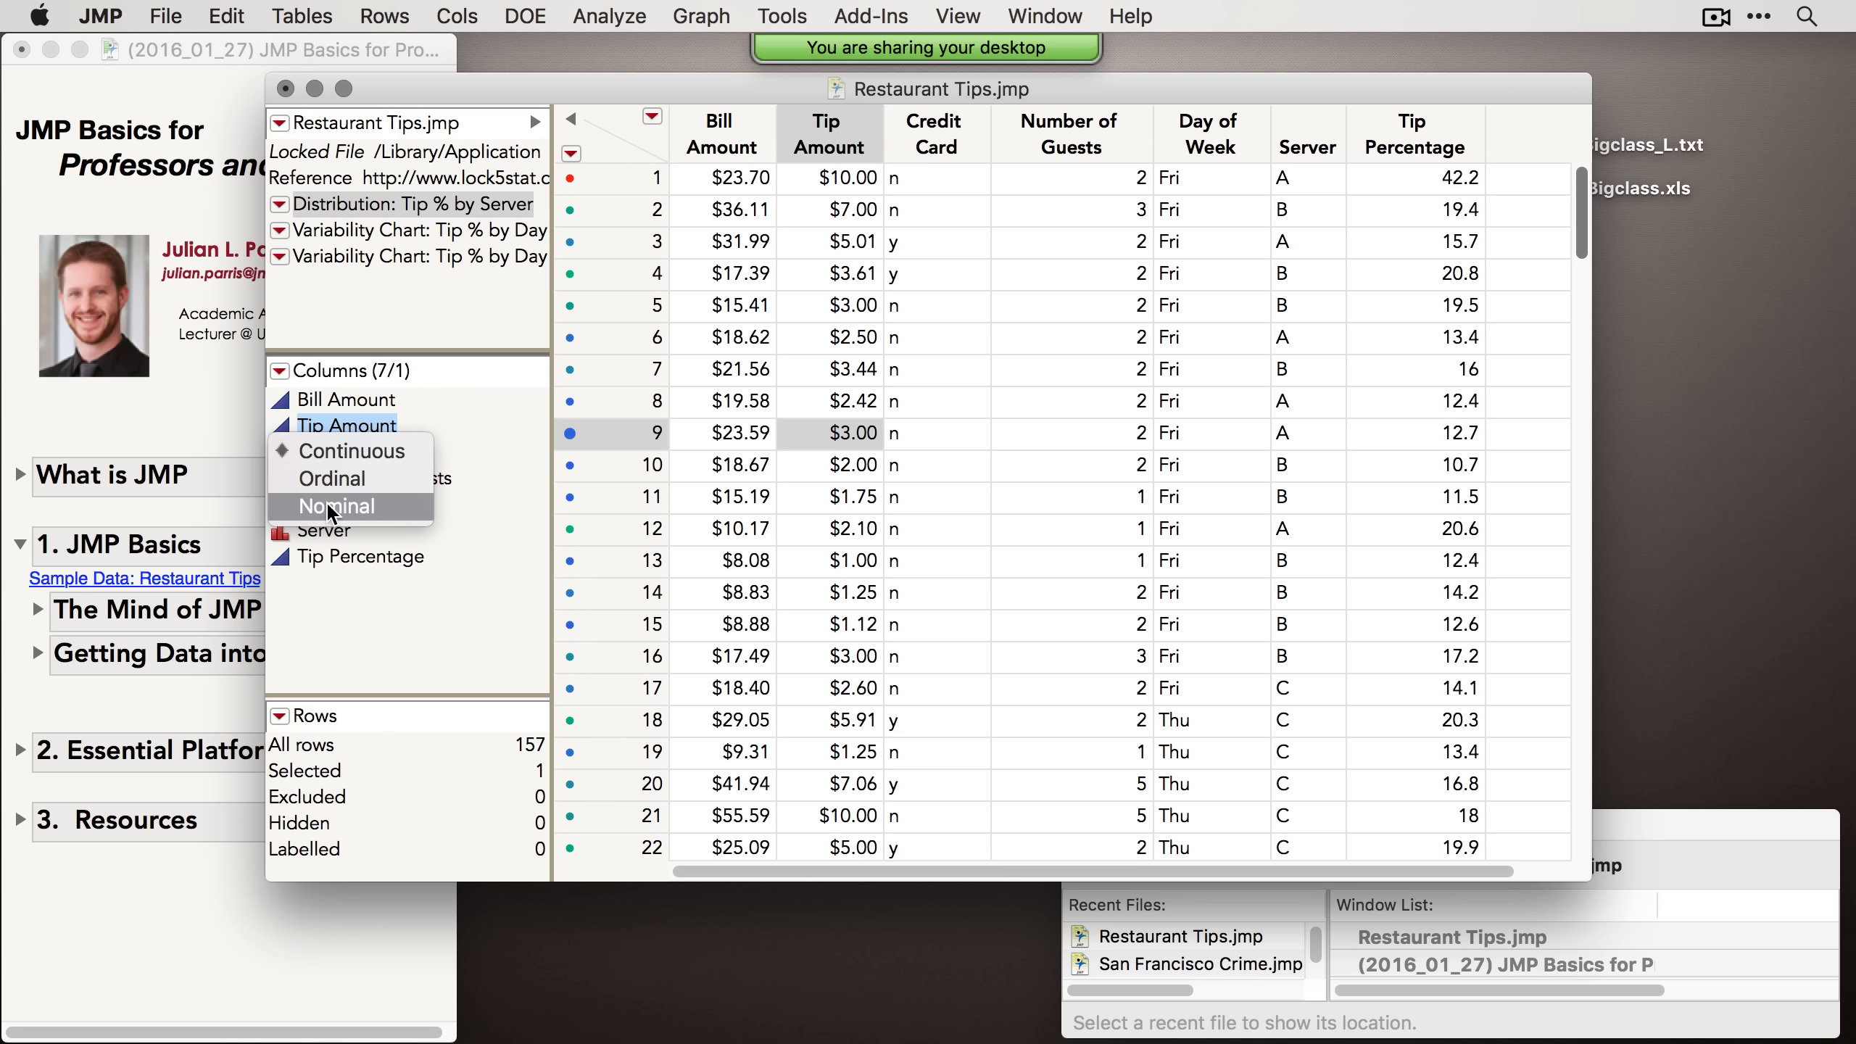
left_click(350, 427)
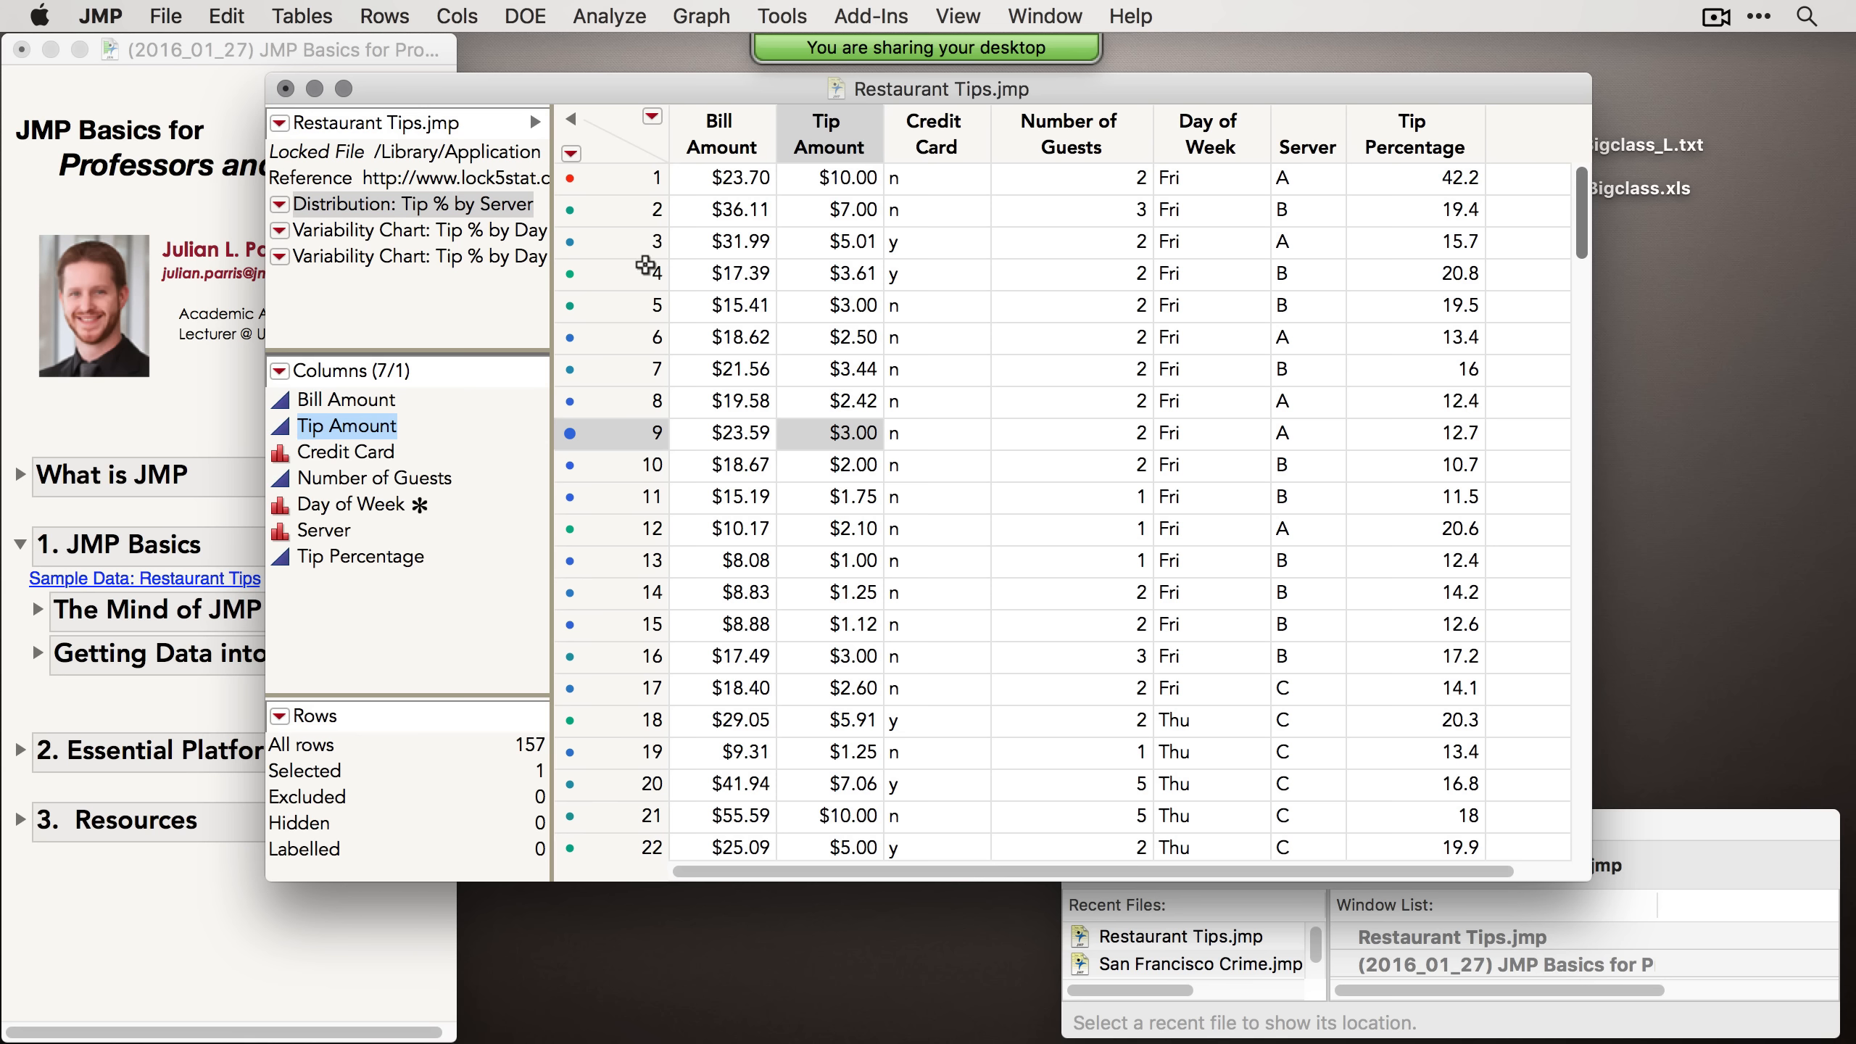
Step: Select rows 1 to 5 and hide and exclude them
left_click_drag(637, 187, 638, 314)
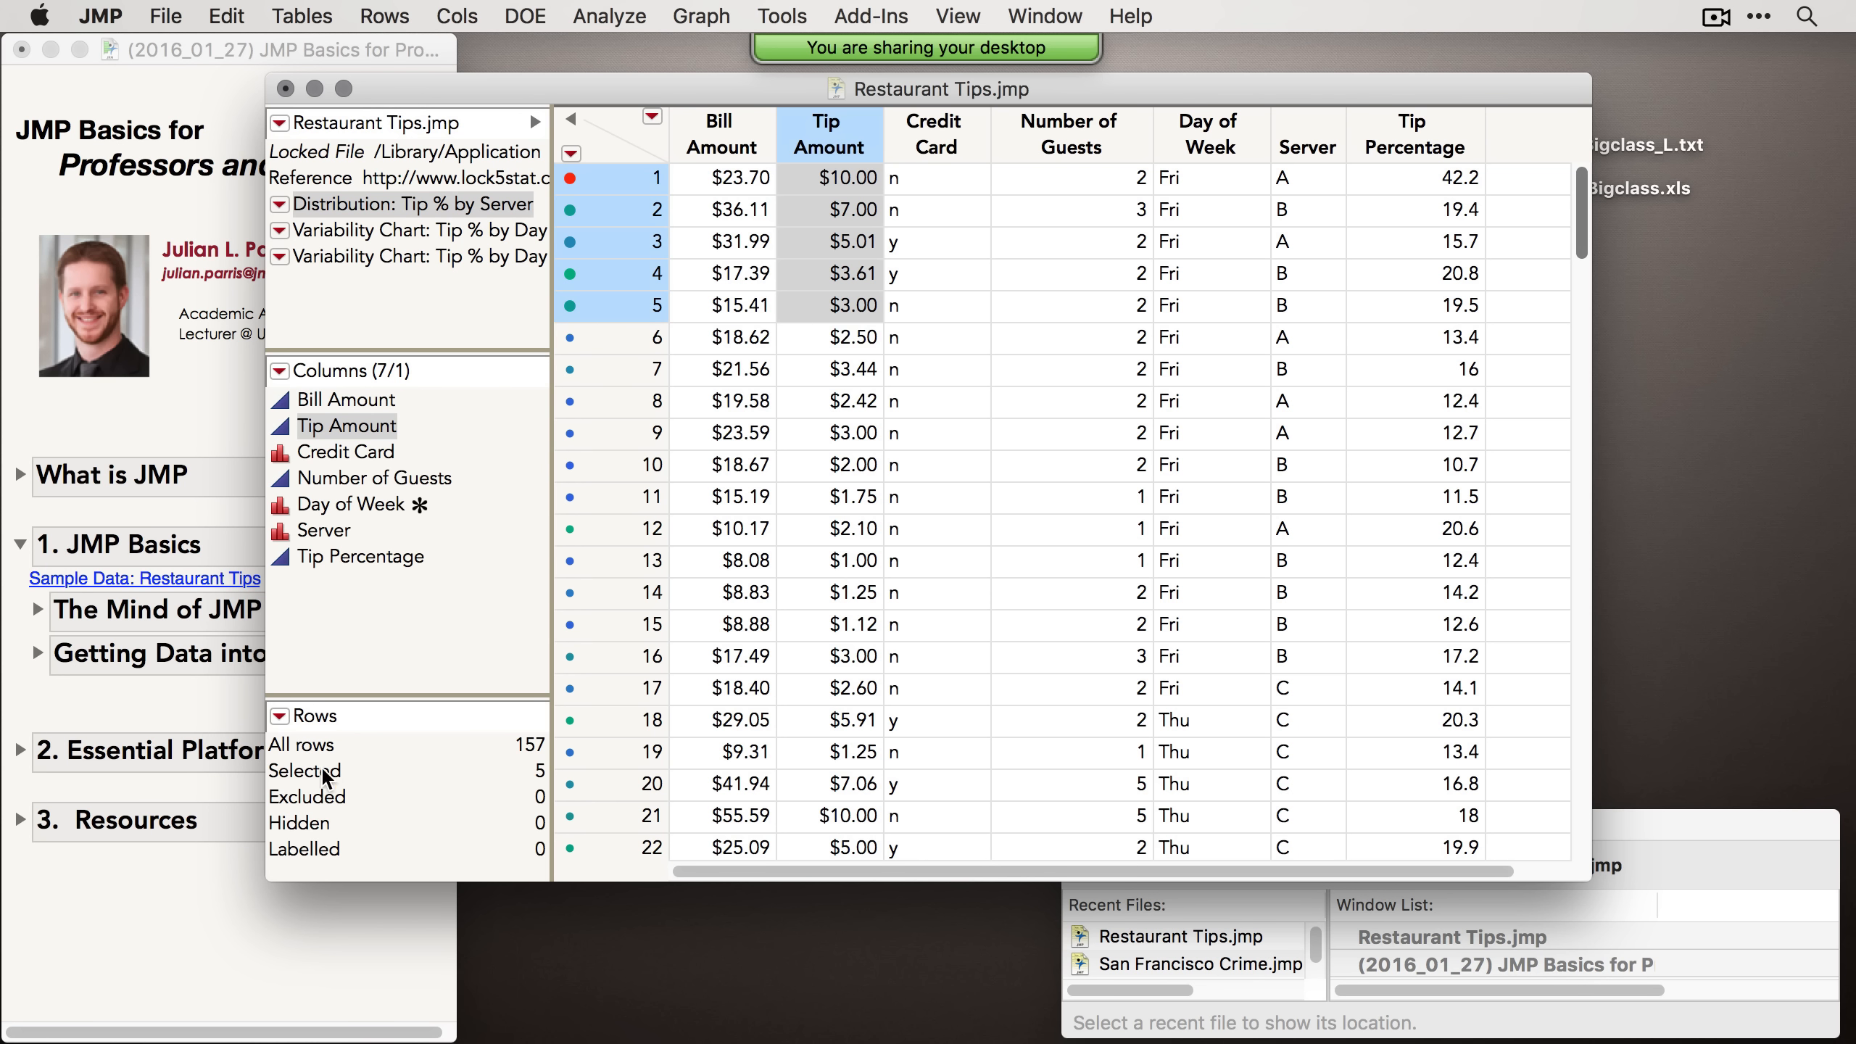
right_click(616, 249)
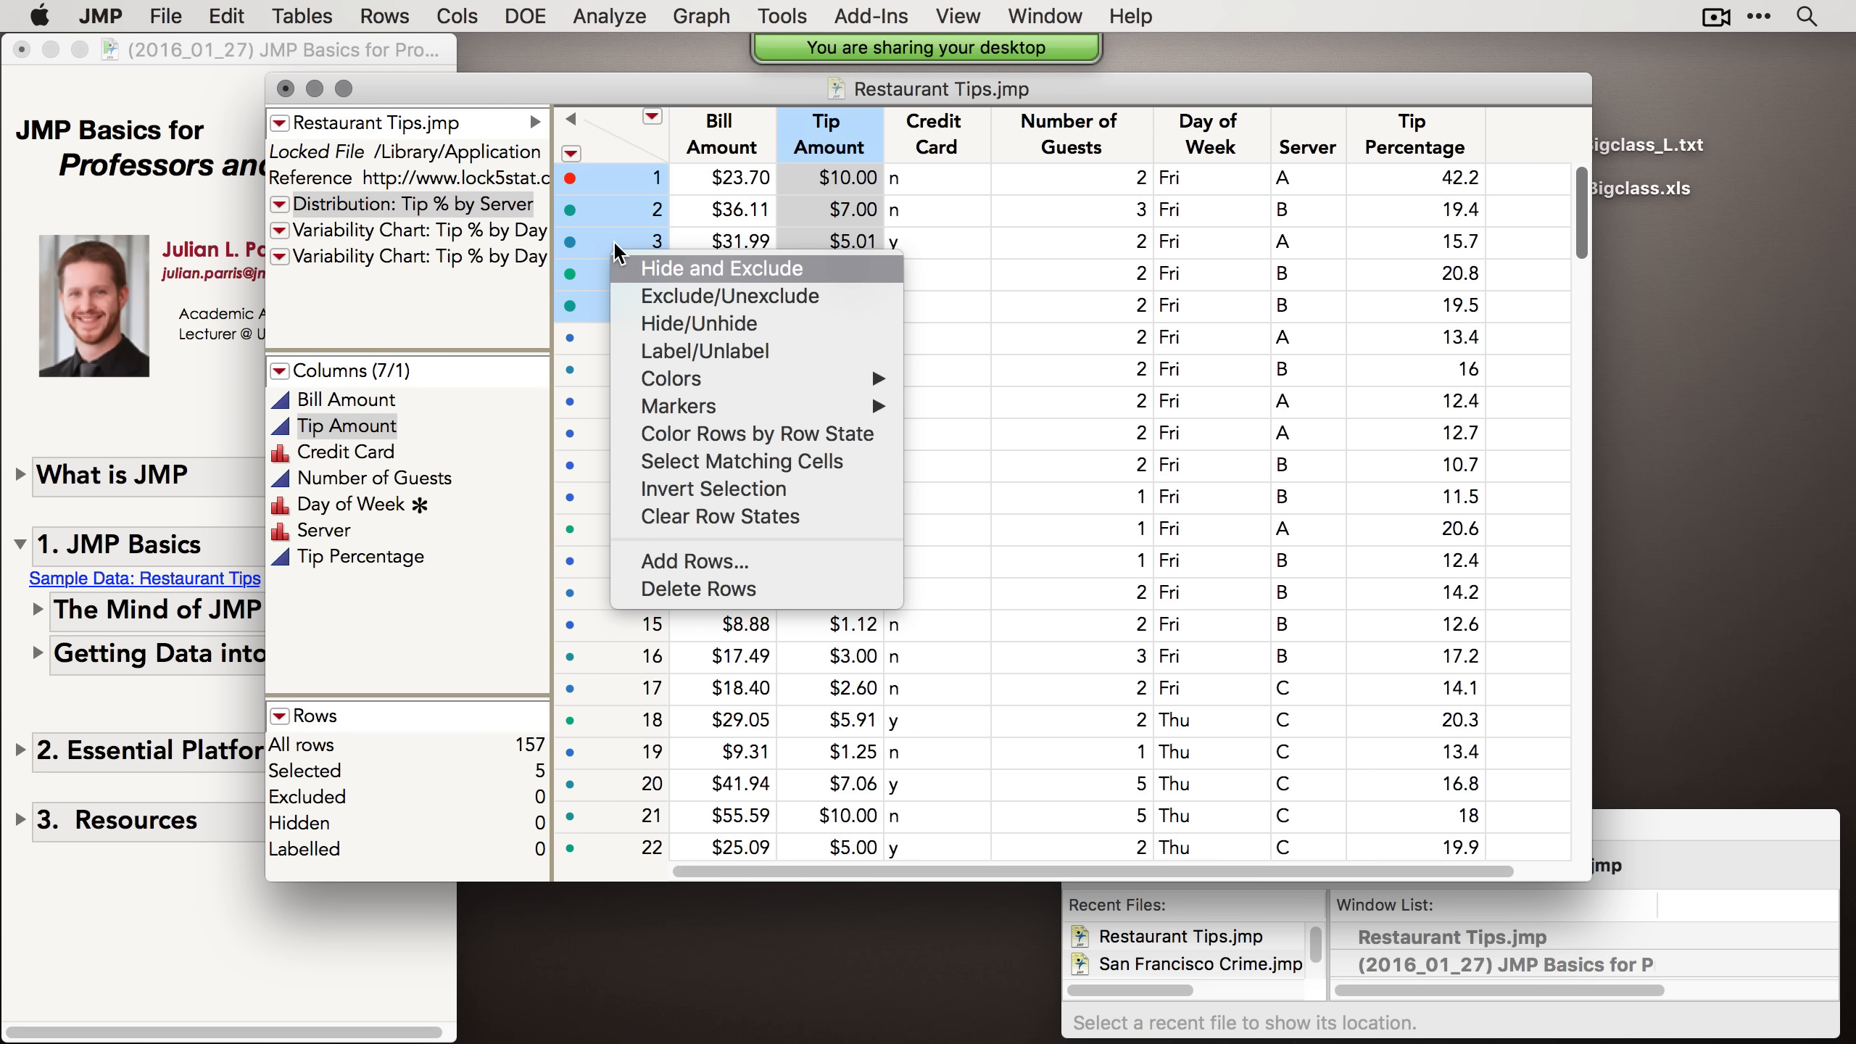
left_click(697, 271)
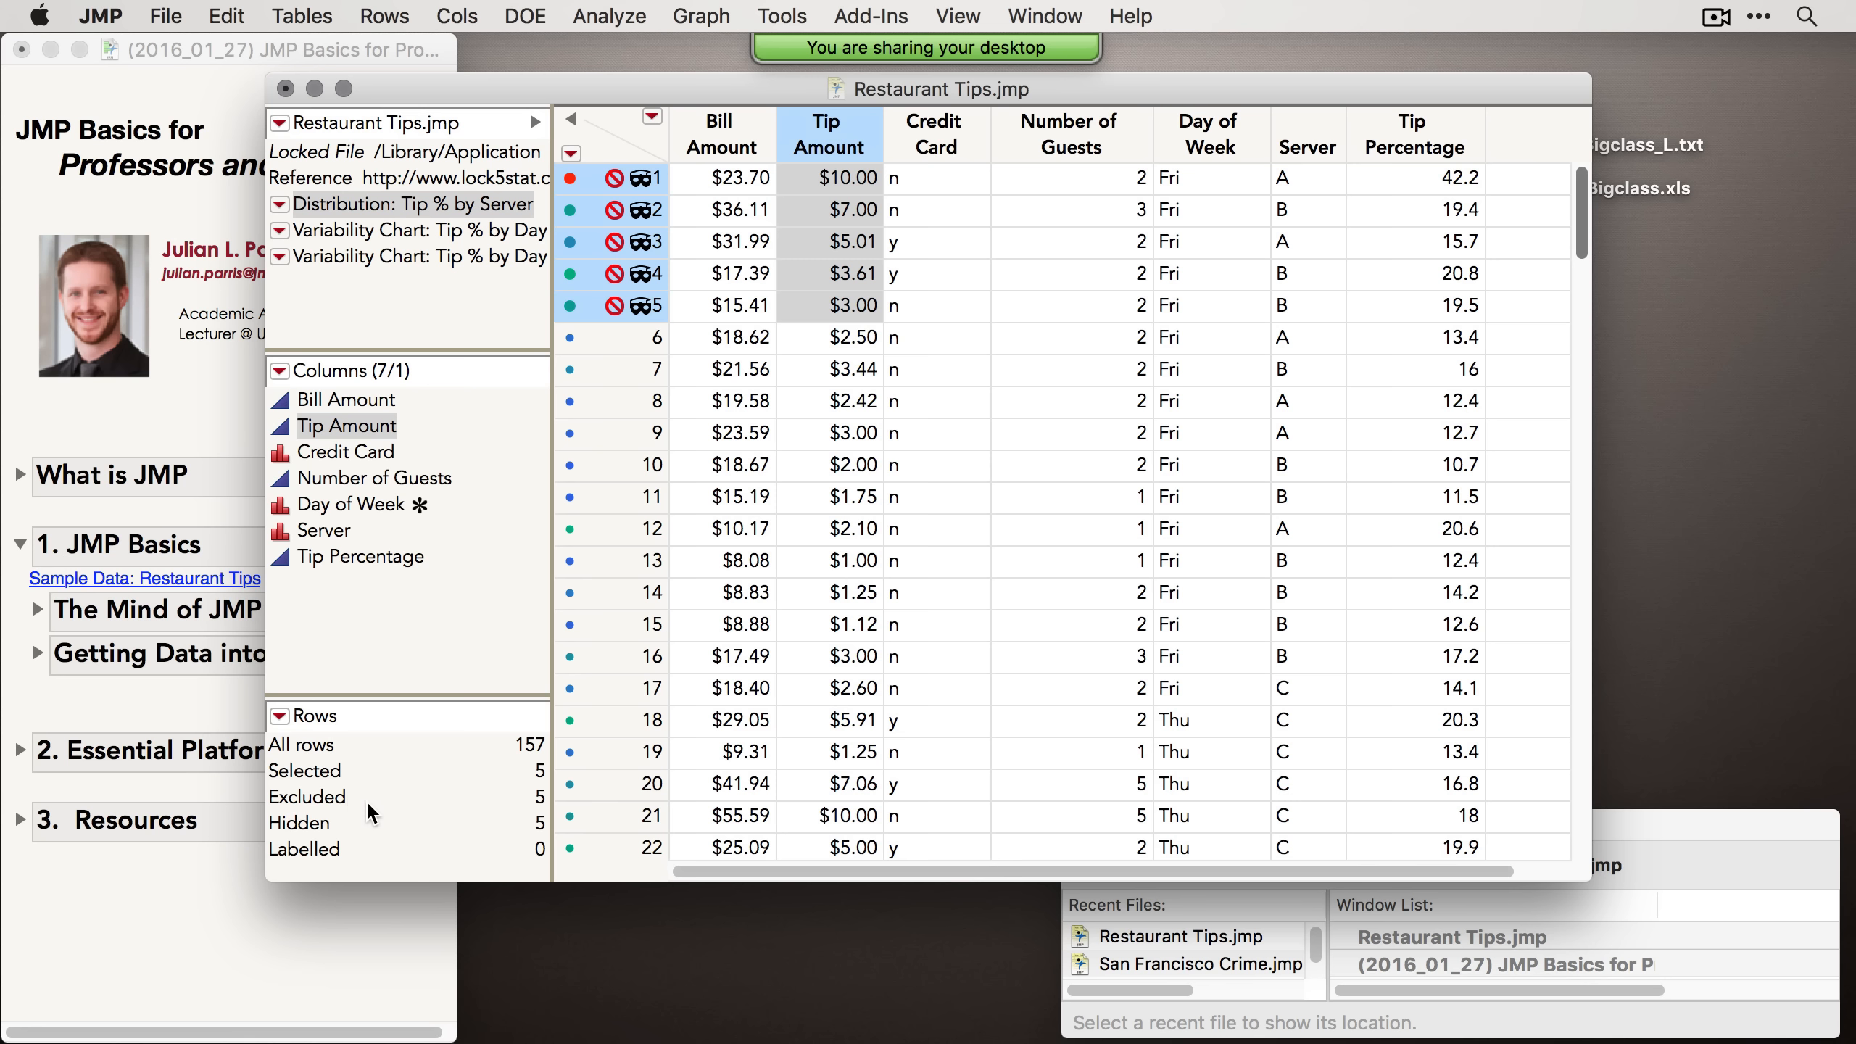
Step: Toggle Hide and Exclude off for rows 1 to 5 and clear the row selection
right_click(614, 263)
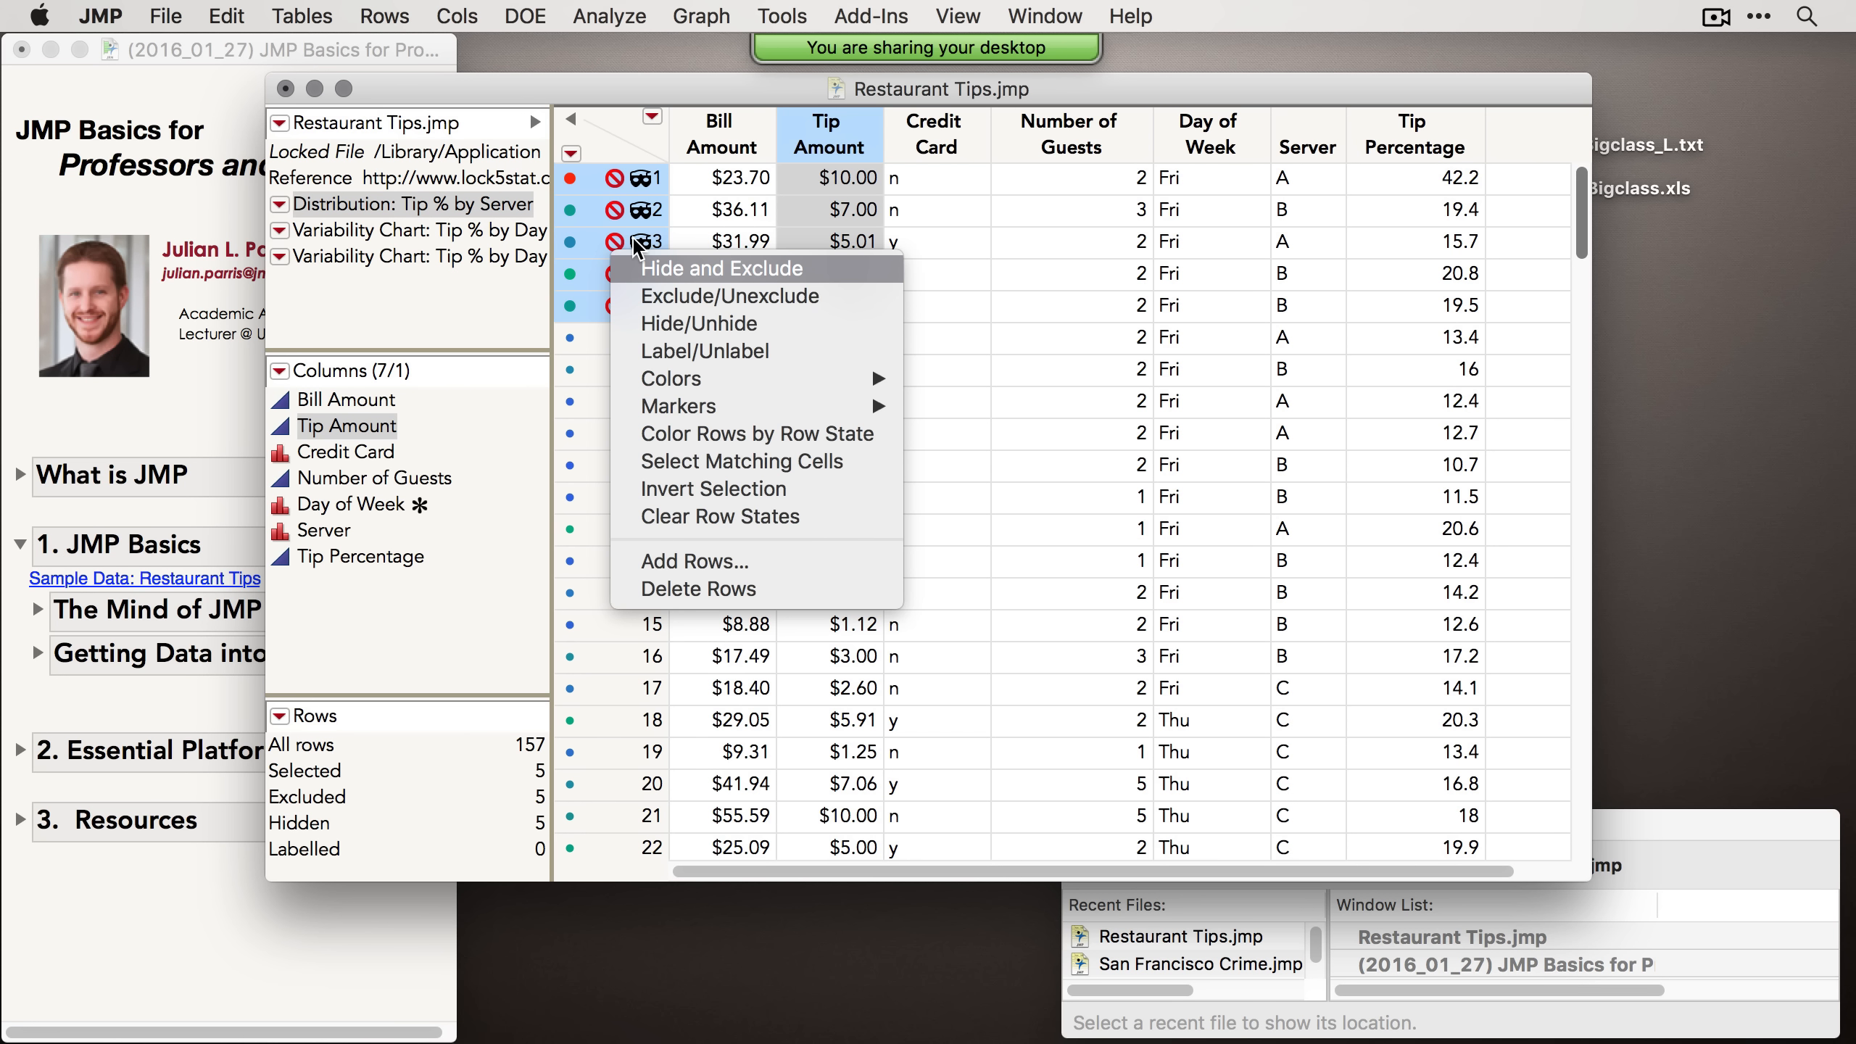
left_click(689, 269)
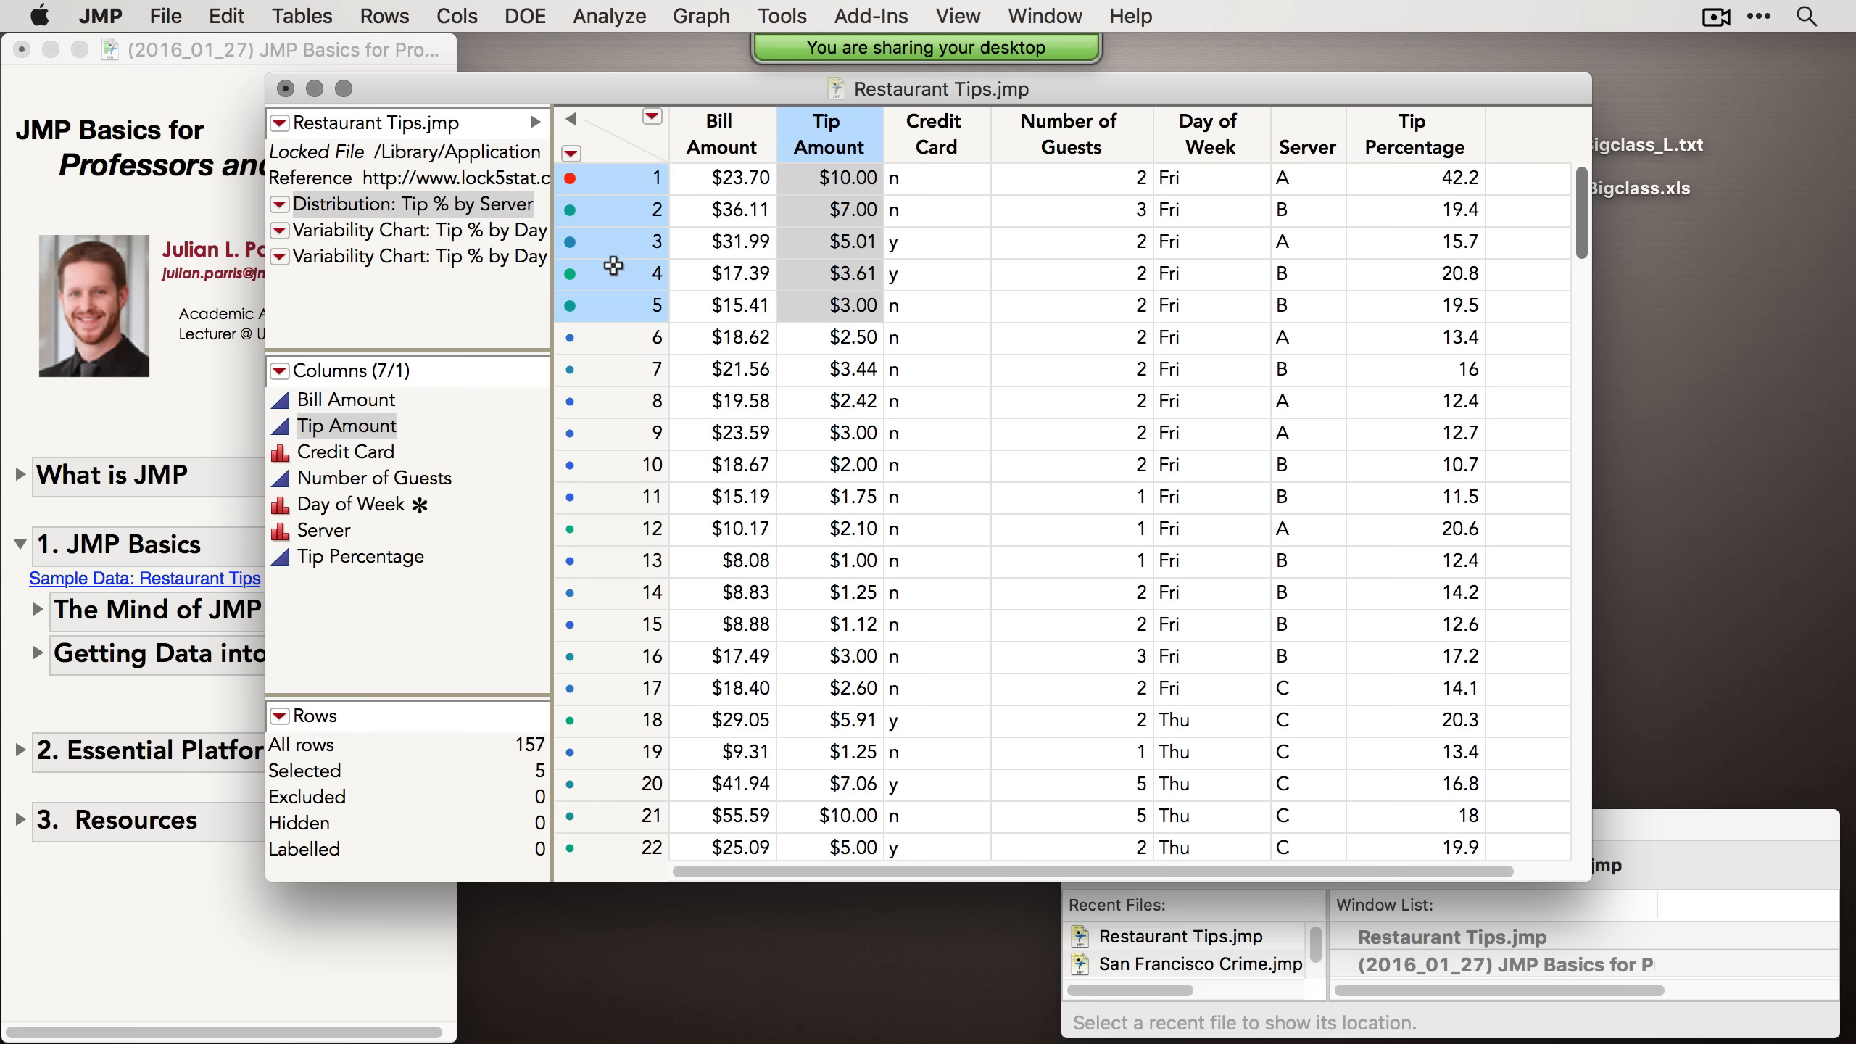
left_click(618, 155)
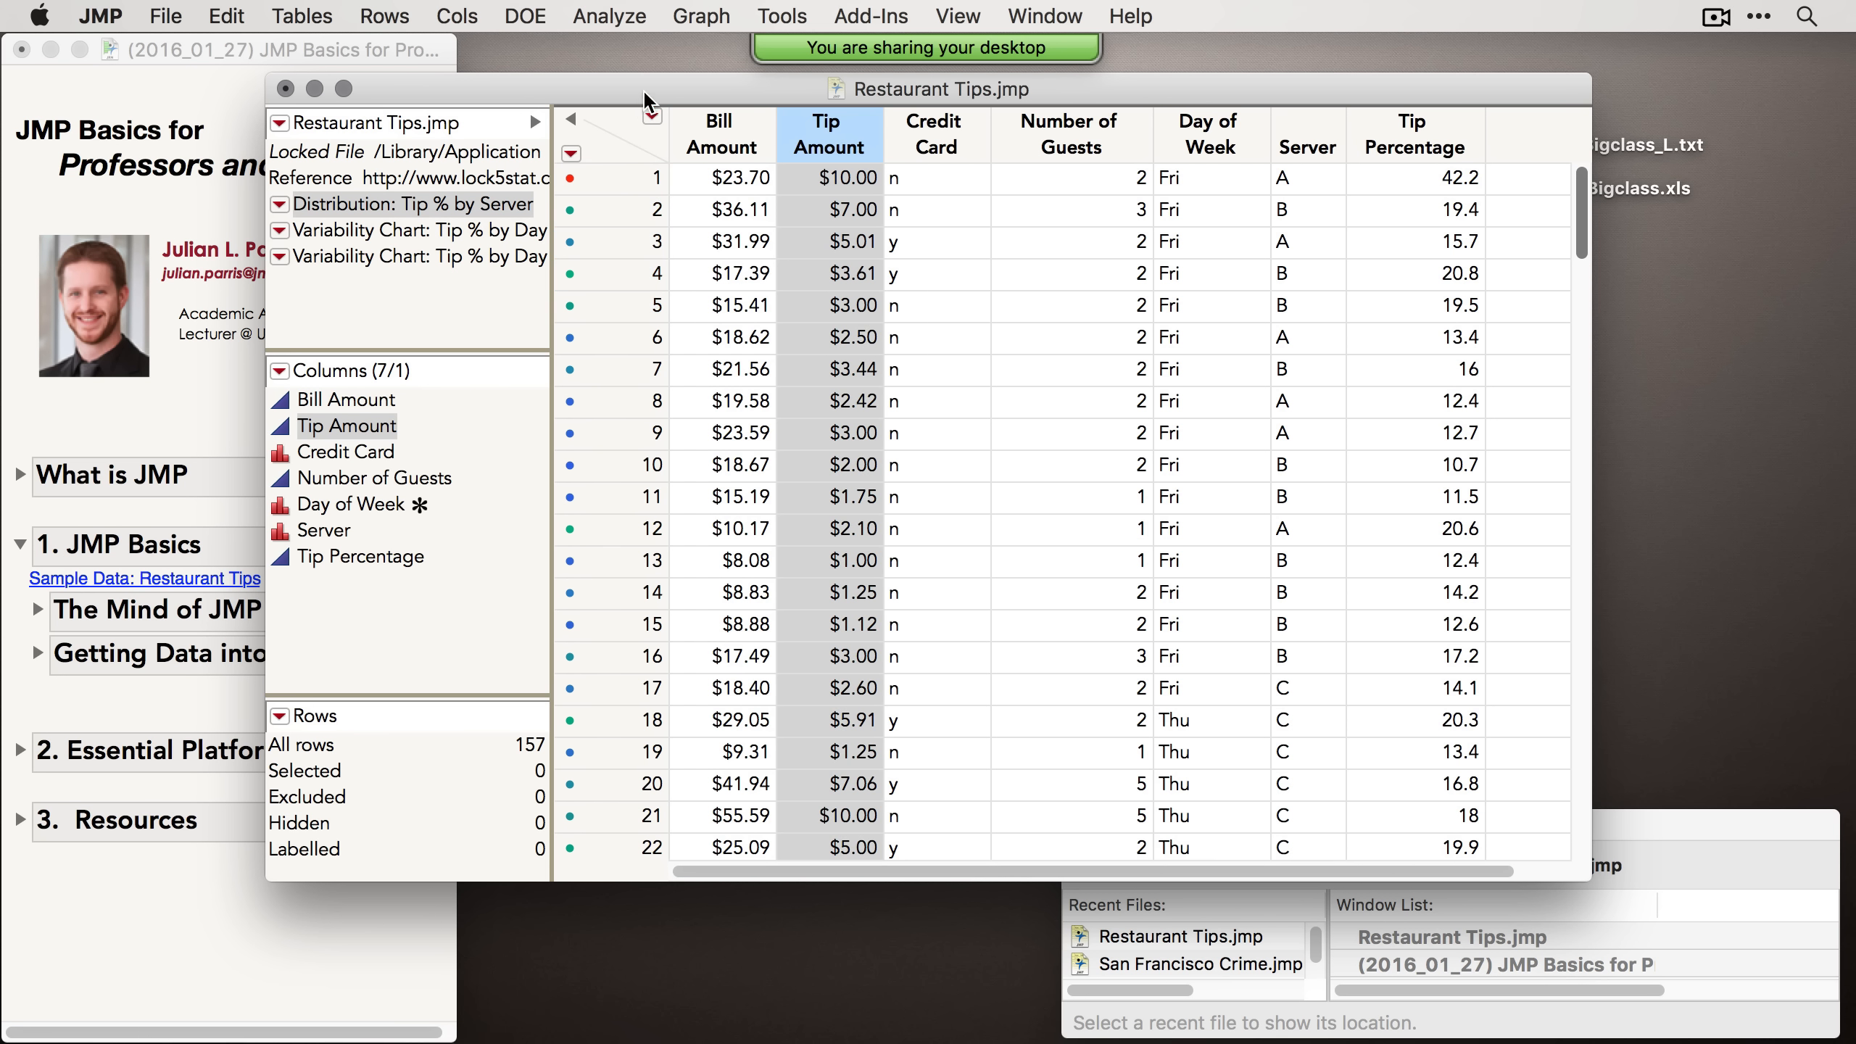
Step: Move the data table window and browse the Analyze, Tables, File and Rows menus
left_click_drag(642, 89, 643, 113)
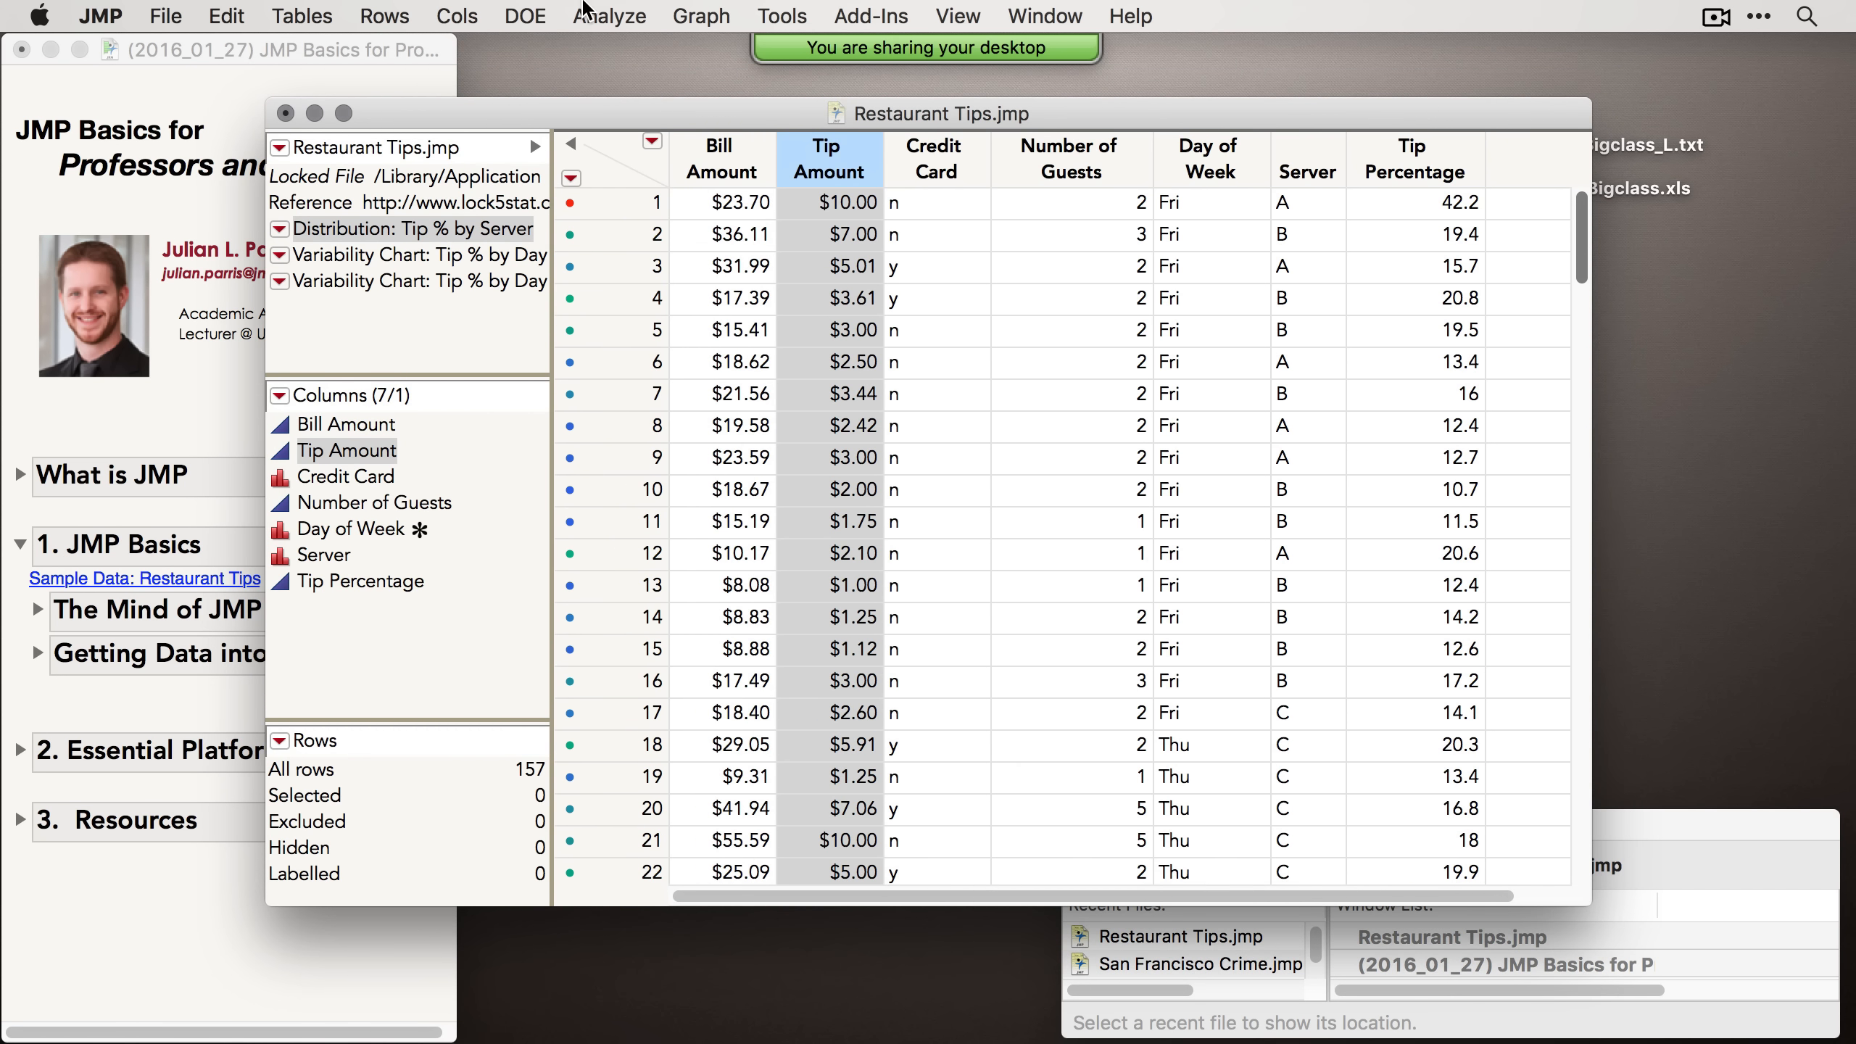
left_click(584, 13)
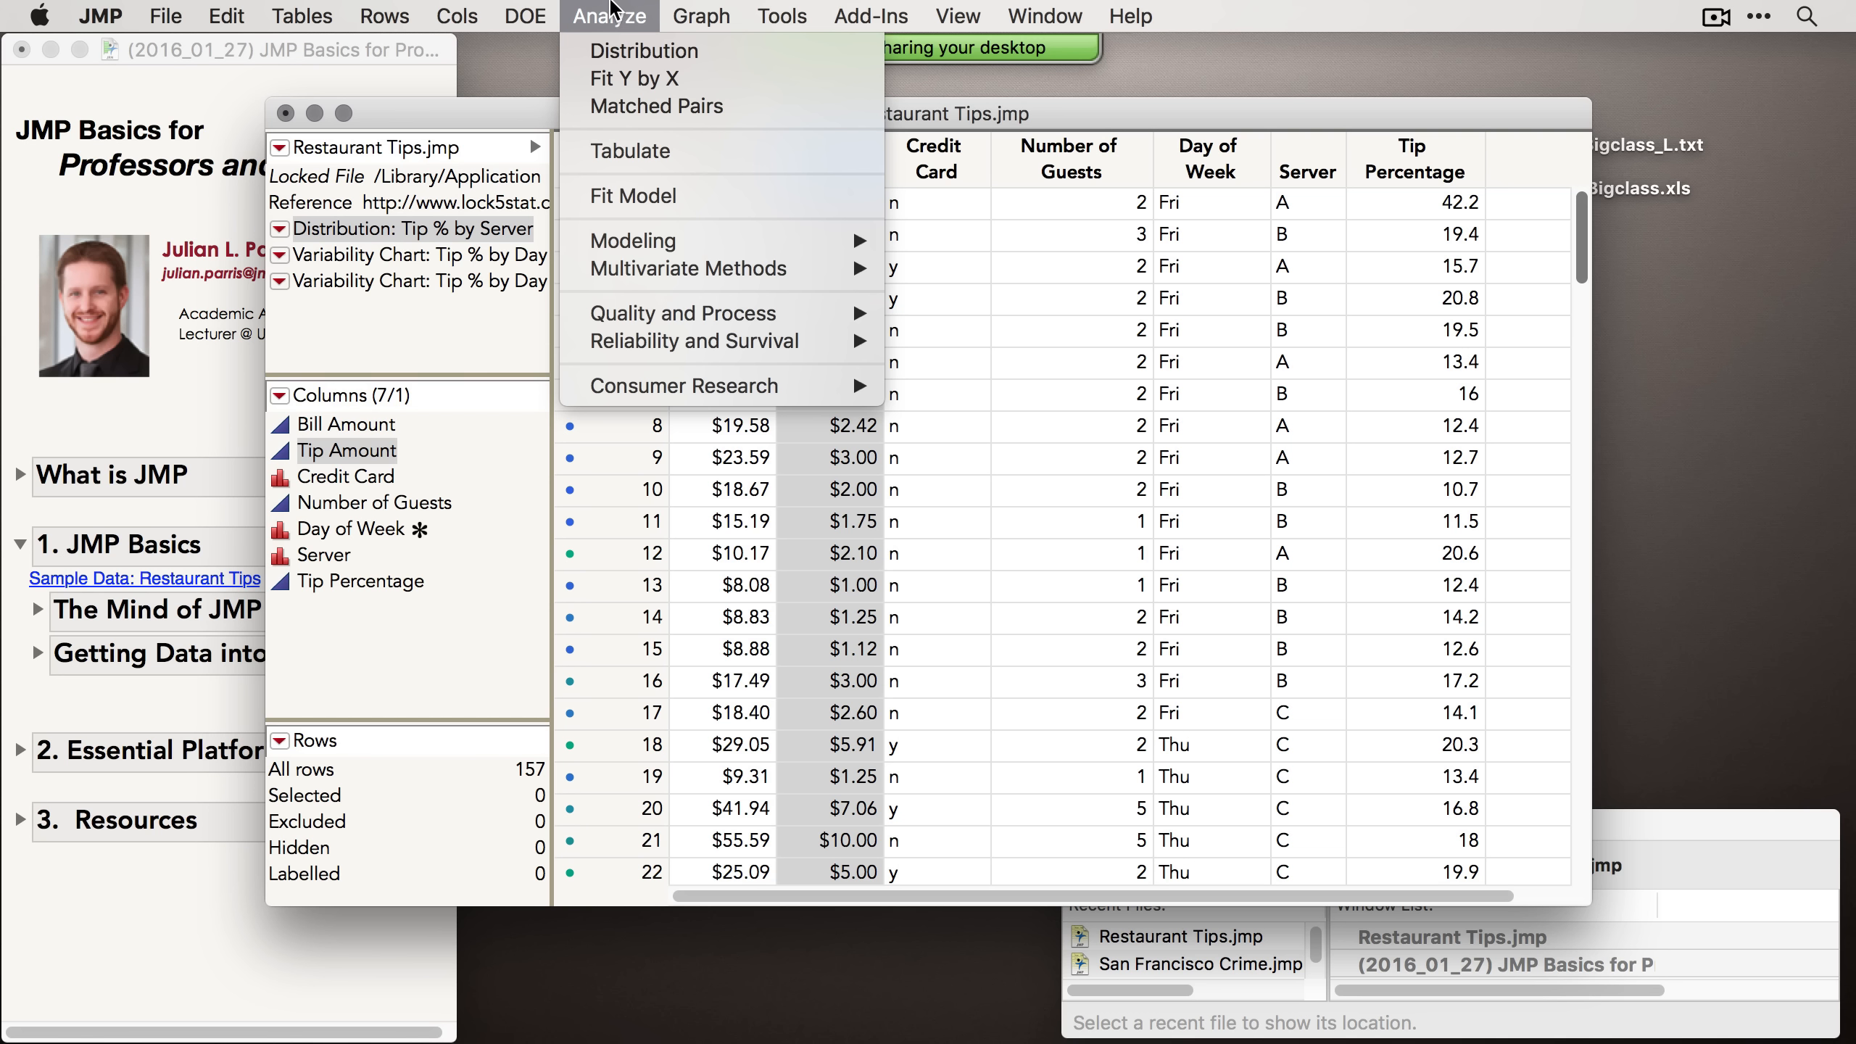
mouse_move(706, 10)
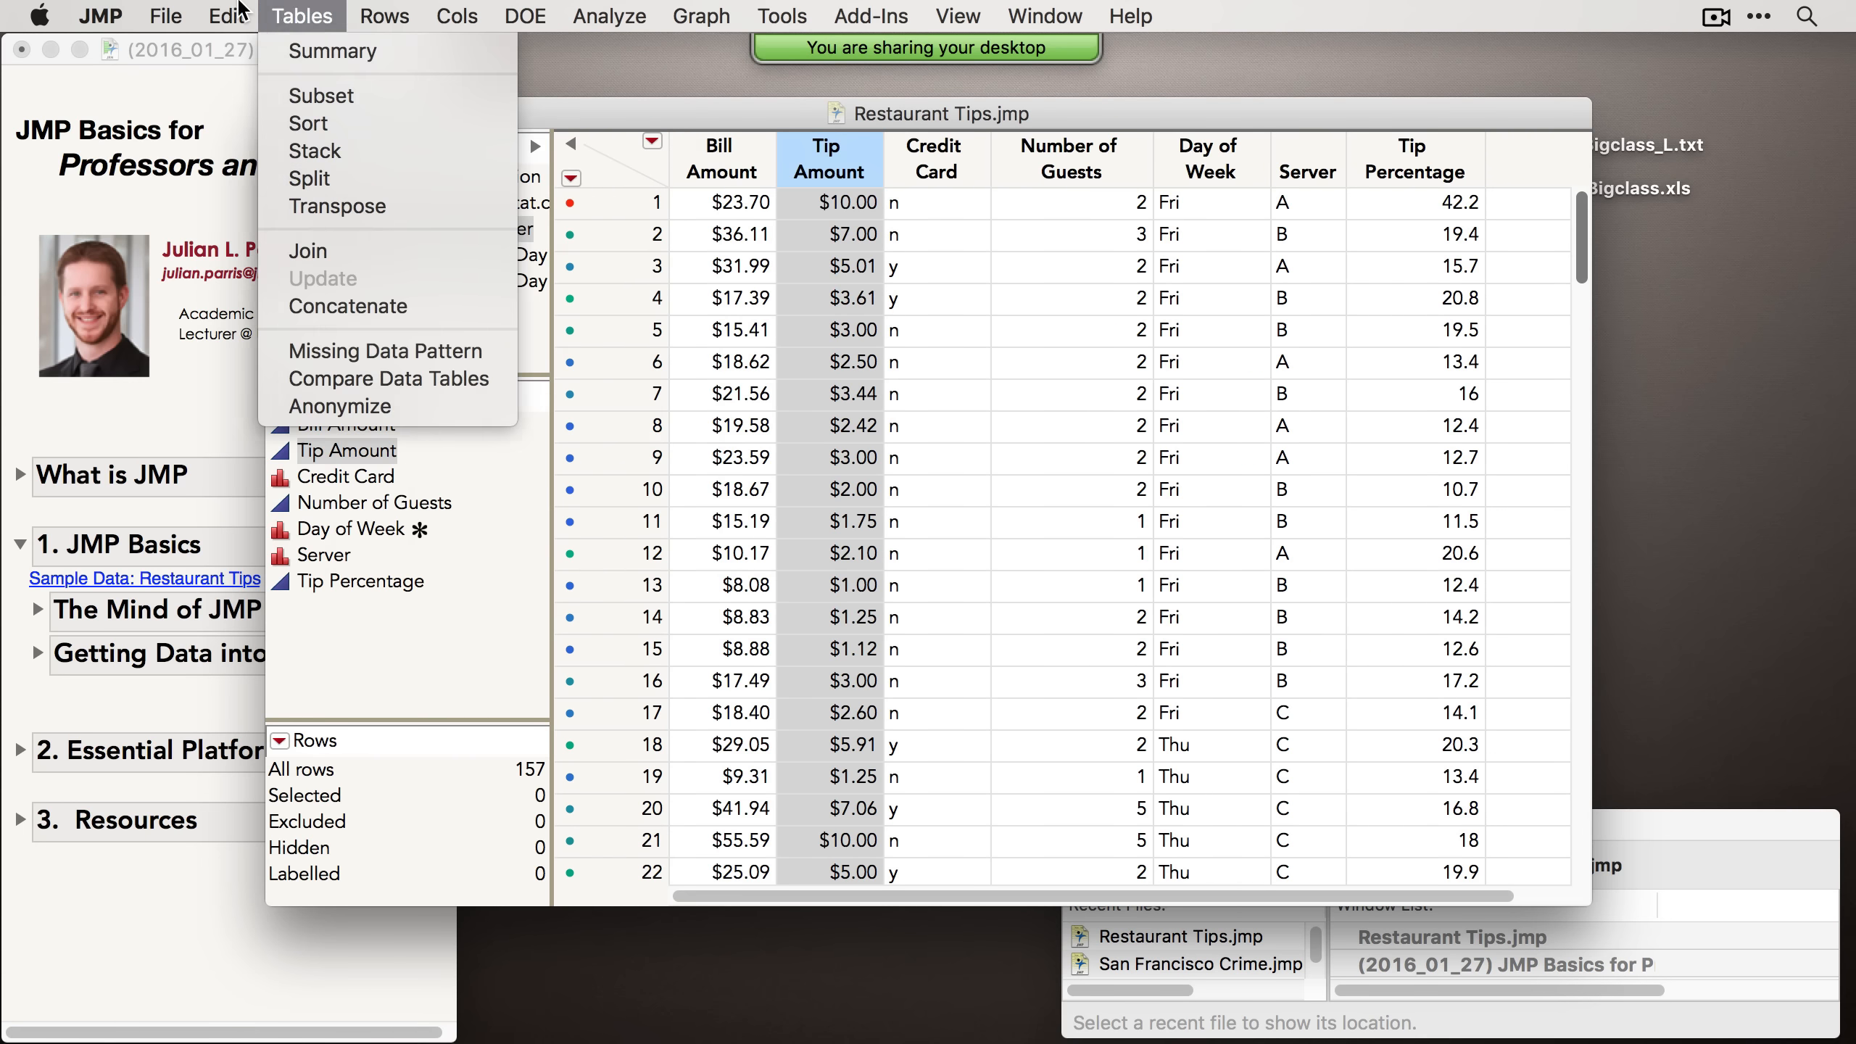
mouse_move(182, 11)
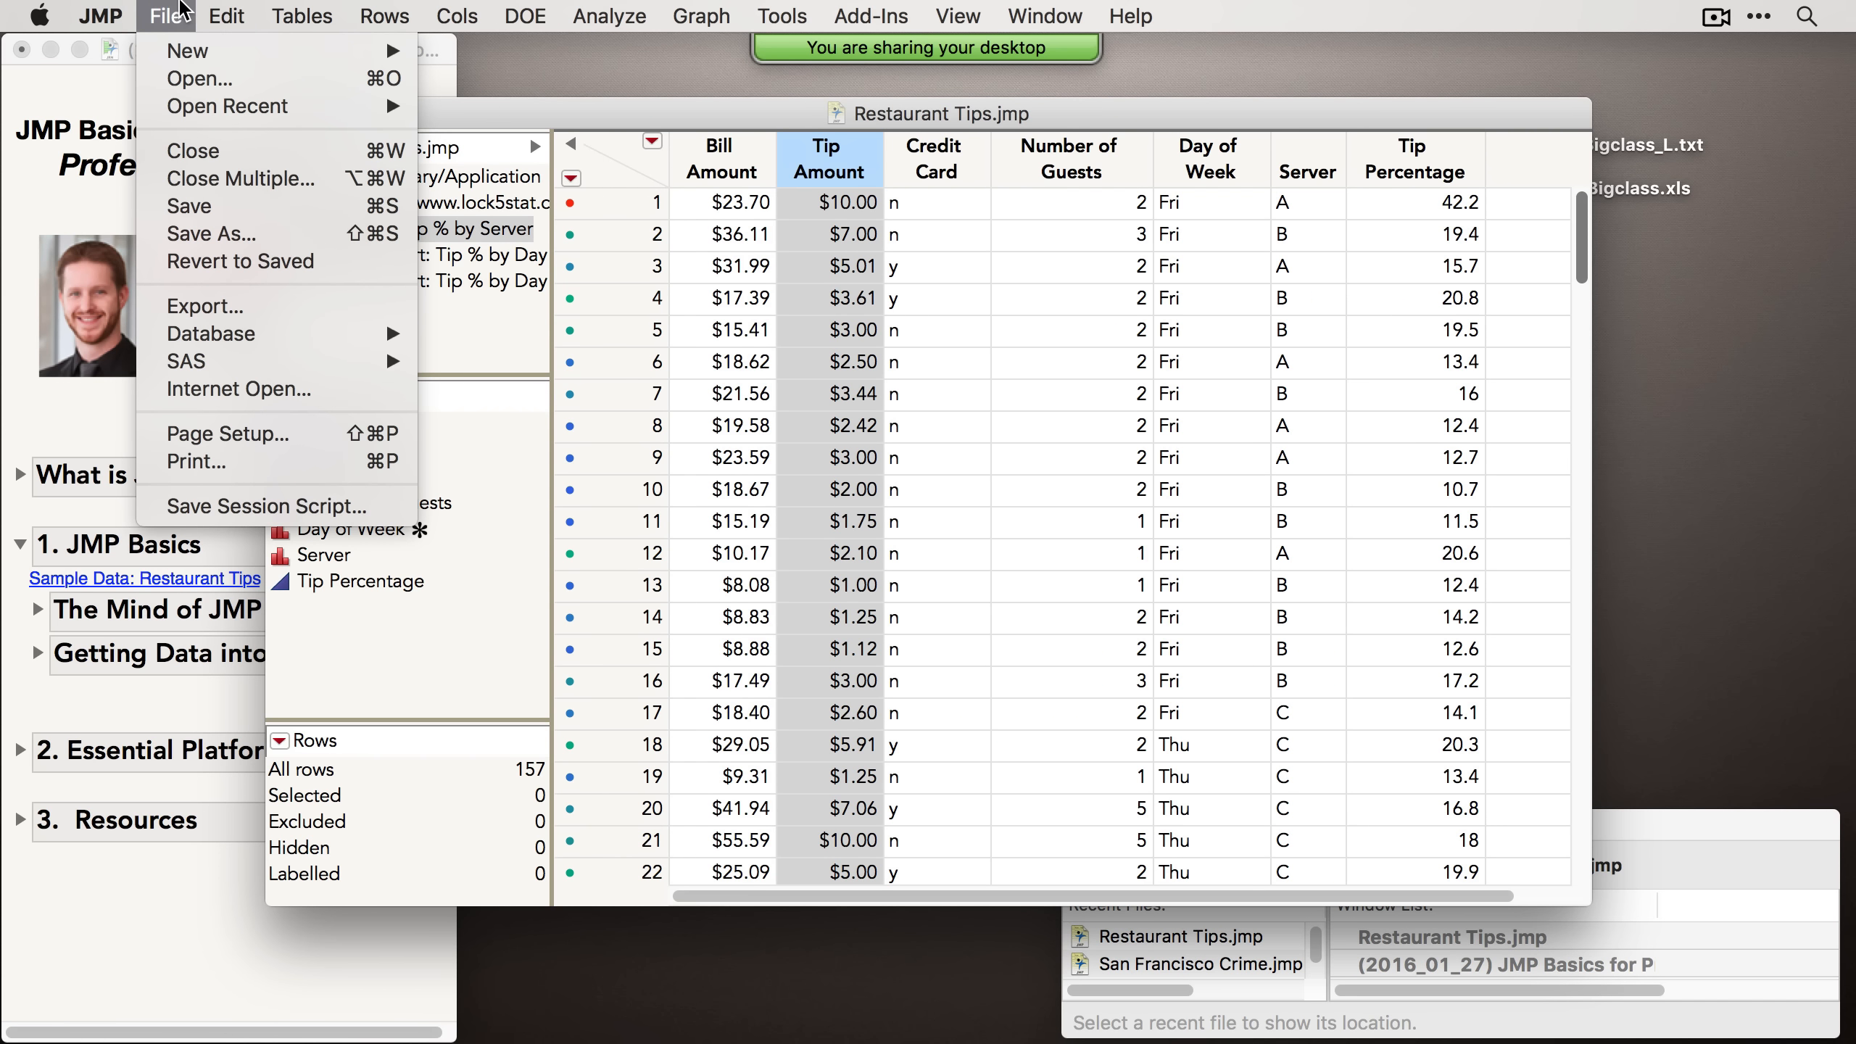
mouse_move(318, 10)
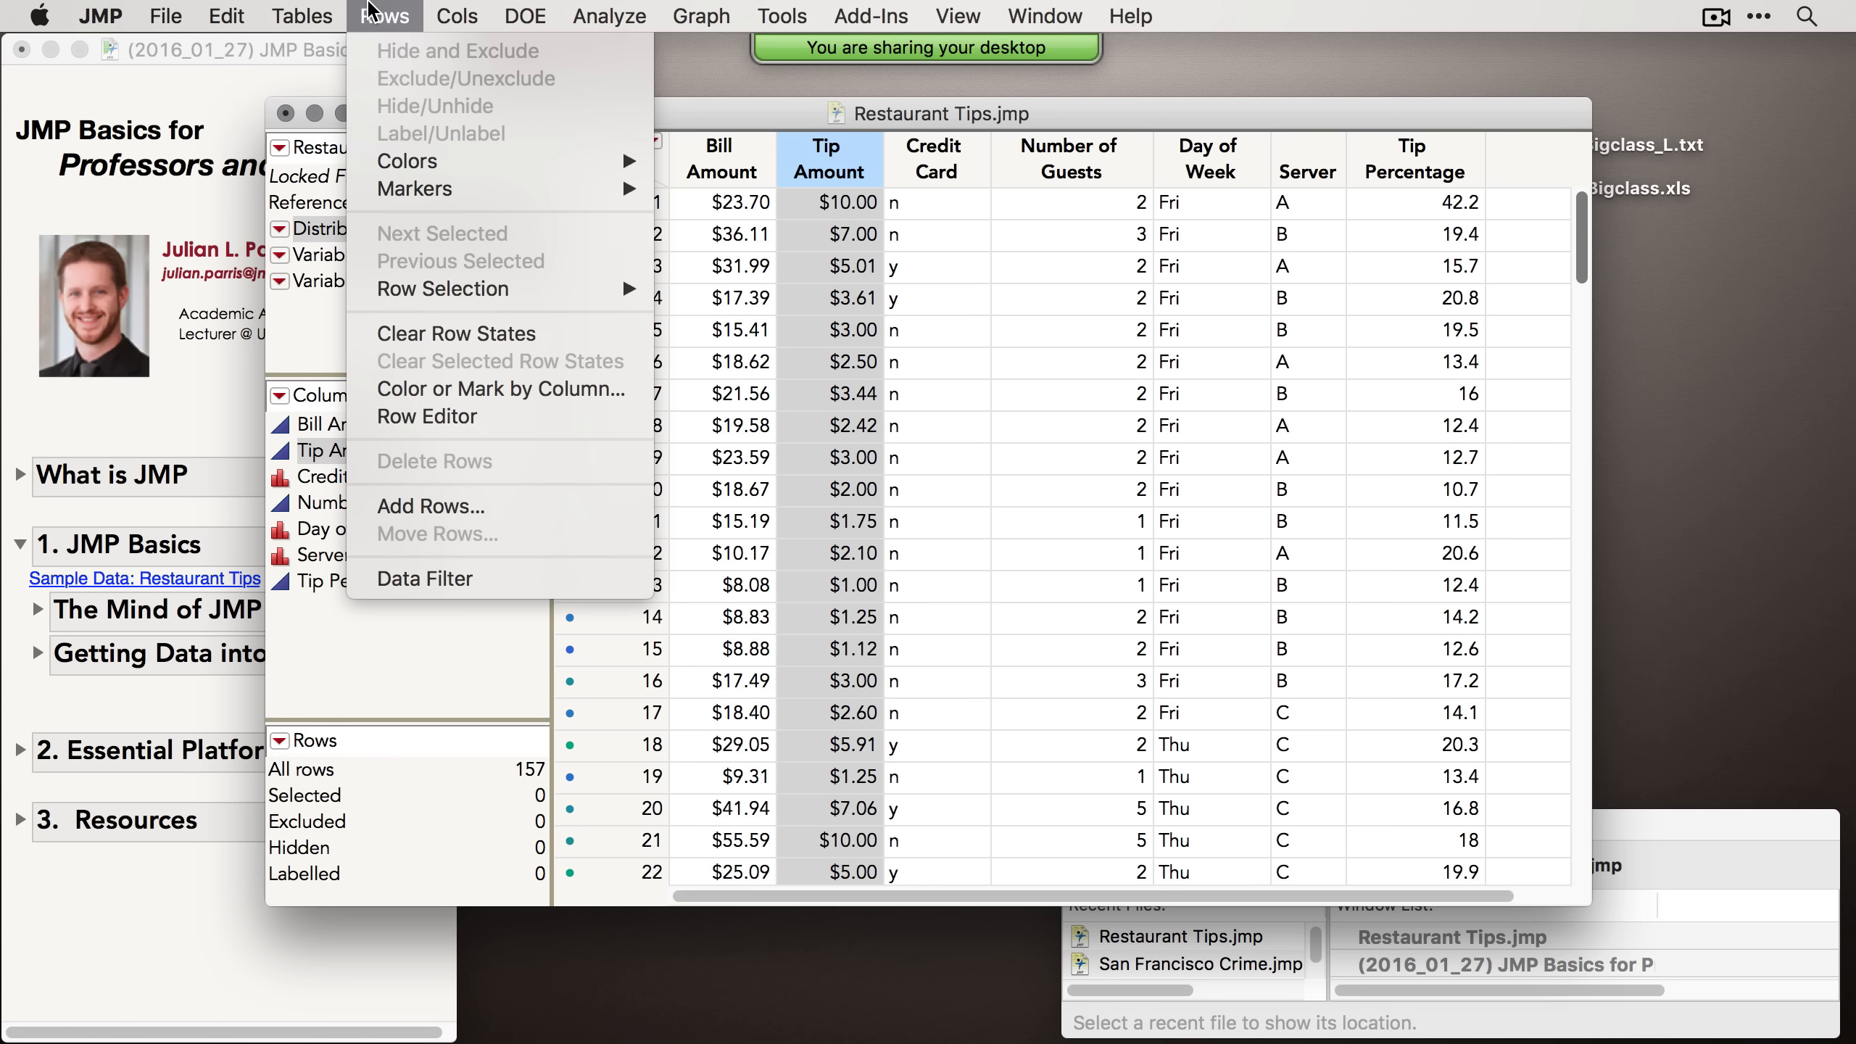
mouse_move(462, 13)
left_click(394, 11)
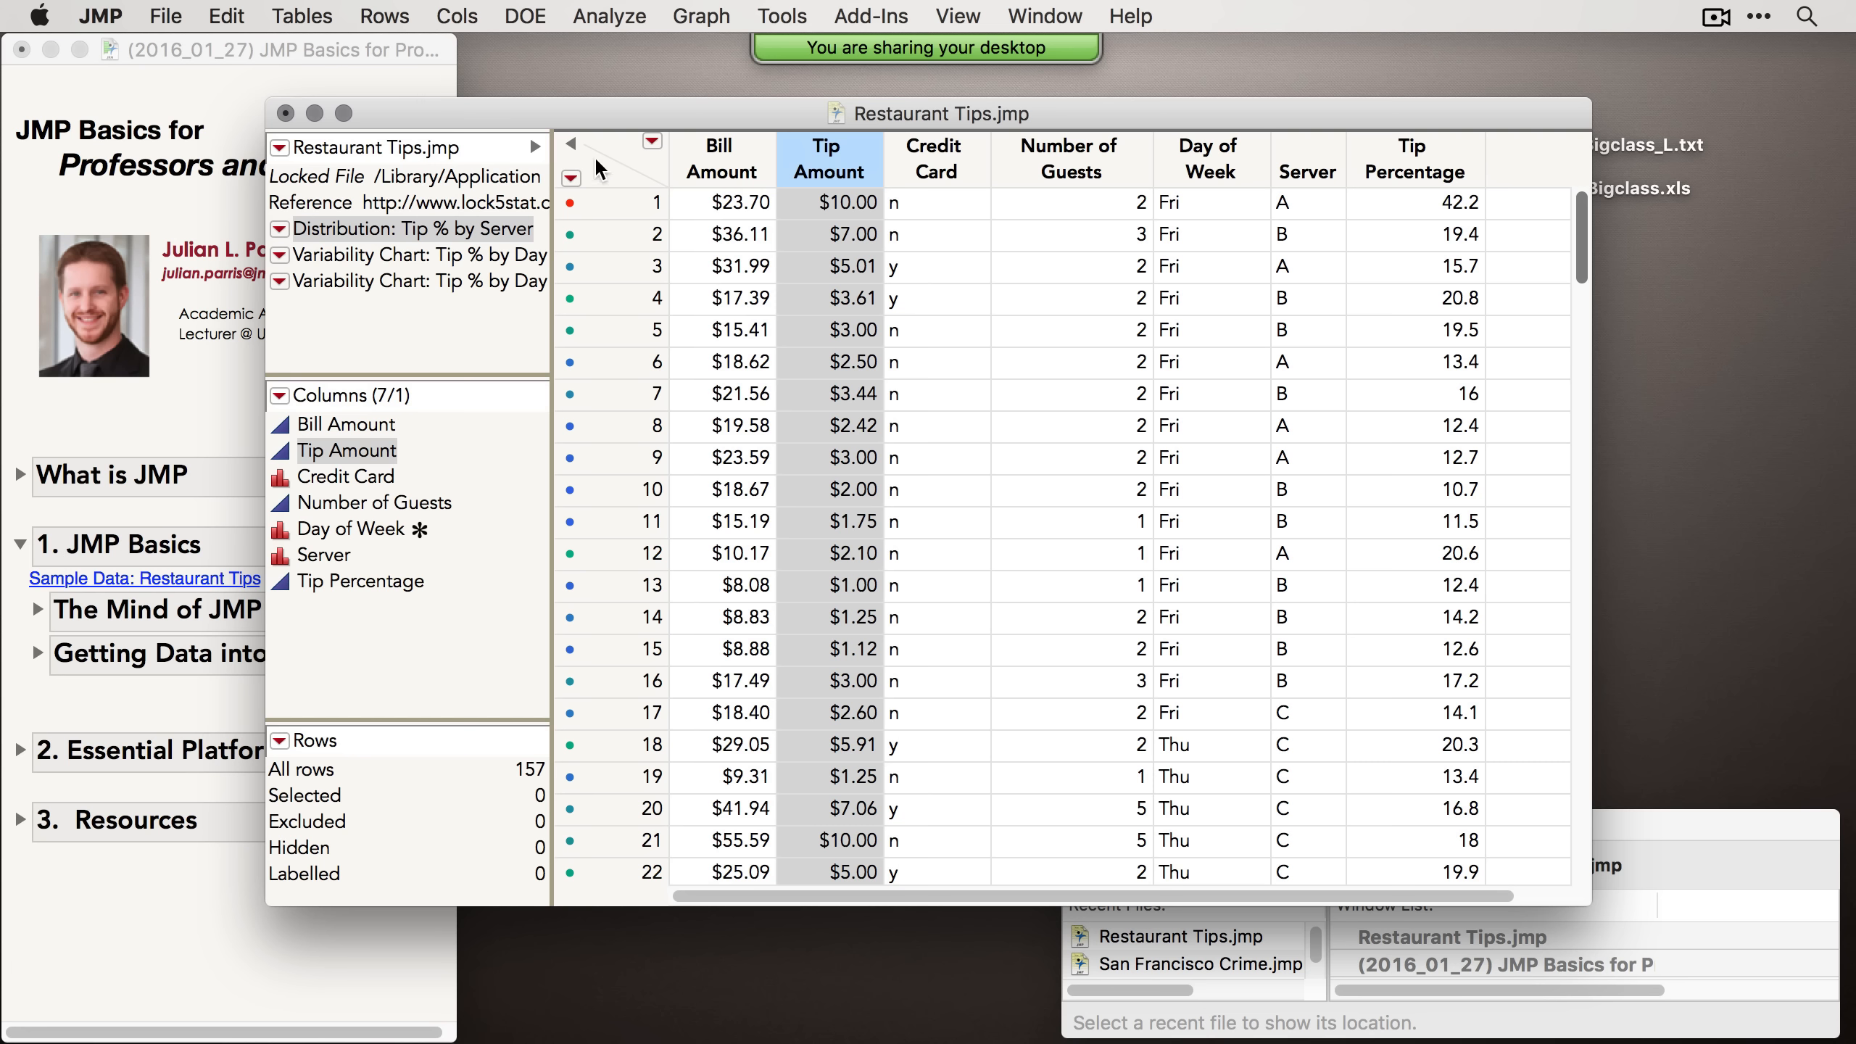
Step: Clear the column selection, shift the table window aside, and expand The Mind of JMP topic in the journal
left_click(621, 147)
left_click_drag(632, 113, 695, 94)
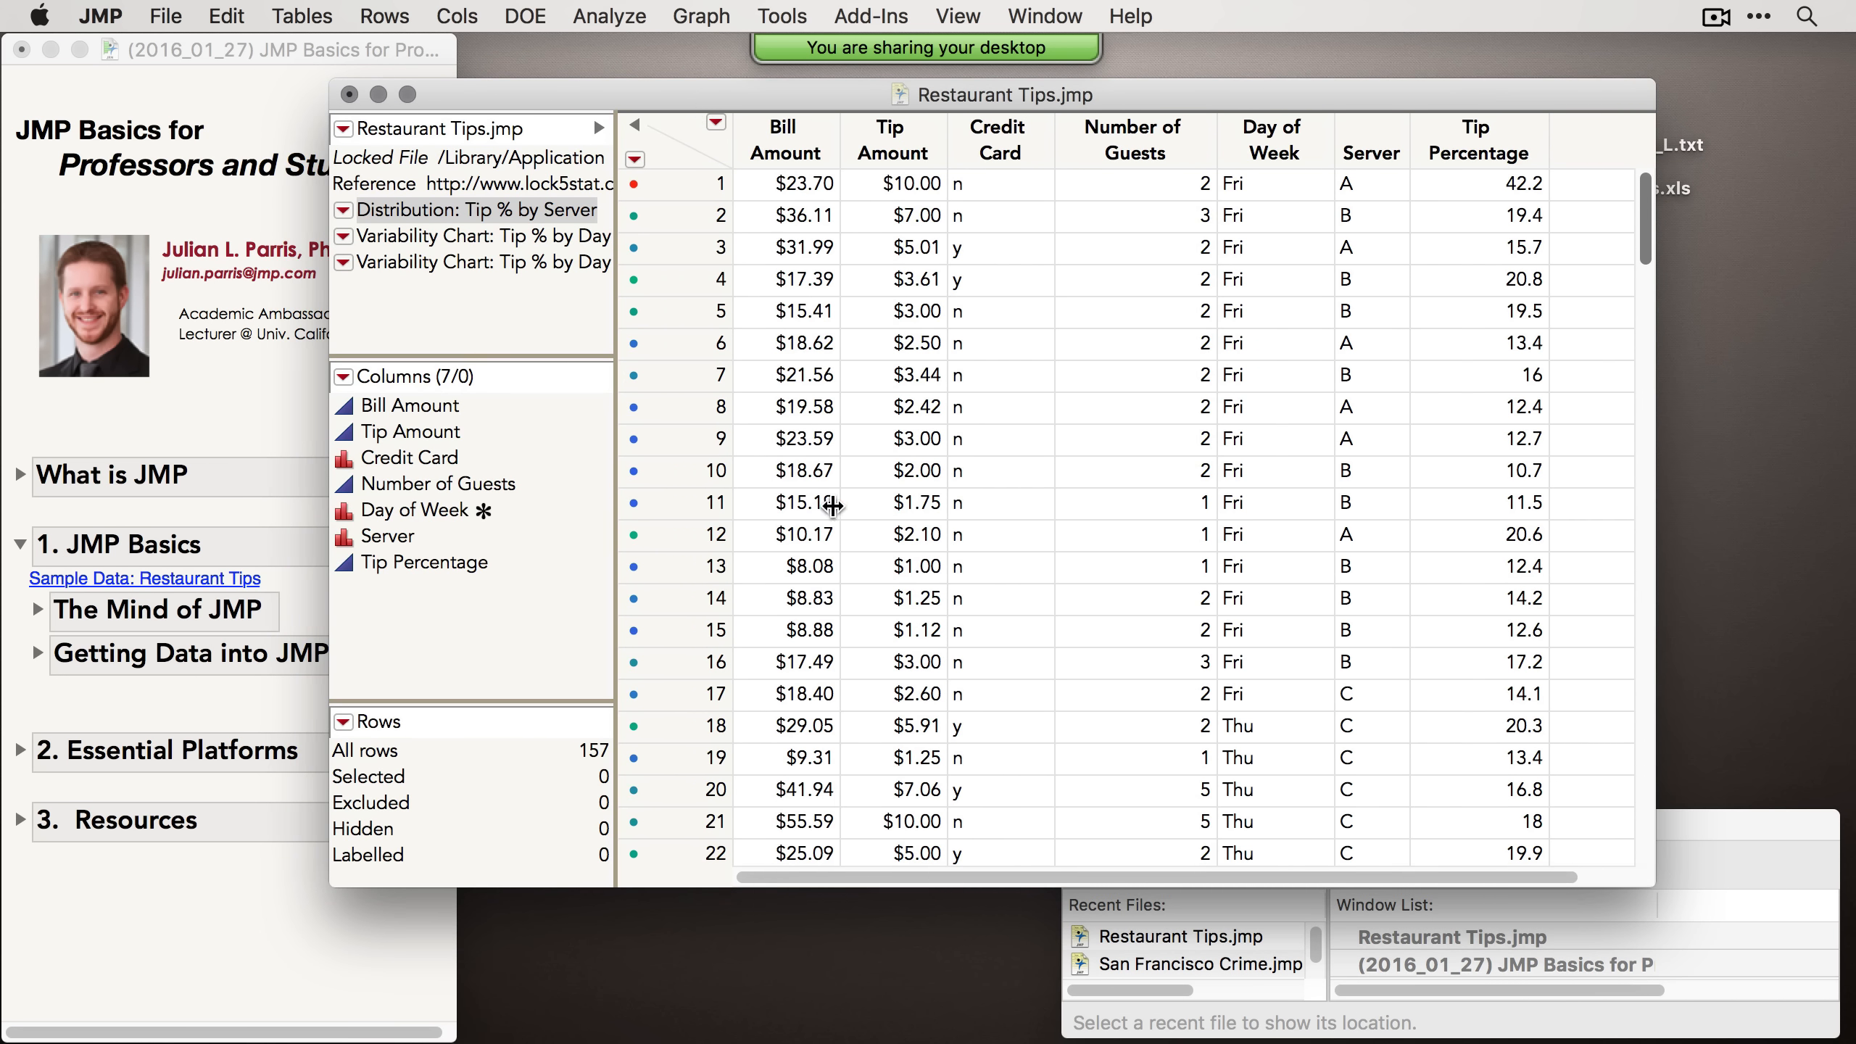
left_click(306, 614)
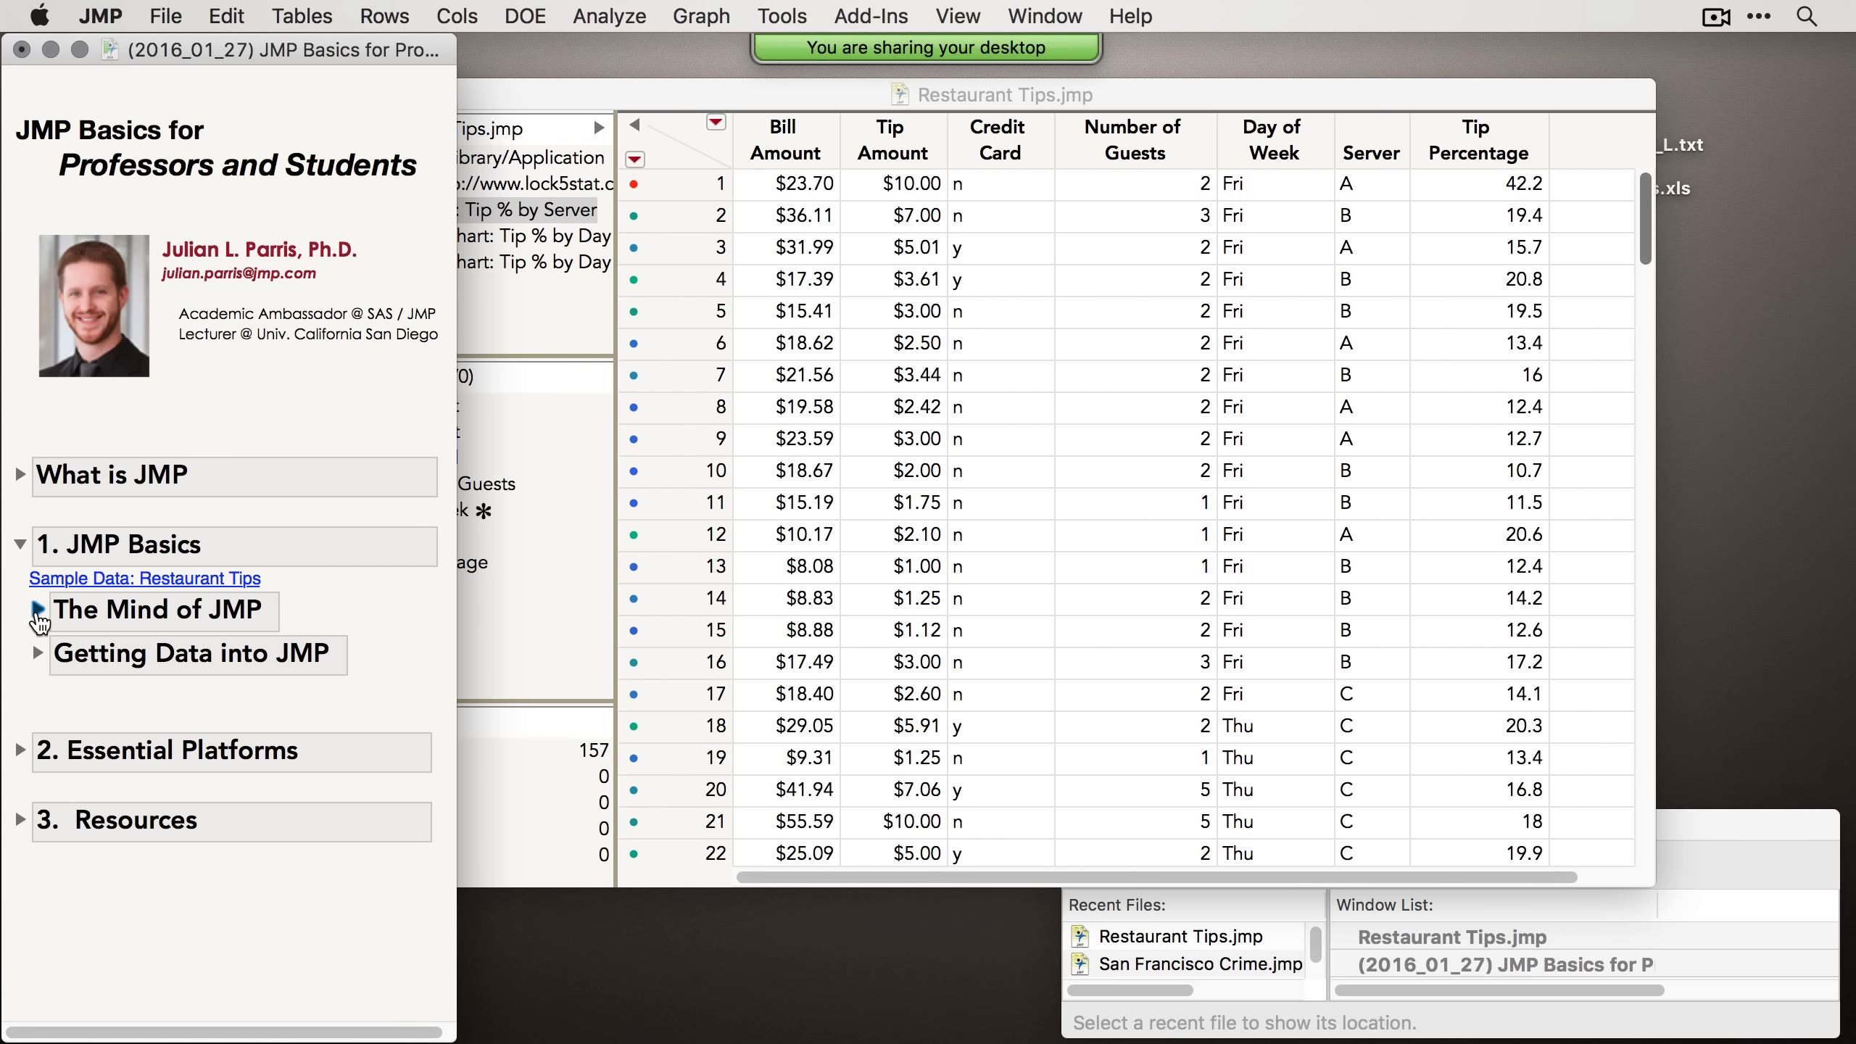
left_click(37, 609)
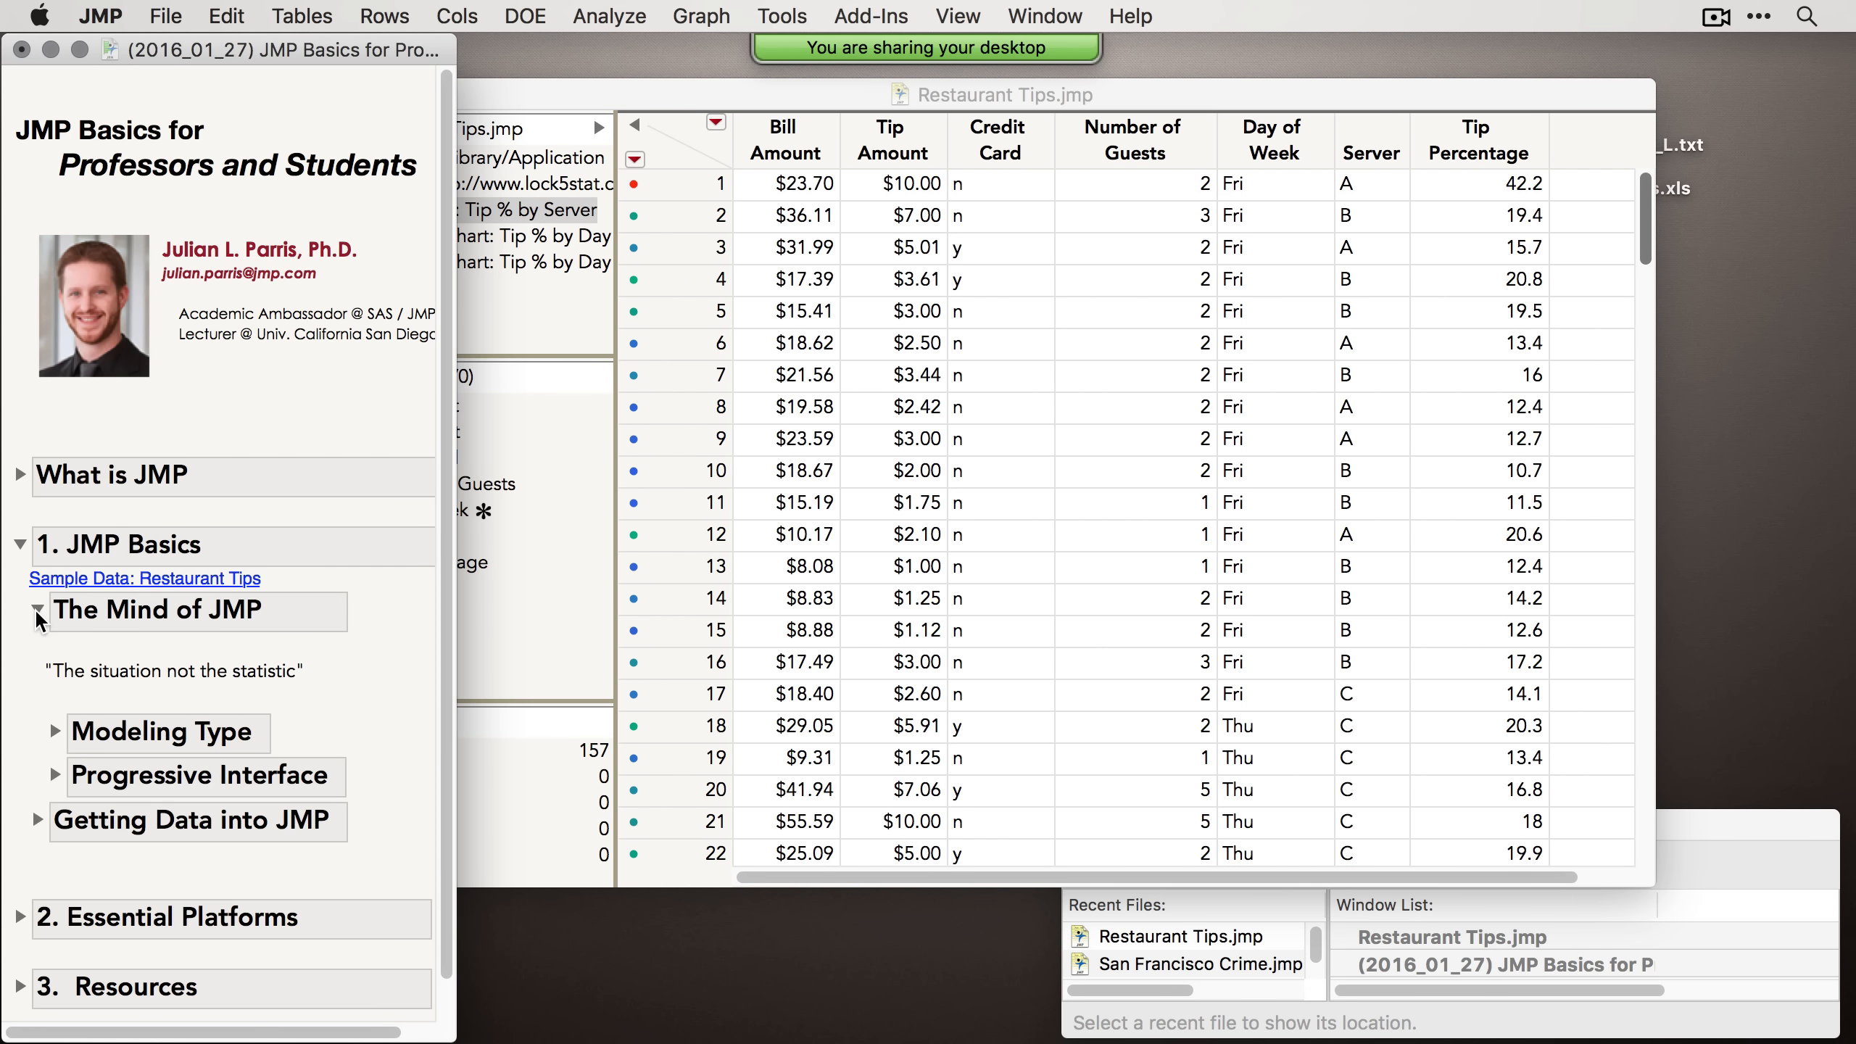
scroll(42, 667, "down", 1)
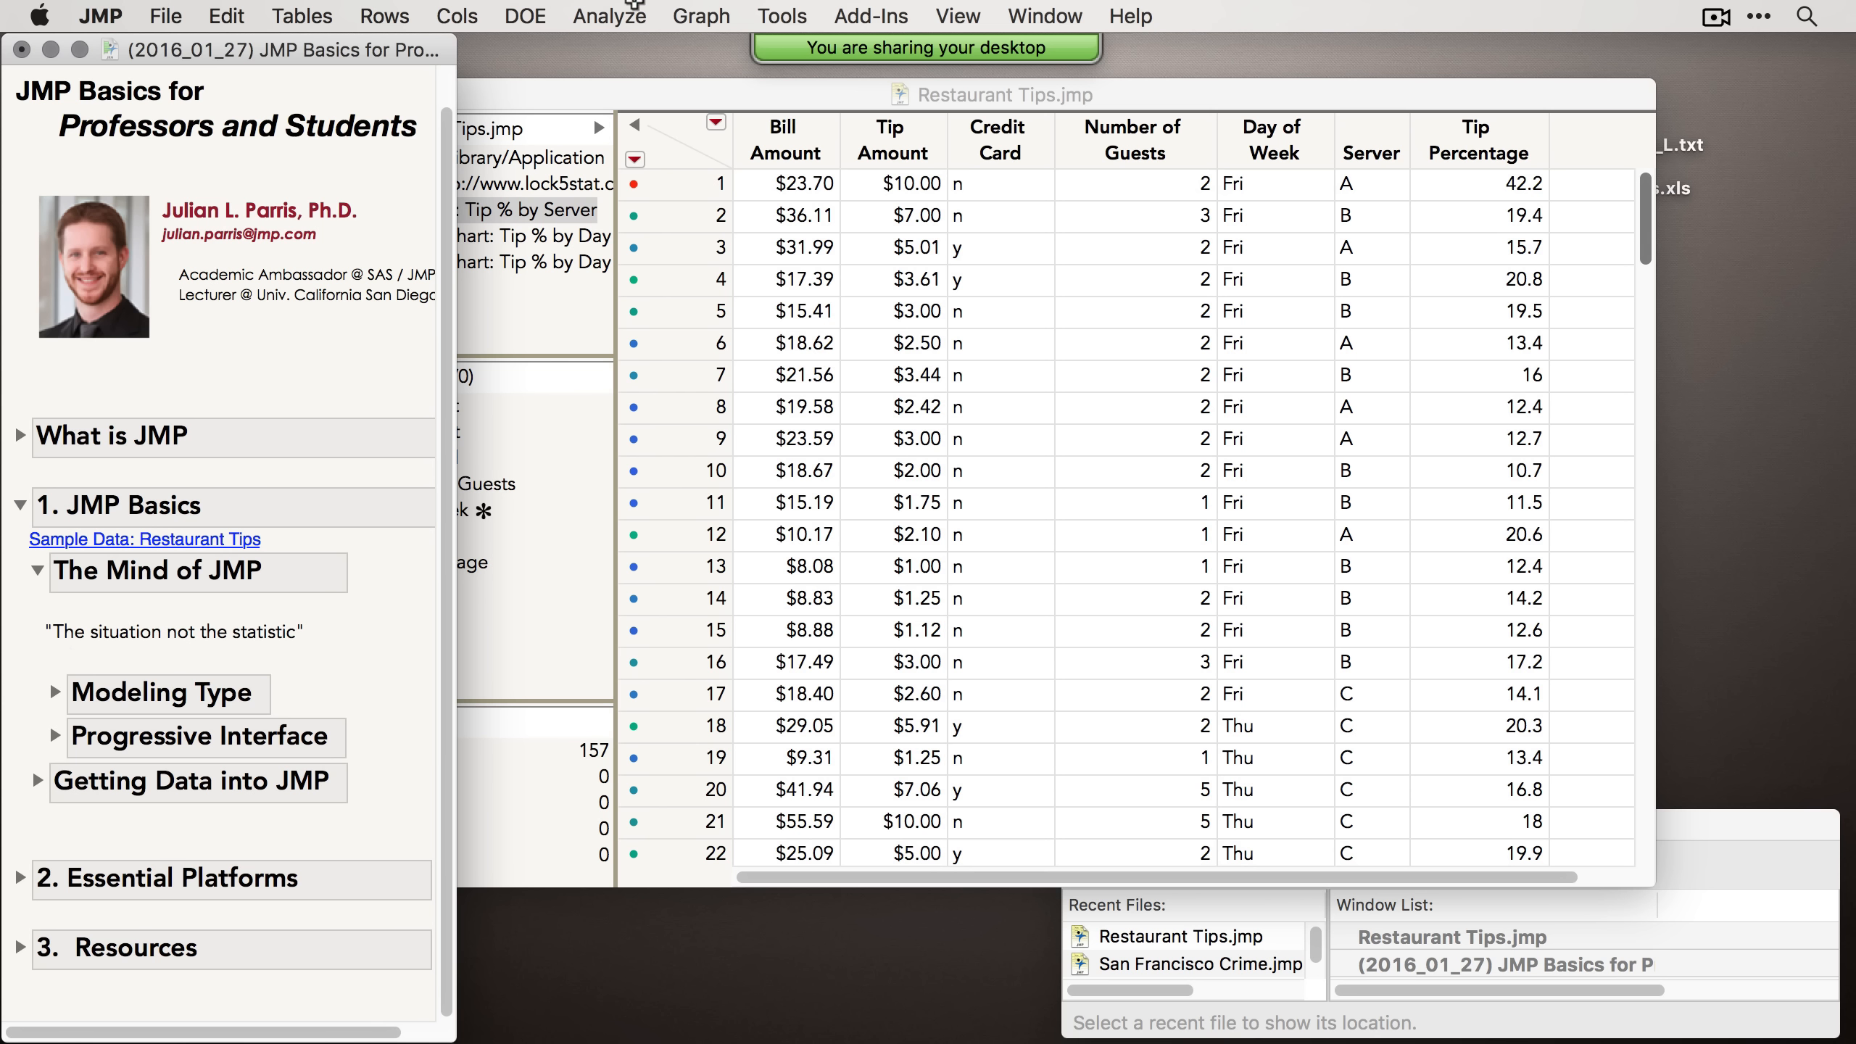
left_click(590, 17)
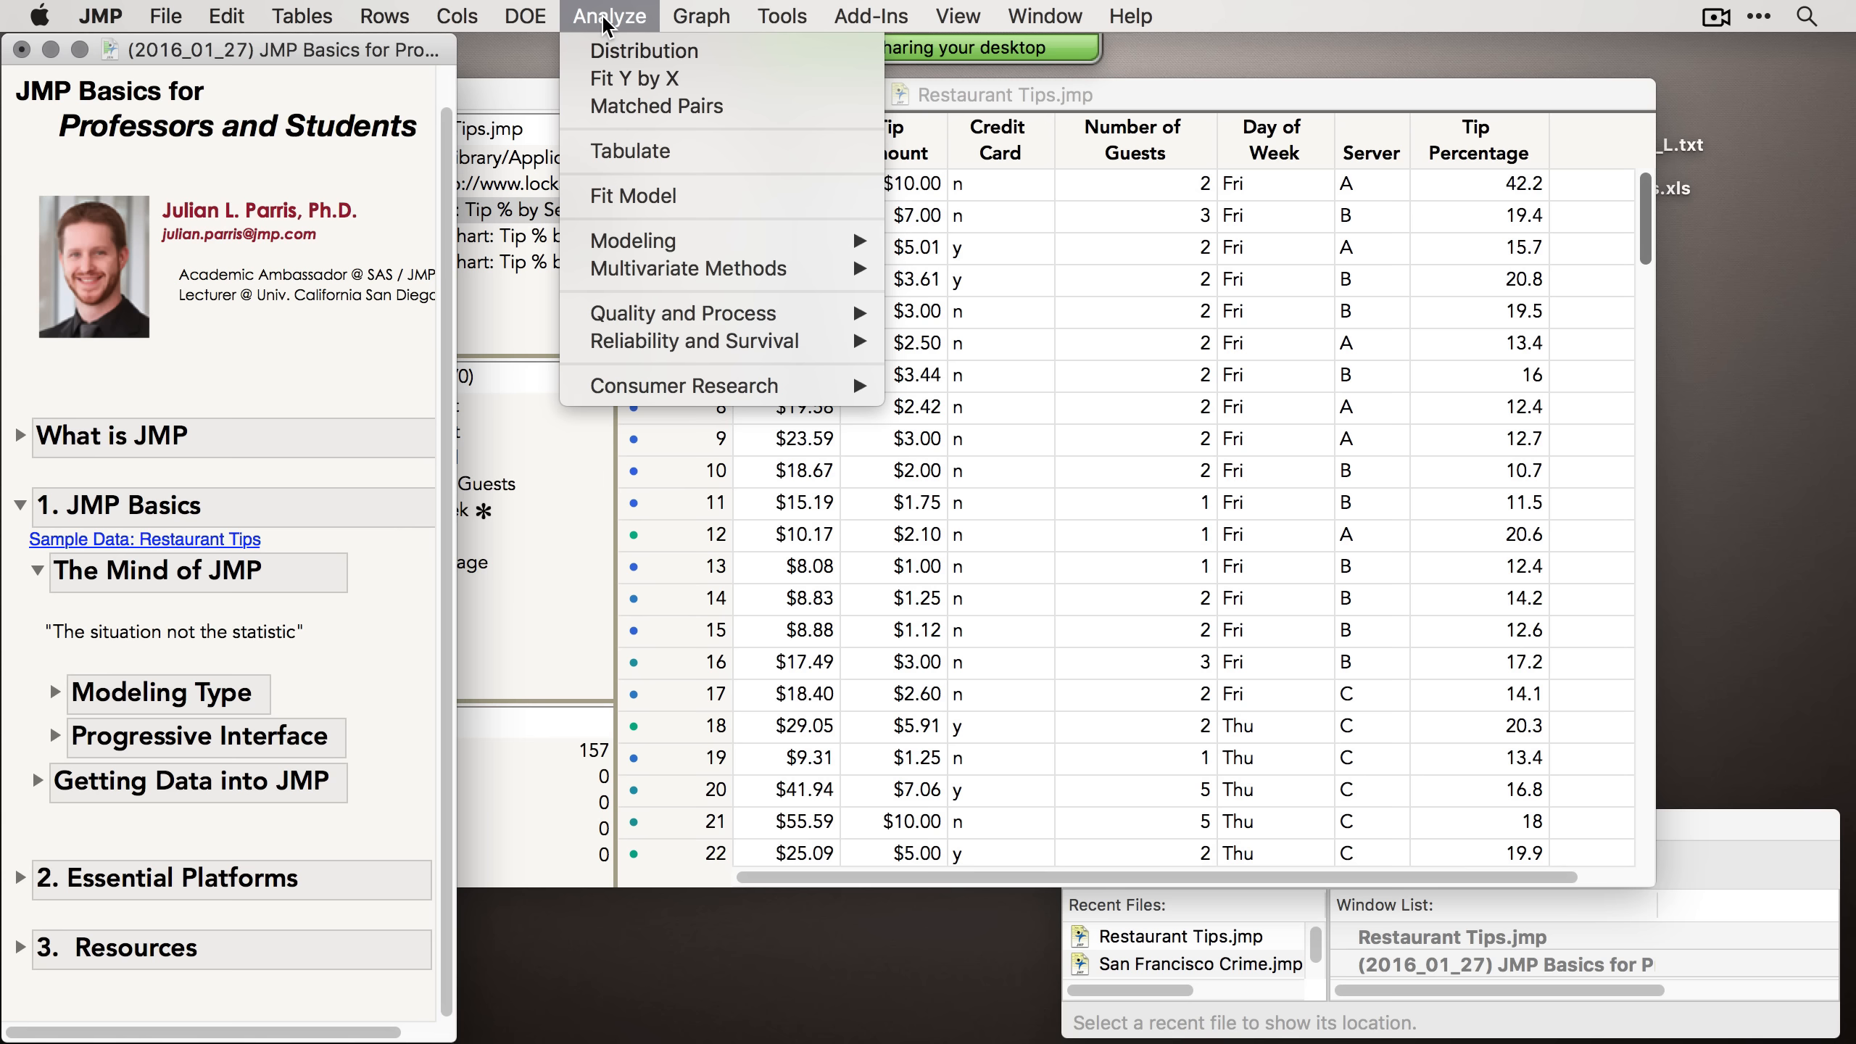
mouse_move(689, 263)
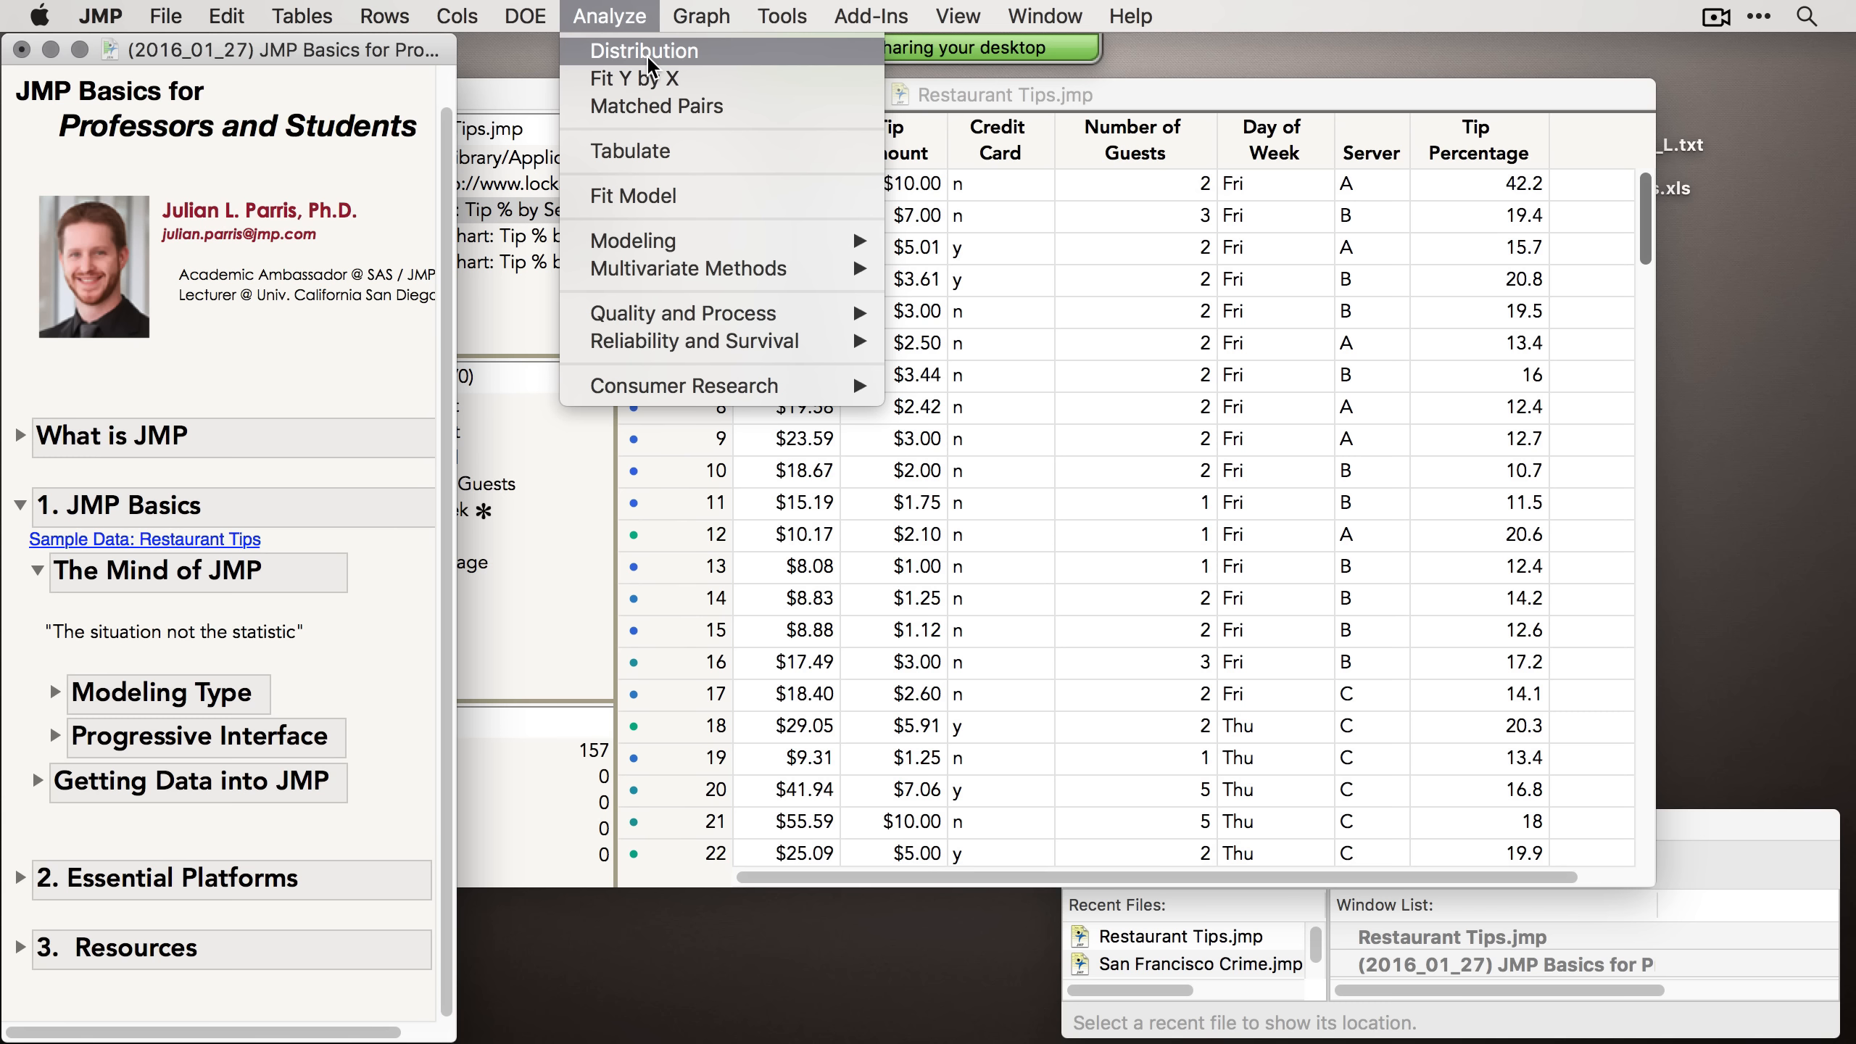
left_click(612, 12)
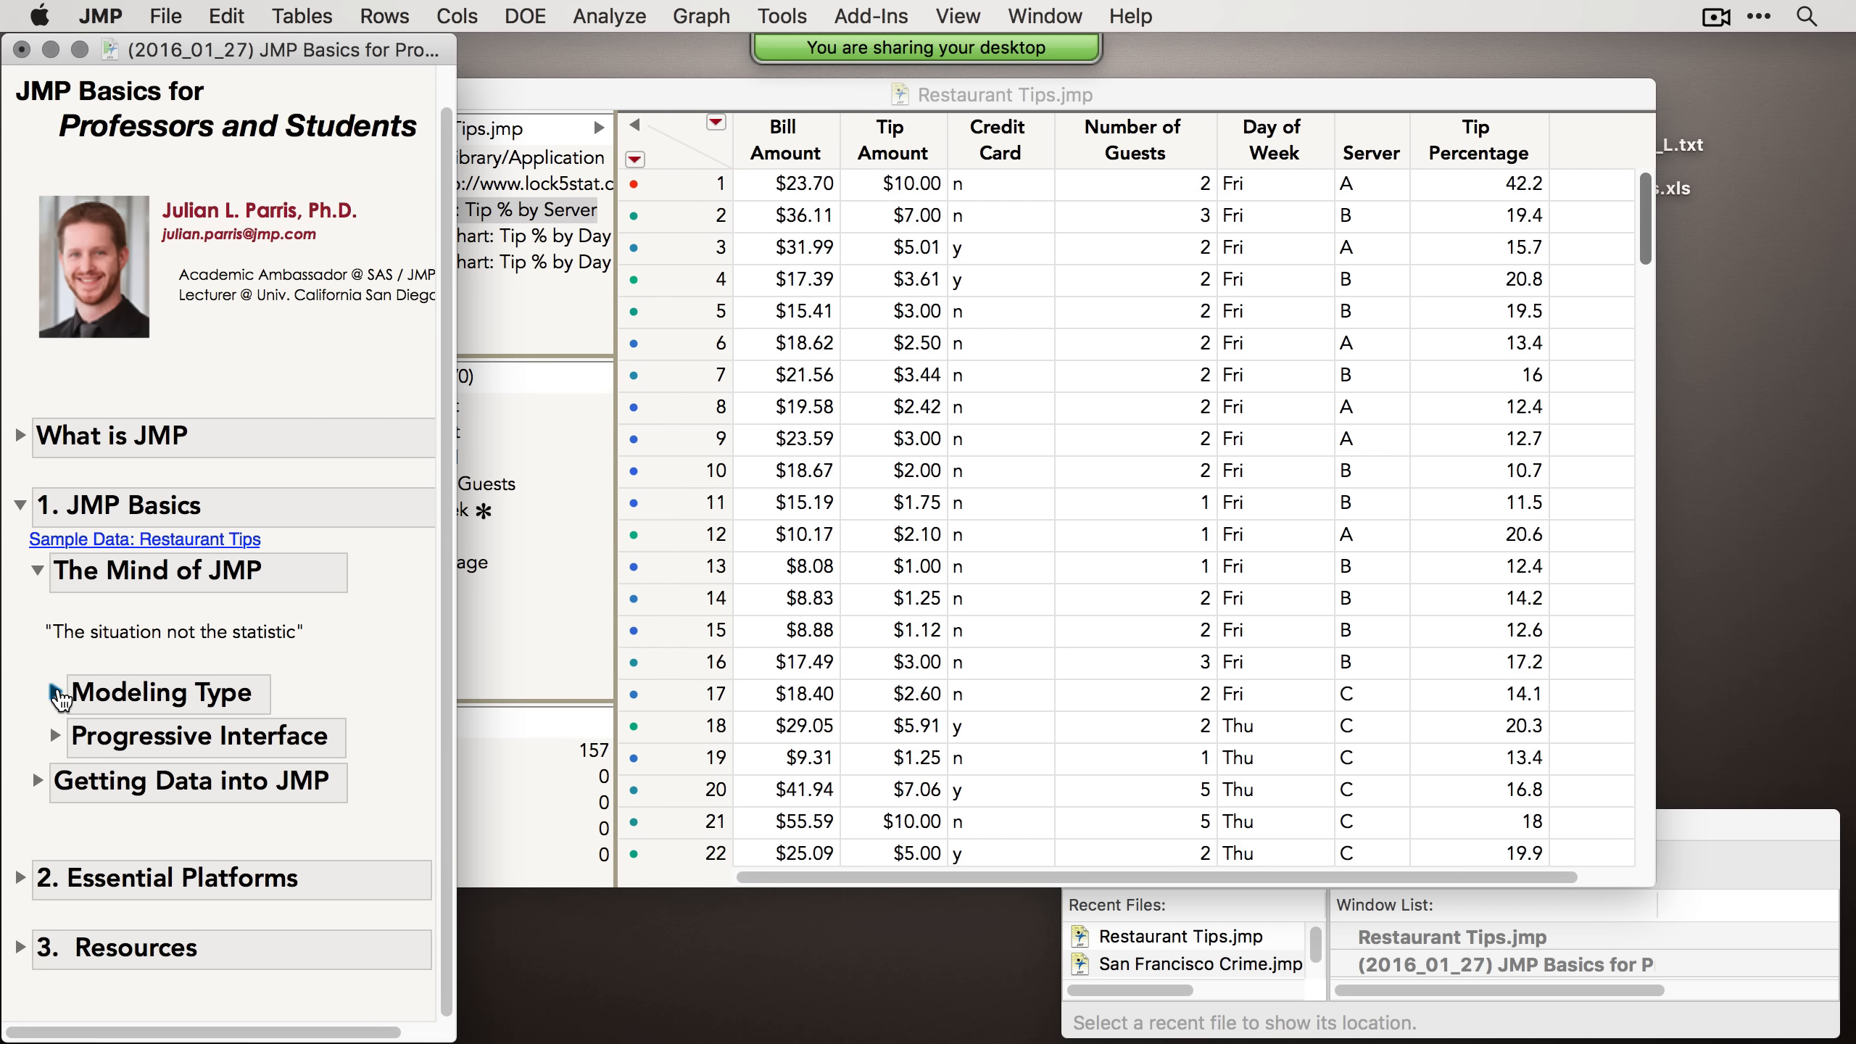
Step: Expand the Modeling Type topic under The Mind of JMP in the journal
left_click(58, 693)
scroll(60, 698, "down", 2)
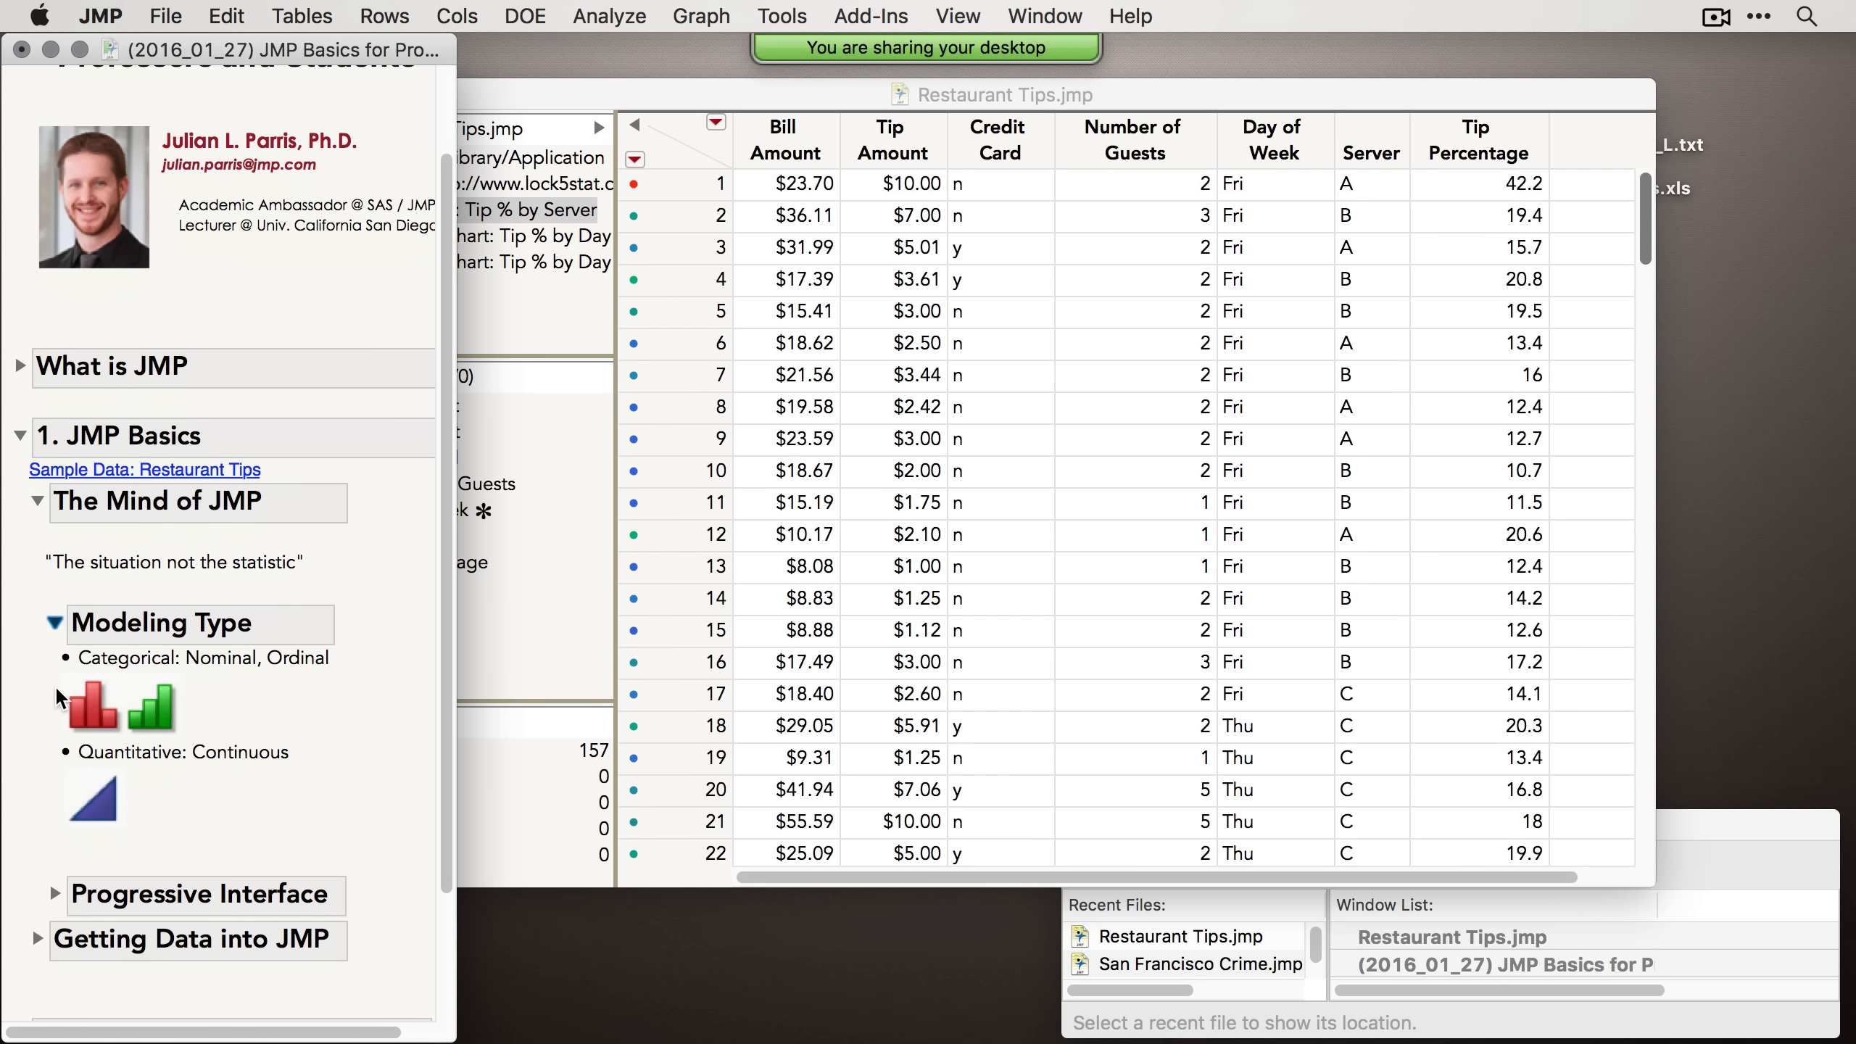
scroll(58, 628, "down", 2)
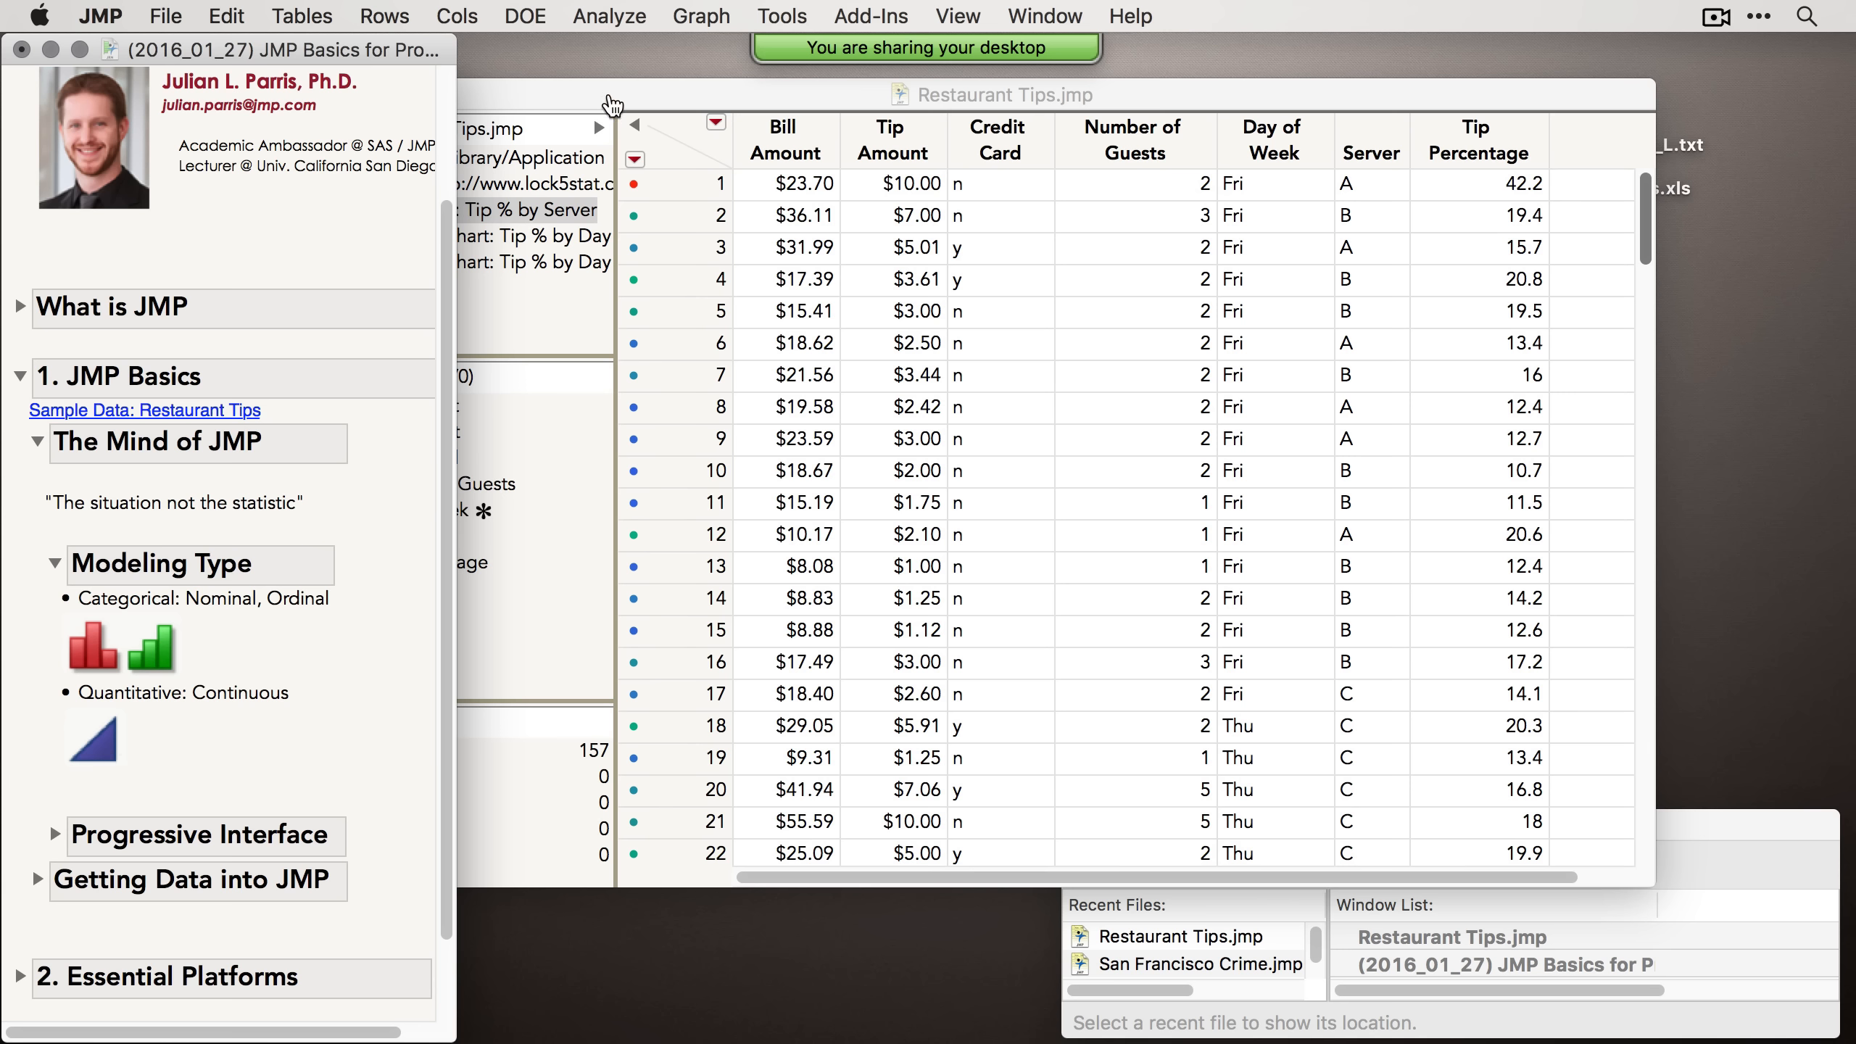
Step: Bring the data table forward and select the Bill Amount column, then the Credit Card column
left_click(612, 104)
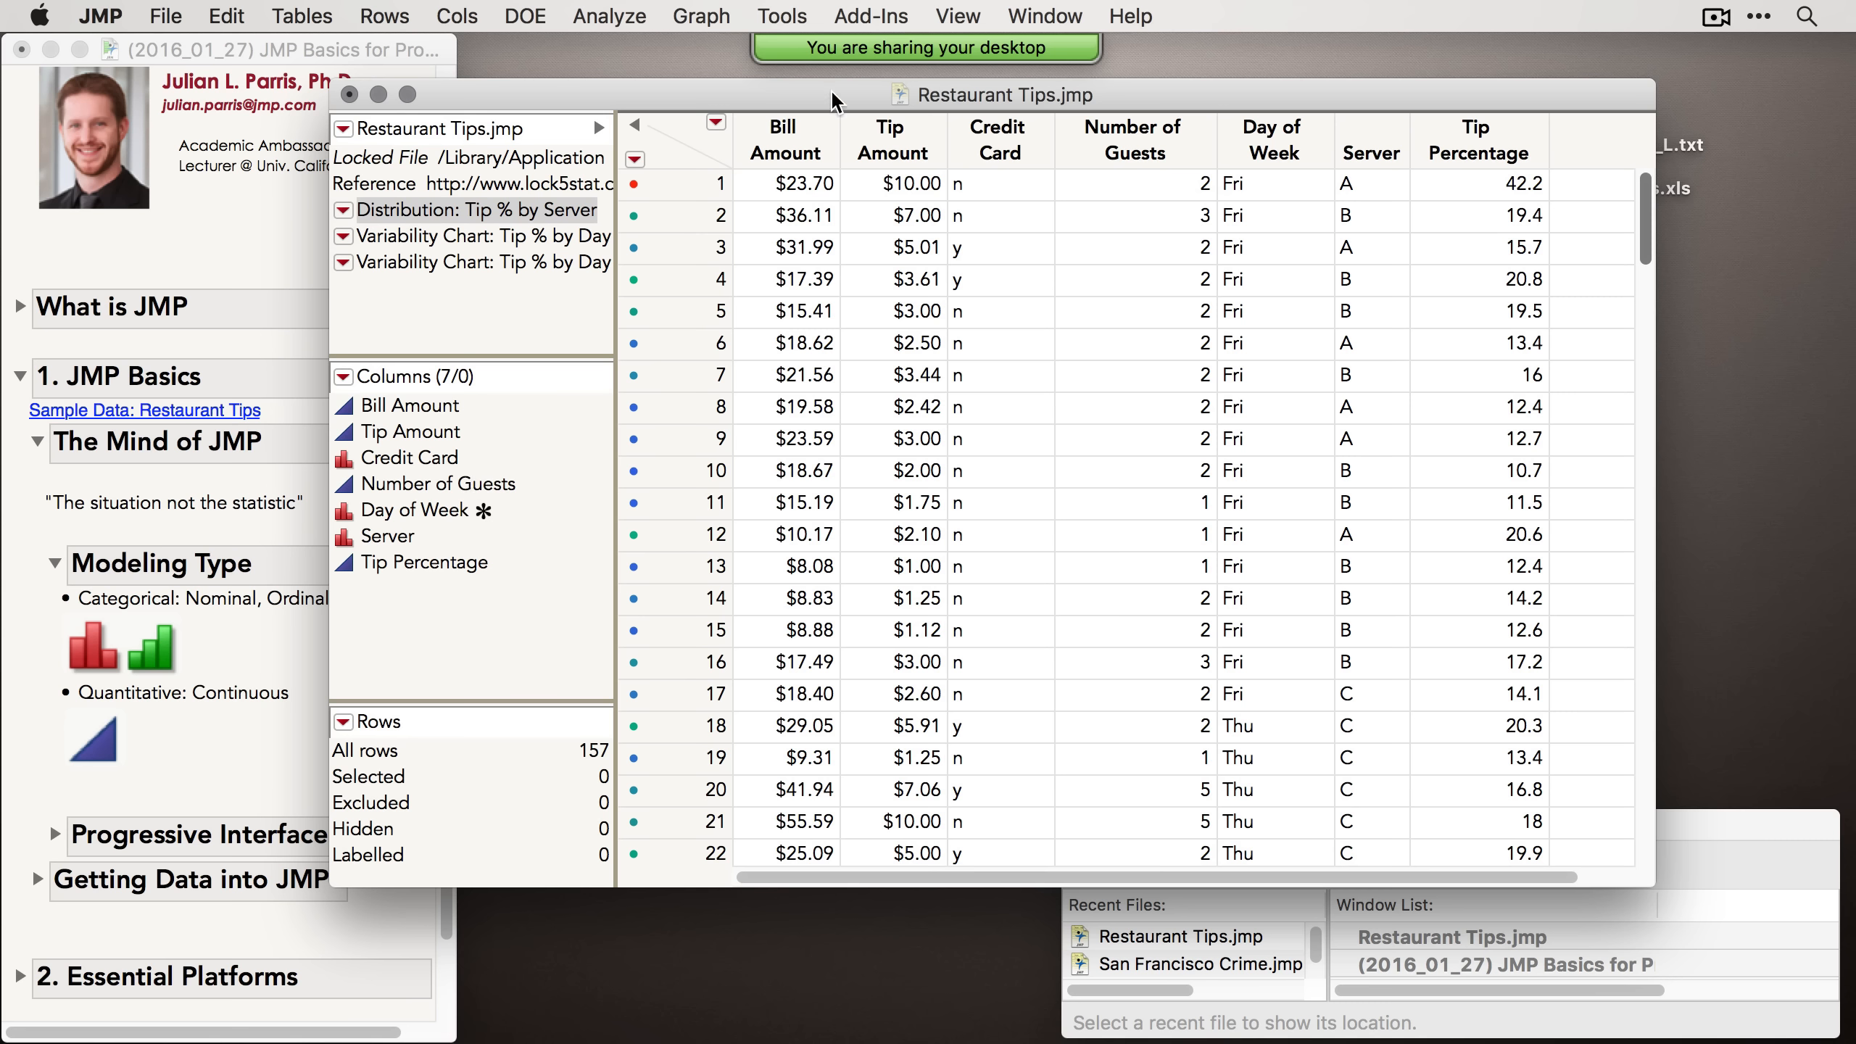
left_click(798, 139)
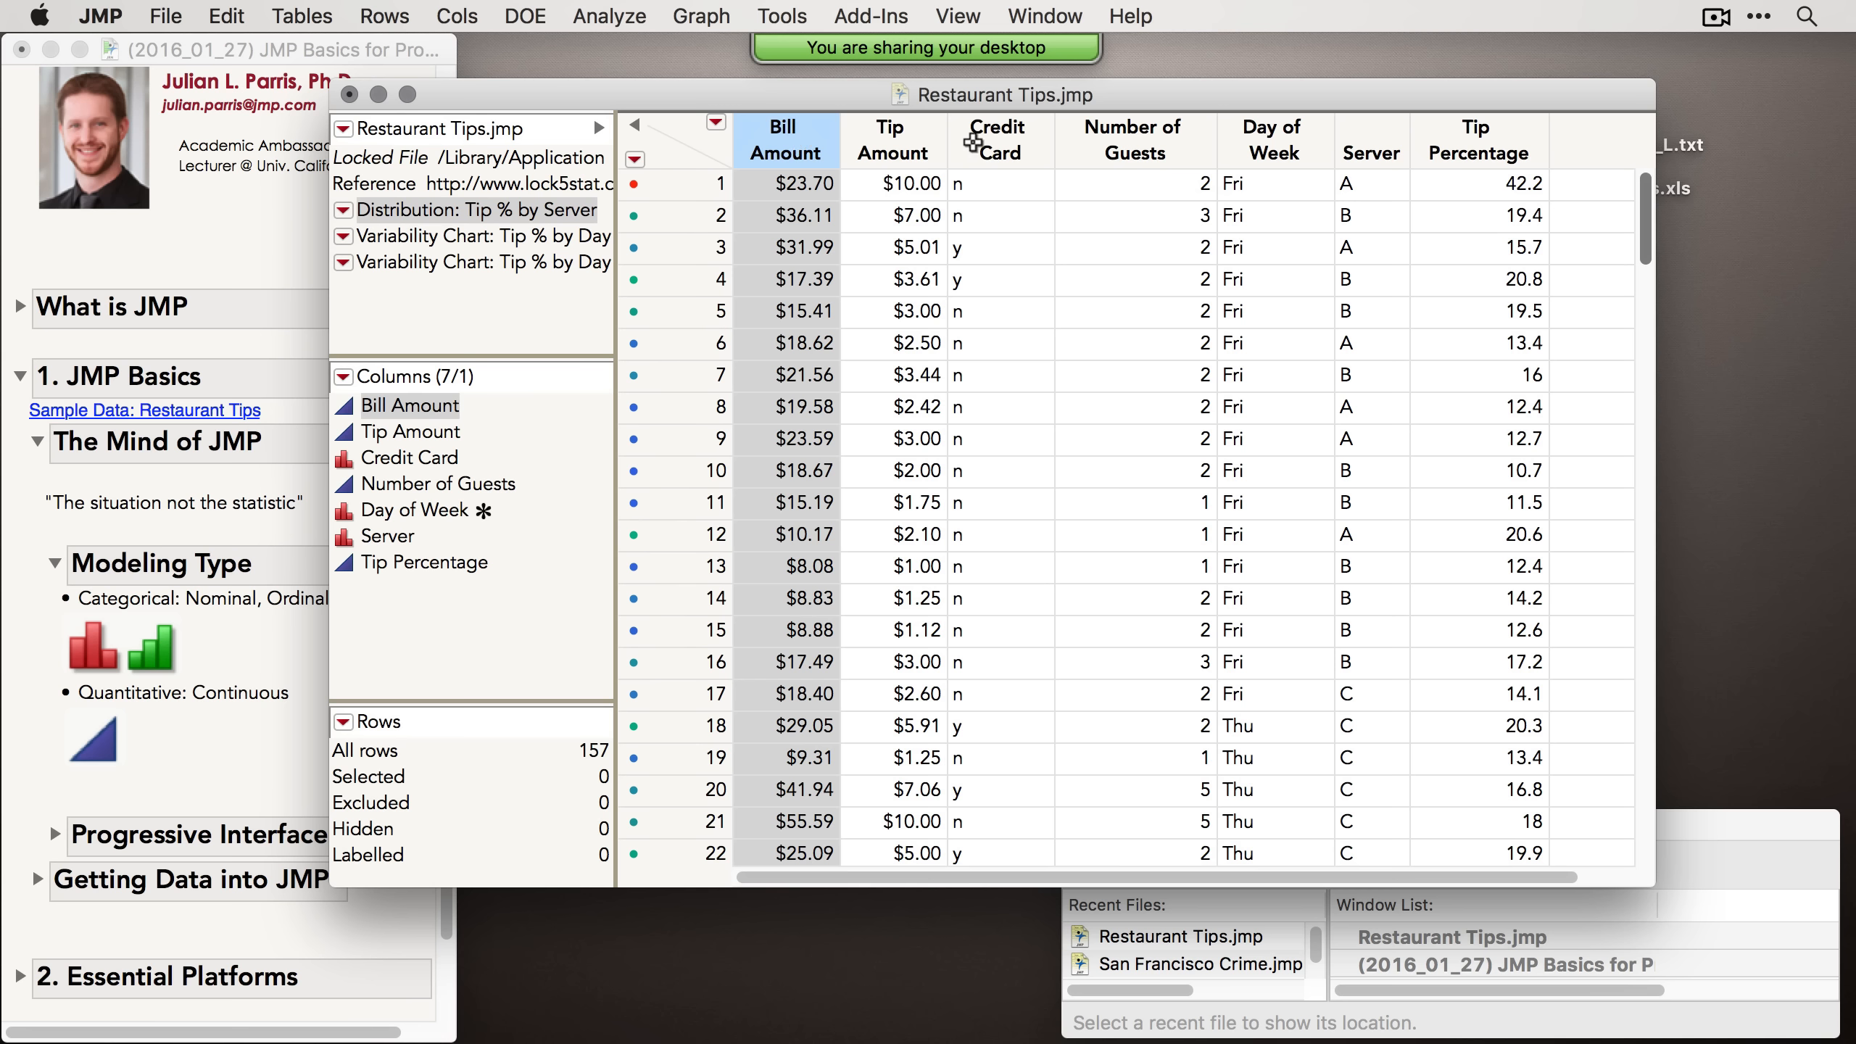
left_click(979, 141)
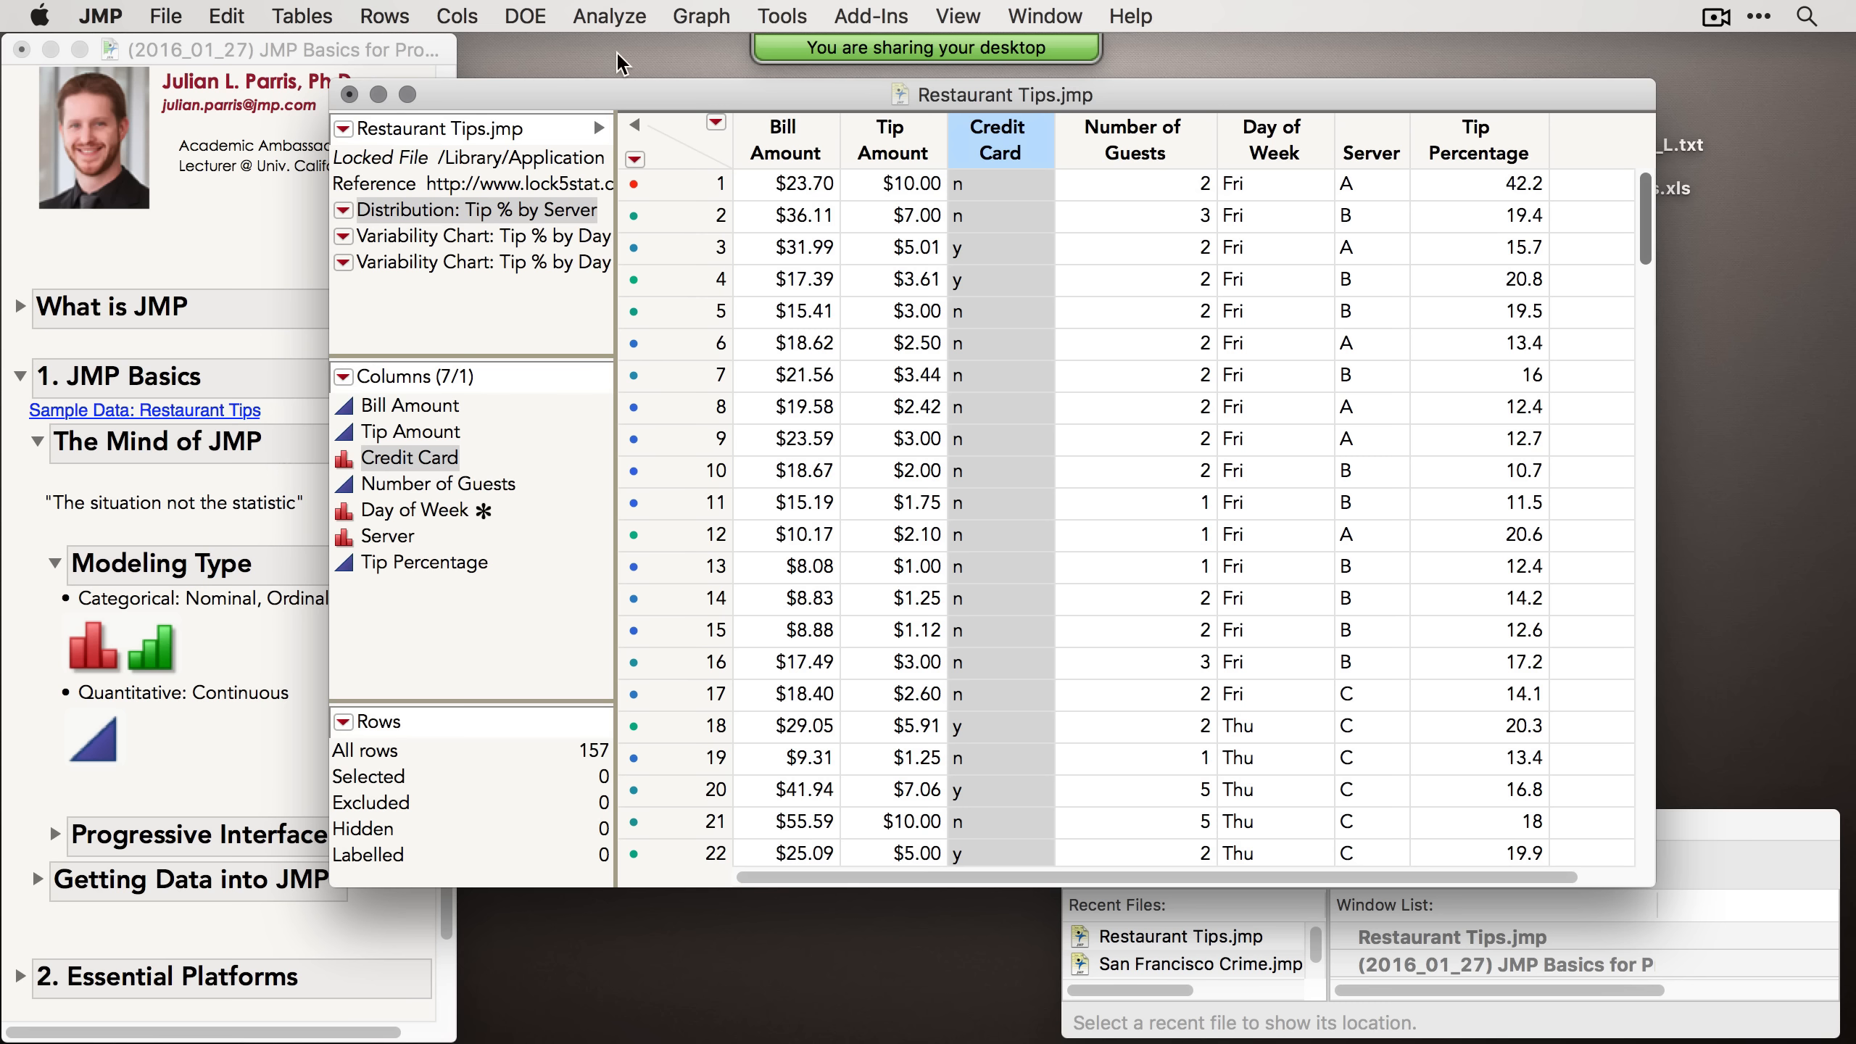
Step: Run a Distribution analysis with Tip Amount and Credit Card as the Y columns
left_click(608, 15)
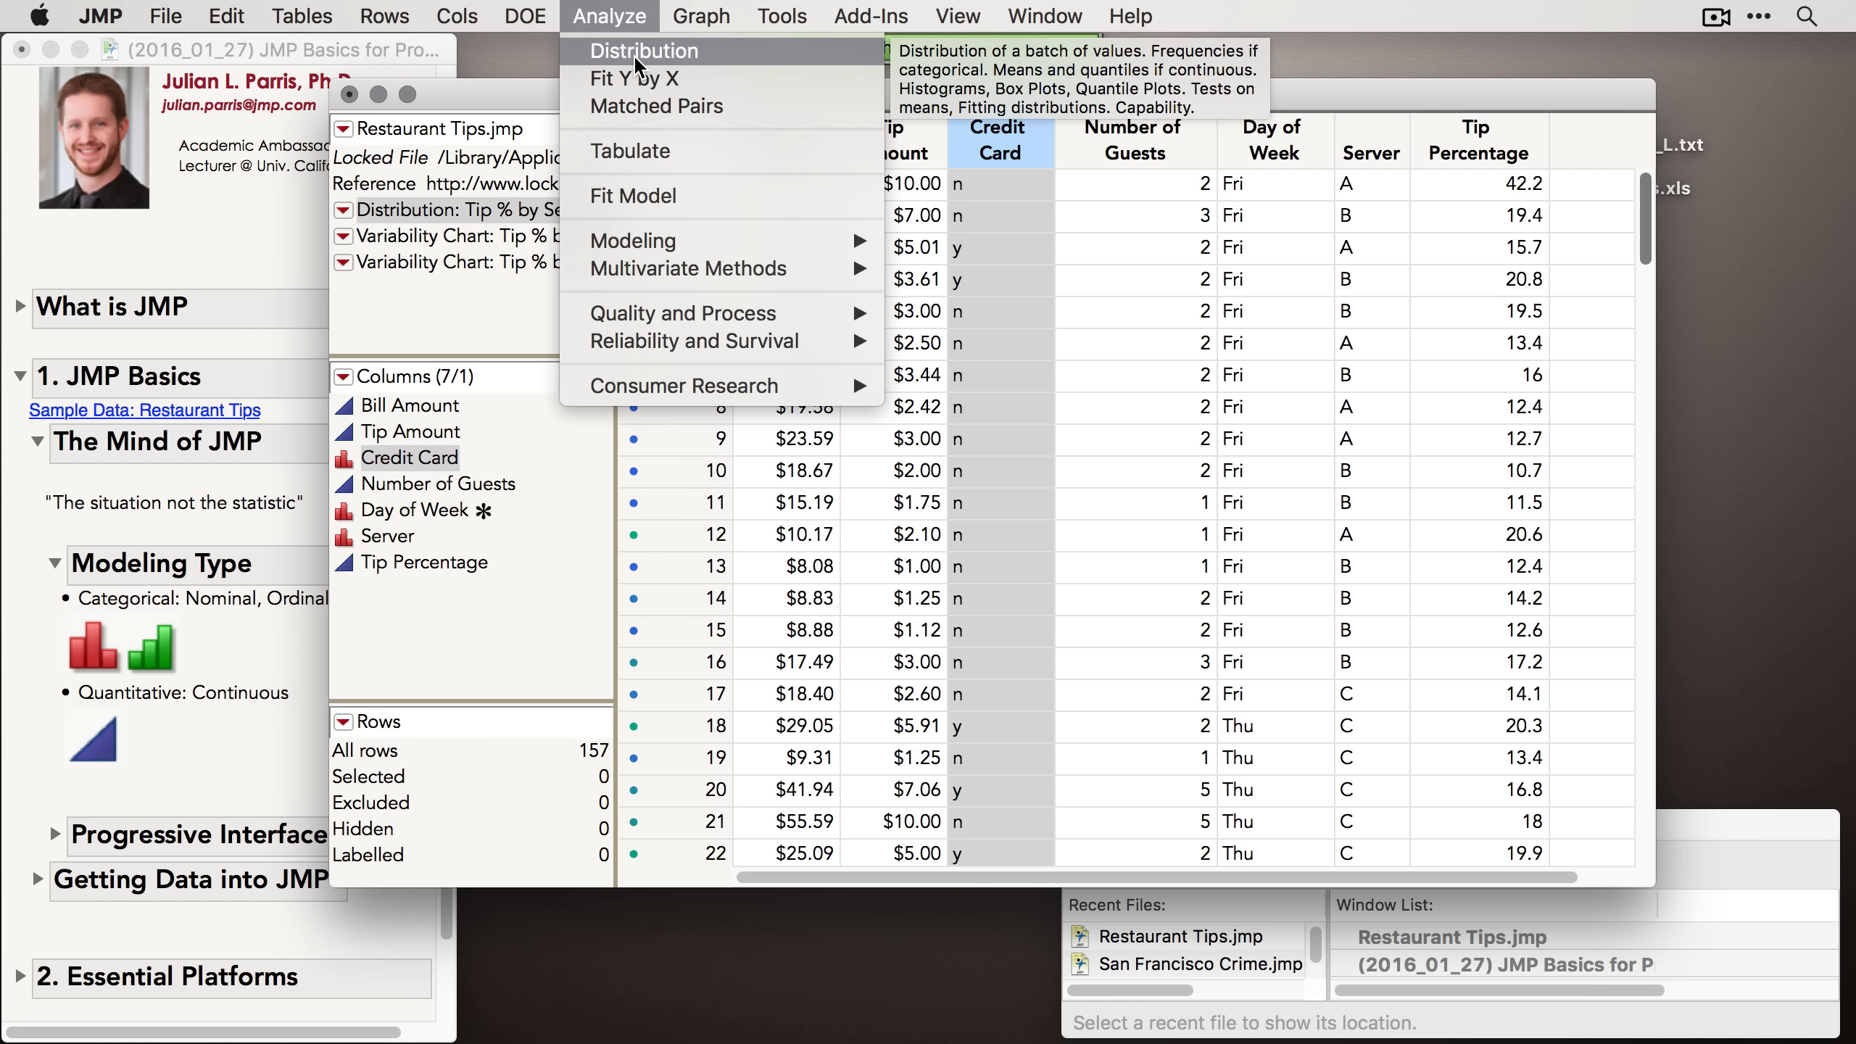
left_click(635, 53)
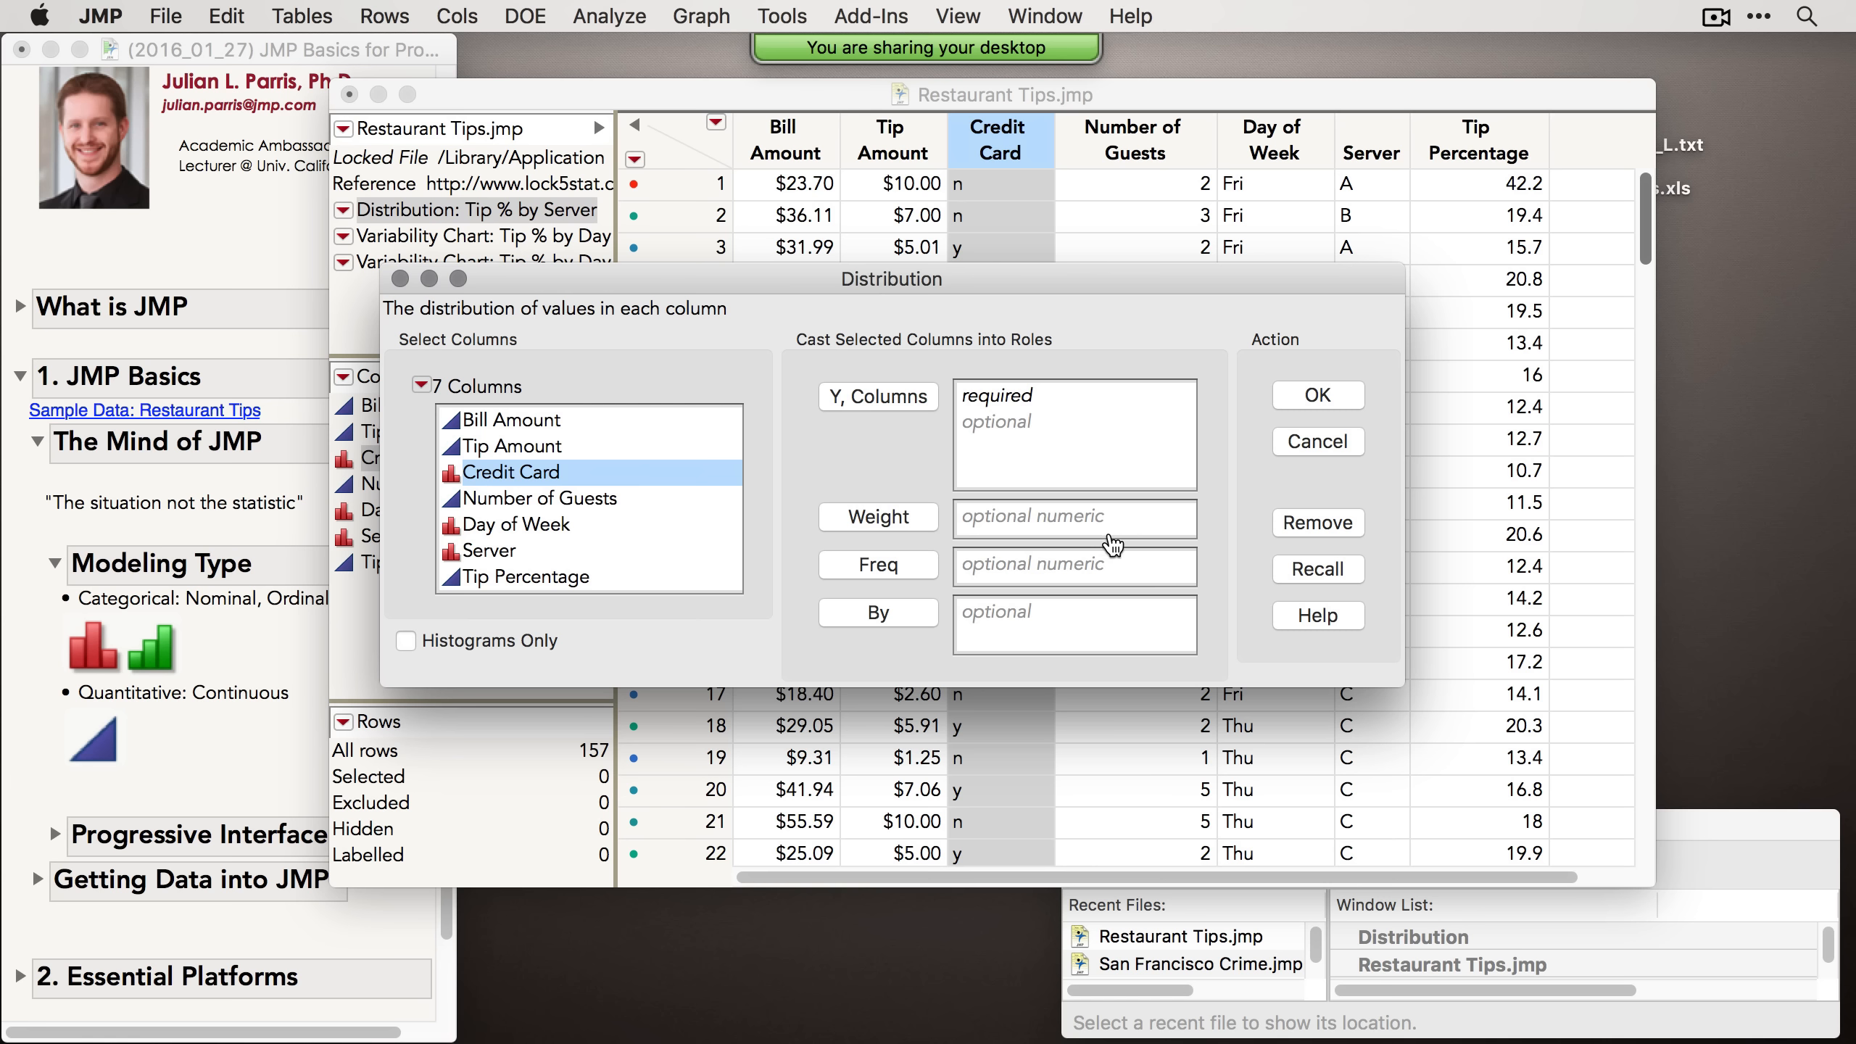
left_click(571, 448)
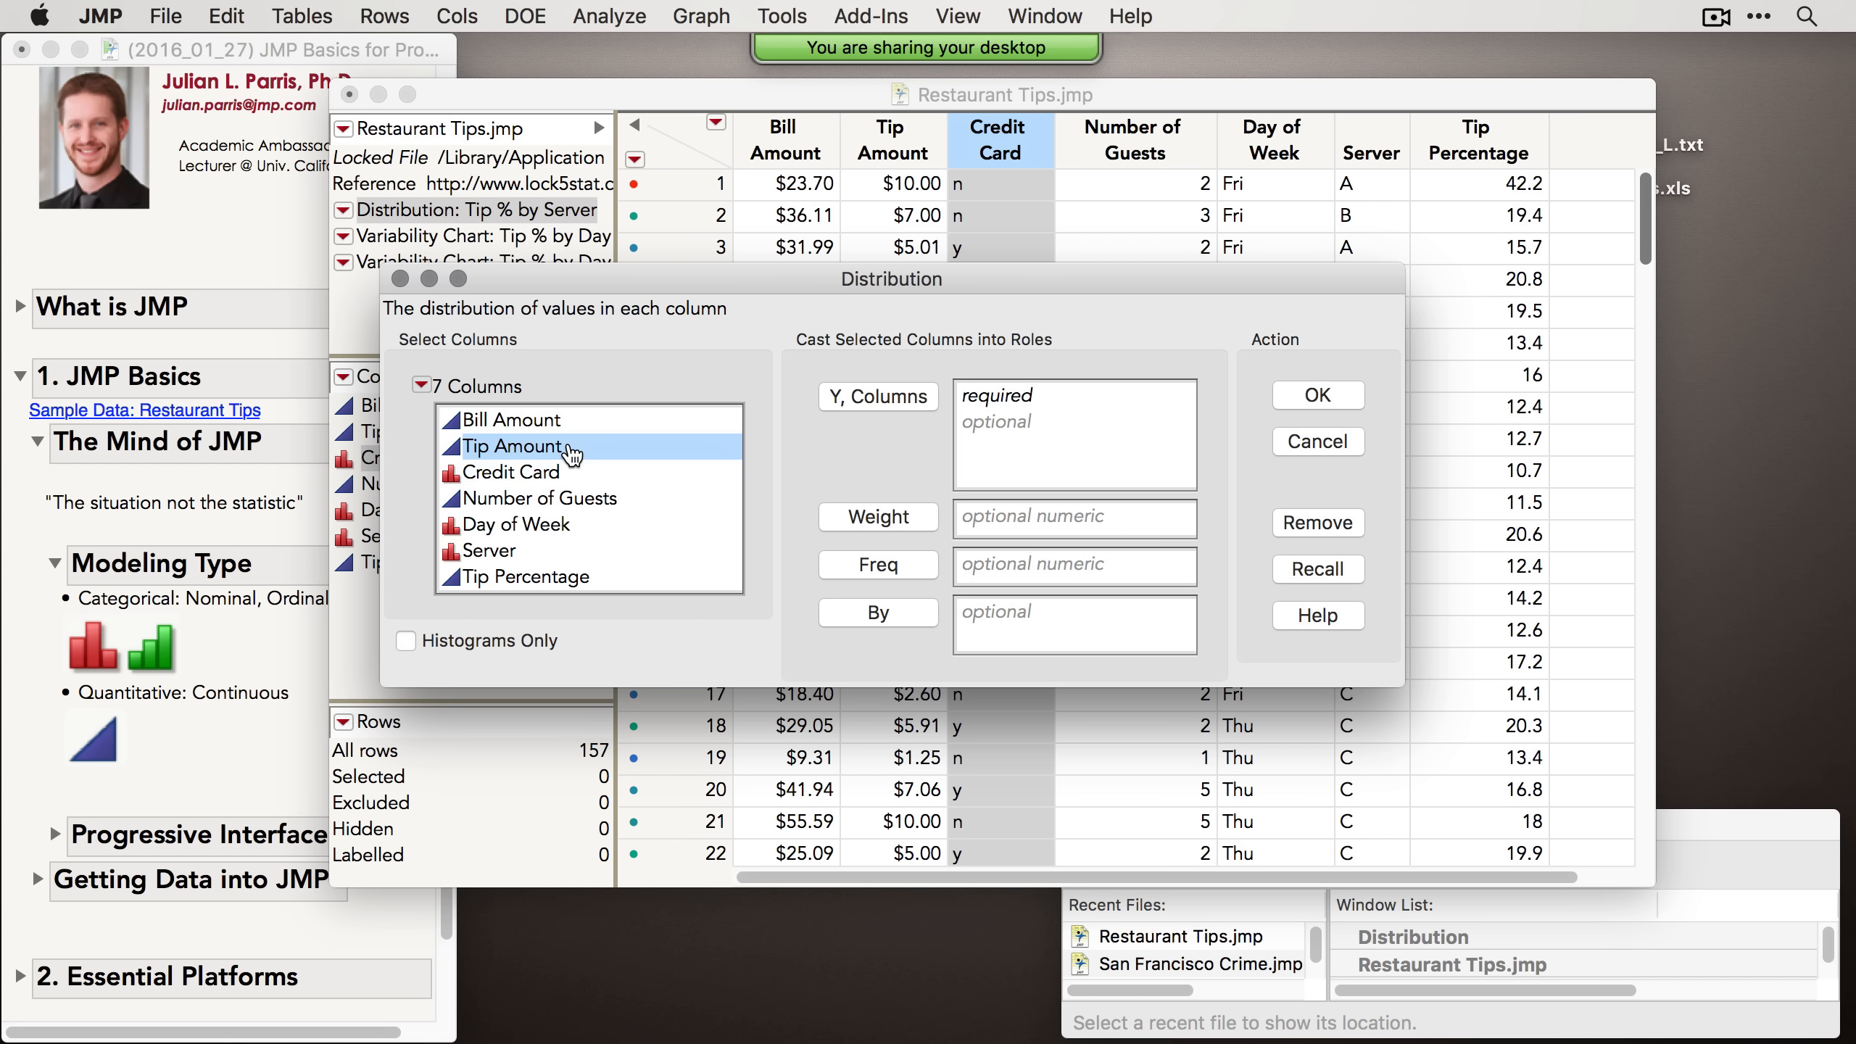
left_click_drag(505, 456, 1048, 430)
left_click(488, 479)
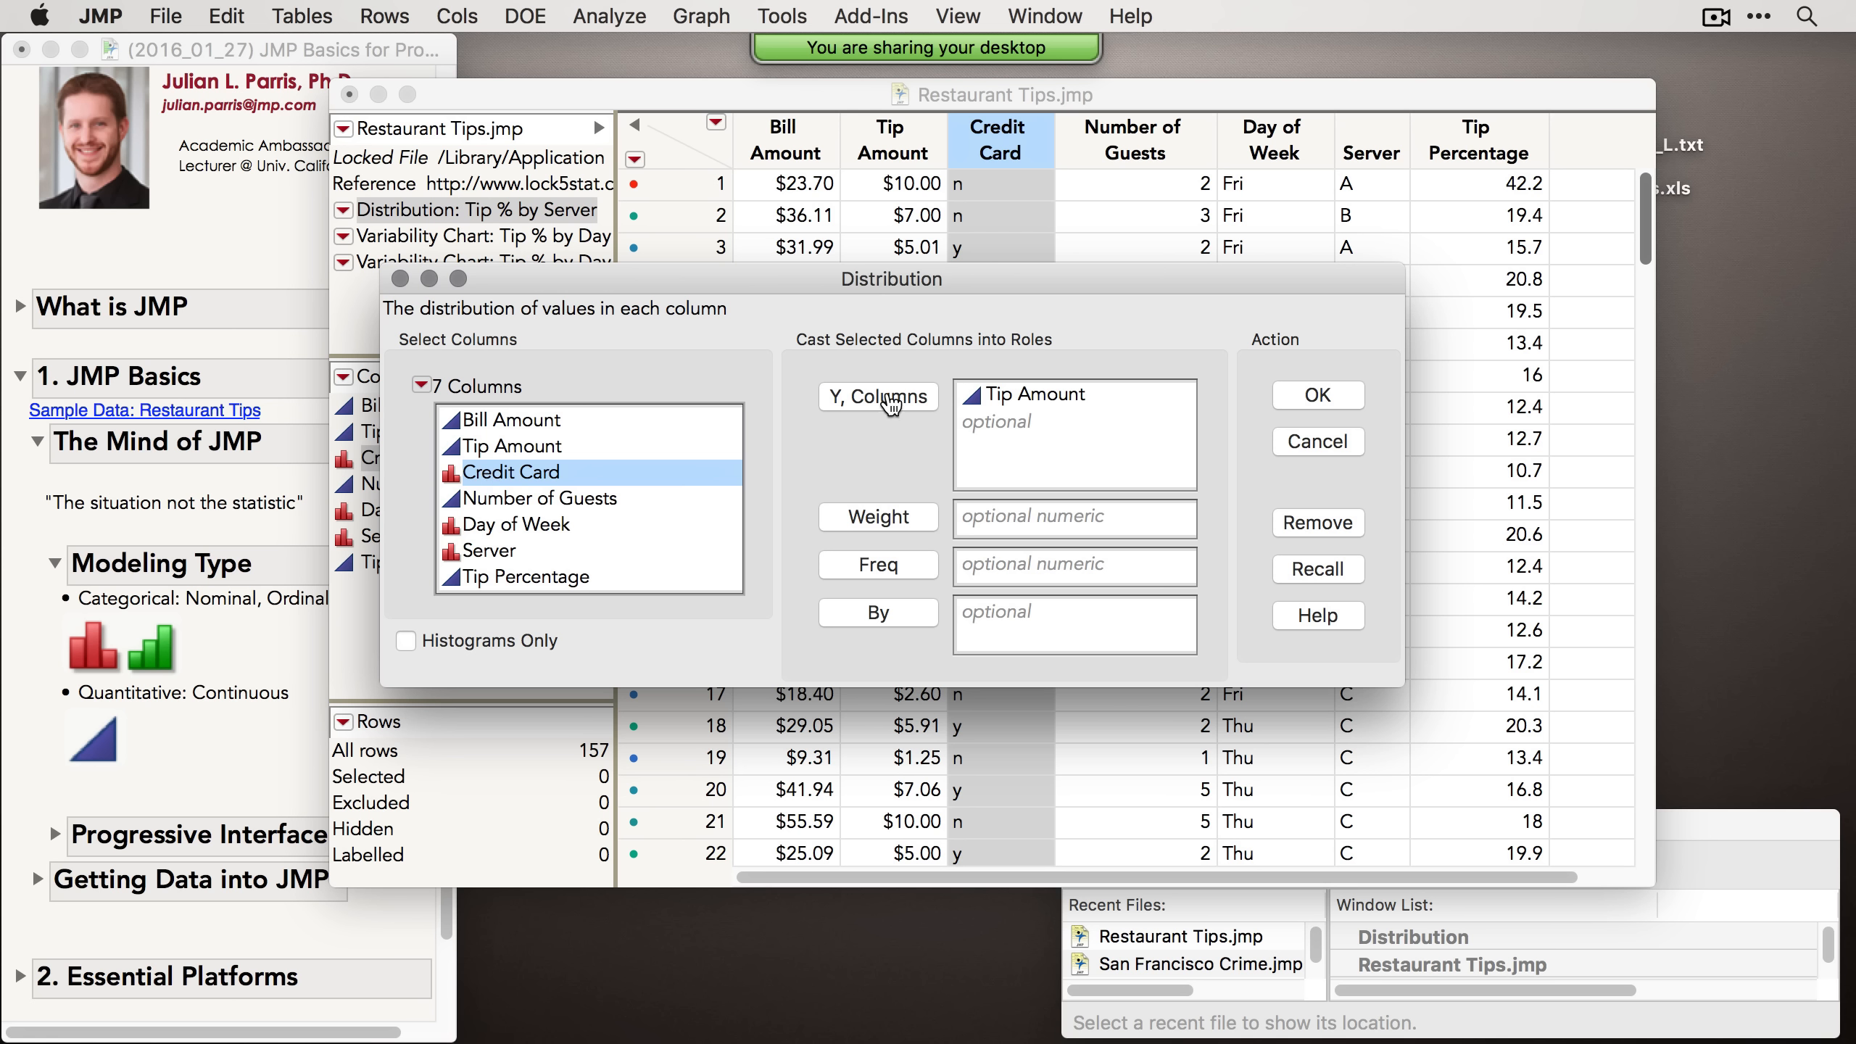
left_click(884, 401)
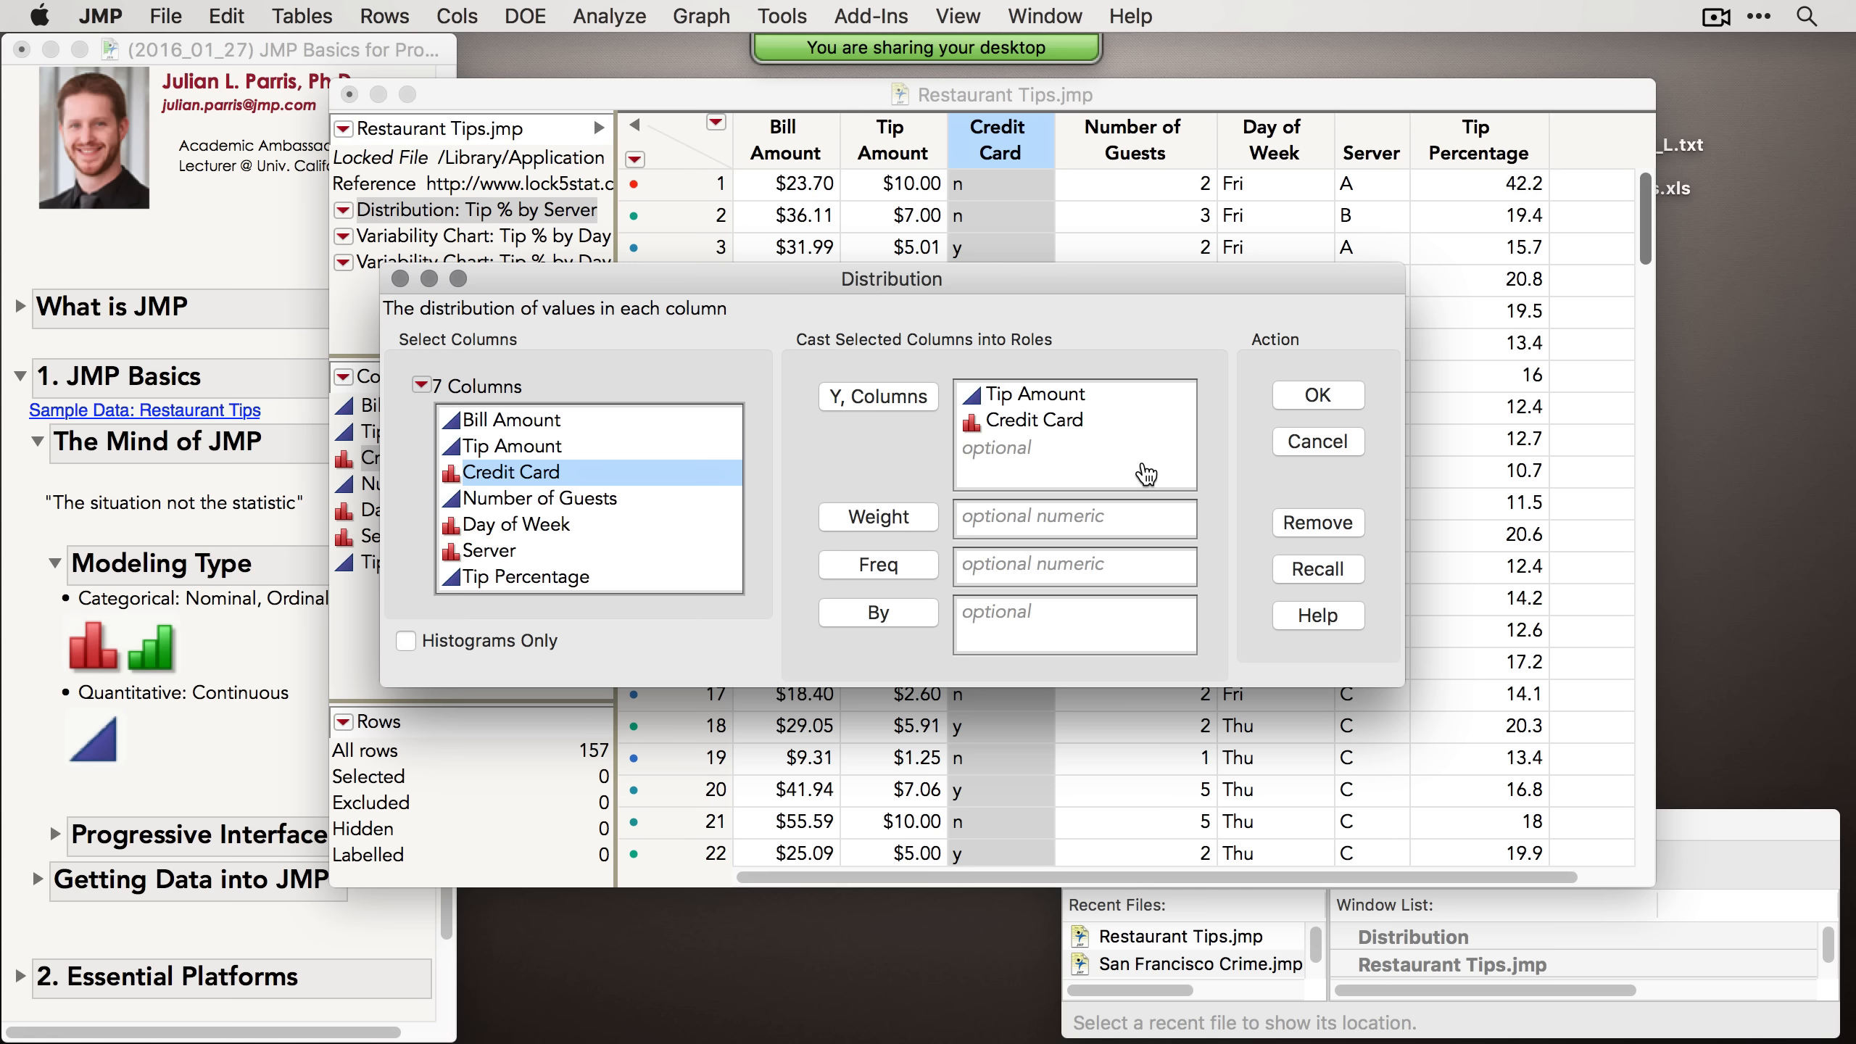
left_click(1335, 399)
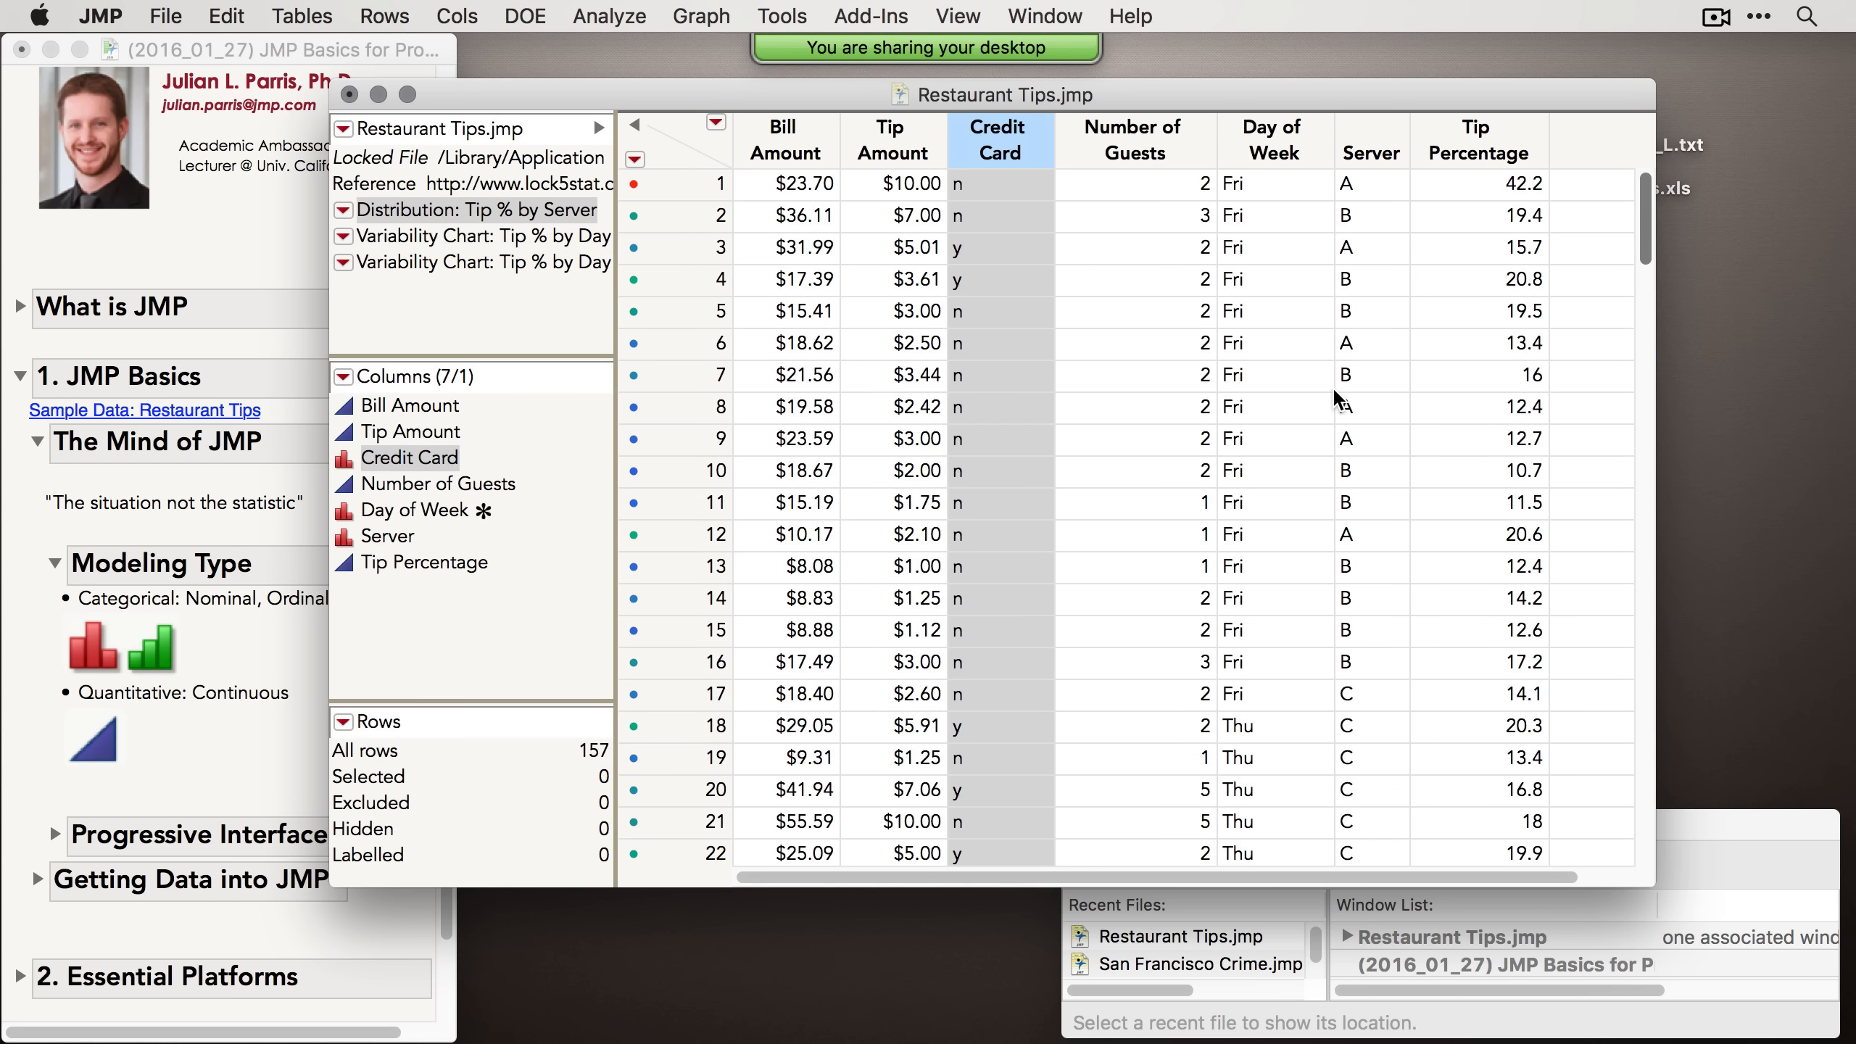
Step: Stack the Distributions report so the plots lie horizontally, and reposition the report window
left_click_drag(601, 44, 884, 40)
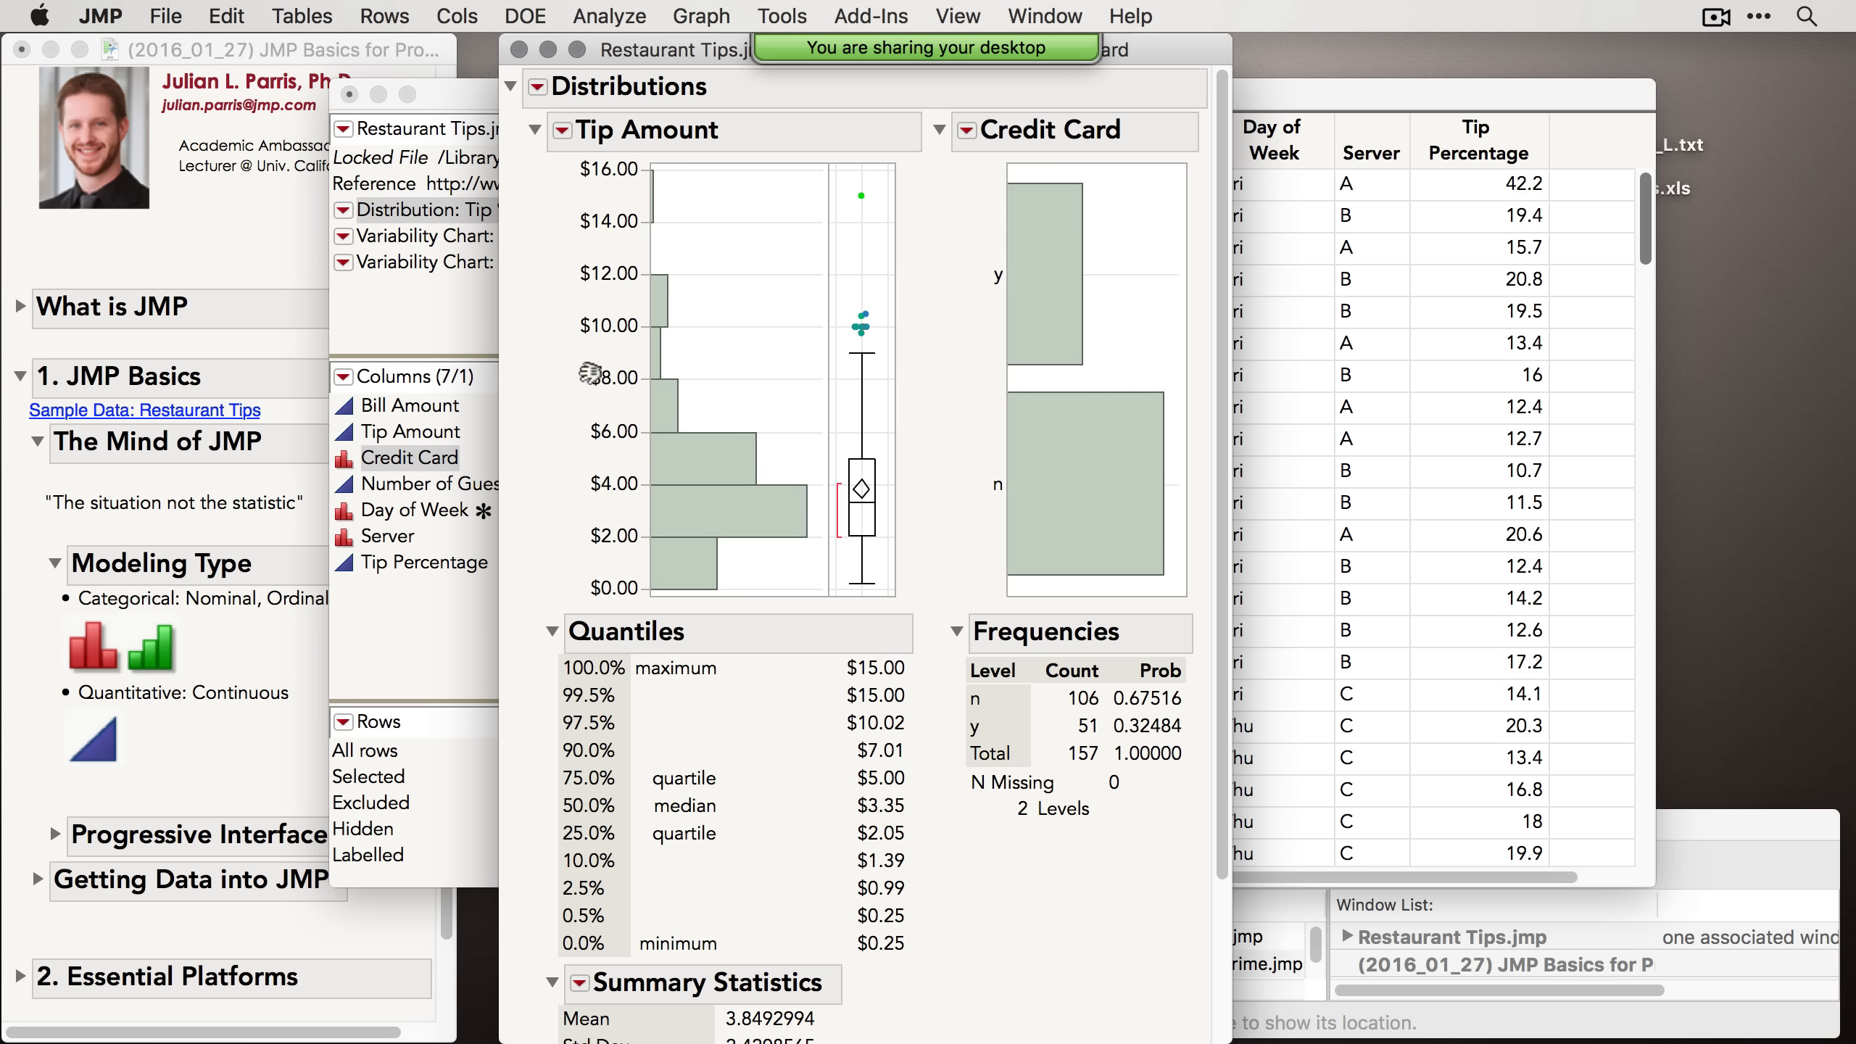
left_click(539, 89)
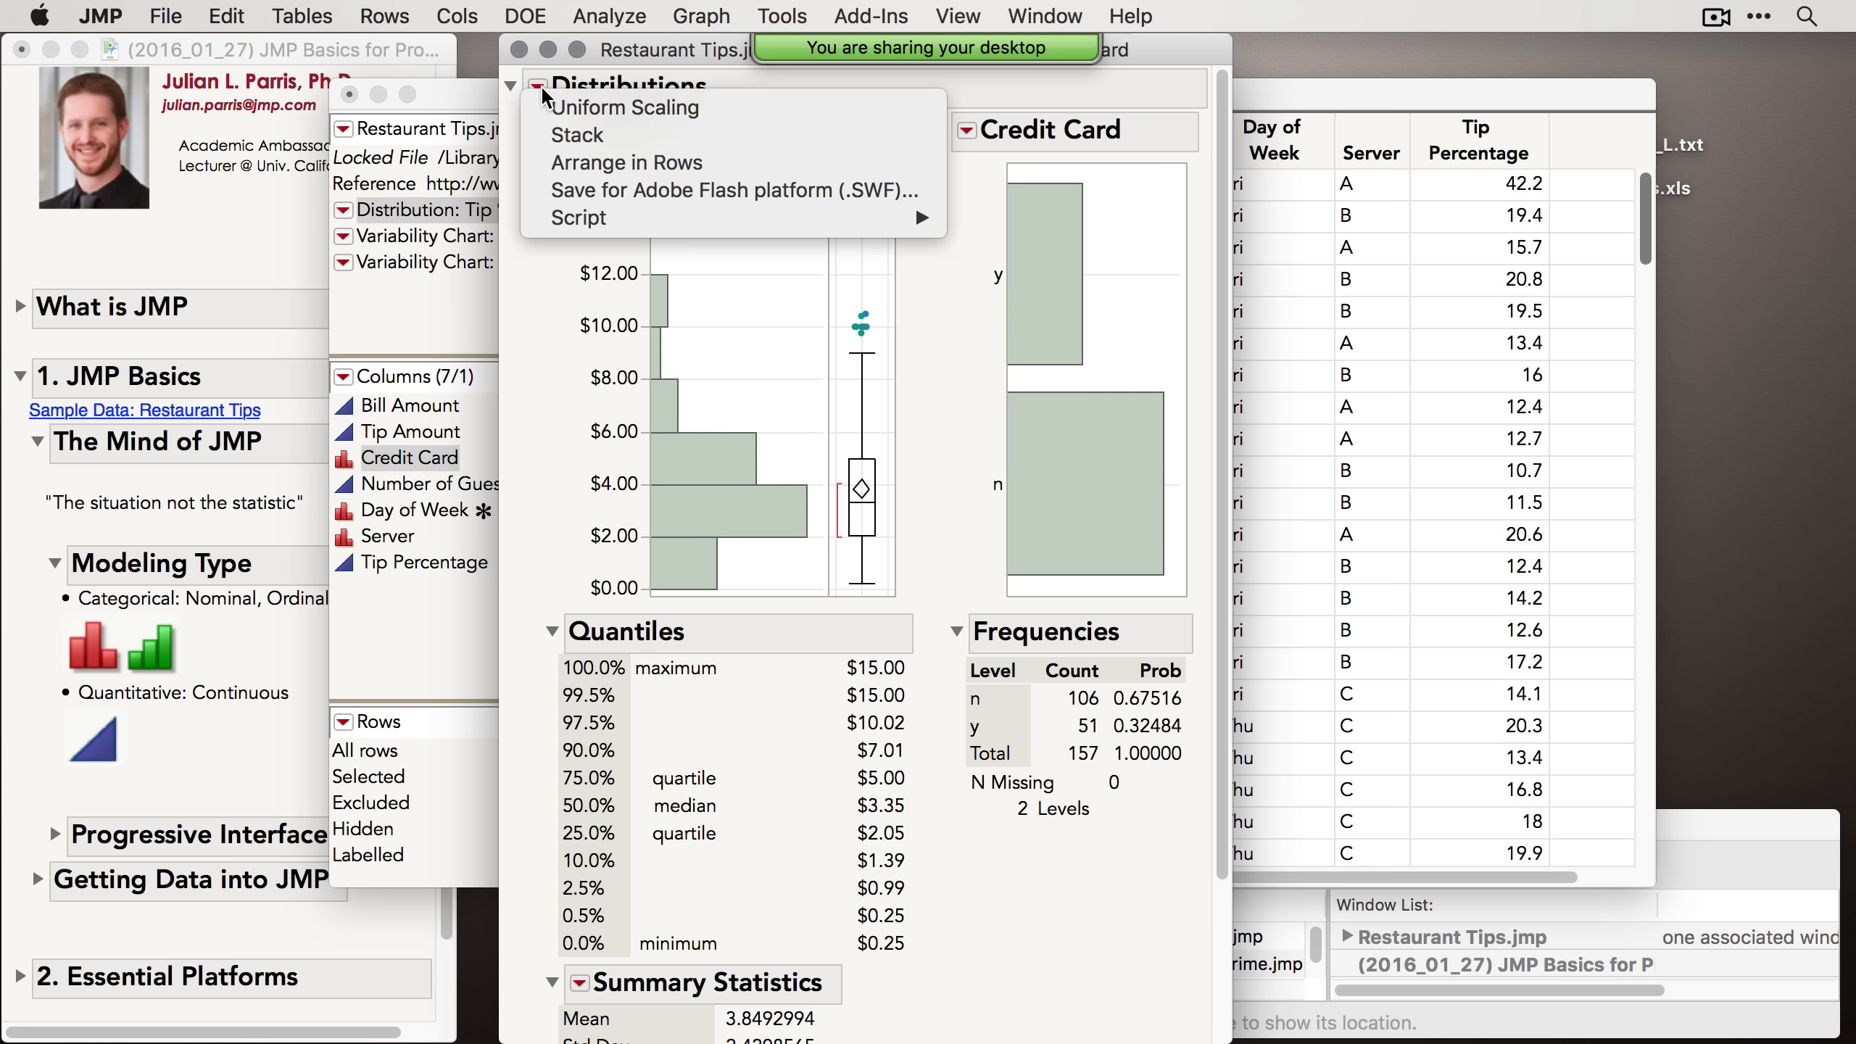
left_click(595, 138)
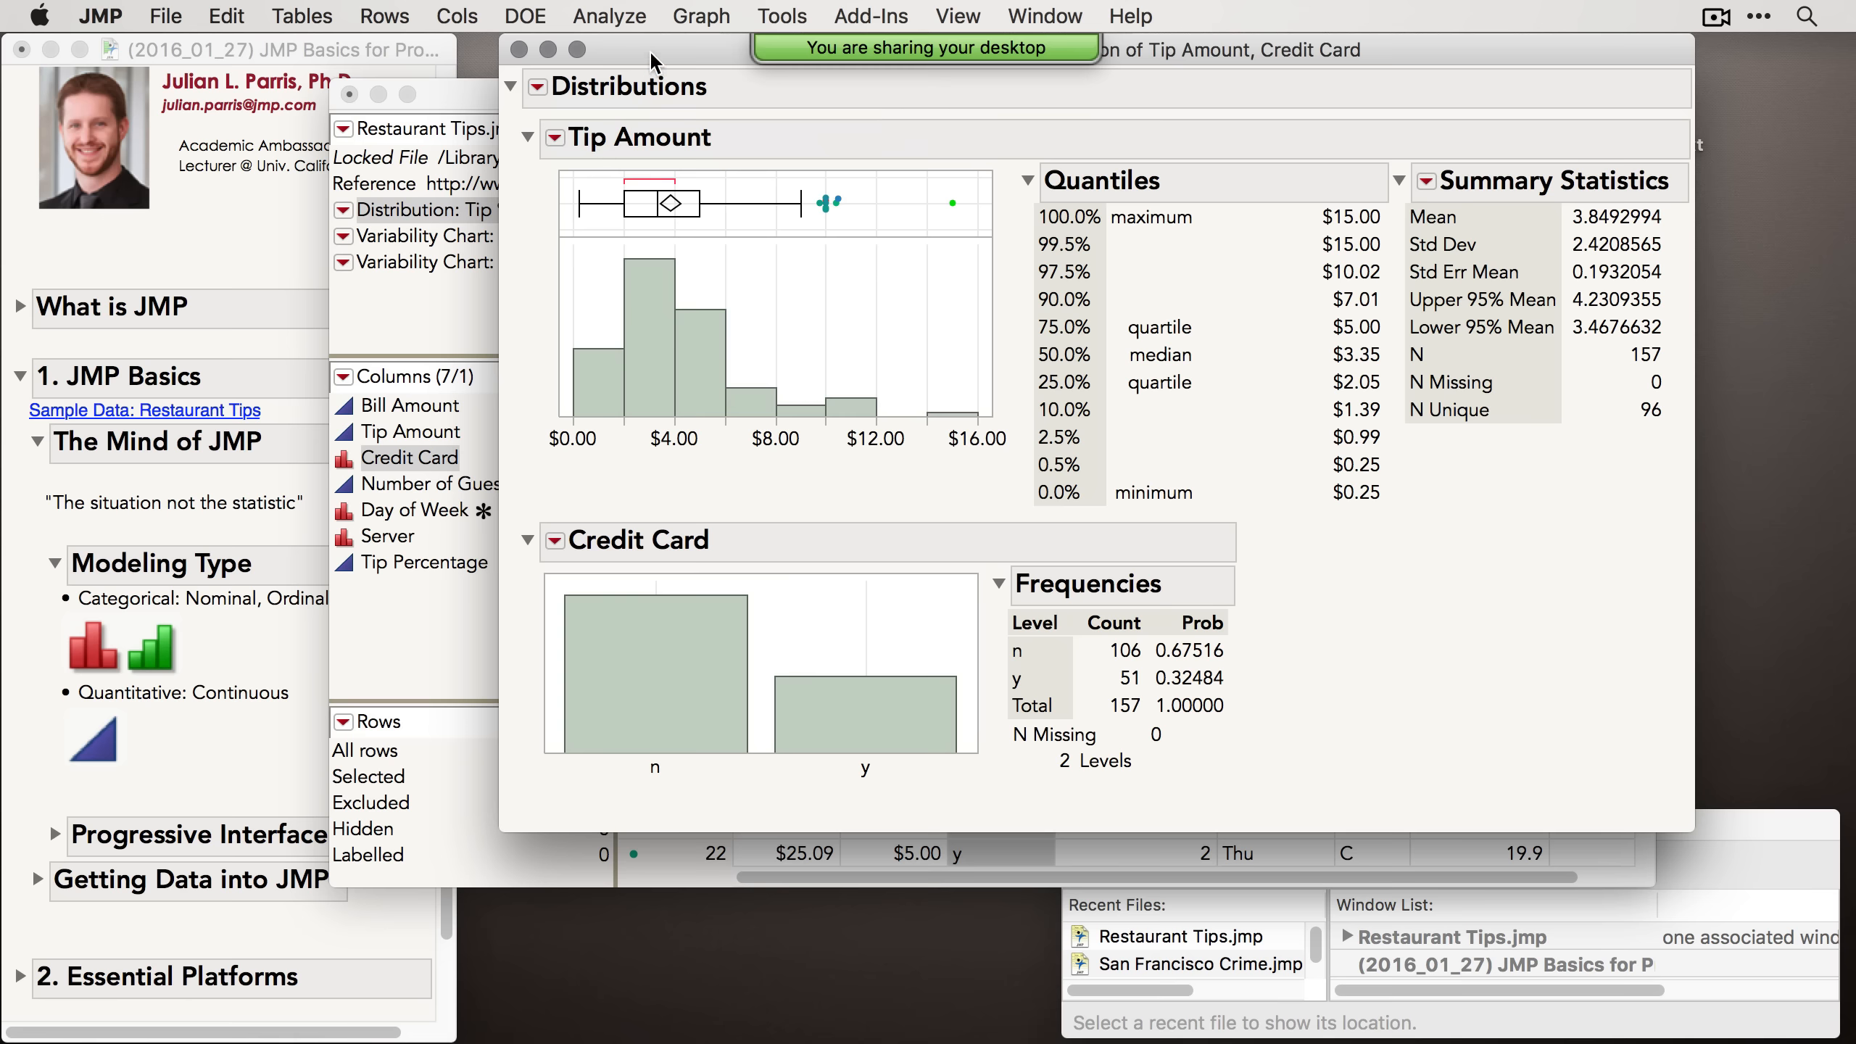
left_click_drag(653, 55, 522, 109)
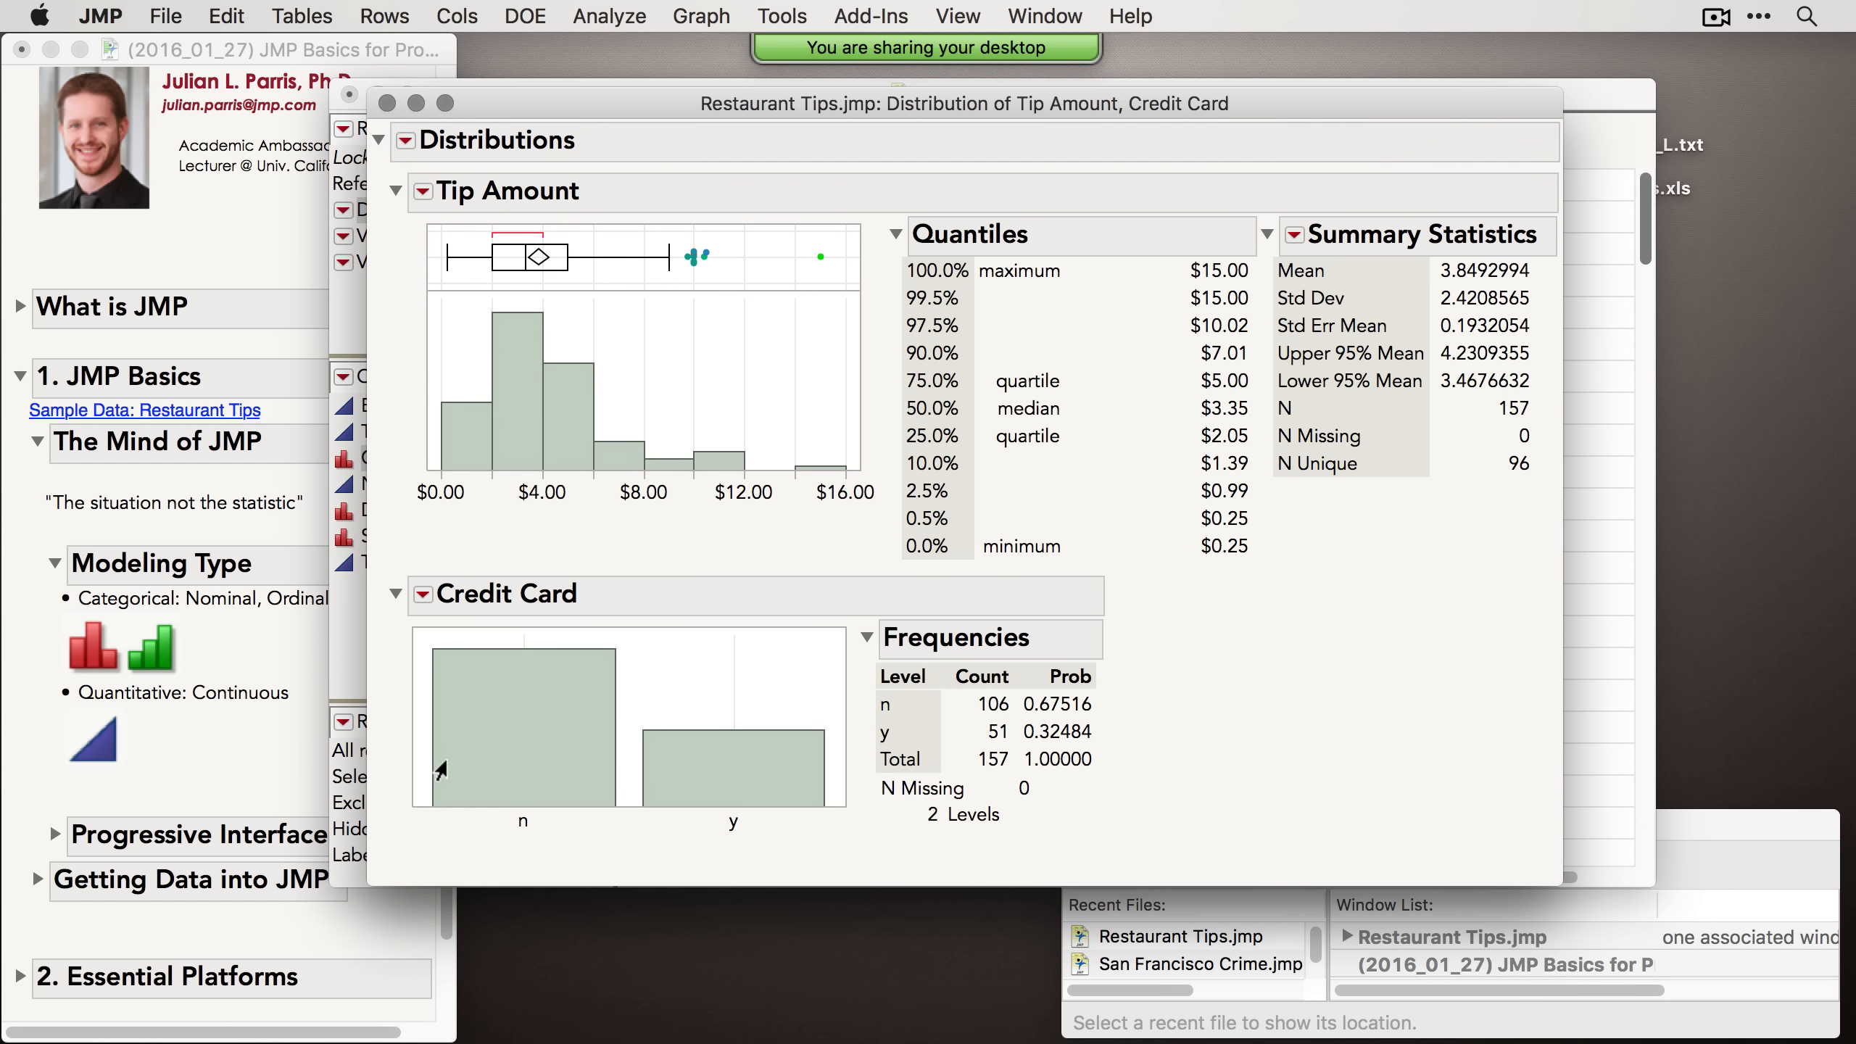
left_click_drag(760, 109, 782, 99)
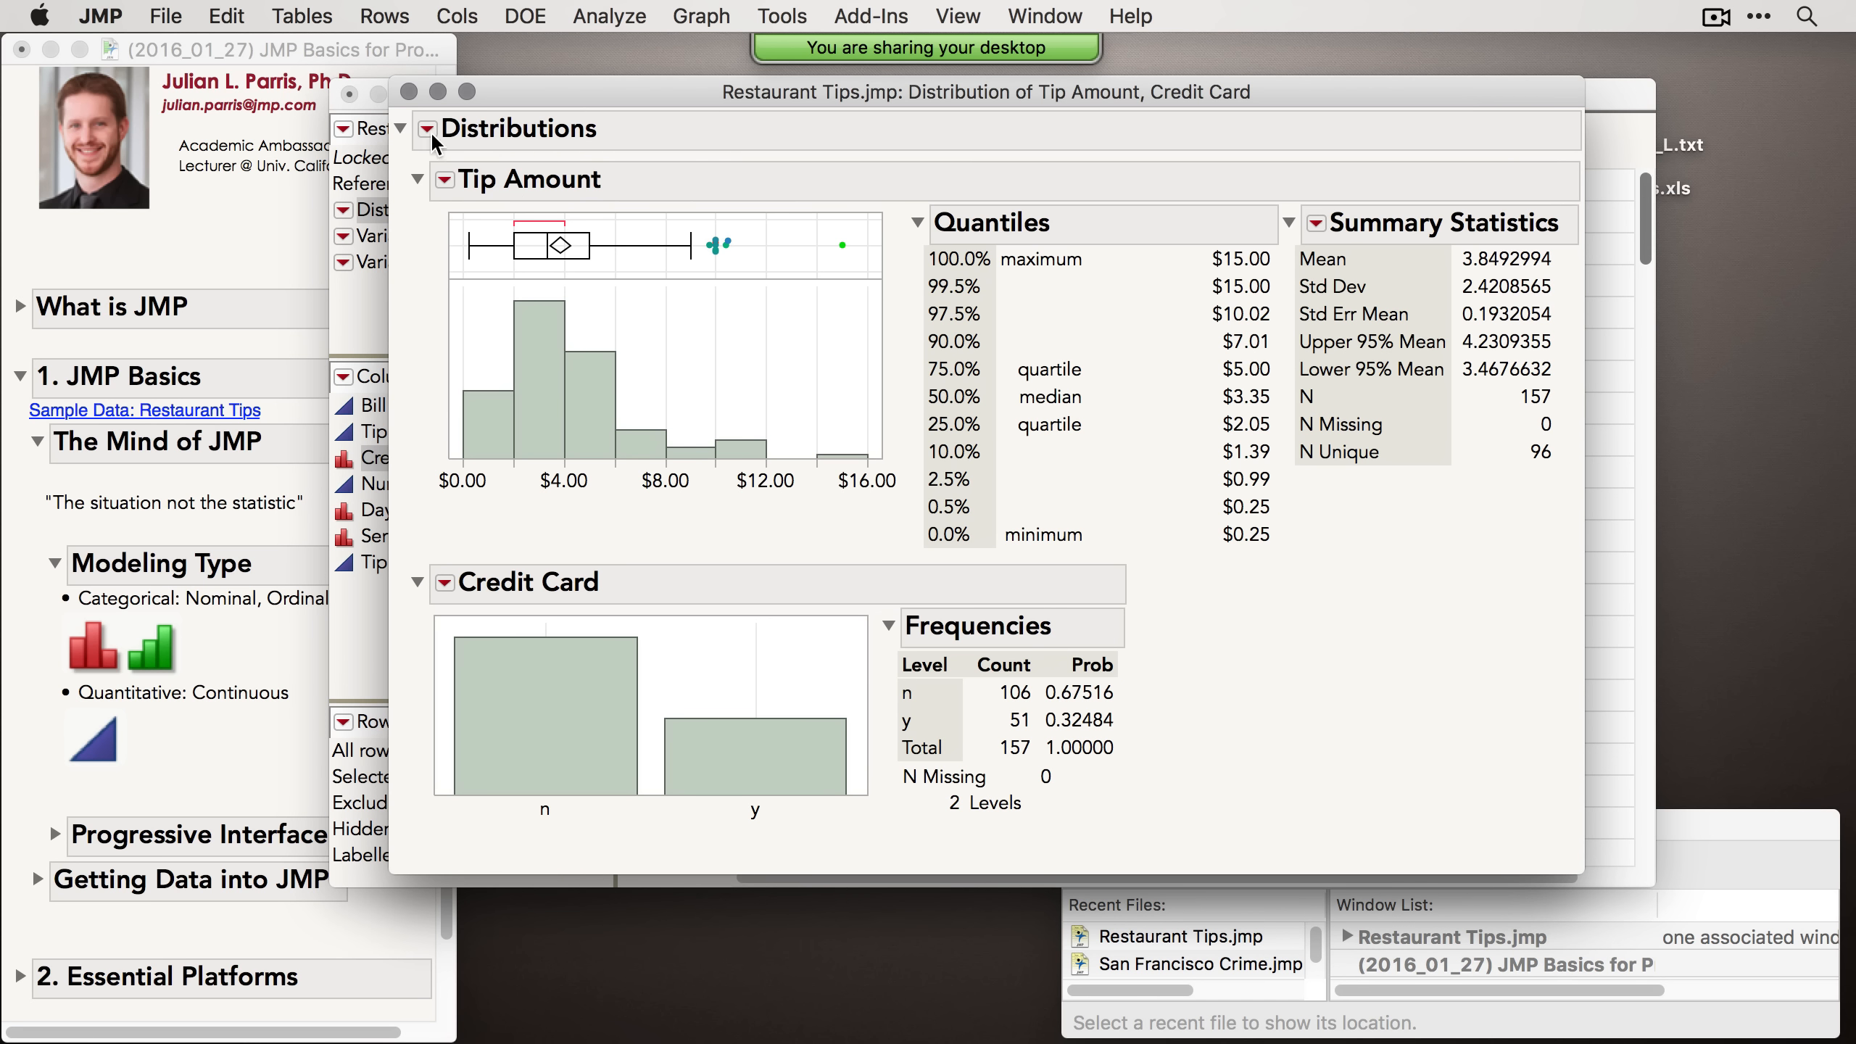
Step: Set the Distribution platform preference so Stack is turned on by default
left_click(109, 16)
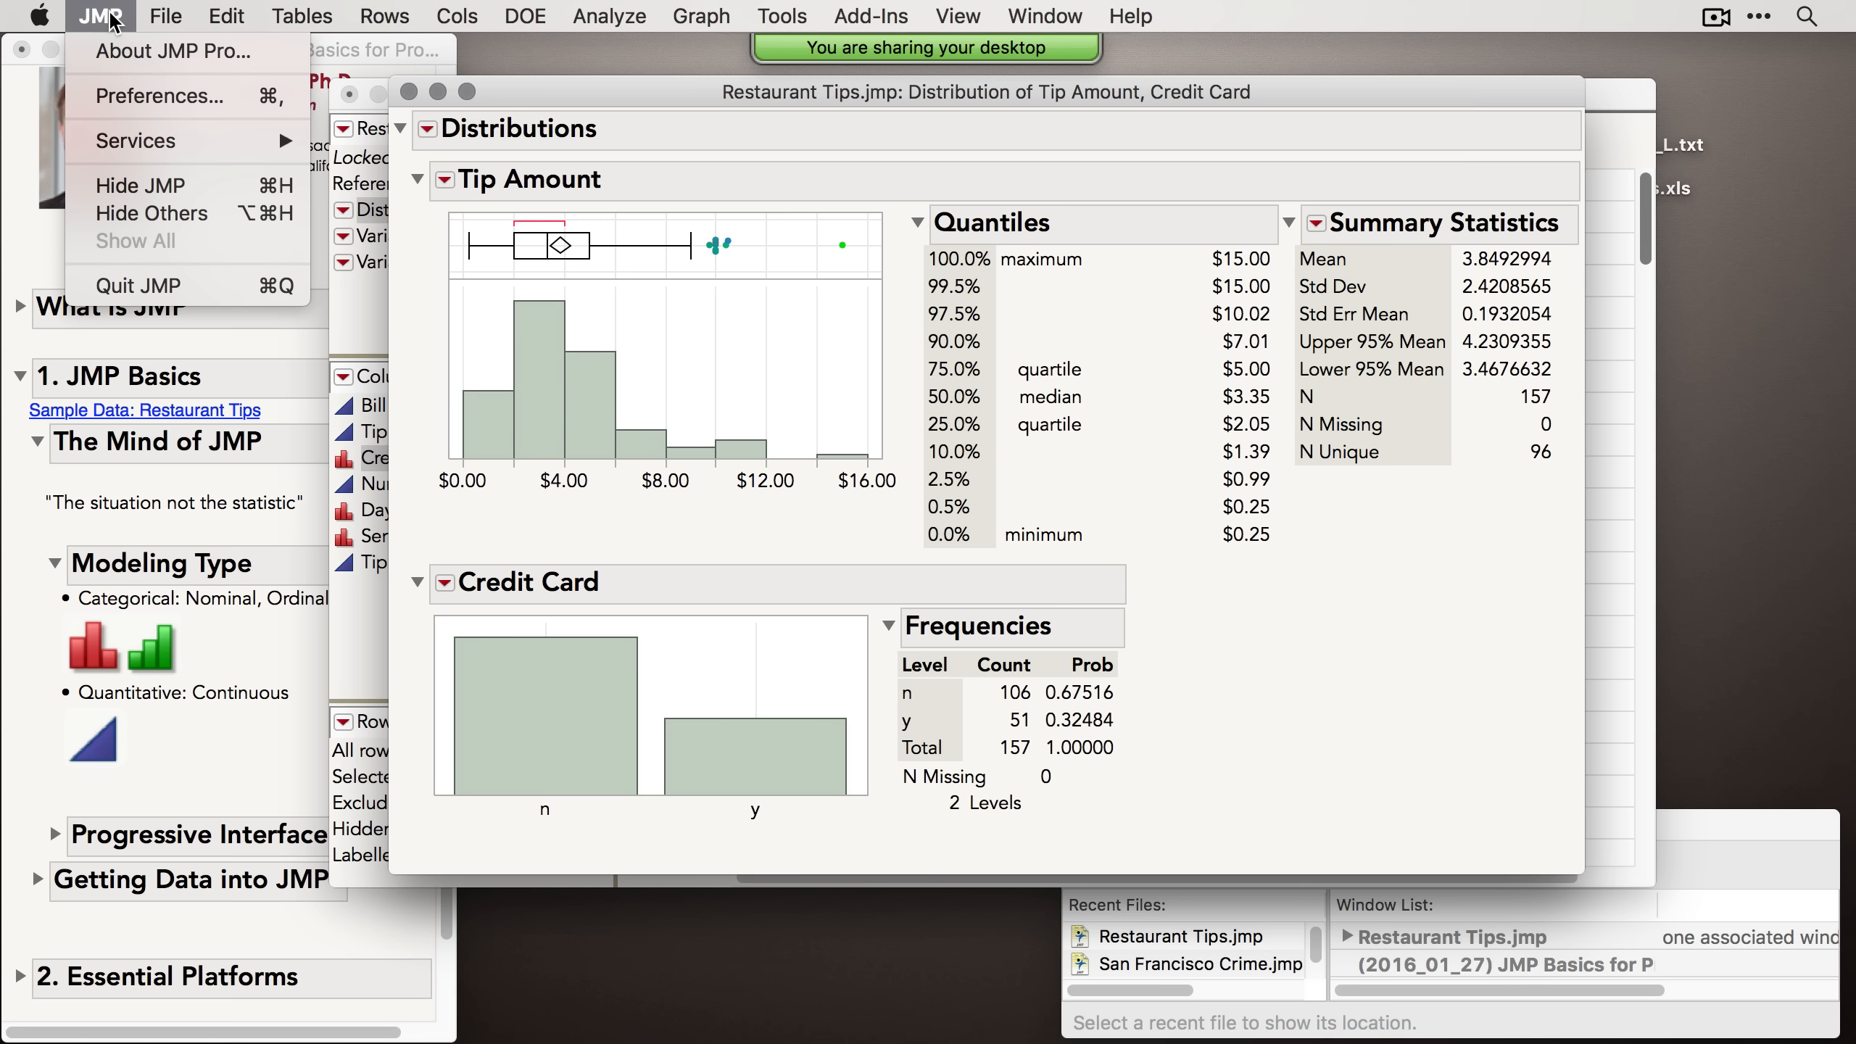
left_click(155, 106)
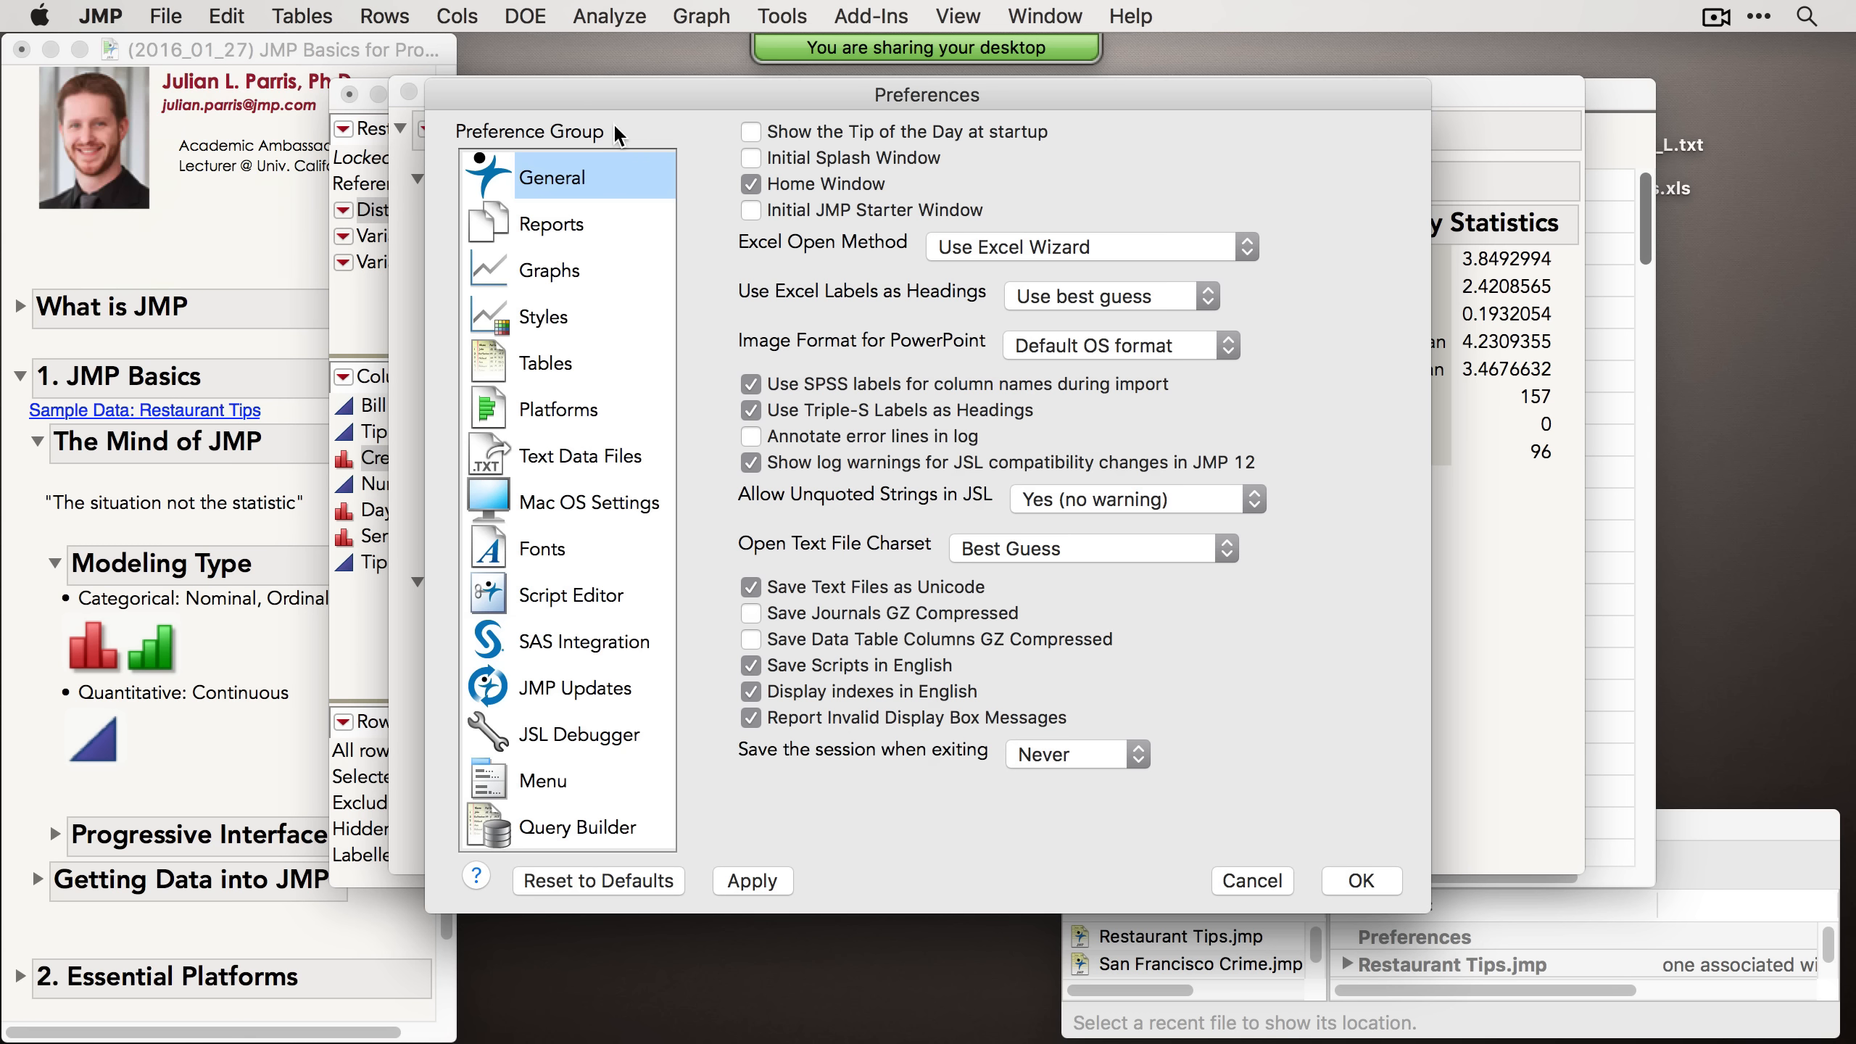
left_click(571, 414)
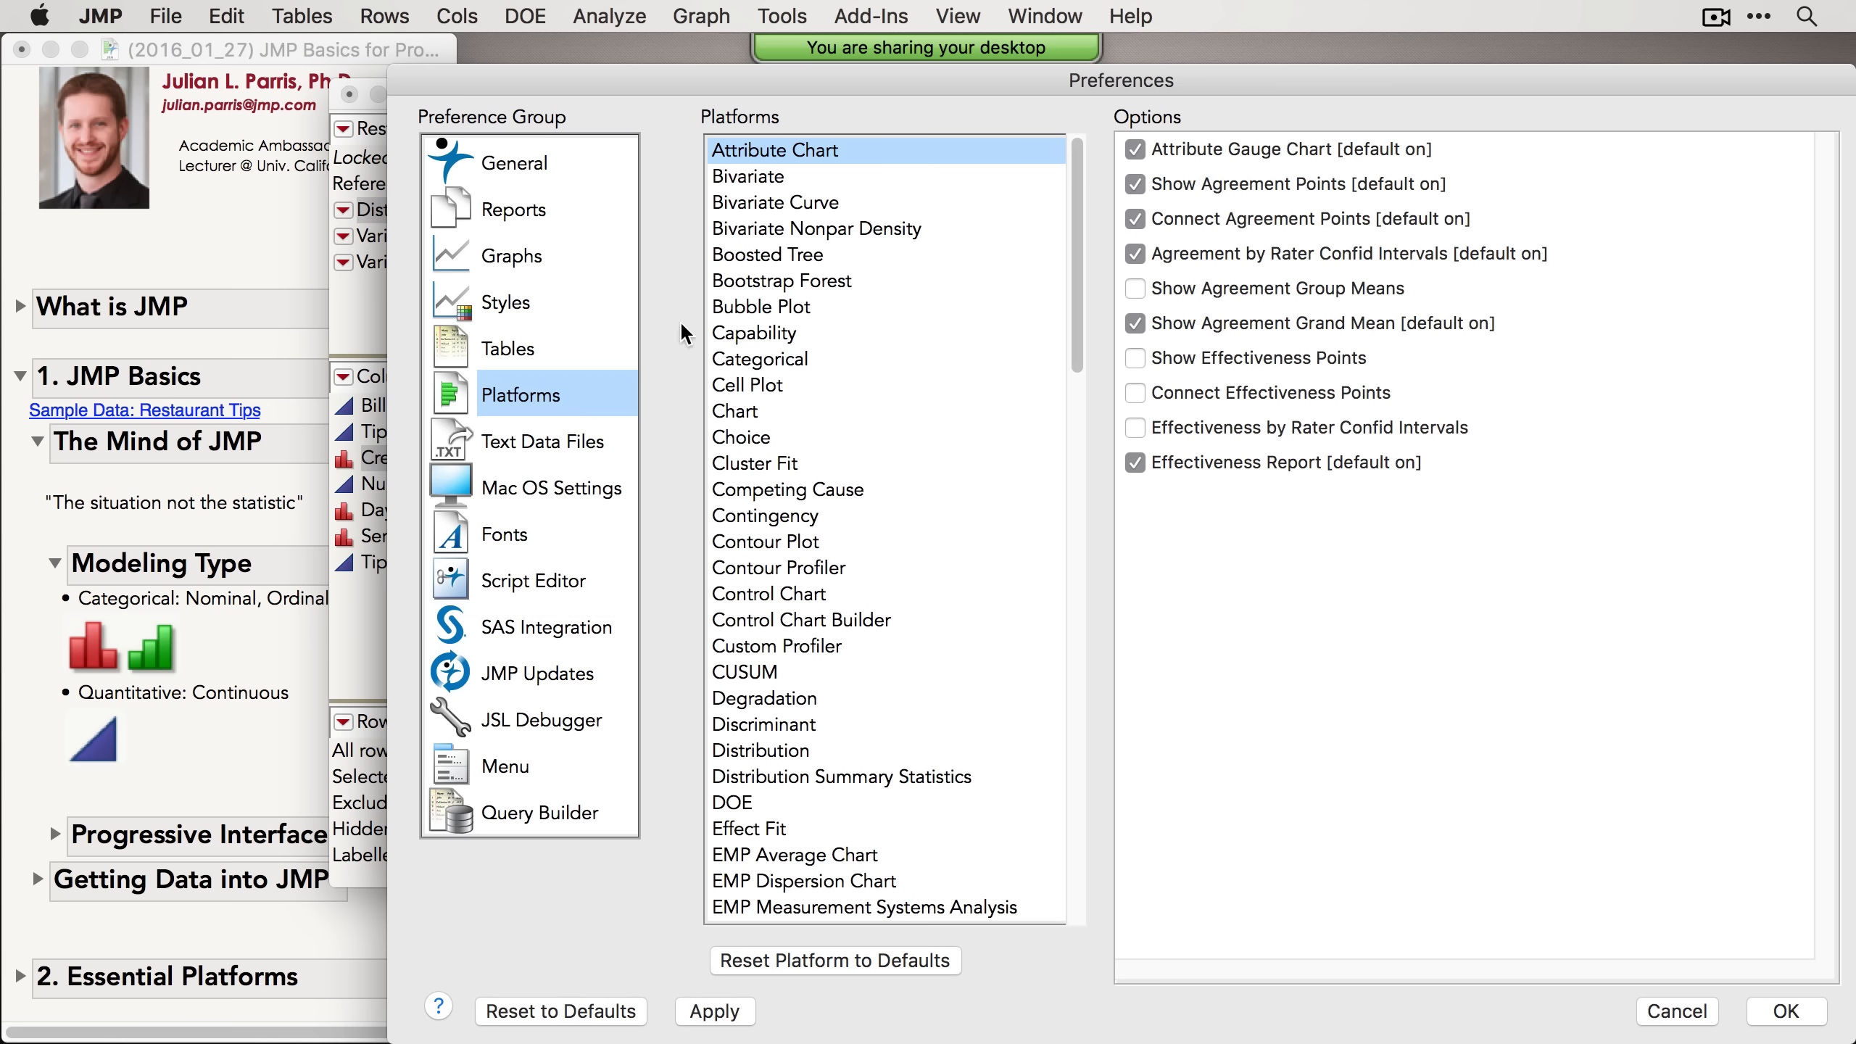
left_click(795, 753)
left_click(1136, 185)
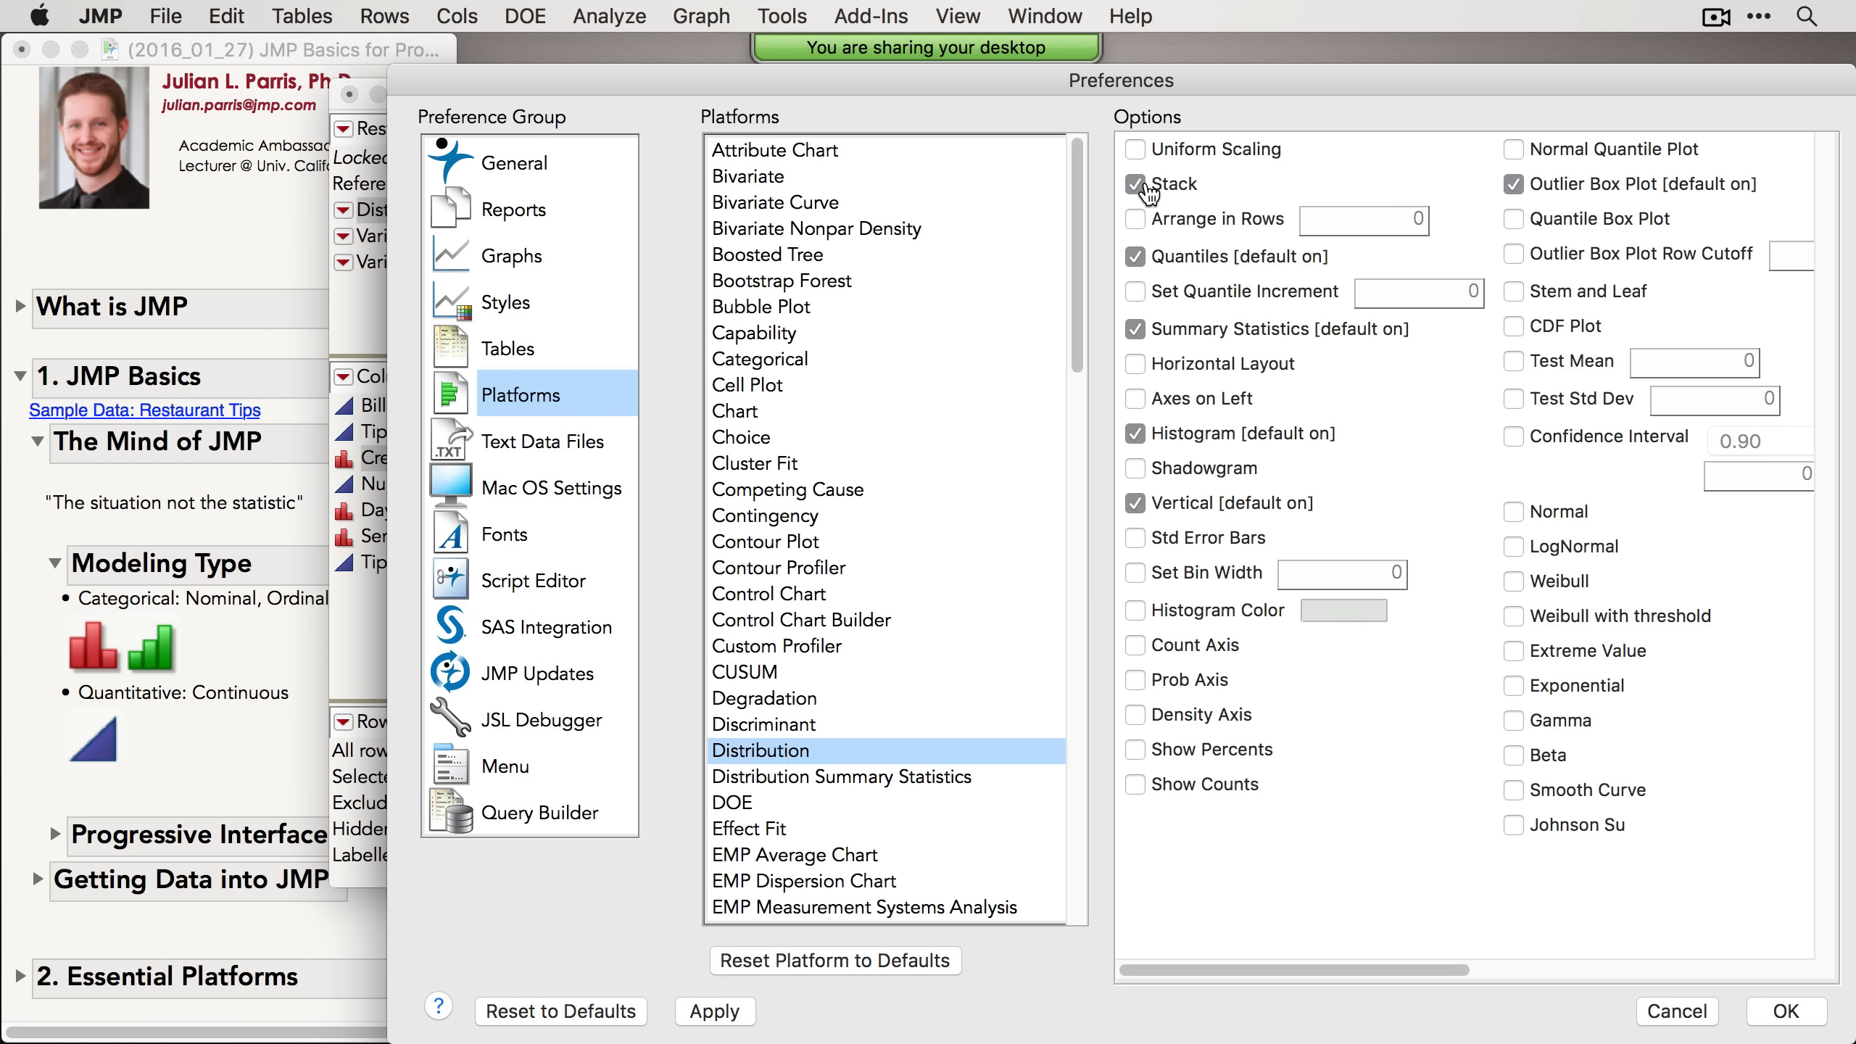
left_click_drag(1177, 78, 991, 73)
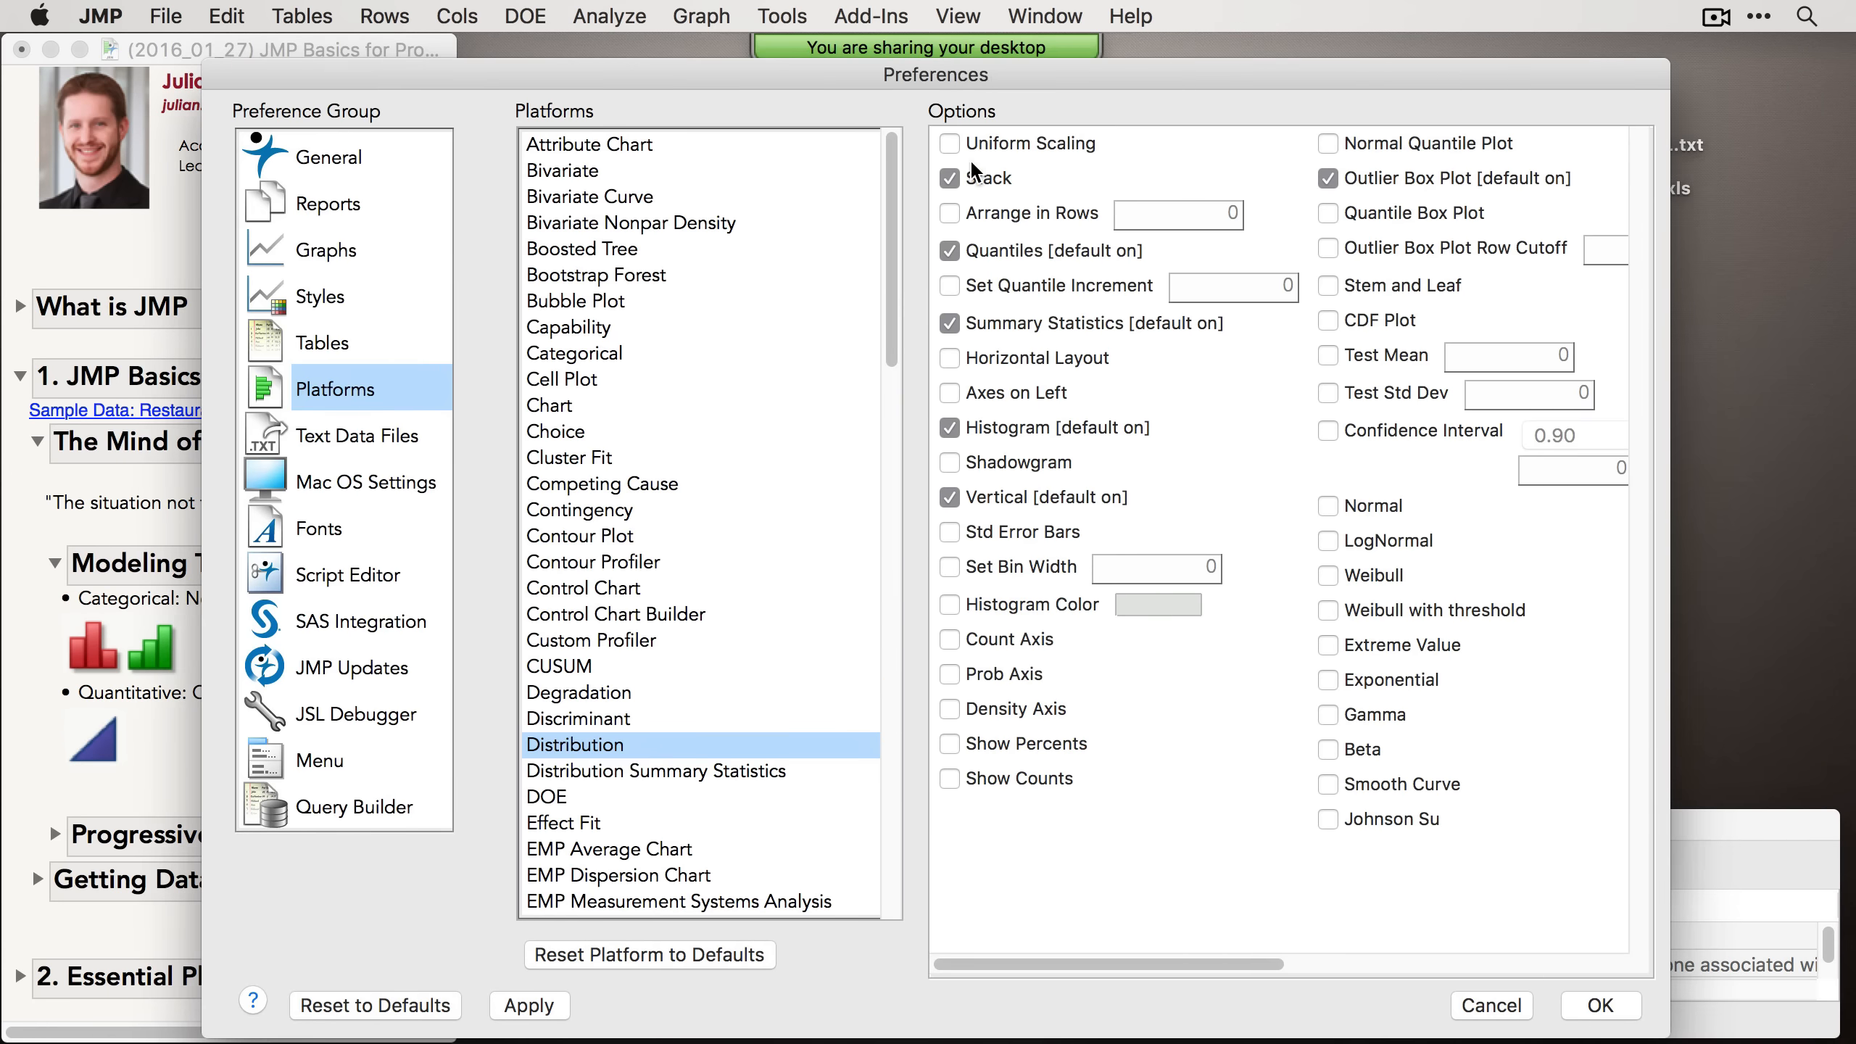
left_click(1607, 1009)
Step: Close the report and rerun Distribution with Tip Amount and Credit Card as the Y columns
left_click_drag(787, 100, 756, 96)
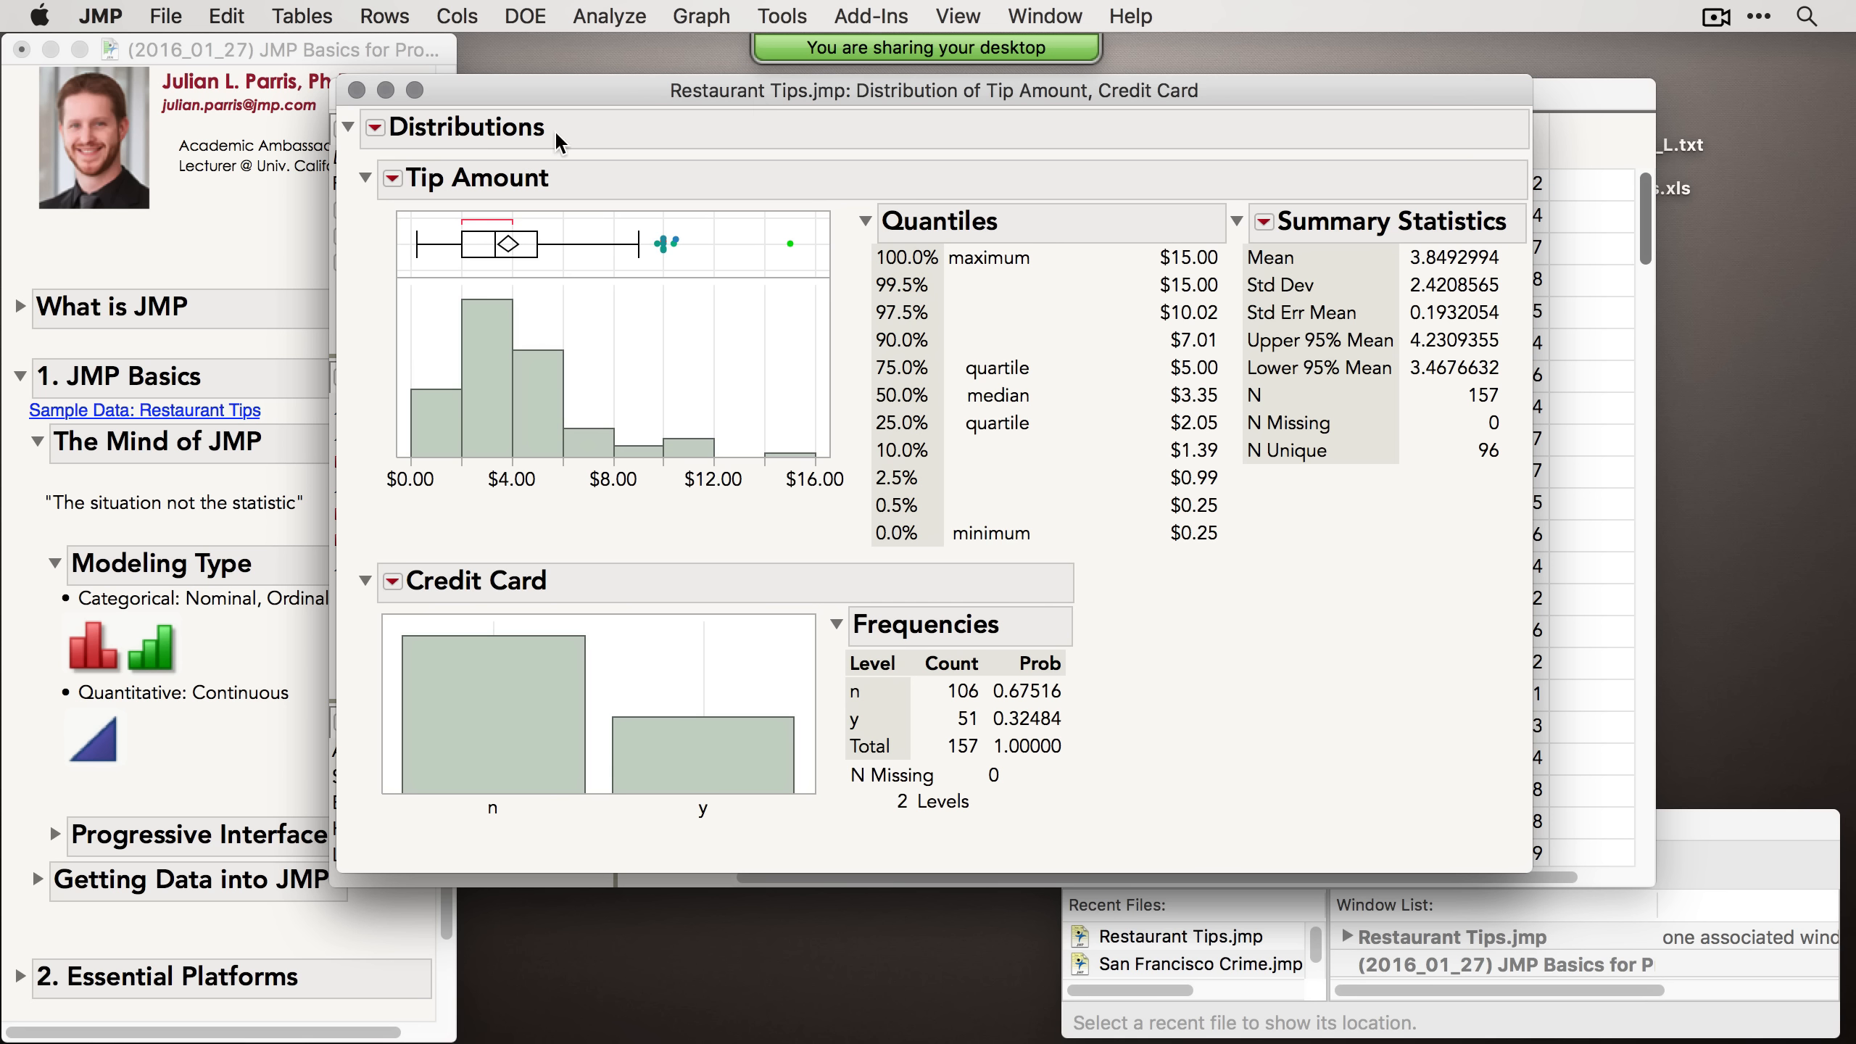
left_click(356, 91)
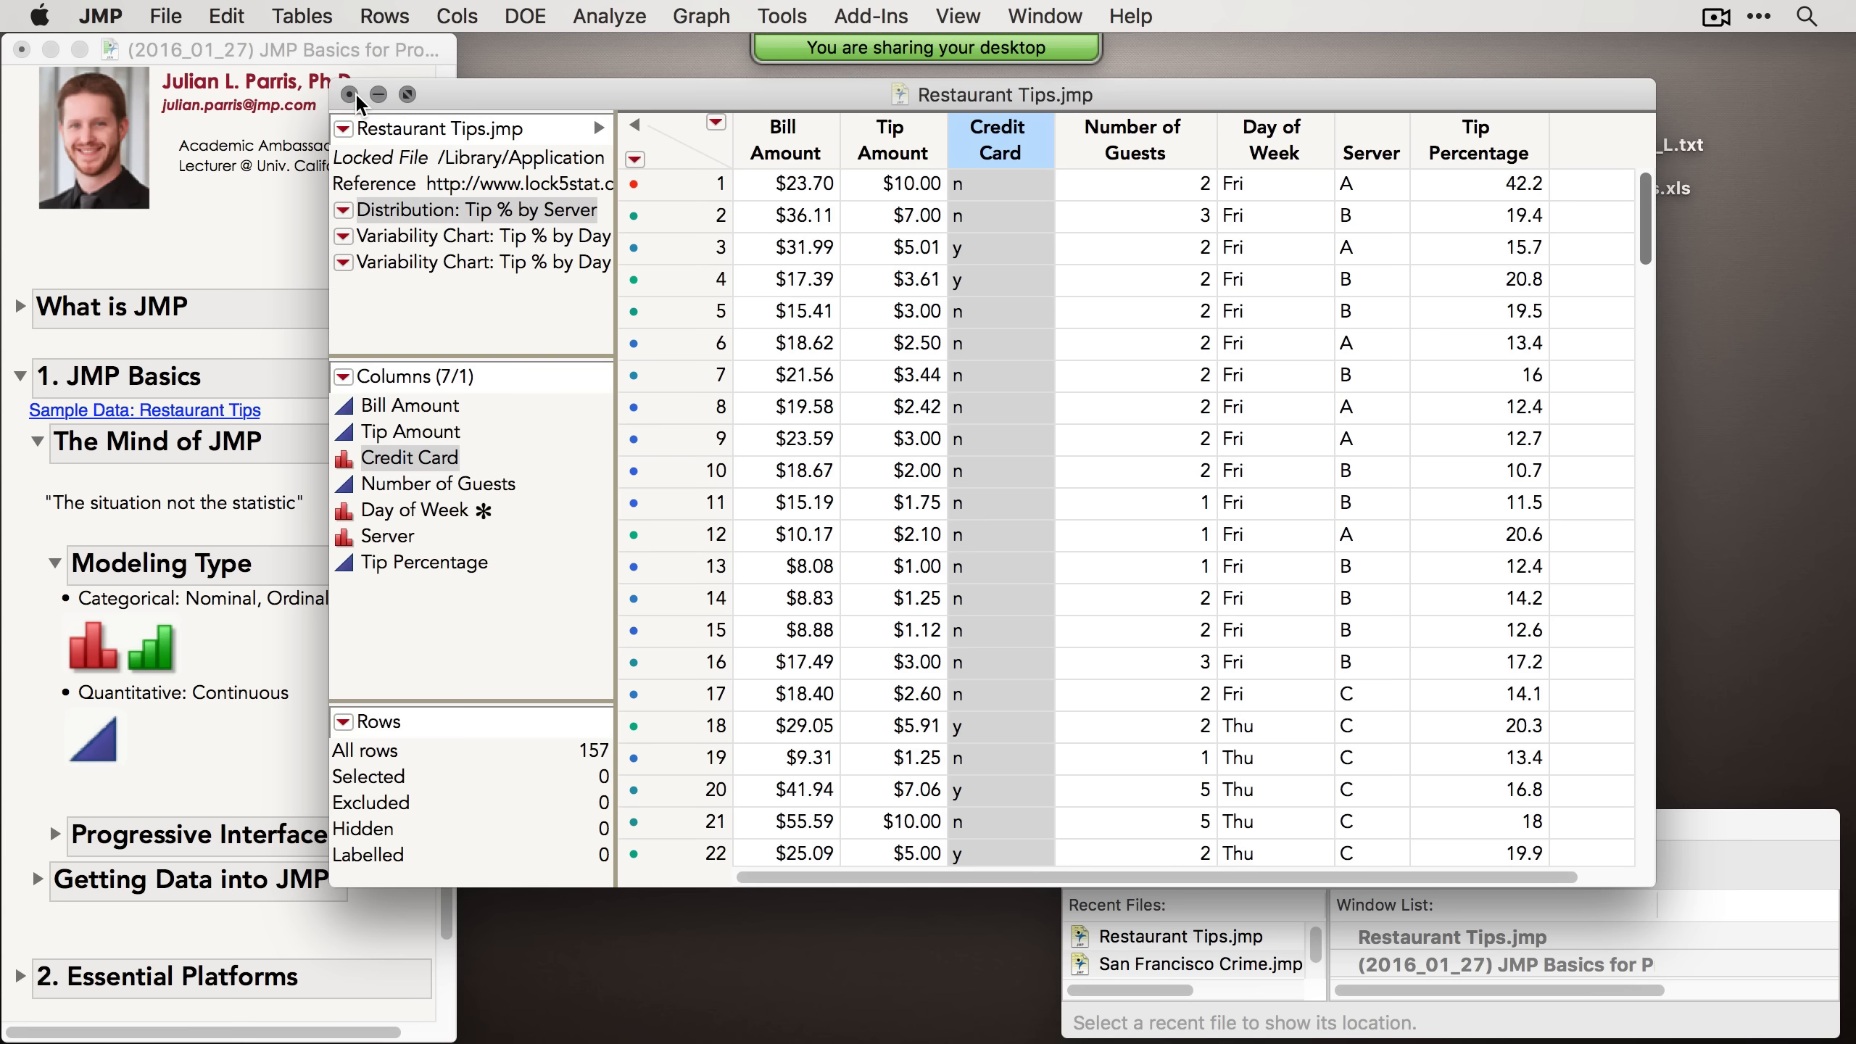
left_click(609, 16)
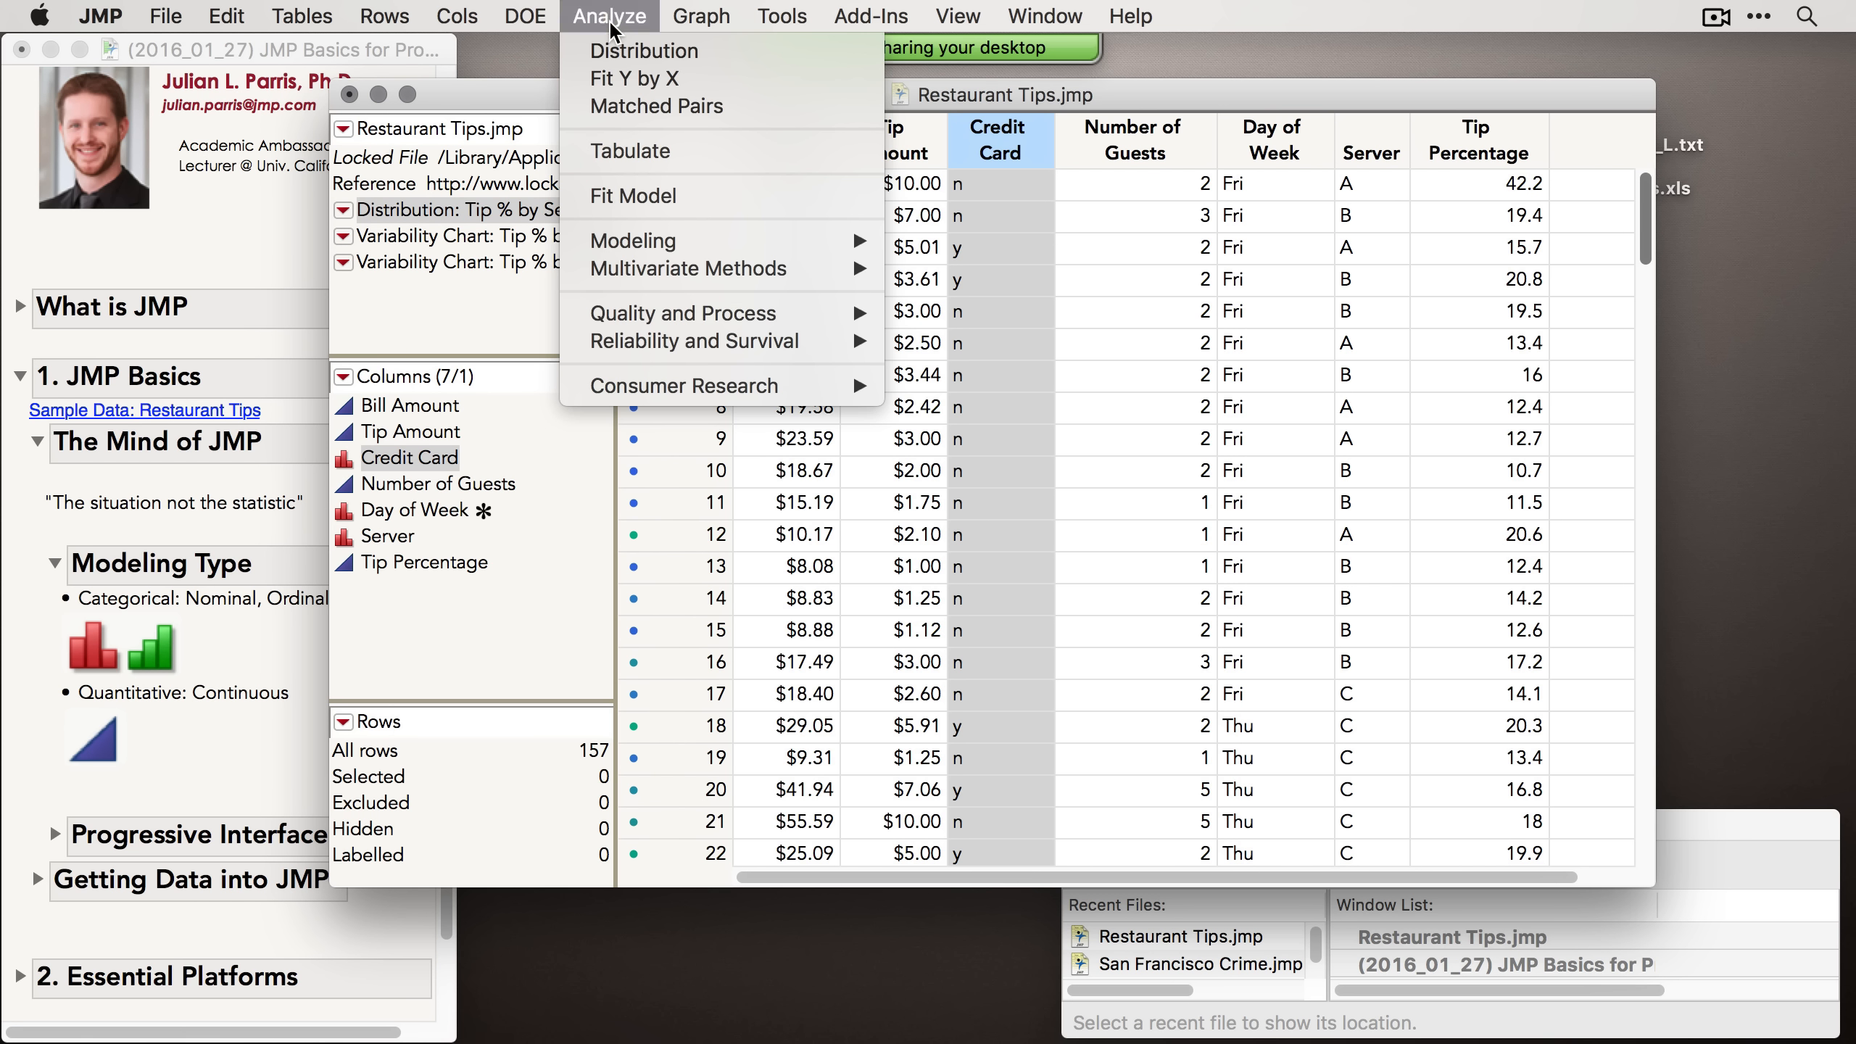
left_click(620, 51)
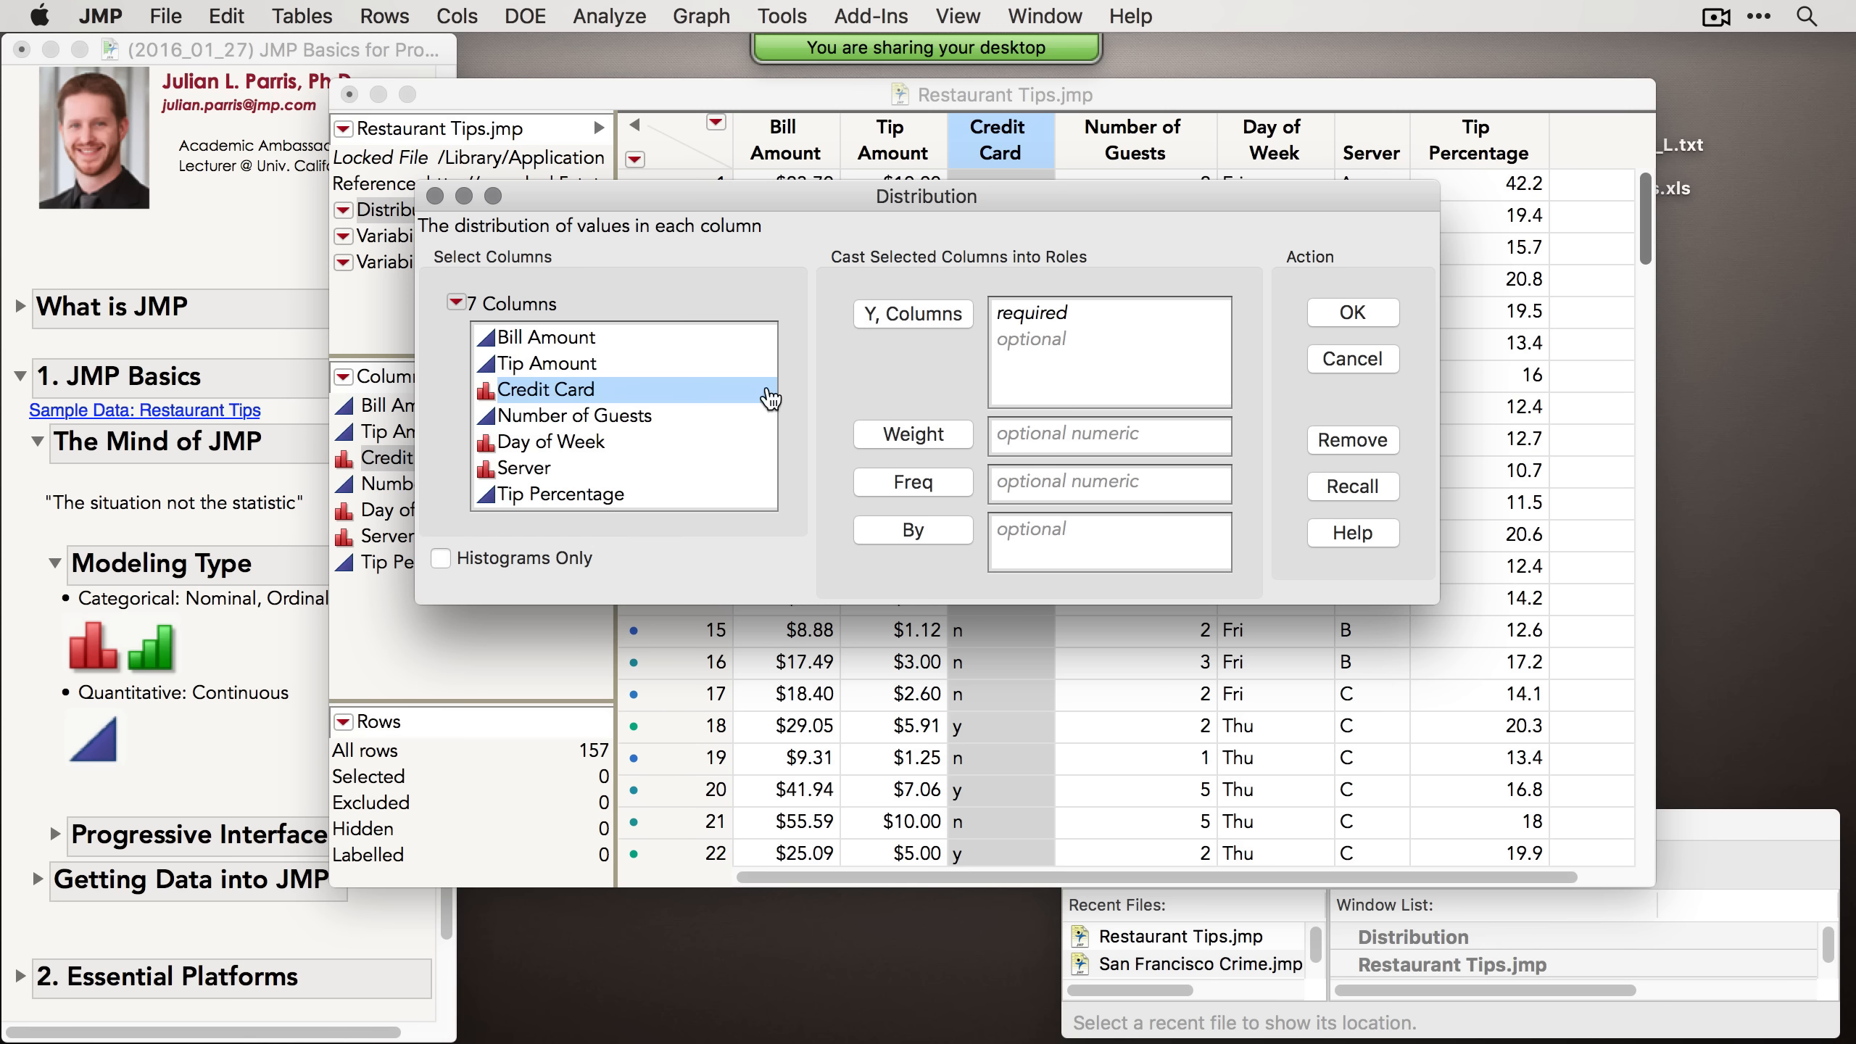
left_click_drag(610, 373, 609, 387)
left_click(913, 314)
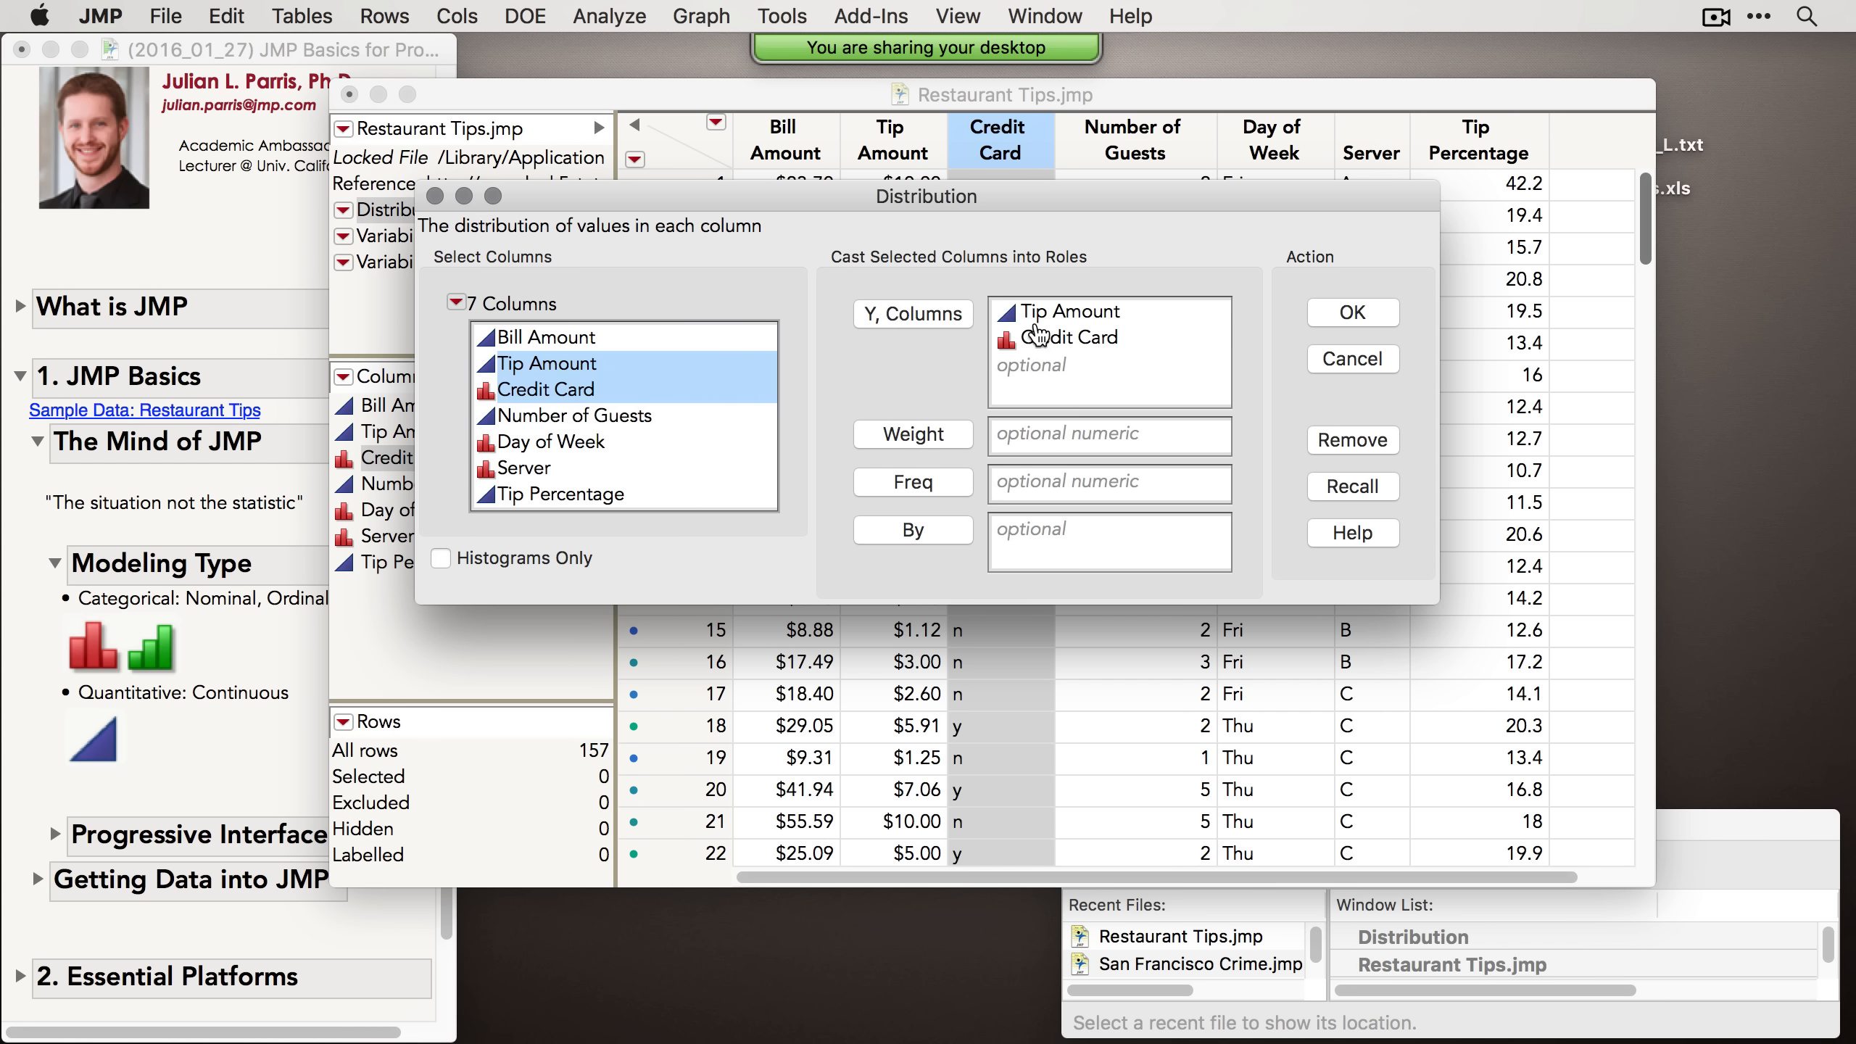
left_click(1353, 313)
Step: Collapse the Modeling Type topic and expand the Progressive Interface topic in the journal
left_click_drag(750, 87, 855, 117)
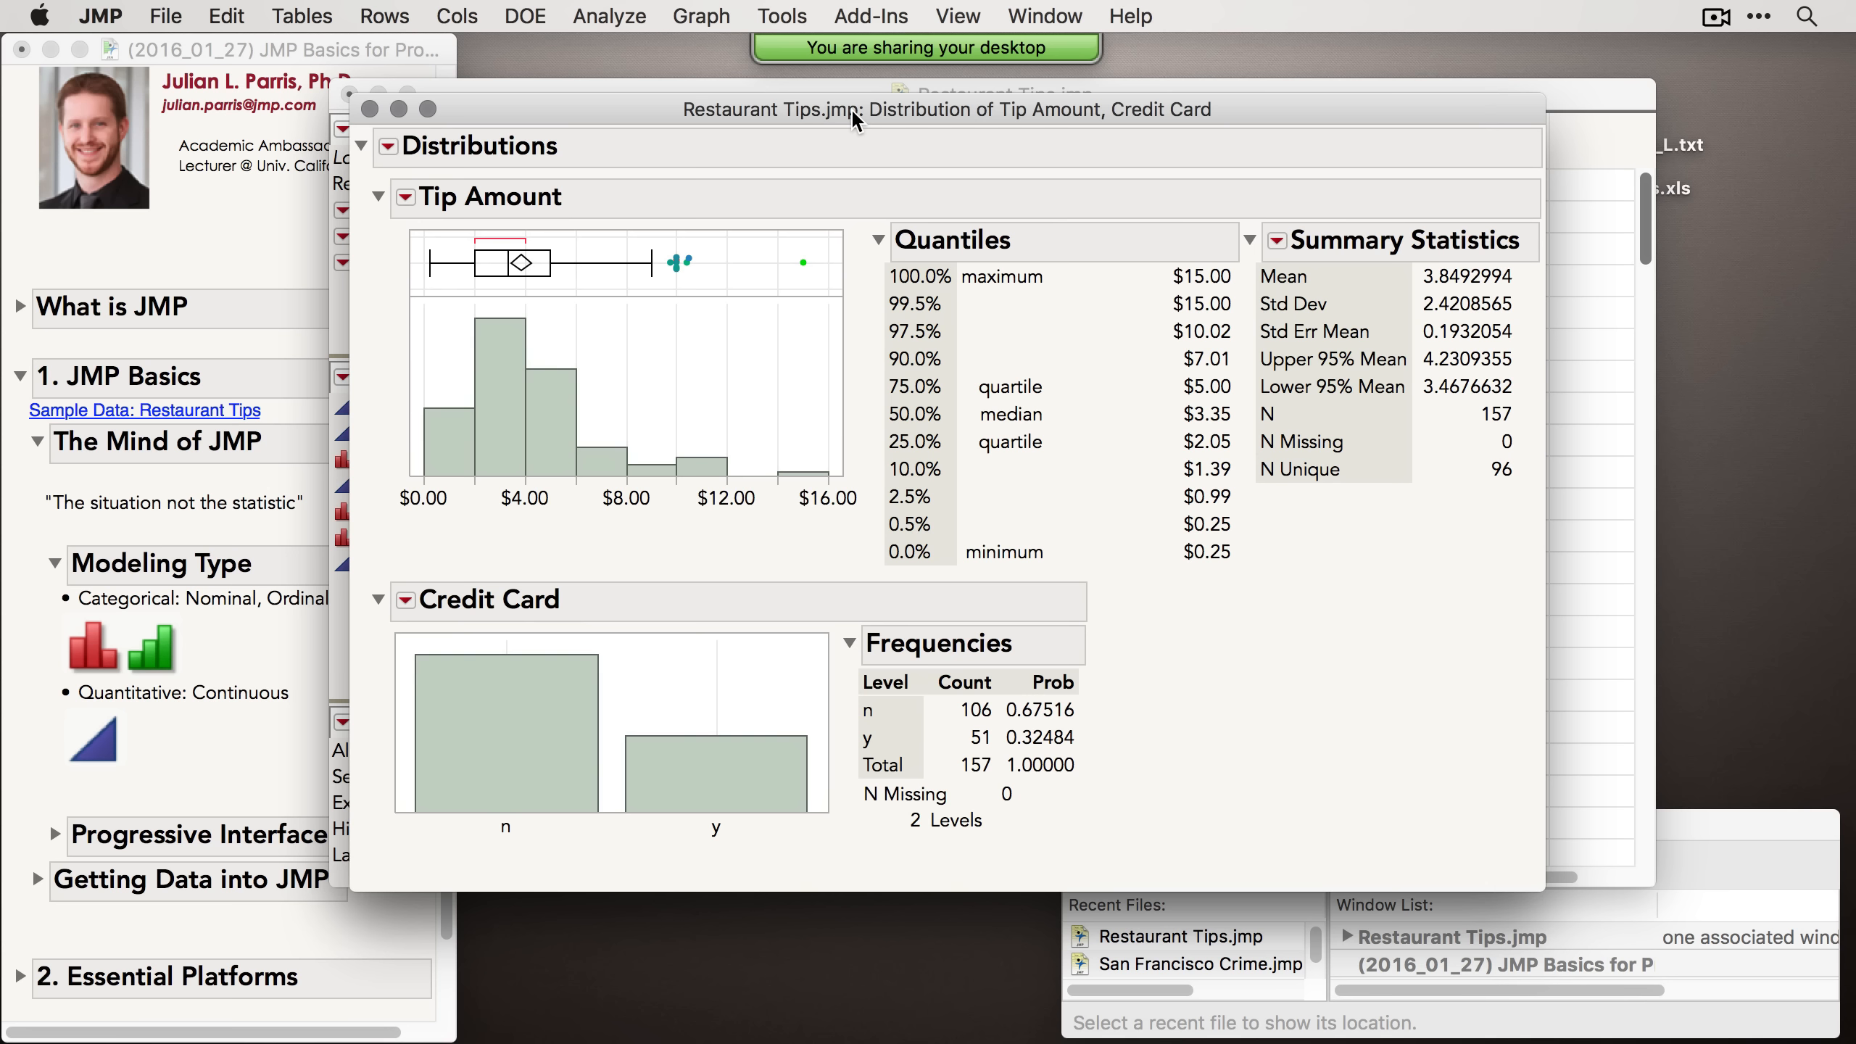
left_click_drag(851, 107, 836, 93)
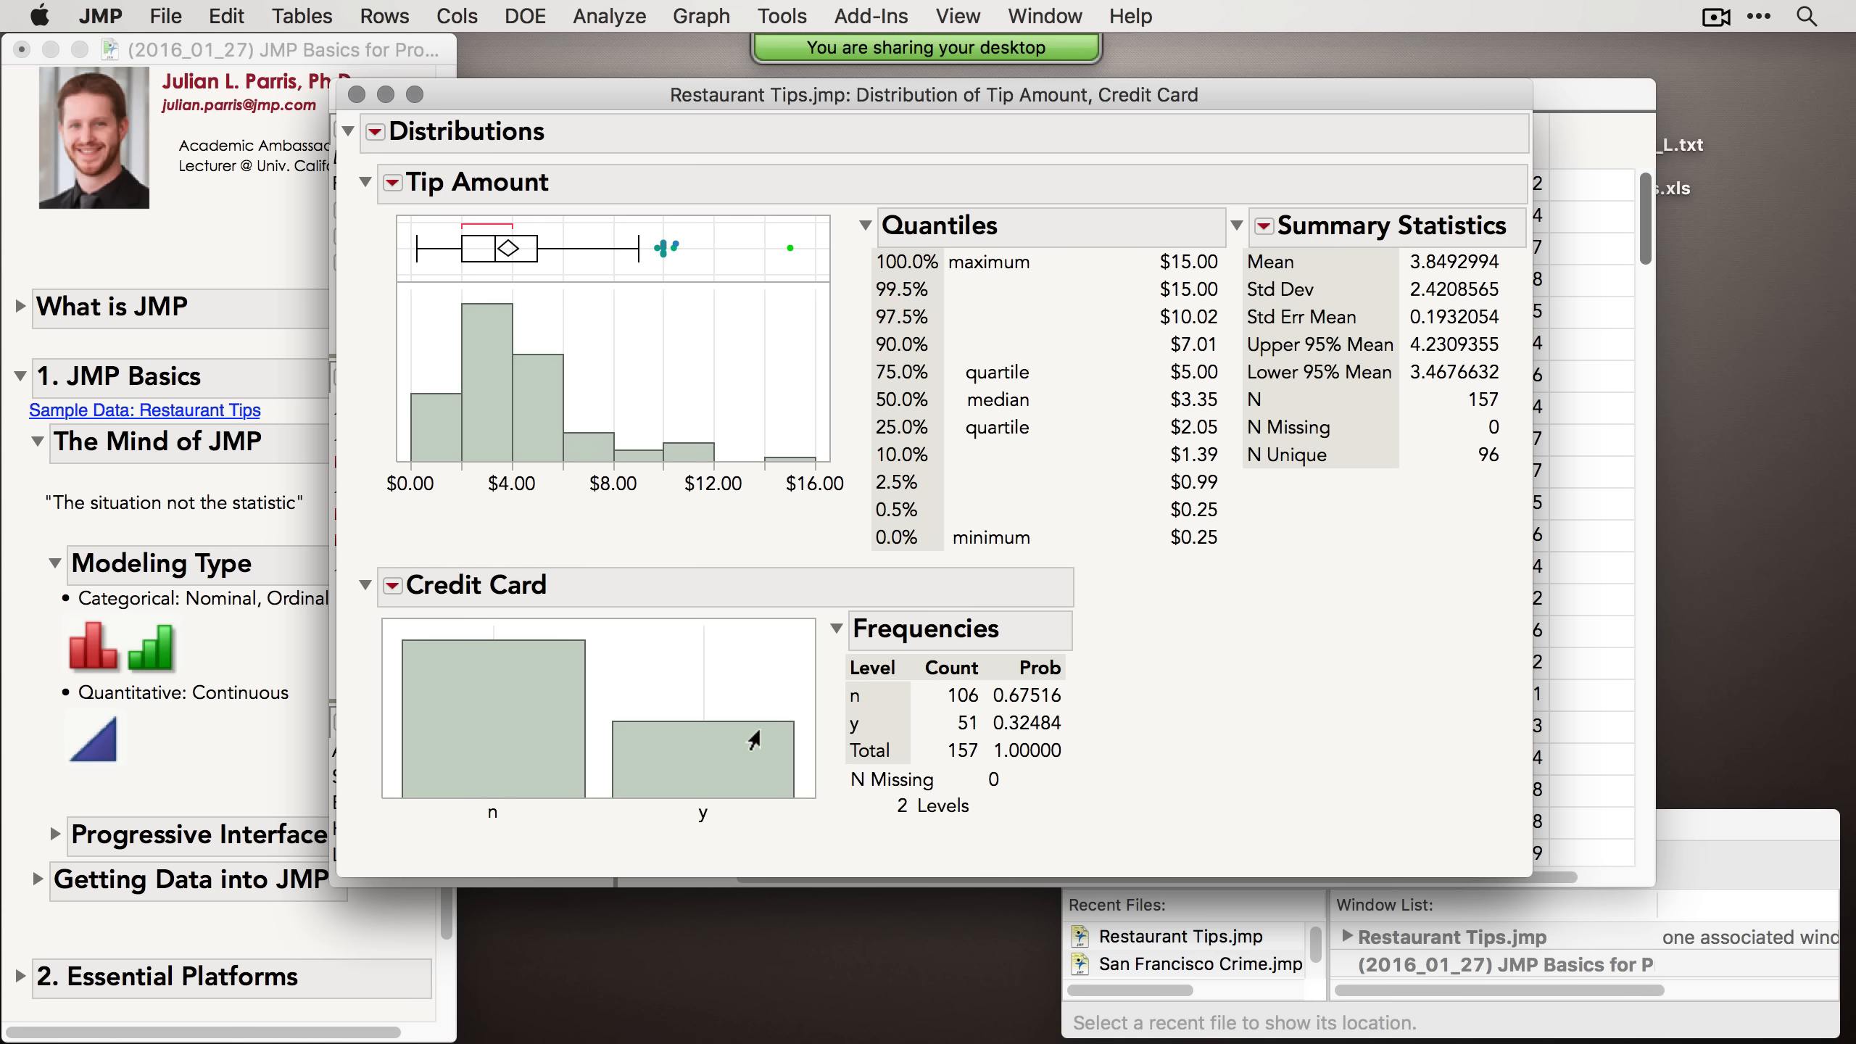
left_click_drag(700, 92, 742, 91)
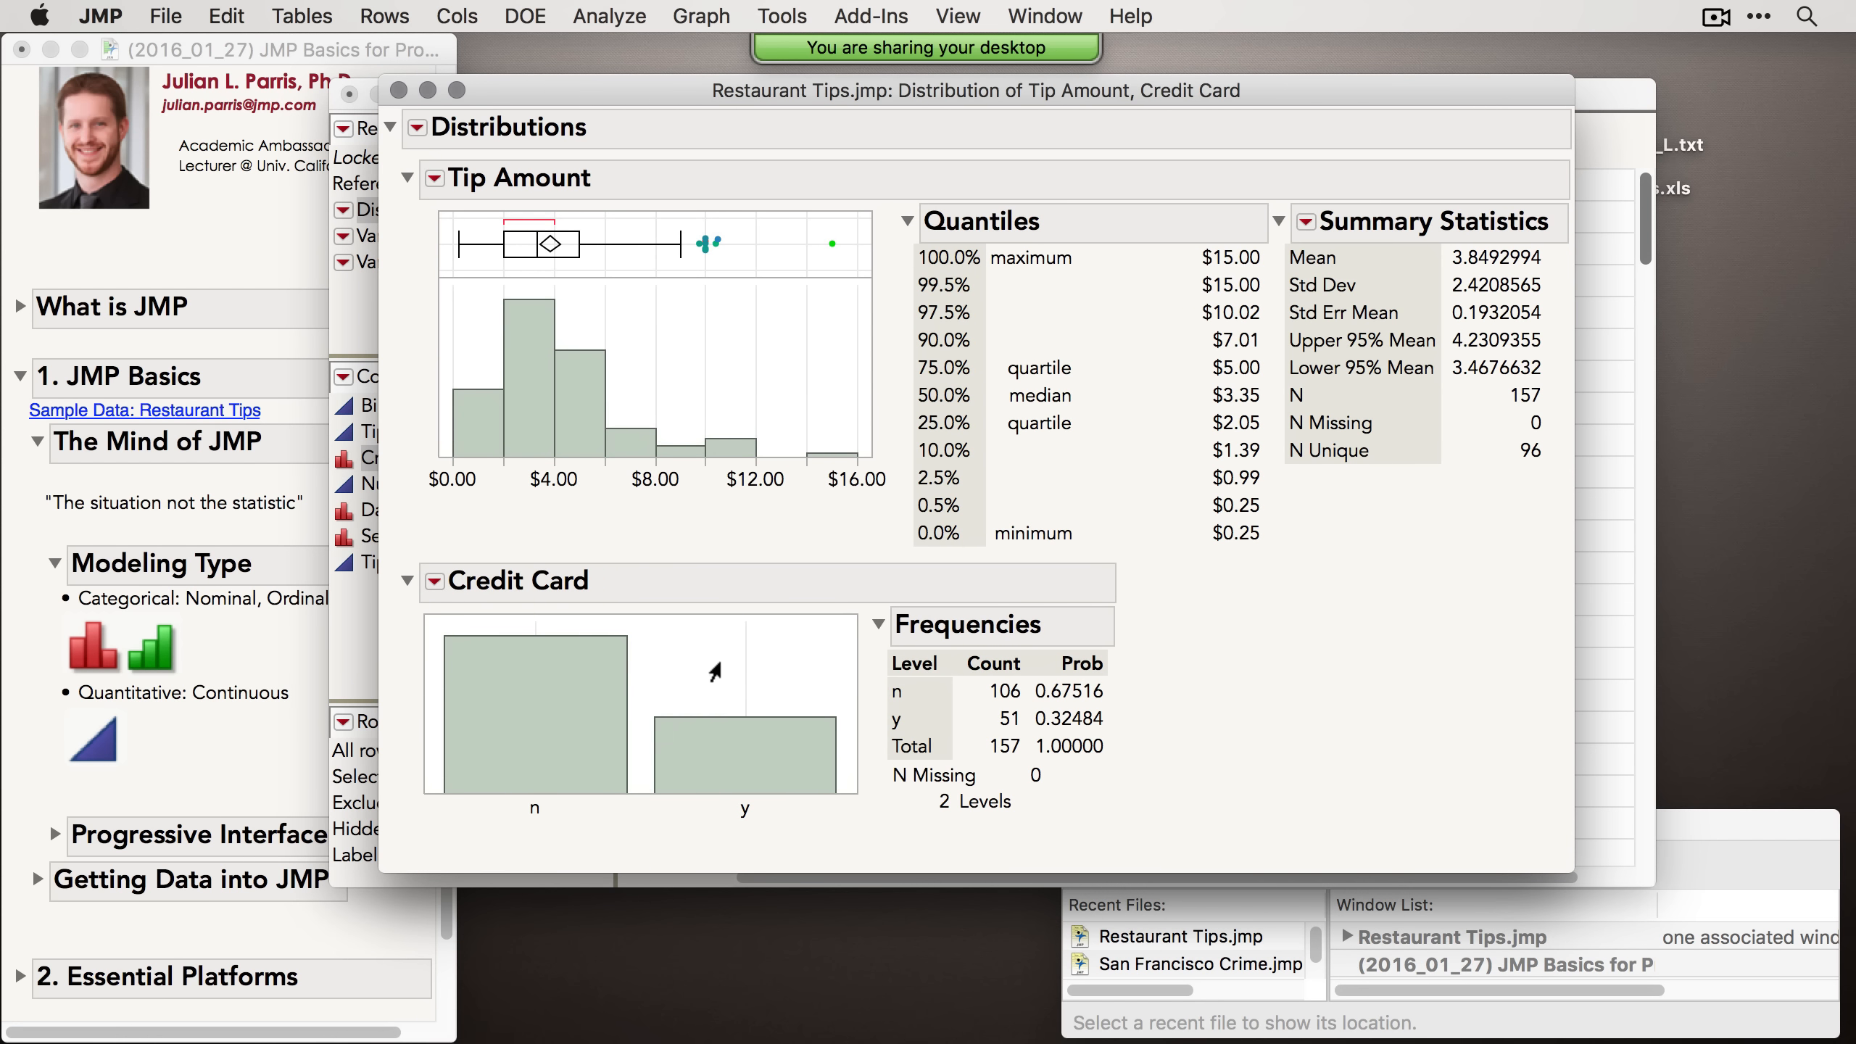
left_click(197, 758)
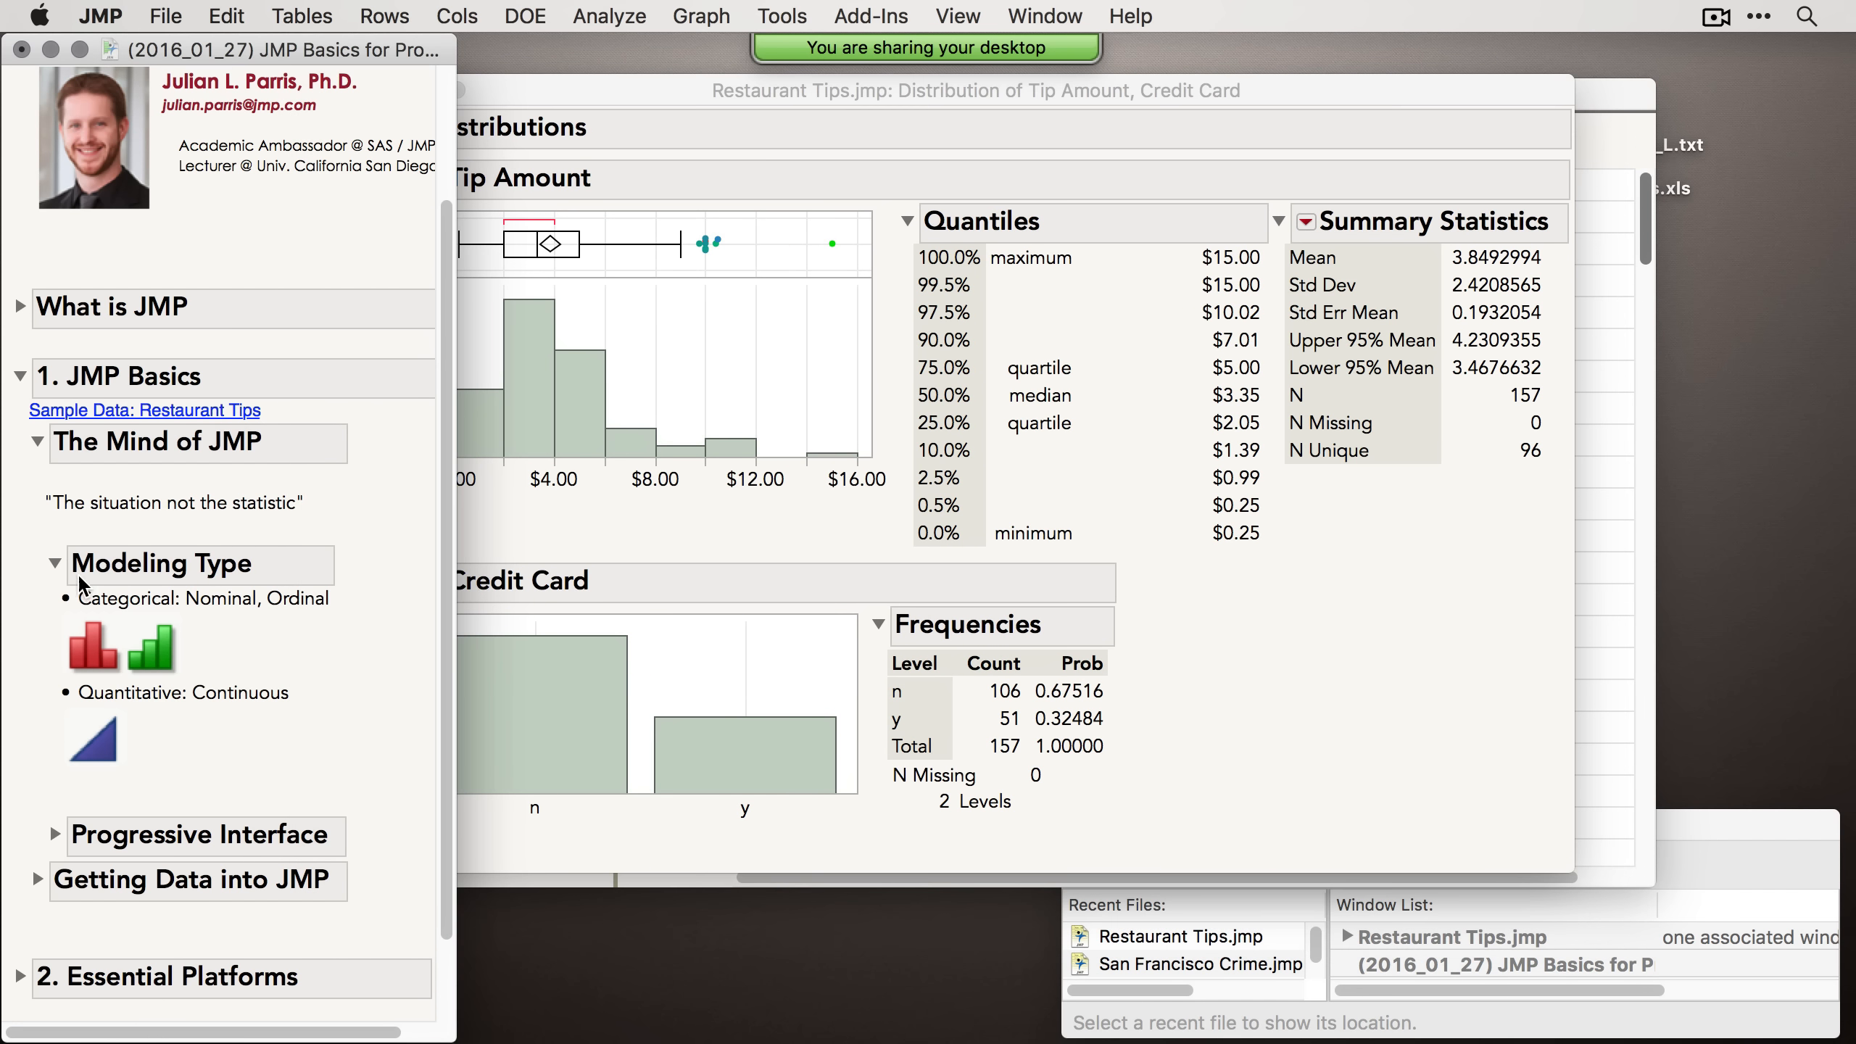
left_click(55, 564)
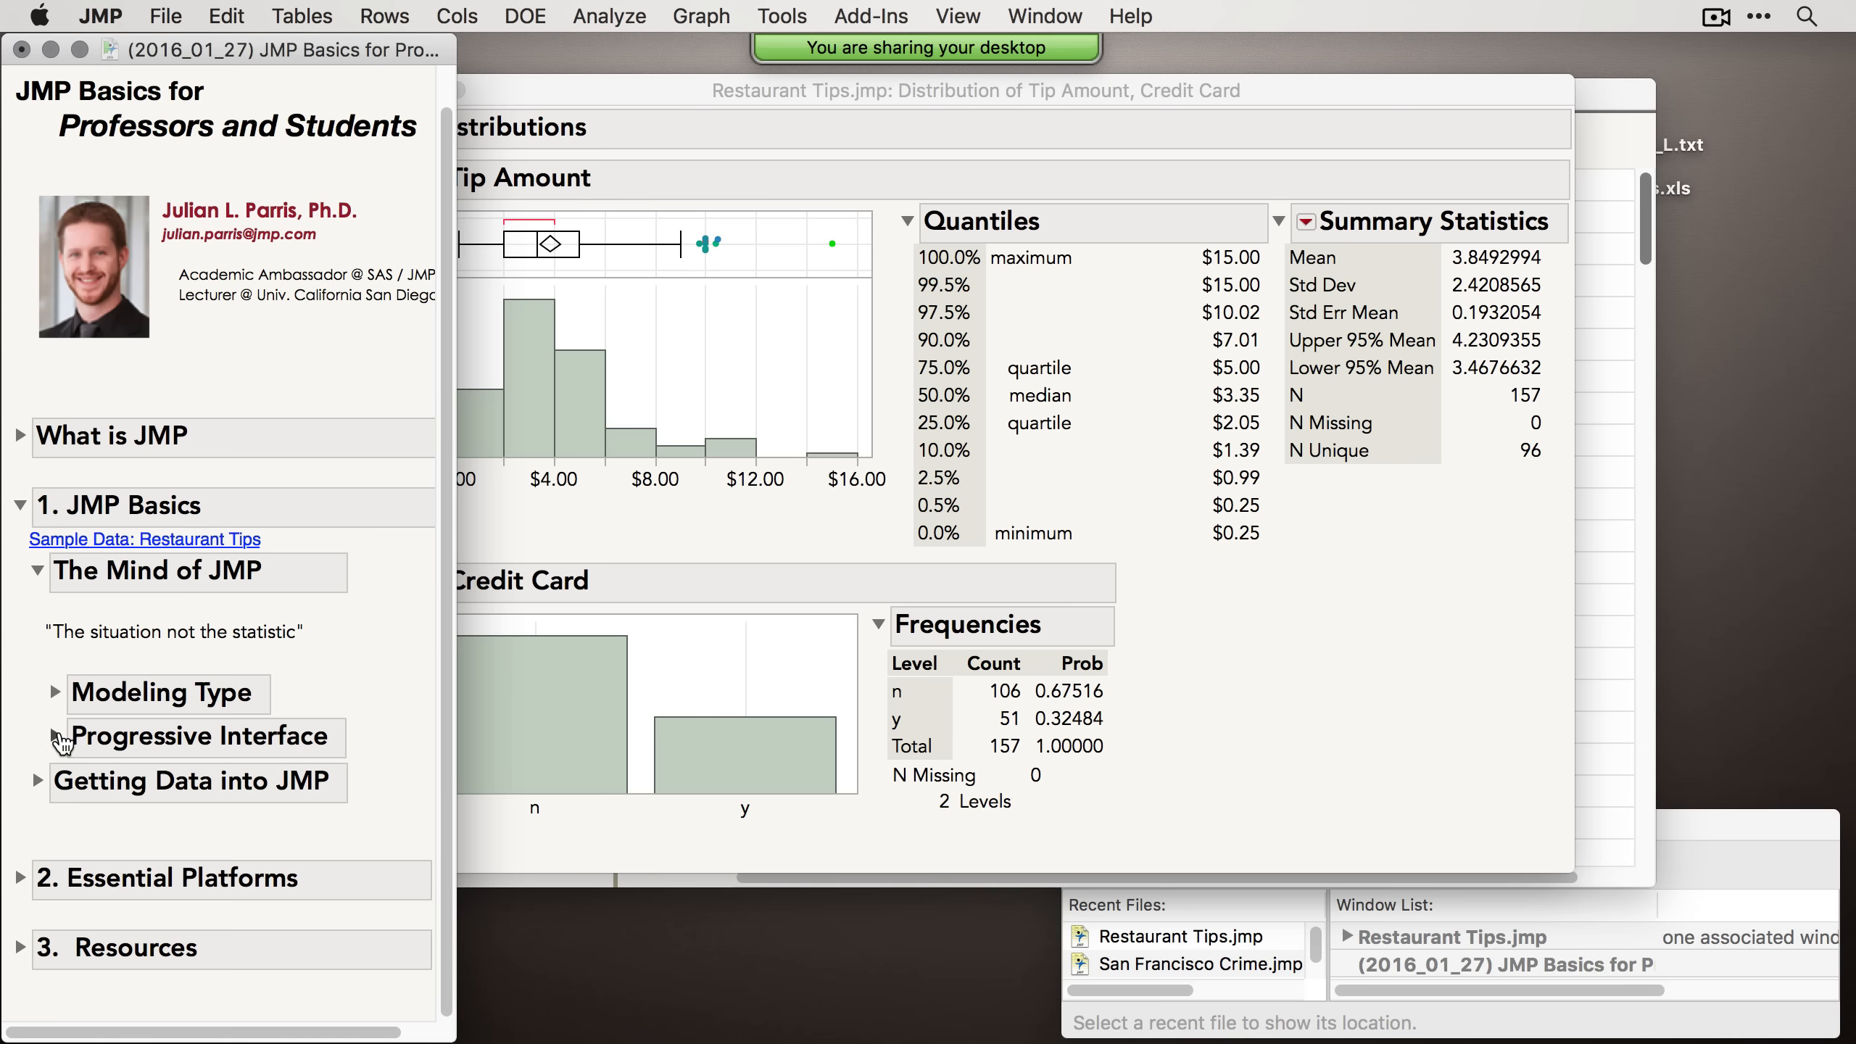
left_click(55, 735)
scroll(143, 760, "down", 3)
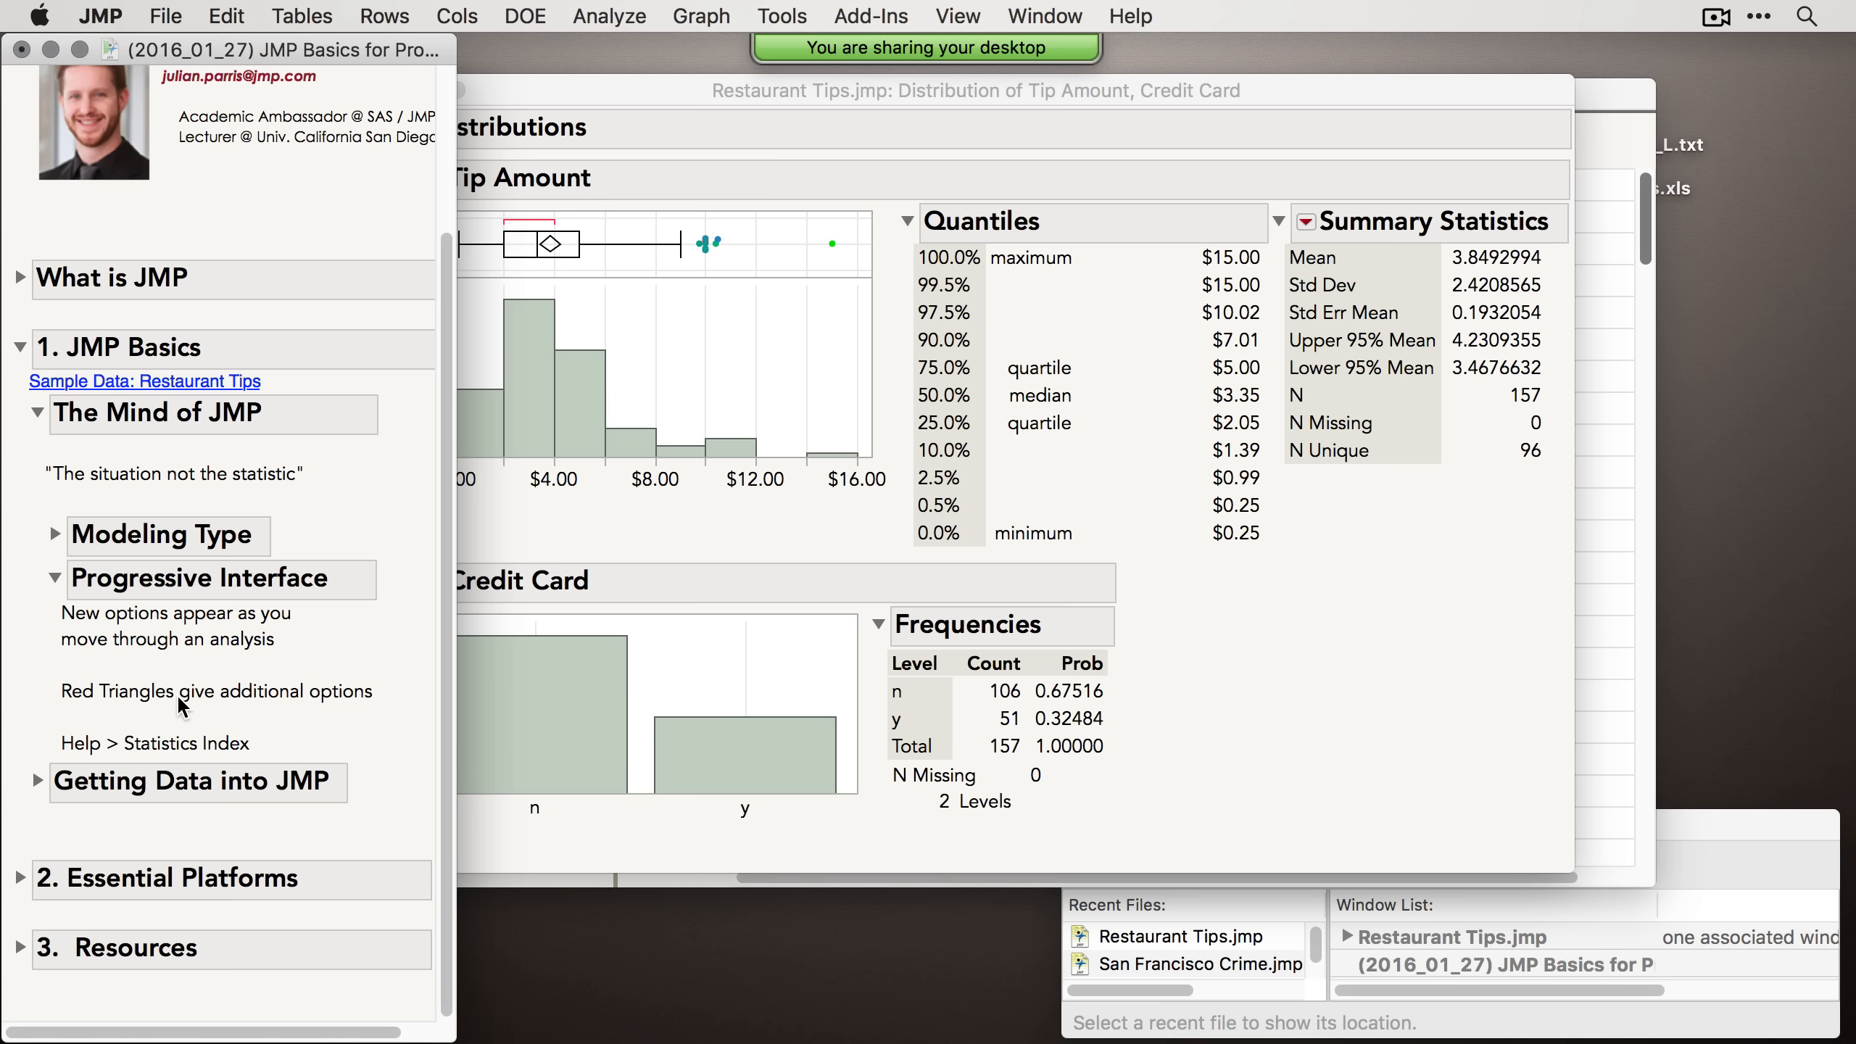
Step: Show and then hide the Normal Quantile Plot for the Tip Amount distribution
left_click(737, 94)
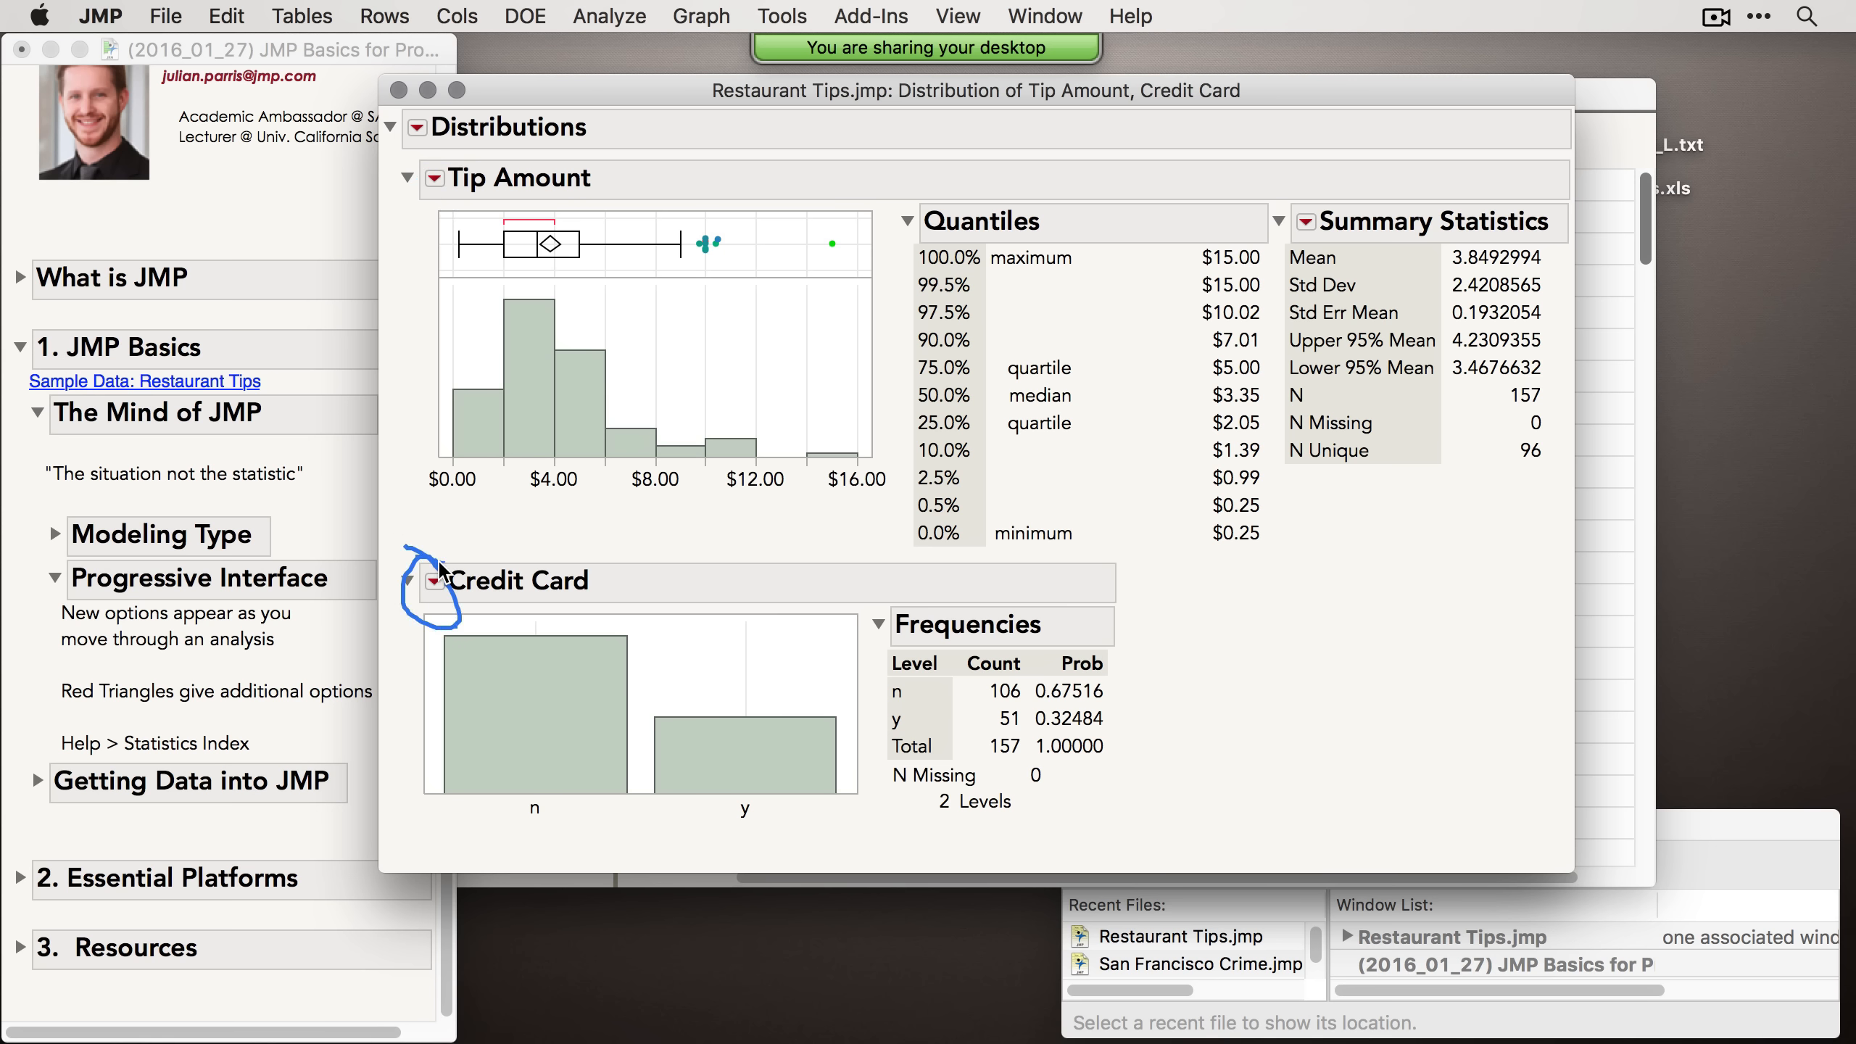
left_click(435, 179)
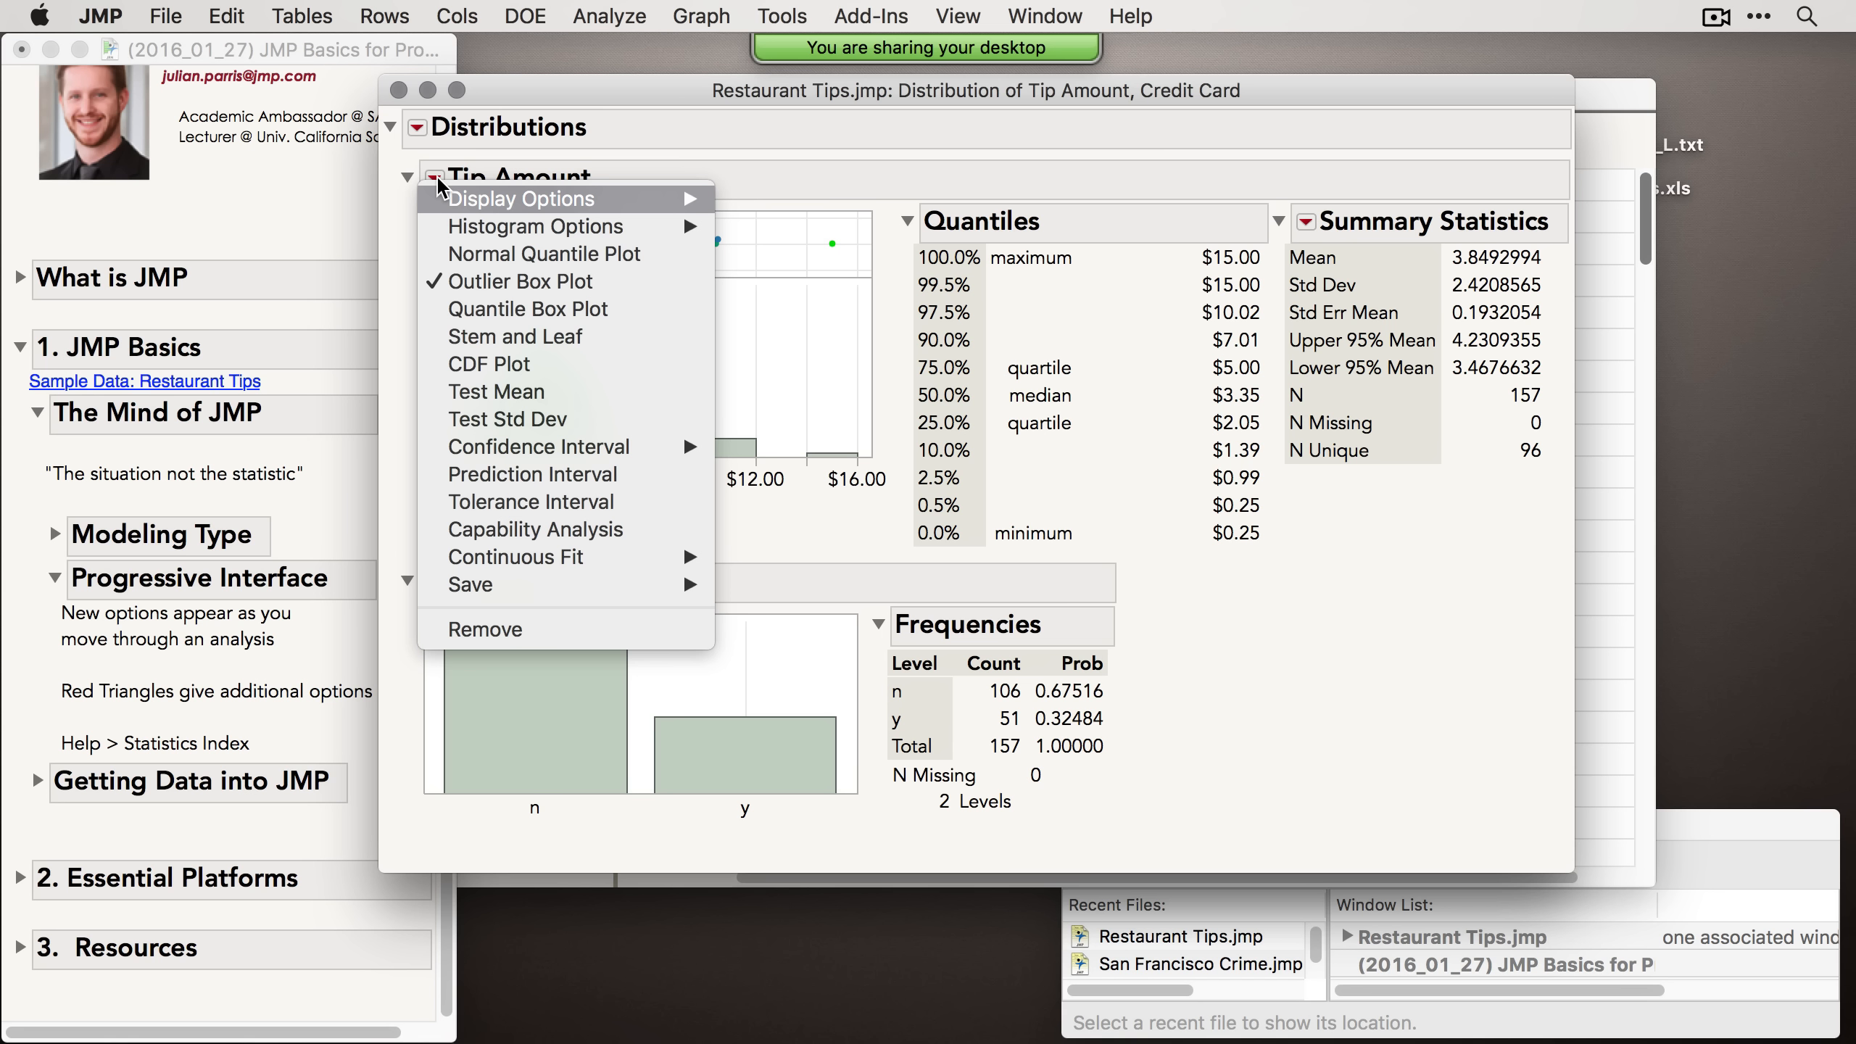
left_click(504, 256)
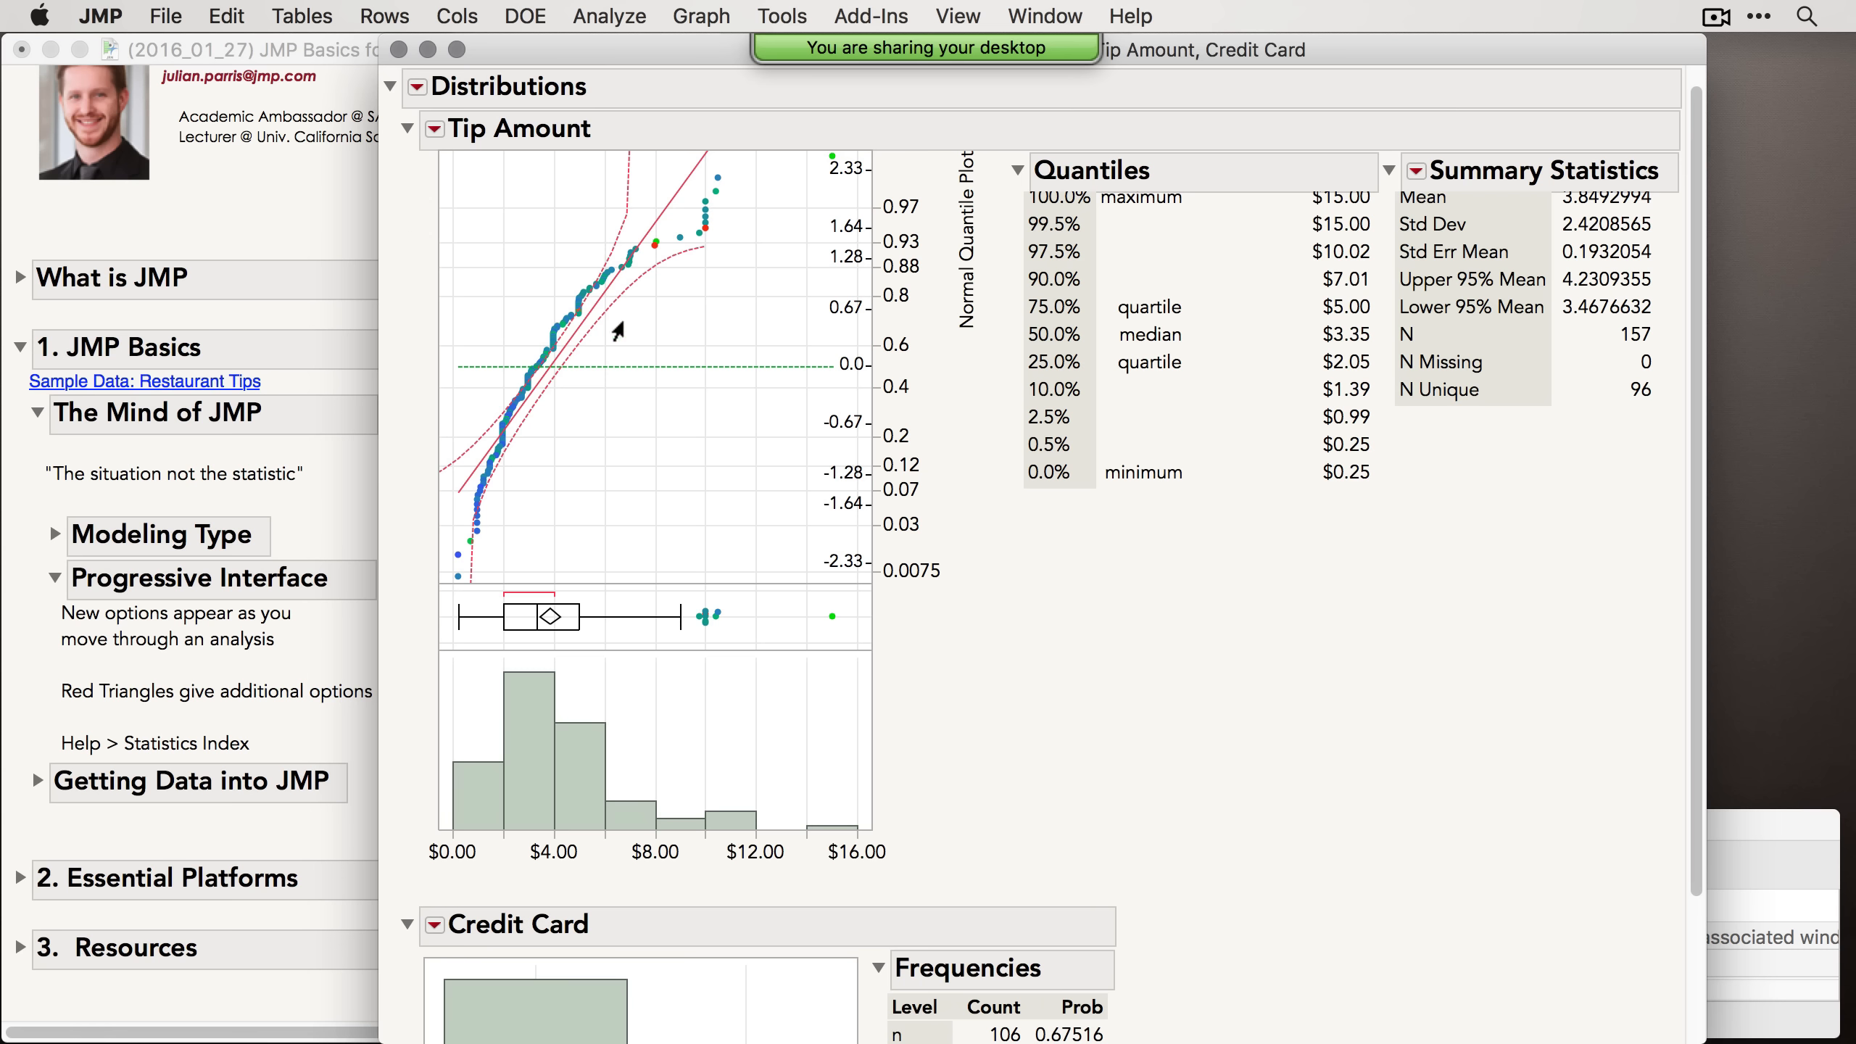
left_click(435, 129)
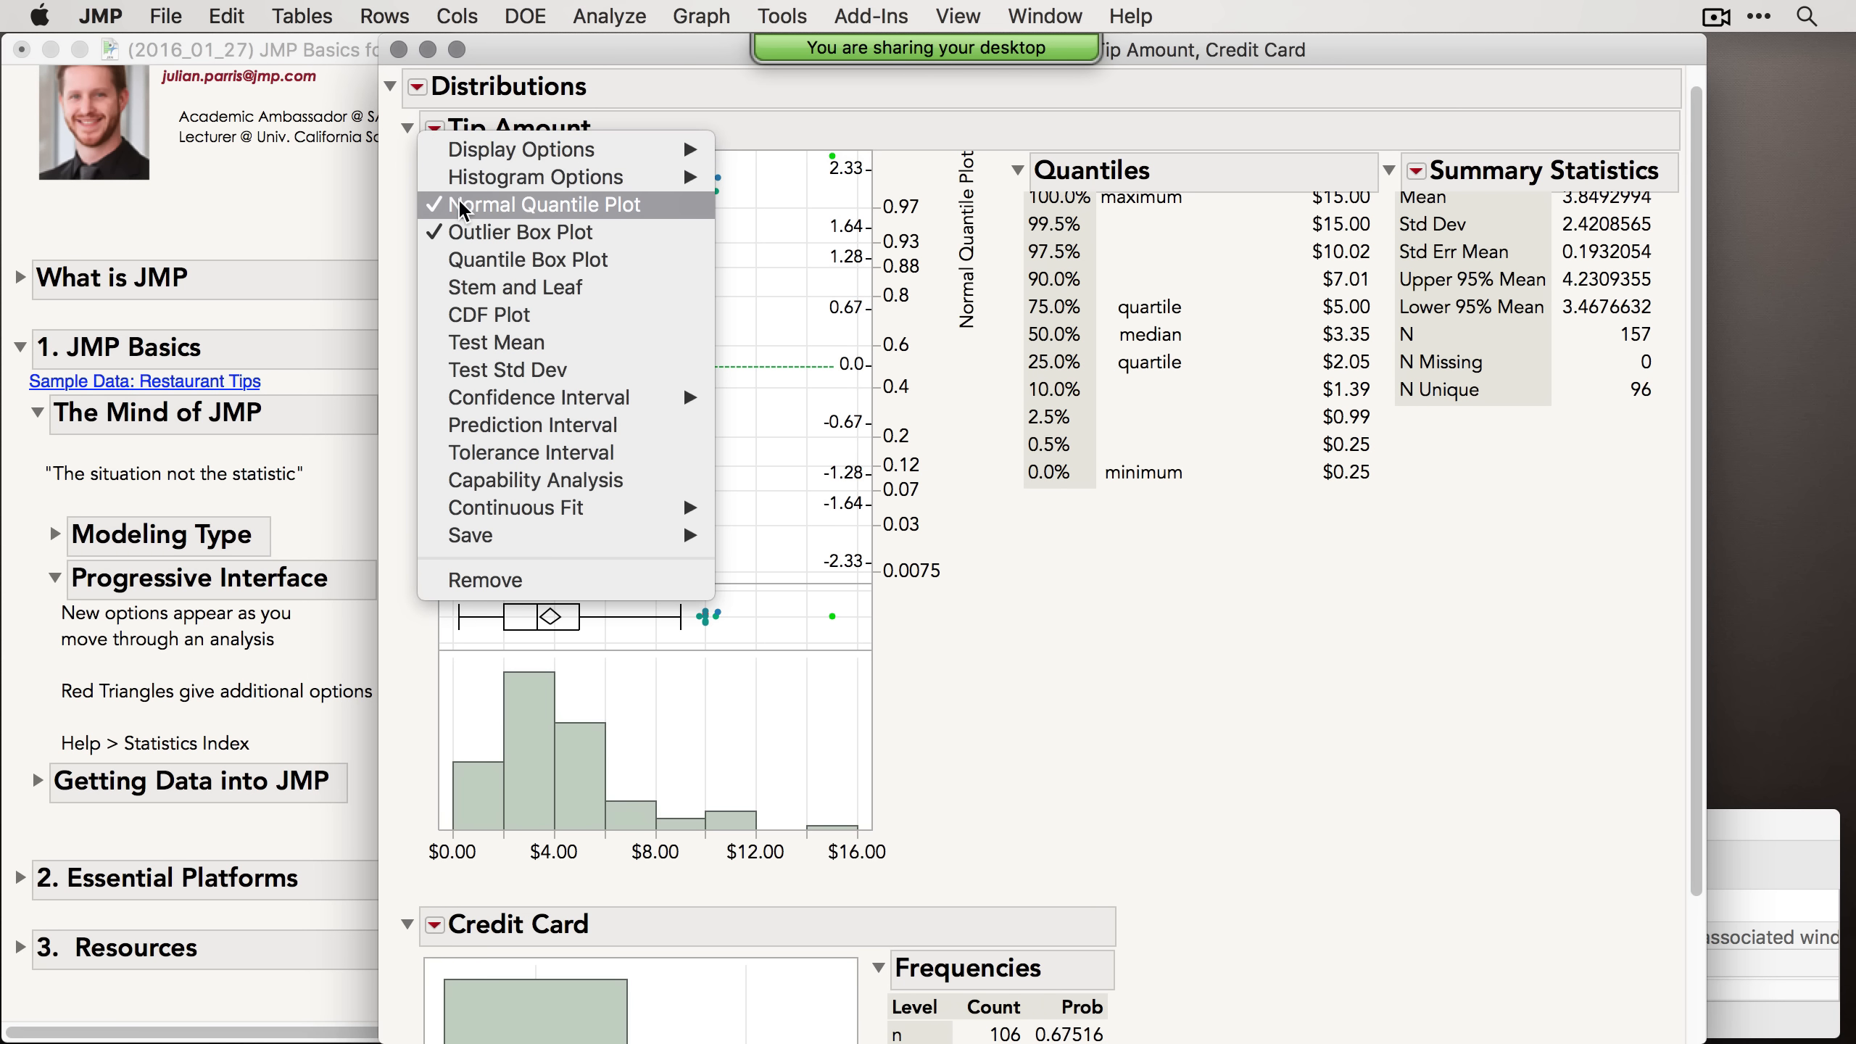
left_click(512, 205)
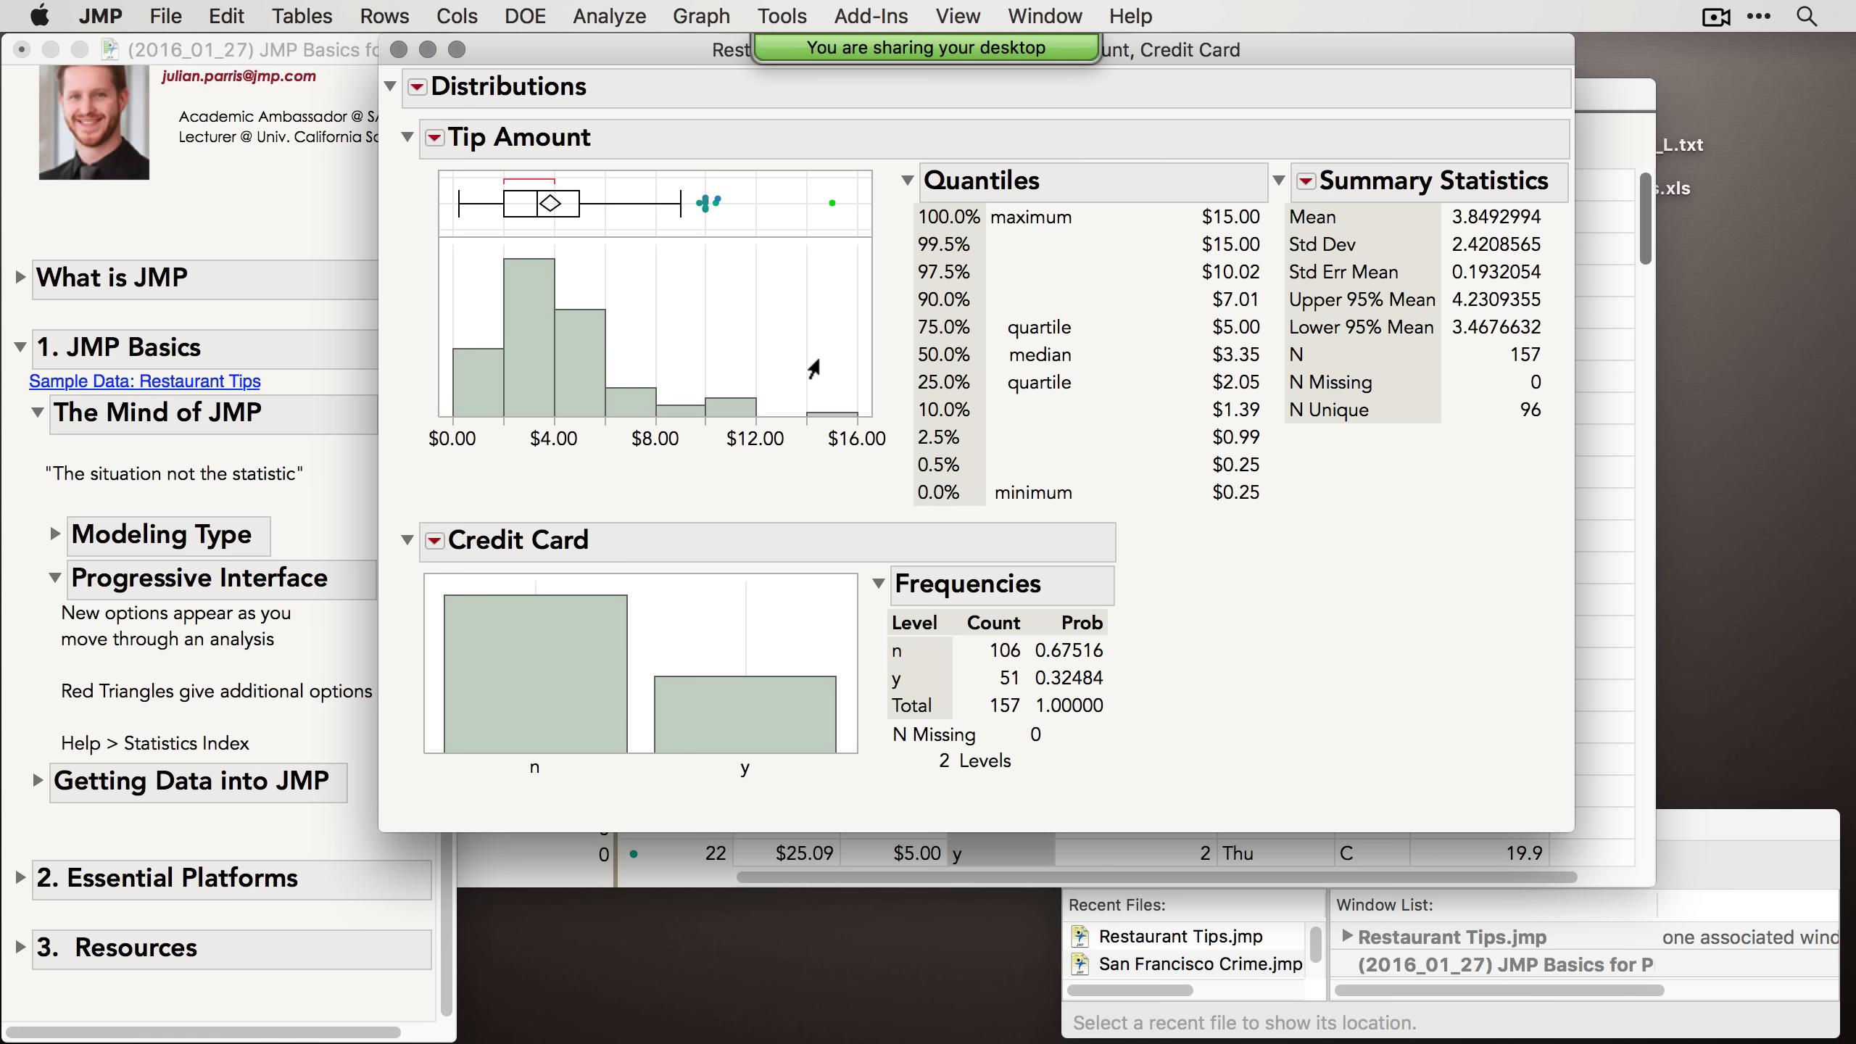
Step: Run Test Mean on the Tip Amount distribution with a hypothesized mean of 4
left_click(435, 139)
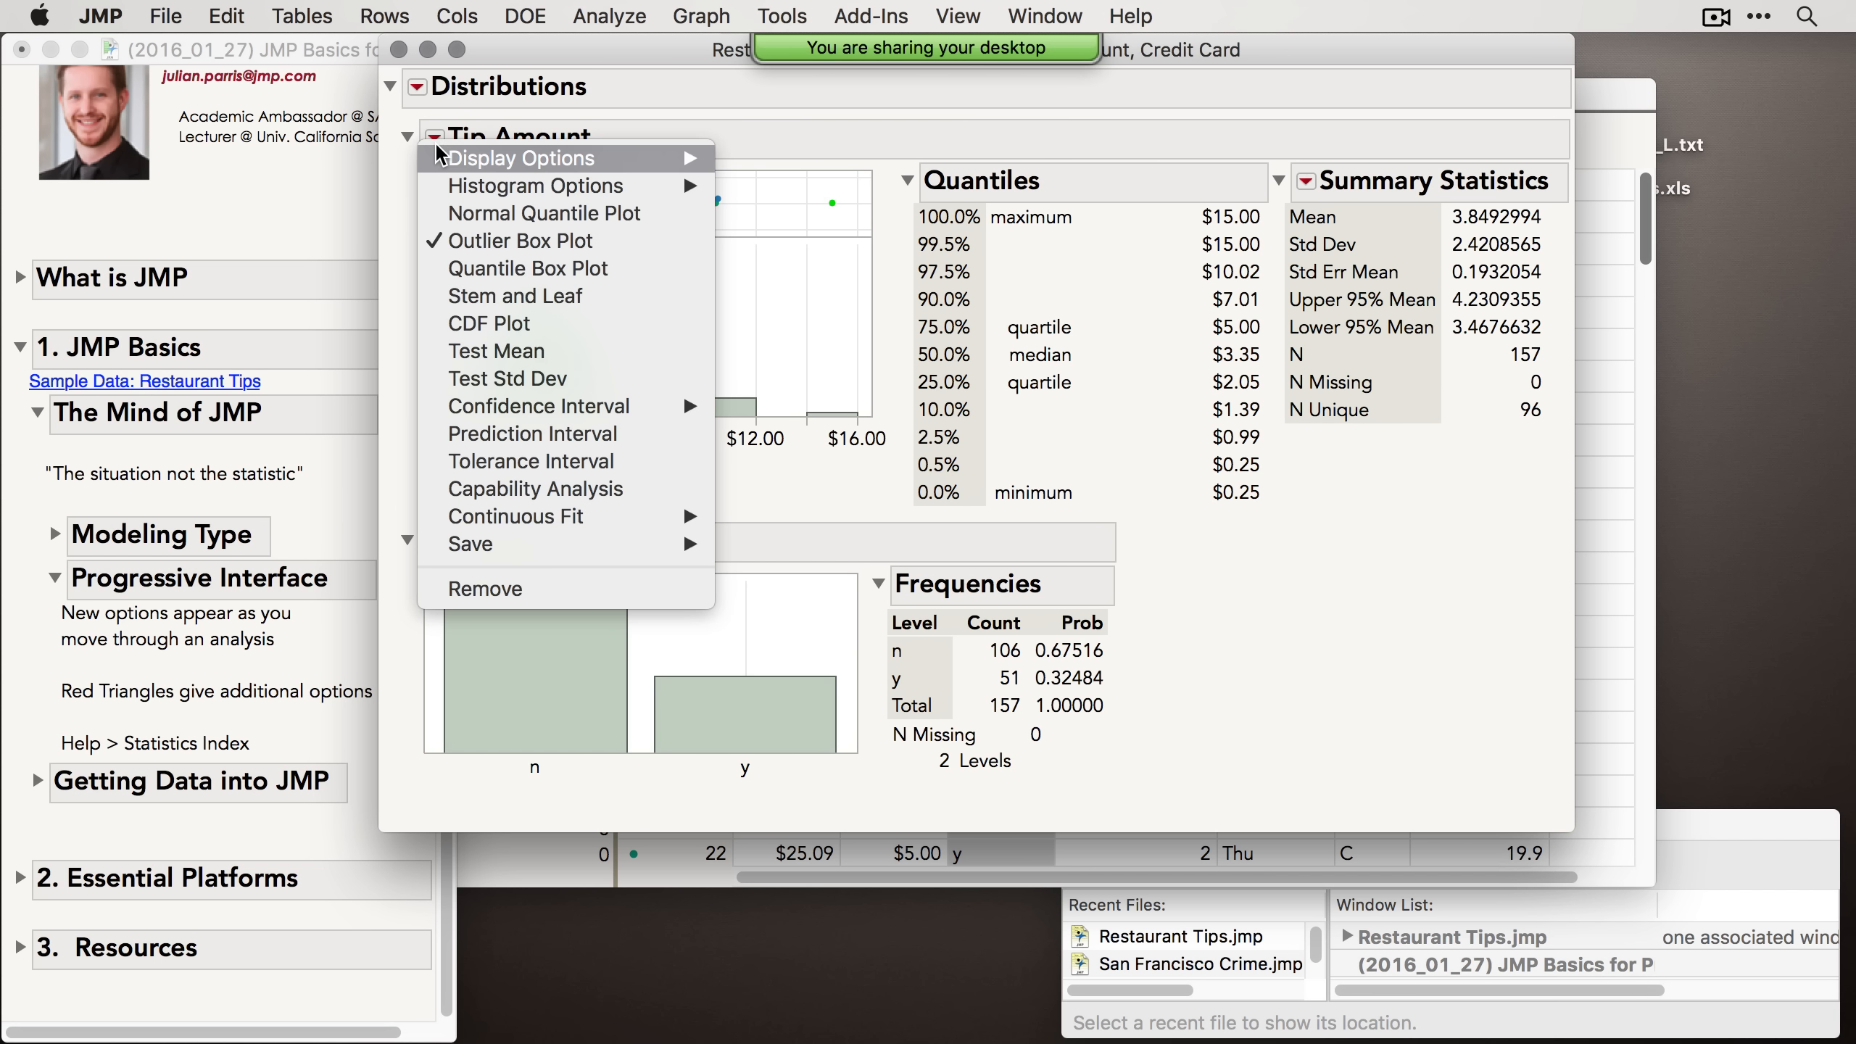
left_click(530, 357)
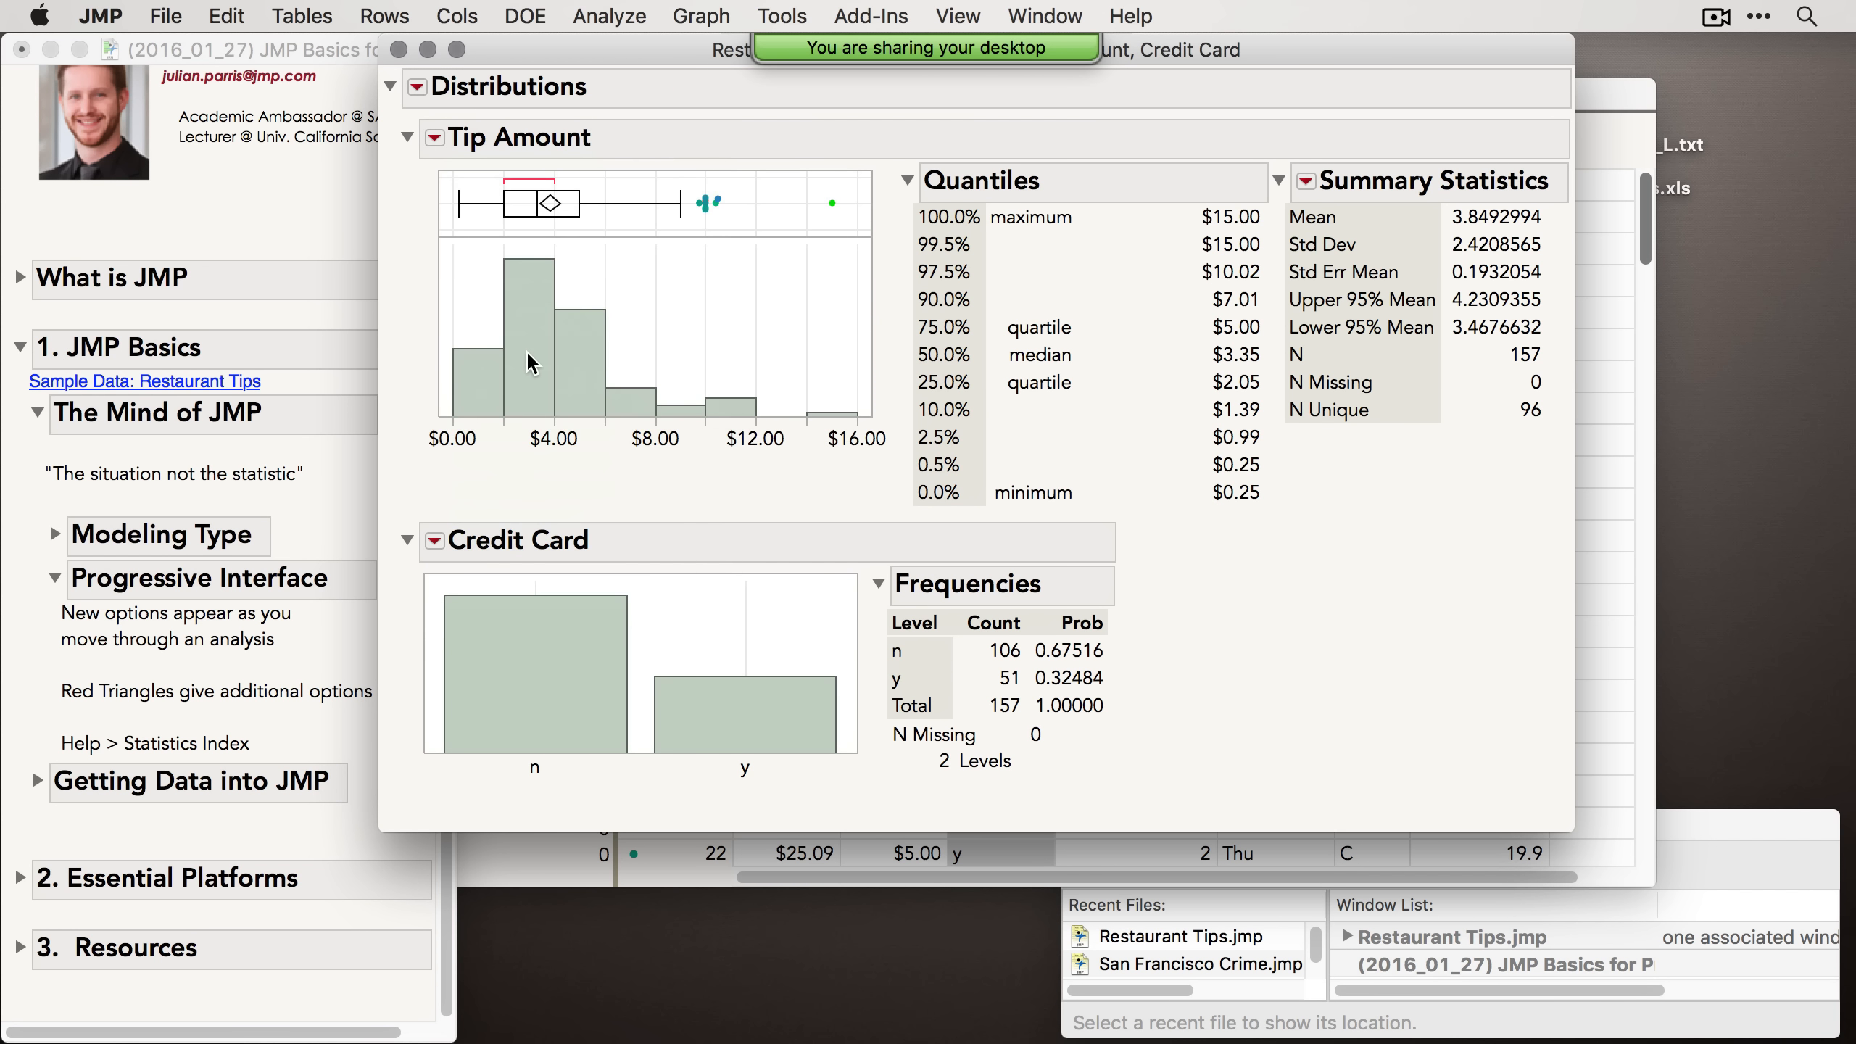
left_click_drag(689, 272, 602, 330)
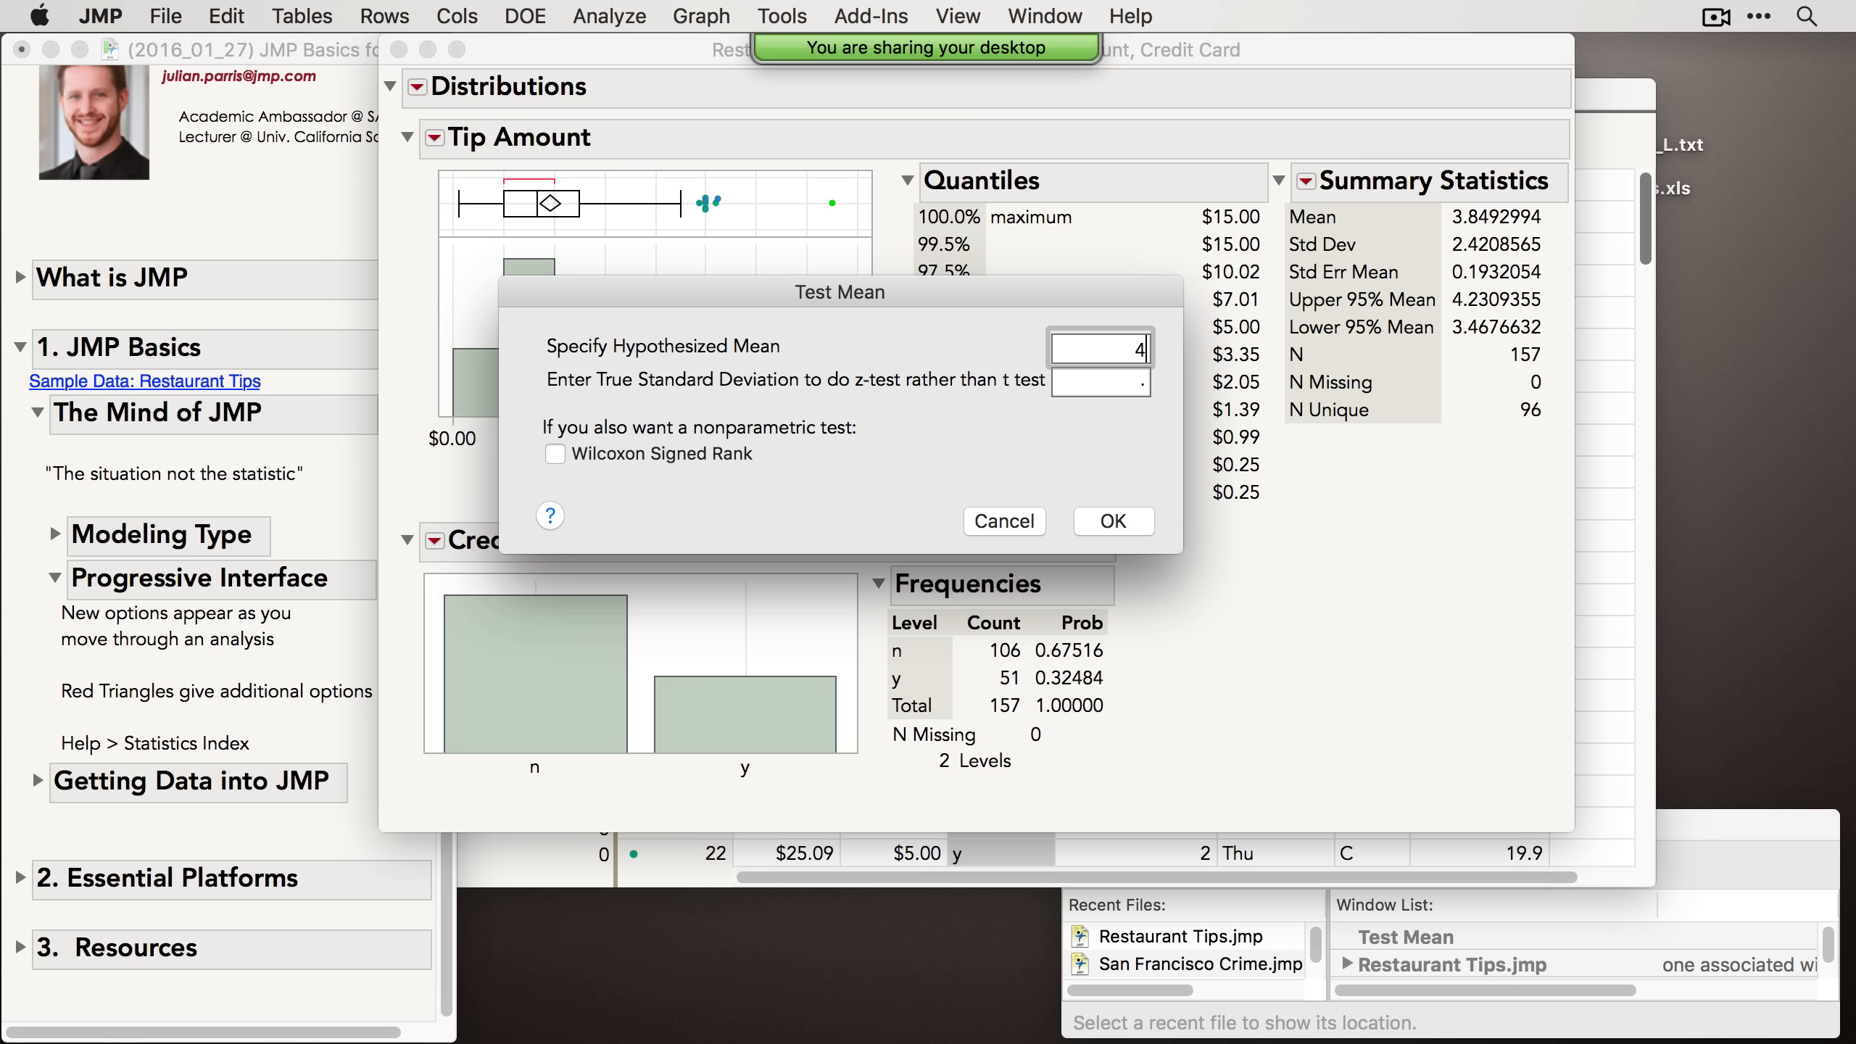
left_click(1023, 448)
left_click(1113, 520)
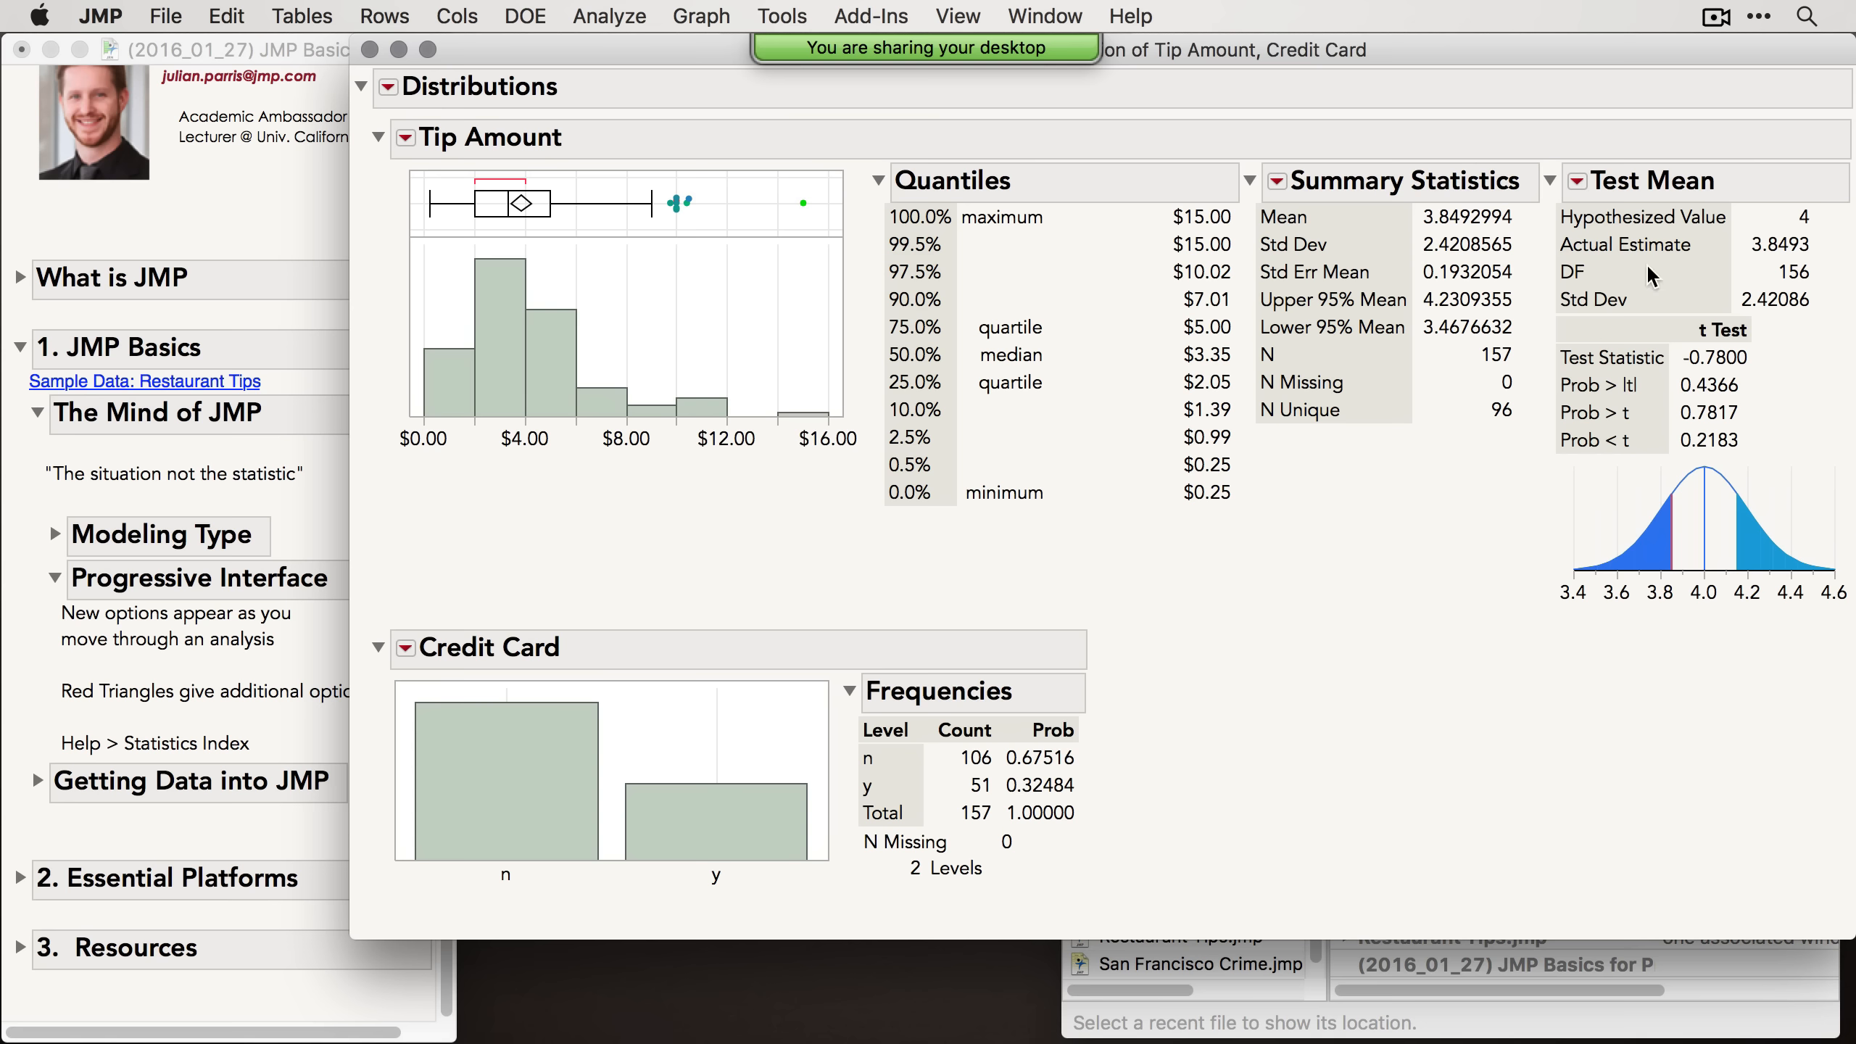
Step: Open the P-value animation for the Tip Amount mean test
left_click_drag(1546, 50, 1404, 59)
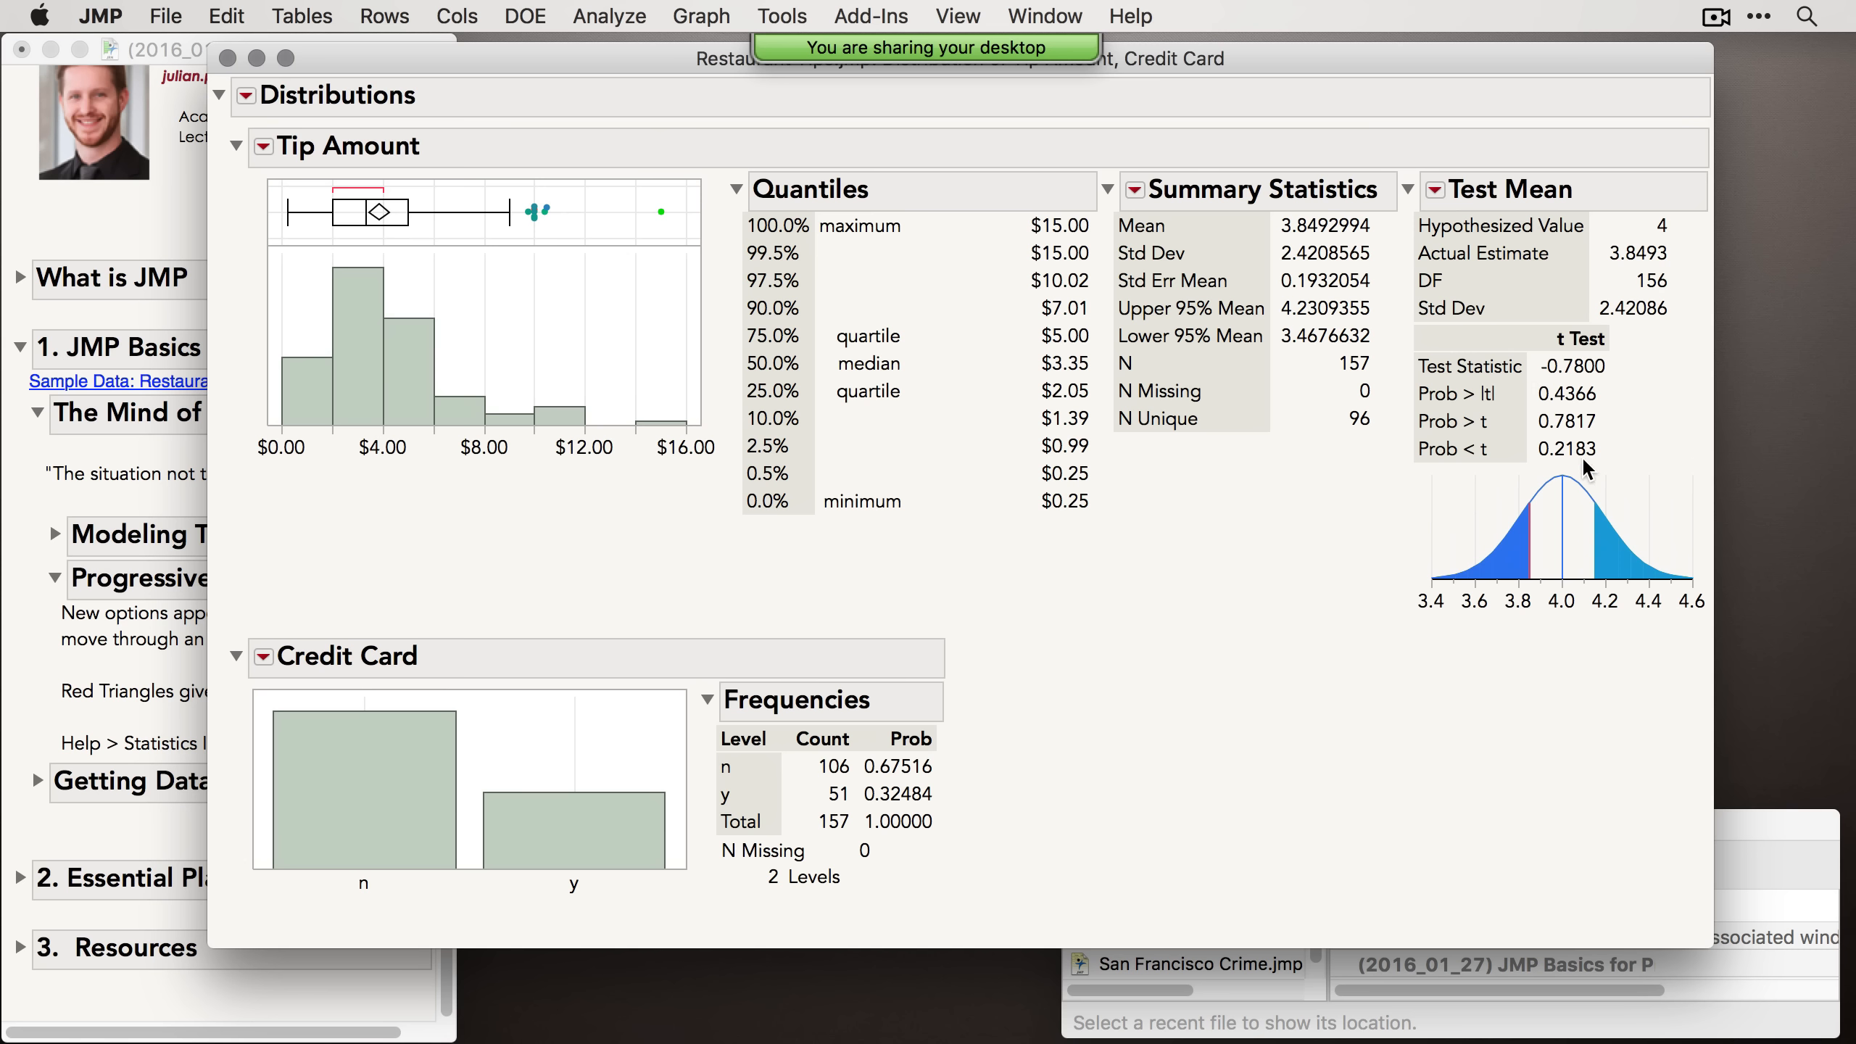
mouse_move(1584, 453)
mouse_move(1652, 416)
left_mouse_down()
mouse_move(1589, 398)
mouse_move(1615, 395)
mouse_move(1636, 530)
left_mouse_up()
mouse_move(1397, 125)
left_mouse_down()
mouse_move(1447, 171)
mouse_move(1454, 212)
mouse_move(1422, 208)
mouse_move(1444, 176)
left_mouse_up()
left_click(1436, 190)
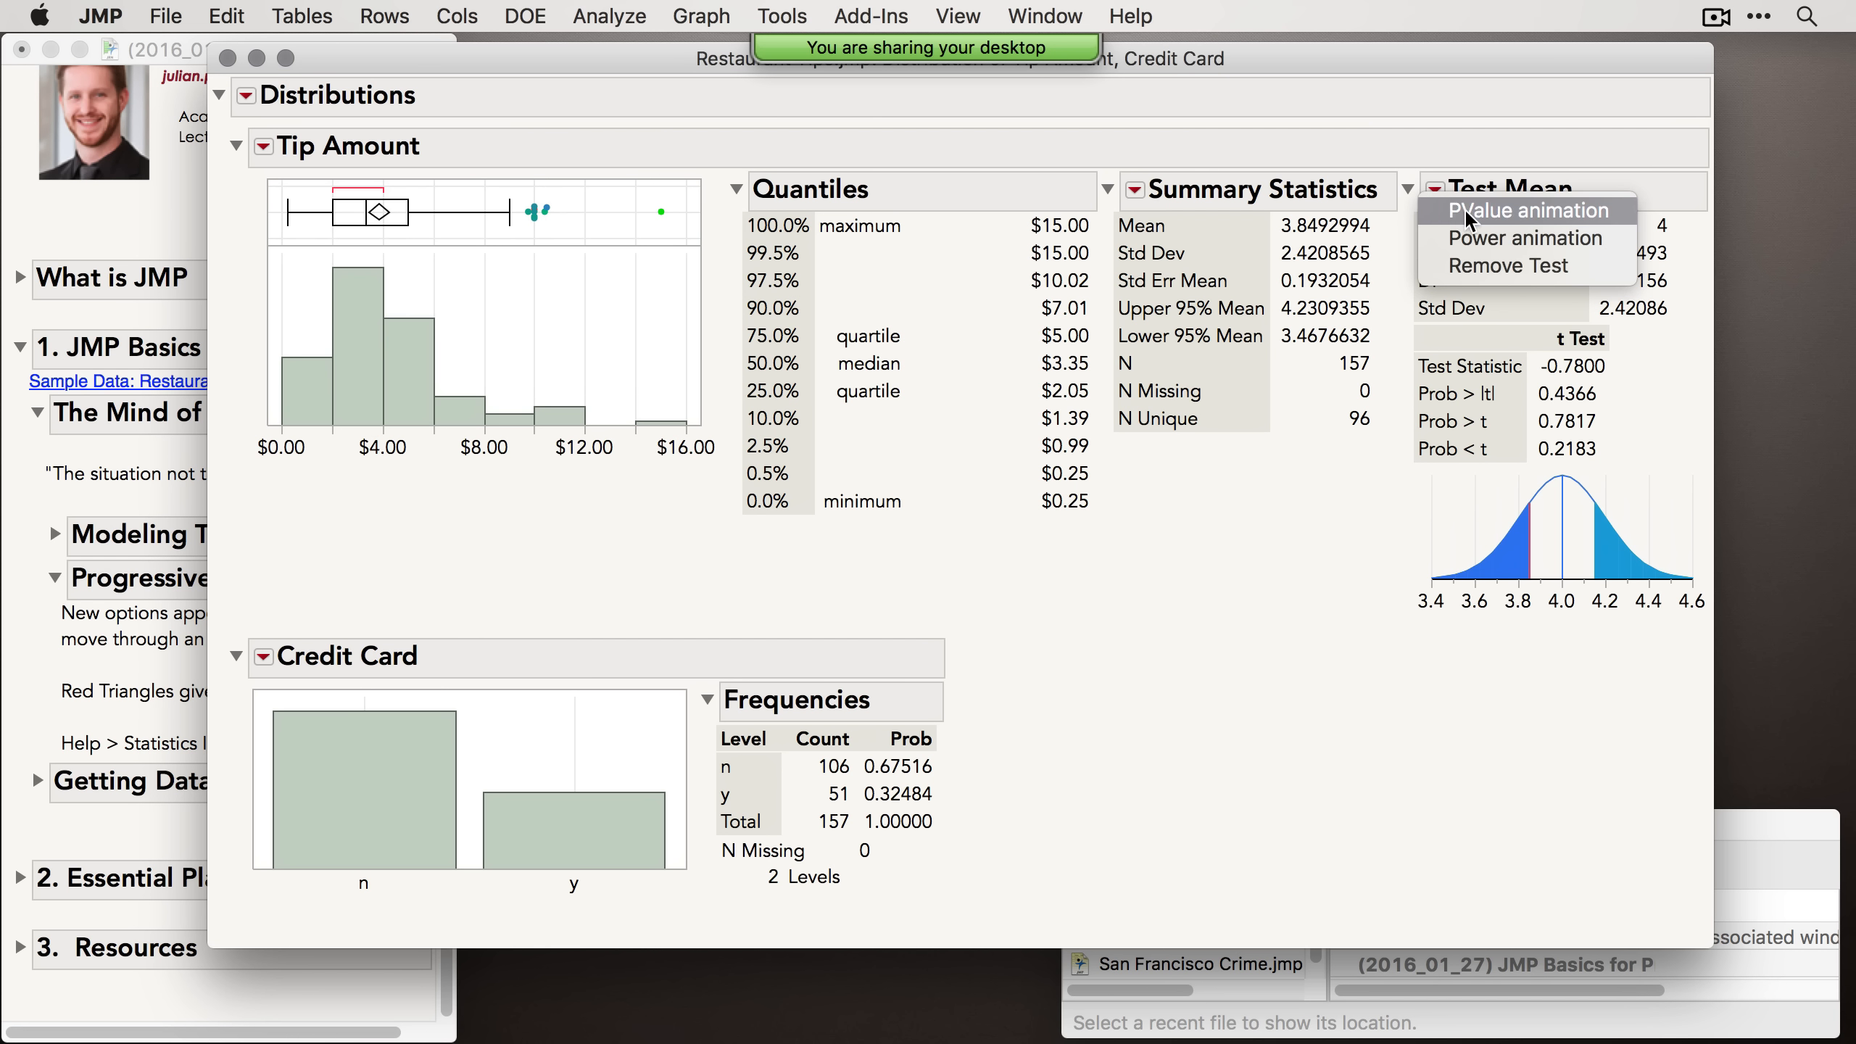
left_click(1464, 209)
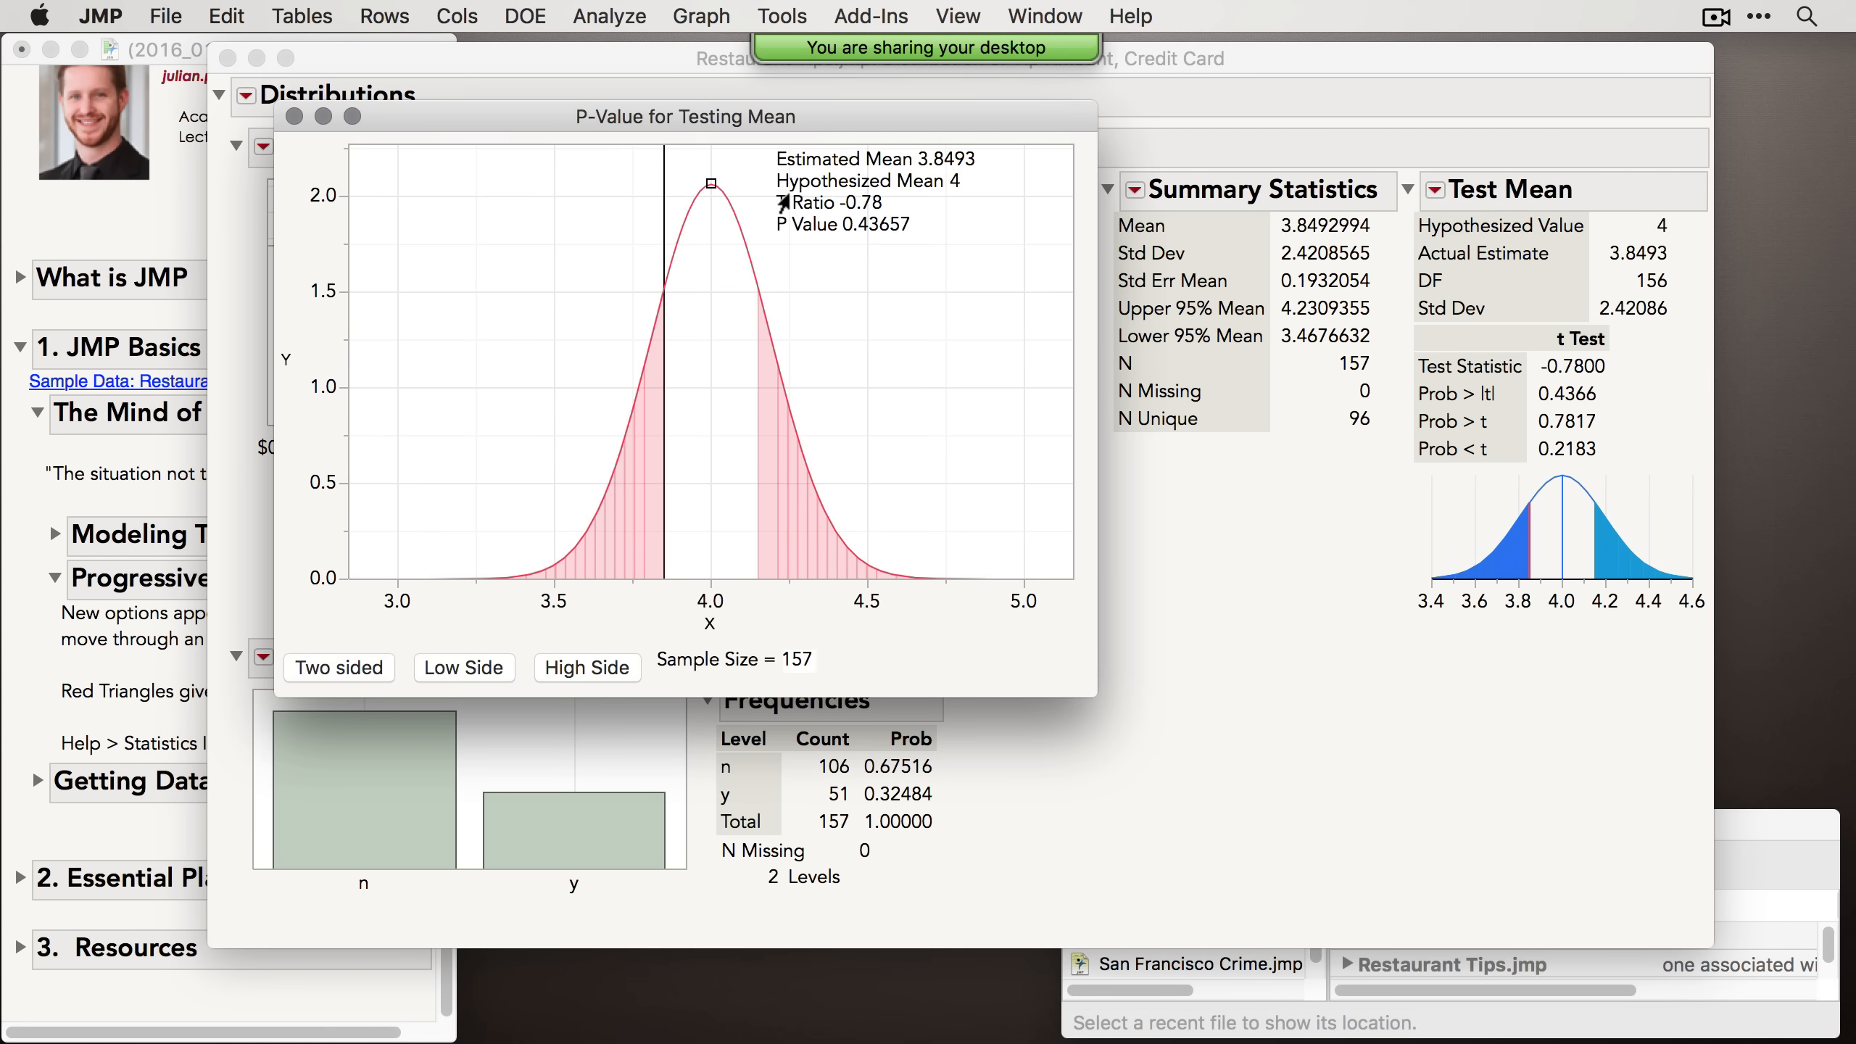
Step: In the P-value animation, move the hypothesized mean to about 3.55 and set the sample size to 60, then close it
left_click_drag(709, 187, 559, 208)
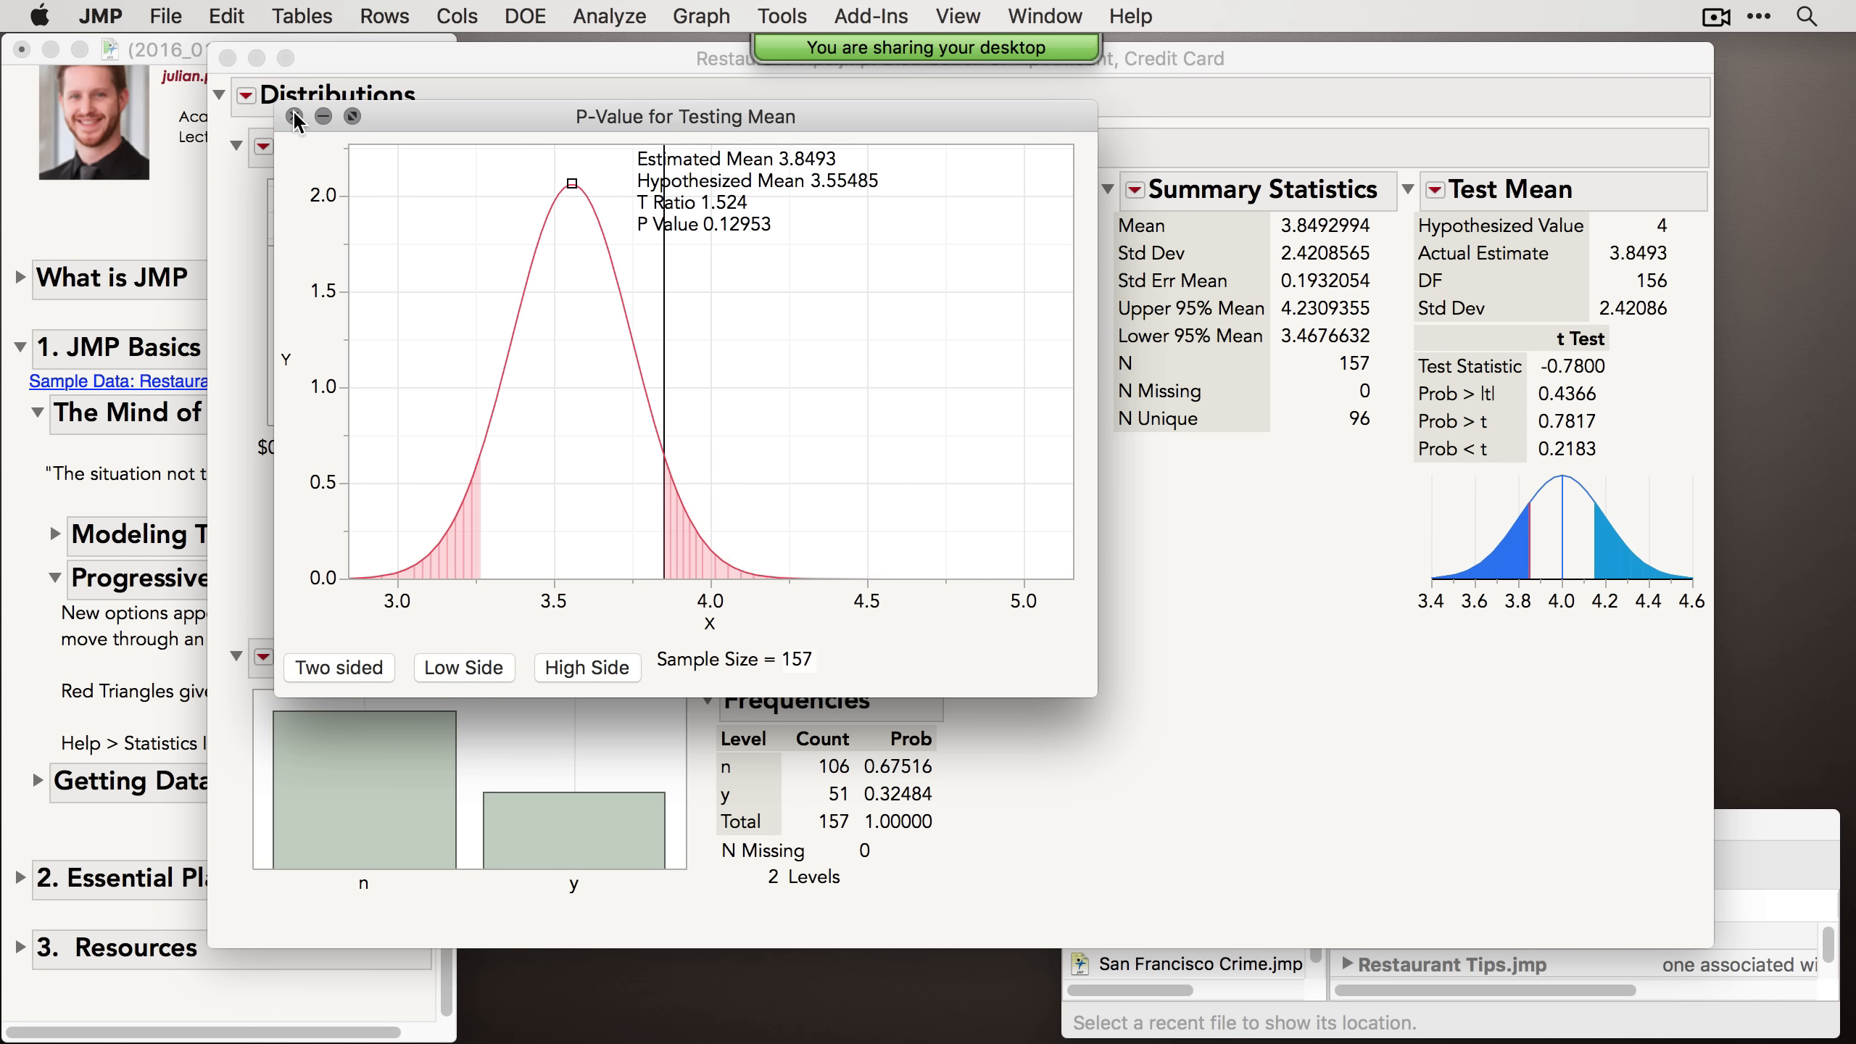
left_click(798, 659)
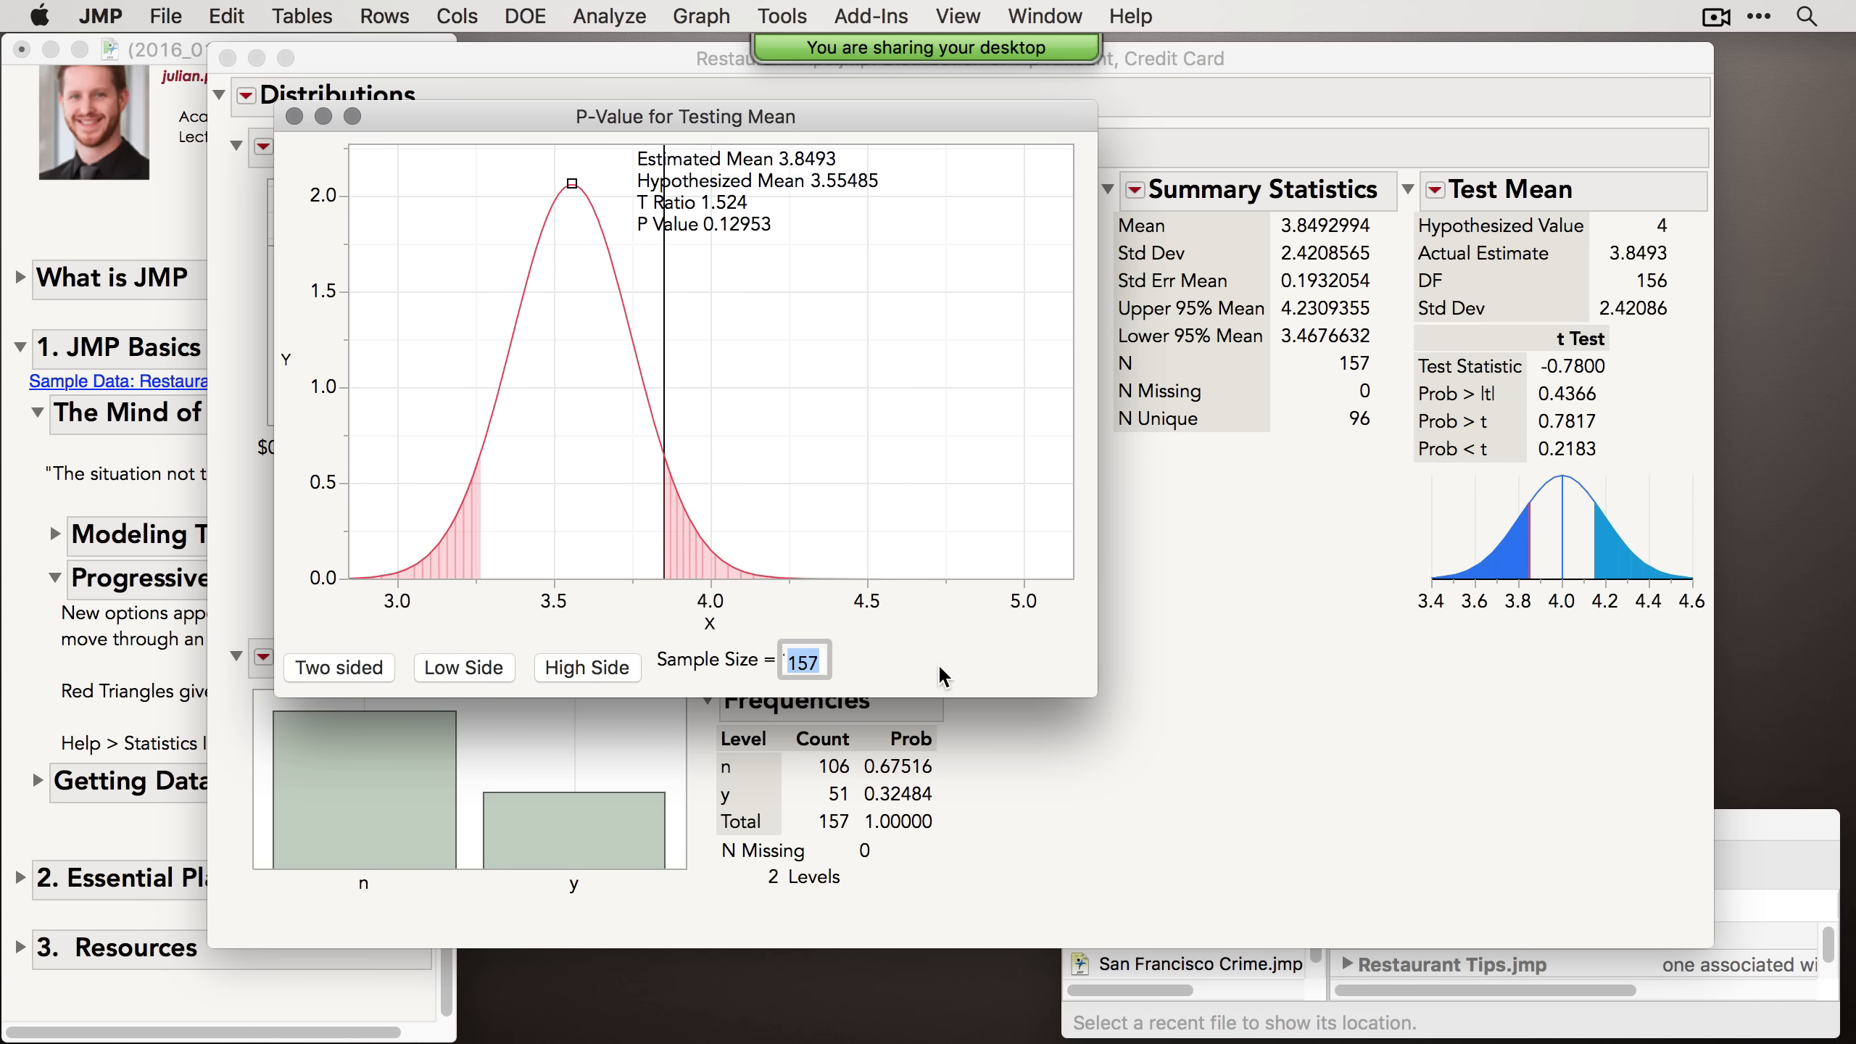
type("60")
key("Return")
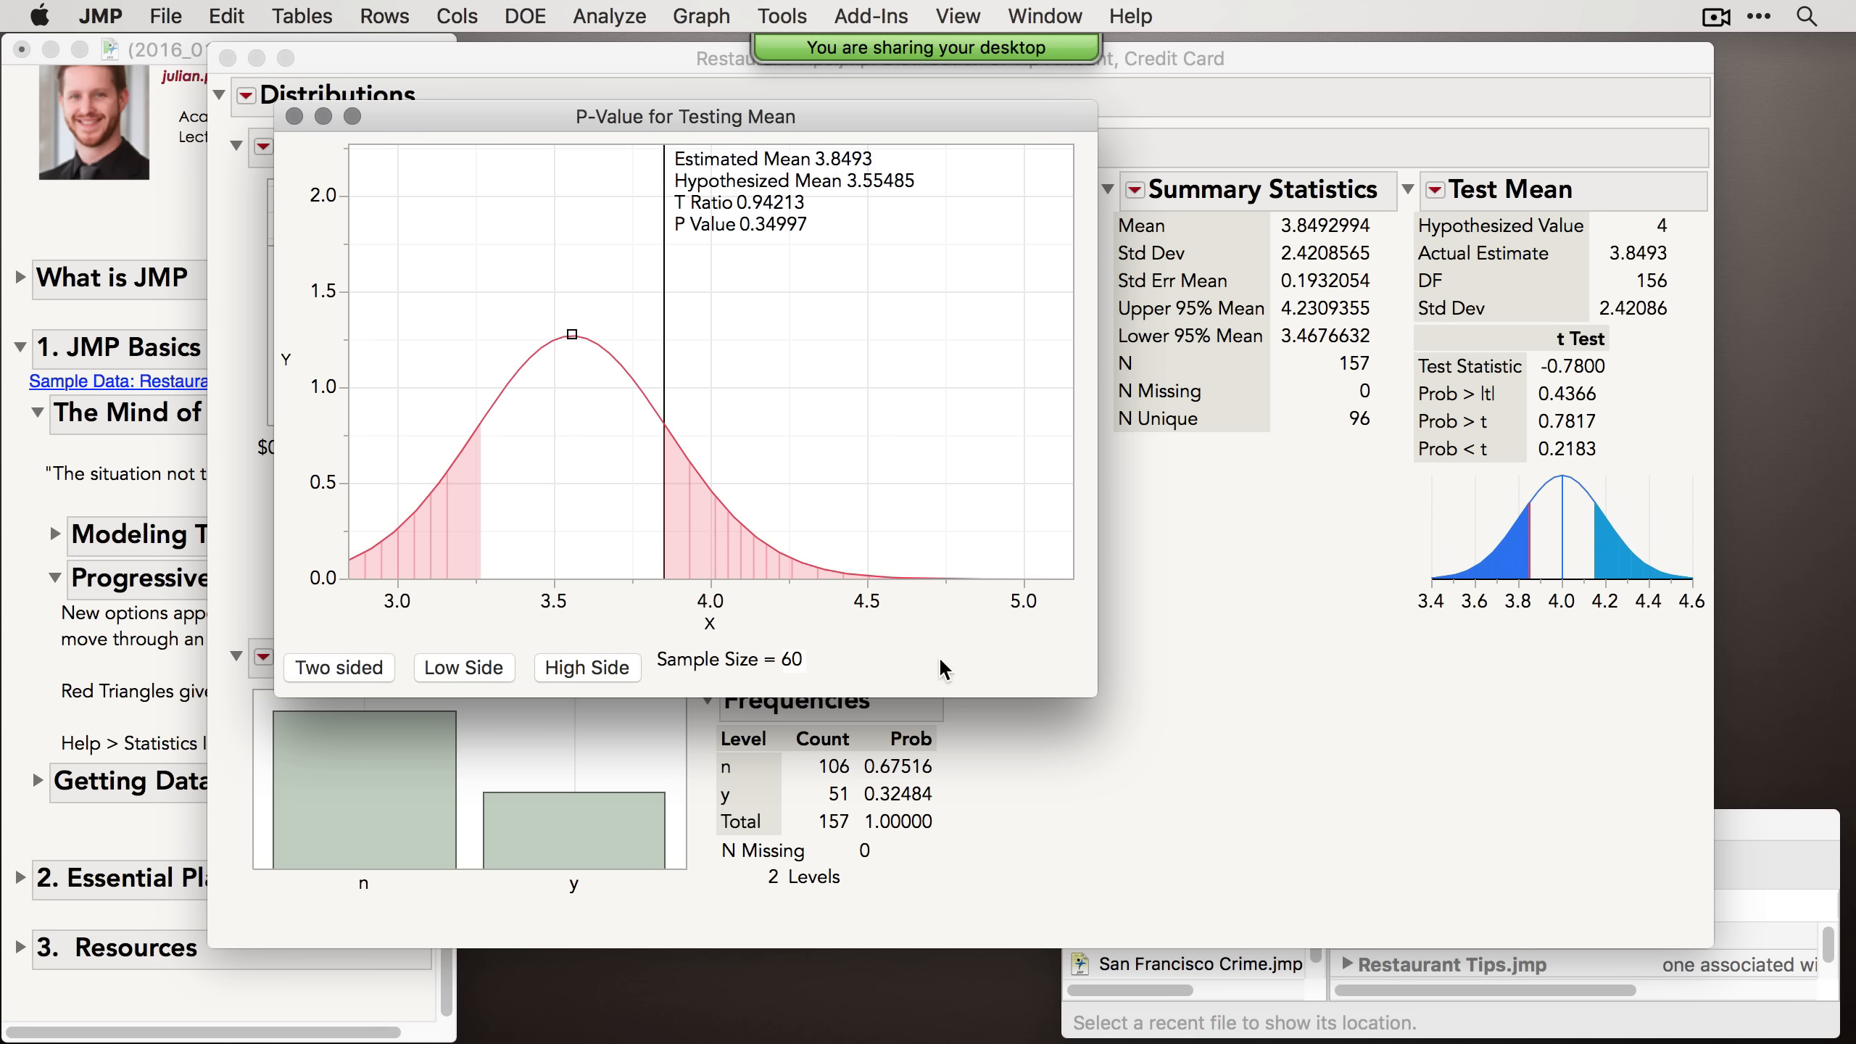
left_click(294, 117)
Step: Open the Power animation for the mean test, shift the hypothesized mean to about 4.41, and close it
left_click(1435, 190)
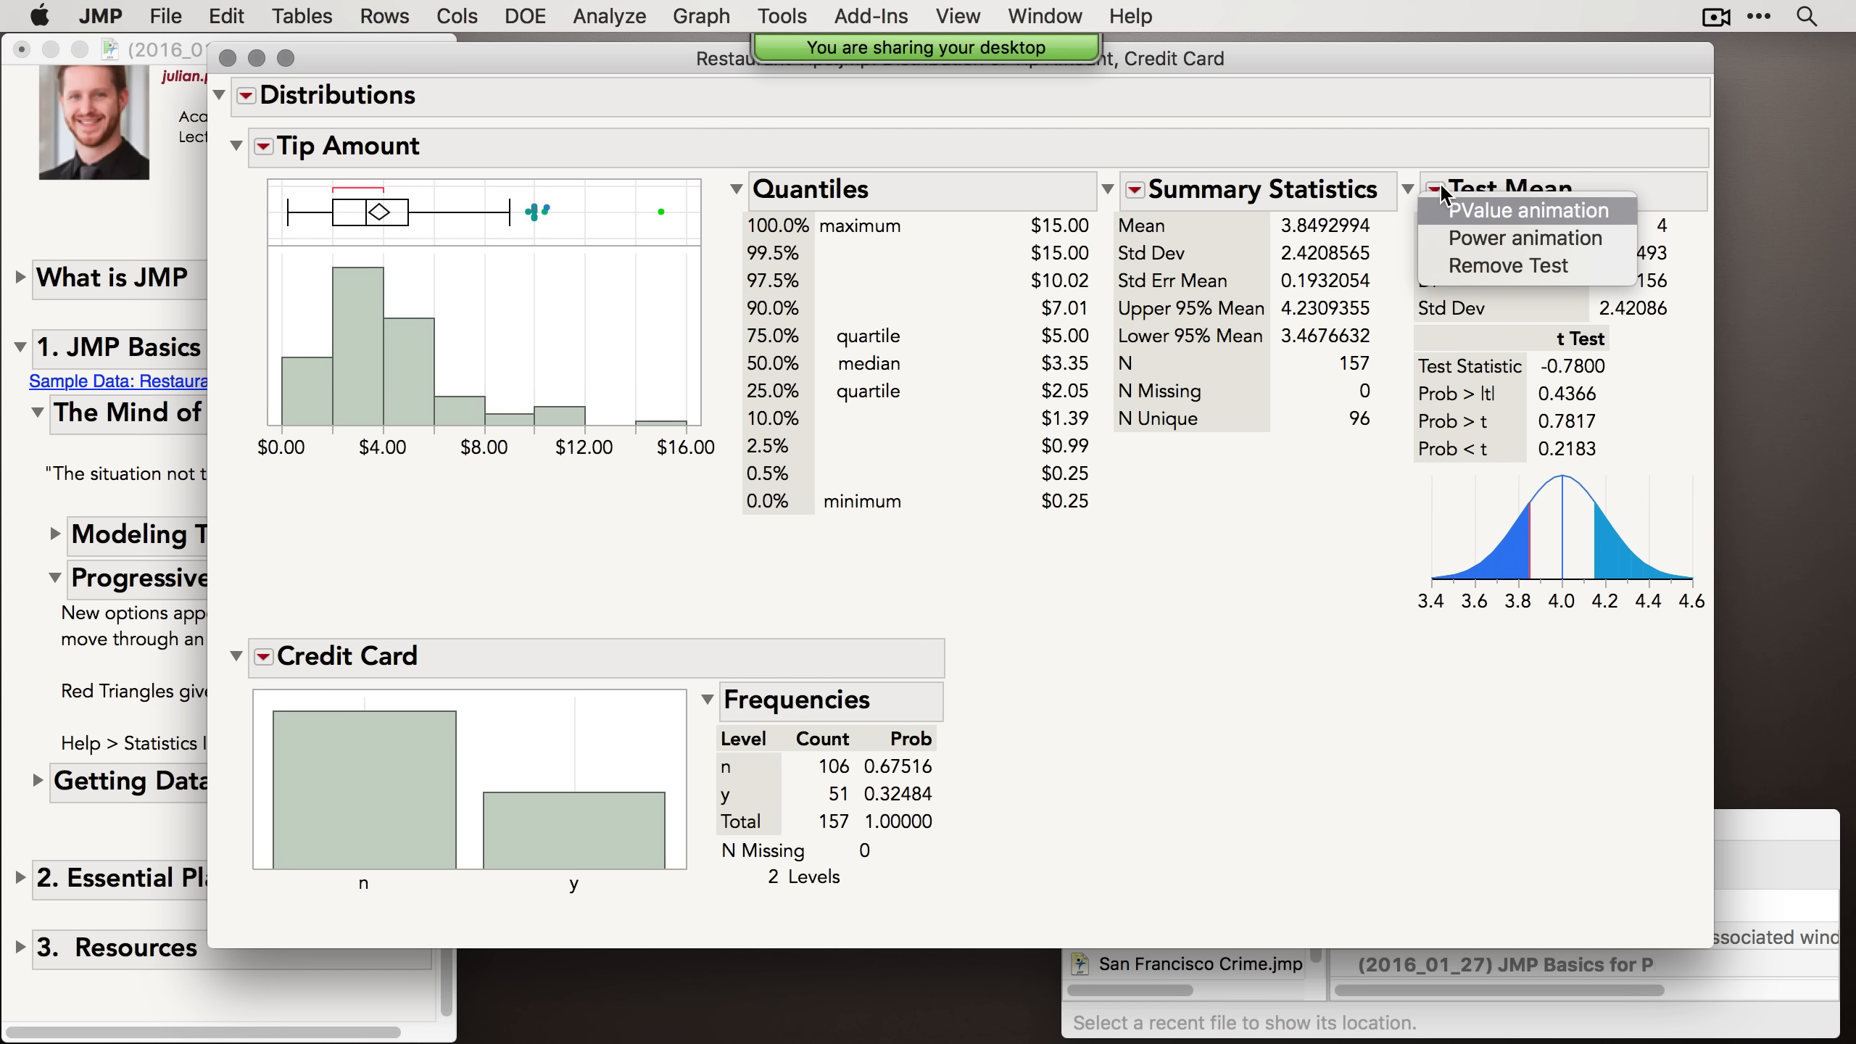
left_click(1454, 241)
left_click_drag(741, 217, 869, 237)
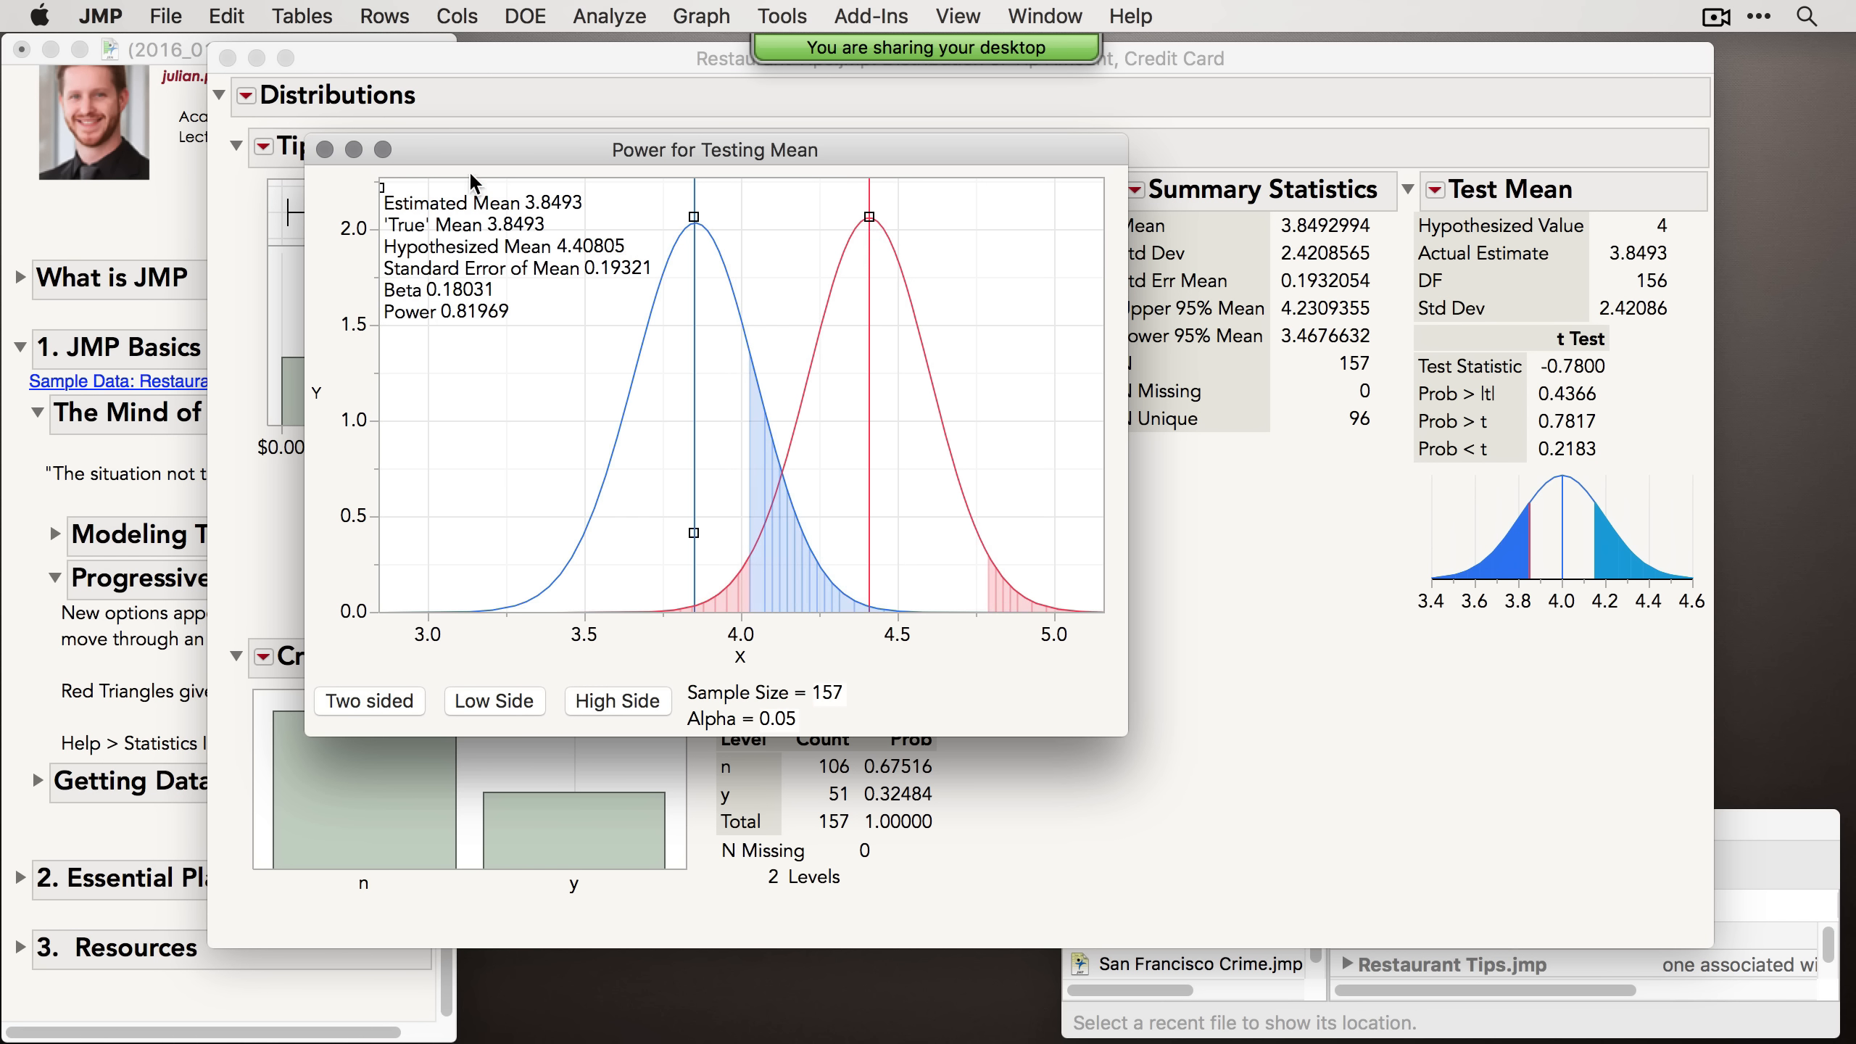
left_click(324, 150)
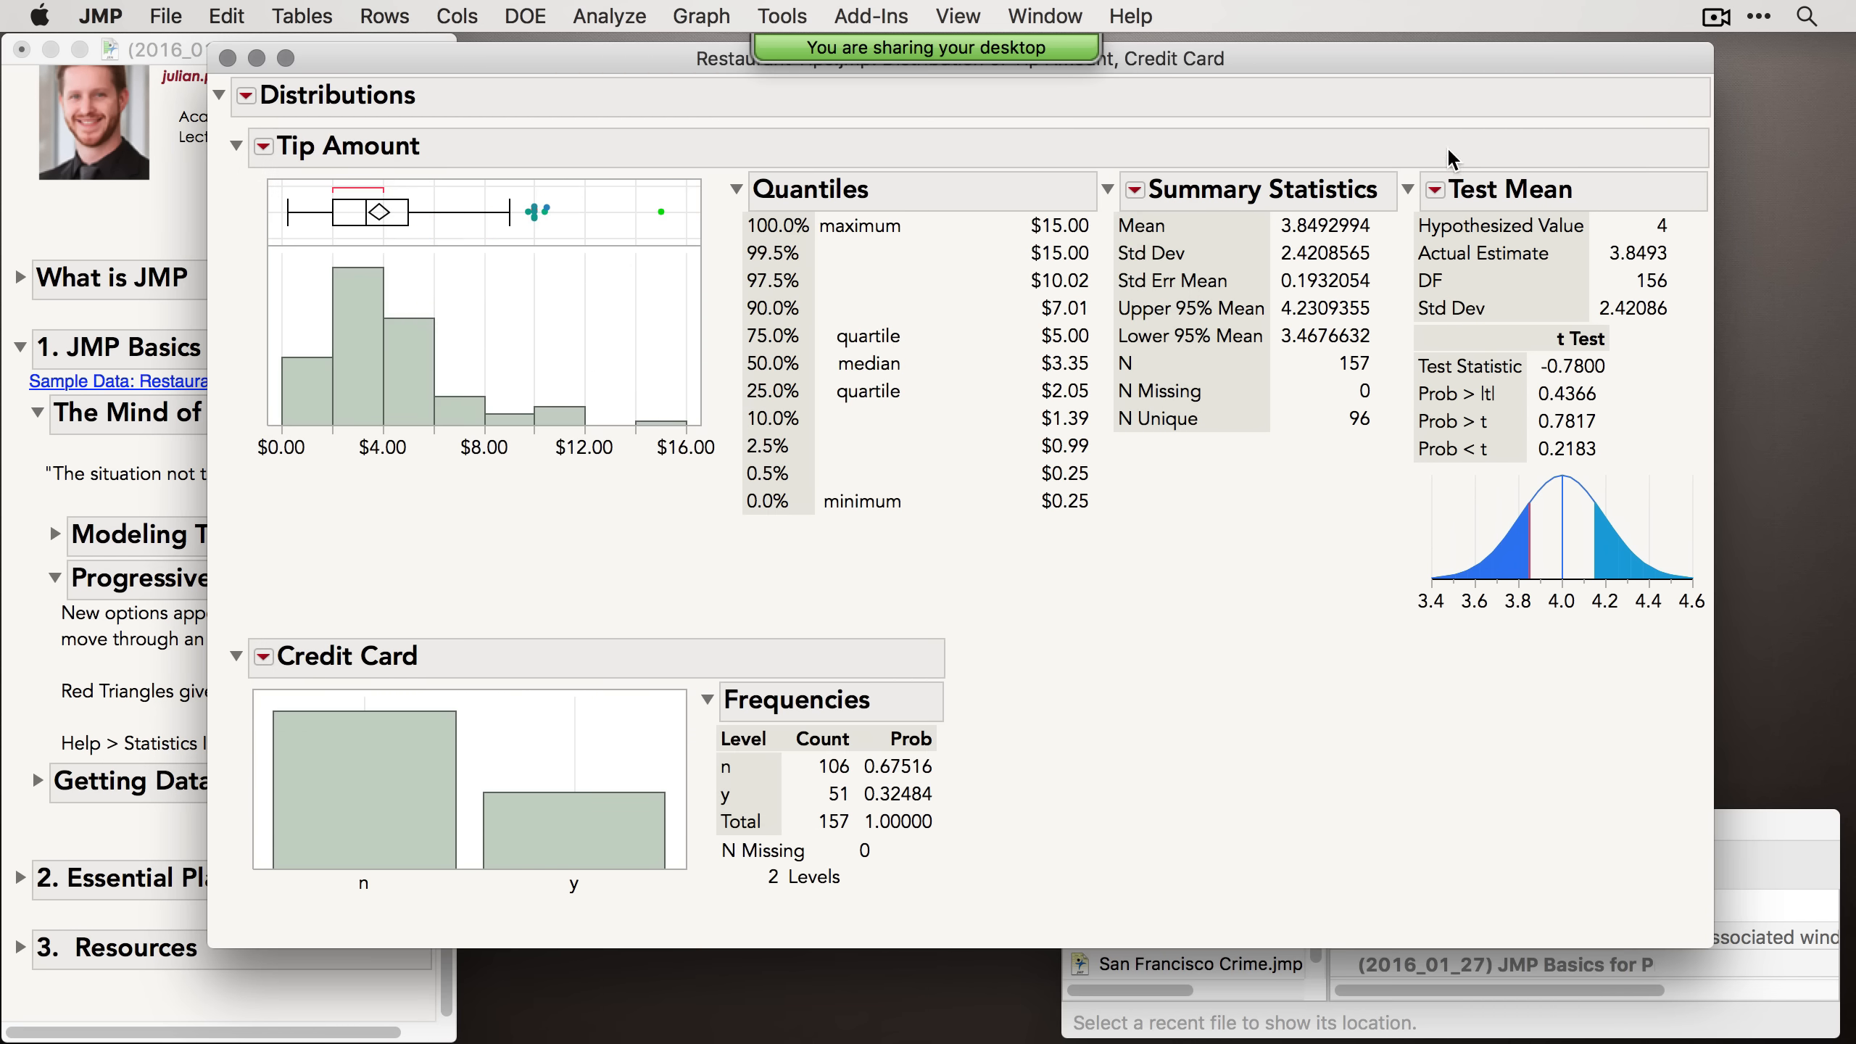
mouse_move(1451, 150)
left_mouse_down()
mouse_move(1387, 209)
mouse_move(1451, 221)
mouse_move(1473, 188)
mouse_move(1448, 154)
left_mouse_up()
Step: Add Test Probabilities to Credit Card with hypothesized probabilities of 0.5 for both the n and y levels
left_click(263, 658)
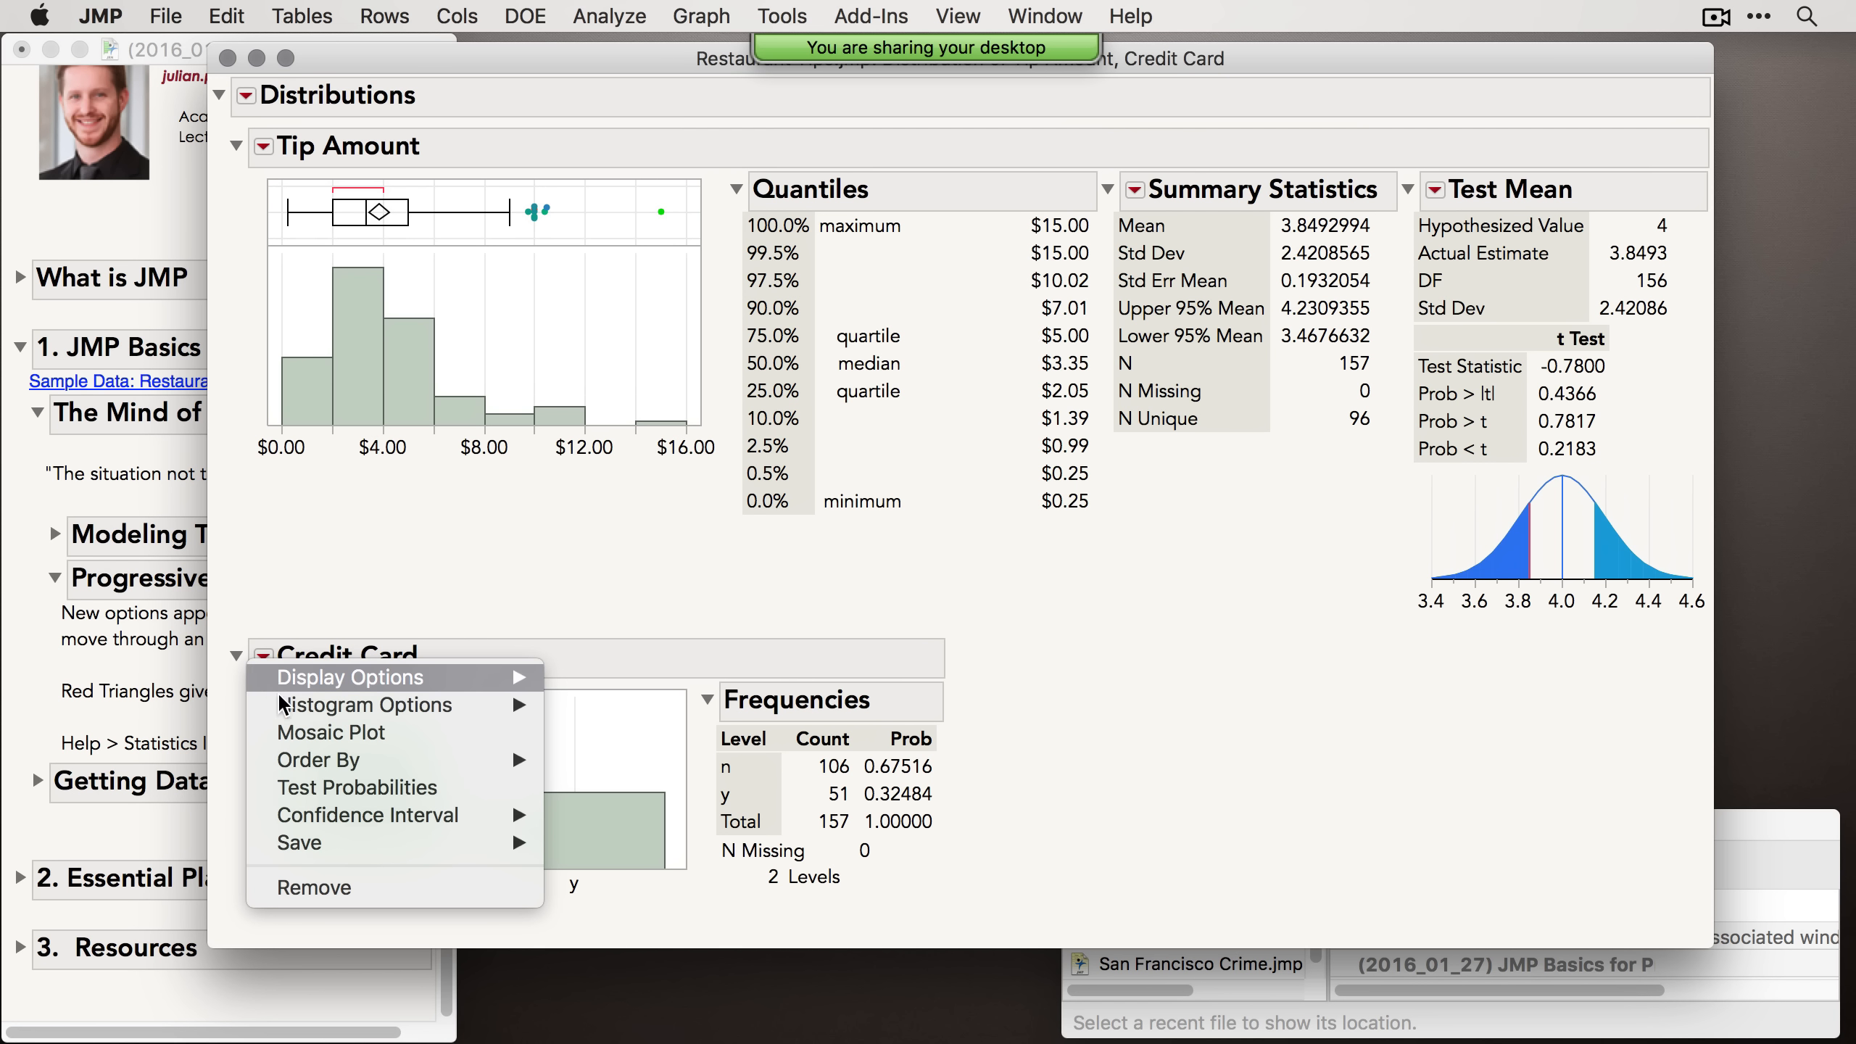
left_click(335, 792)
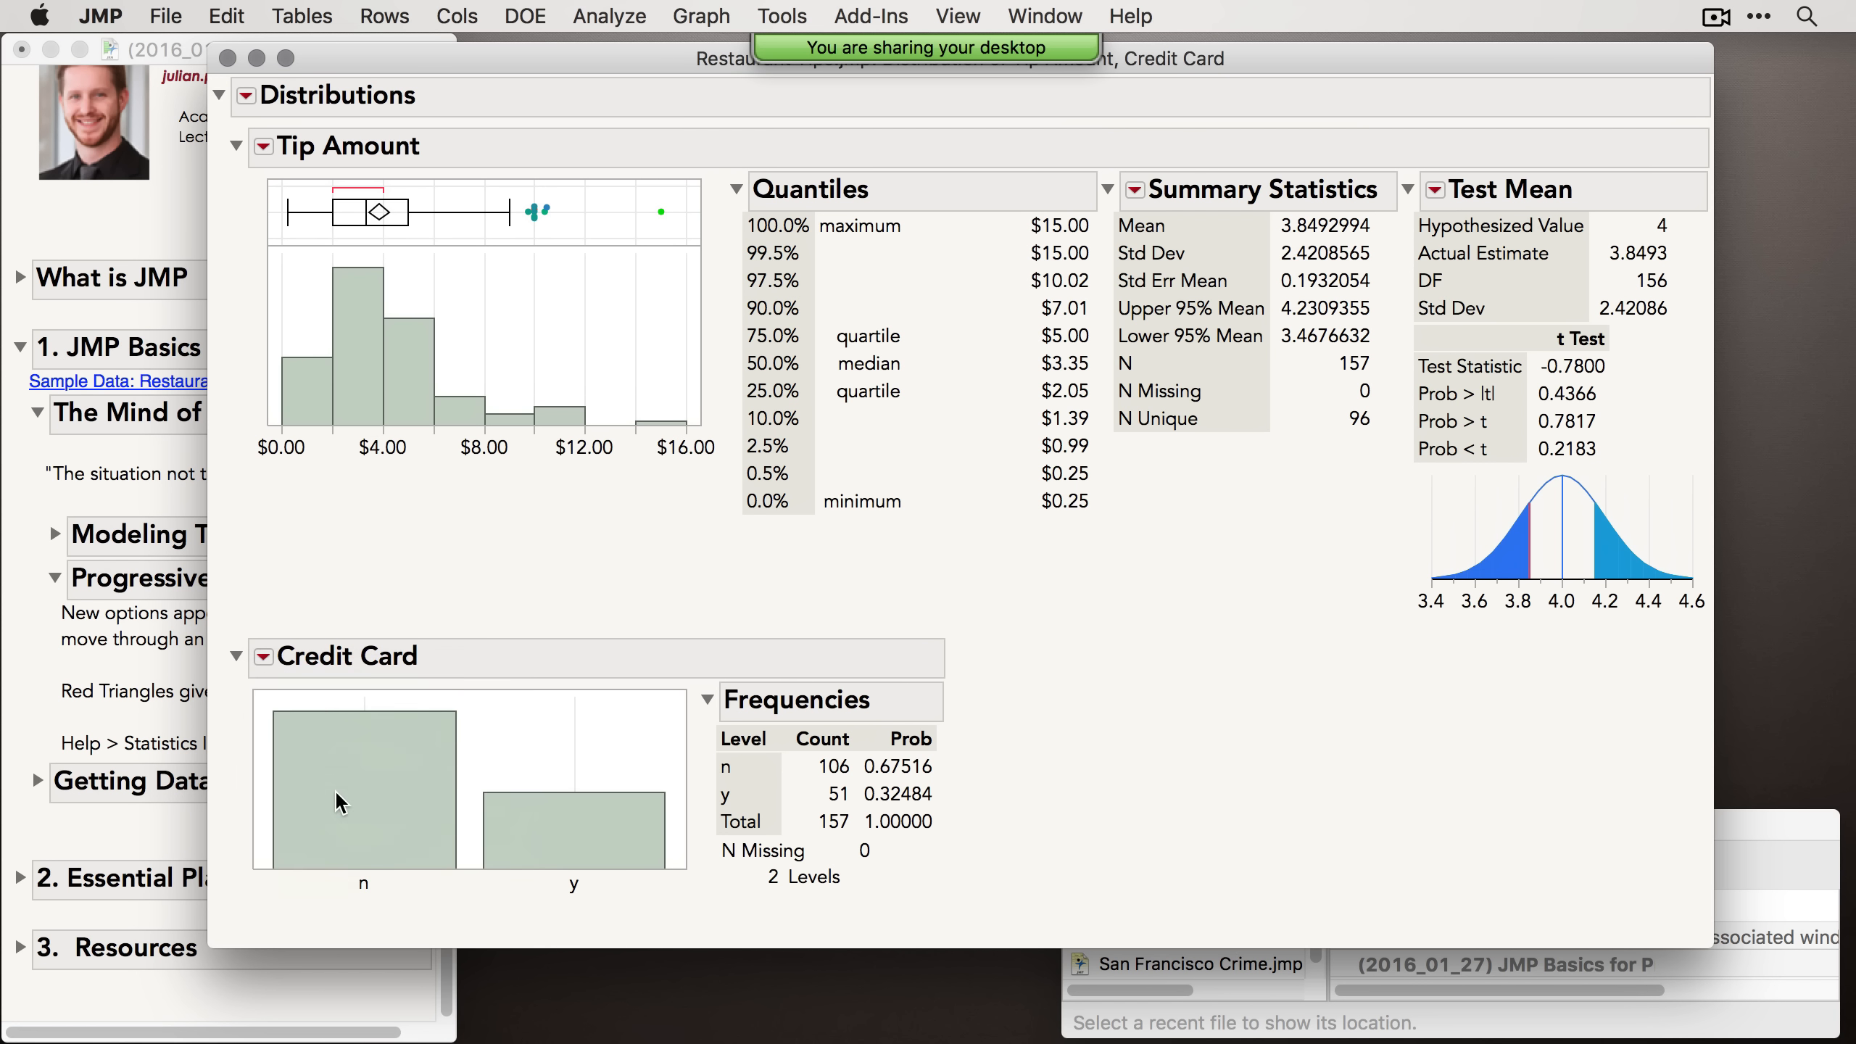
left_click(1207, 769)
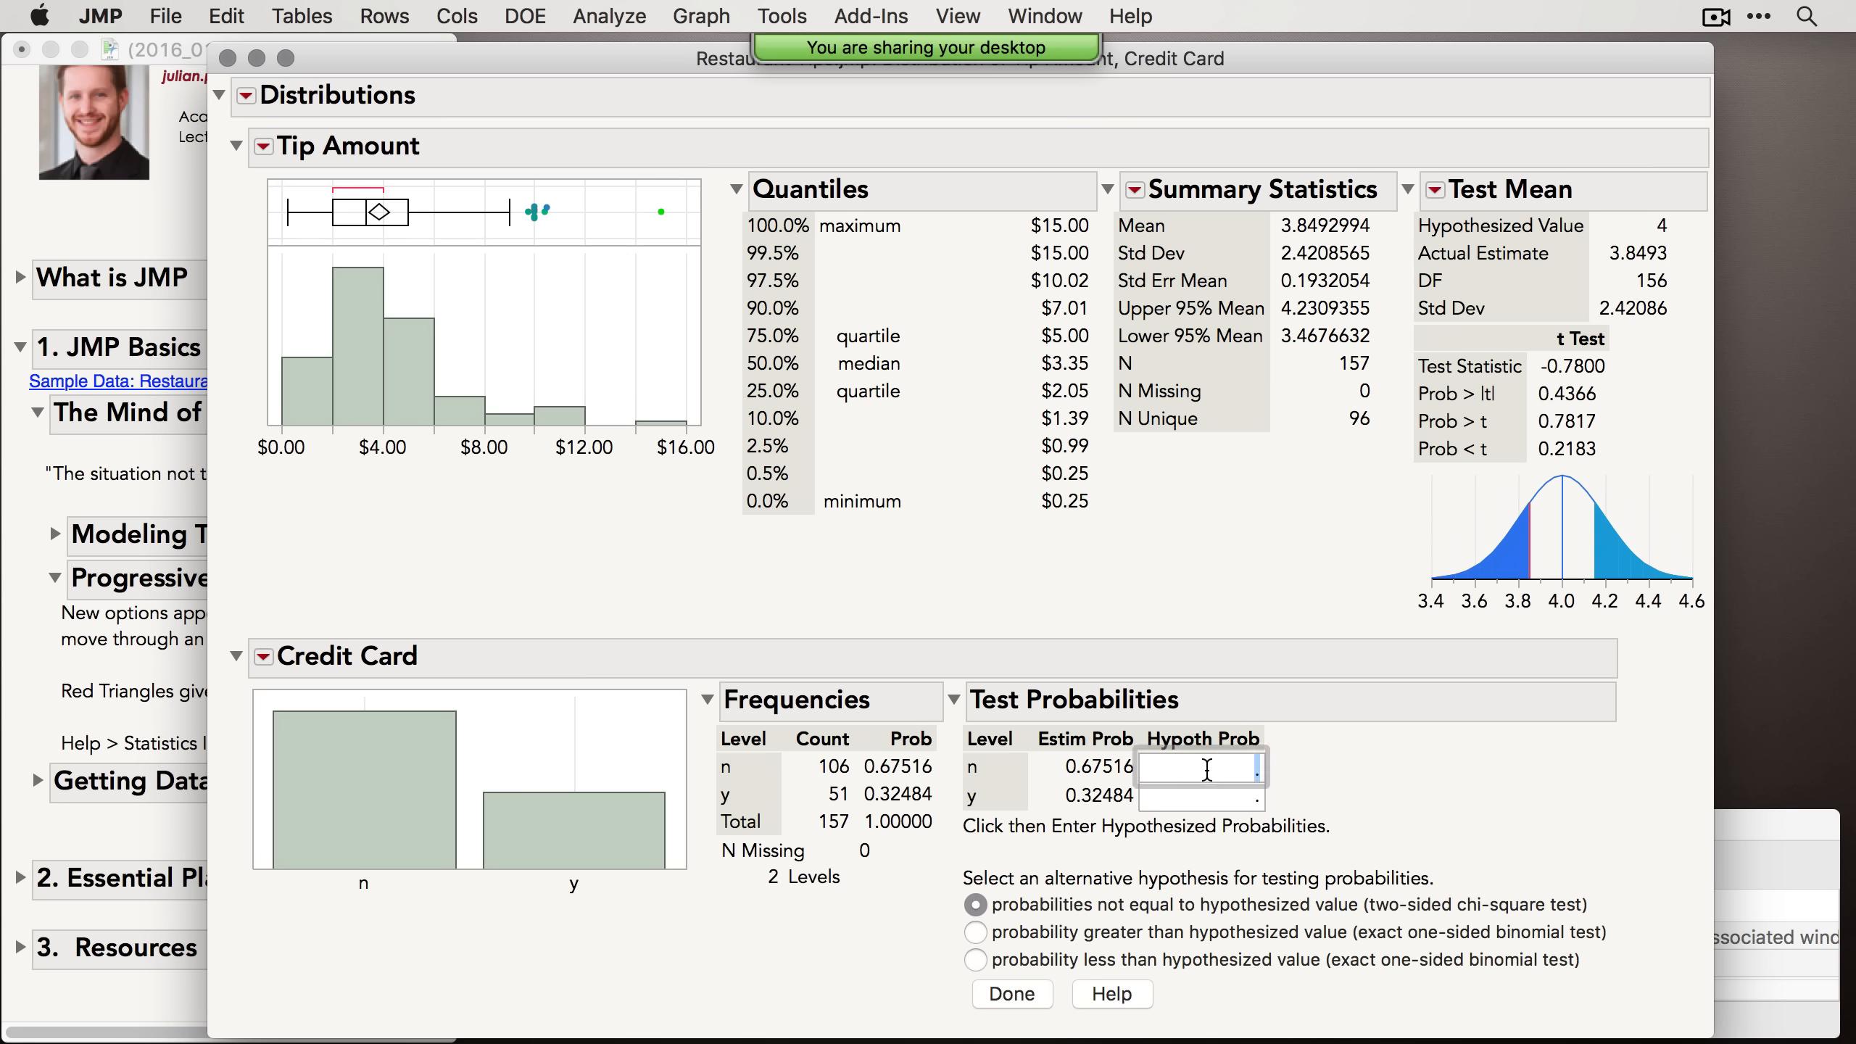
type(".5")
left_click(1215, 798)
type(".5")
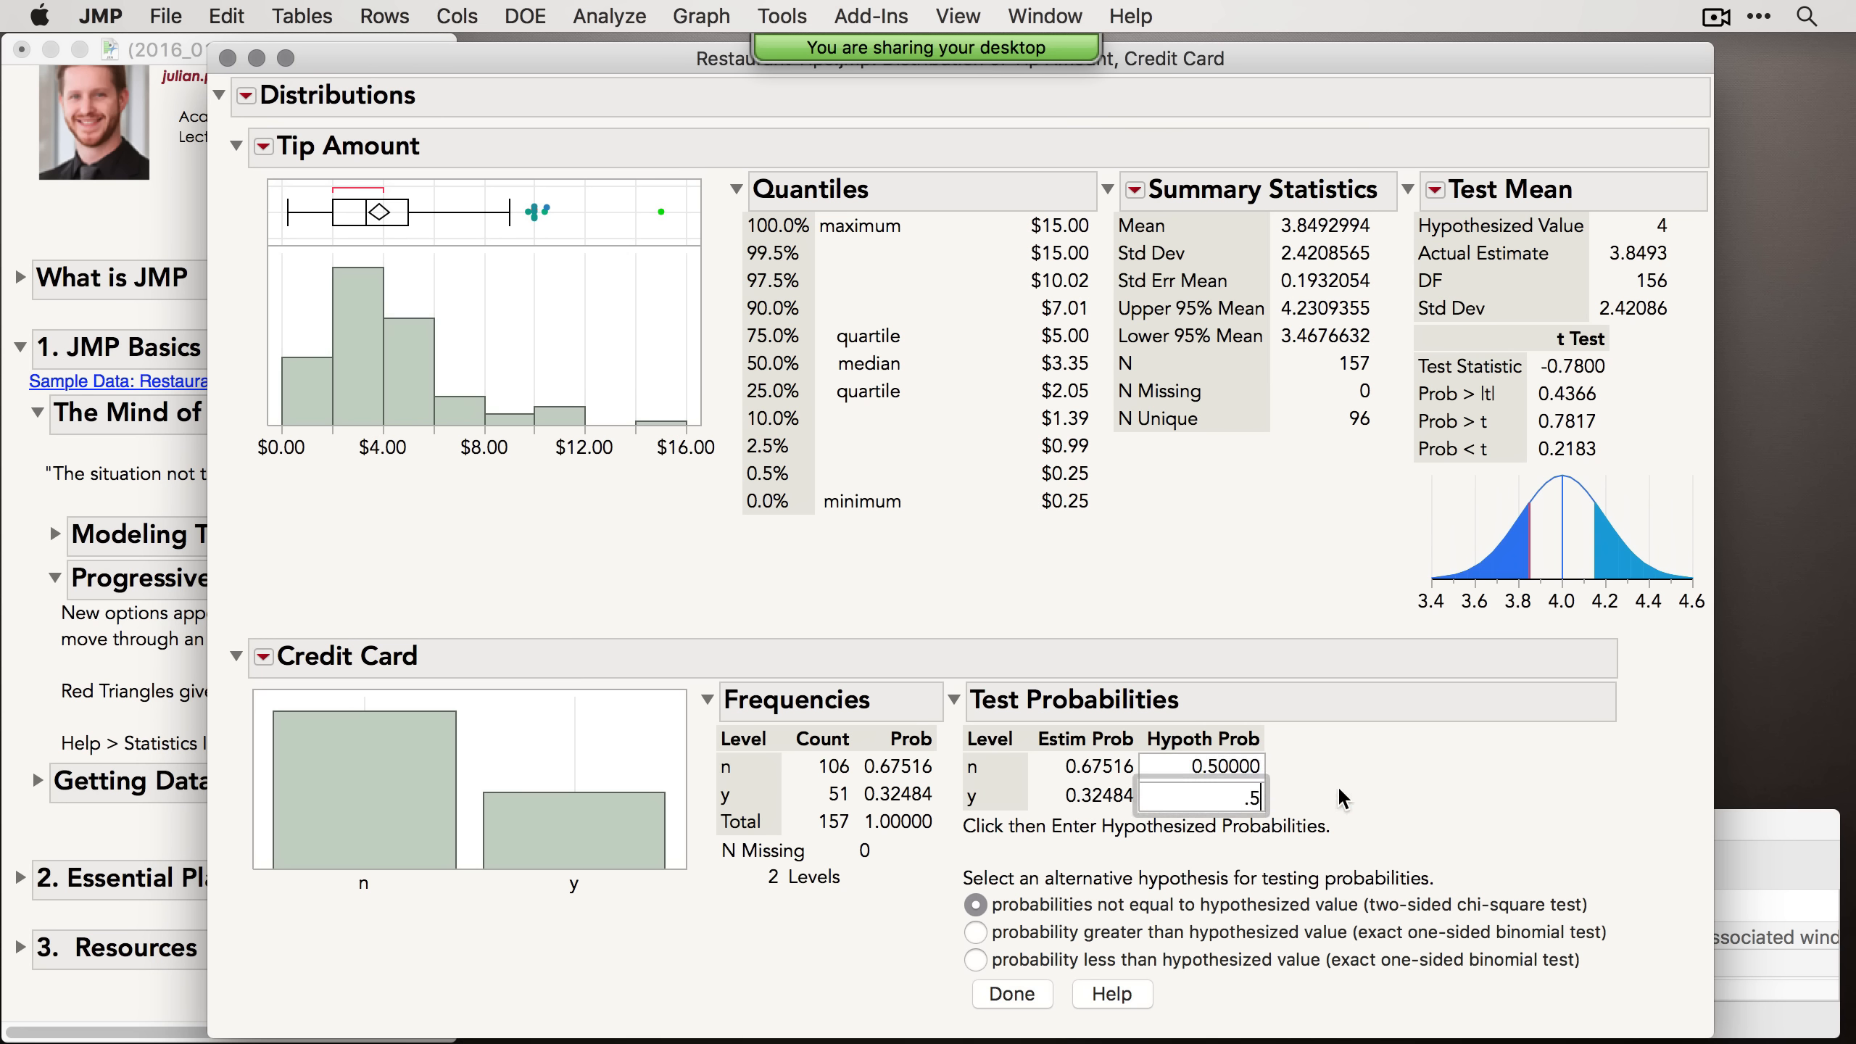
key("Return")
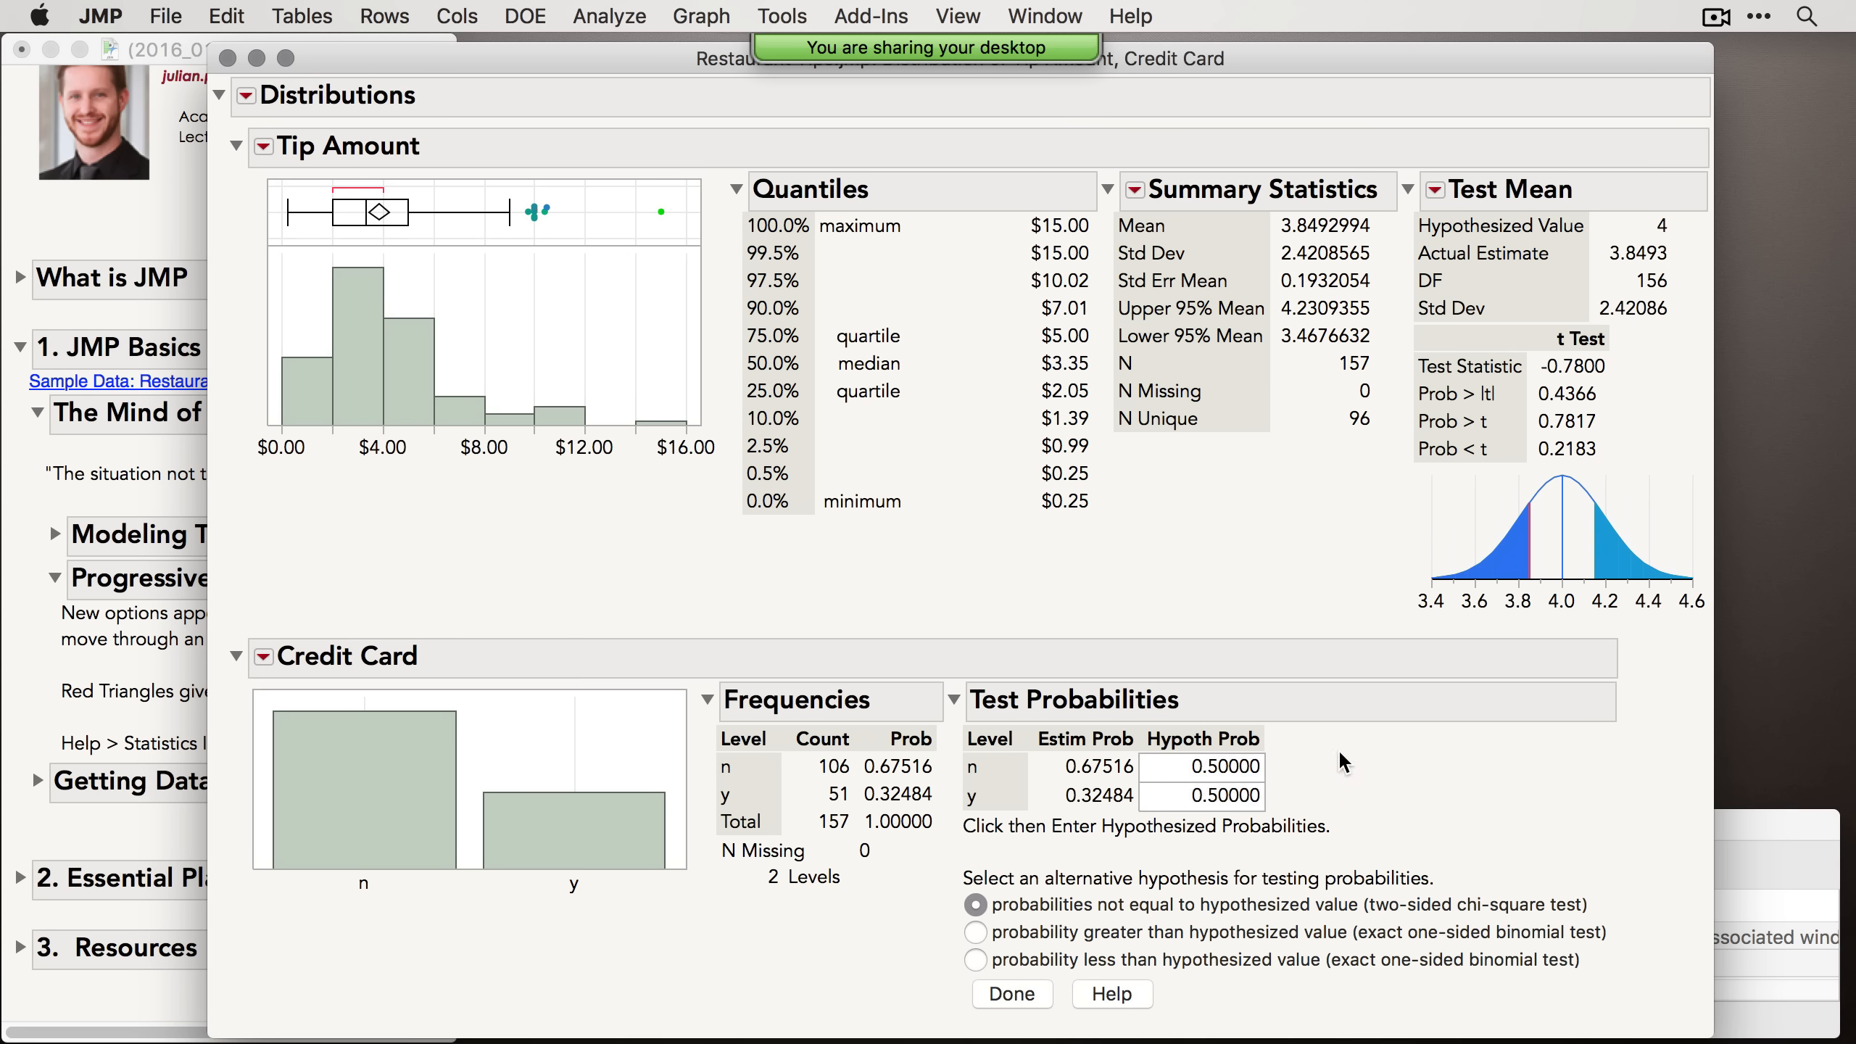
left_click(1001, 995)
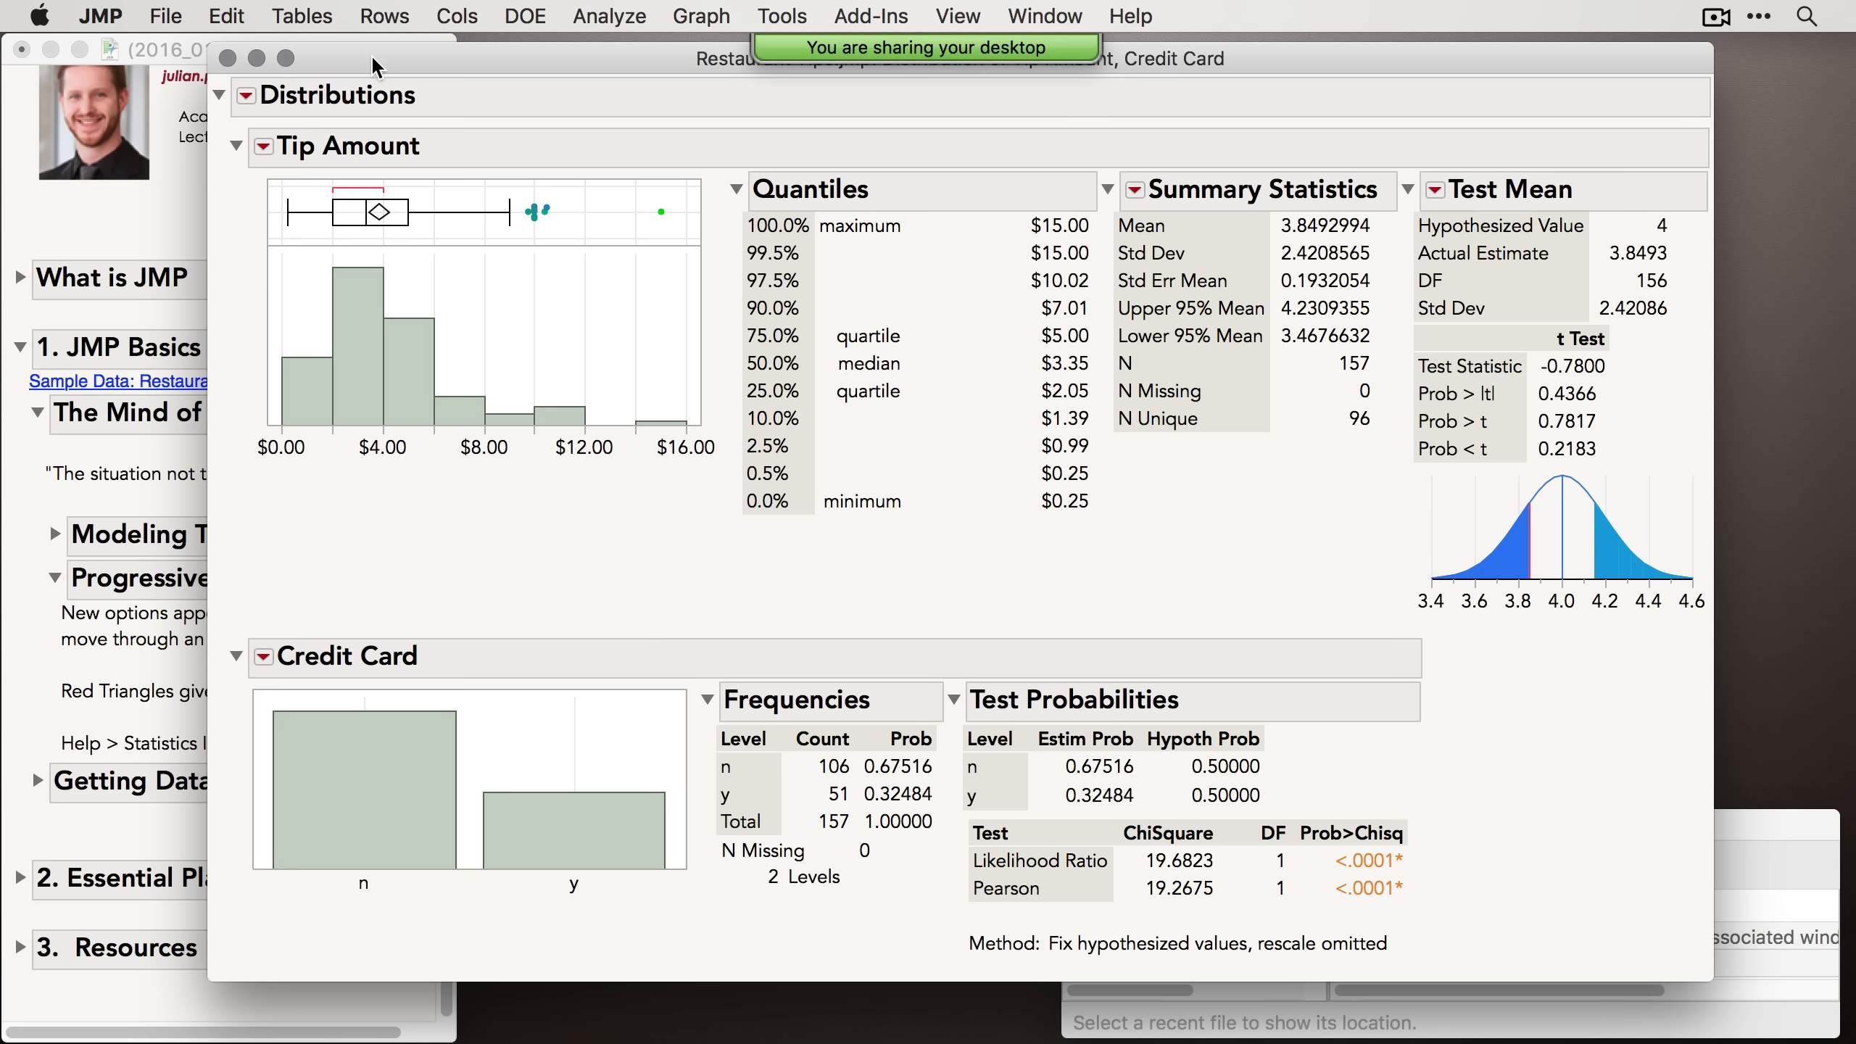
Step: Open the Statistics Index from the Help menu
left_click_drag(369, 58, 472, 49)
left_click(199, 589)
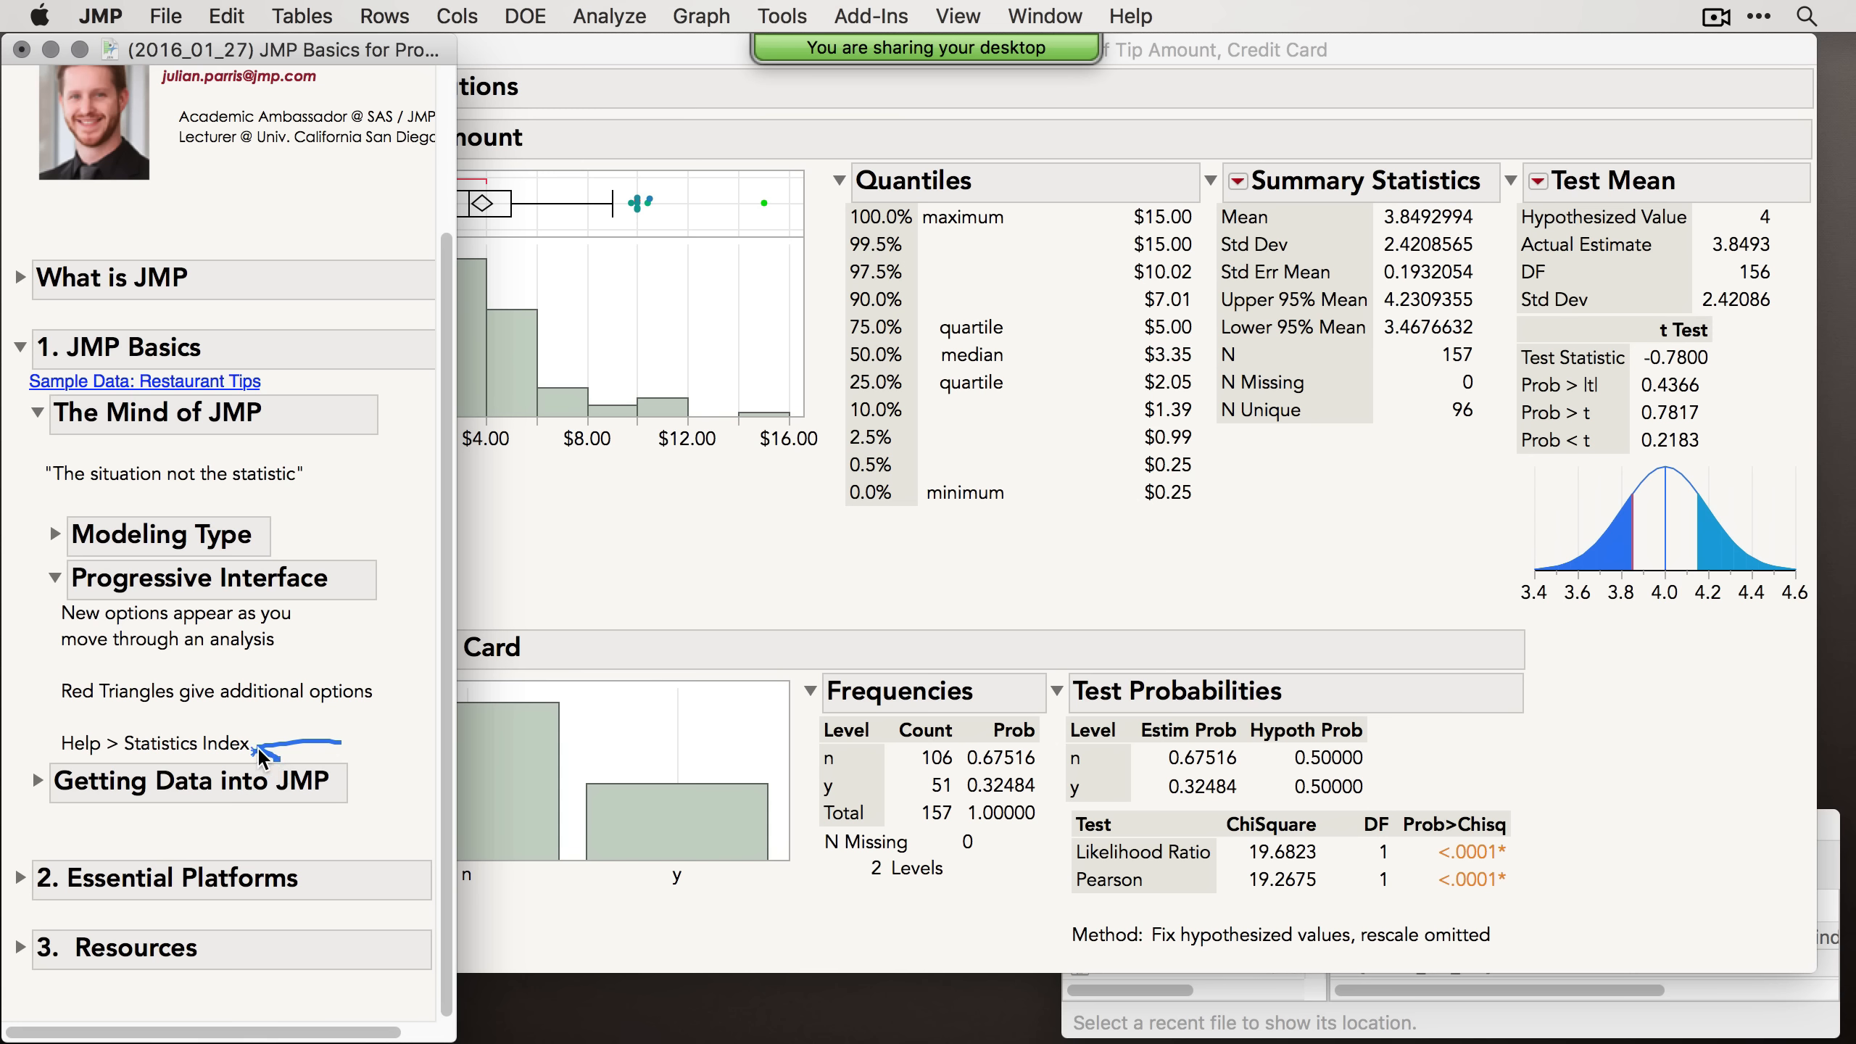
left_click_drag(258, 747, 271, 740)
left_click(623, 9)
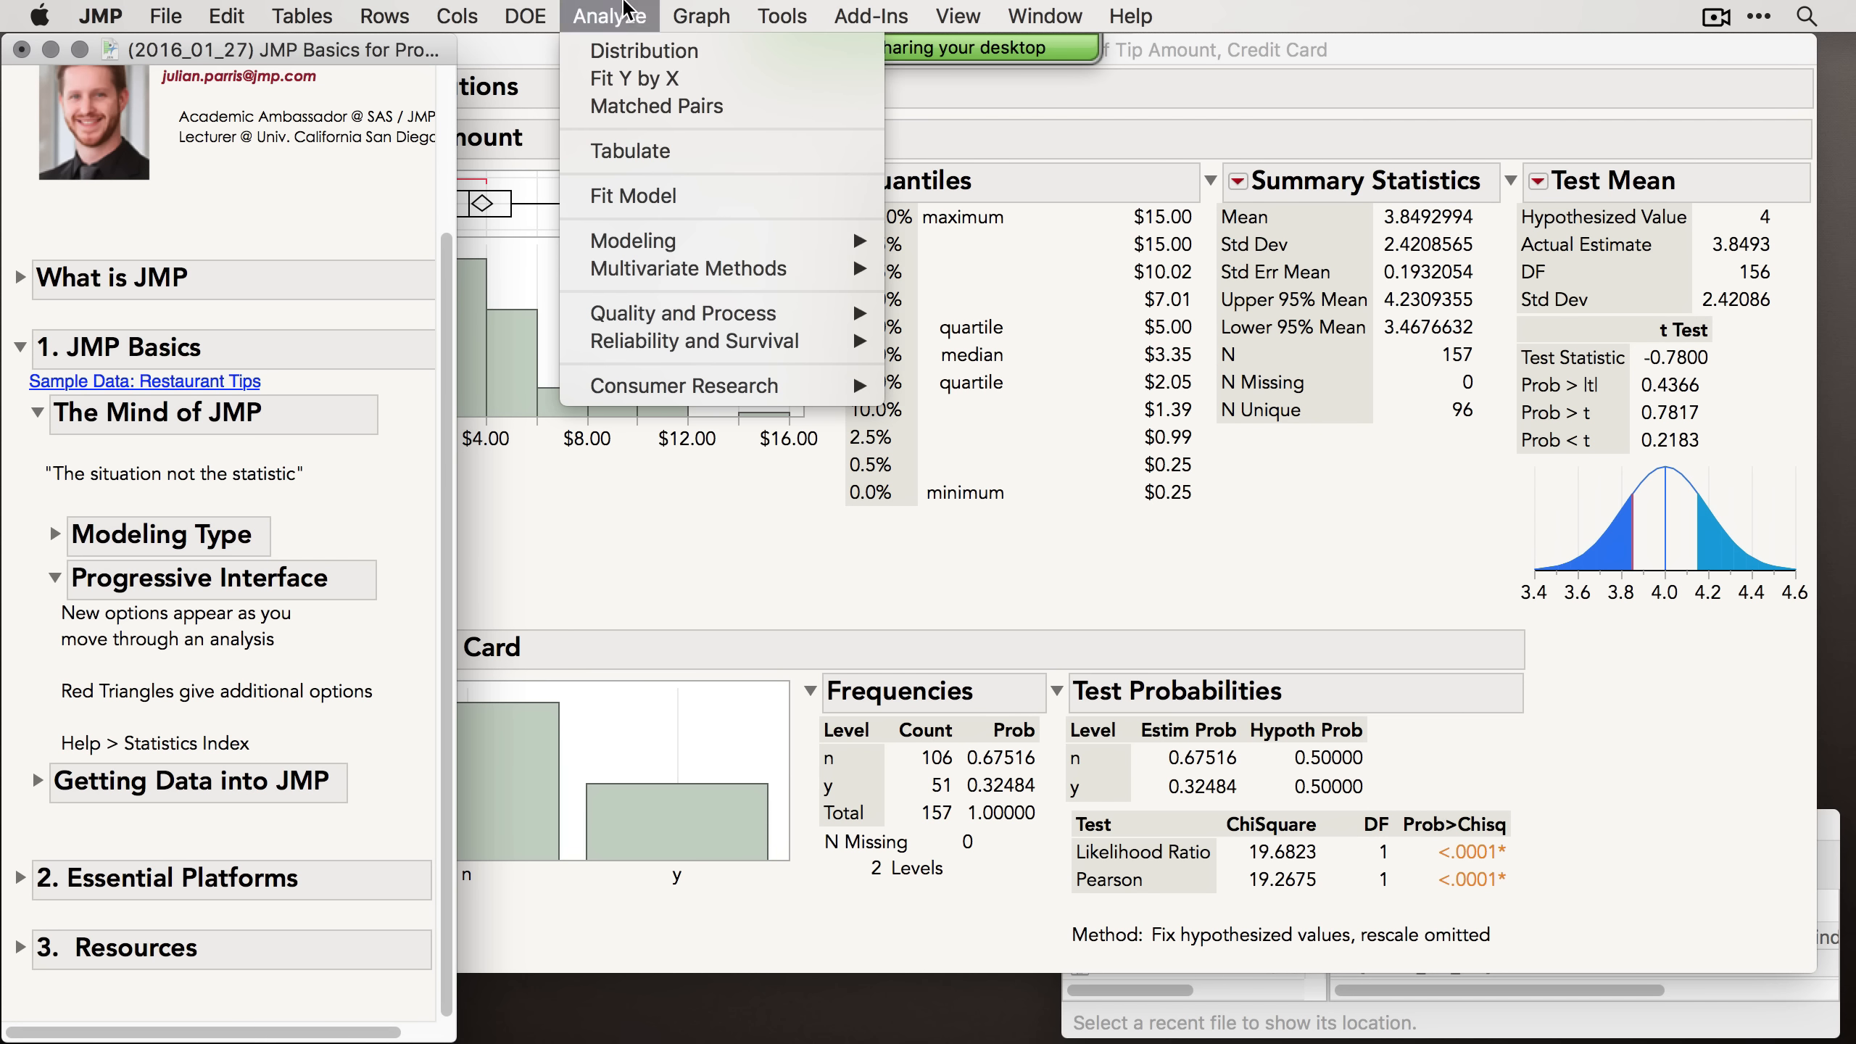
left_click(627, 9)
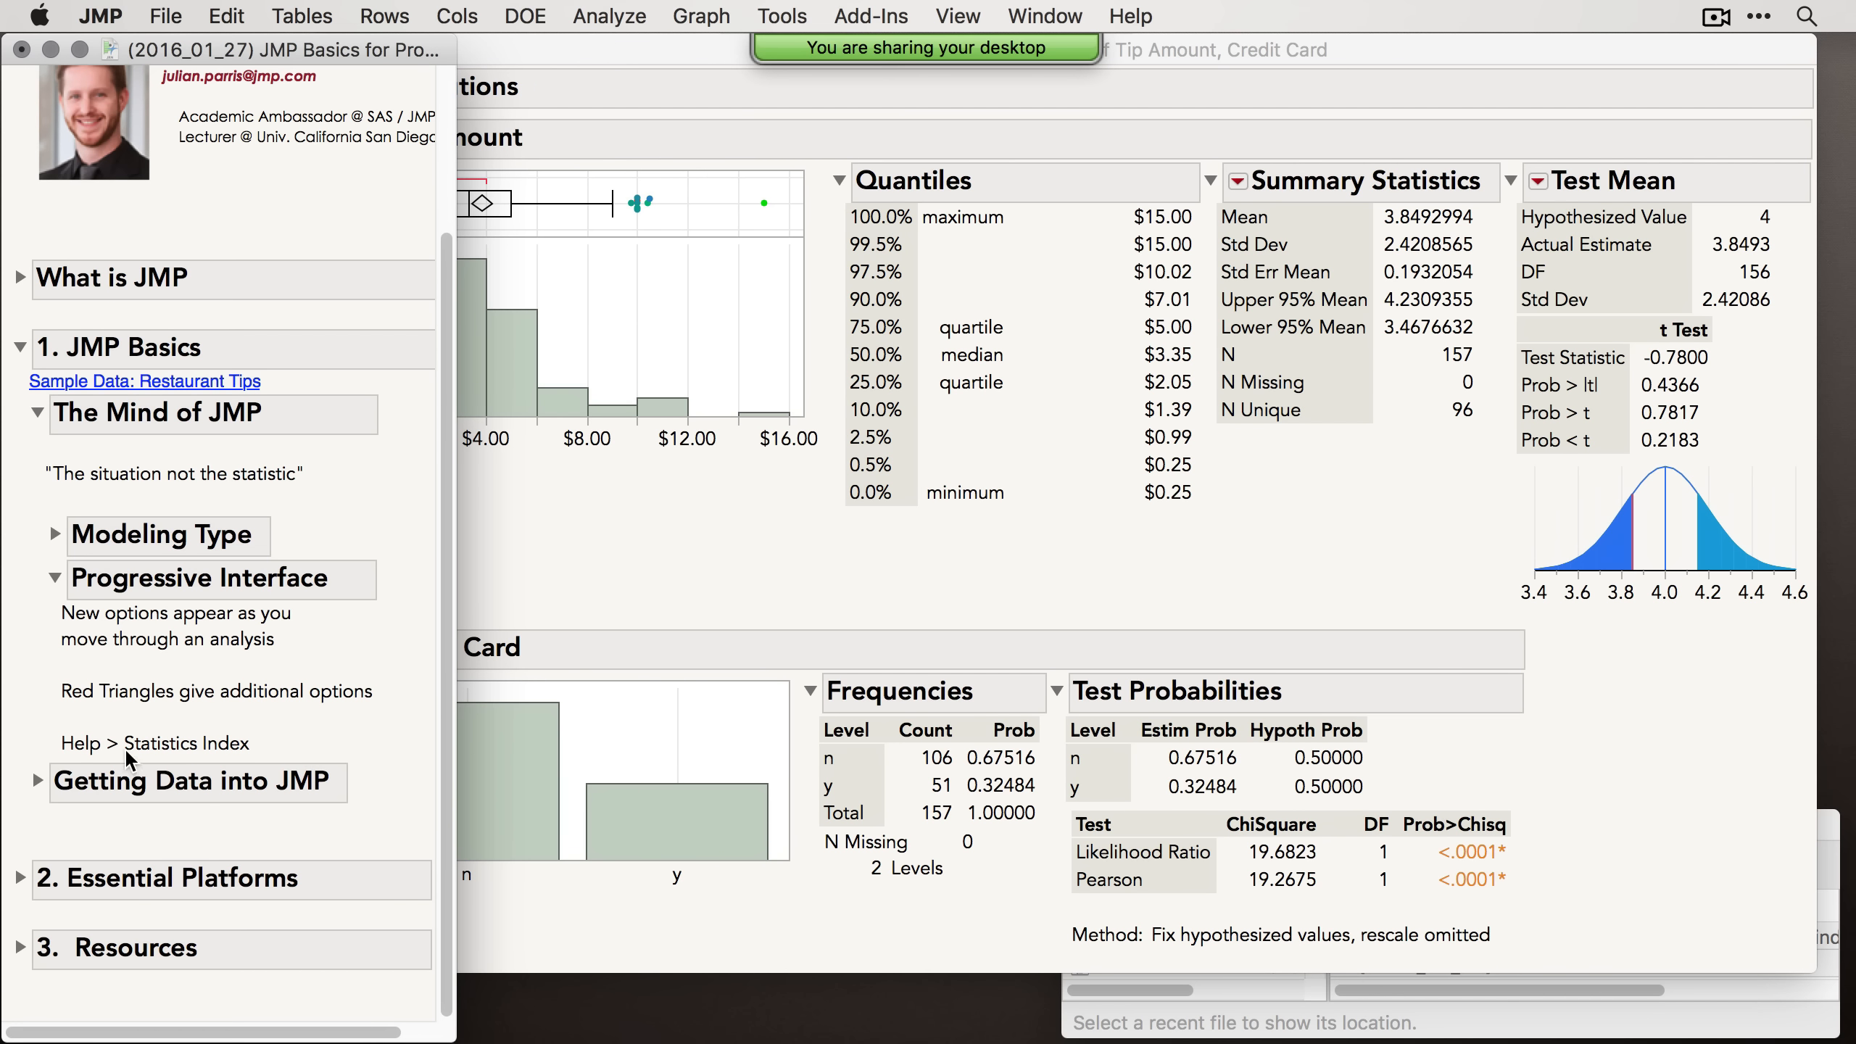
left_click(1125, 15)
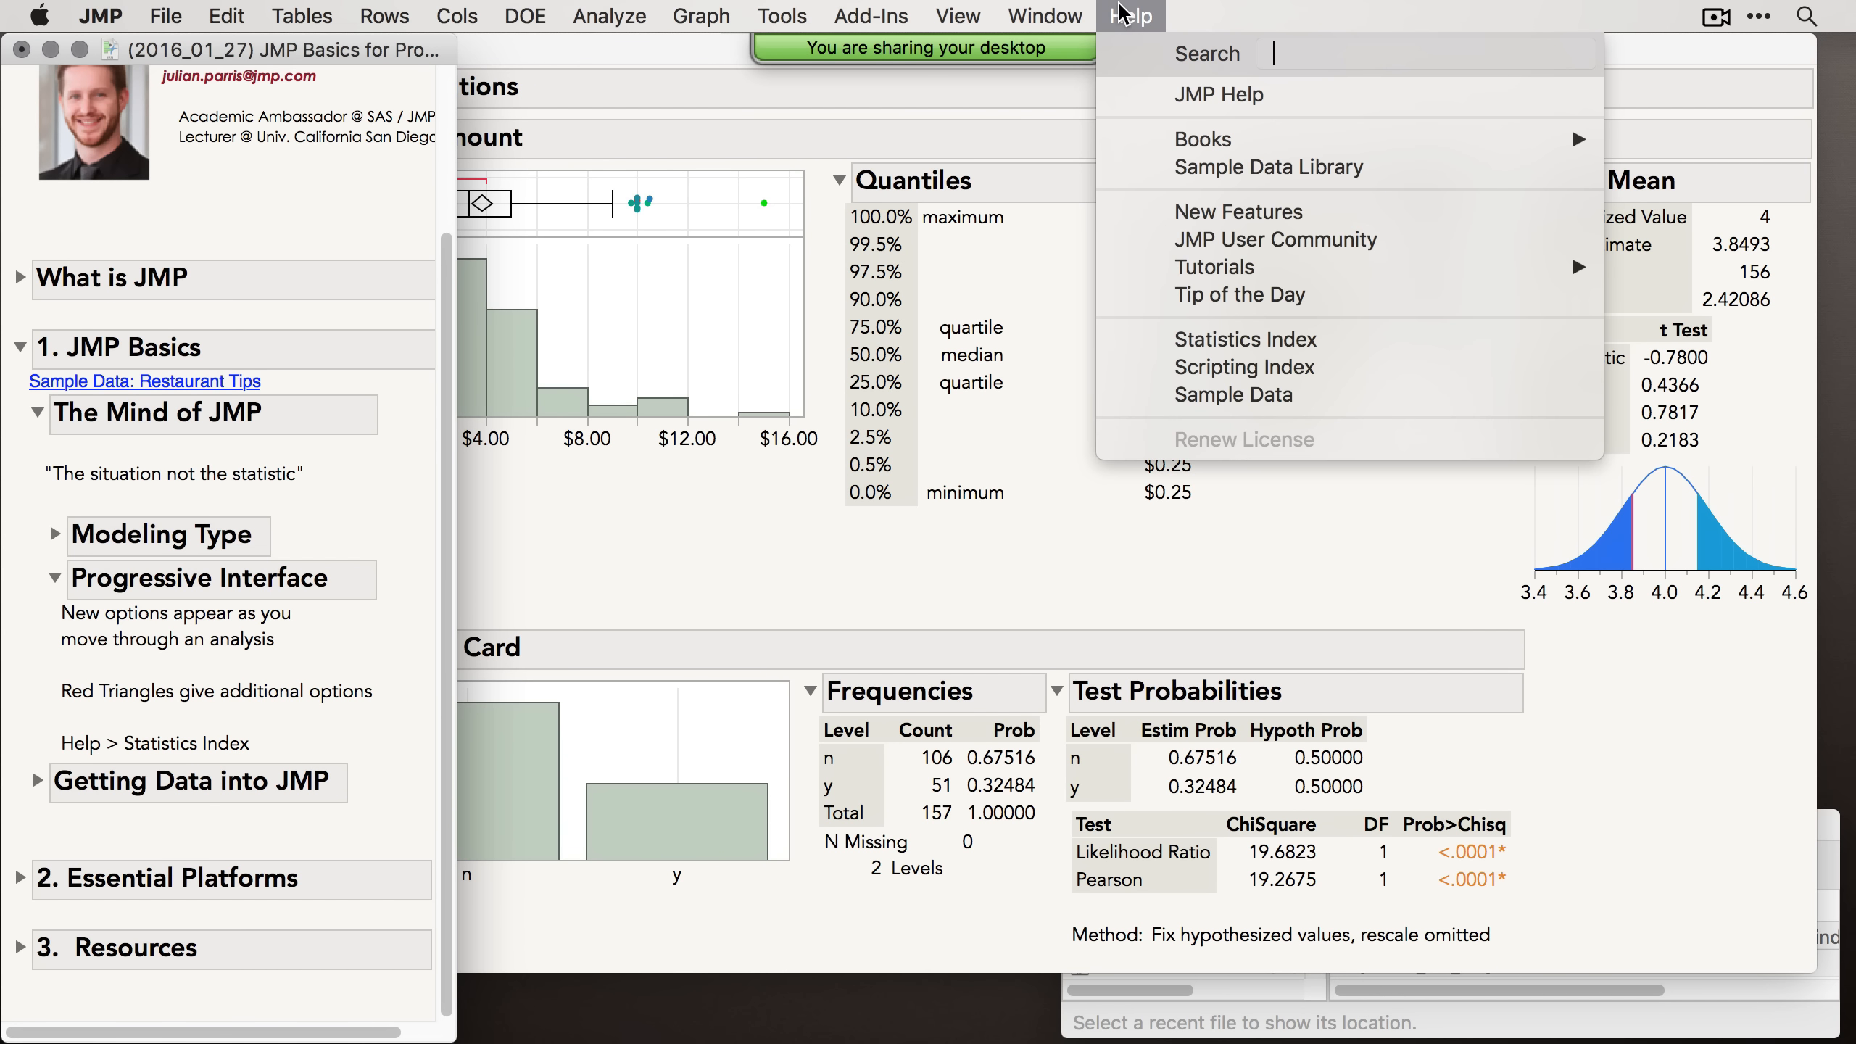
left_click(1294, 353)
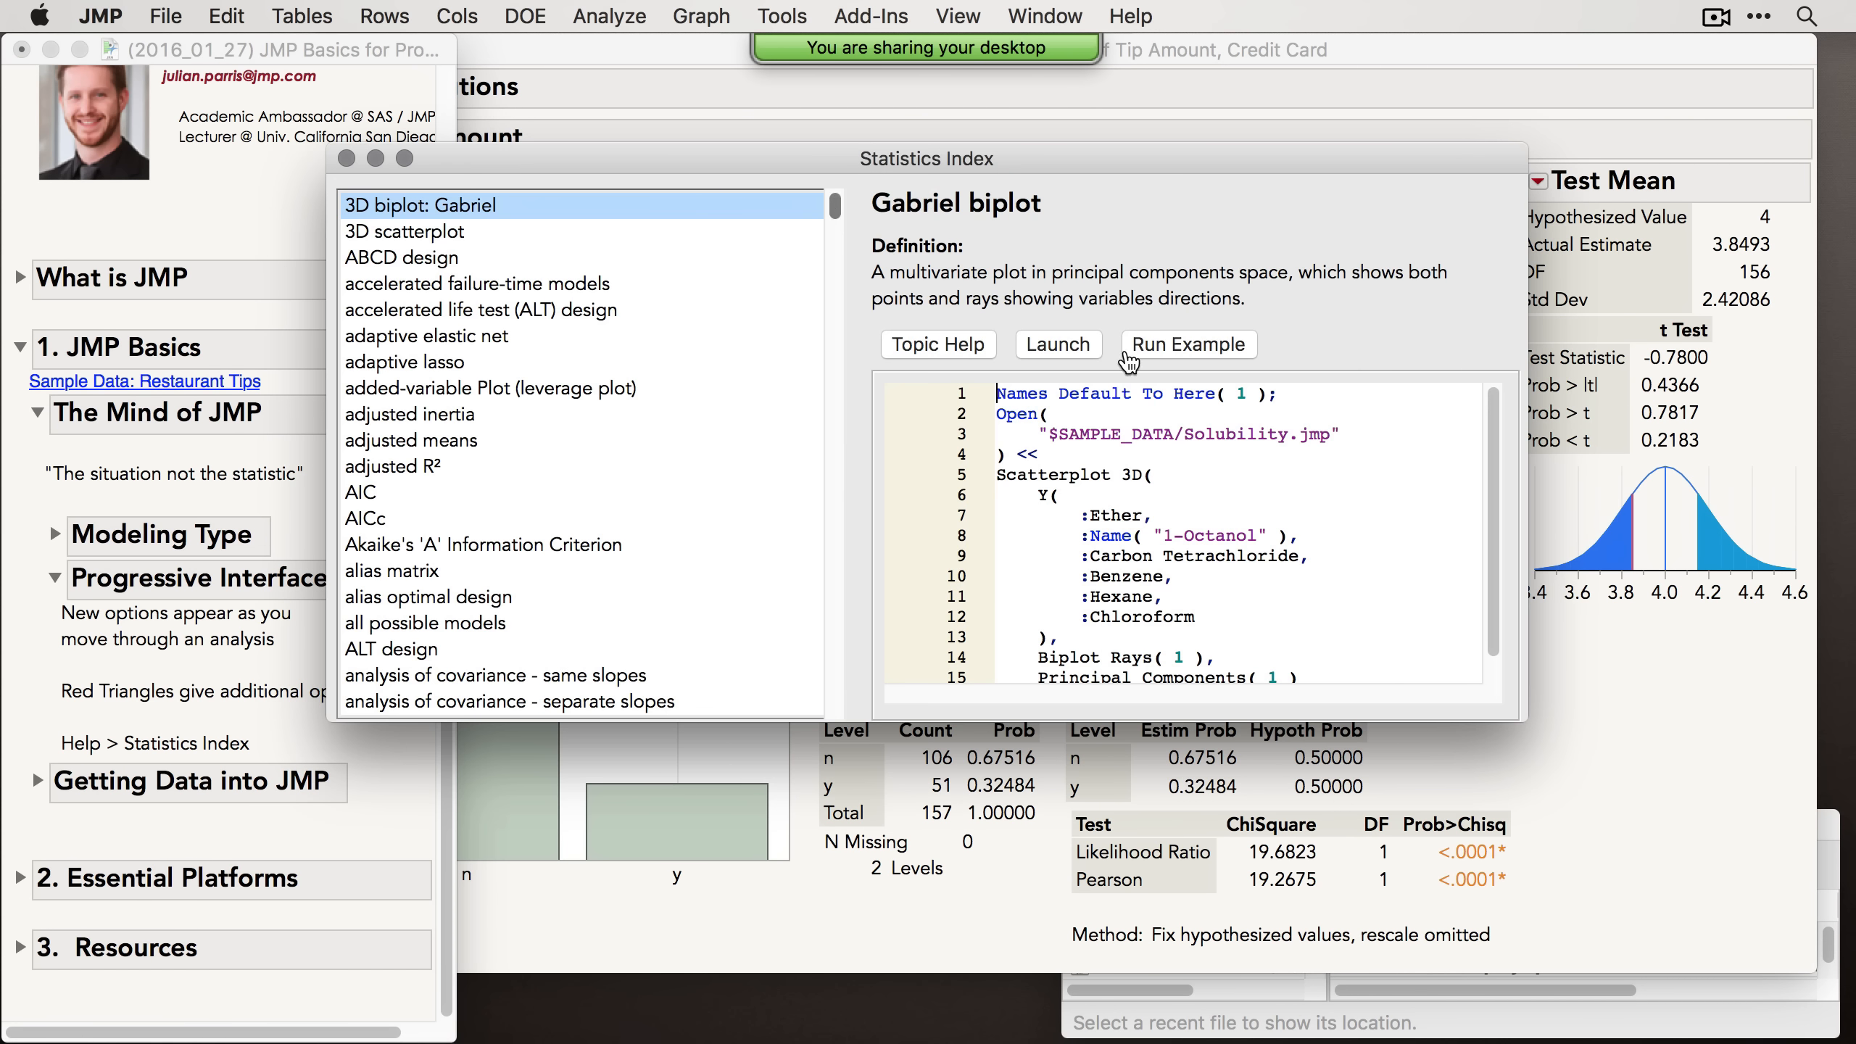
Step: Find Mahalanobis Distance in the Statistics Index and launch it with Bill Amount, Tip Amount and Number of Guests as Y columns
left_click_drag(835, 216, 802, 357)
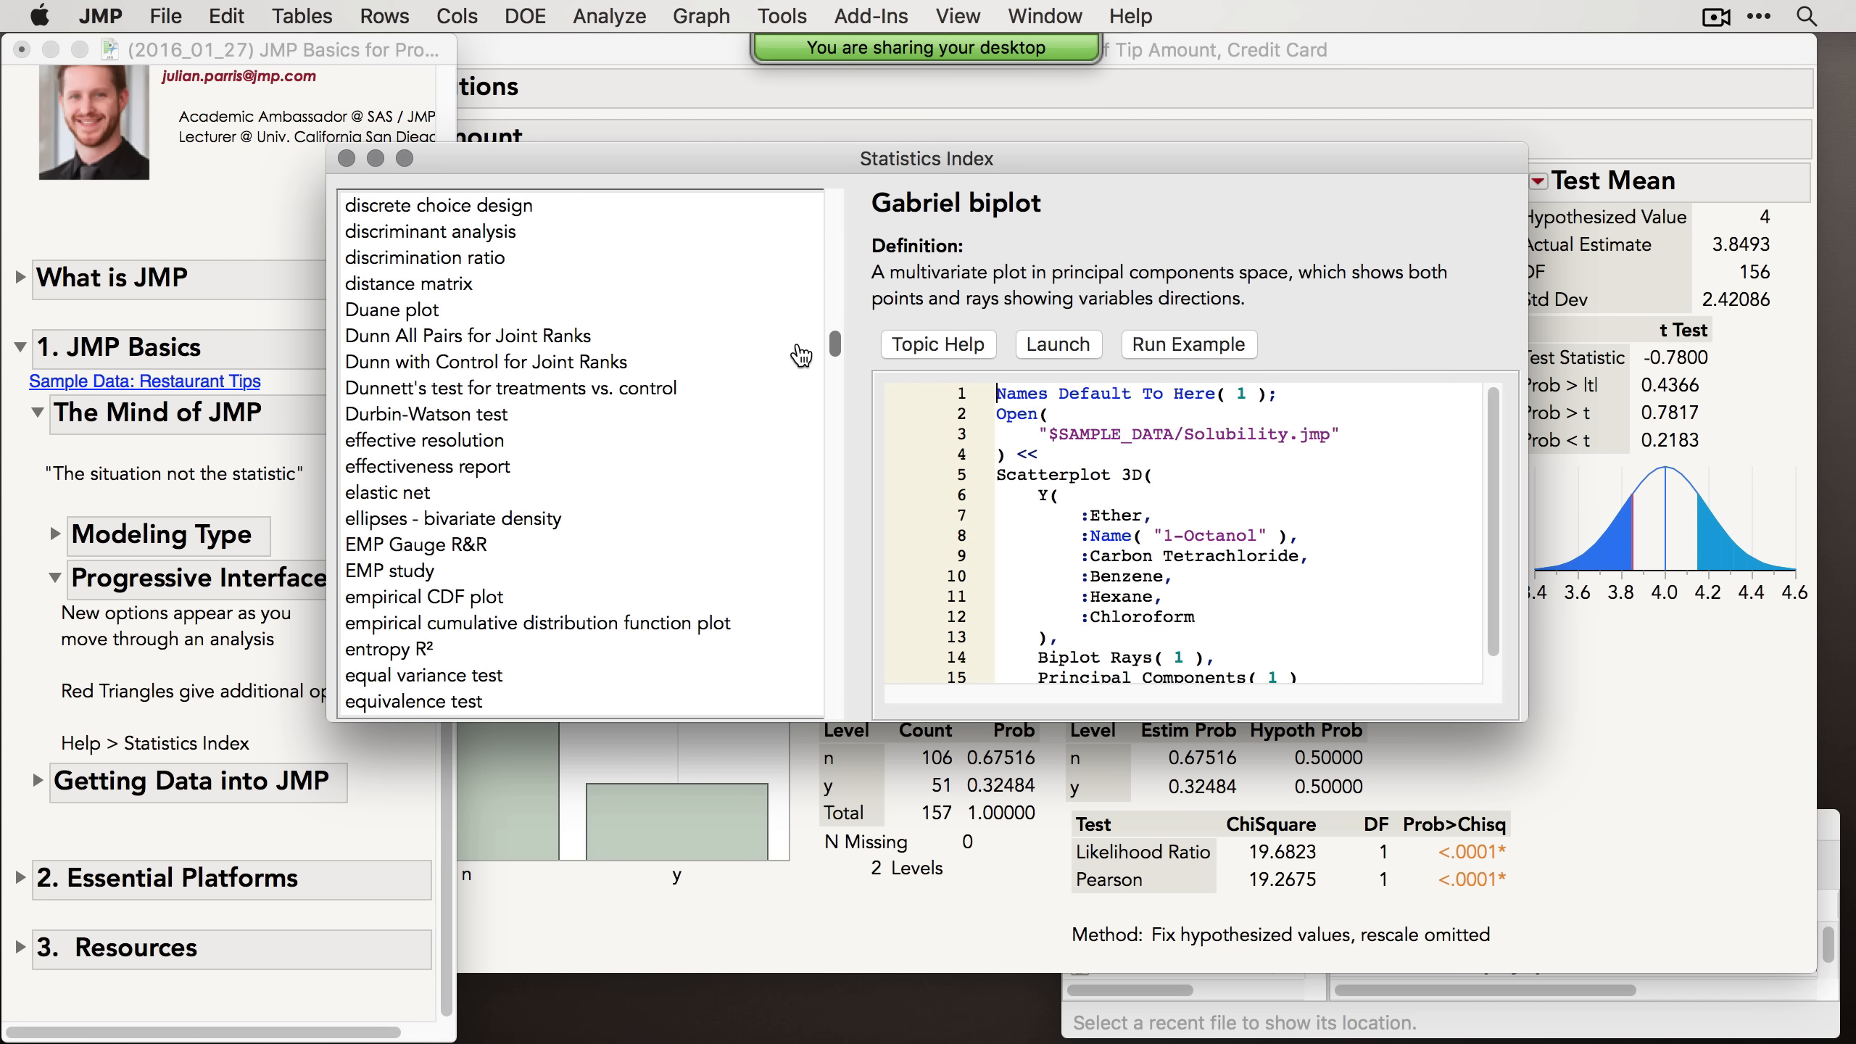
left_click(685, 395)
key("m")
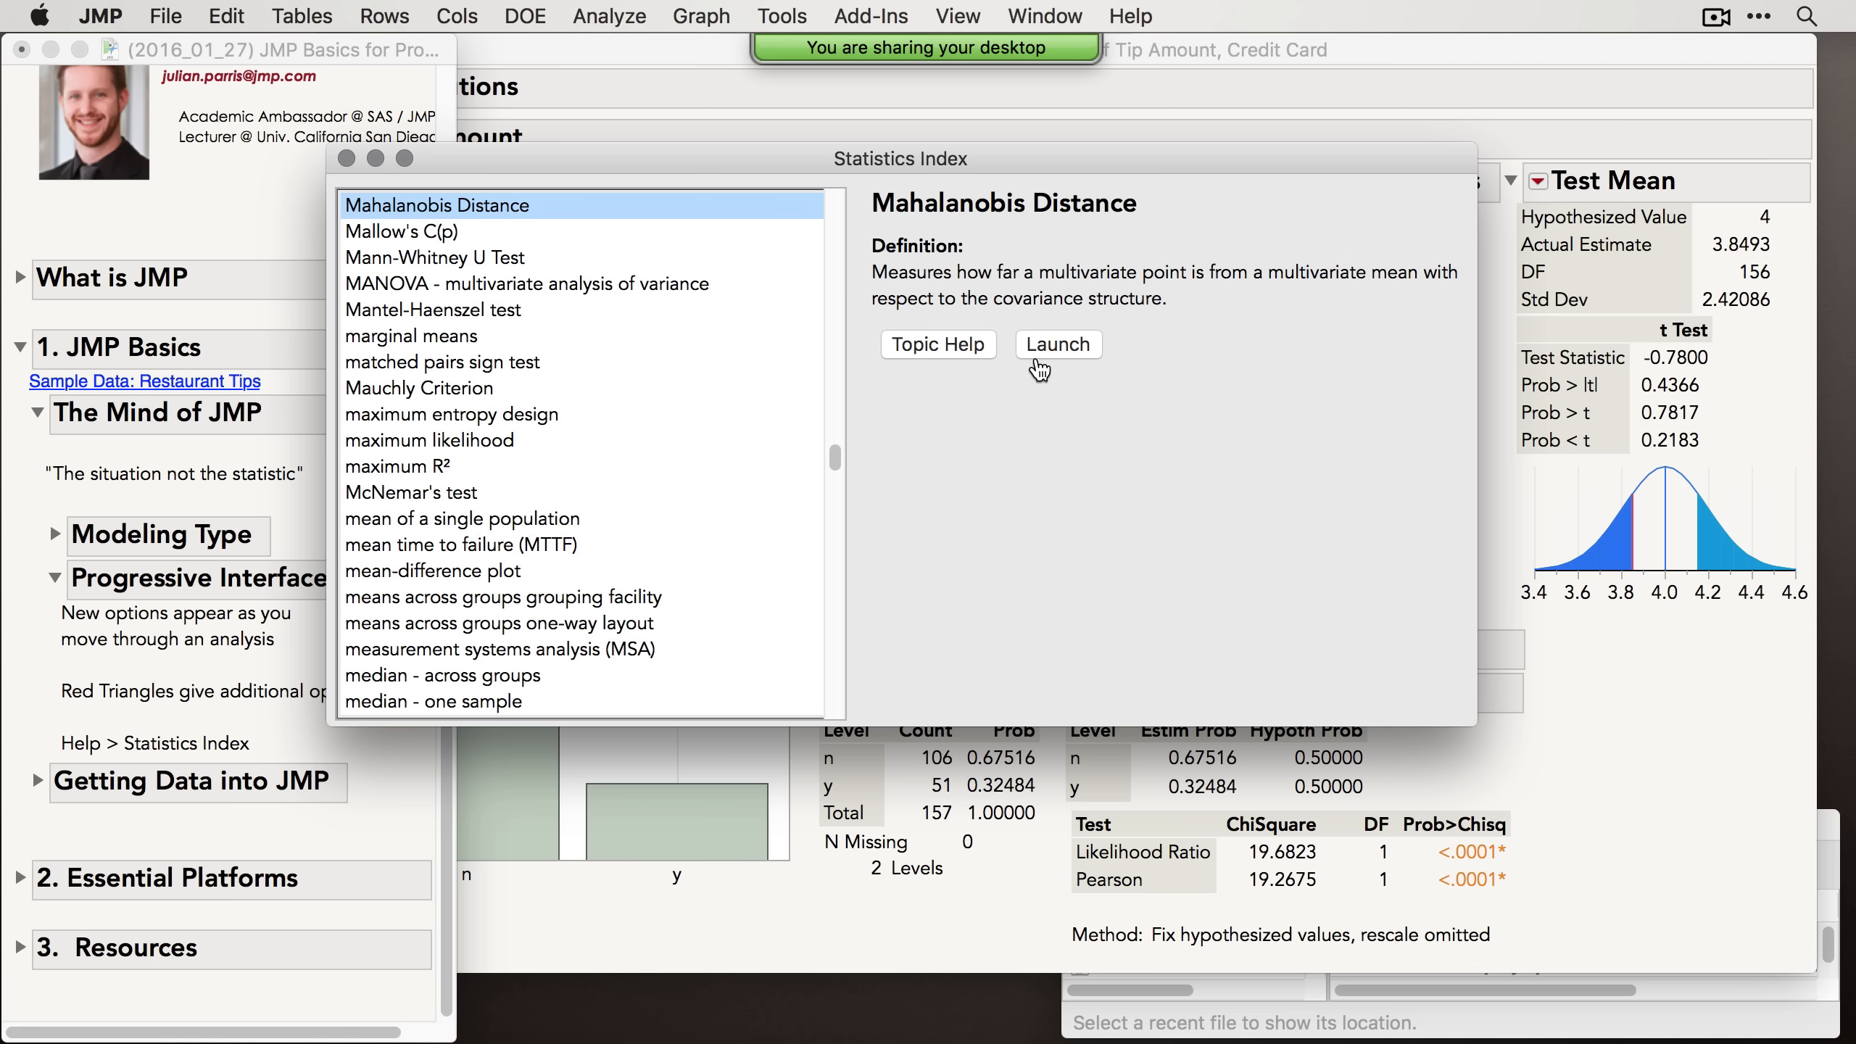
left_click(1055, 347)
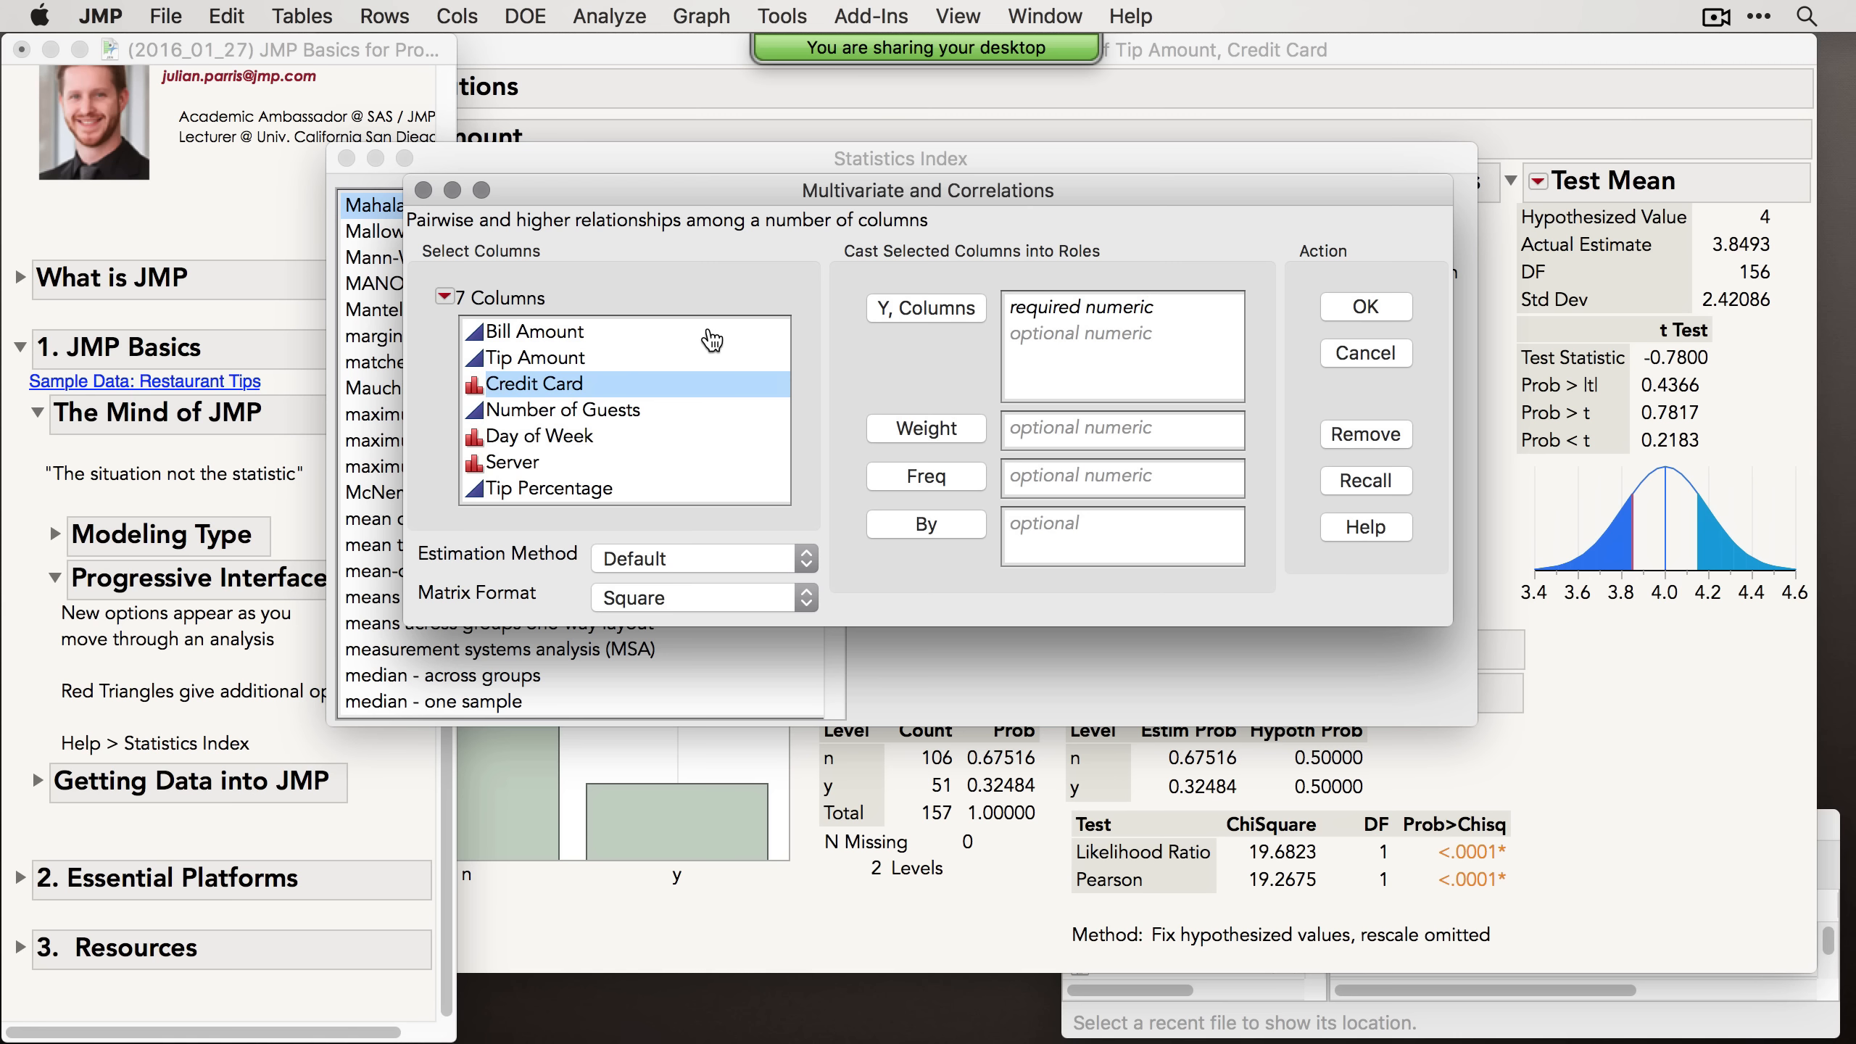
left_click_drag(713, 340, 705, 360)
left_click(661, 410, "super")
left_click(973, 319)
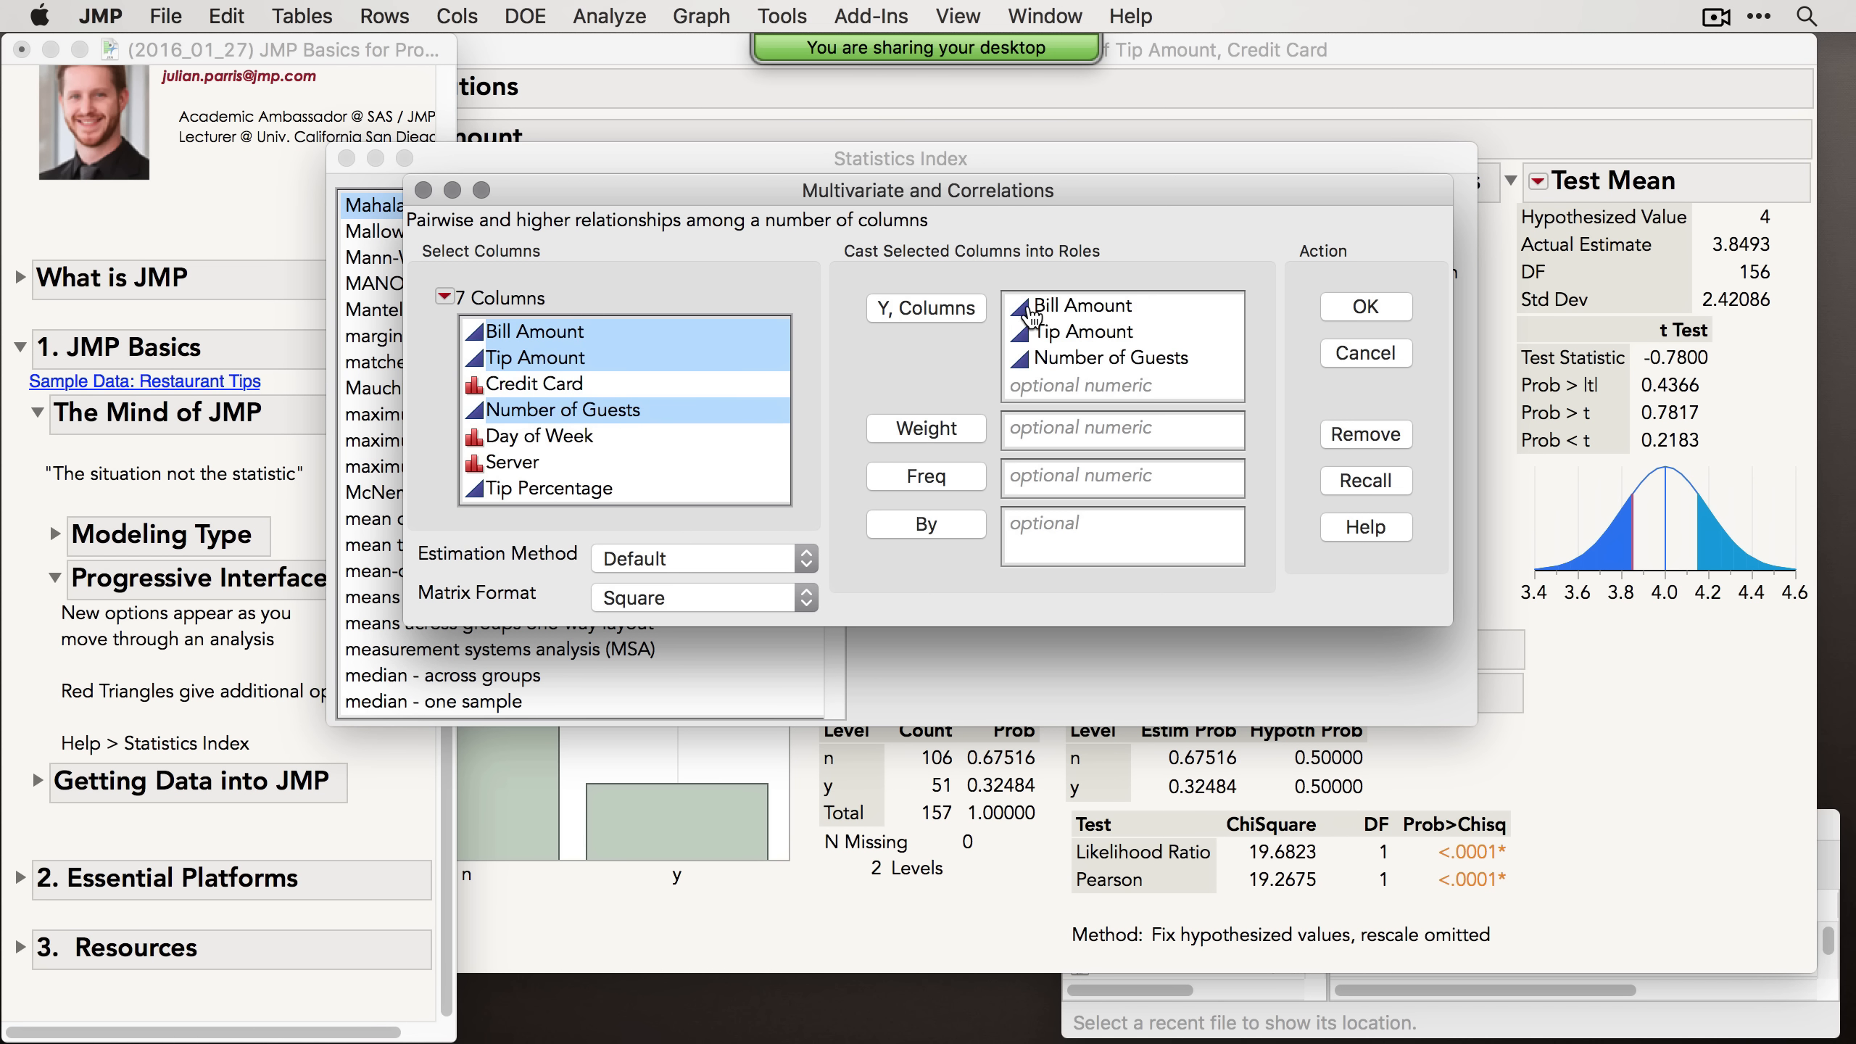
left_click(1397, 308)
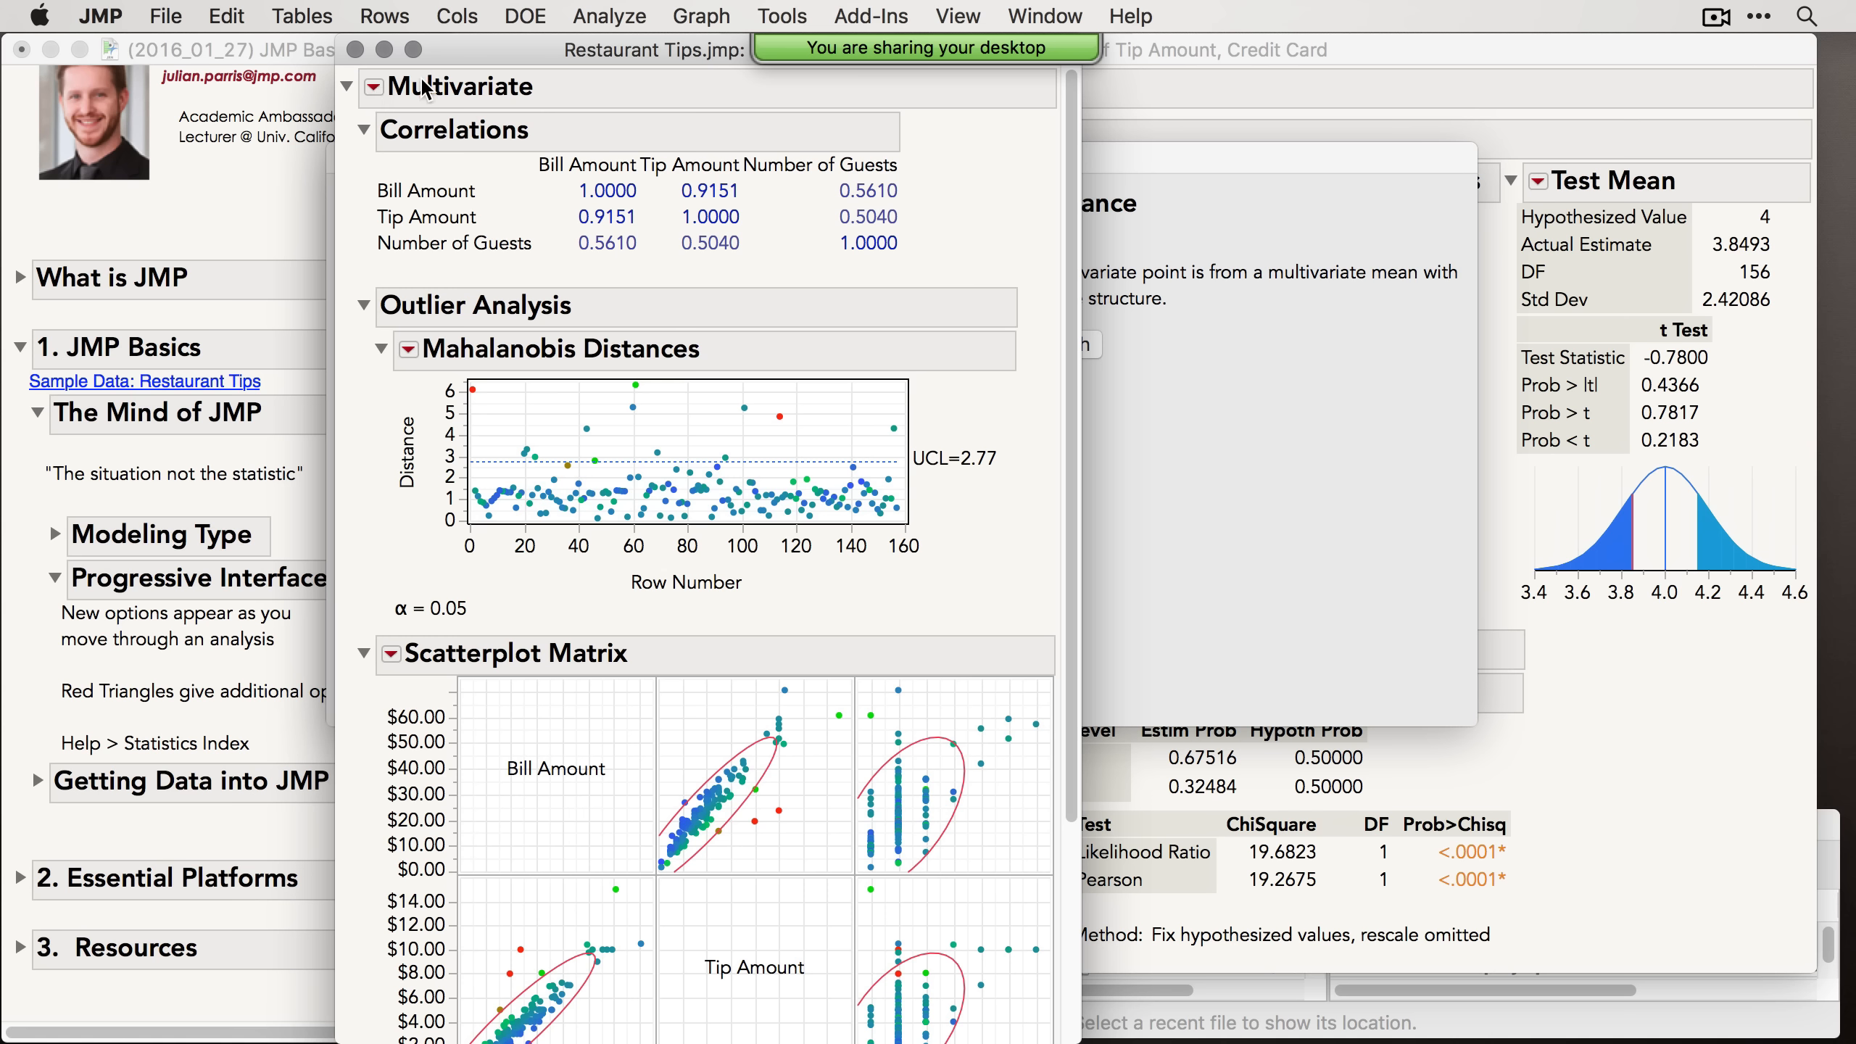
Step: Browse the Multivariate report's outlier analysis options, then close the Multivariate report
left_click(373, 87)
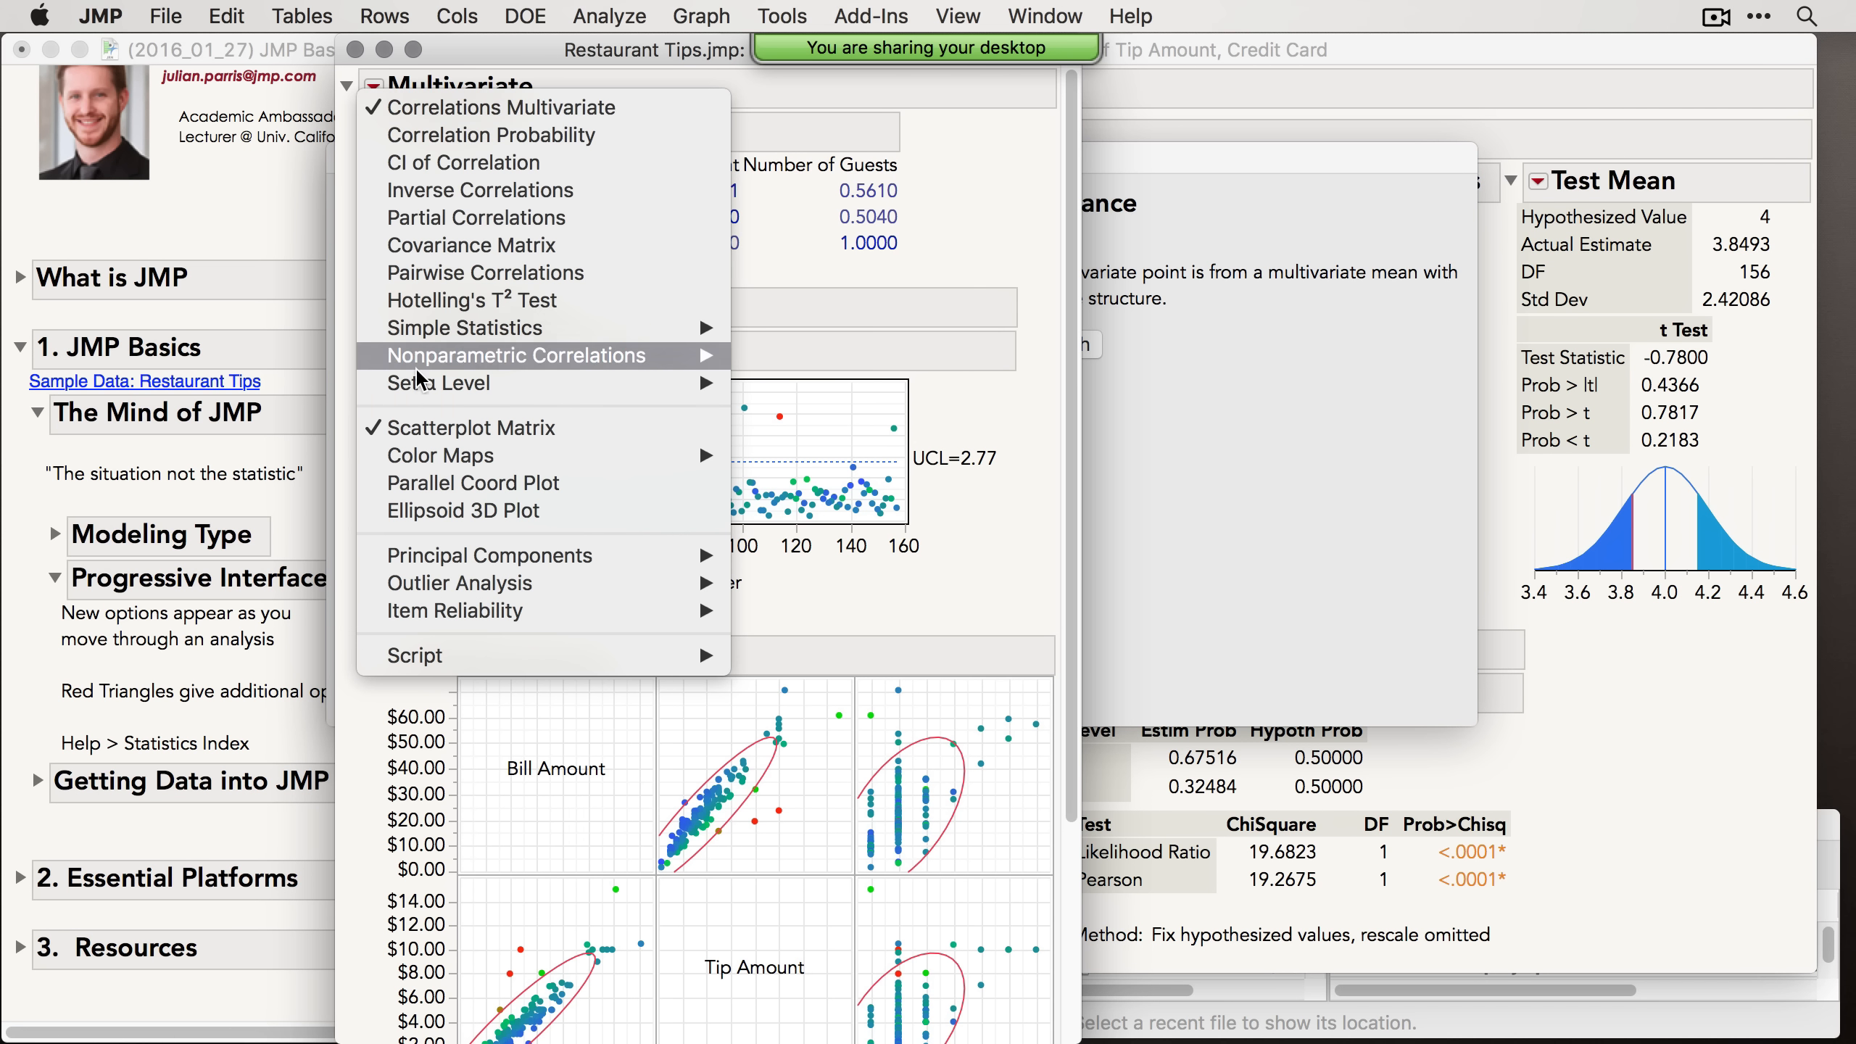
mouse_move(468, 582)
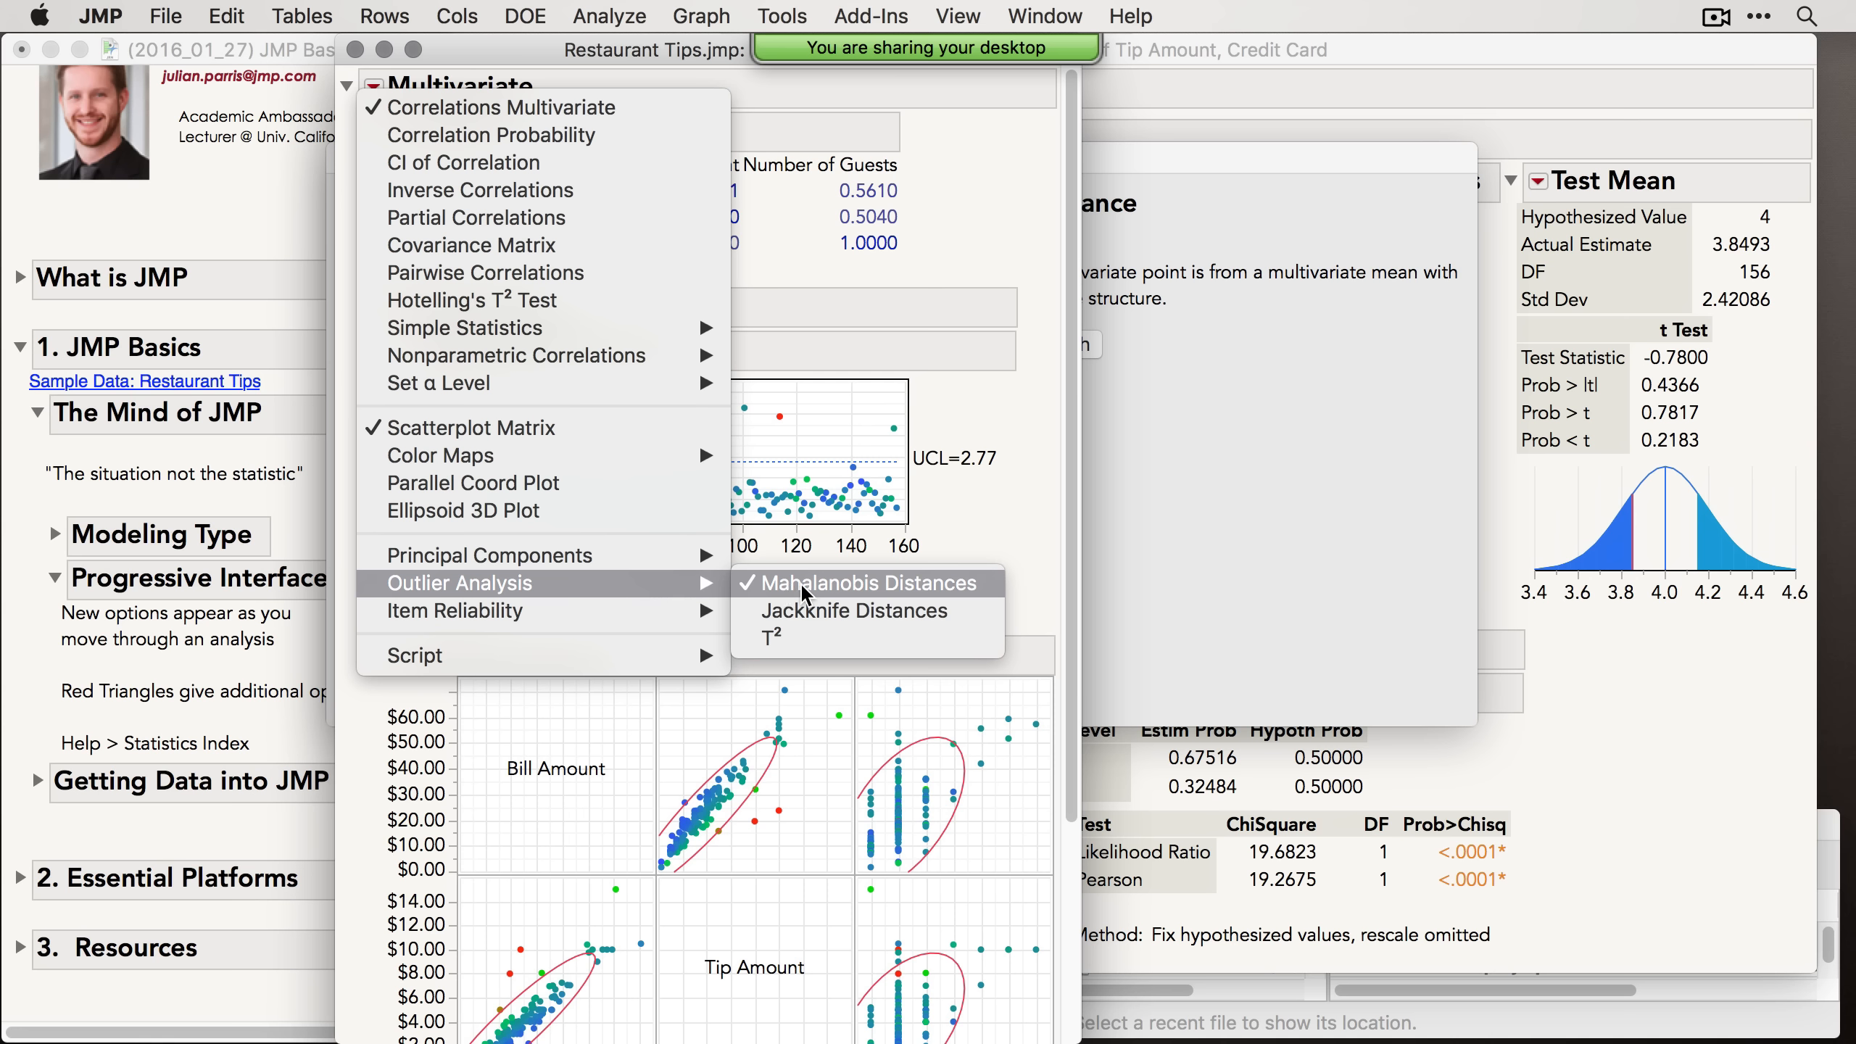
left_click(363, 53)
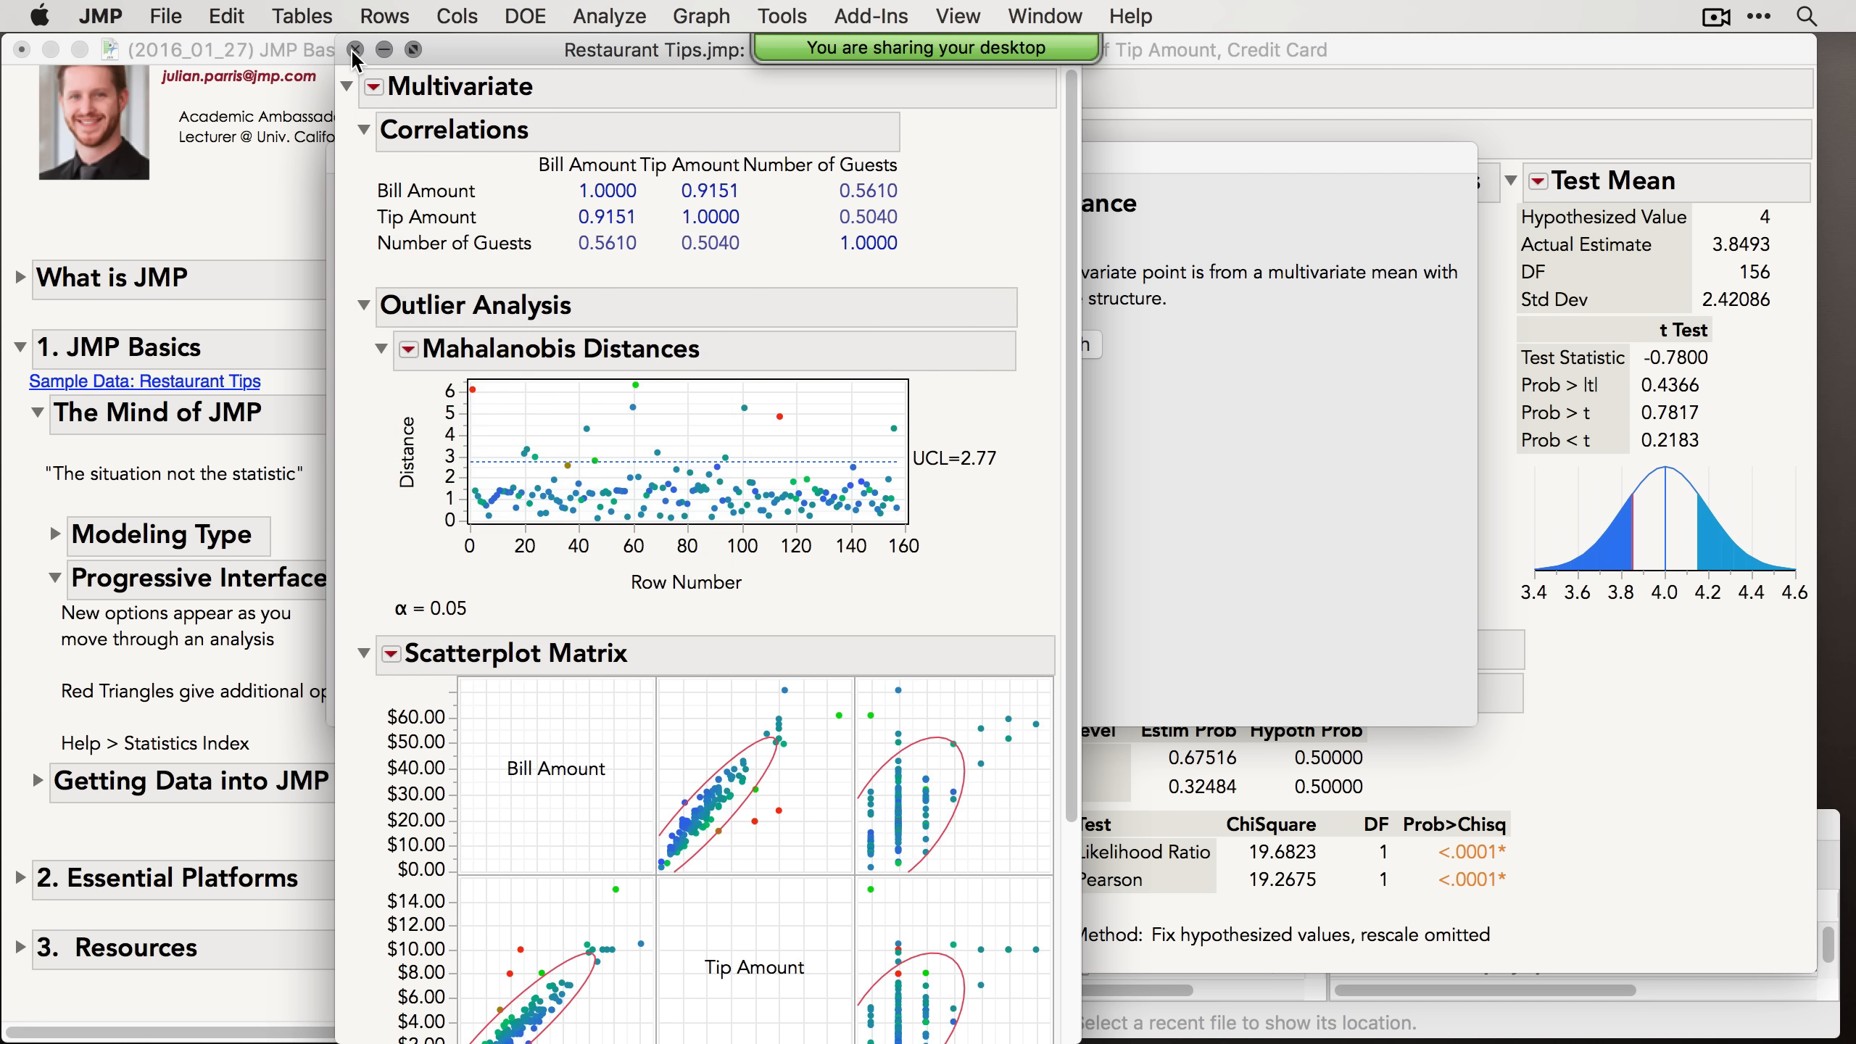
left_click(355, 49)
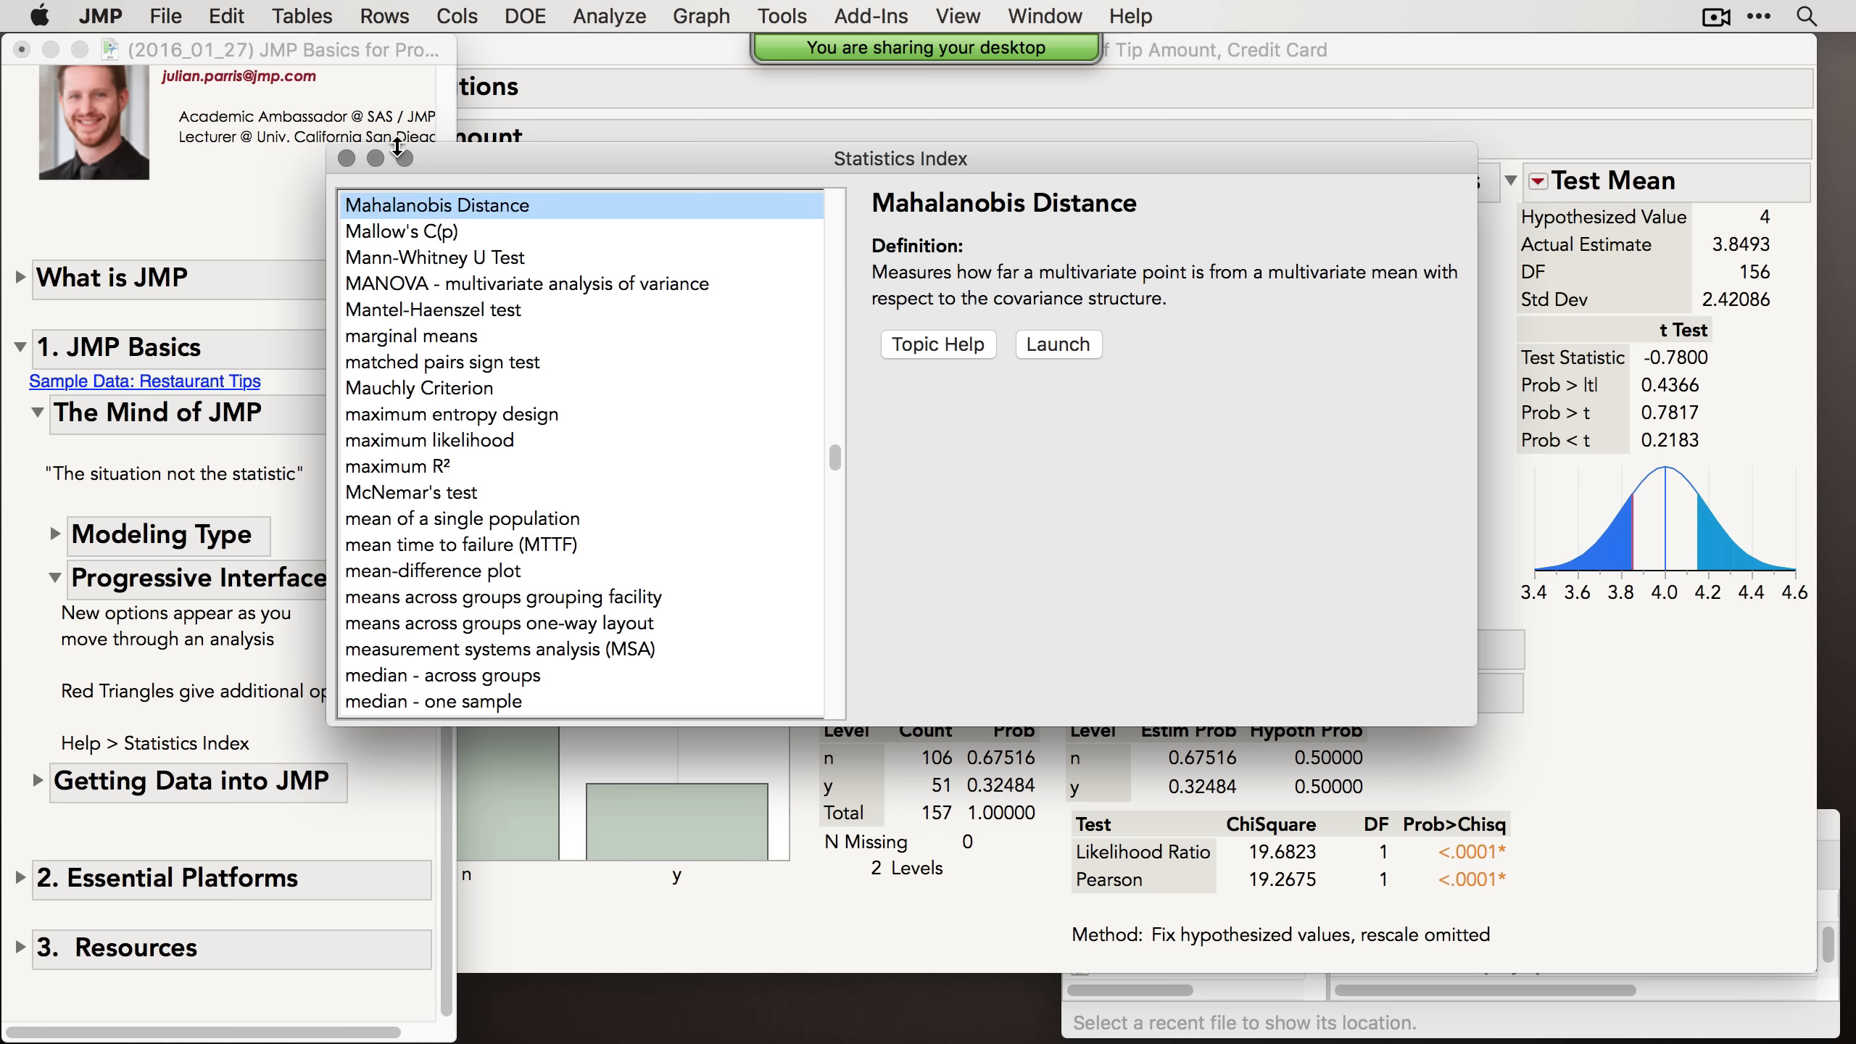
Step: Close the Statistics Index and collapse the Progressive Interface topic in the journal
left_click(346, 158)
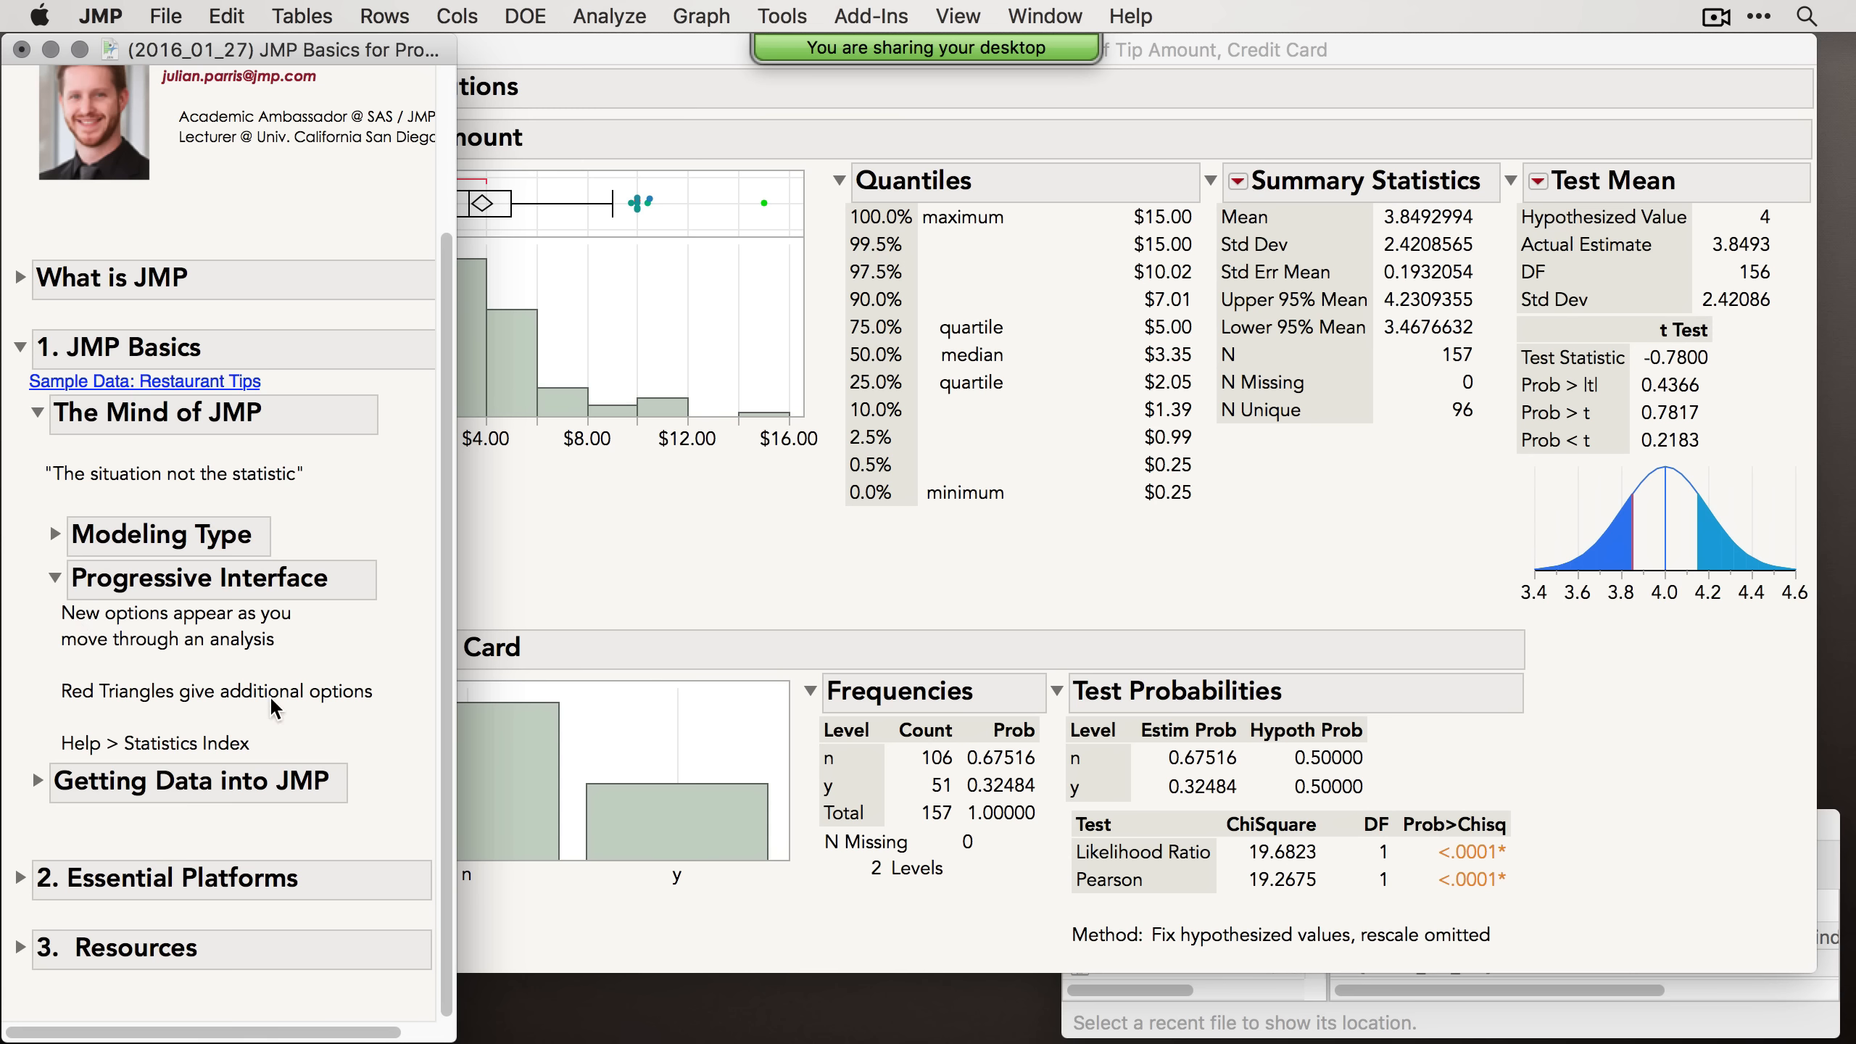
left_click(54, 578)
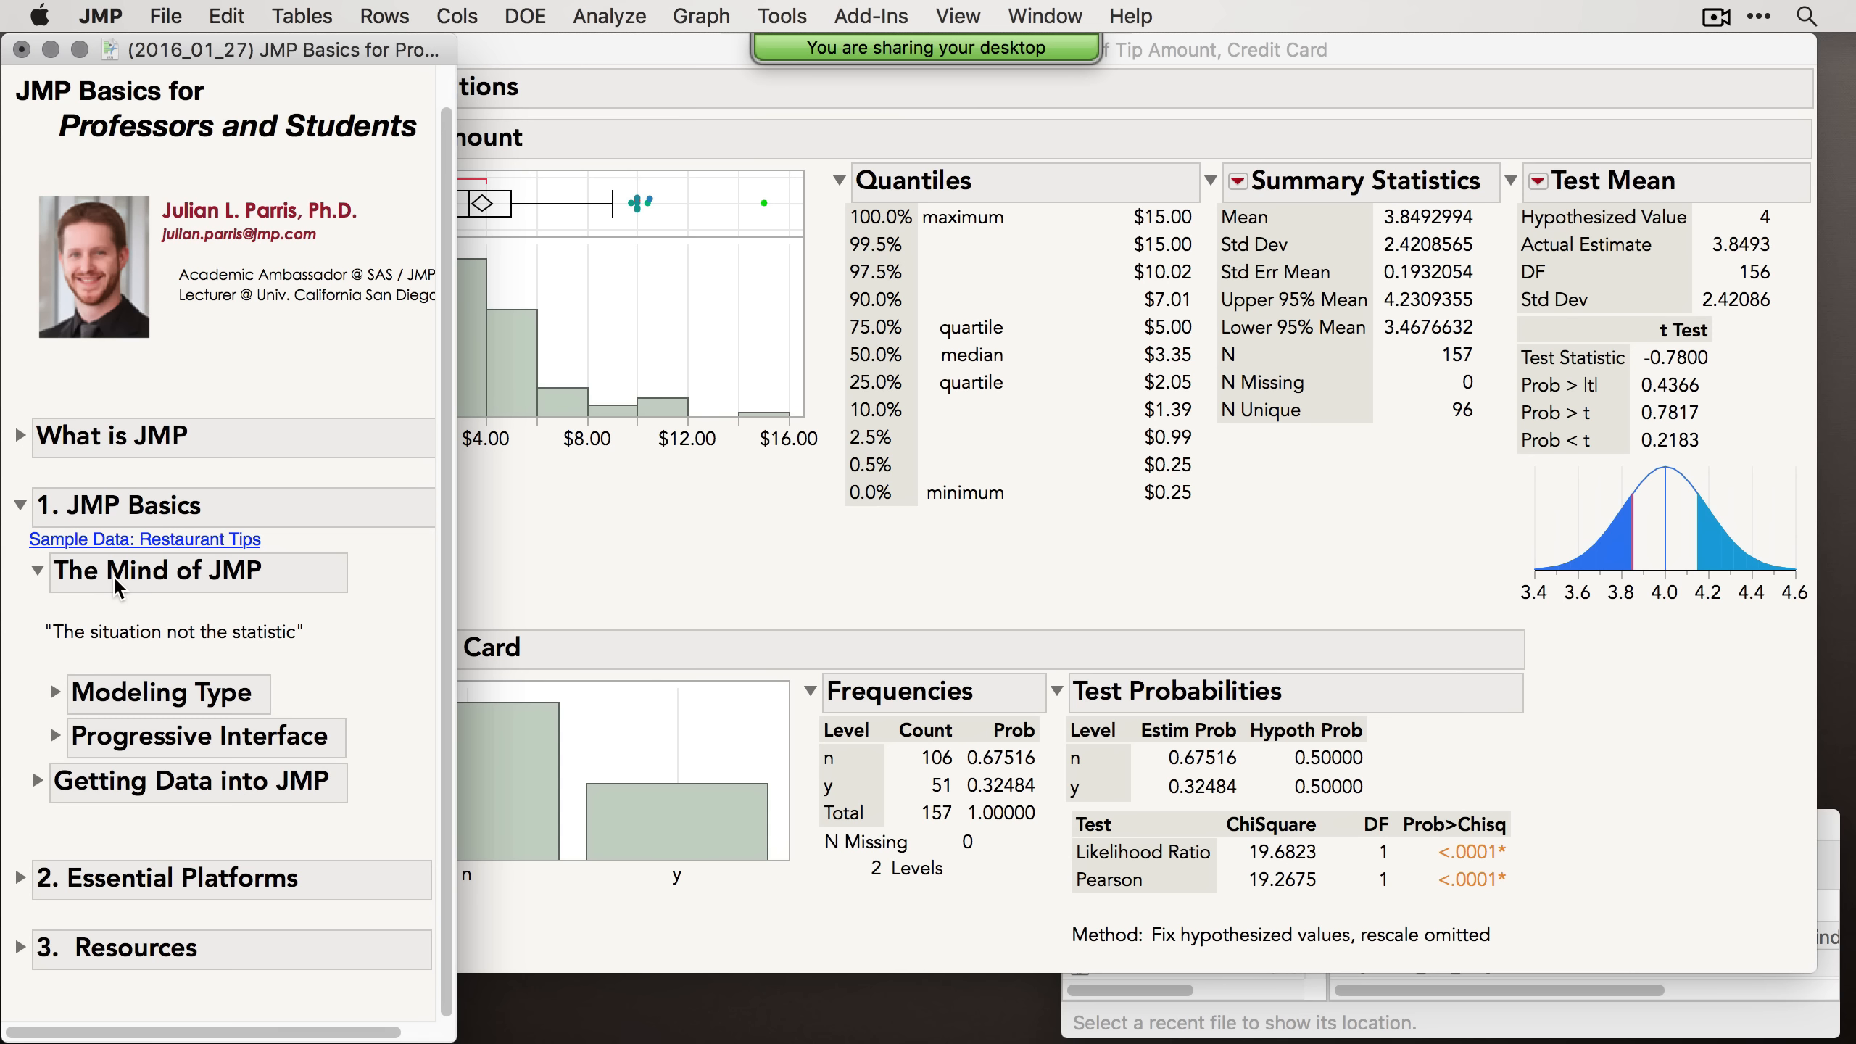
Step: Close the Distribution report for Tip Amount and Credit Card, returning to the Restaurant Tips table
left_click(667, 596)
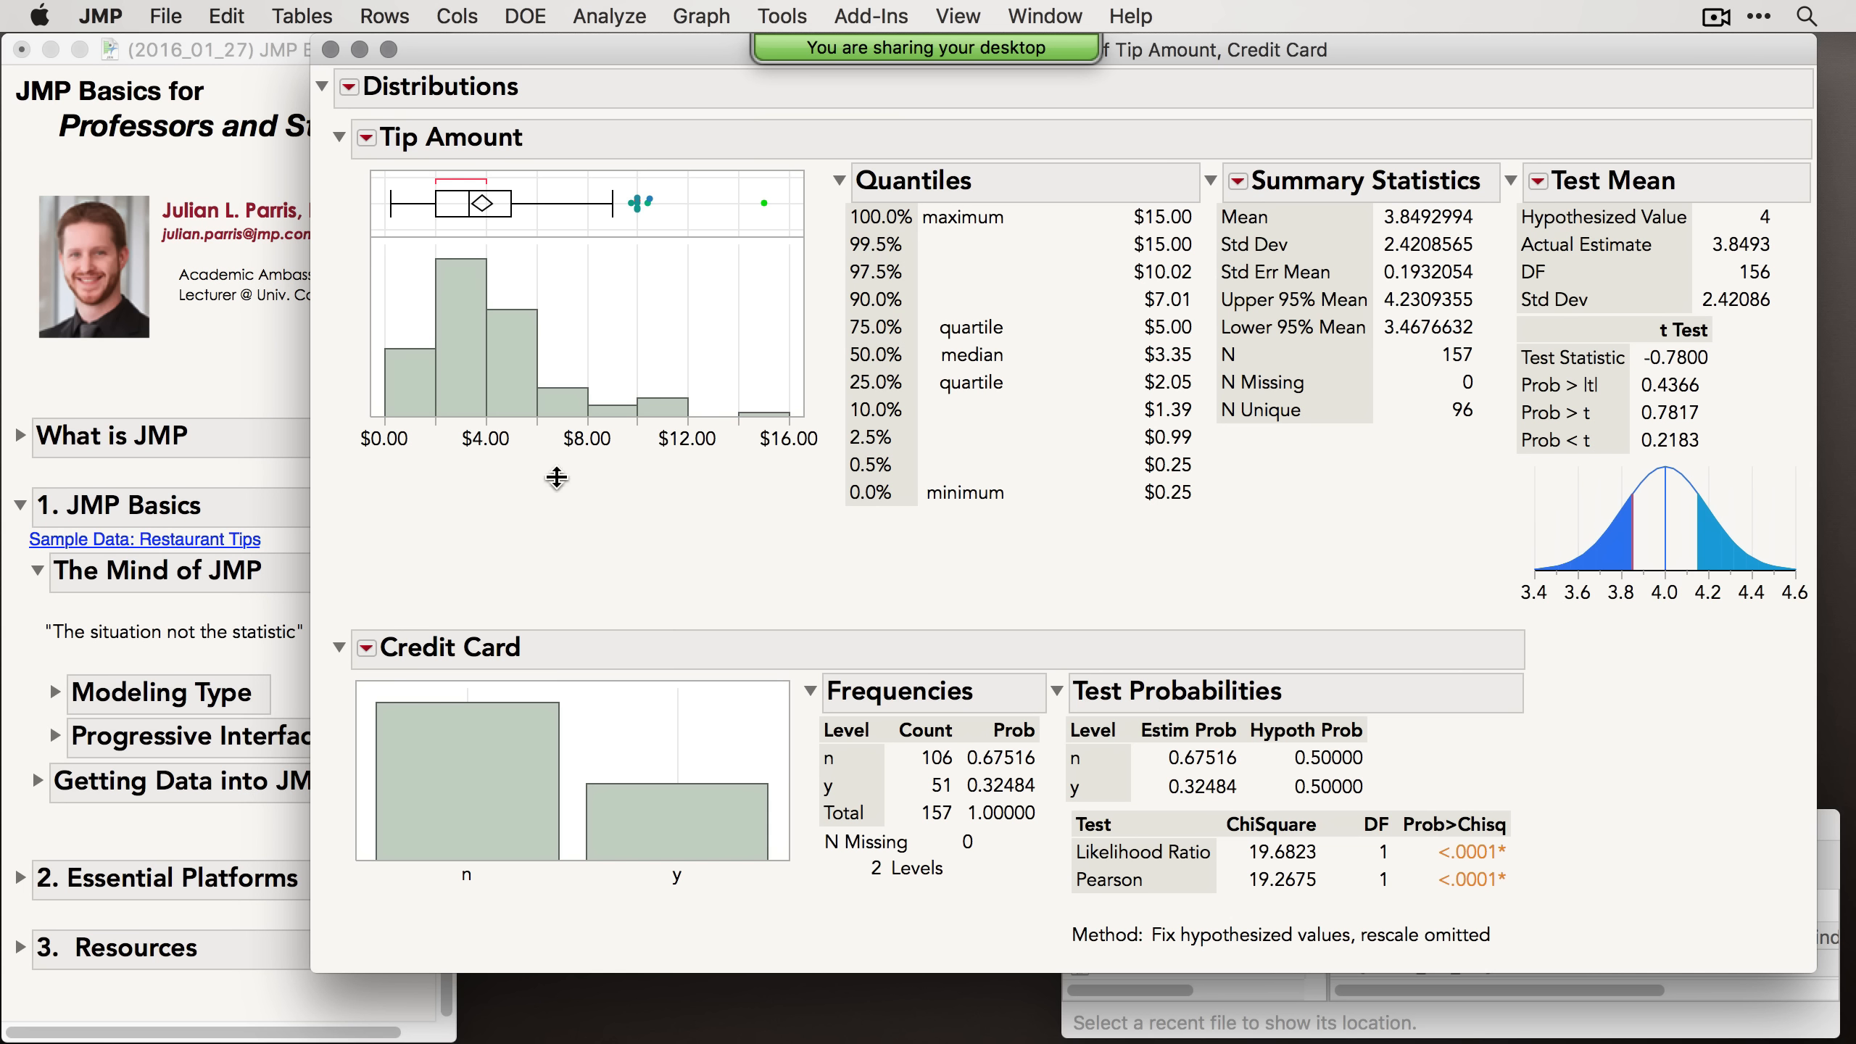
left_click(331, 50)
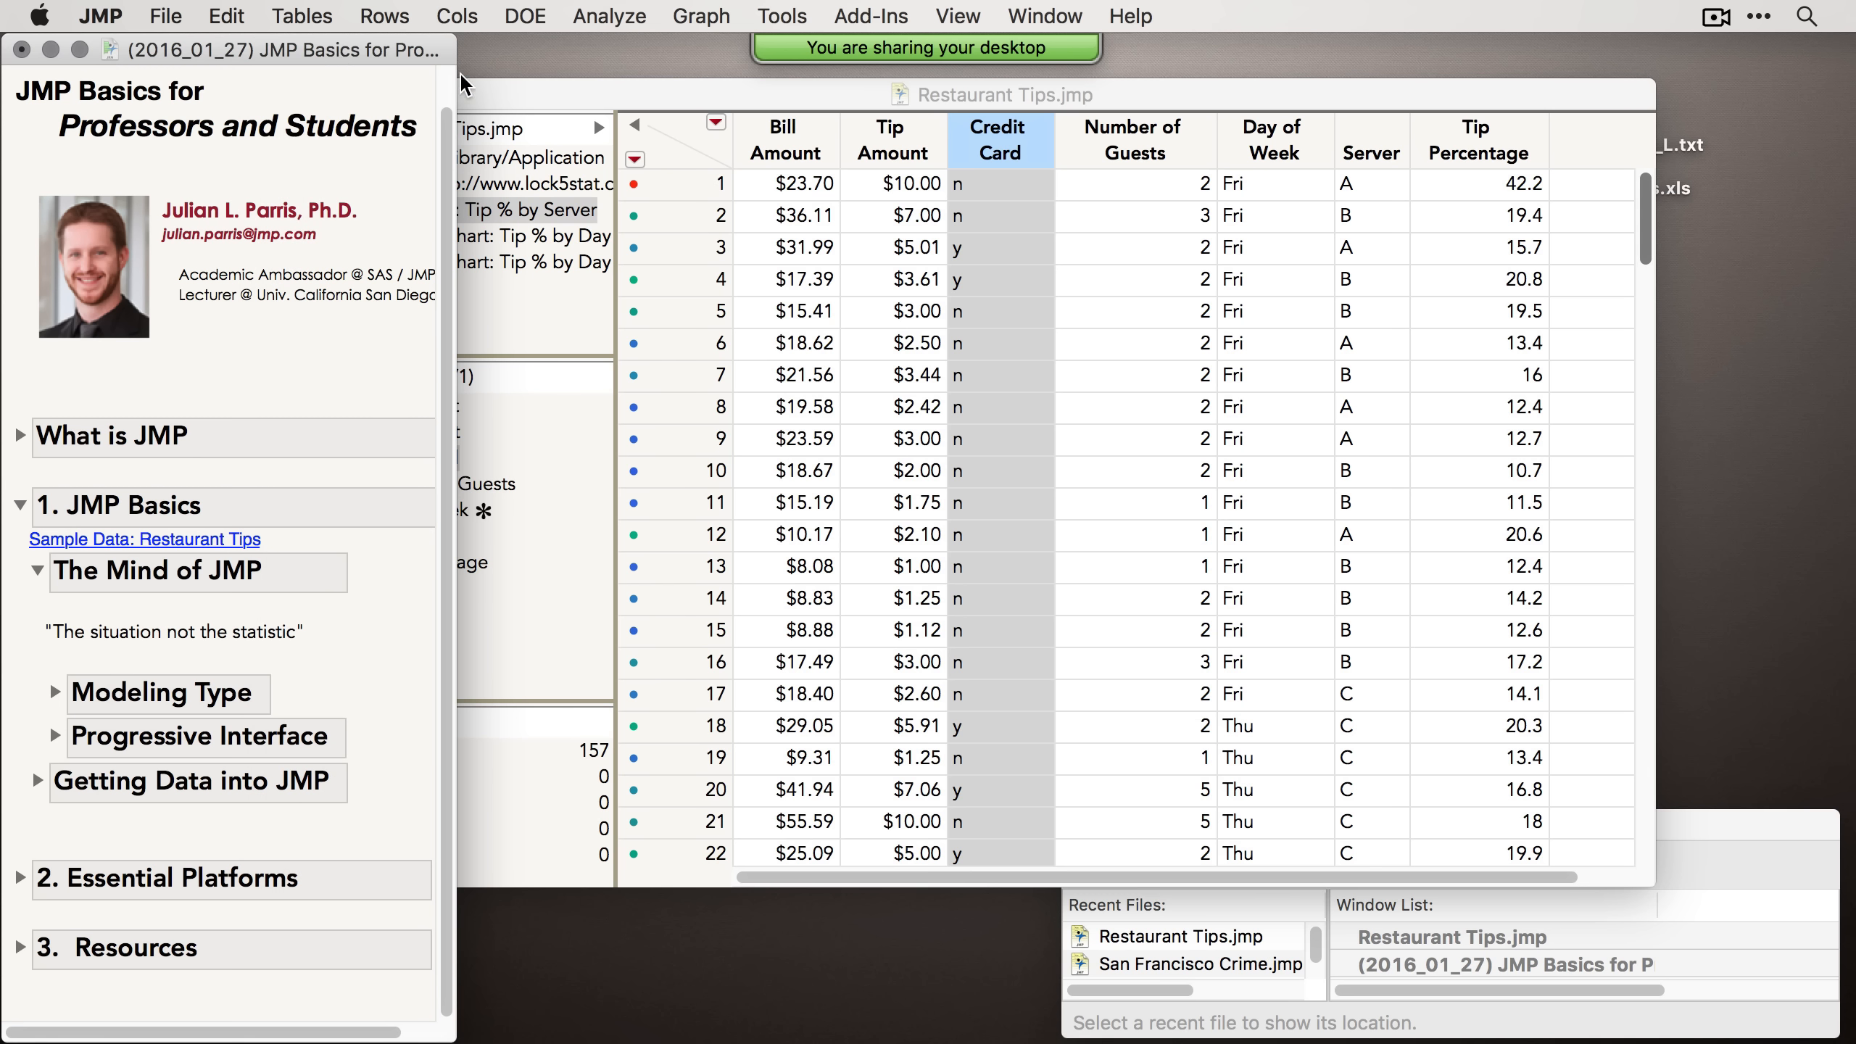
left_click(566, 102)
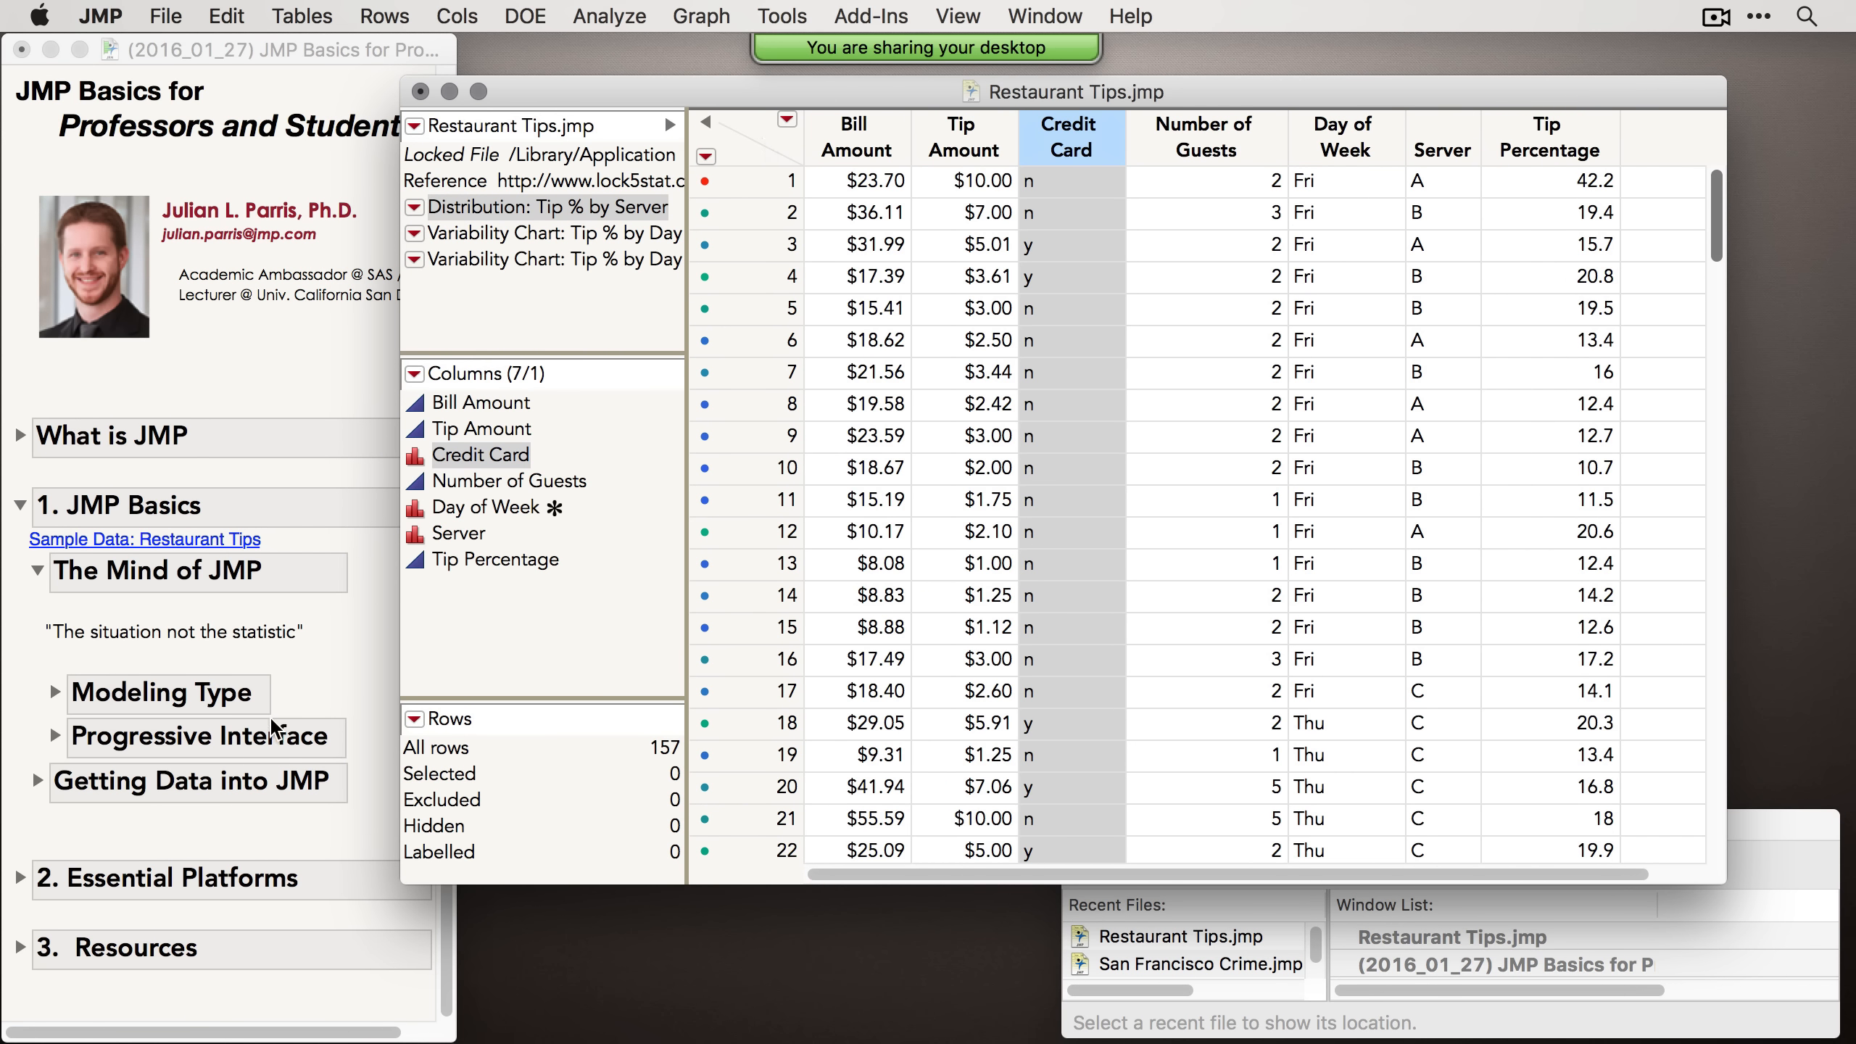
Step: Expand the Getting Data into JMP topic and collapse The Mind of JMP topic in the journal
left_click(230, 782)
left_click(34, 782)
scroll(184, 752, "down", 3)
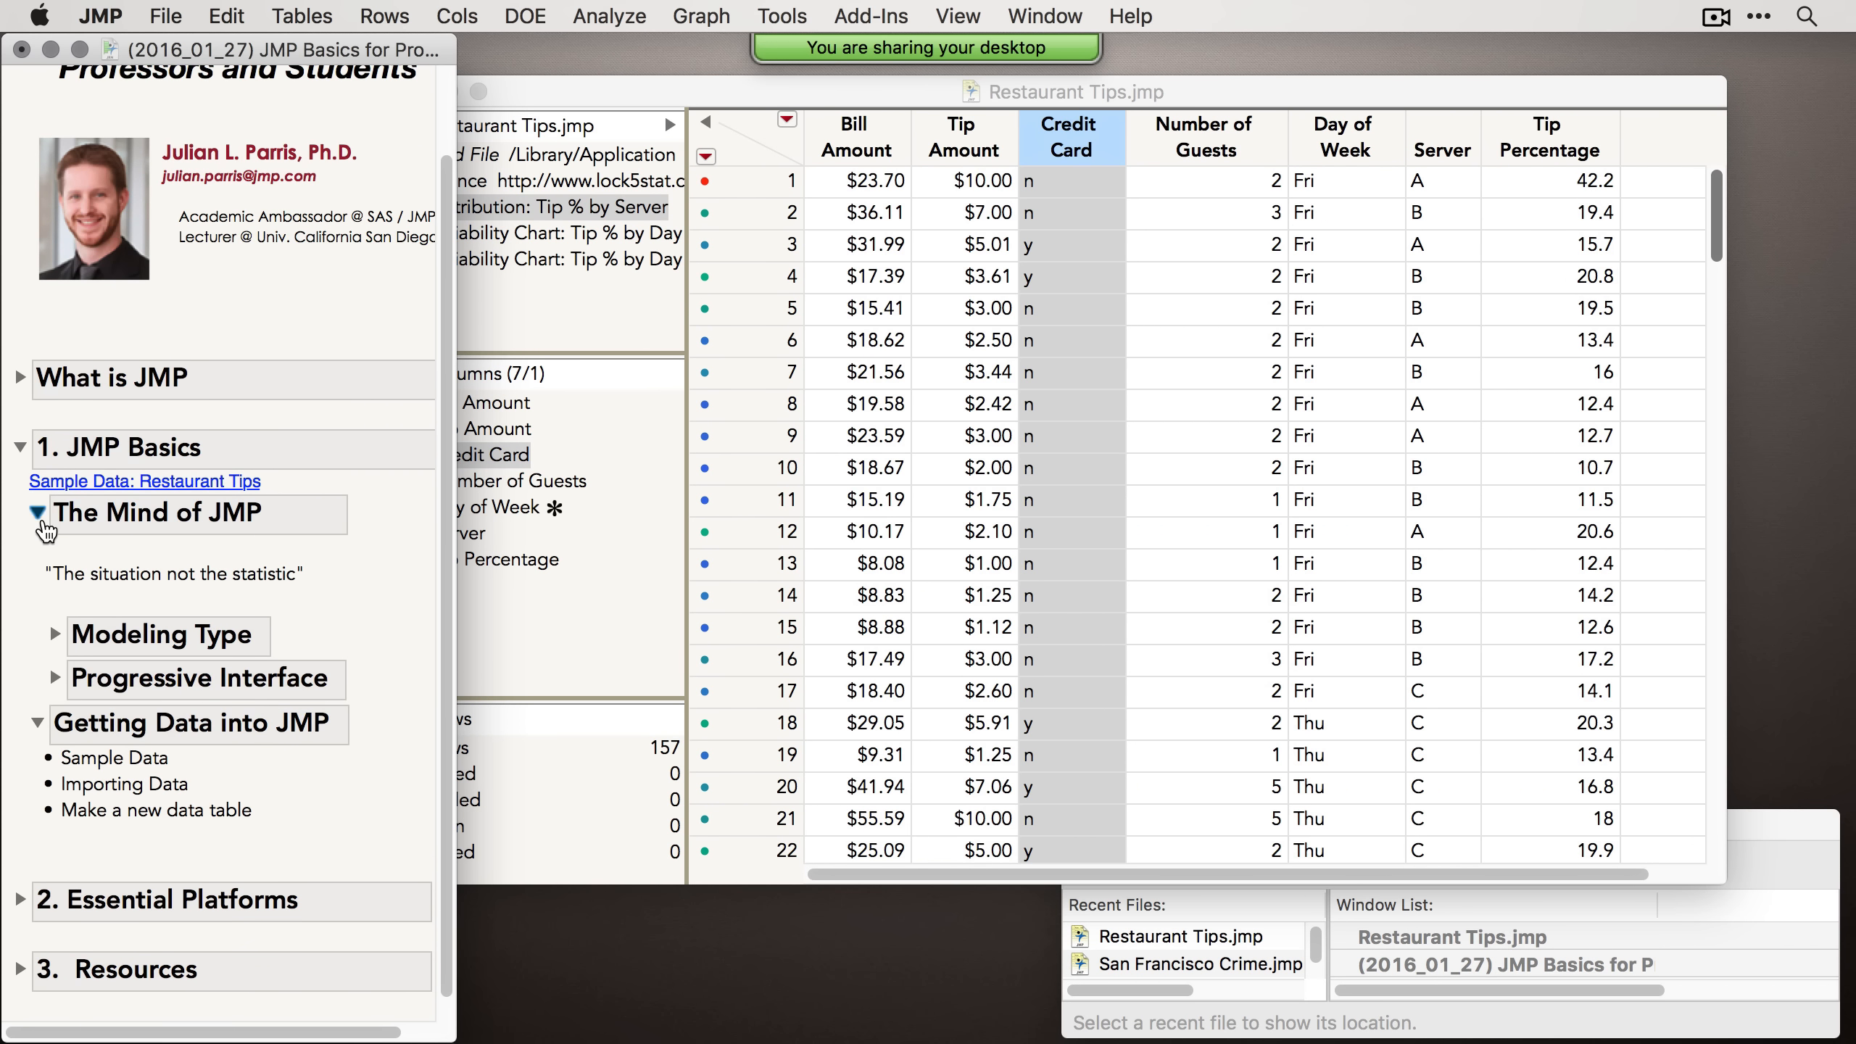
left_click(38, 516)
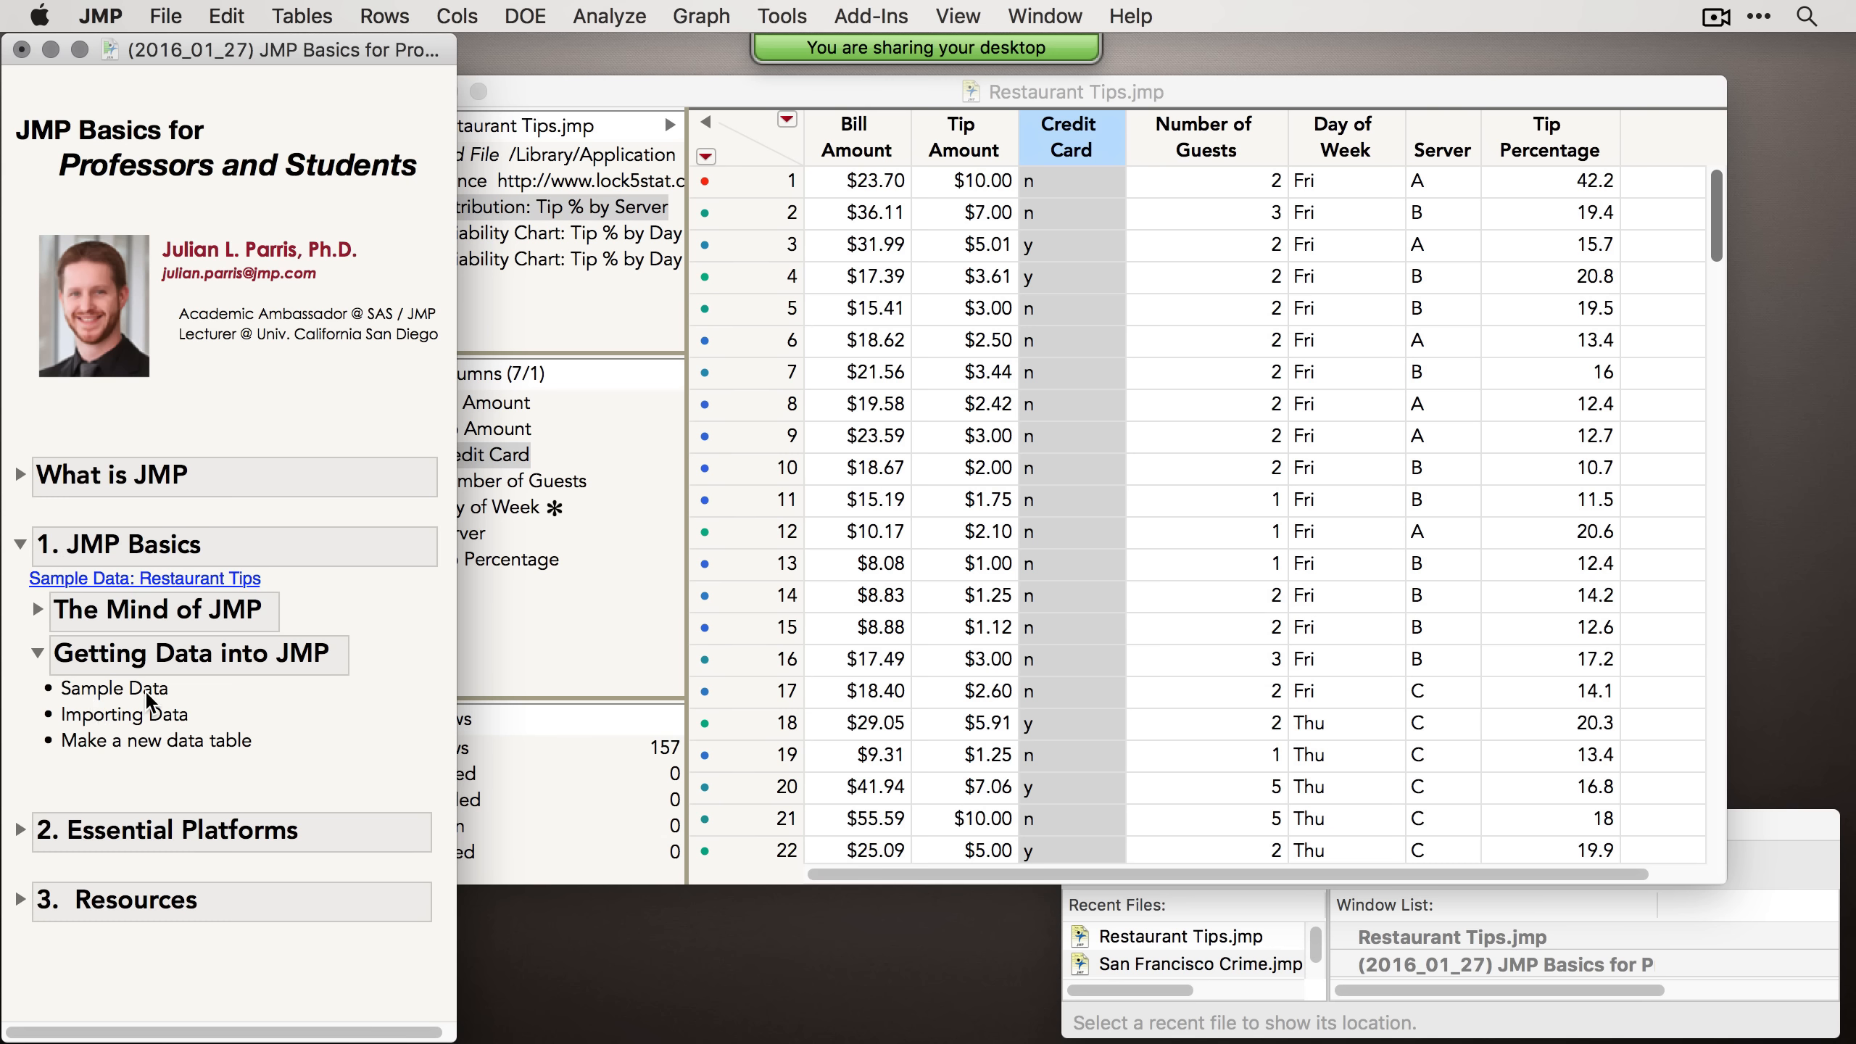
Step: Open the Sample Data Index and expand its Graph Builder category of sample files
left_click(1152, 20)
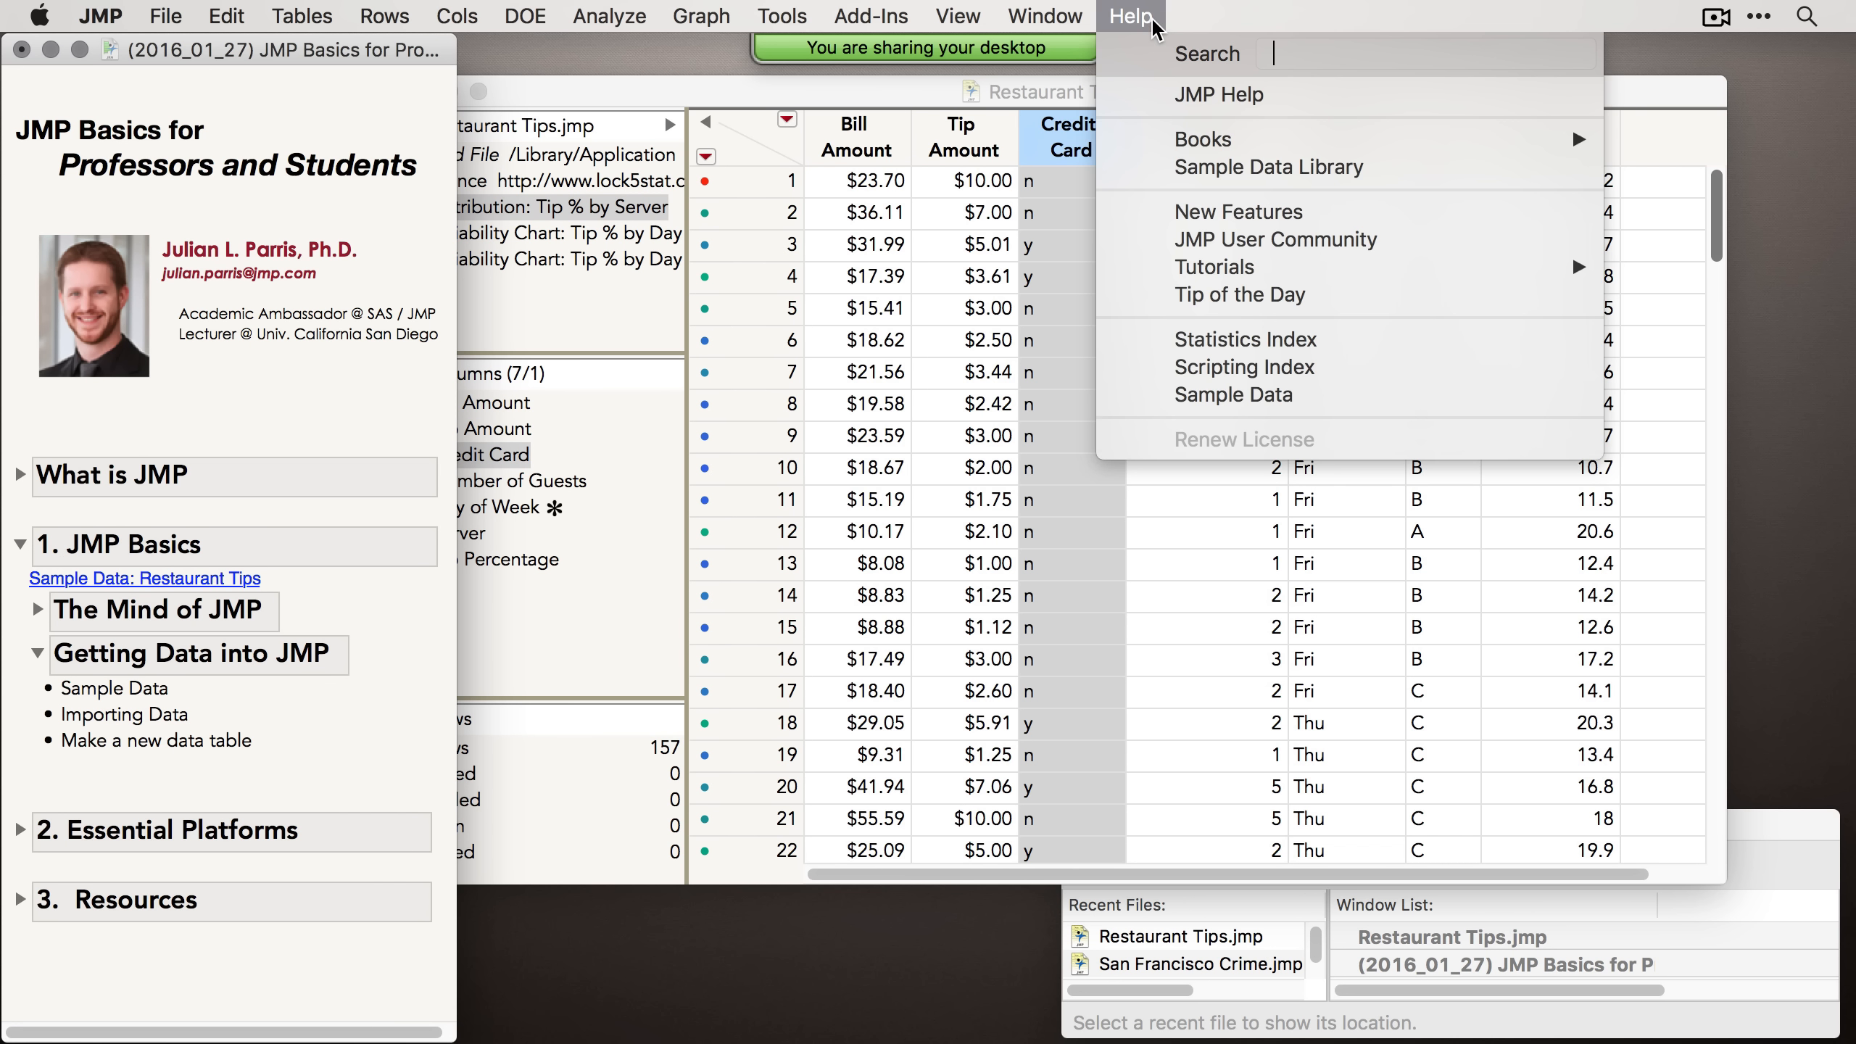
left_click(1218, 396)
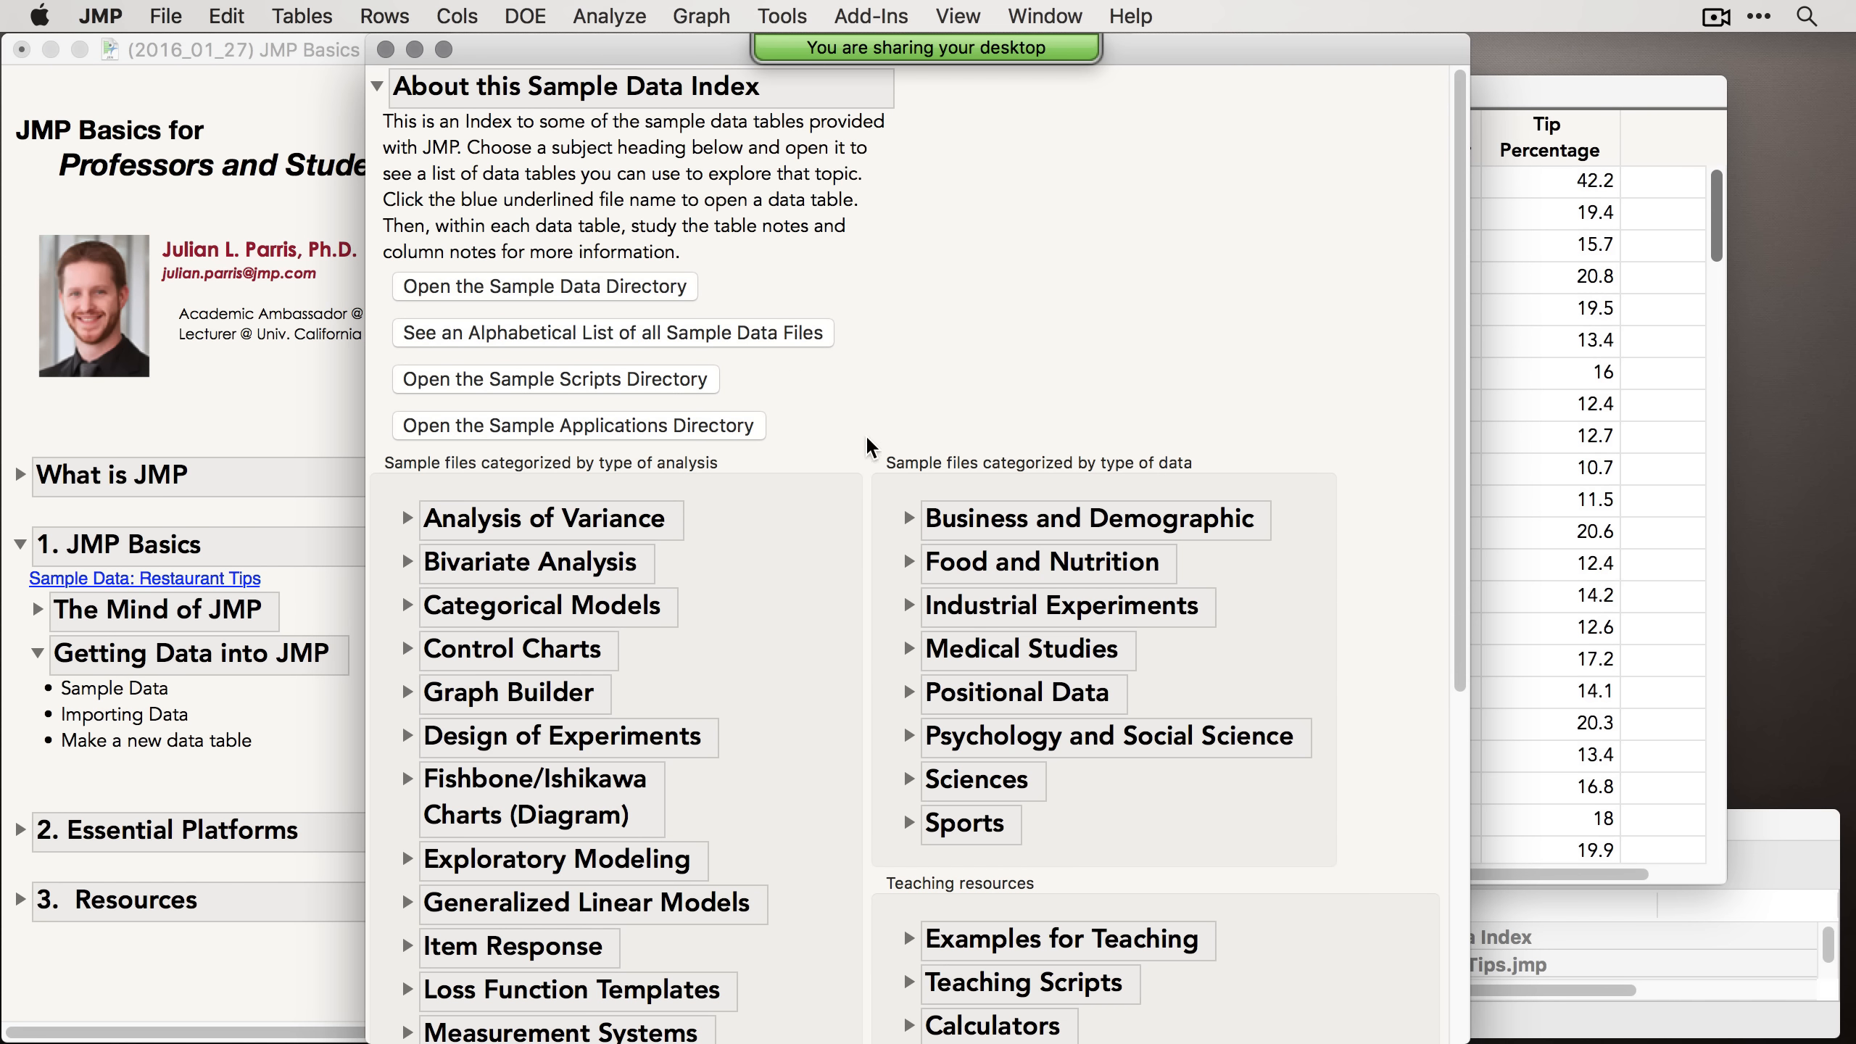
scroll(786, 581, "down", 5)
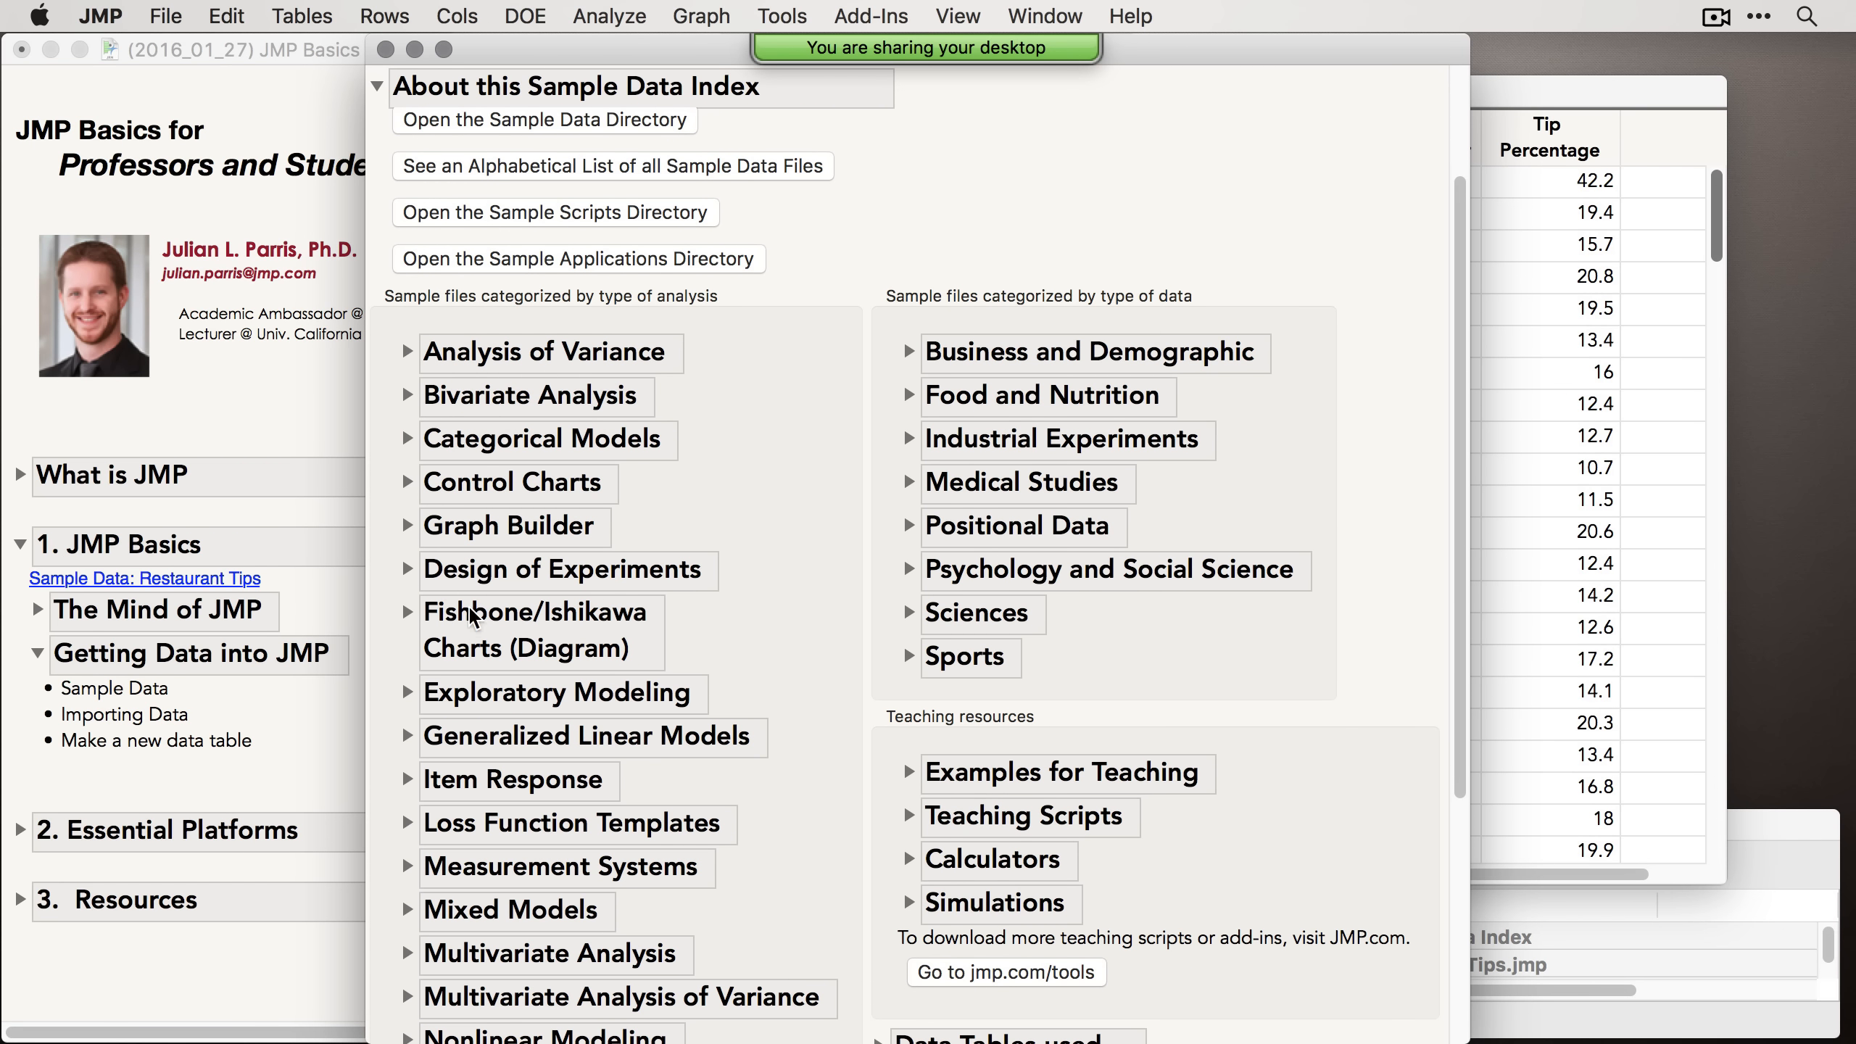
scroll(450, 613, "down", 2)
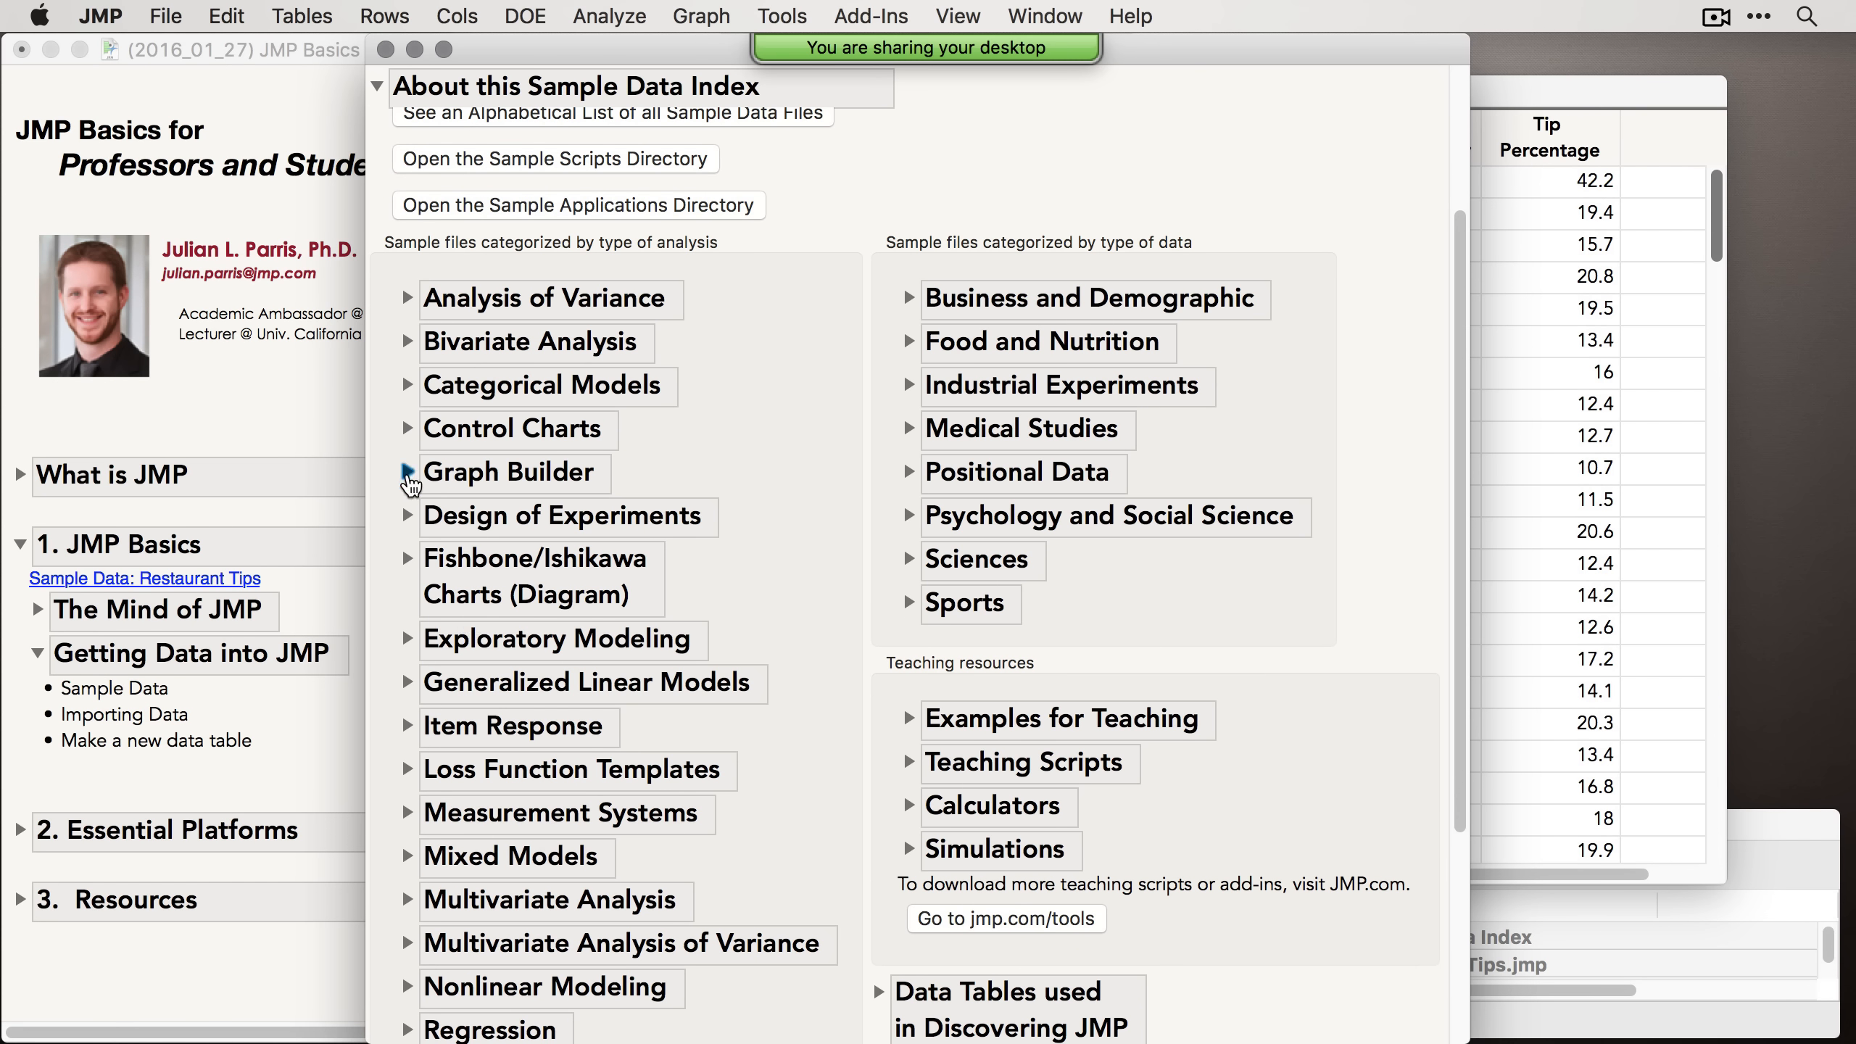
left_click(406, 471)
scroll(627, 537, "down", 1)
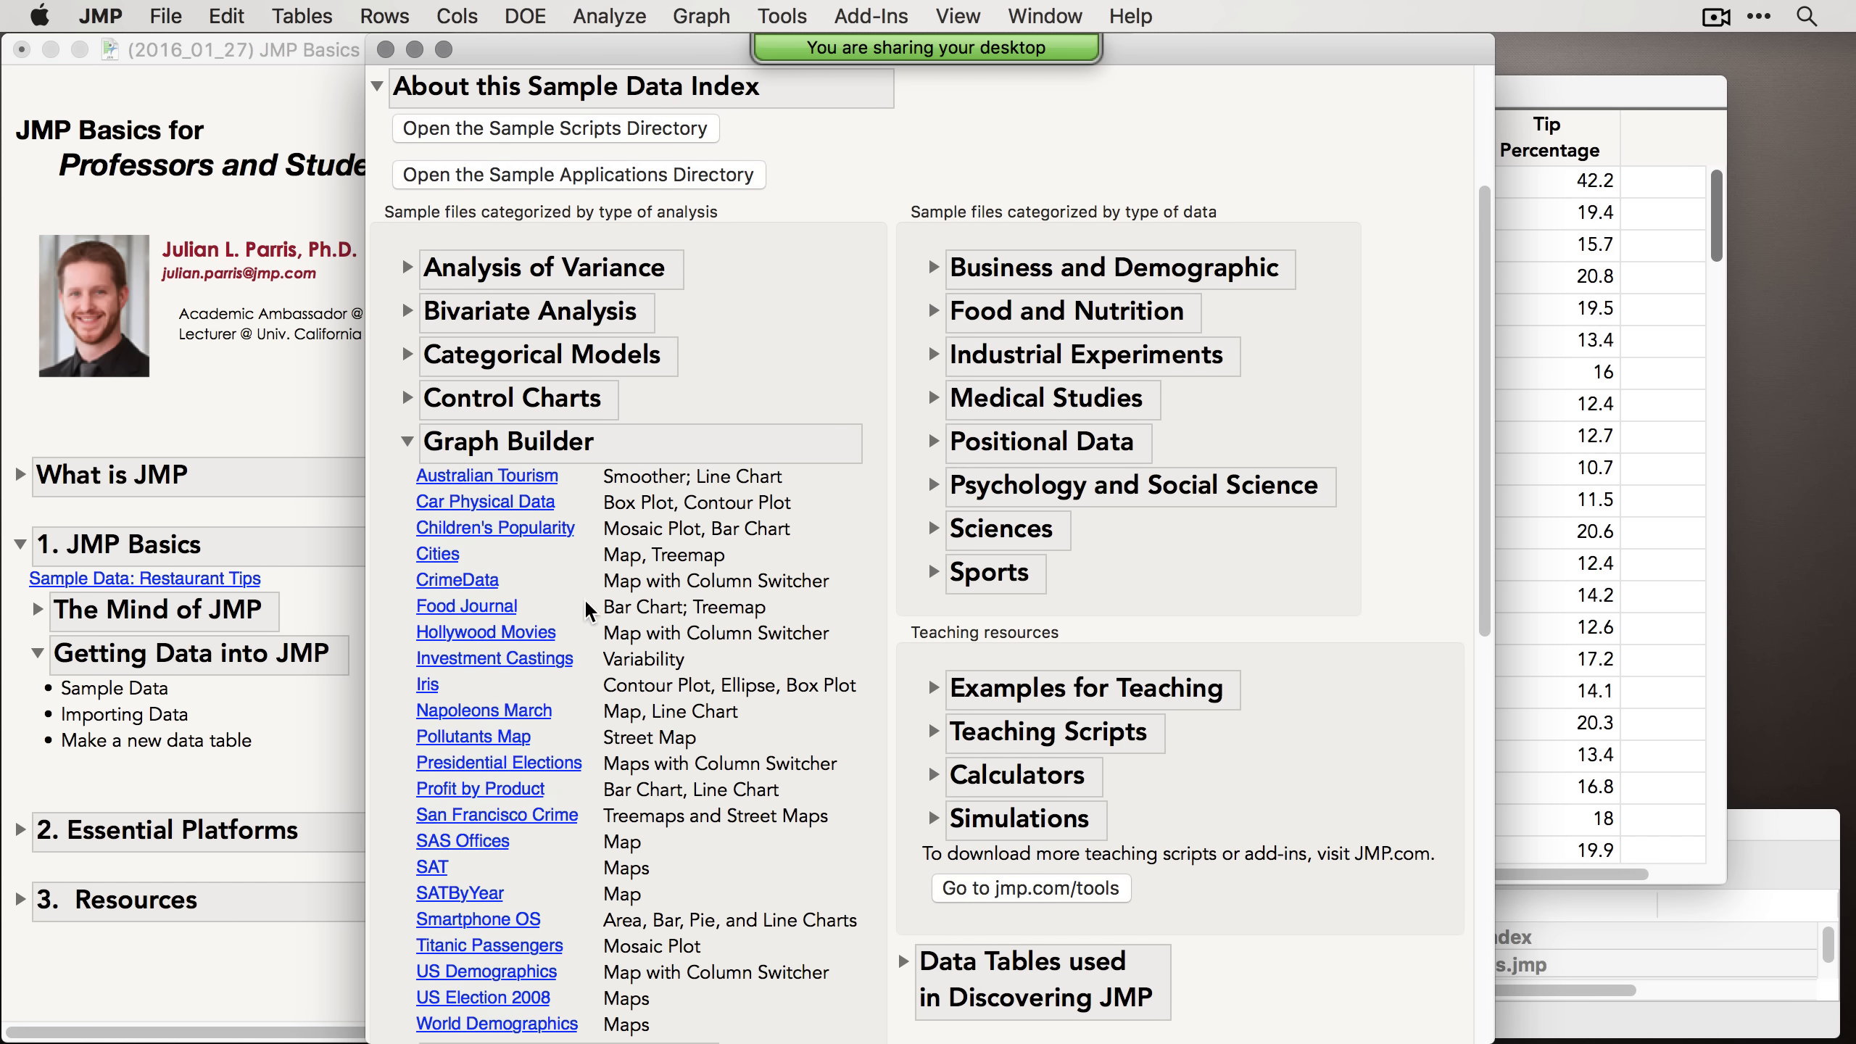
Step: Open the Napoleons March sample table, run its Graph Builder Line Chart script, then close the graph and table
left_click(506, 716)
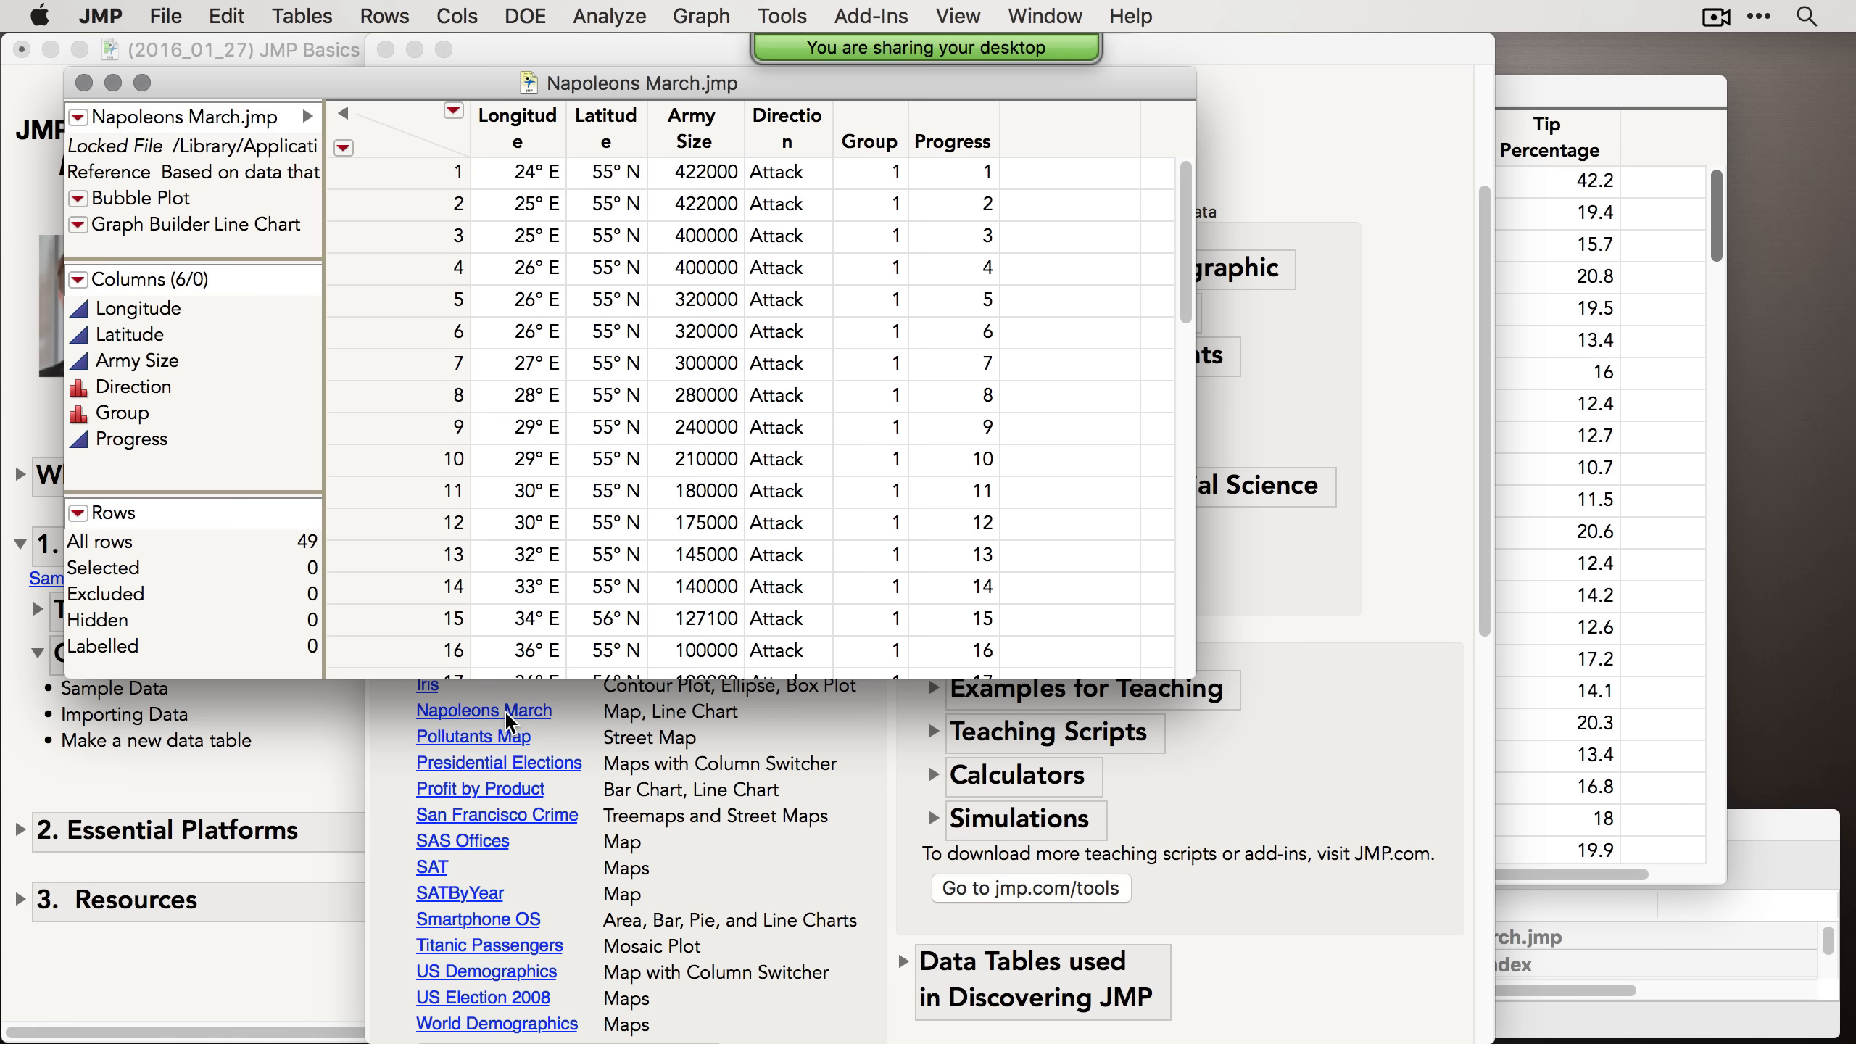
left_click_drag(696, 92, 813, 173)
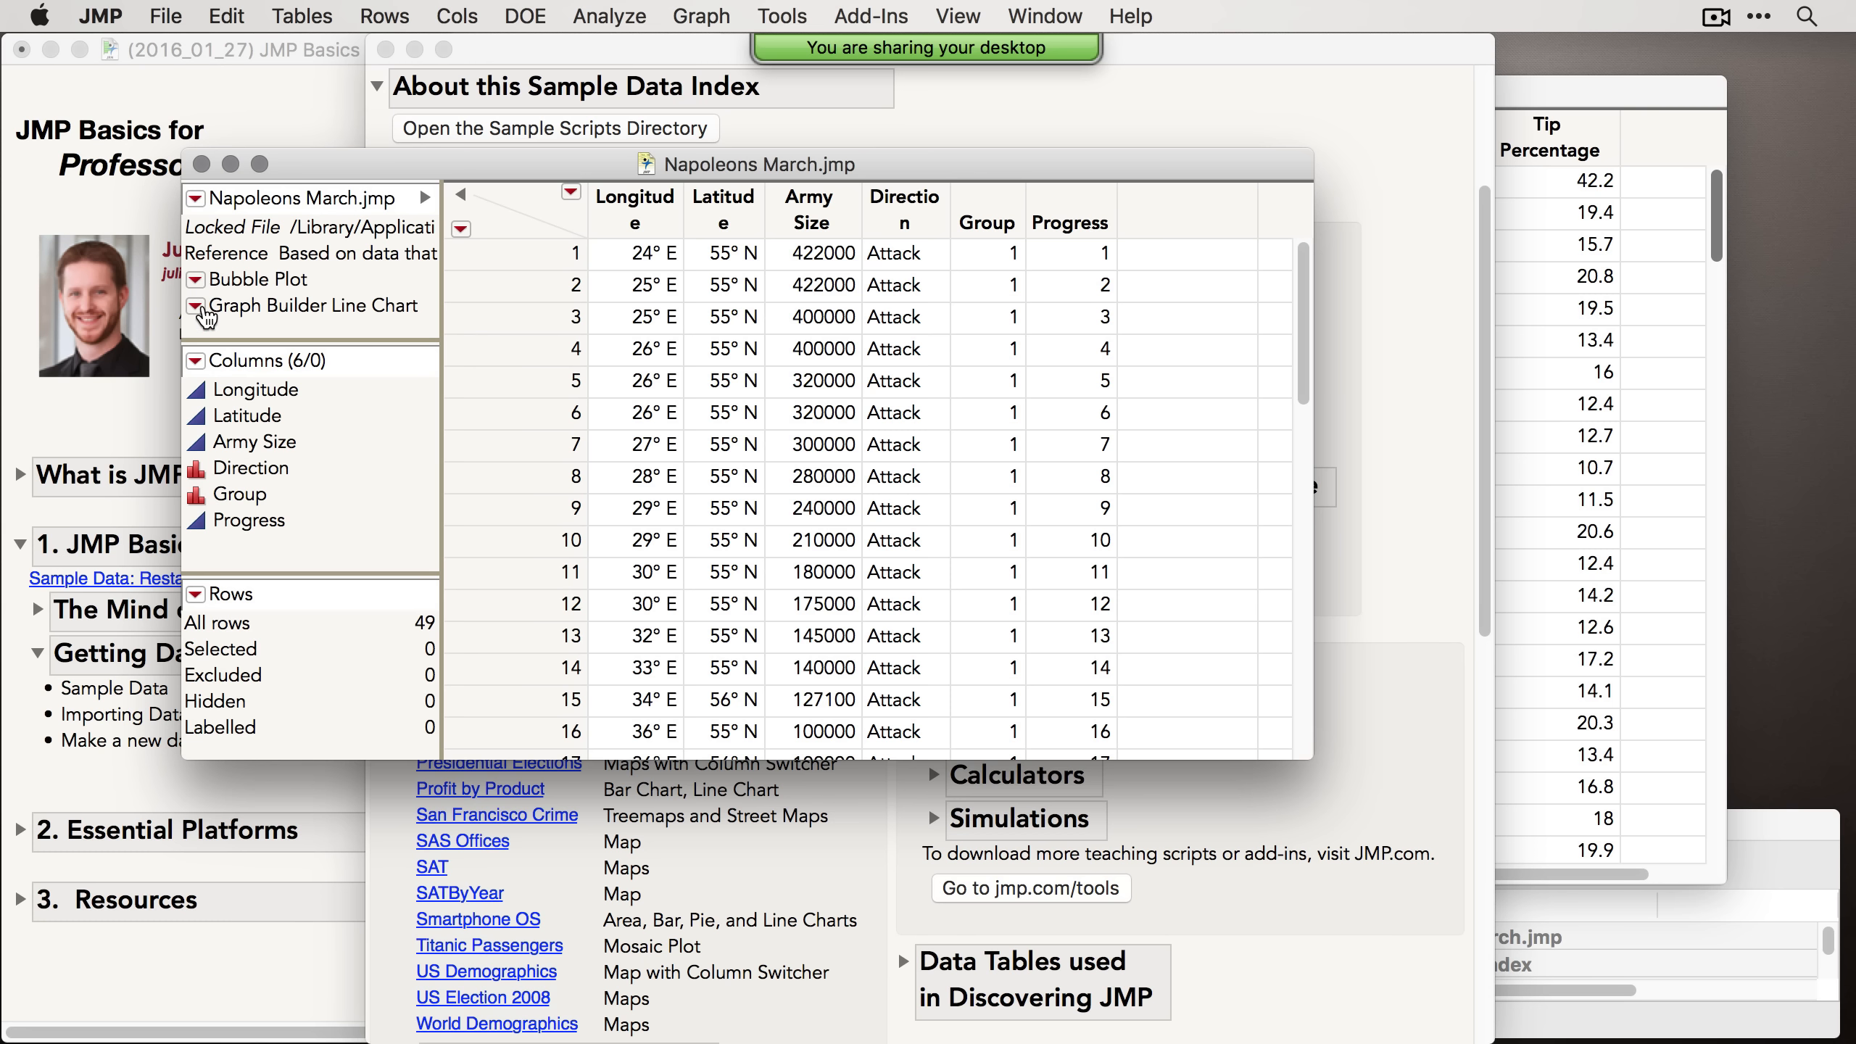
left_click(197, 308)
left_click(226, 319)
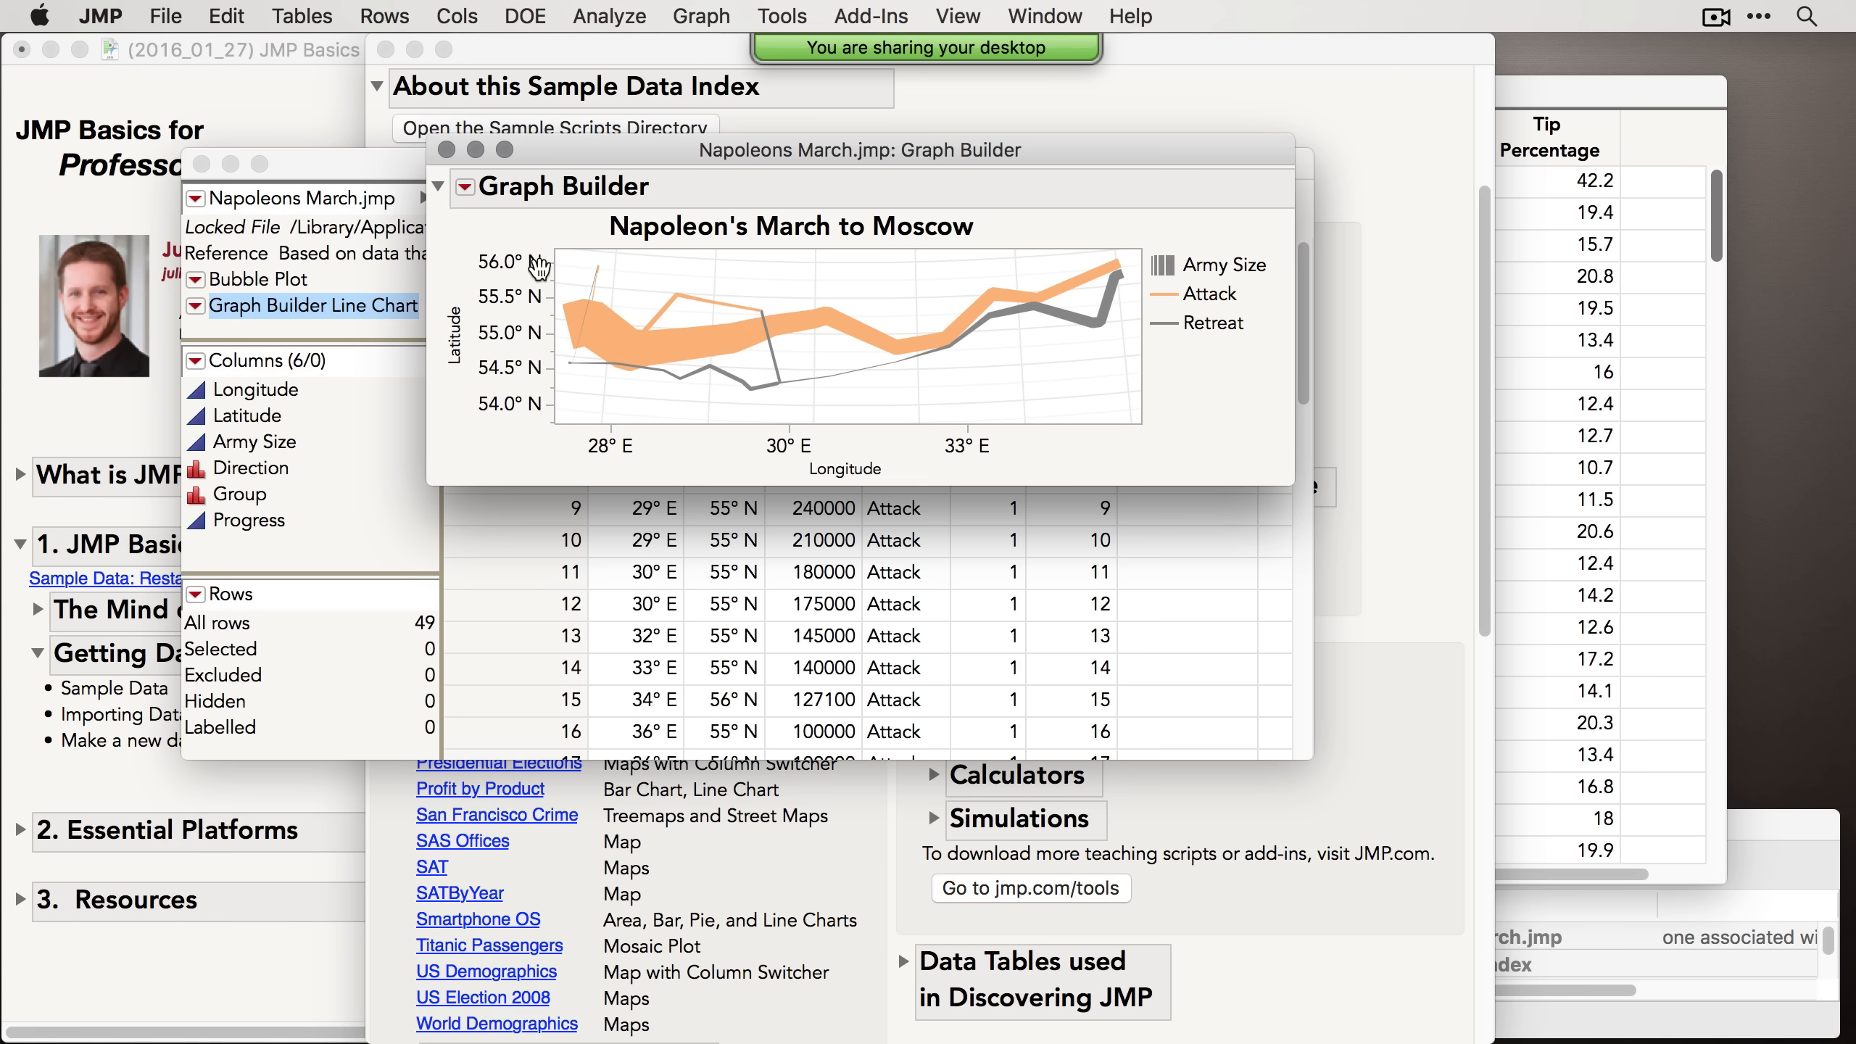
left_click(447, 150)
left_click(202, 164)
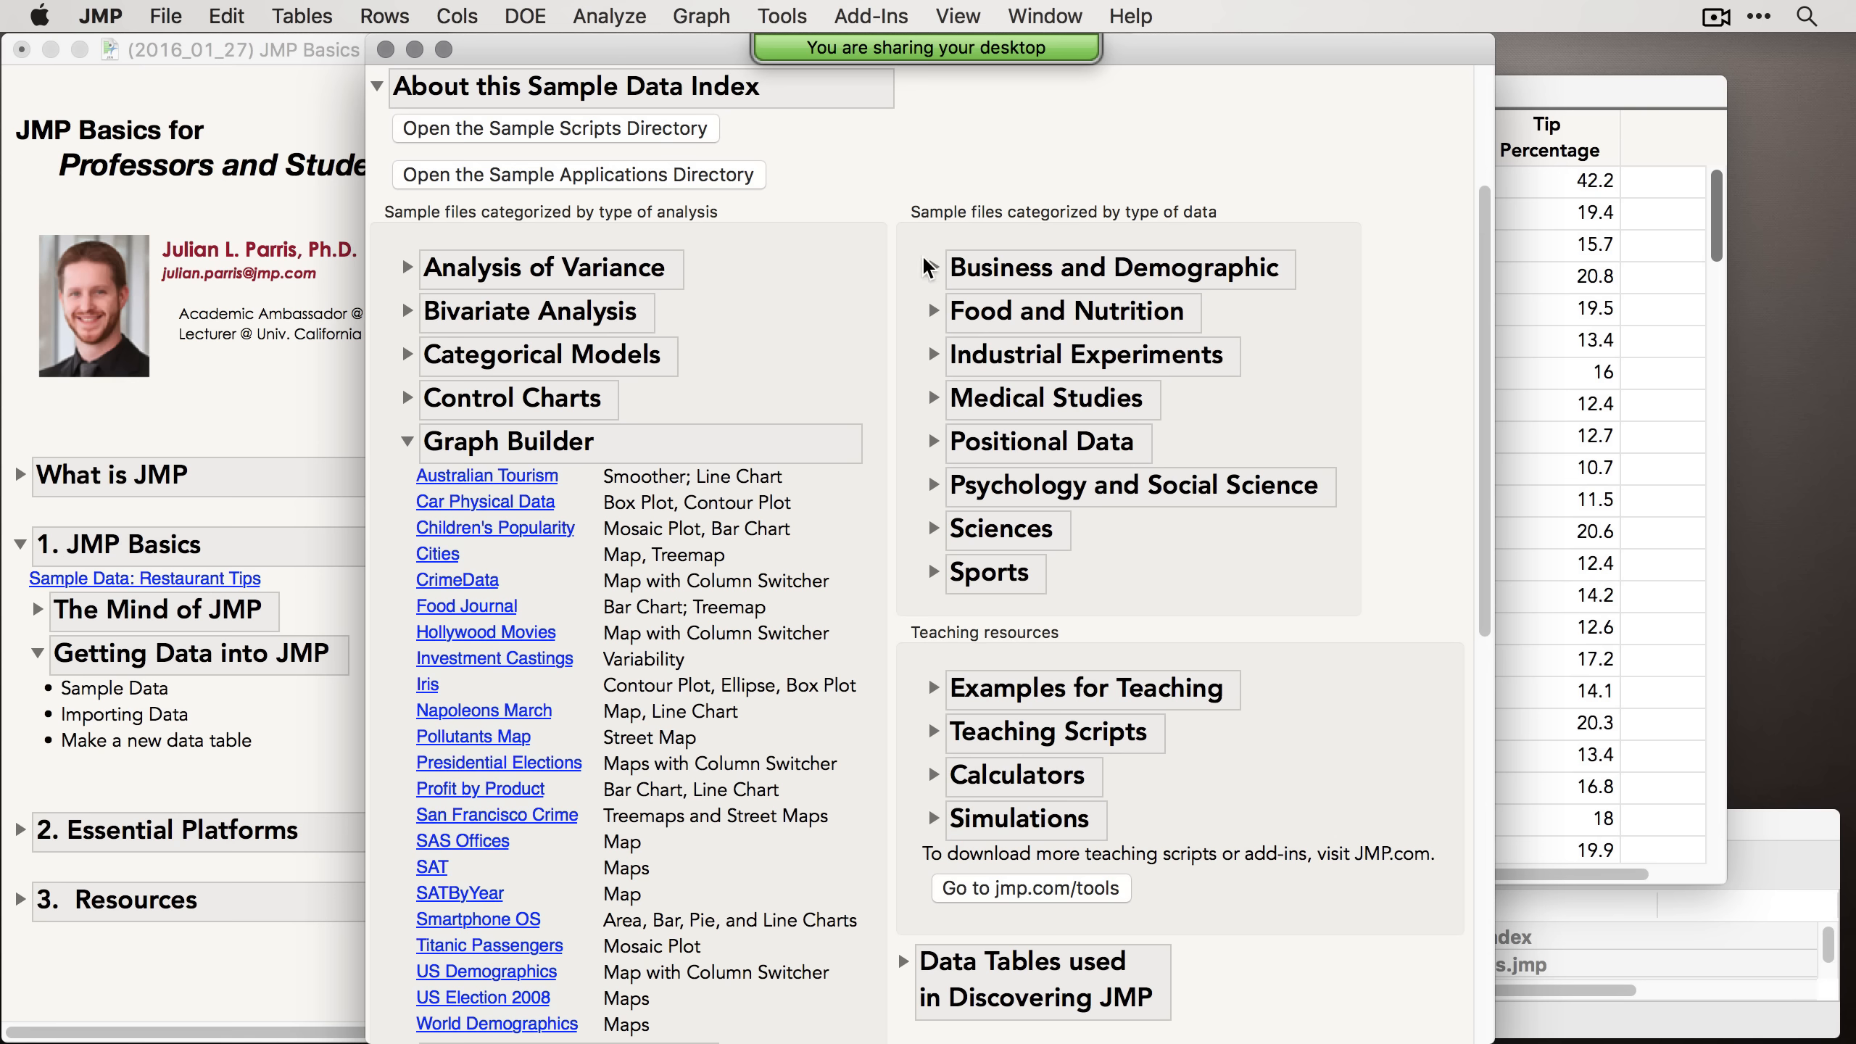
Step: Collapse the Graph Builder category and close the Sample Data Index
left_click(406, 441)
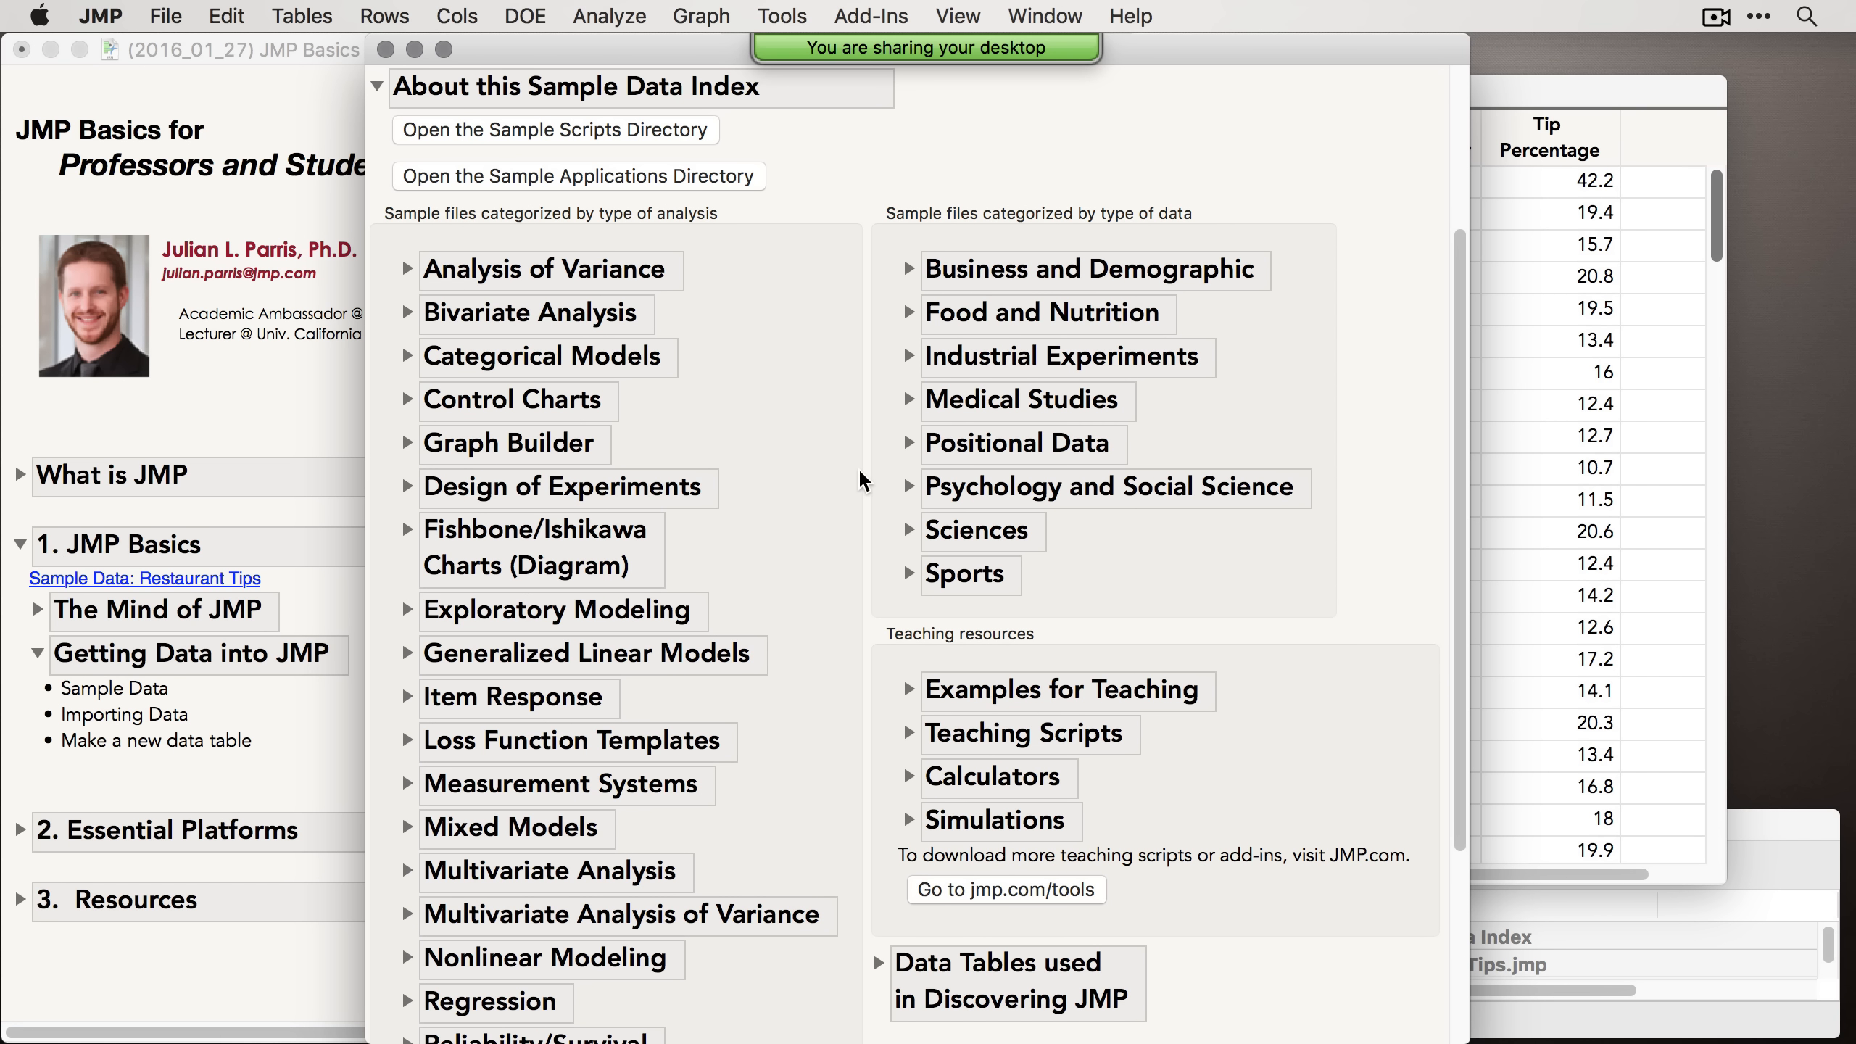
scroll(851, 468, "up", 5)
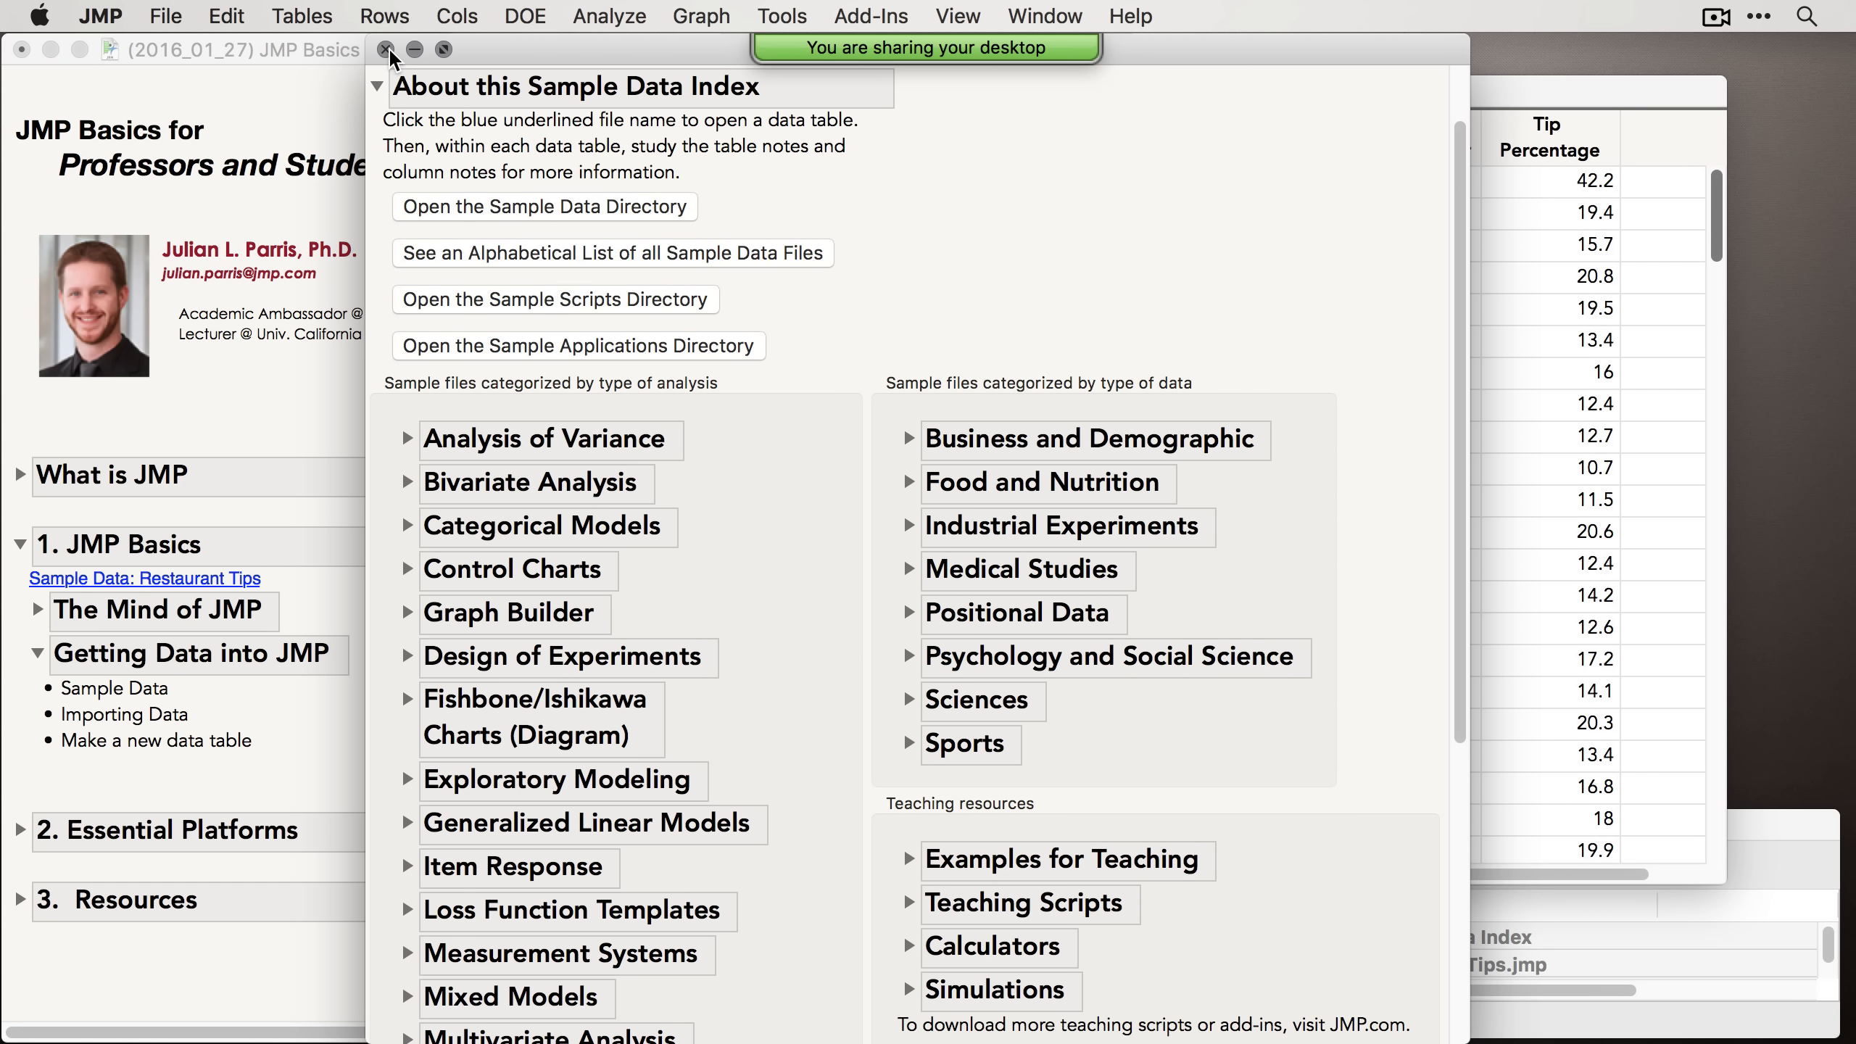
left_click(385, 50)
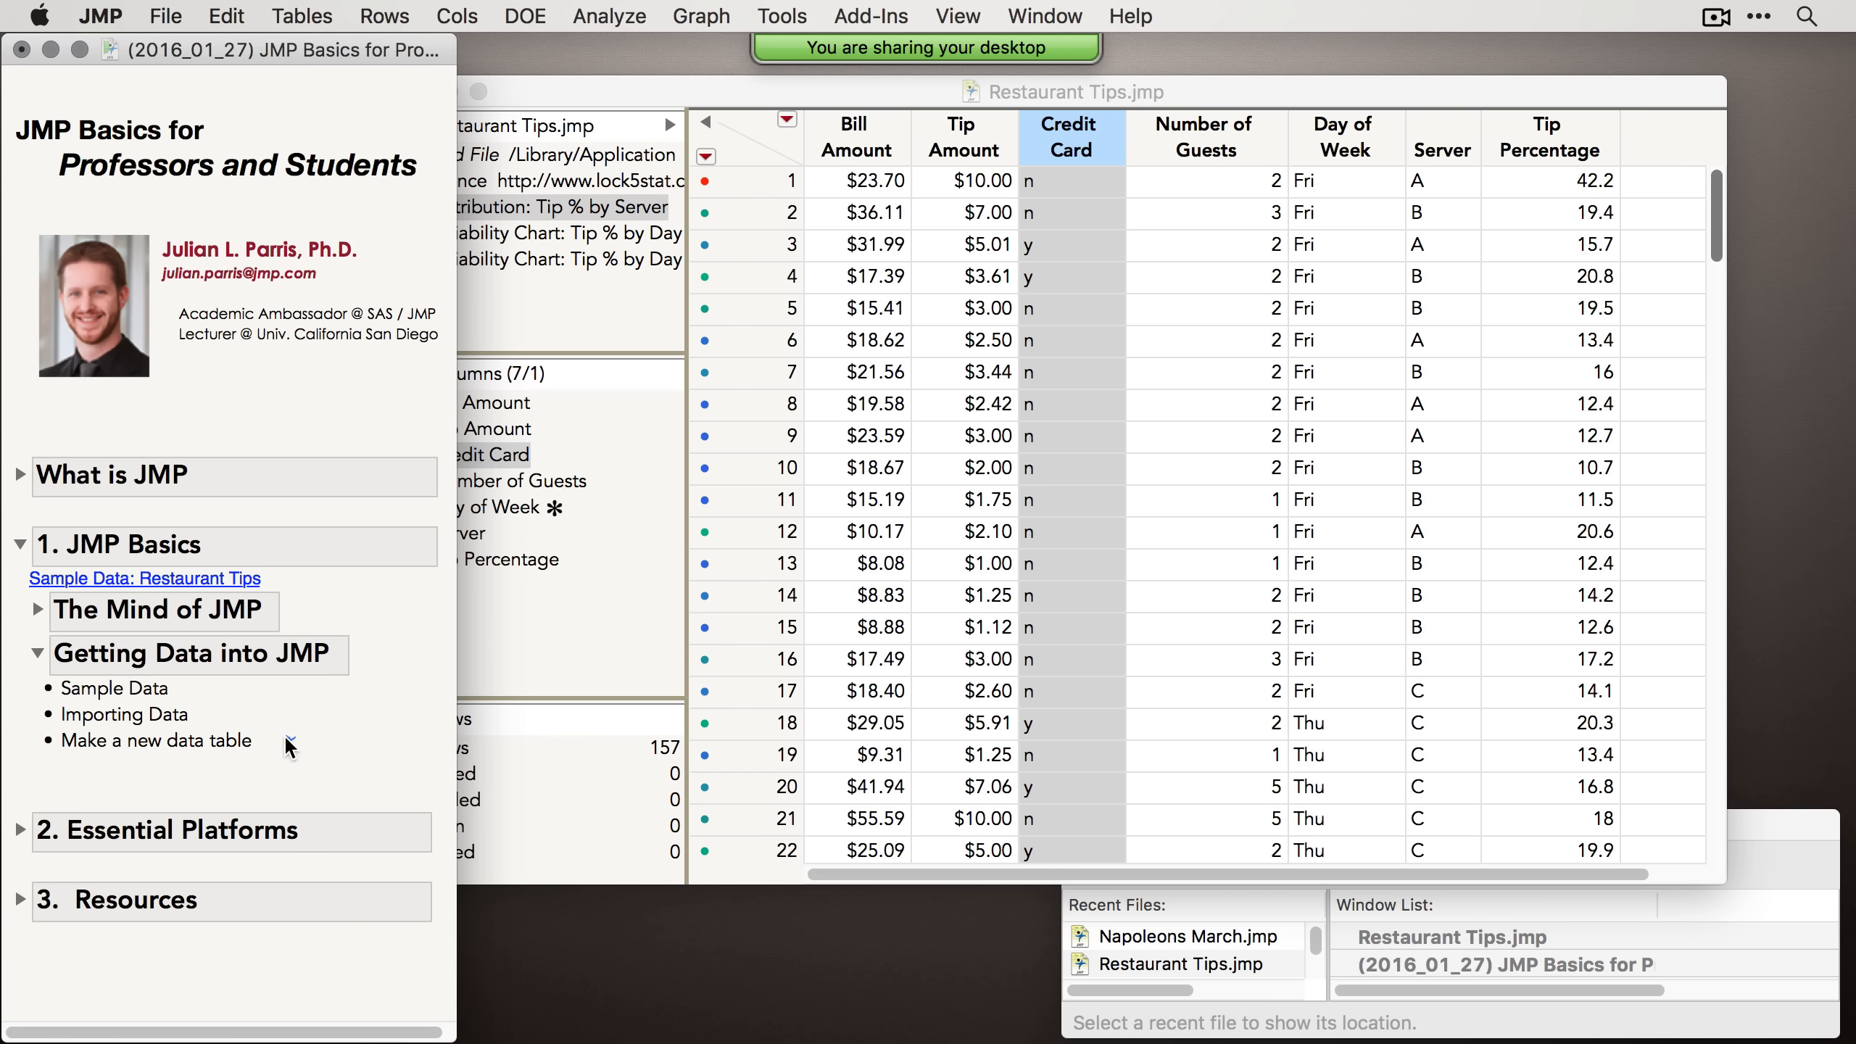
Step: Open Bigclass_L.txt from the Desktop with Open As set to Data (Using Preview)
left_click(168, 715)
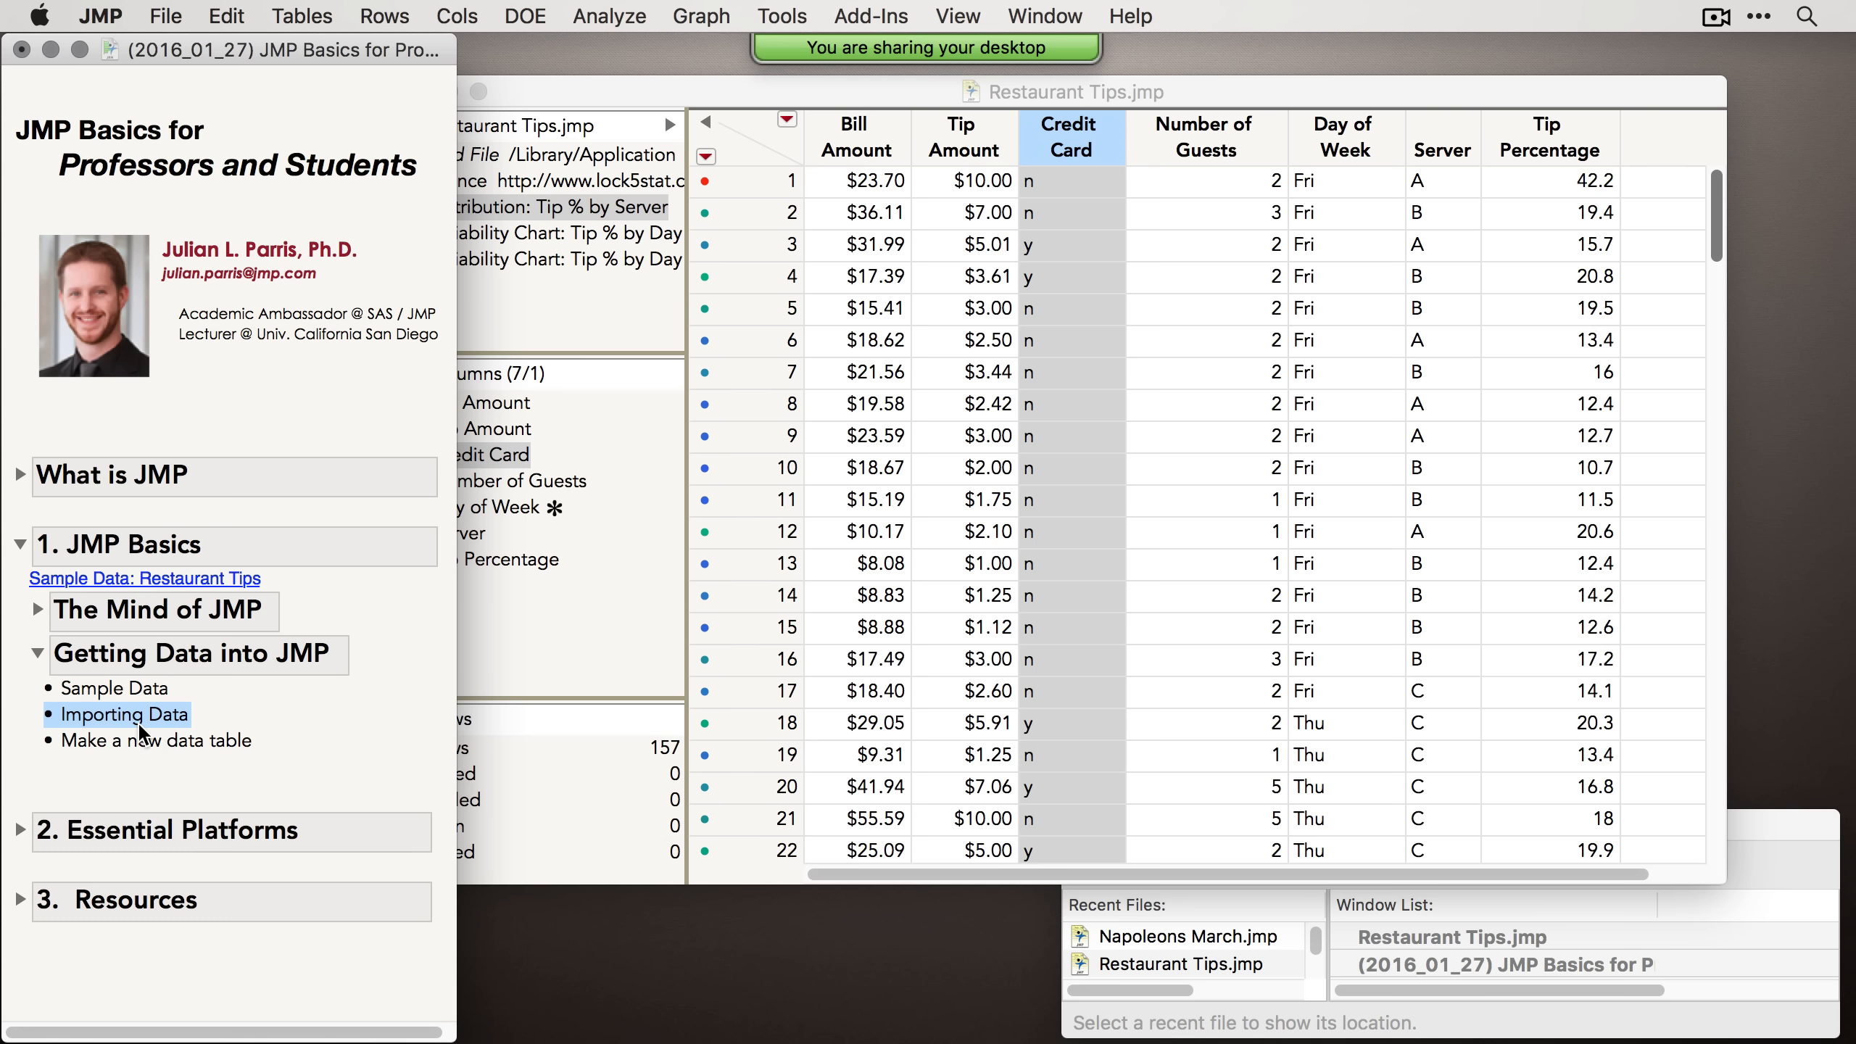
left_click(167, 18)
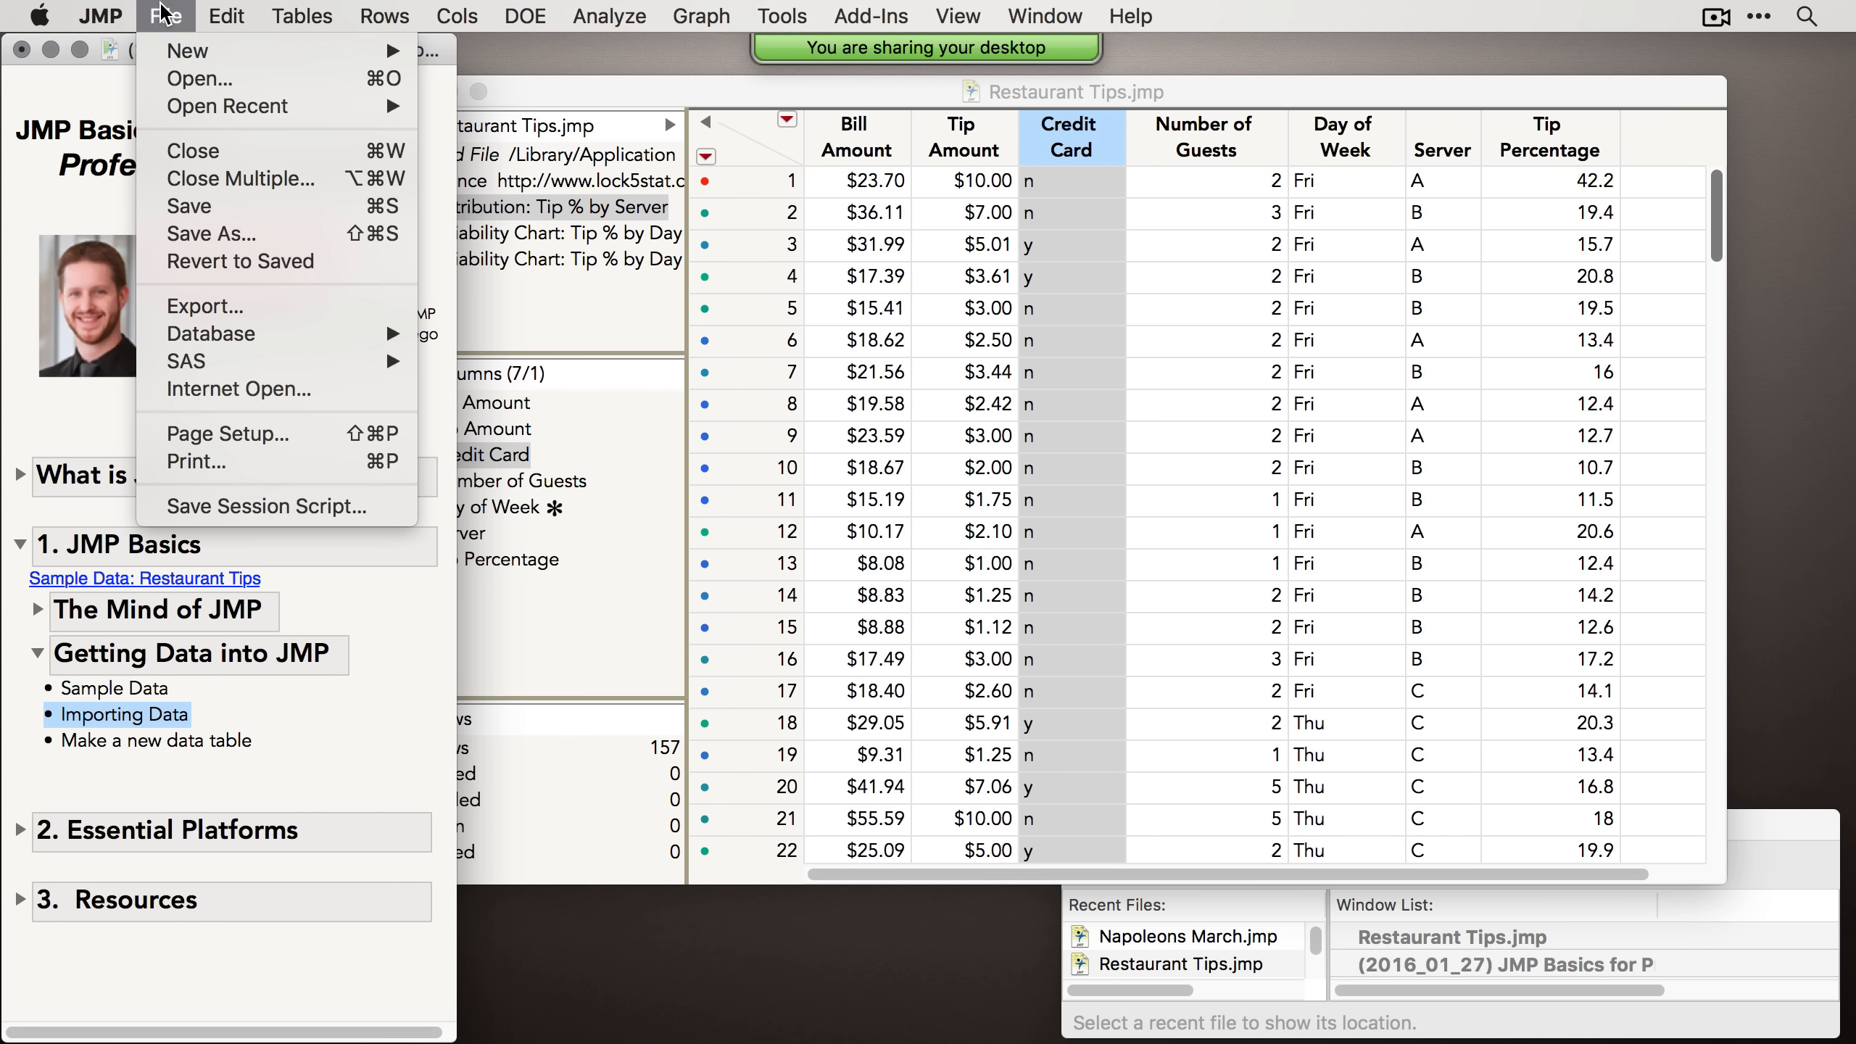
left_click(201, 81)
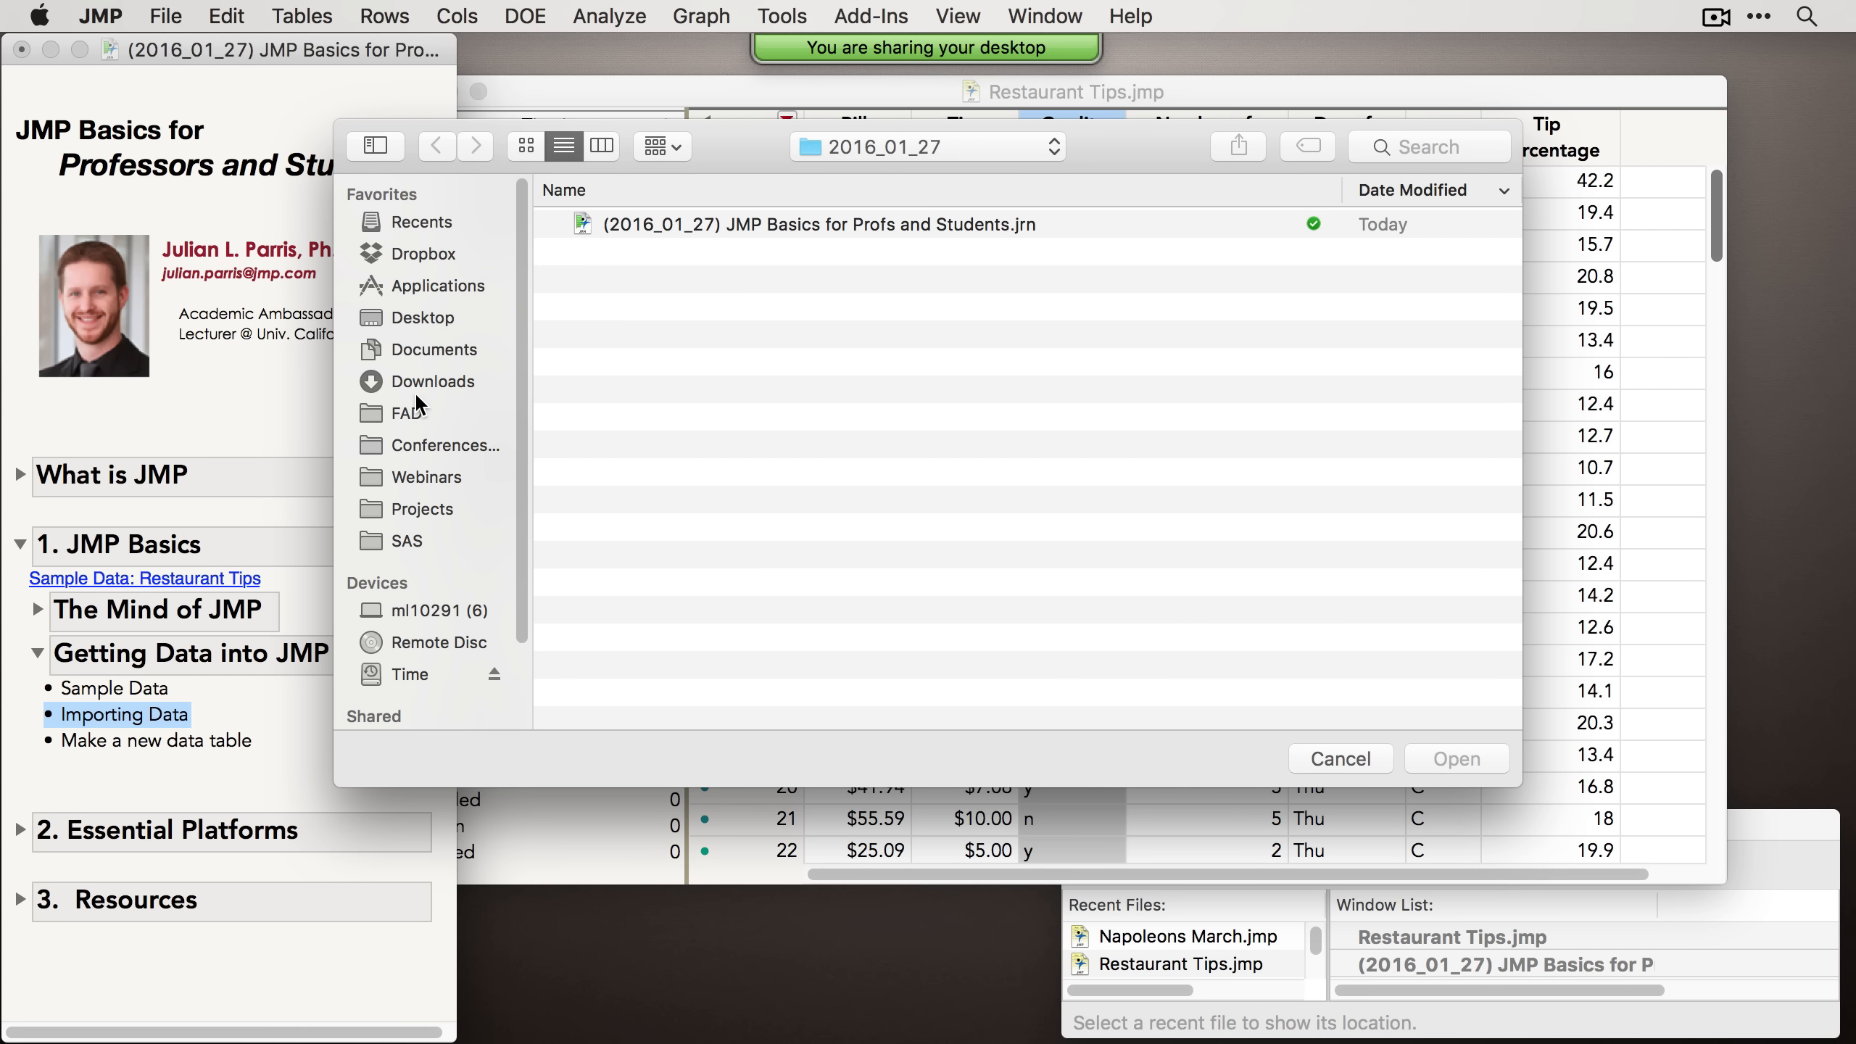
left_click(425, 320)
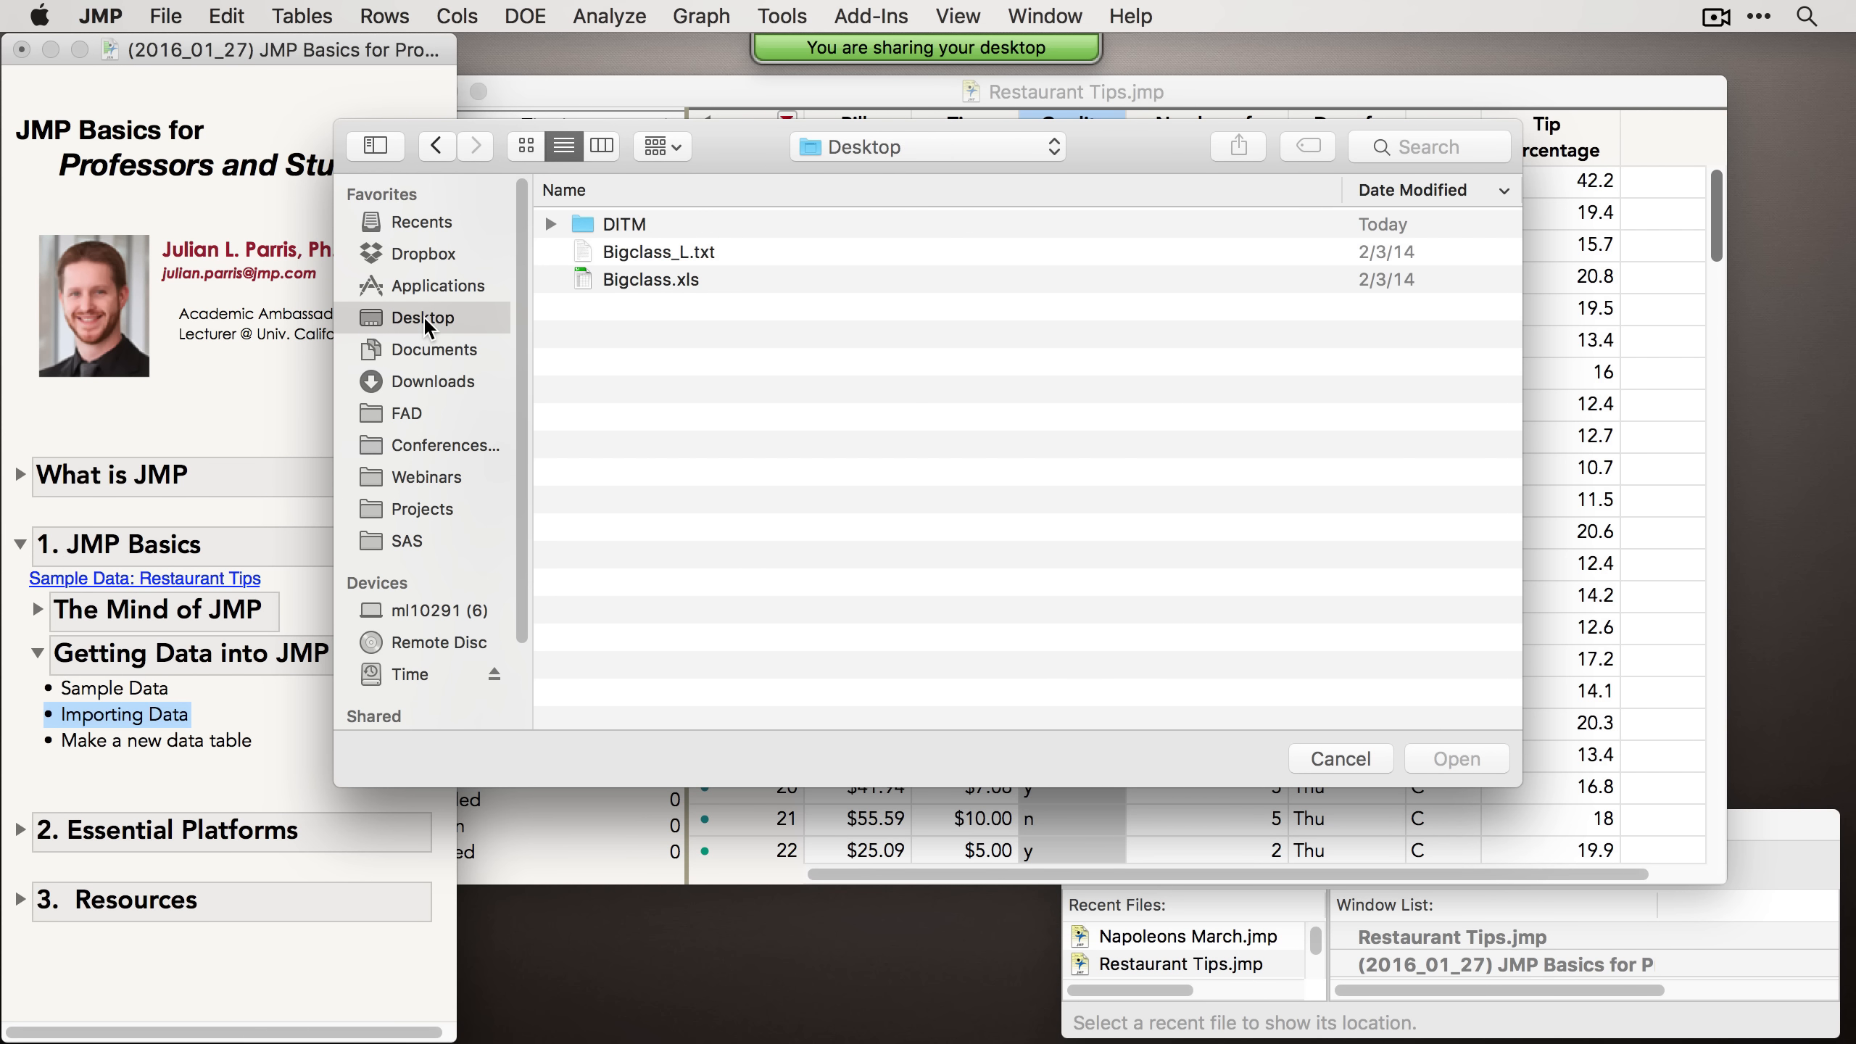
left_click(658, 253)
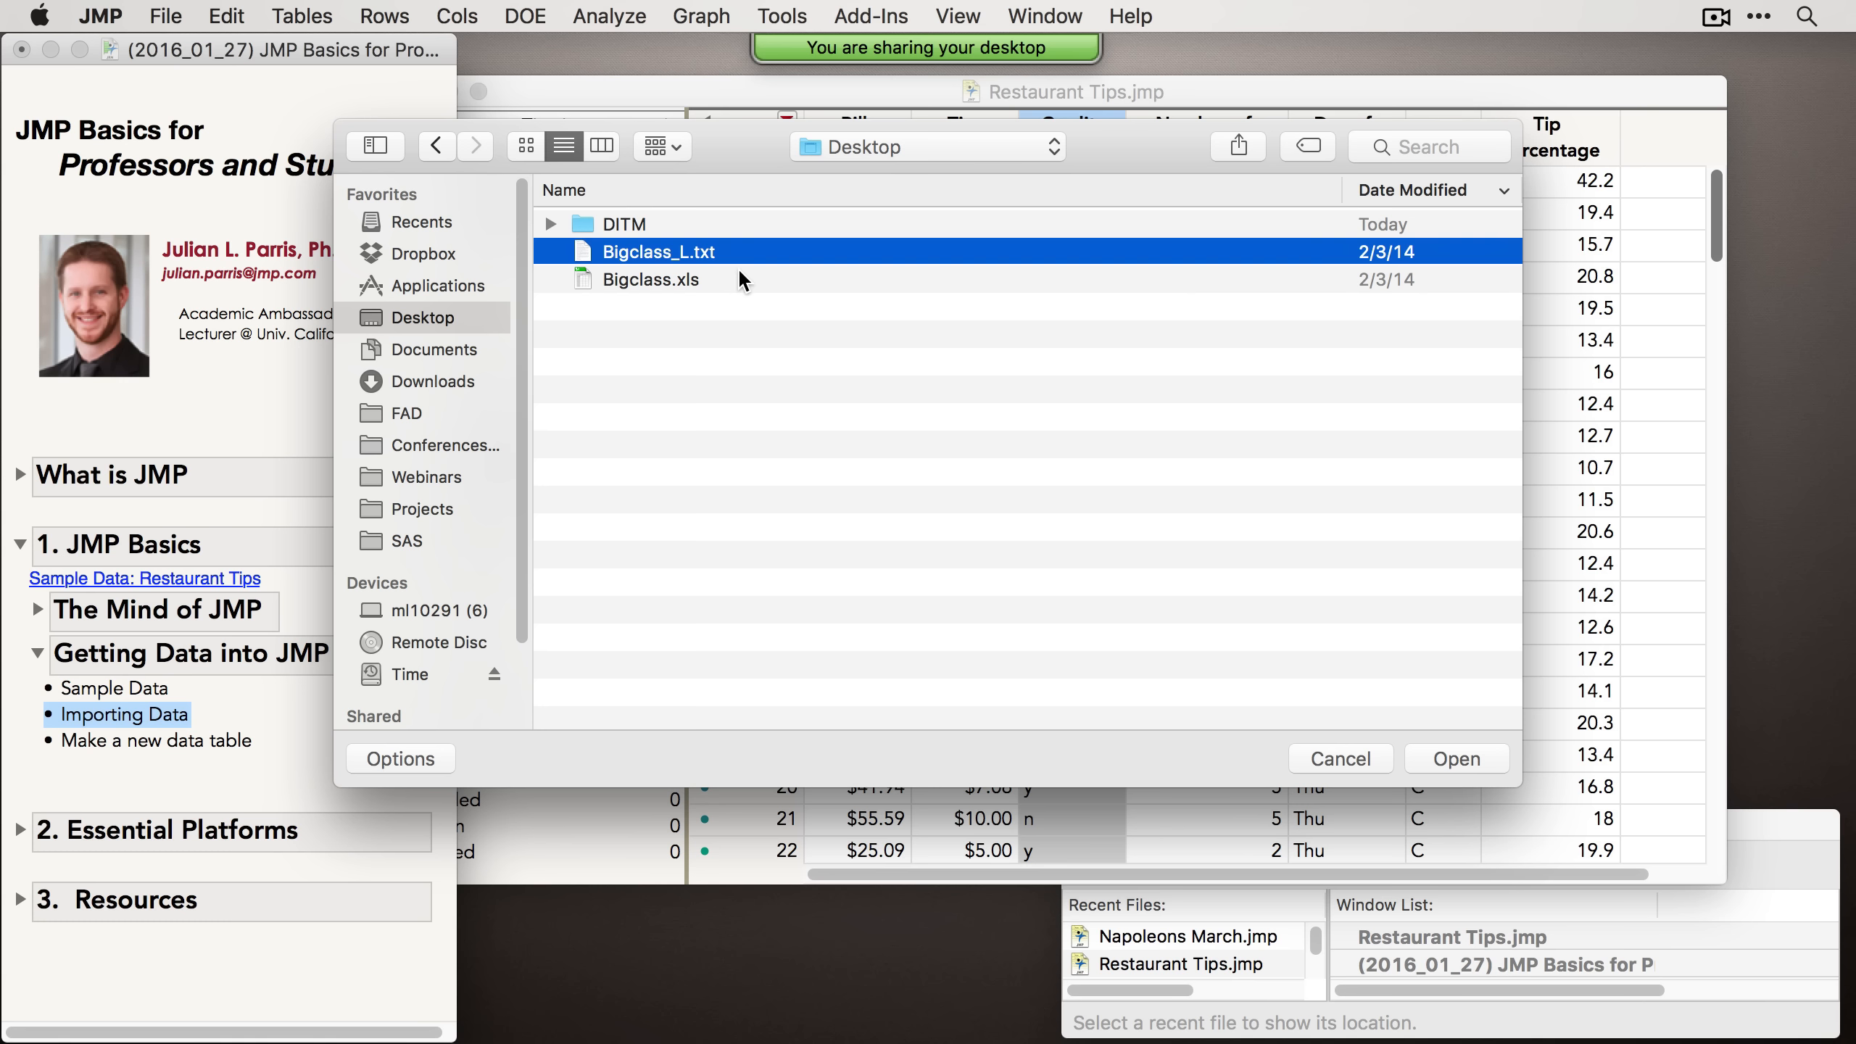
left_click(382, 760)
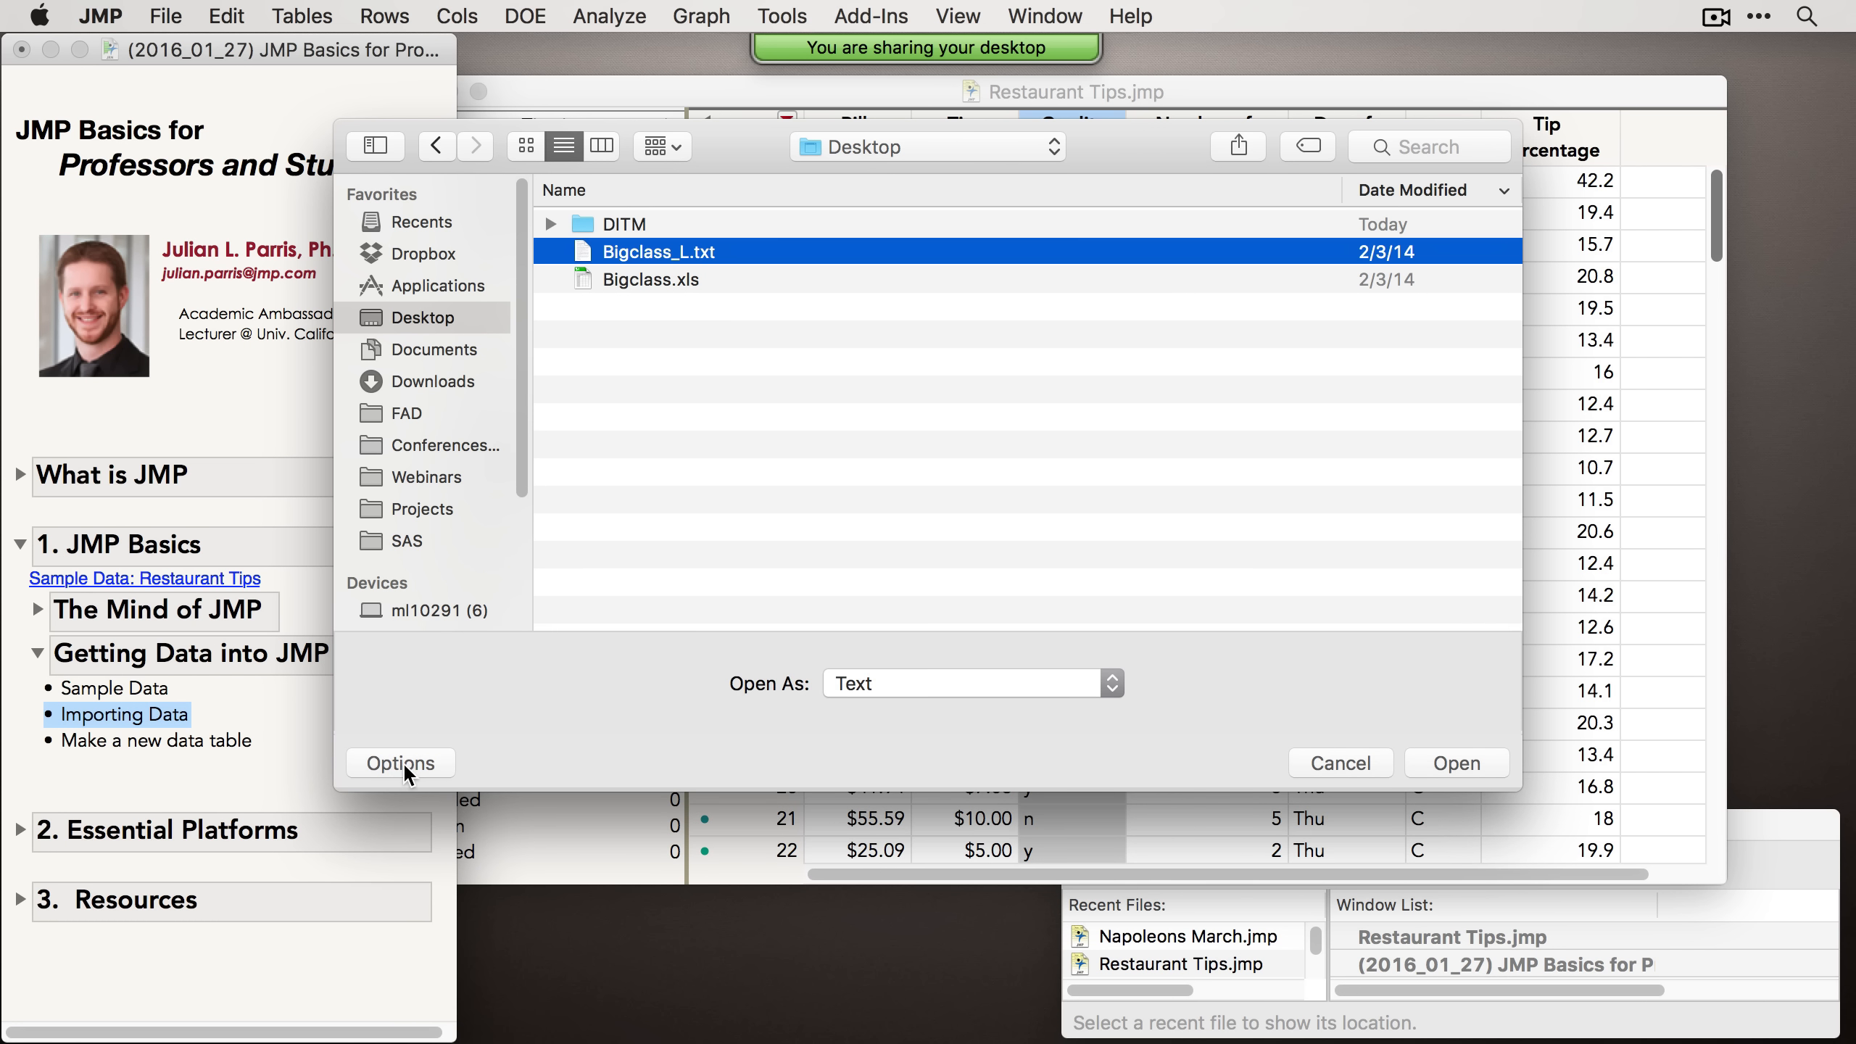
left_click(919, 684)
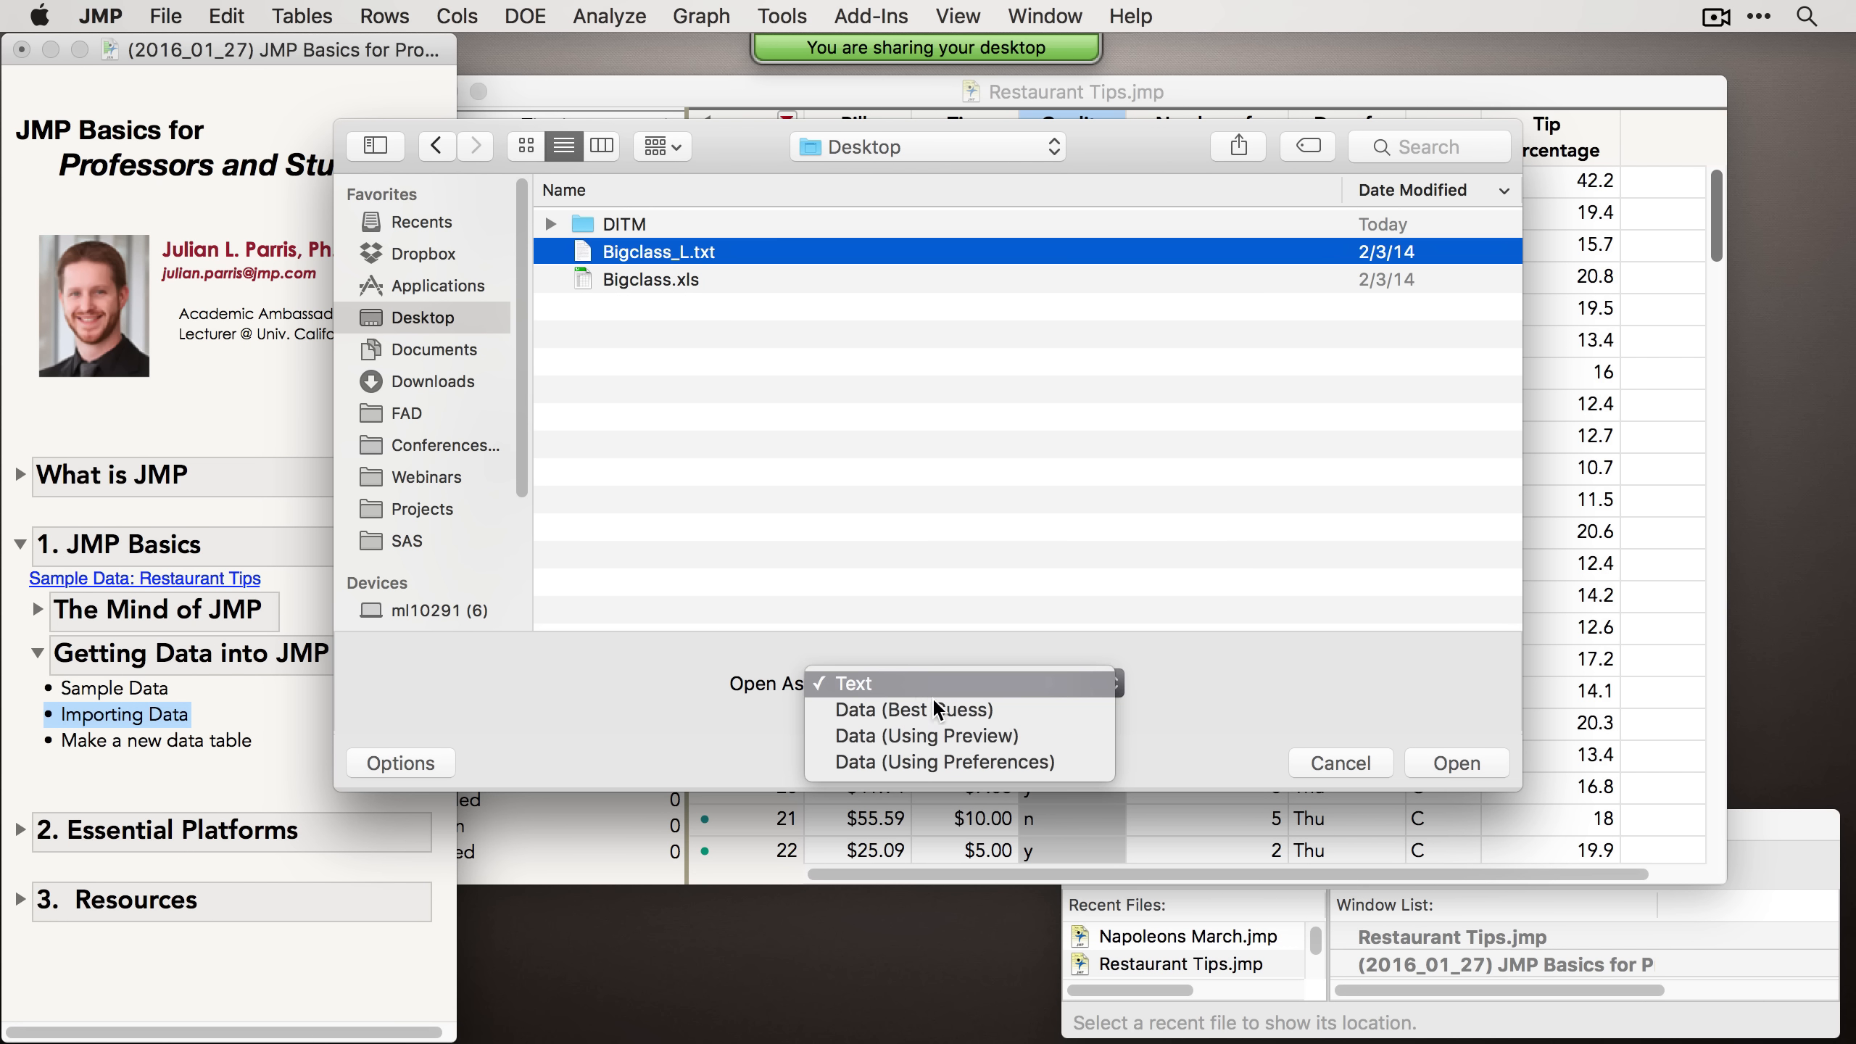
left_click(965, 733)
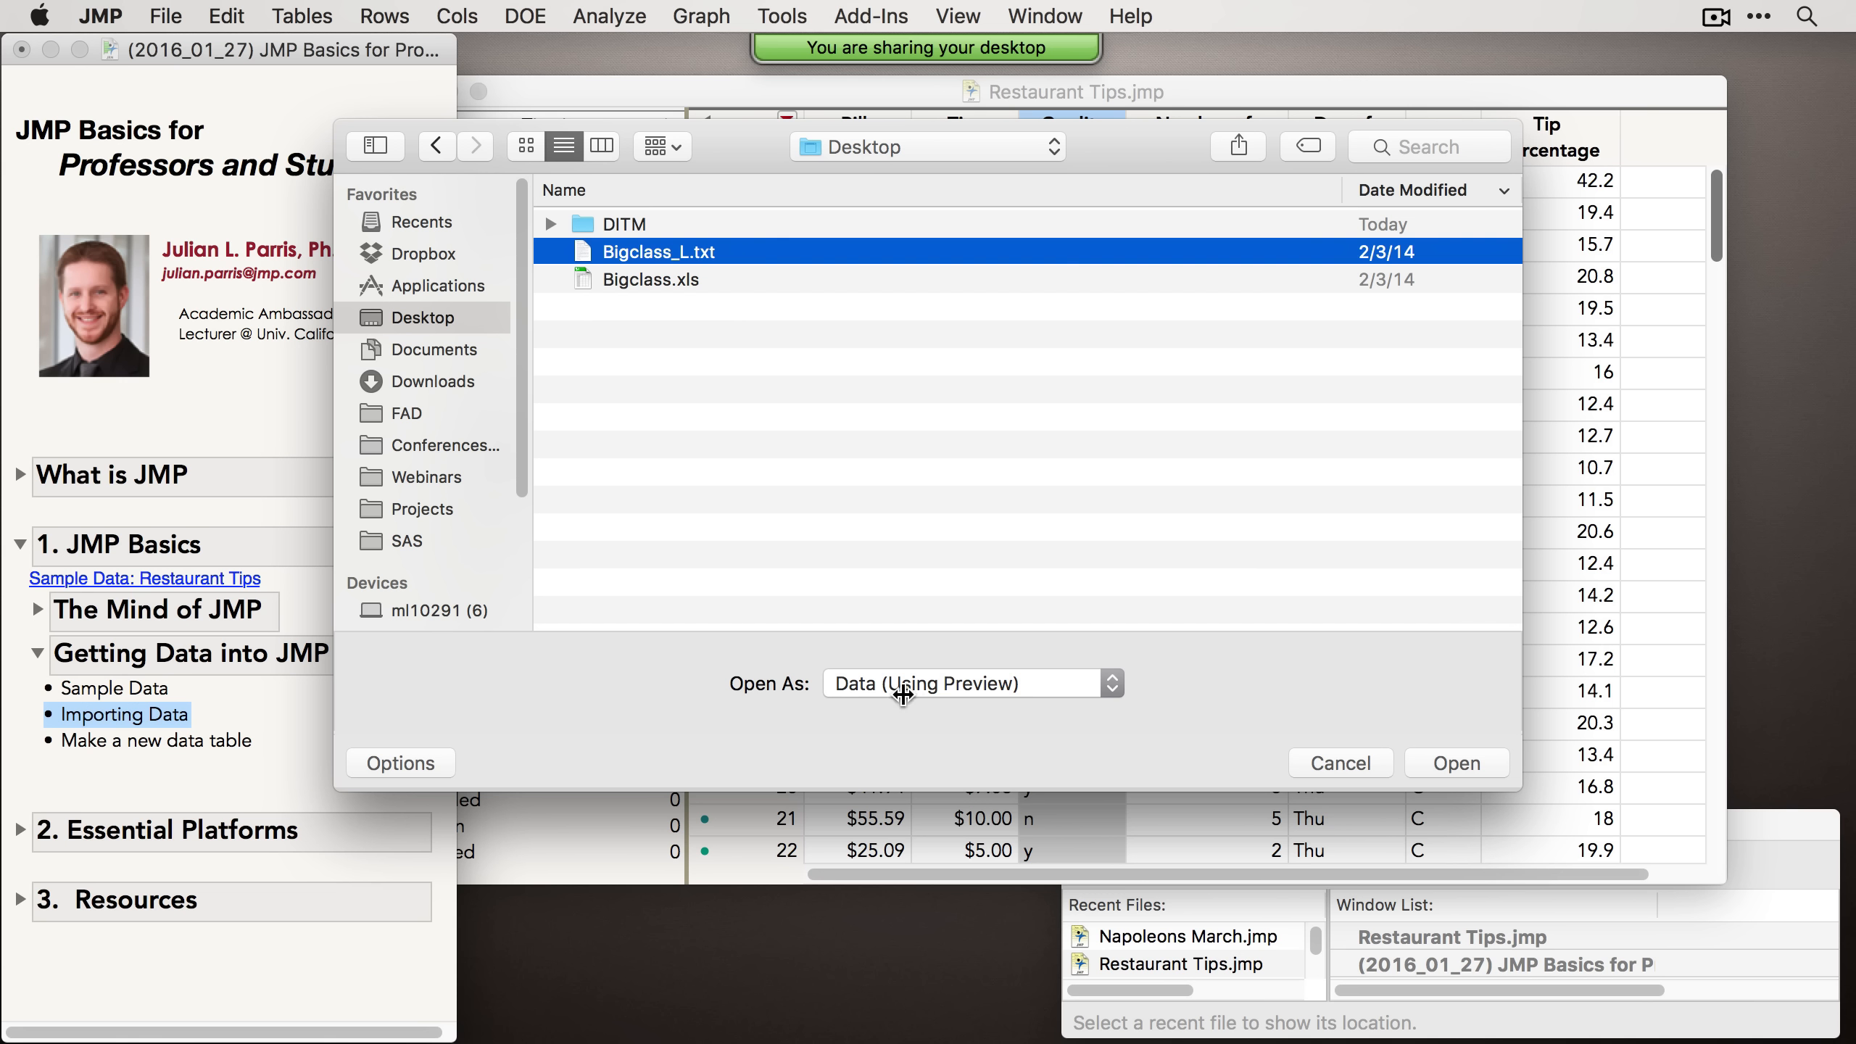
left_click(1450, 764)
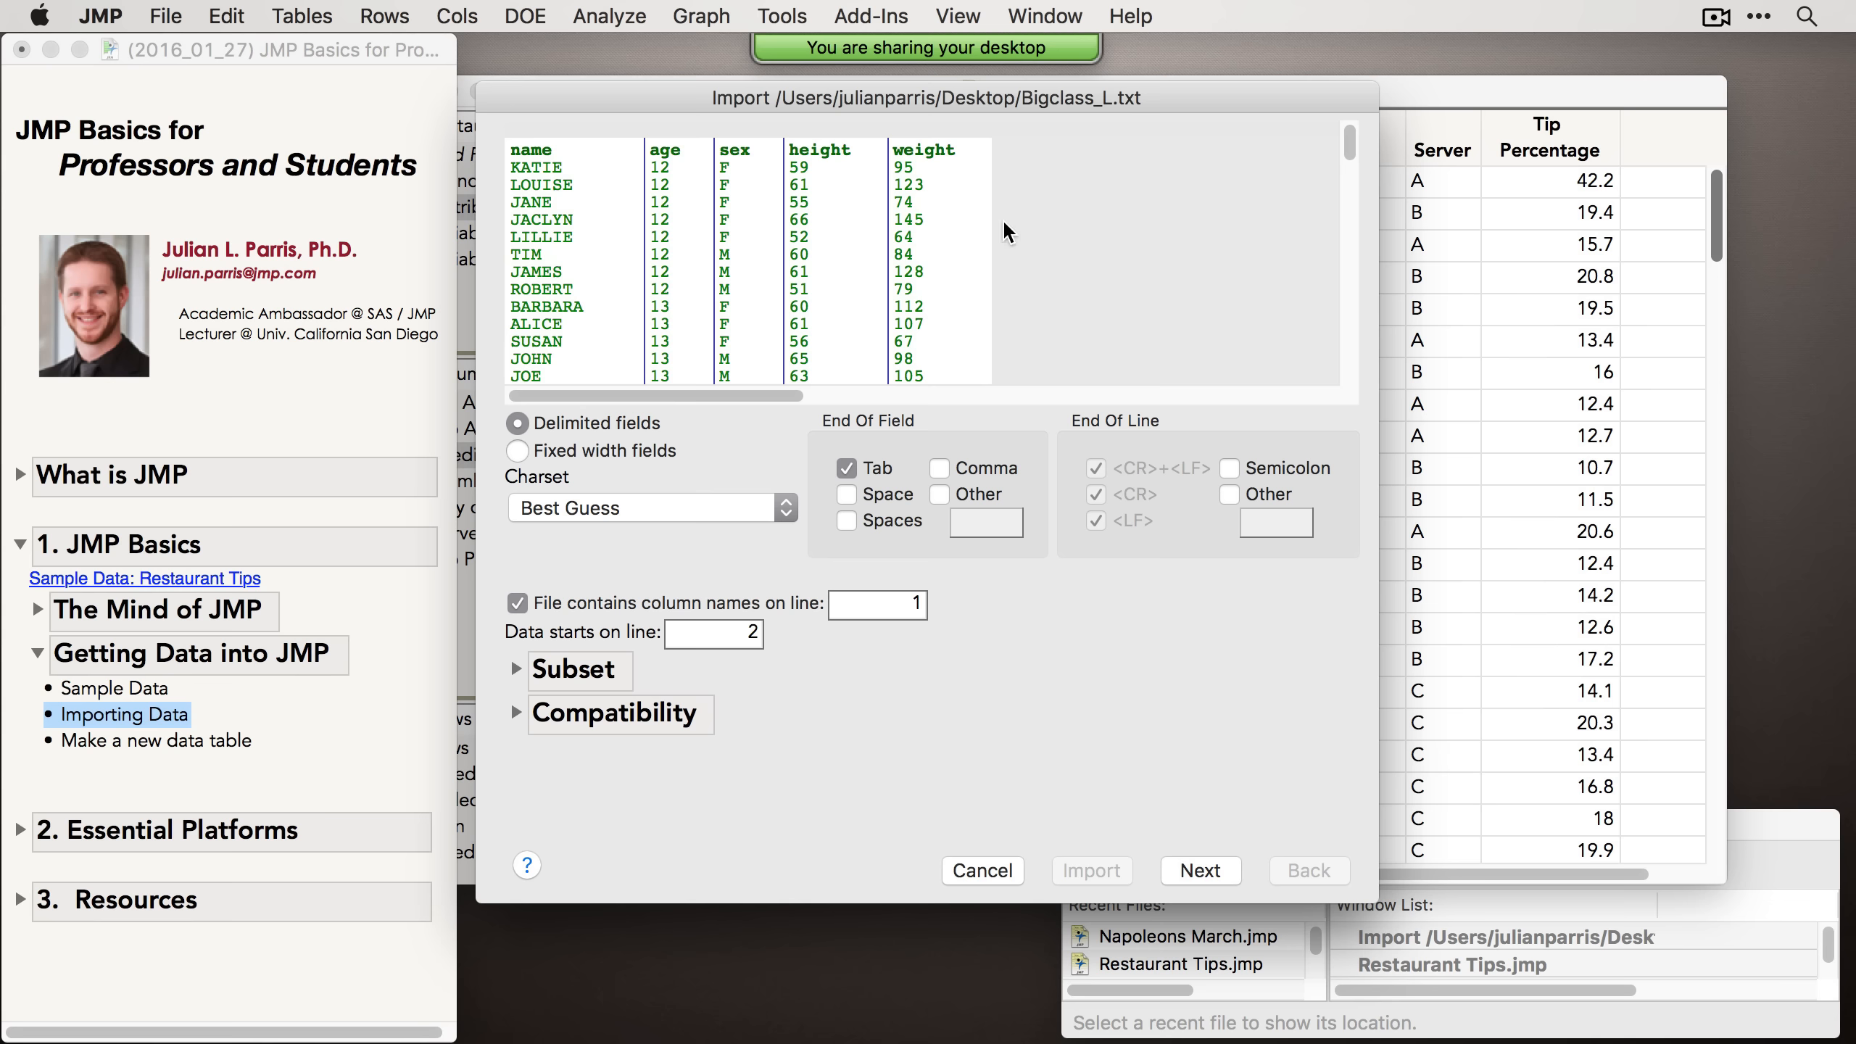
Step: Inspect the Subset and Compatibility options in the text import preview dialog
left_click_drag(906, 93, 917, 151)
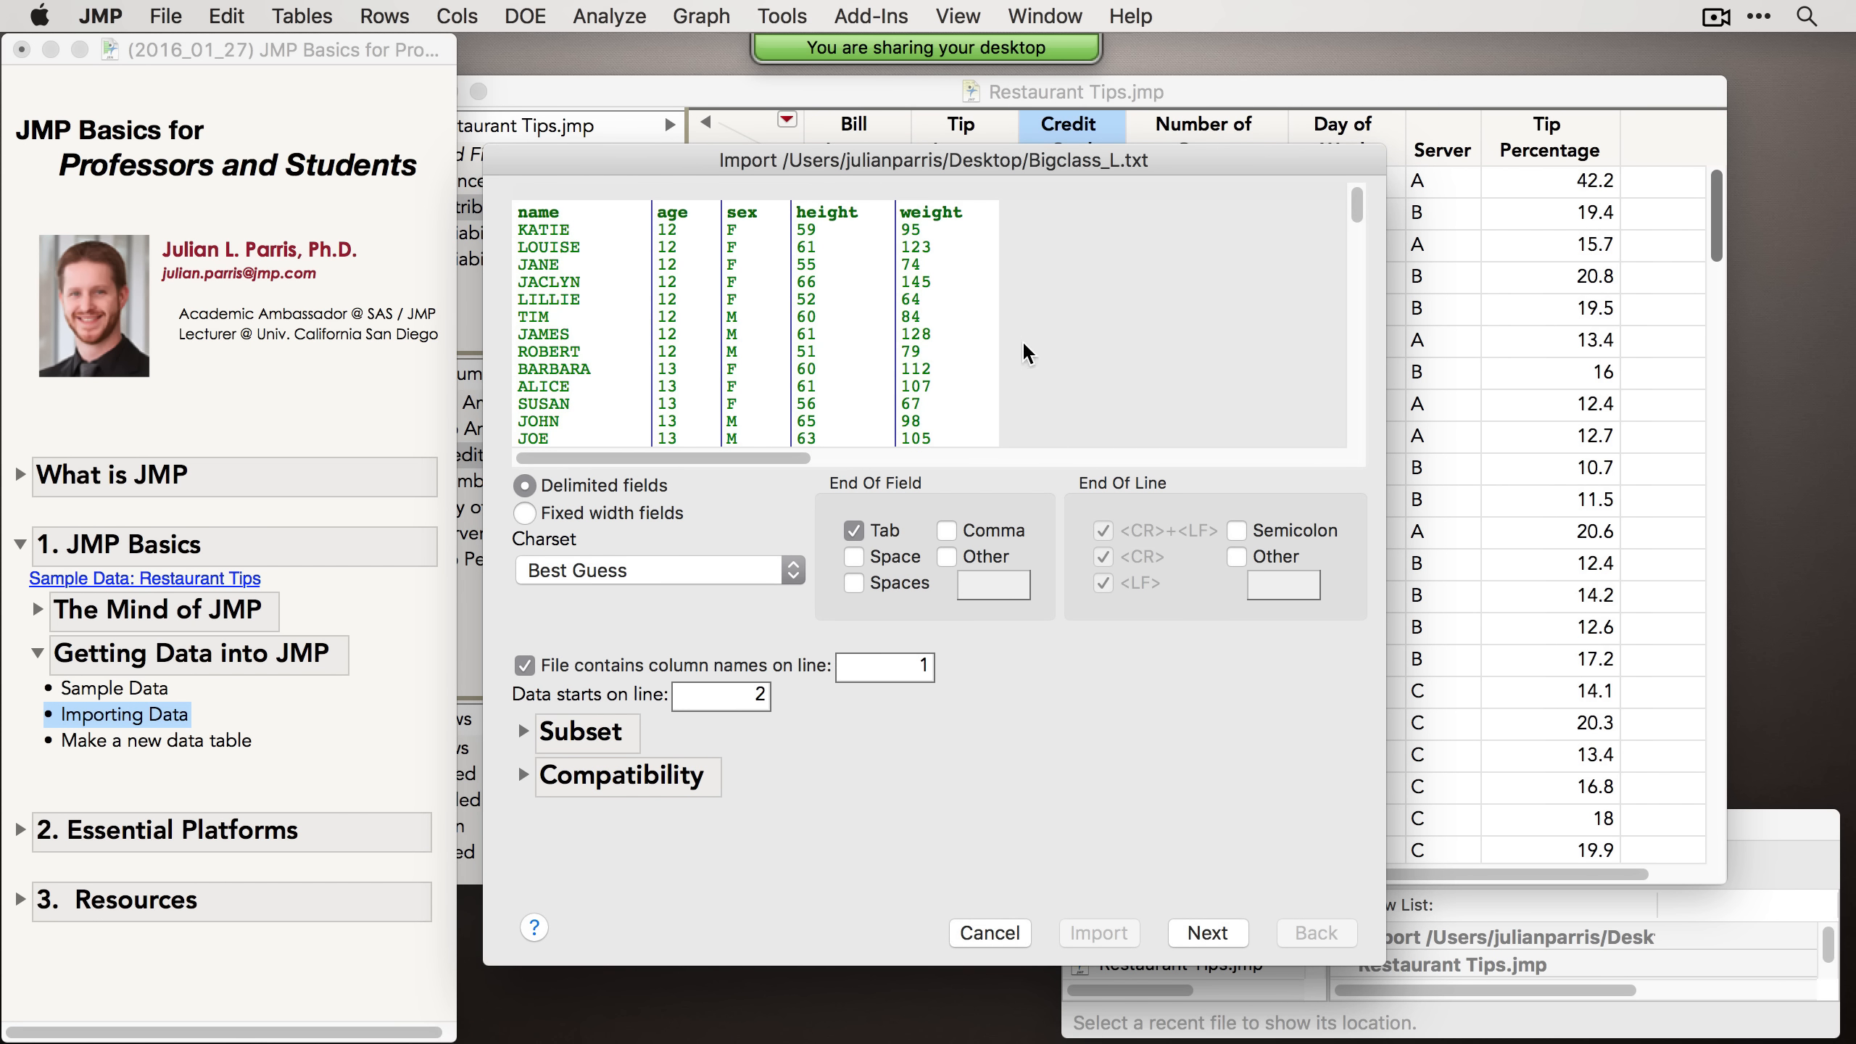
left_click(525, 732)
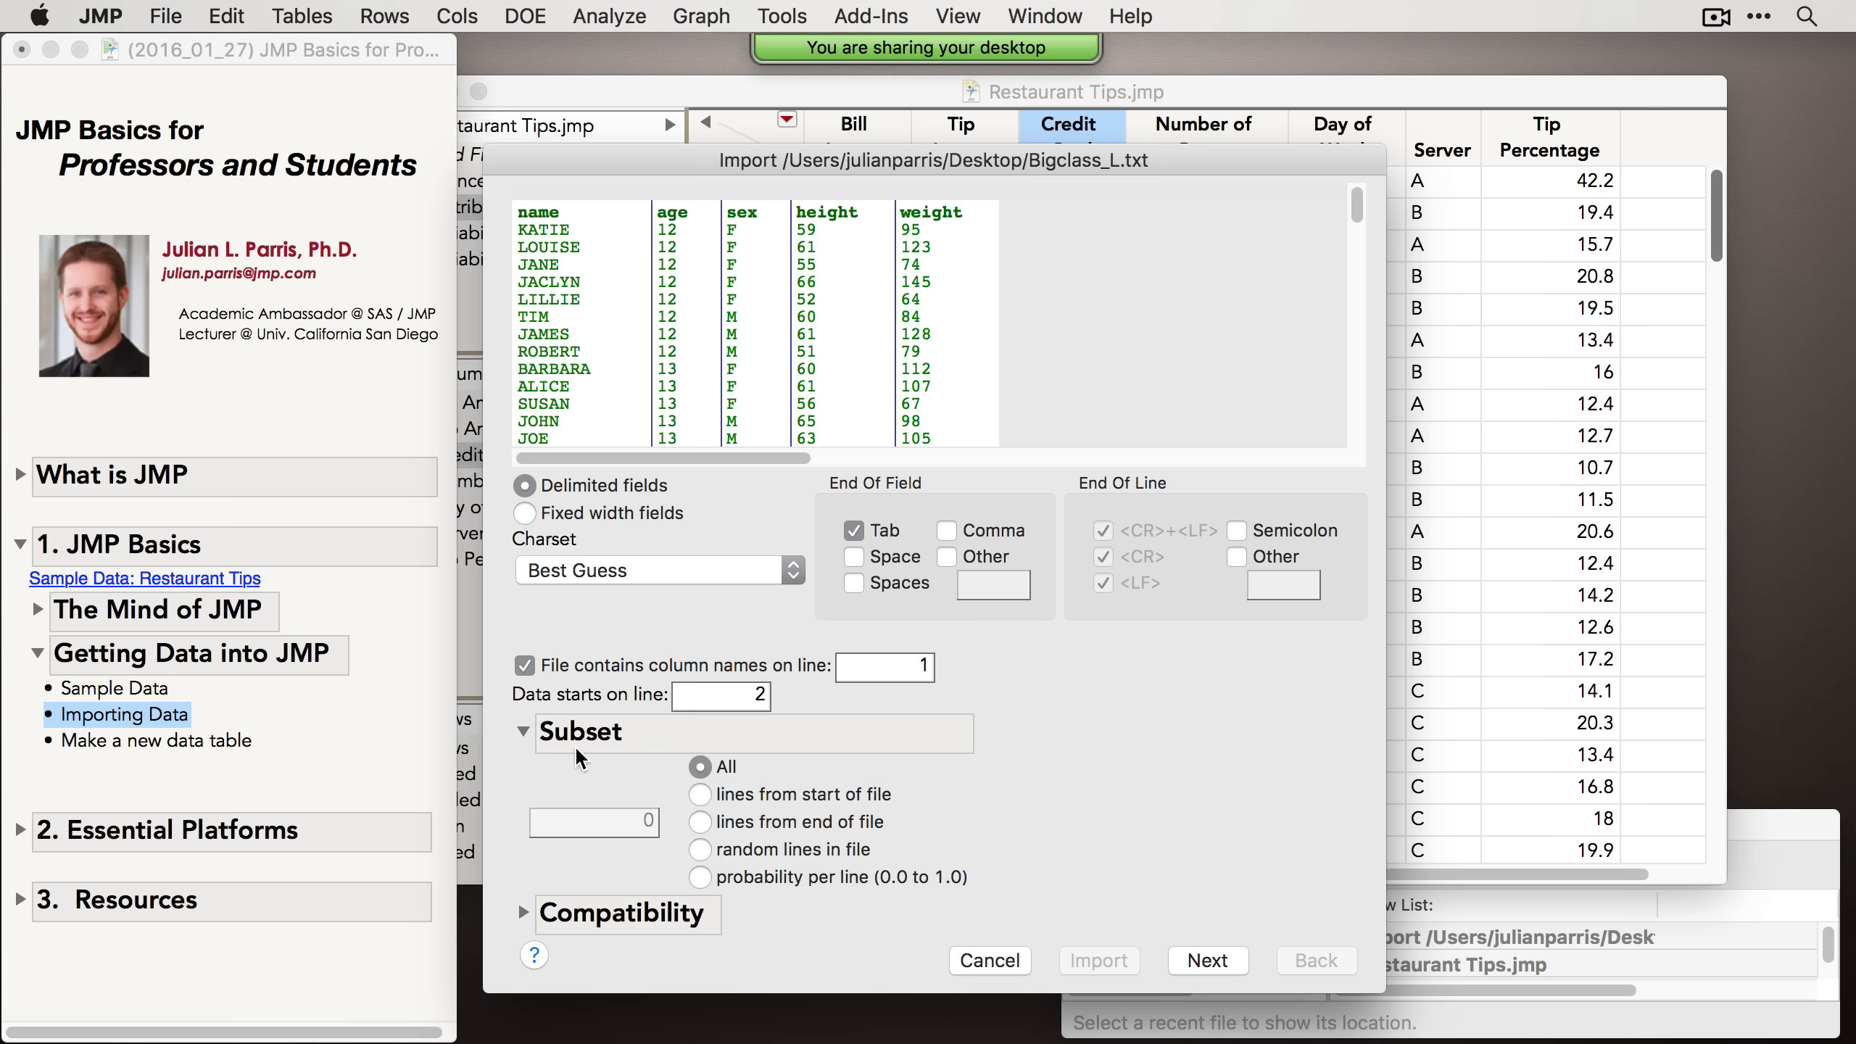
left_click(523, 731)
left_click(523, 776)
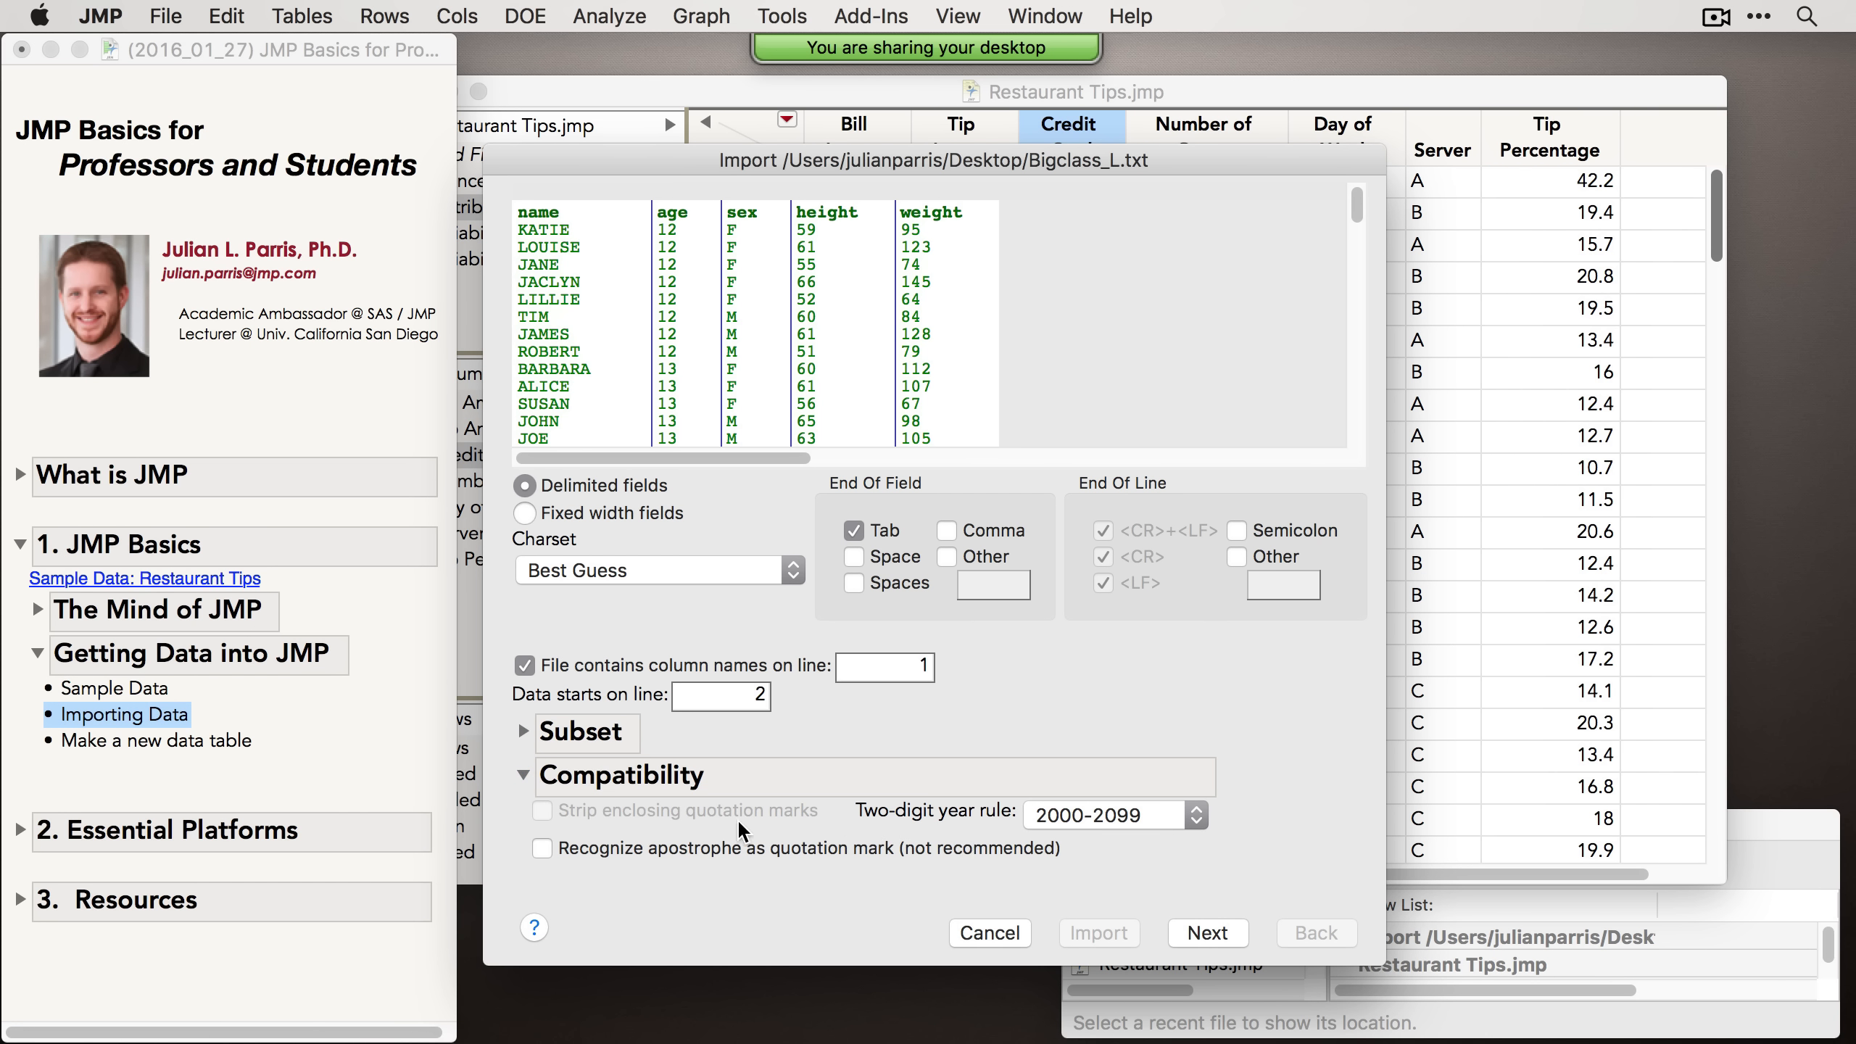
left_click(523, 781)
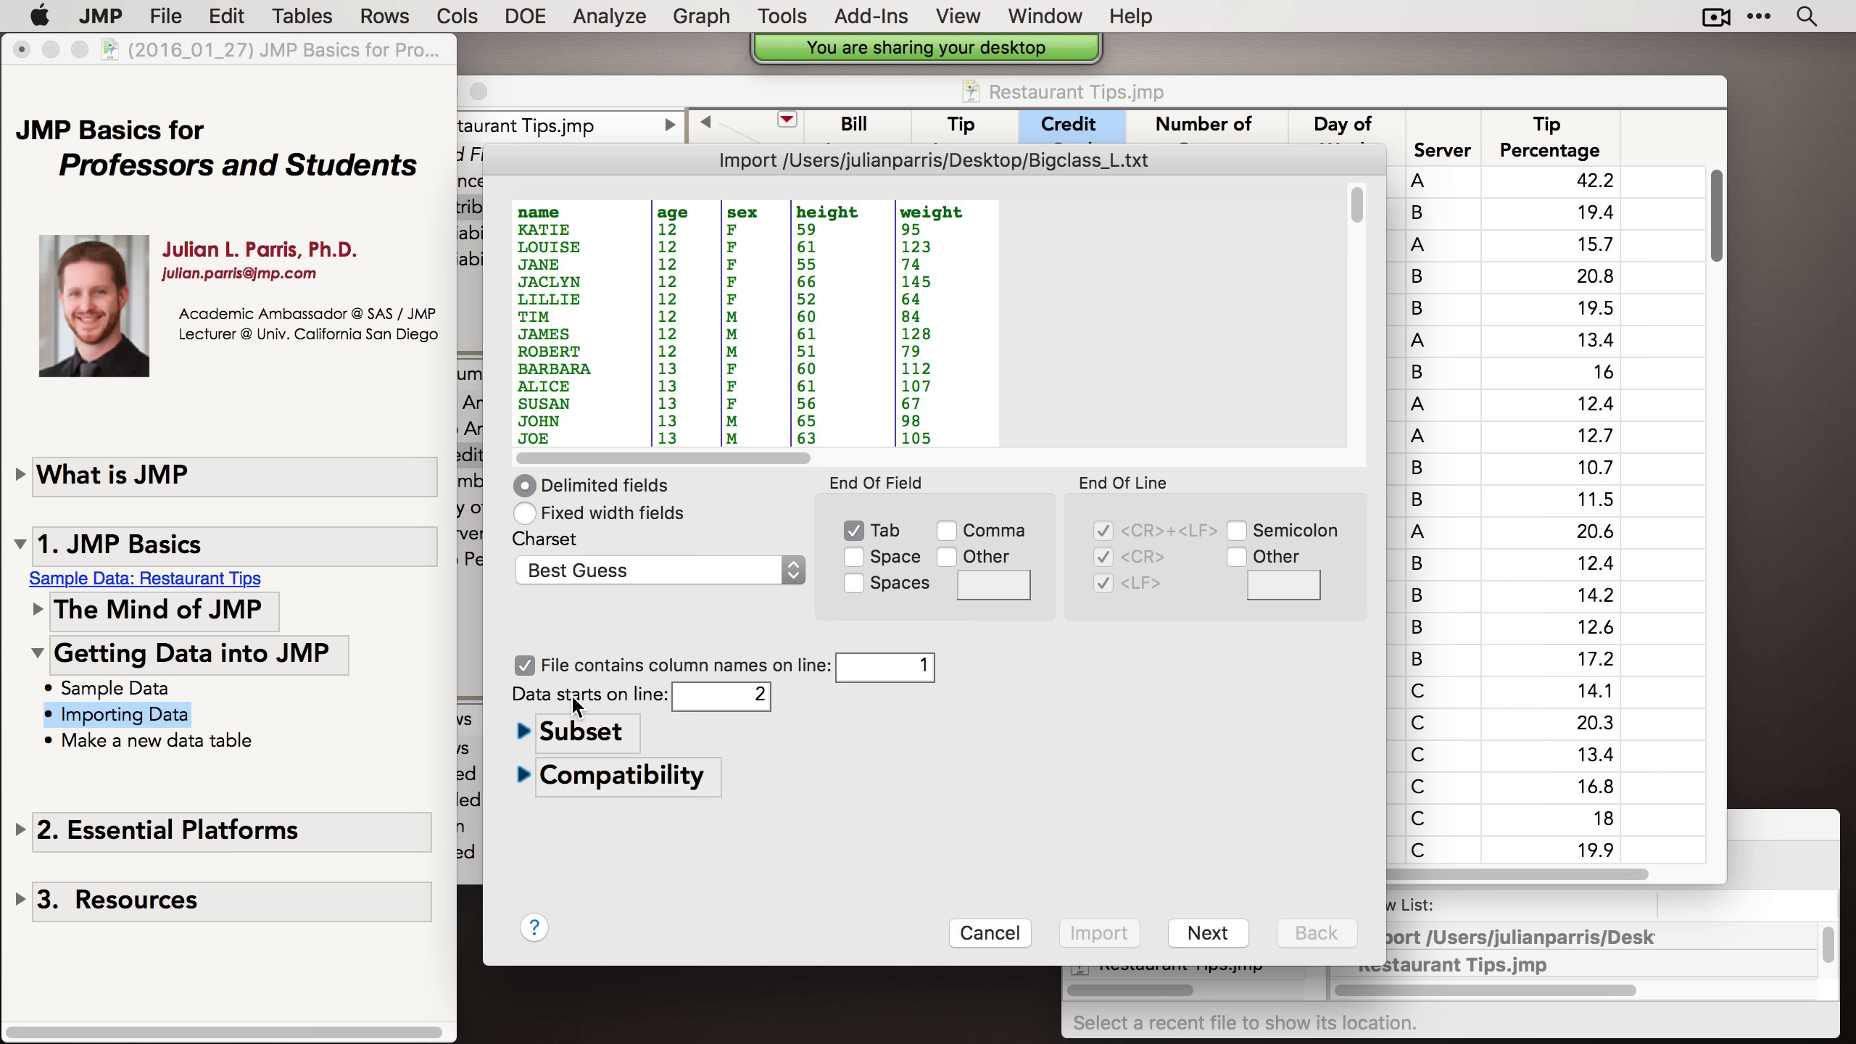
Step: Finish importing Bigclass_L with the default column settings, then select the name and age columns in the new table
left_click(1254, 946)
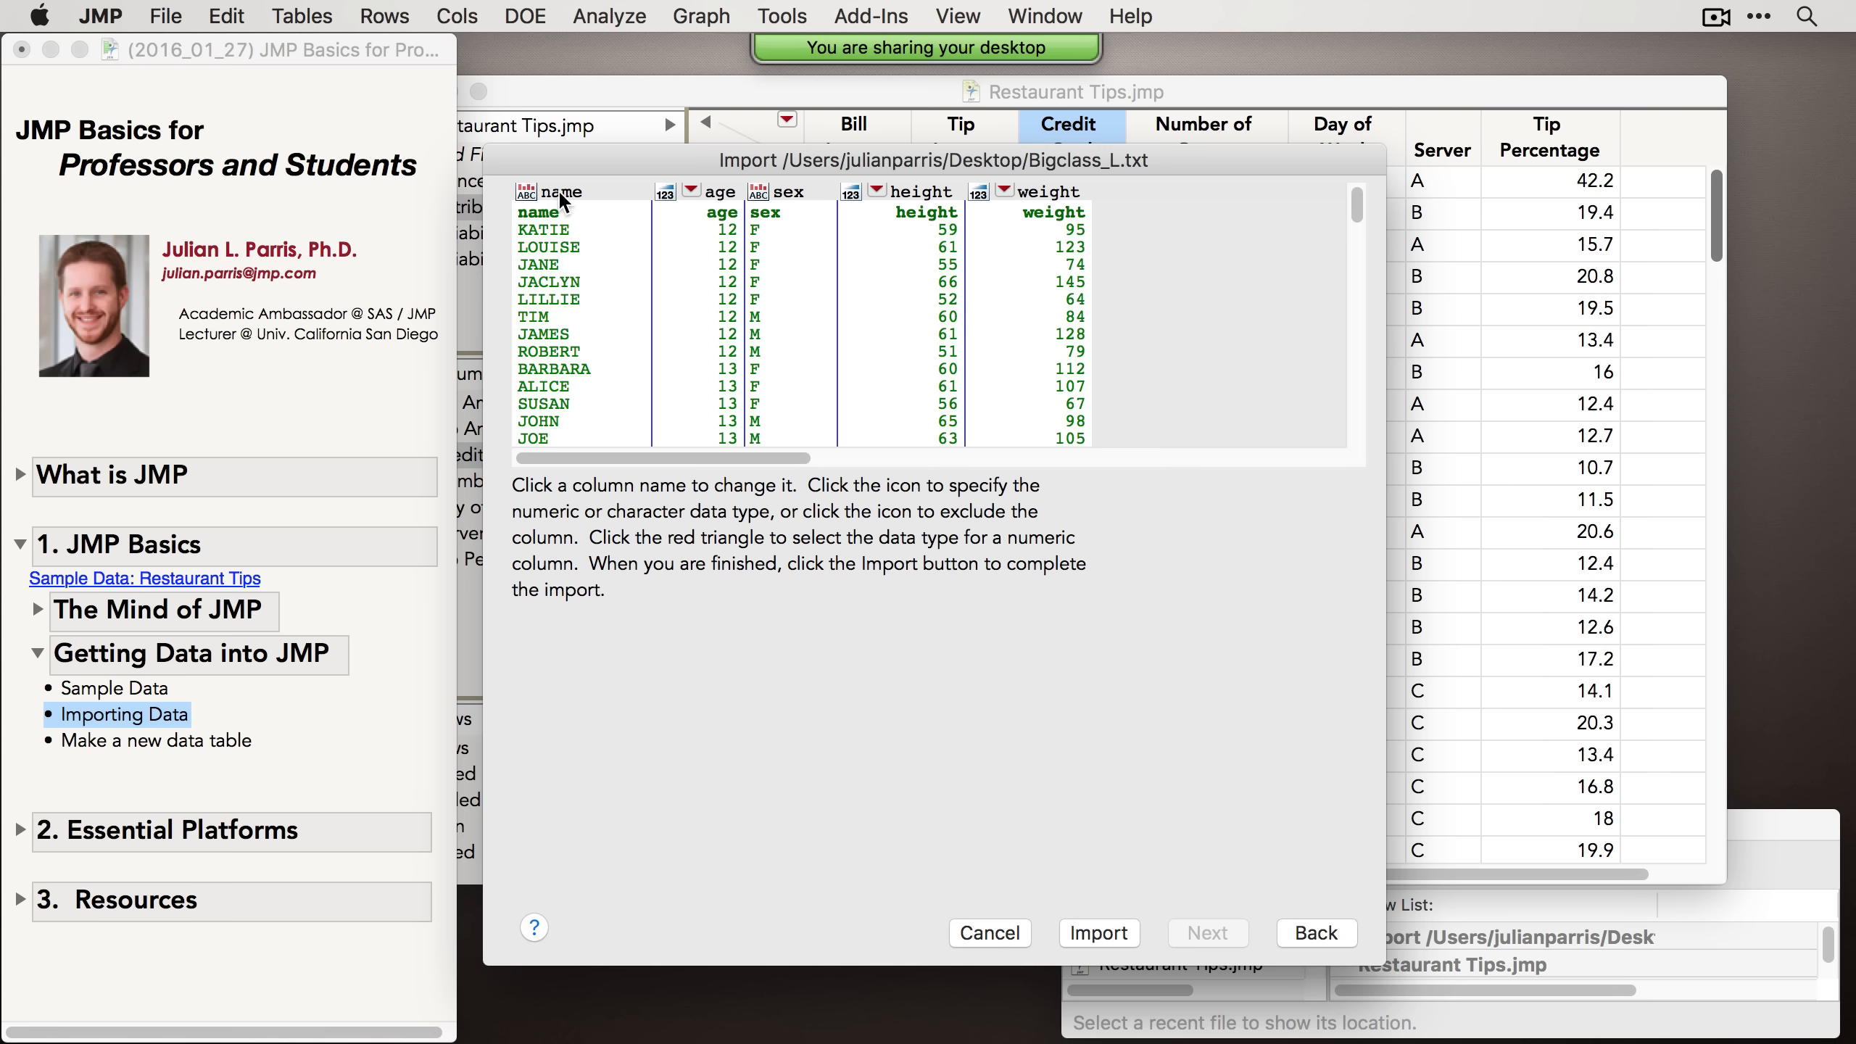
left_click(1116, 938)
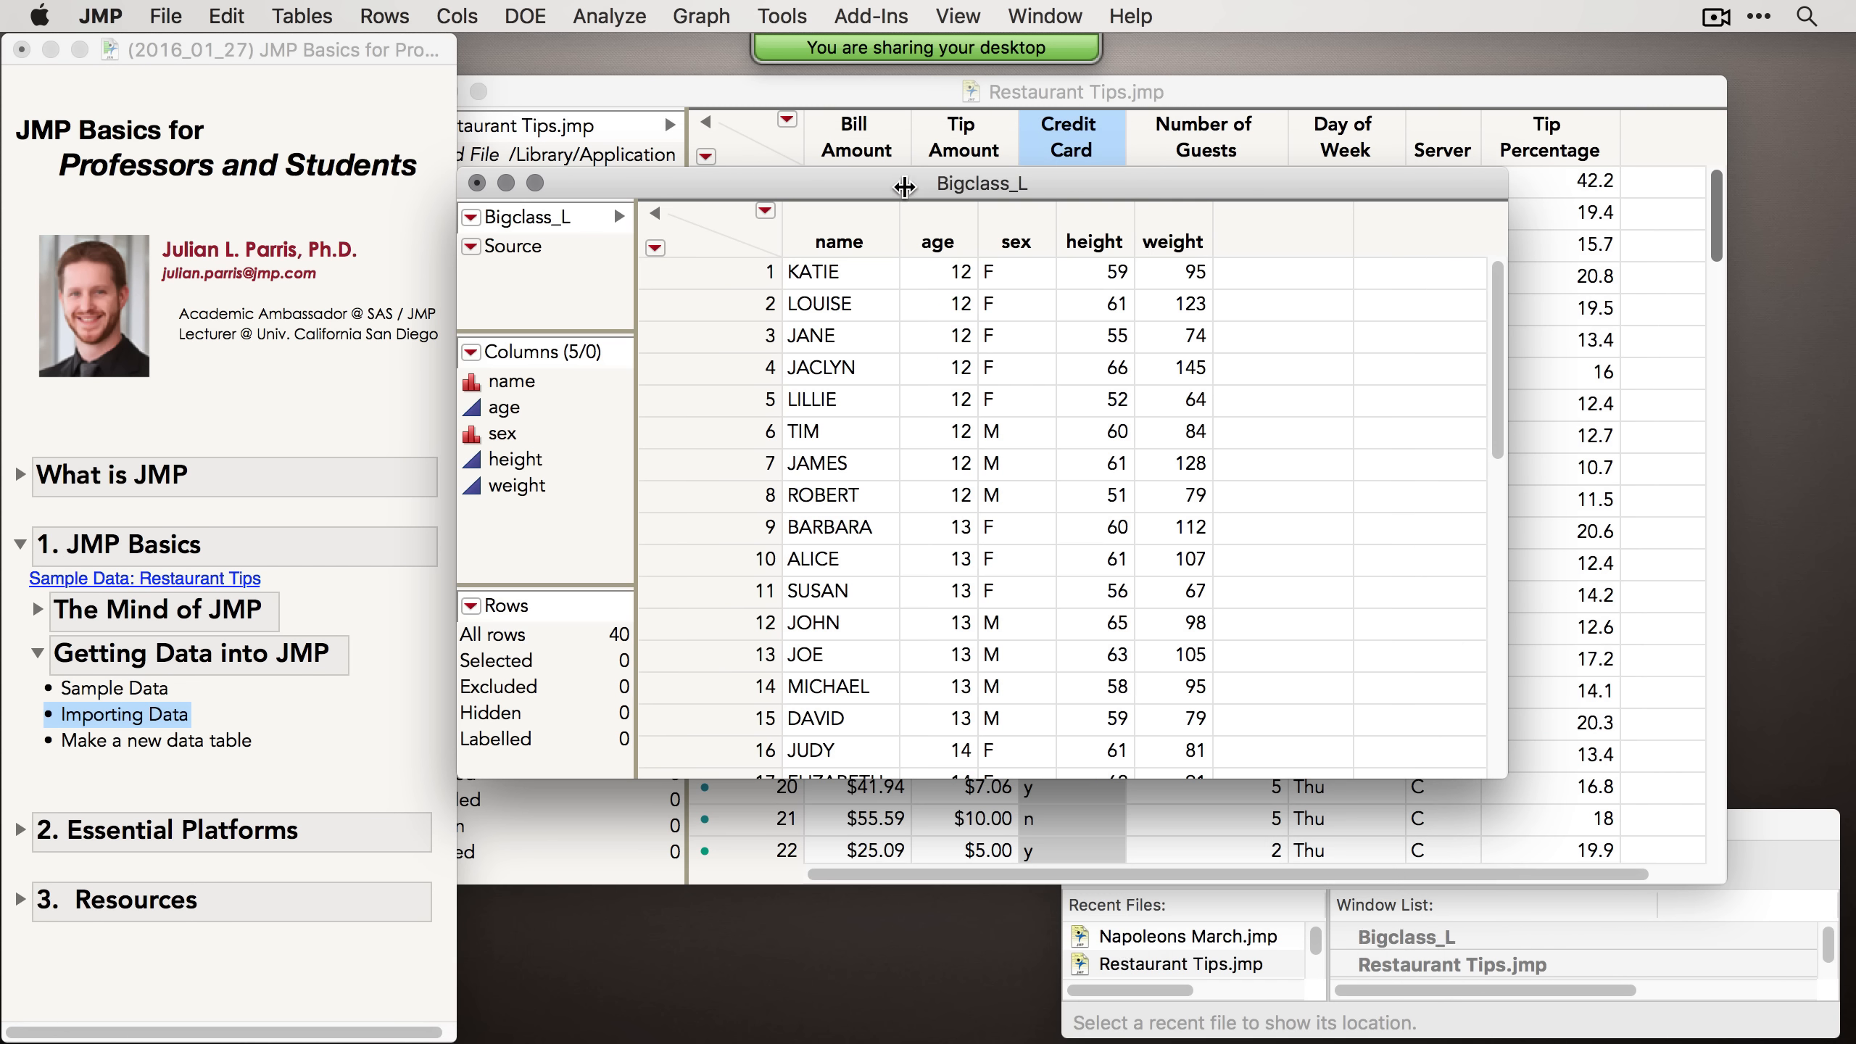
left_click_drag(860, 196, 772, 260)
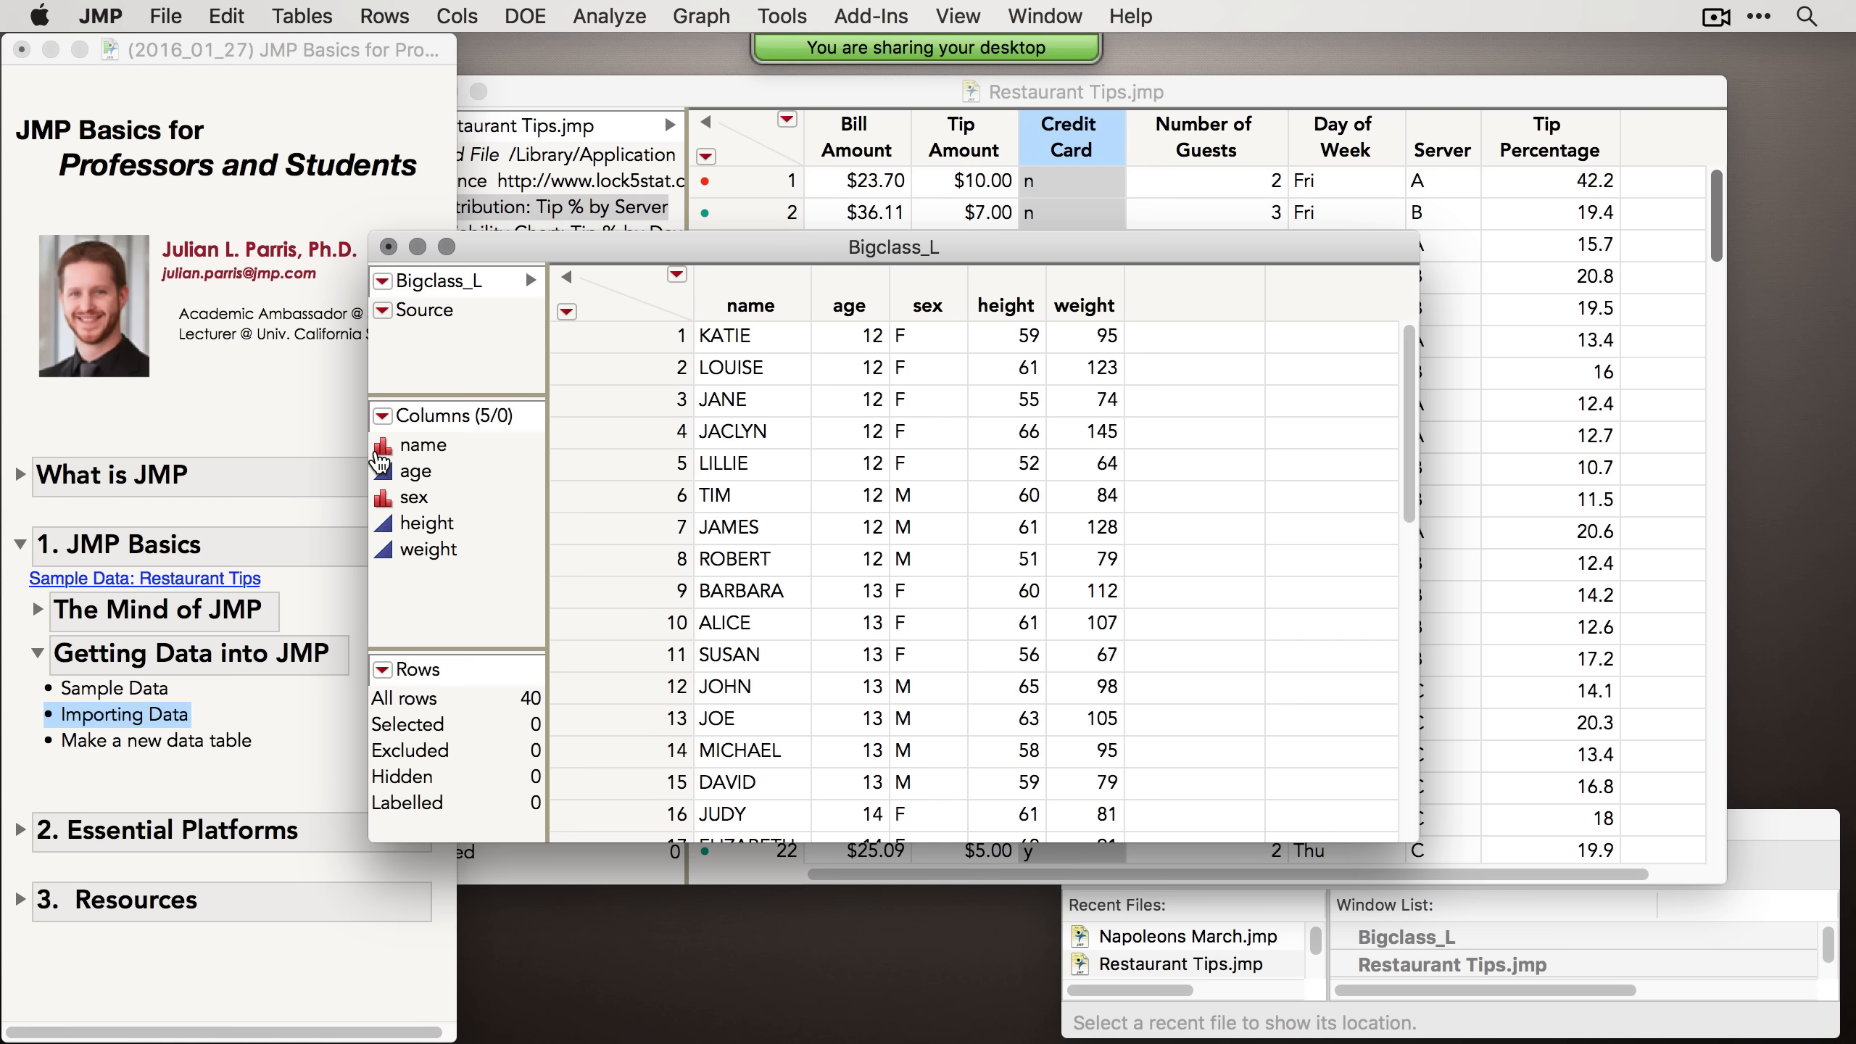
left_click(759, 289)
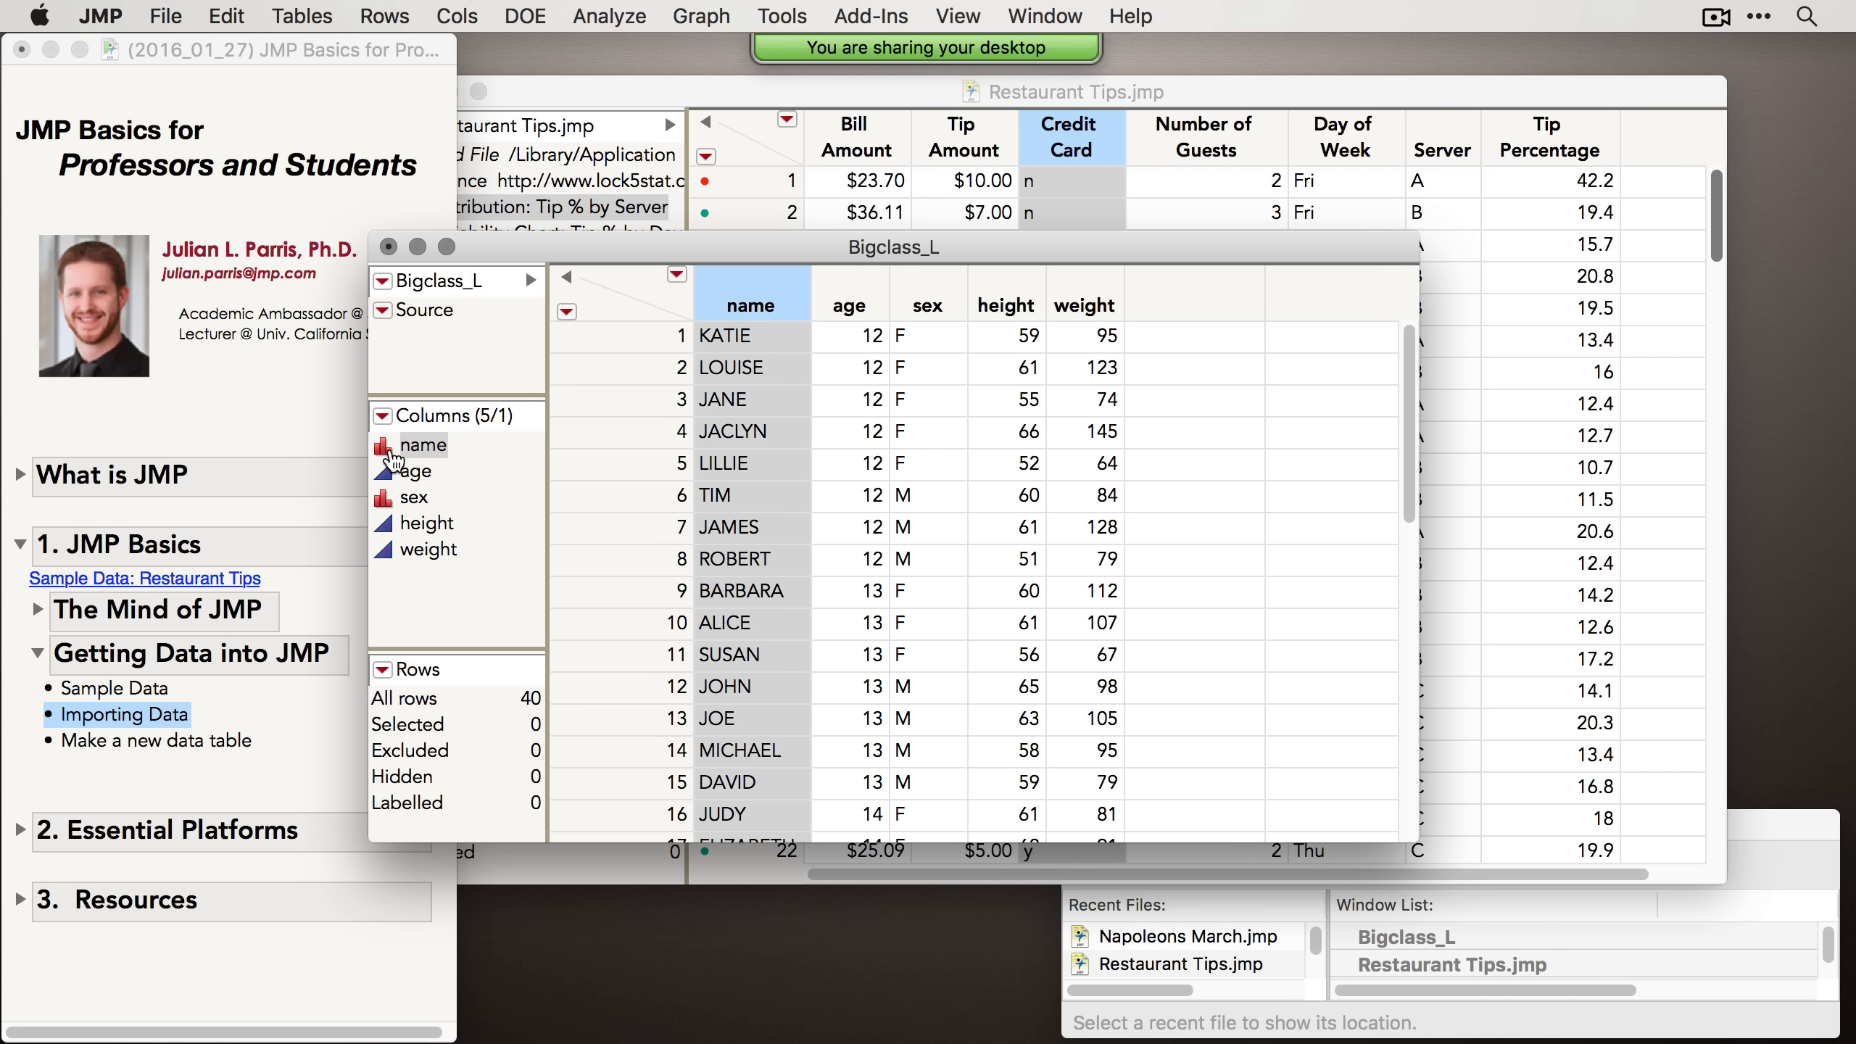
left_click(432, 475)
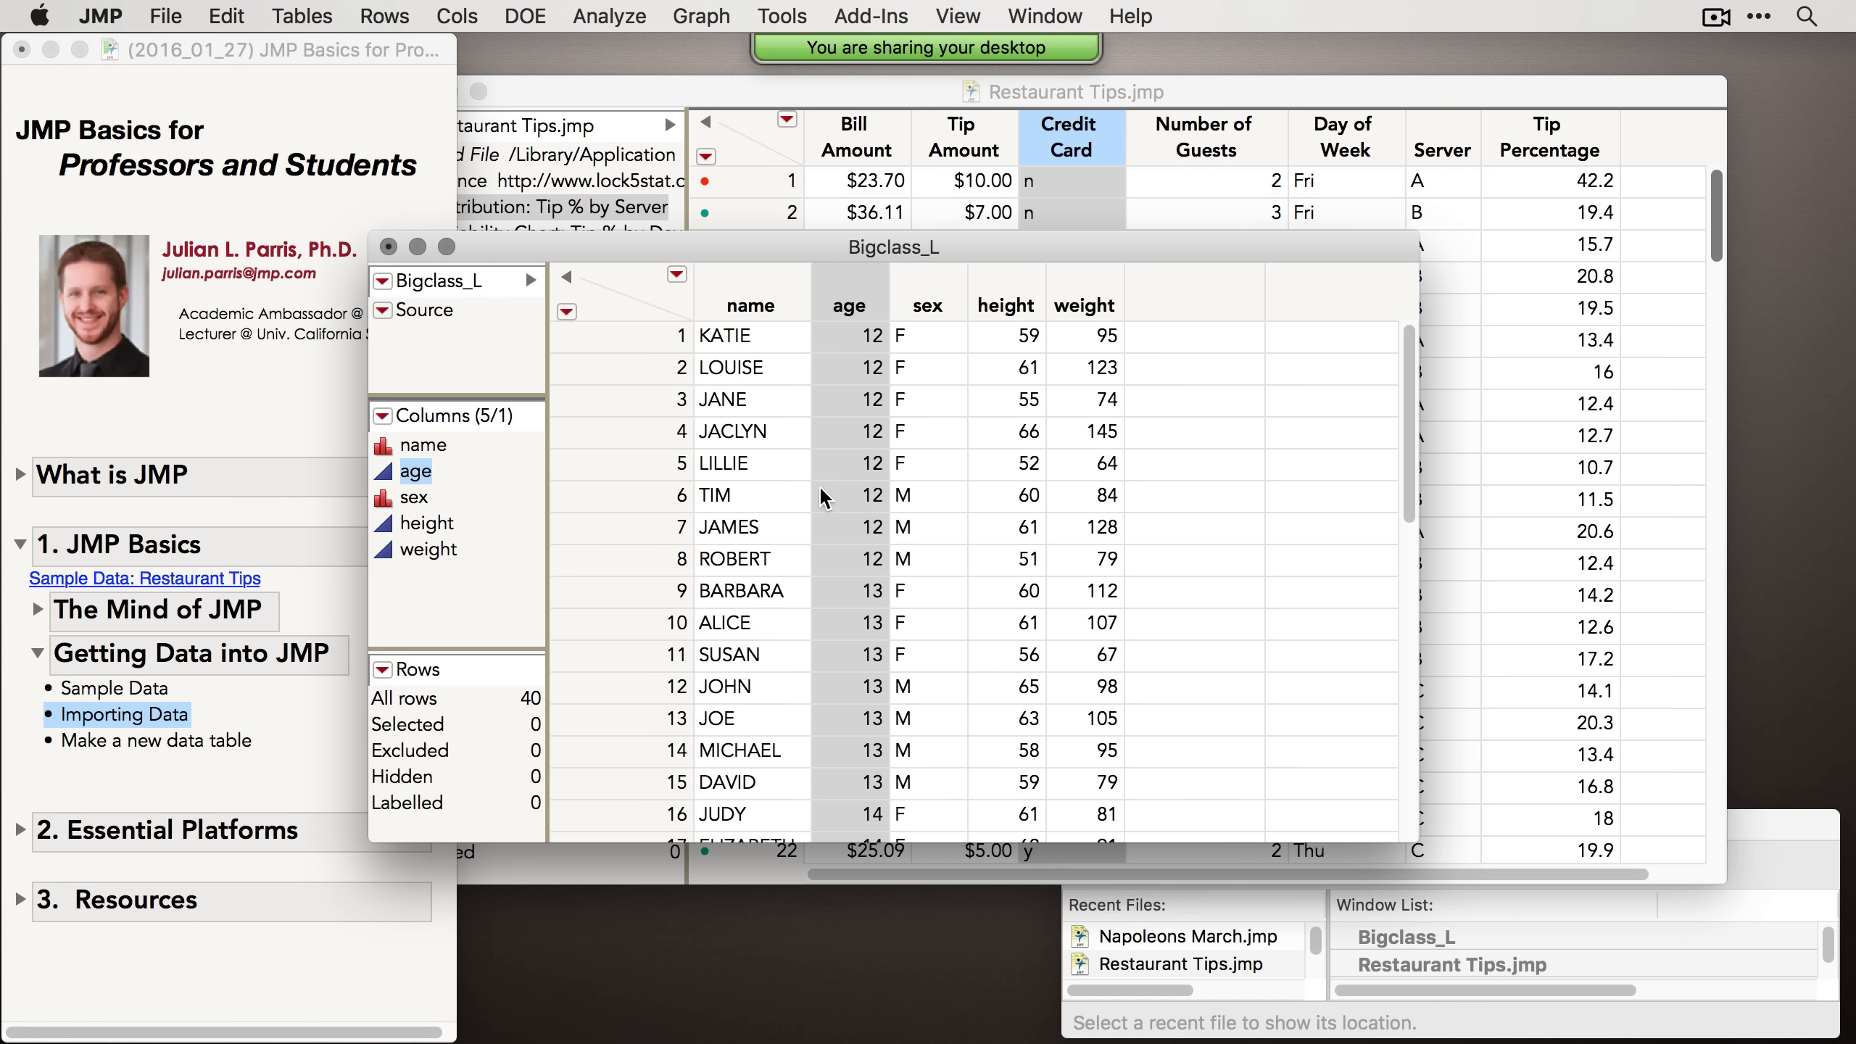
Step: Select columns in the Bigclass_L column list and set the age column's modeling type to Ordinal
left_click(416, 500)
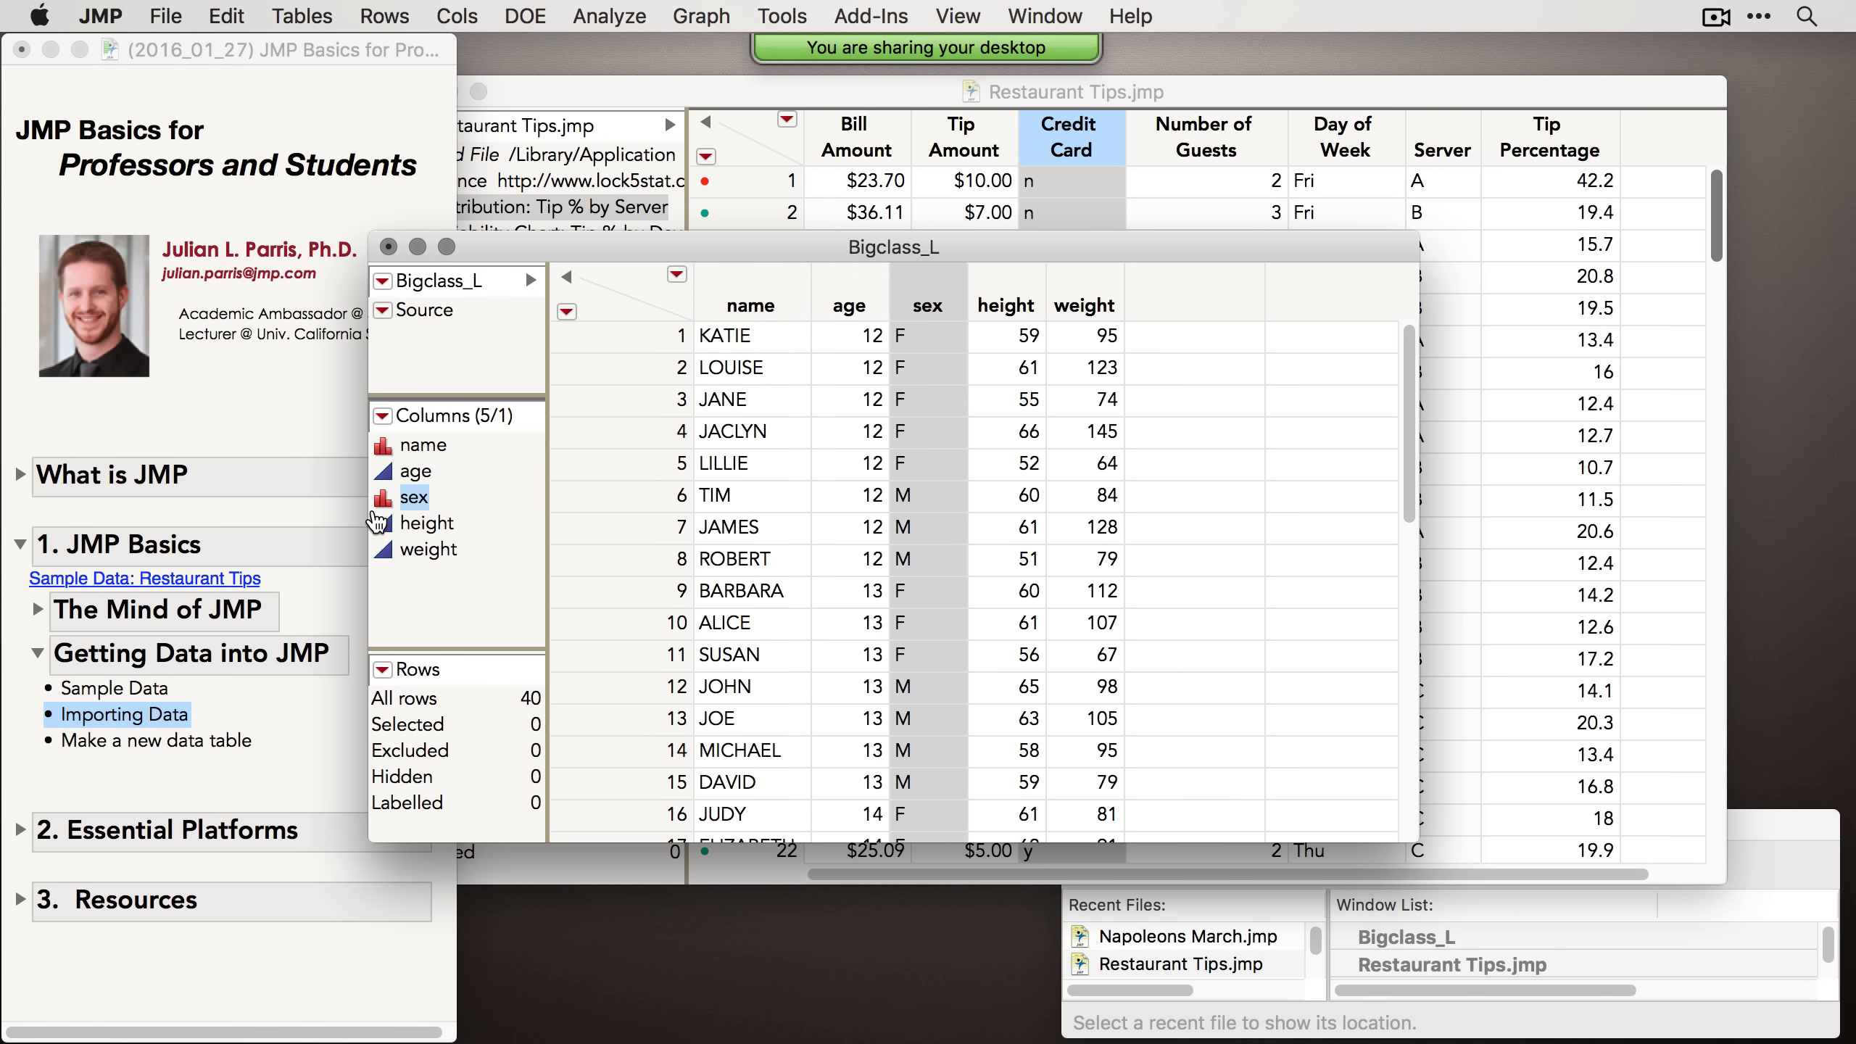
left_click(438, 523)
left_click(437, 549)
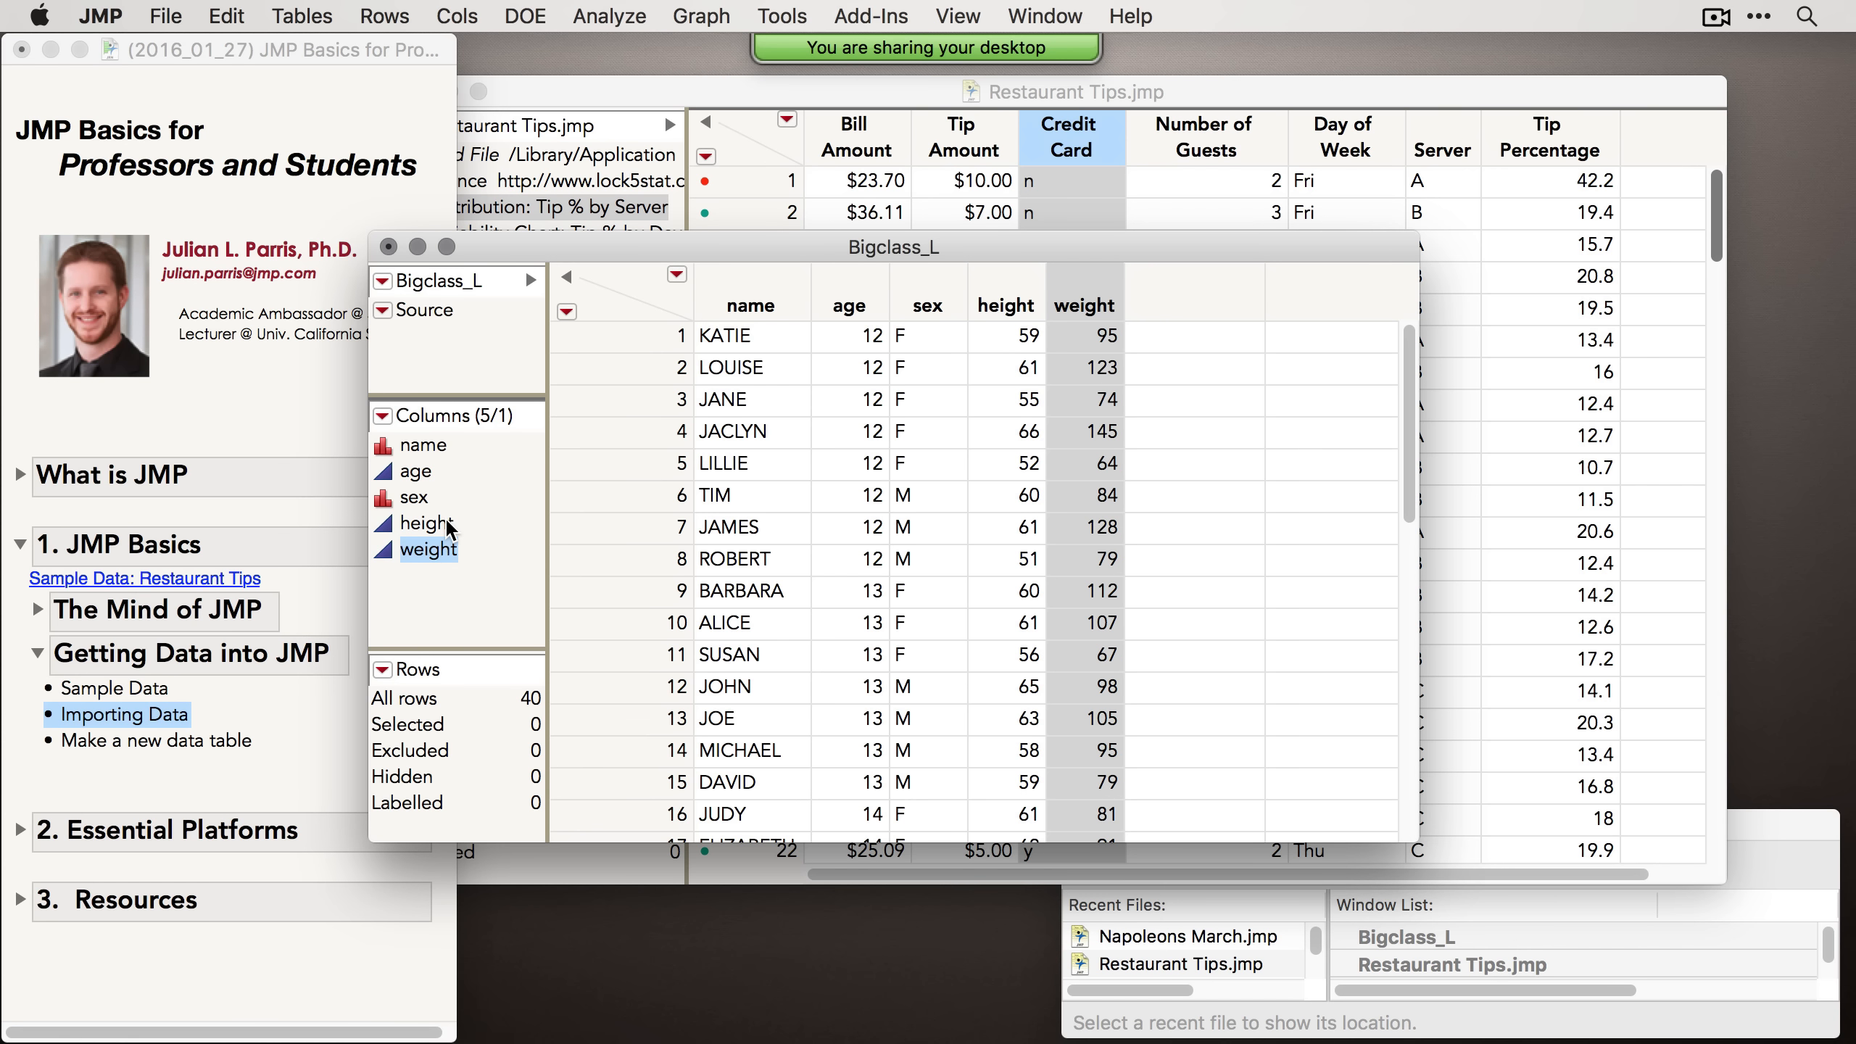
left_click(423, 471)
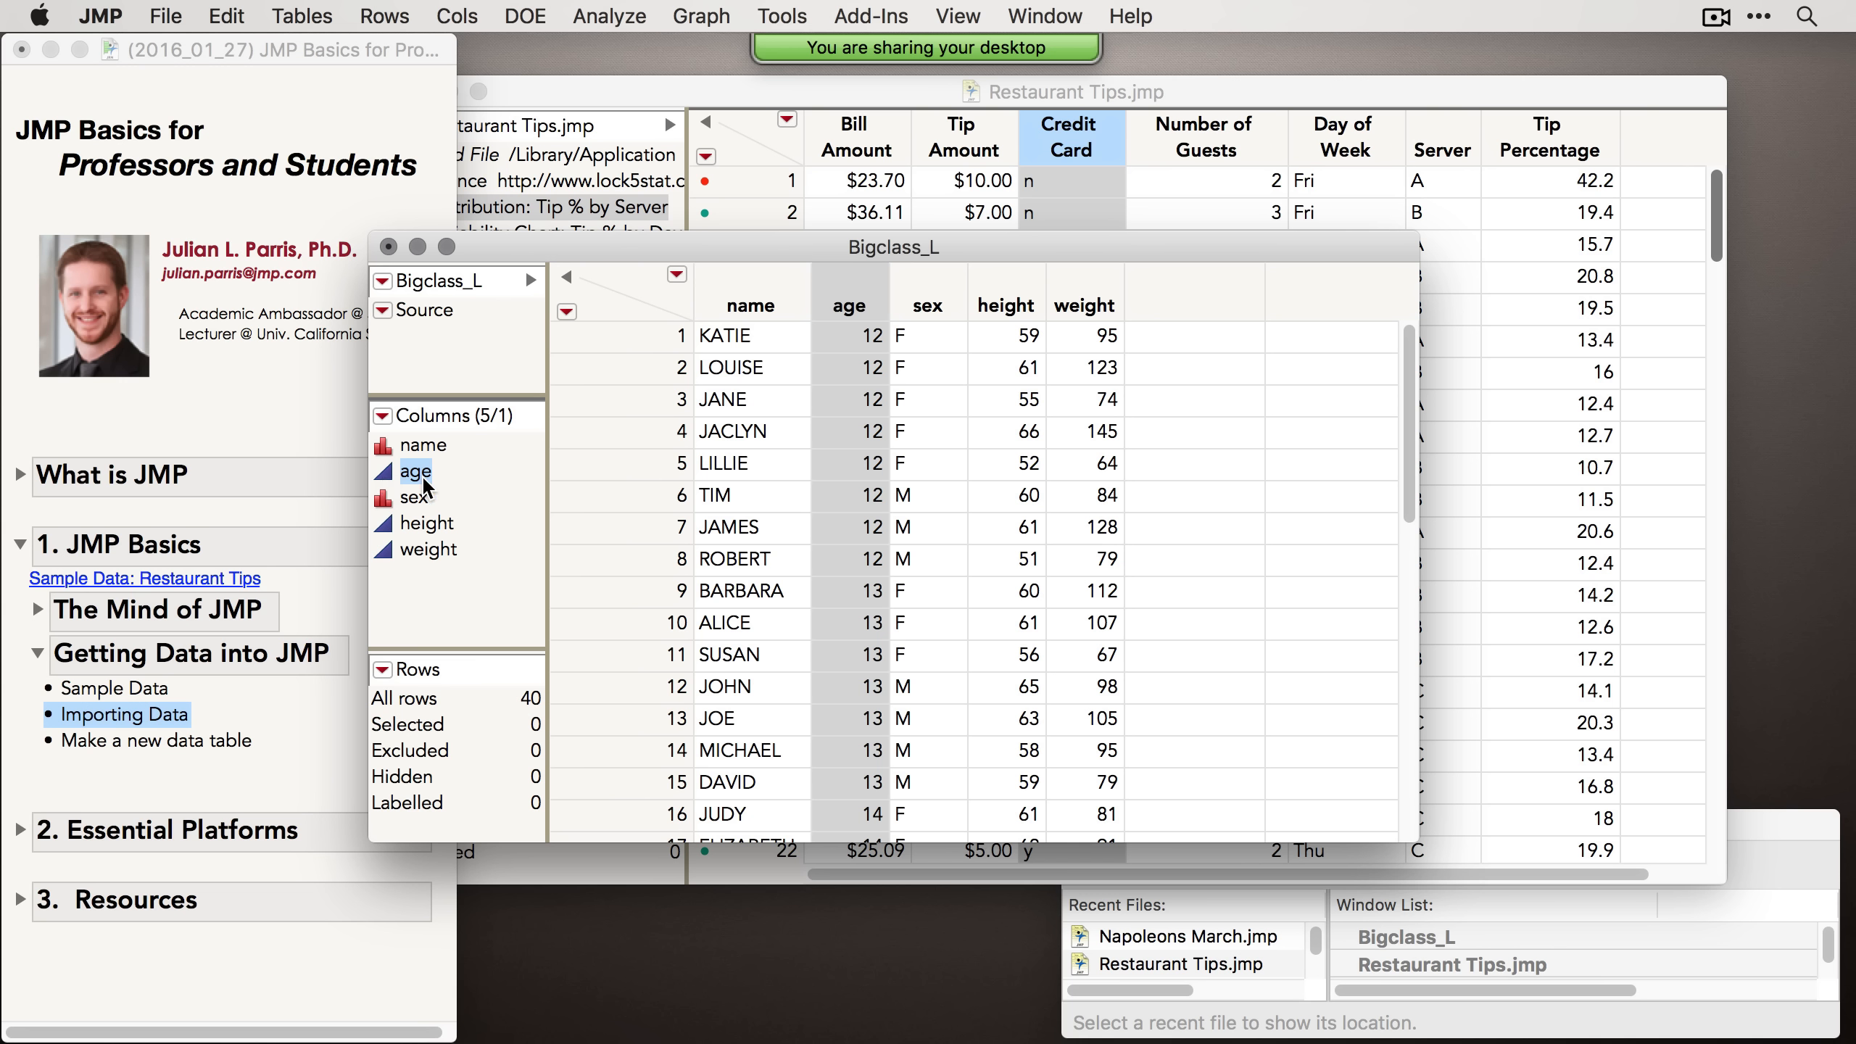
left_click(383, 474)
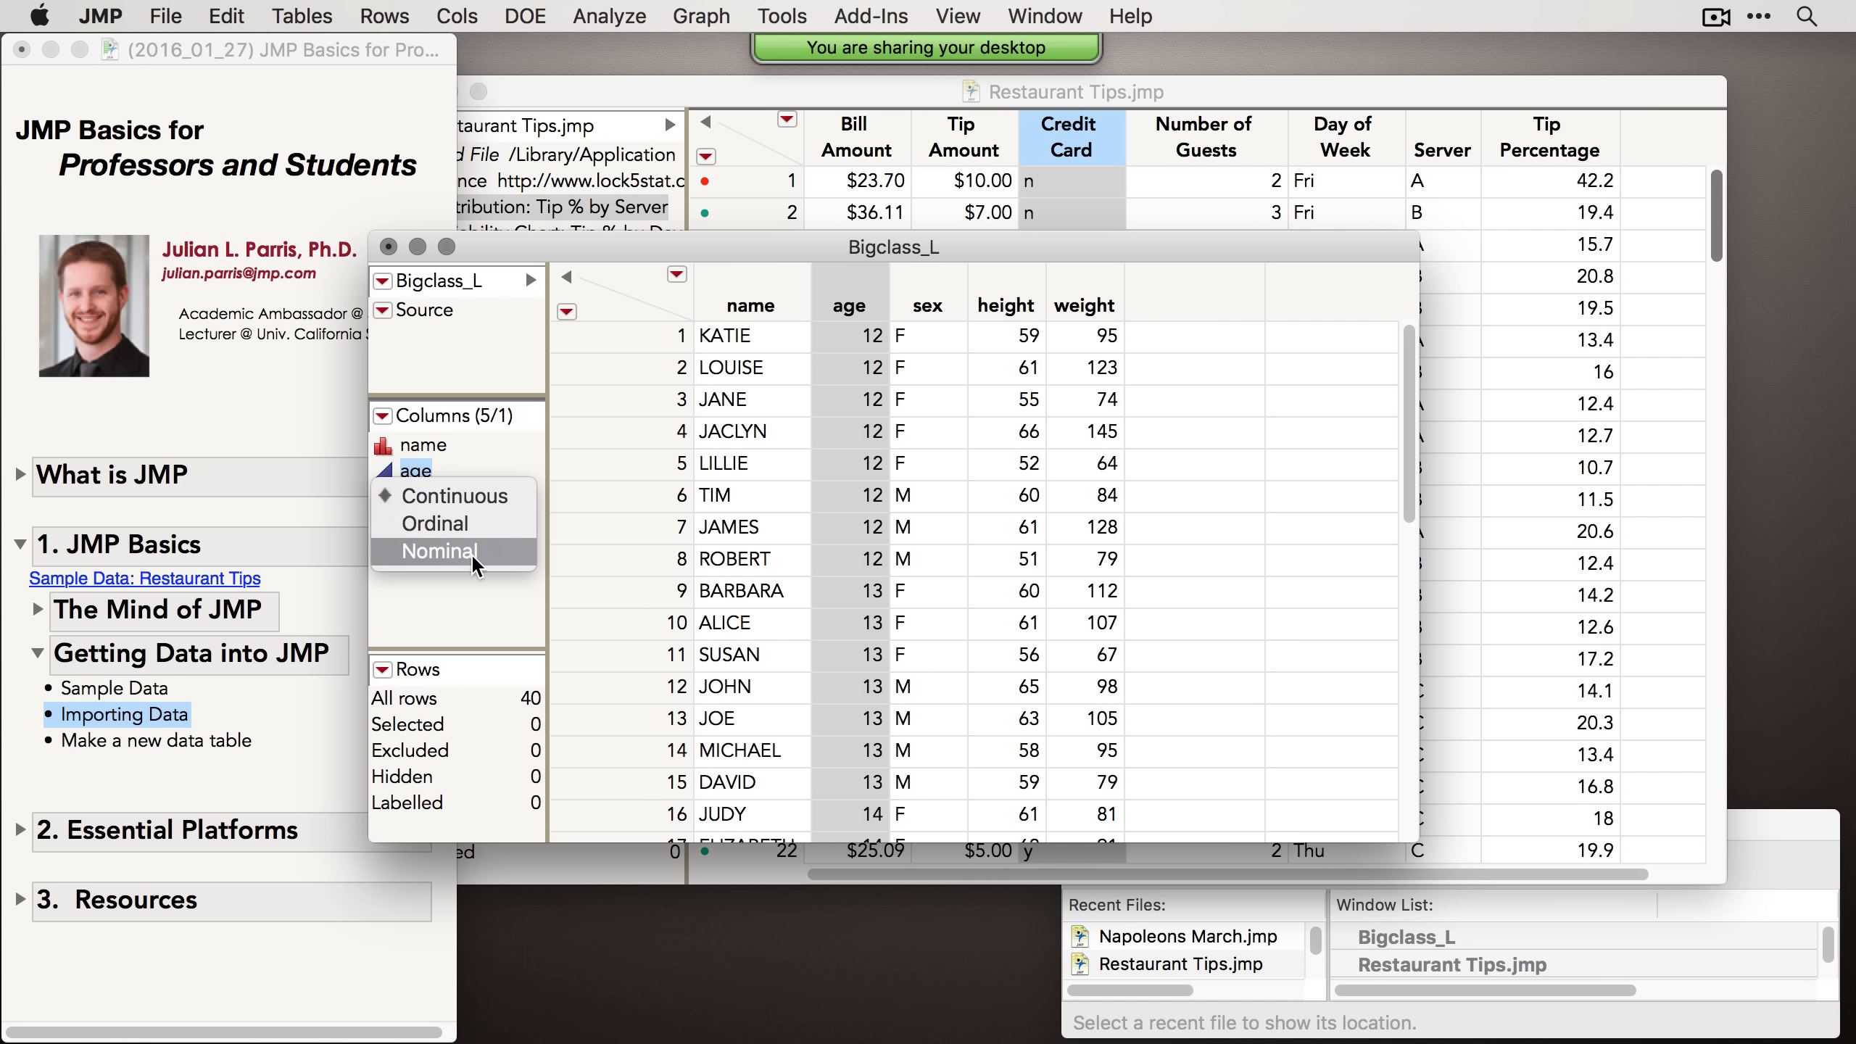
left_click(466, 521)
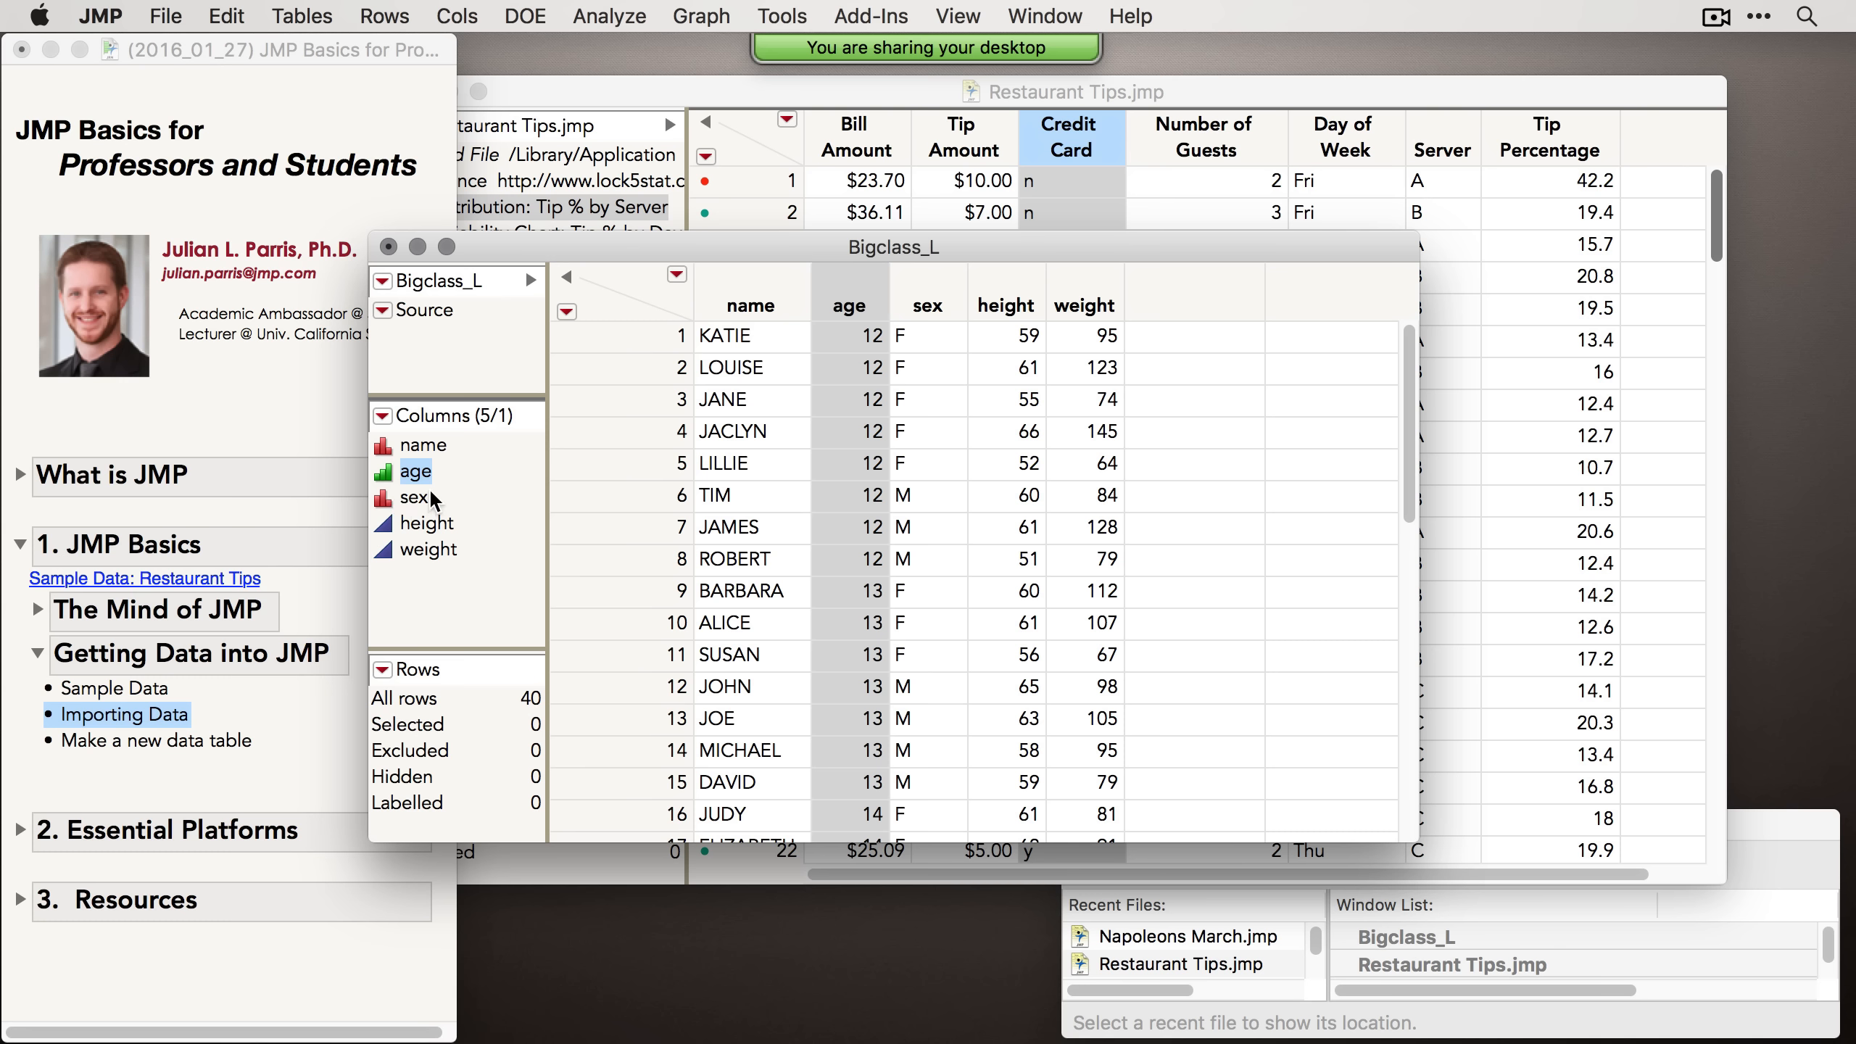
Step: Close the Bigclass_L table without saving changes
left_click(389, 246)
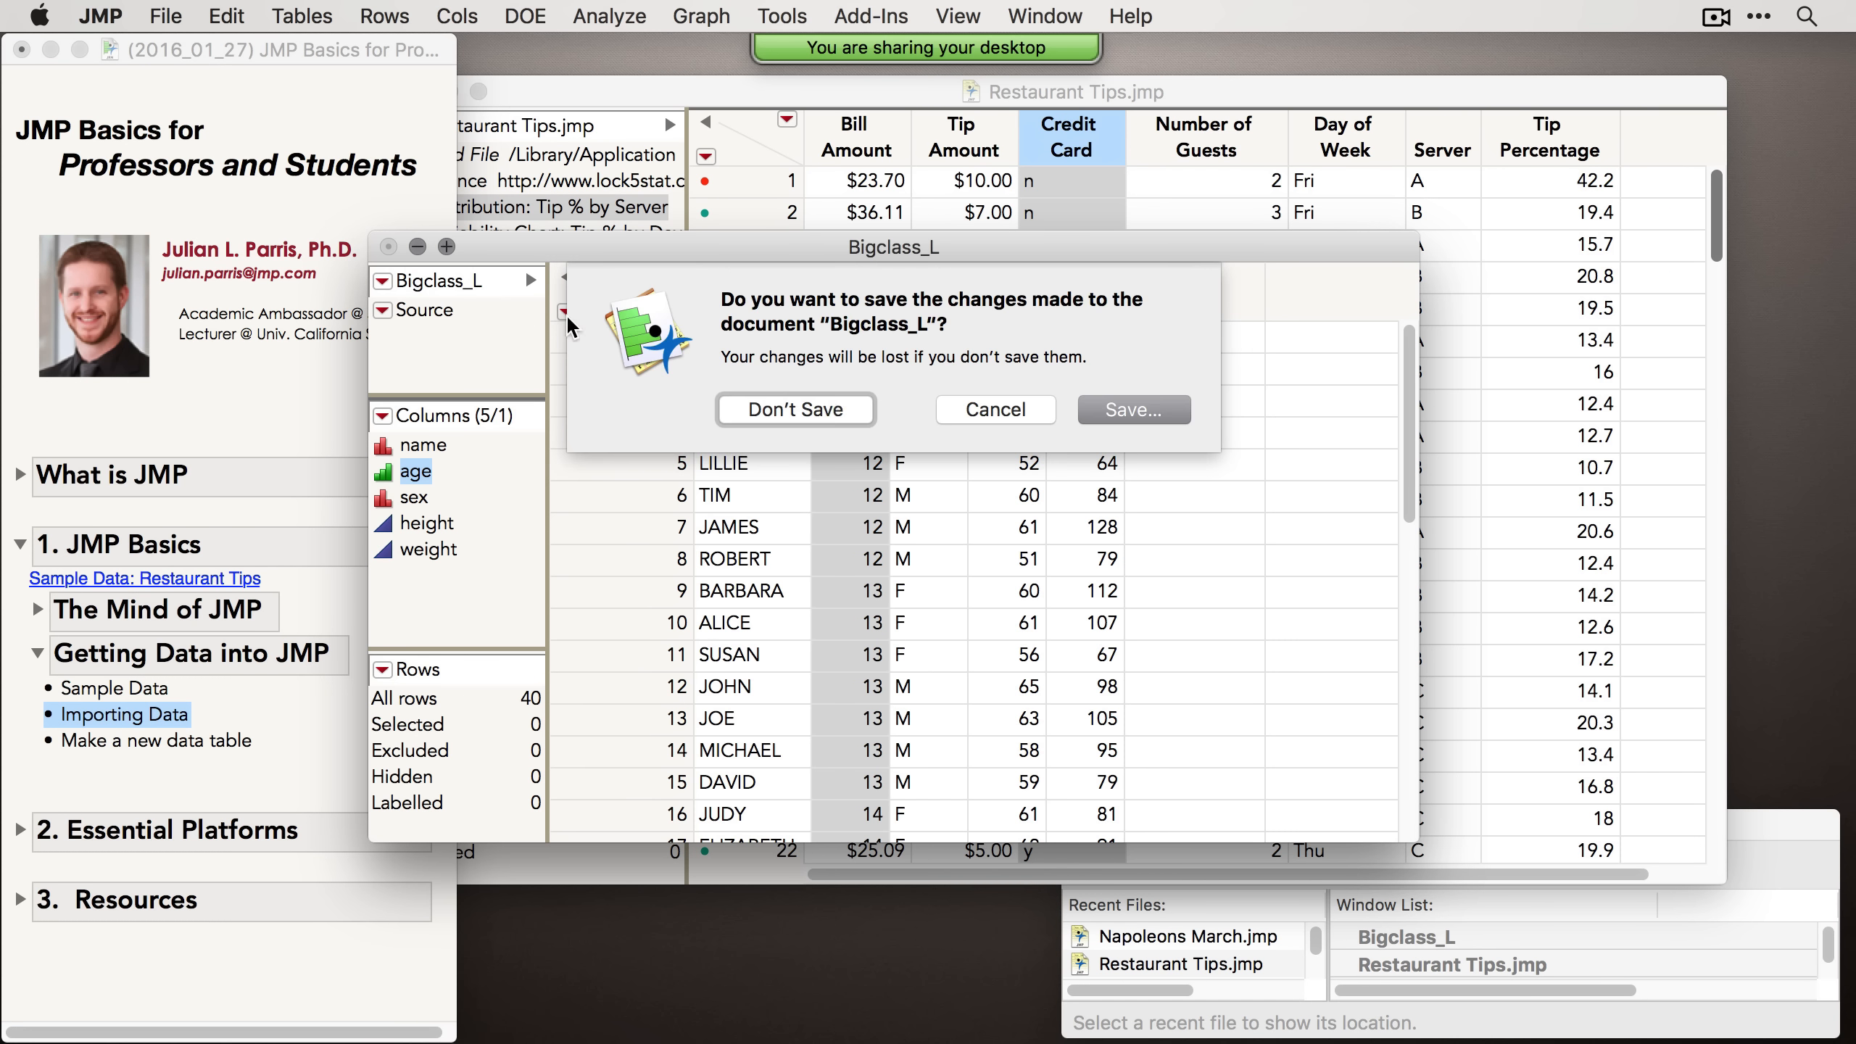
left_click(798, 411)
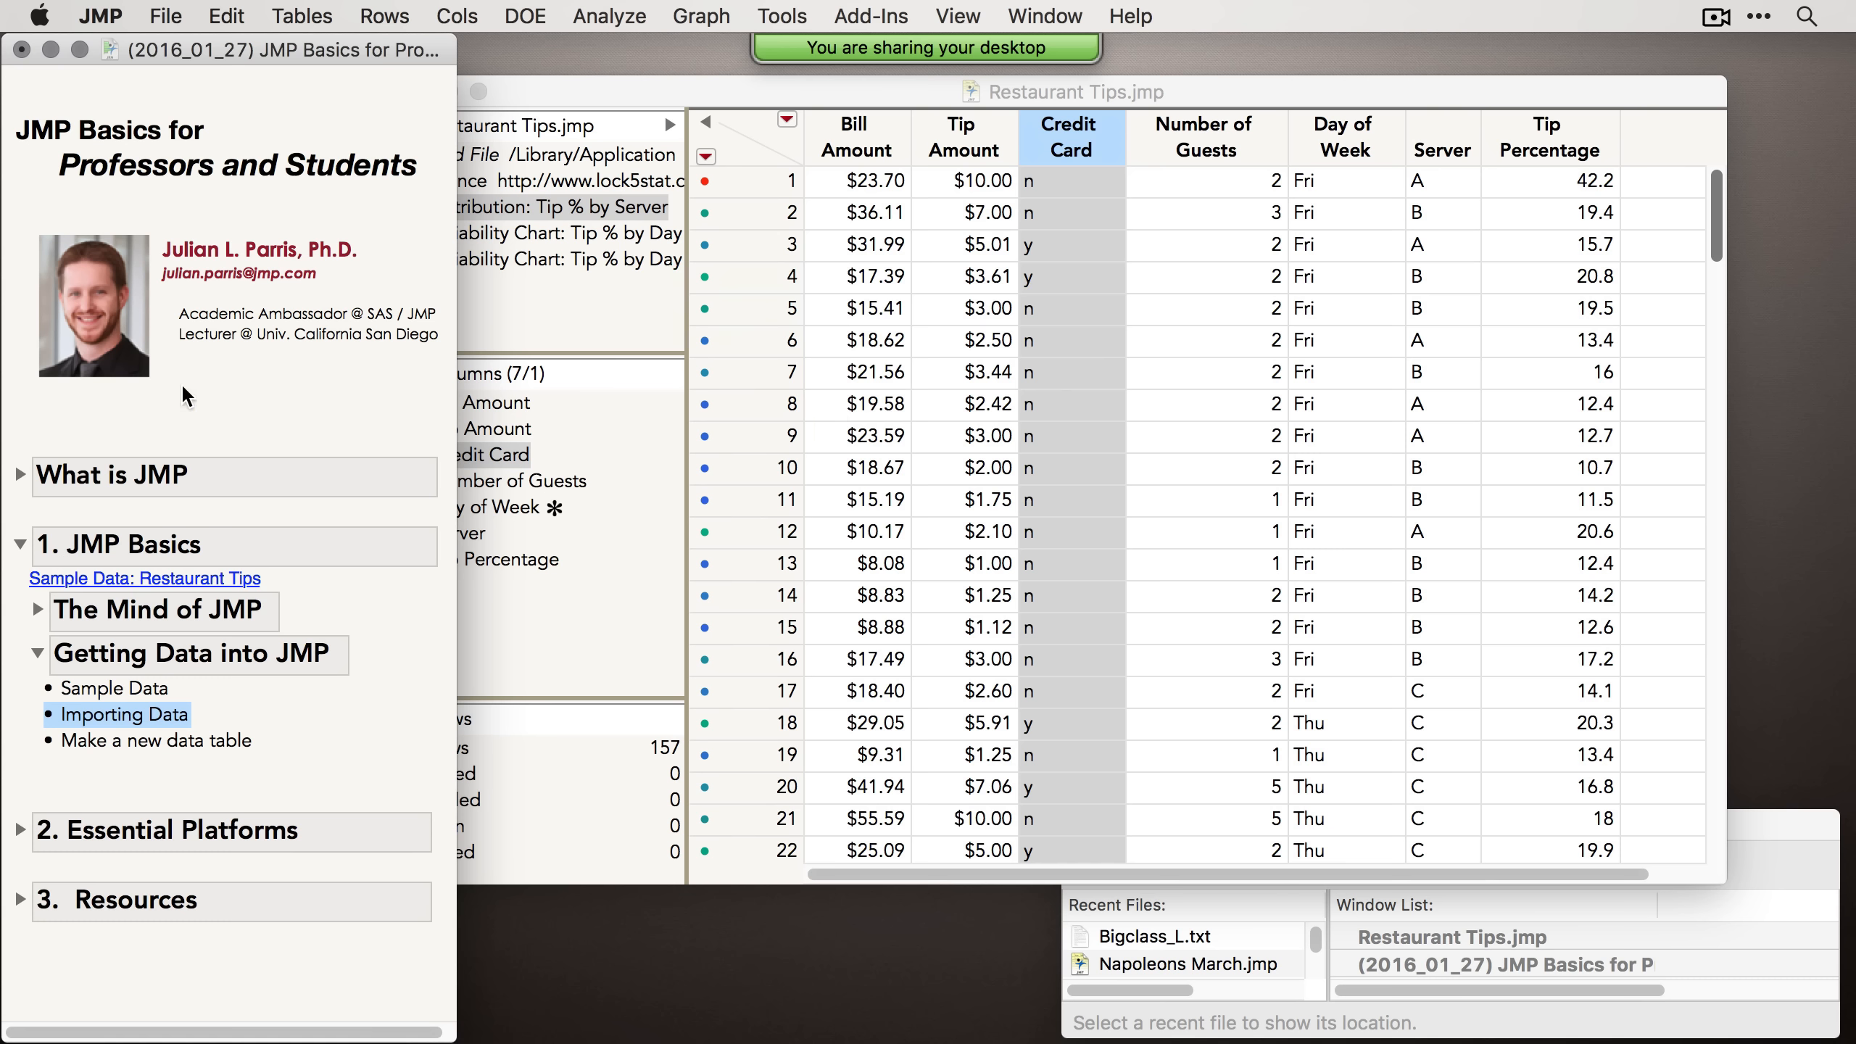
Step: Open Bigclass.xls from the Desktop with Excel Open Method set to Use Excel Wizard
left_click(168, 16)
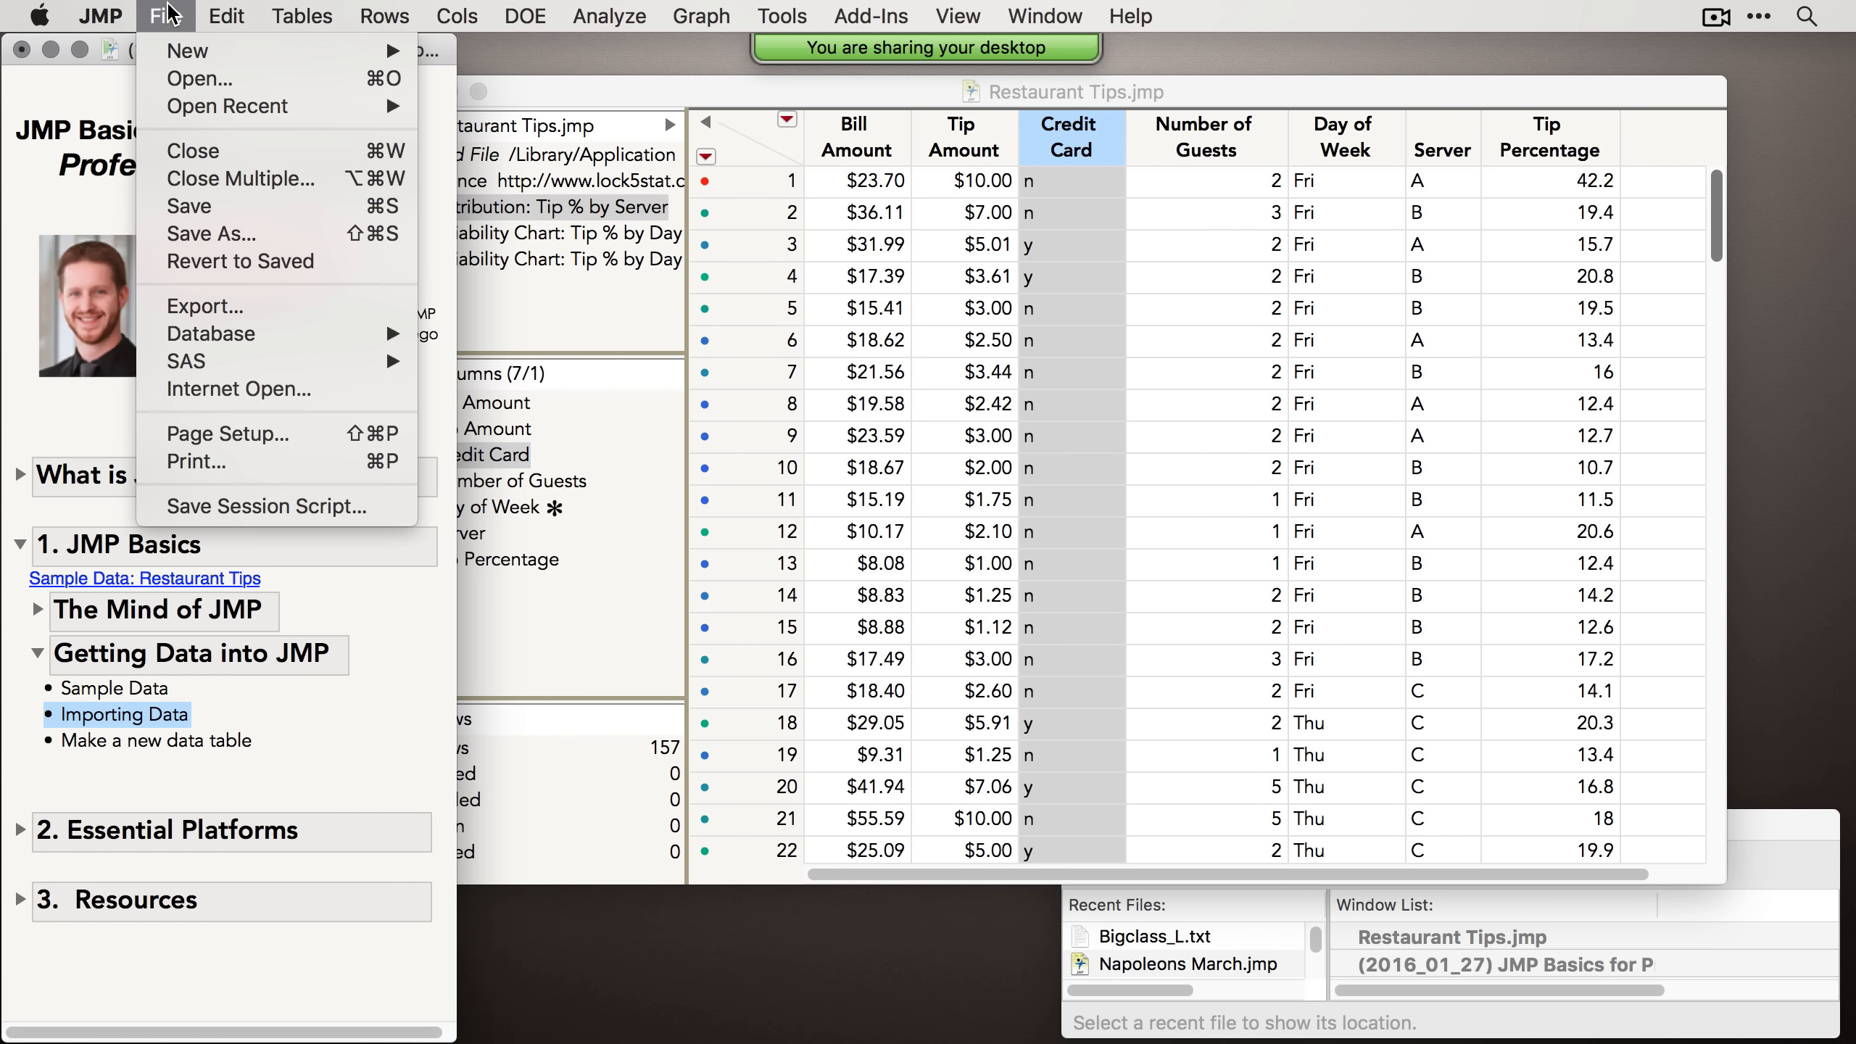
left_click(195, 77)
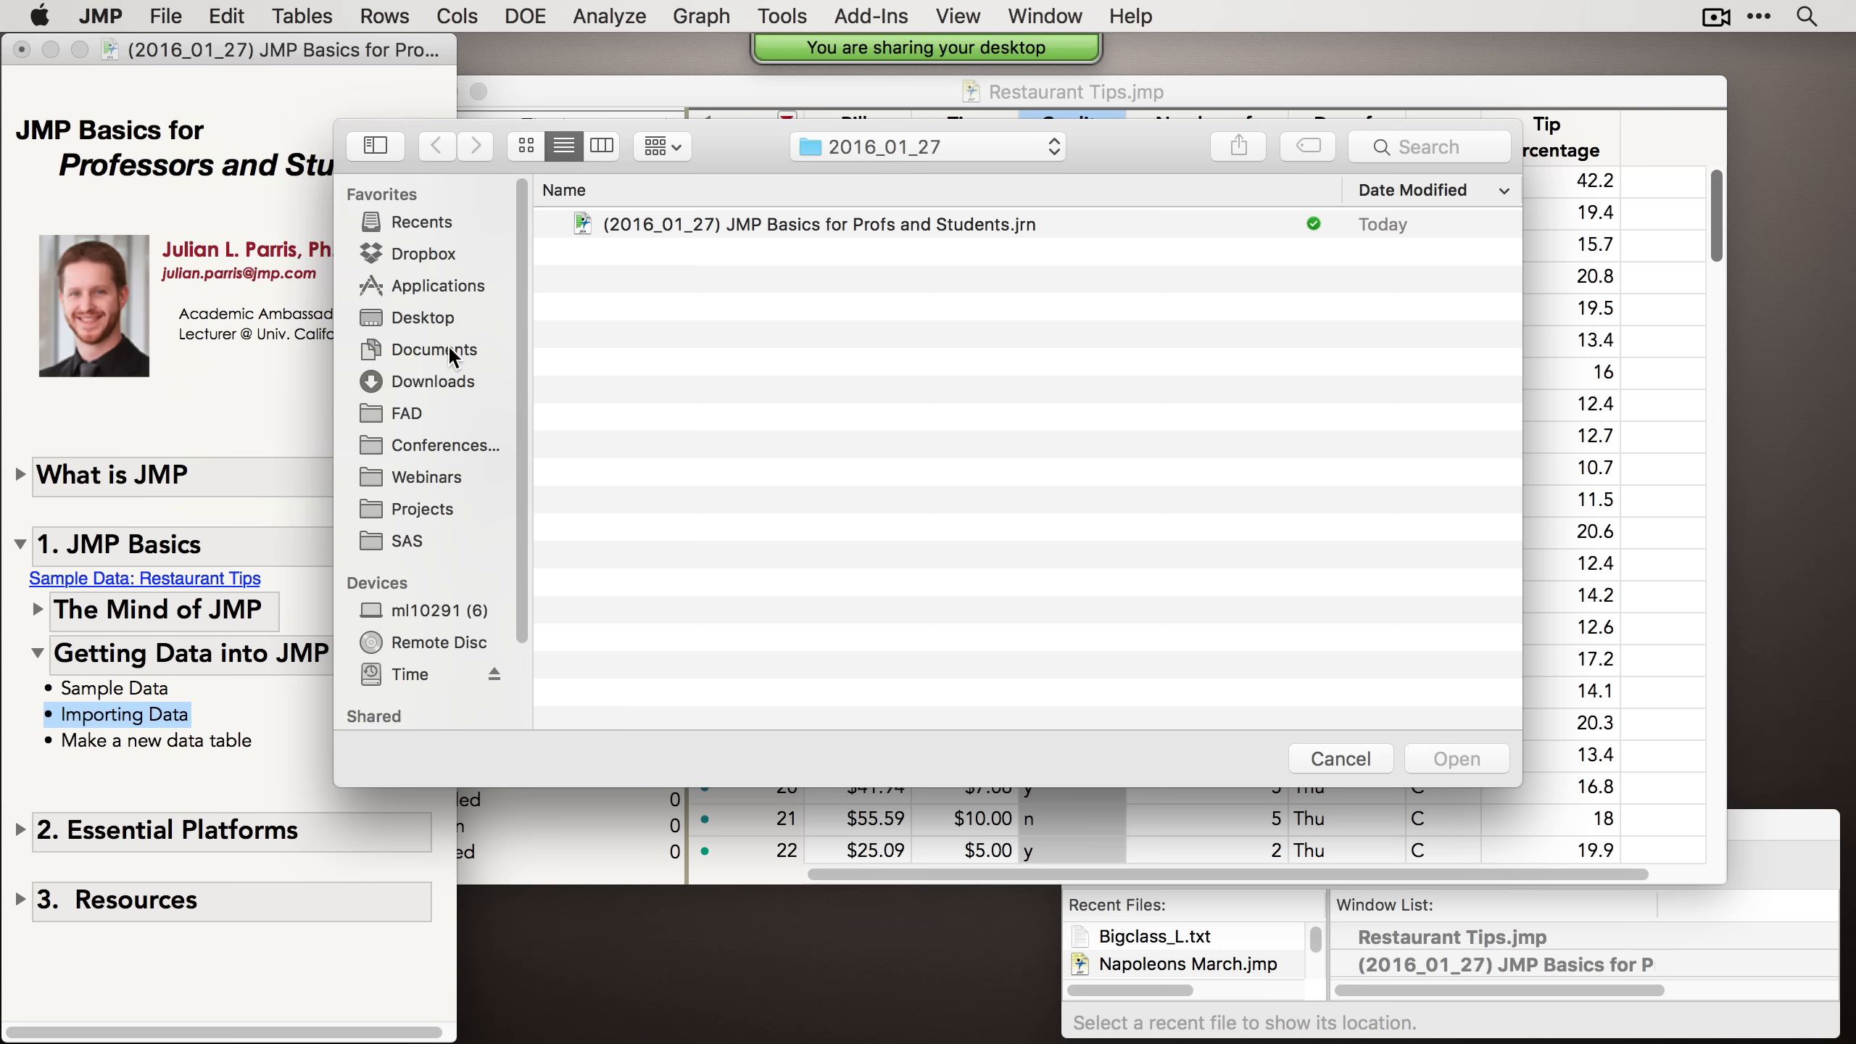
left_click(418, 316)
left_click(648, 278)
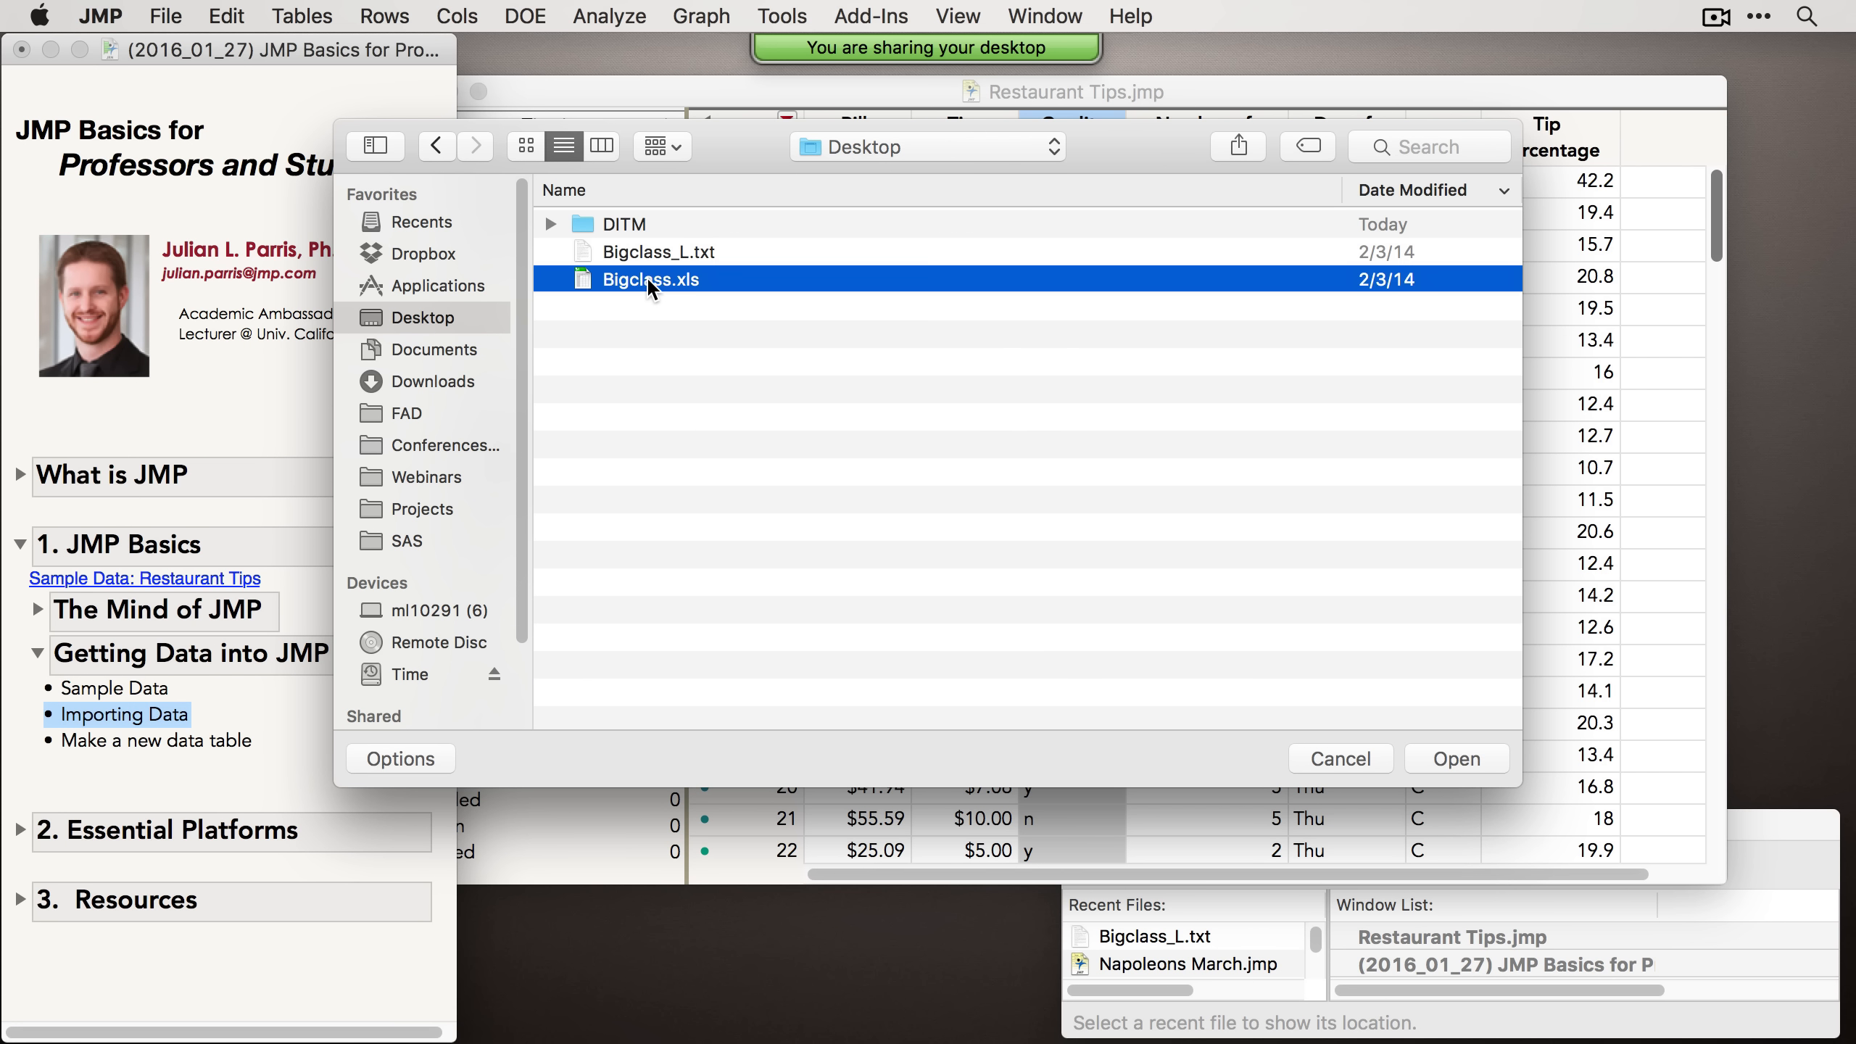
left_click(395, 756)
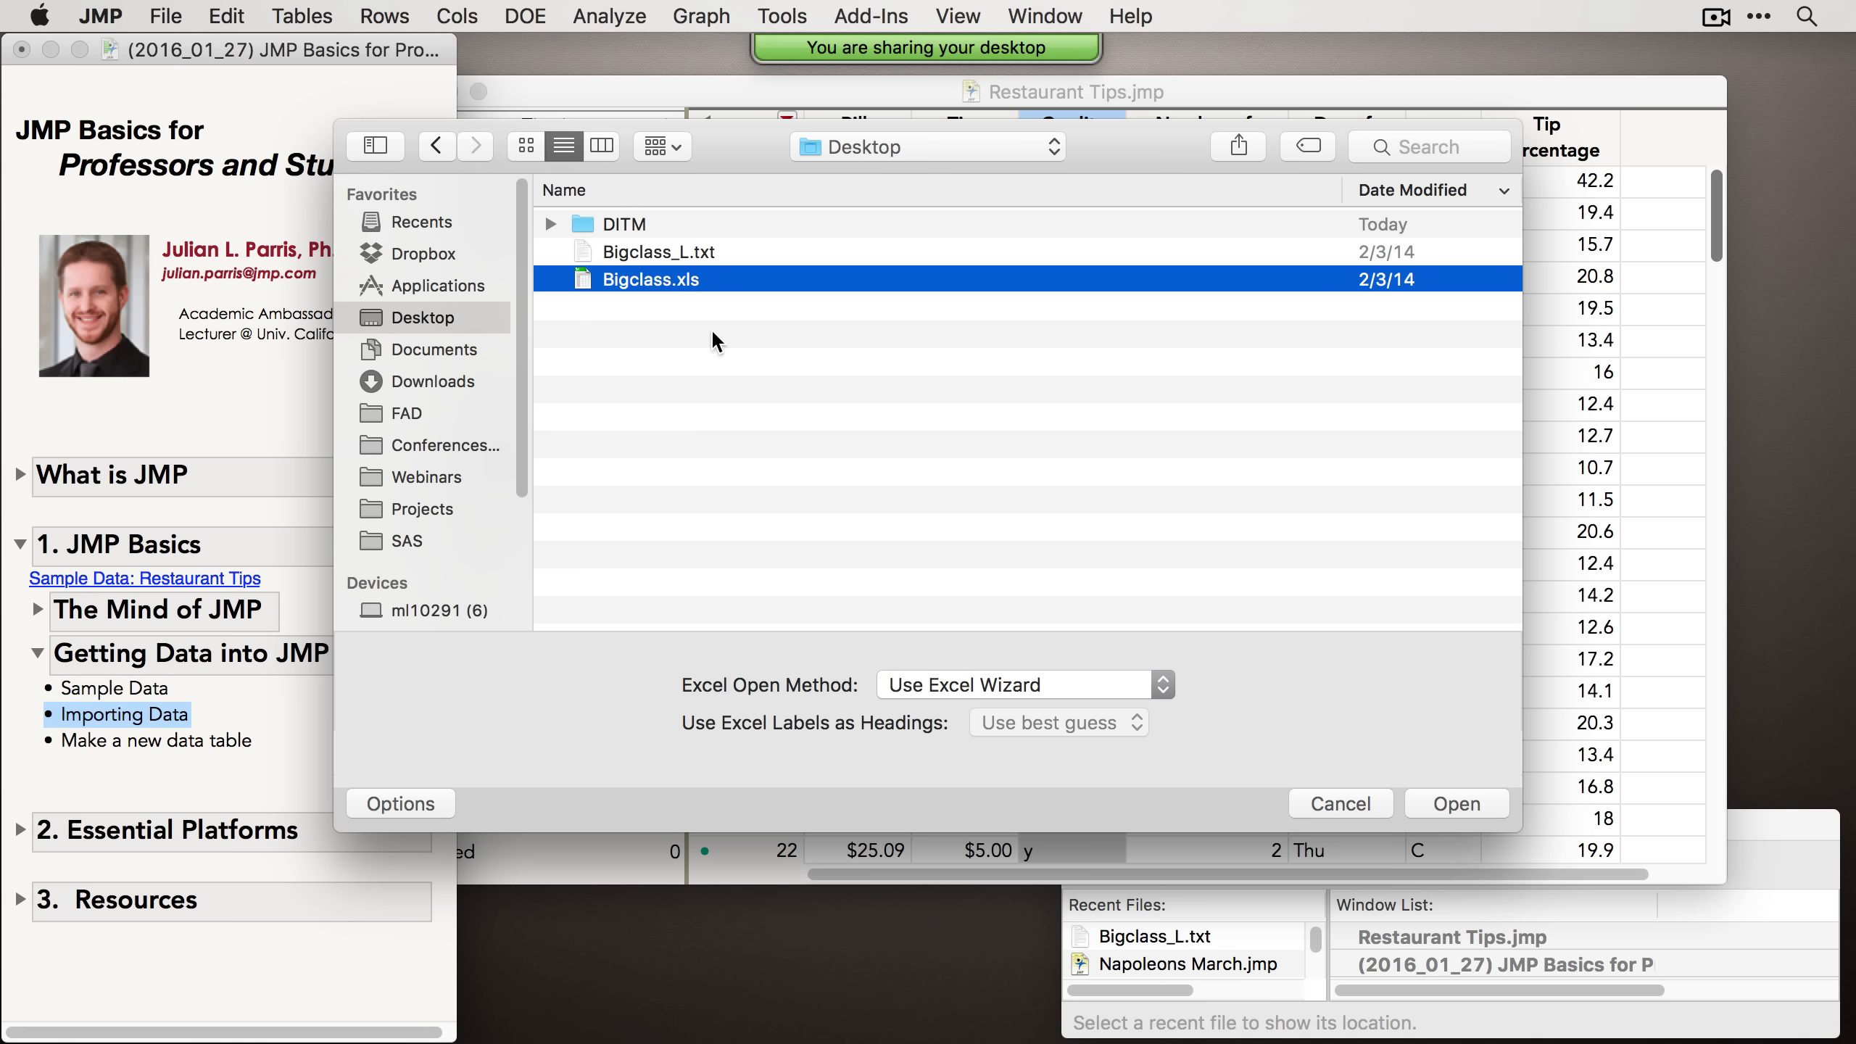
left_click(1001, 686)
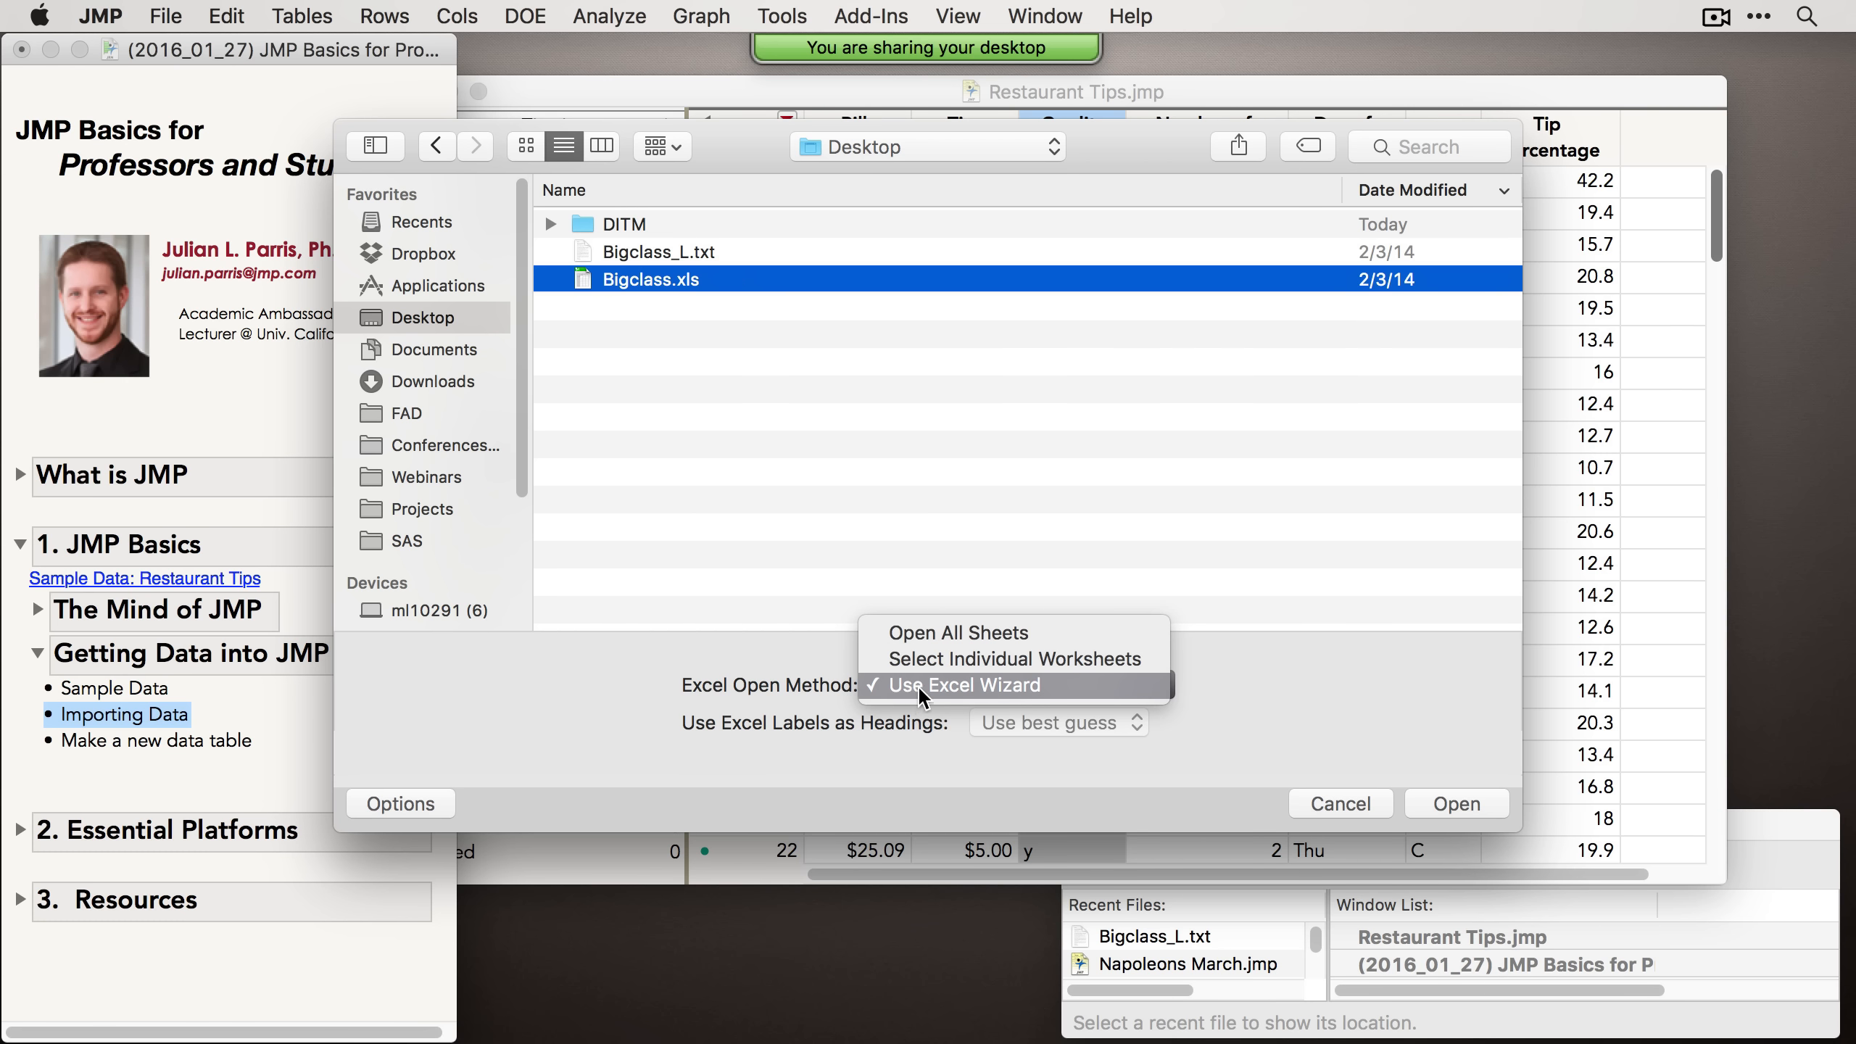
left_click(940, 683)
left_click(1457, 803)
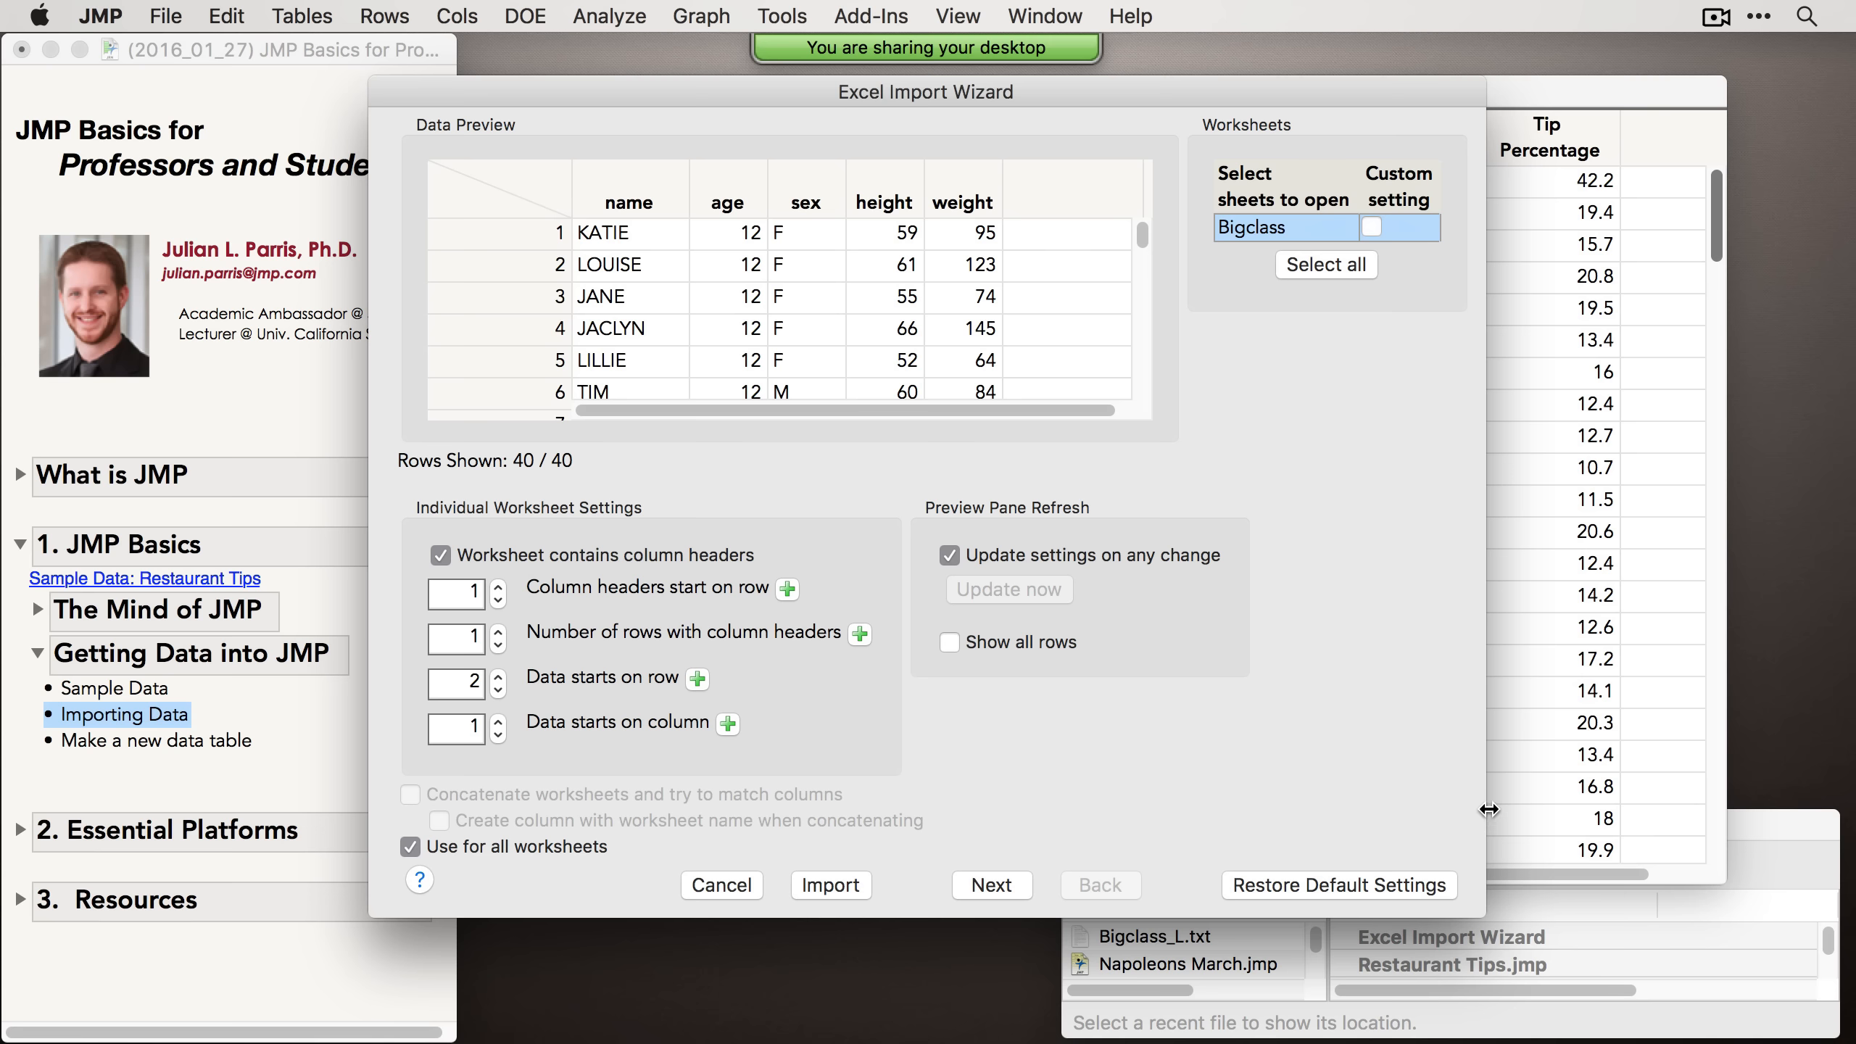
left_click_drag(879, 90, 837, 89)
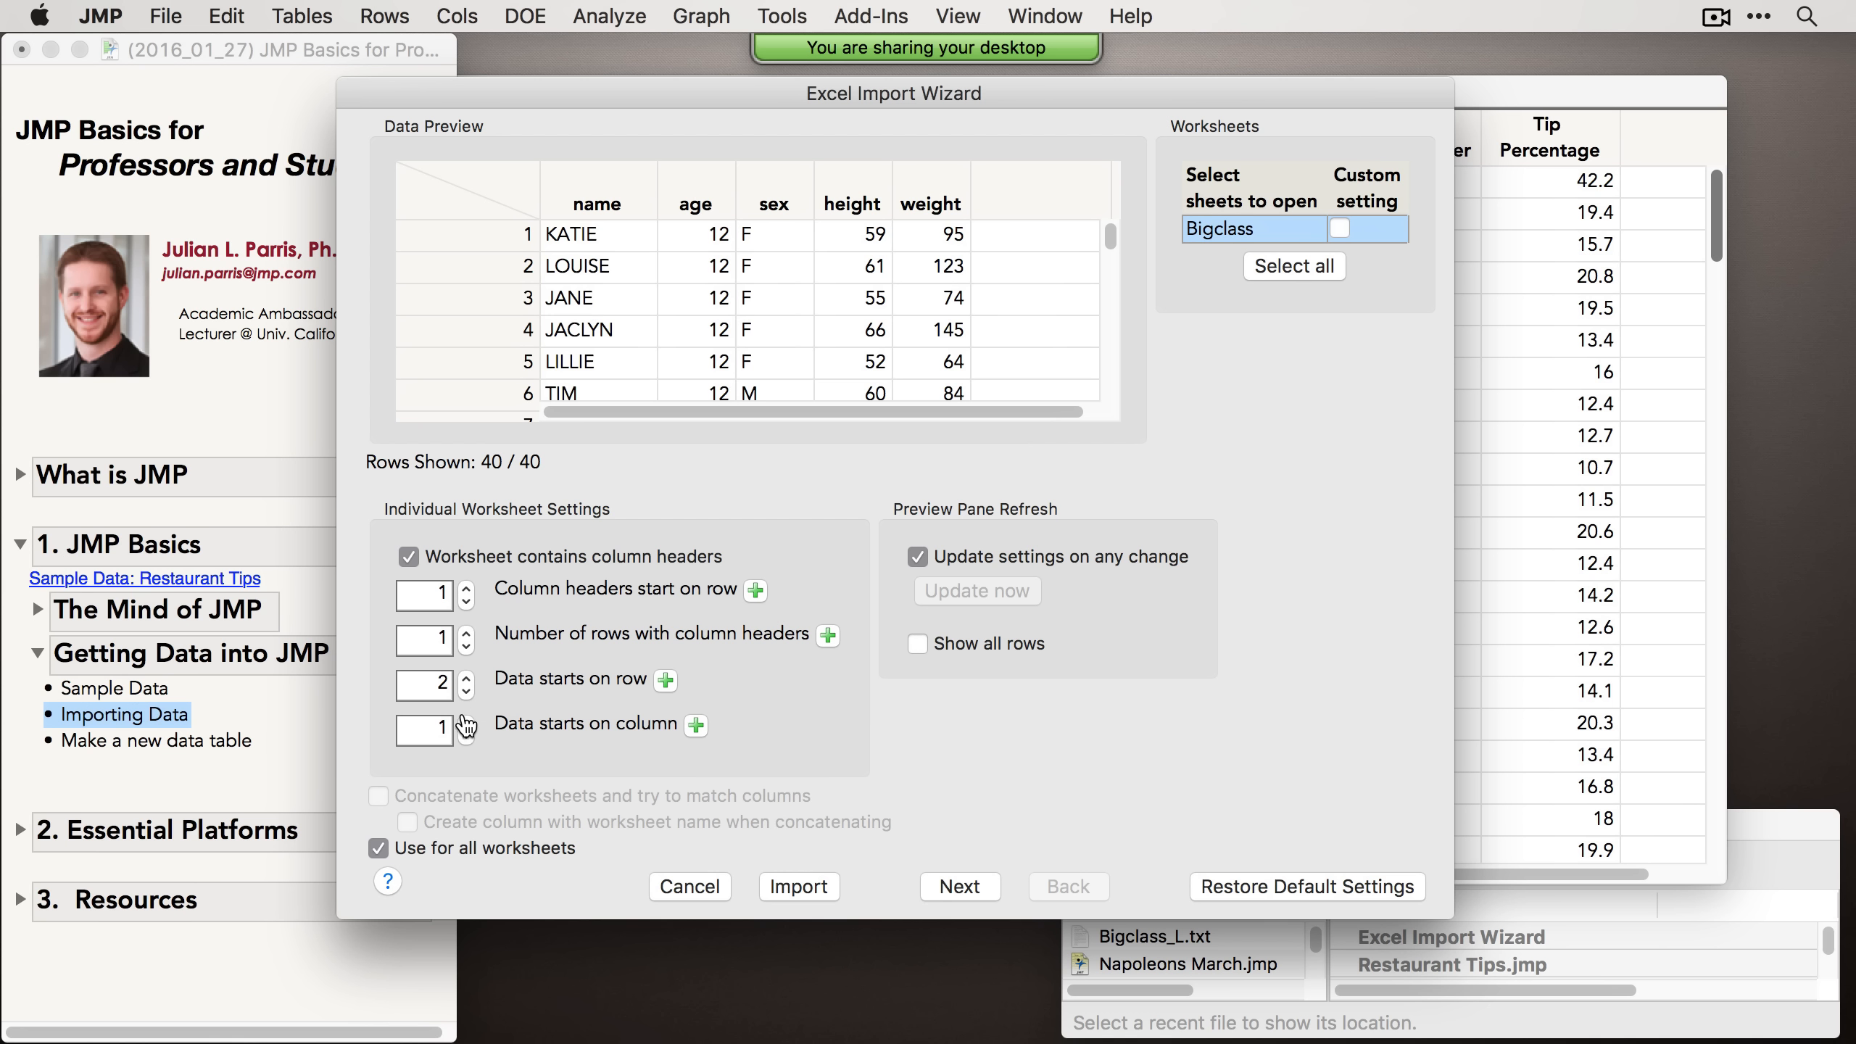
Step: Import the Bigclass worksheet with the default wizard settings, then close the new table without saving
left_click(816, 886)
left_click_drag(928, 205, 824, 279)
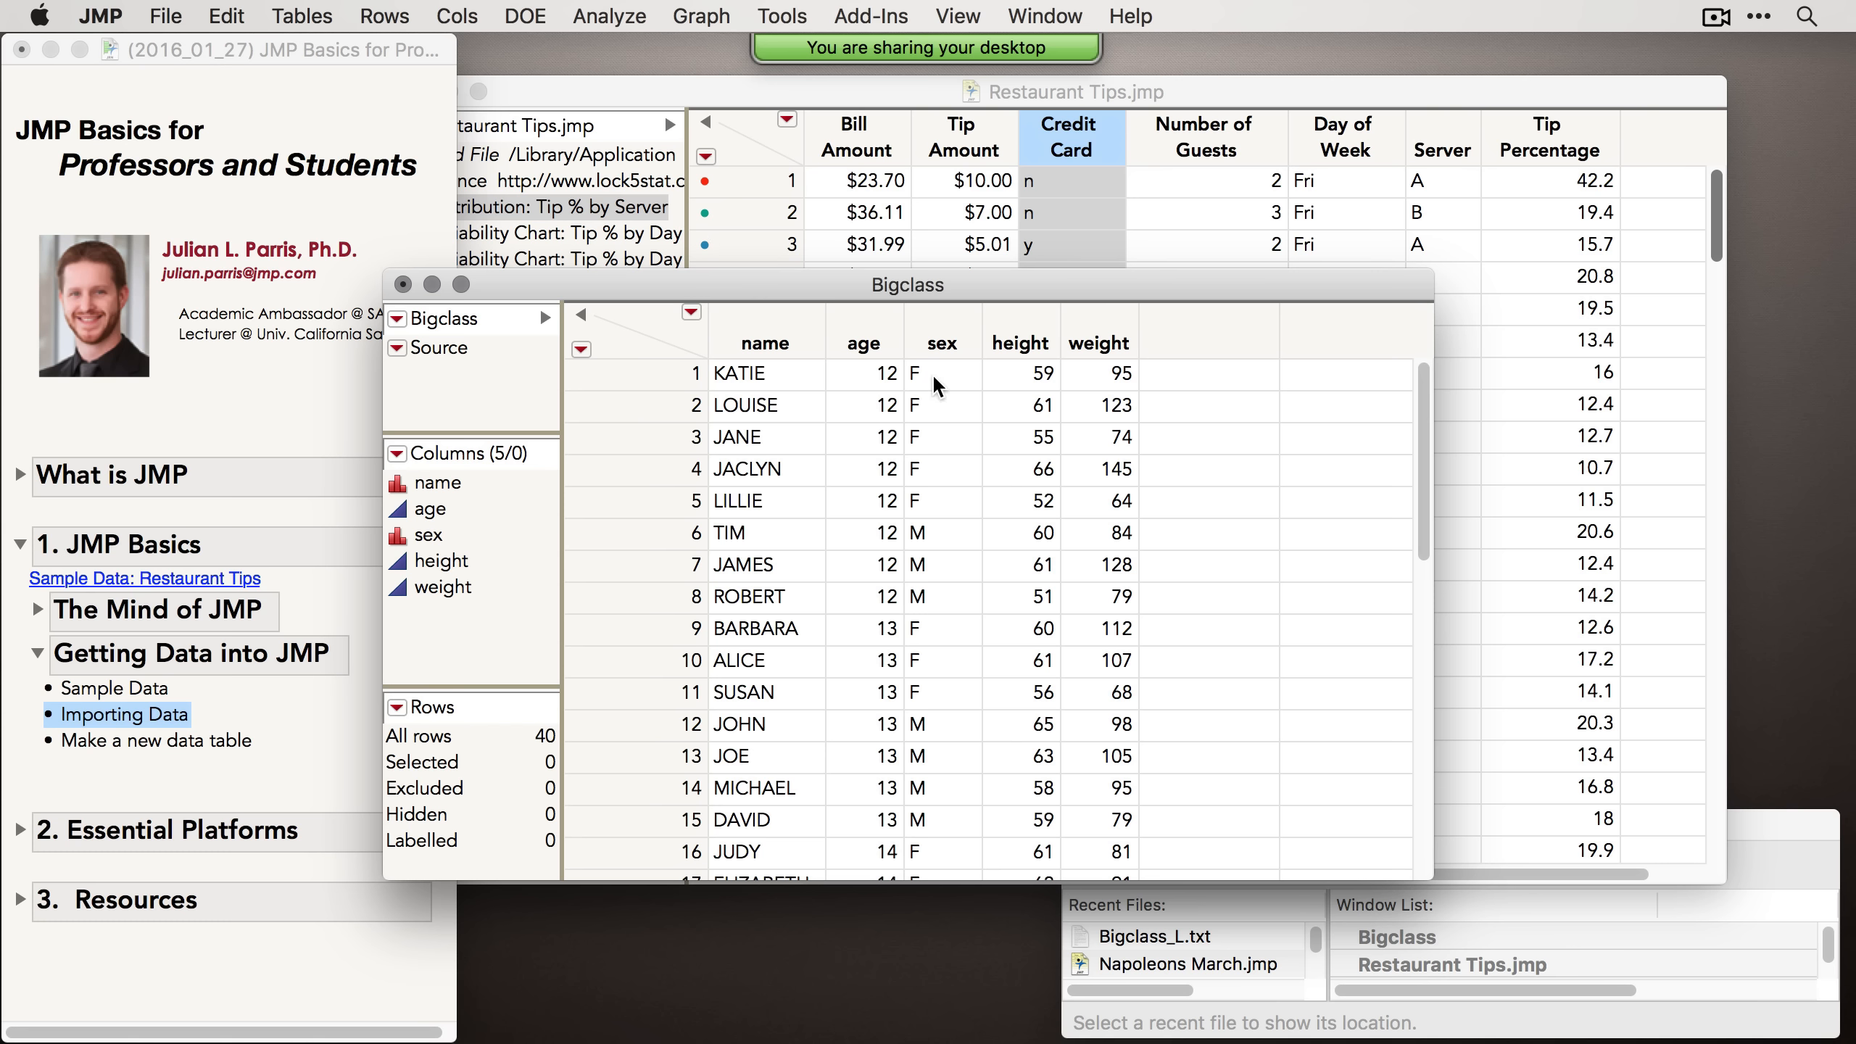
left_click(402, 284)
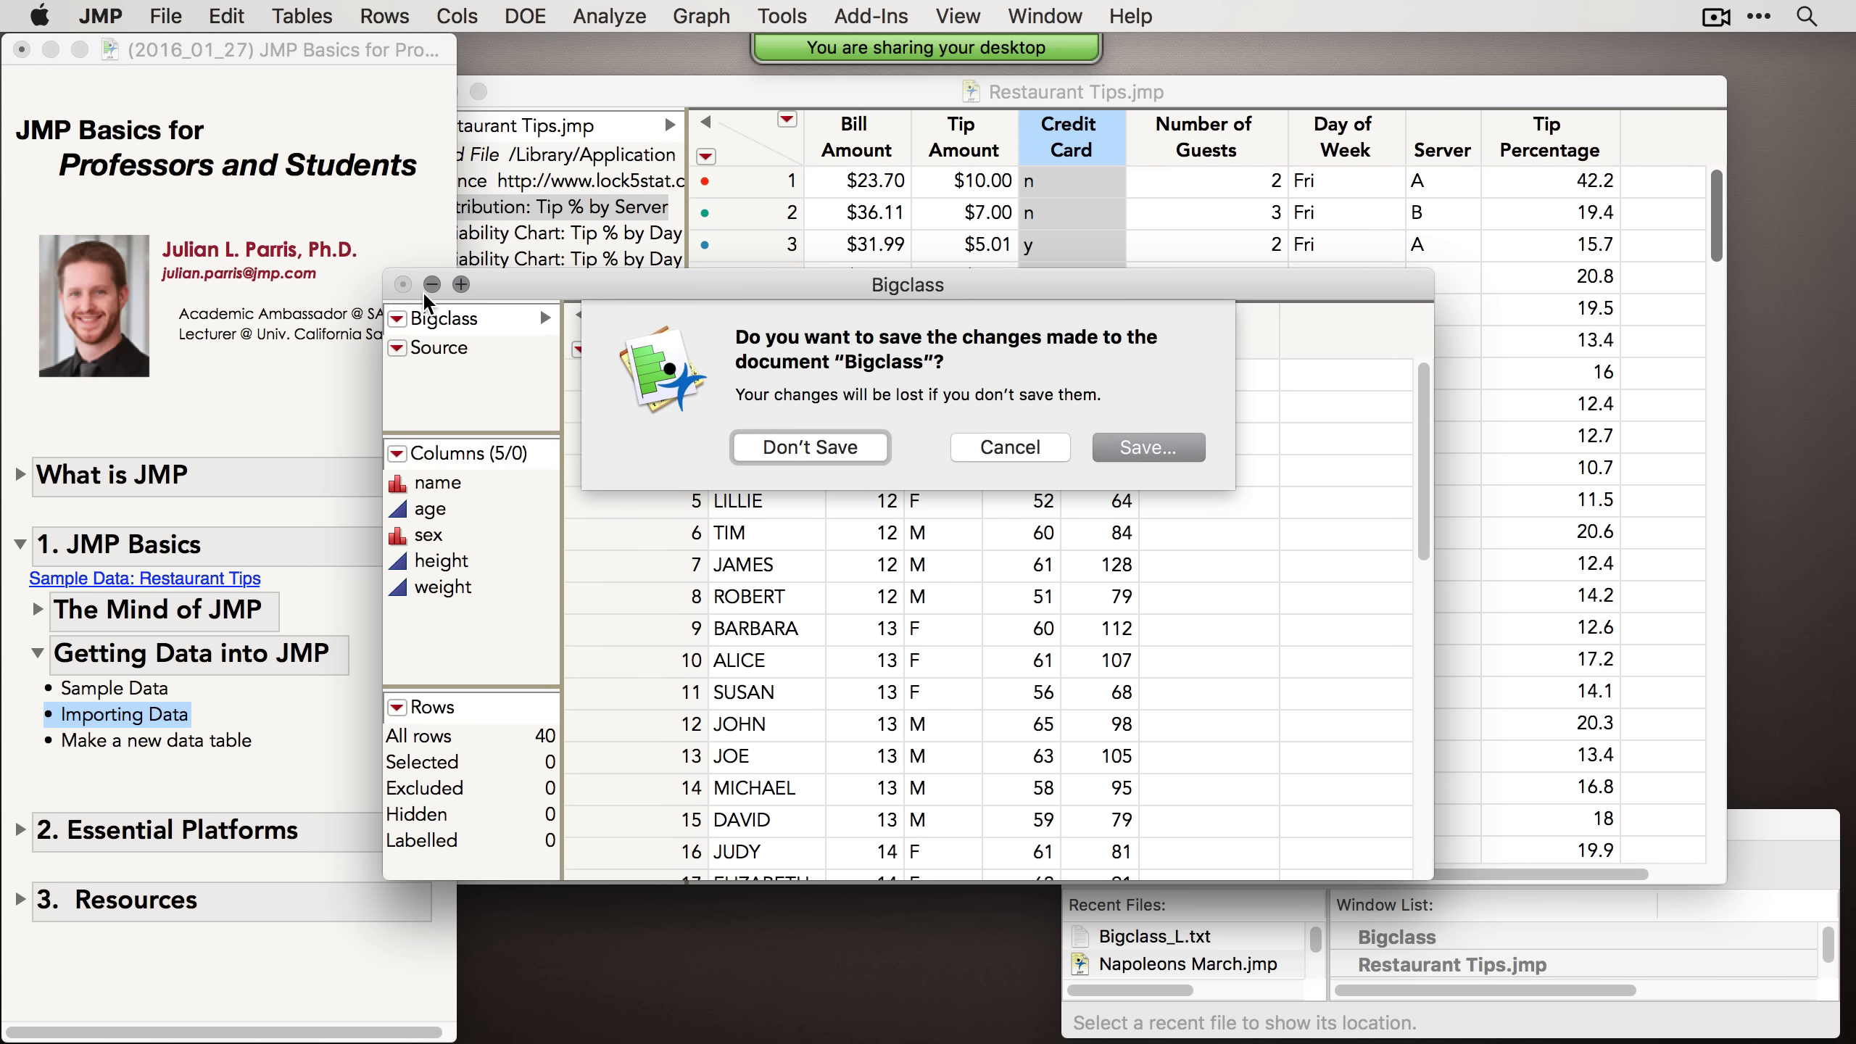
left_click(806, 447)
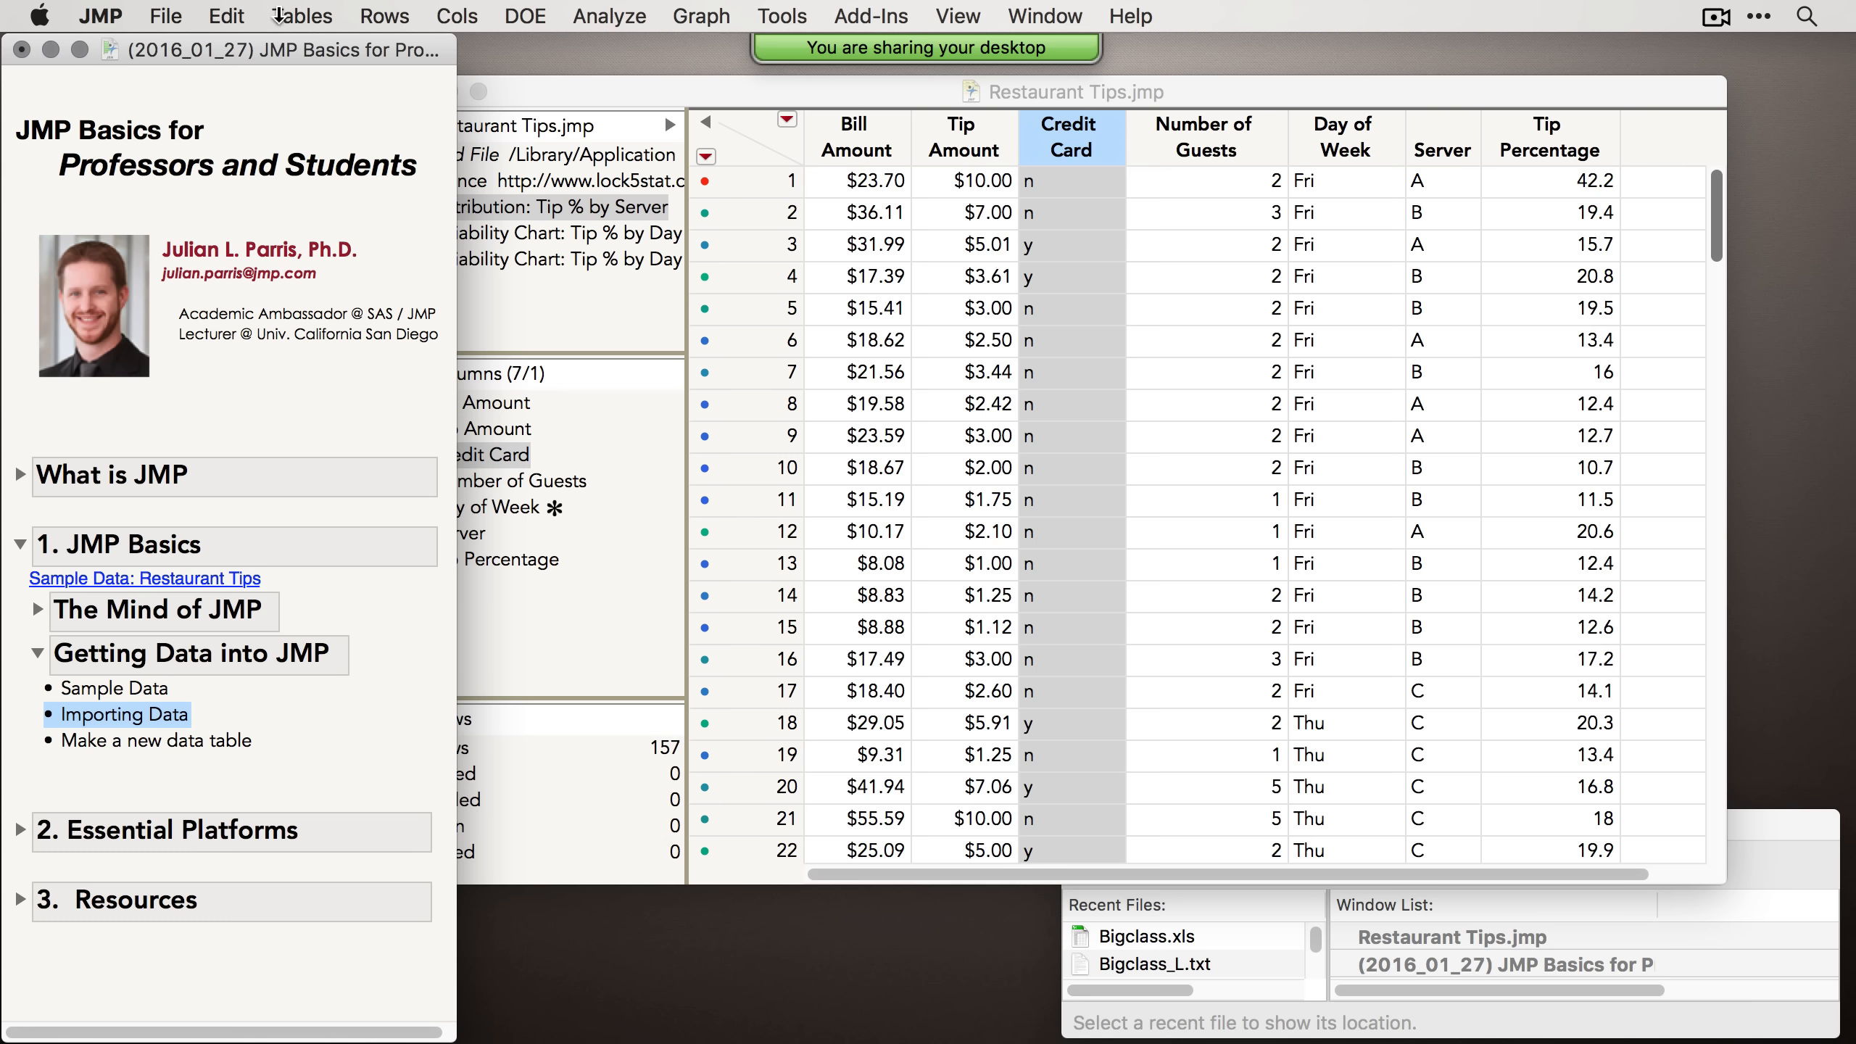
left_click(165, 16)
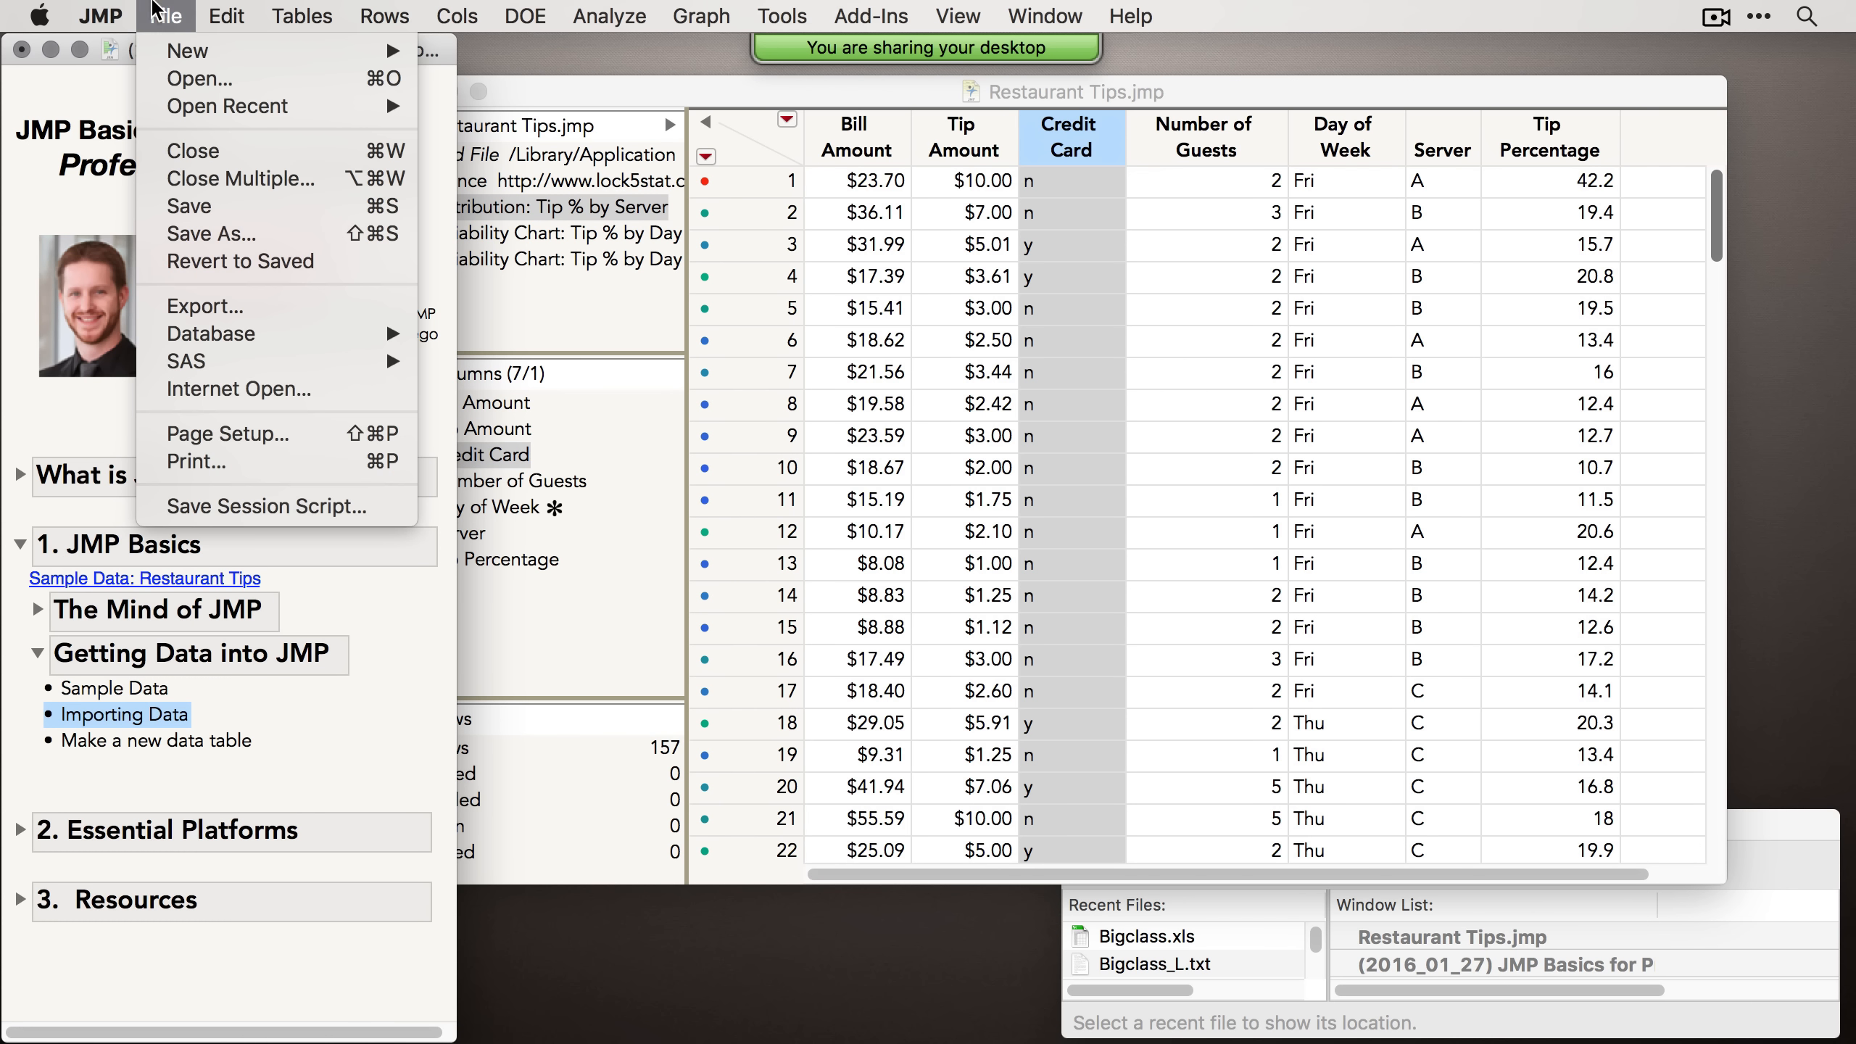
left_click(236, 399)
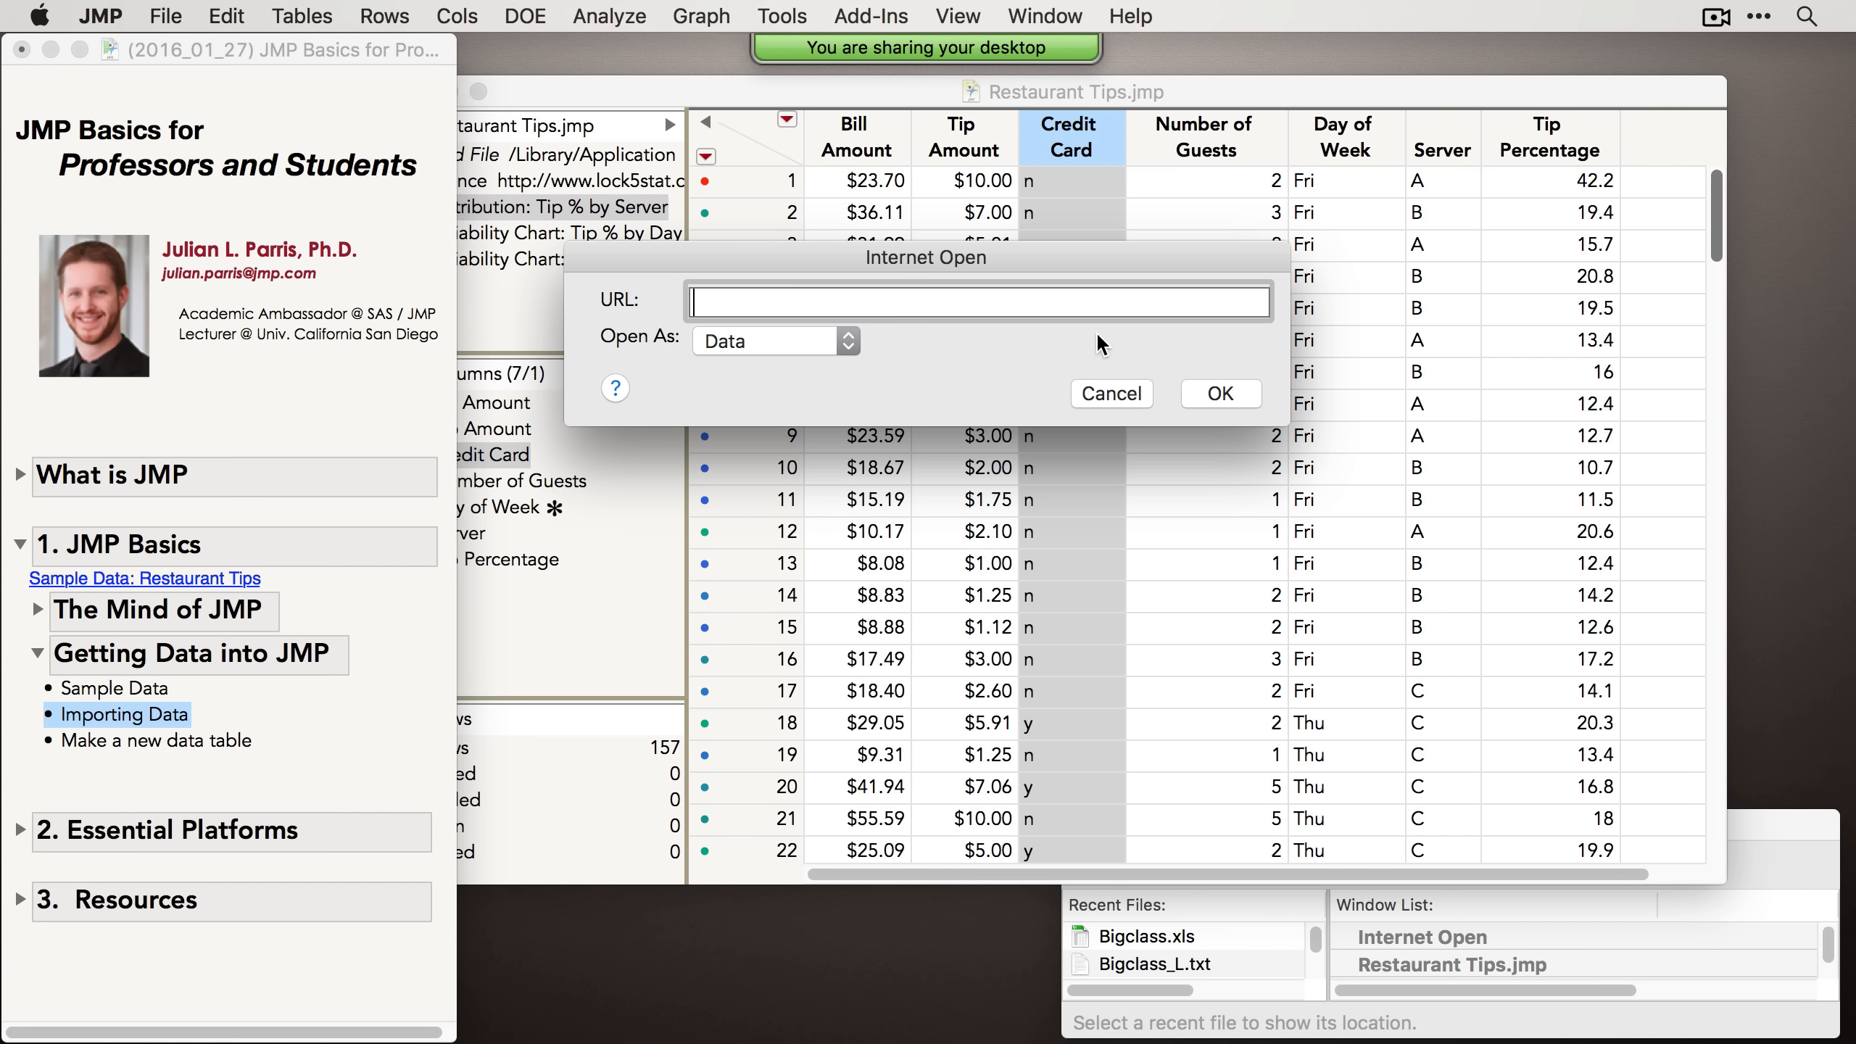
left_click(1105, 395)
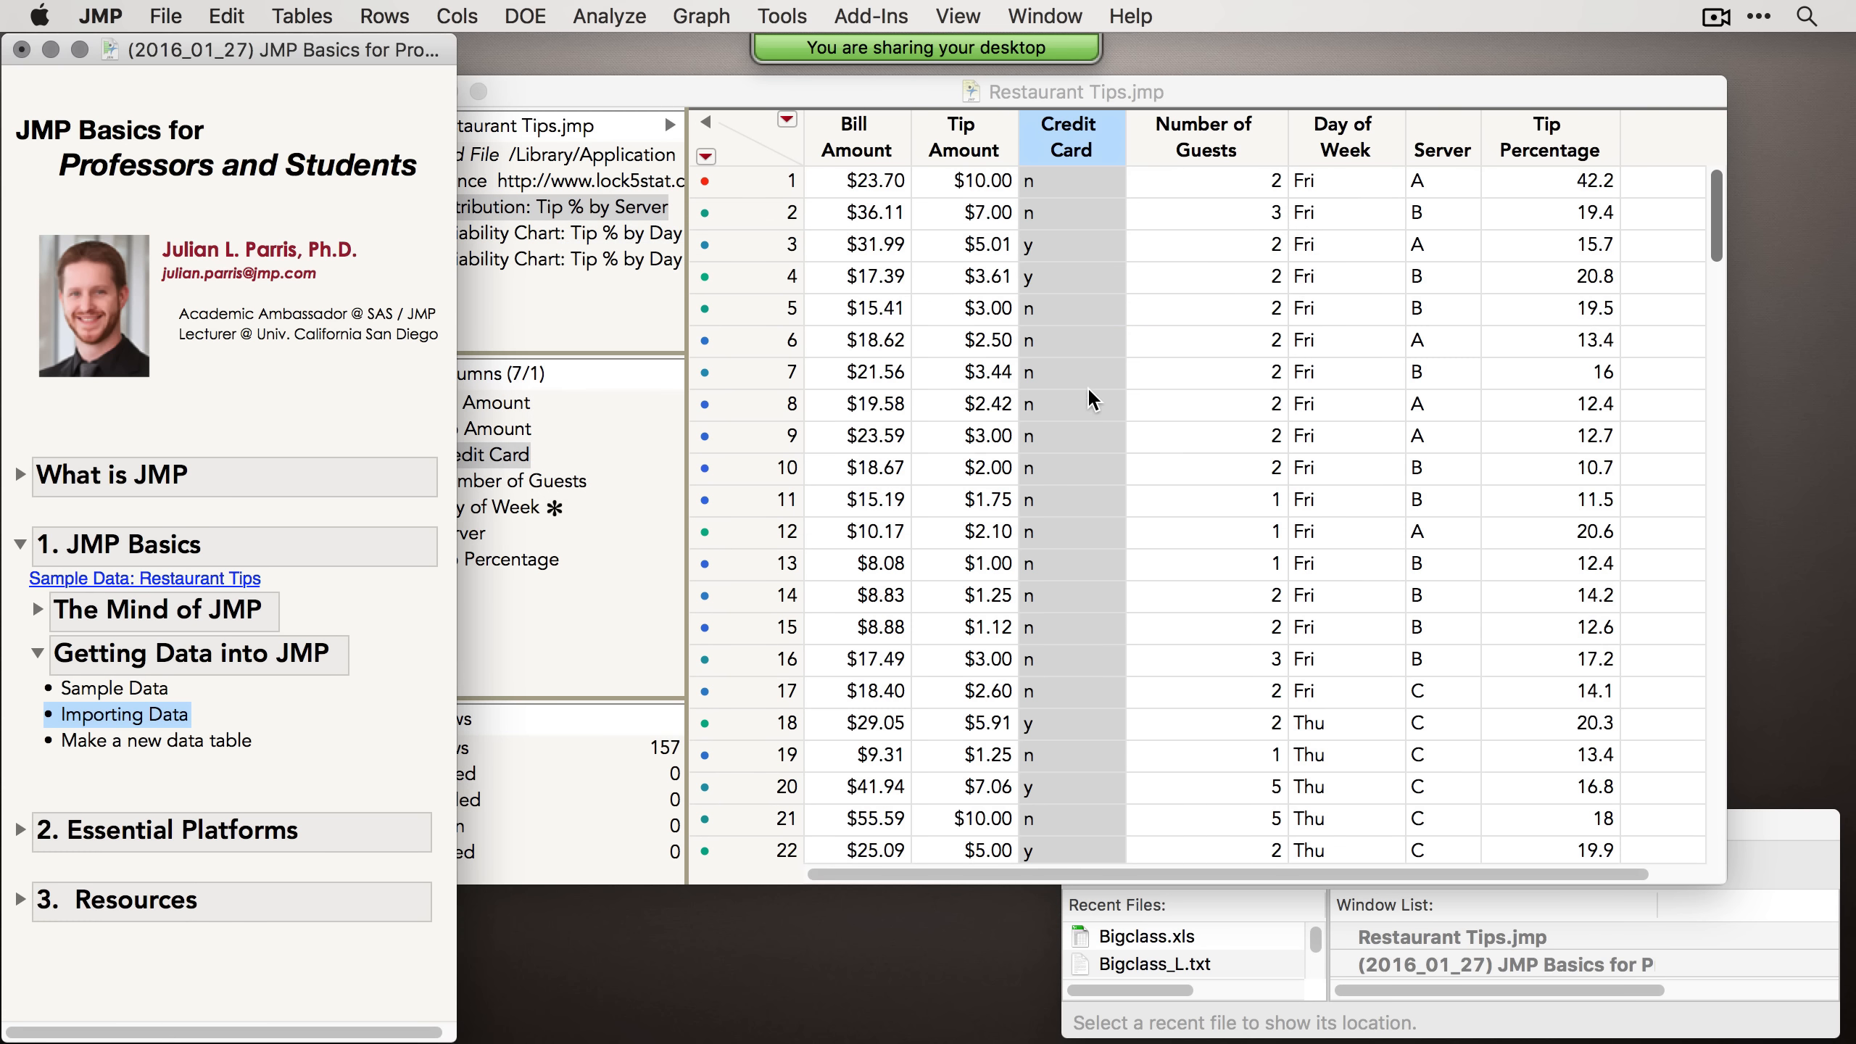
Step: Select the journal's Make a new data table topic and create a new empty data table
left_click(185, 737)
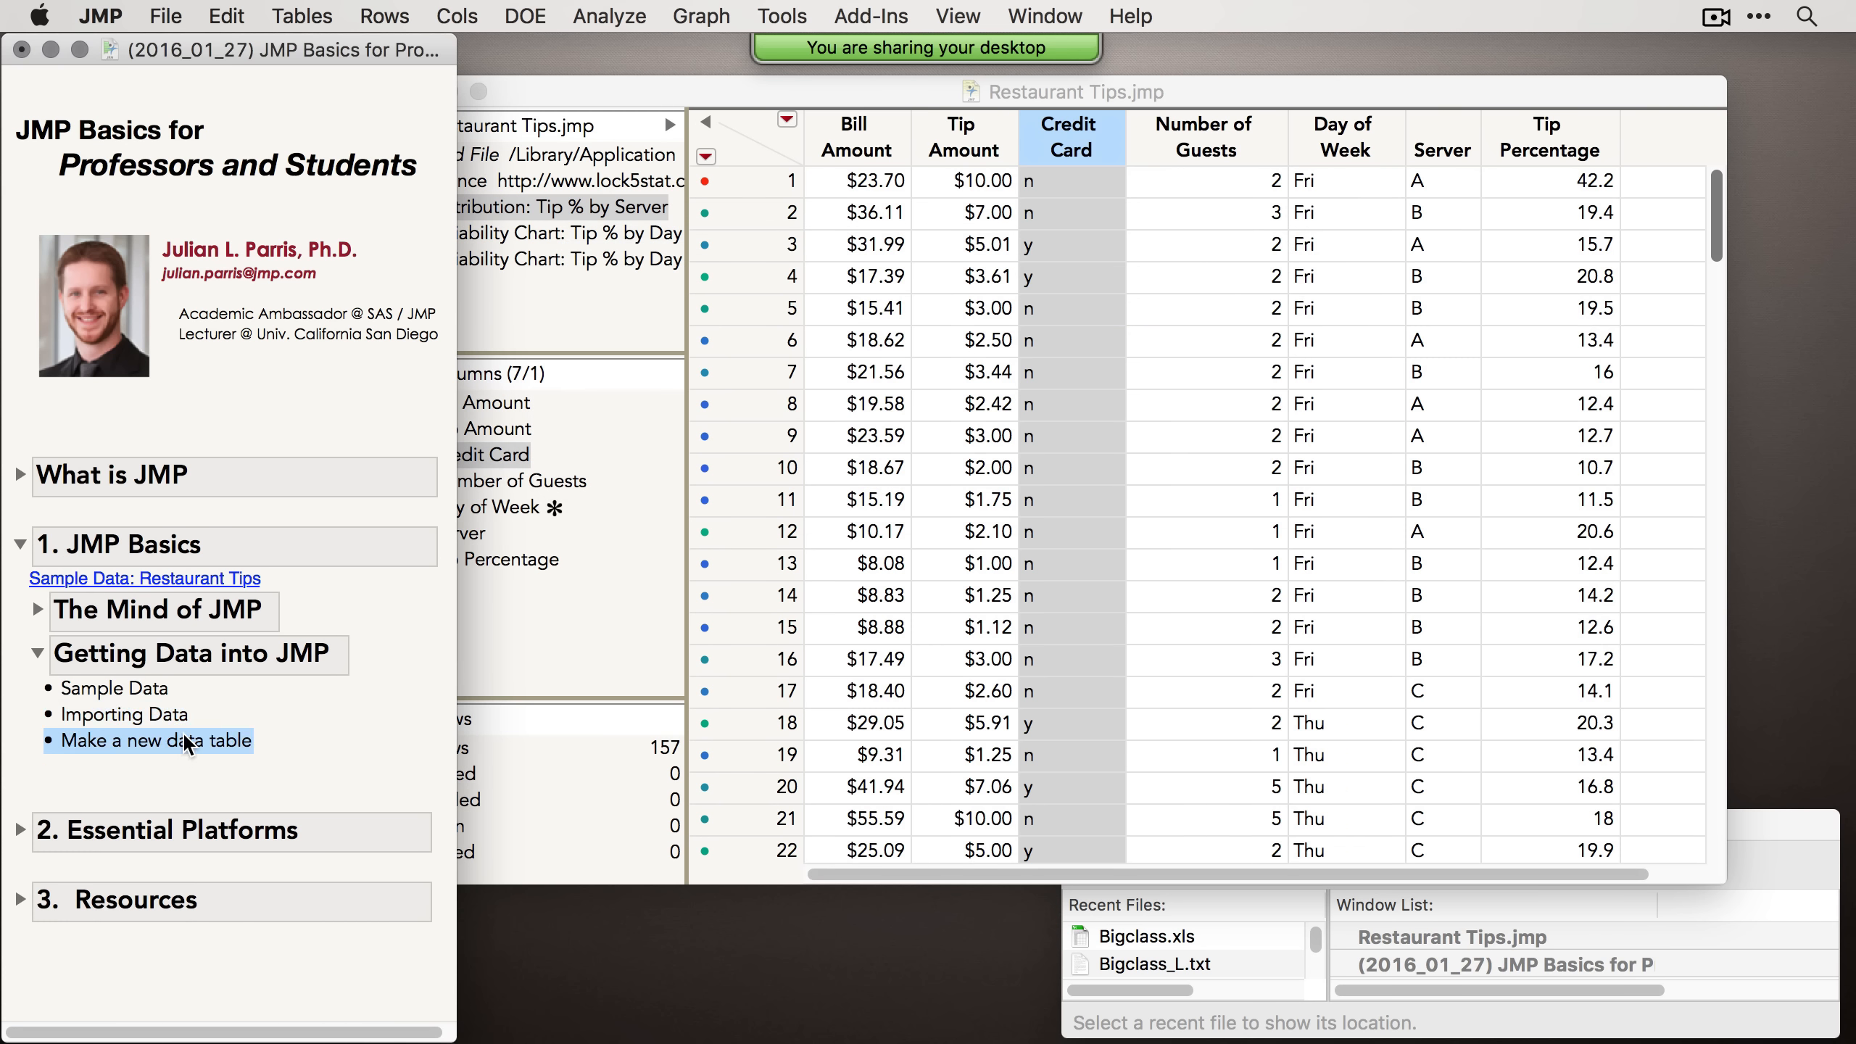
left_click(182, 11)
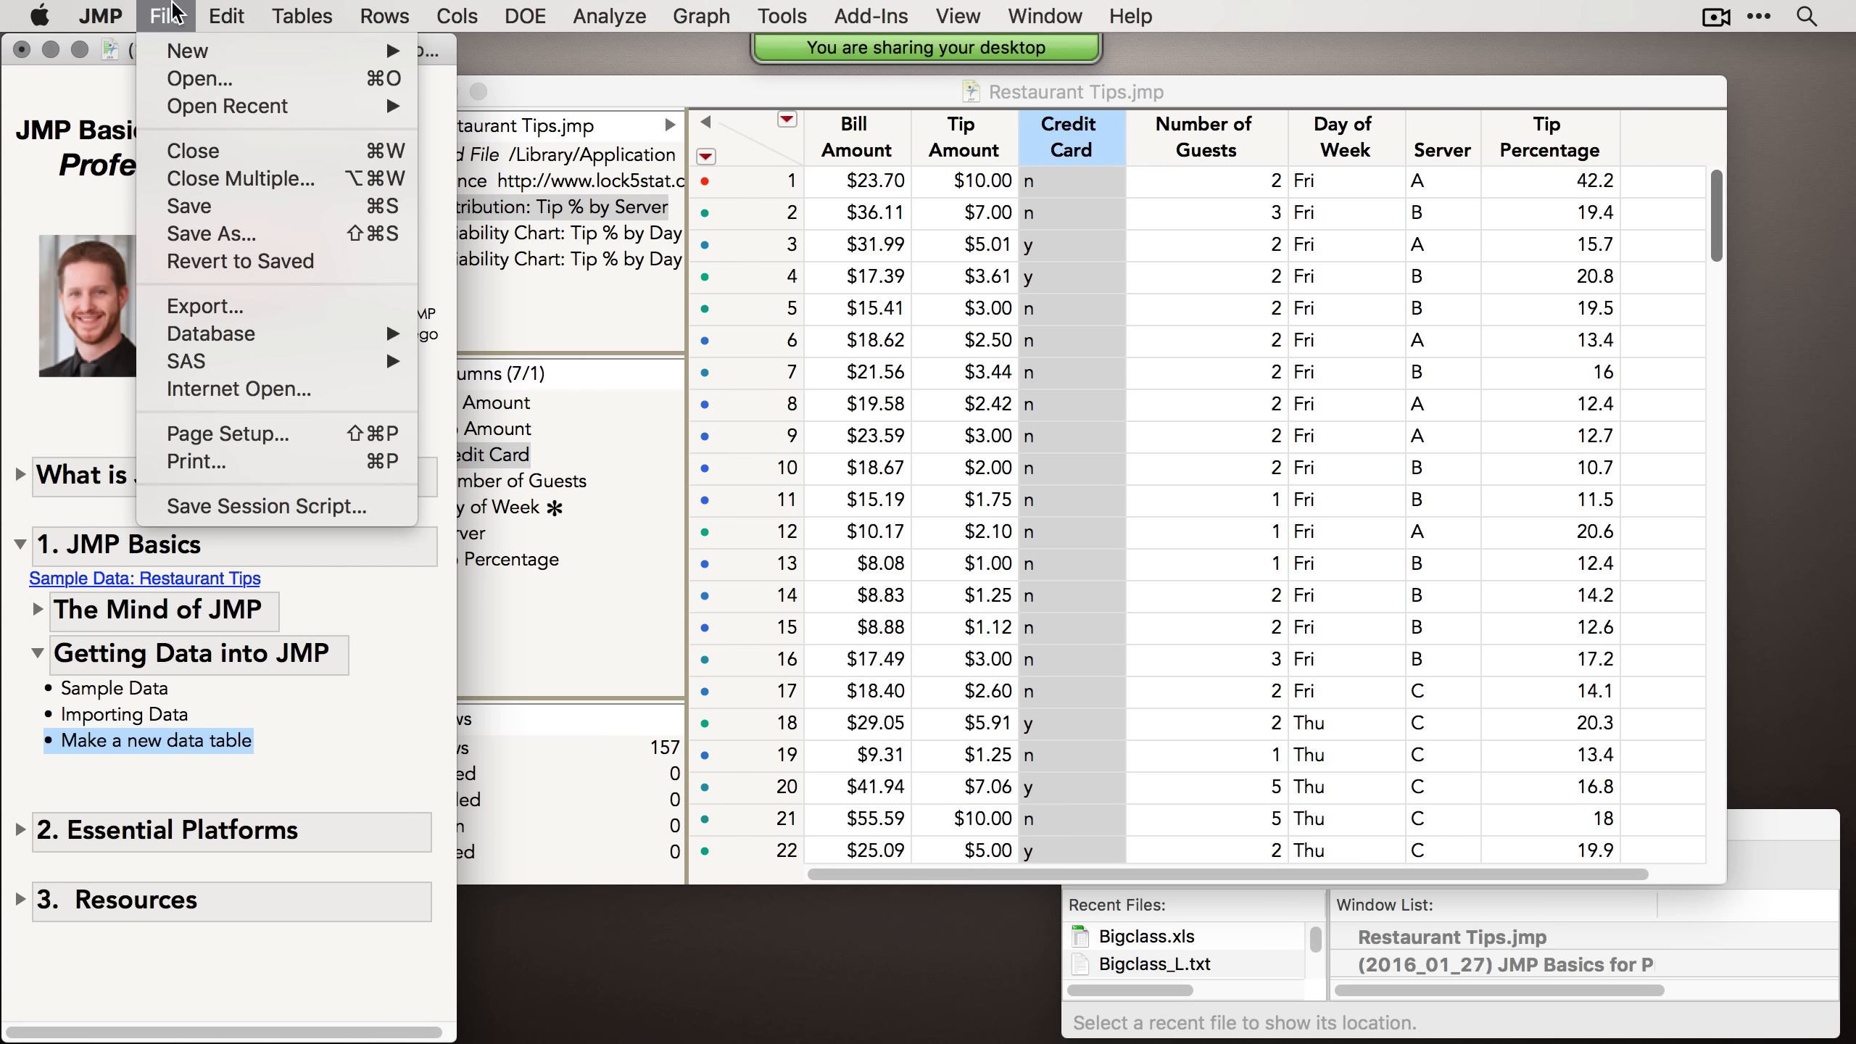
mouse_move(223, 53)
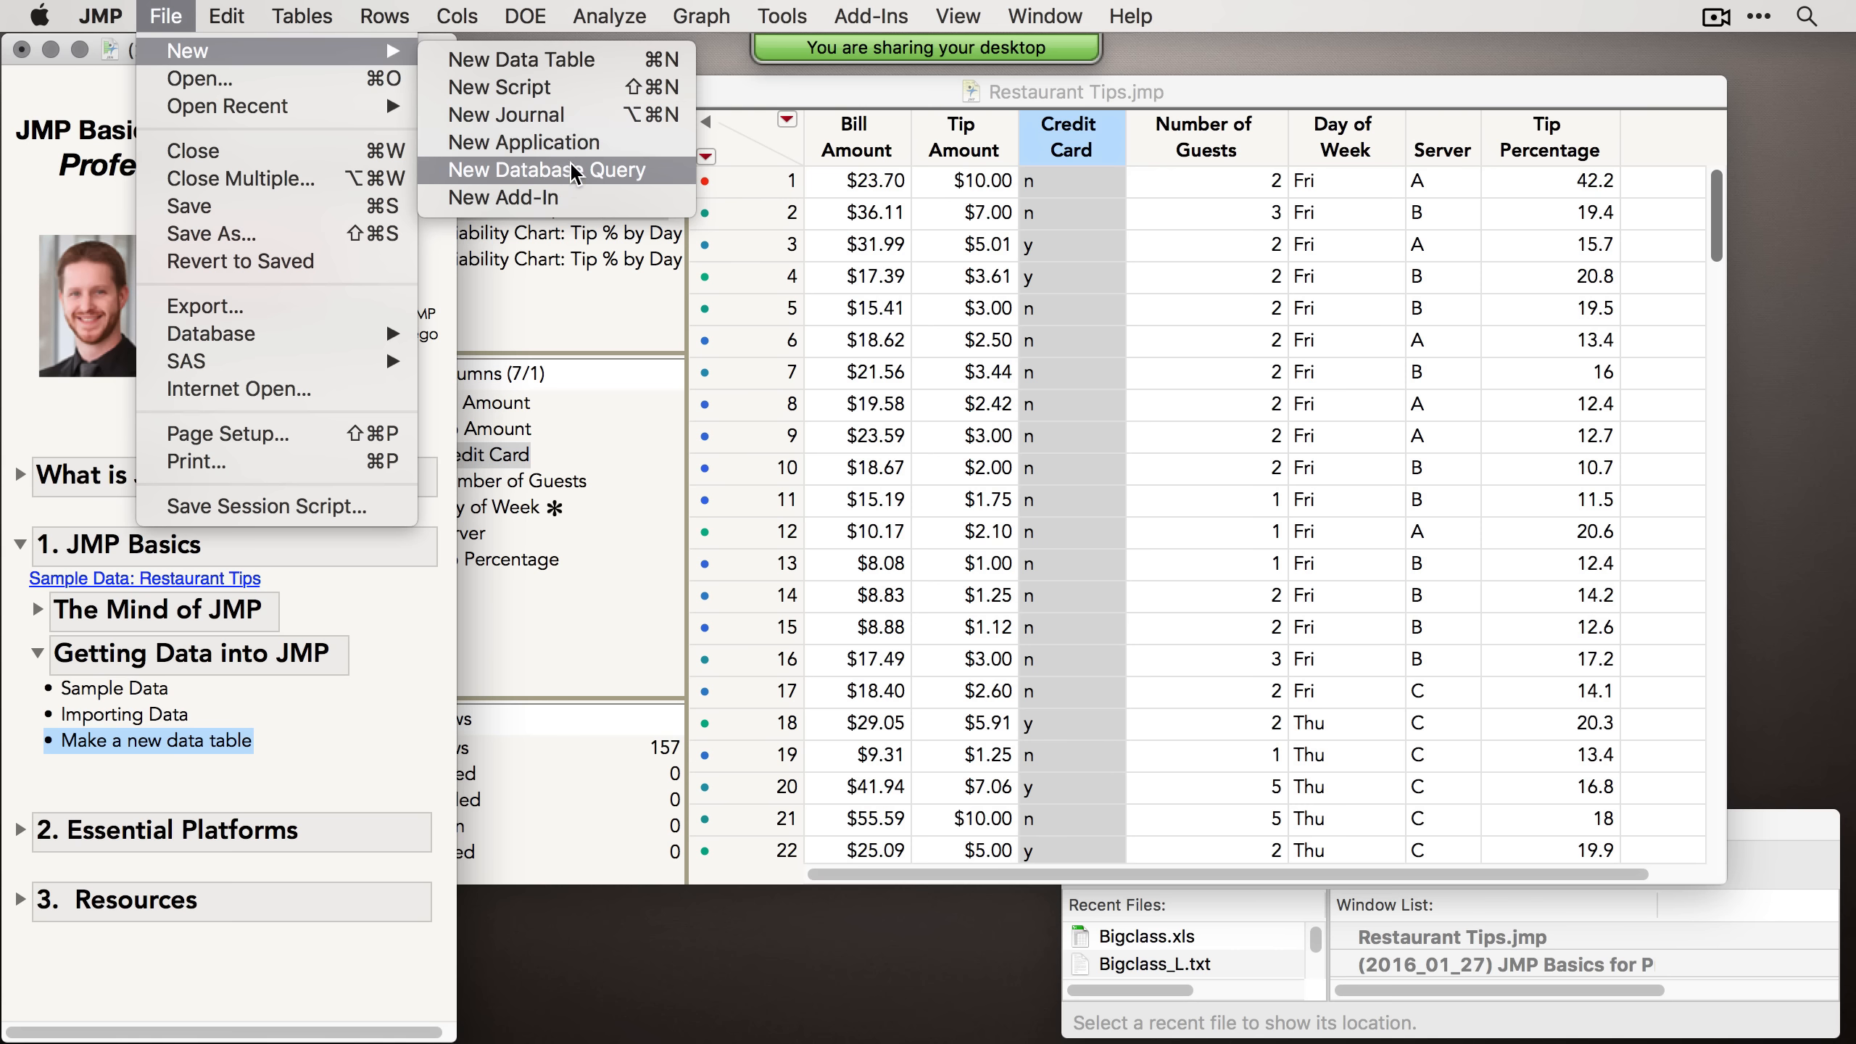
left_click(523, 65)
left_click_drag(741, 253, 630, 287)
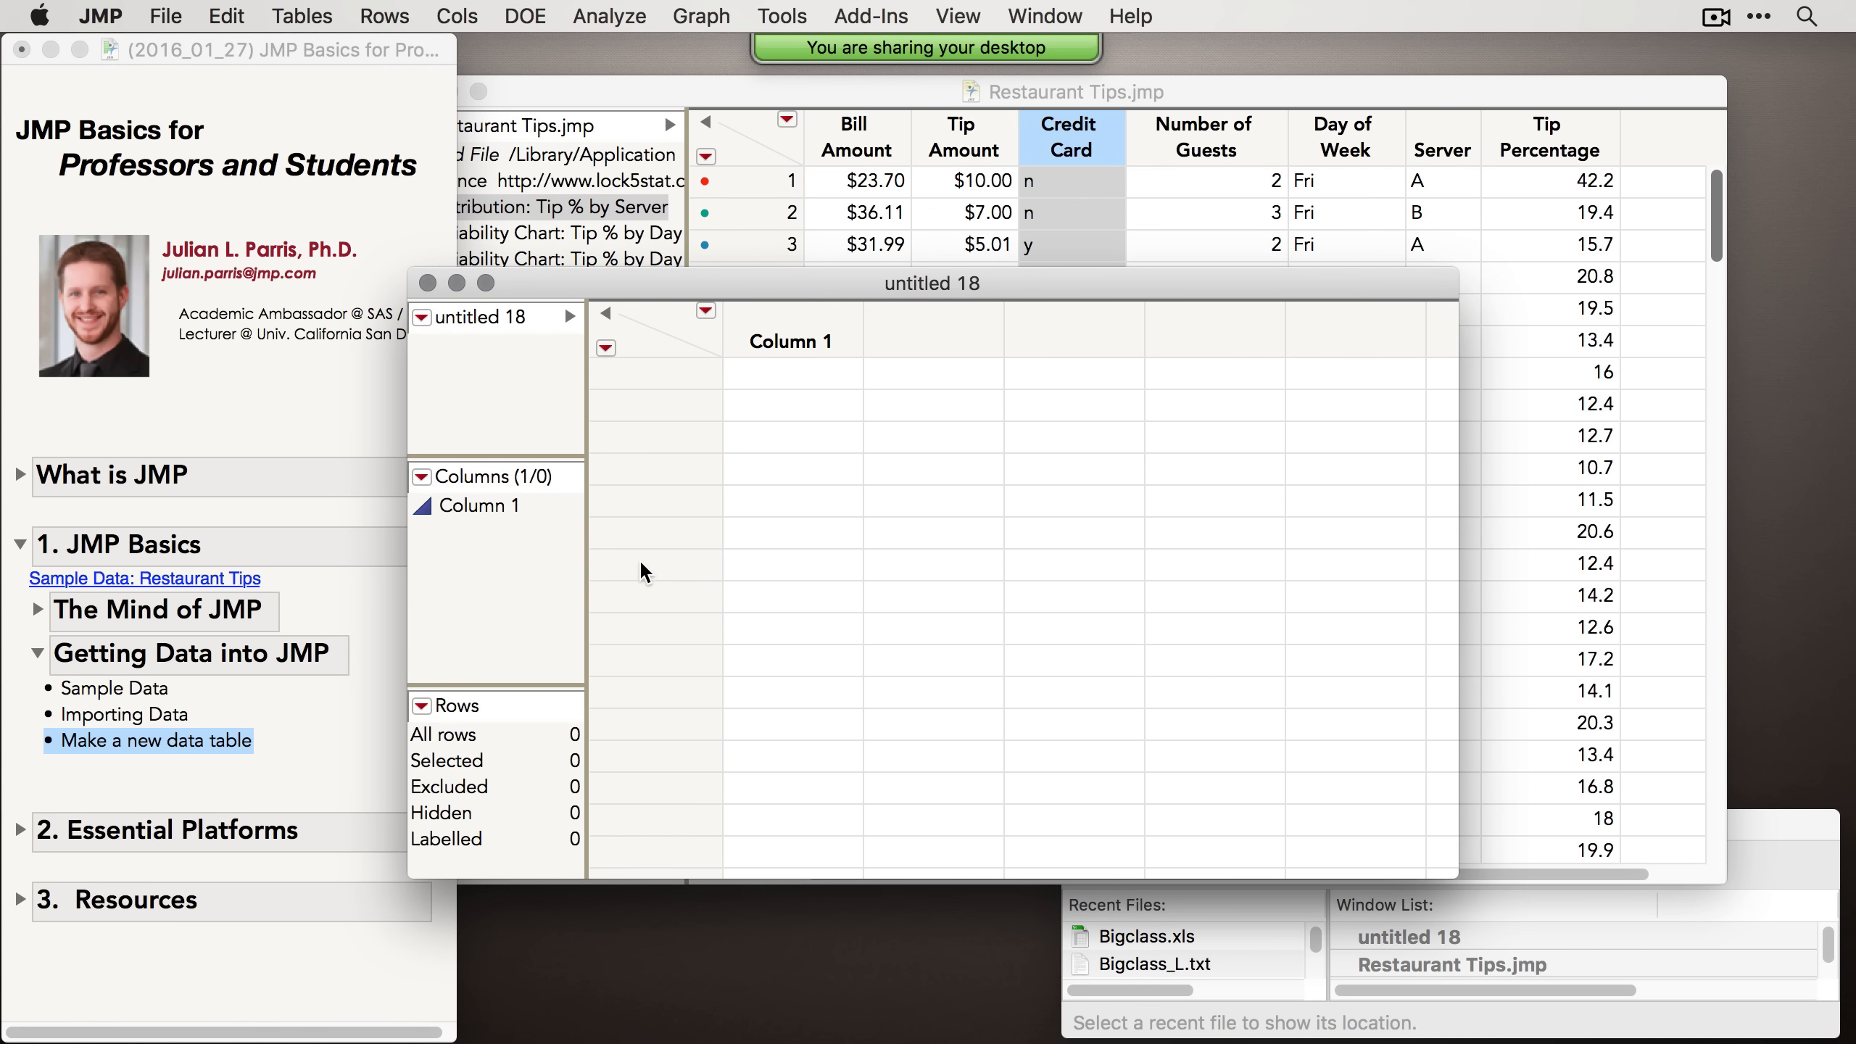
Step: Open Column 1's column info dialog, view its column properties list, and cancel the dialog
double_click(800, 340)
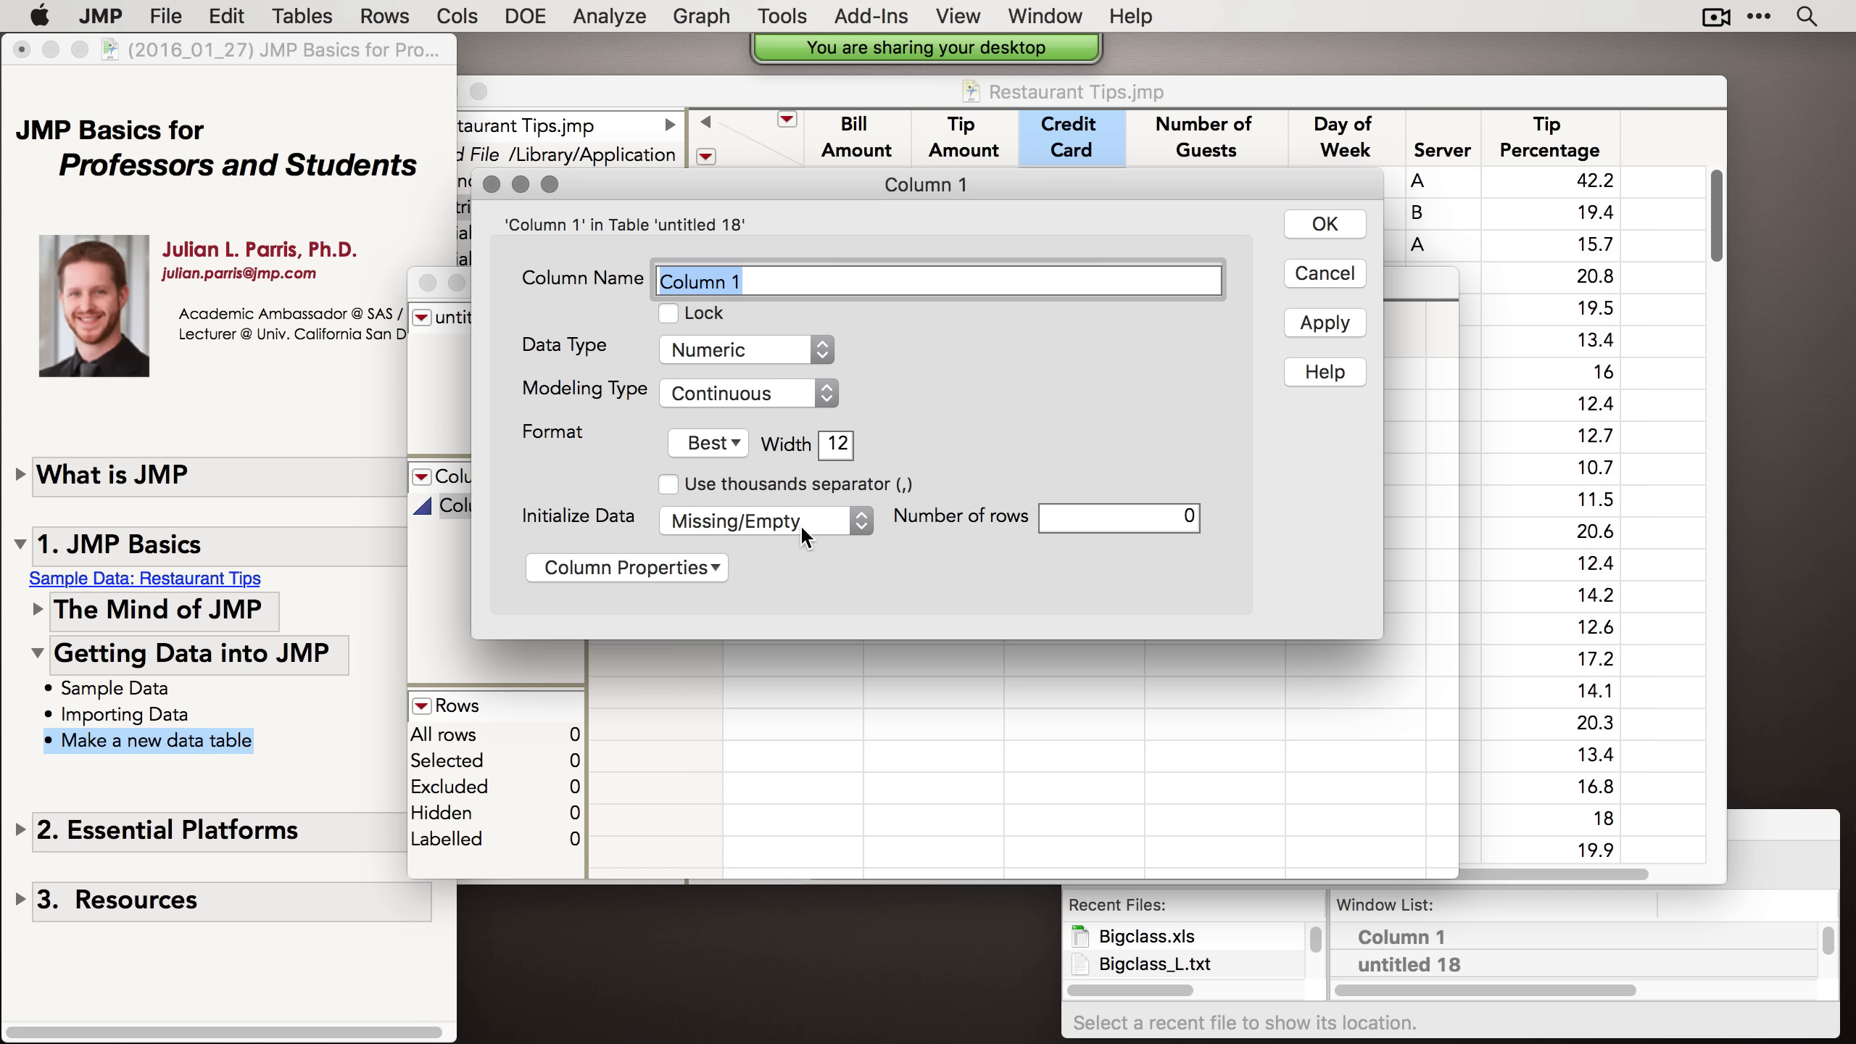
left_click(704, 578)
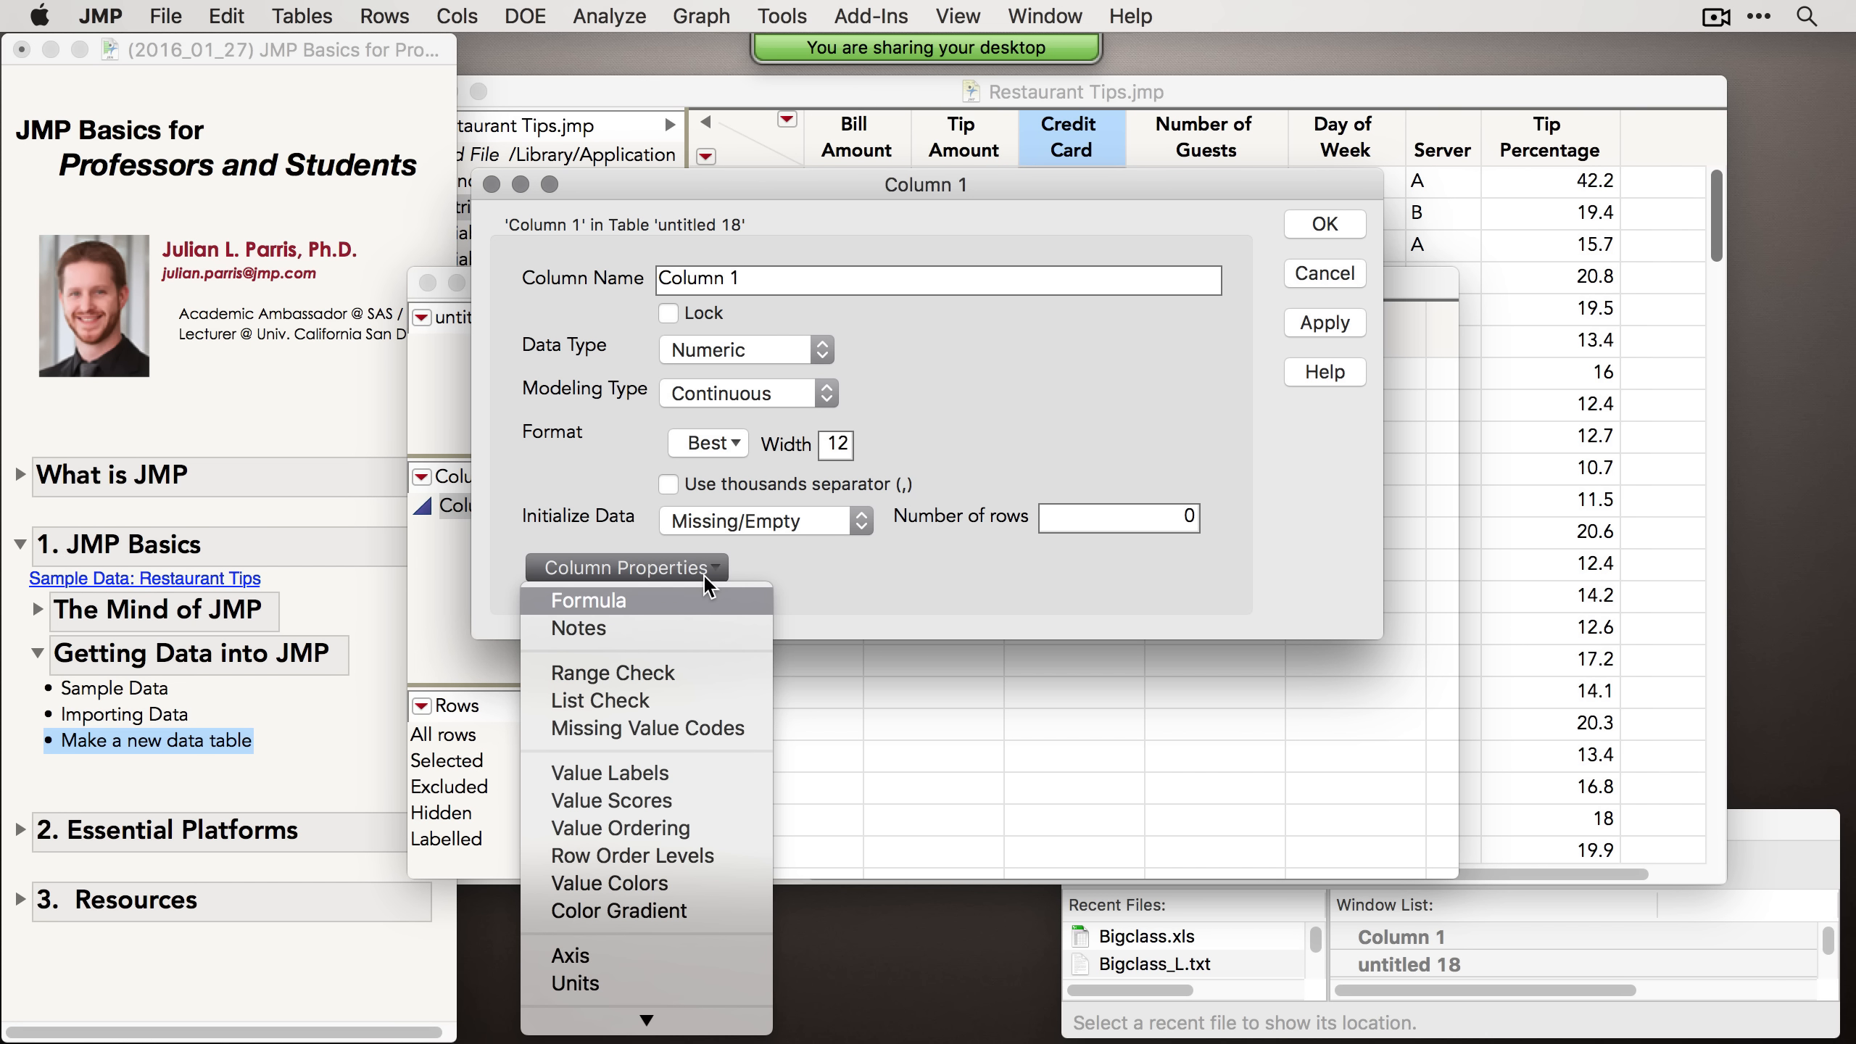
left_click(793, 564)
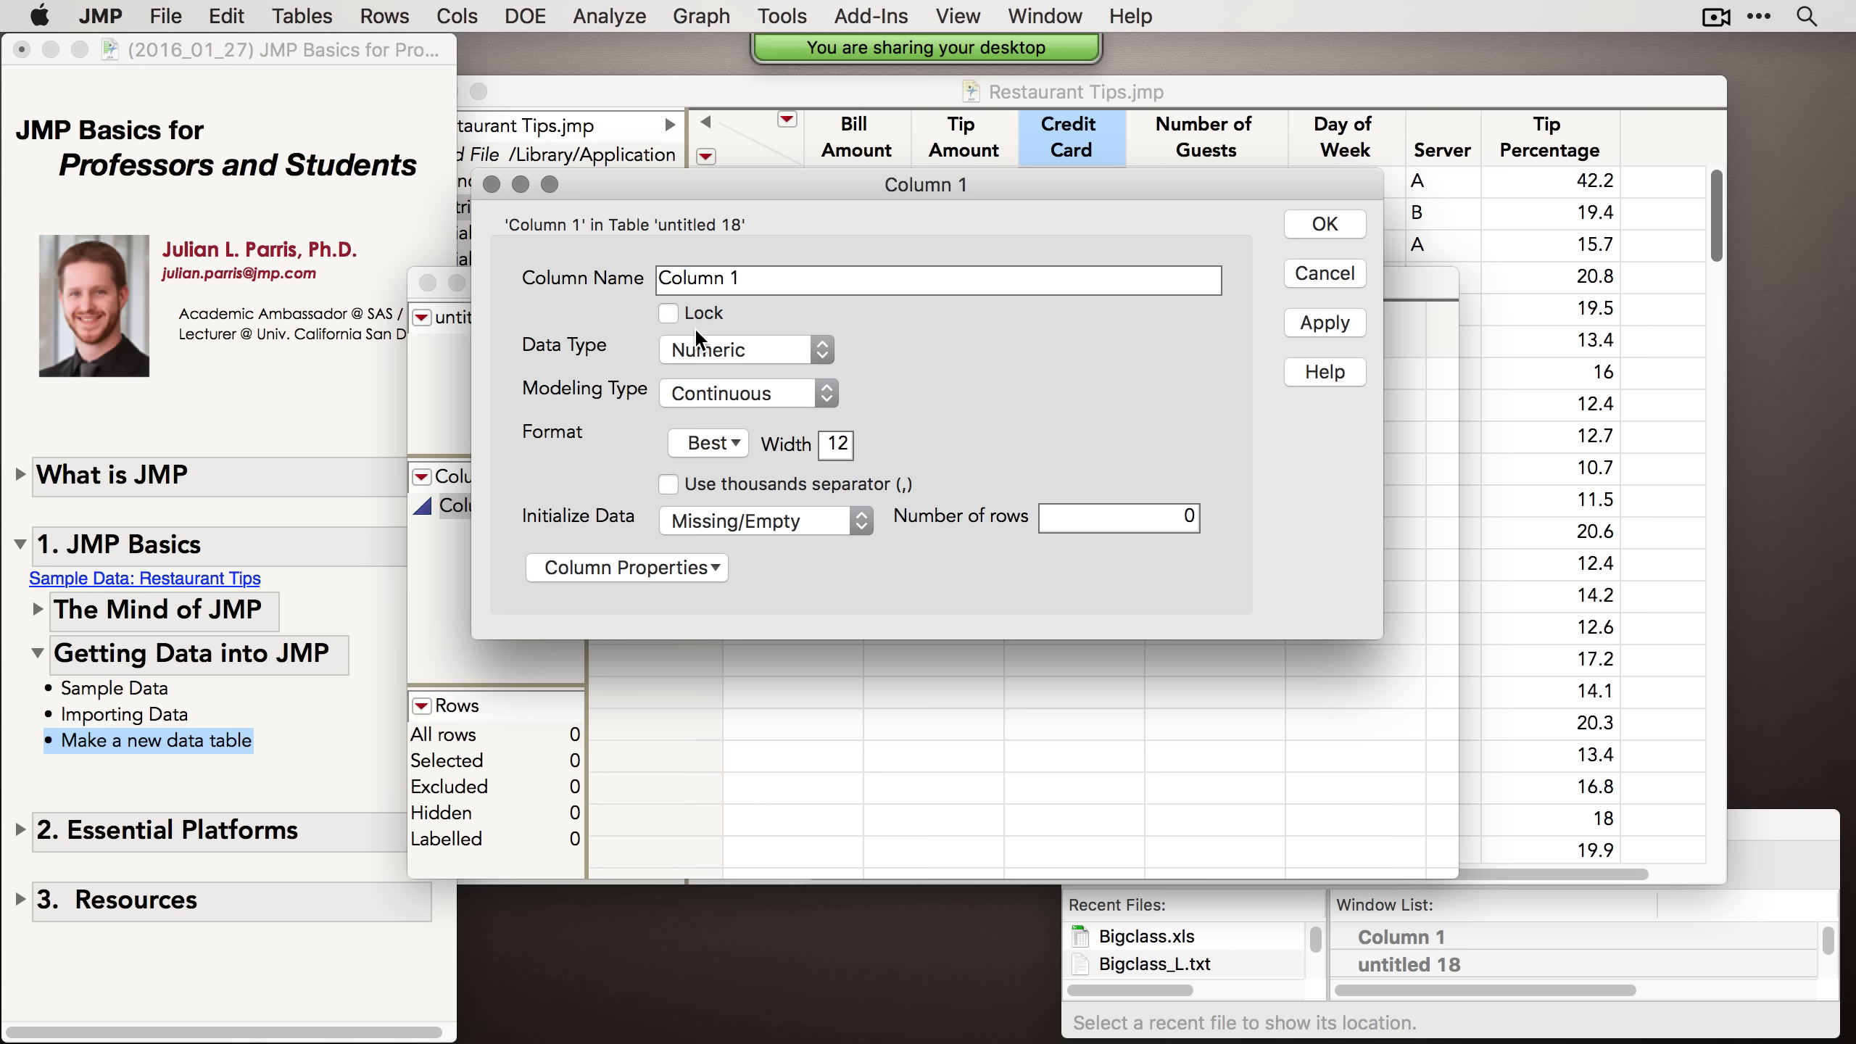
left_click(1351, 275)
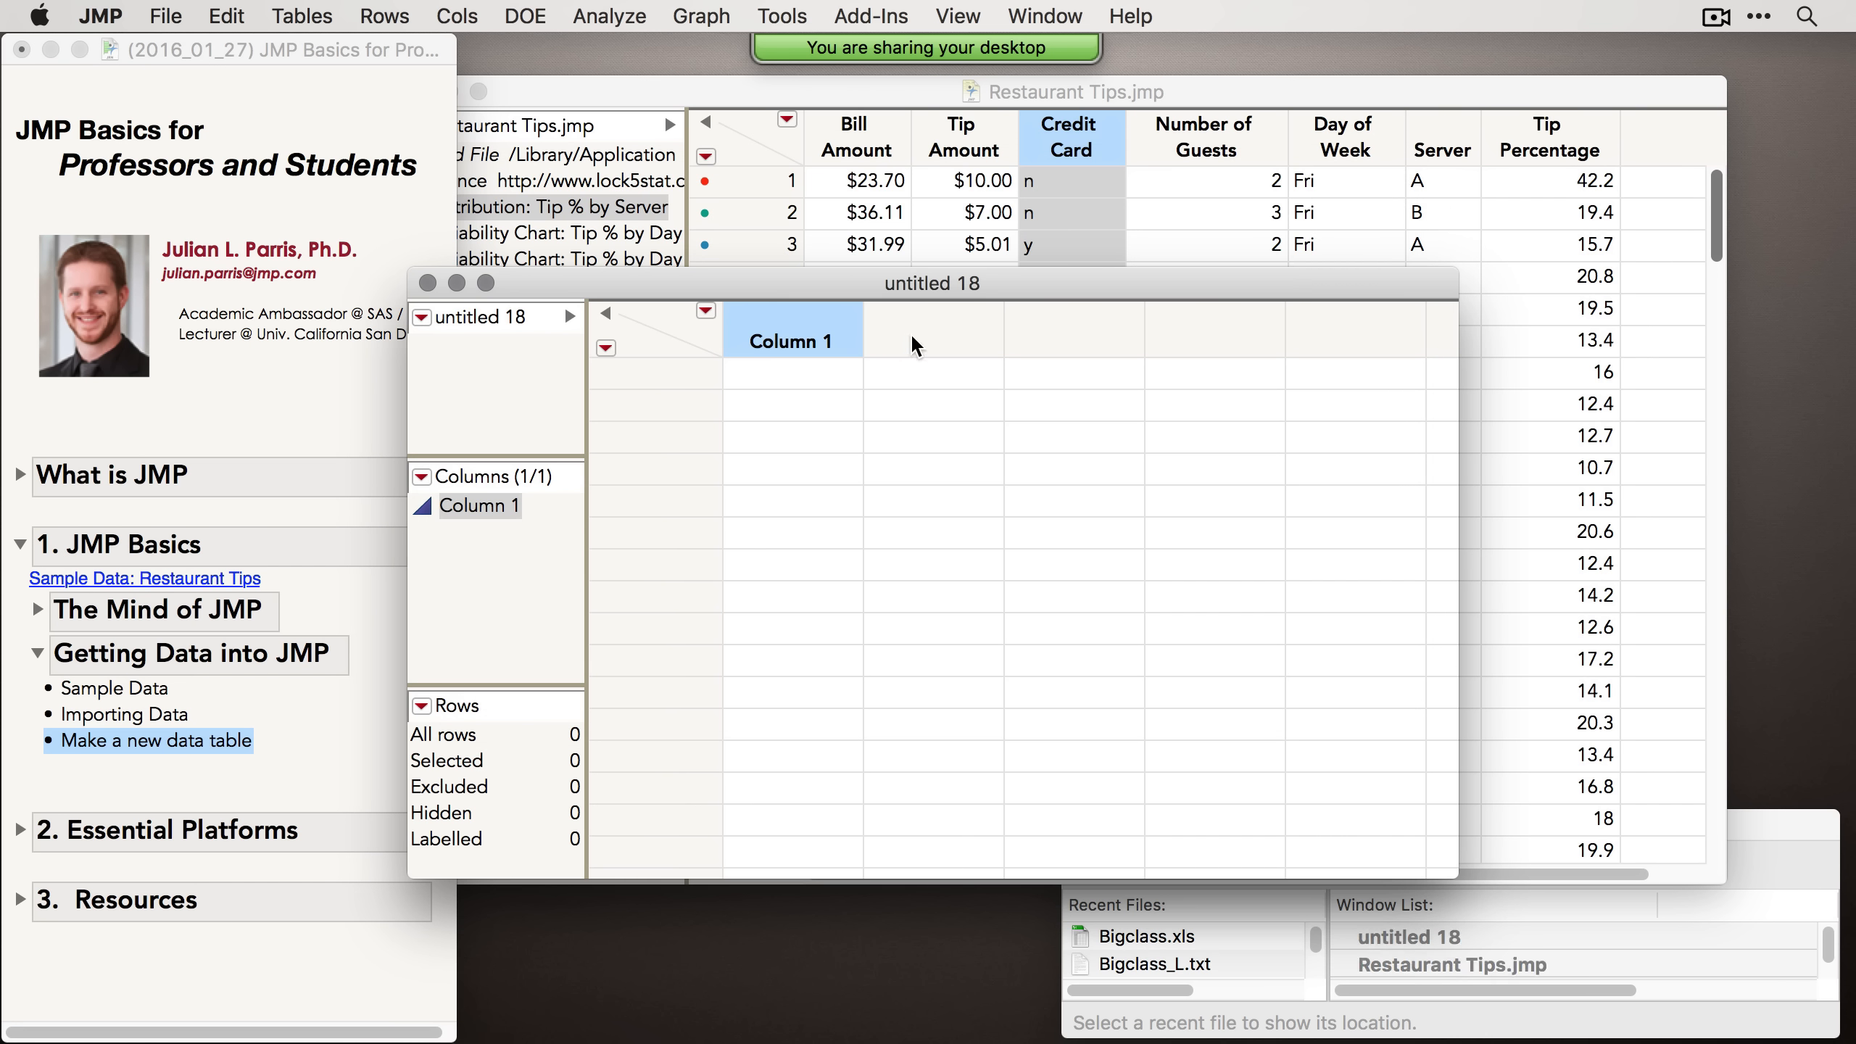
Step: Add three more columns to the new data table, giving Columns 2 to 4
left_click(458, 14)
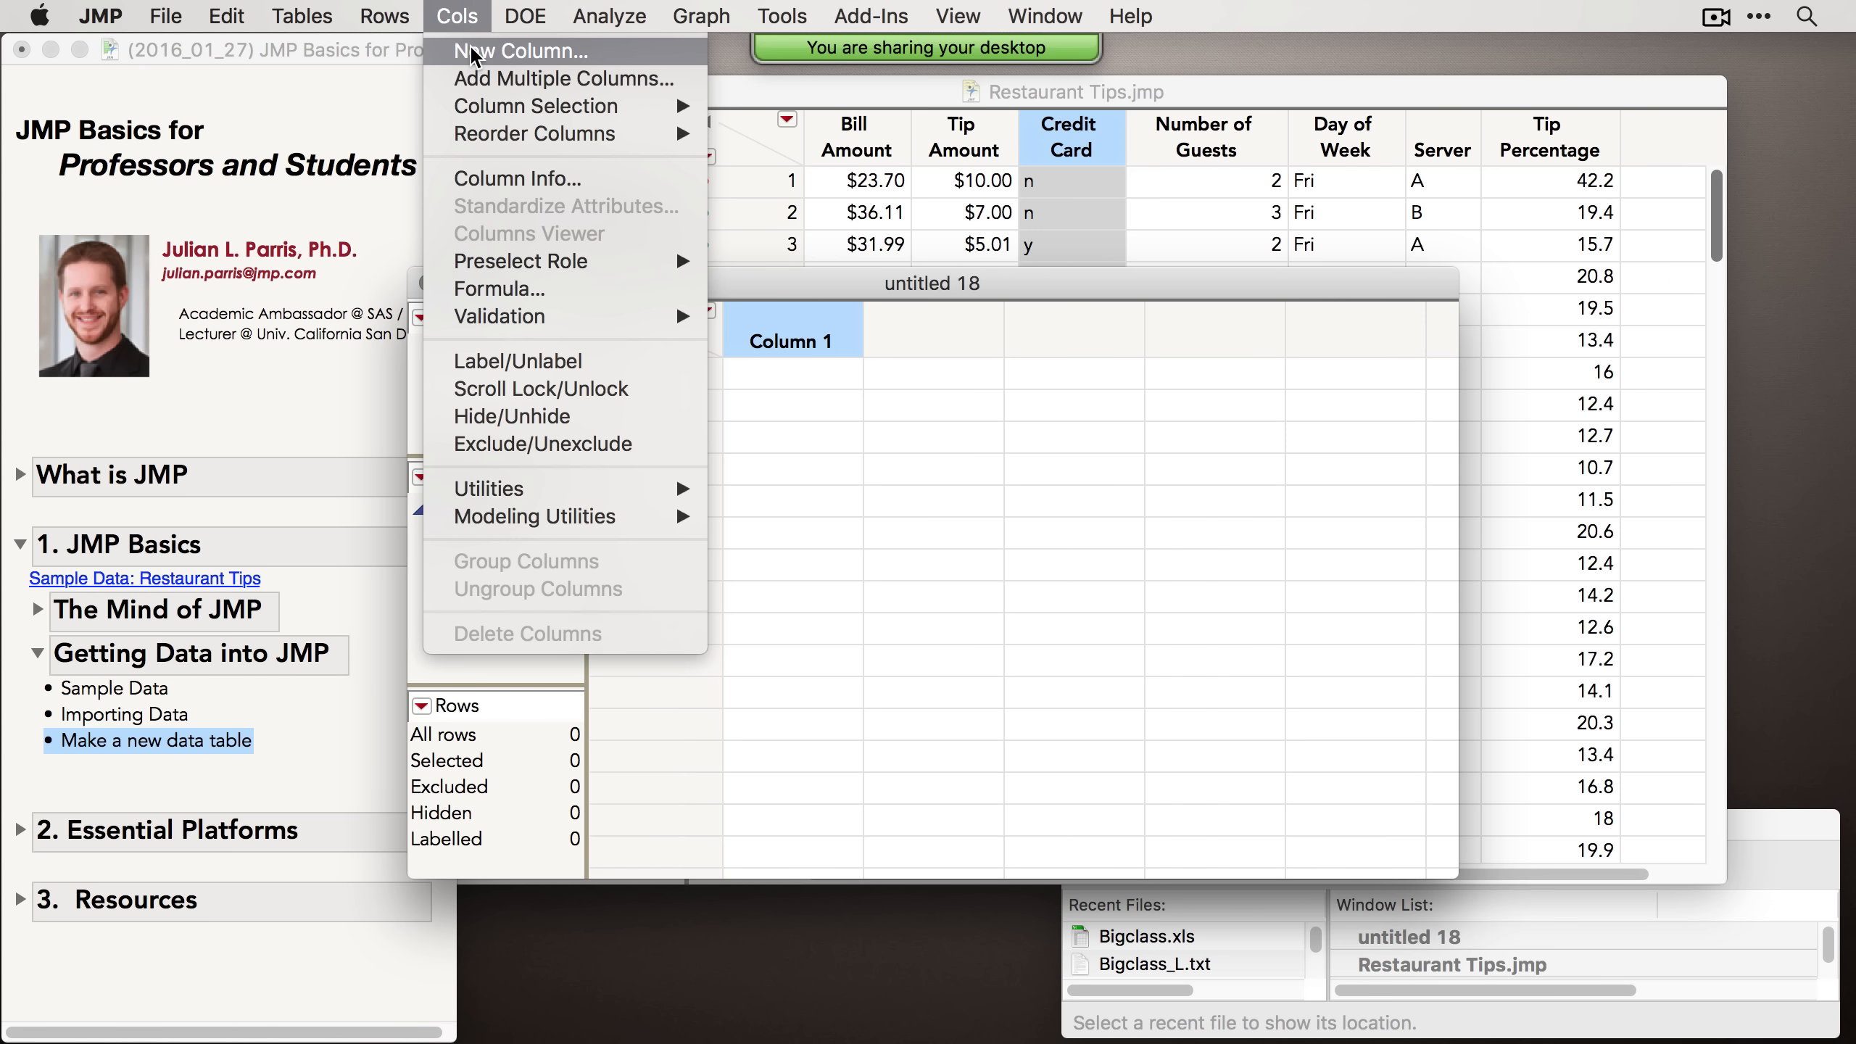
left_click(494, 81)
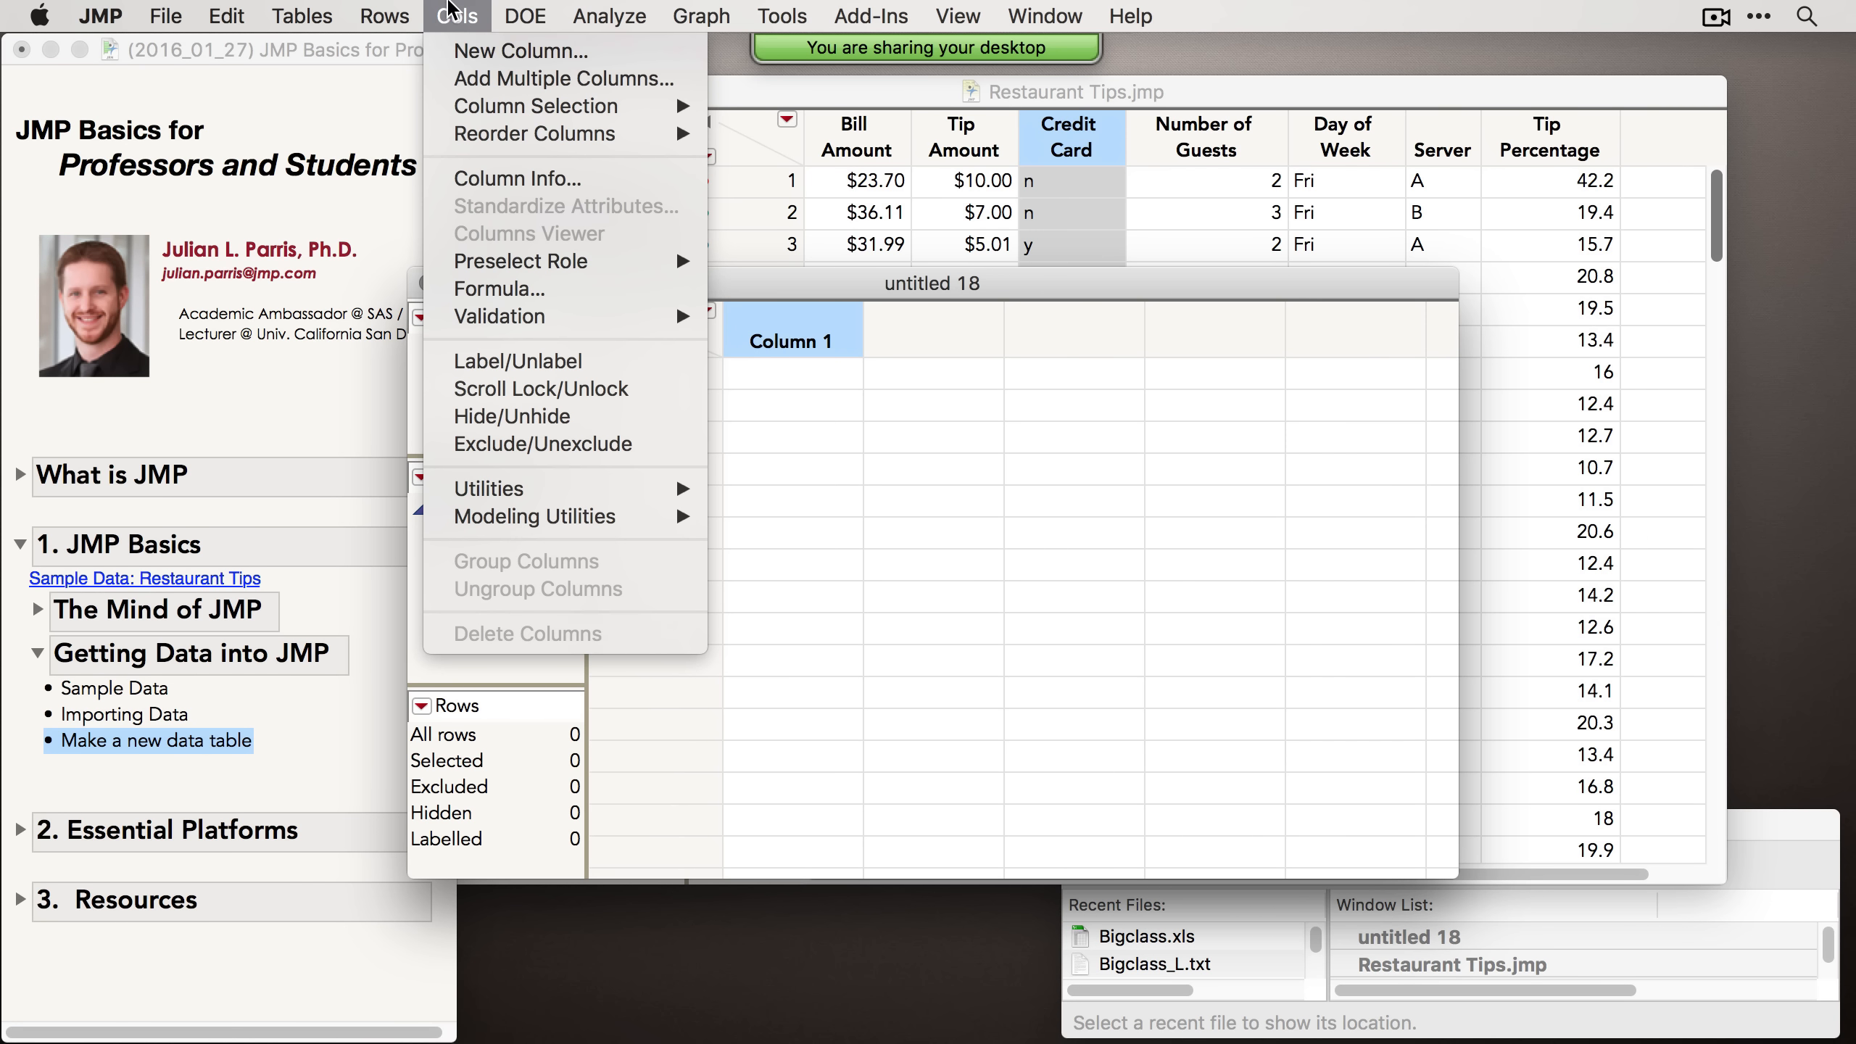
double_click(910, 326)
double_click(1047, 319)
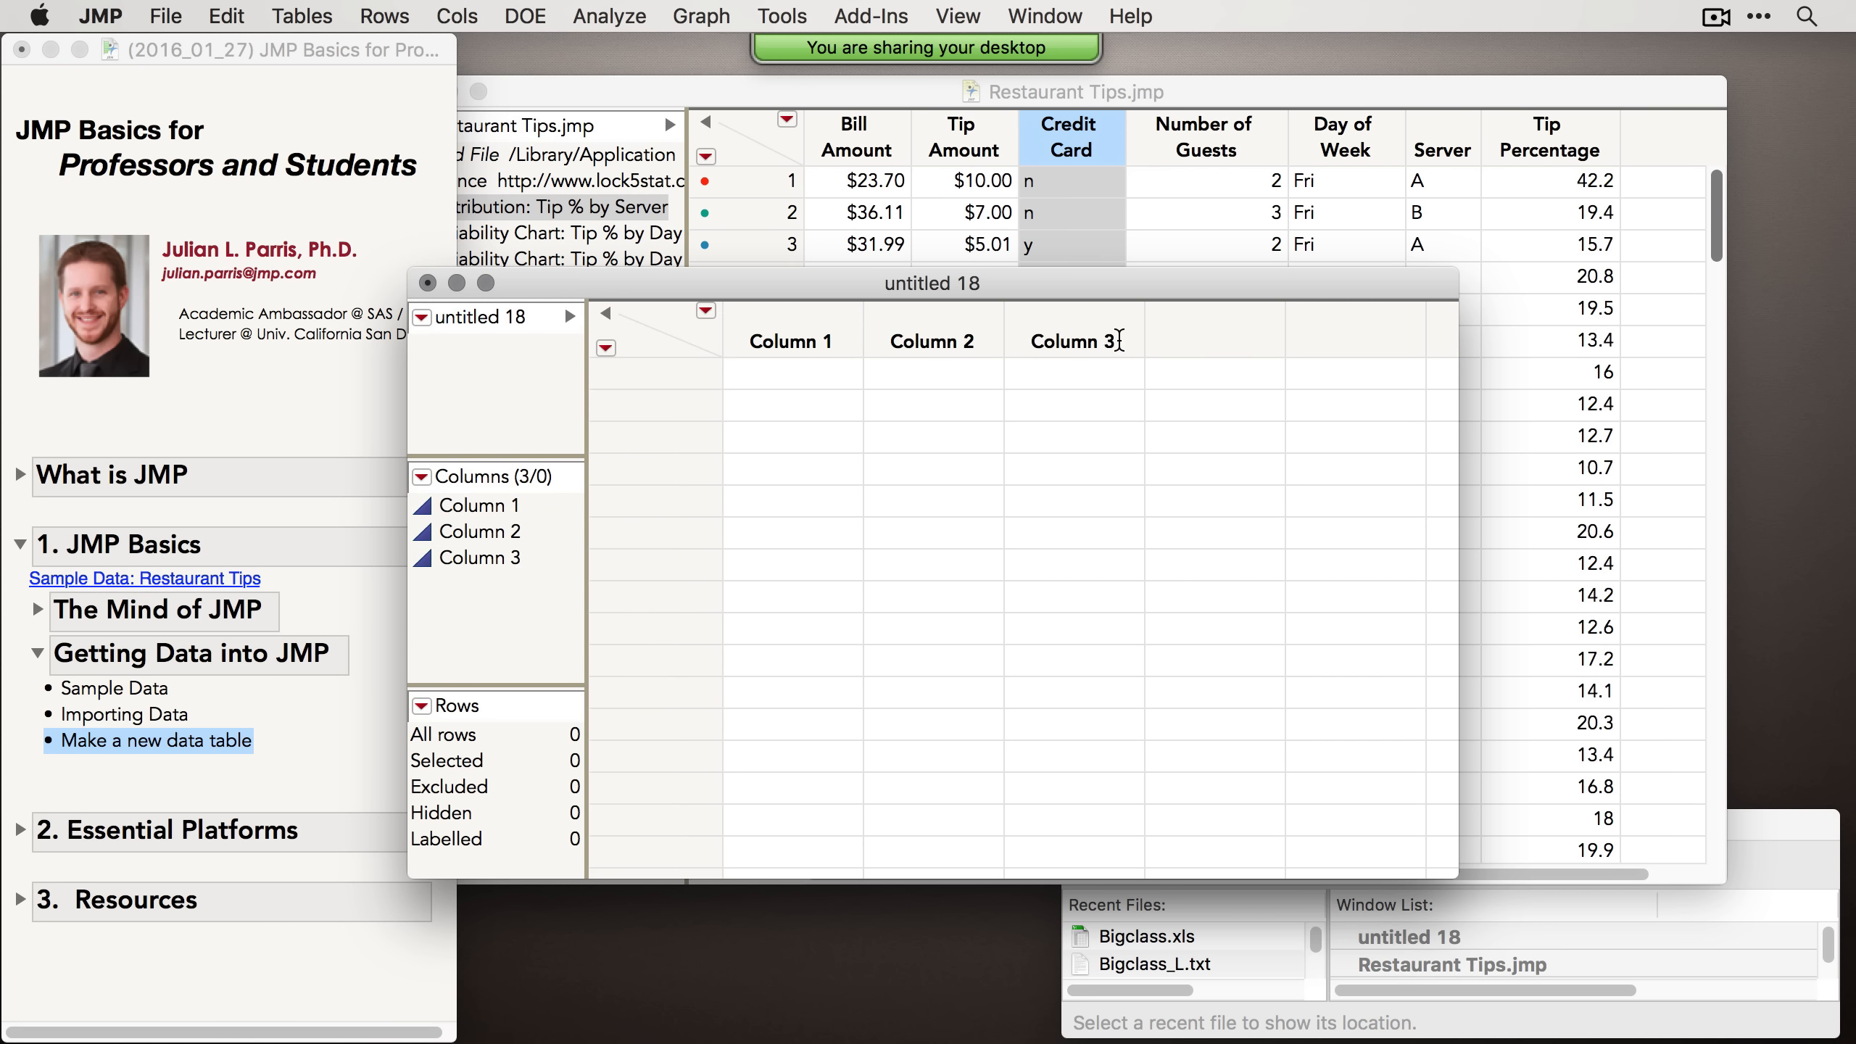
double_click(1222, 338)
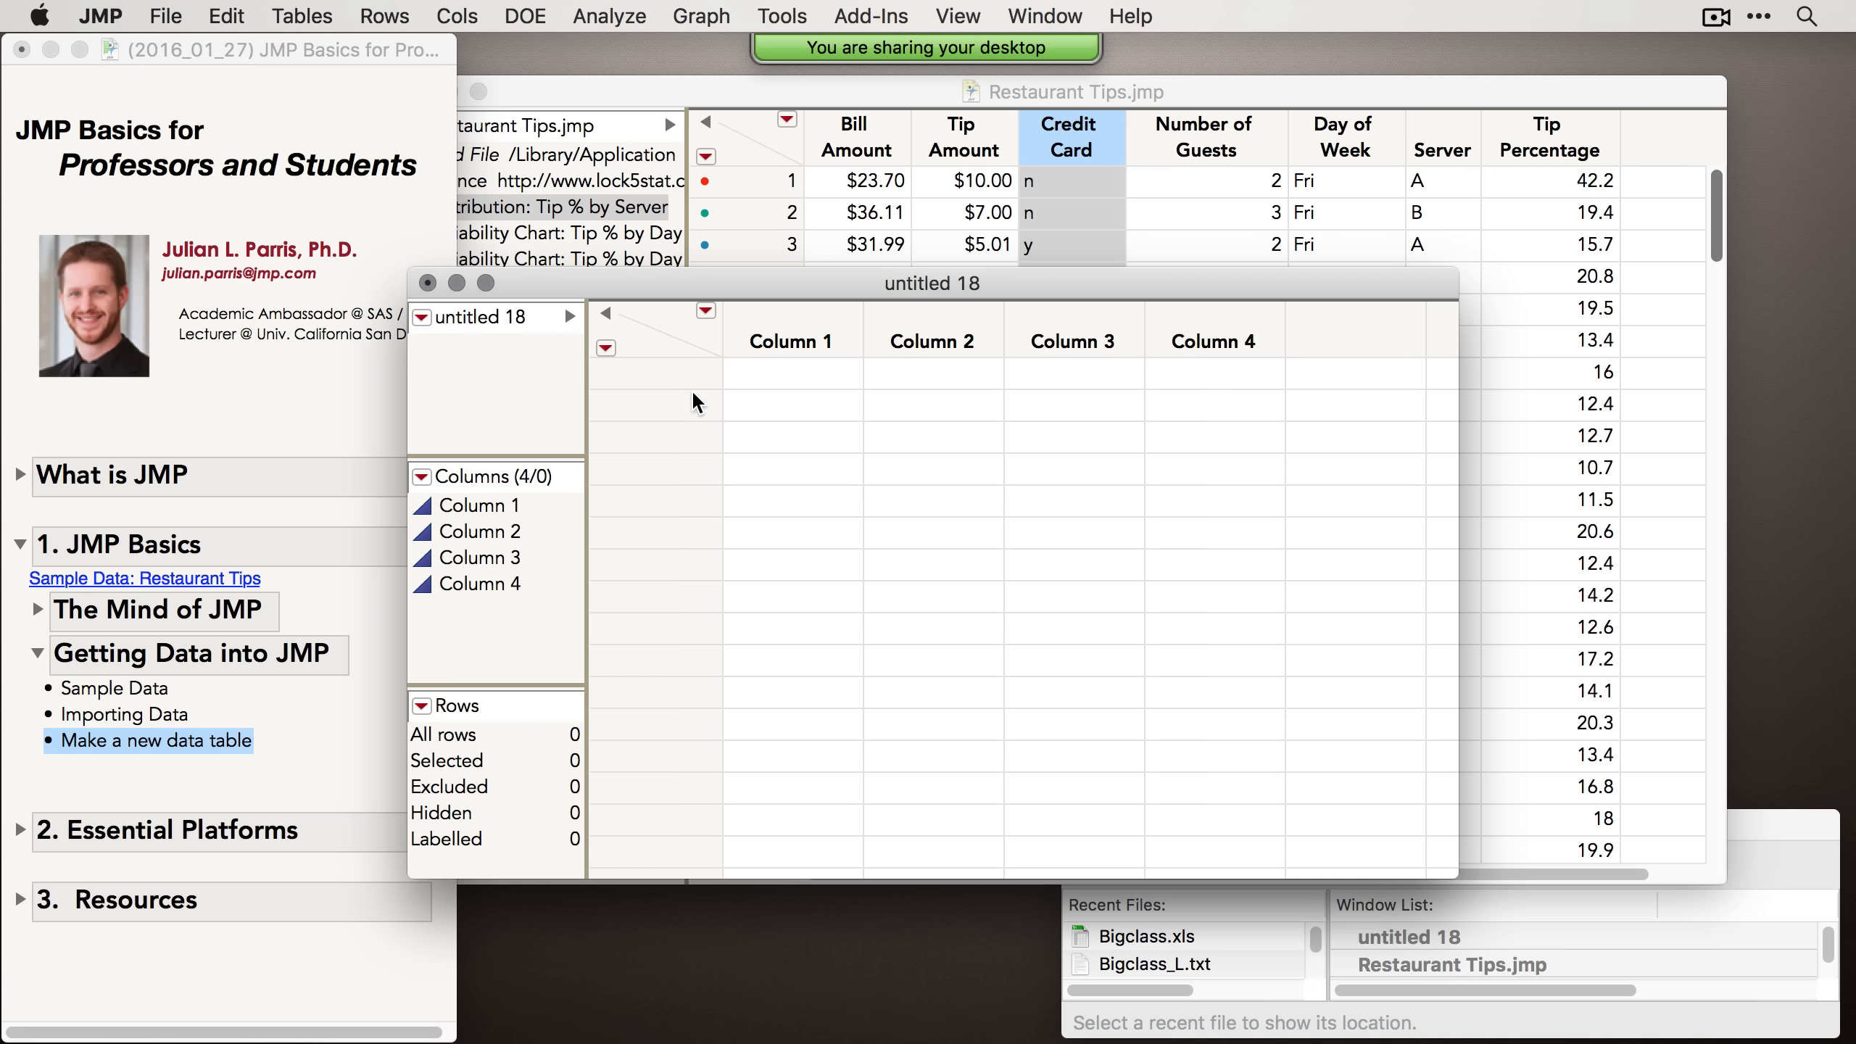
Step: Enter 1 in row 1 of Column 1 and 8 in row 12 of Column 3
double_click(818, 373)
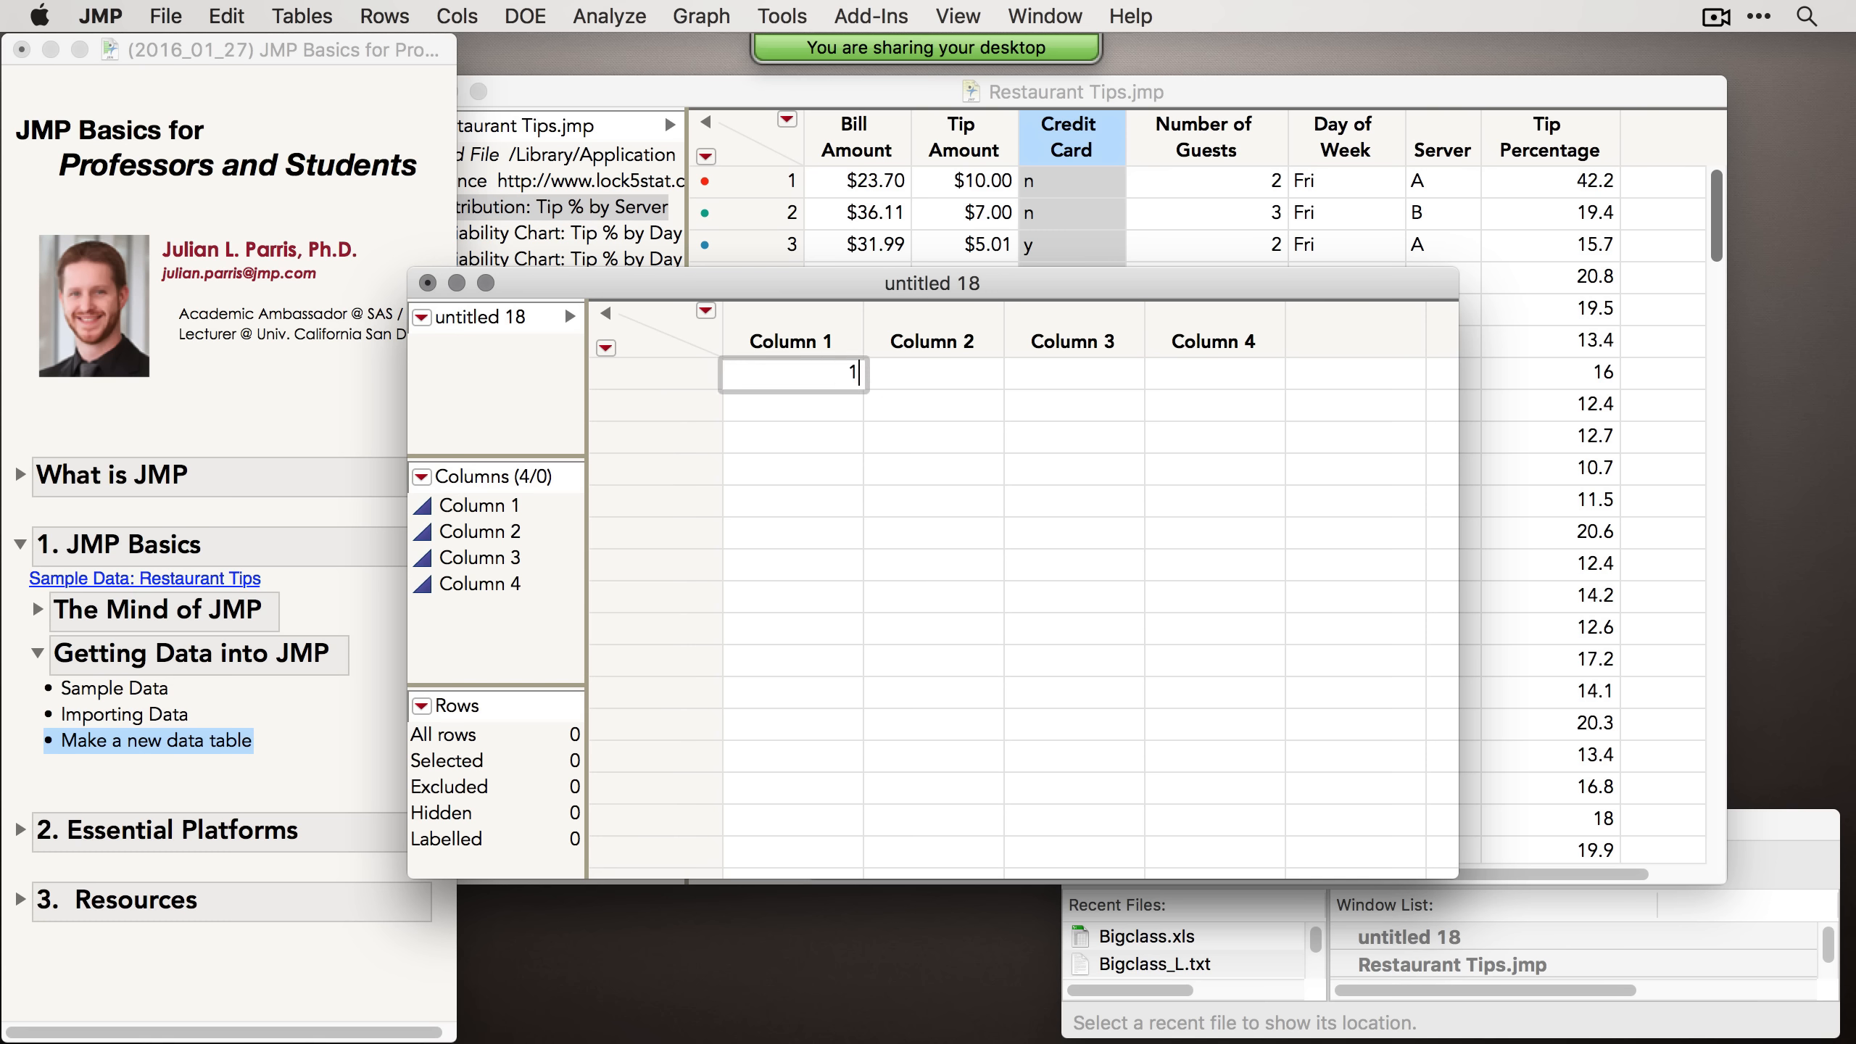
type("1")
key("Return")
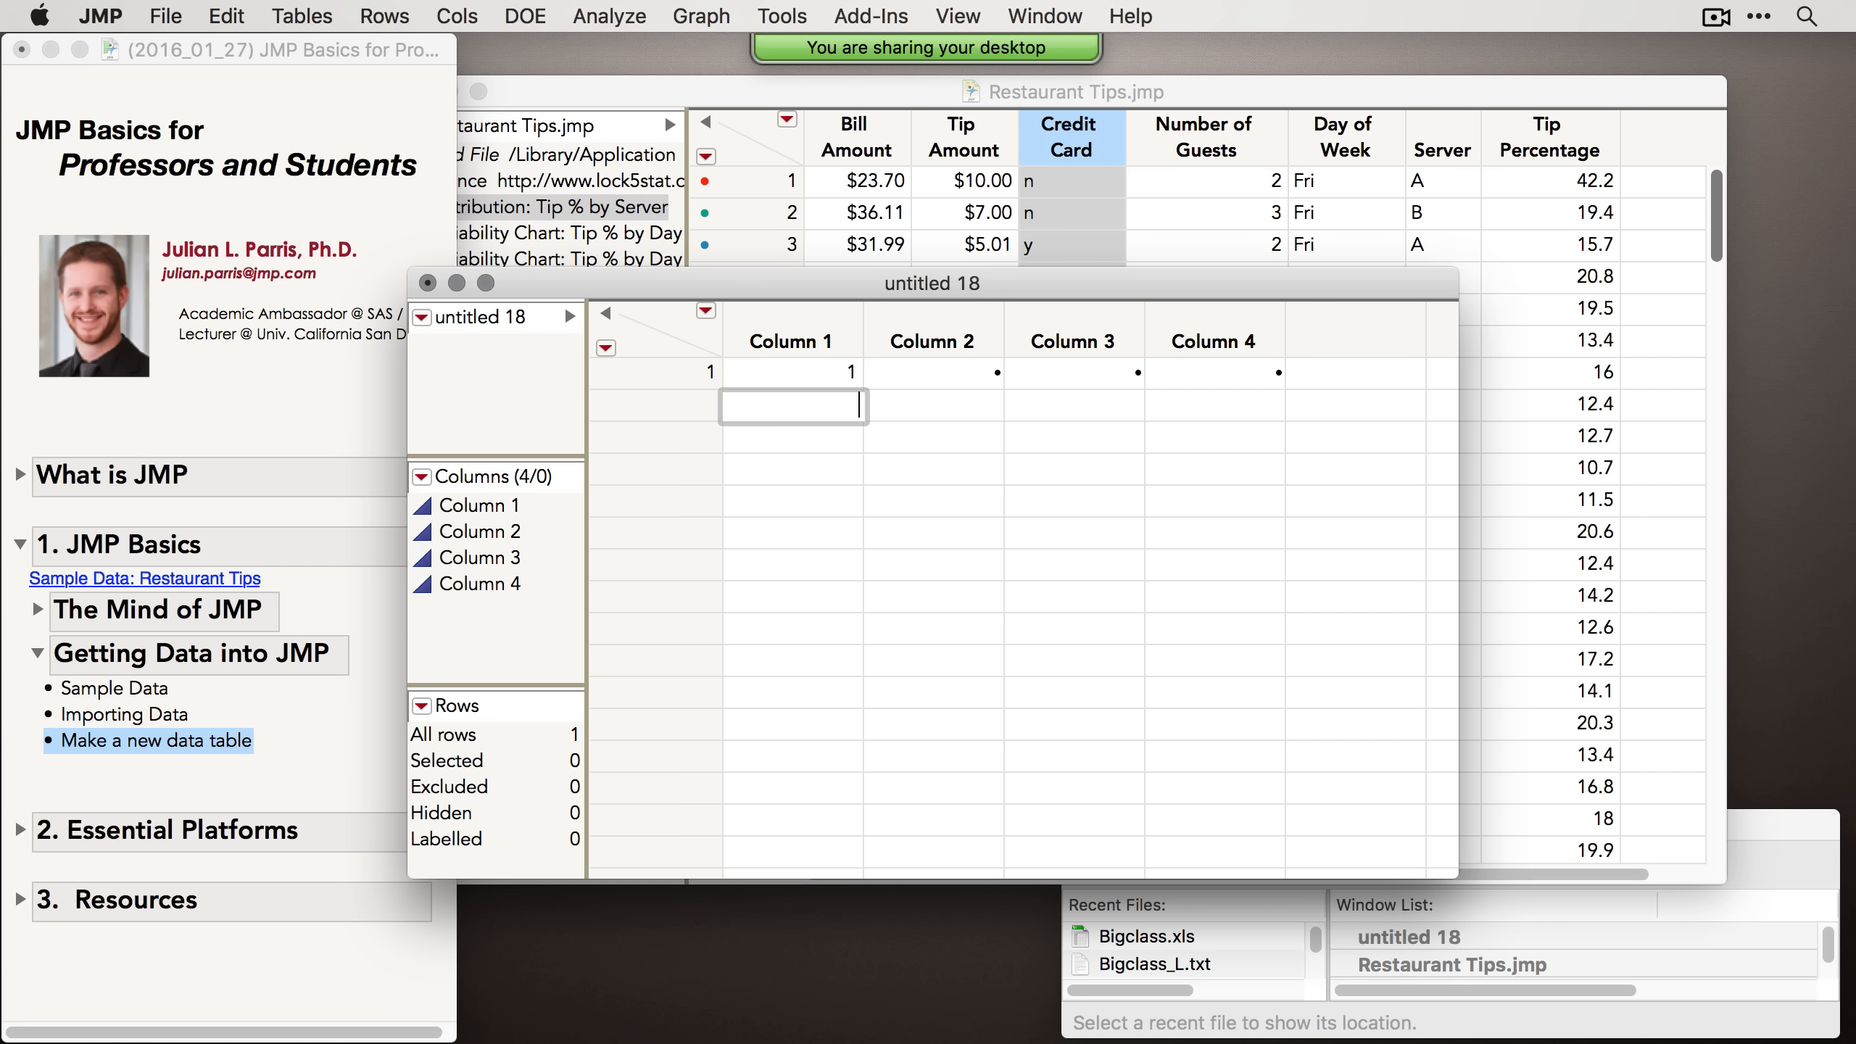
left_click(668, 376)
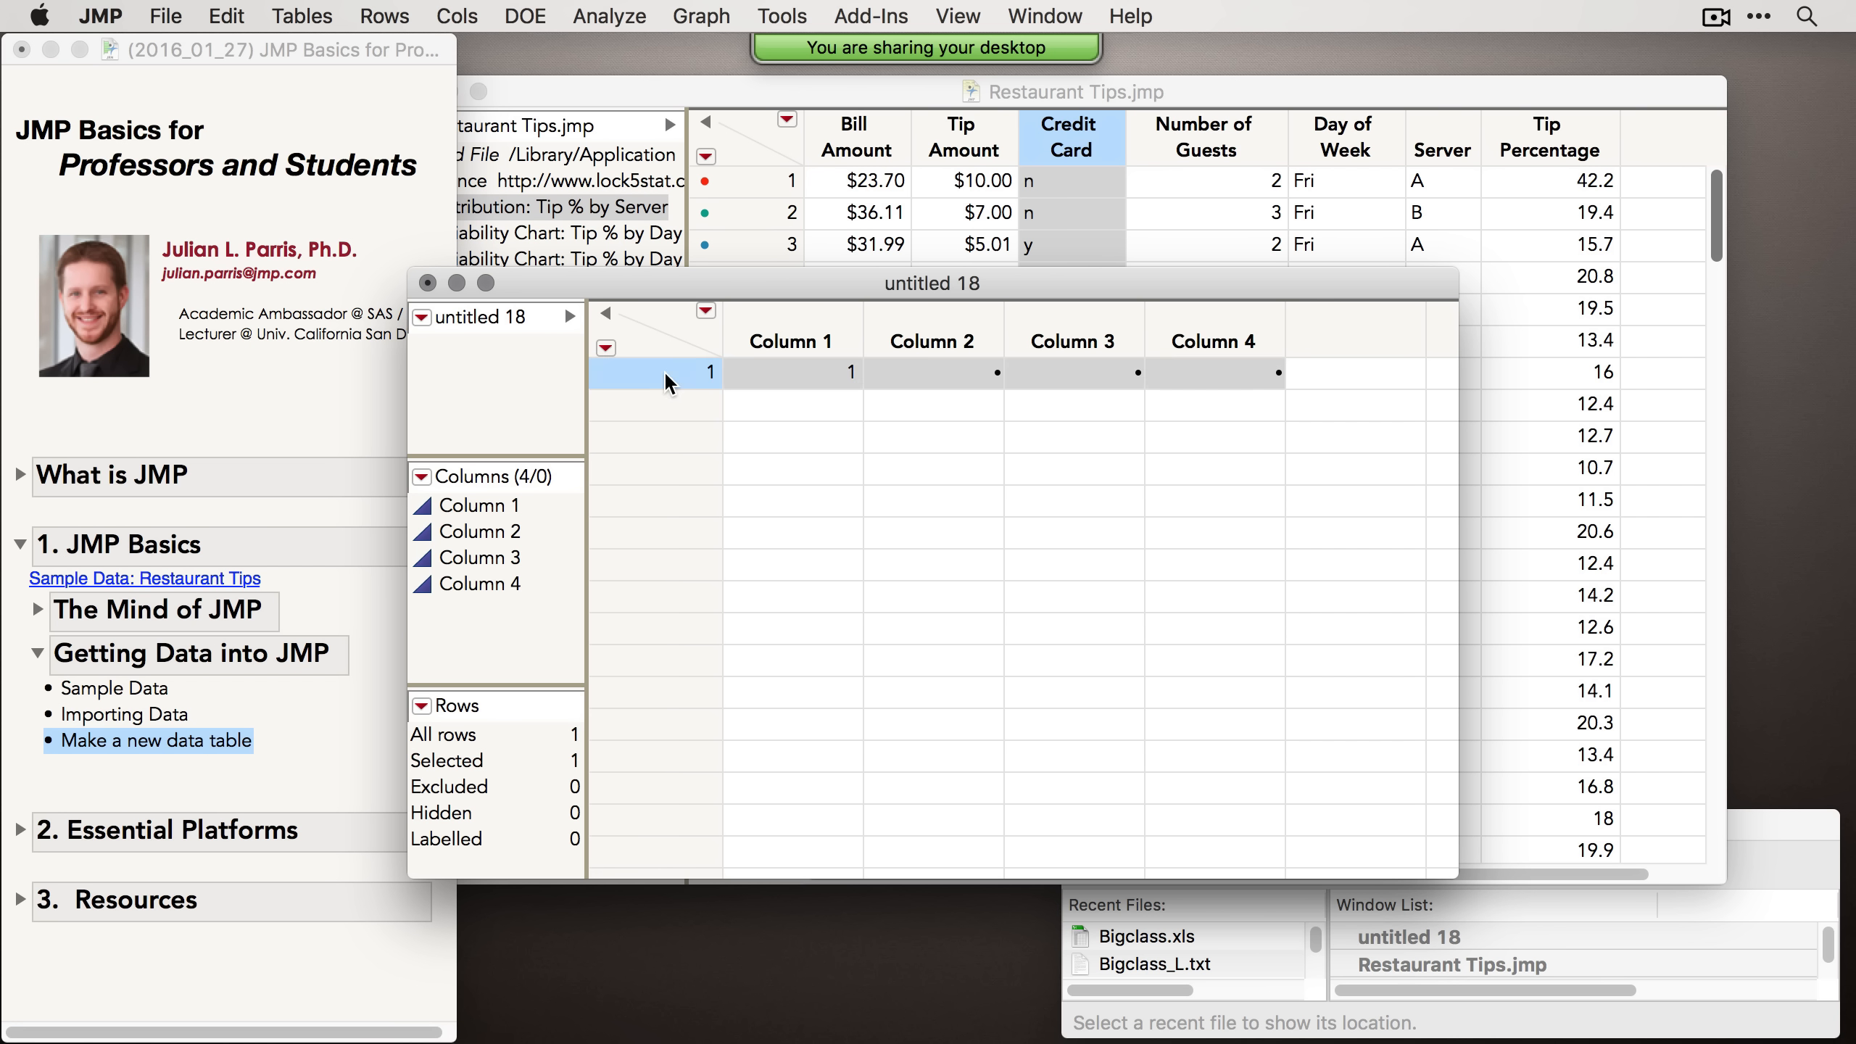
double_click(1119, 717)
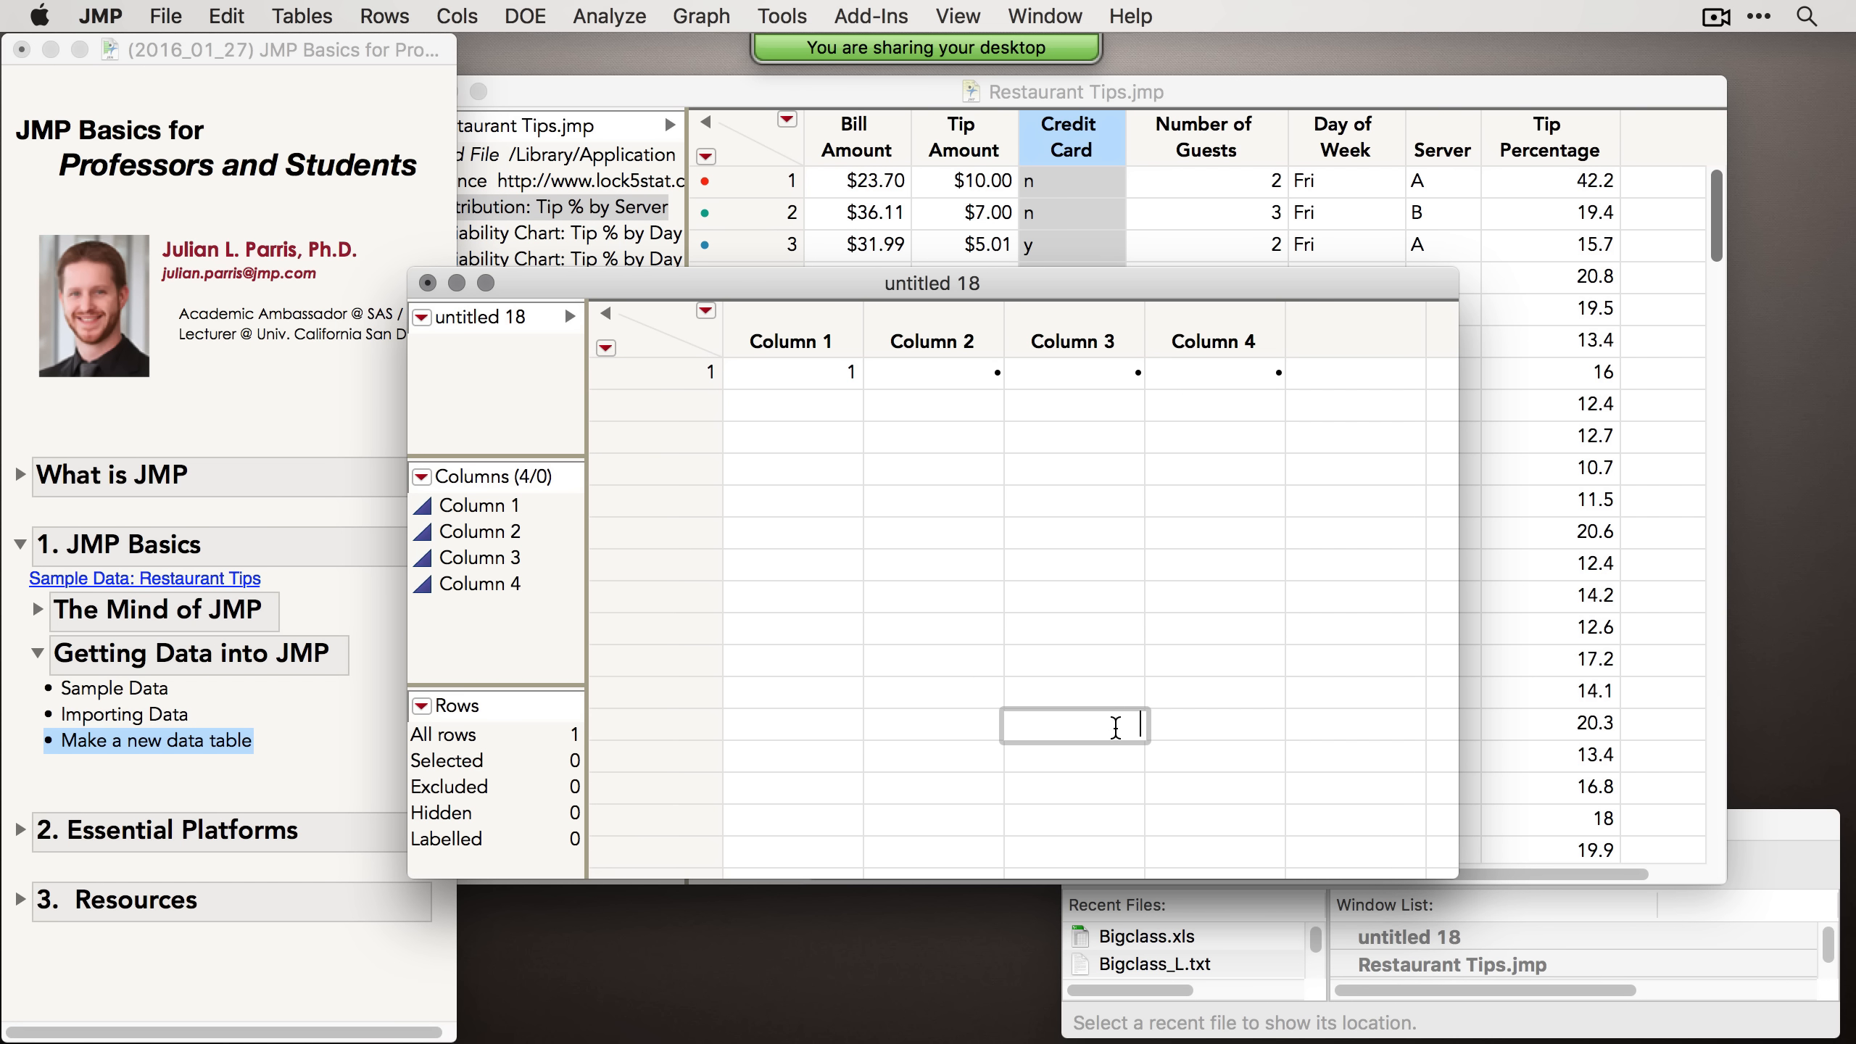
type("8")
key("Return")
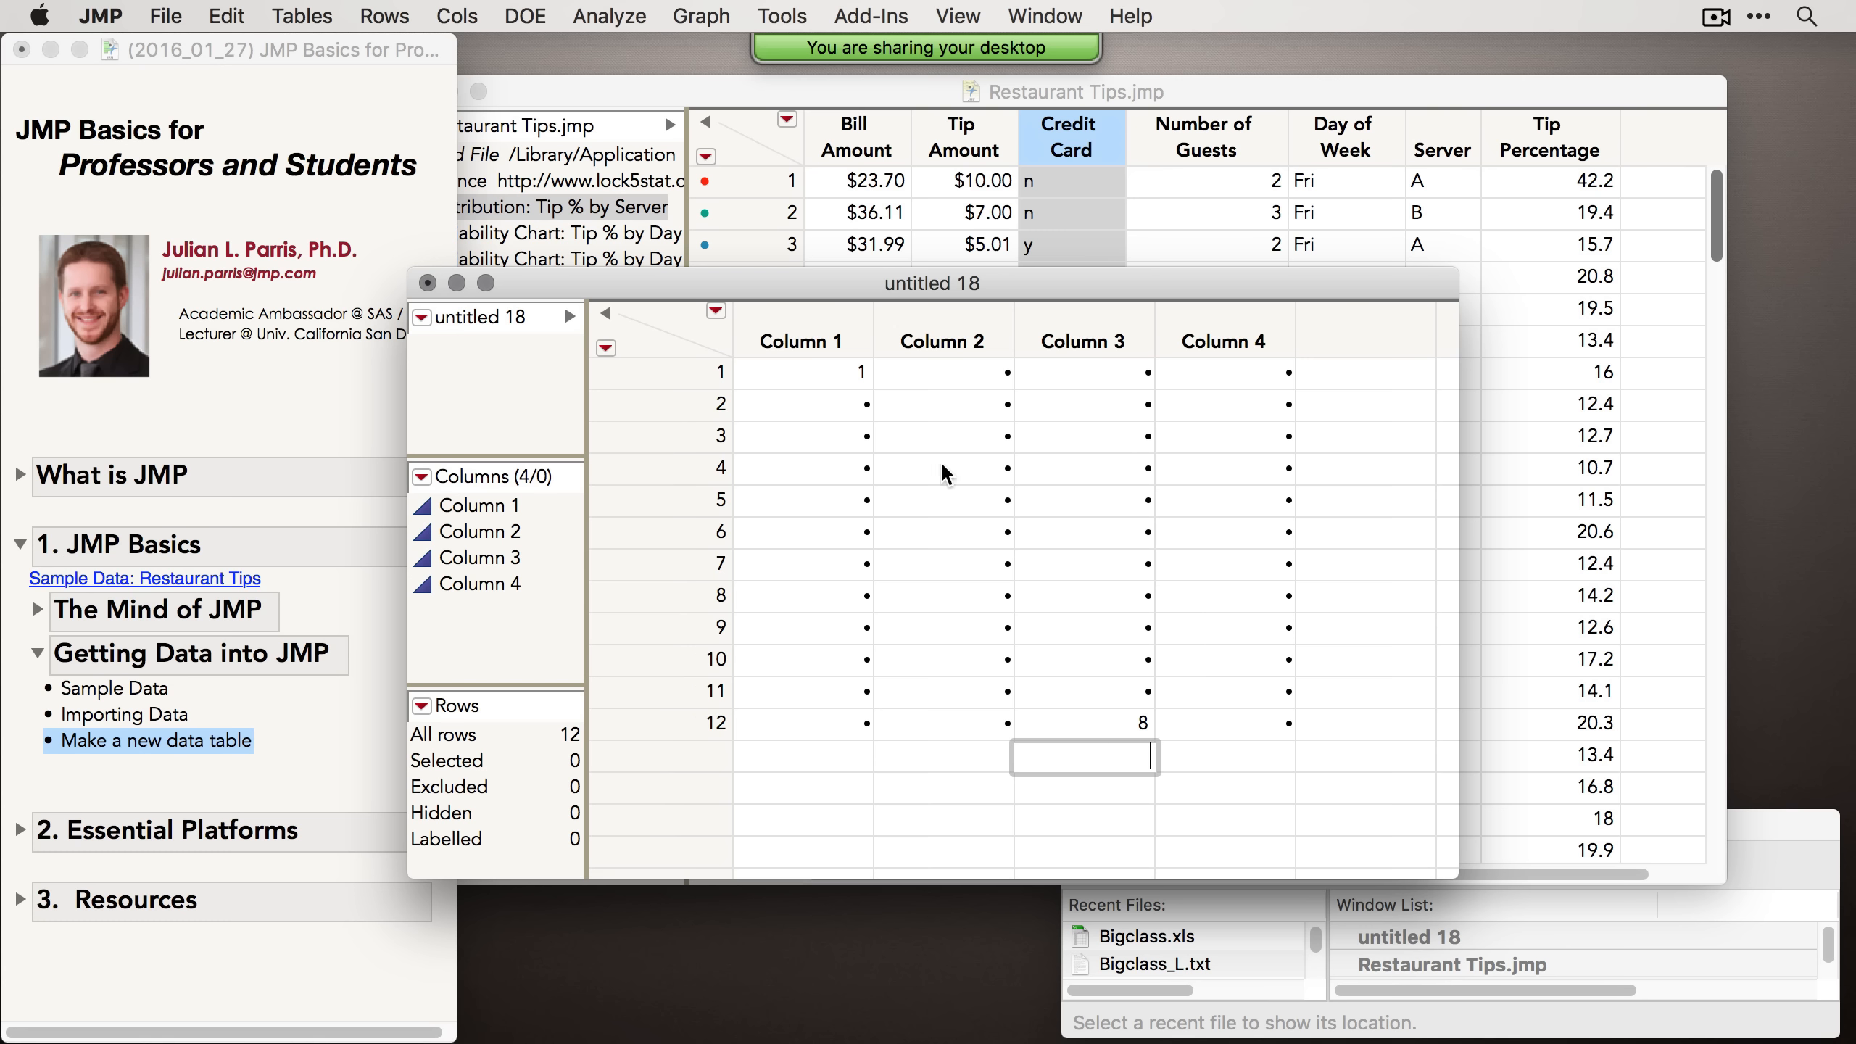
Step: Select Columns 2 through 4 and delete them, then close the untitled 18 table without saving
left_click(1125, 722)
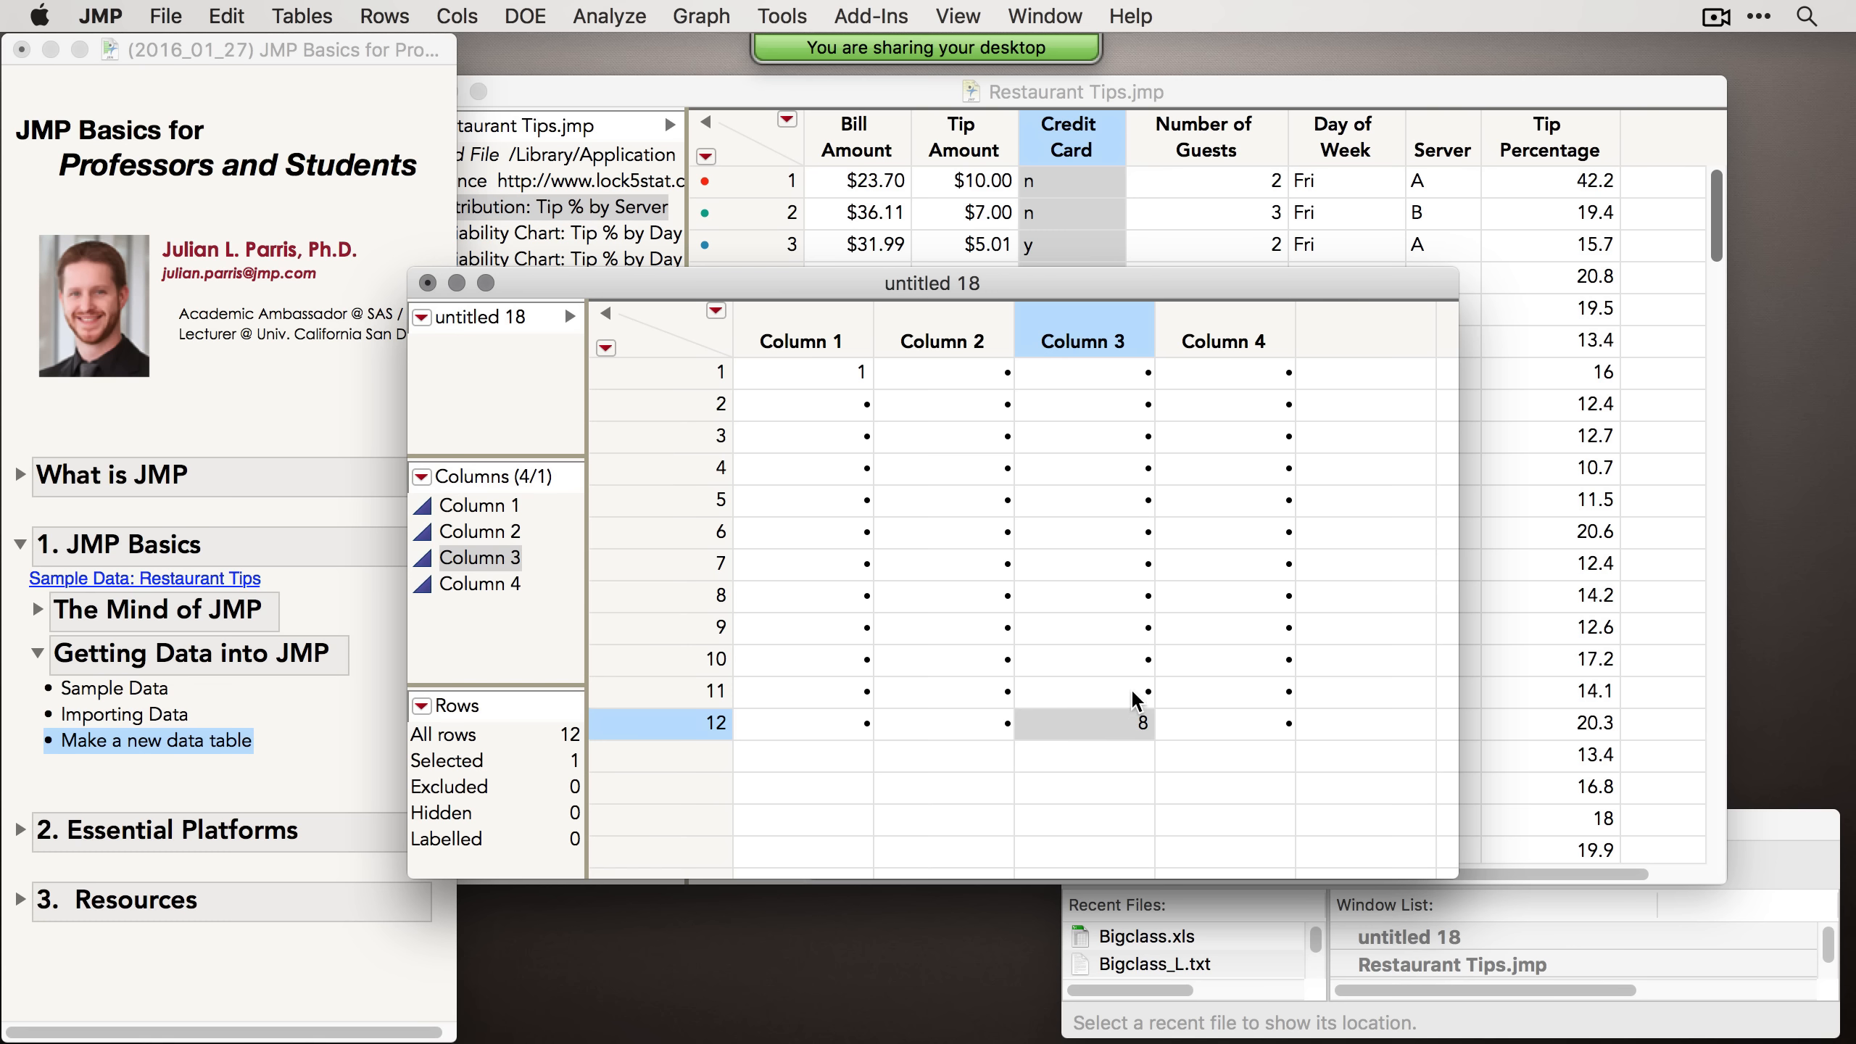
left_click_drag(1138, 695, 1103, 365)
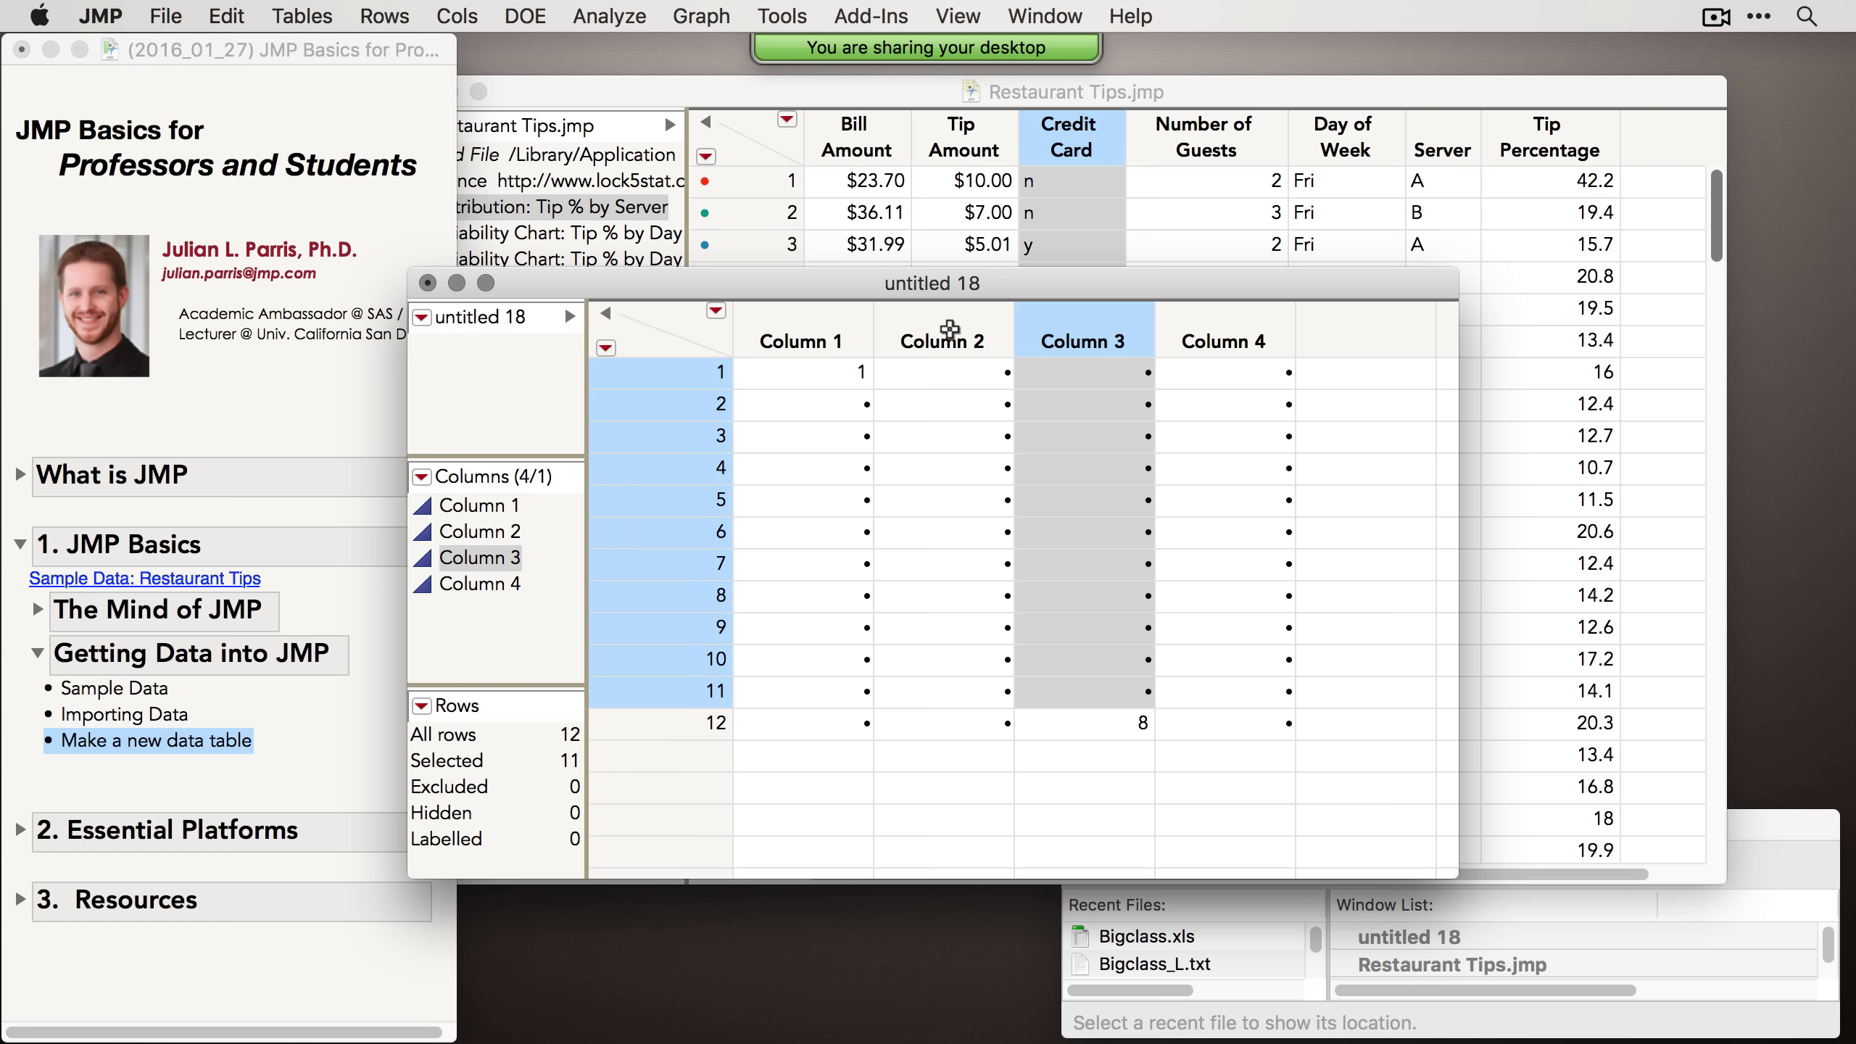
left_click_drag(949, 330, 1276, 356)
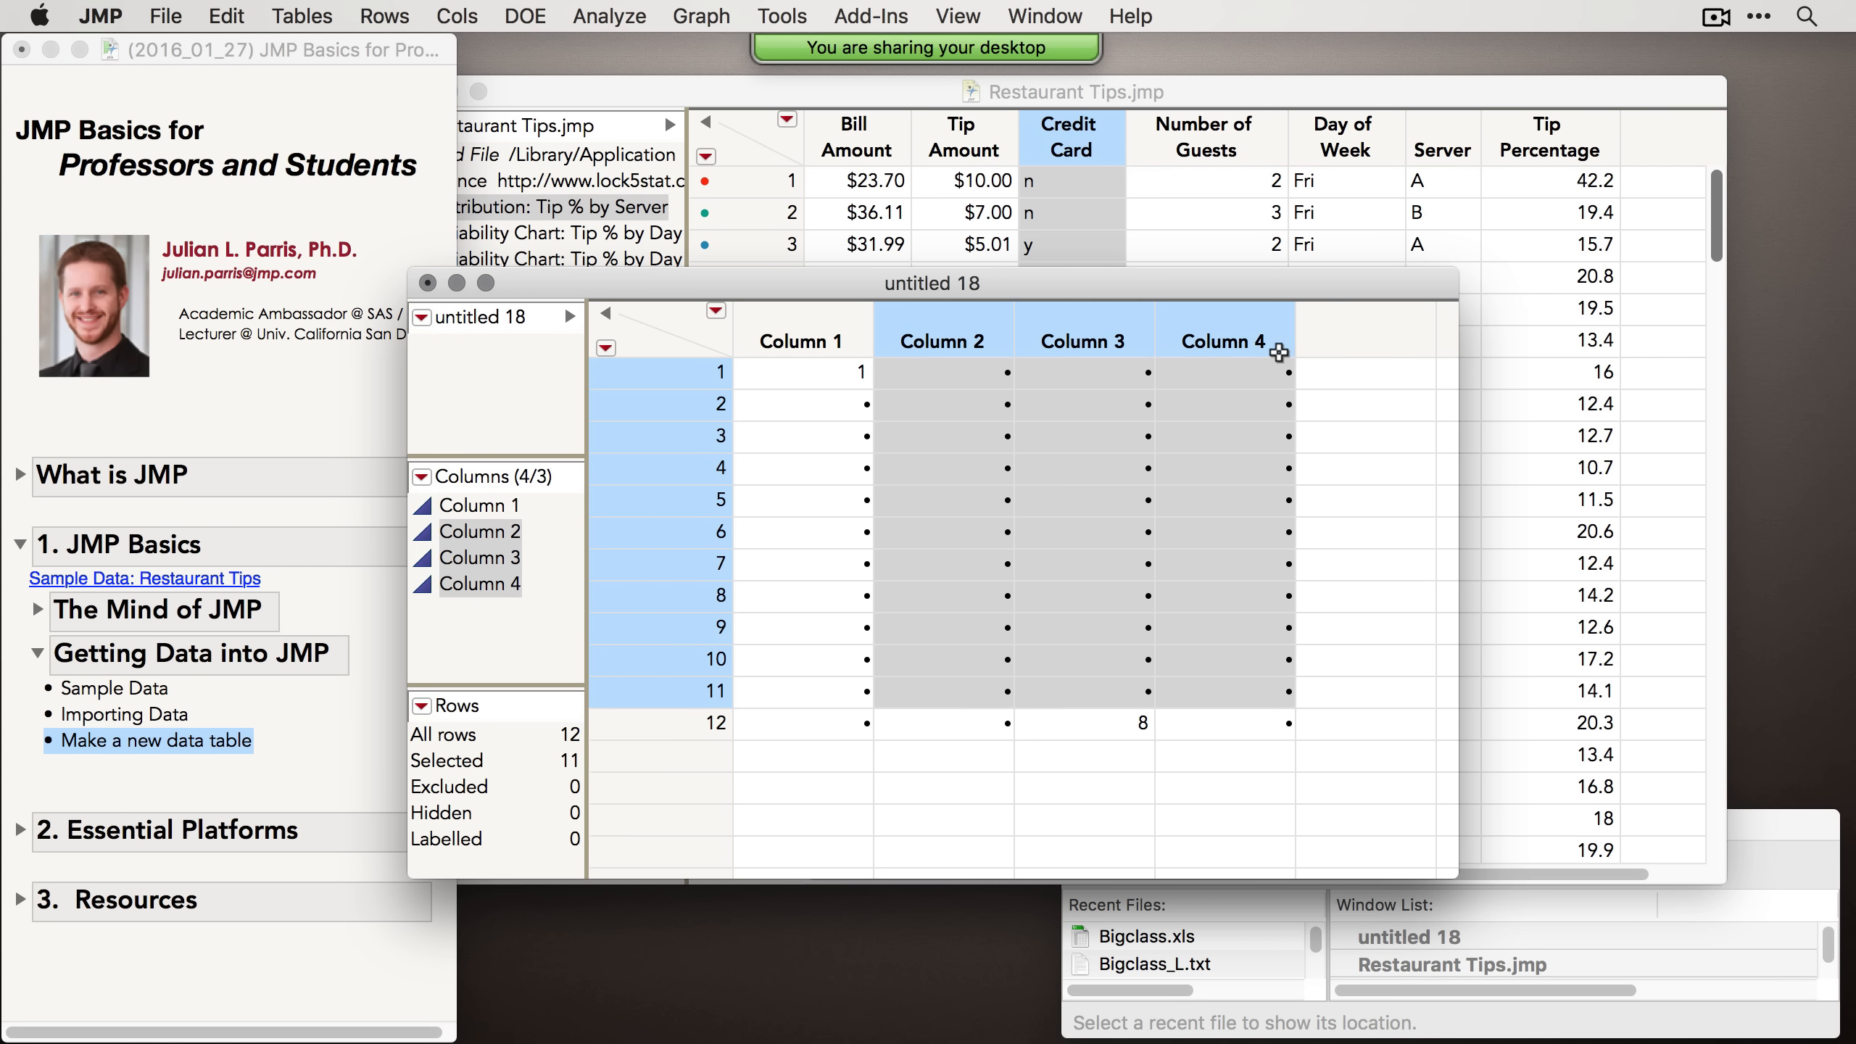
right_click(991, 332)
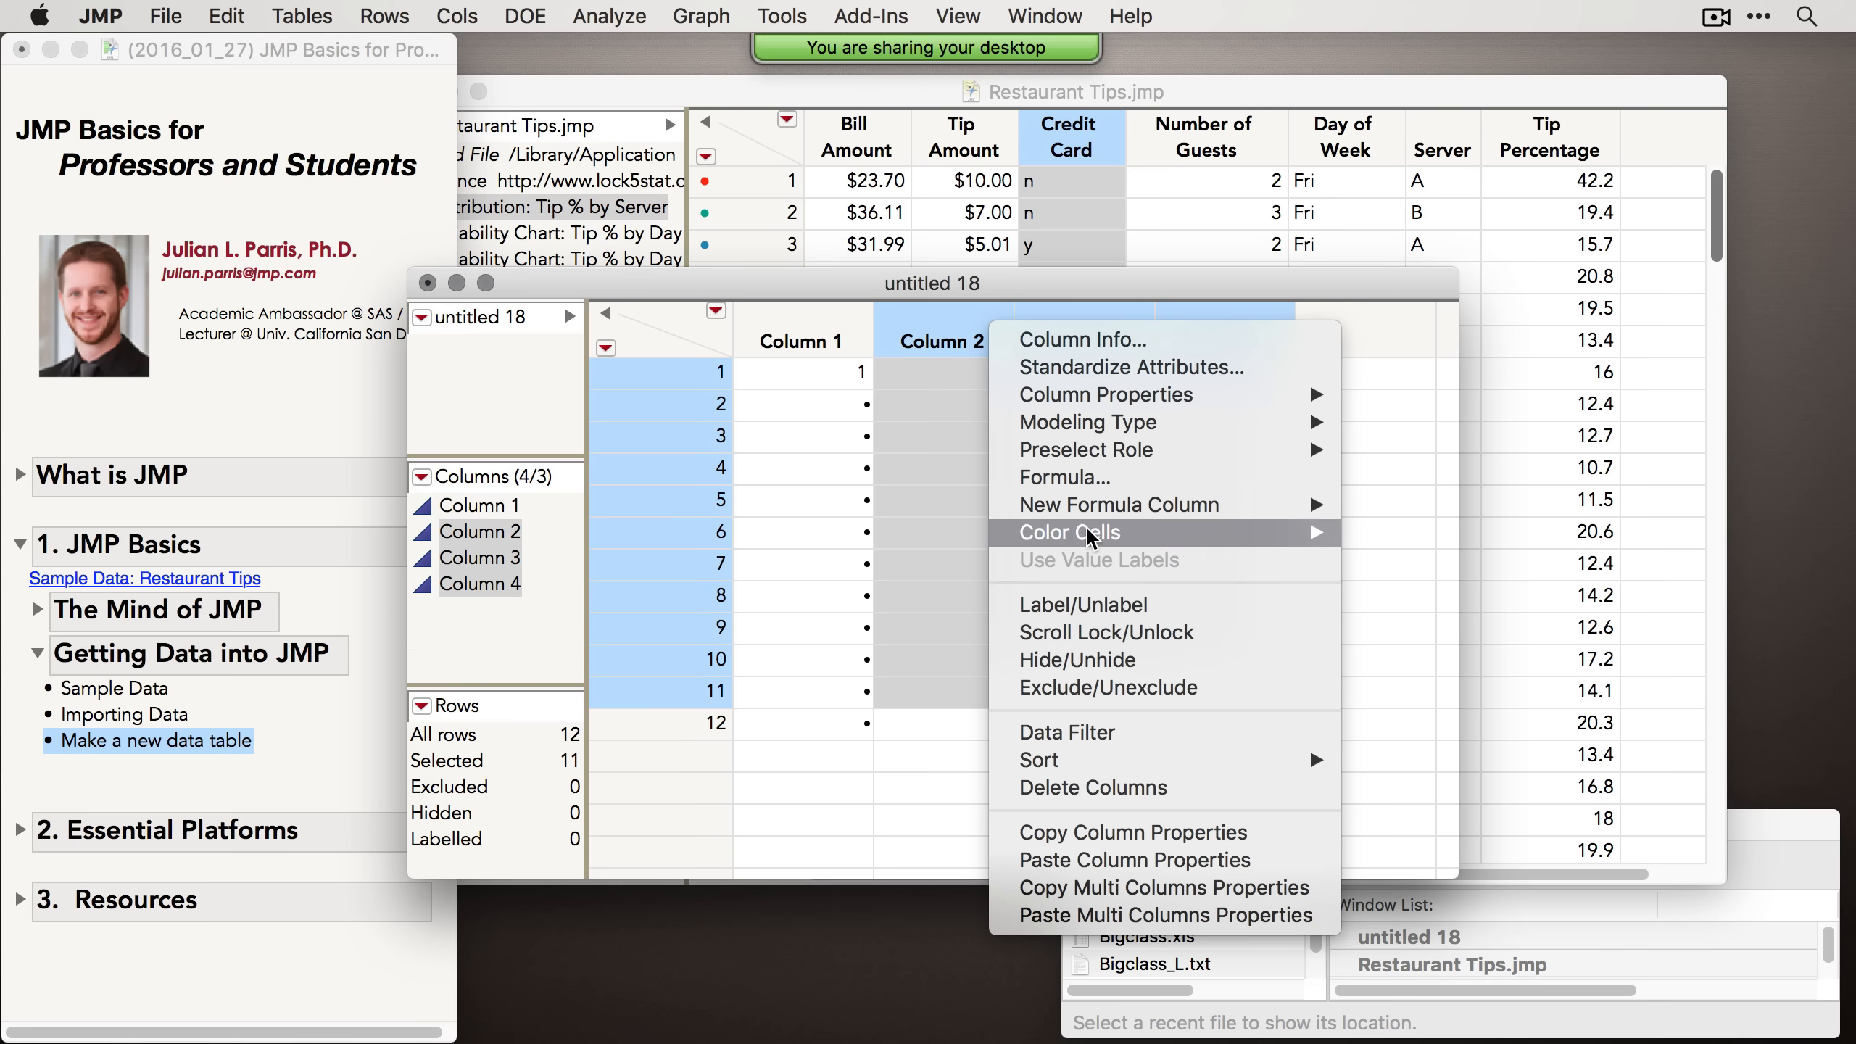
left_click(1199, 796)
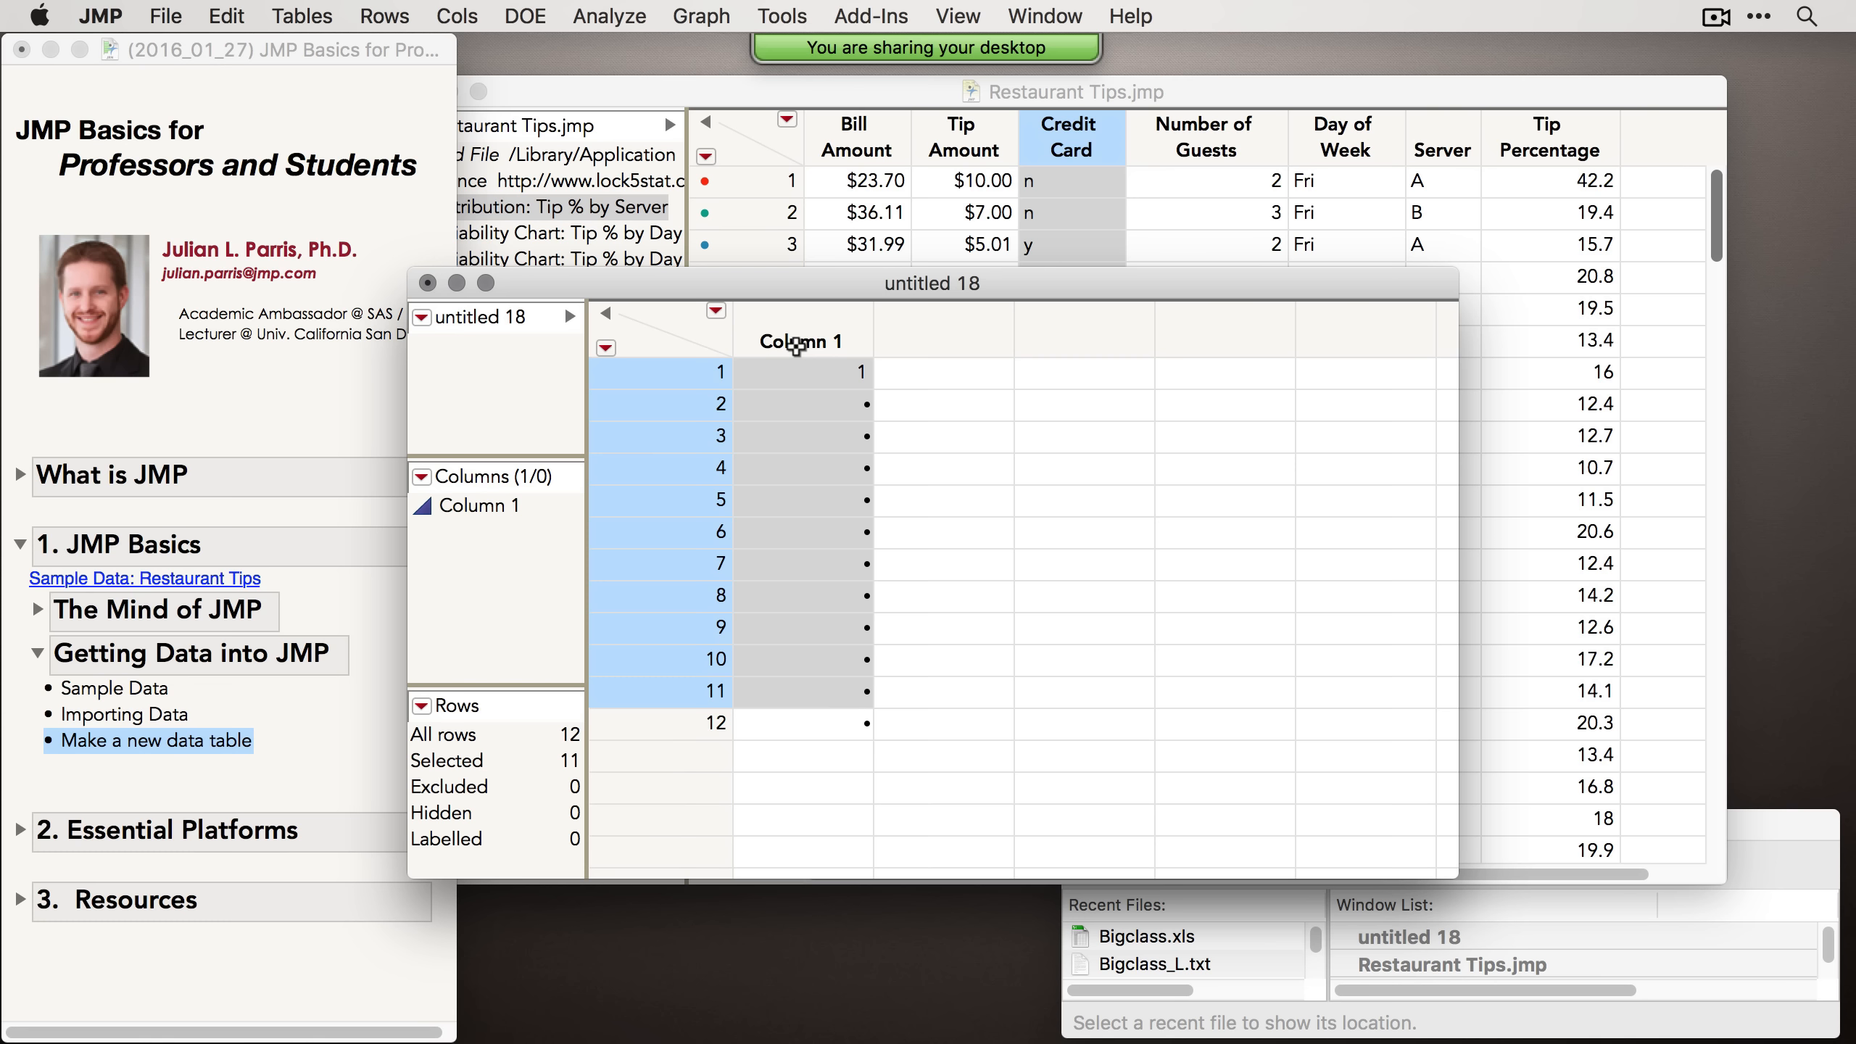
left_click(428, 283)
left_click(873, 444)
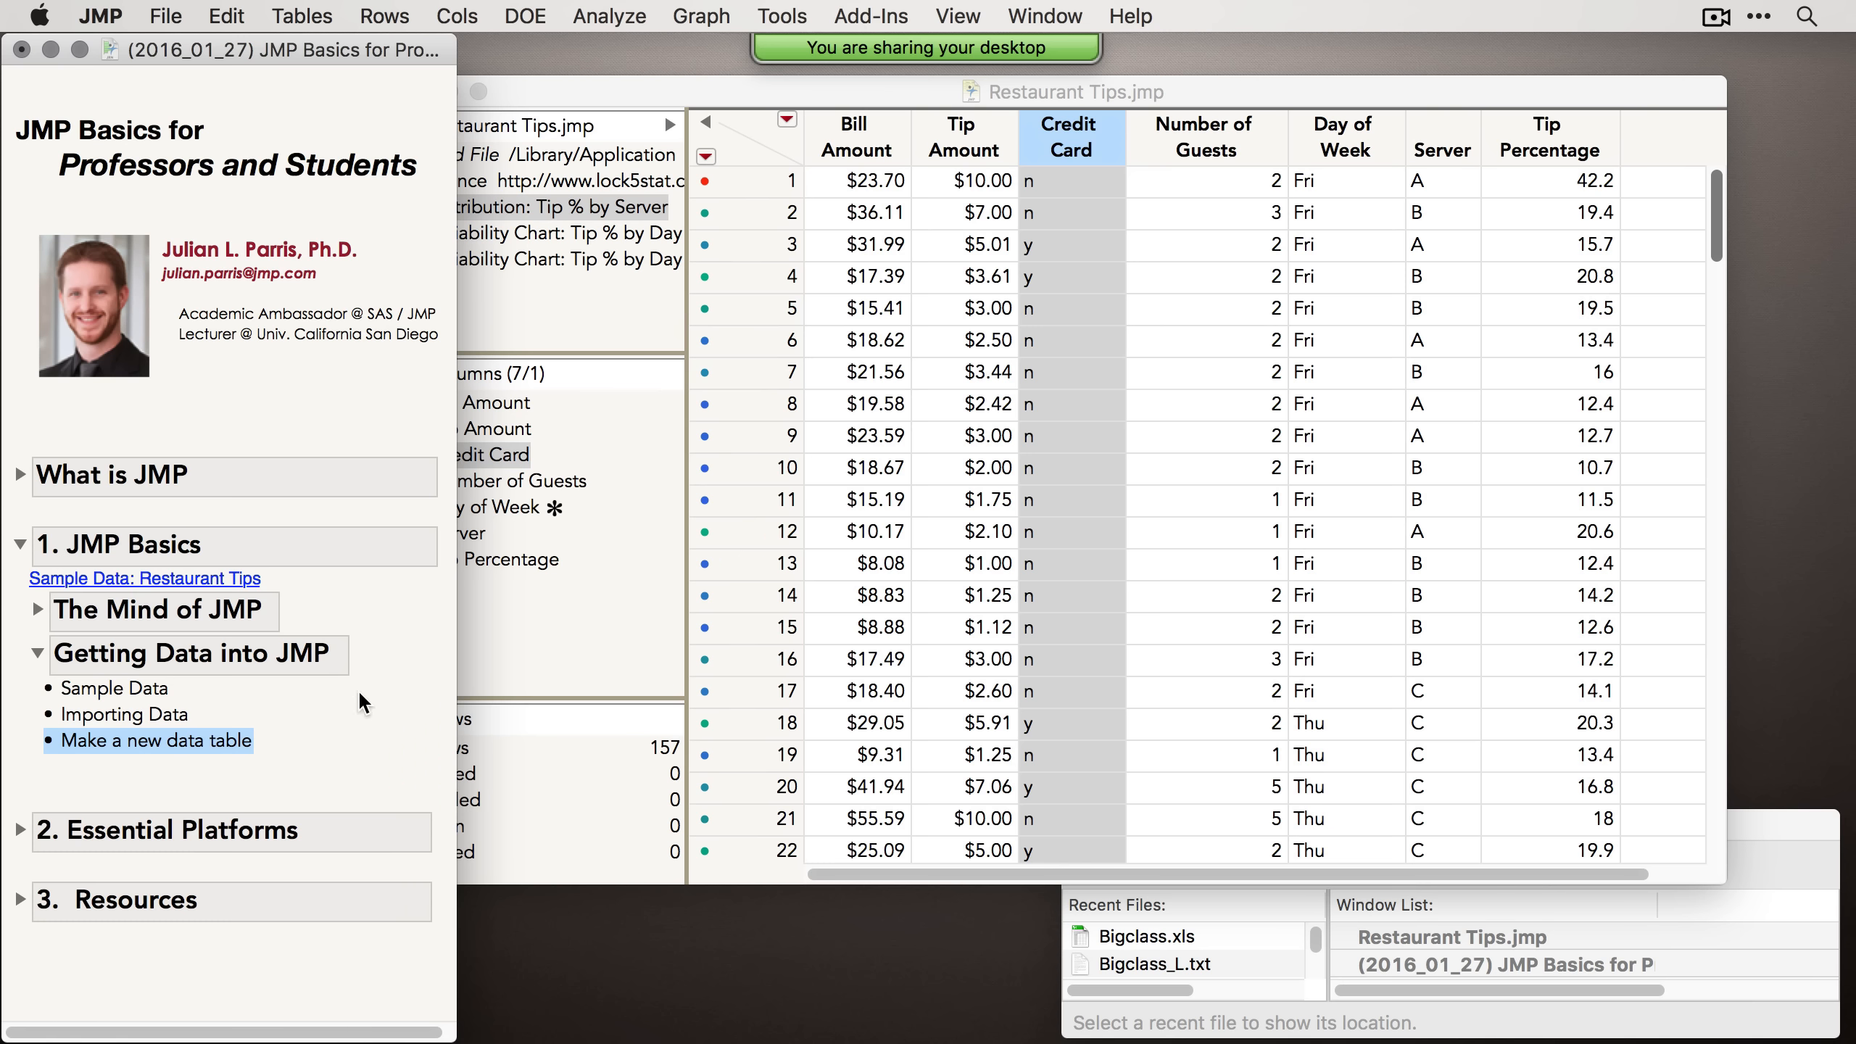
Step: In the journal, collapse the JMP Basics section and expand Essential Platforms and its Distribution topic
left_click(42, 654)
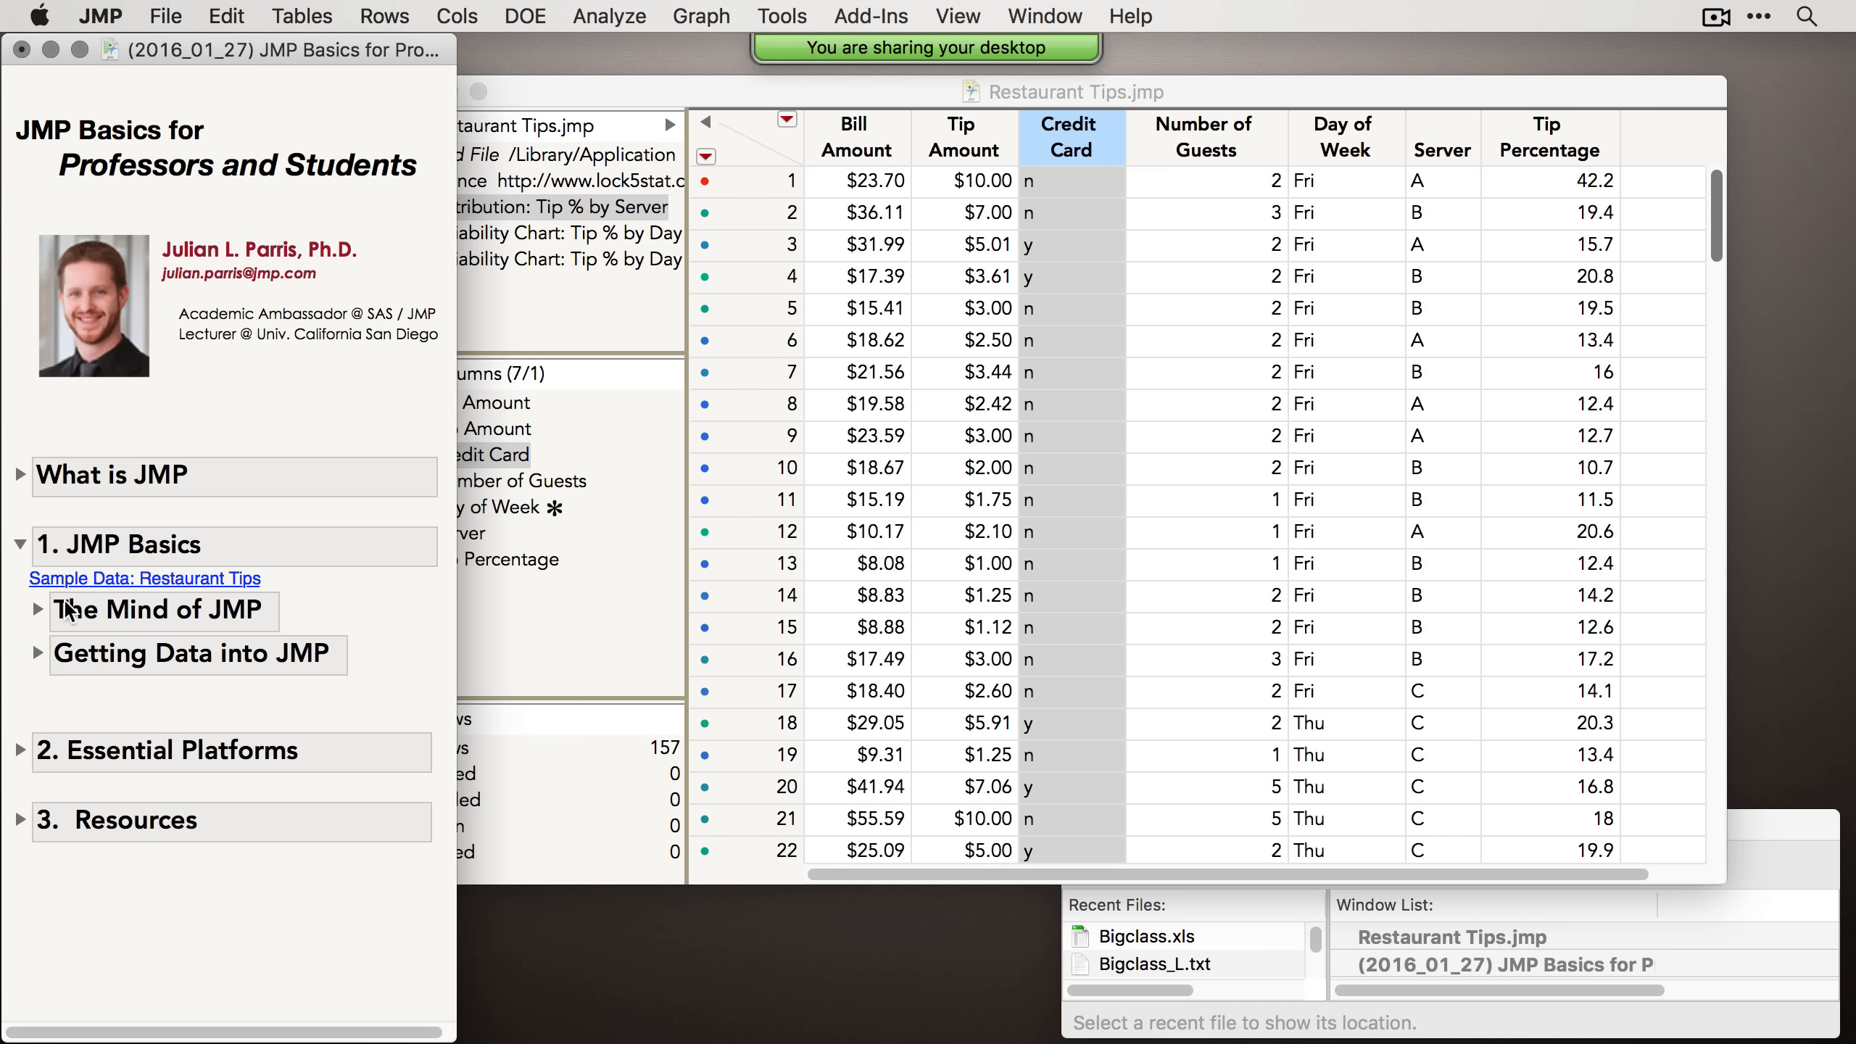
left_click(20, 543)
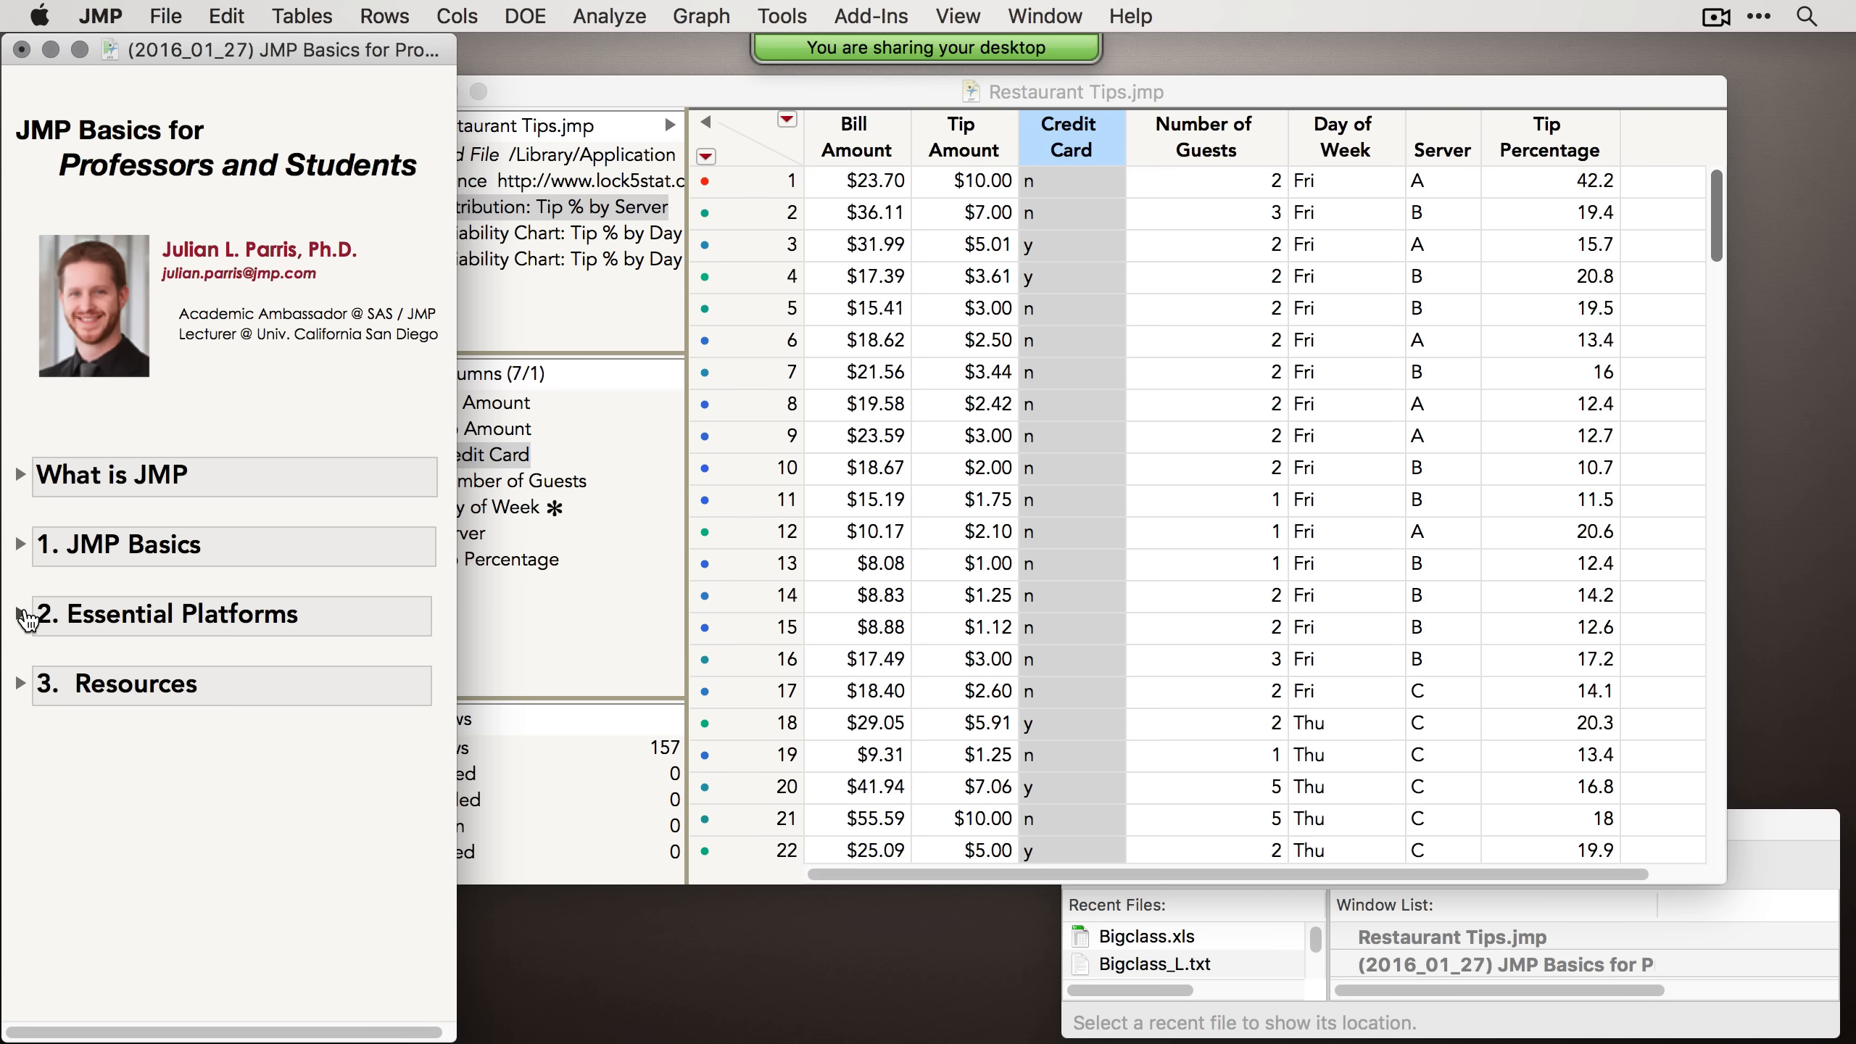
left_click(20, 614)
scroll(382, 488, "down", 1)
scroll(386, 493, "down", 1)
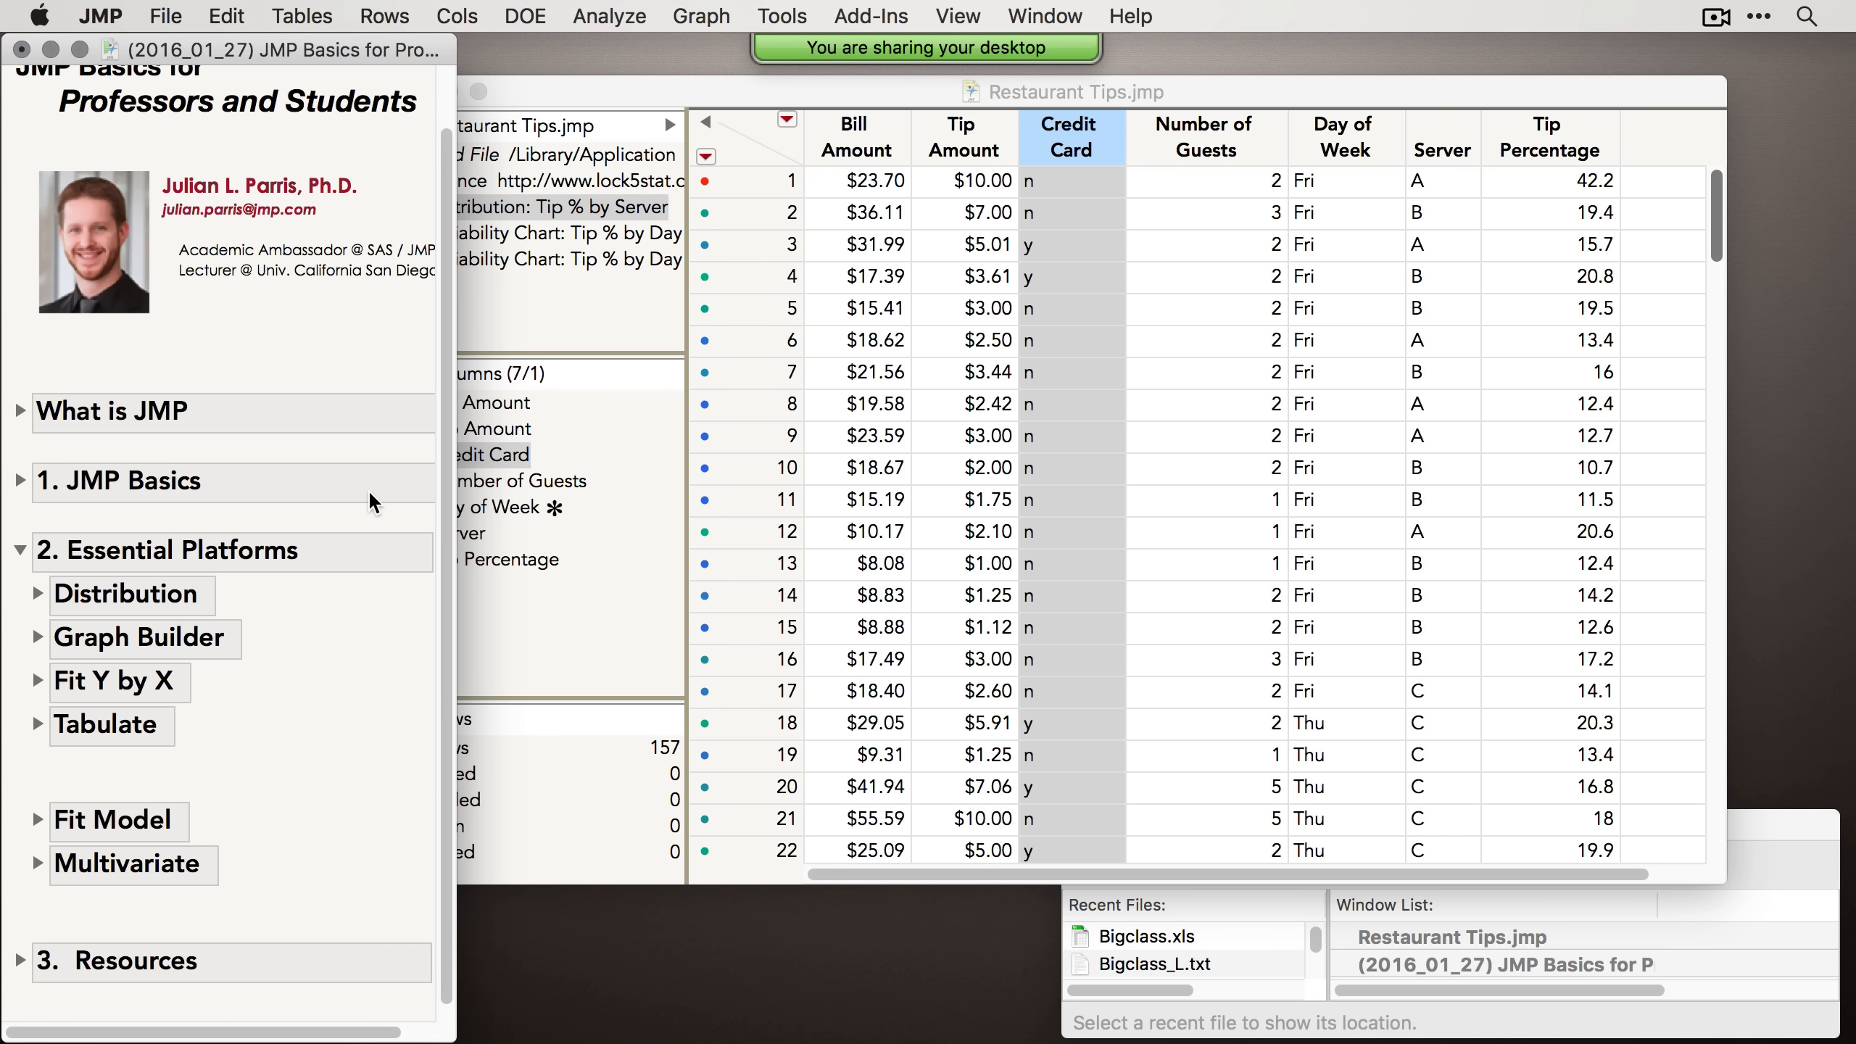
scroll(373, 503, "down", 1)
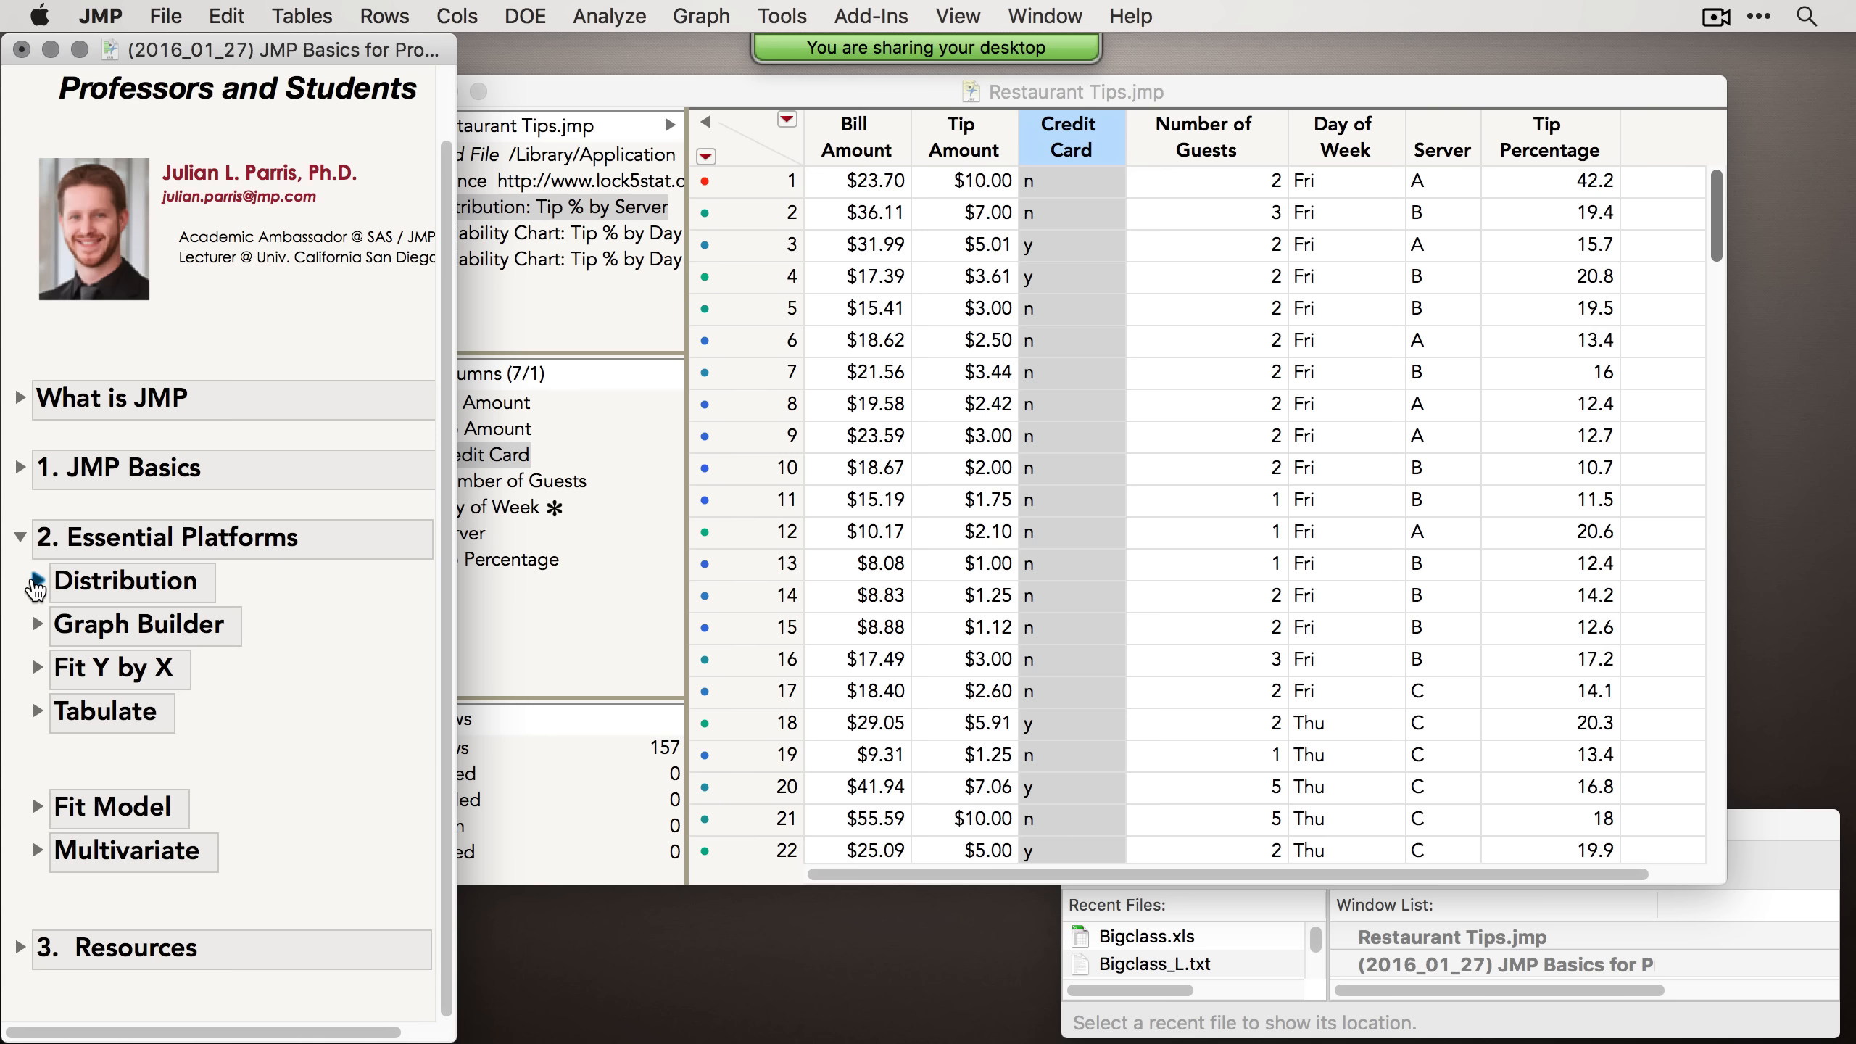
left_click(37, 580)
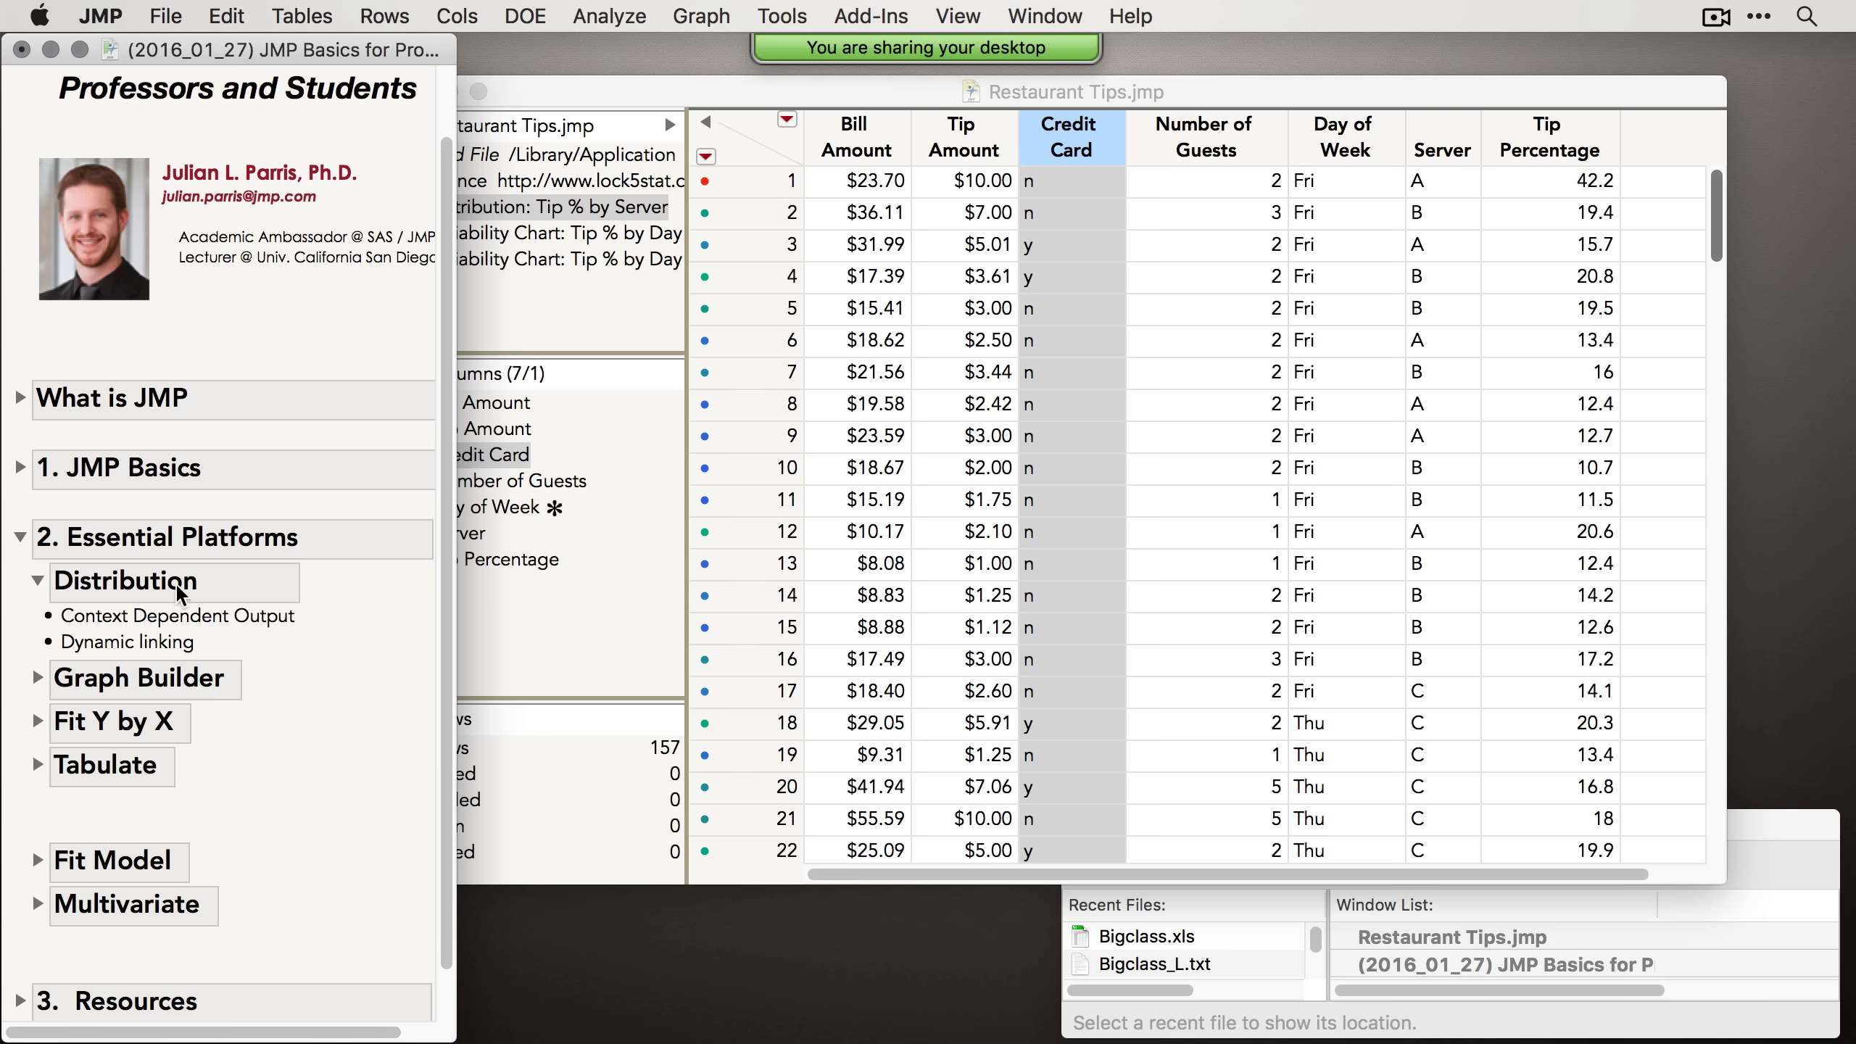
Step: Run a Distribution analysis of Bill Amount, Tip Amount, Credit Card and Number of Guests from the Restaurant Tips table
left_click(170, 614)
left_click(145, 637)
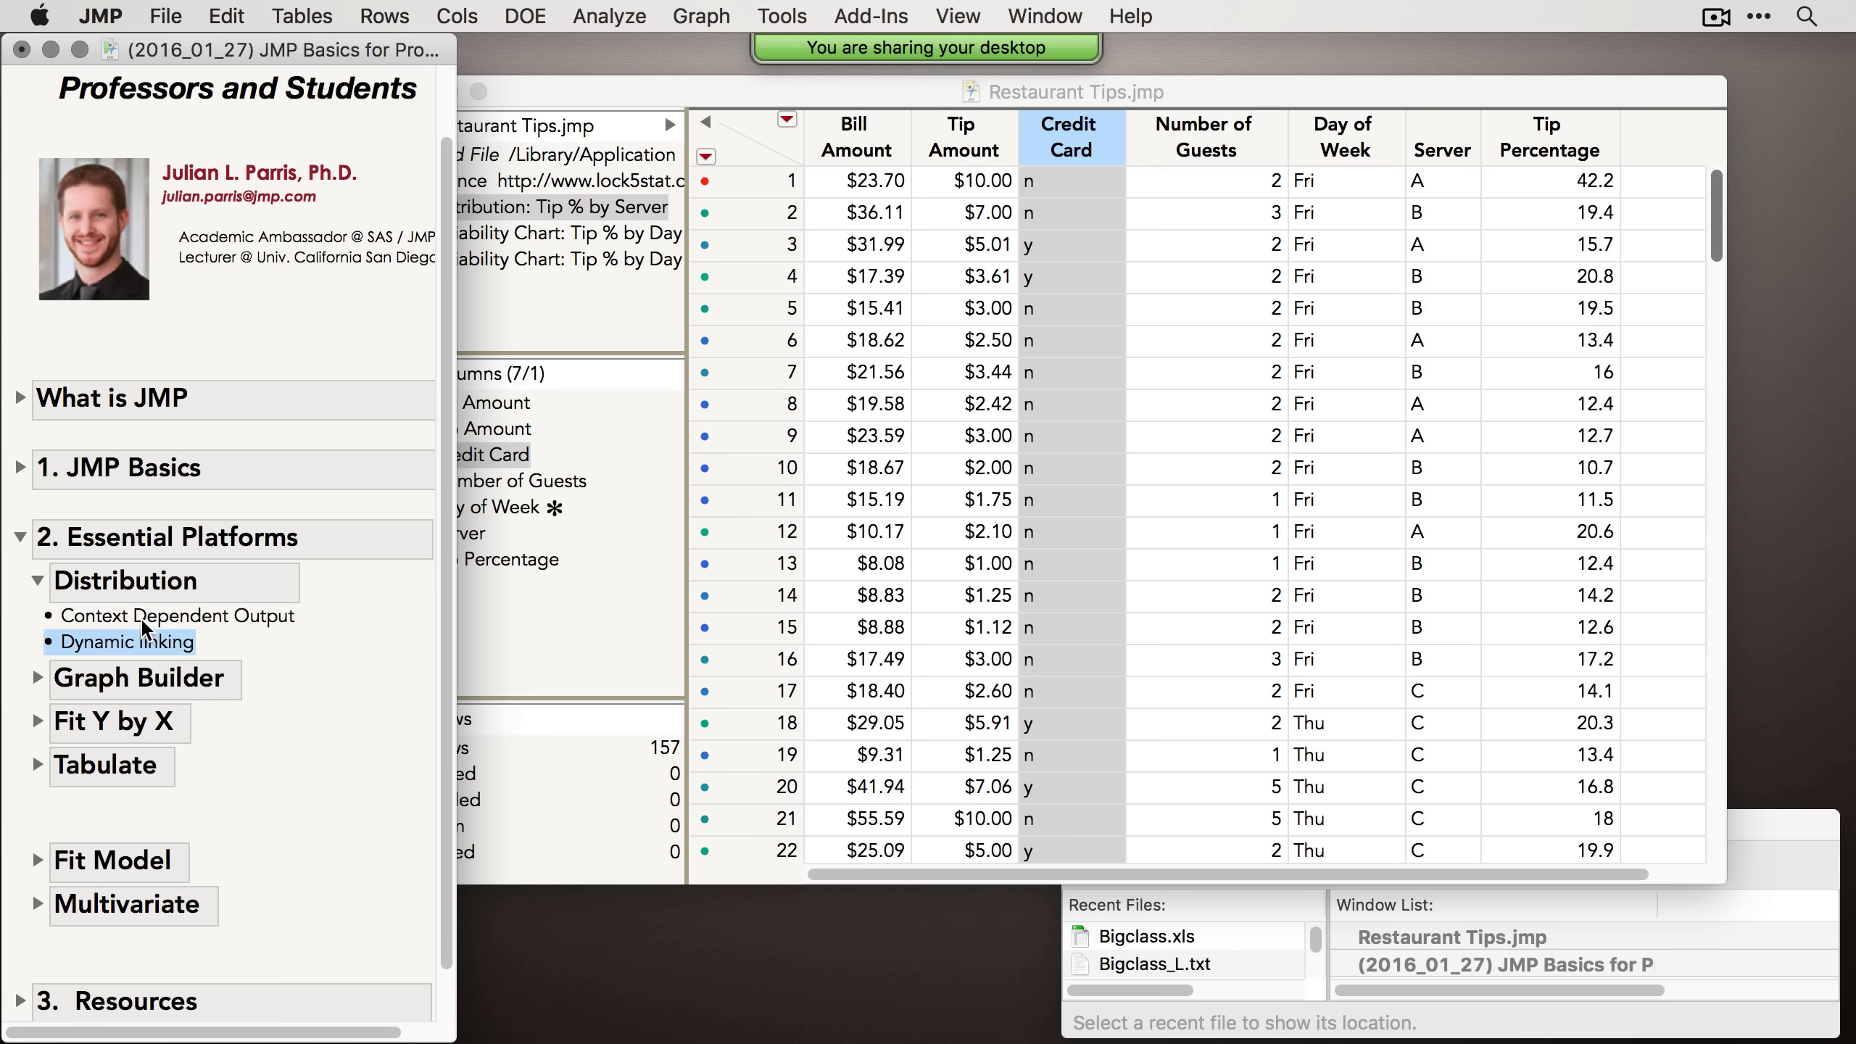
left_click(610, 16)
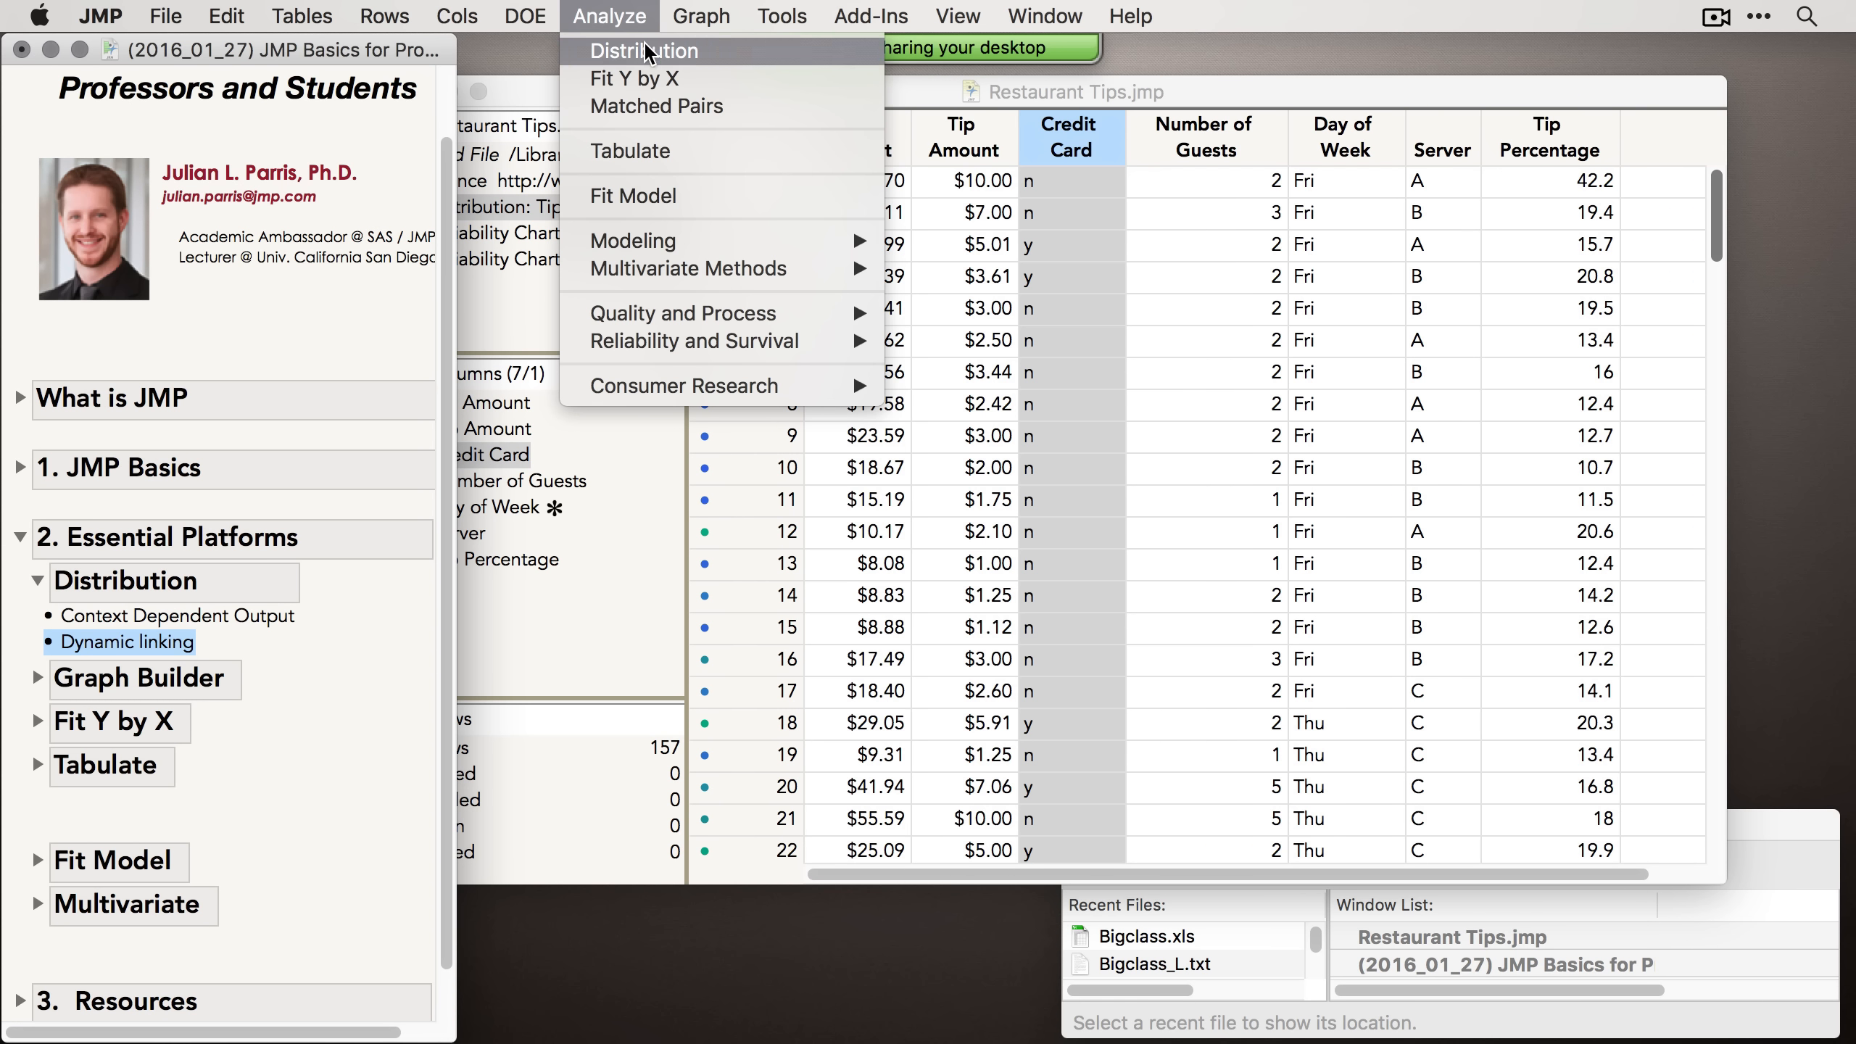
left_click(646, 52)
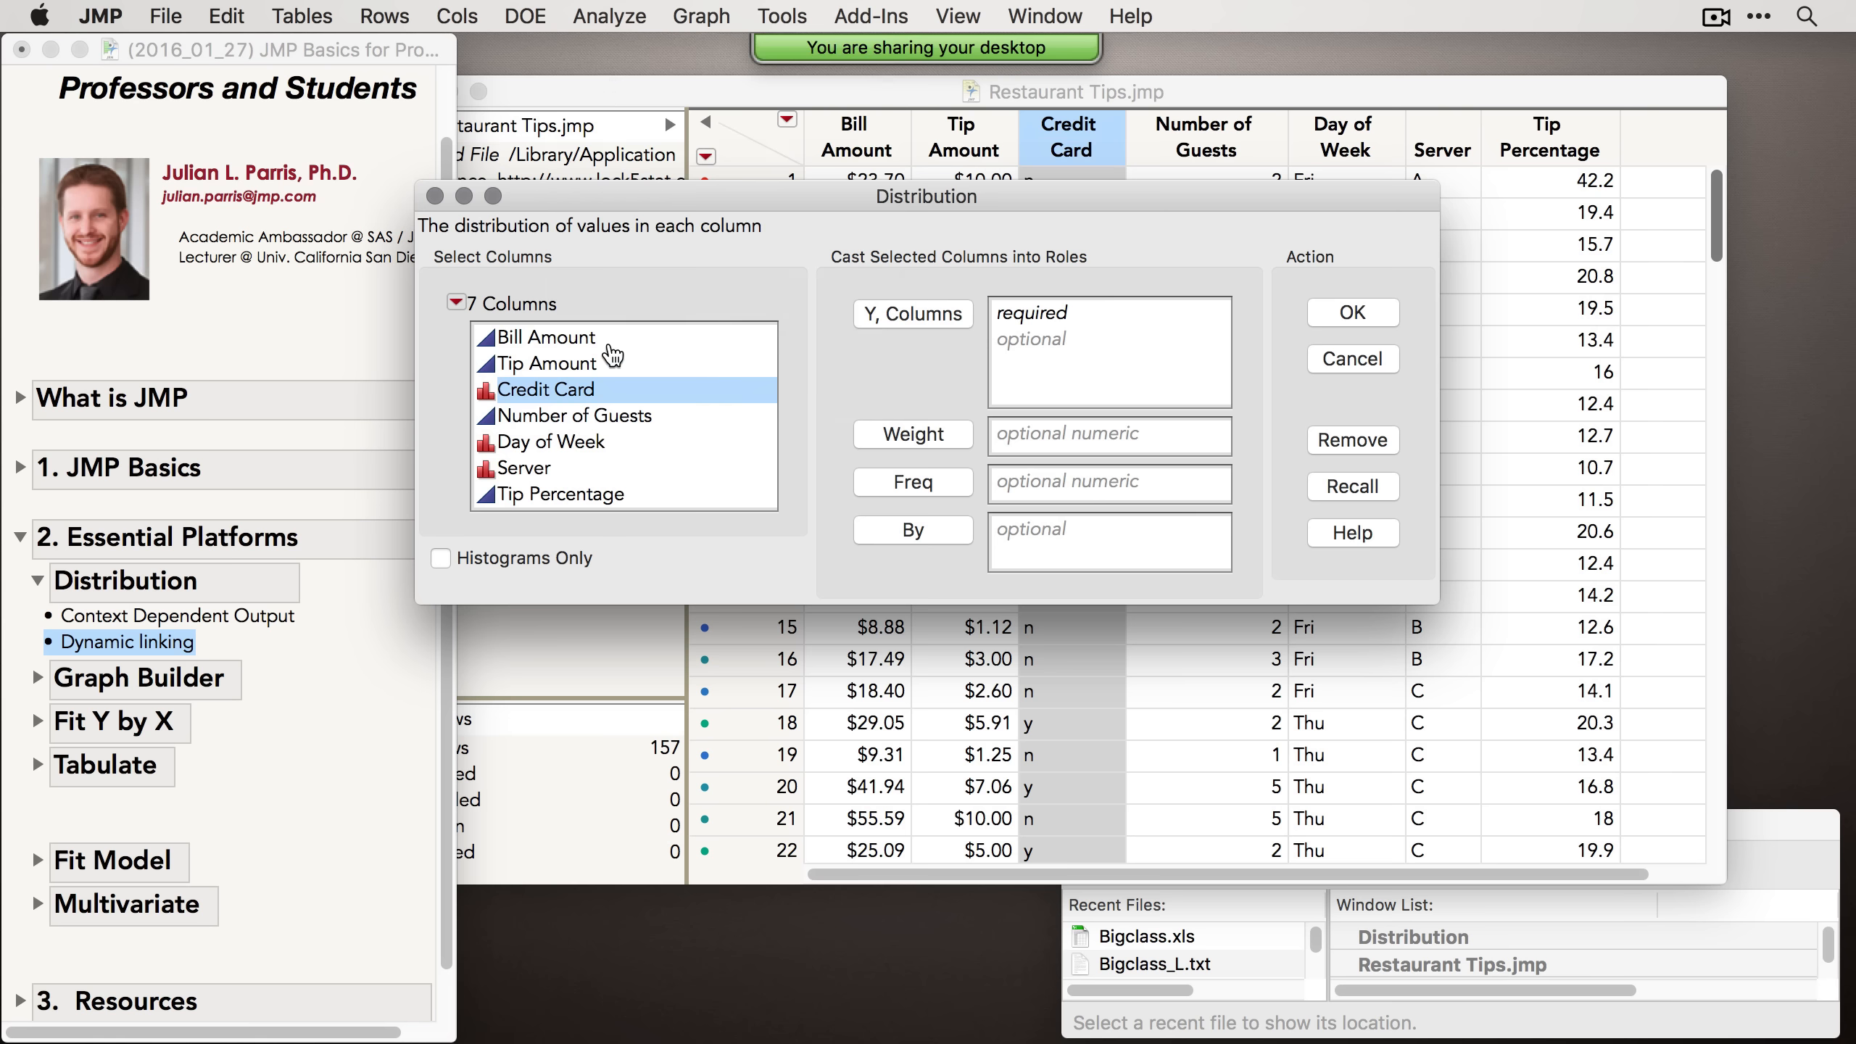
left_click_drag(605, 340, 627, 419)
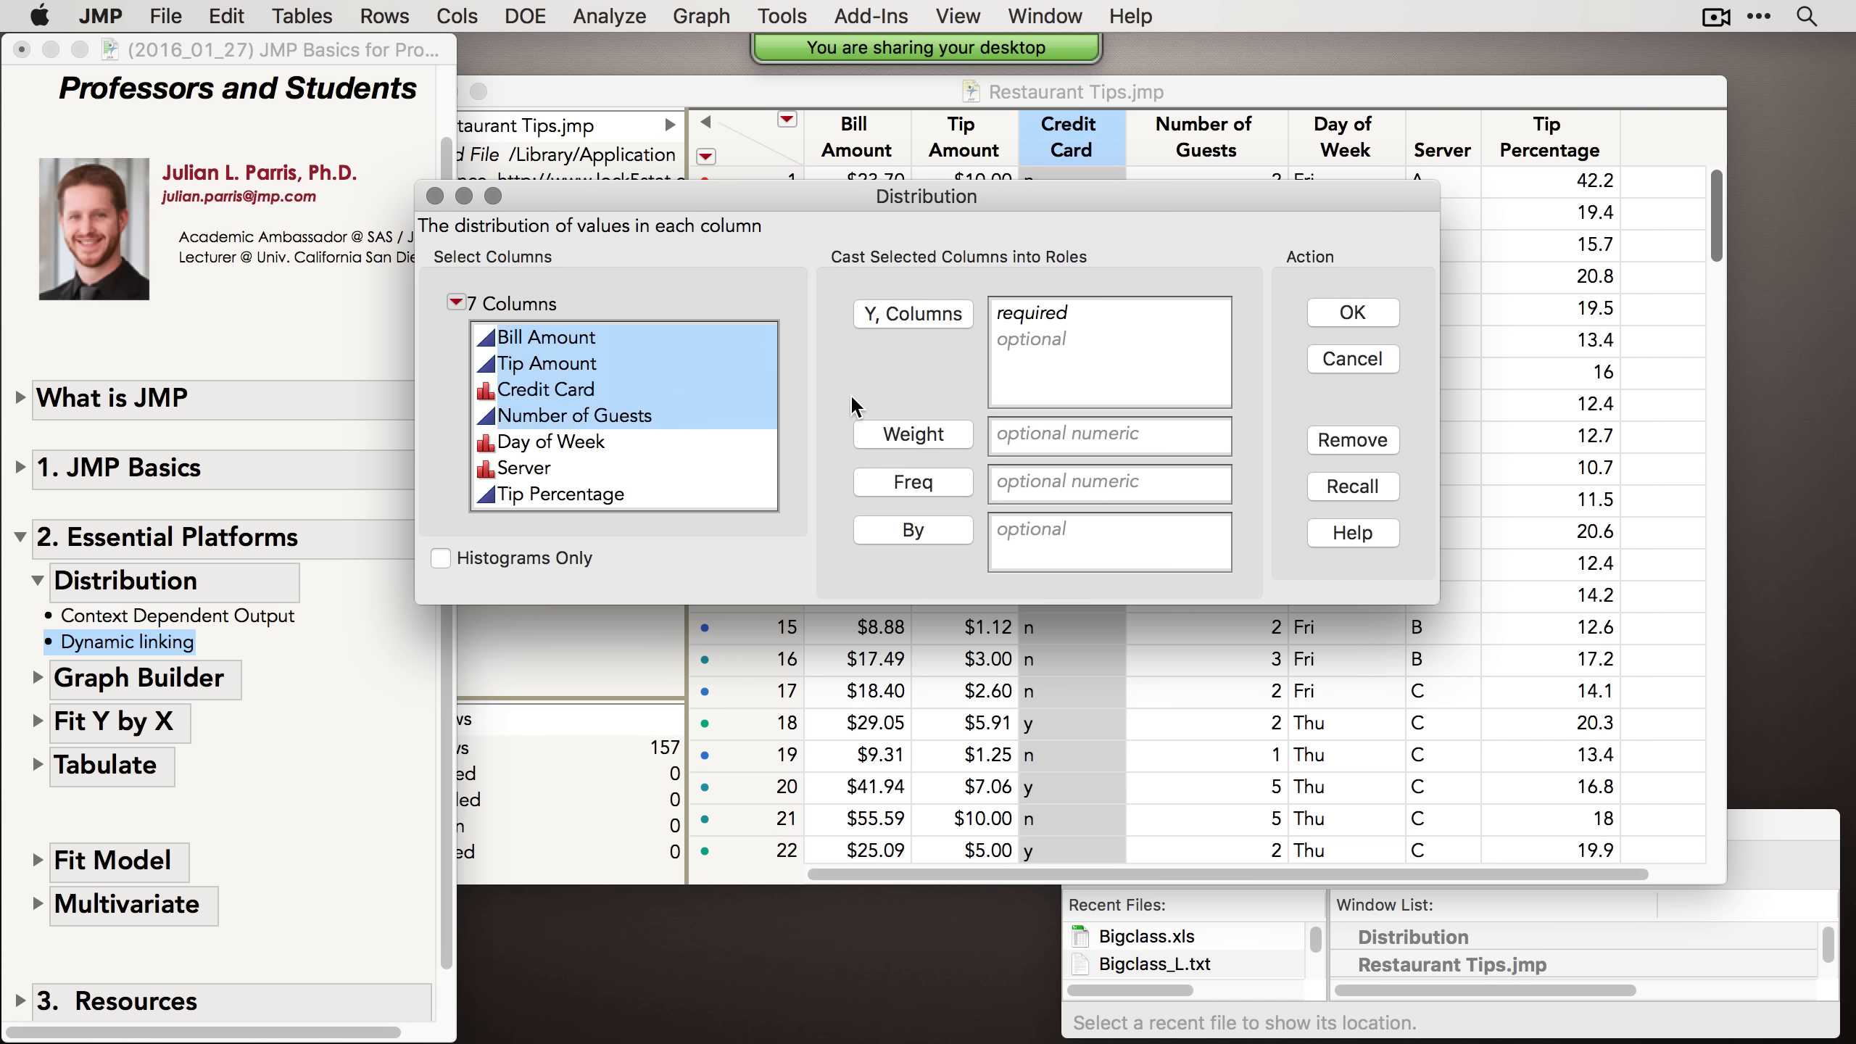
left_click(957, 313)
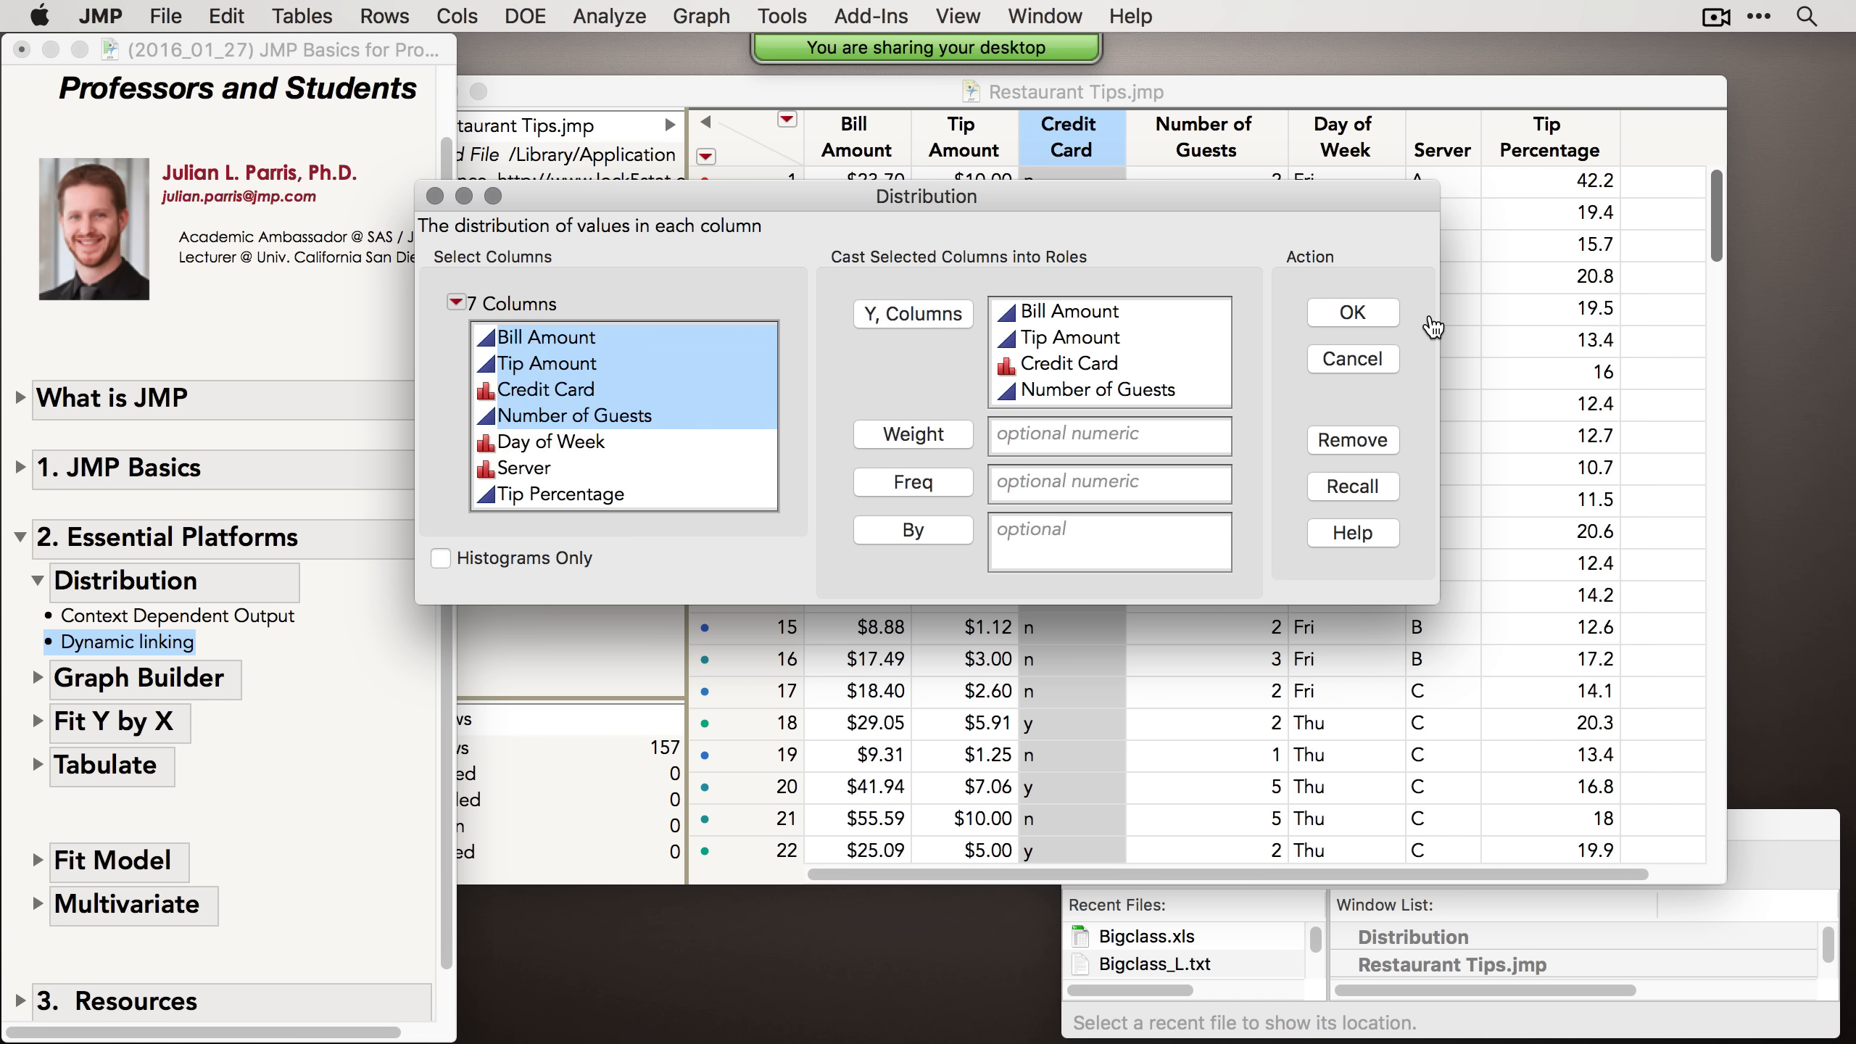
left_click(1370, 317)
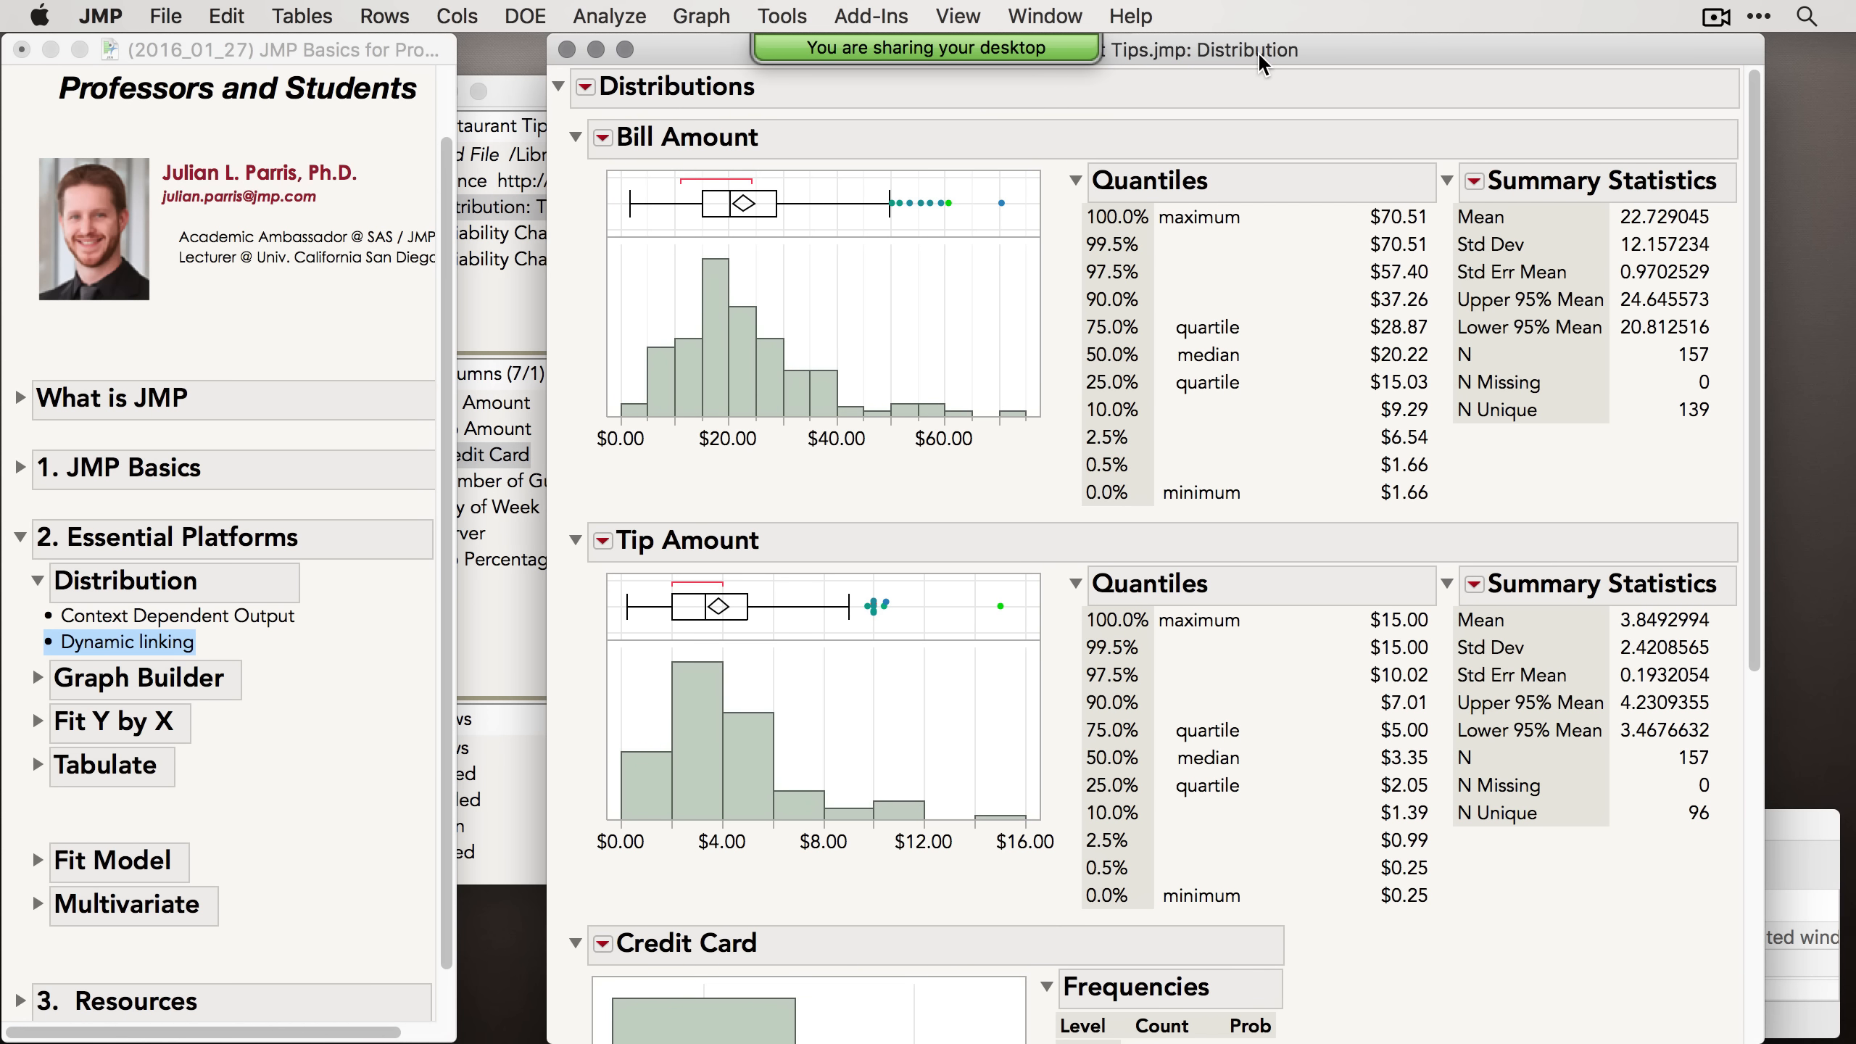
Step: Select the high Bill Amount outlier points in the box plot and review the linked highlights in the other distributions
left_click_drag(1258, 52, 1053, 59)
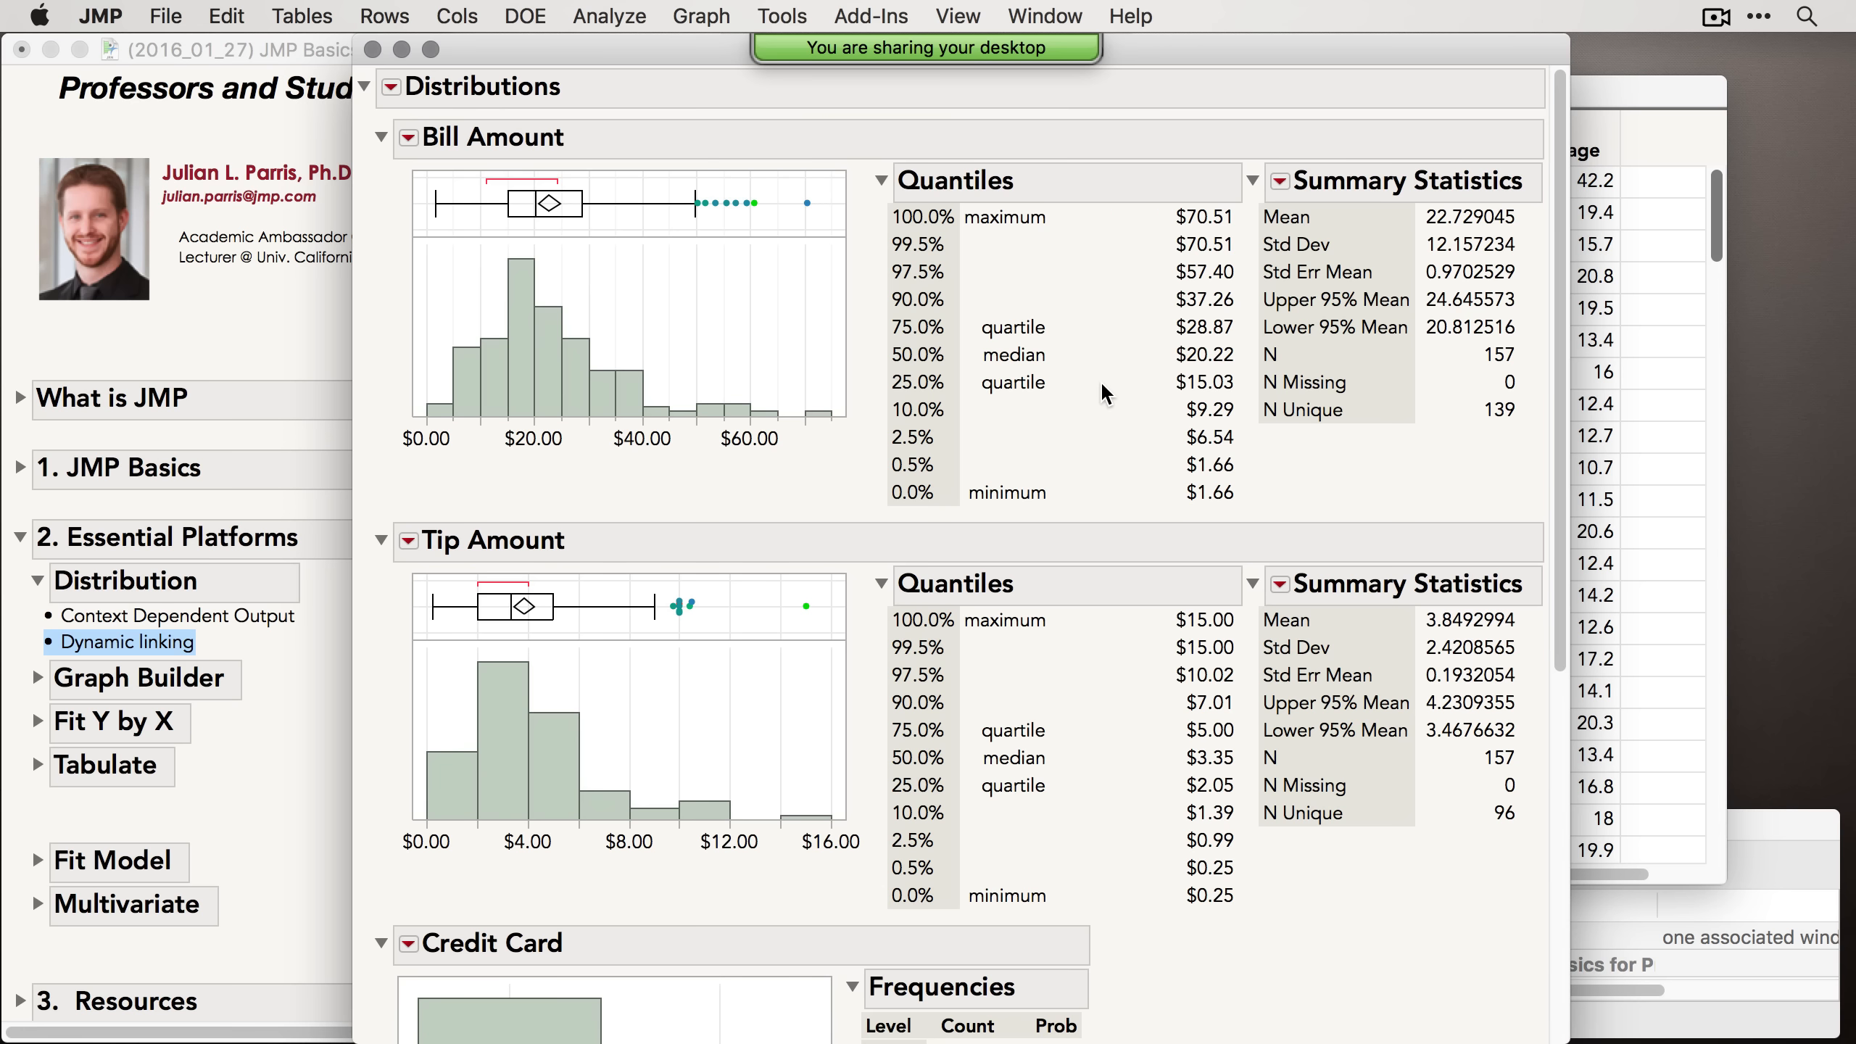
mouse_move(1102, 385)
left_click_drag(687, 178, 826, 219)
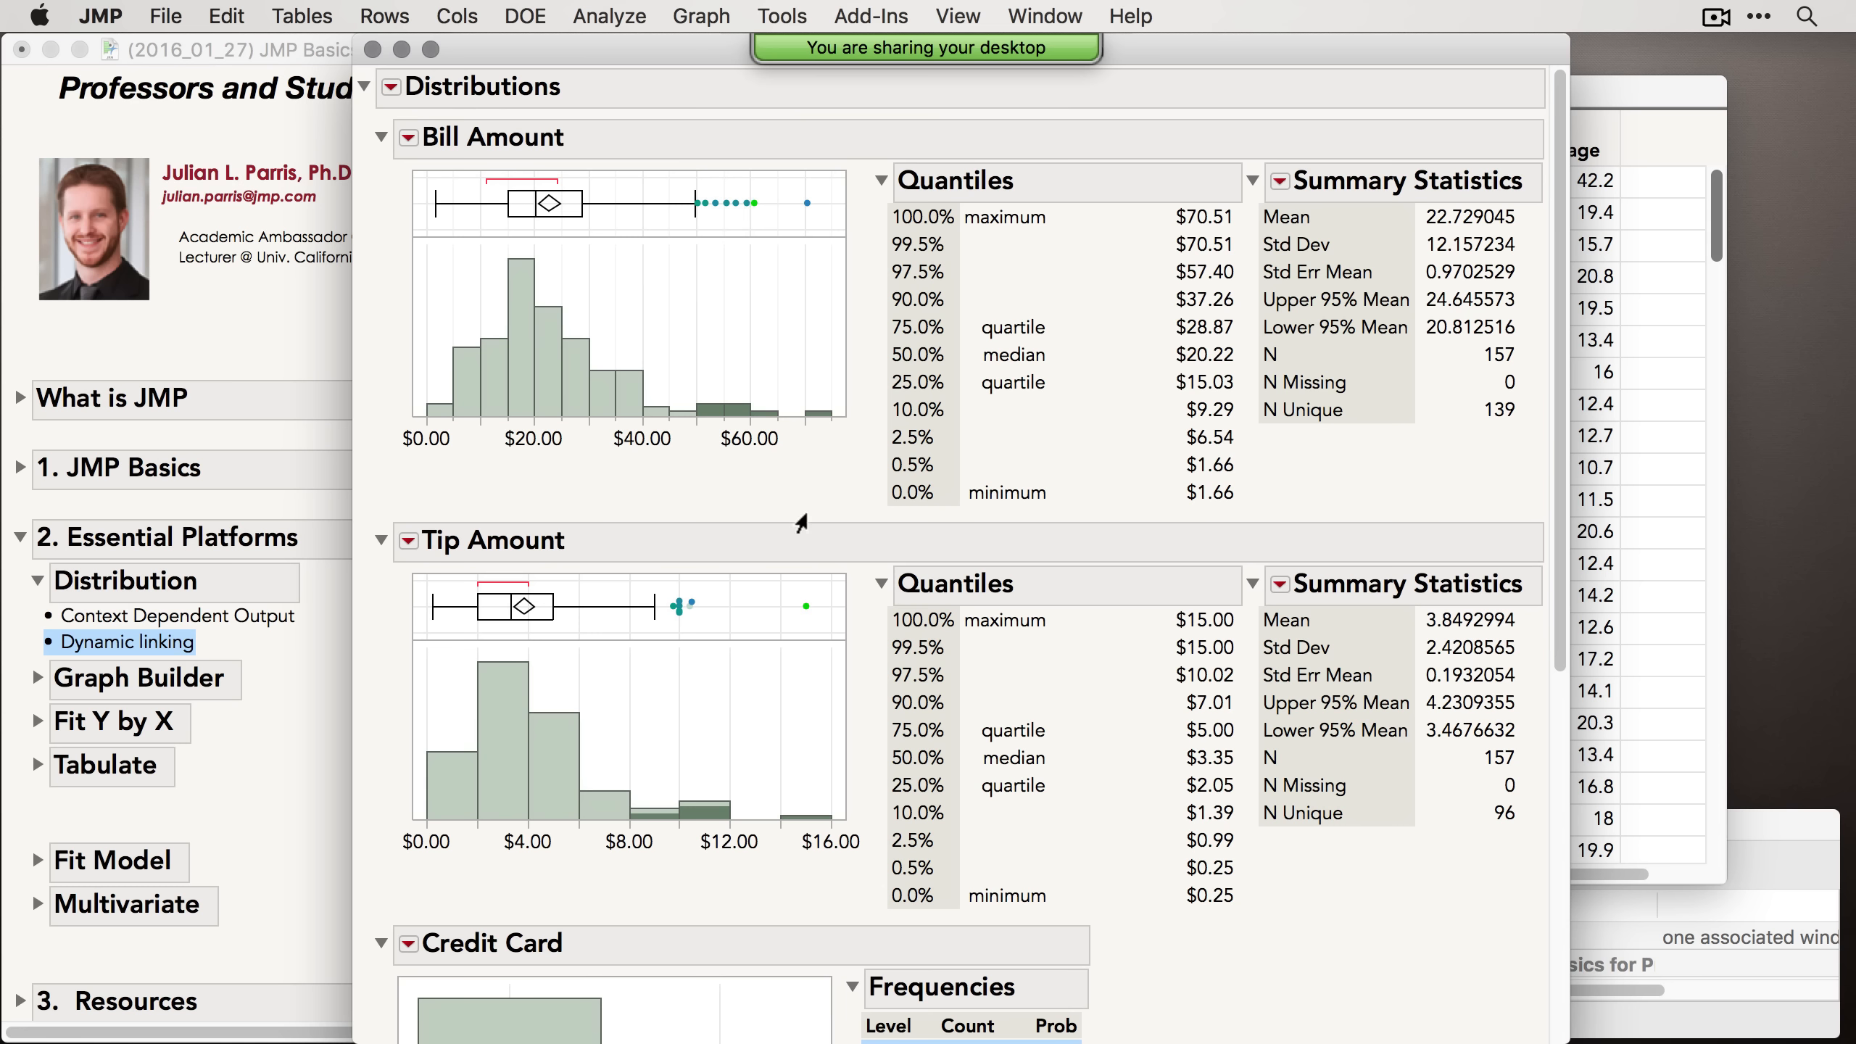
scroll(859, 589, "down", 5)
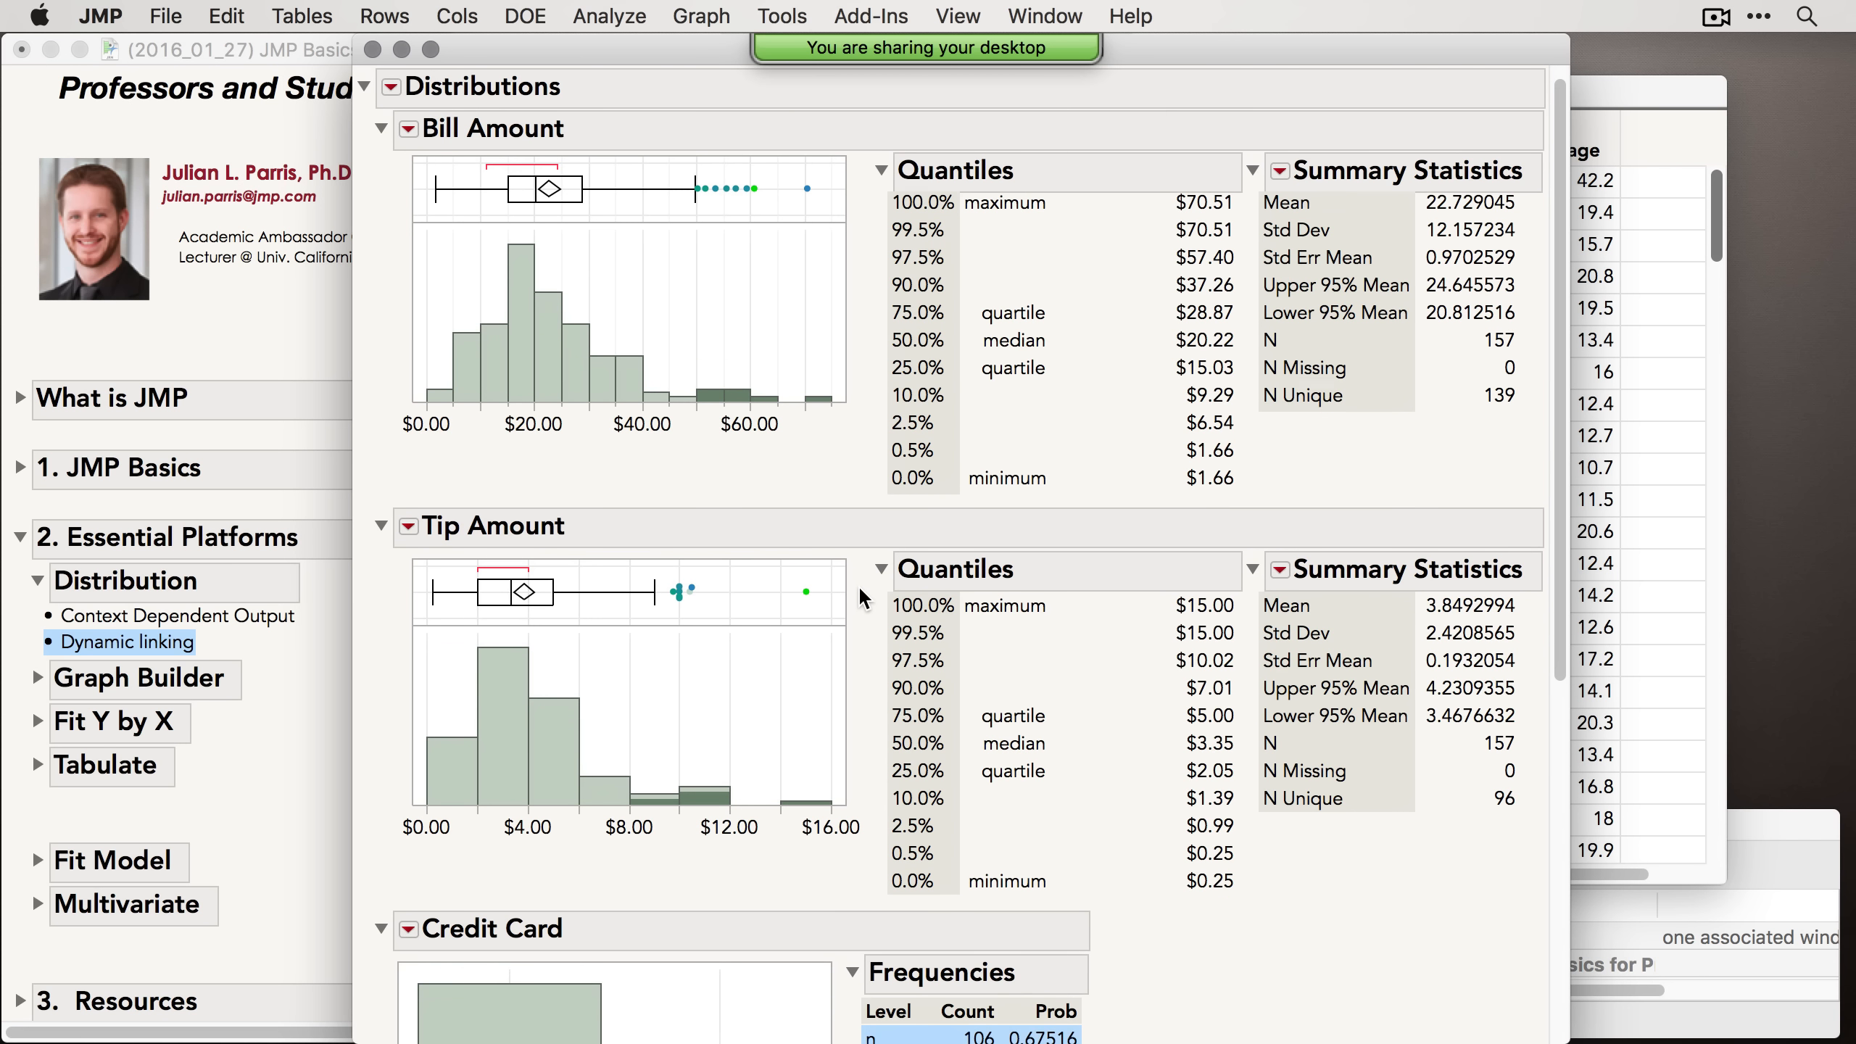
scroll(856, 598, "down", 5)
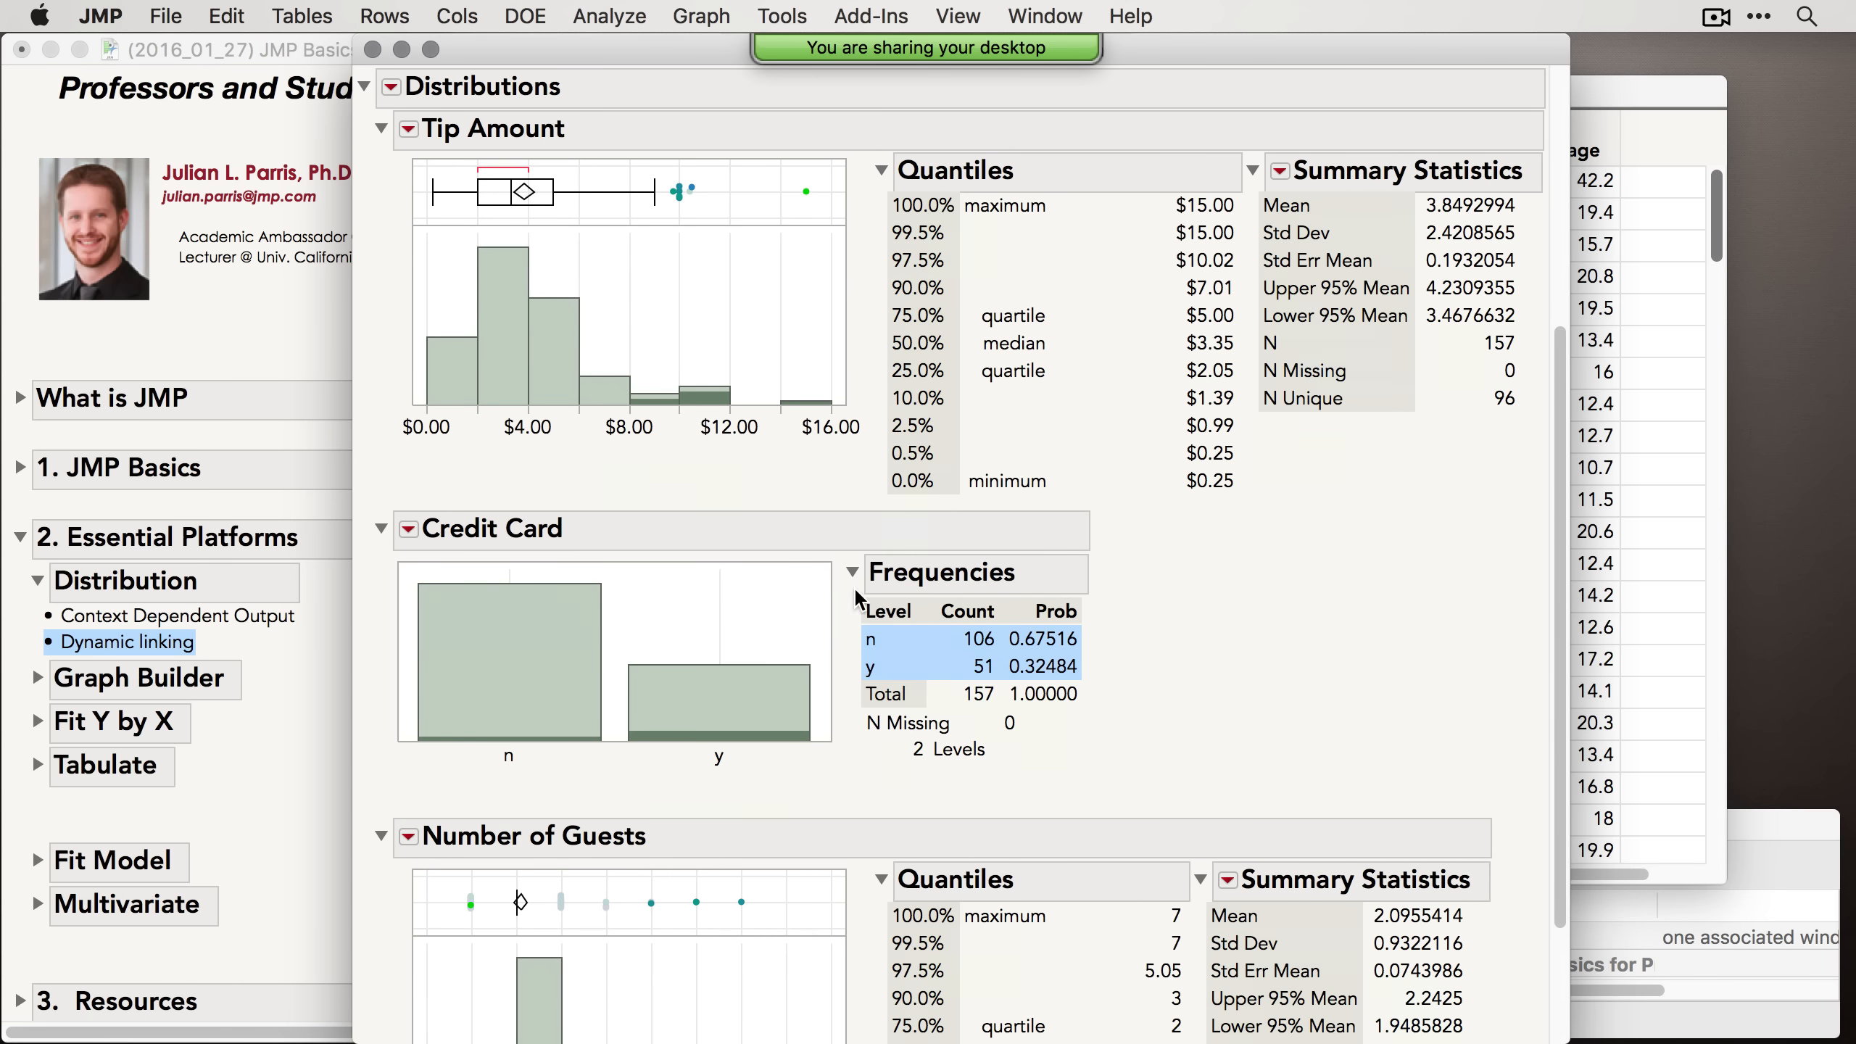
scroll(851, 589, "down", 4)
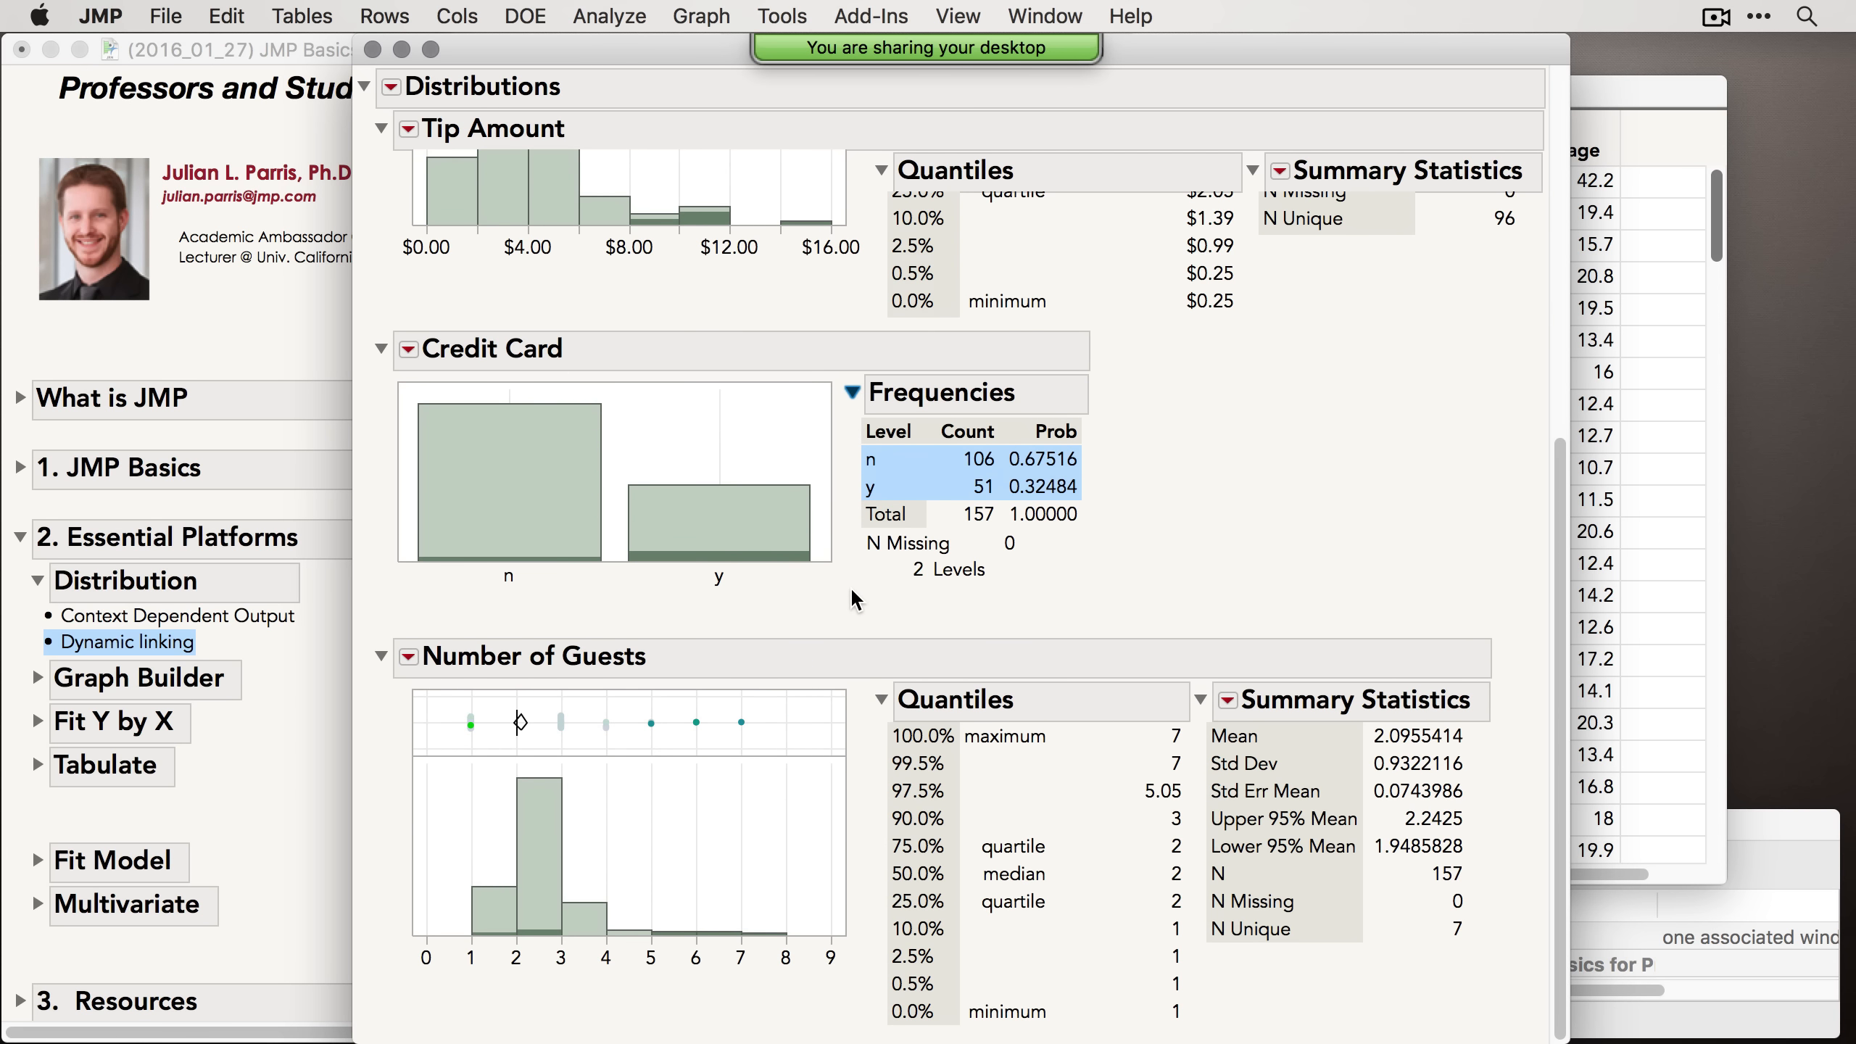
scroll(849, 586, "up", 10)
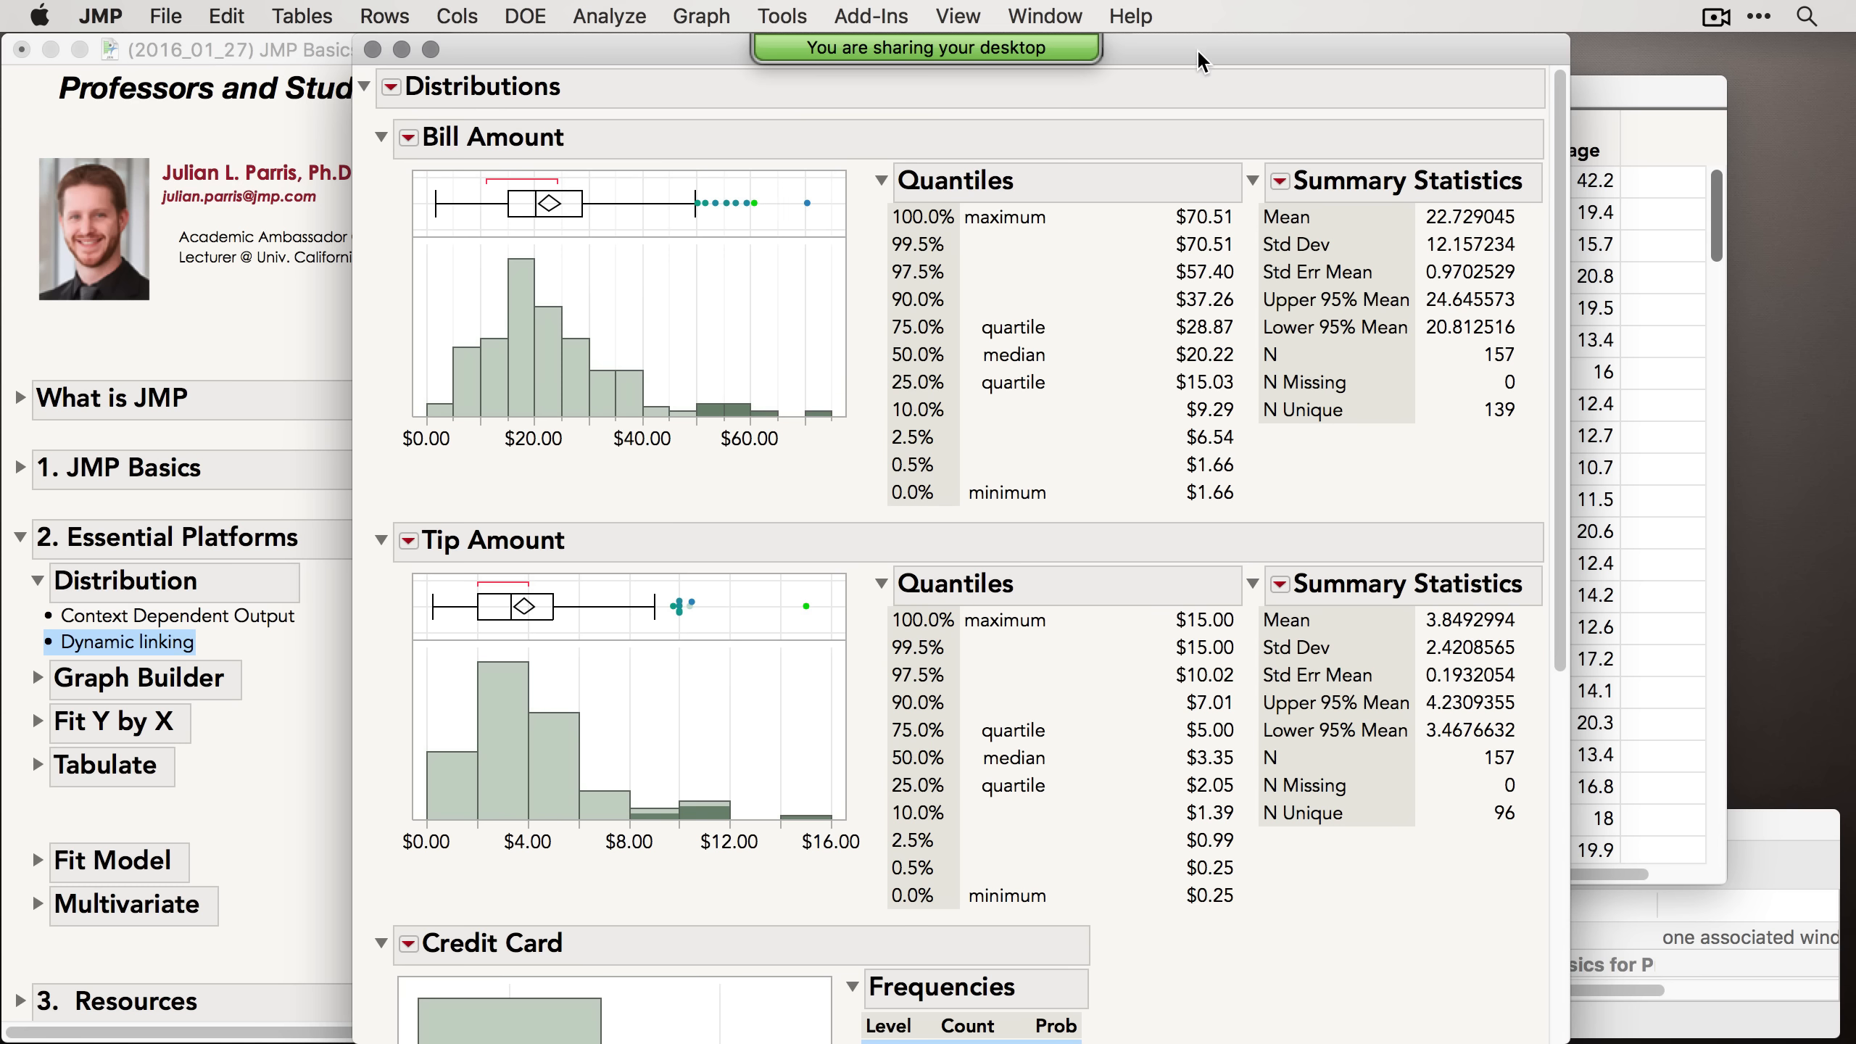
Step: Arrange the Distribution report beside the data table and scroll through the table's highlighted rows
left_click_drag(1199, 51, 1574, 51)
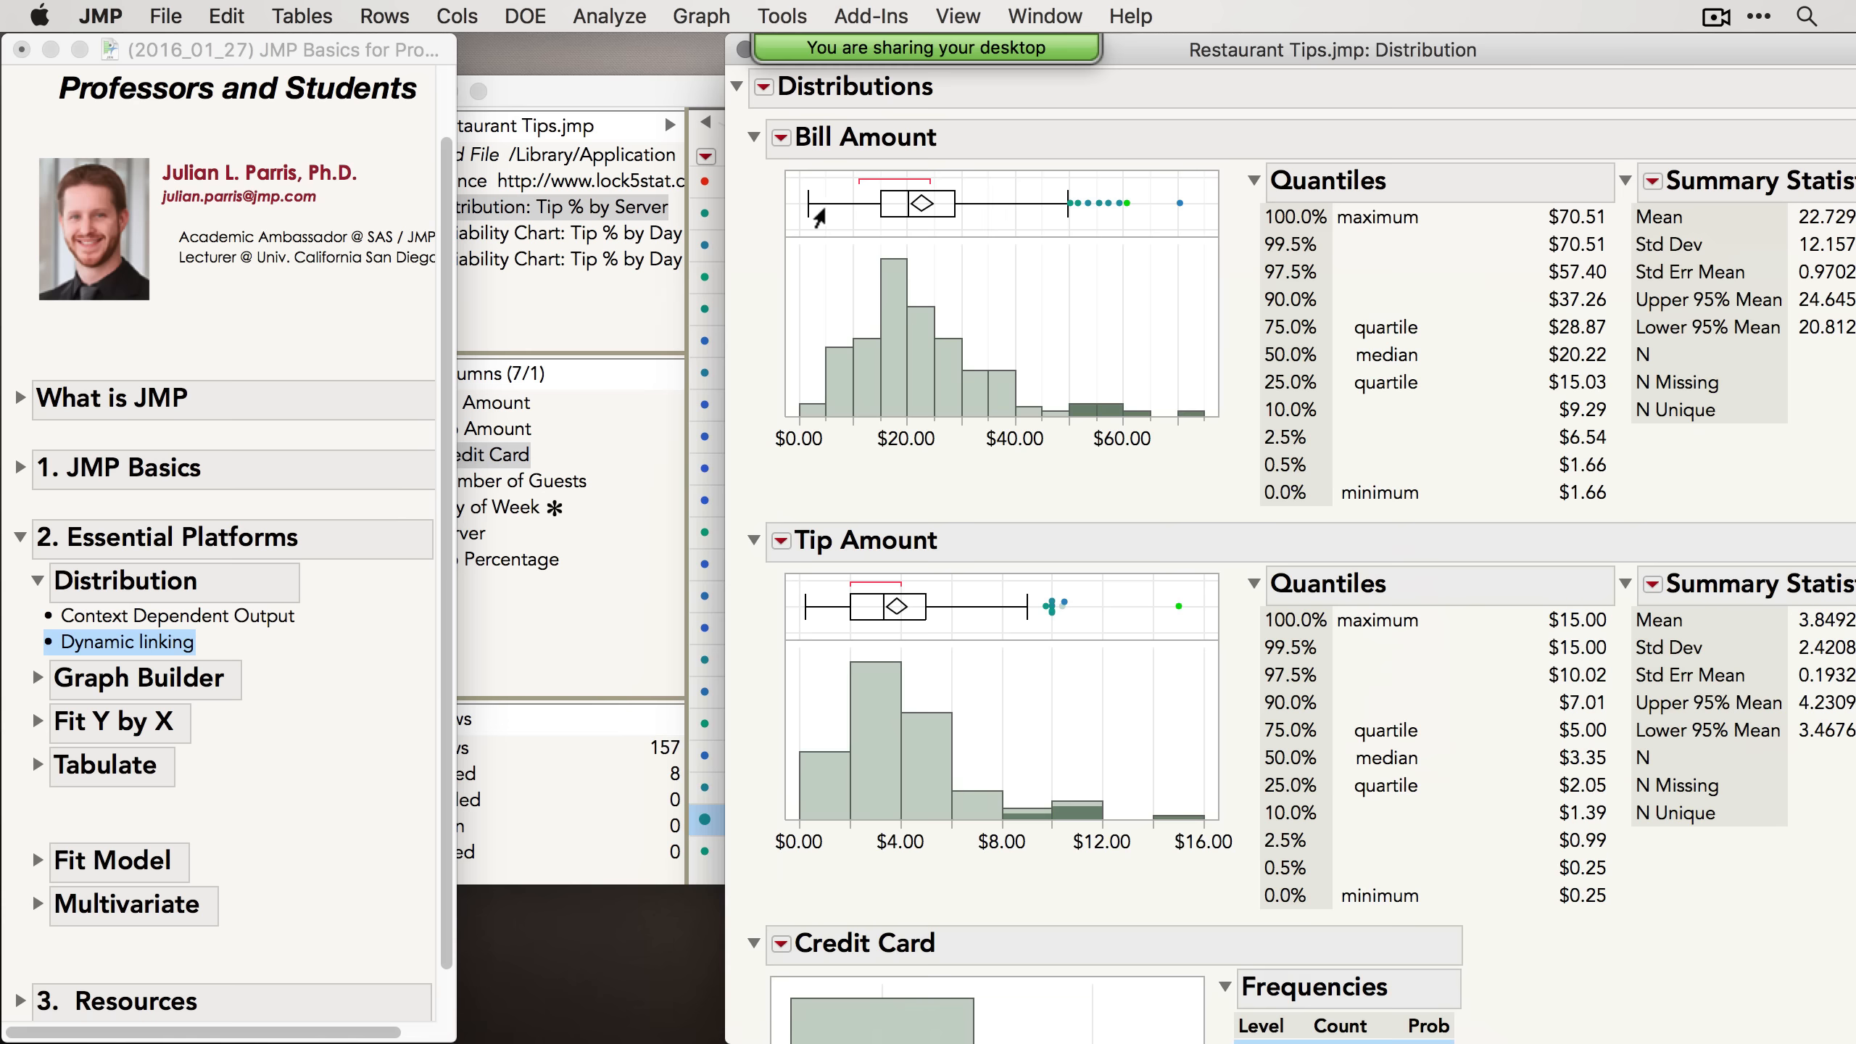
left_click_drag(1168, 56, 1480, 51)
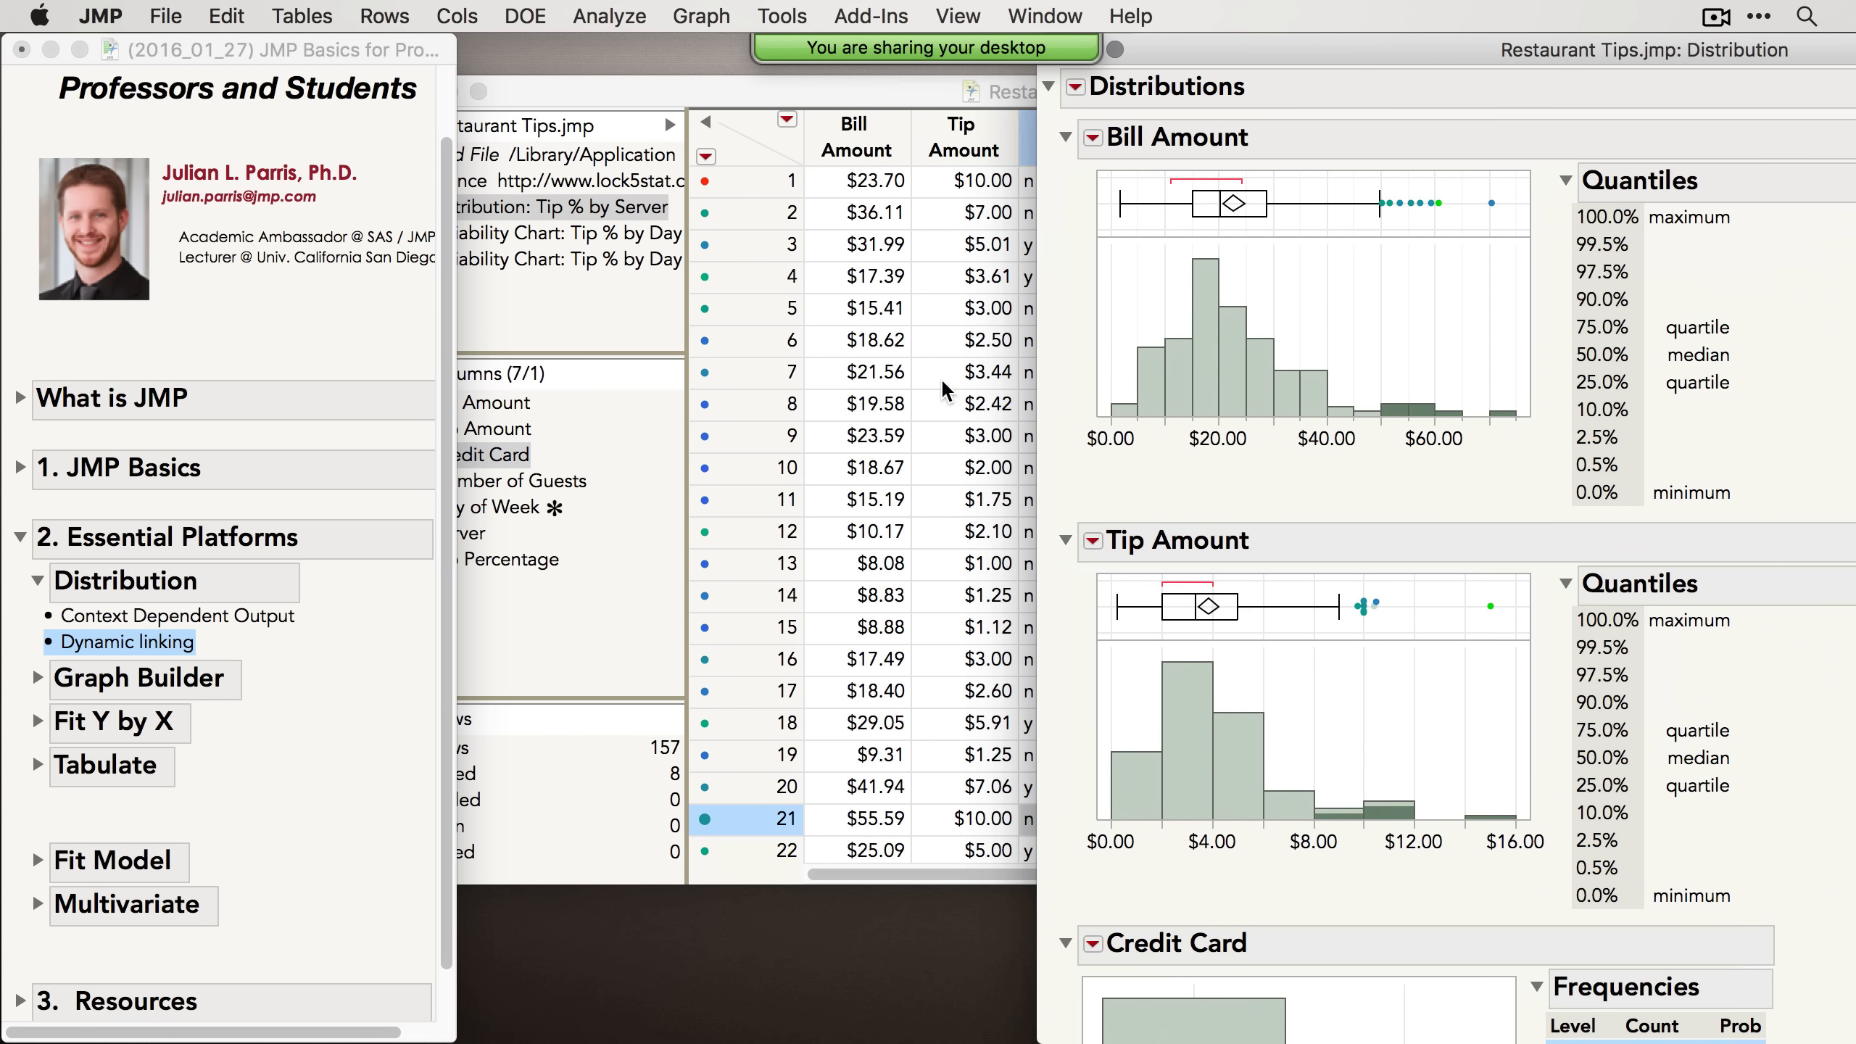
scroll(931, 409, "down", 2)
scroll(930, 409, "down", 3)
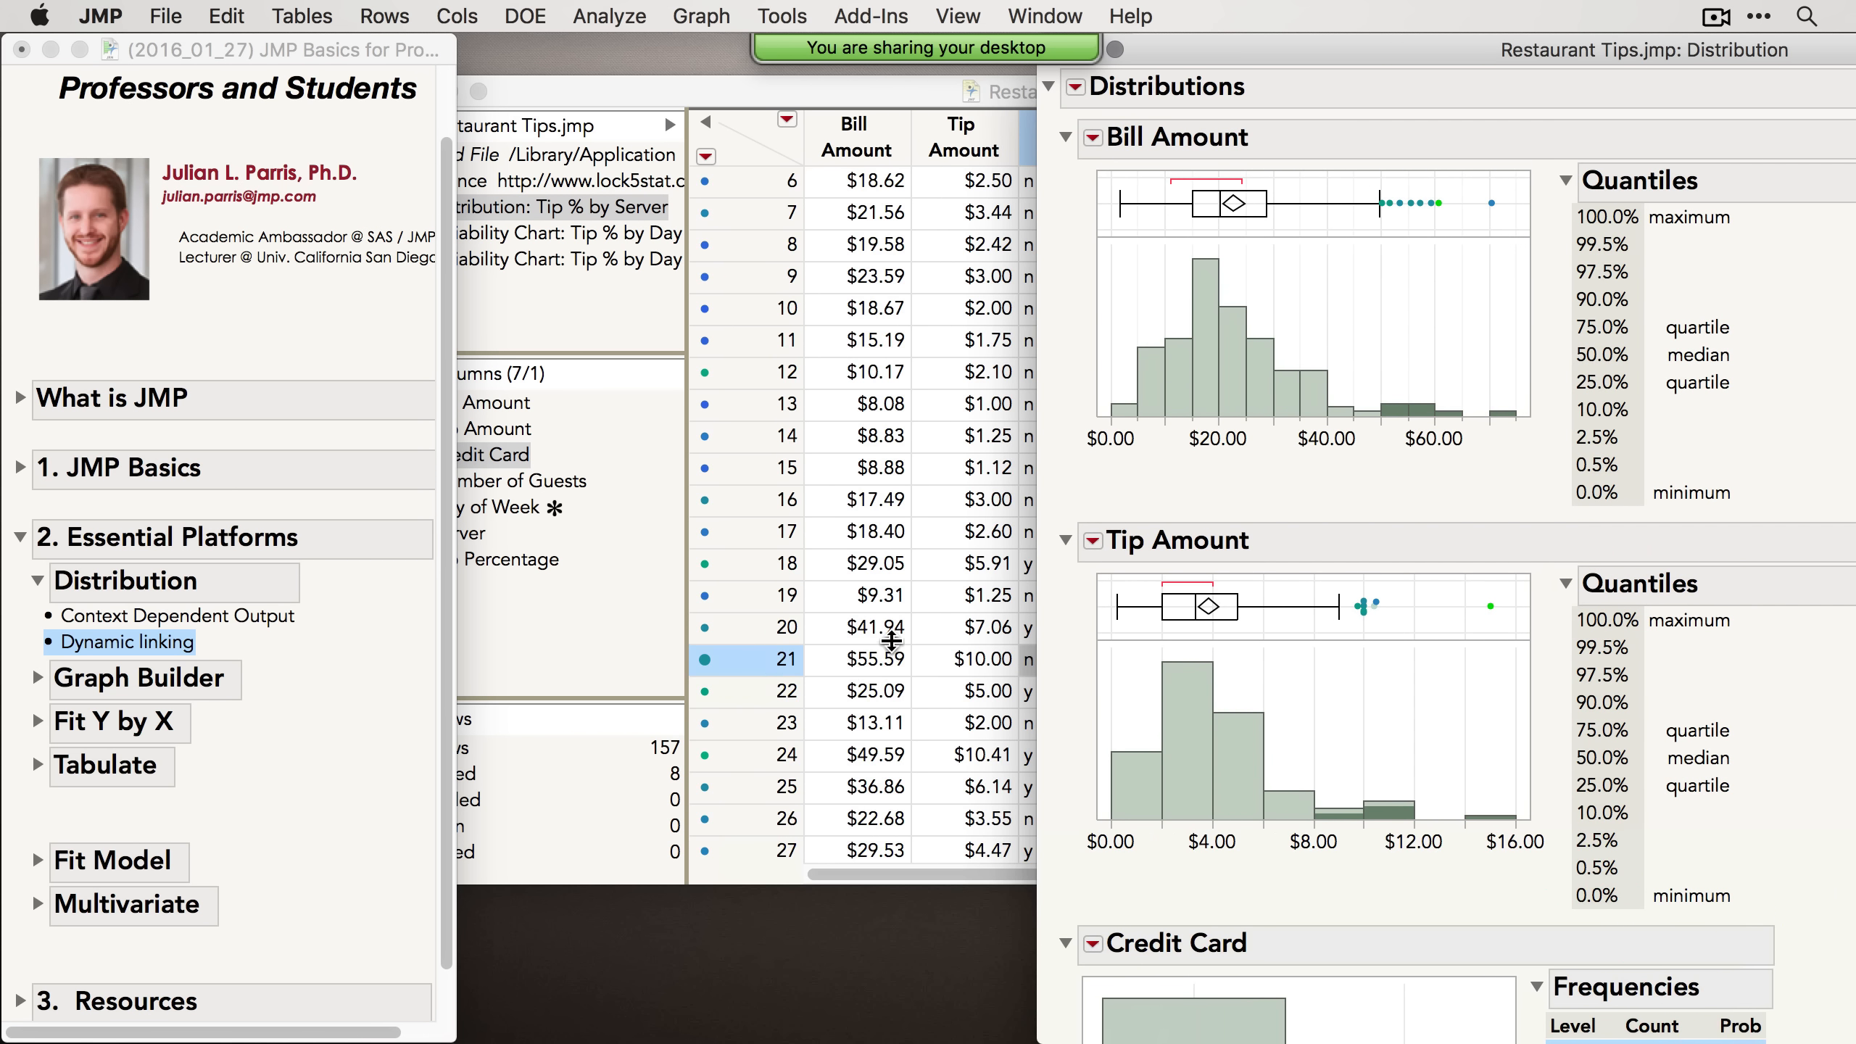
scroll(892, 643, "down", 5)
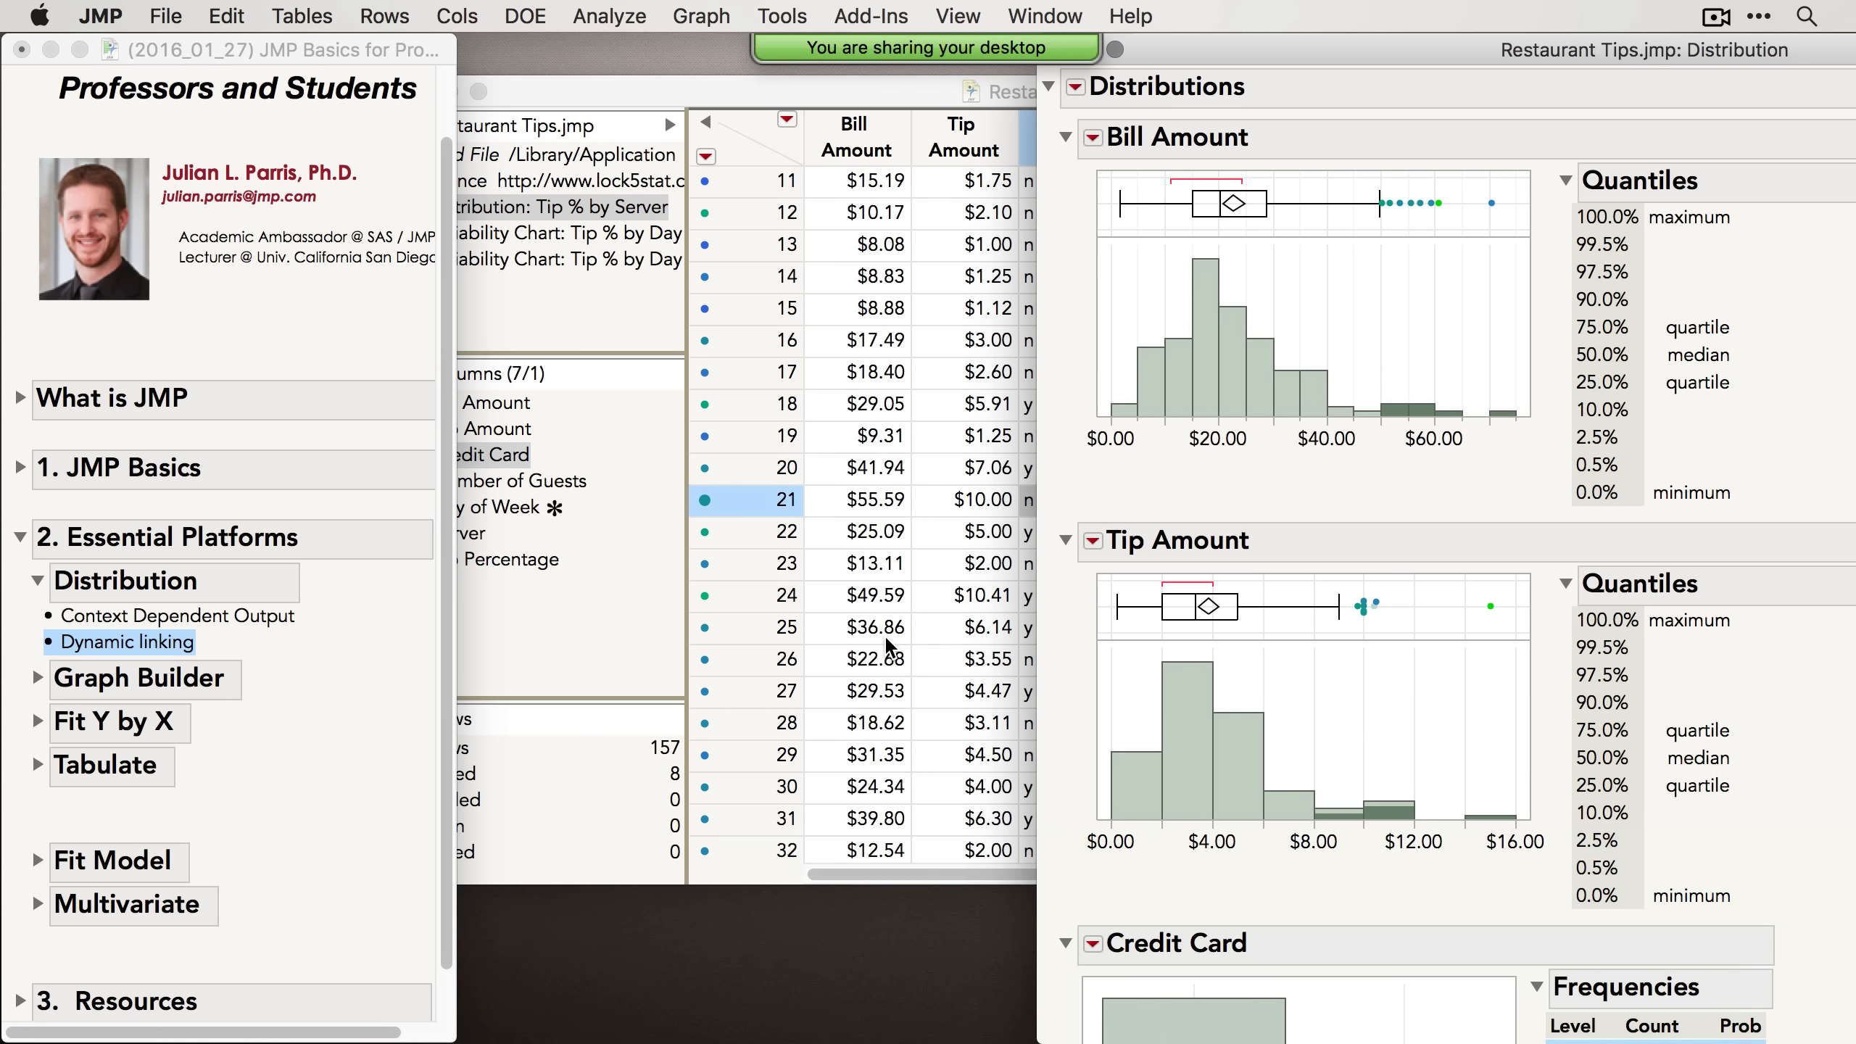
Step: Select the lowest Bill Amount histogram bars instead of the outlier points
left_click_drag(1366, 177, 1511, 240)
right_click(1432, 208)
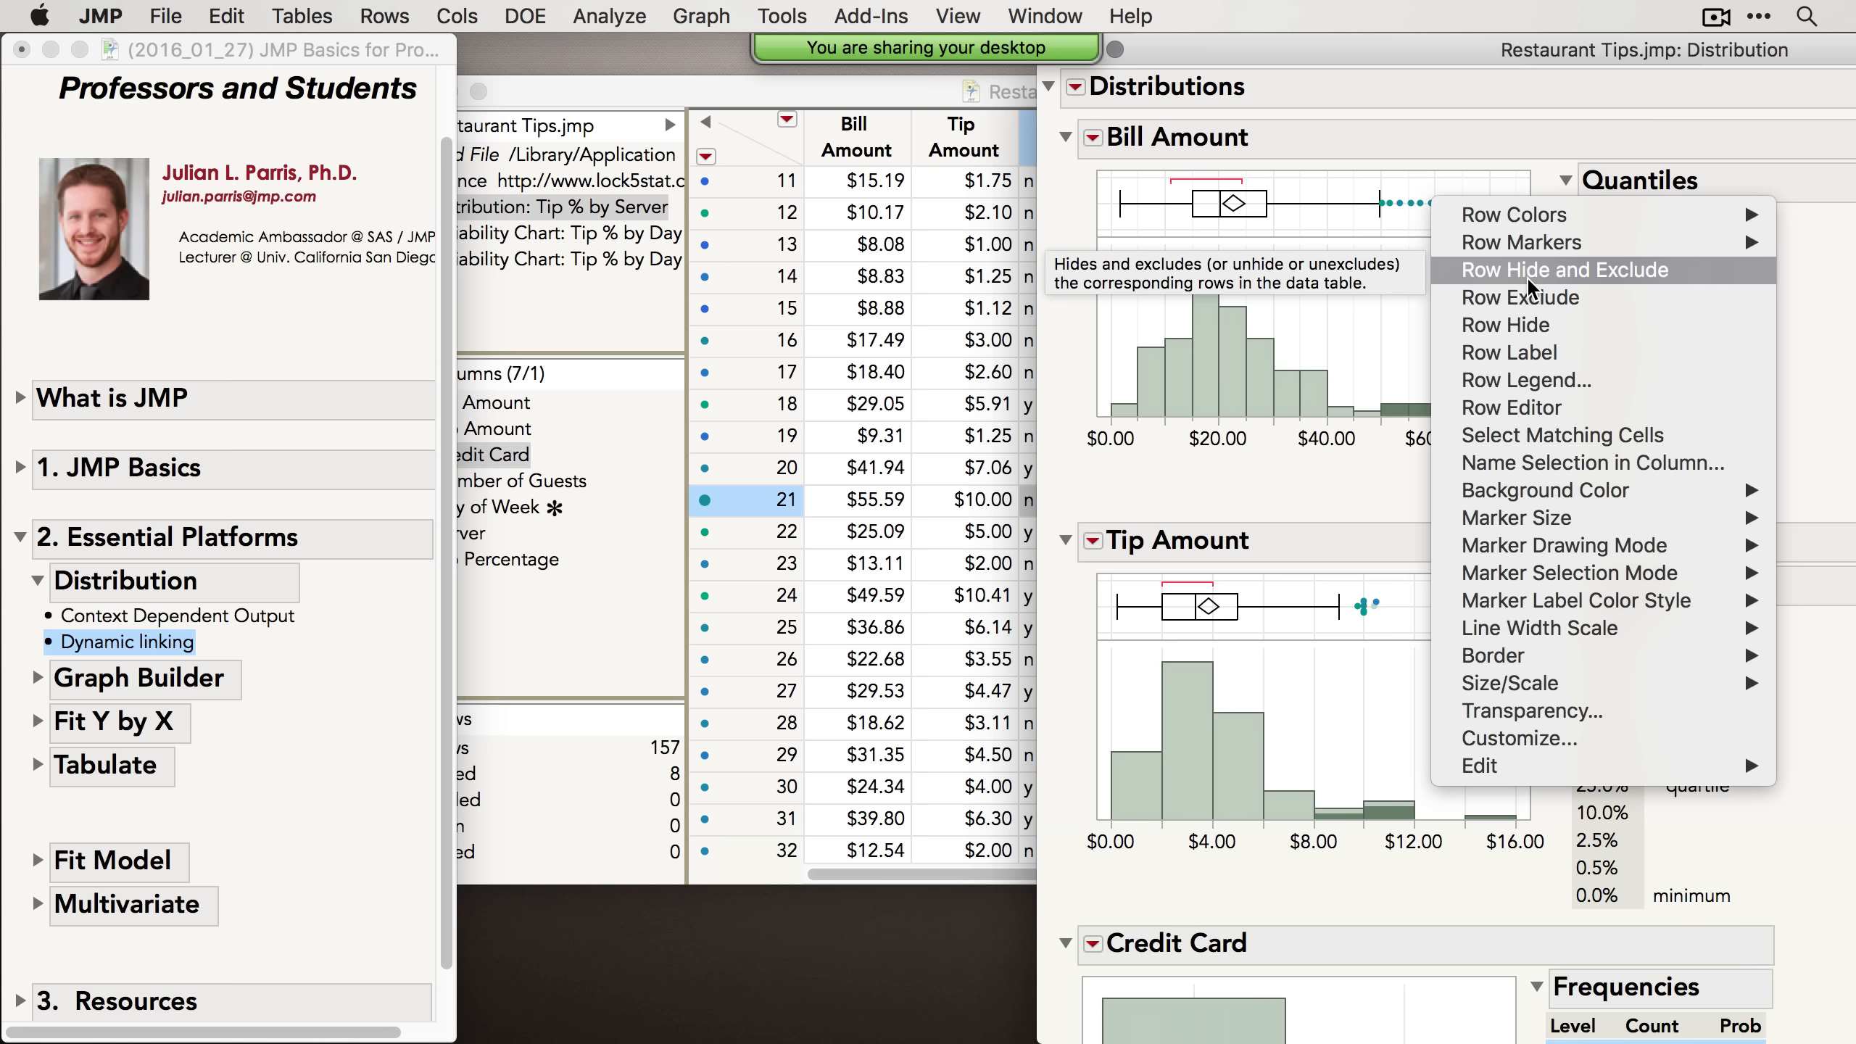
left_click(1366, 169)
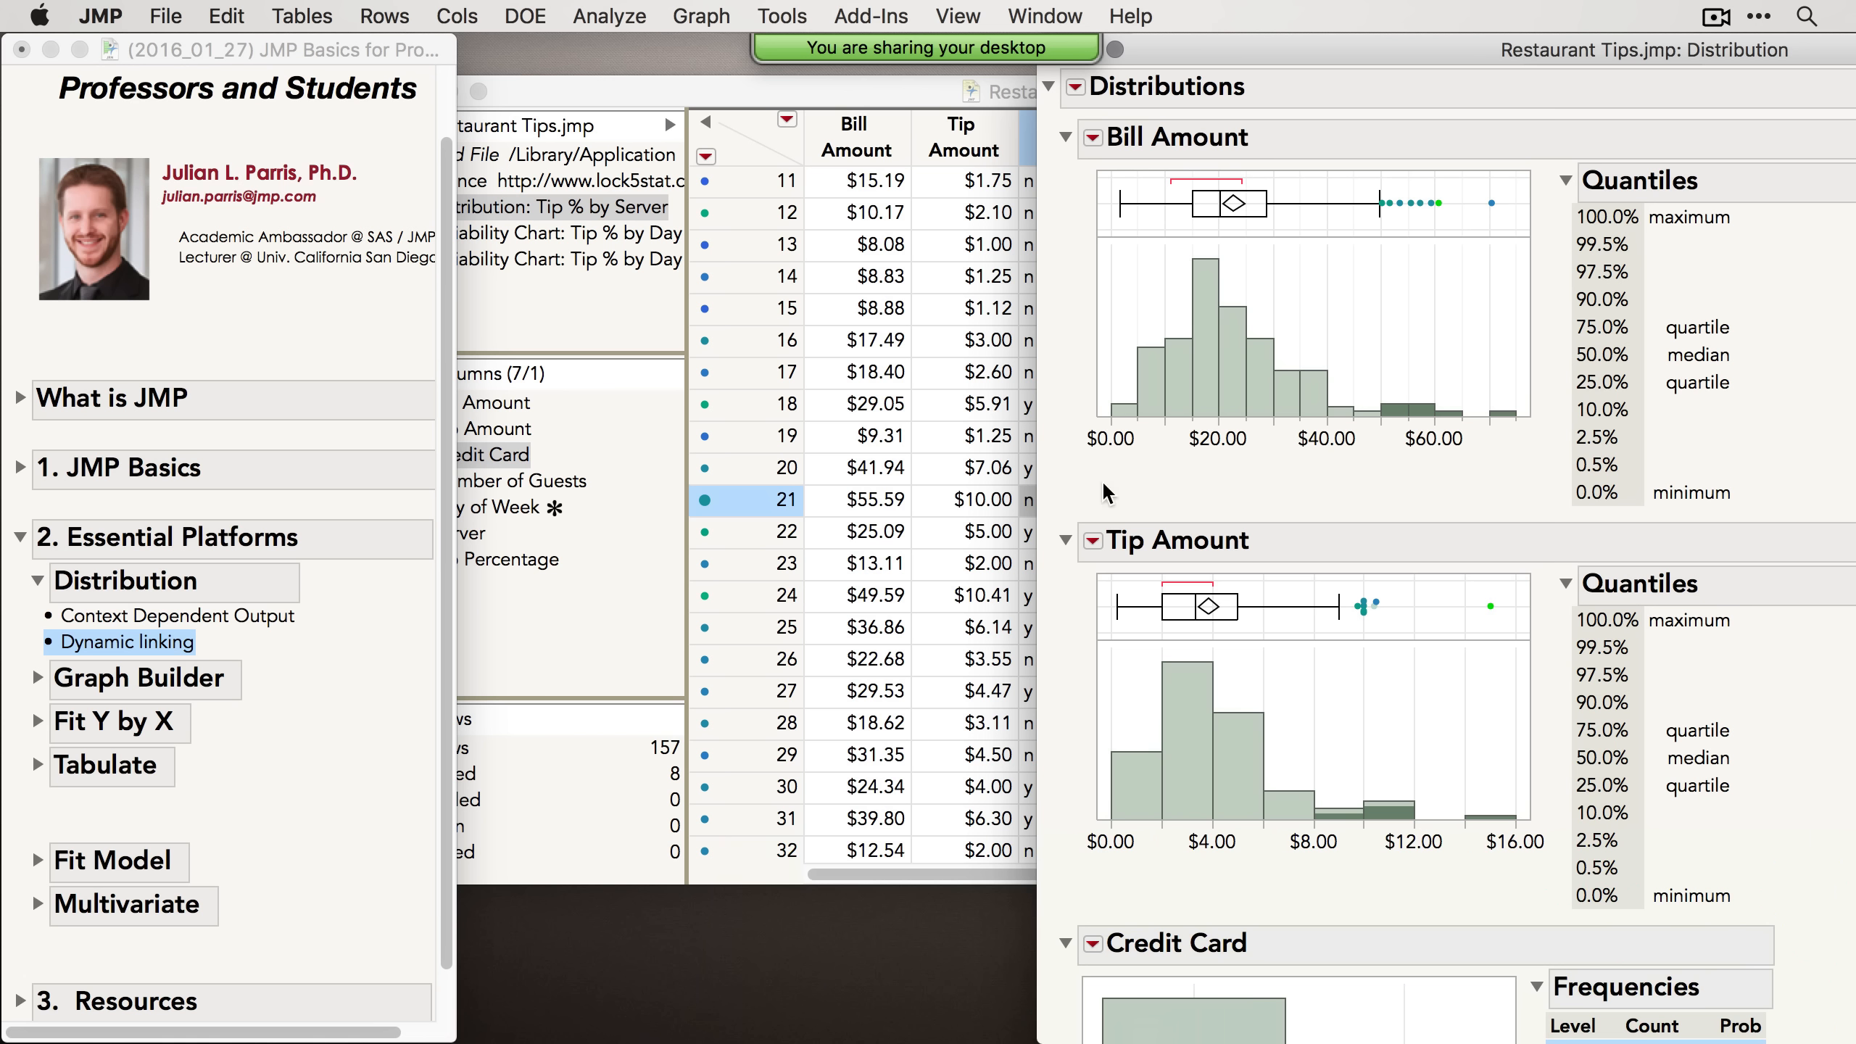
left_click_drag(1103, 335, 1188, 447)
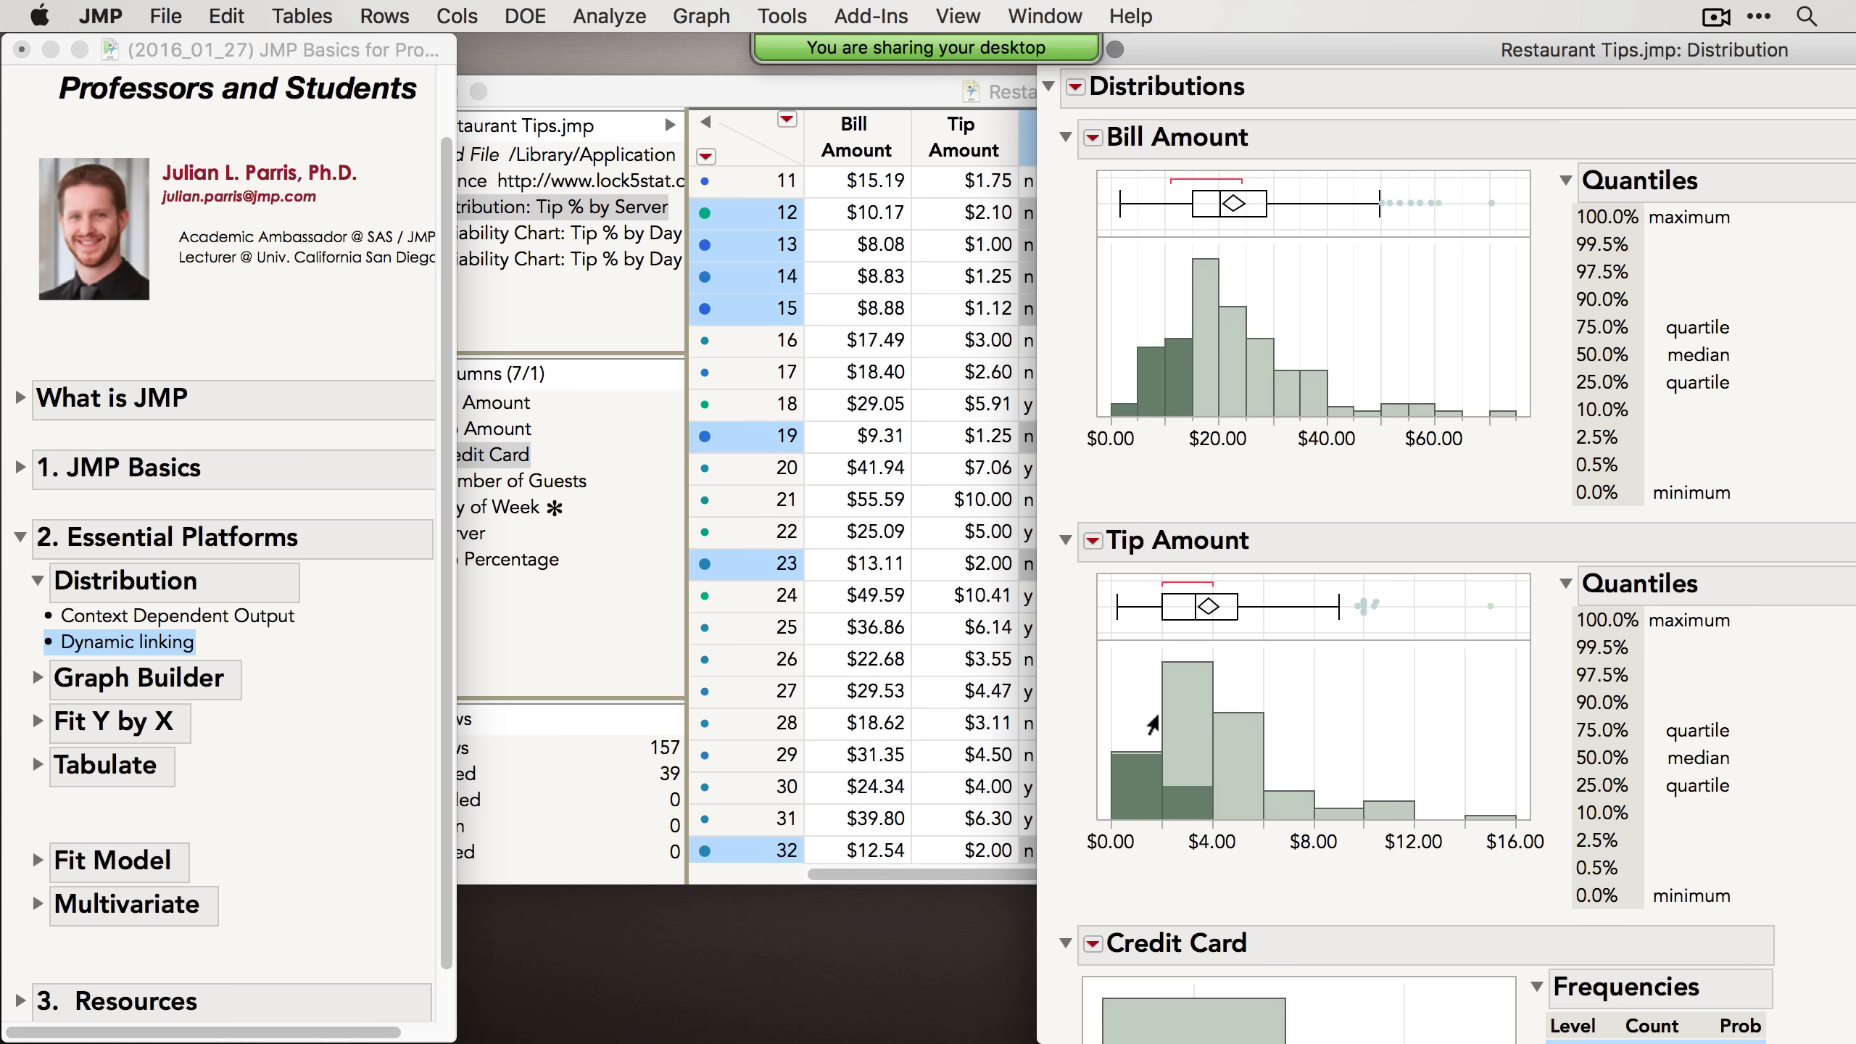
Step: Create a Scatterplot 3D of Bill Amount, Tip Amount and Number of Guests, rotate it, and close it
left_click(714, 11)
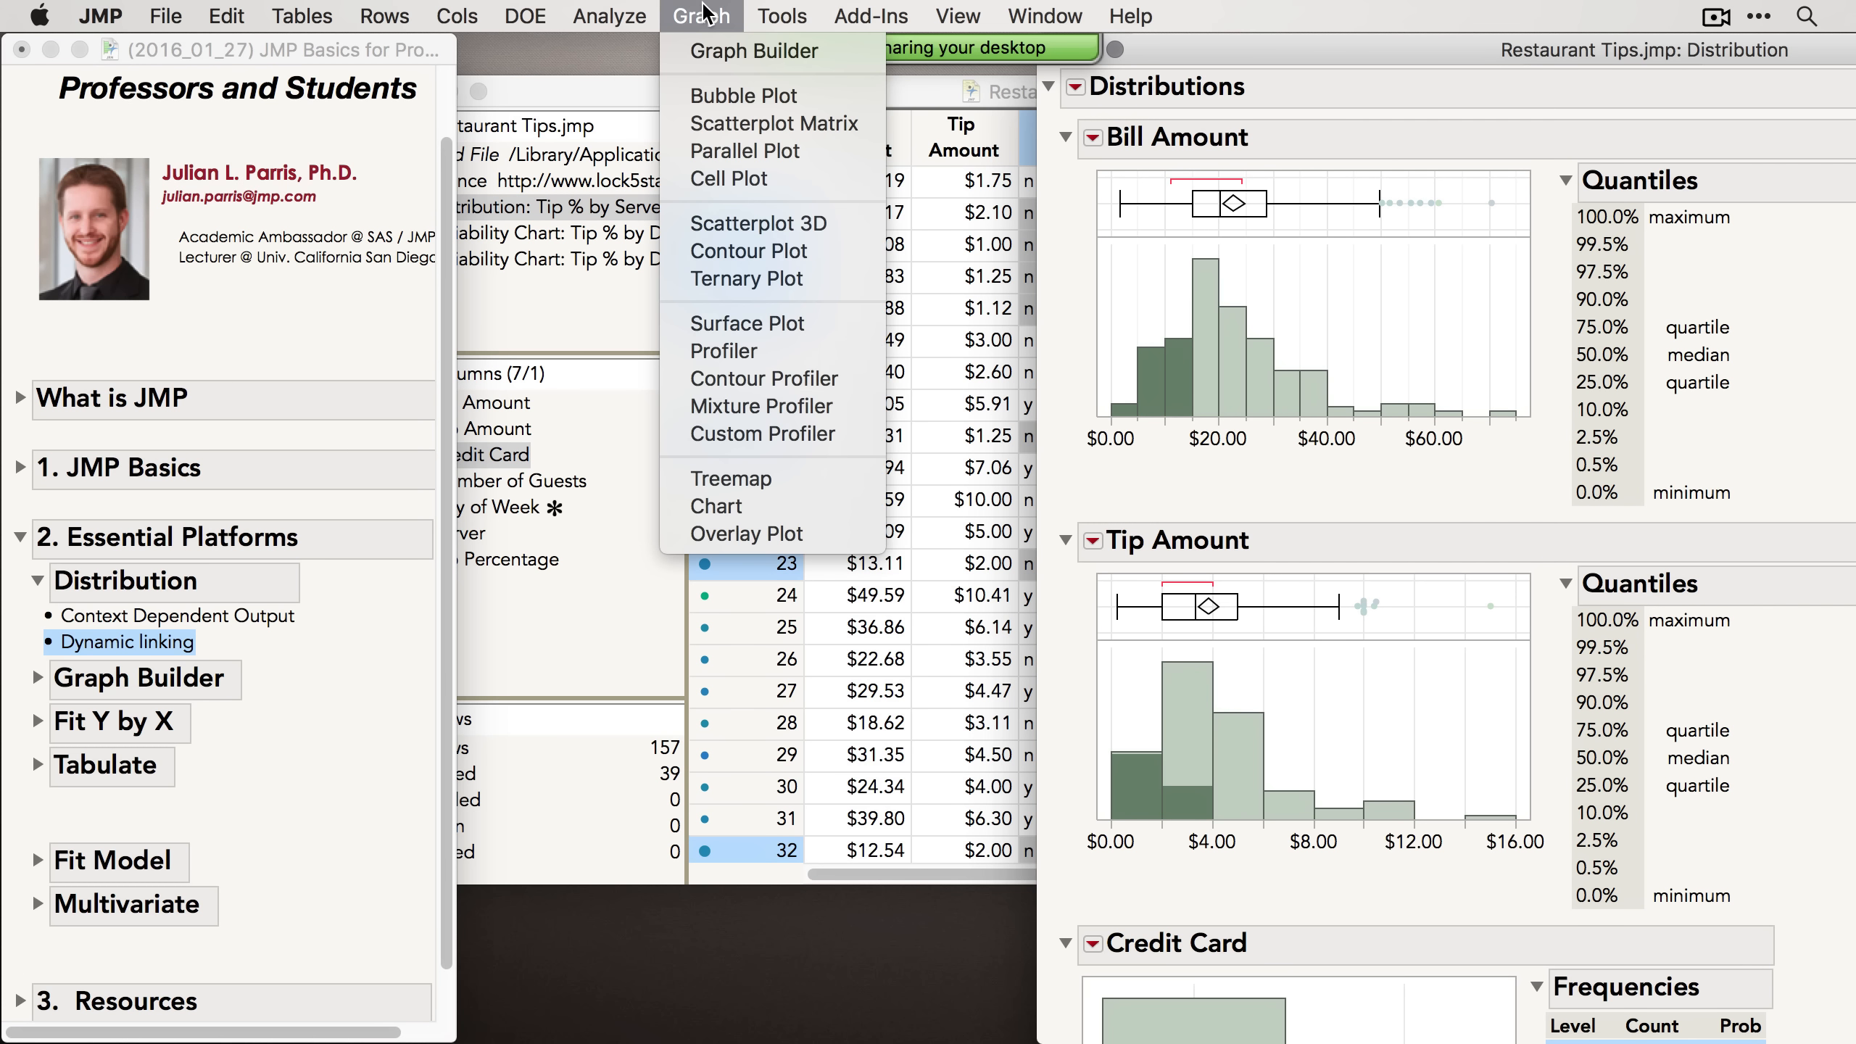
left_click(790, 220)
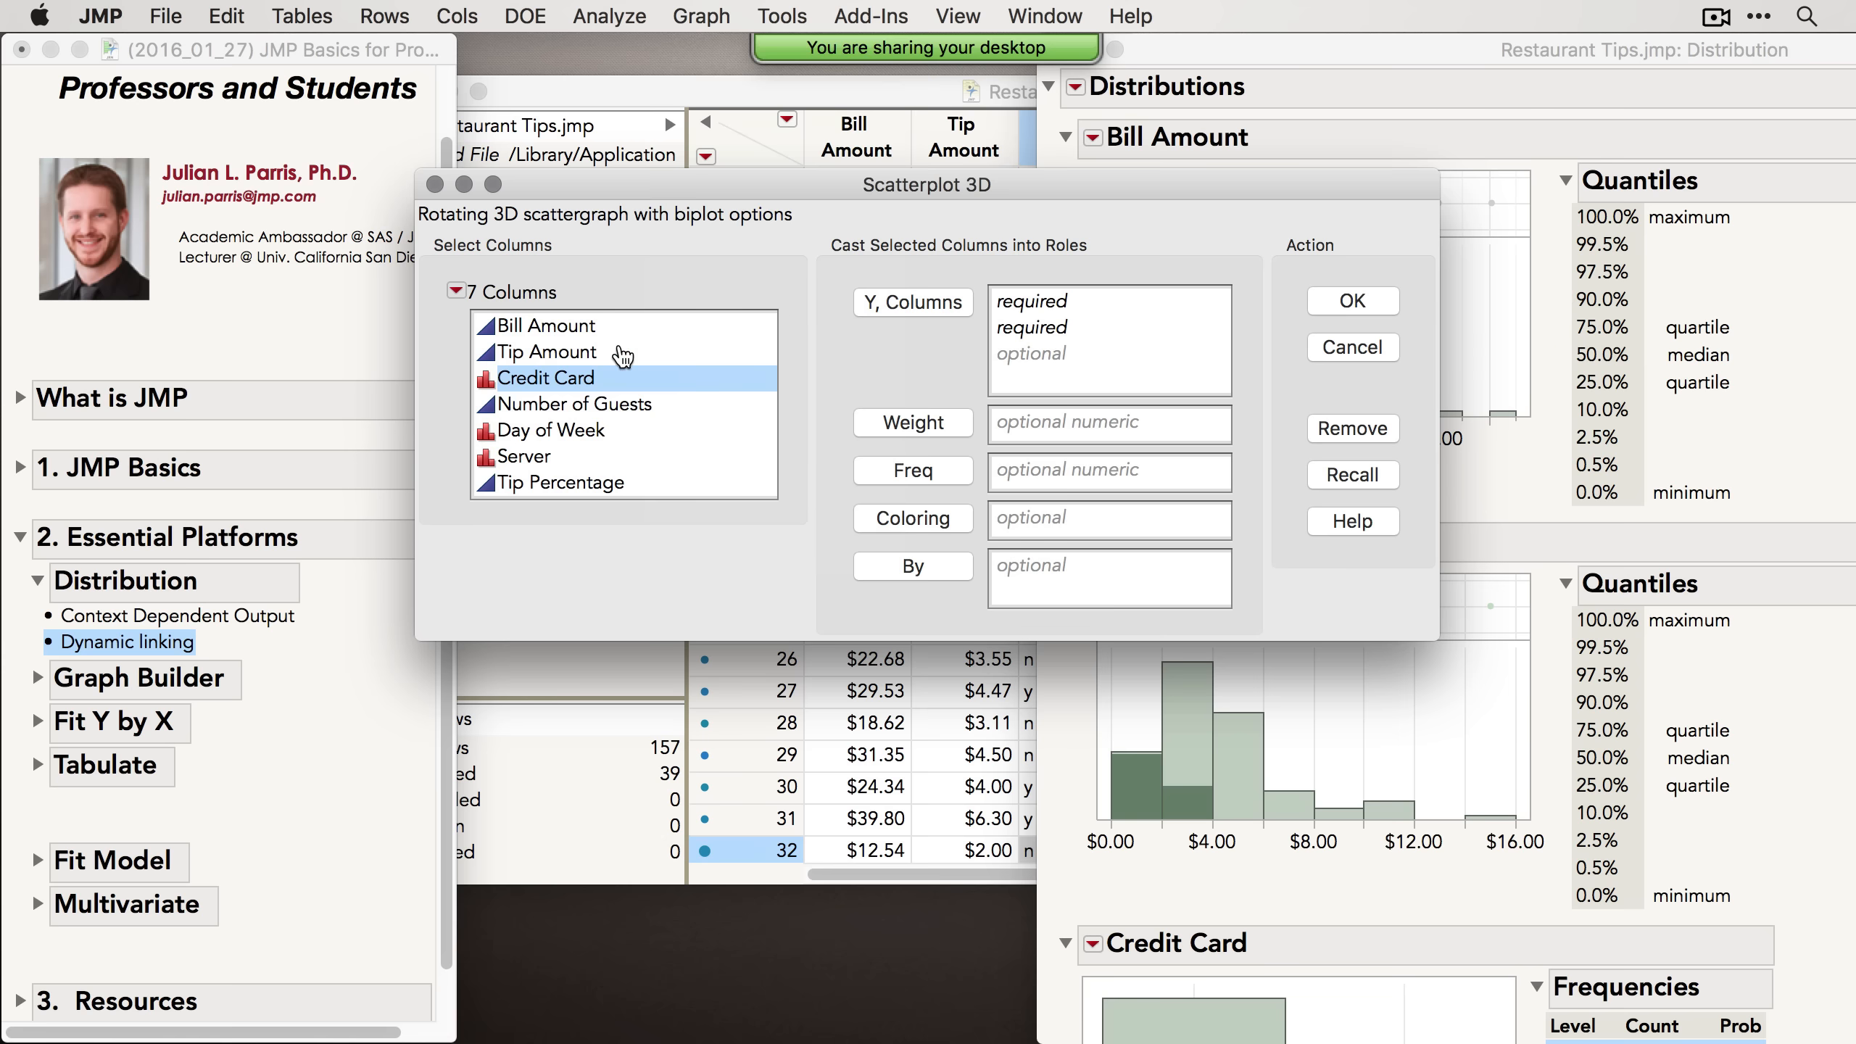
left_click_drag(584, 331, 598, 358)
left_click(584, 405, "super")
left_click(914, 303)
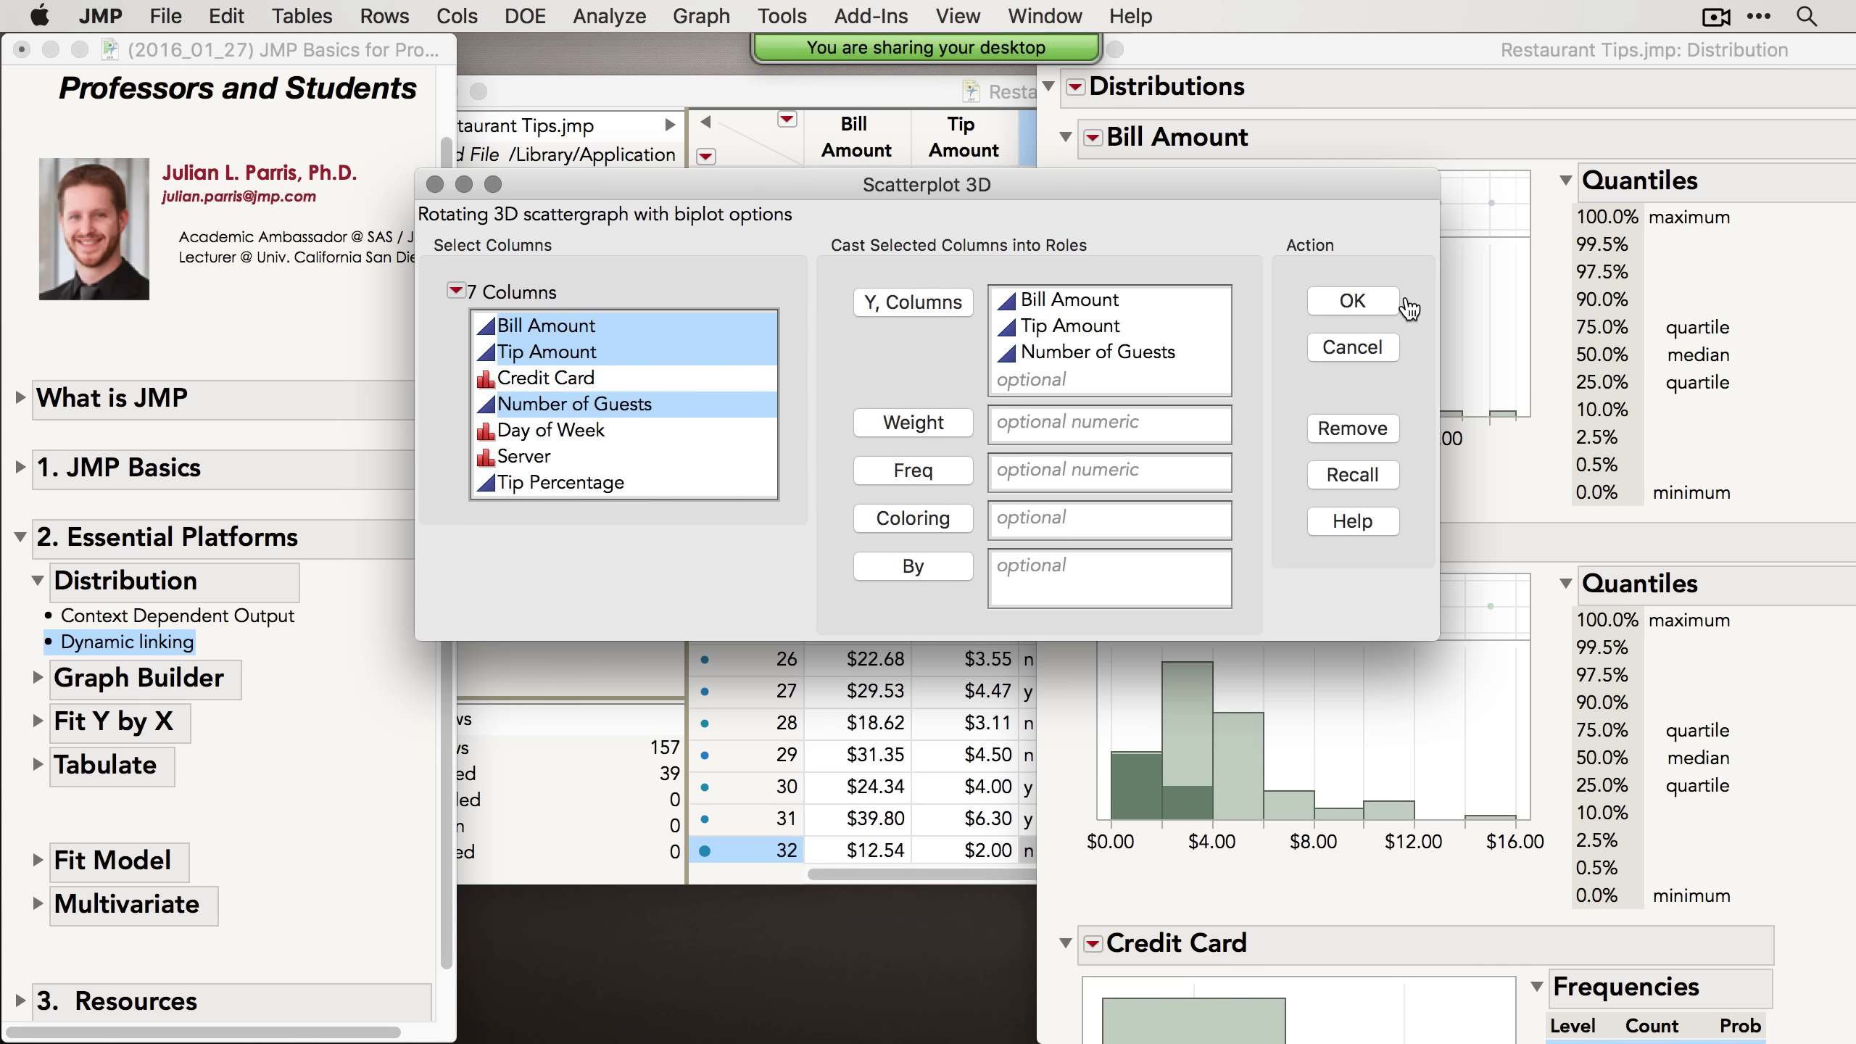
left_click(1373, 300)
left_click_drag(1028, 494, 1209, 316)
left_click_drag(1186, 317, 901, 448)
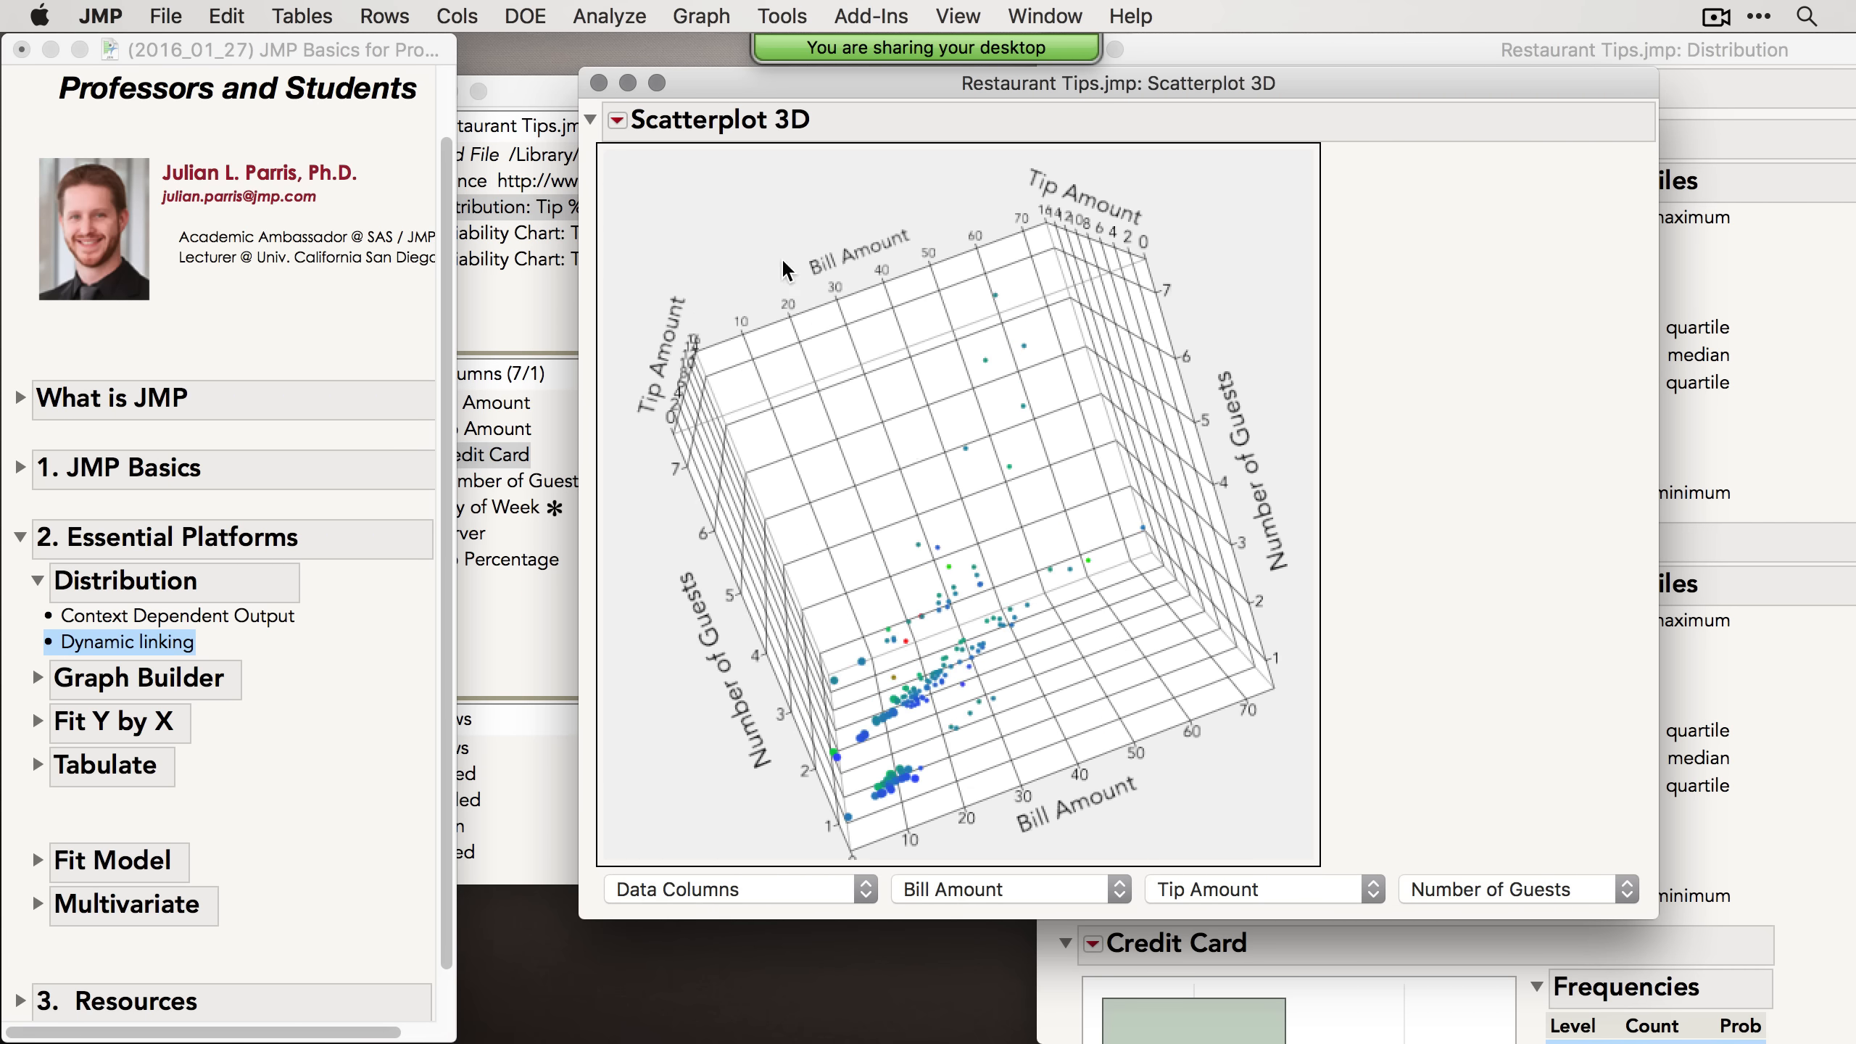
left_click(597, 82)
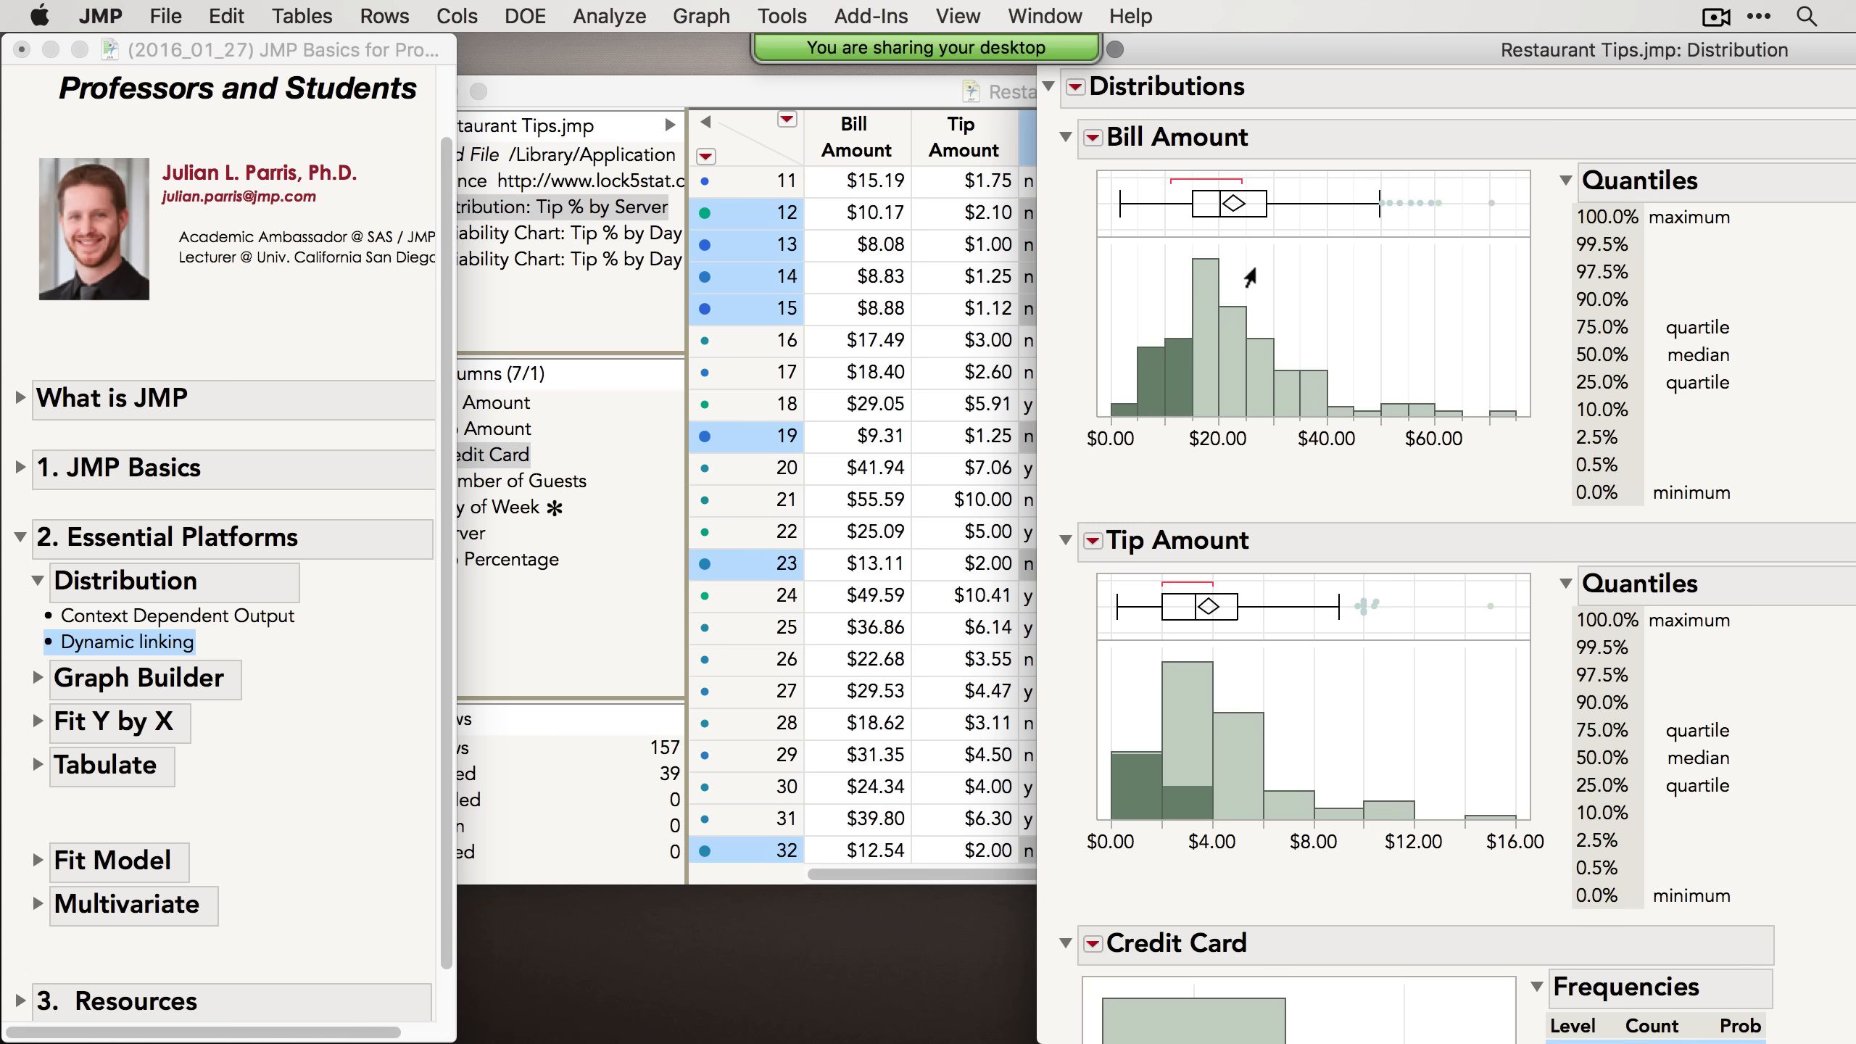
Step: Clear the row selection and select the high Bill Amount outlier points in the box plot
left_click(1370, 288)
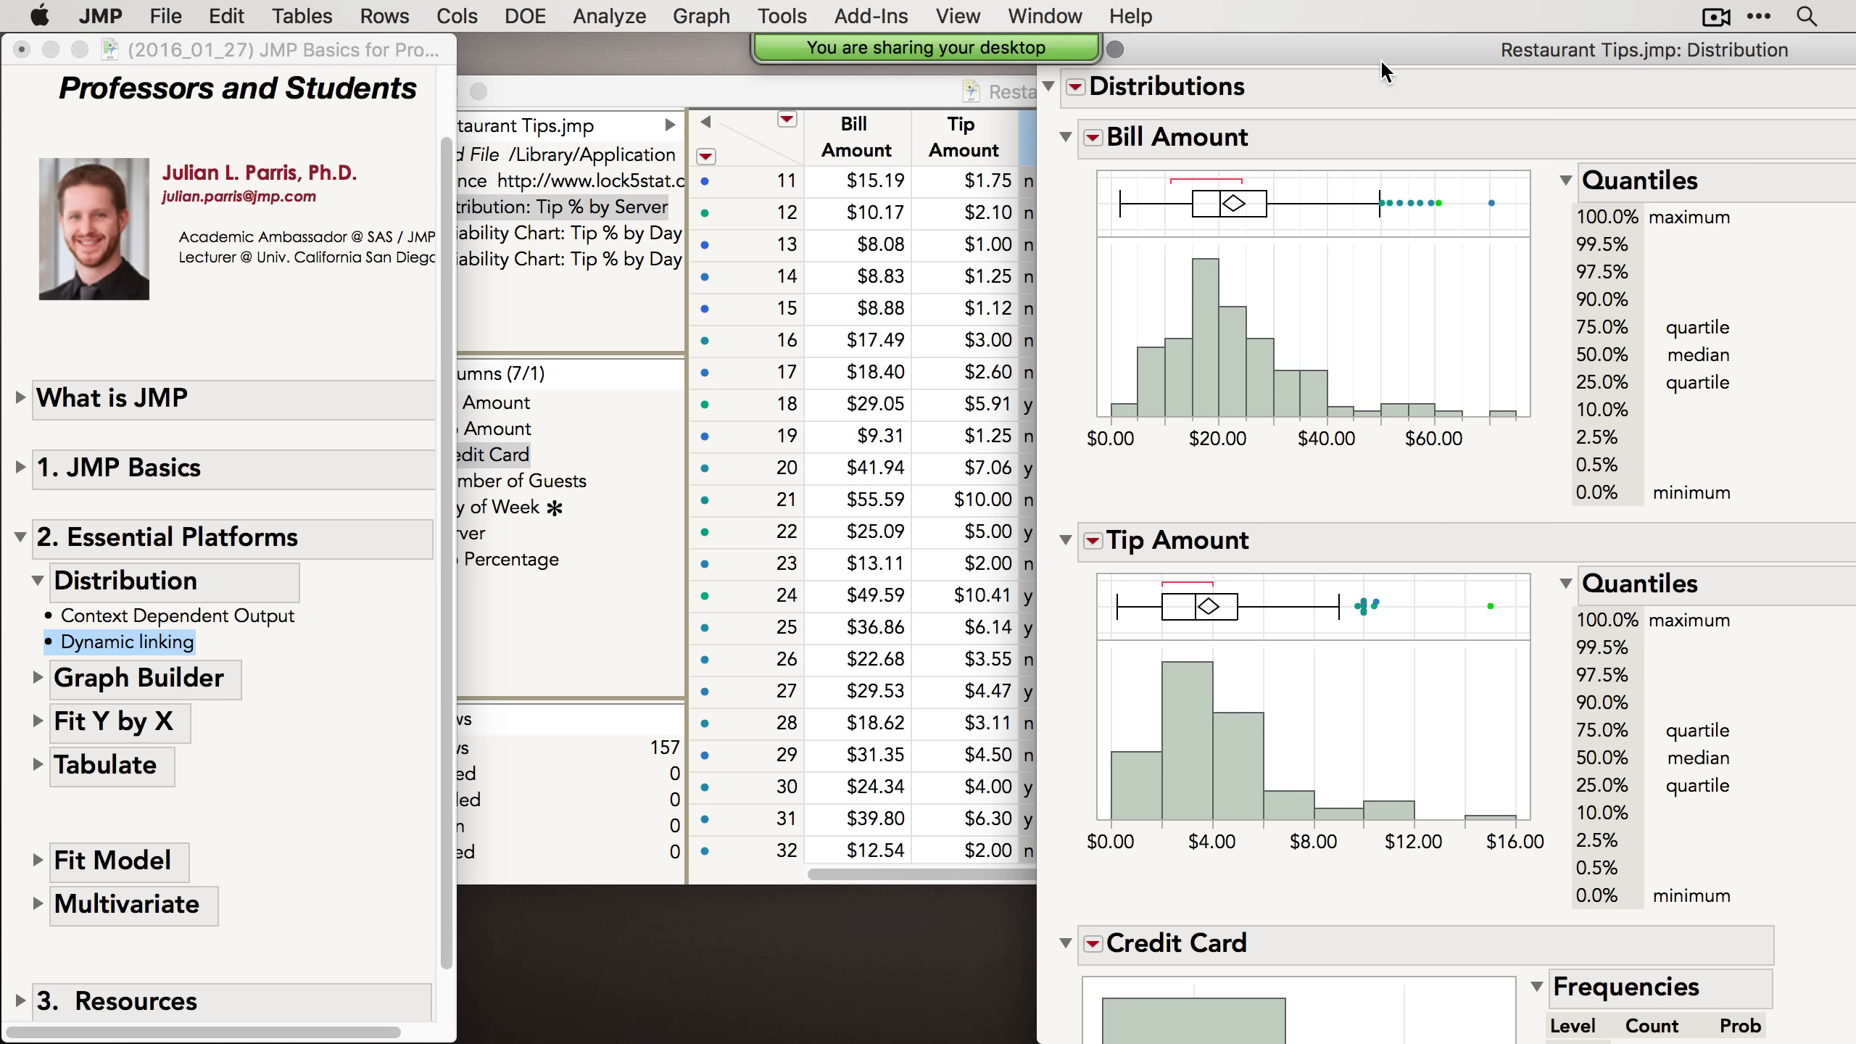
left_click_drag(1362, 65, 696, 53)
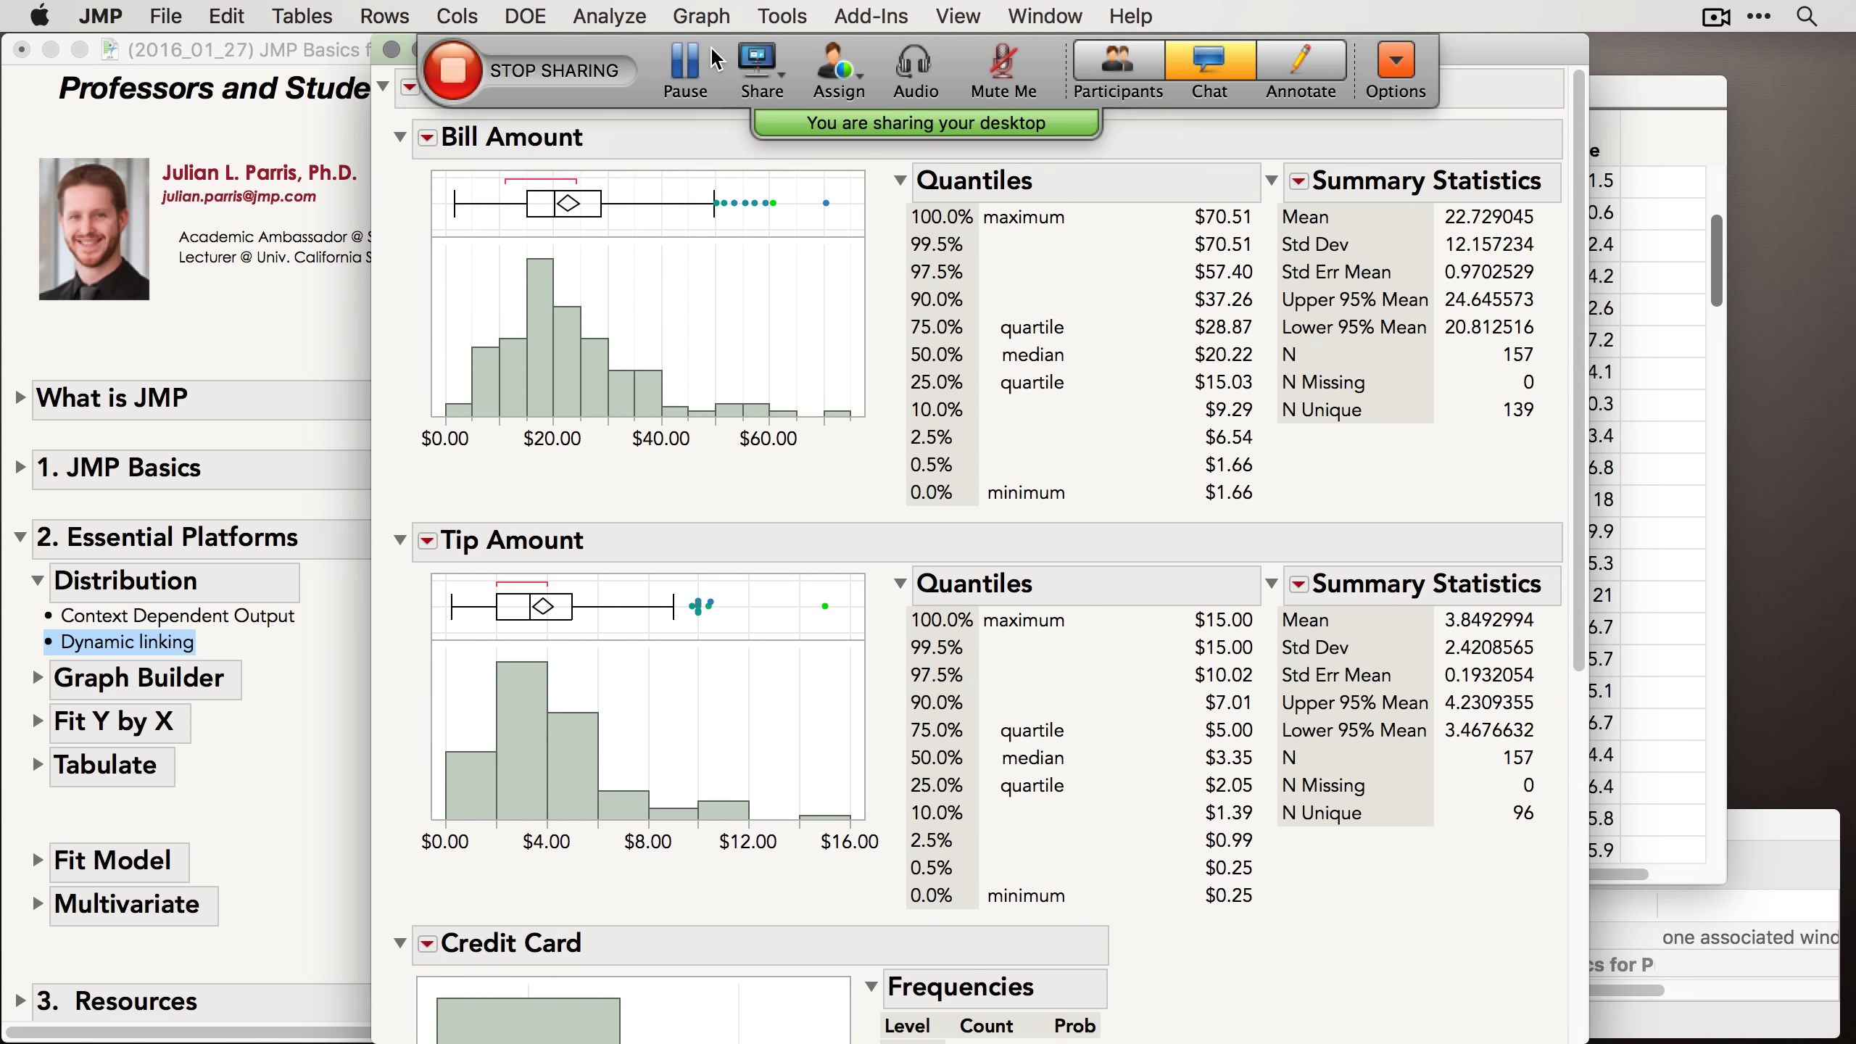
left_click_drag(645, 348, 861, 443)
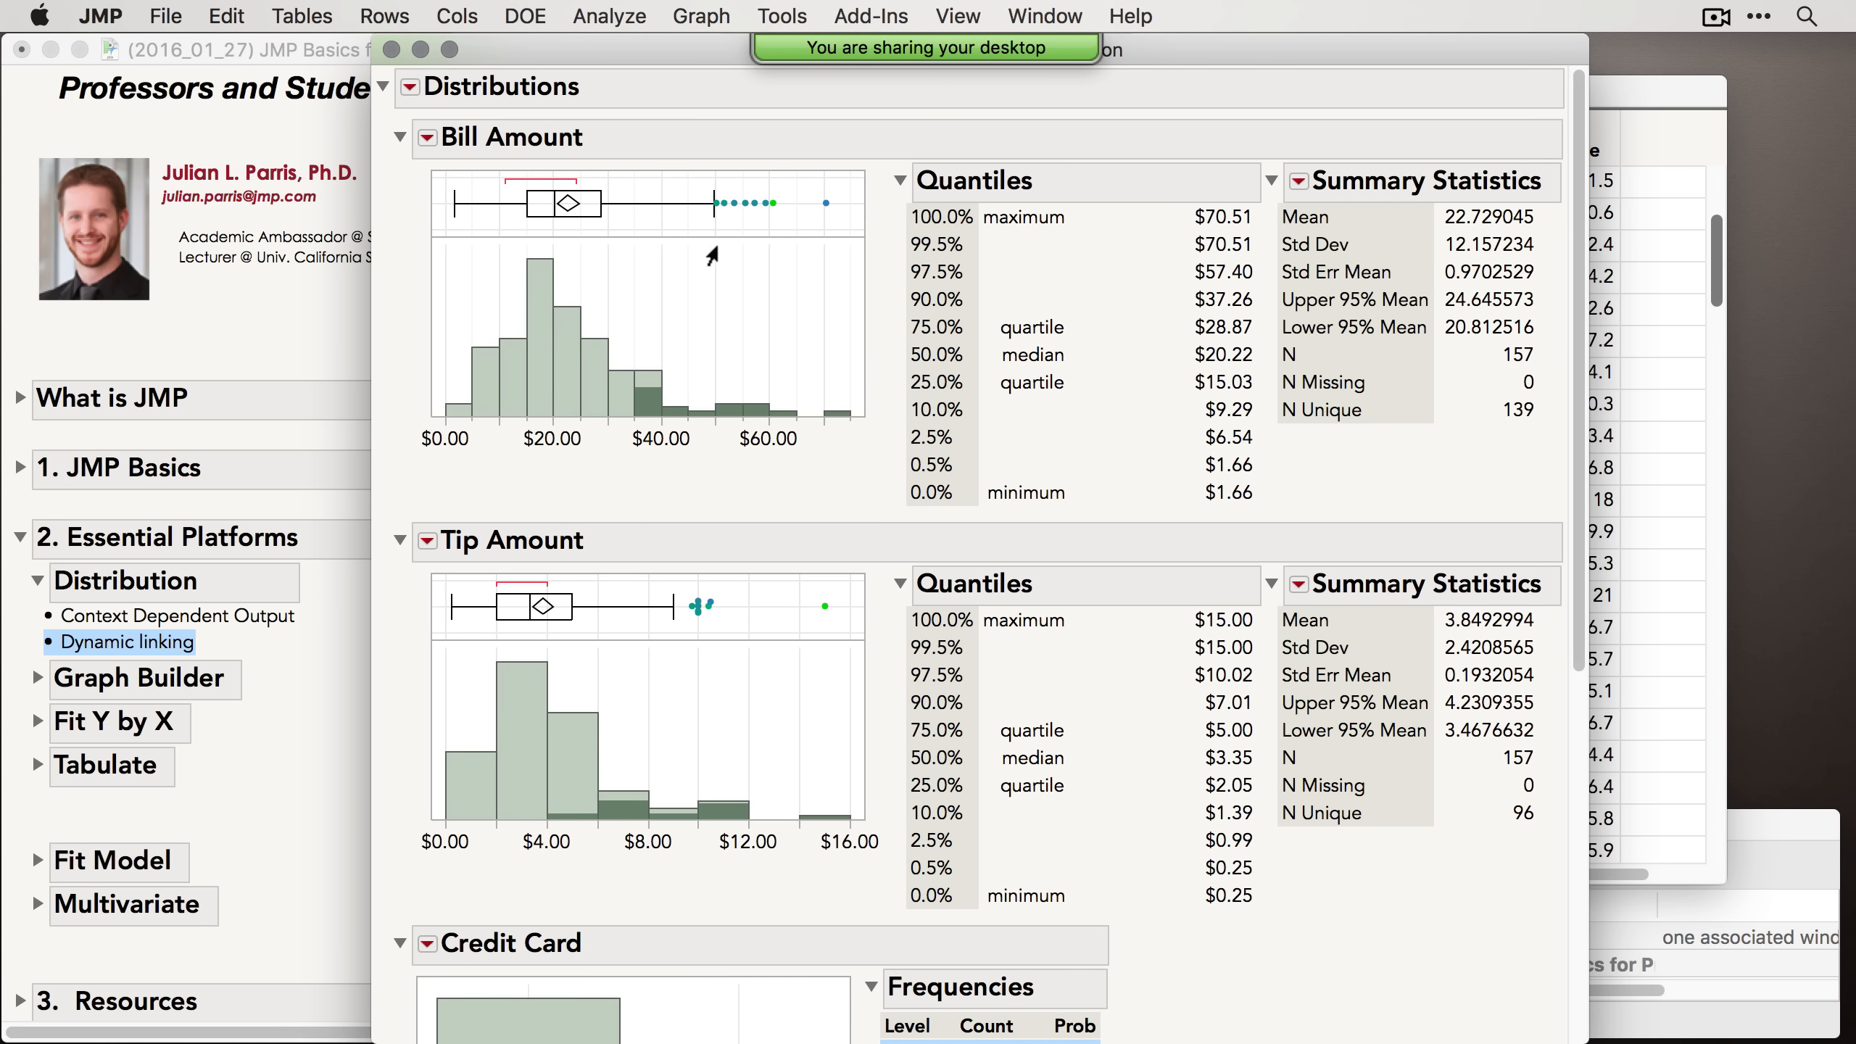
left_click_drag(702, 56, 1029, 70)
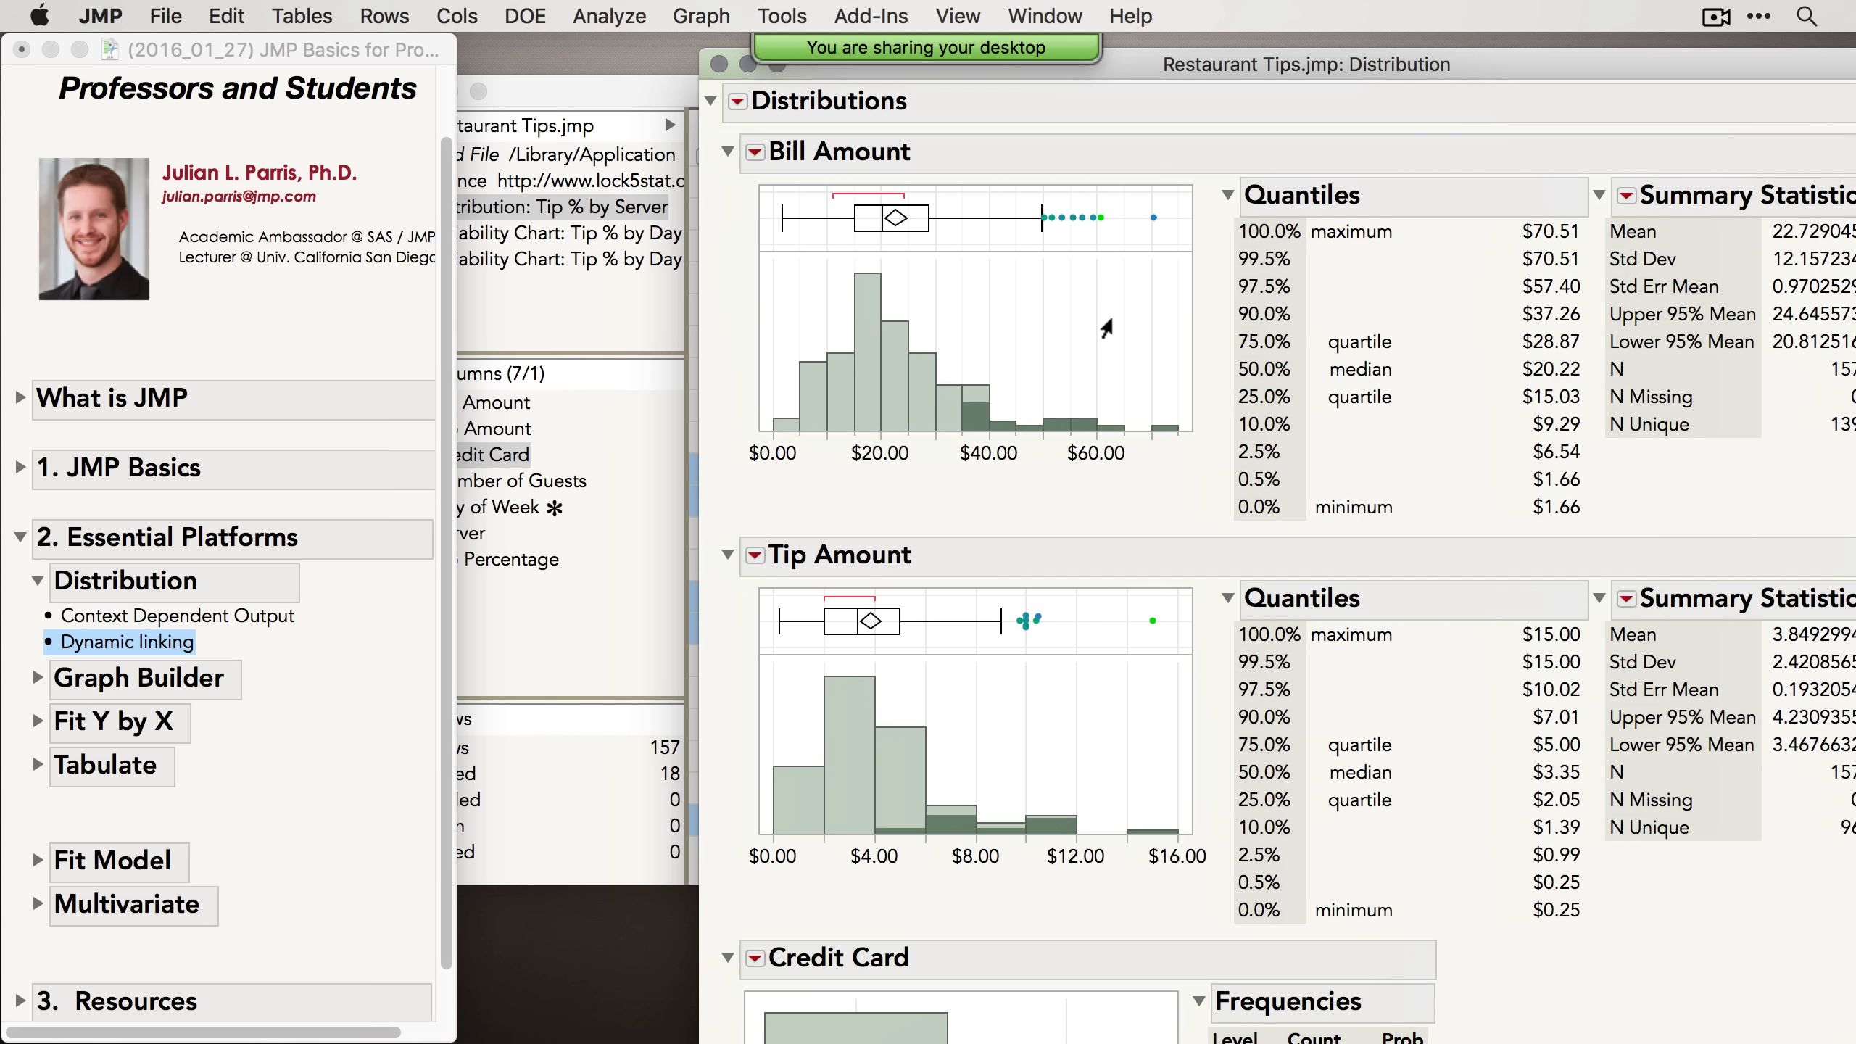
left_click_drag(1030, 201, 1188, 252)
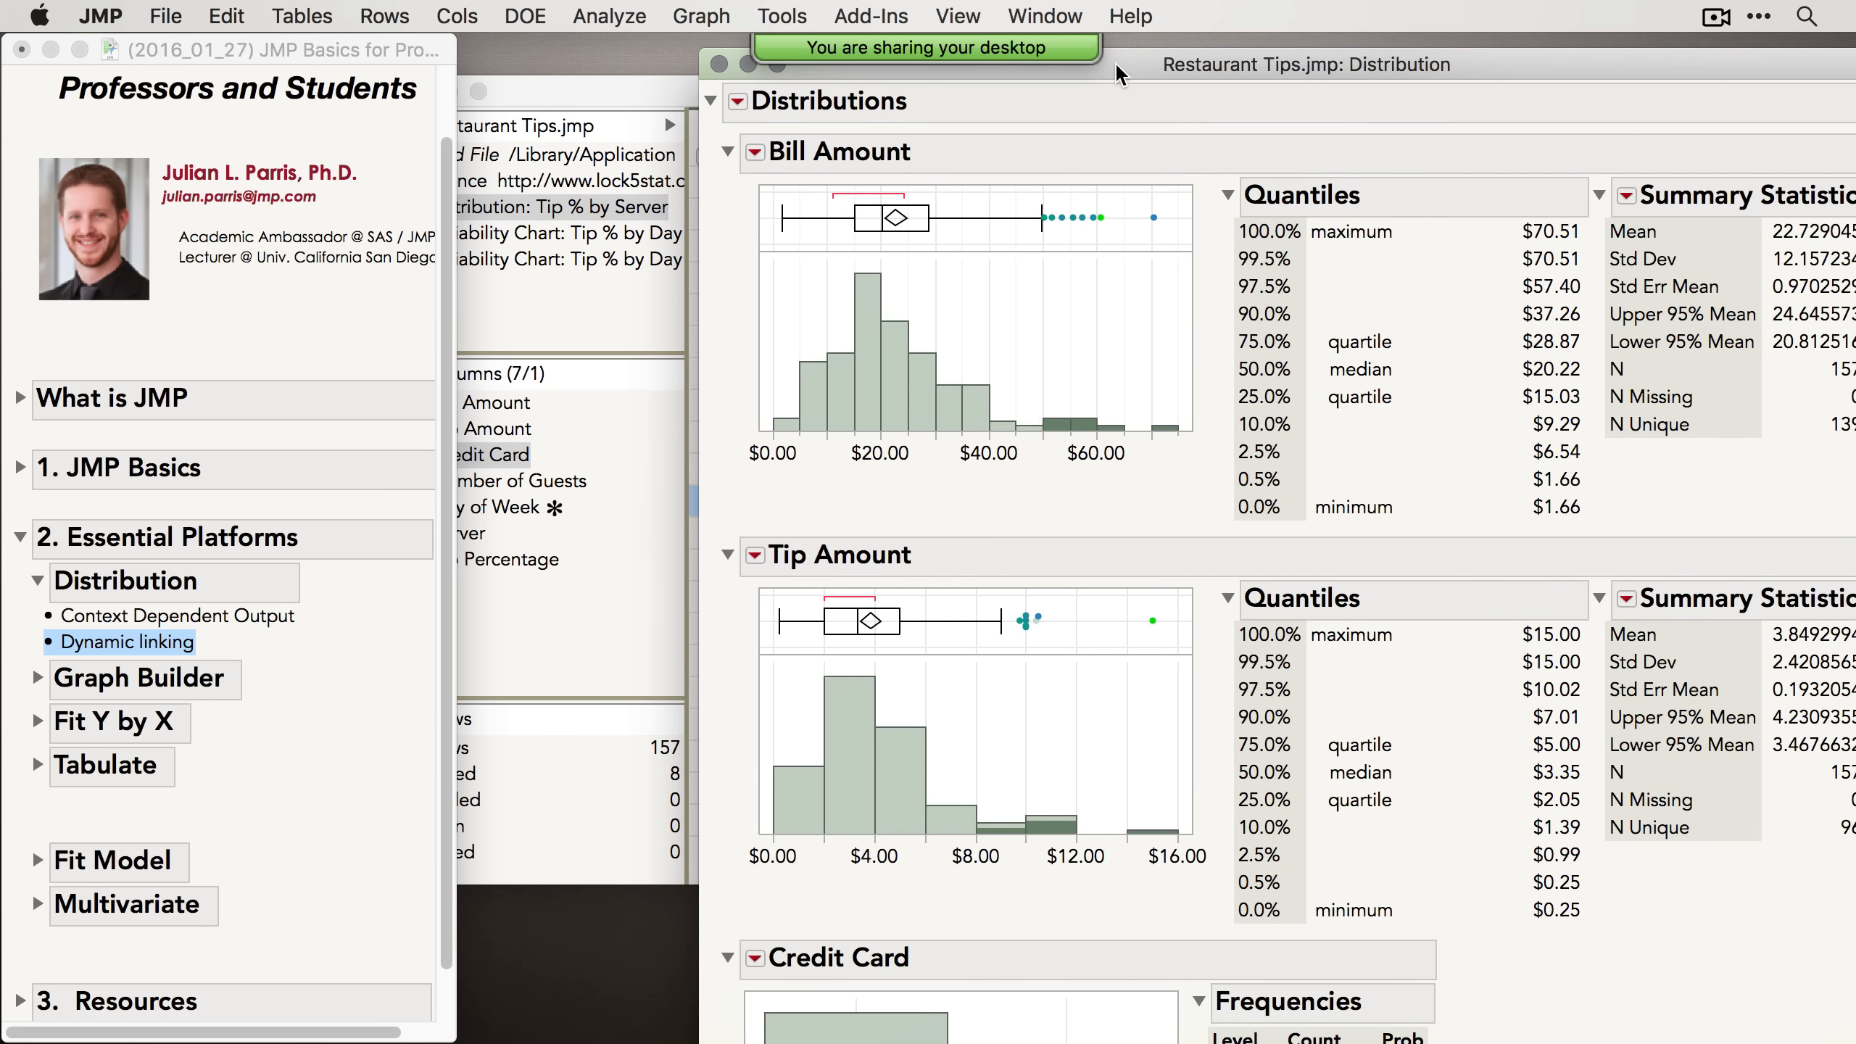
mouse_move(1061, 220)
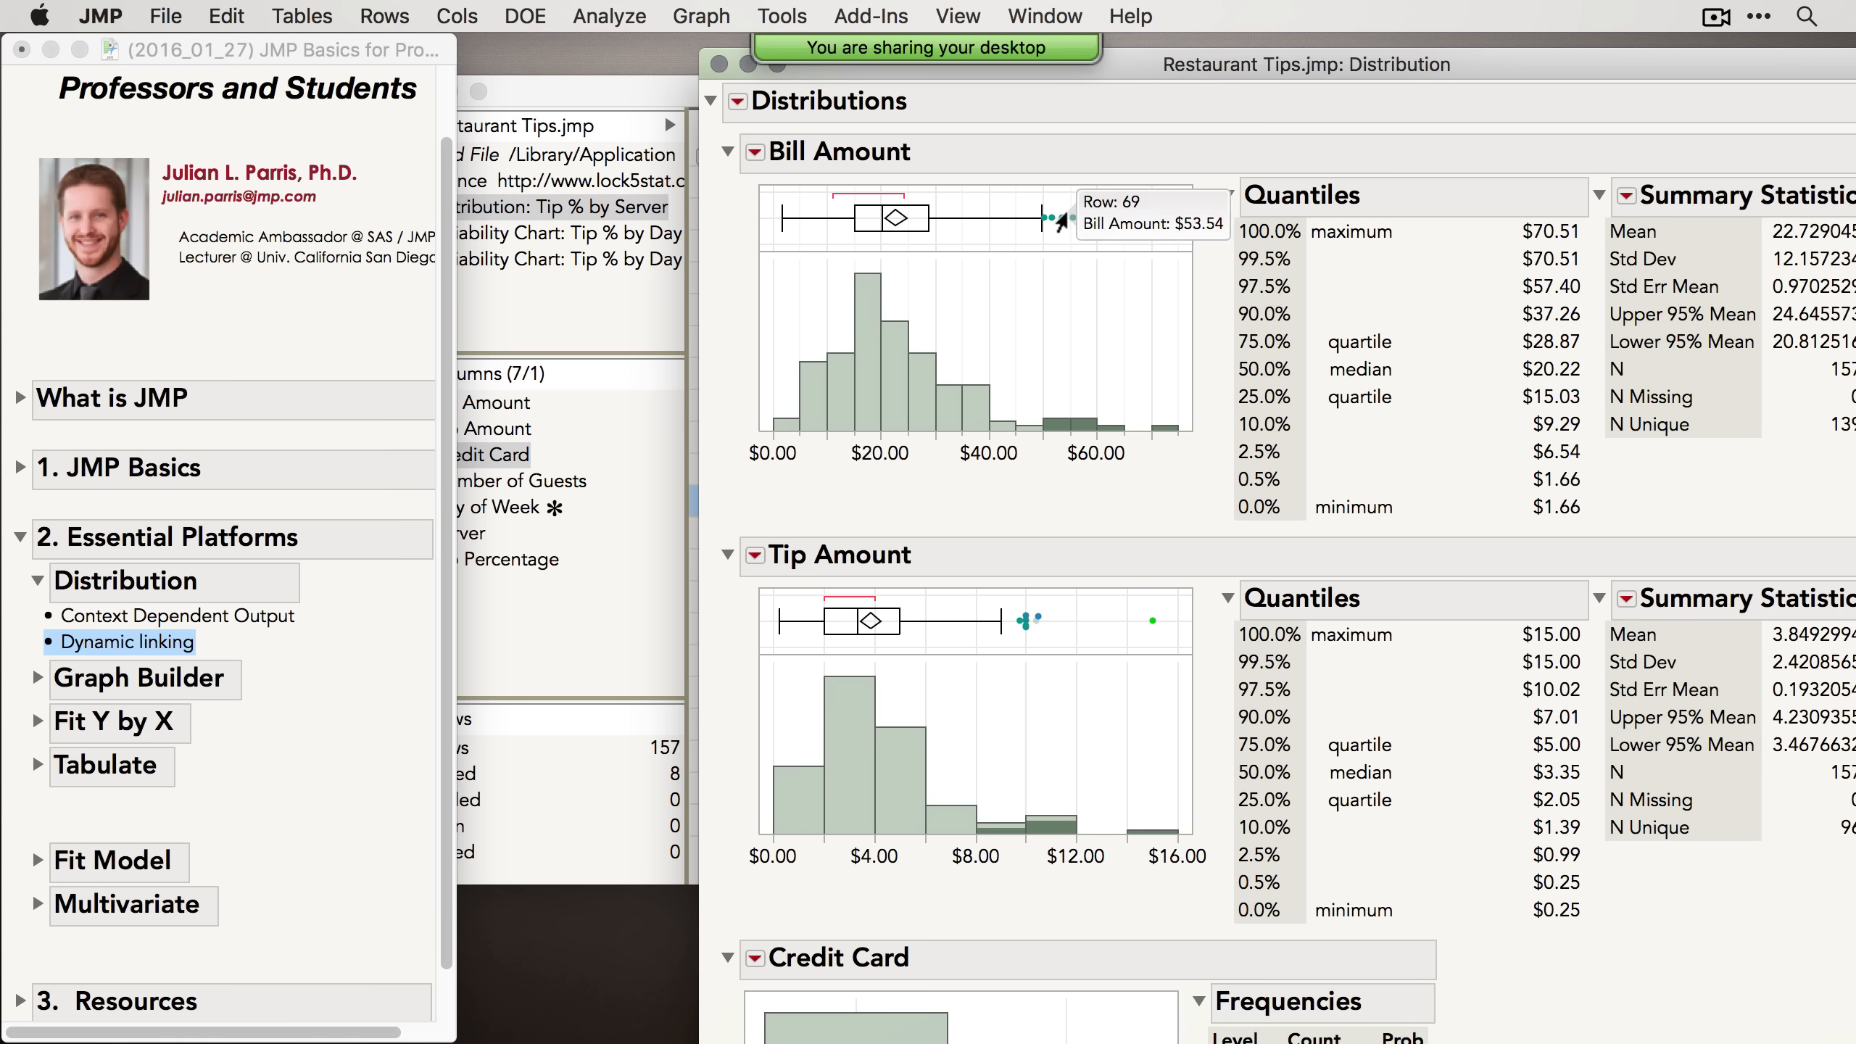
left_click_drag(1019, 191, 1191, 244)
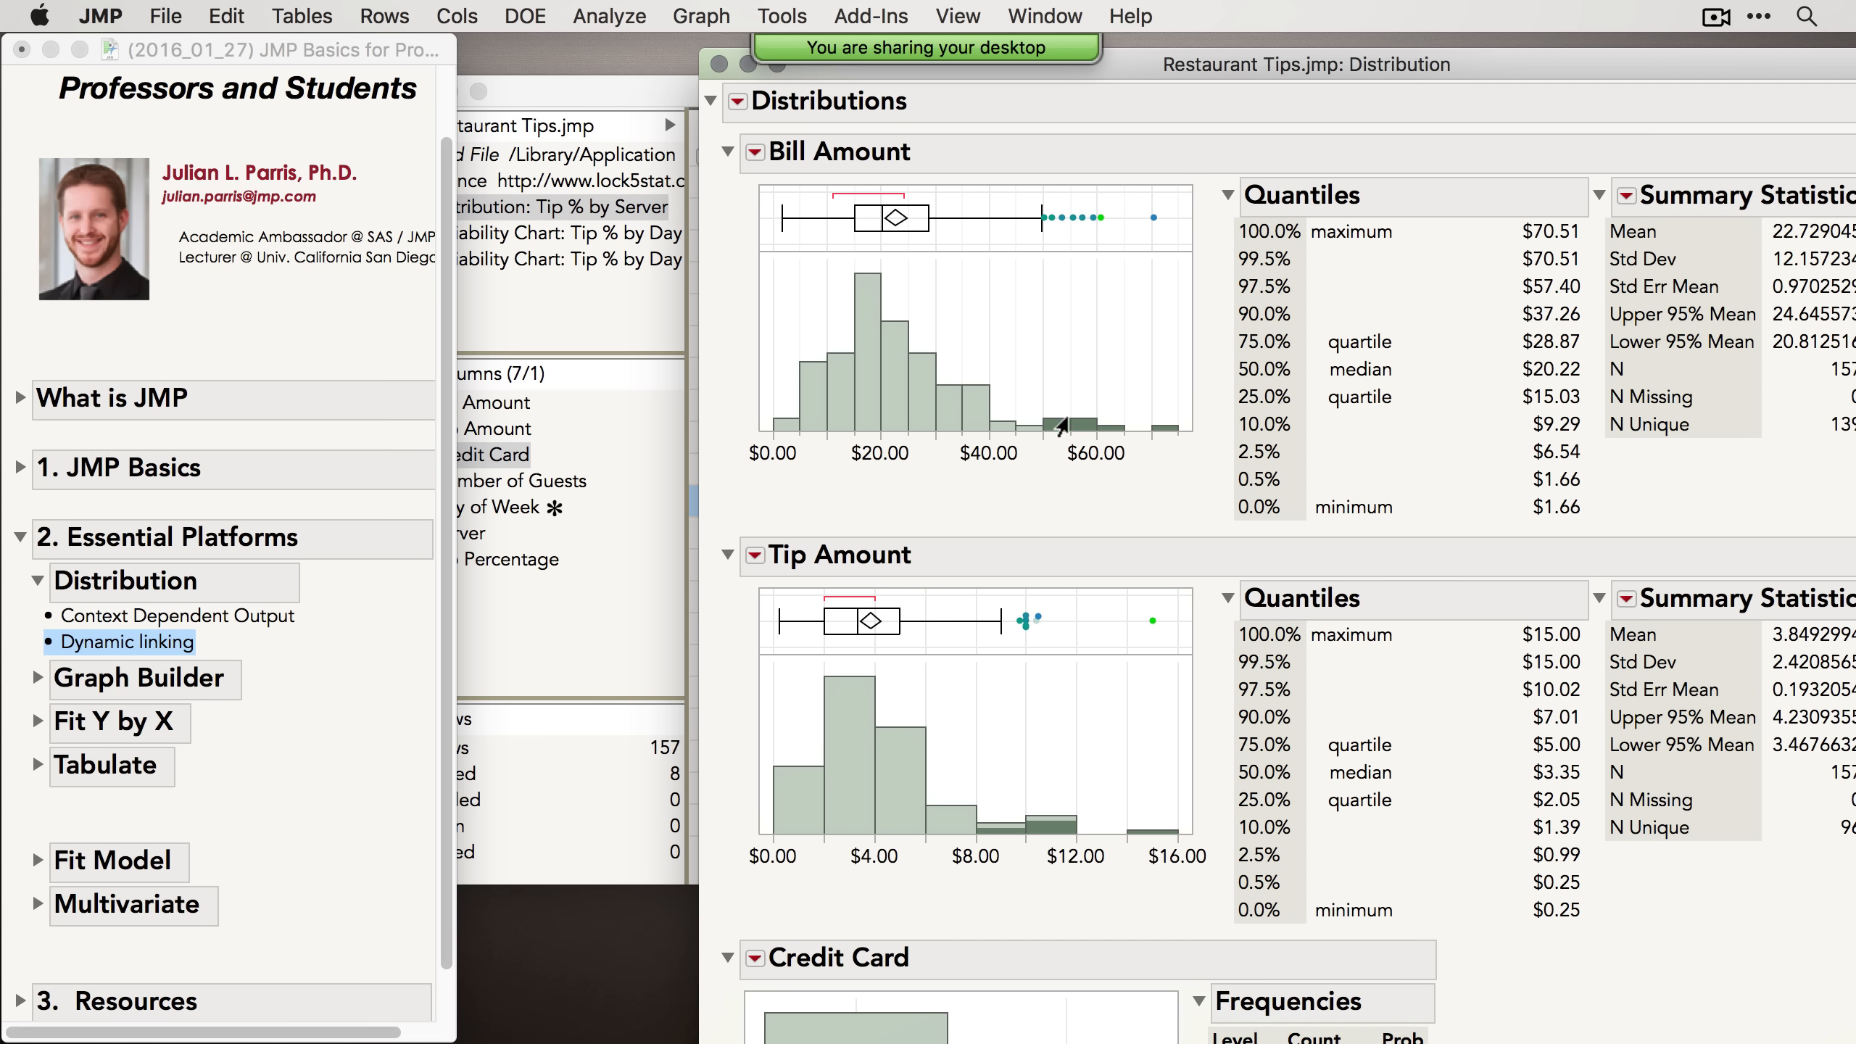
Step: Save the selected rows as a new column named High Bill Amount, 1 for selected and 0 otherwise, and view it in the data table
right_click(1057, 423)
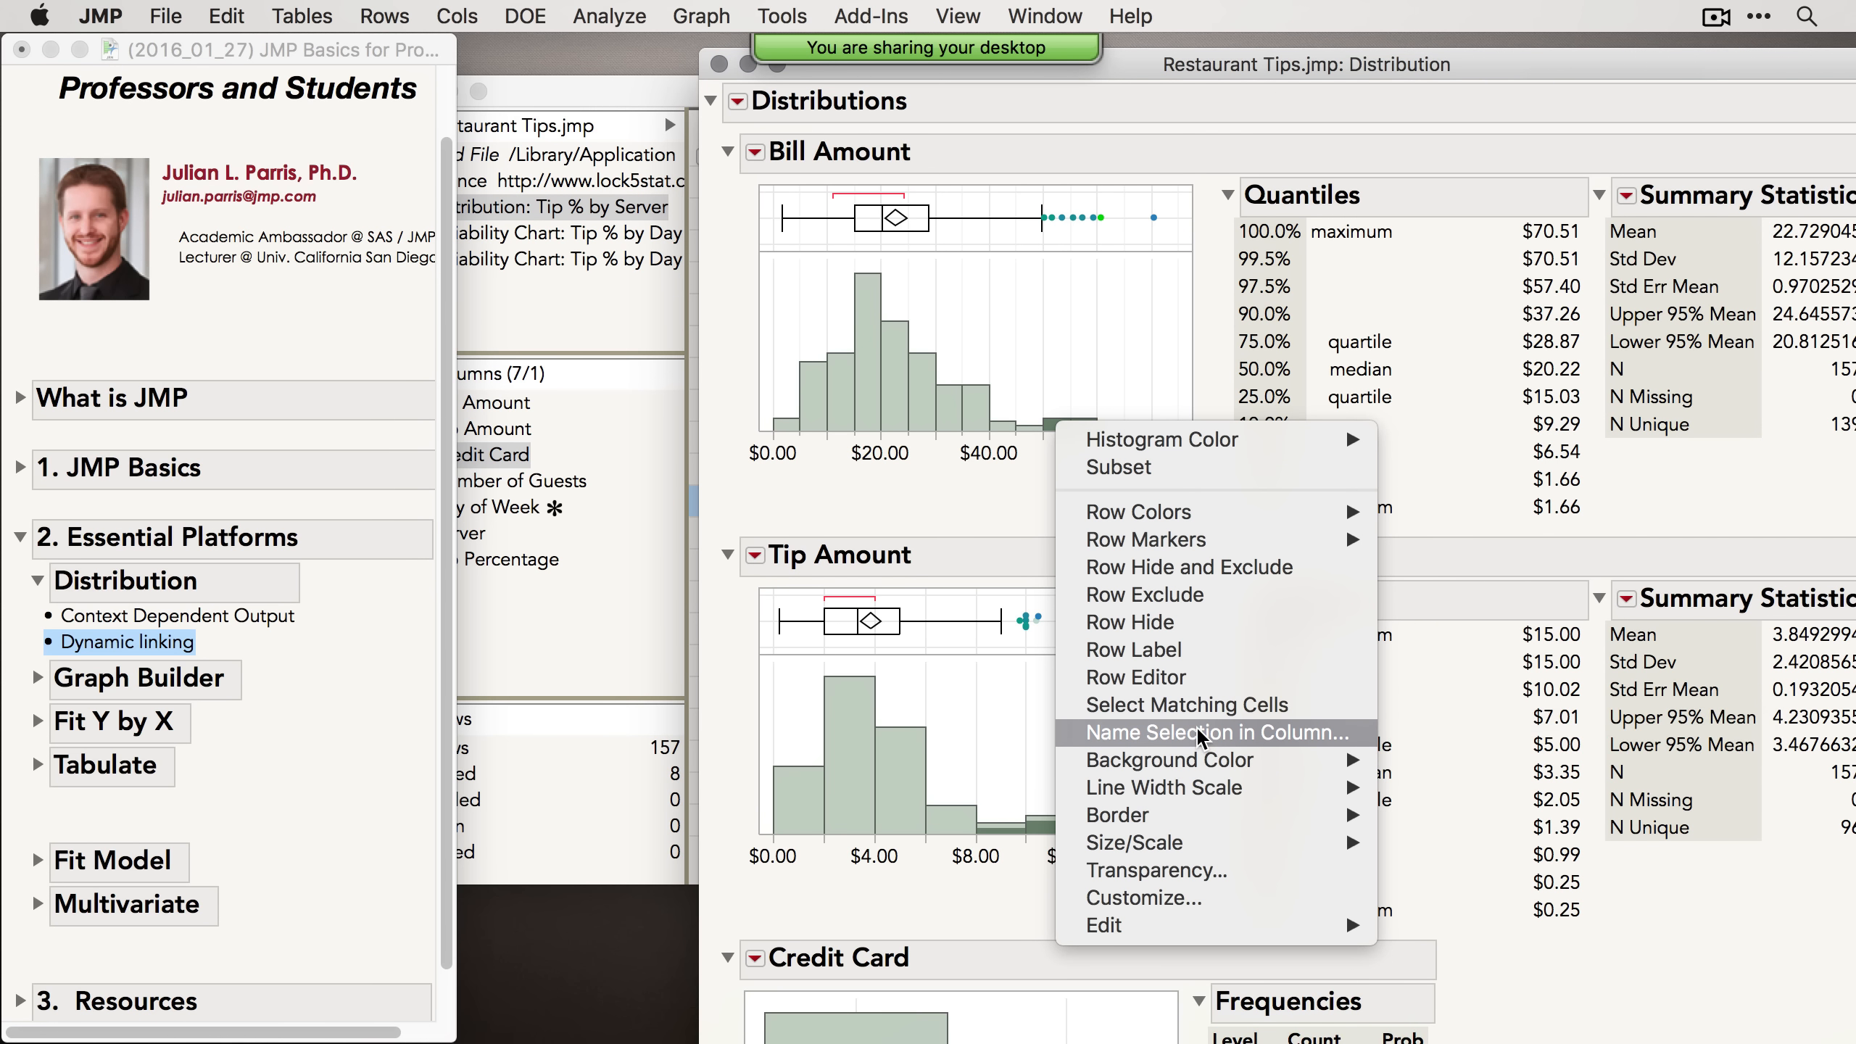
left_click(1207, 734)
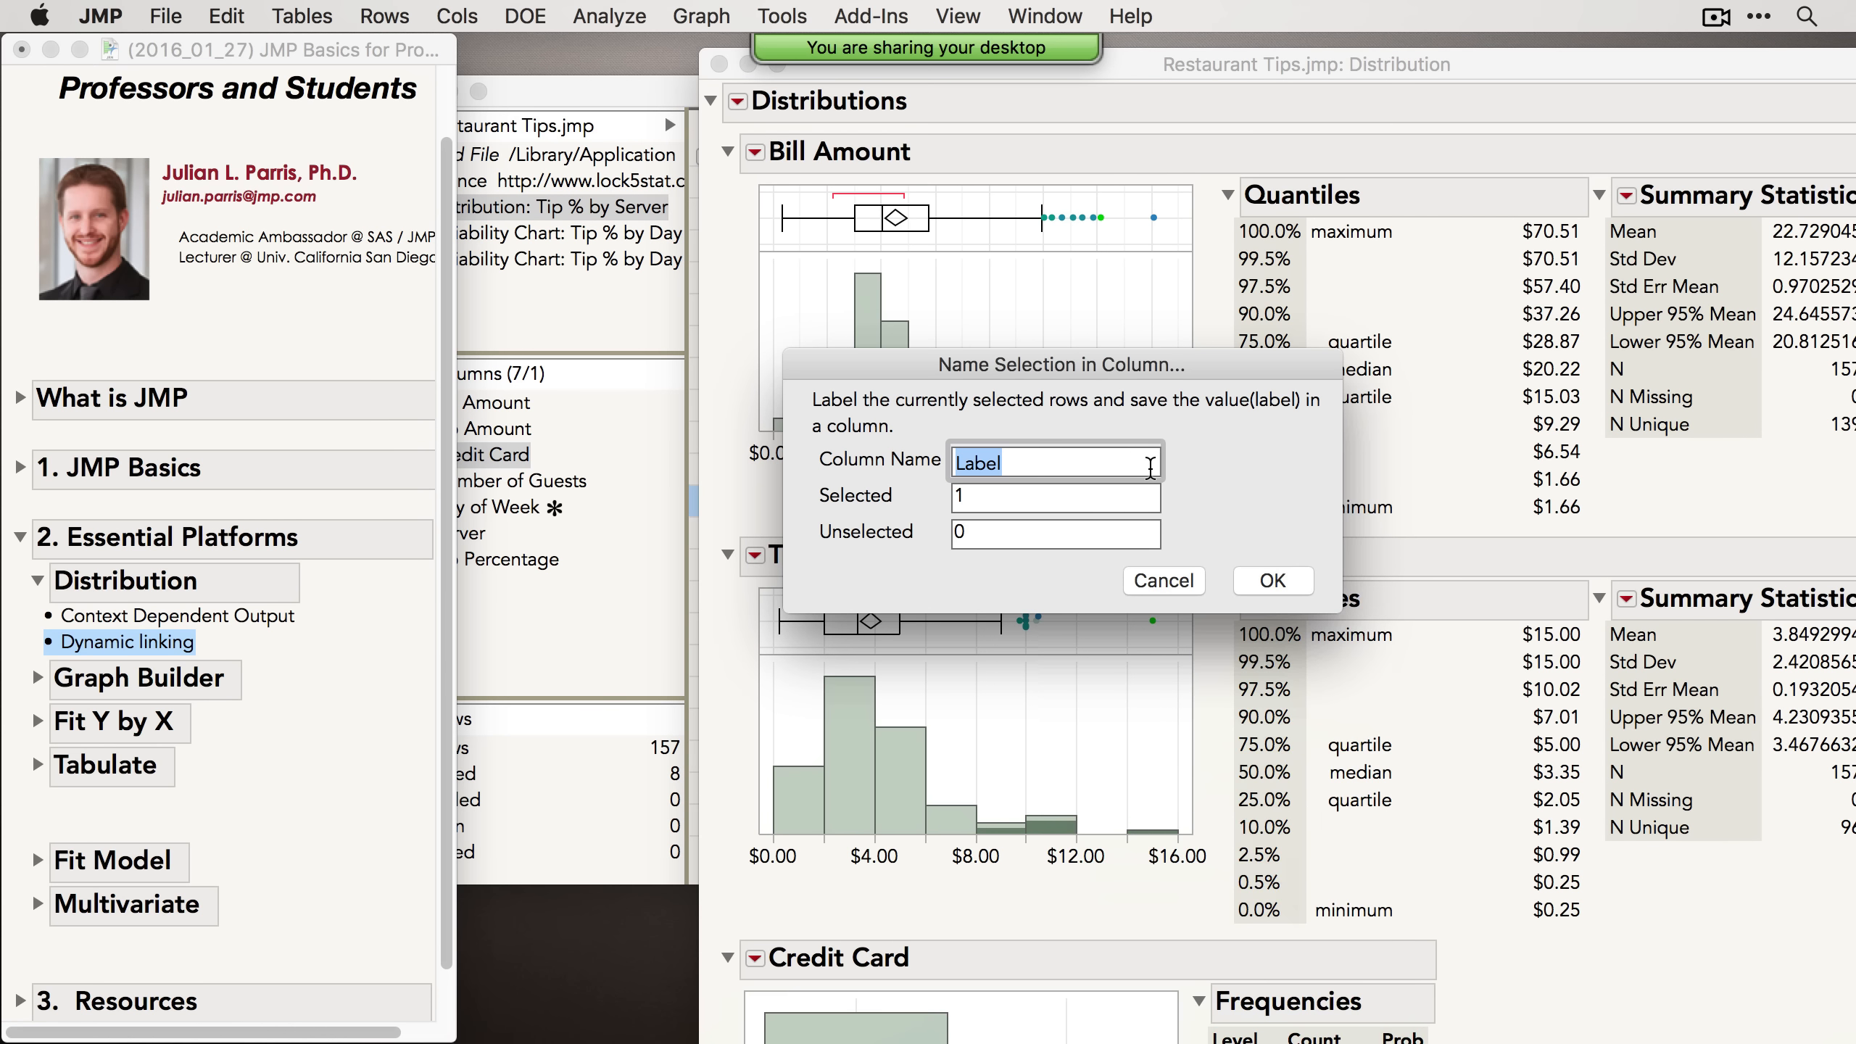
type("High Bill Amount")
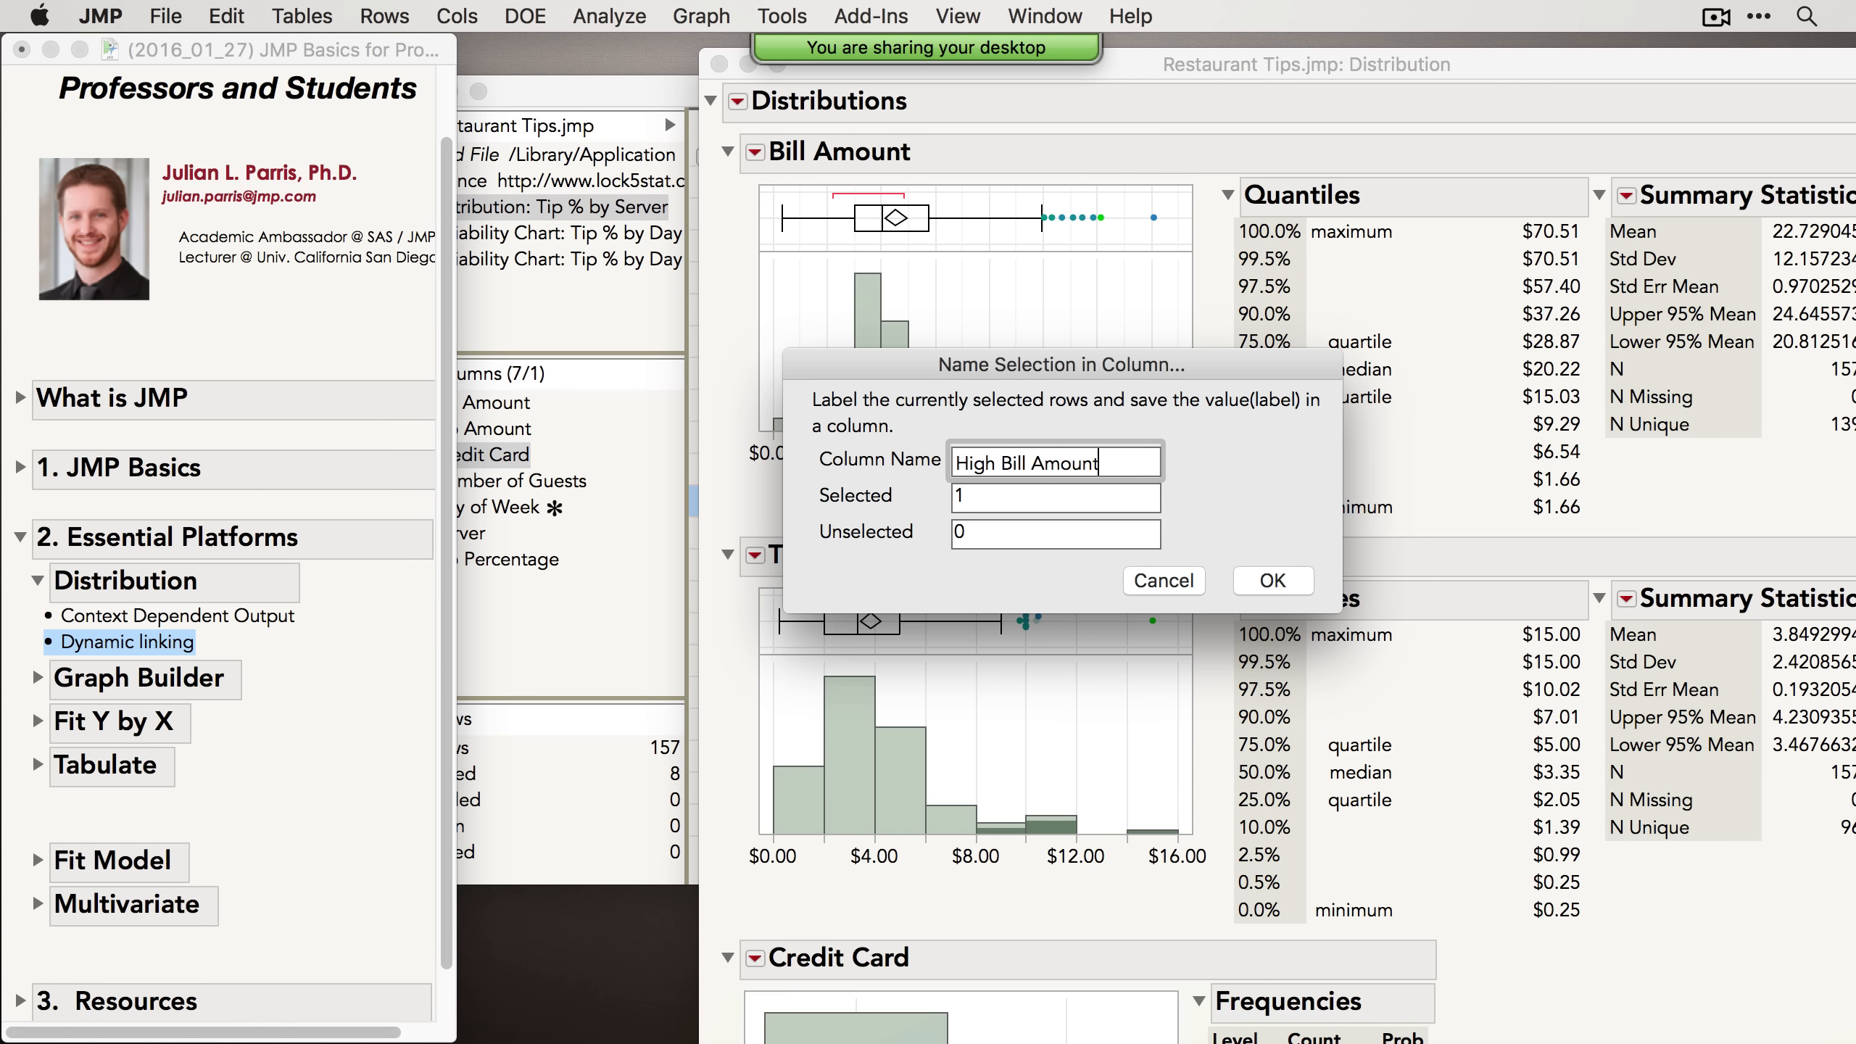
key("Tab")
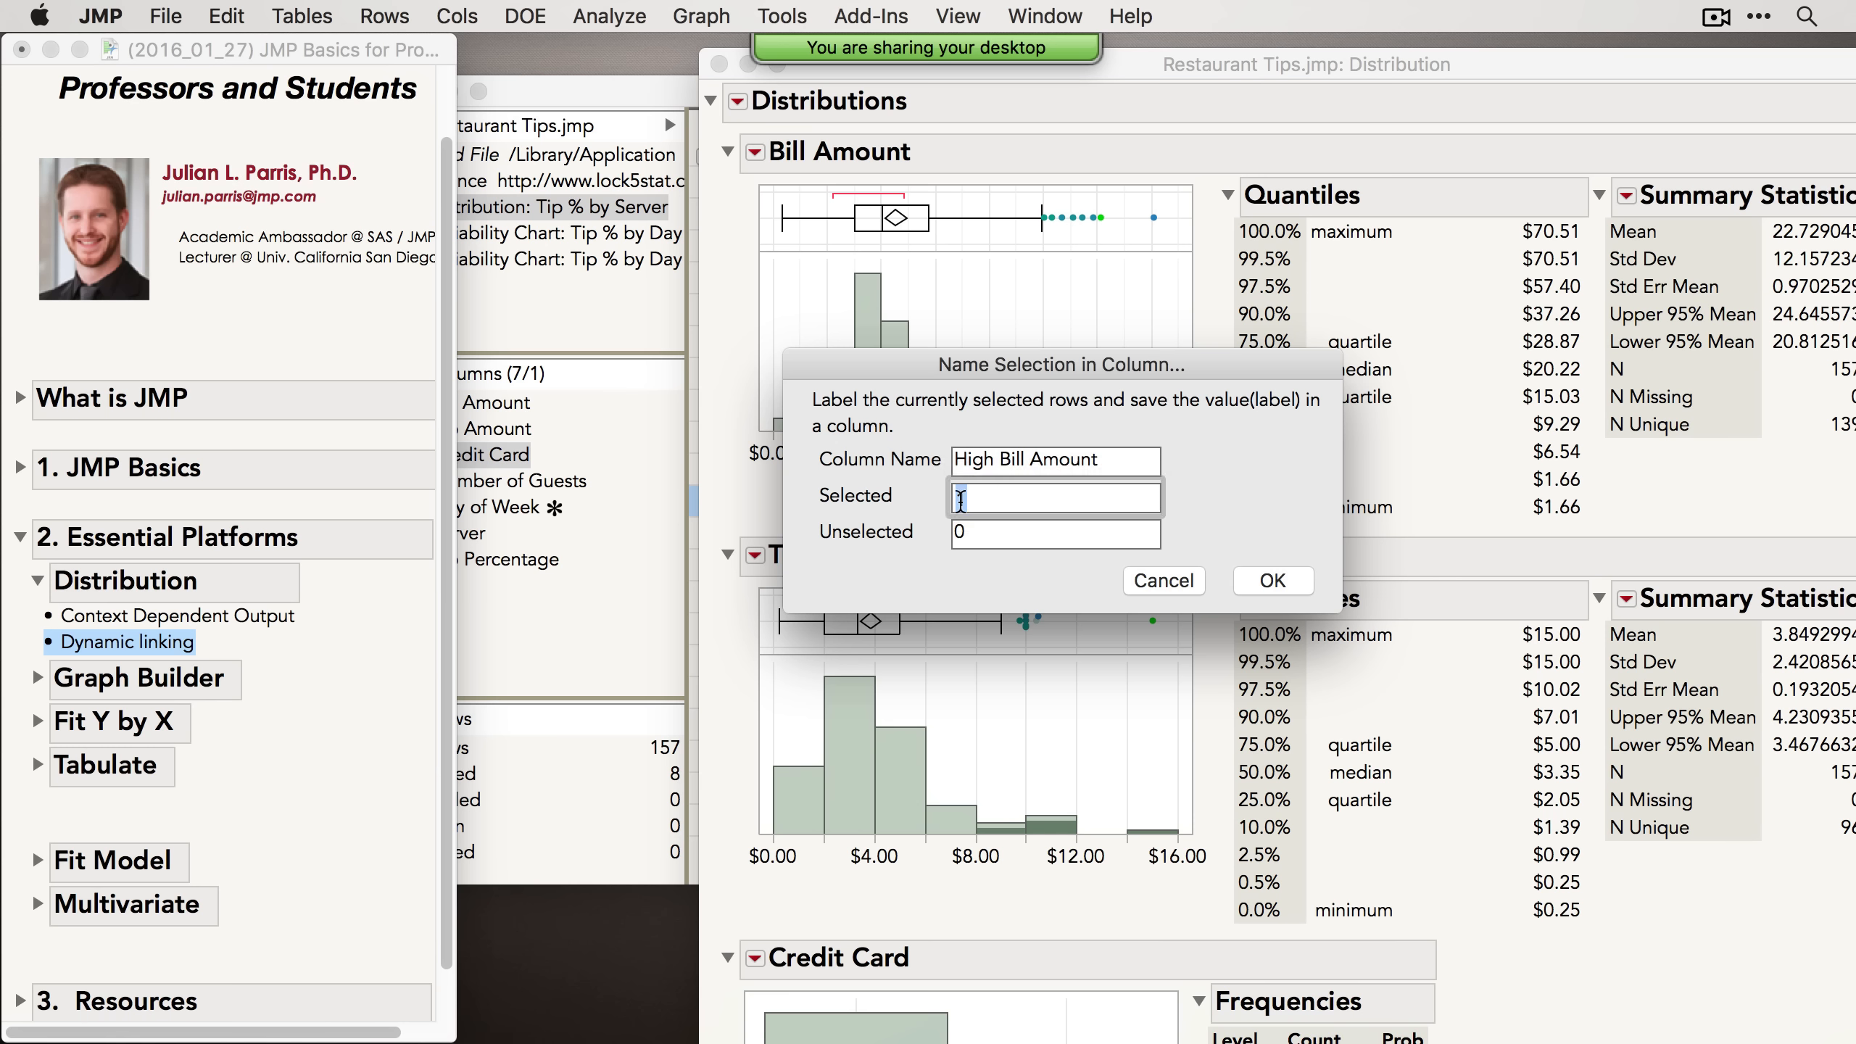
left_click(1288, 585)
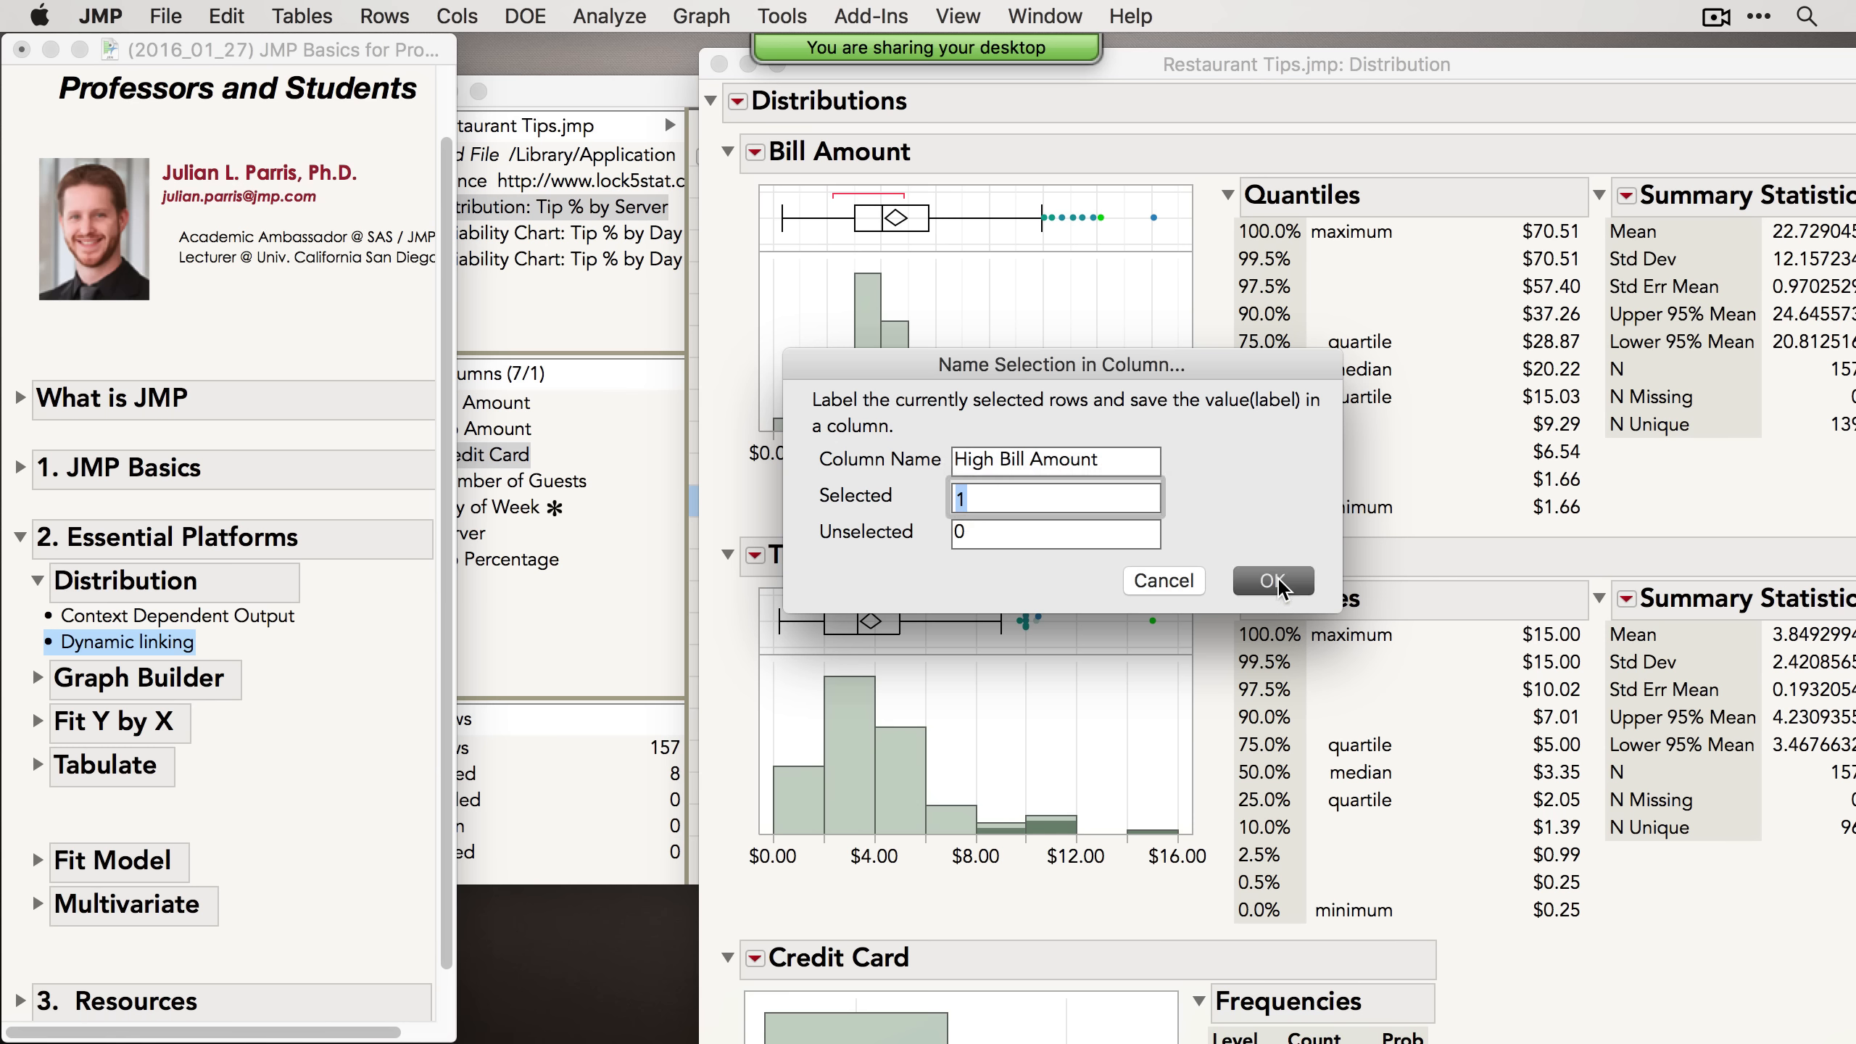
left_click(640, 110)
scroll(1205, 322, "right", 5)
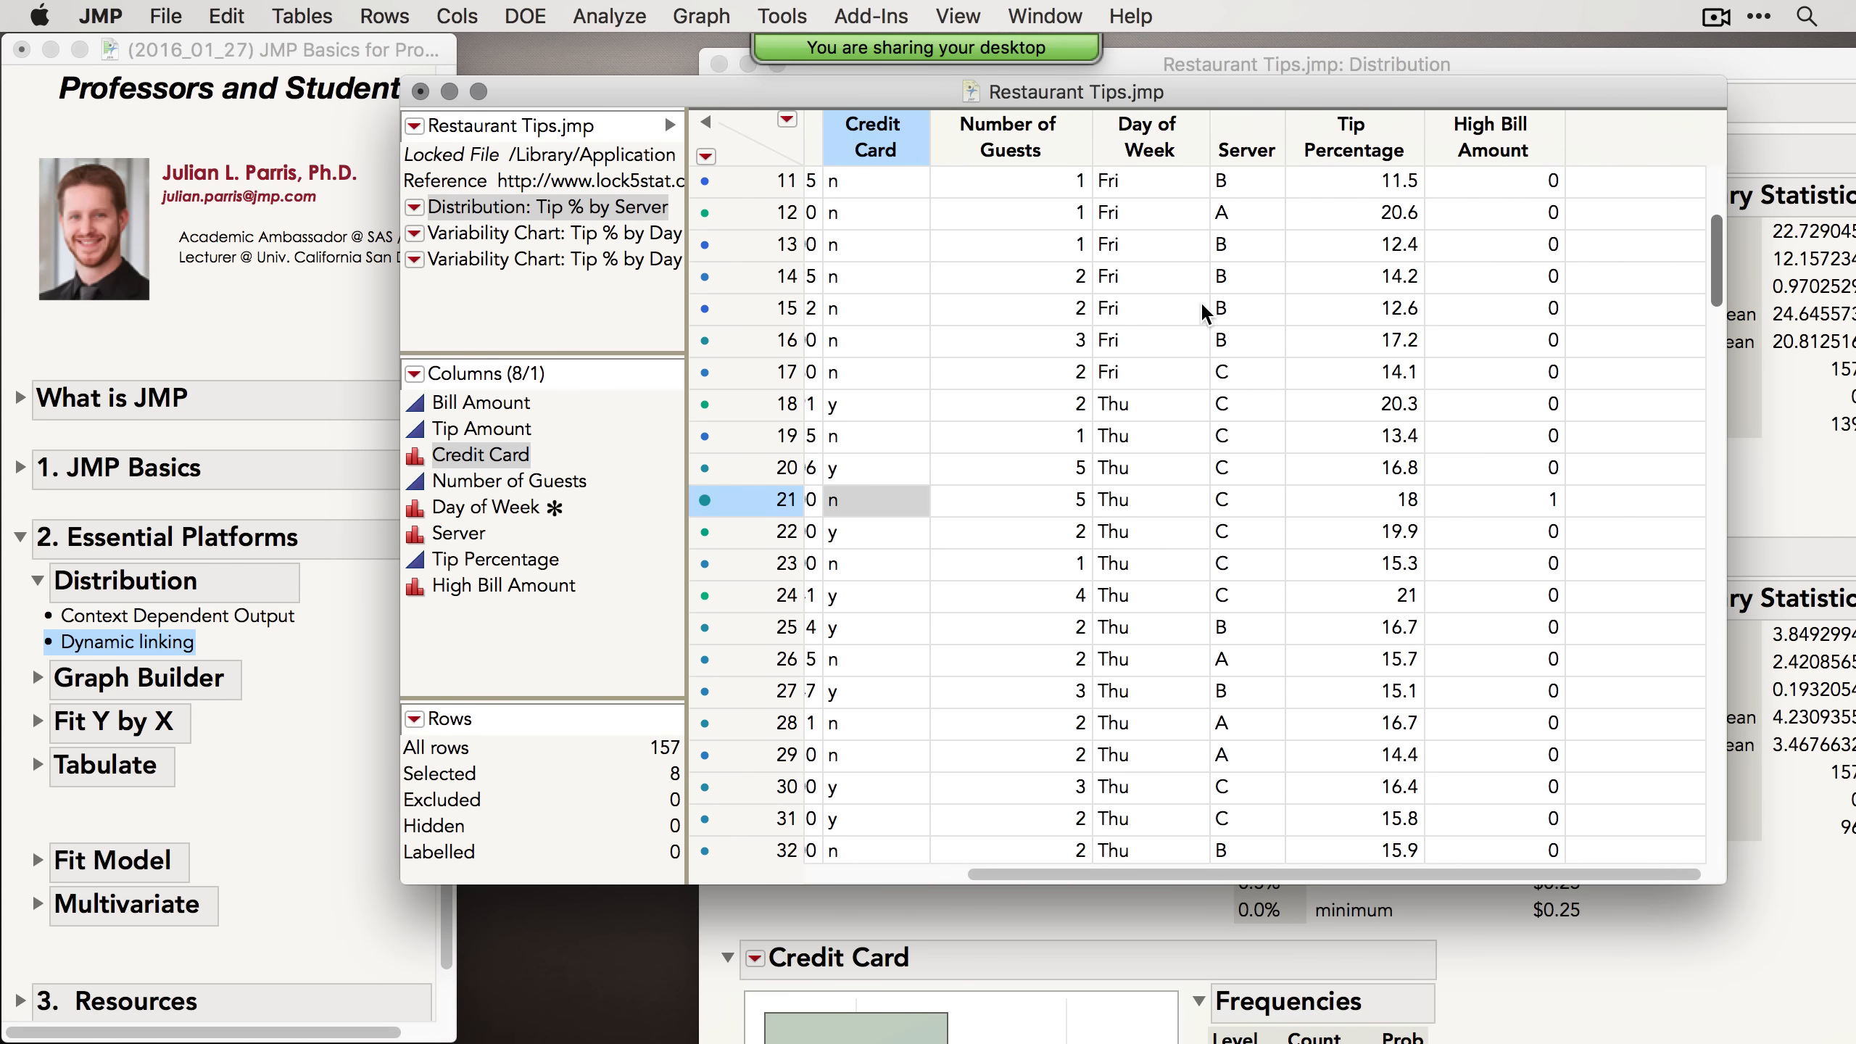
left_click(1510, 139)
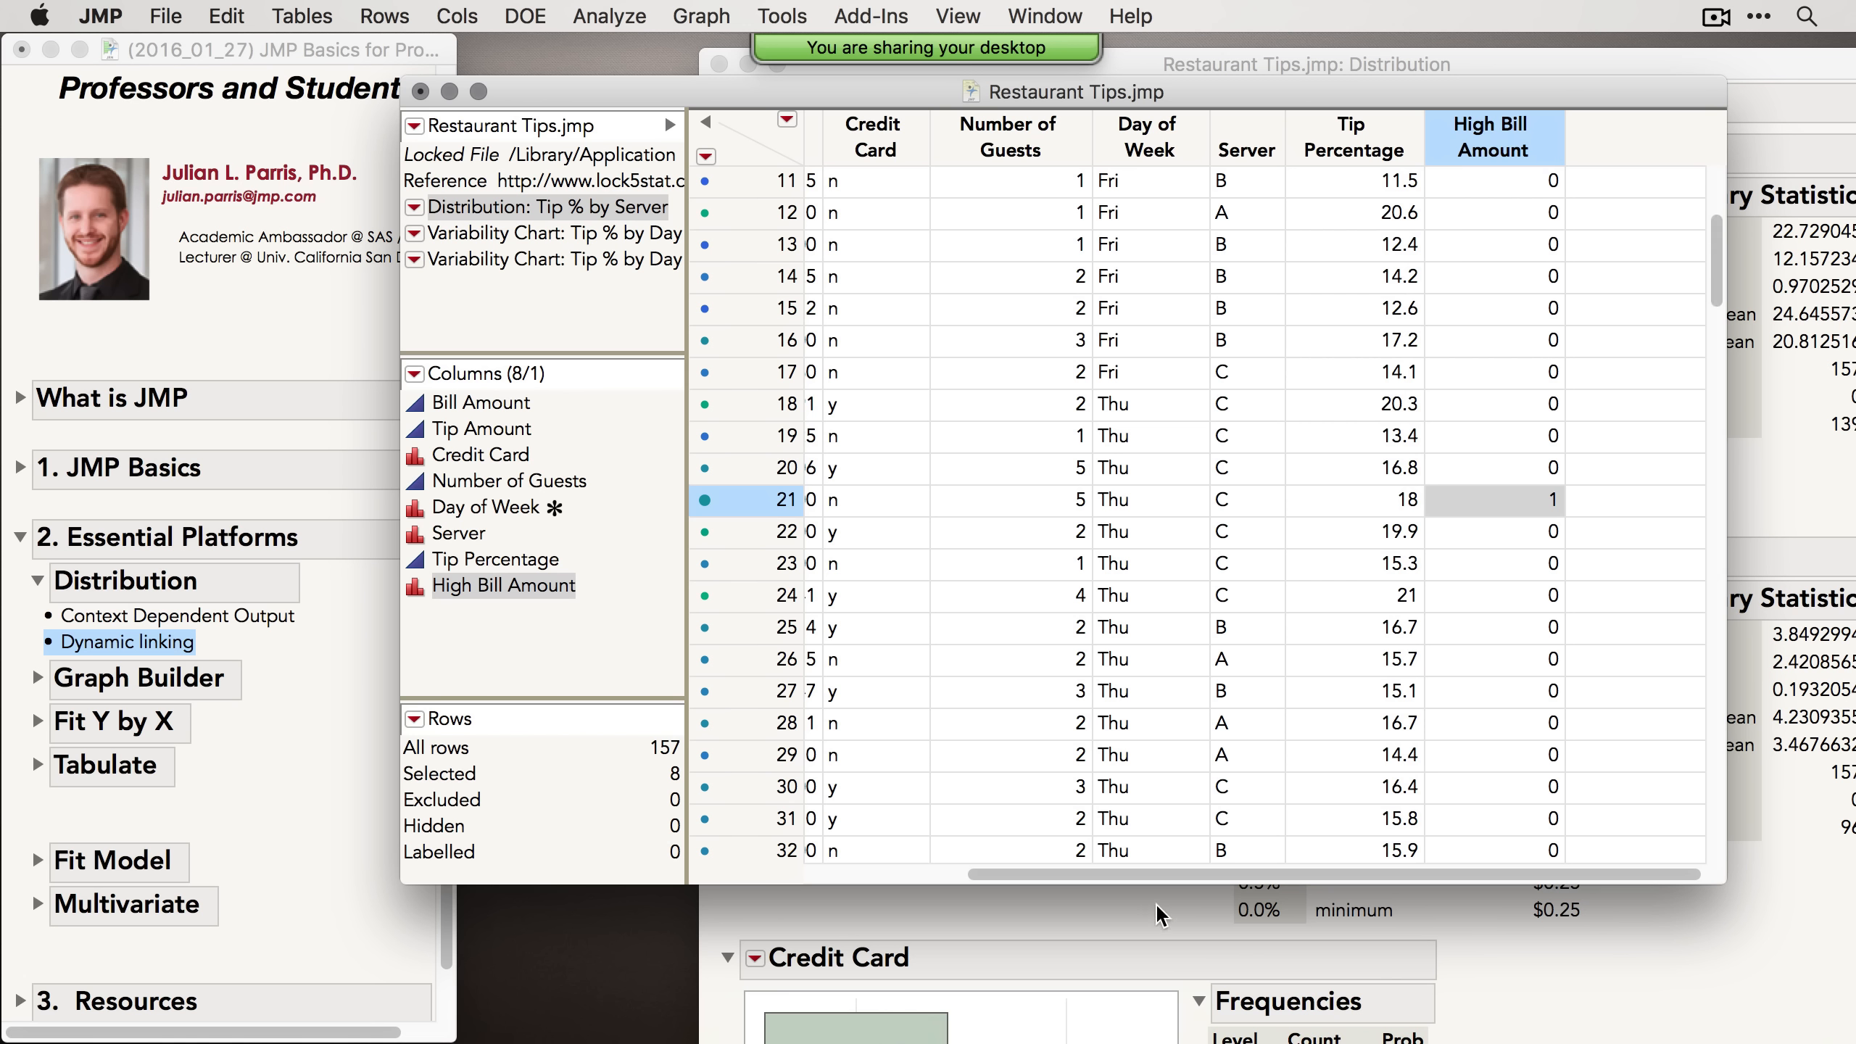
Step: Select the Bill Amount histogram bars from about $30 upward, then clear that selection
left_click(1006, 938)
left_click_drag(921, 293, 1214, 464)
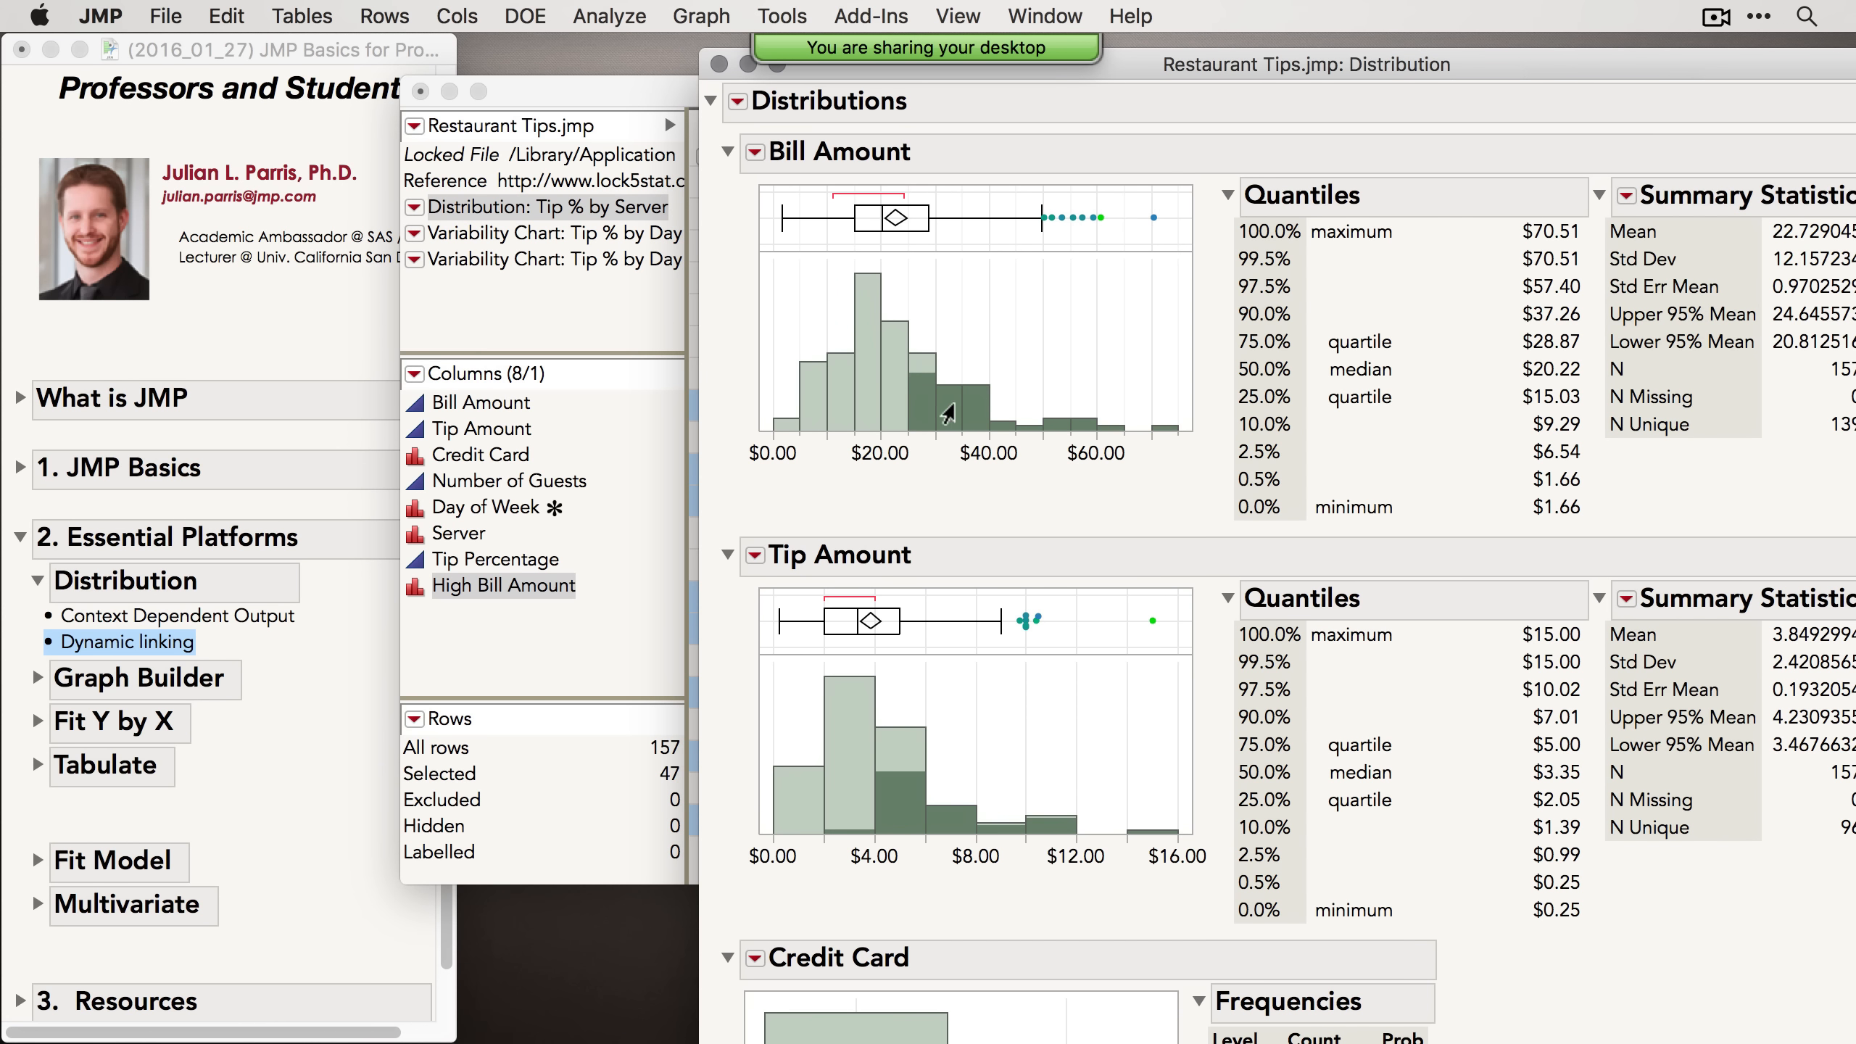
right_click(947, 414)
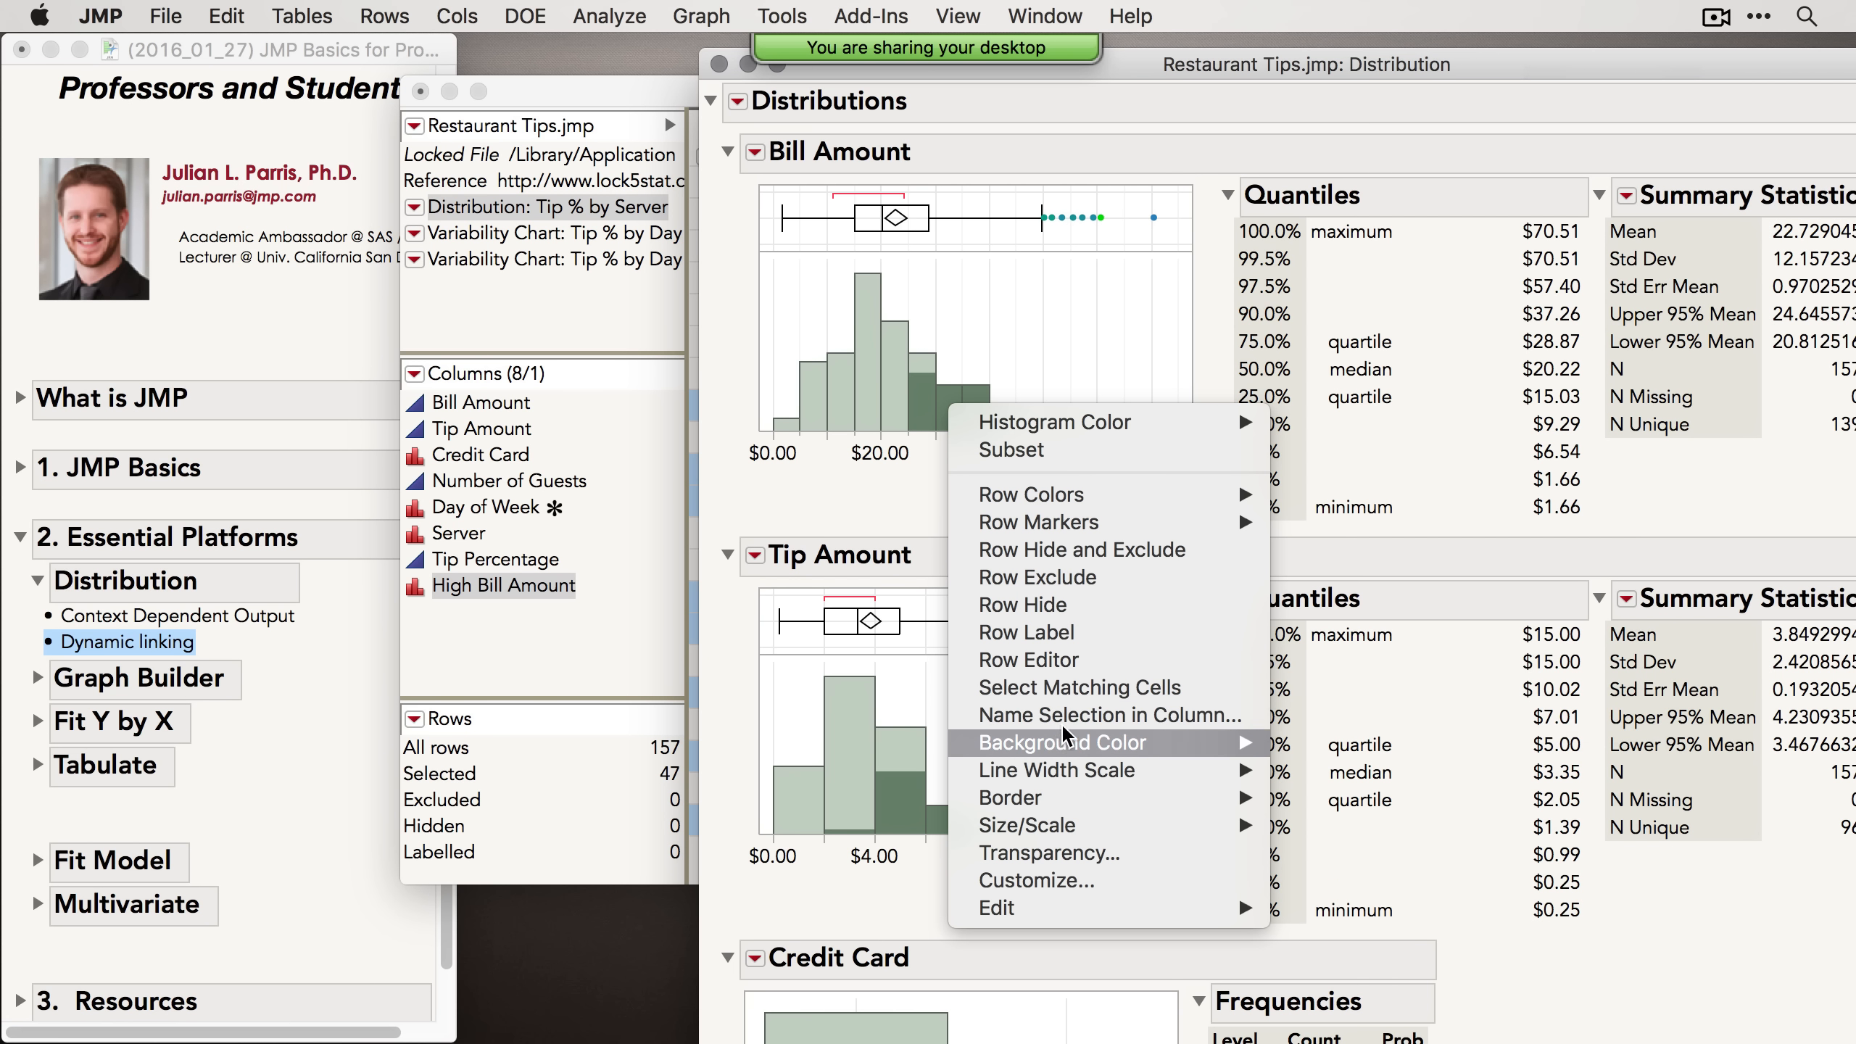
left_click(1085, 320)
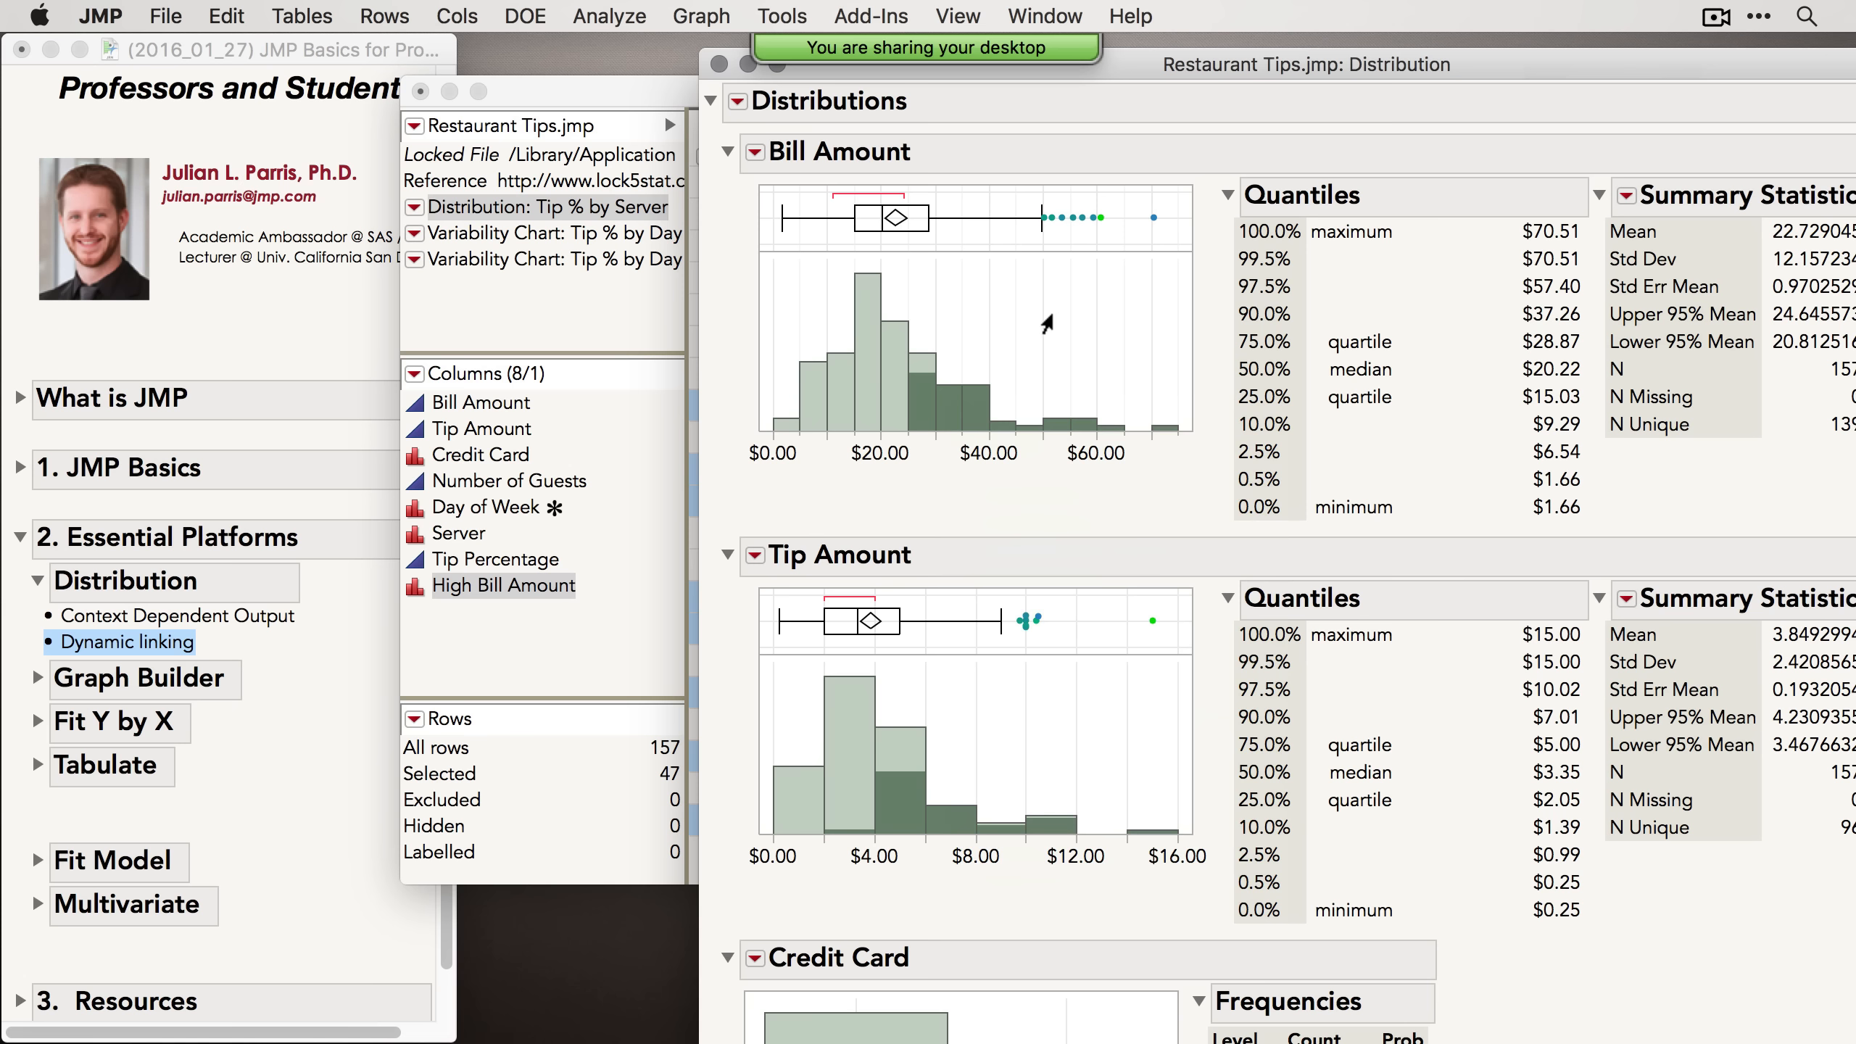
left_click(1041, 331)
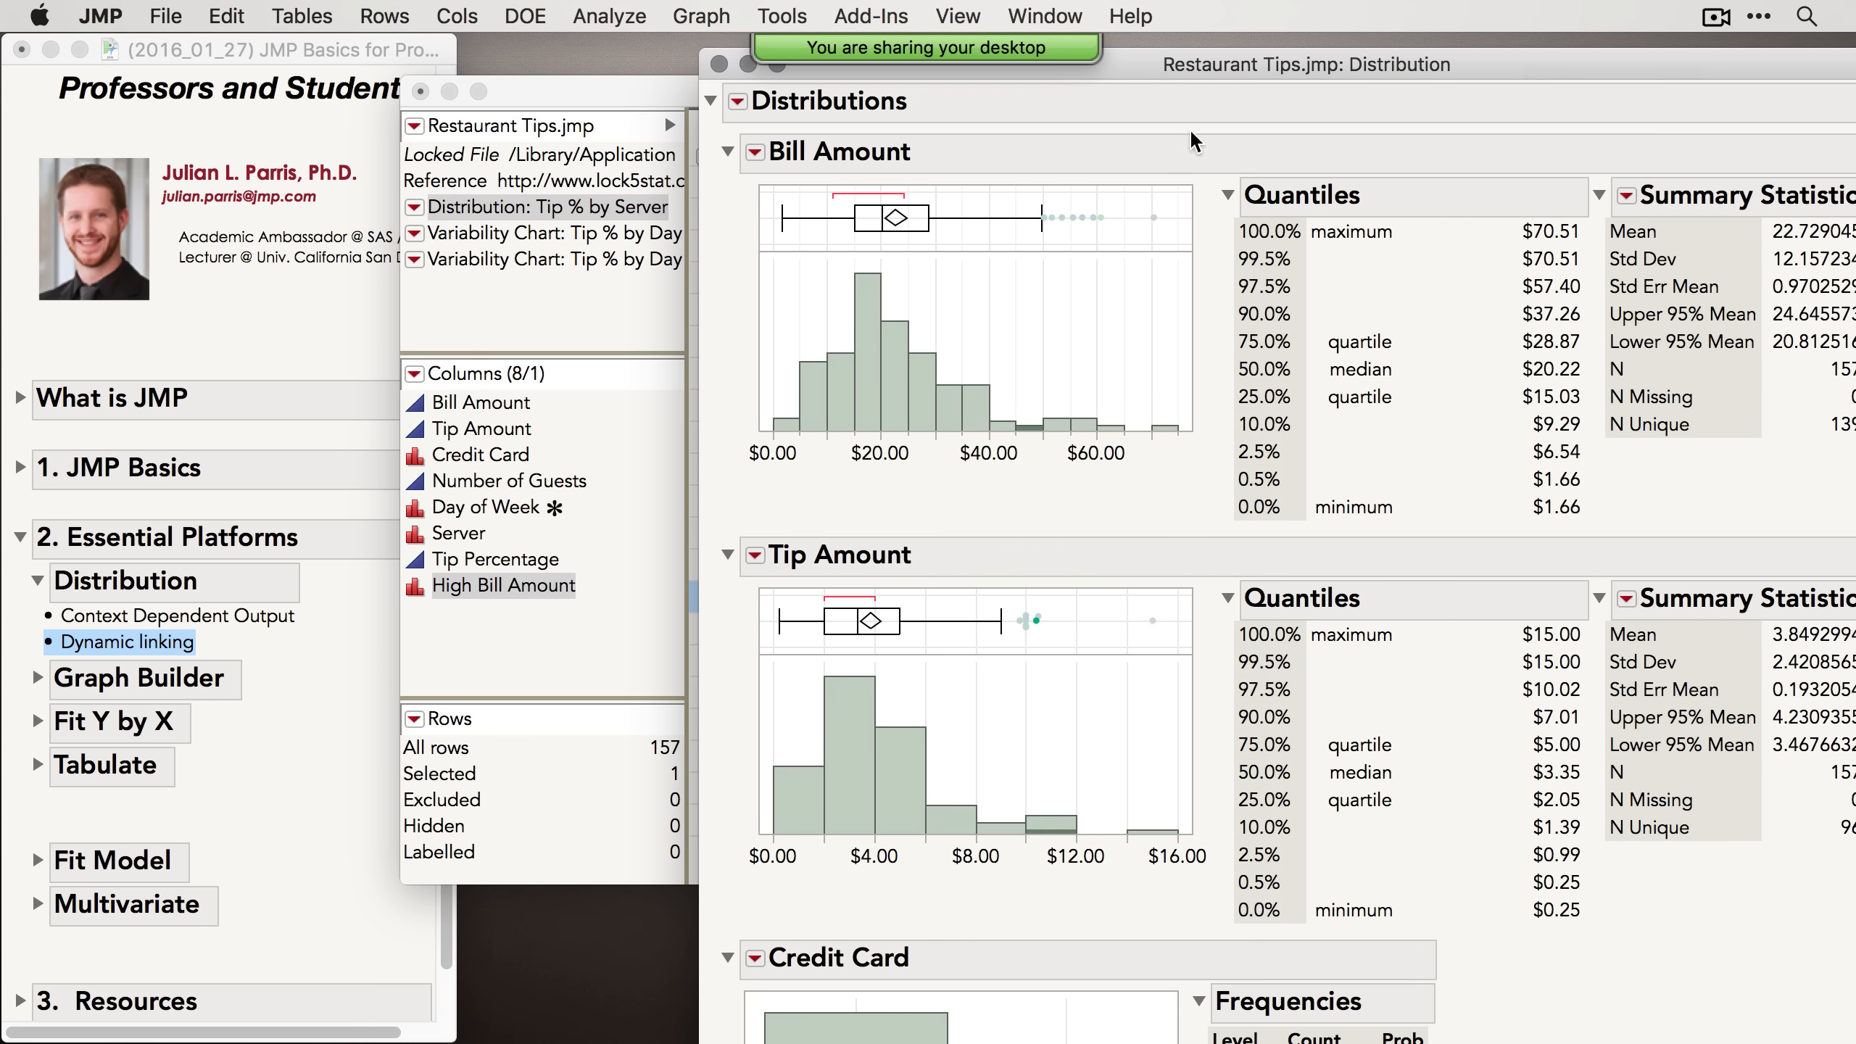
left_click_drag(1213, 66, 931, 65)
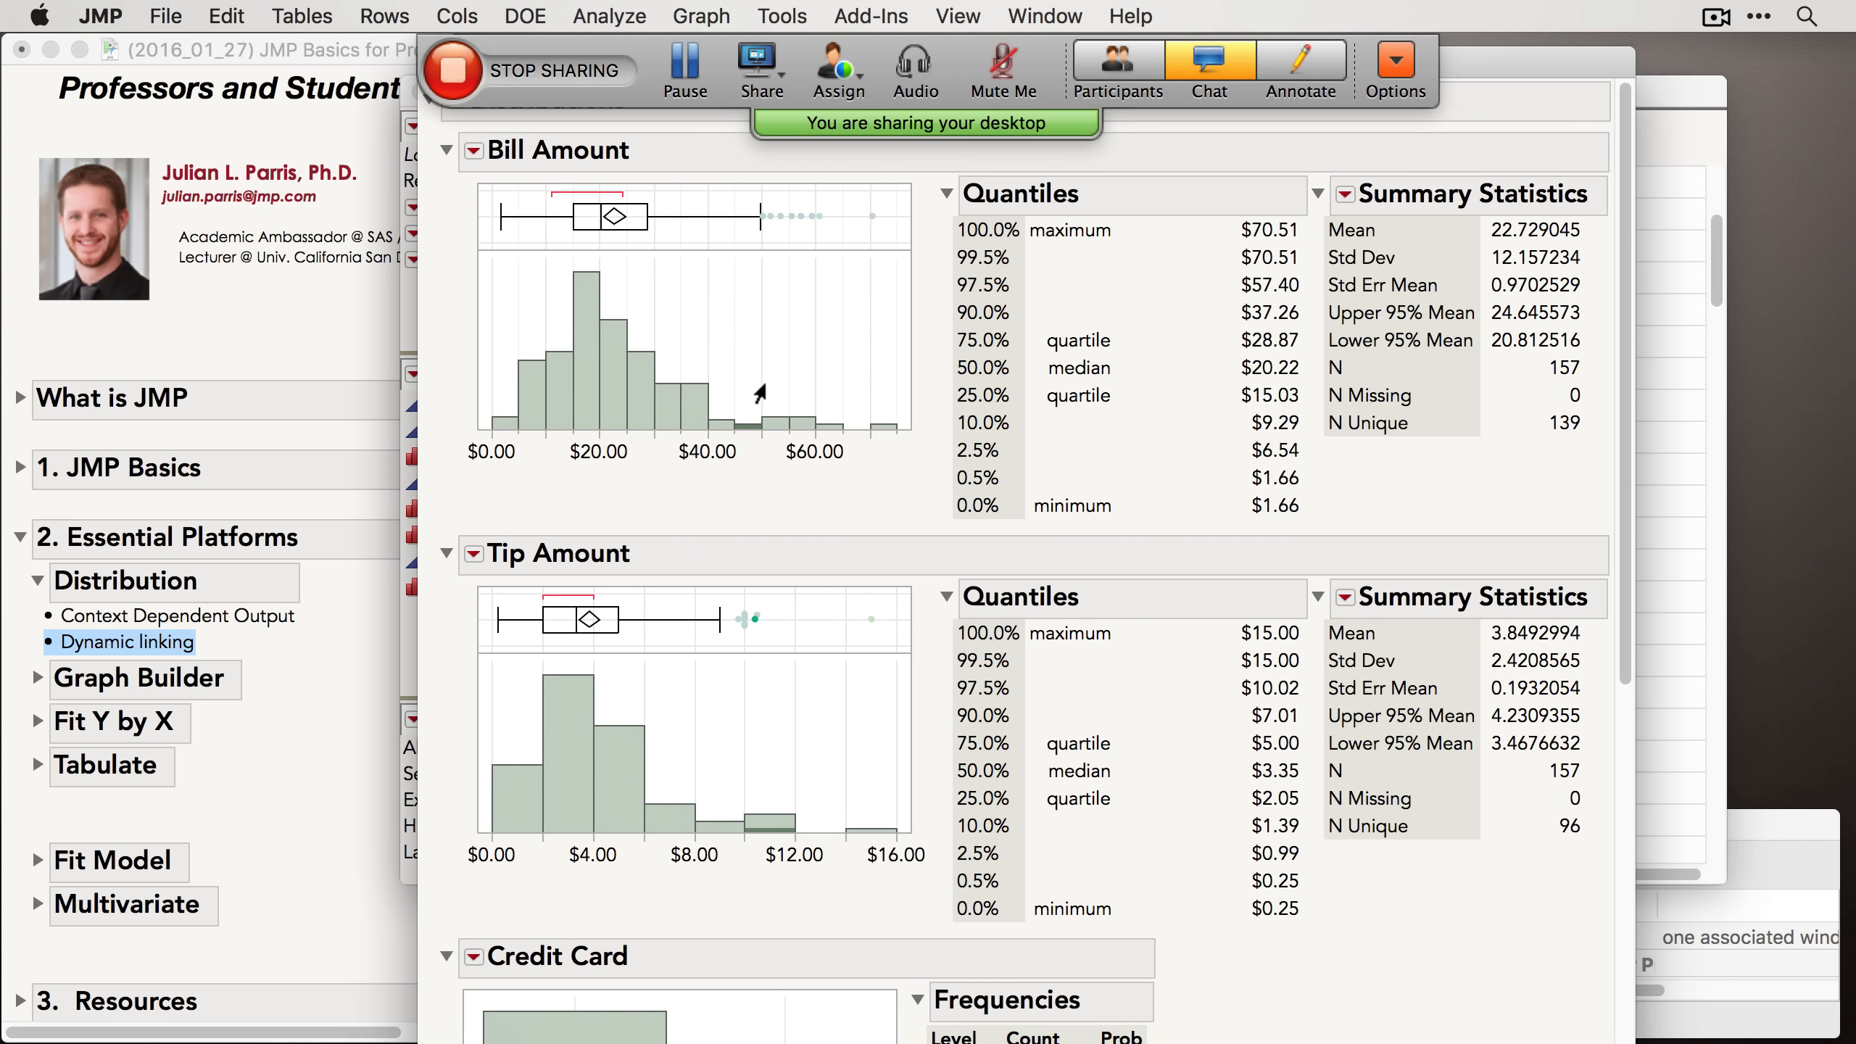
scroll(694, 439, "down", 2)
left_click(475, 509)
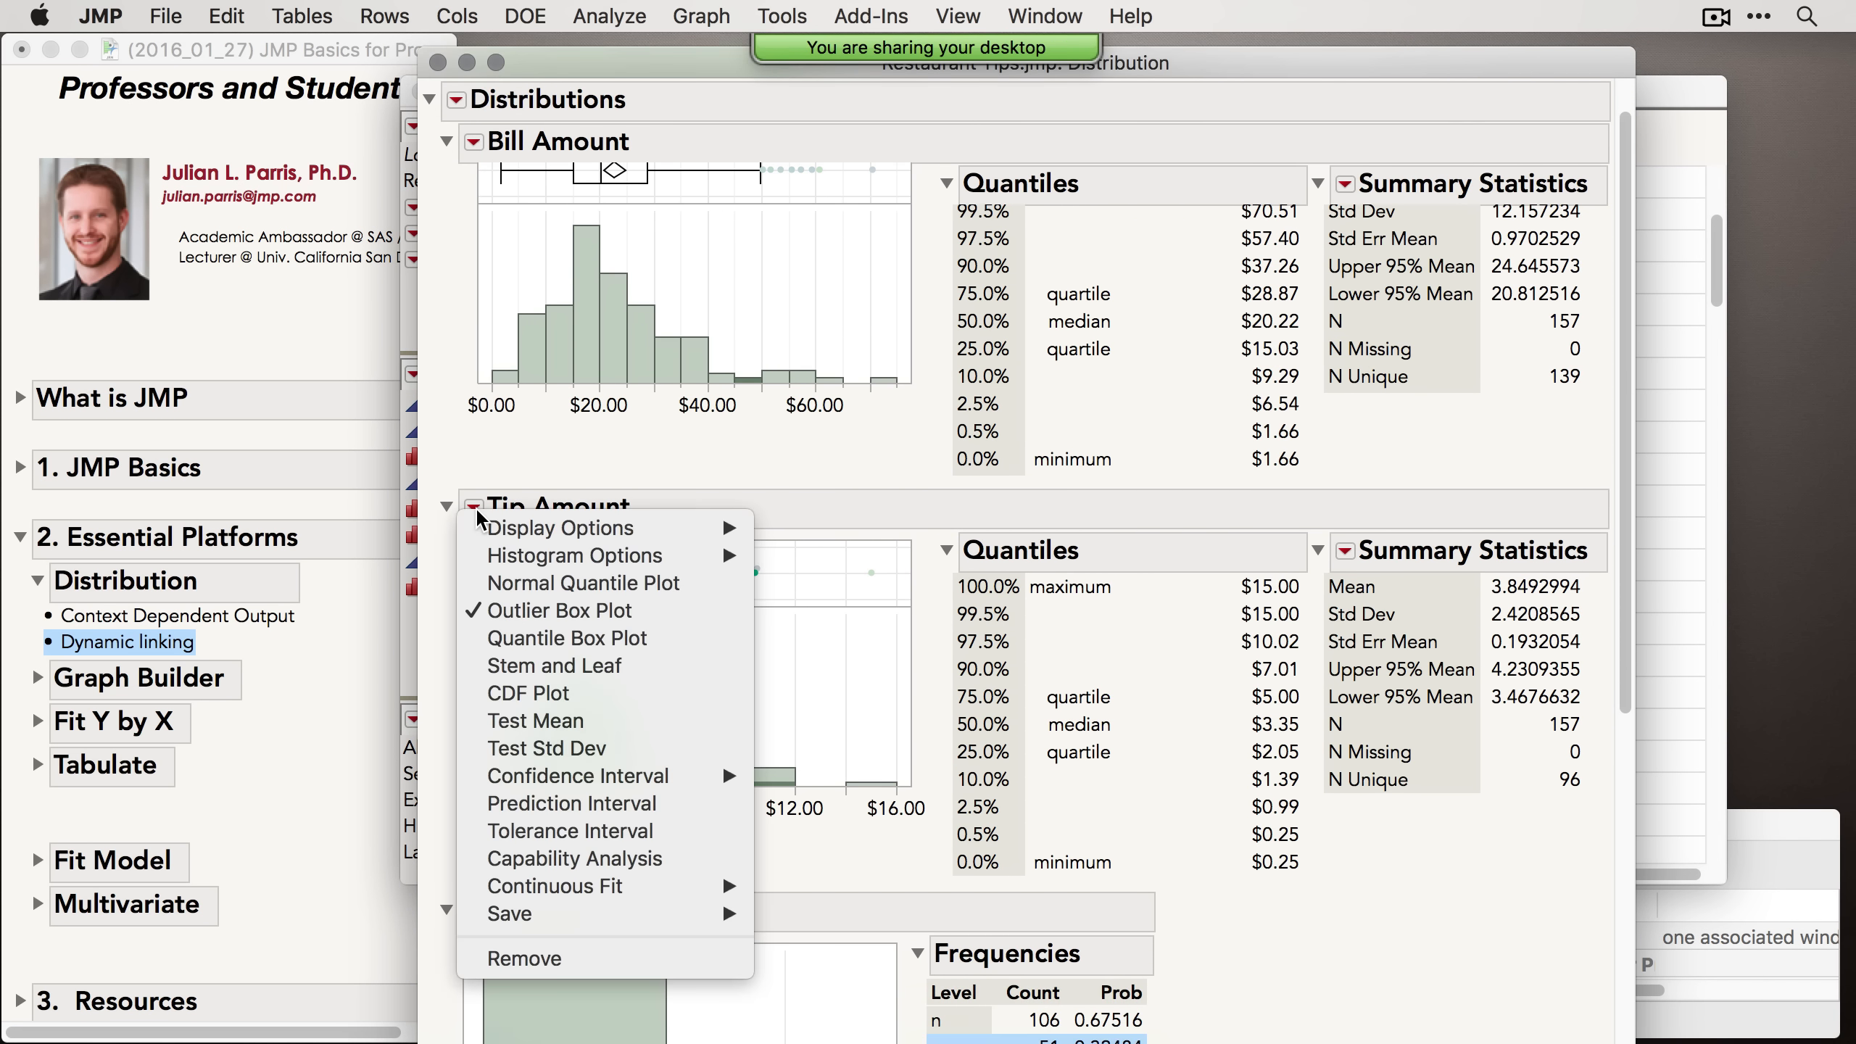
mouse_move(467, 528)
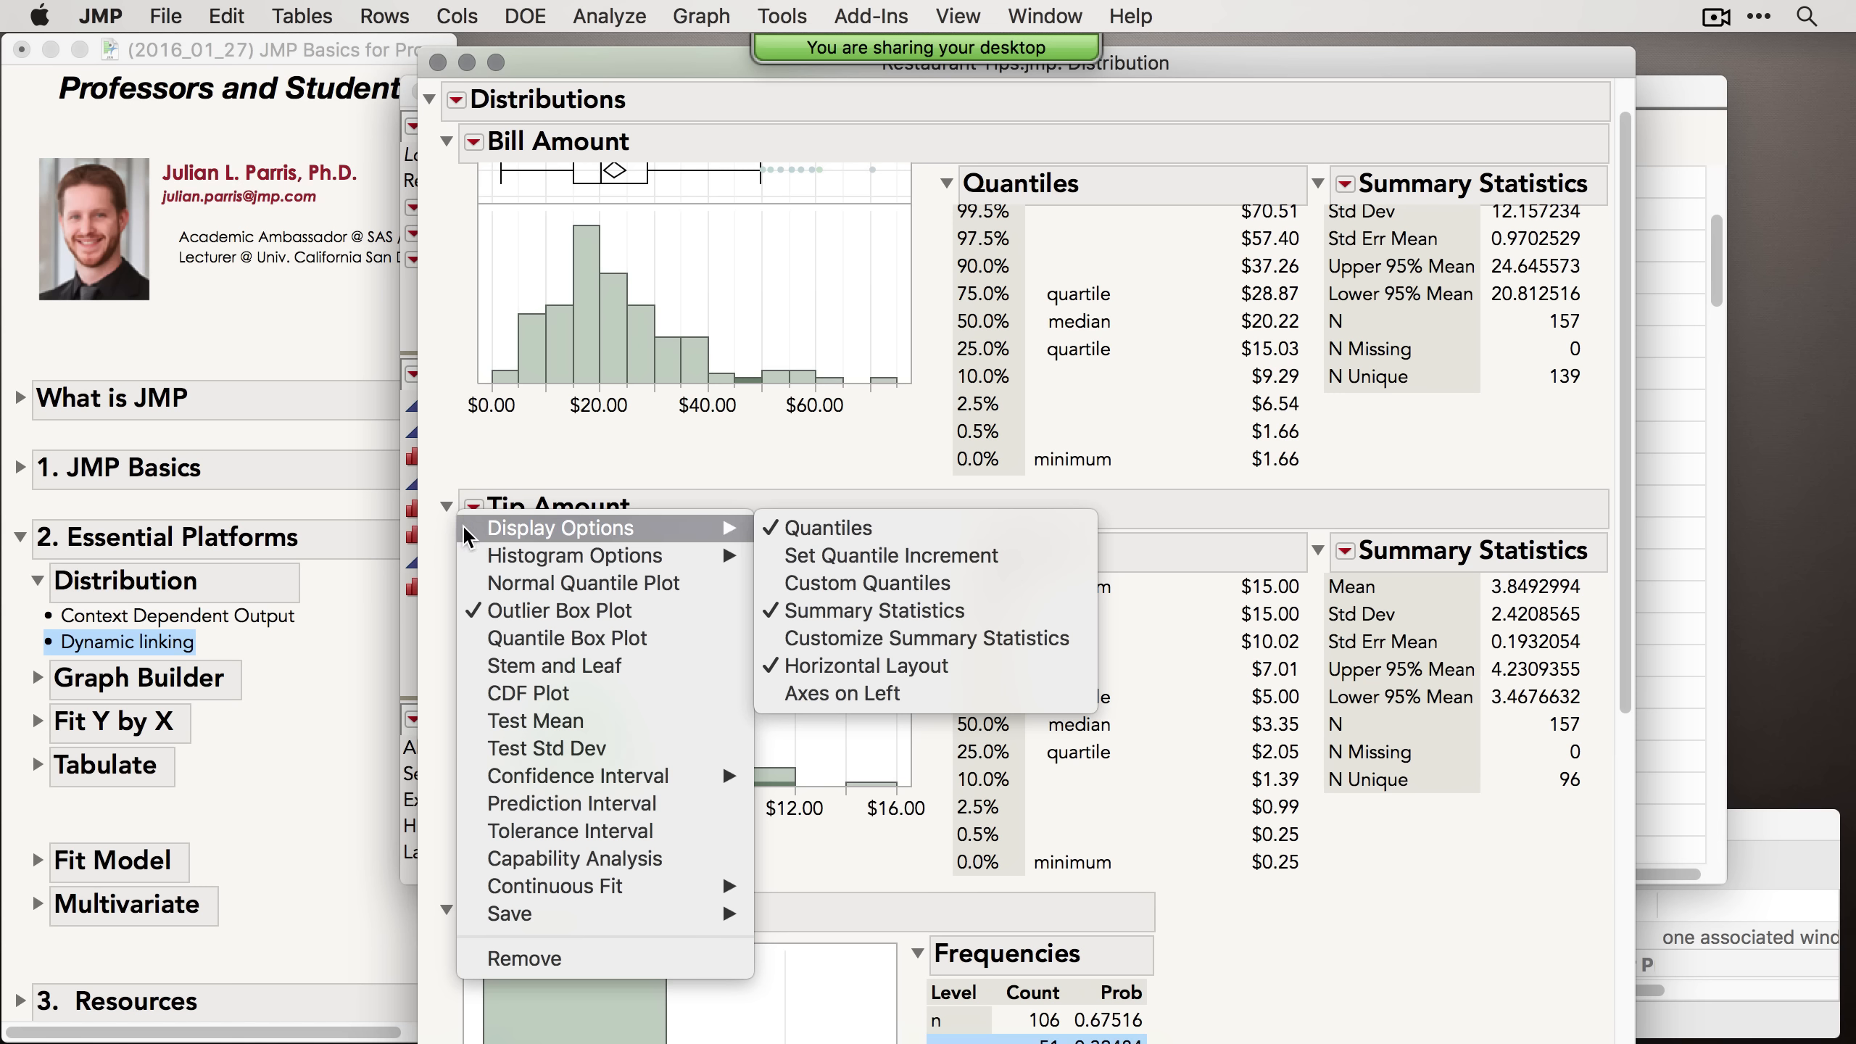
left_click(545, 721)
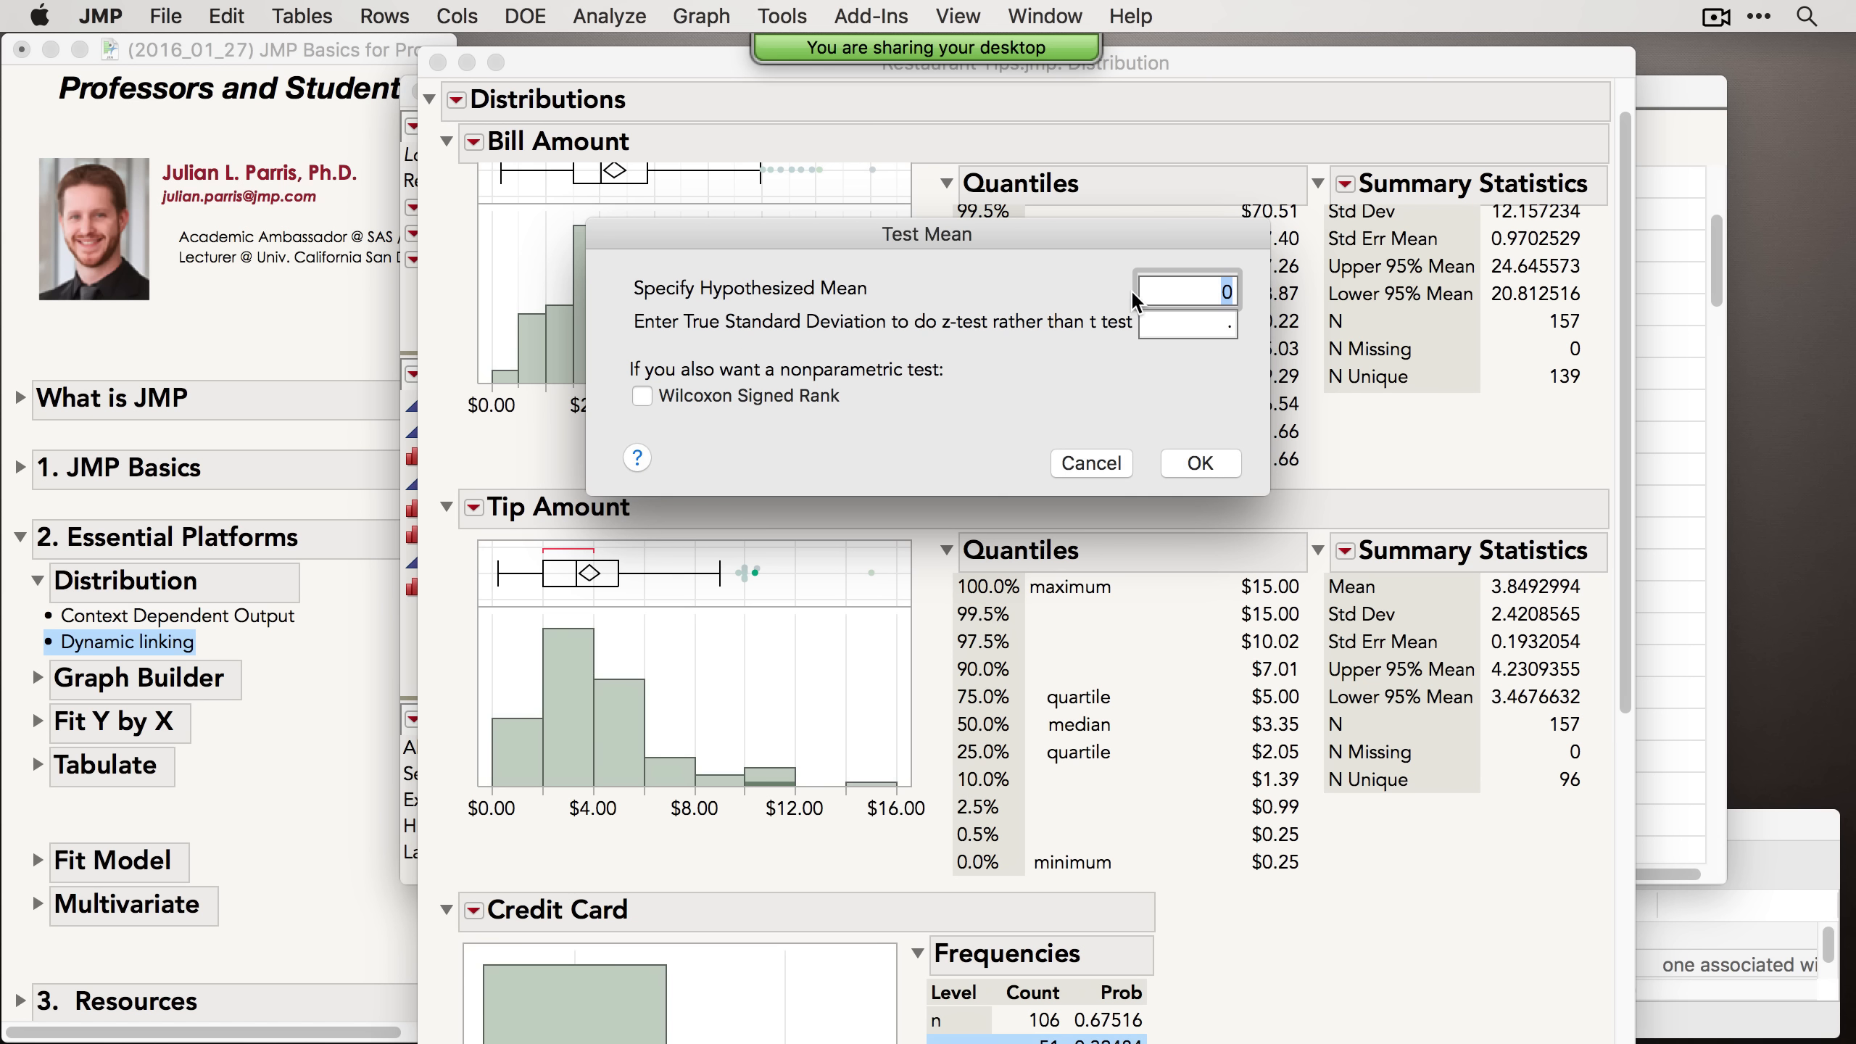
left_click(1198, 322)
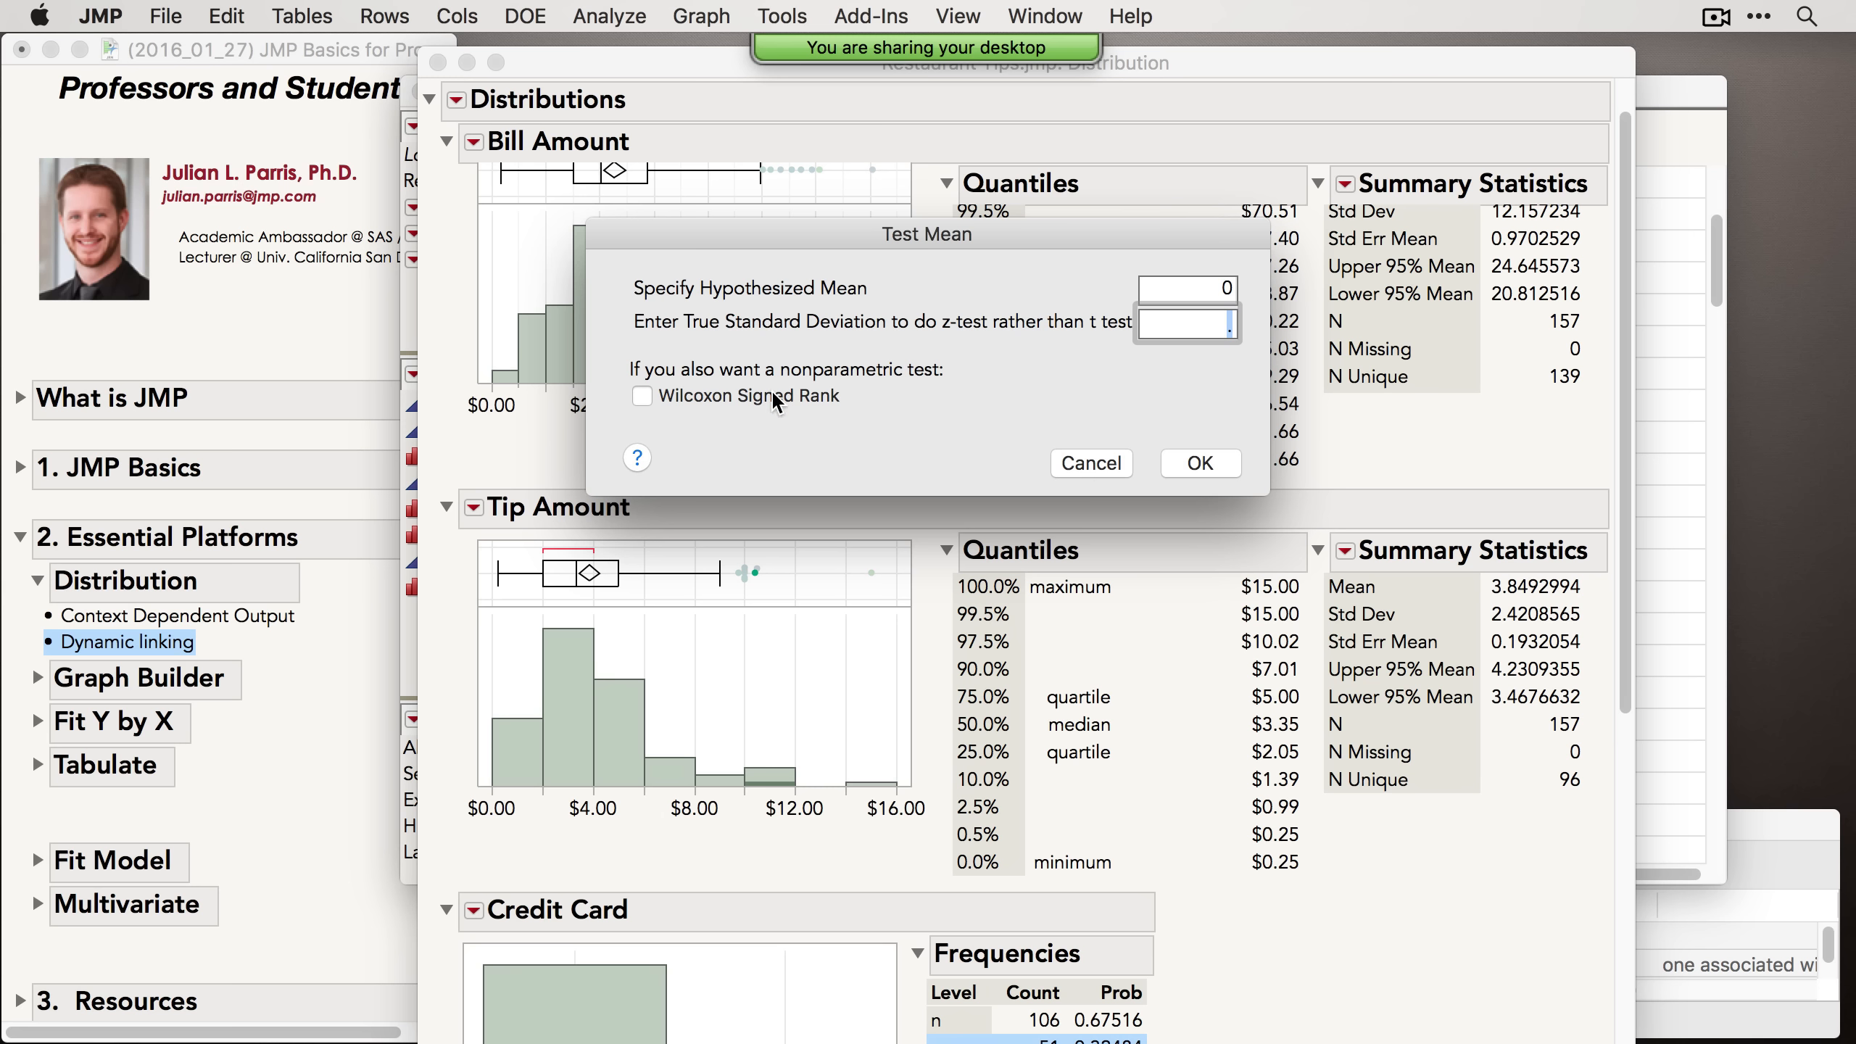
left_click(1089, 462)
Step: Add 0.95 confidence intervals to the Credit Card distribution
scroll(1108, 628, "down", 5)
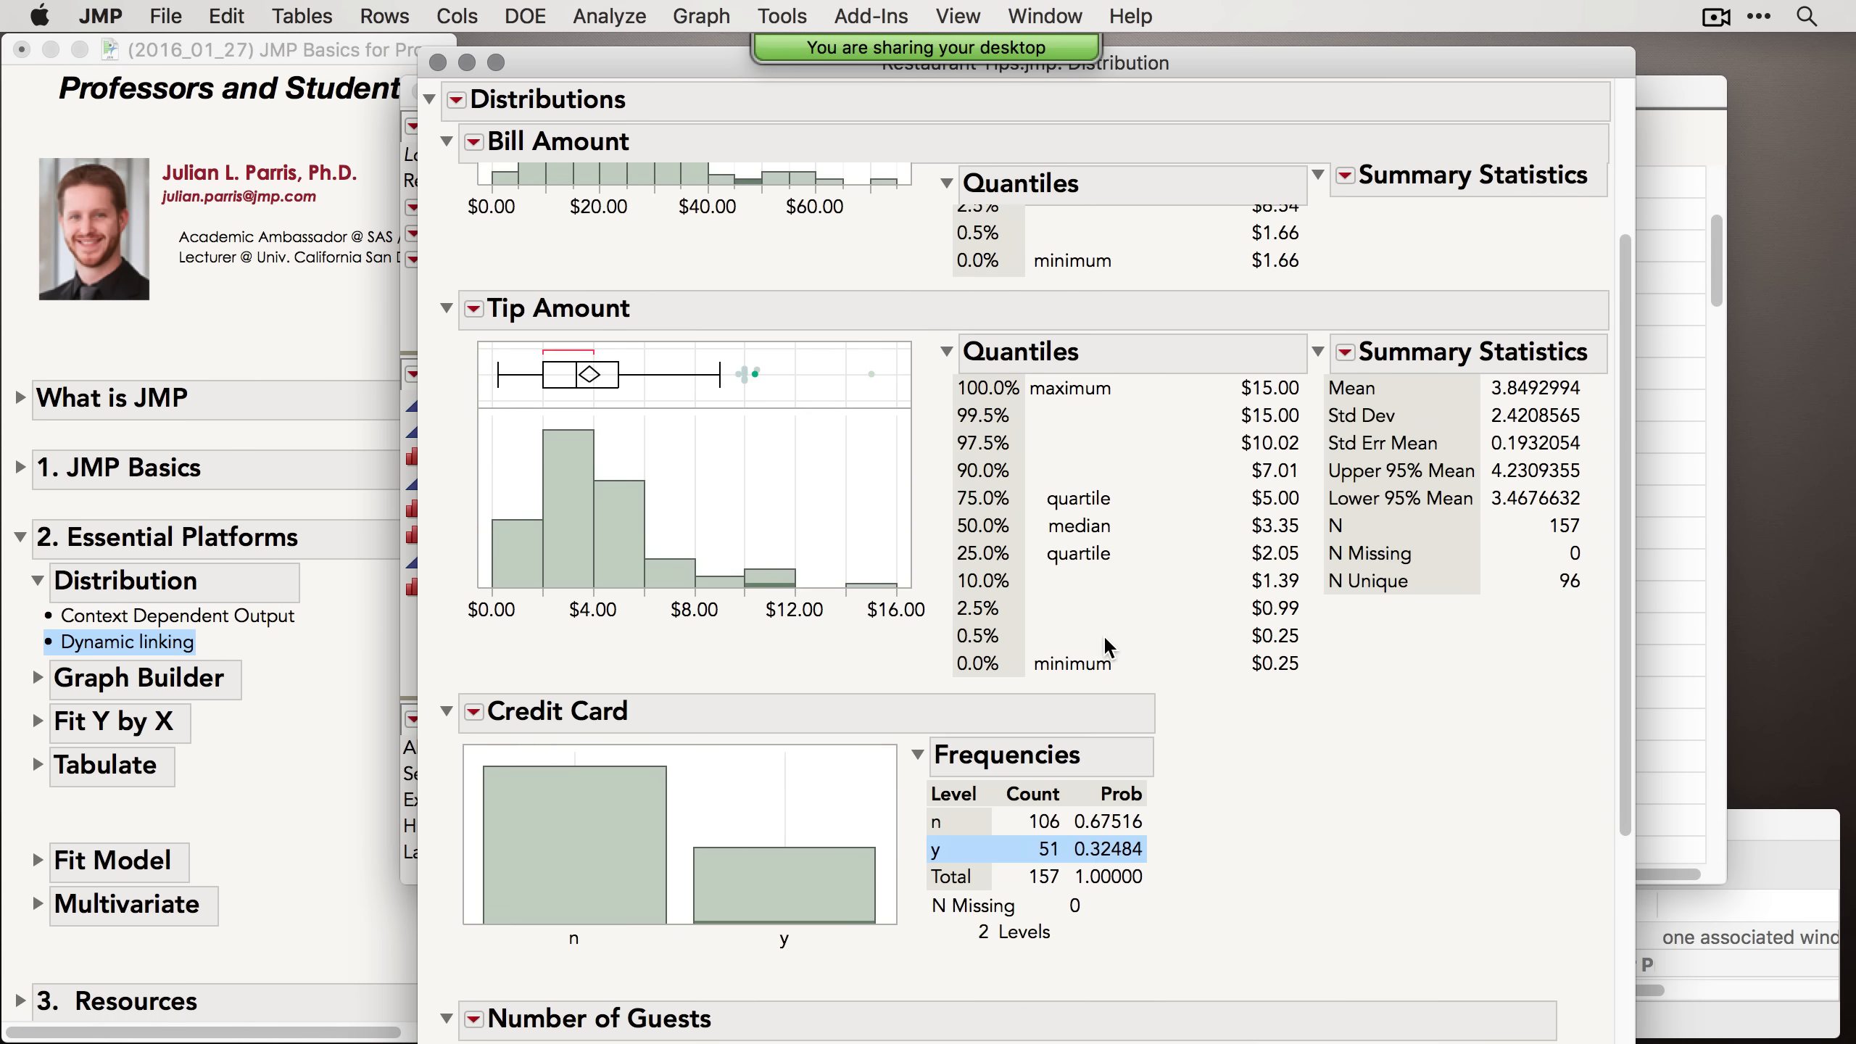
left_click(474, 362)
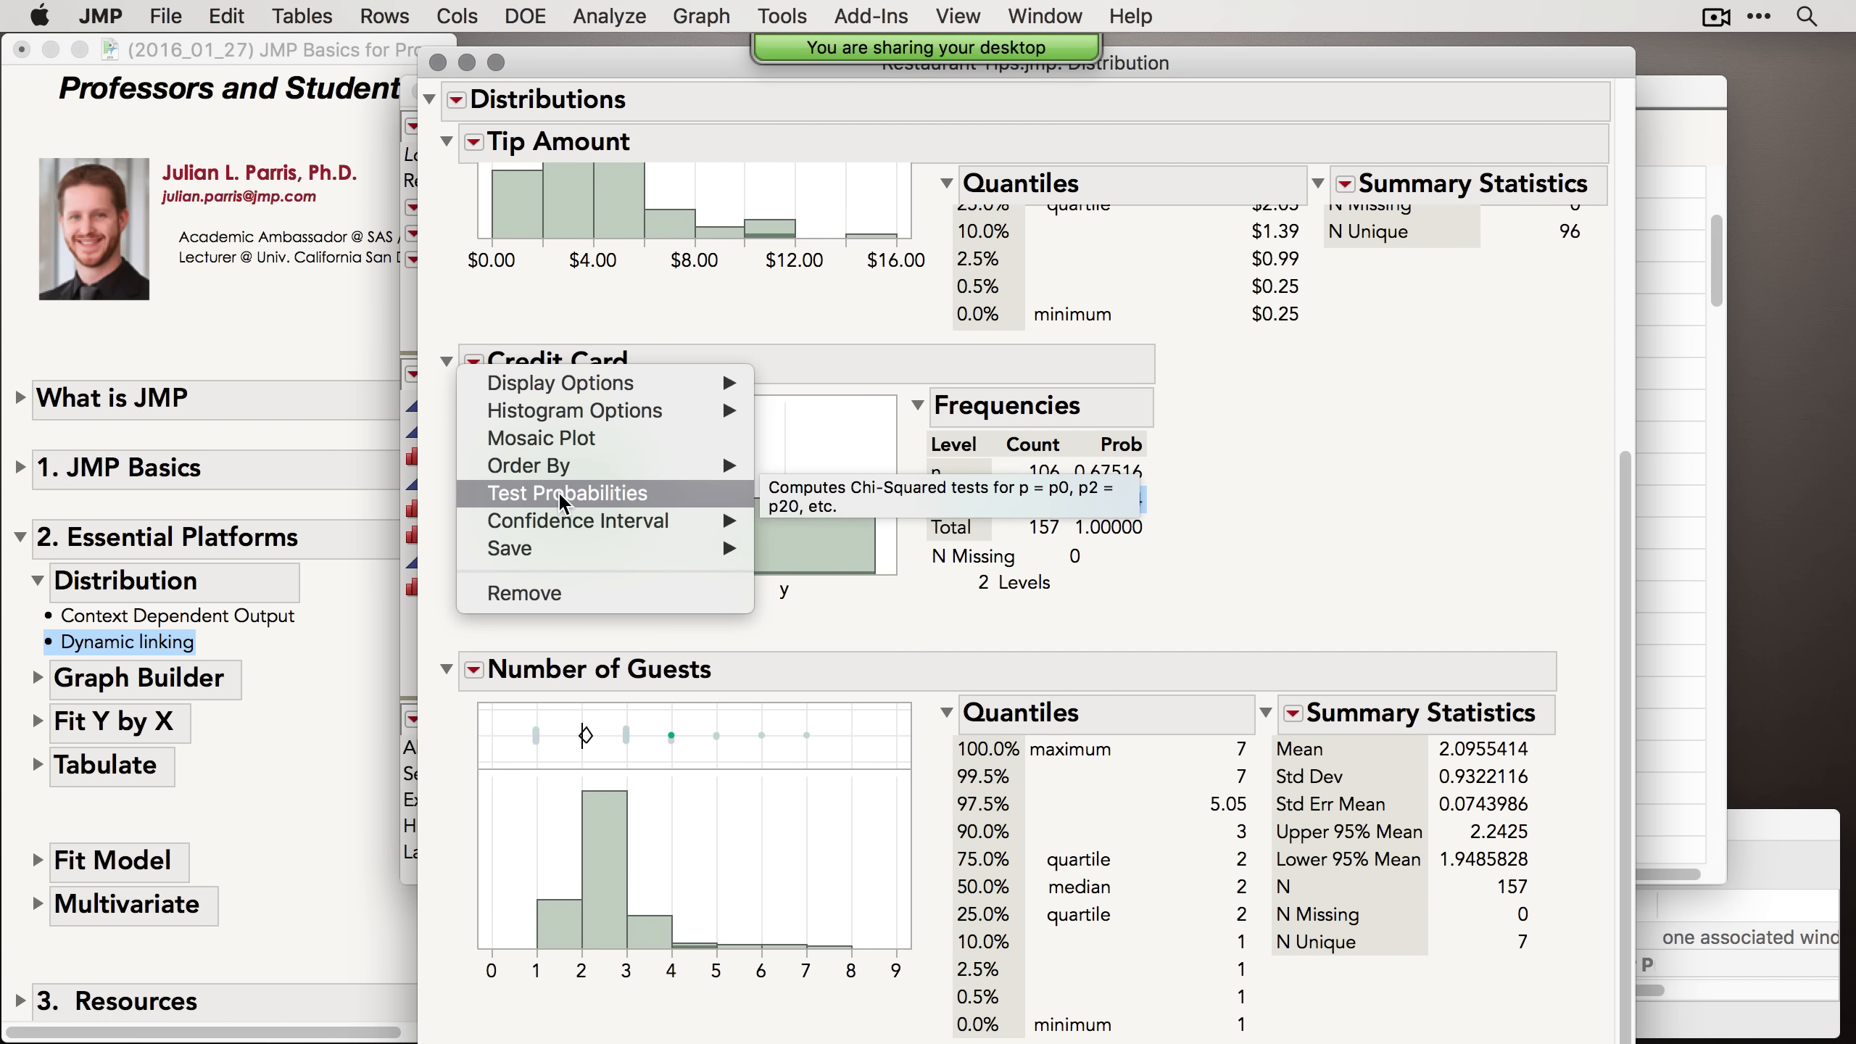
mouse_move(581, 530)
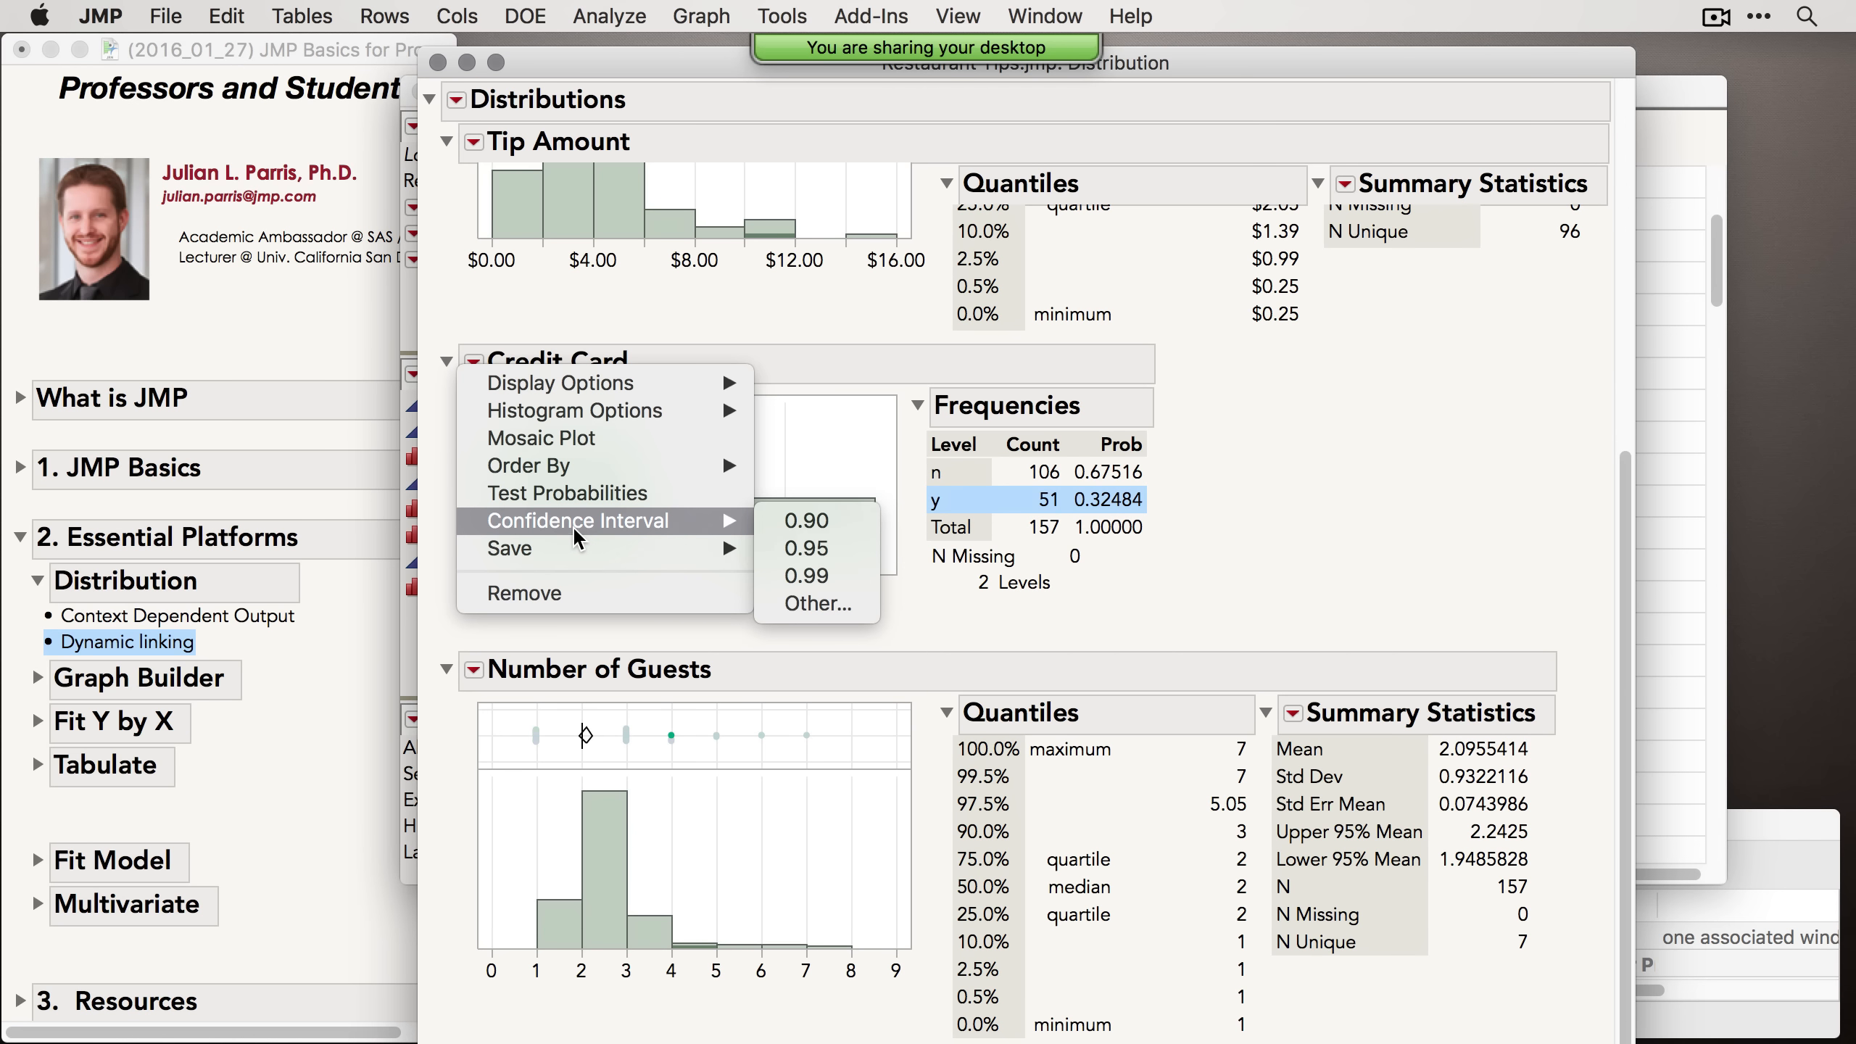
left_click(827, 544)
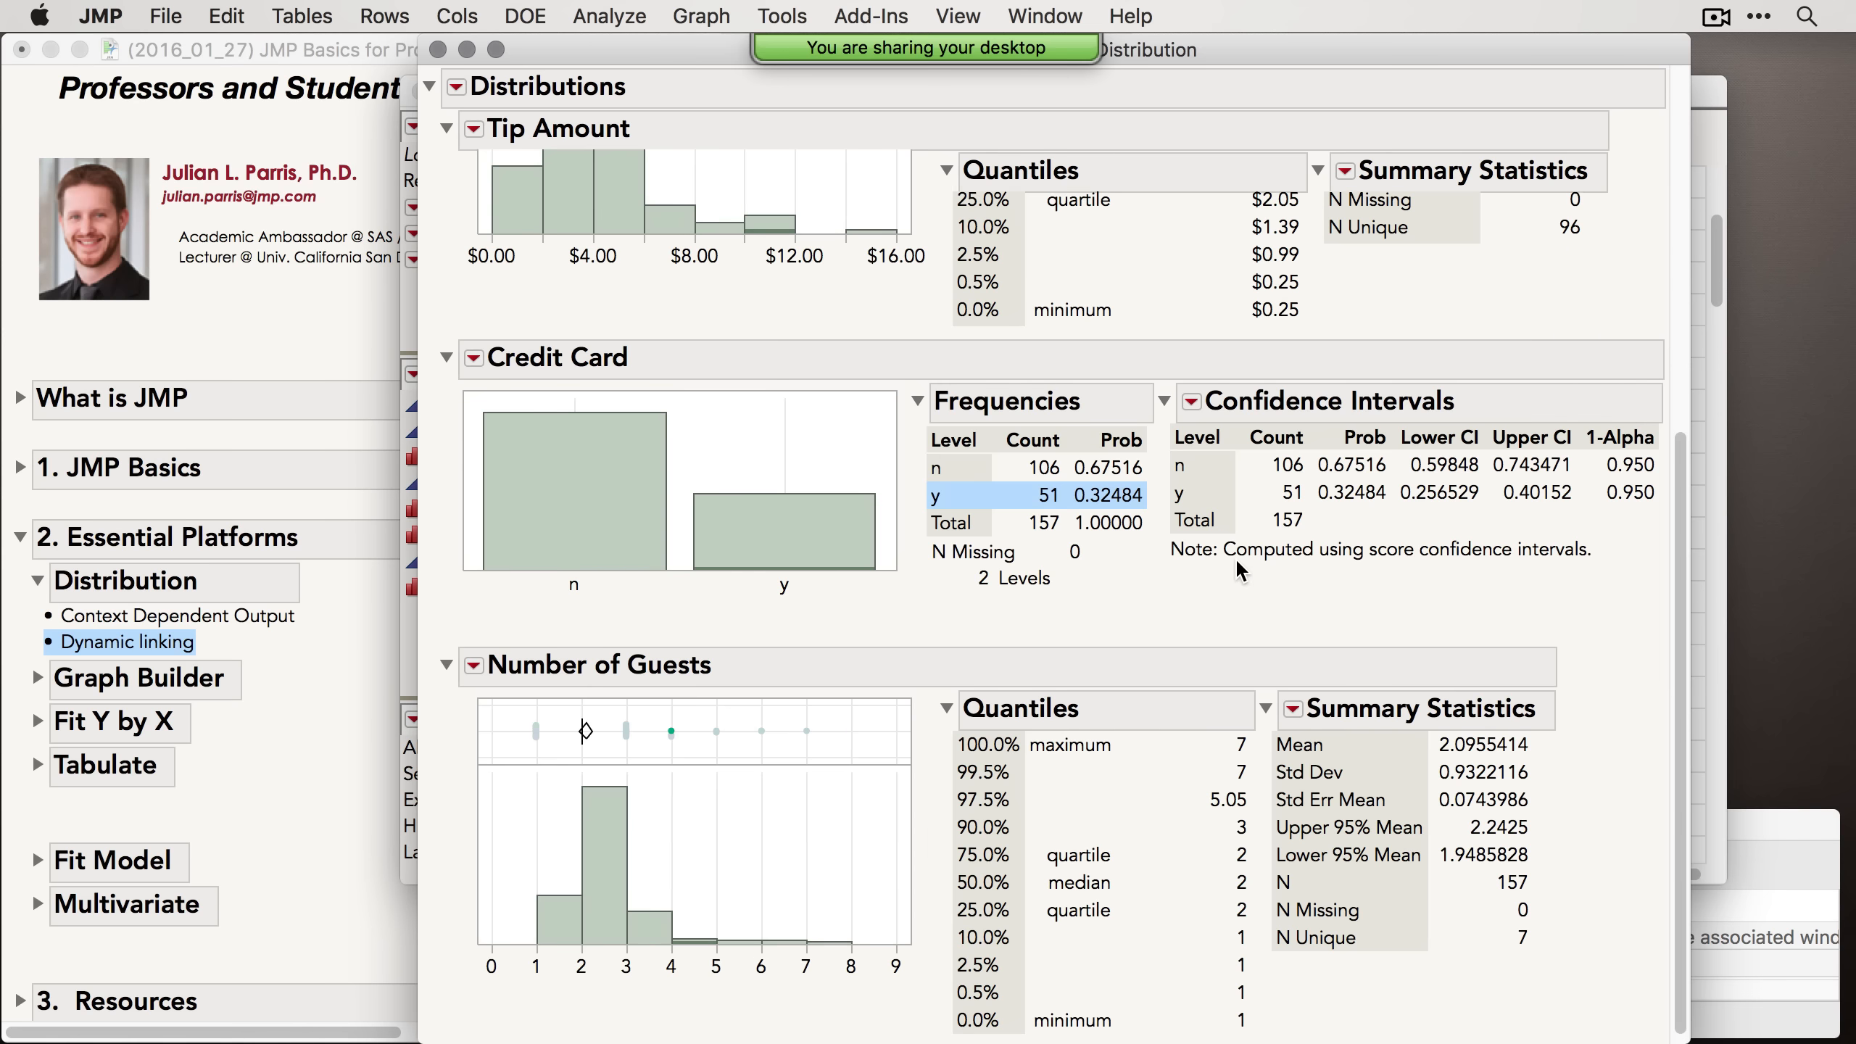
Step: Add a Stem and Leaf plot to the Tip Amount distribution
scroll(1234, 553, "up", 3)
scroll(627, 240, "up", 3)
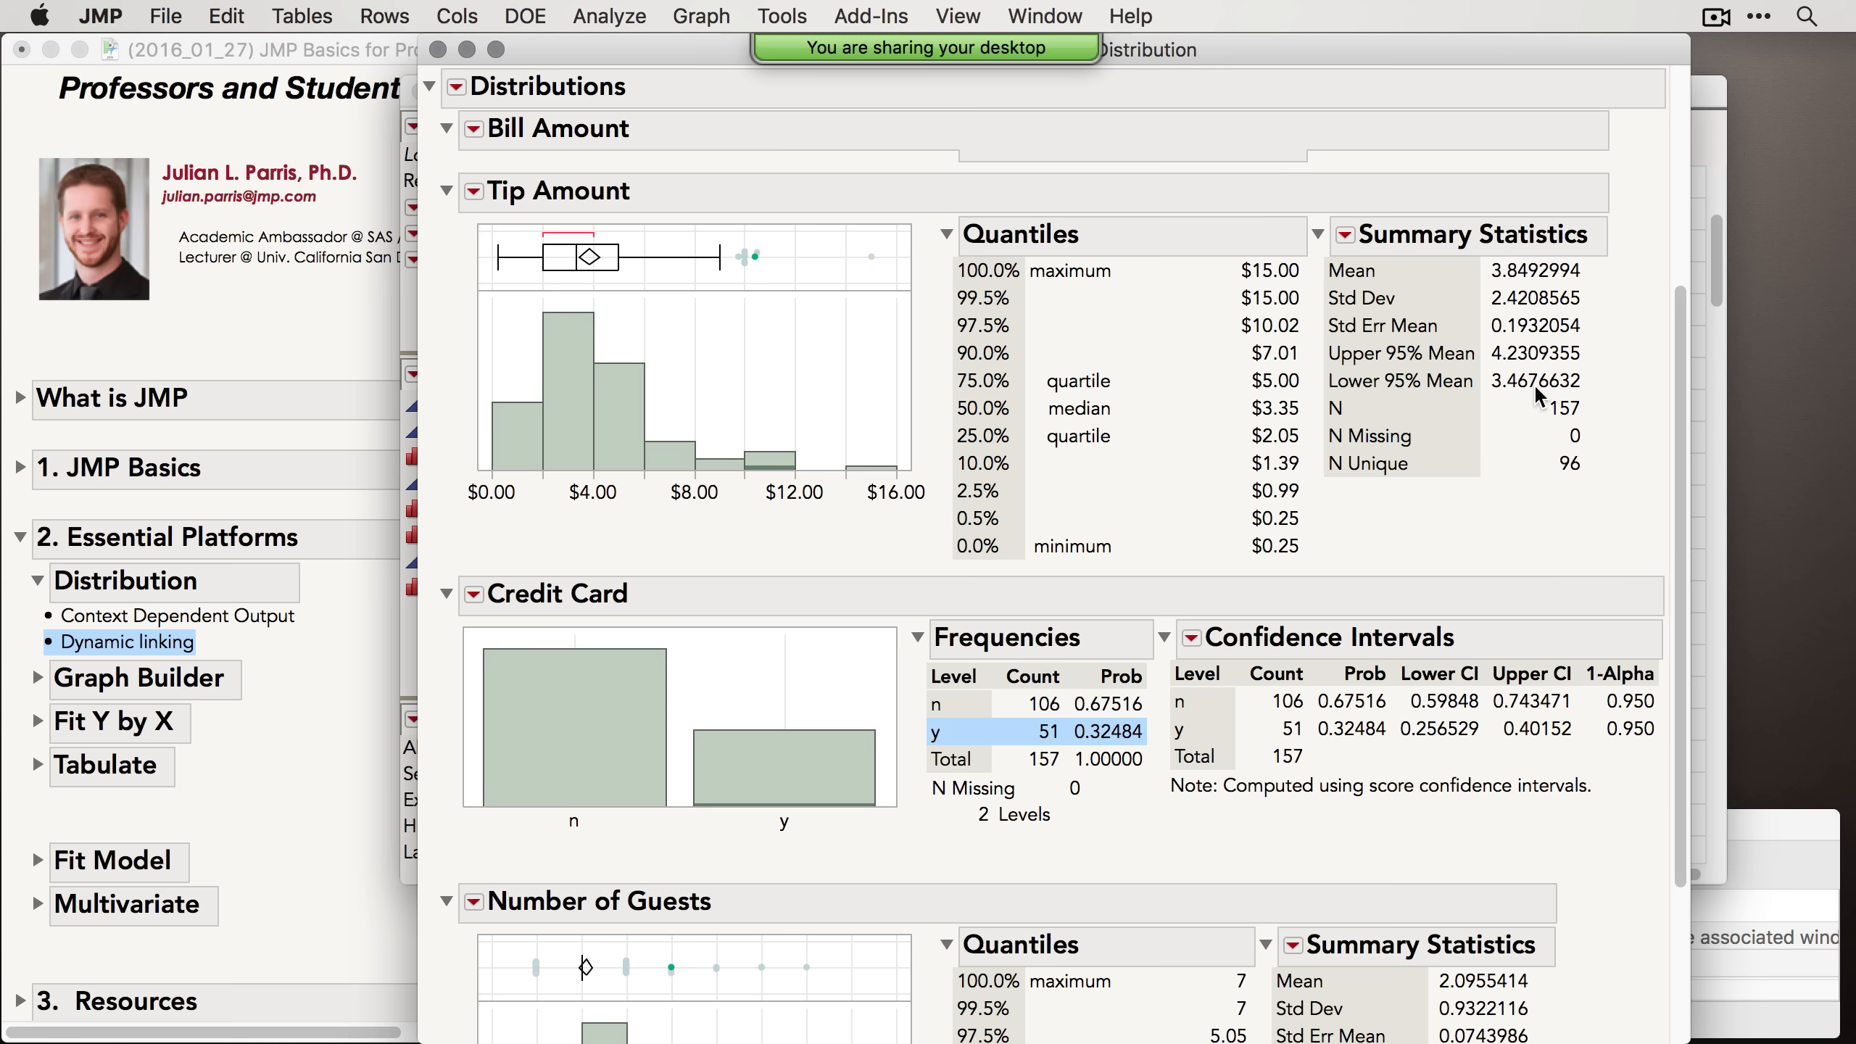
left_click(475, 192)
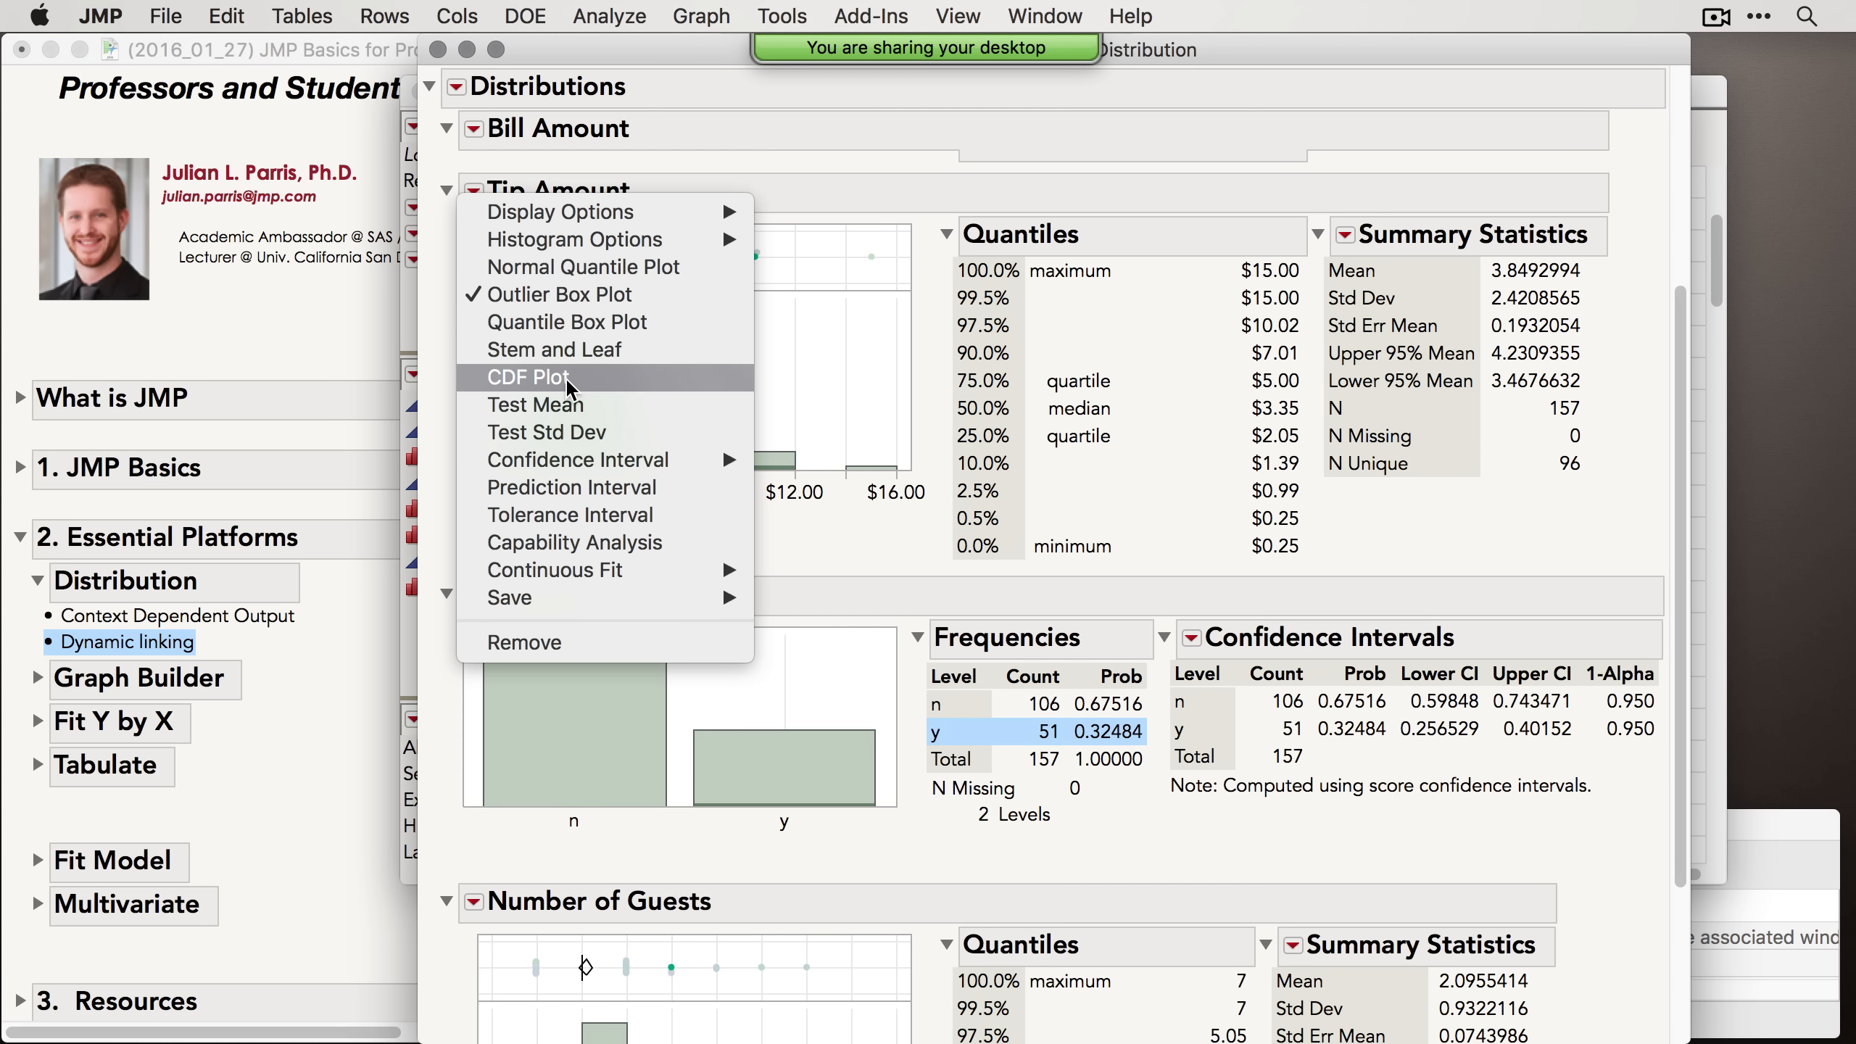
left_click(581, 352)
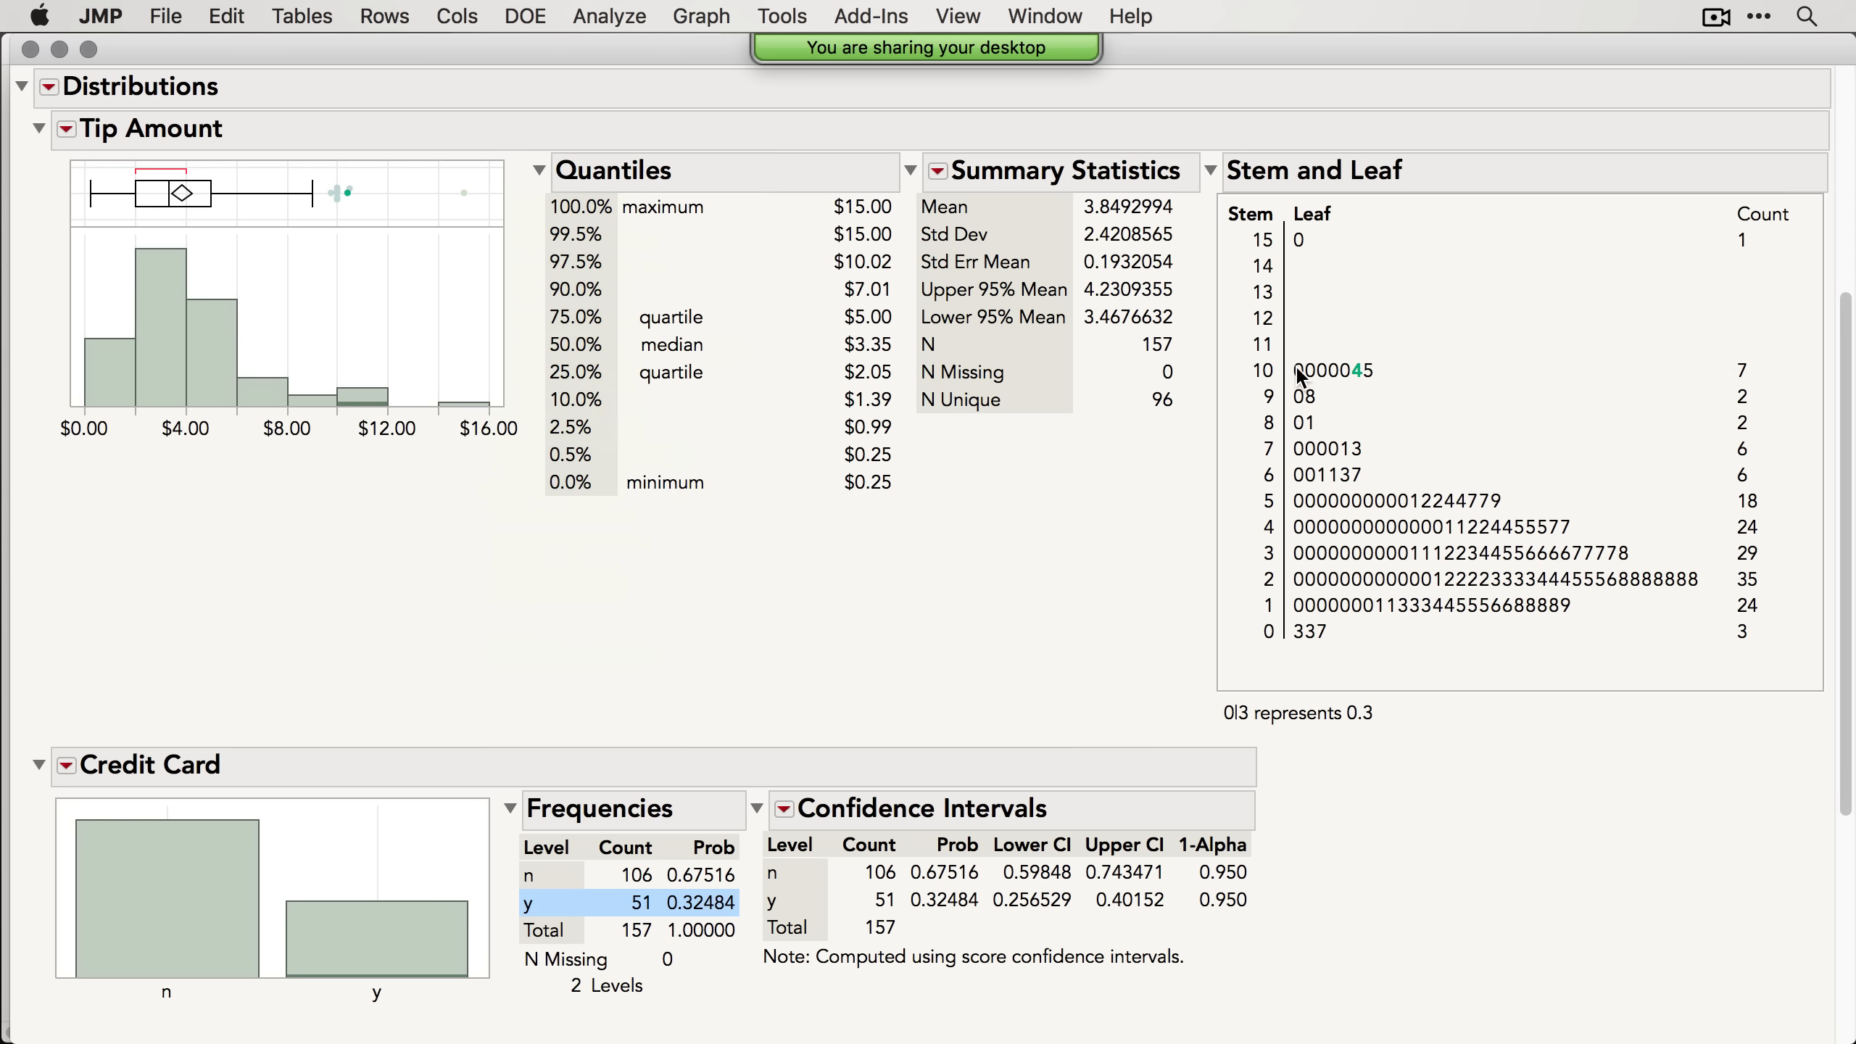
Step: Select individual leaves in the Tip Amount stem-and-leaf plot to highlight the matching rows
left_click(1302, 370)
left_click(1324, 373)
left_click(1301, 242)
left_click(1506, 555)
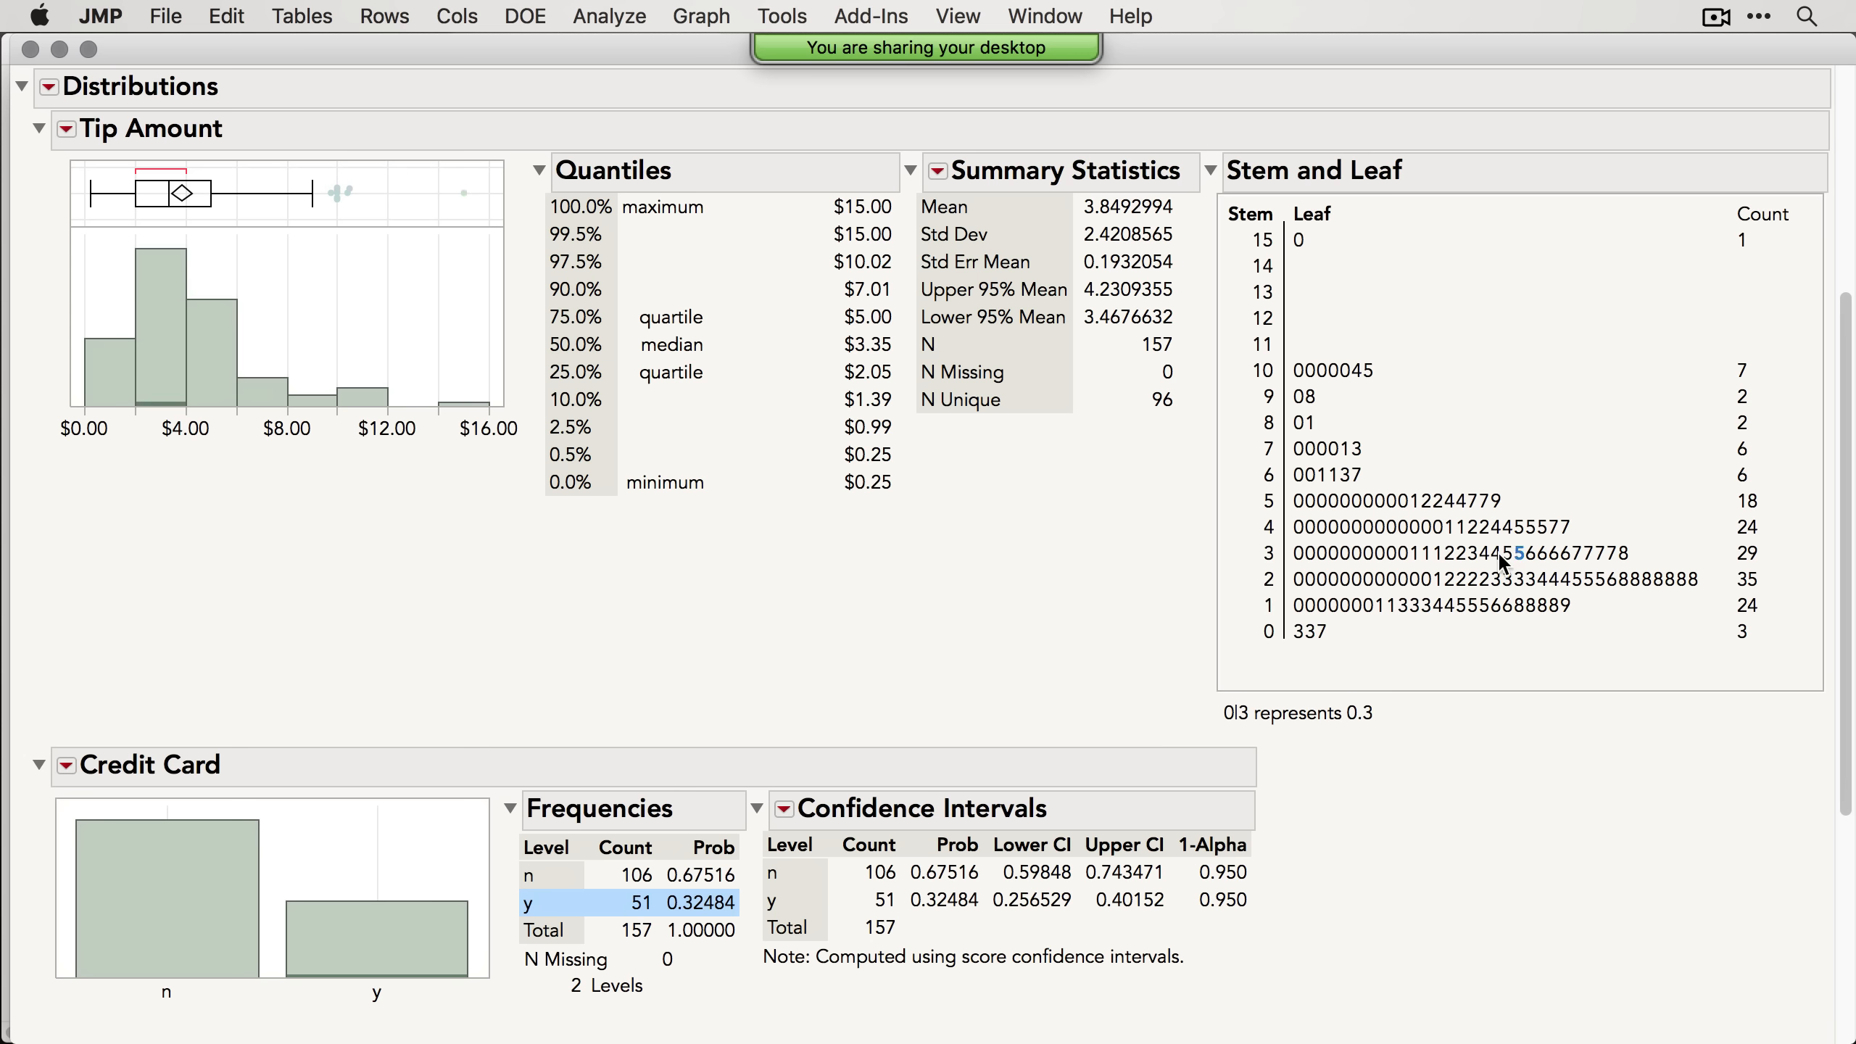
left_click(1430, 555)
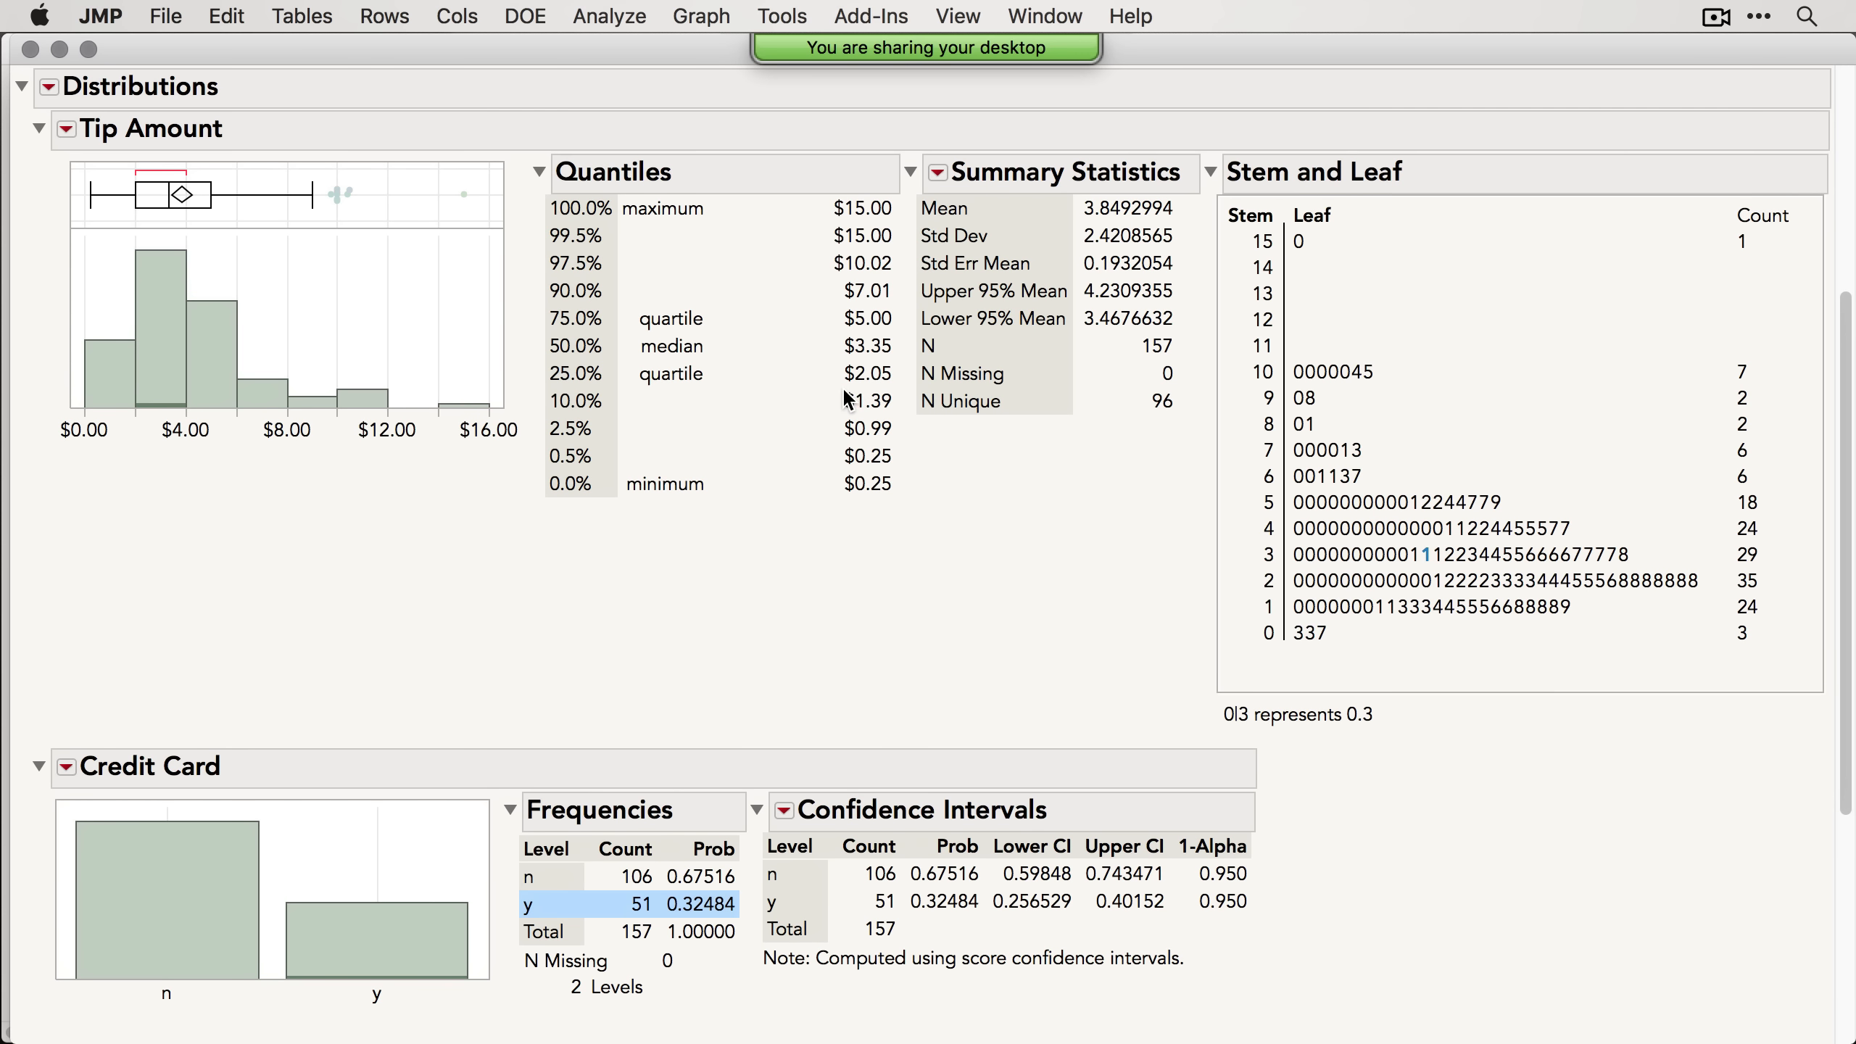
Step: Close the Distribution report and reposition the data table window
scroll(843, 389, "up", 2)
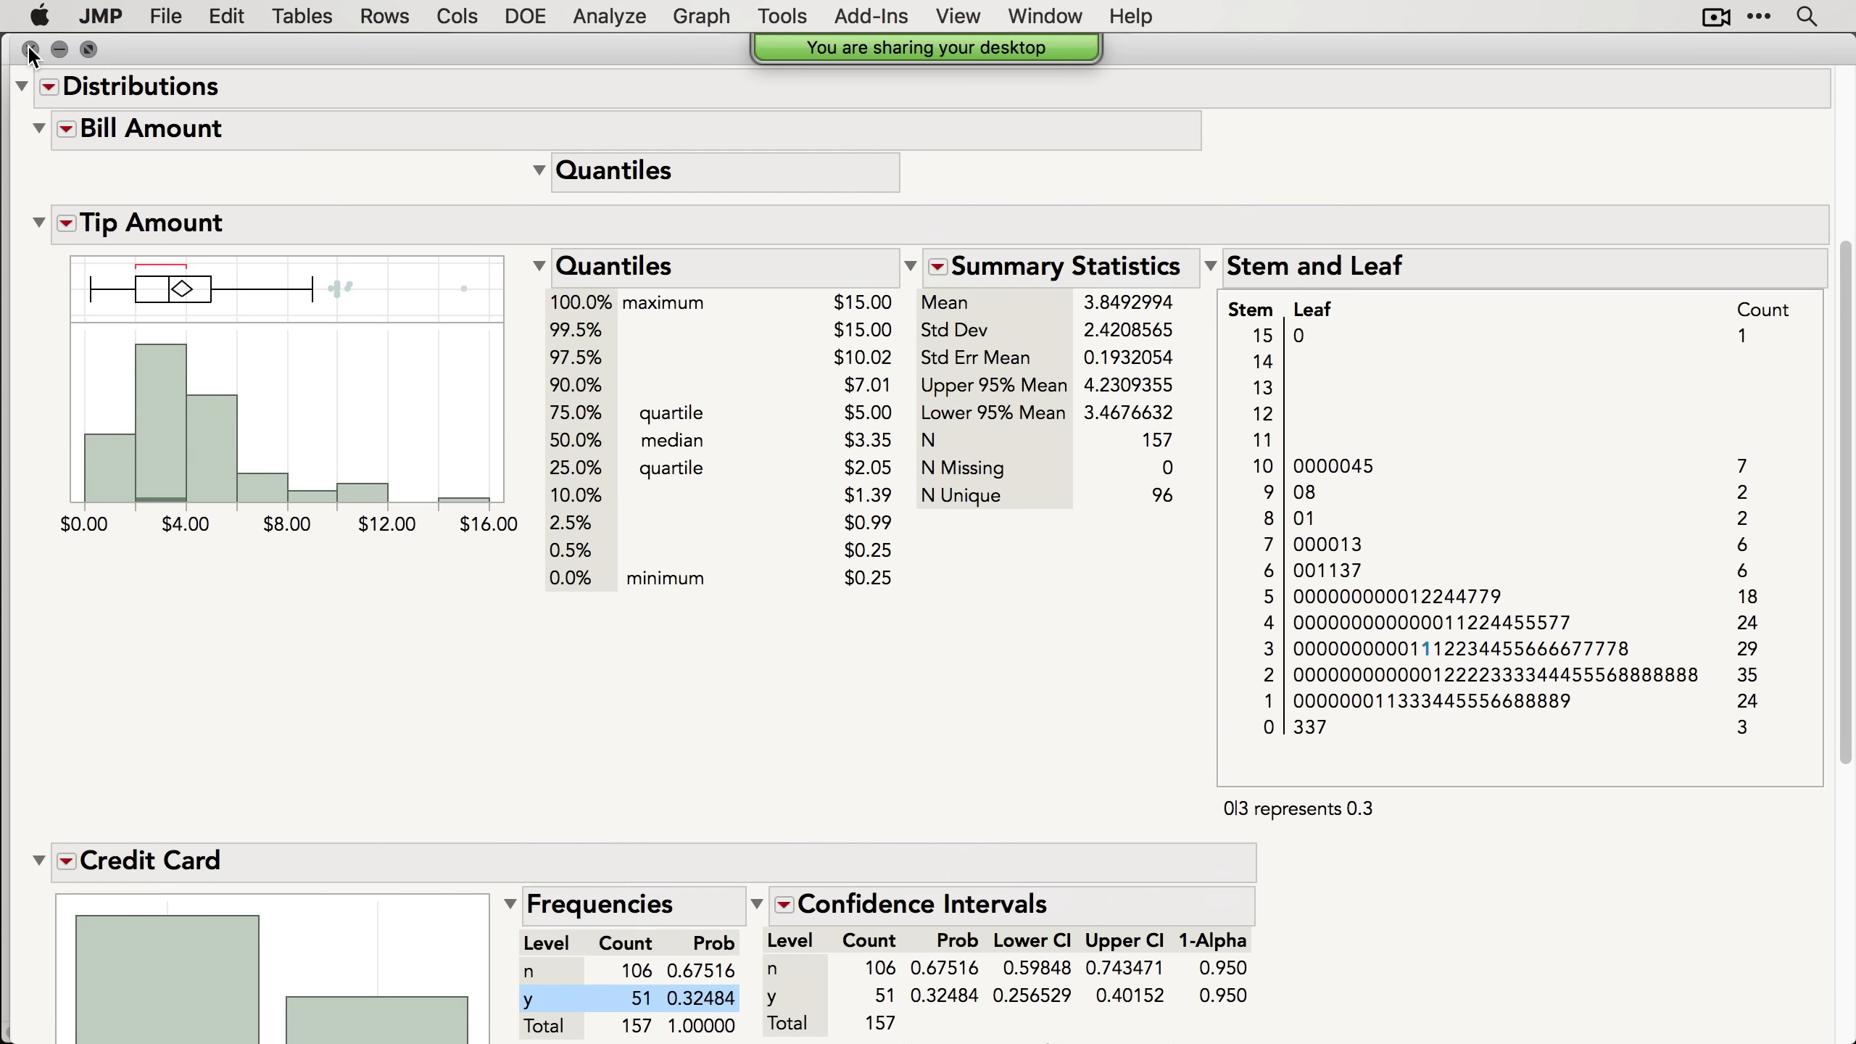
left_click(30, 52)
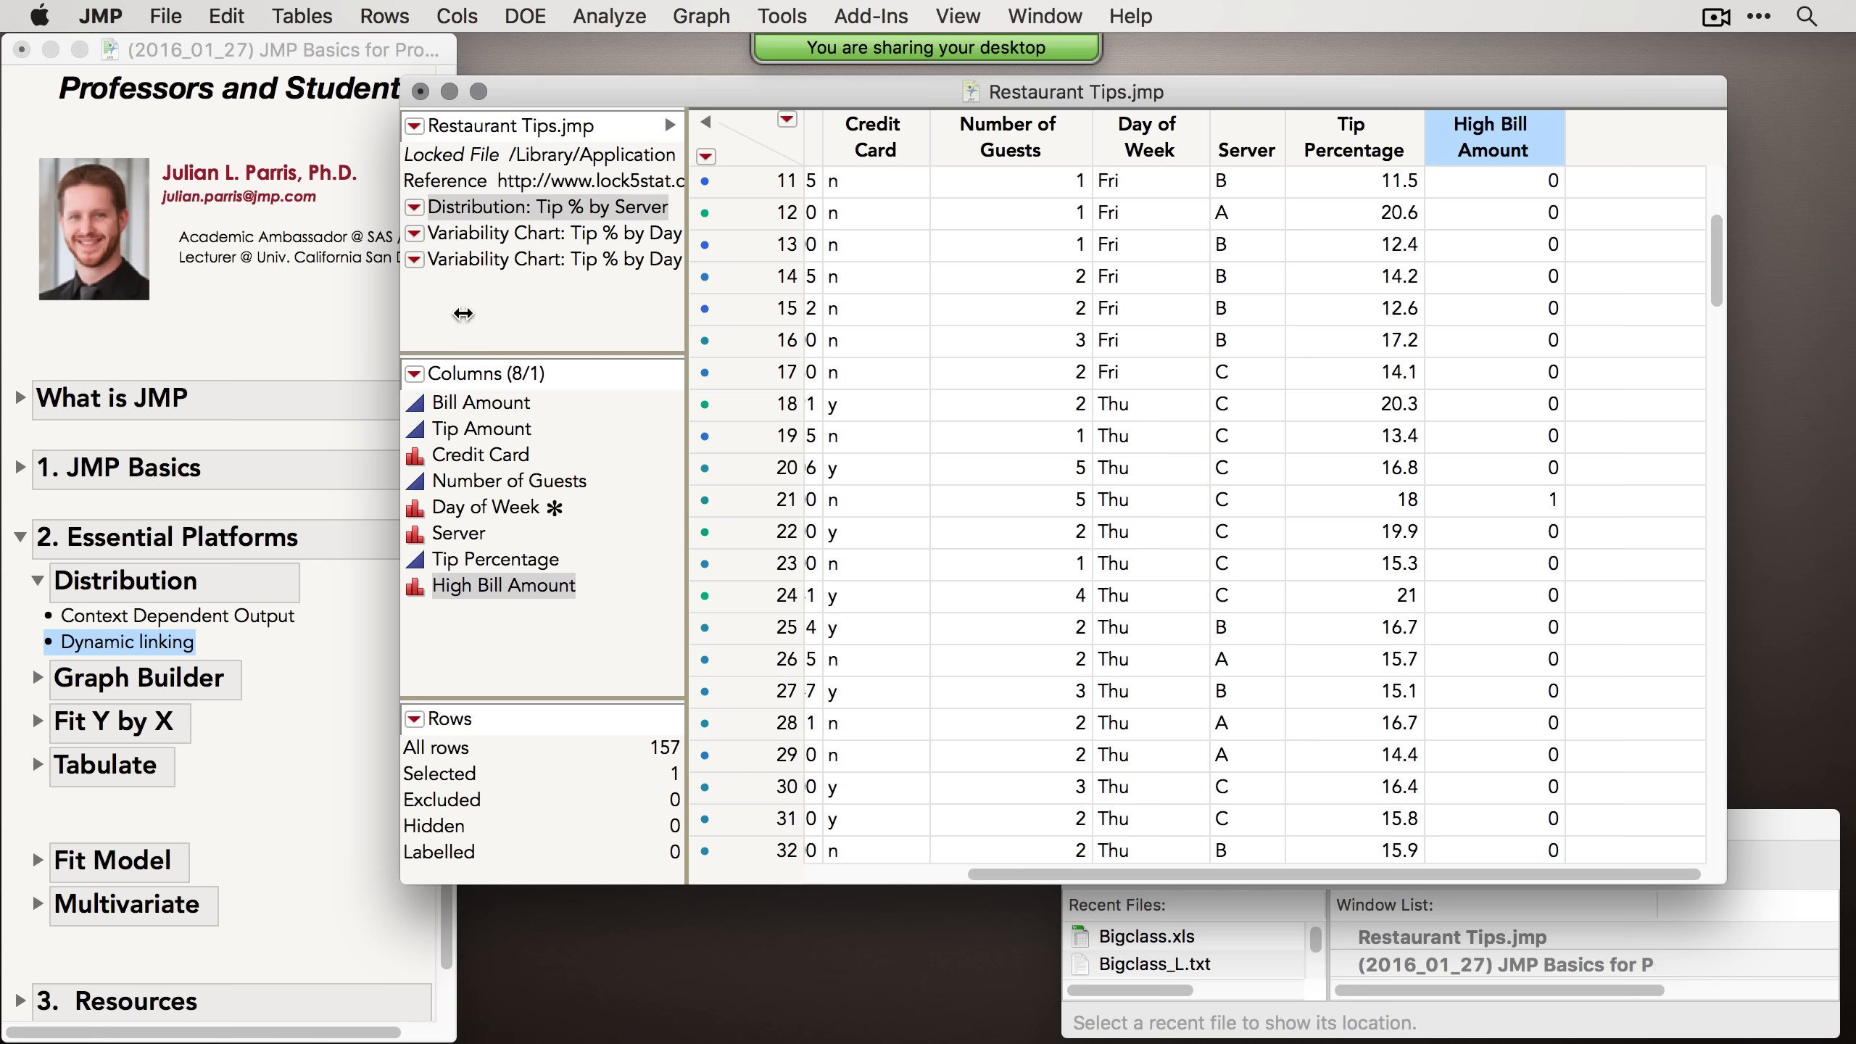
left_click_drag(641, 85, 695, 62)
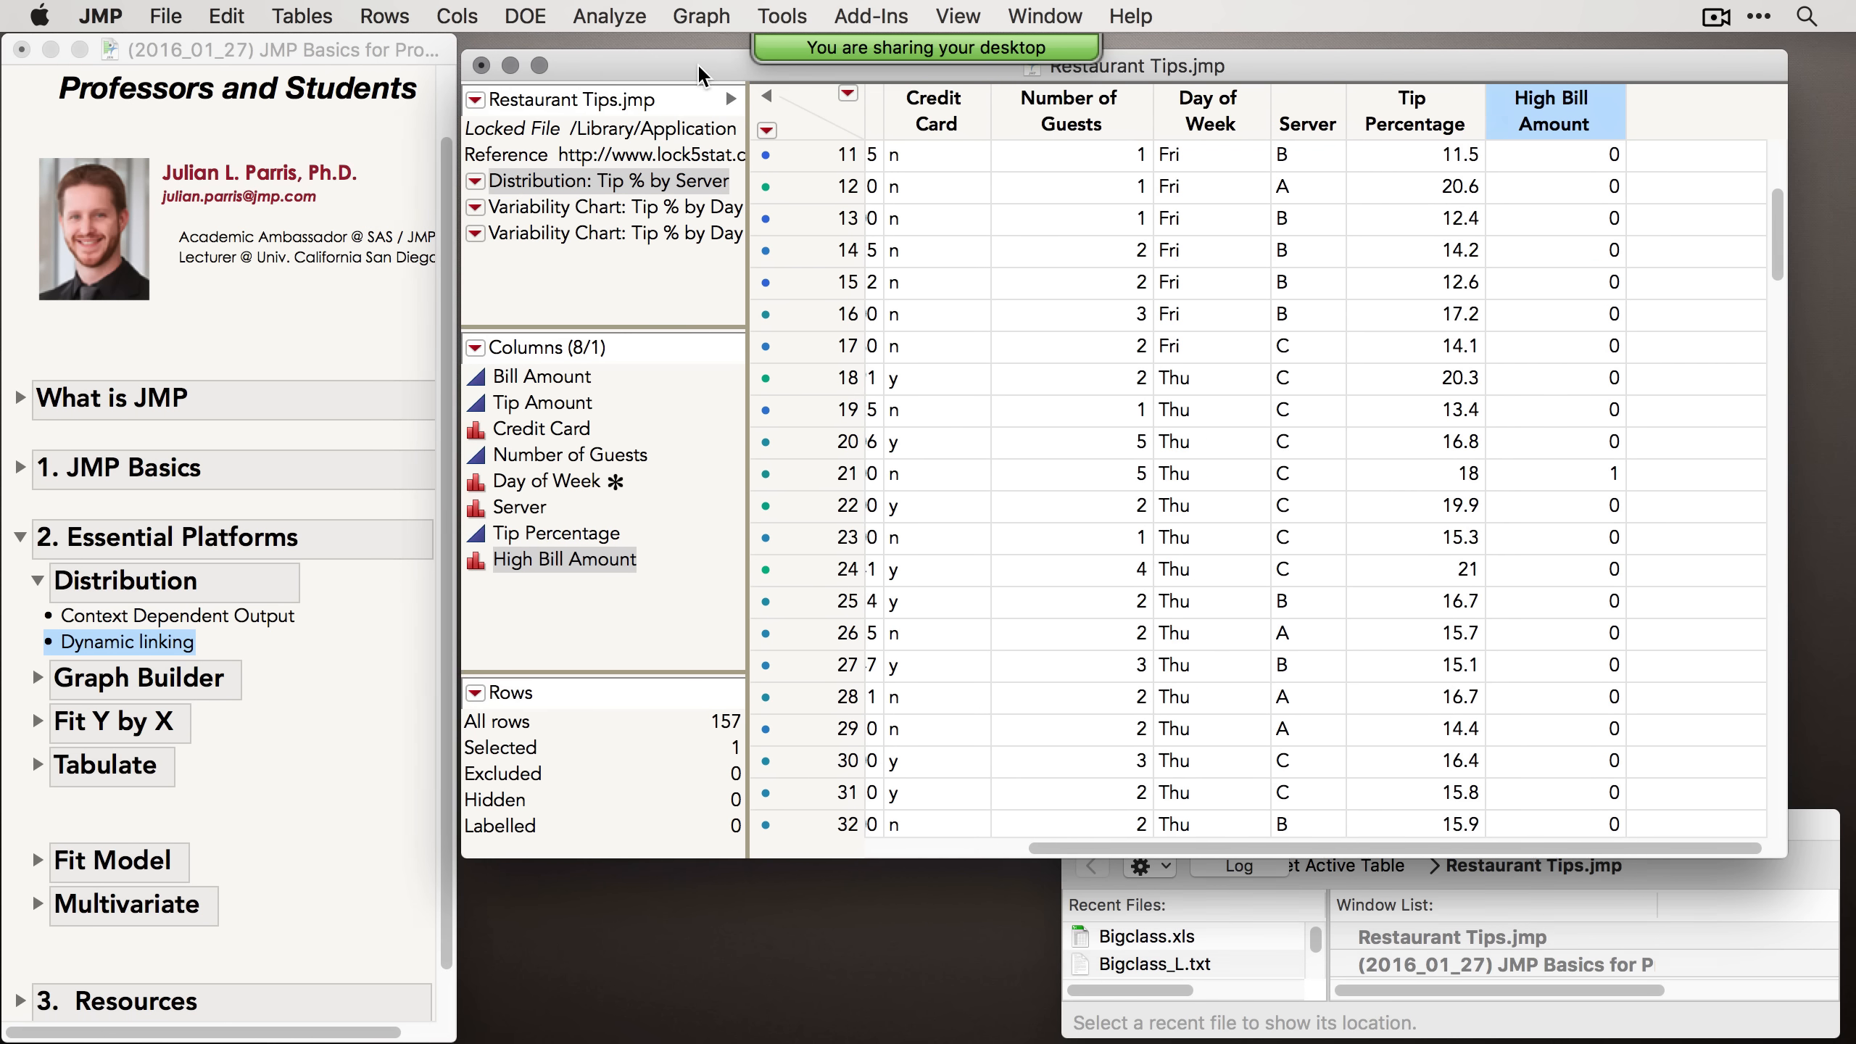
Step: In the journal, collapse the Distribution topic and expand the Fit Y by X section
left_click(298, 664)
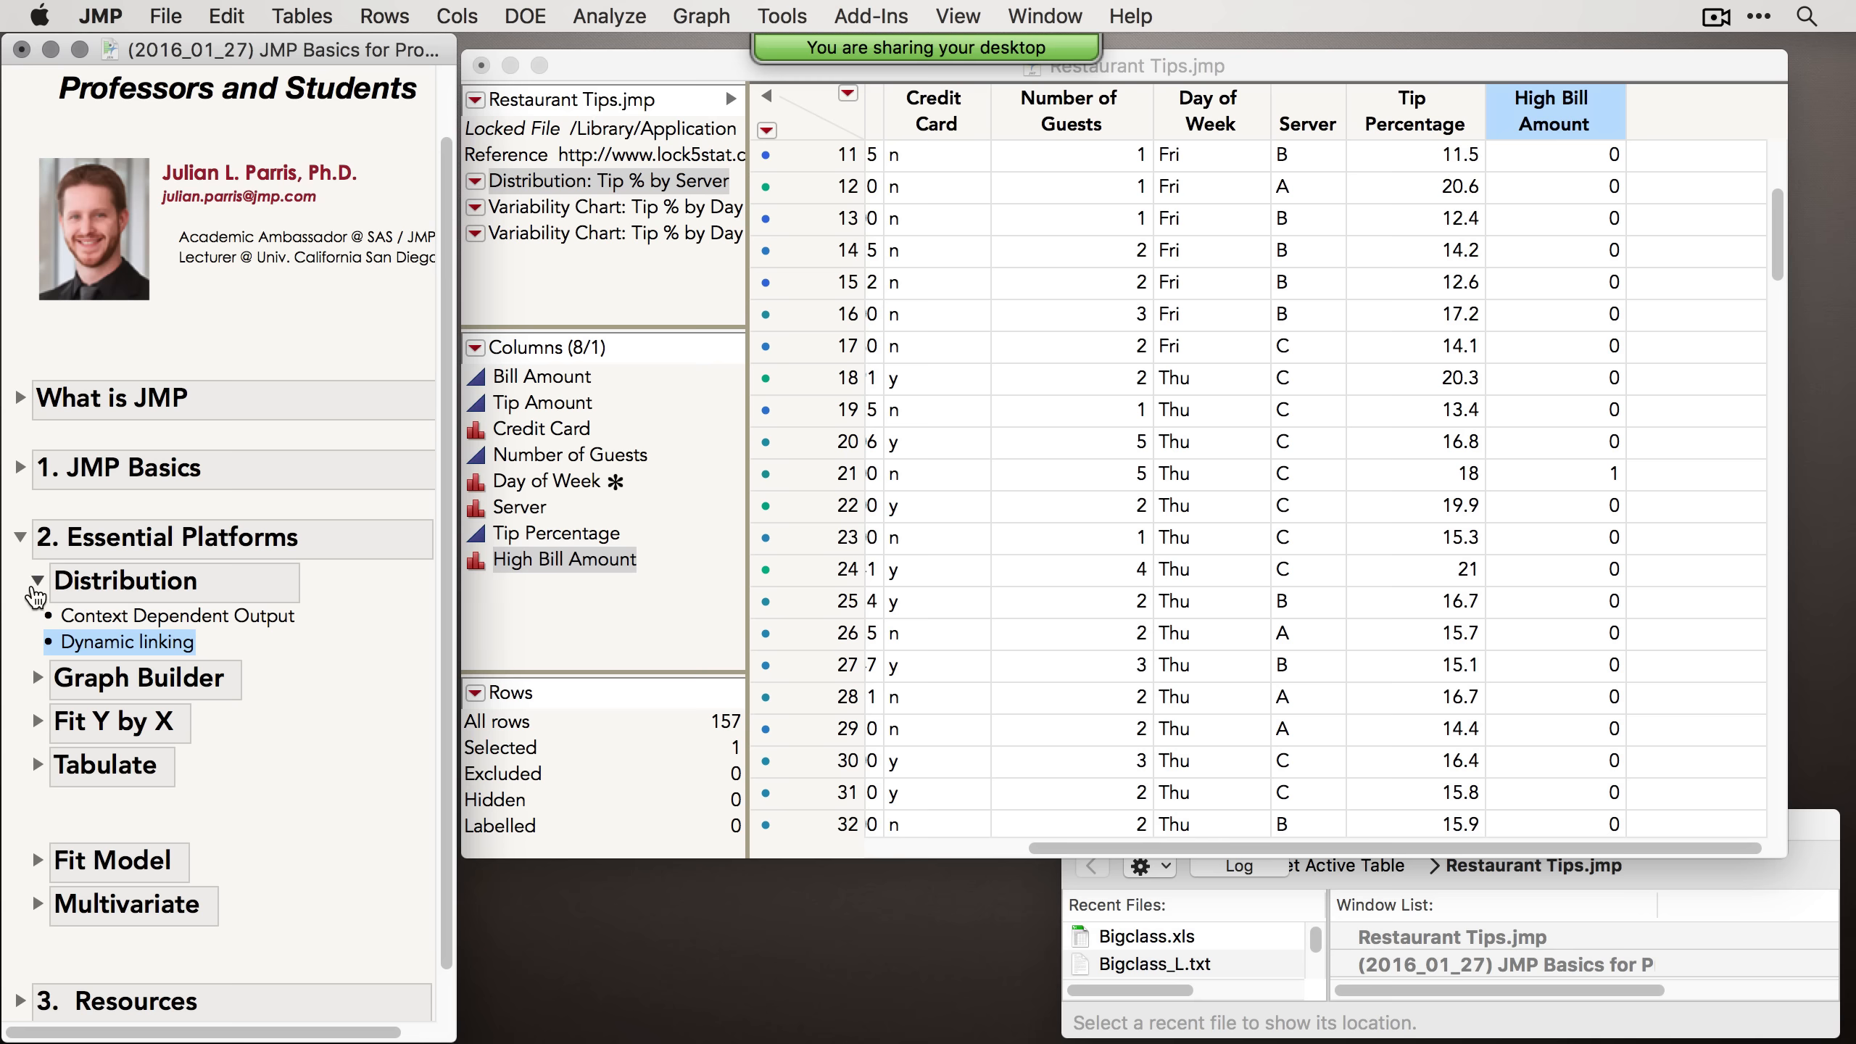
left_click(36, 580)
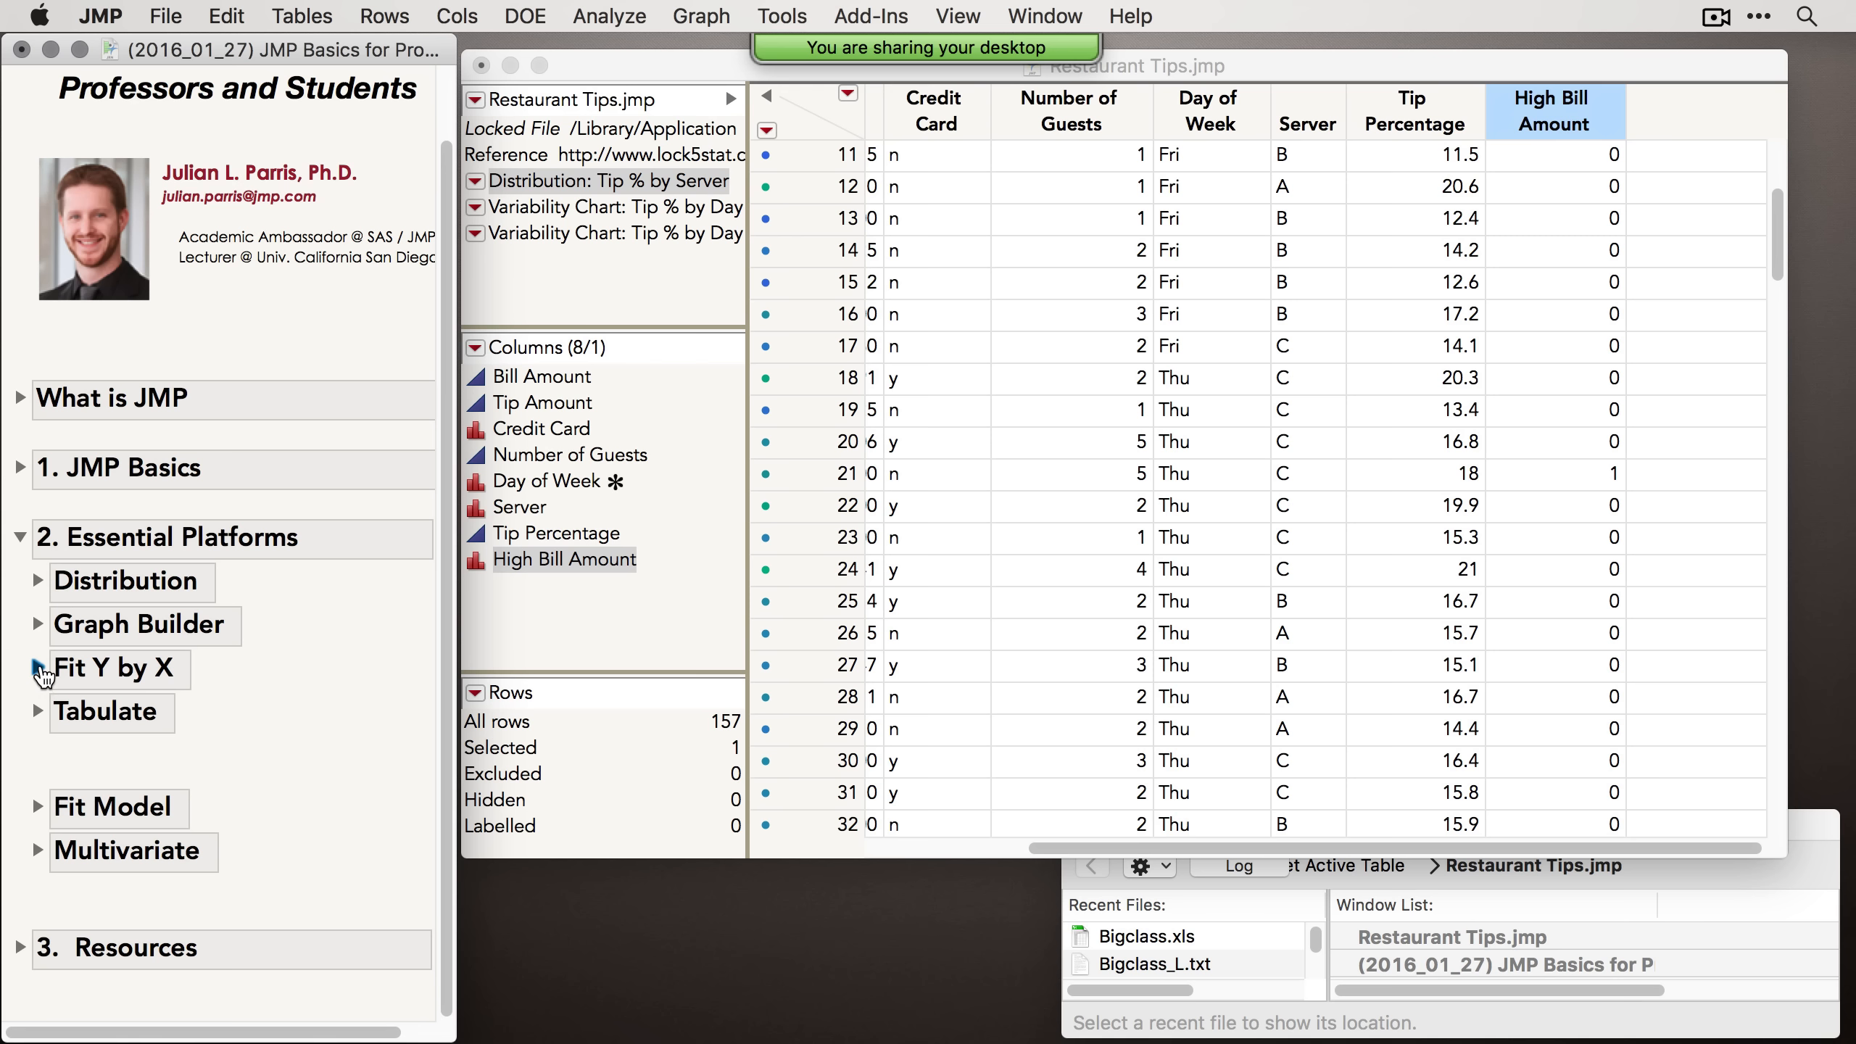
left_click(38, 667)
scroll(304, 669, "down", 2)
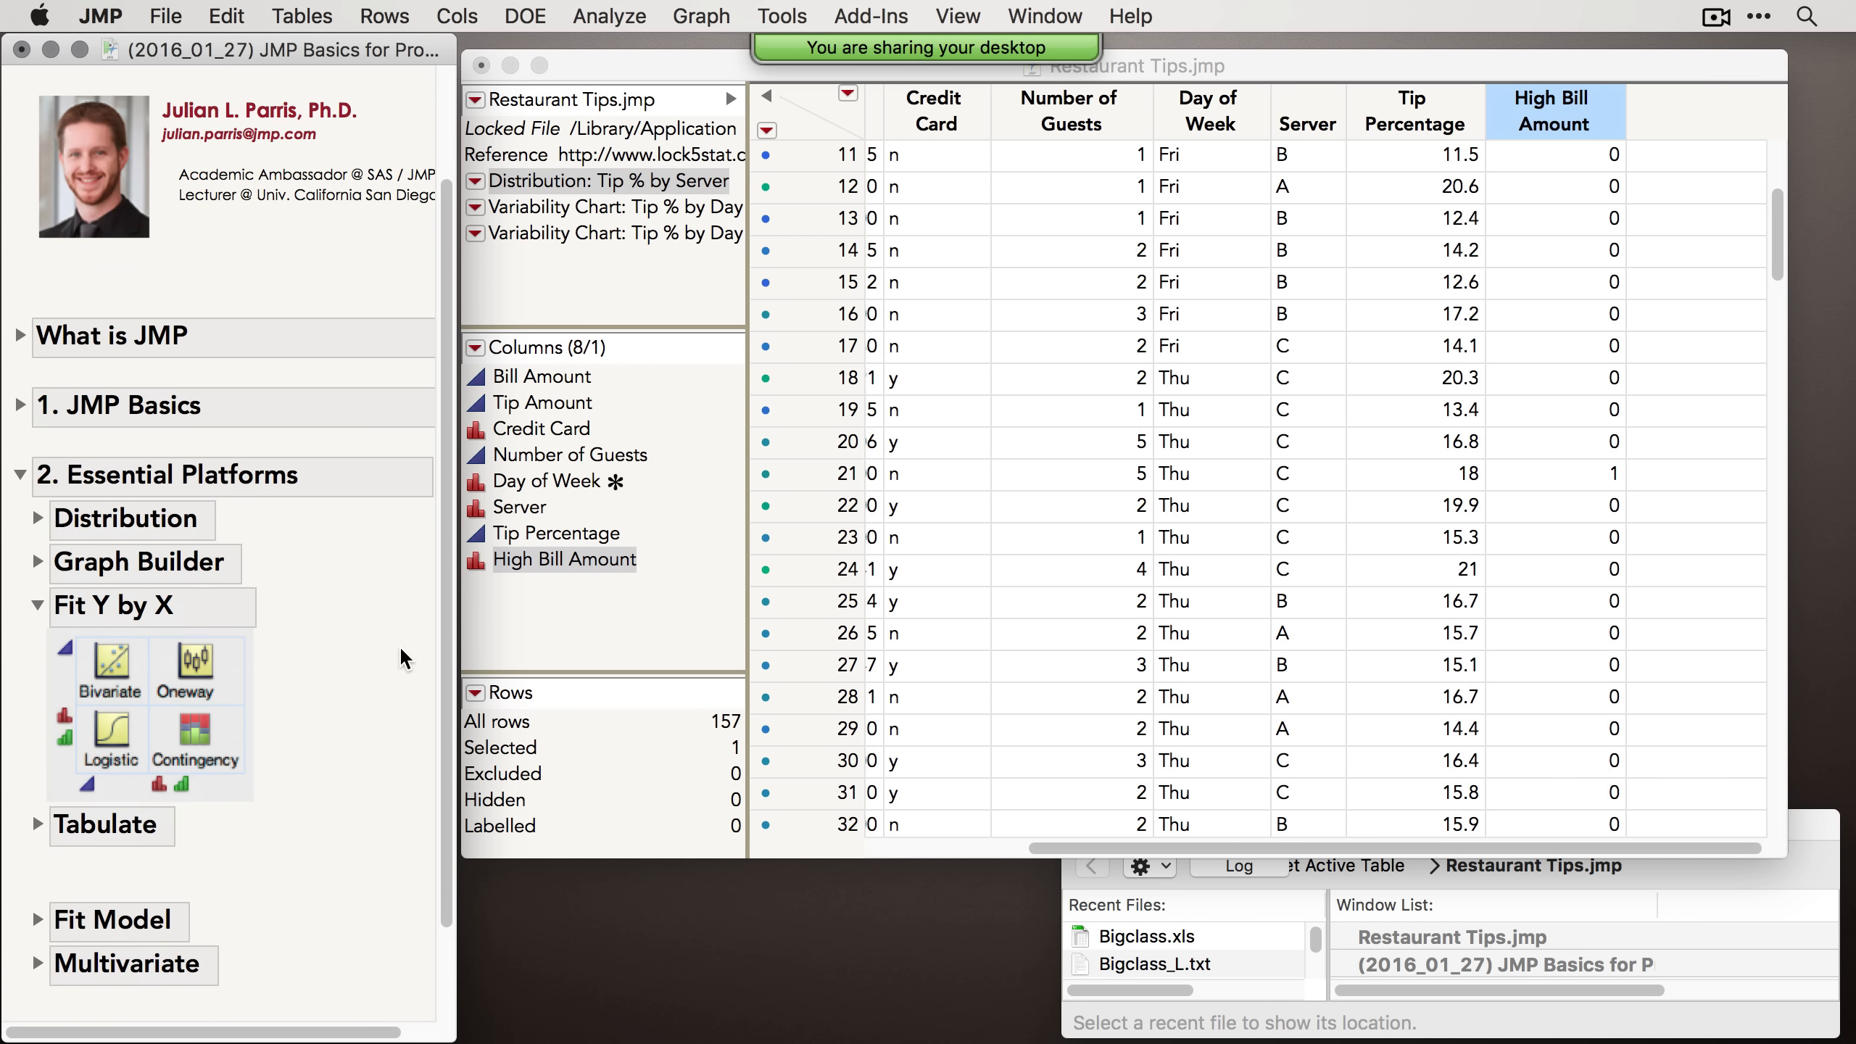
left_click_drag(457, 658, 405, 658)
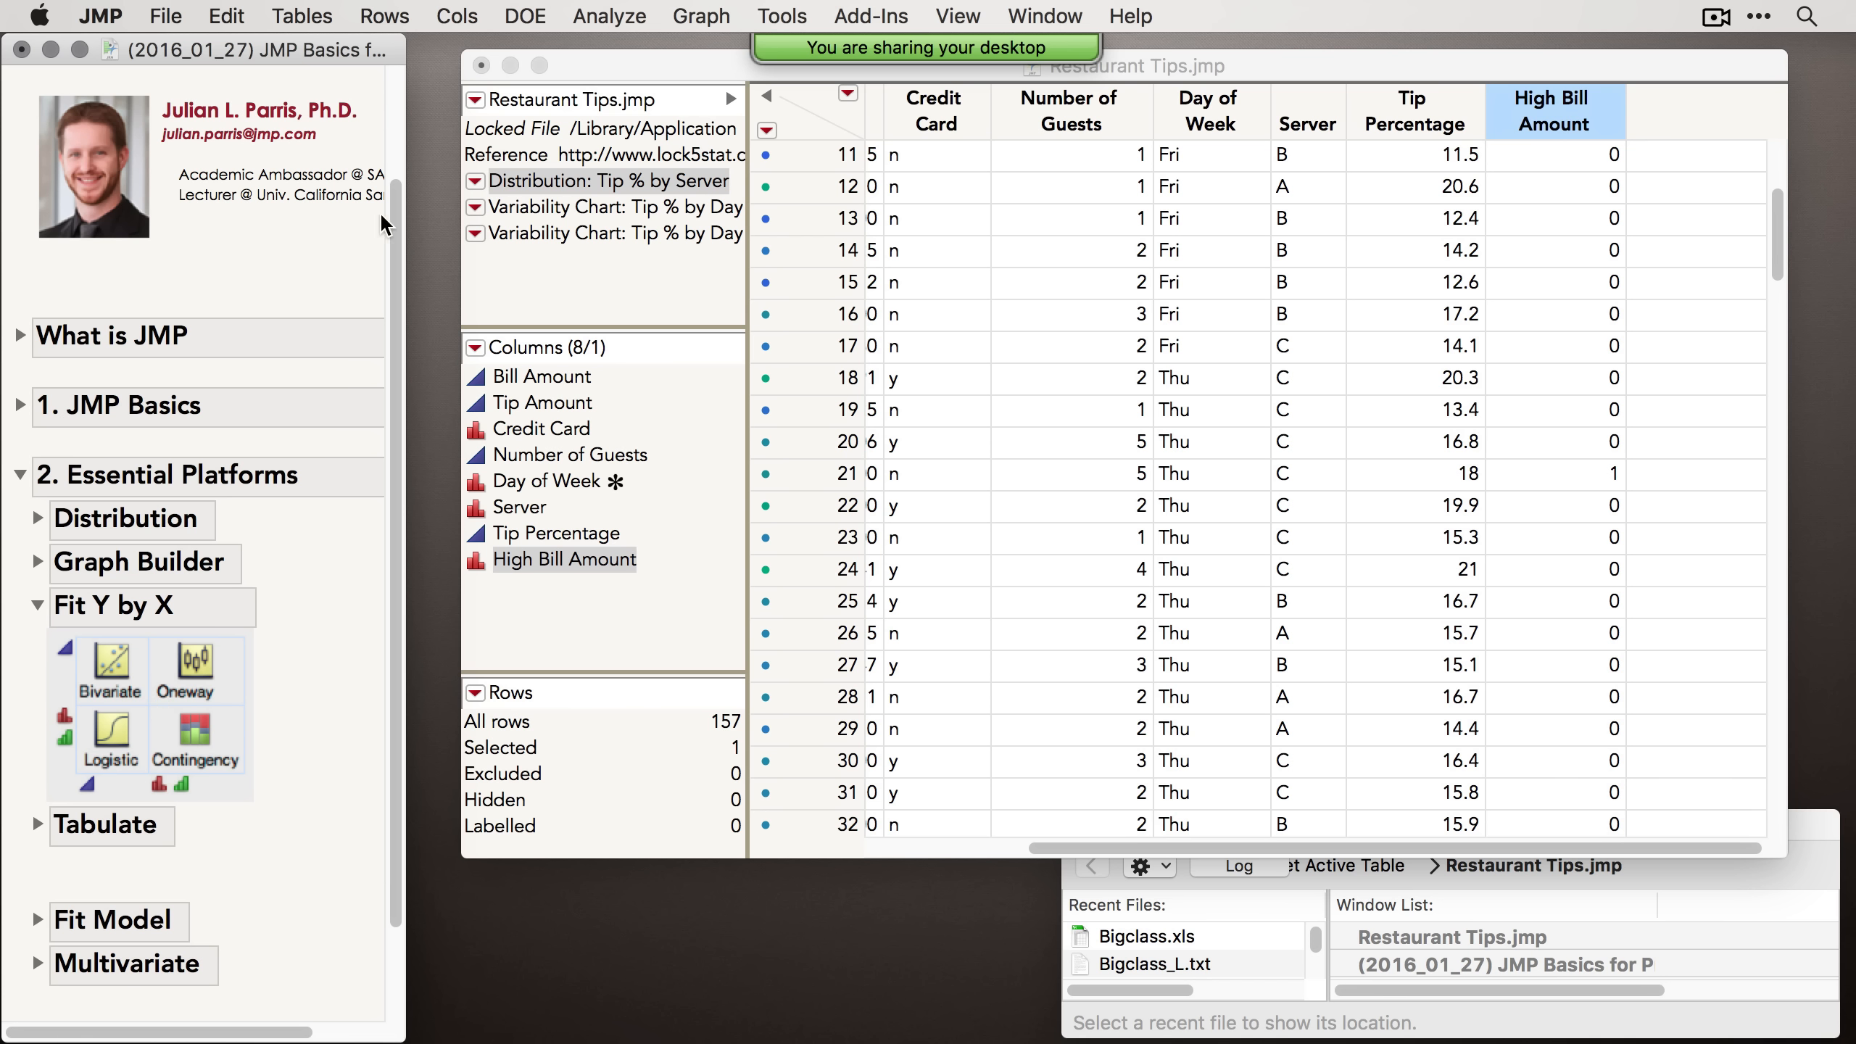
Step: Run Fit Y by X with Tip Amount as Y, Response and Credit Card as X, Factor, then move the report window aside
left_click(609, 16)
left_click(643, 79)
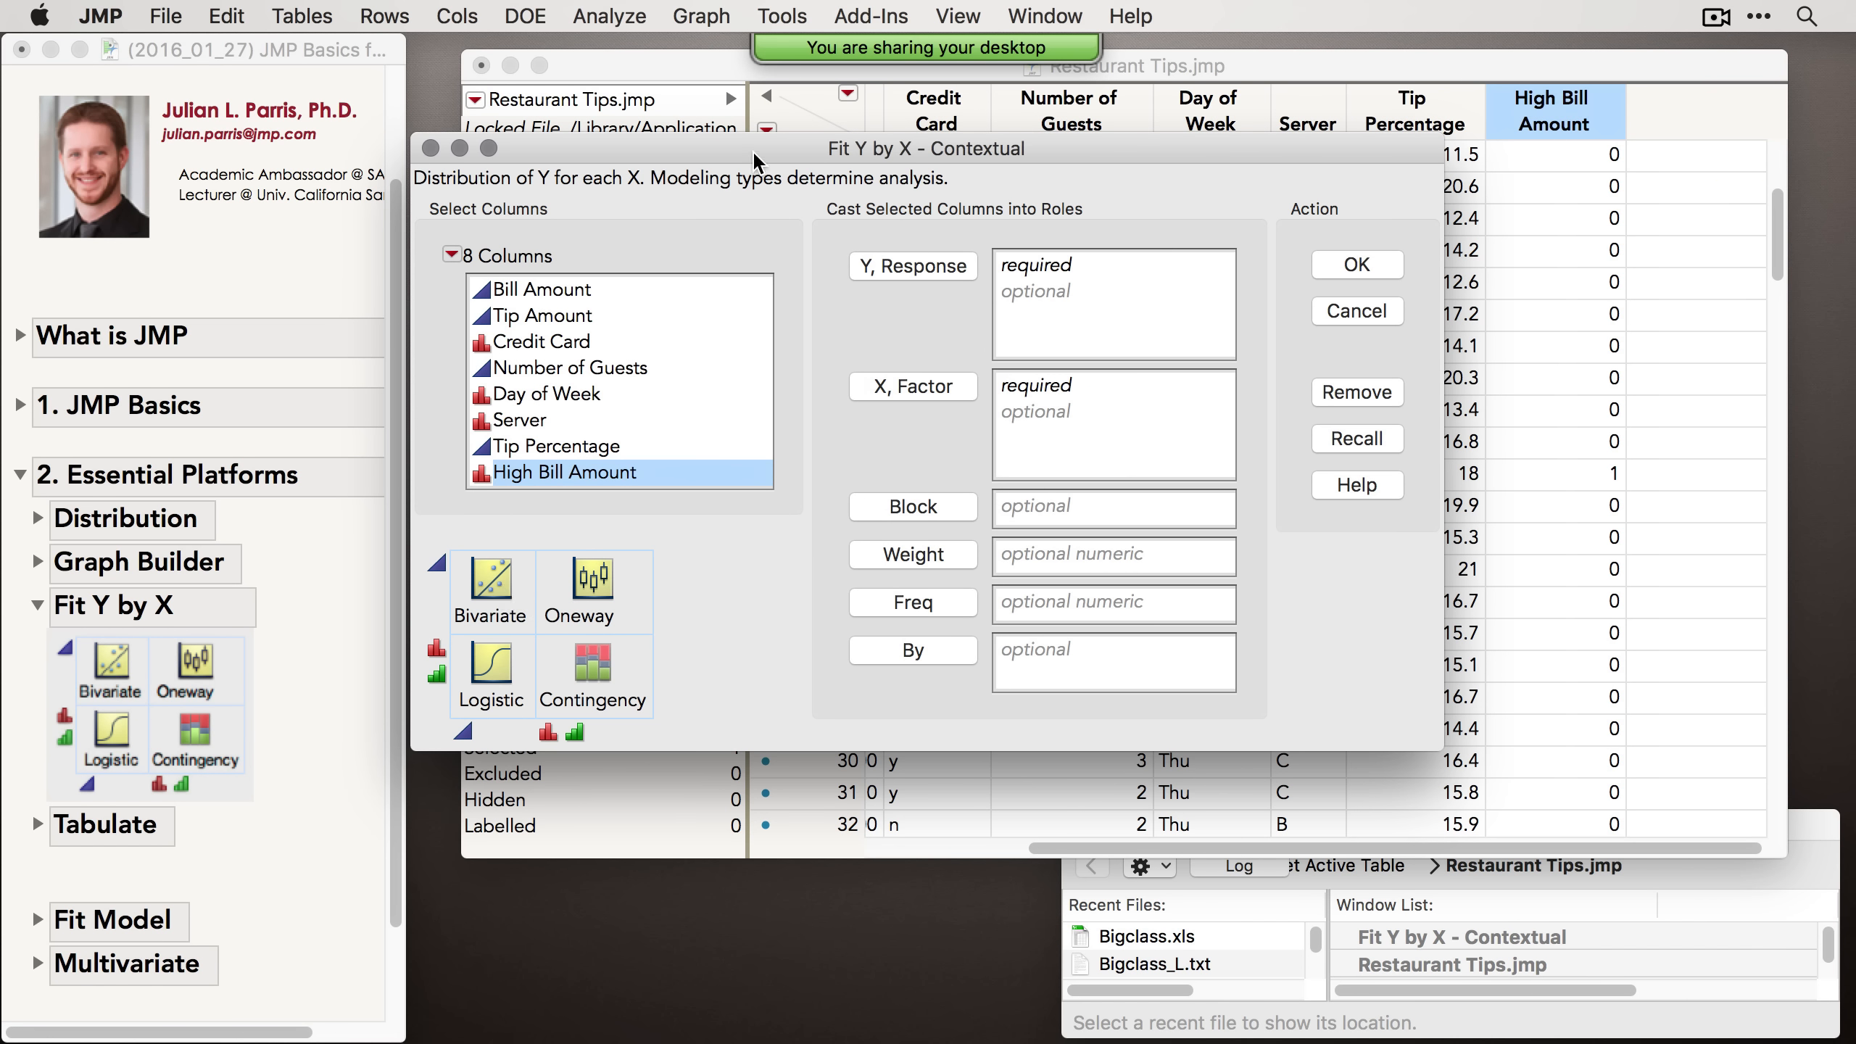
left_click_drag(753, 158, 789, 152)
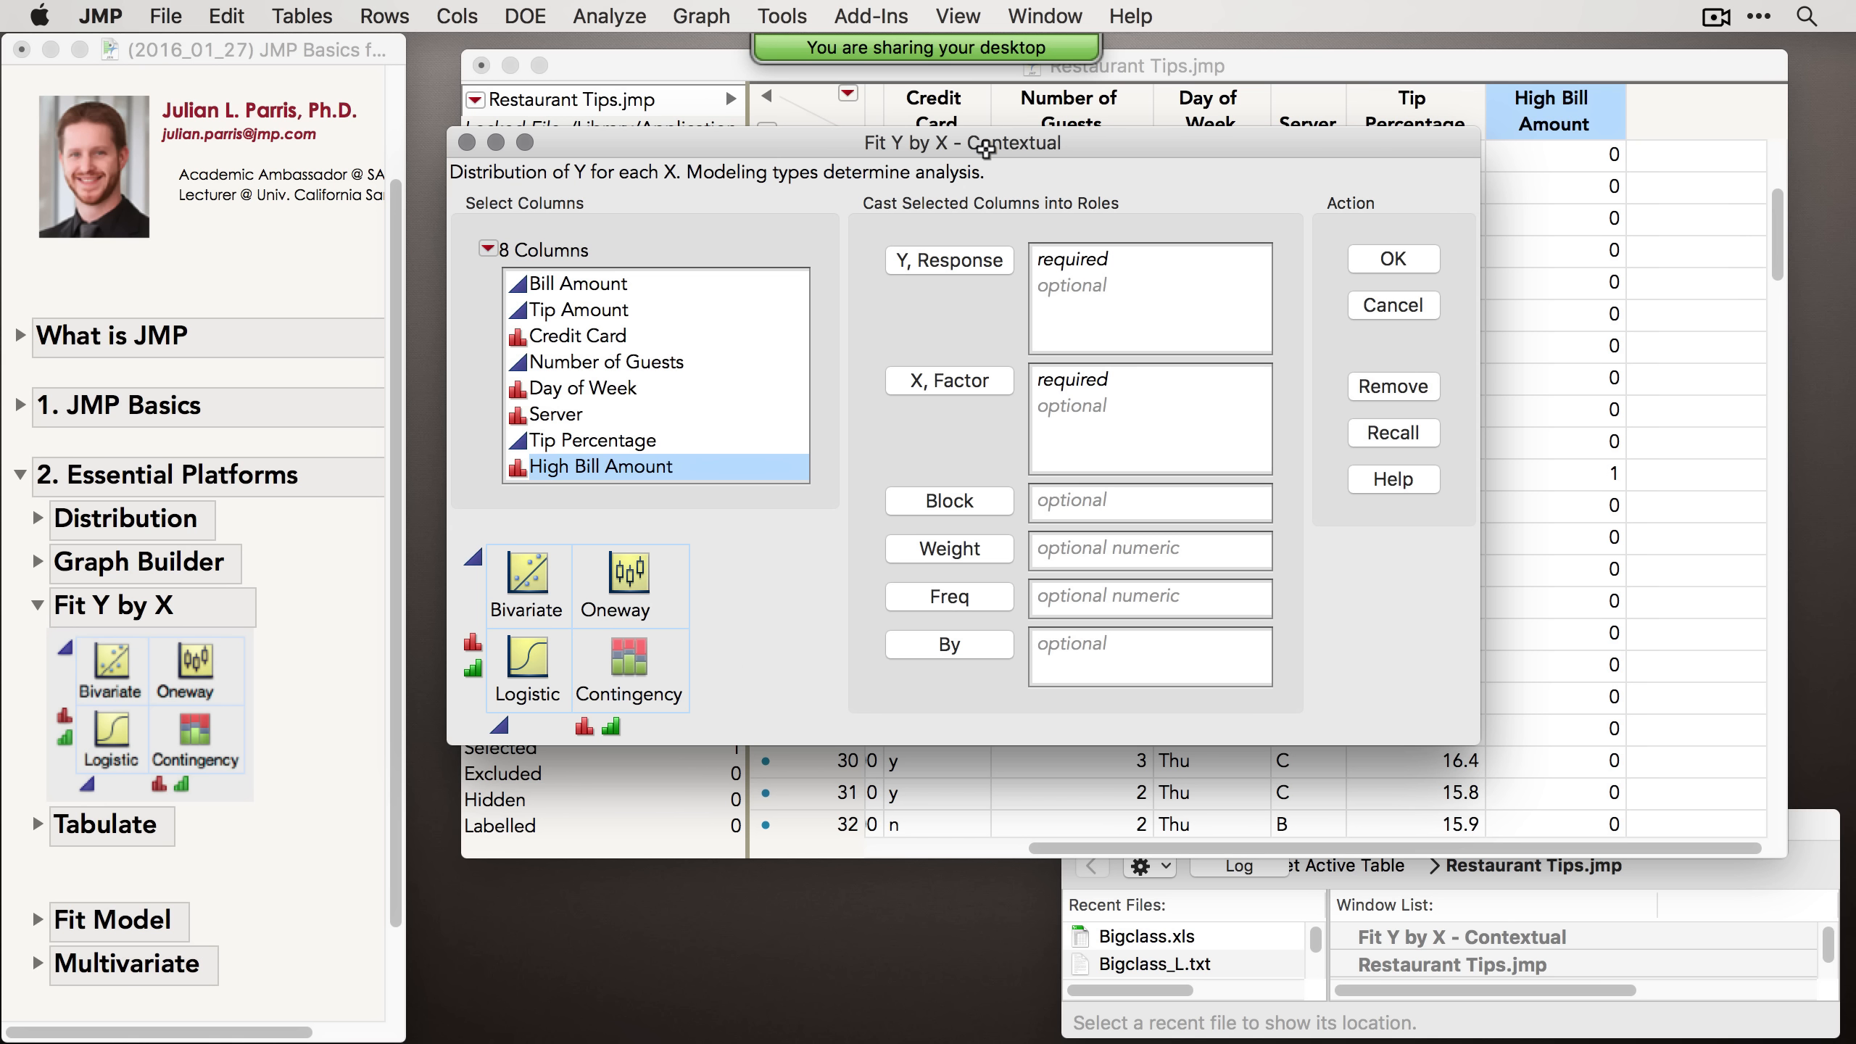
left_click_drag(992, 137, 960, 134)
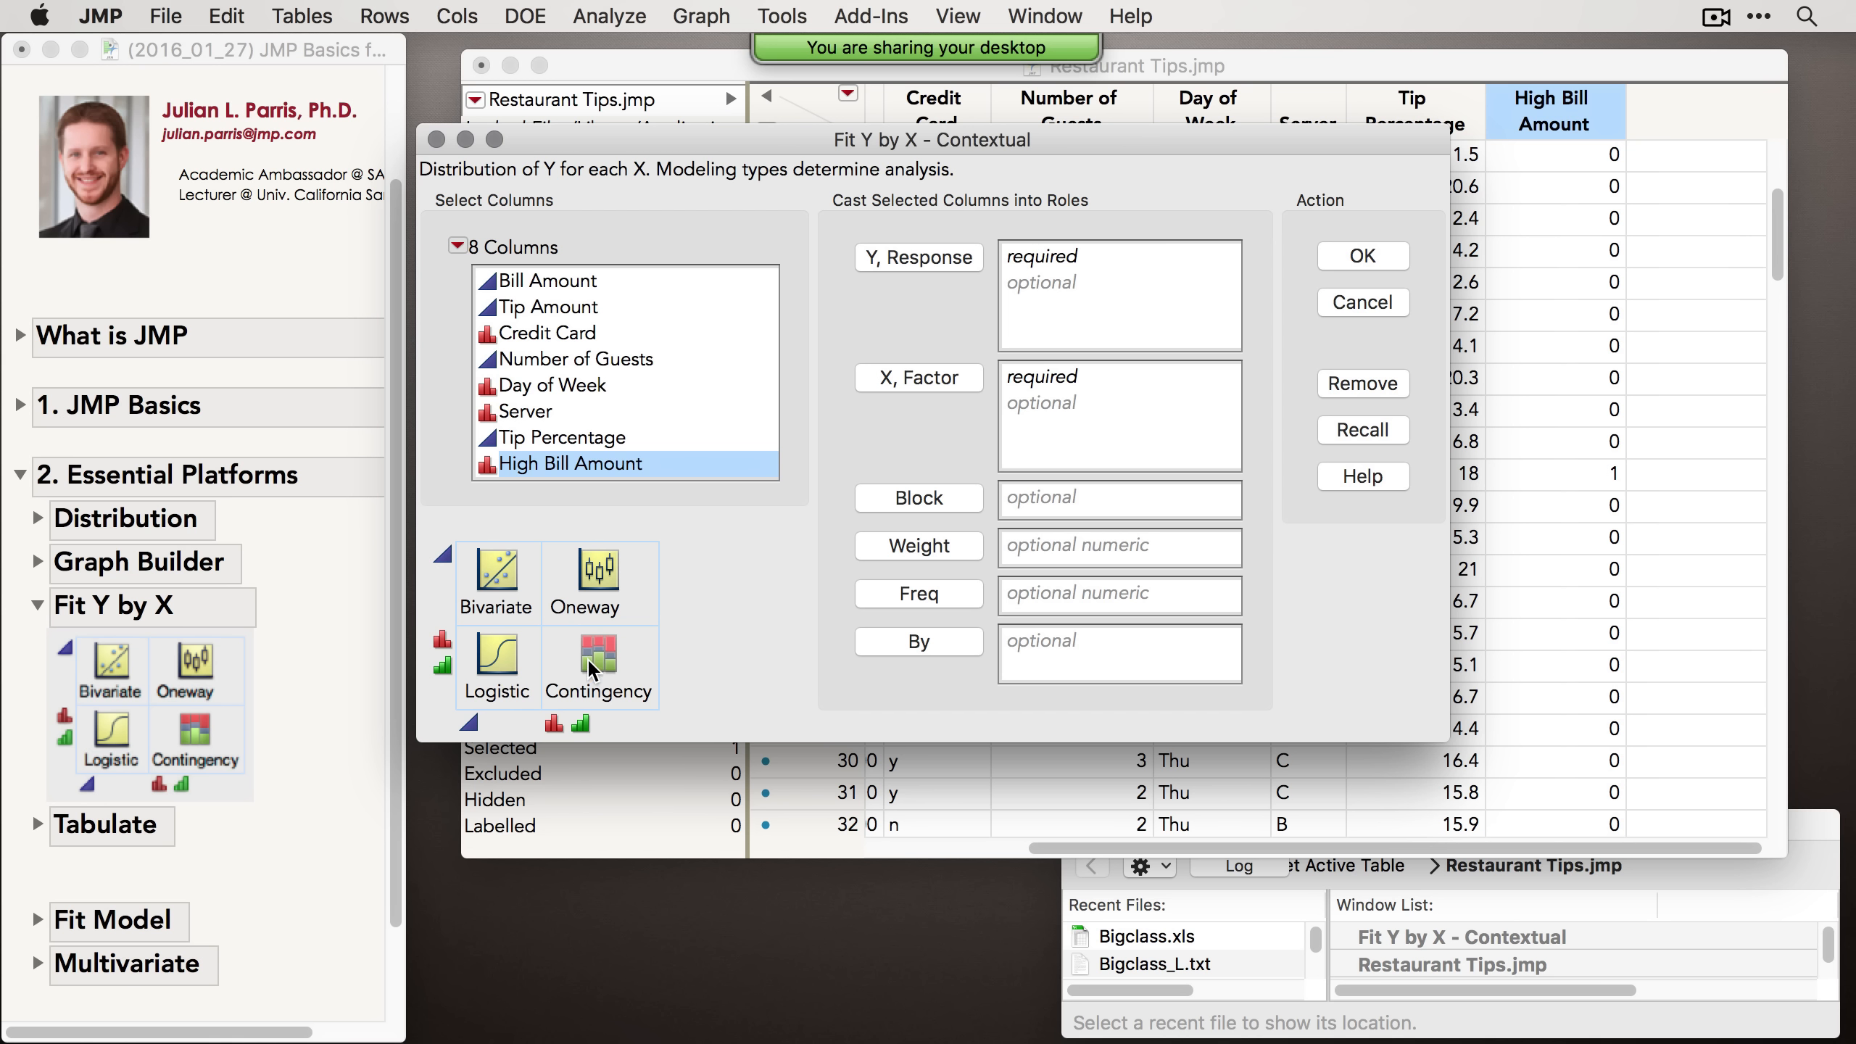
left_click_drag(1054, 146, 1048, 188)
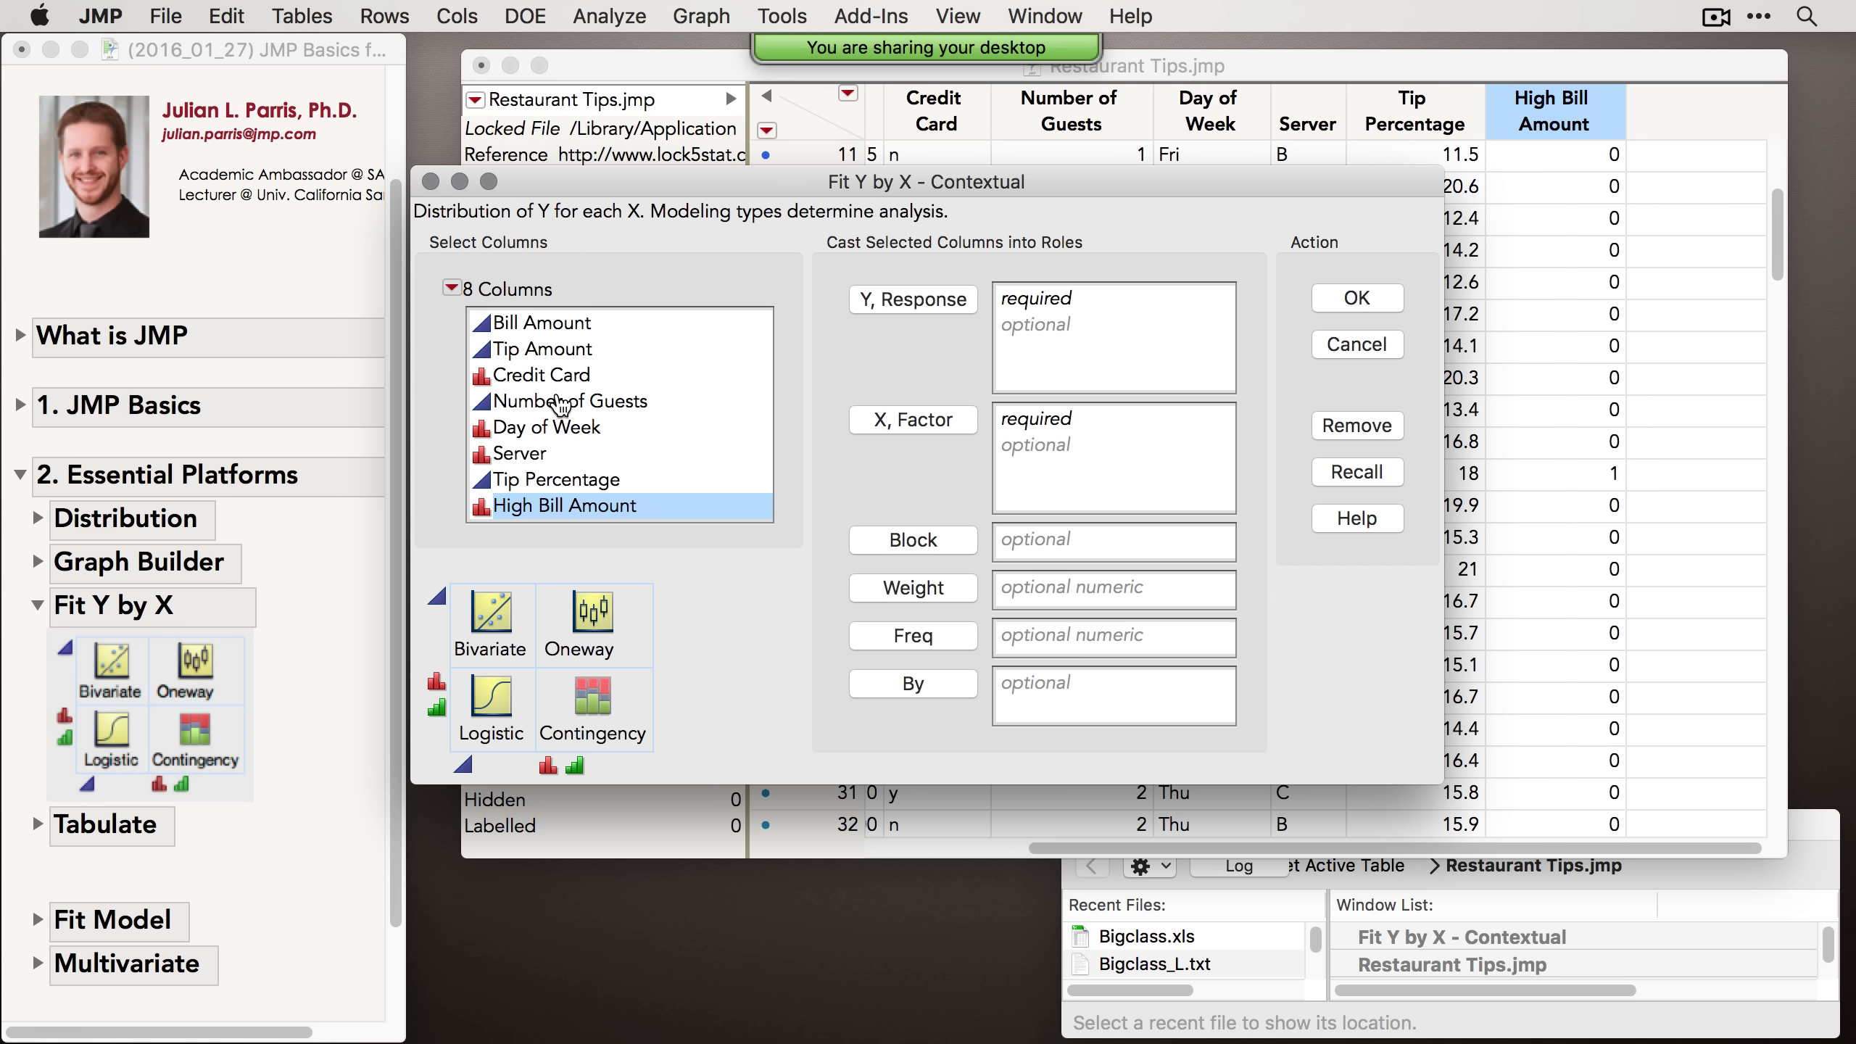
left_click(545, 378)
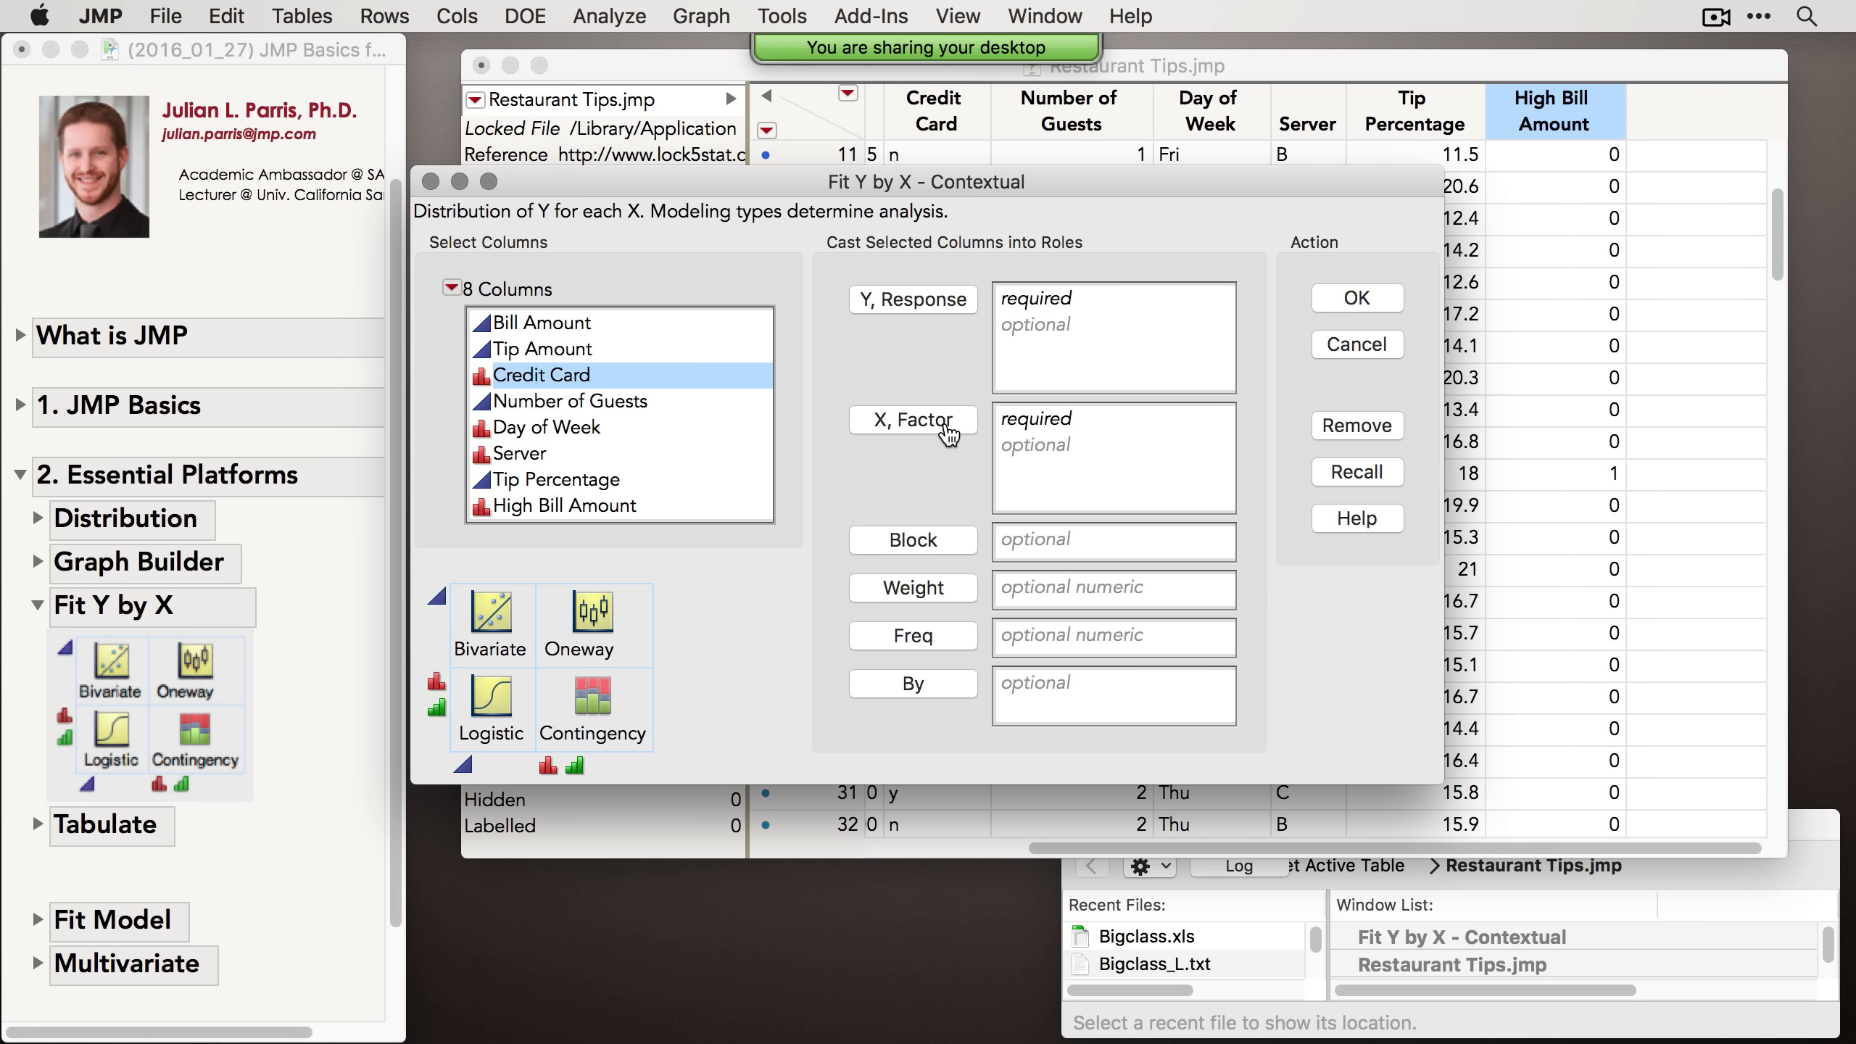
left_click(948, 432)
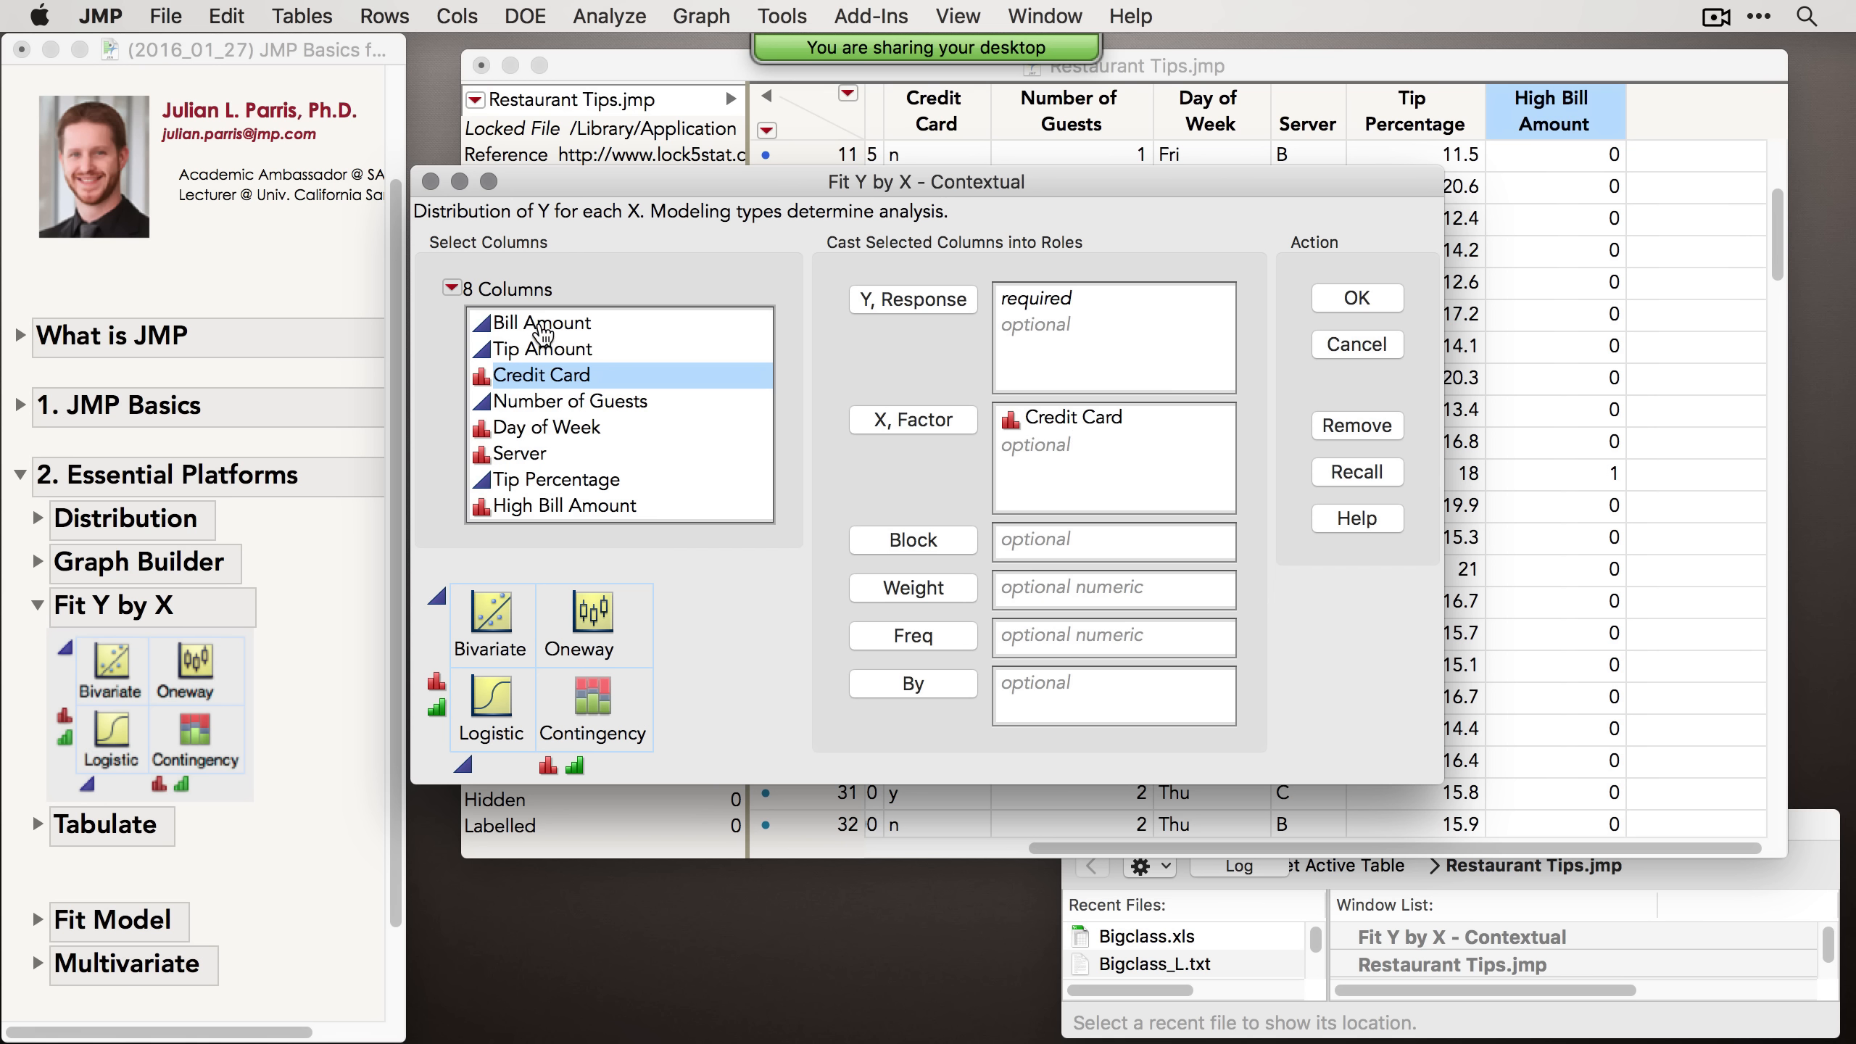
left_click(541, 332)
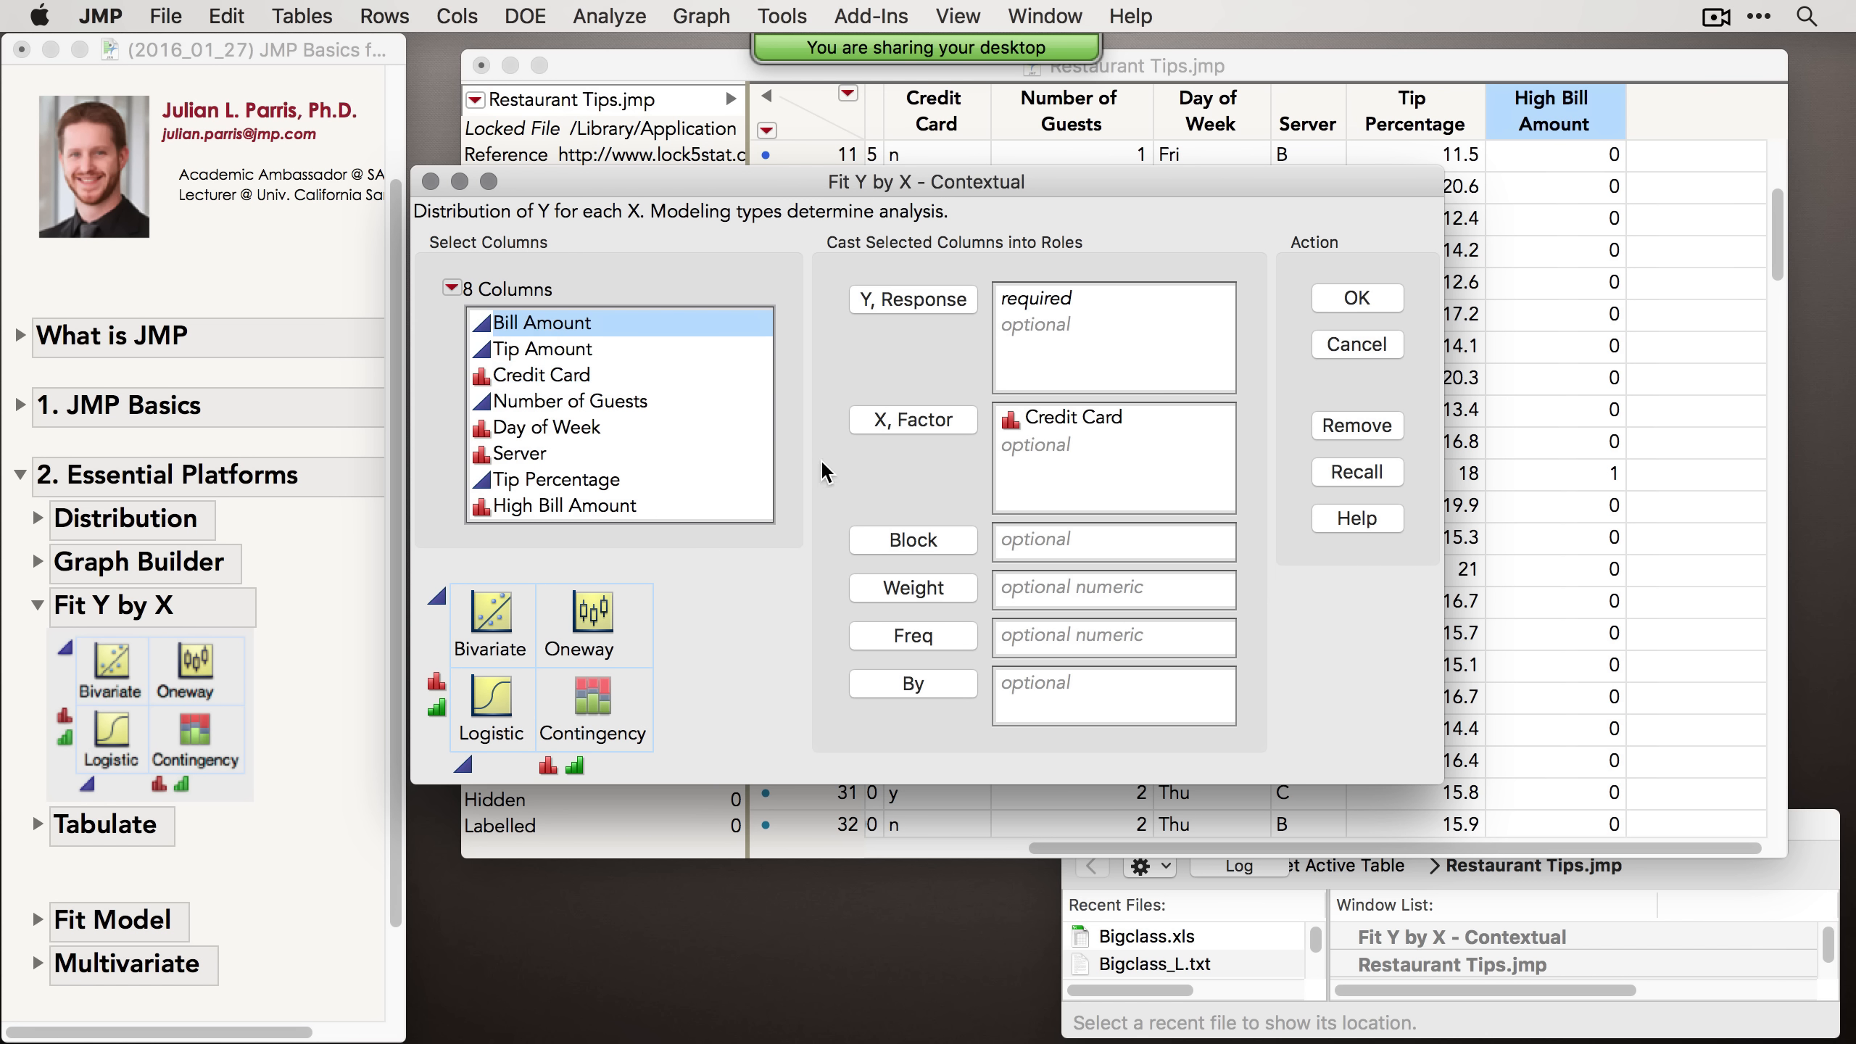
left_click(522, 354)
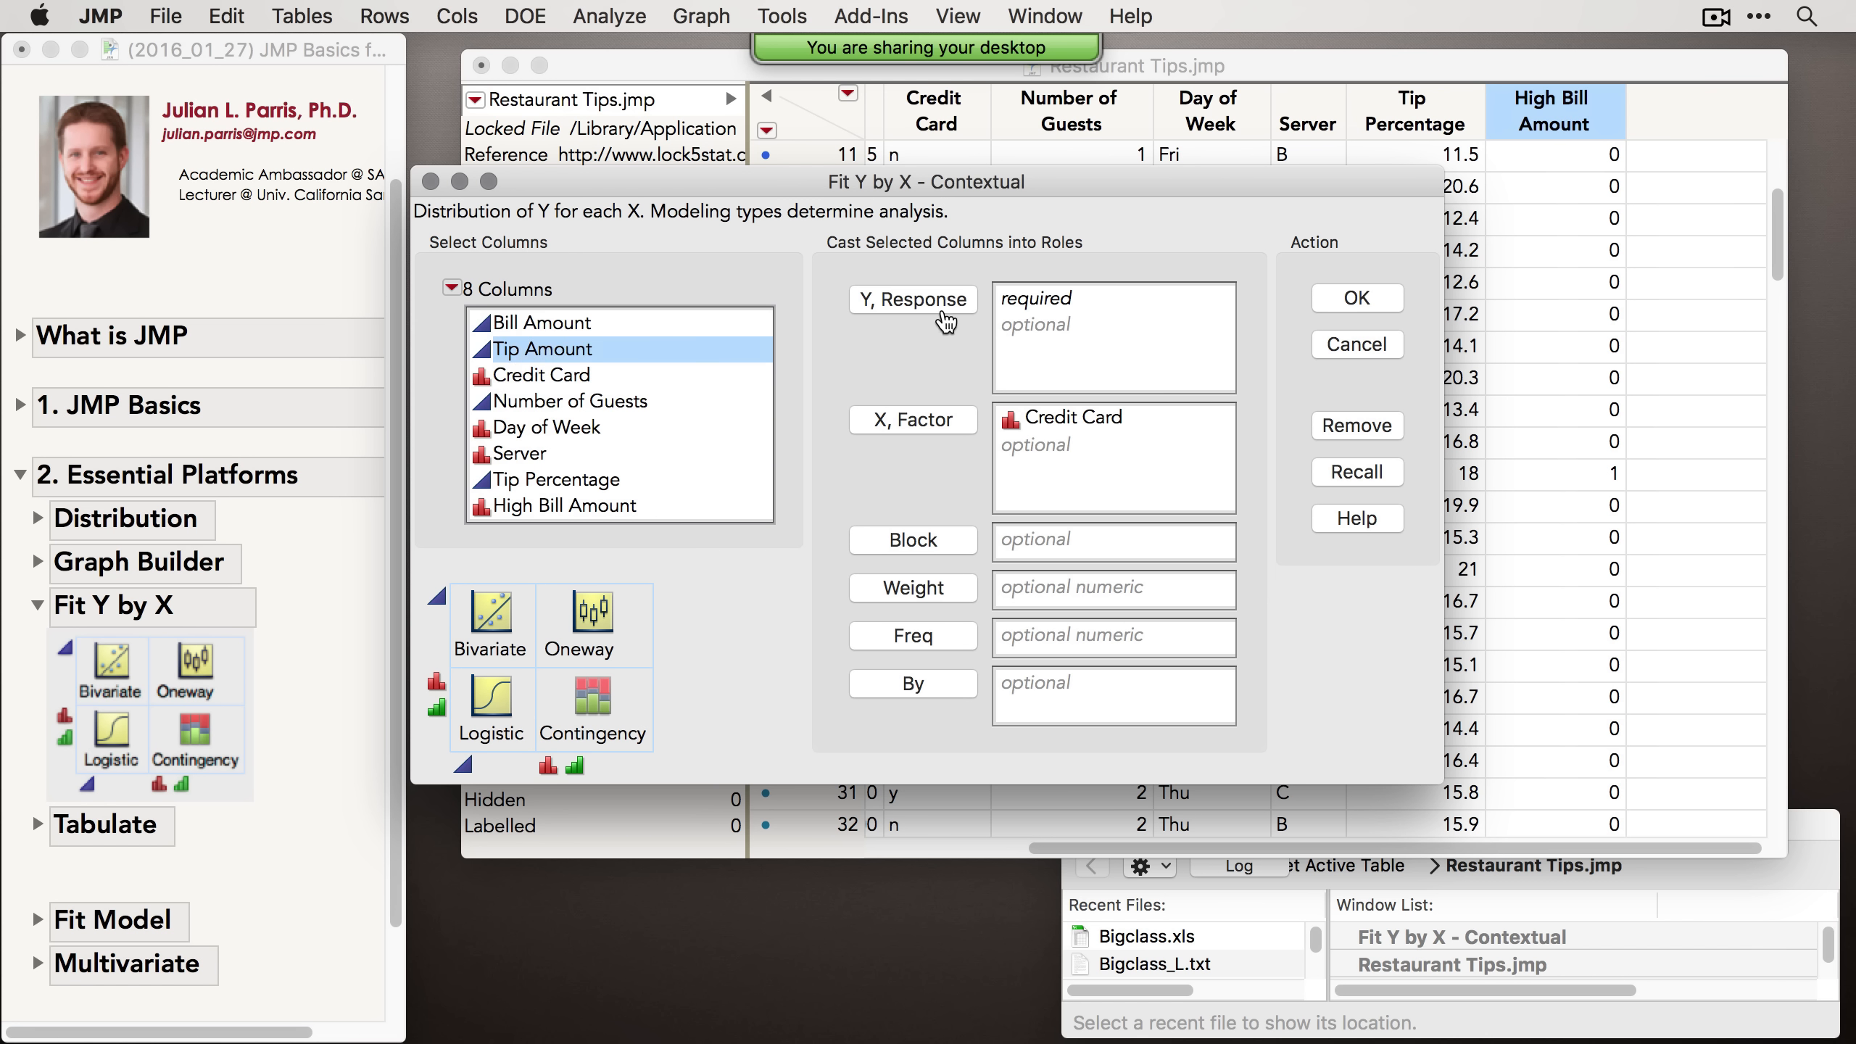
left_click(945, 322)
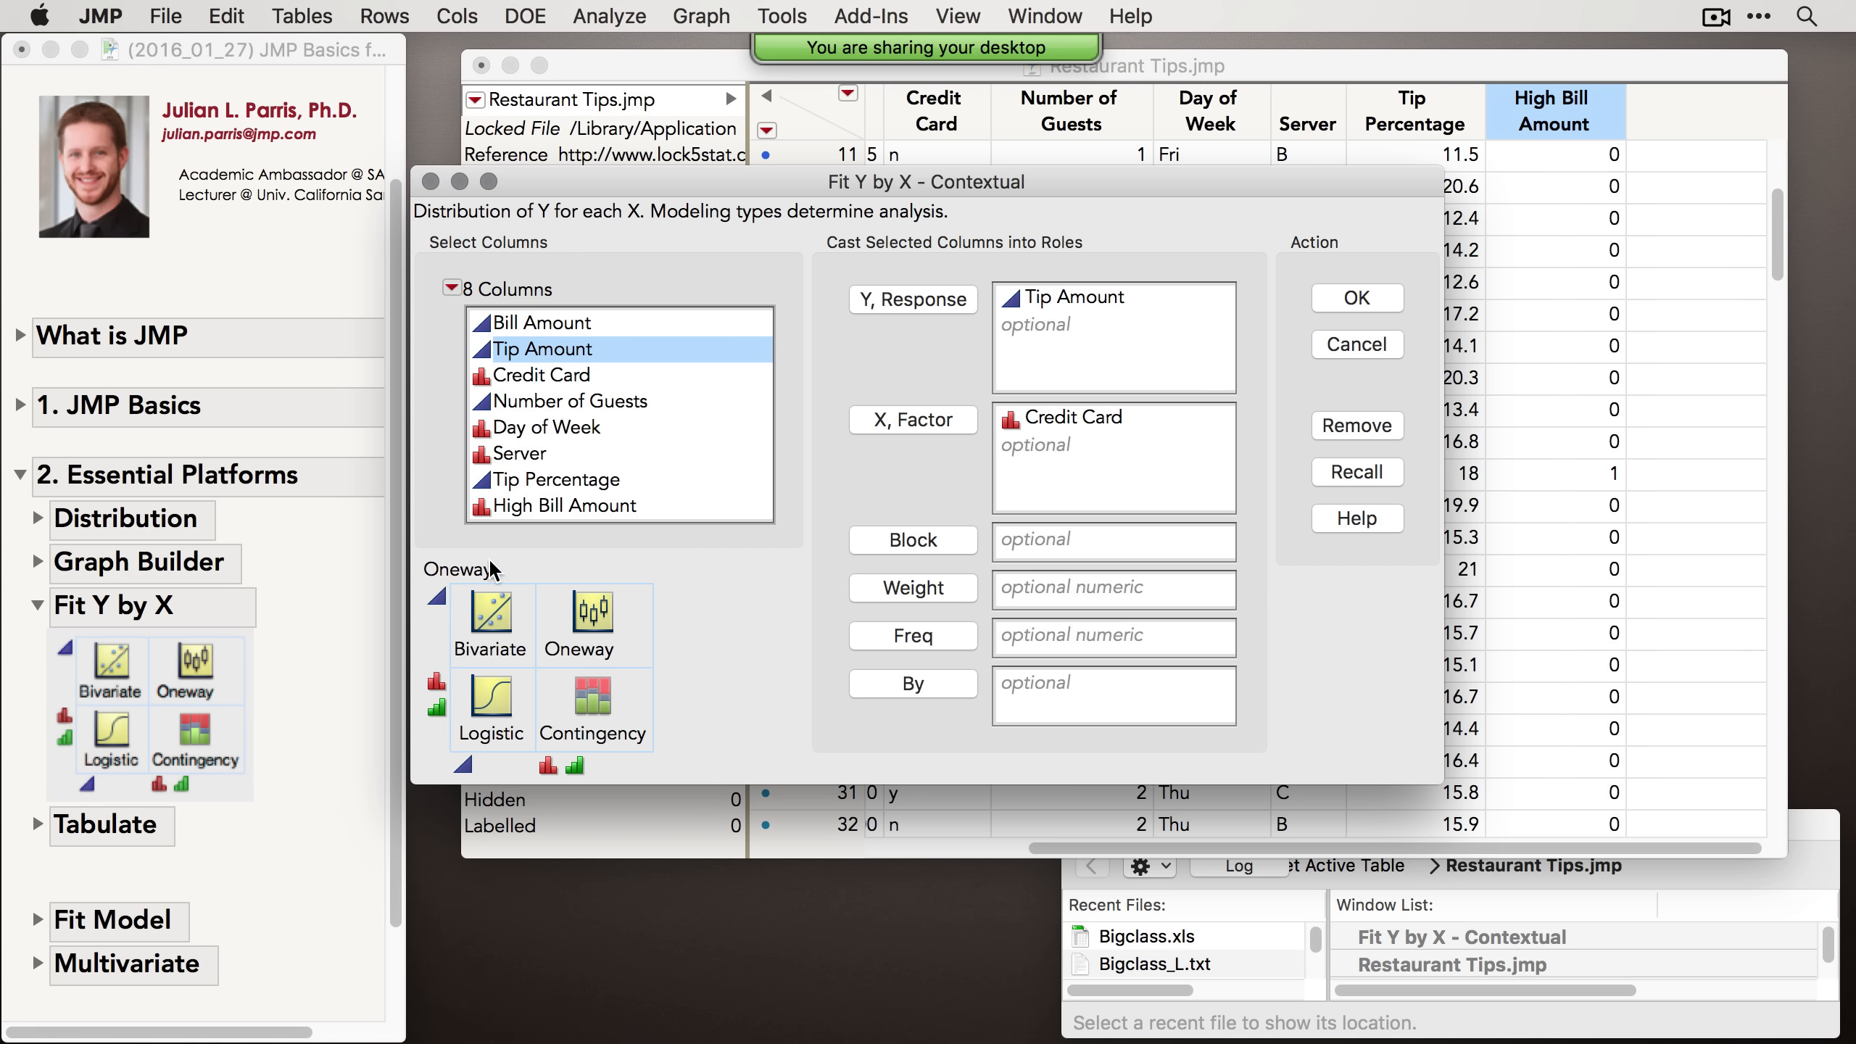
mouse_move(539, 554)
left_mouse_down()
mouse_move(439, 549)
mouse_move(425, 585)
mouse_move(504, 596)
mouse_move(510, 555)
left_mouse_up()
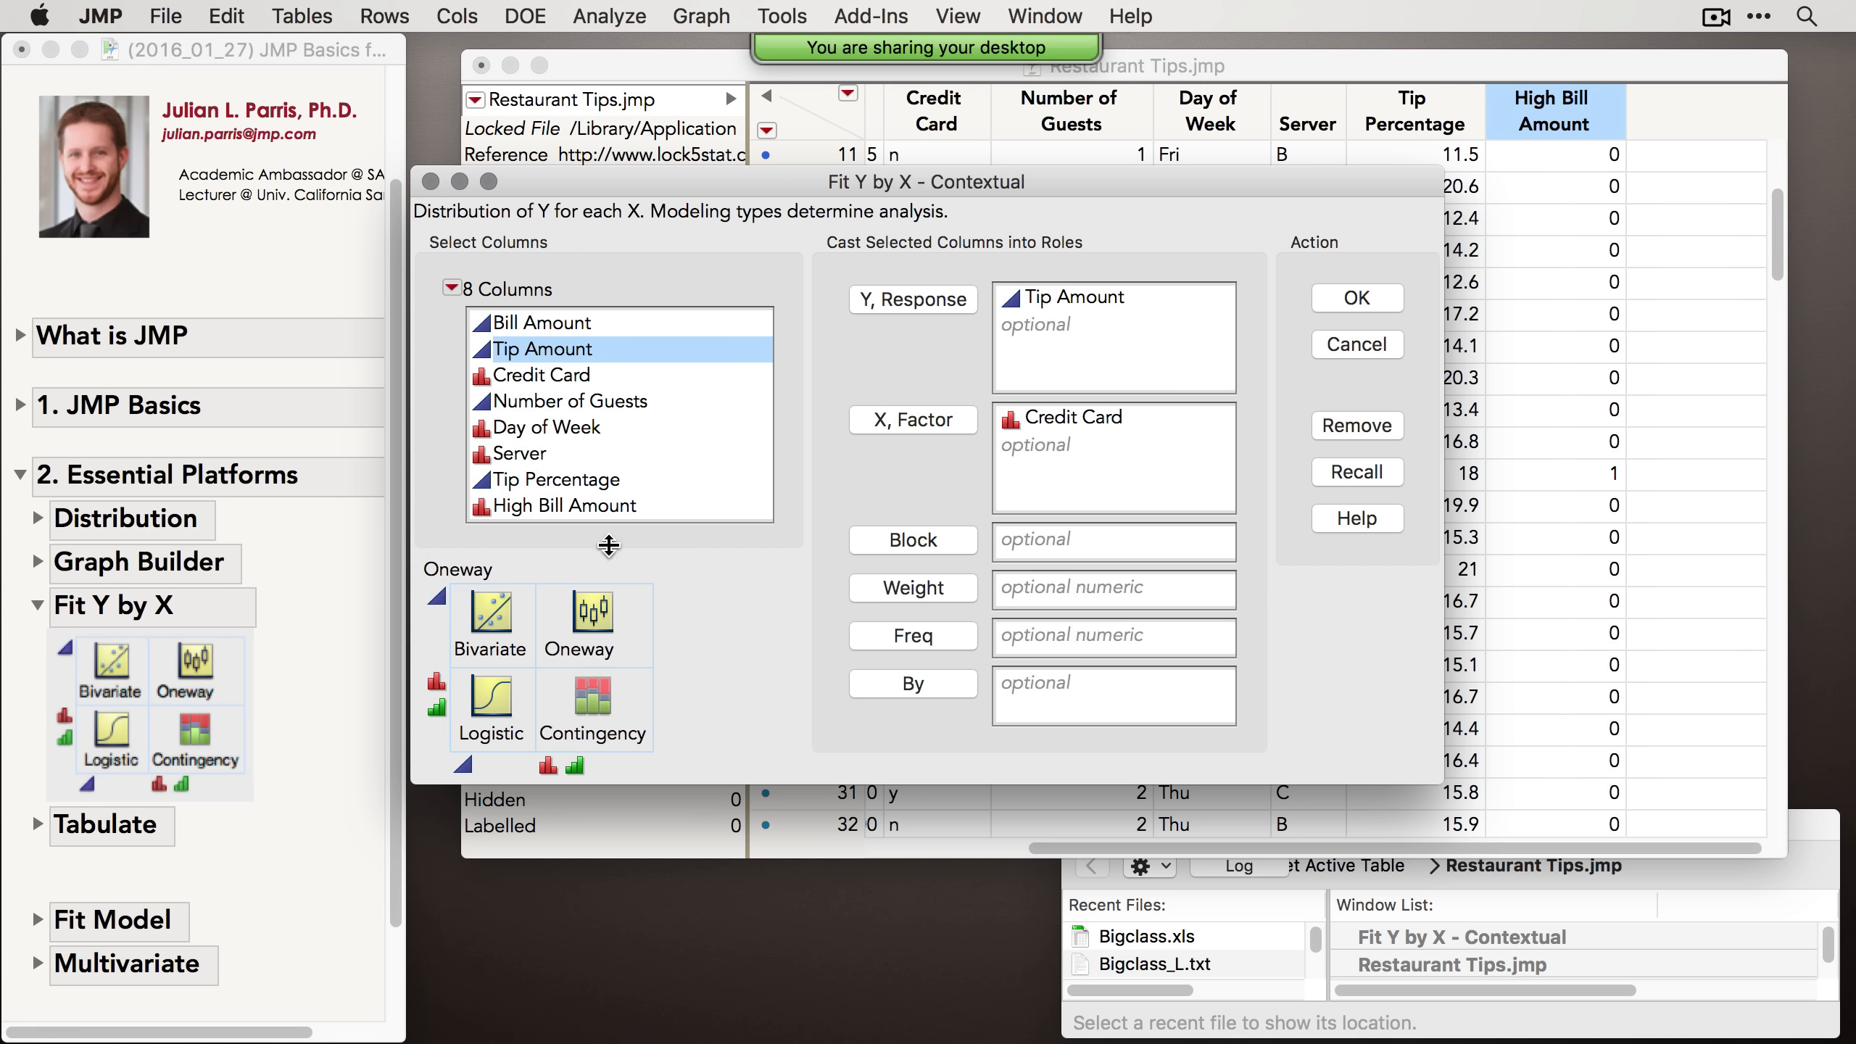
mouse_move(634, 561)
left_mouse_down()
mouse_move(537, 574)
mouse_move(527, 645)
mouse_move(647, 683)
mouse_move(629, 562)
left_mouse_up()
left_click(1315, 295)
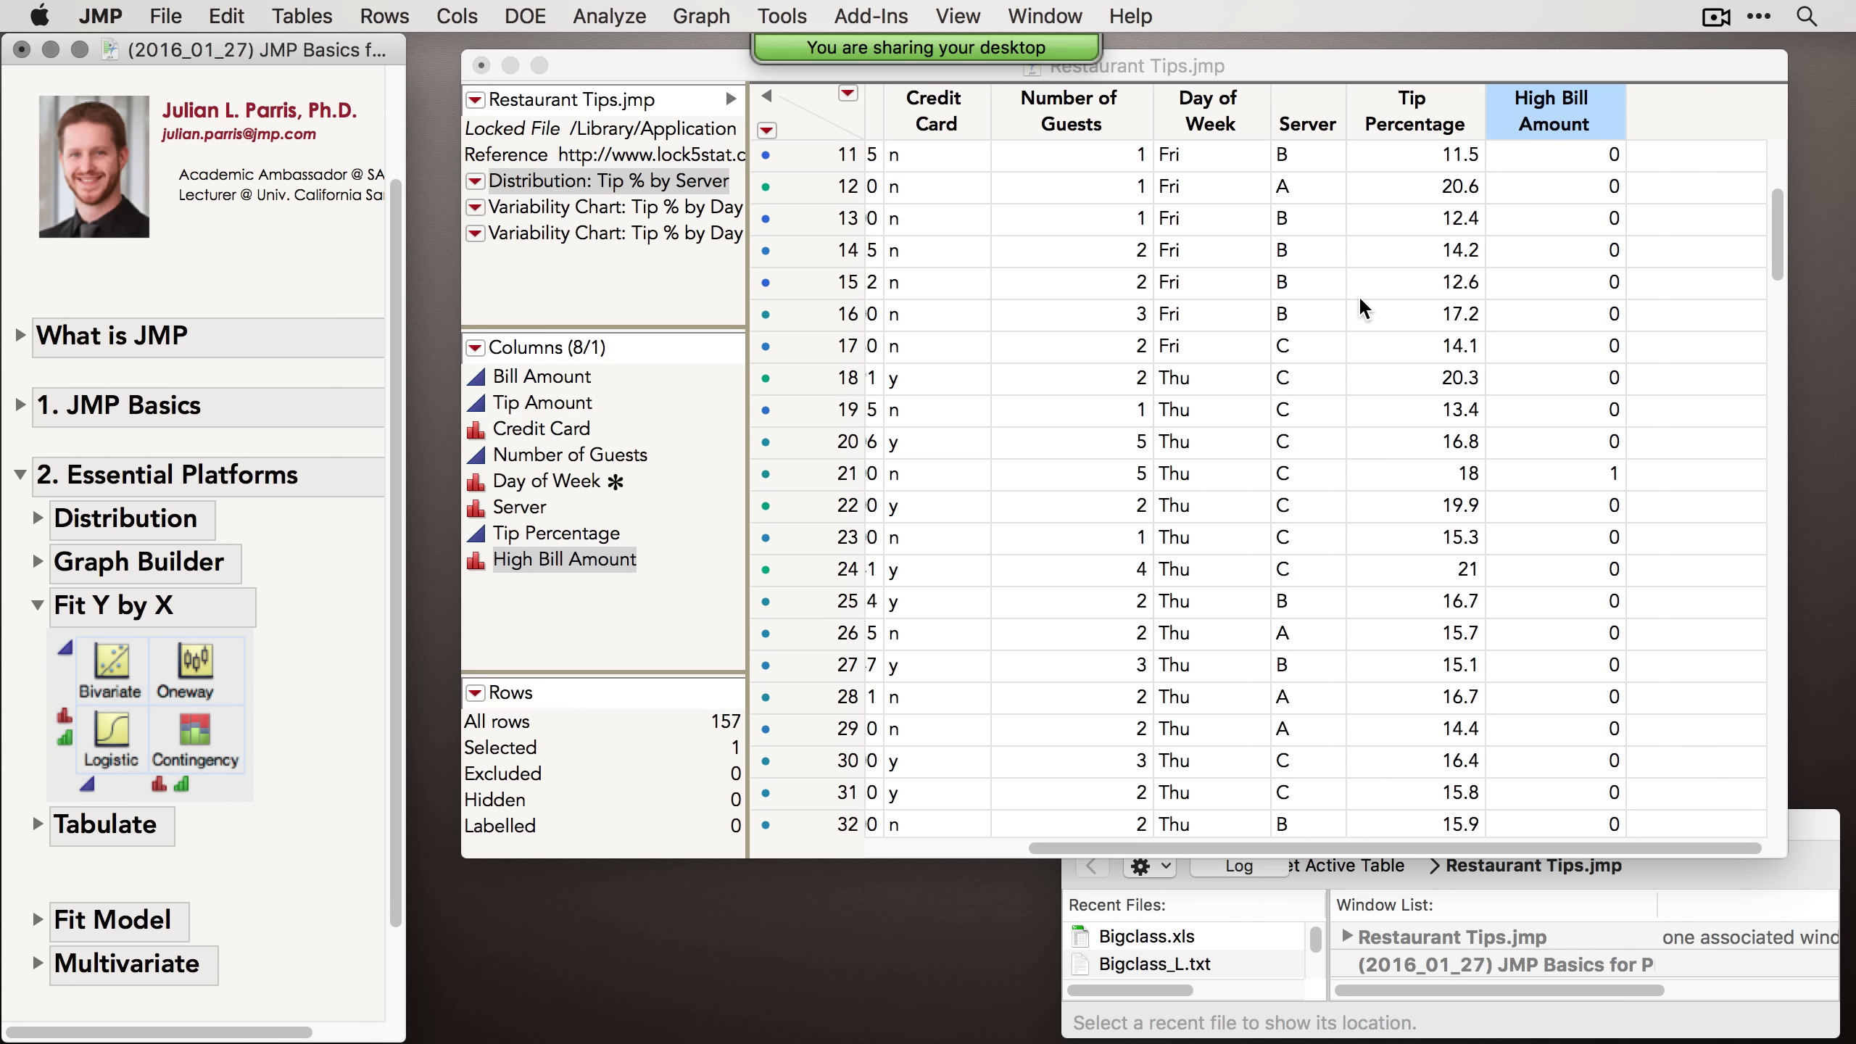
left_click_drag(884, 116, 712, 109)
left_click(853, 368)
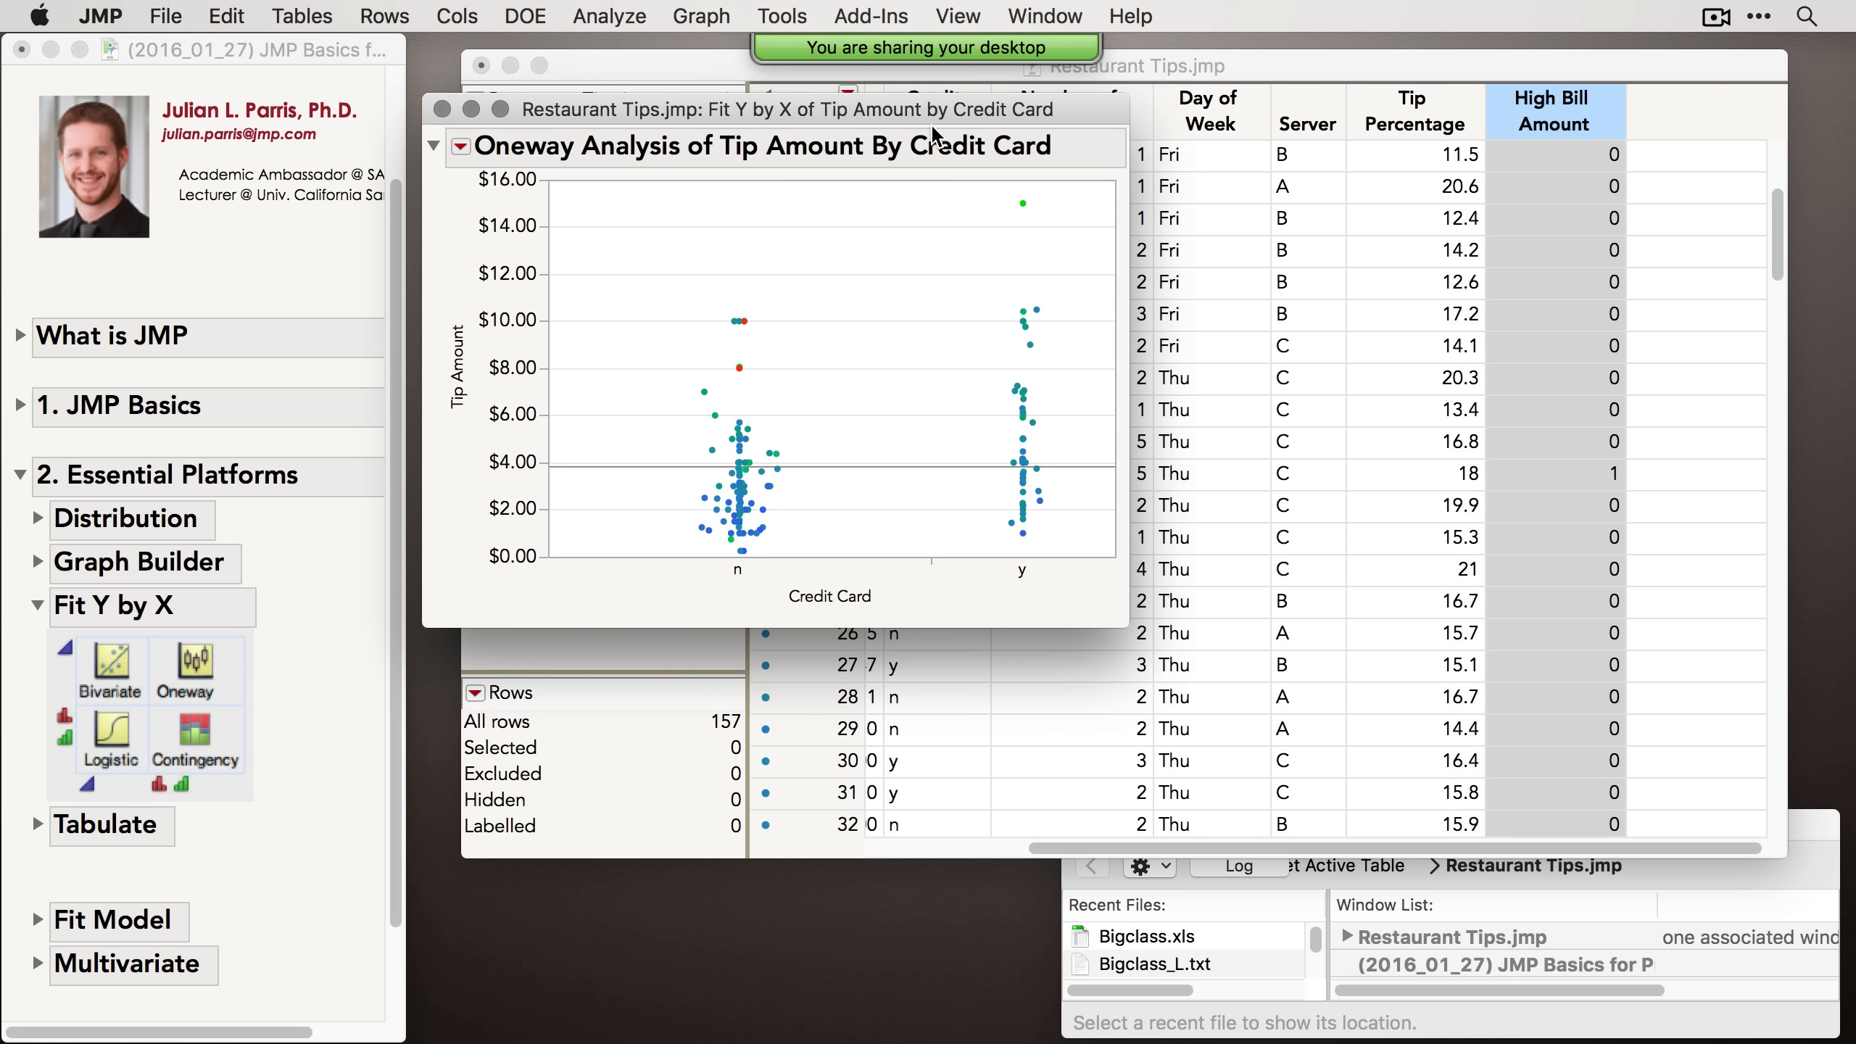
left_click_drag(921, 114, 757, 126)
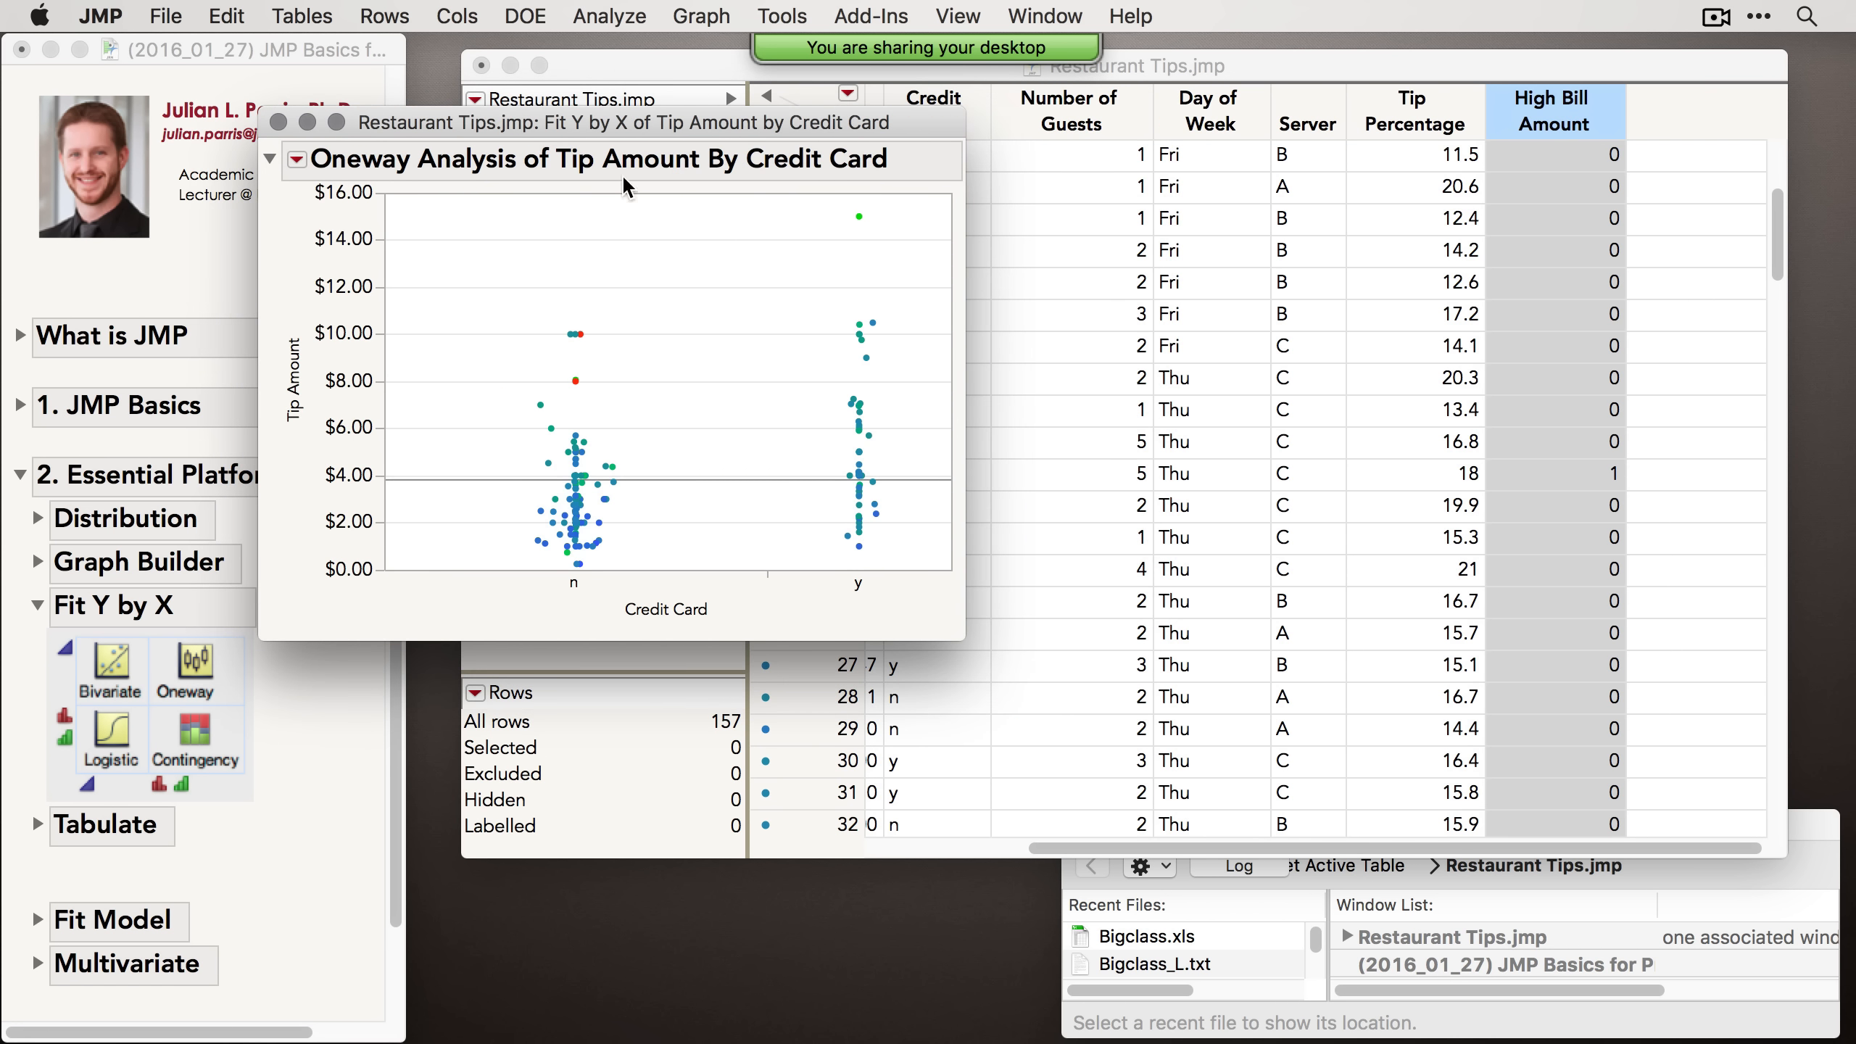
Step: Relaunch Fit Y by X, recall the previous roles, and replace Credit Card with Number of Guests as the X factor
left_click(609, 16)
left_click(648, 77)
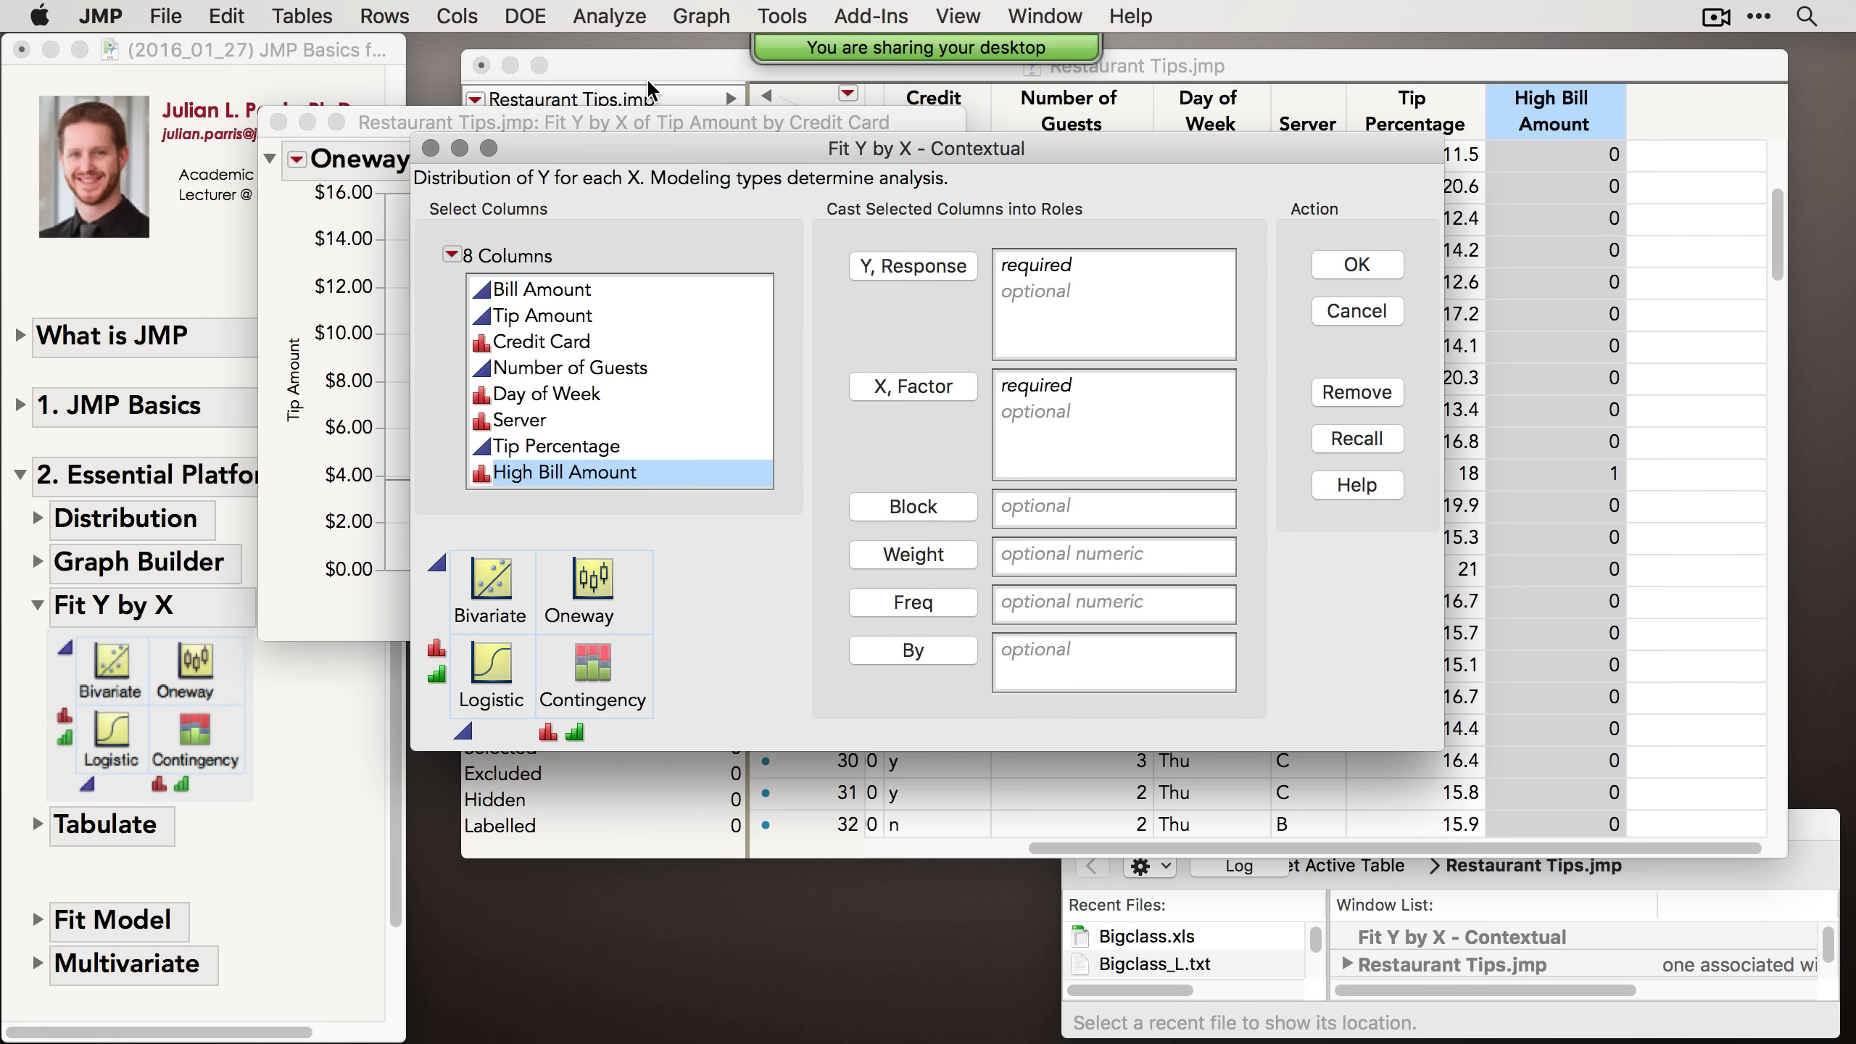
left_click_drag(661, 132, 891, 220)
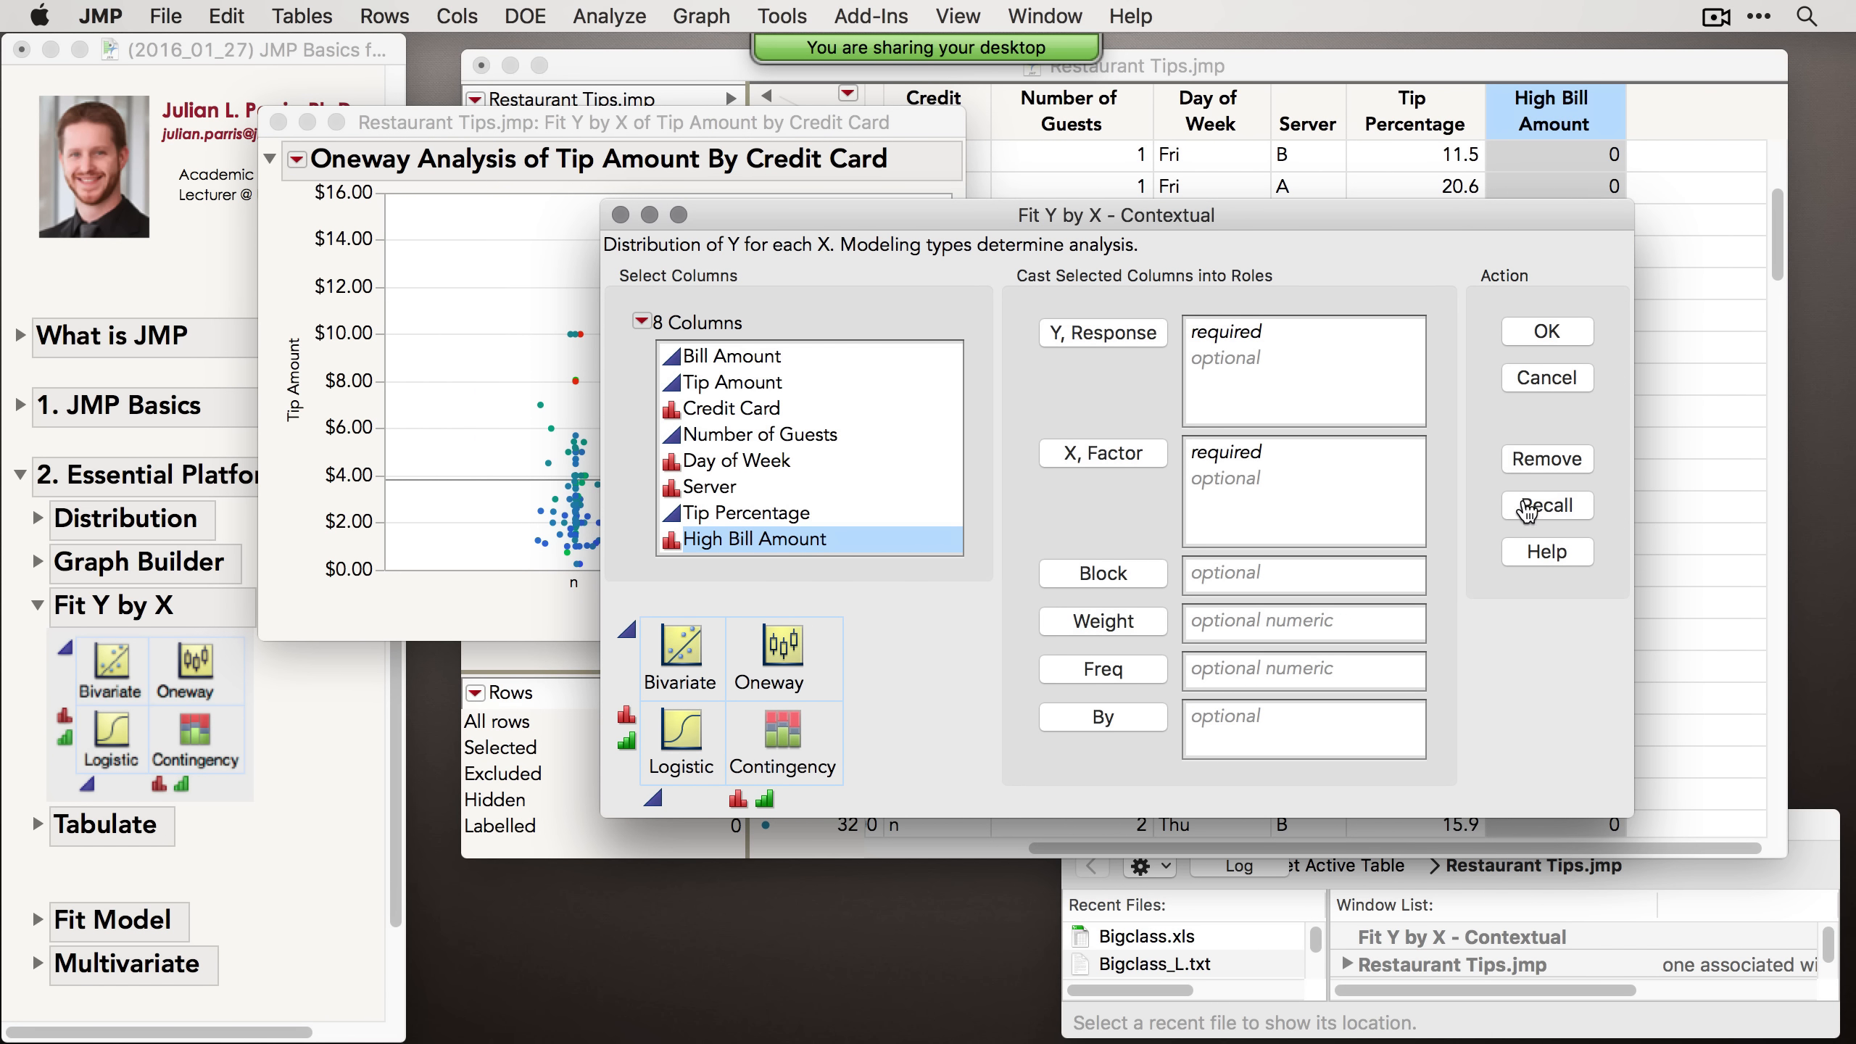
left_click(1547, 507)
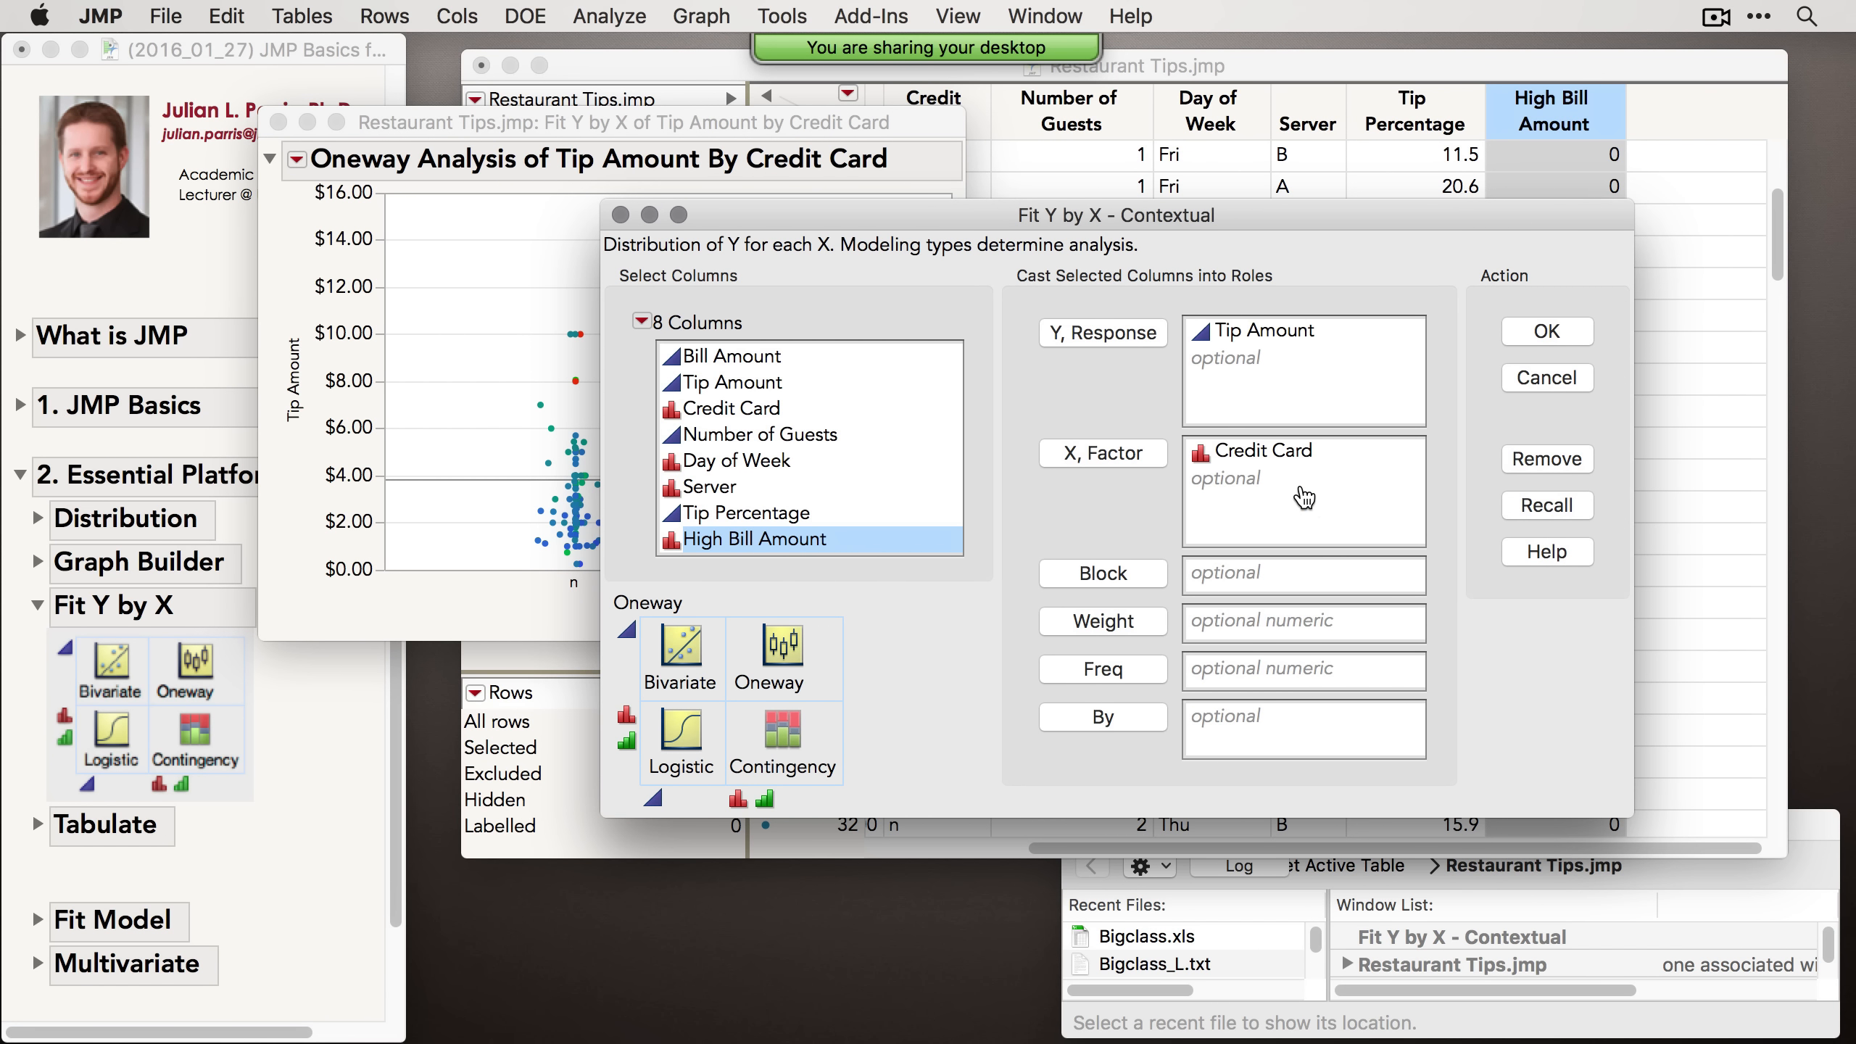
double_click(1277, 458)
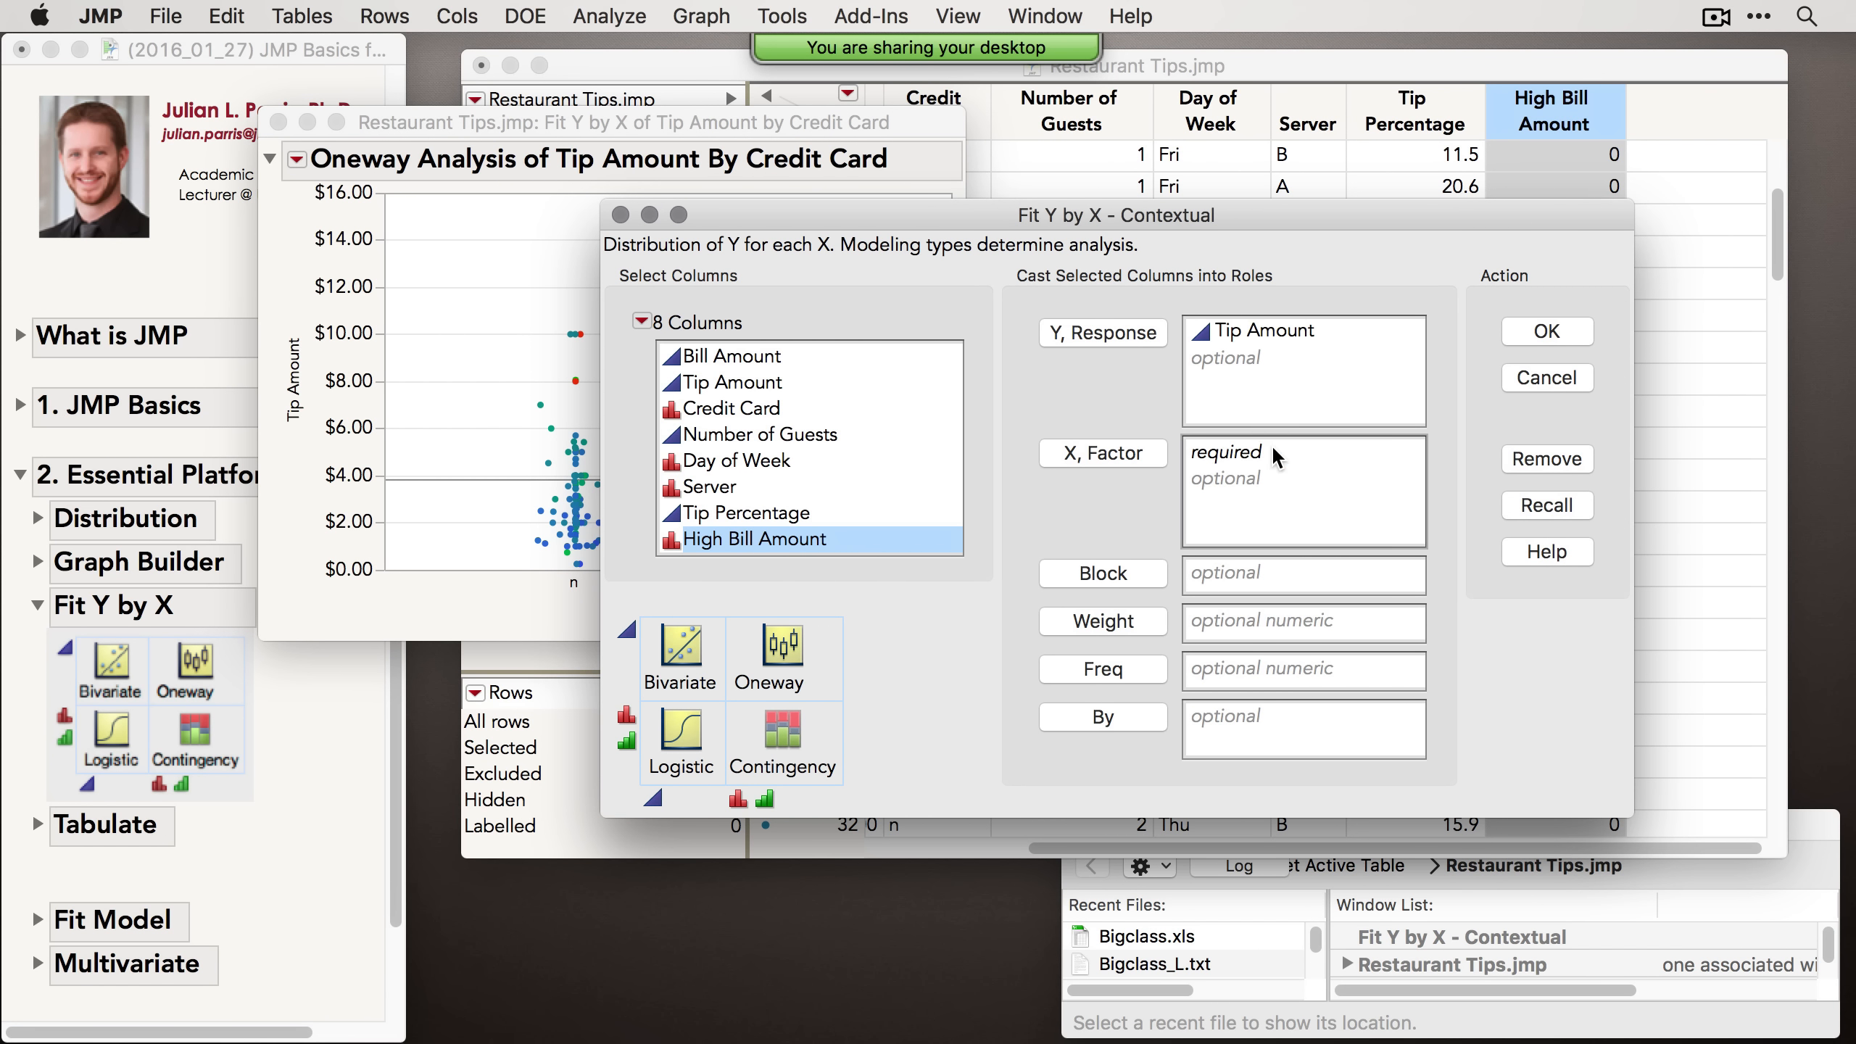
left_click(832, 441)
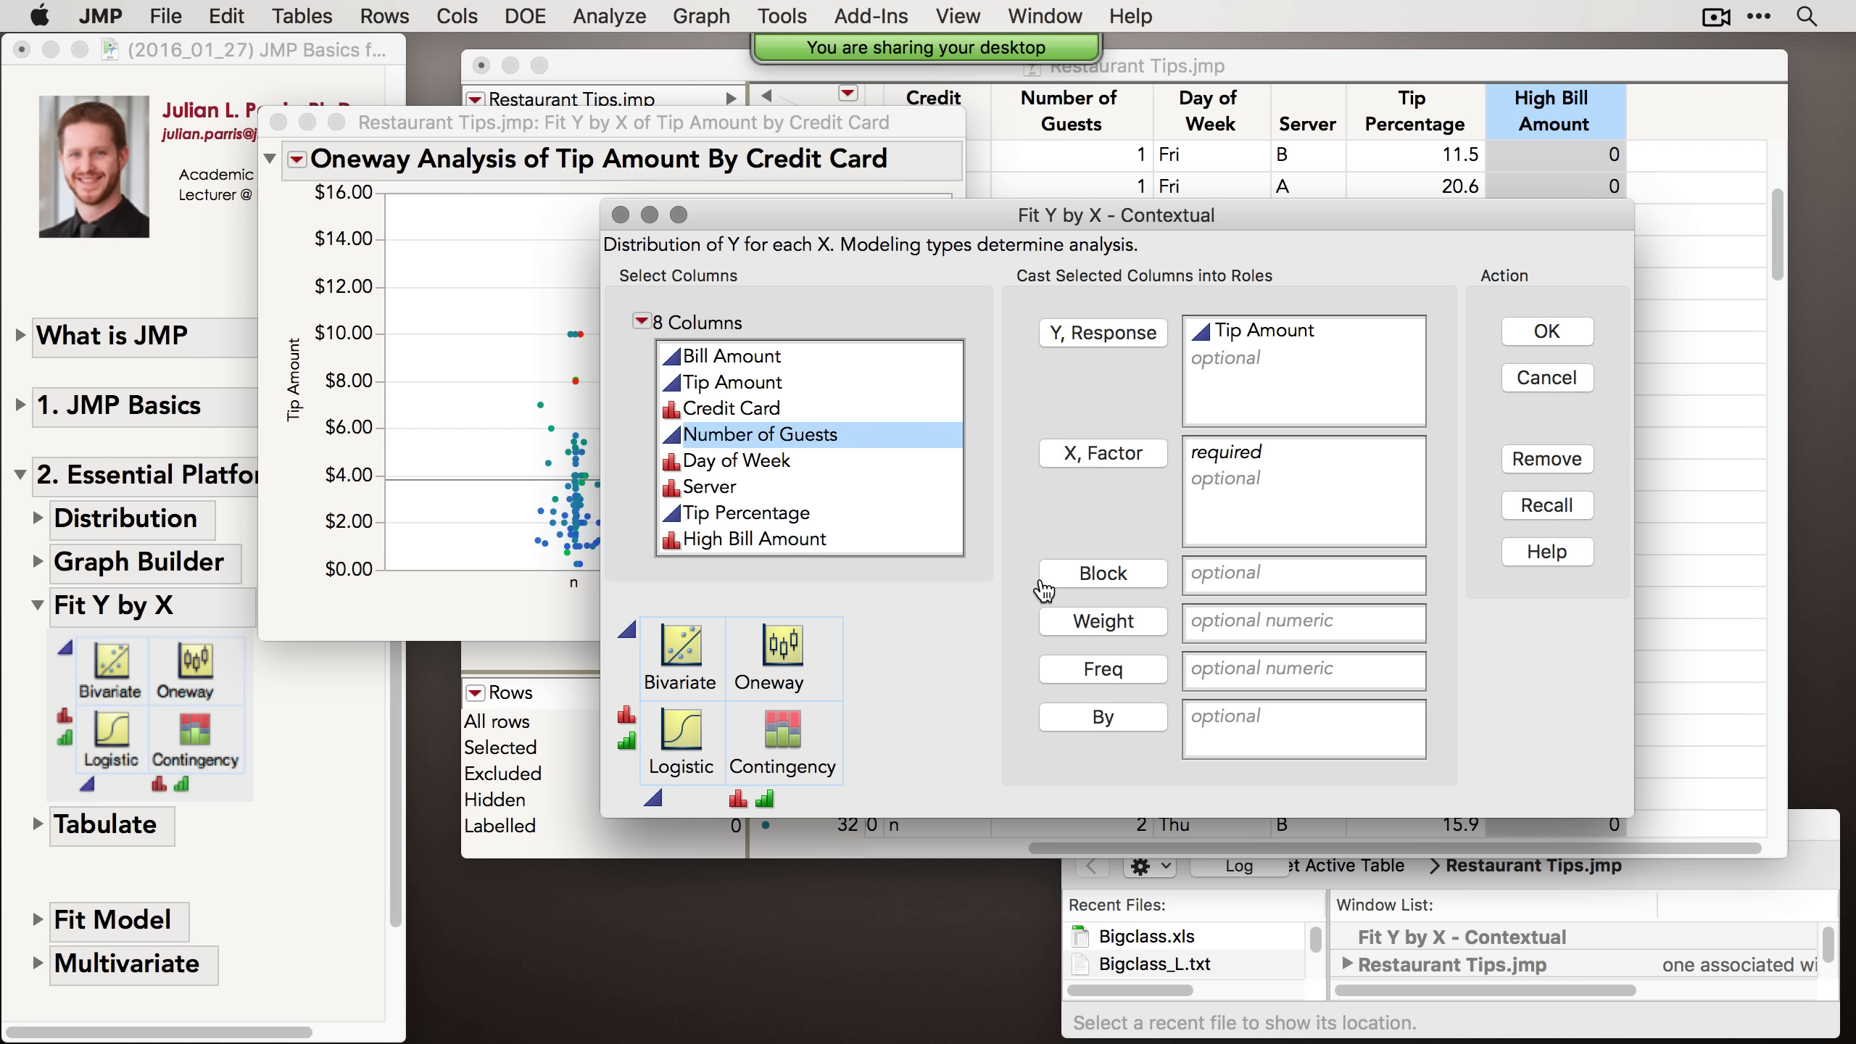
mouse_move(810, 593)
left_mouse_down()
mouse_move(610, 589)
mouse_move(679, 650)
mouse_move(804, 606)
mouse_move(786, 591)
left_mouse_up()
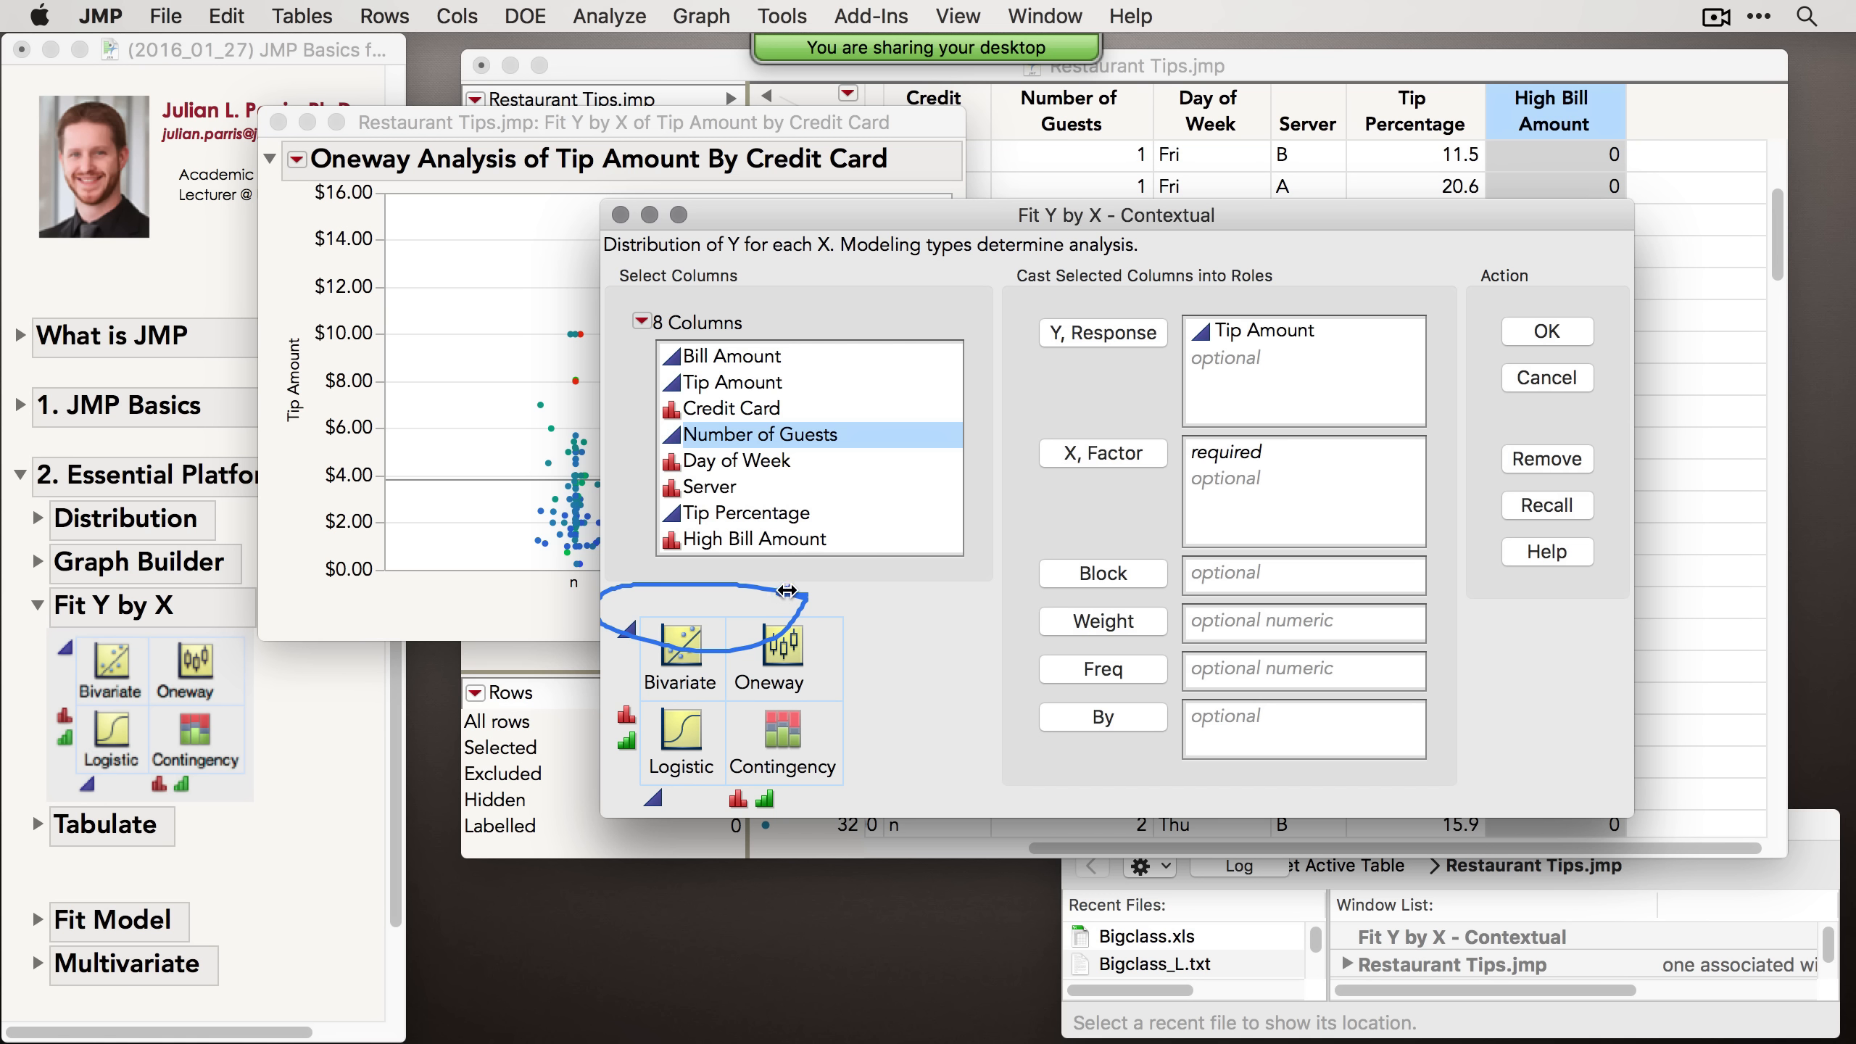
left_click(1132, 457)
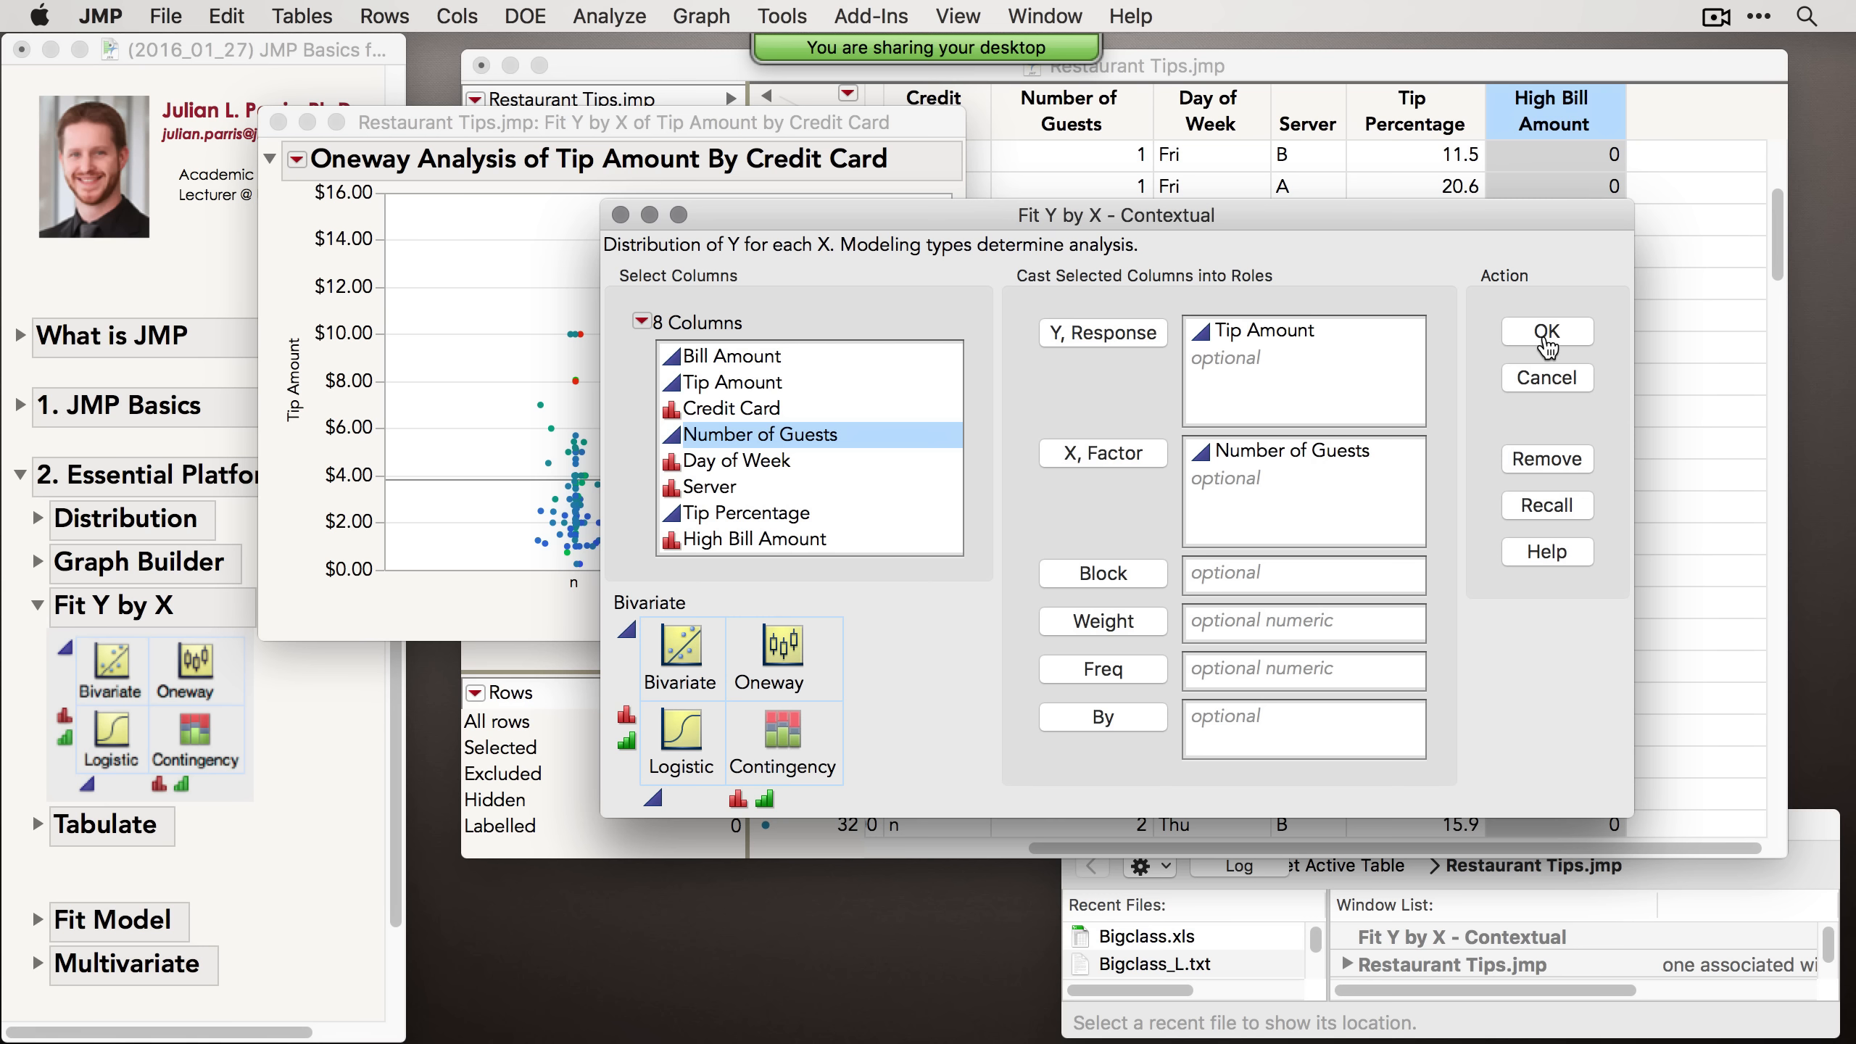
left_click(1547, 335)
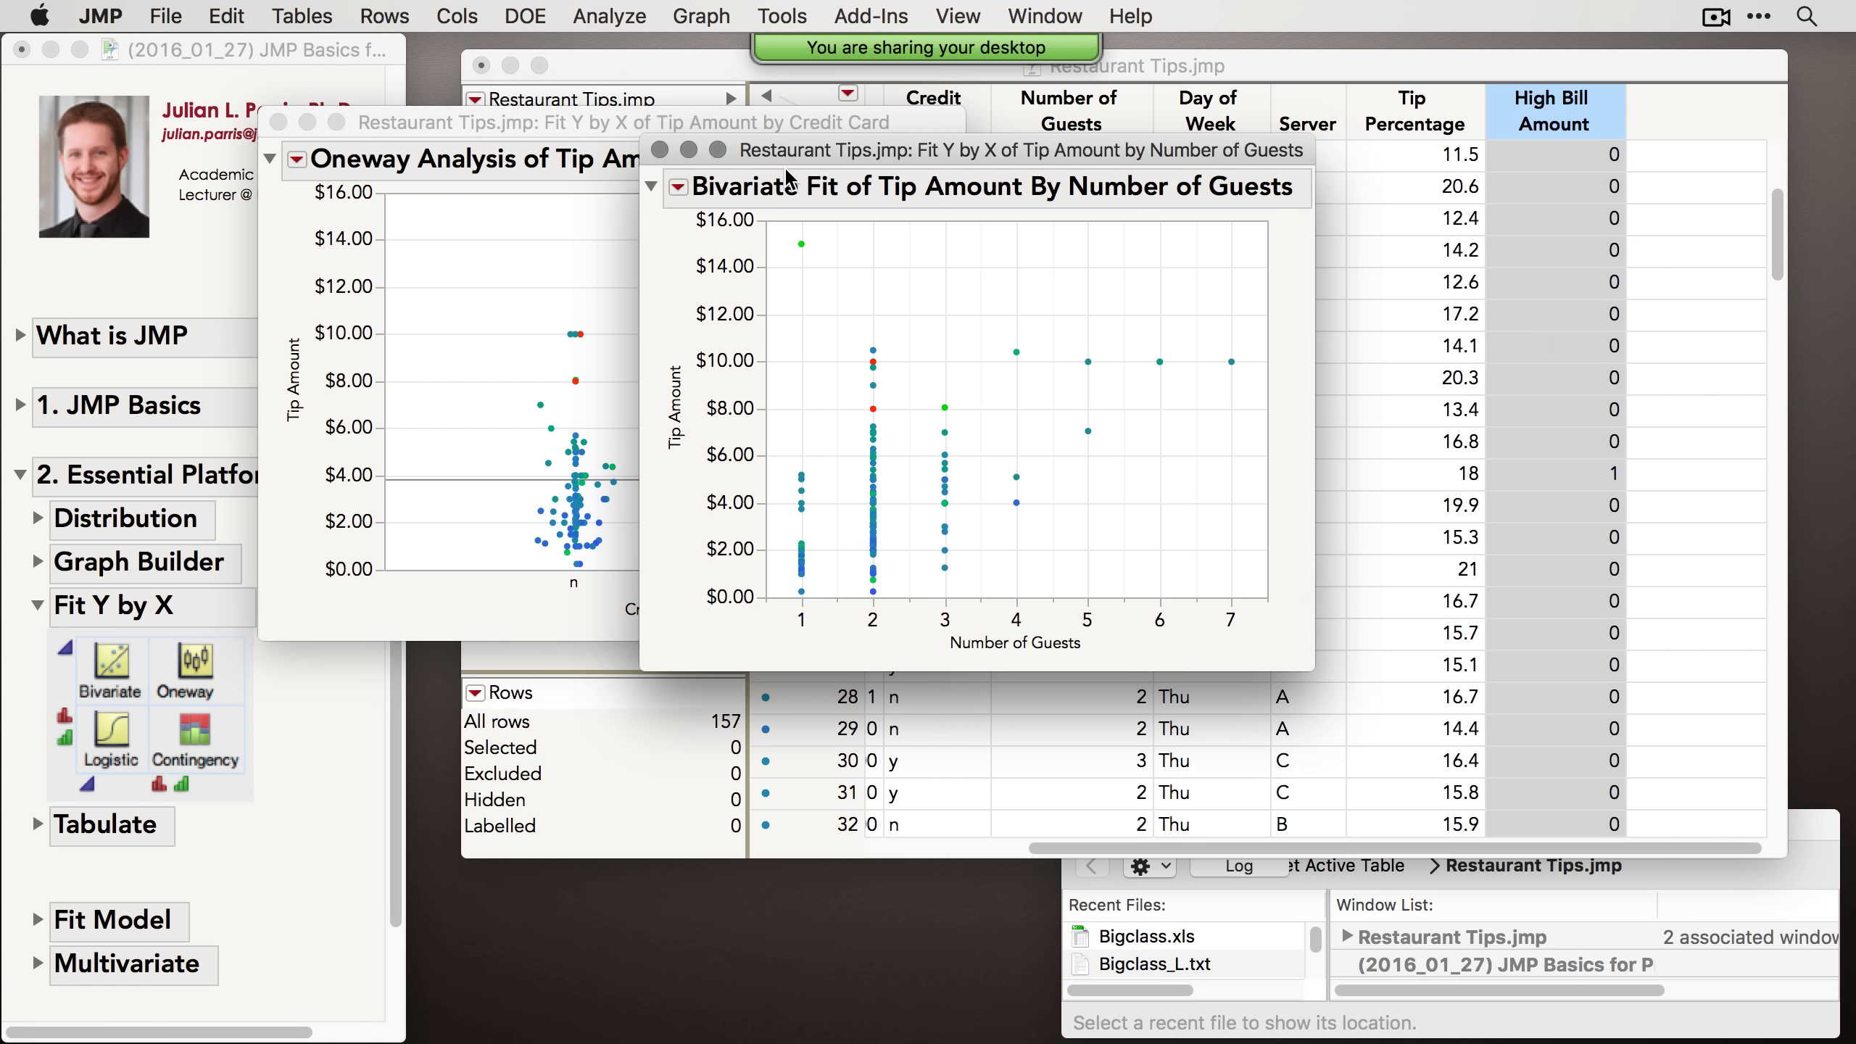
Step: Arrange the Oneway and Bivariate report windows side by side
left_click_drag(852, 152, 1178, 125)
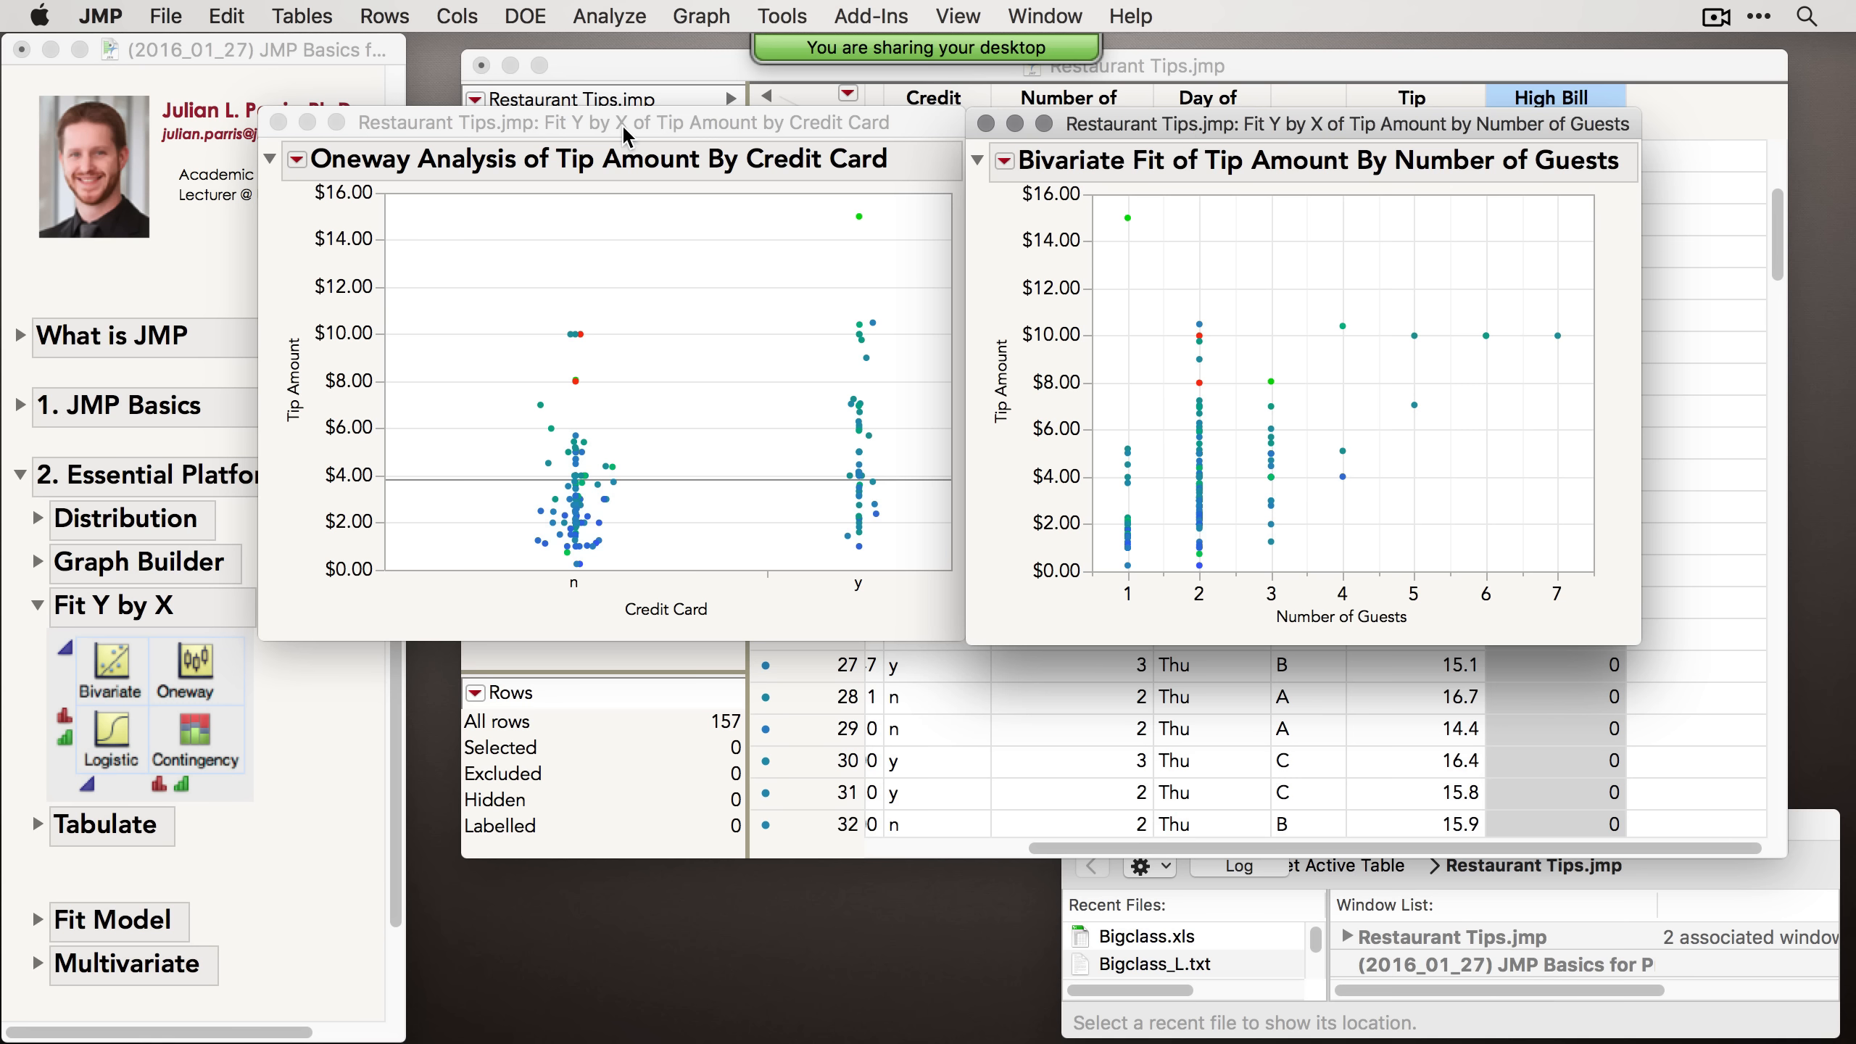
left_click_drag(608, 121, 587, 122)
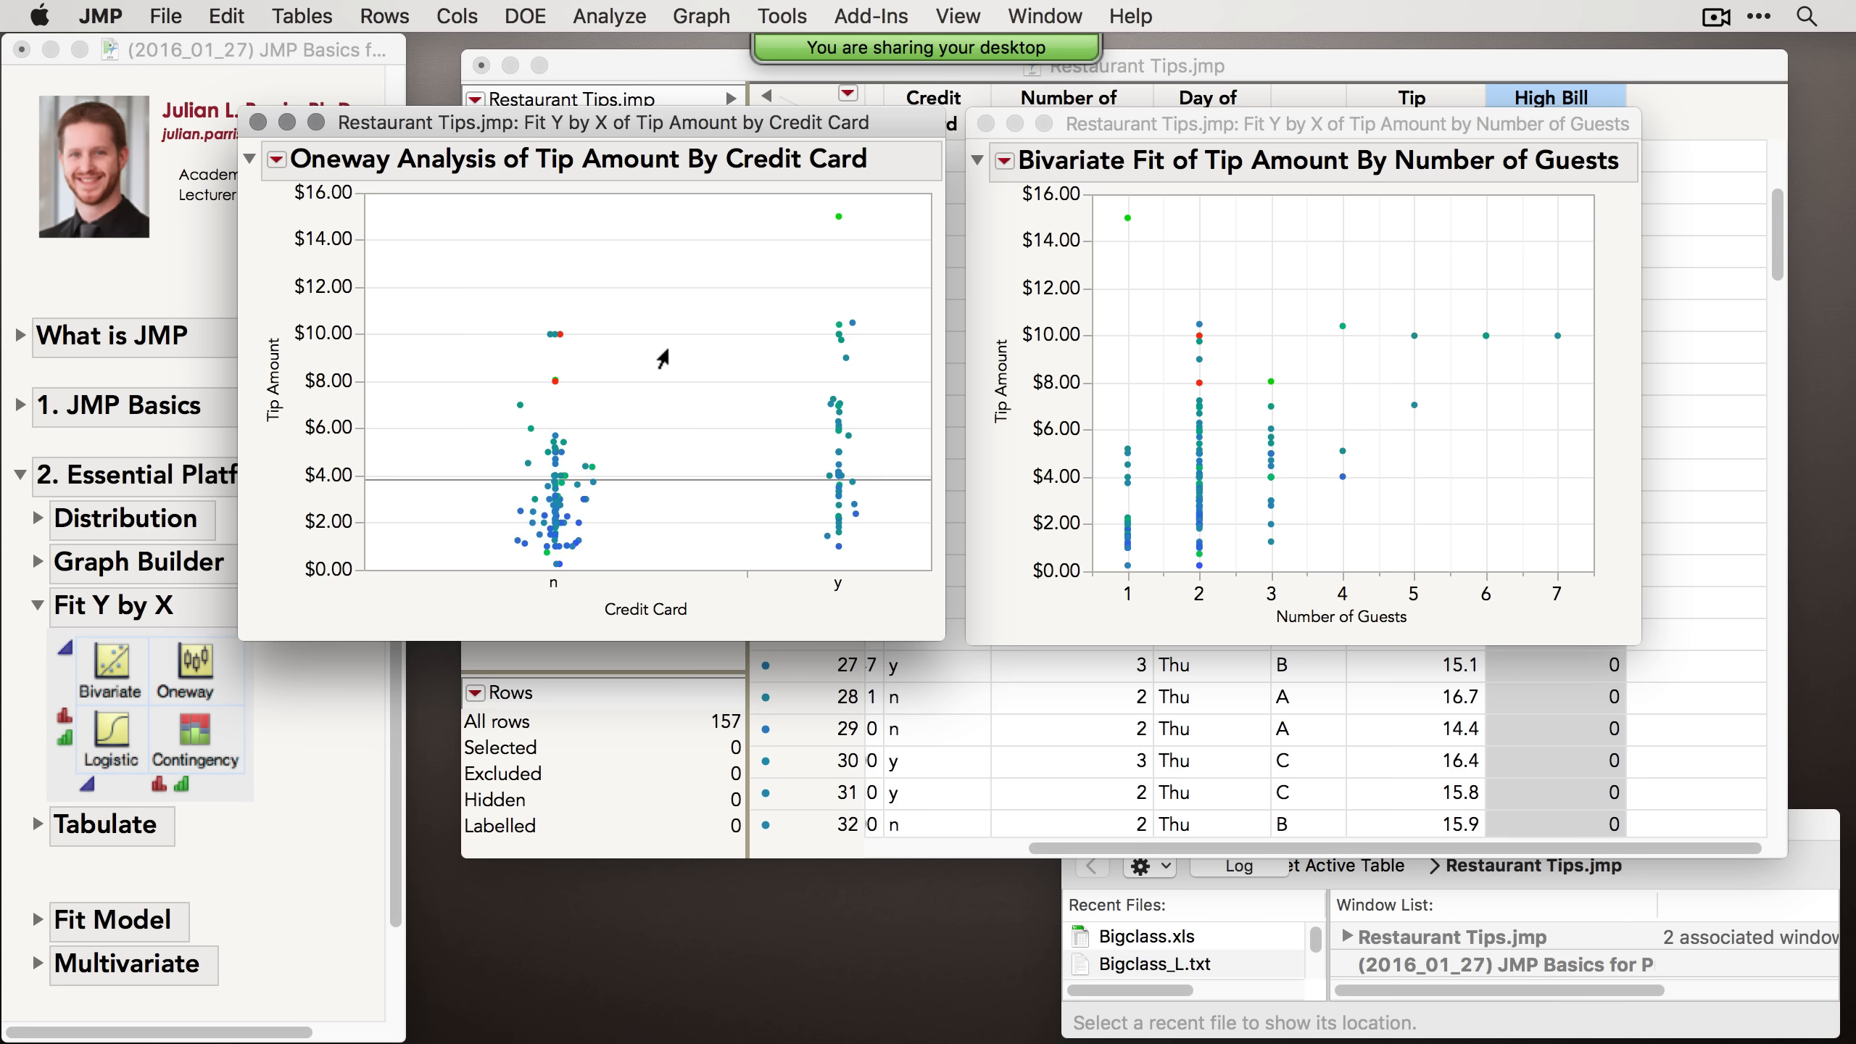
left_click_drag(1231, 126, 1219, 126)
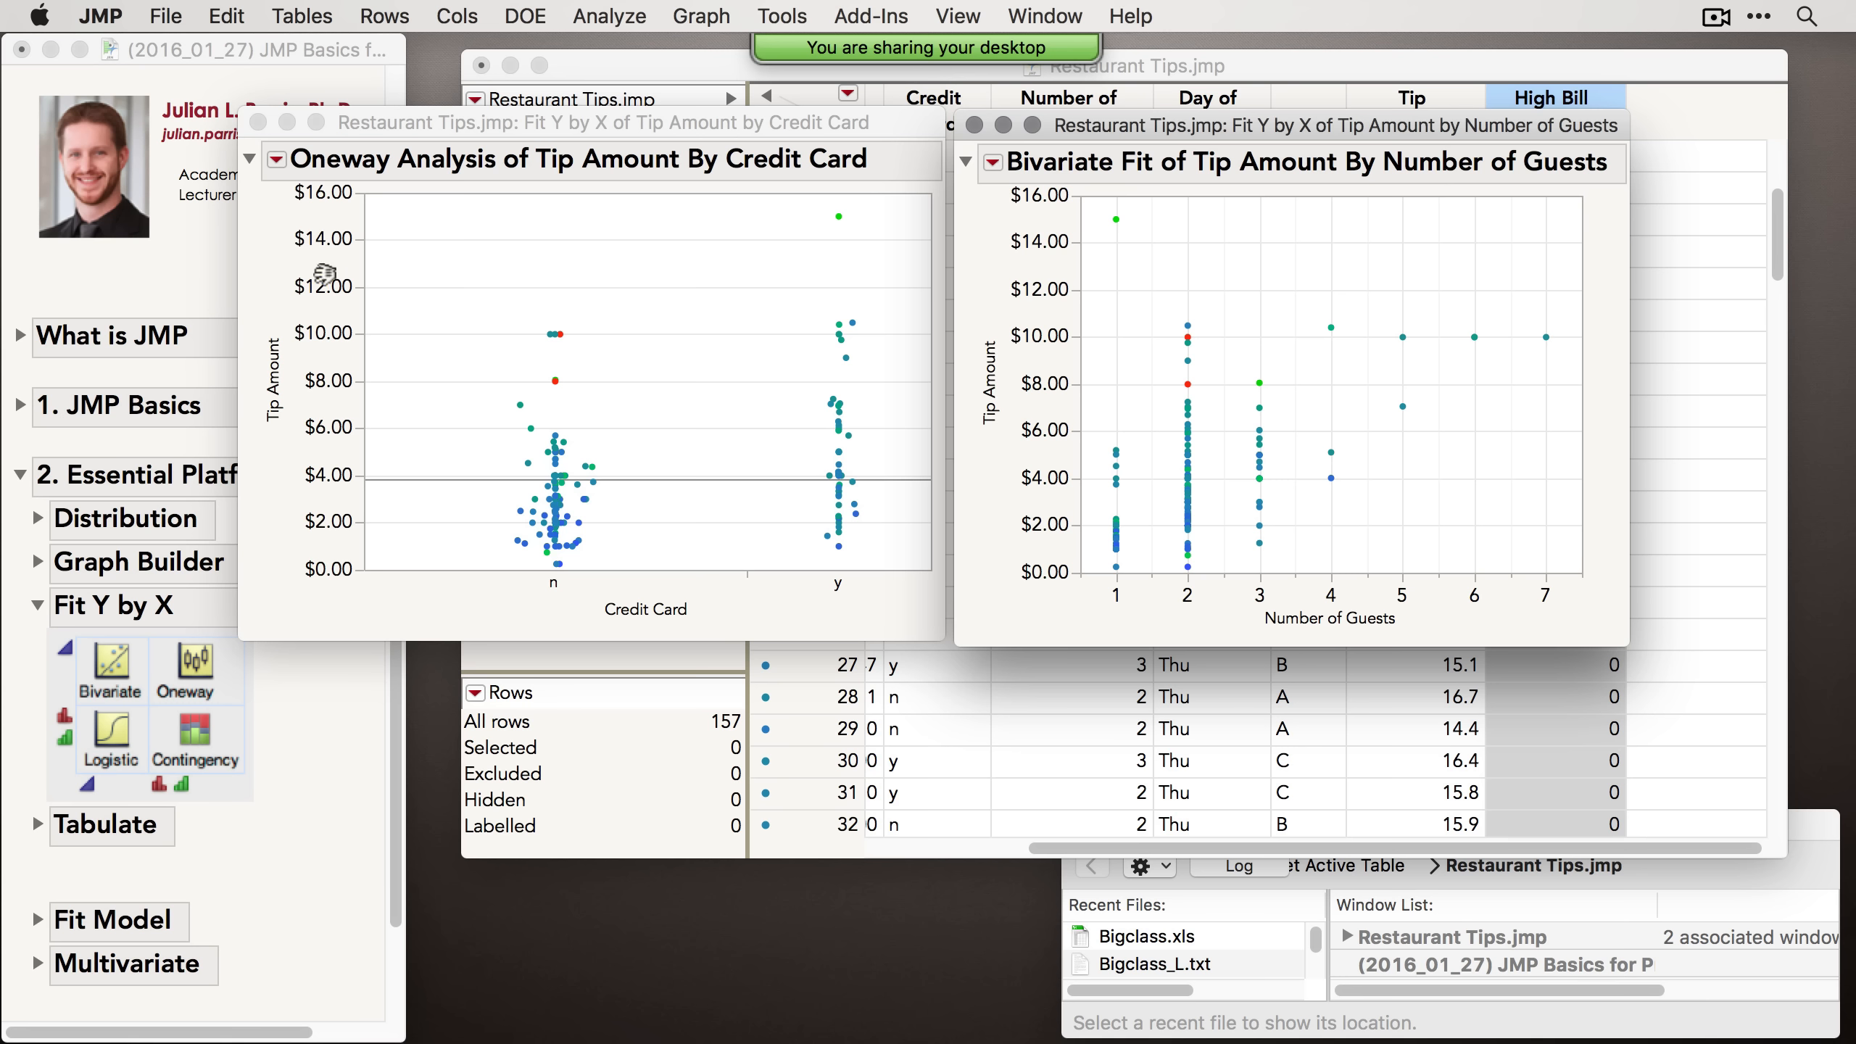
Step: Add a t Test and a Means and Std Dev report to the Oneway analysis of Tip Amount by Credit Card
left_click(269, 231)
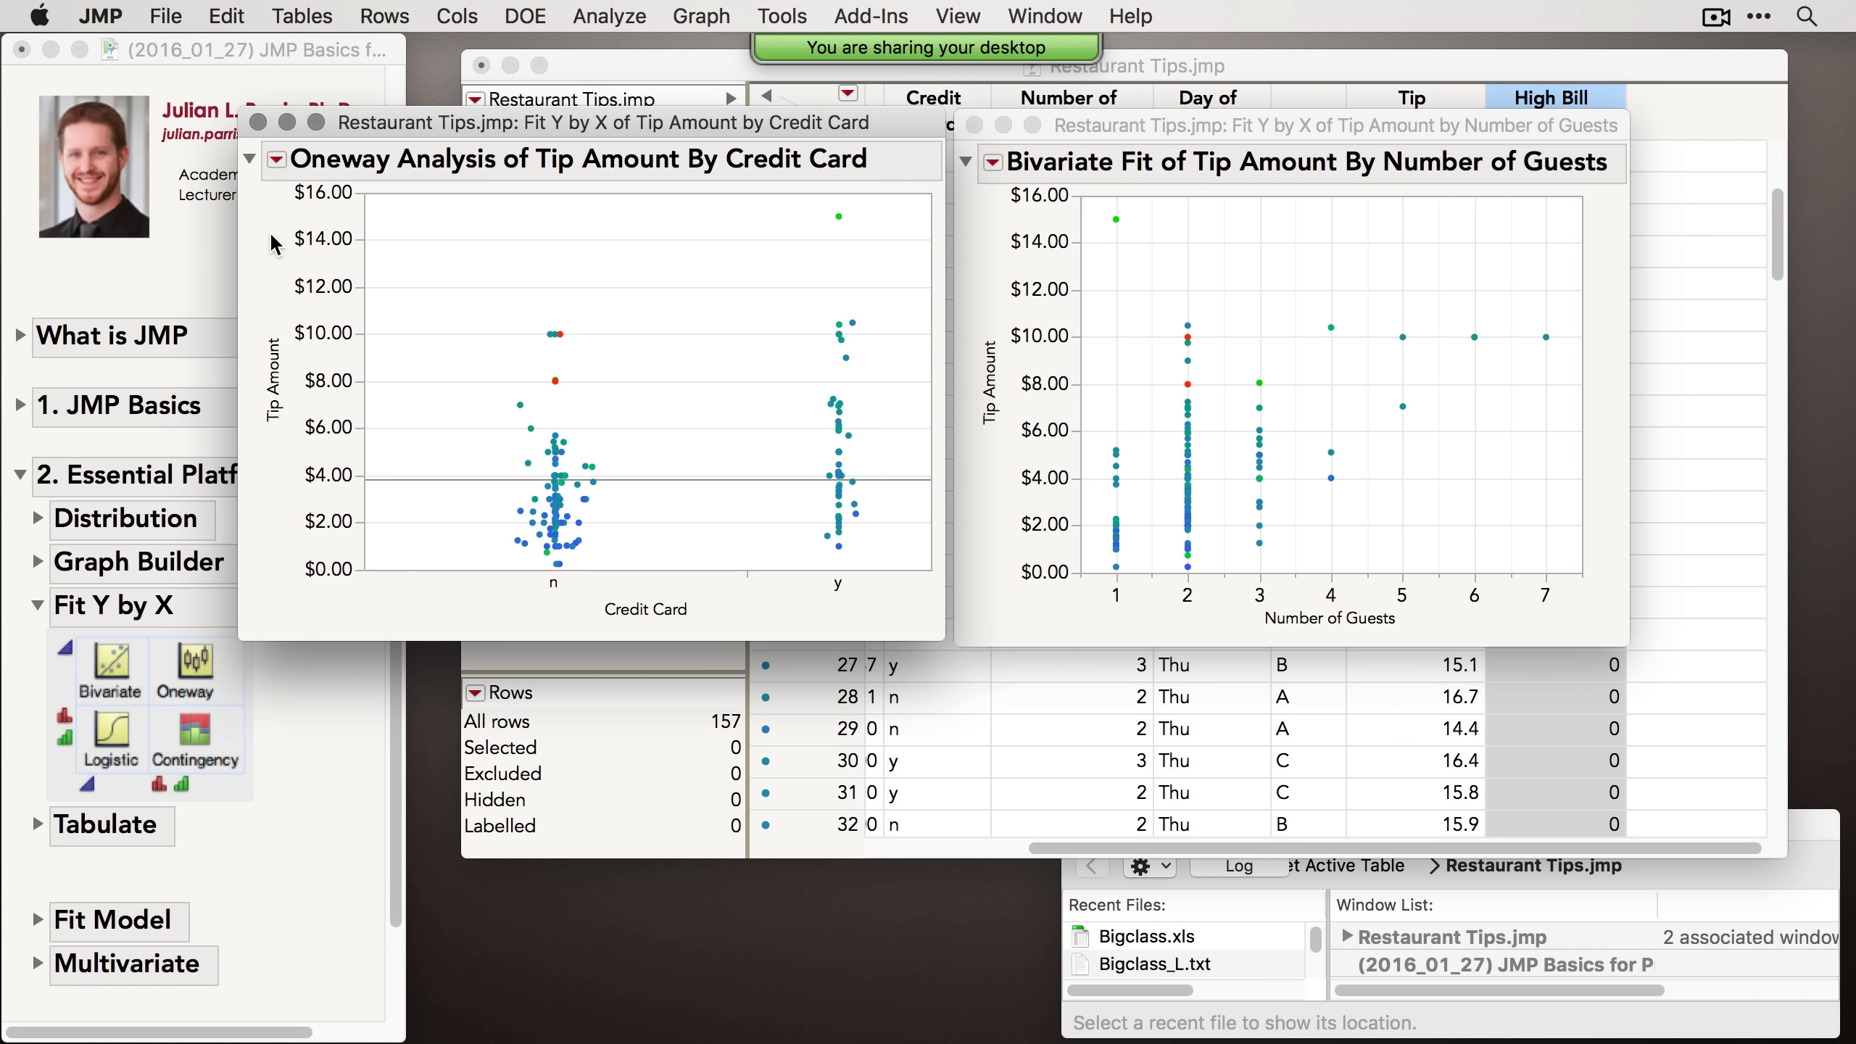
left_click(277, 161)
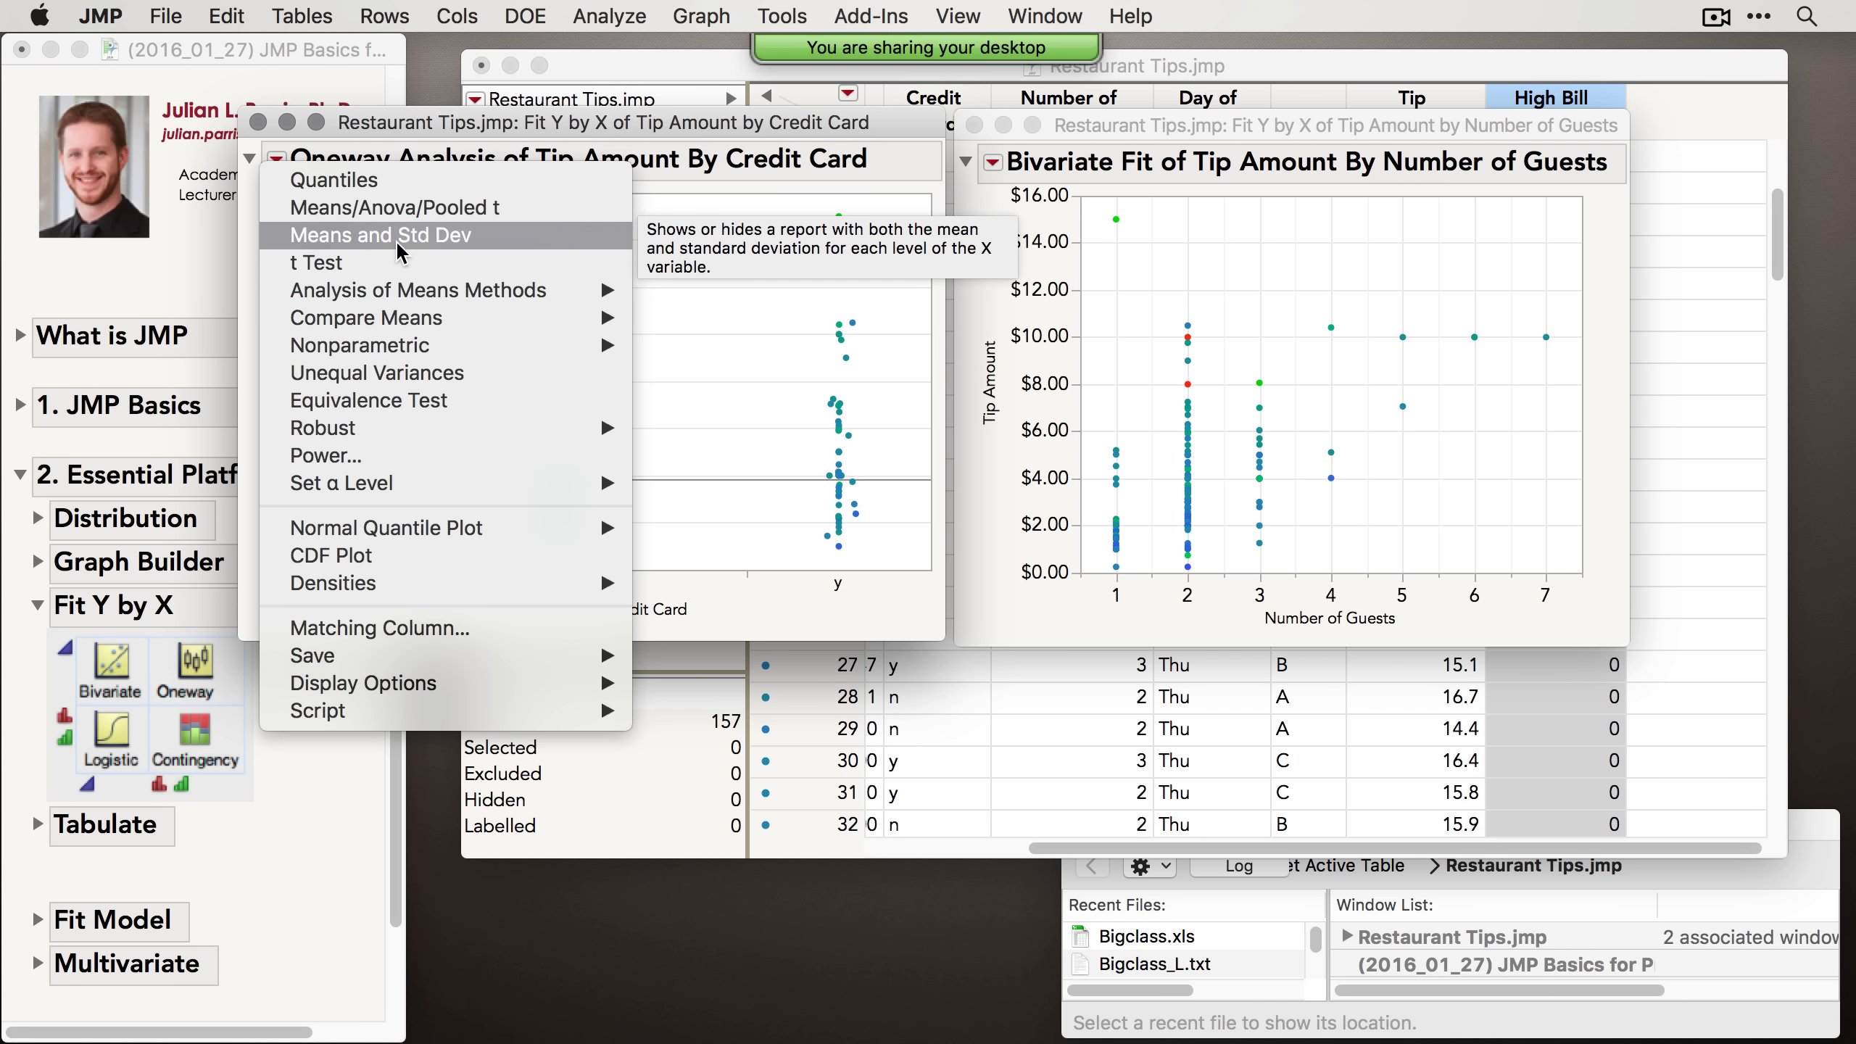
mouse_move(448, 350)
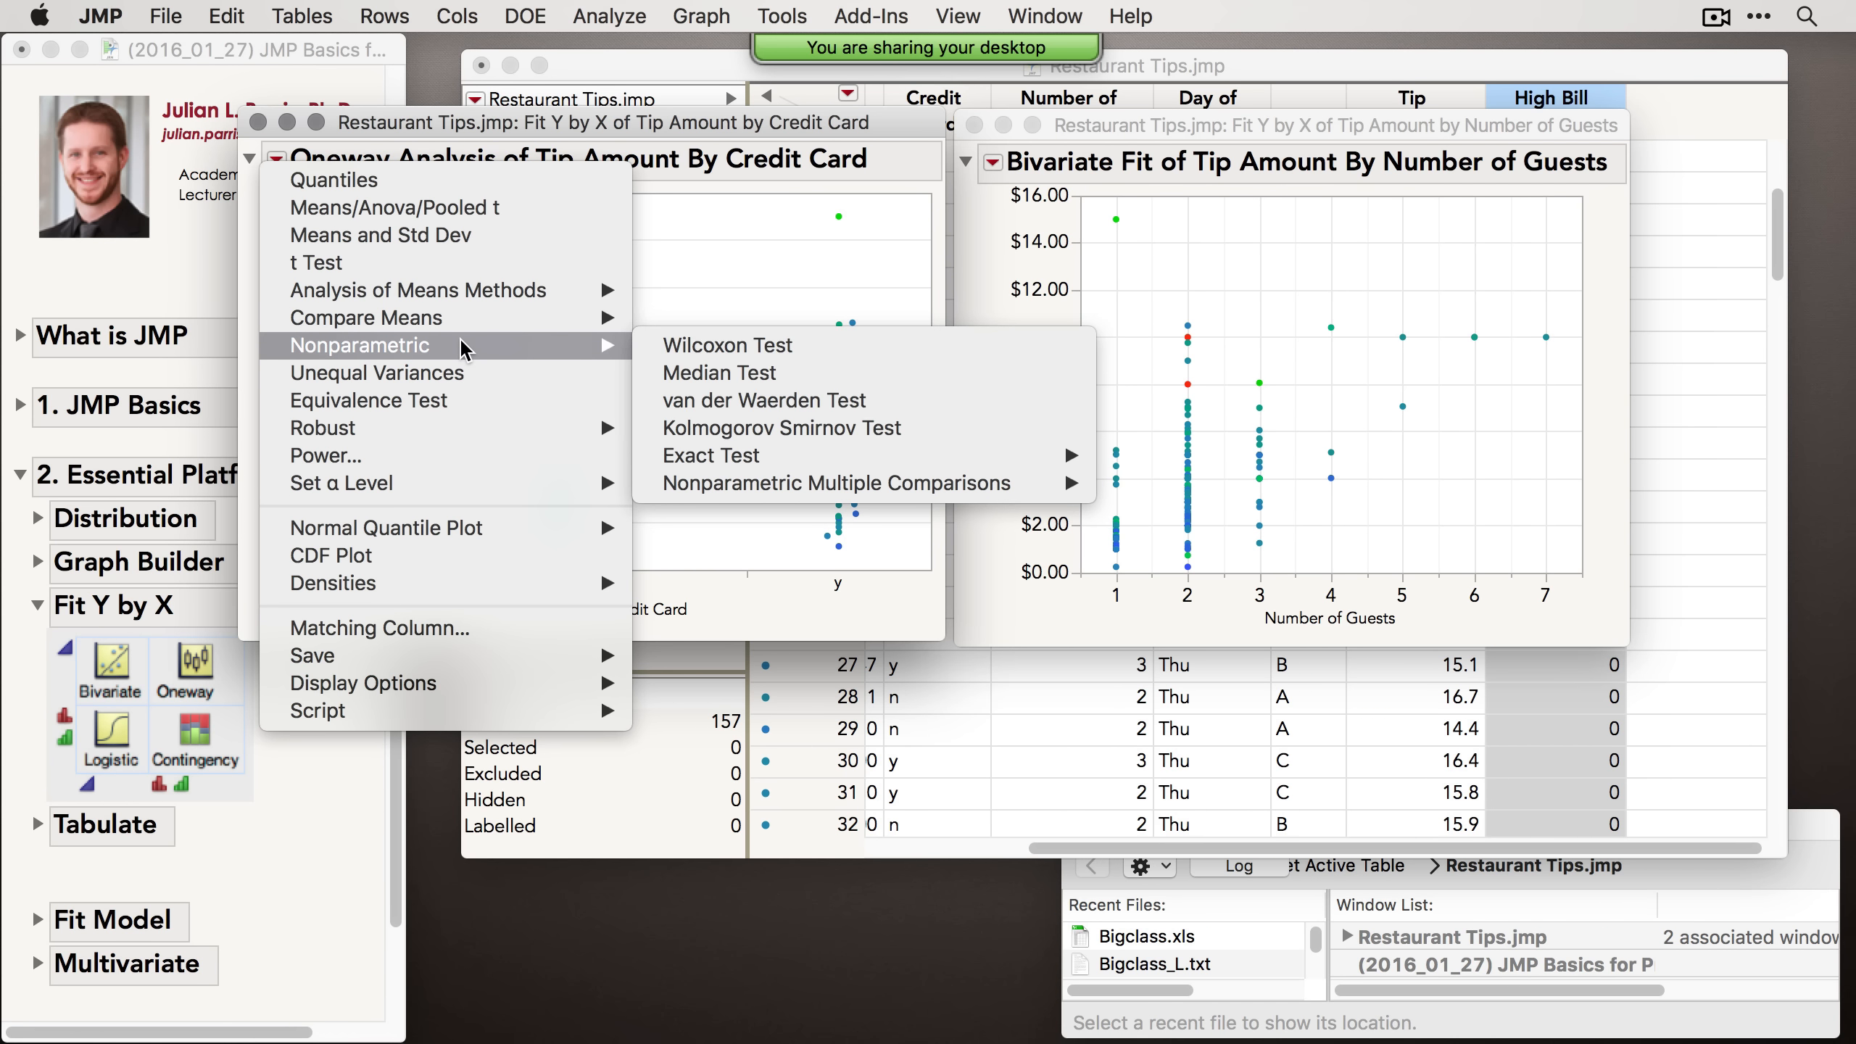
left_click(364, 261)
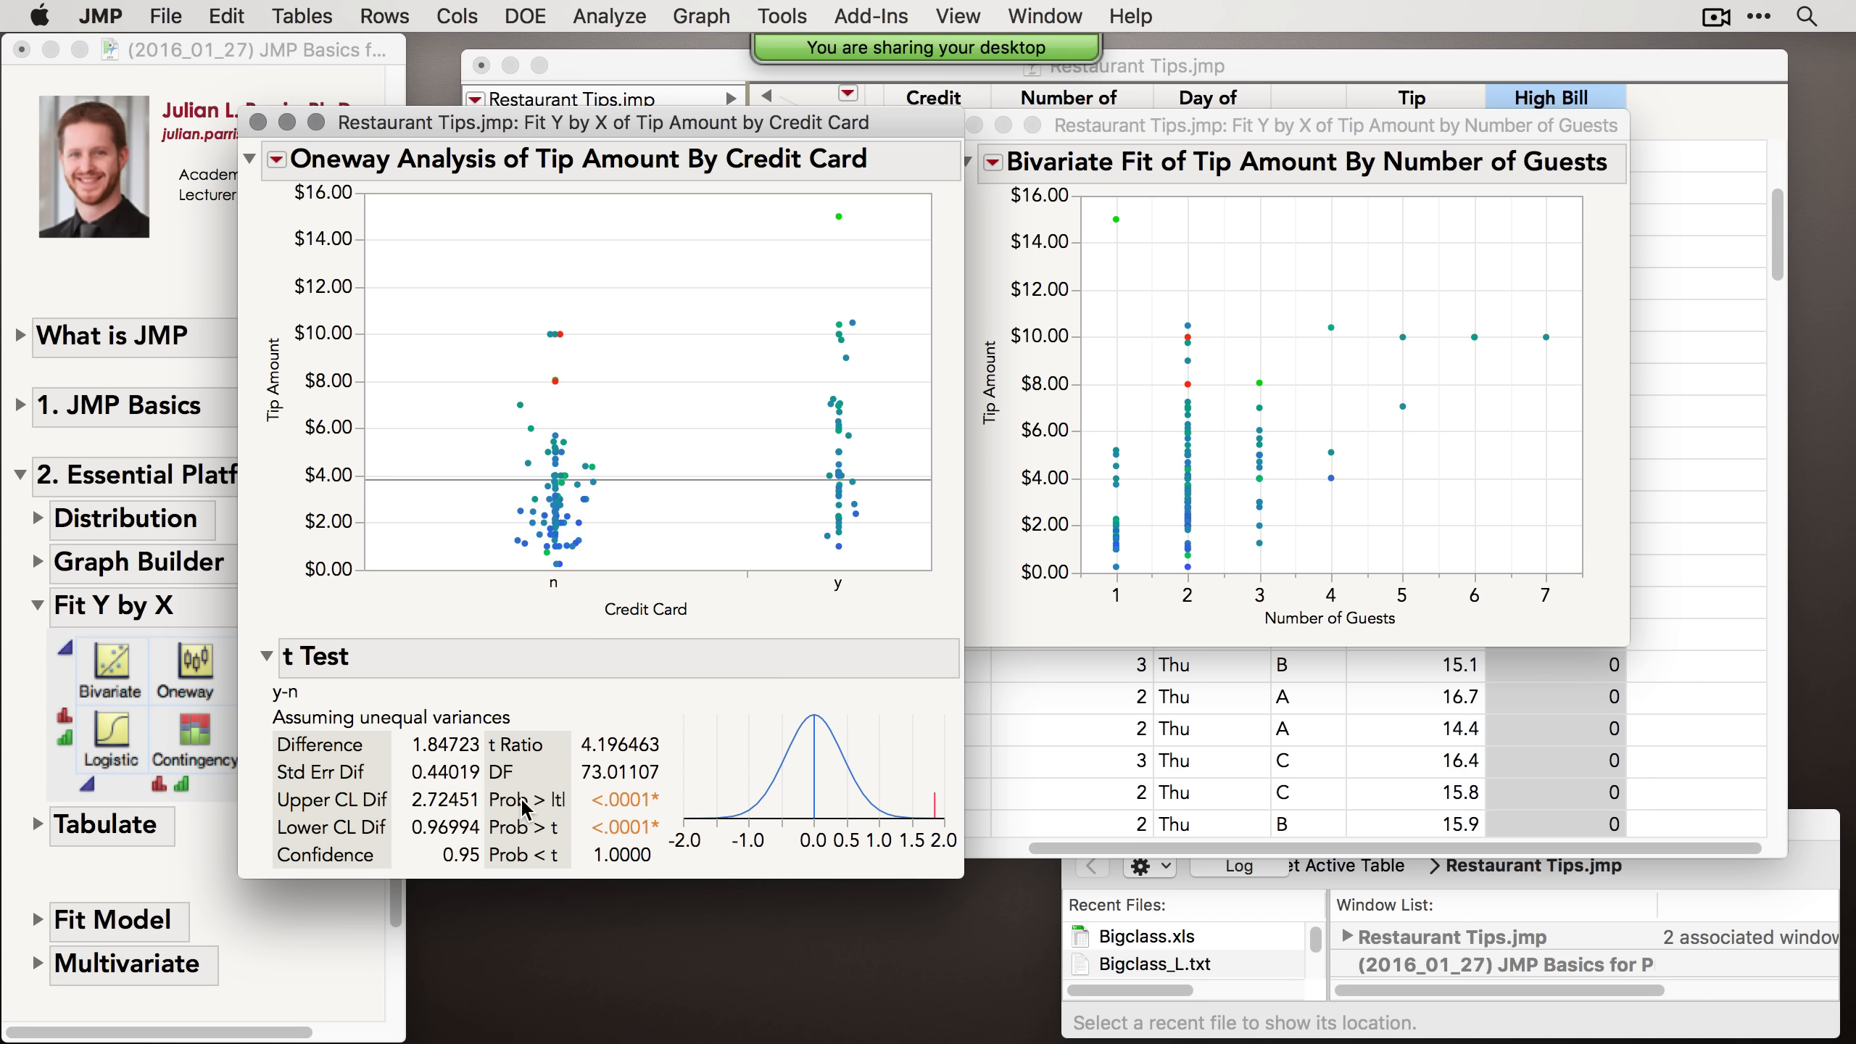
left_click(277, 158)
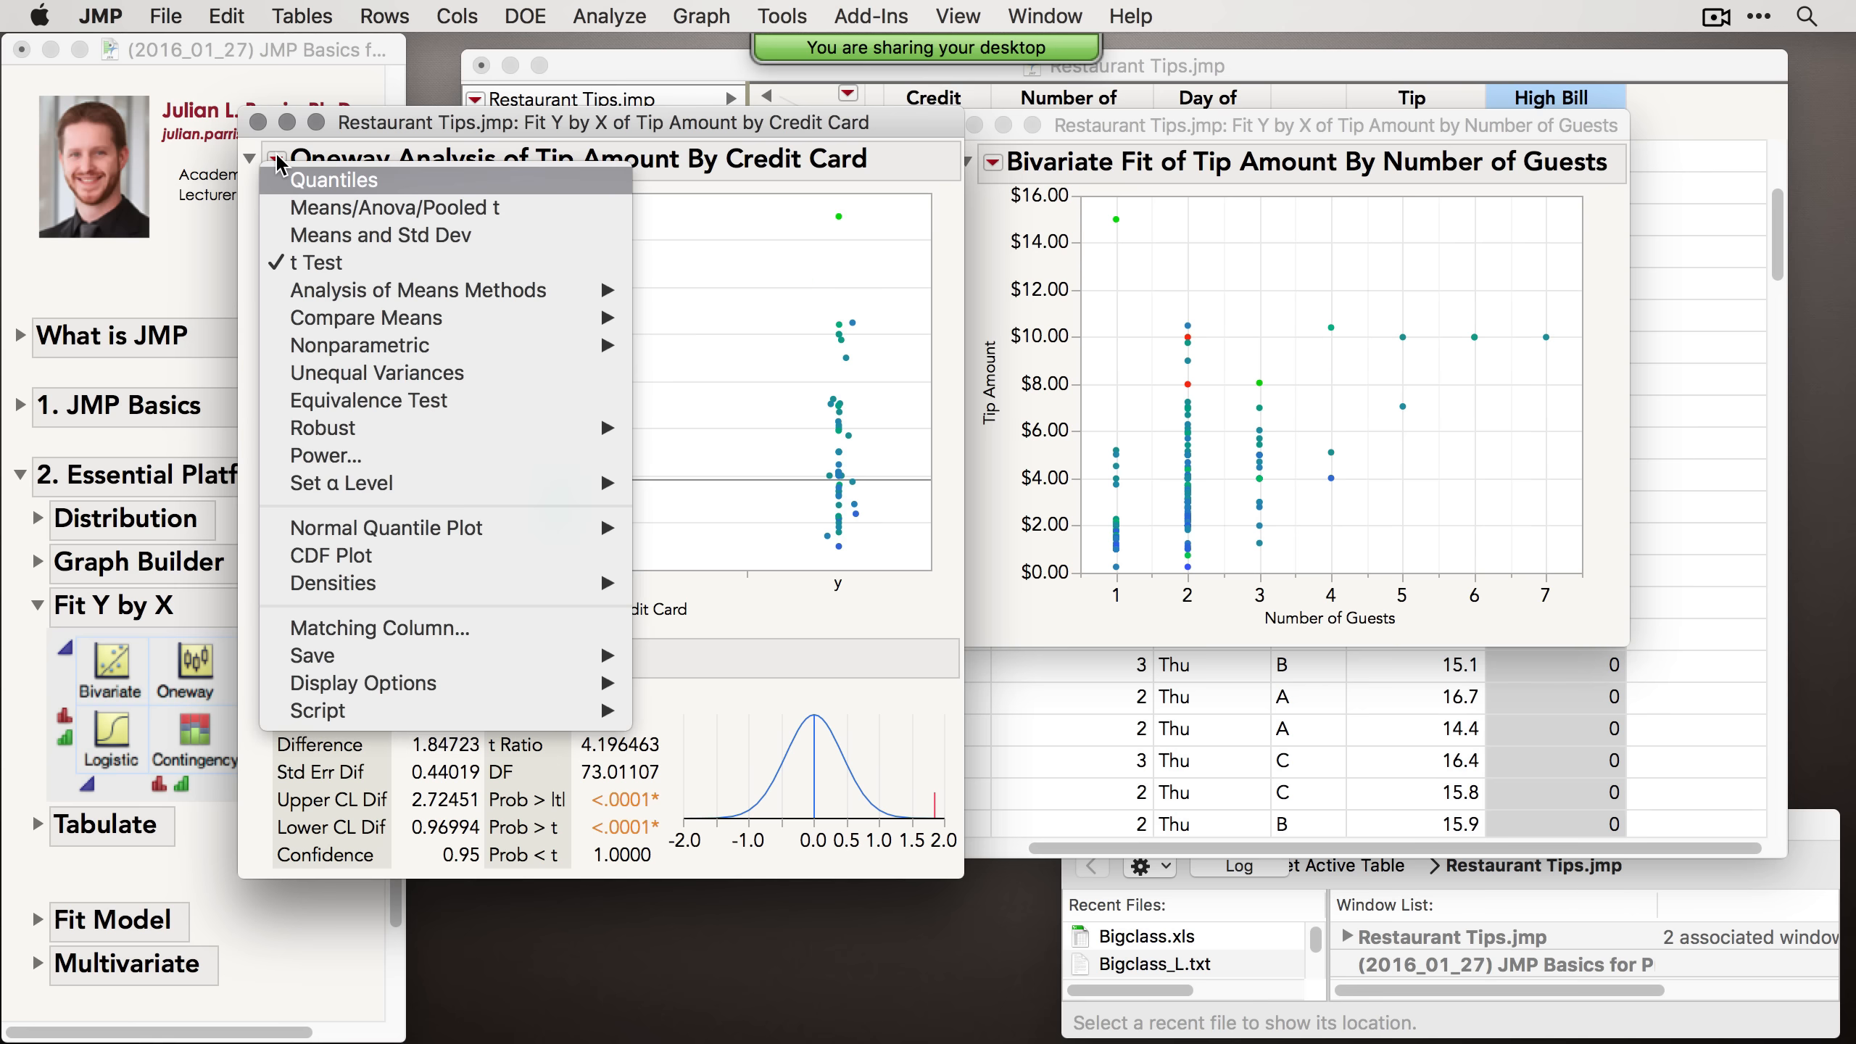
left_click(310, 235)
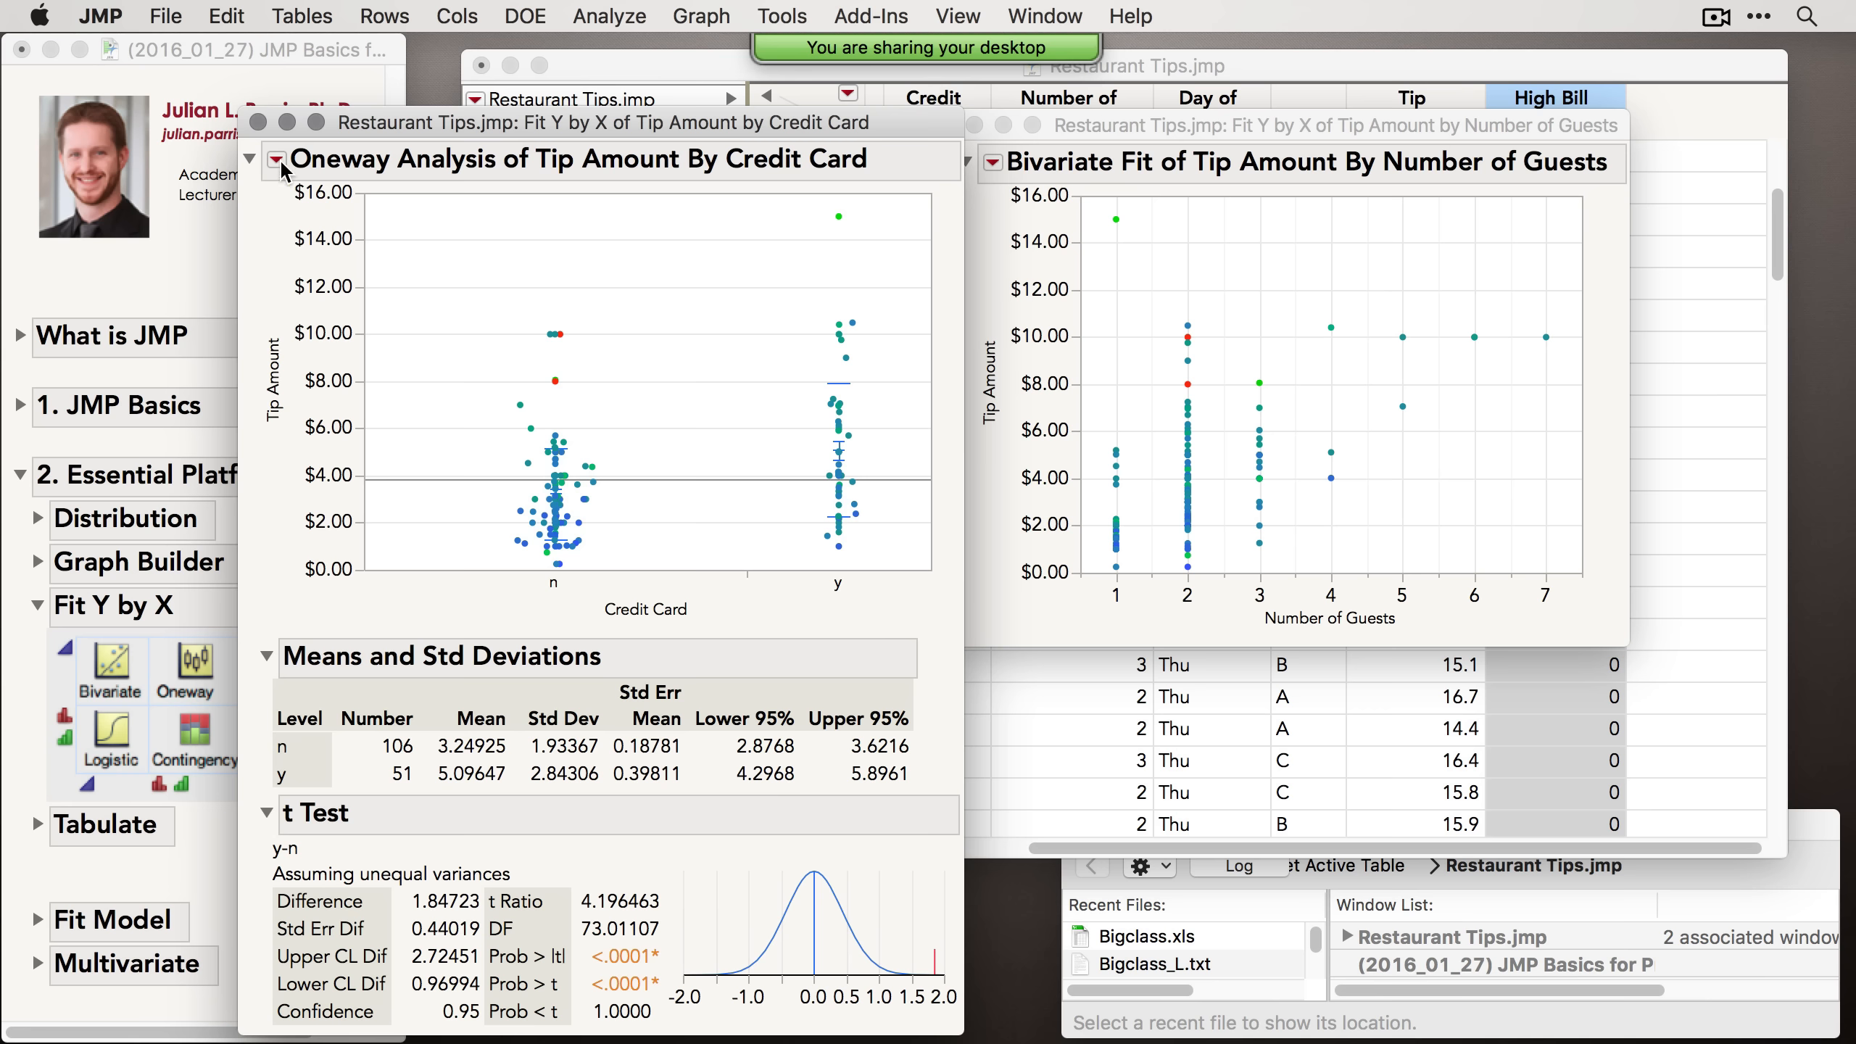
Step: Turn off the Points display option in the Oneway plot and reposition its report window
left_click(279, 161)
mouse_move(414, 687)
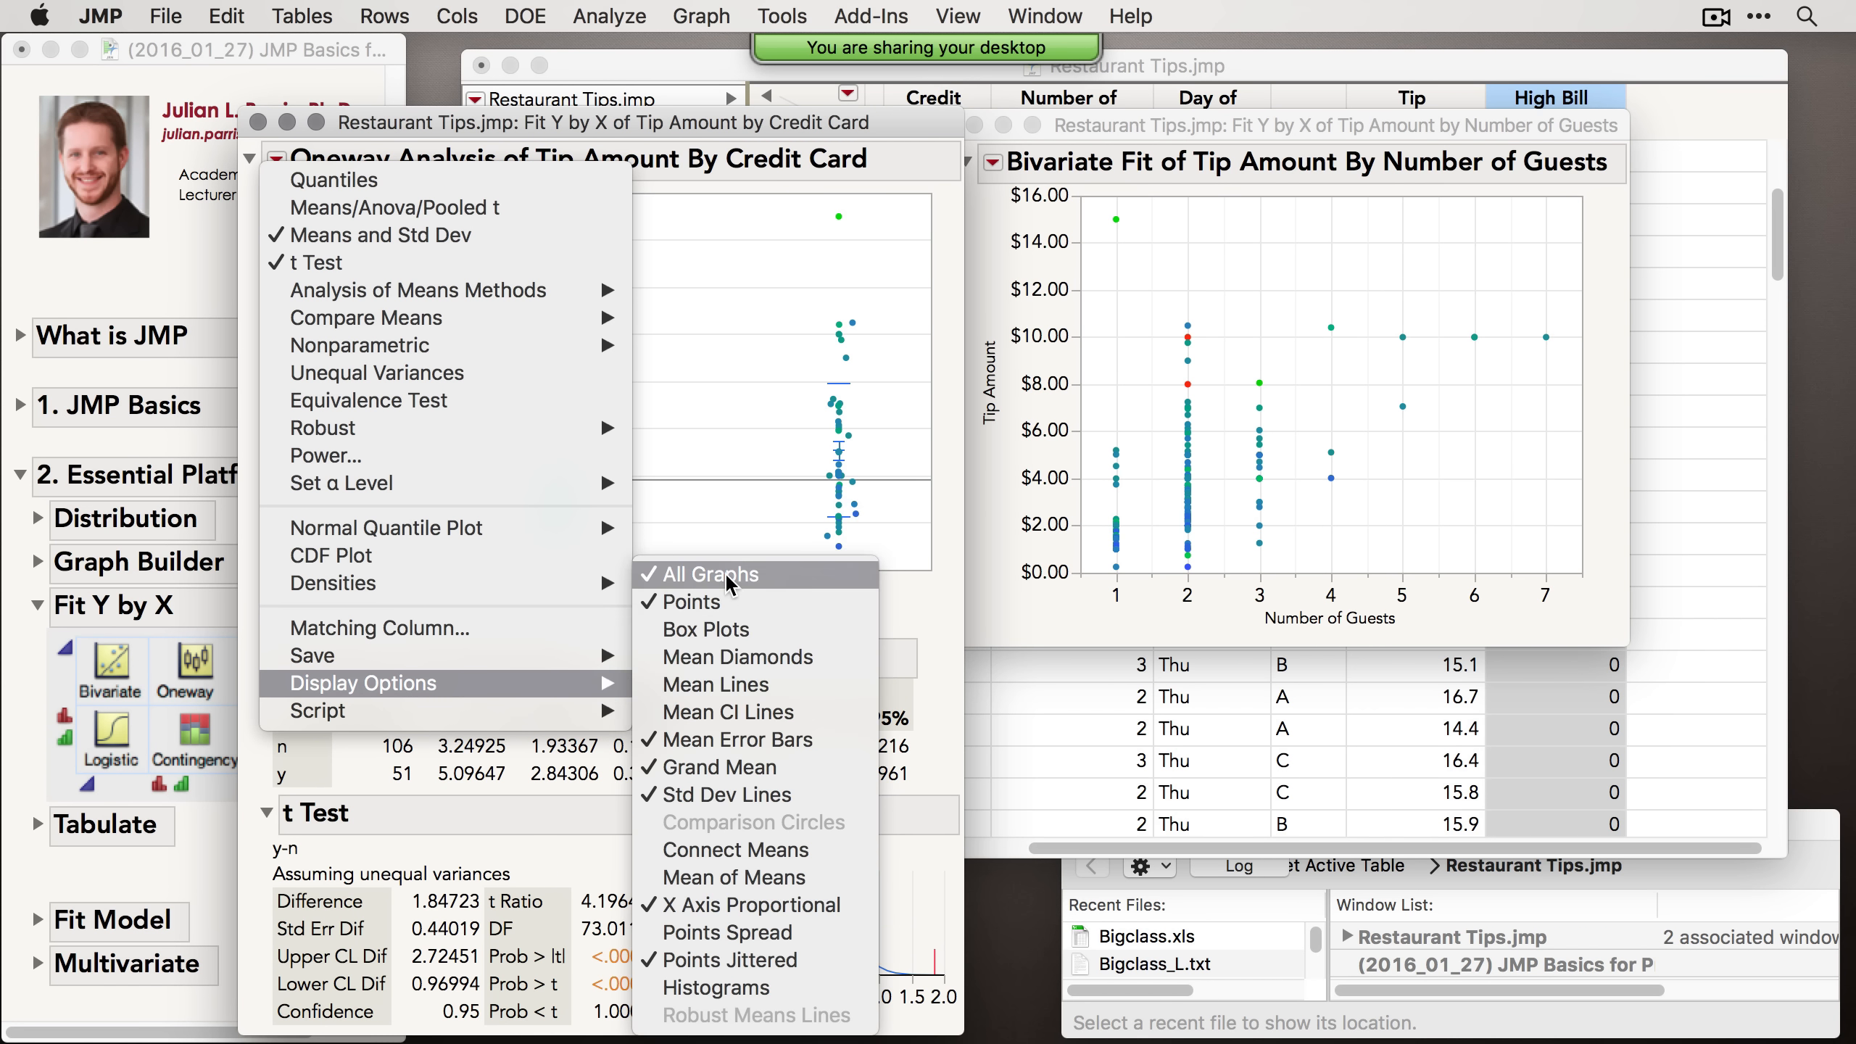
left_click(727, 603)
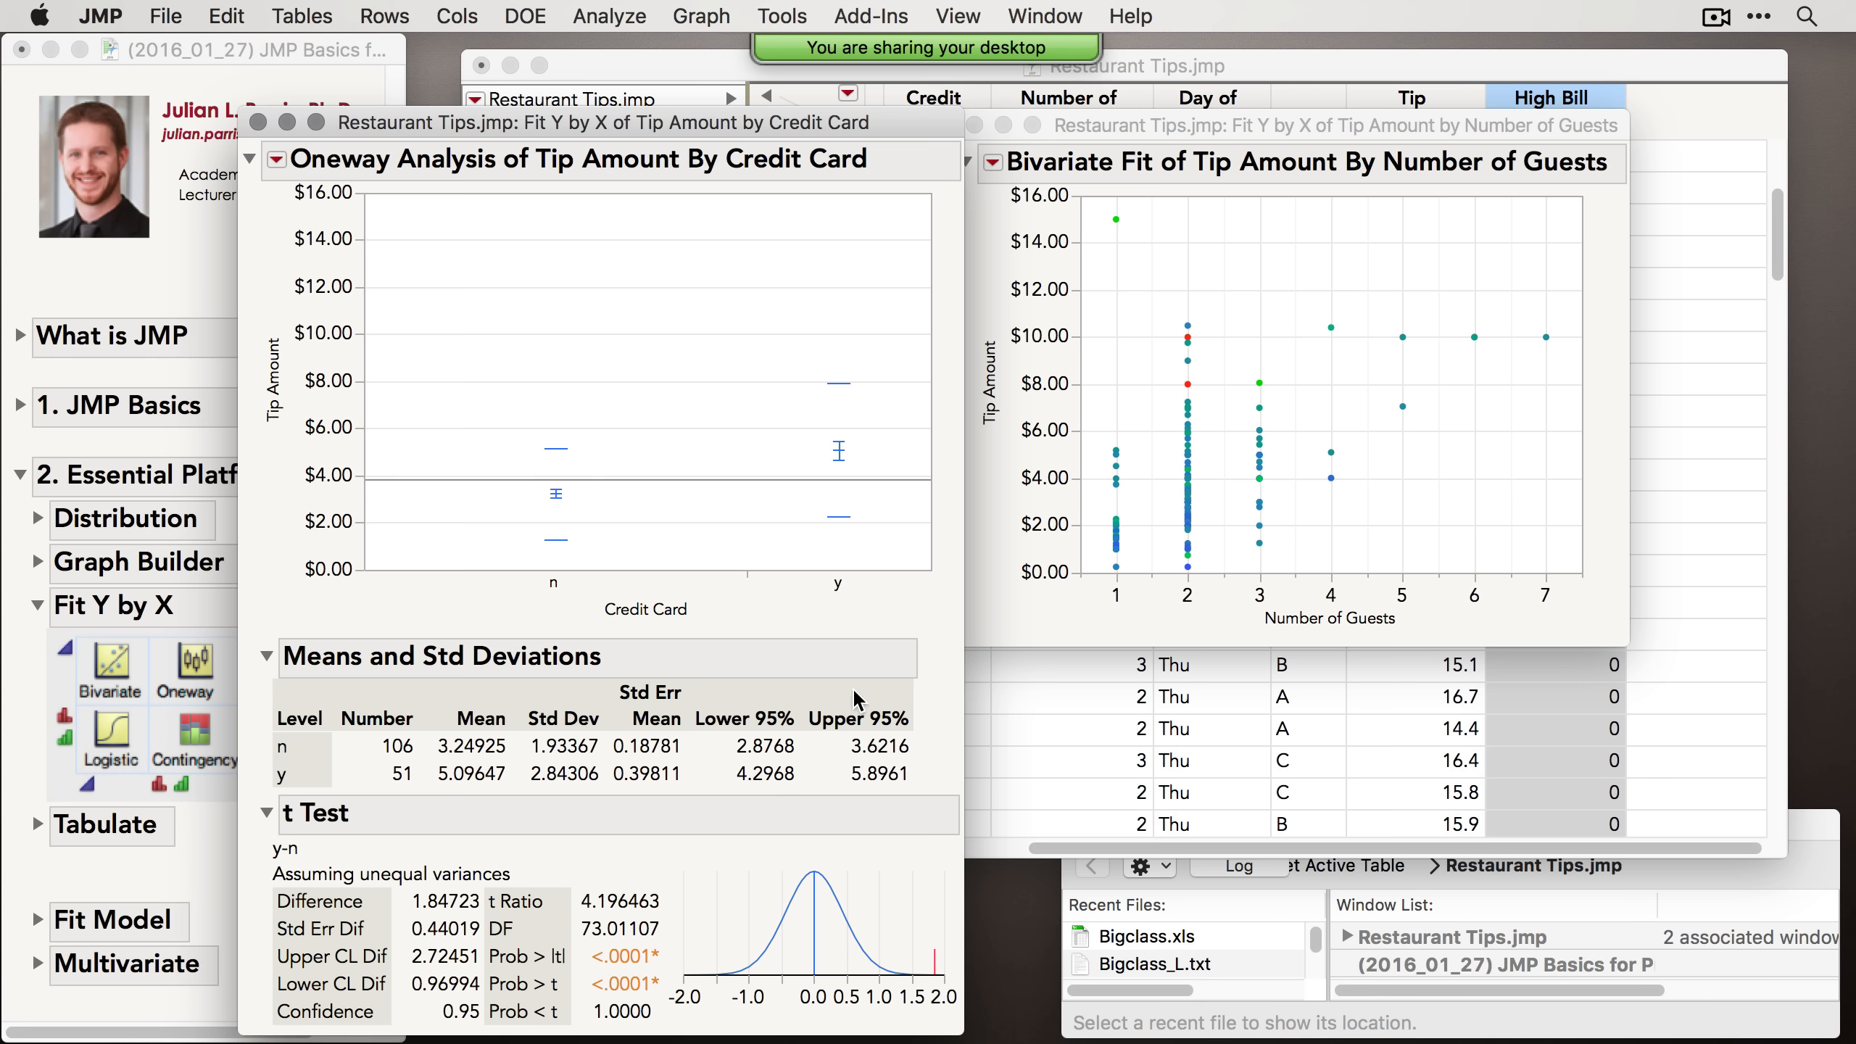
left_click_drag(623, 122, 548, 68)
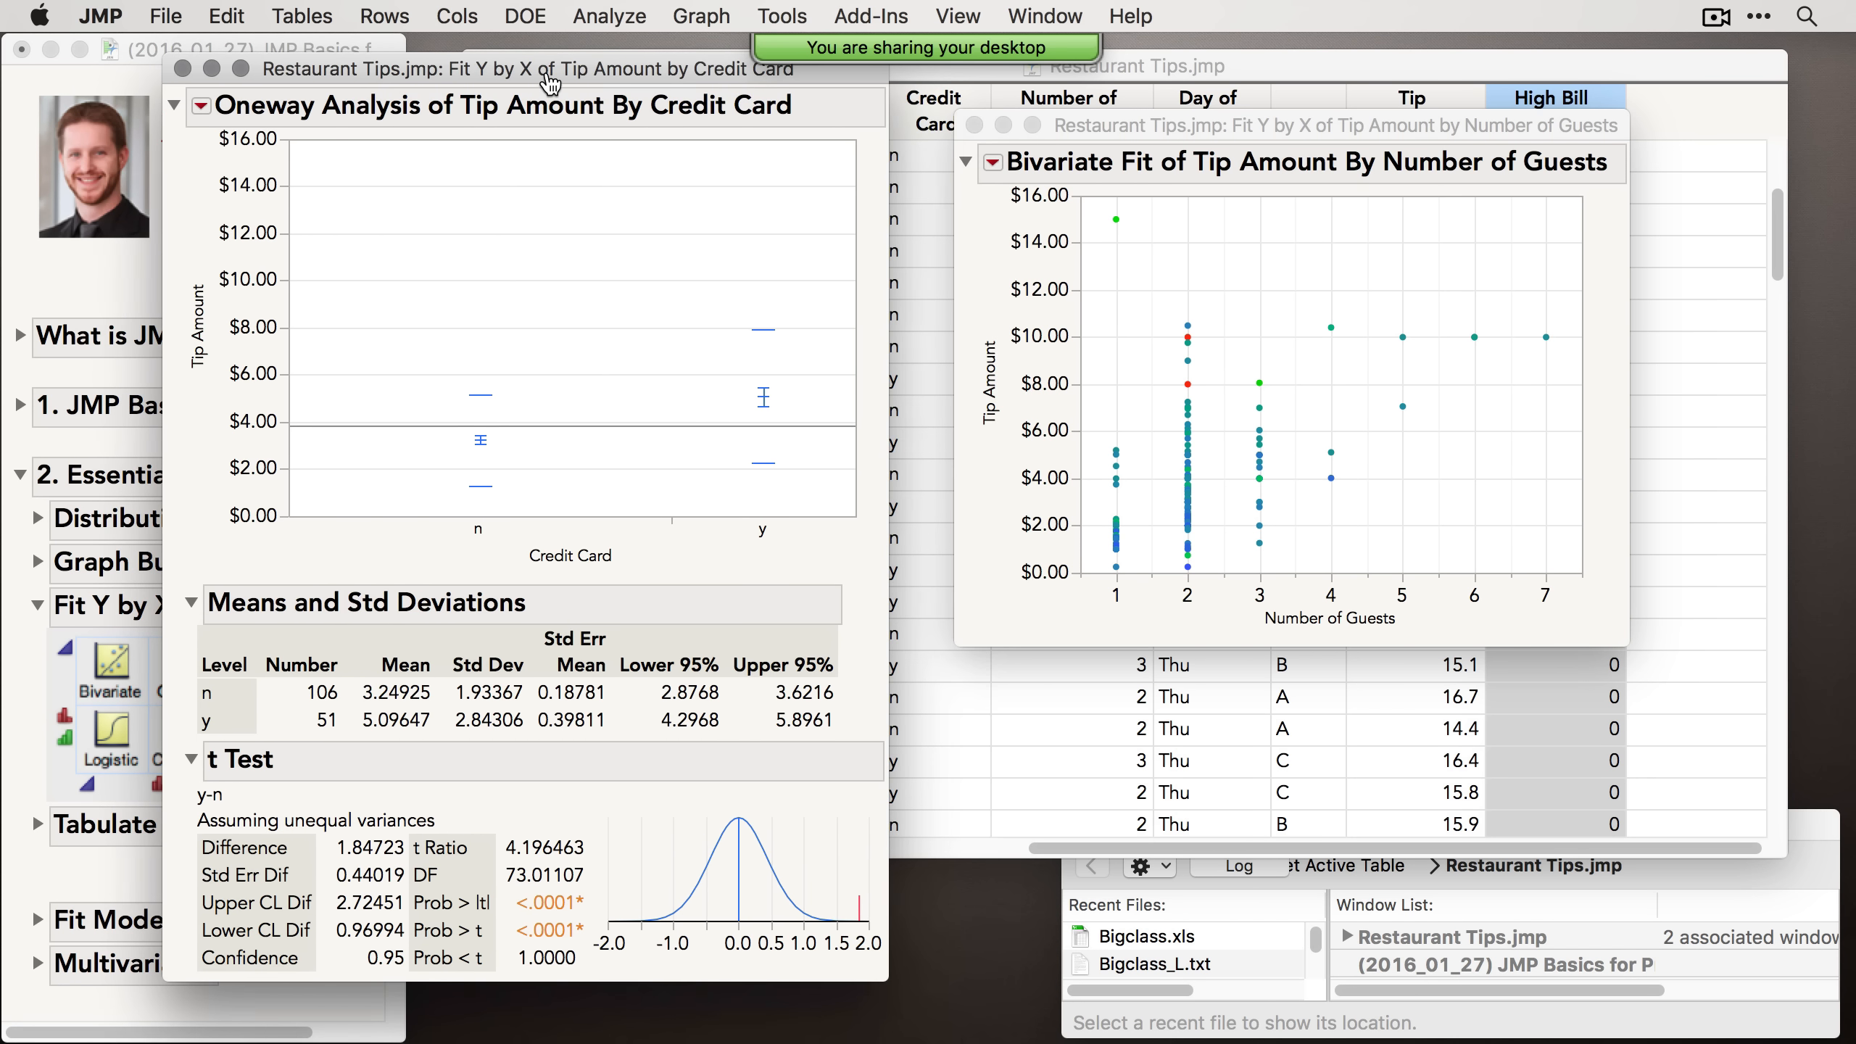
left_click(201, 105)
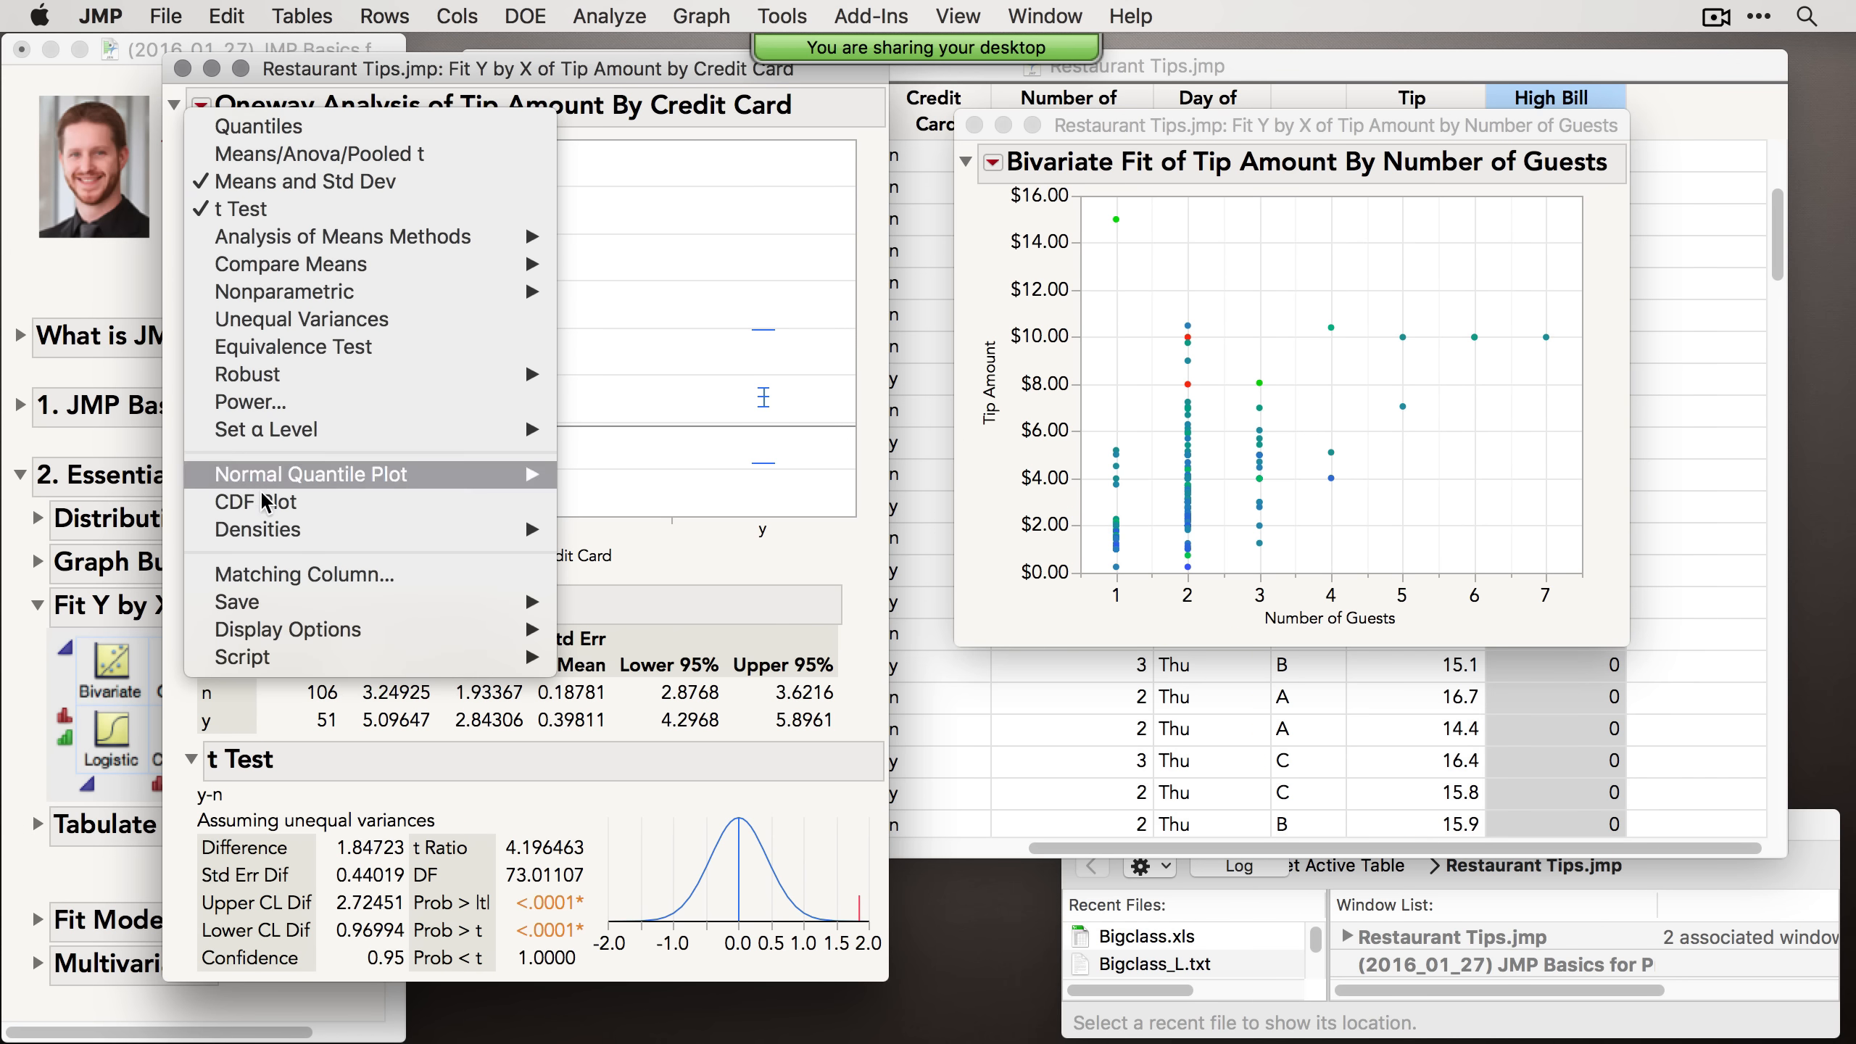
mouse_move(351, 629)
left_click(628, 410)
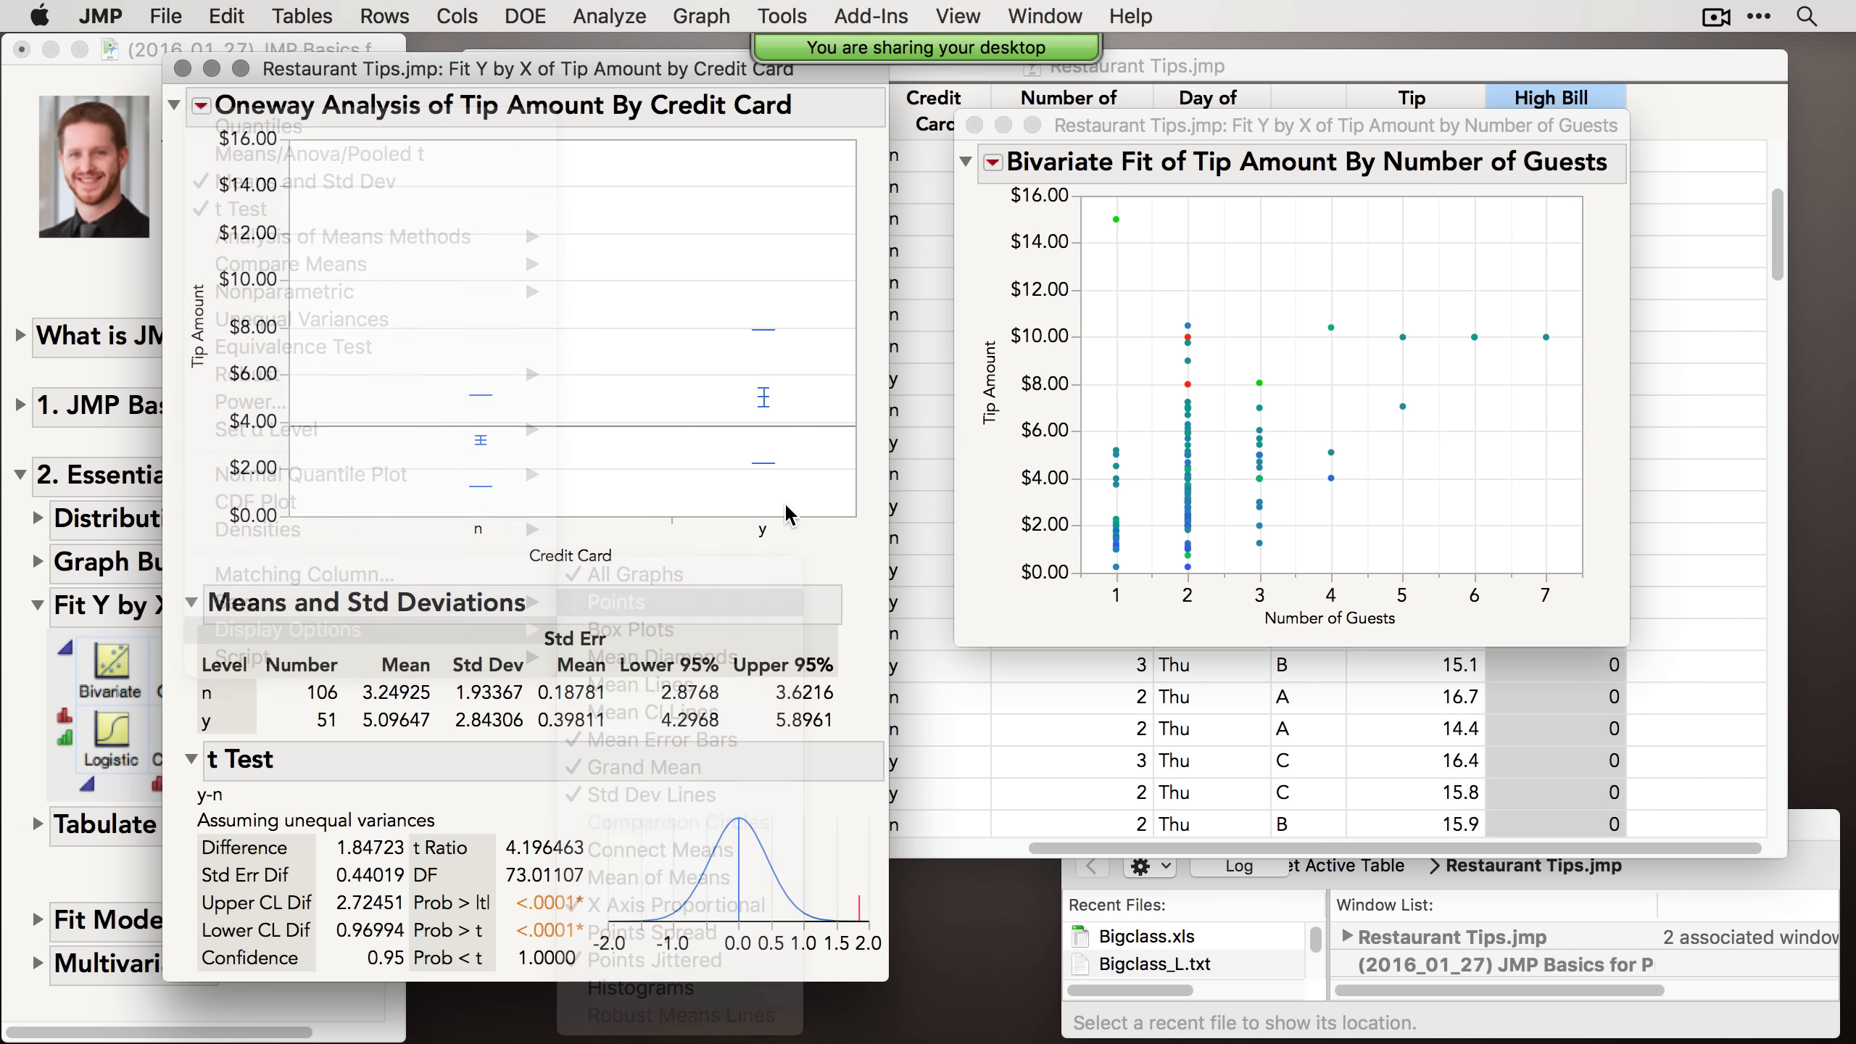
Step: Move the Bivariate report window up beside the Oneway report window
left_click_drag(1174, 123, 1109, 73)
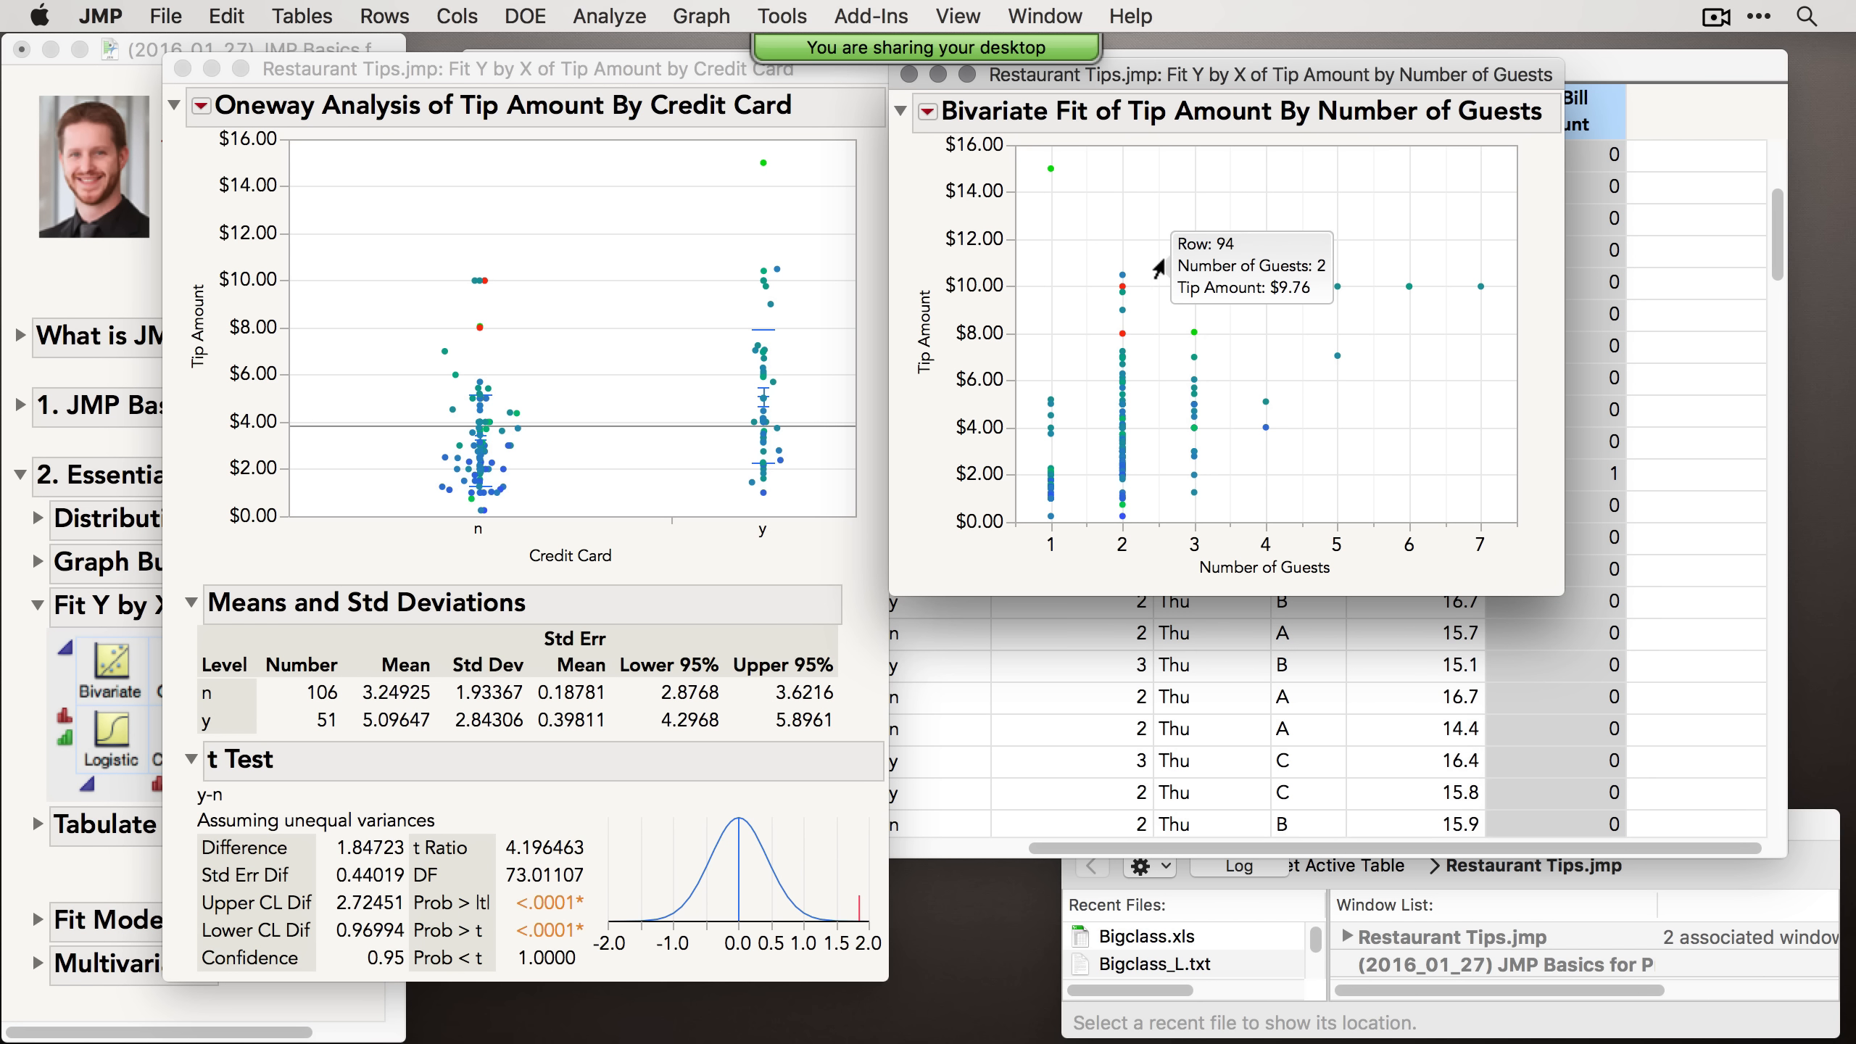
left_click(200, 108)
left_click(200, 108)
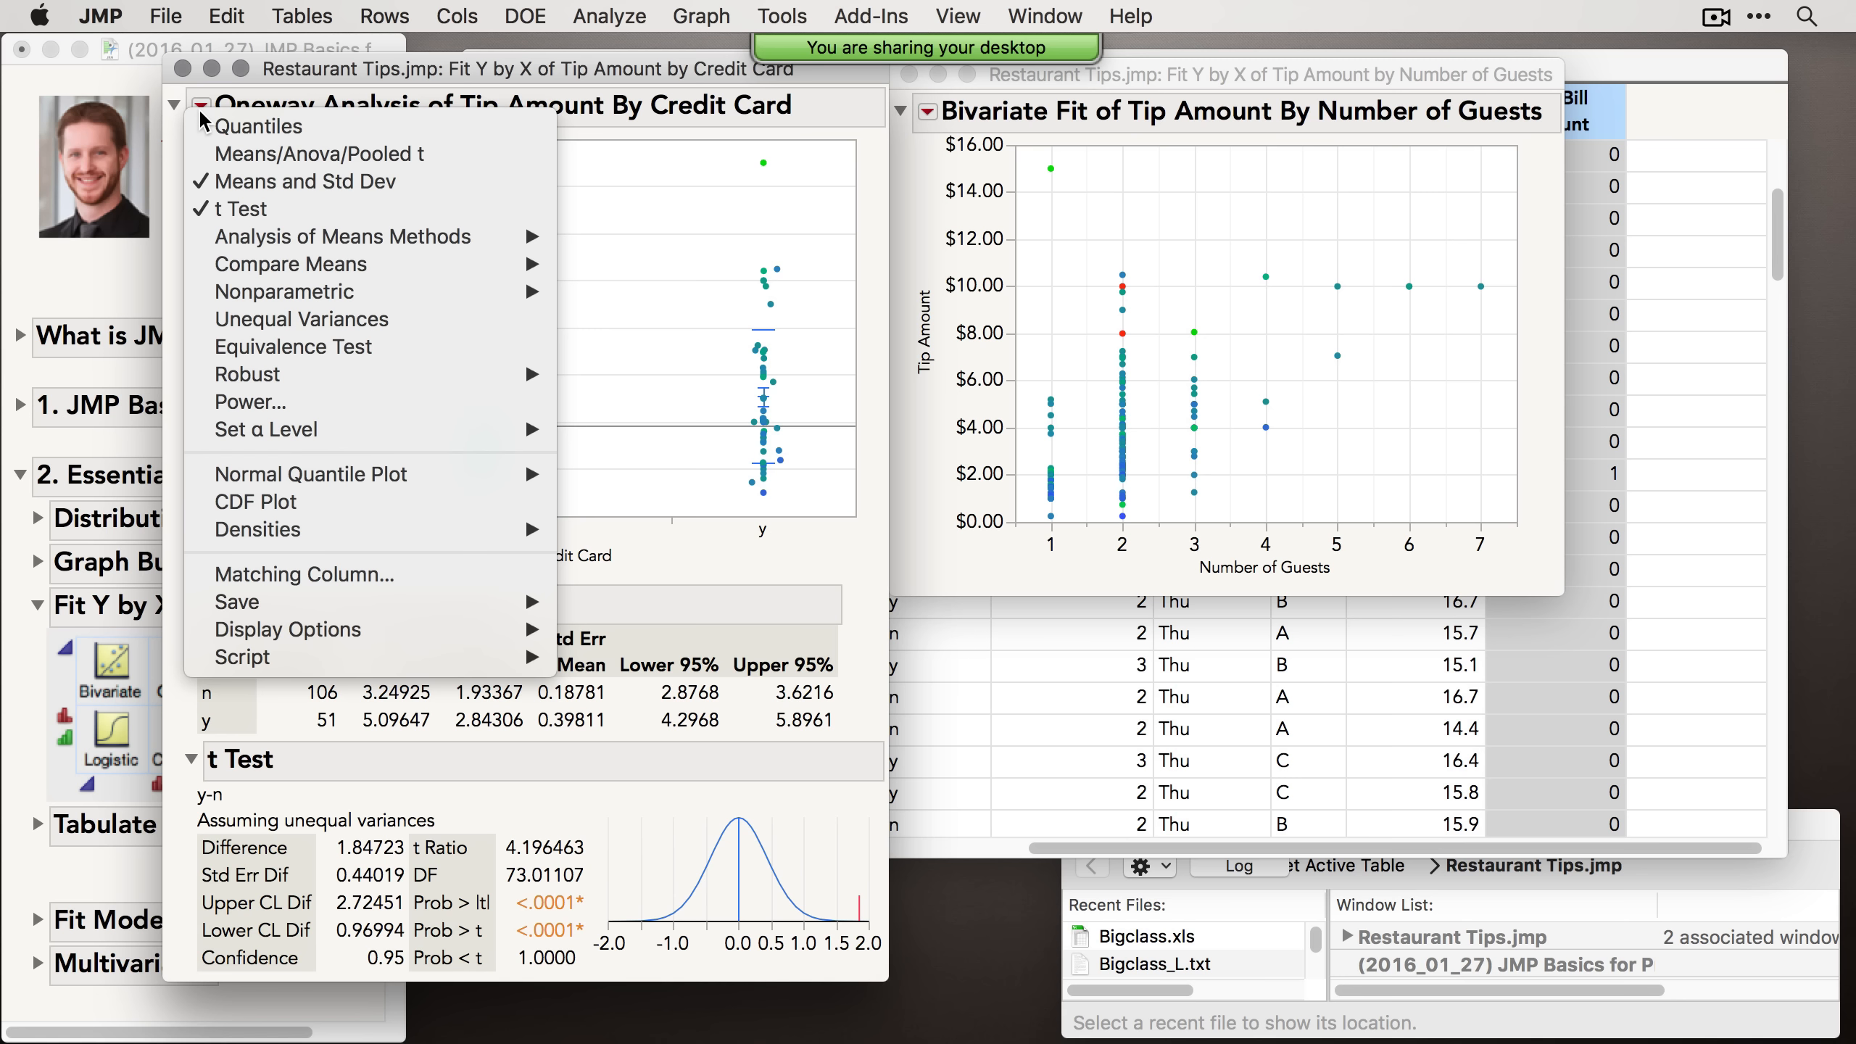
left_click(925, 146)
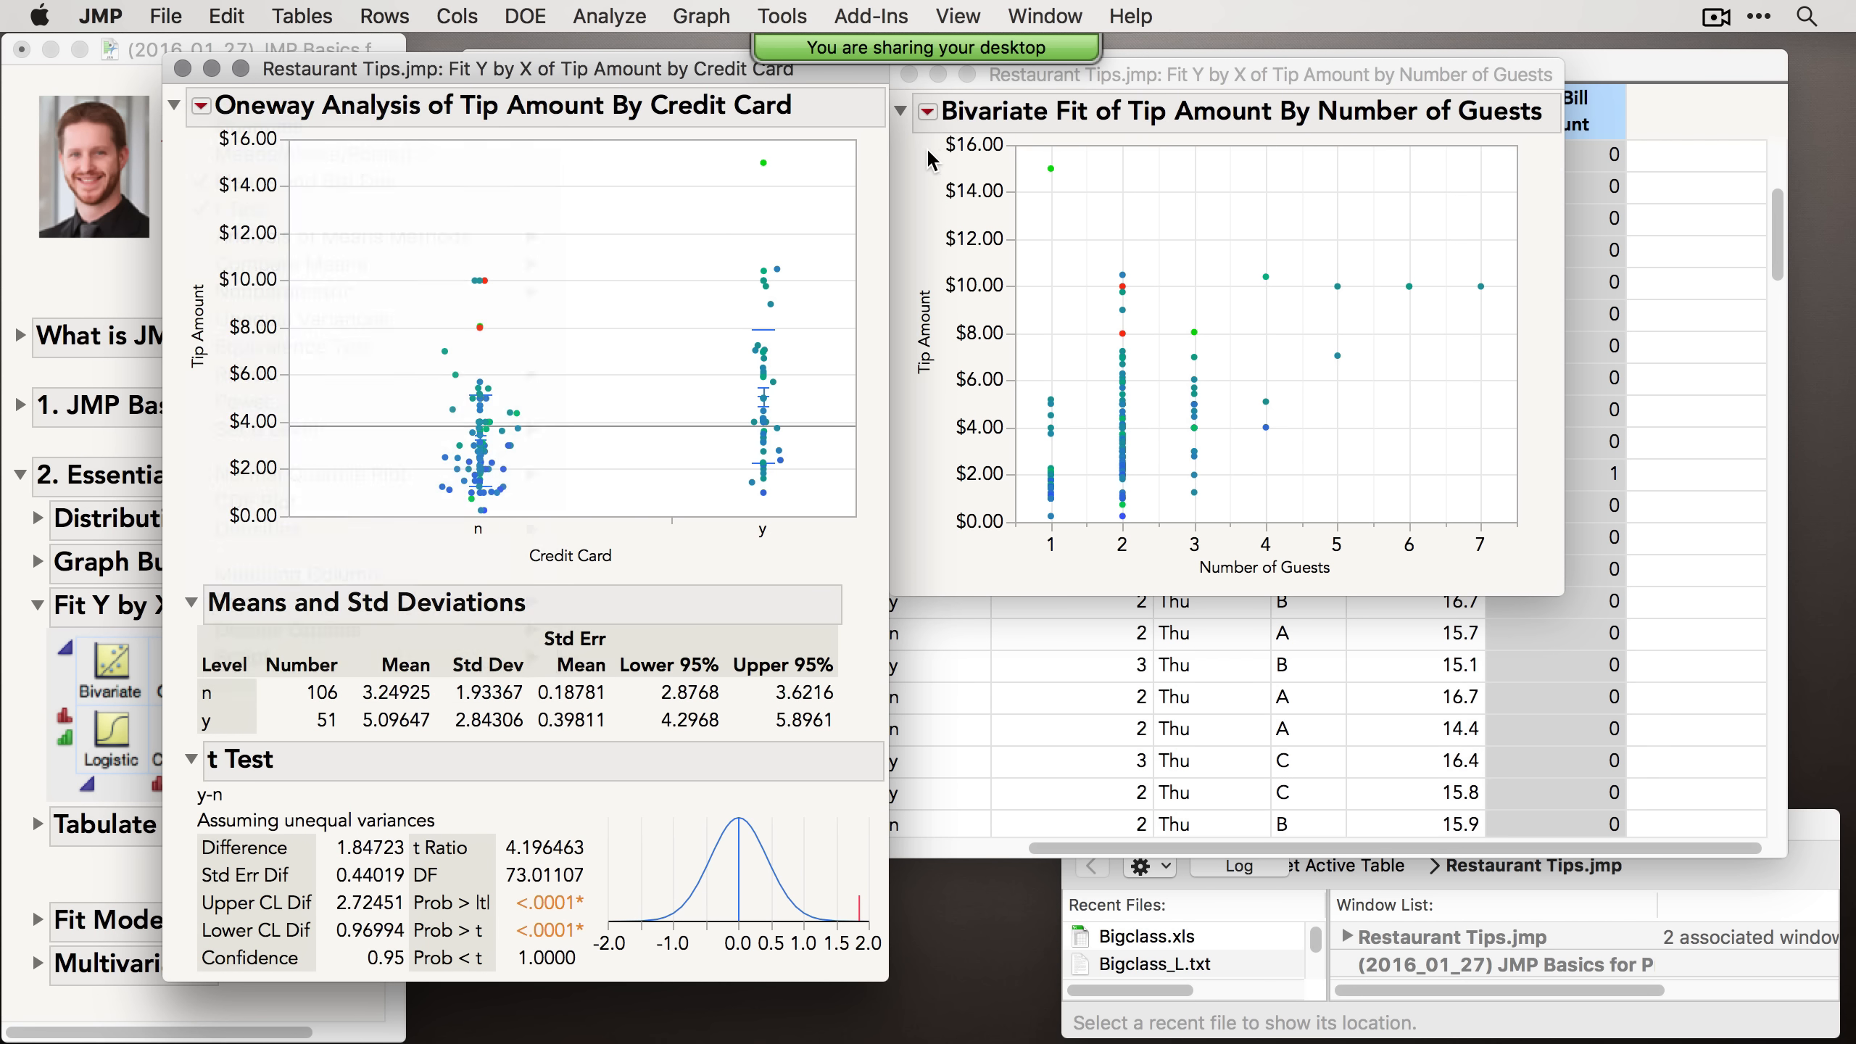
left_click(925, 146)
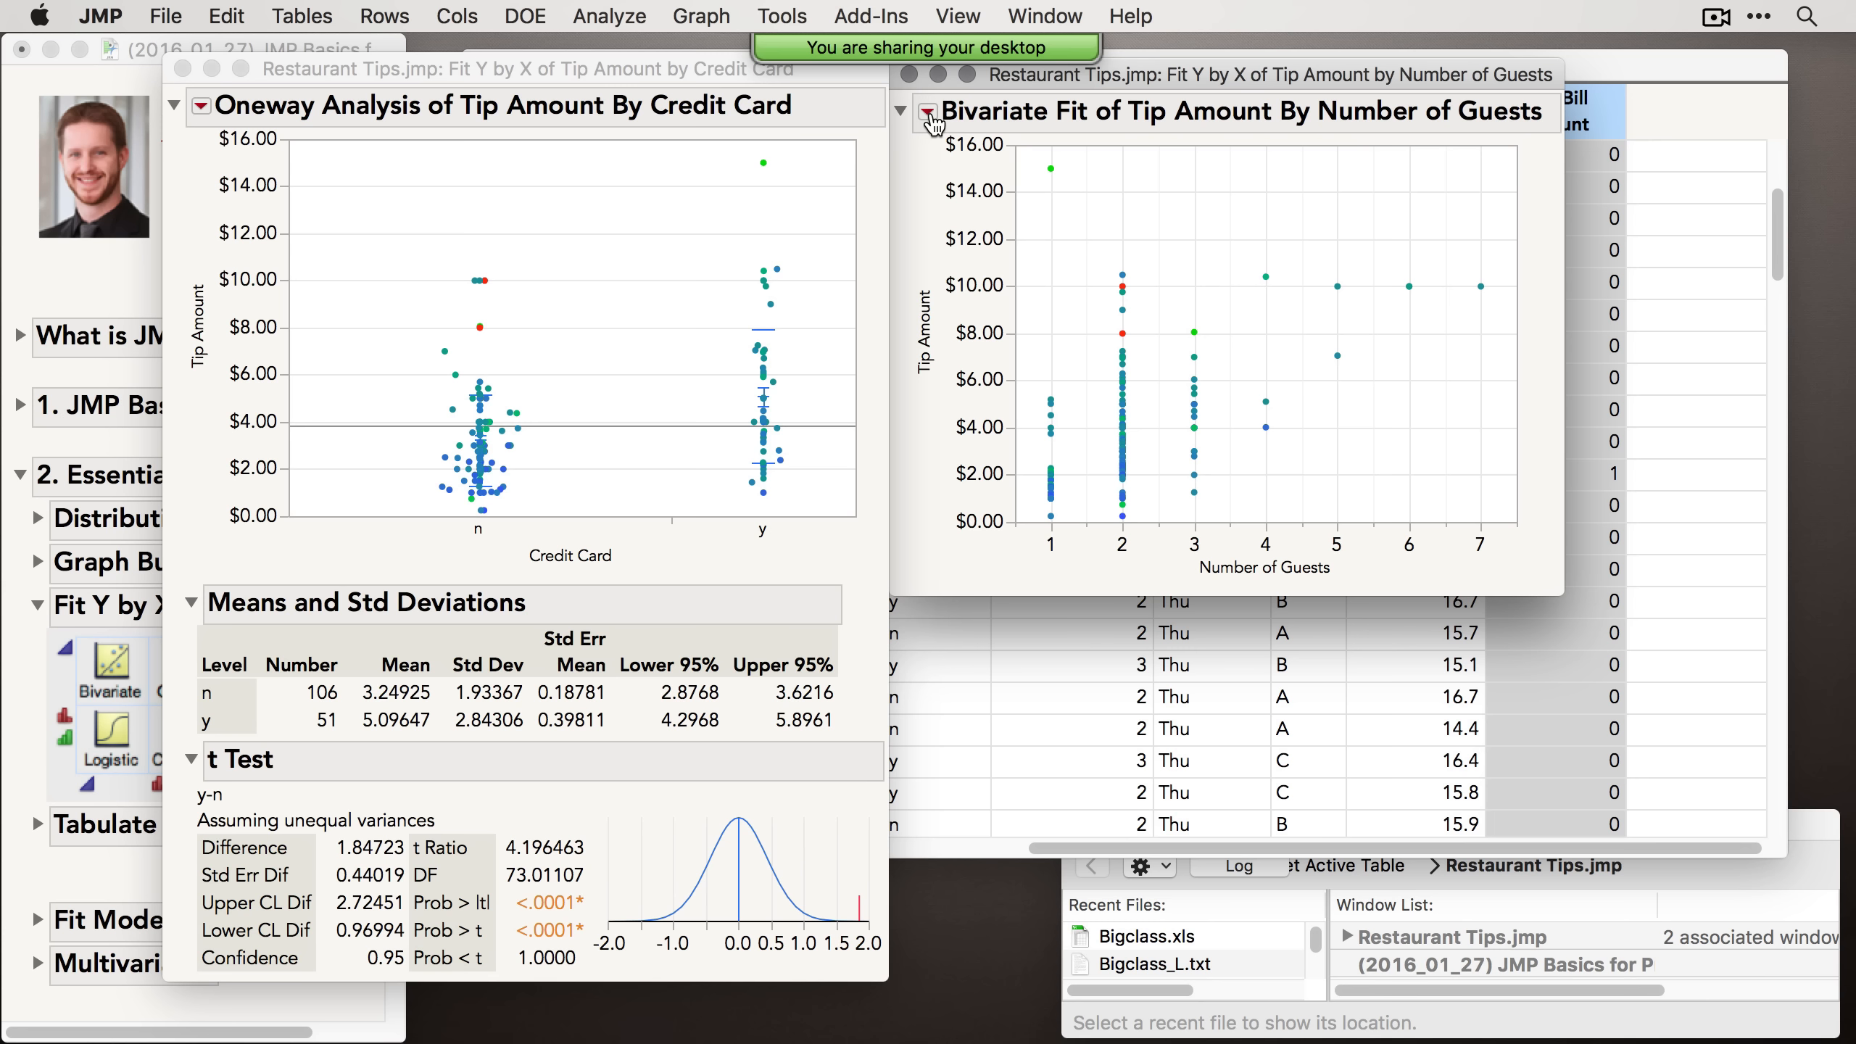
Step: Fit a regression line to Tip Amount by Number of Guests in the Bivariate analysis
left_click(928, 111)
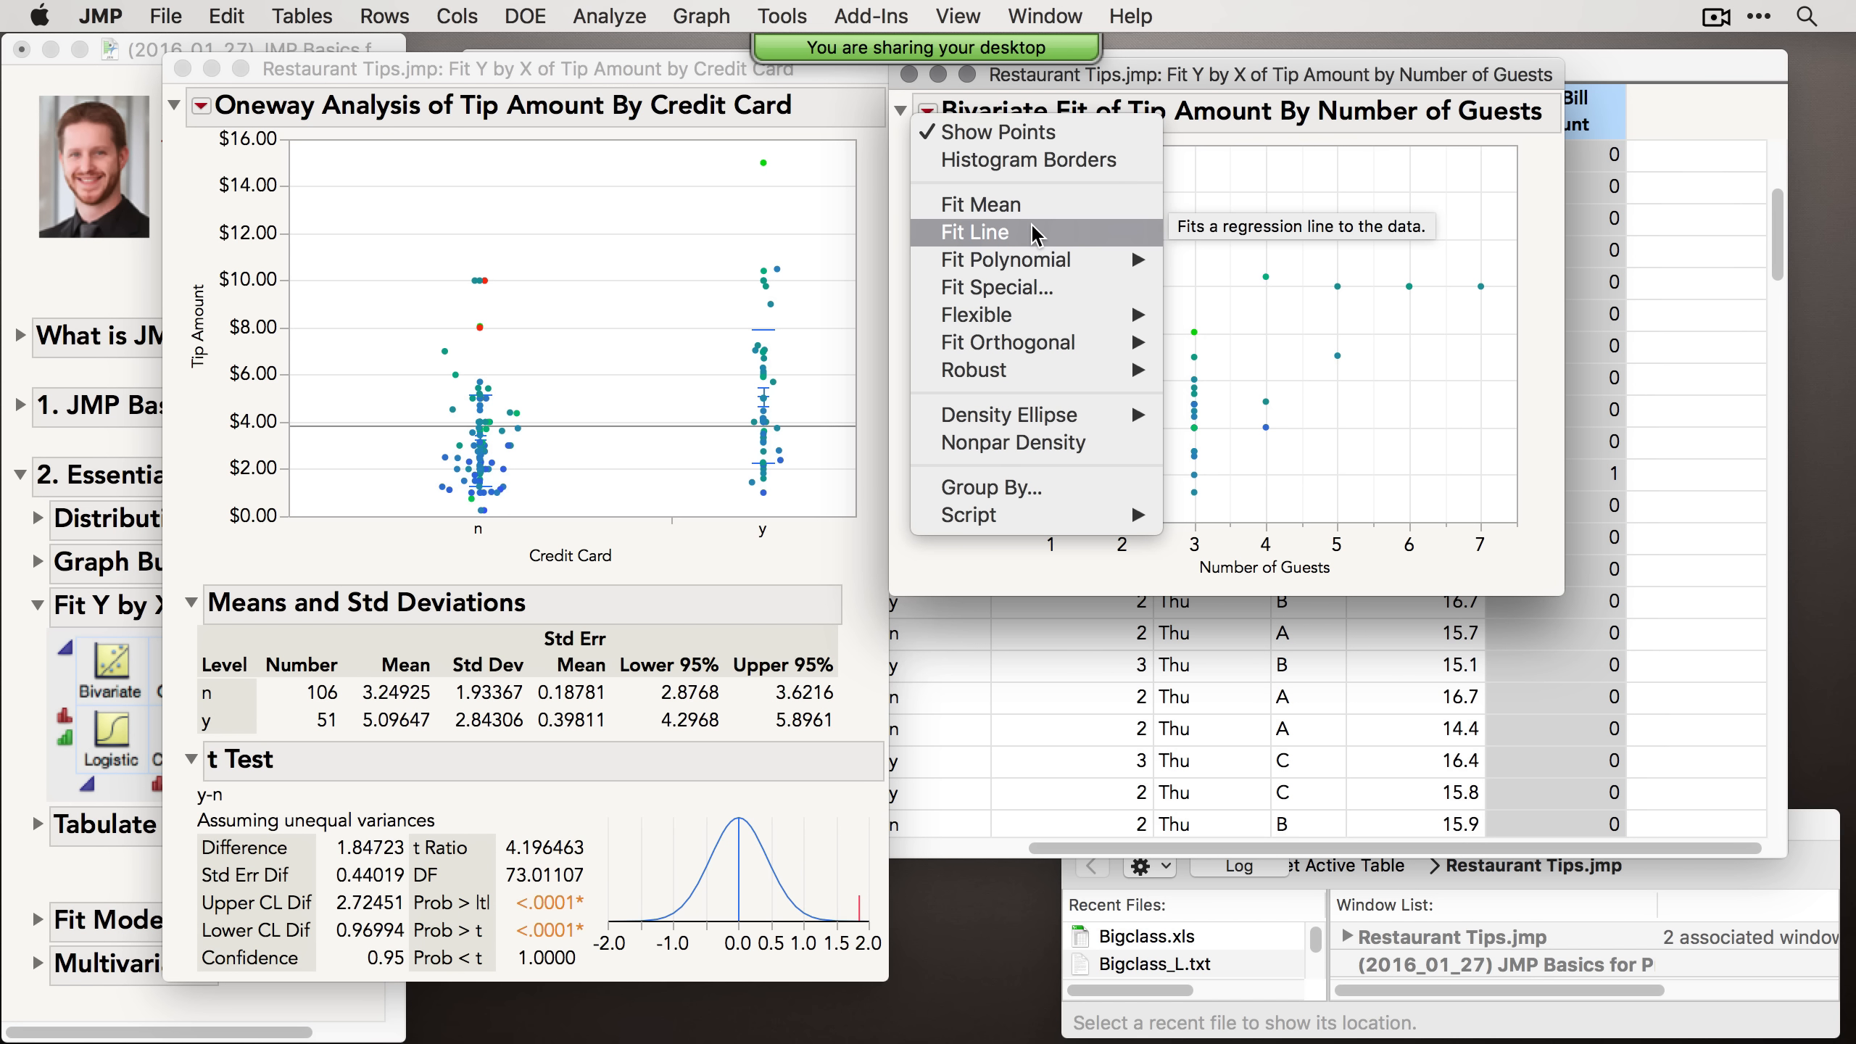
left_click(999, 242)
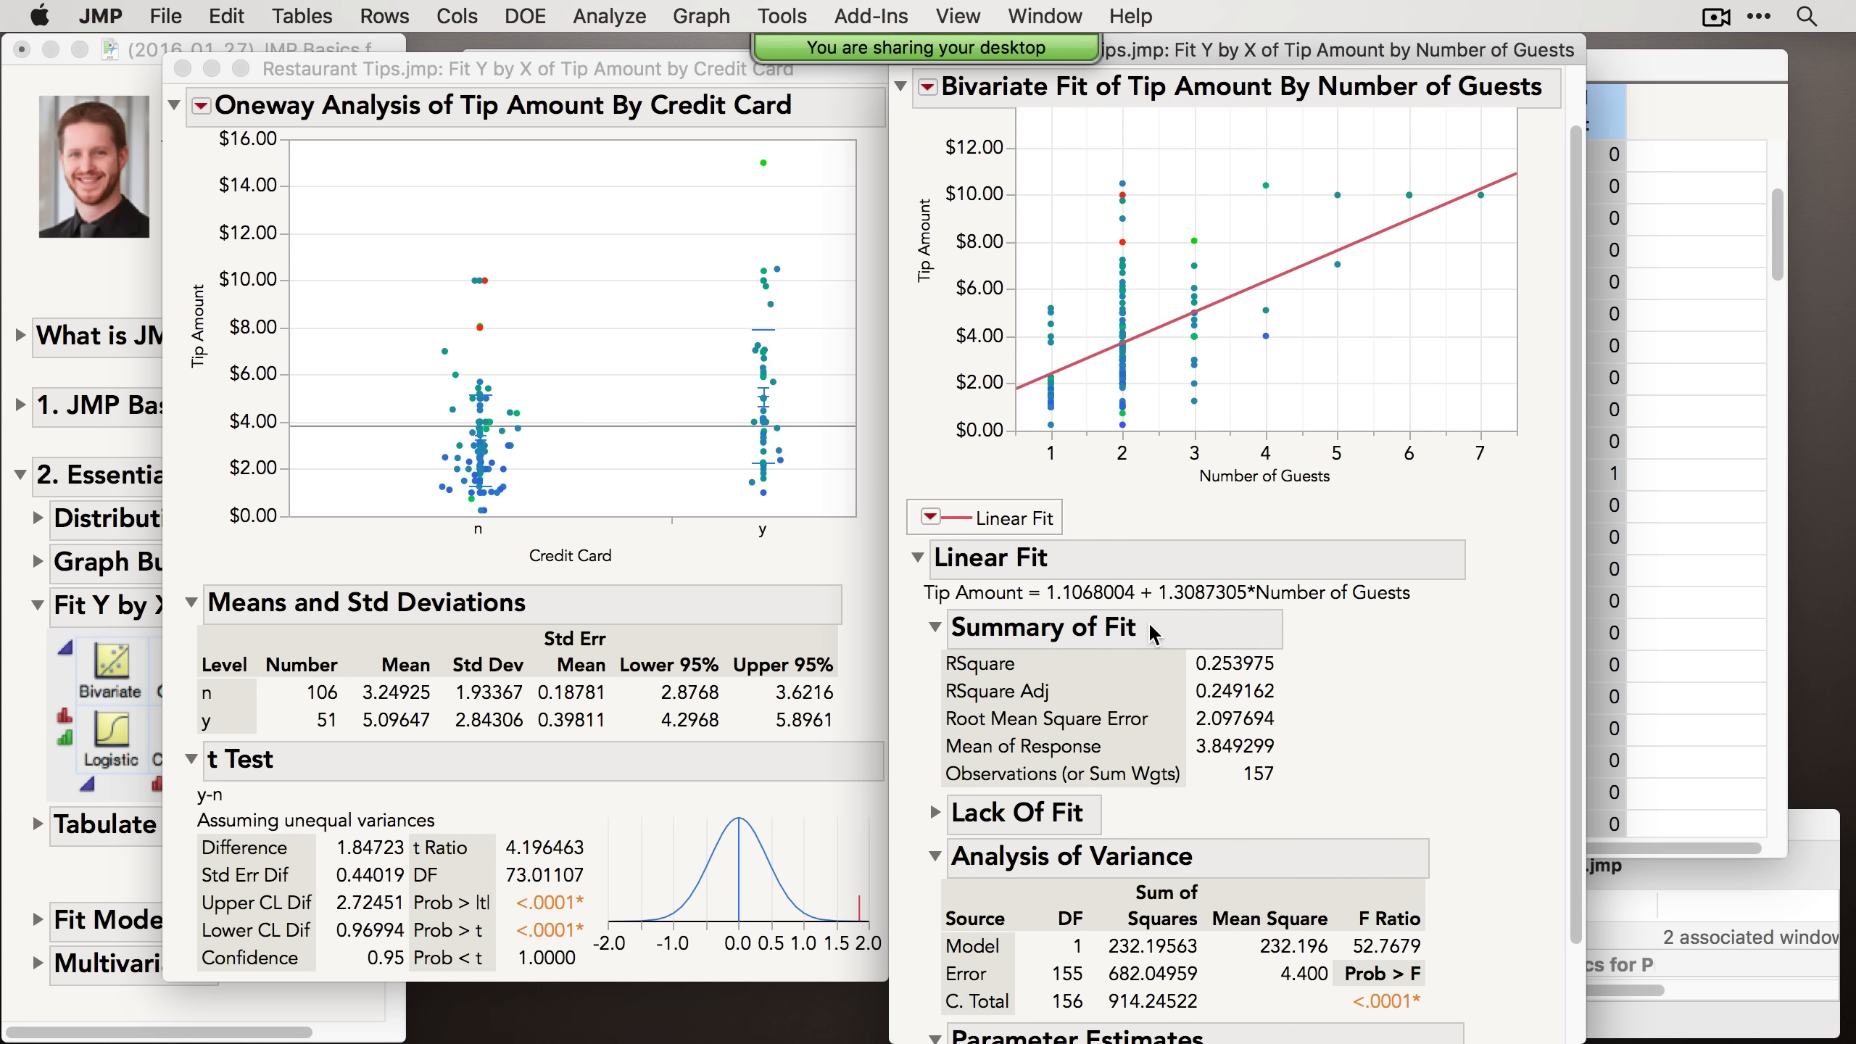
scroll(1139, 633, "up", 2)
scroll(1146, 646, "down", 3)
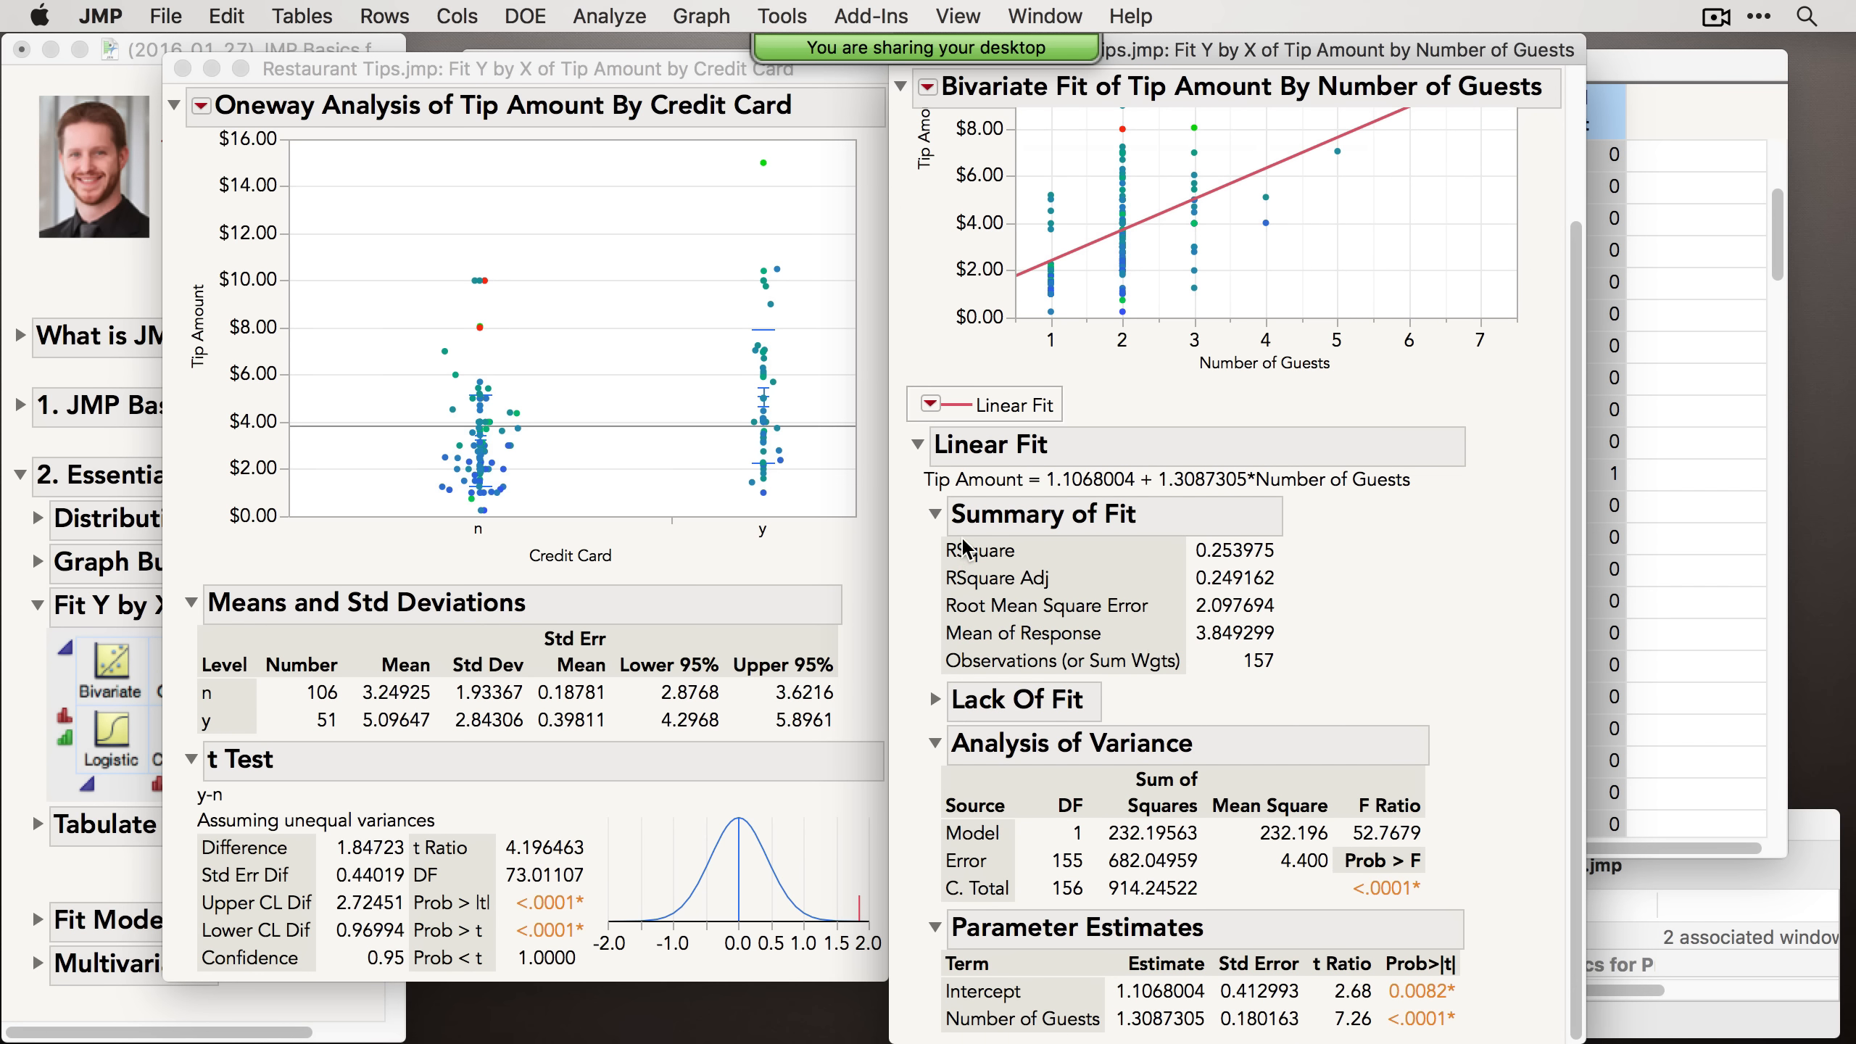
Step: Collapse the Summary of Fit and Analysis of Variance reports under the Linear Fit
left_click(936, 514)
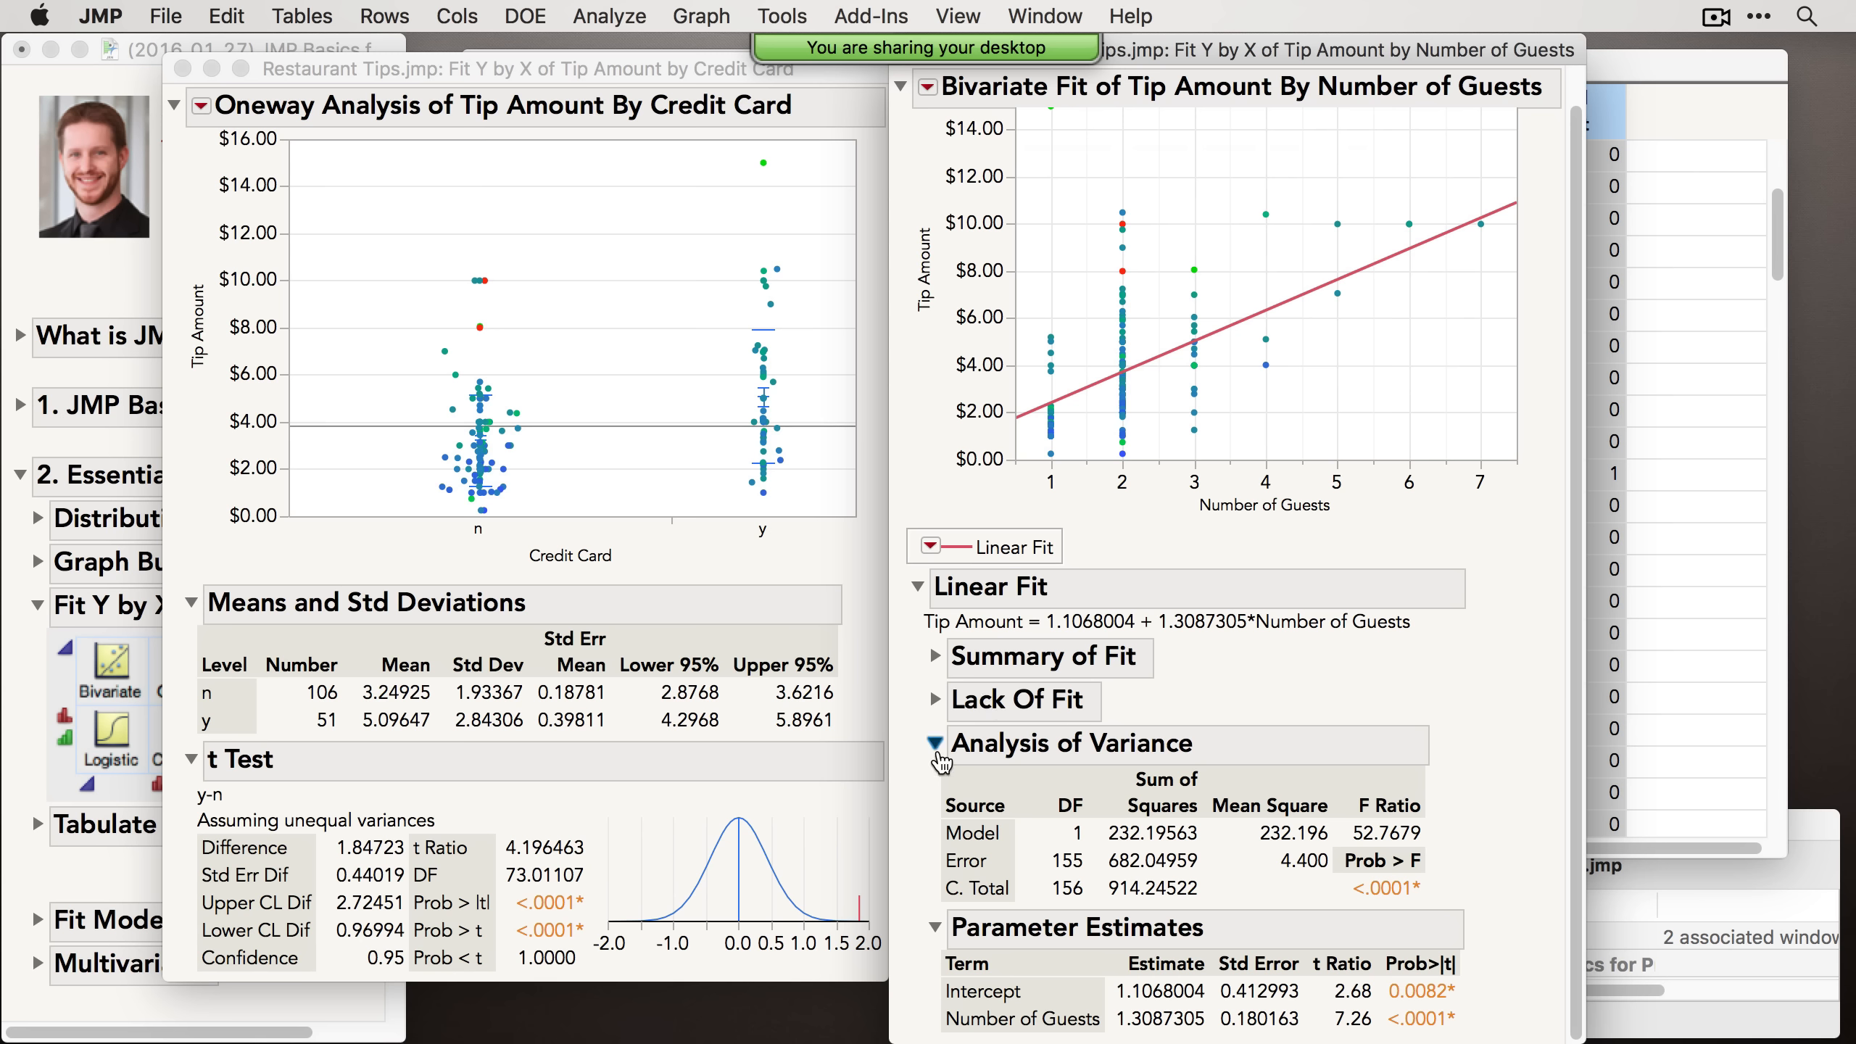
left_click(935, 743)
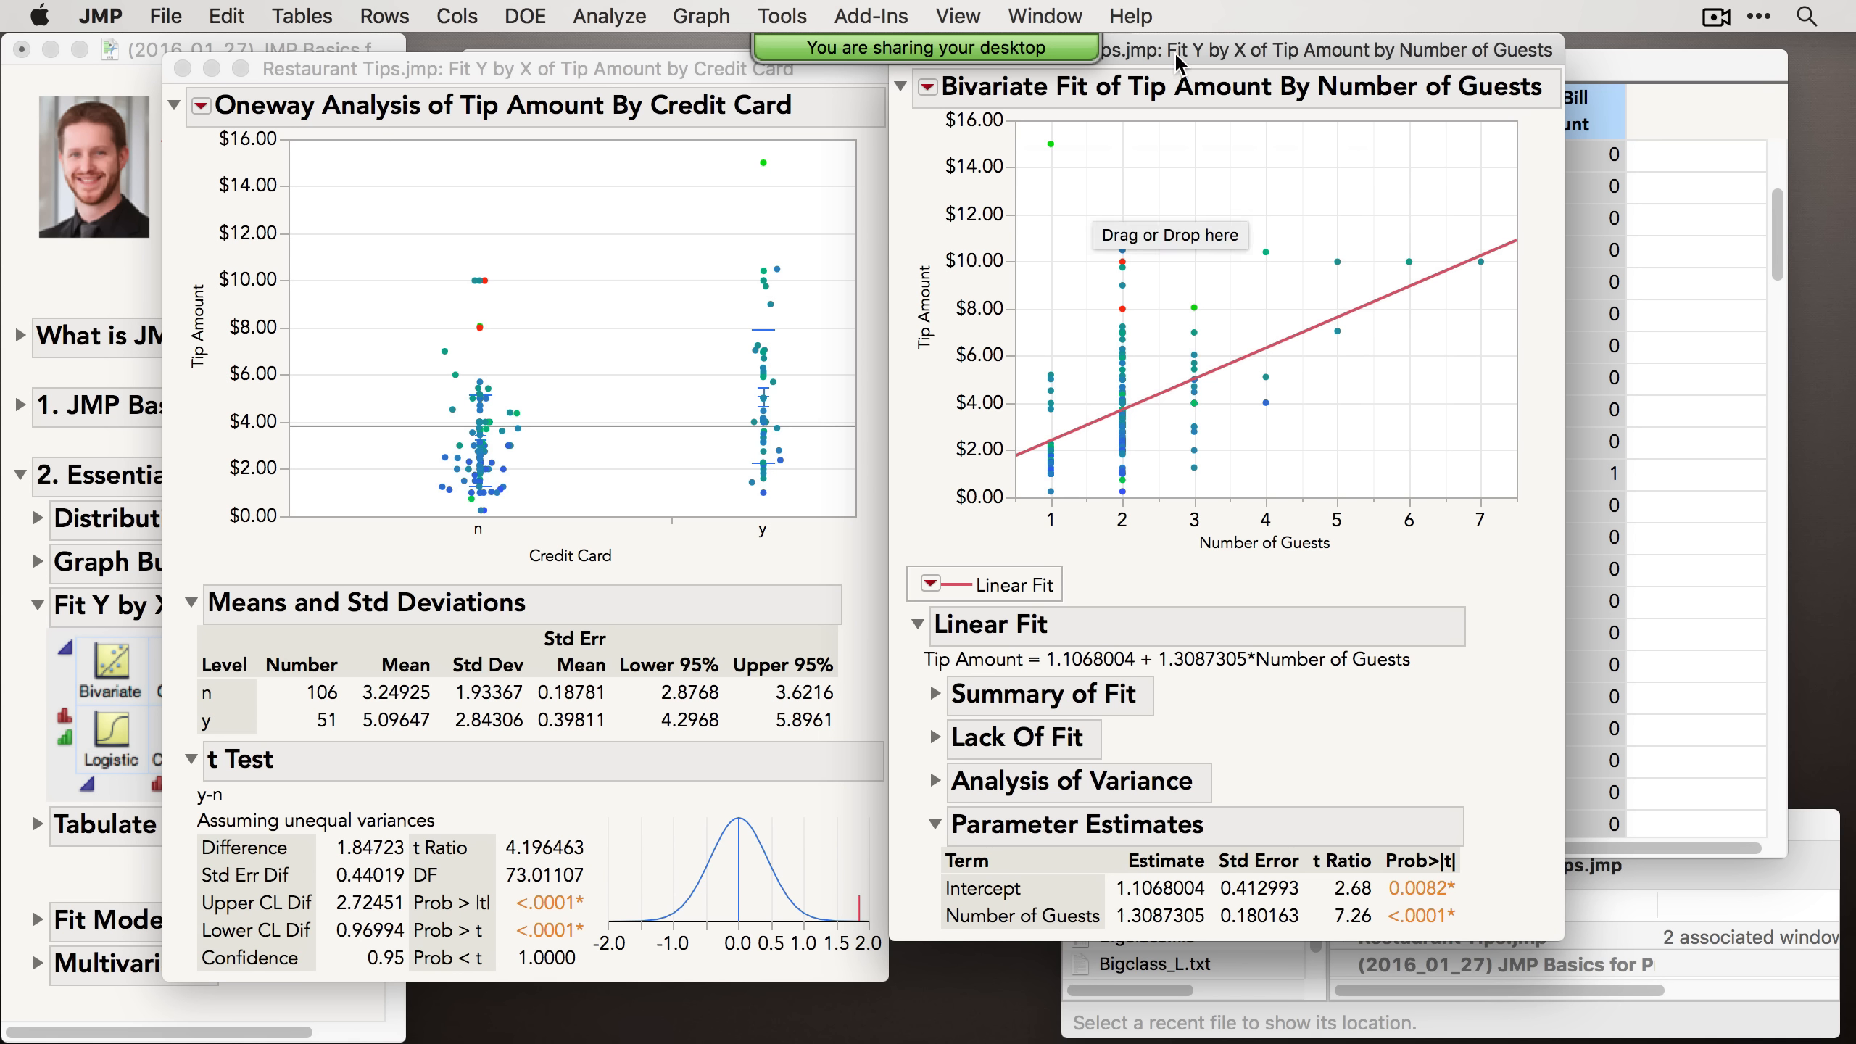
left_click_drag(1174, 51, 1174, 65)
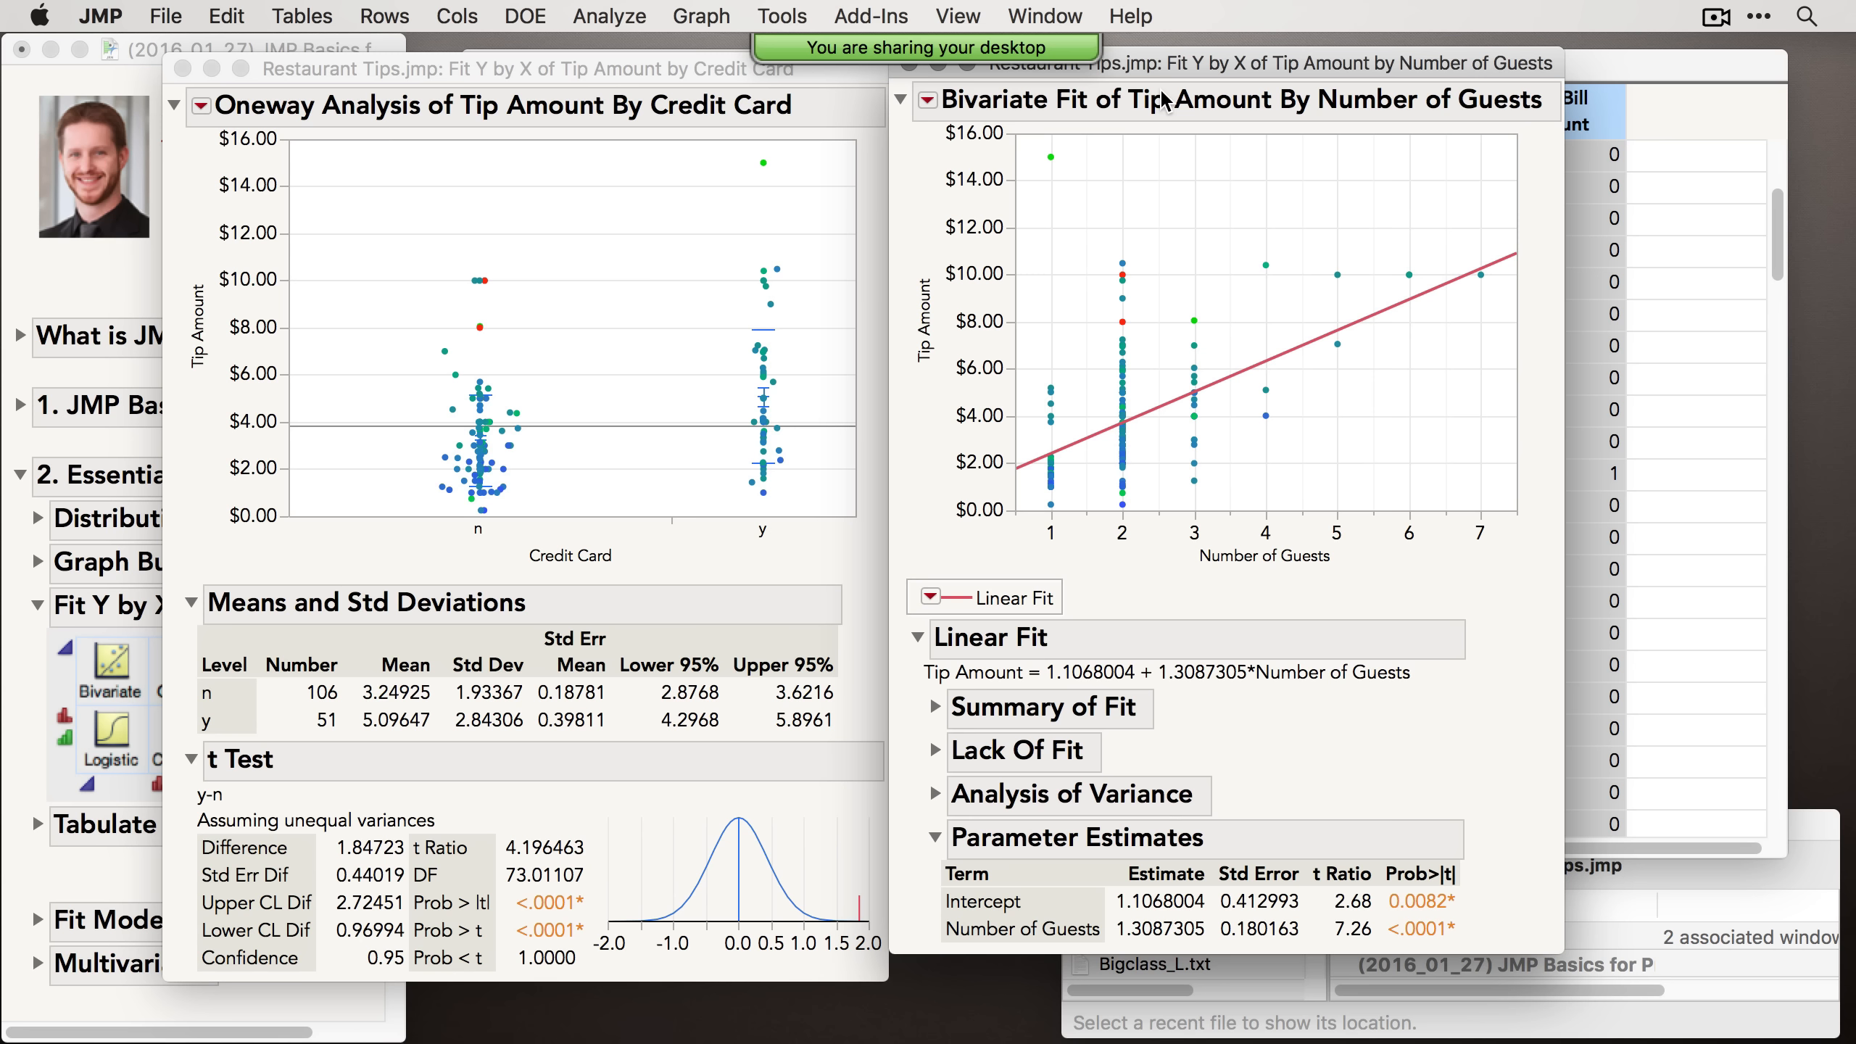
Step: Add a 2, quadratic polynomial fit to the bivariate plot and collapse its report
left_click(928, 101)
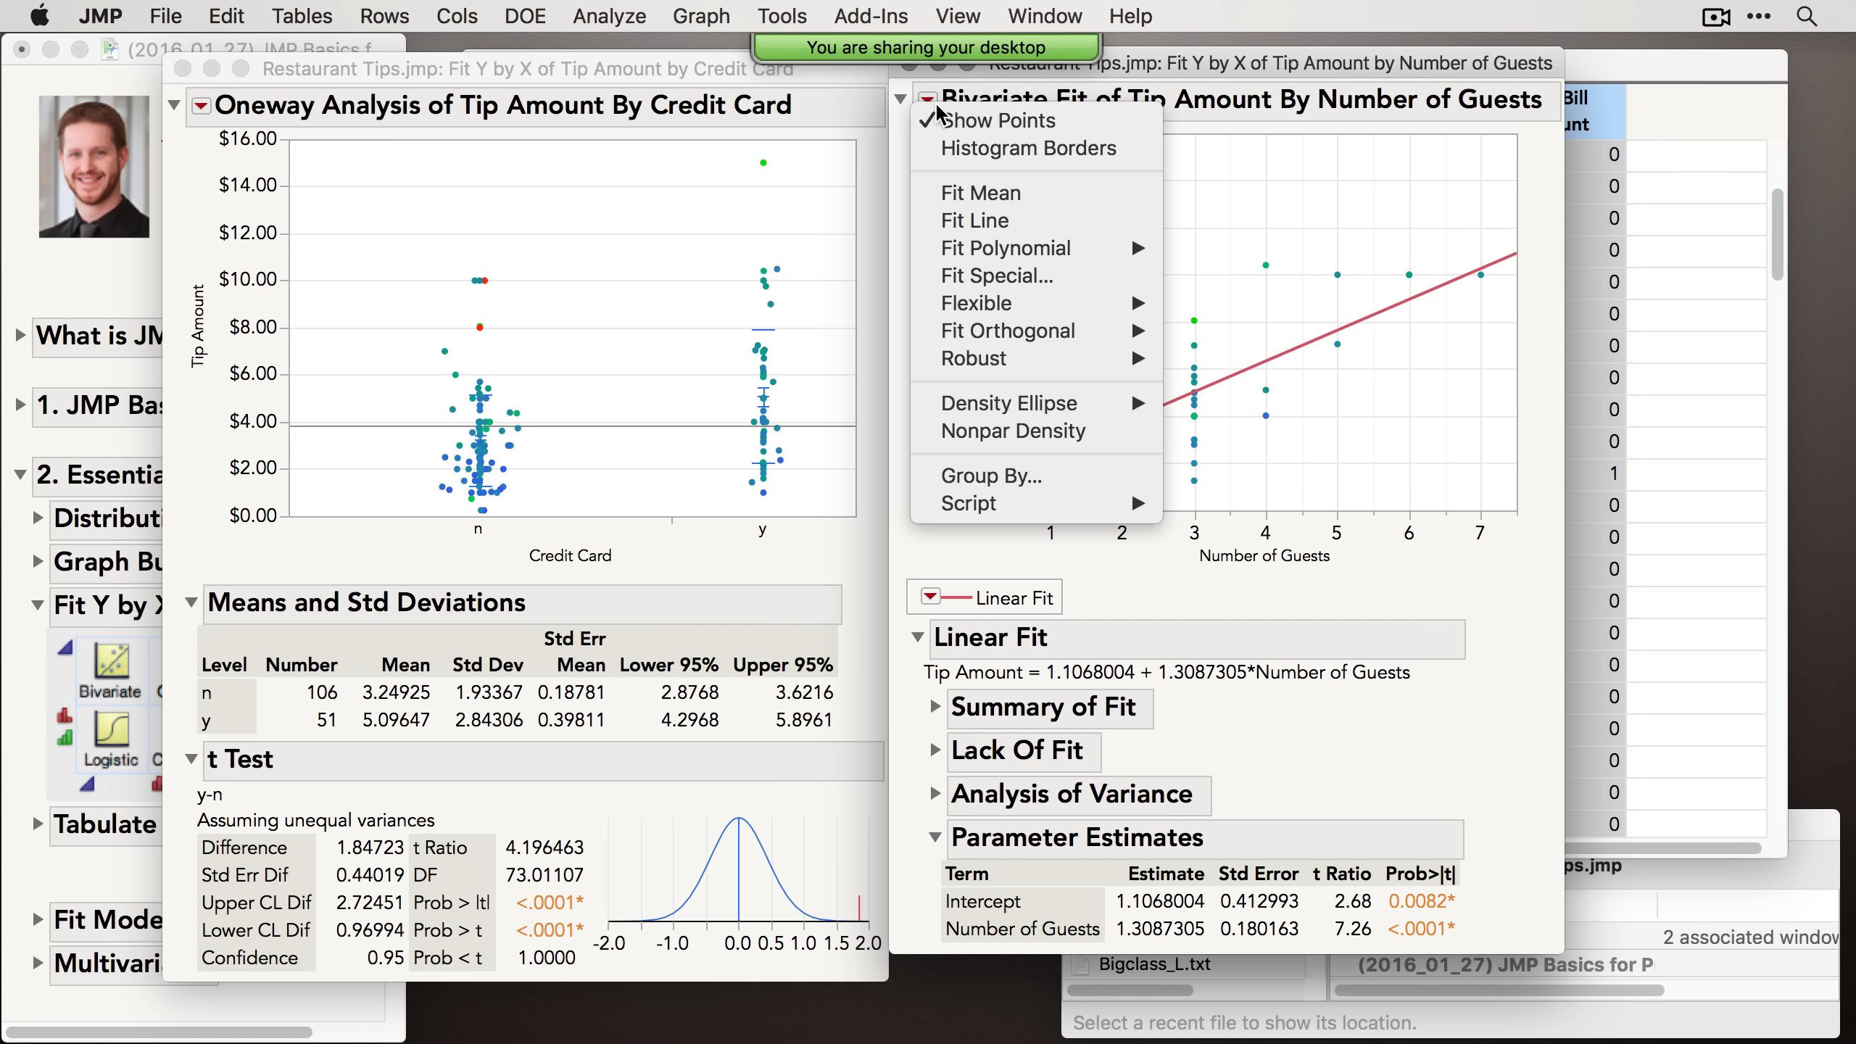
mouse_move(1008, 253)
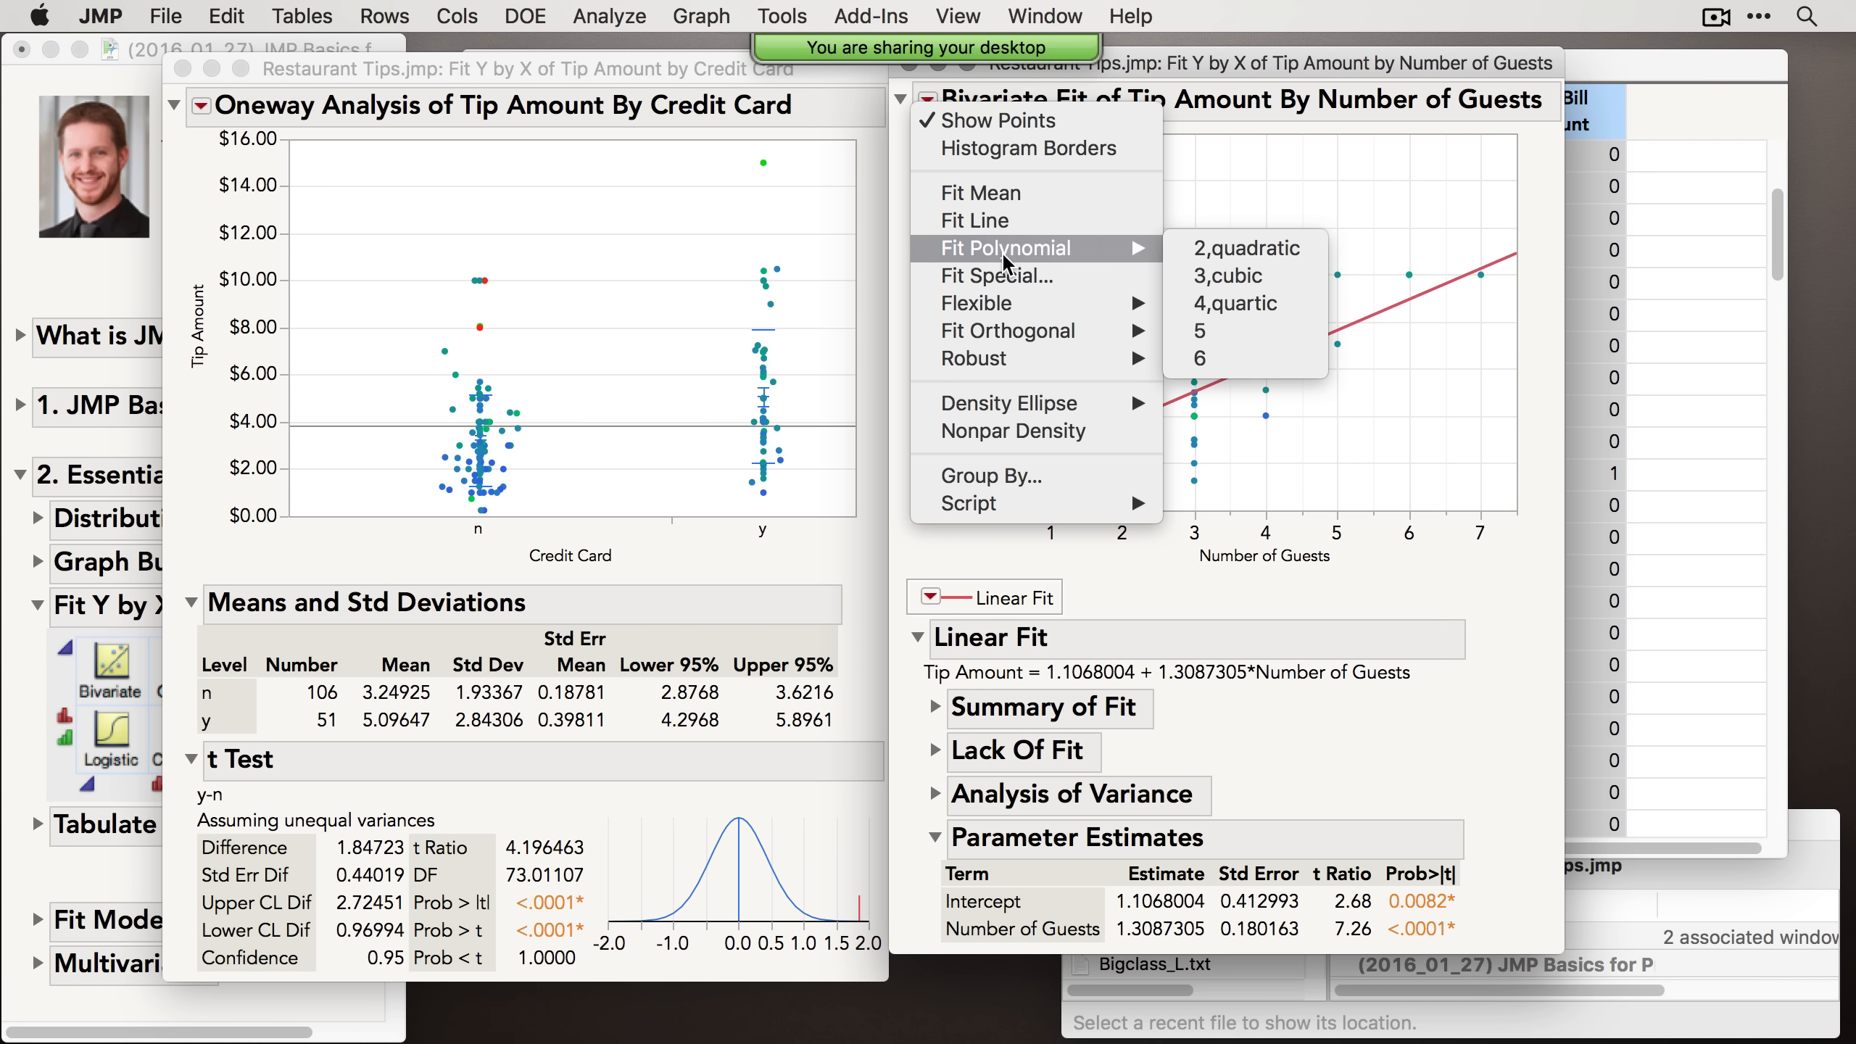
left_click(1198, 253)
scroll(1204, 261, "down", 7)
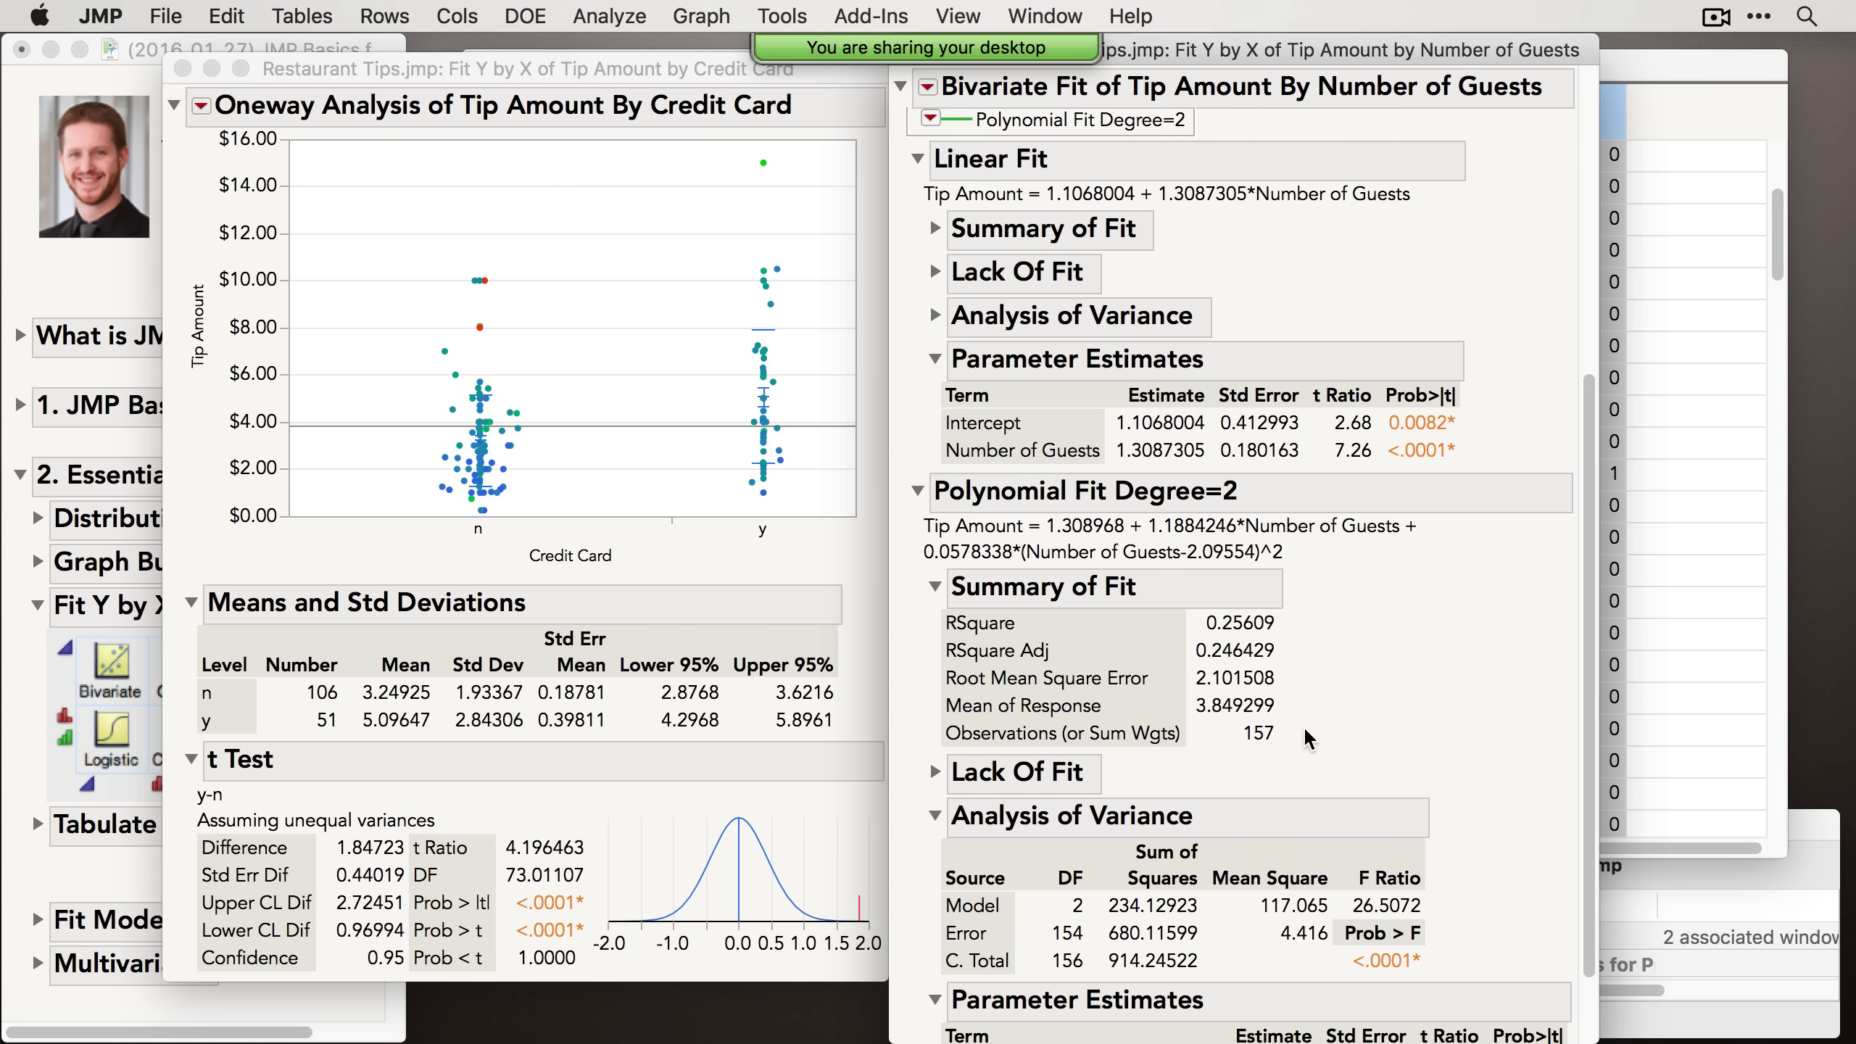
scroll(1302, 725, "up", 7)
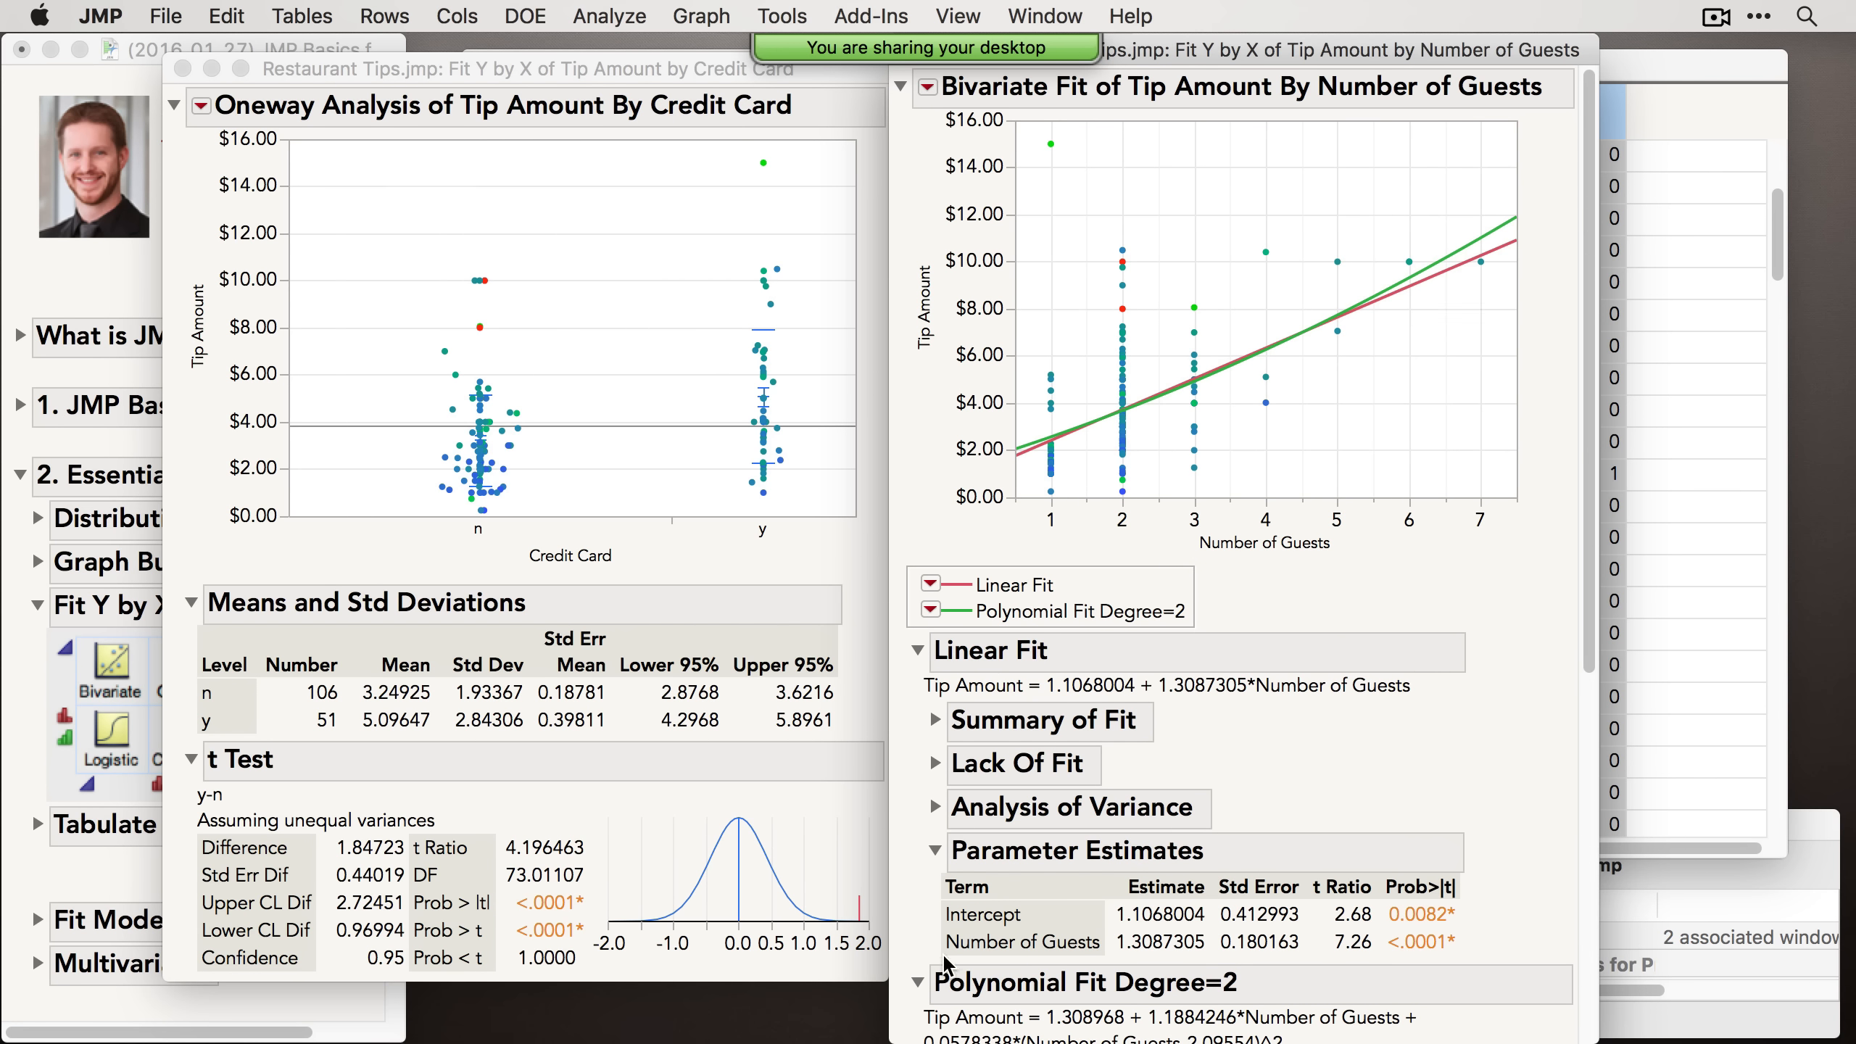
left_click(918, 982)
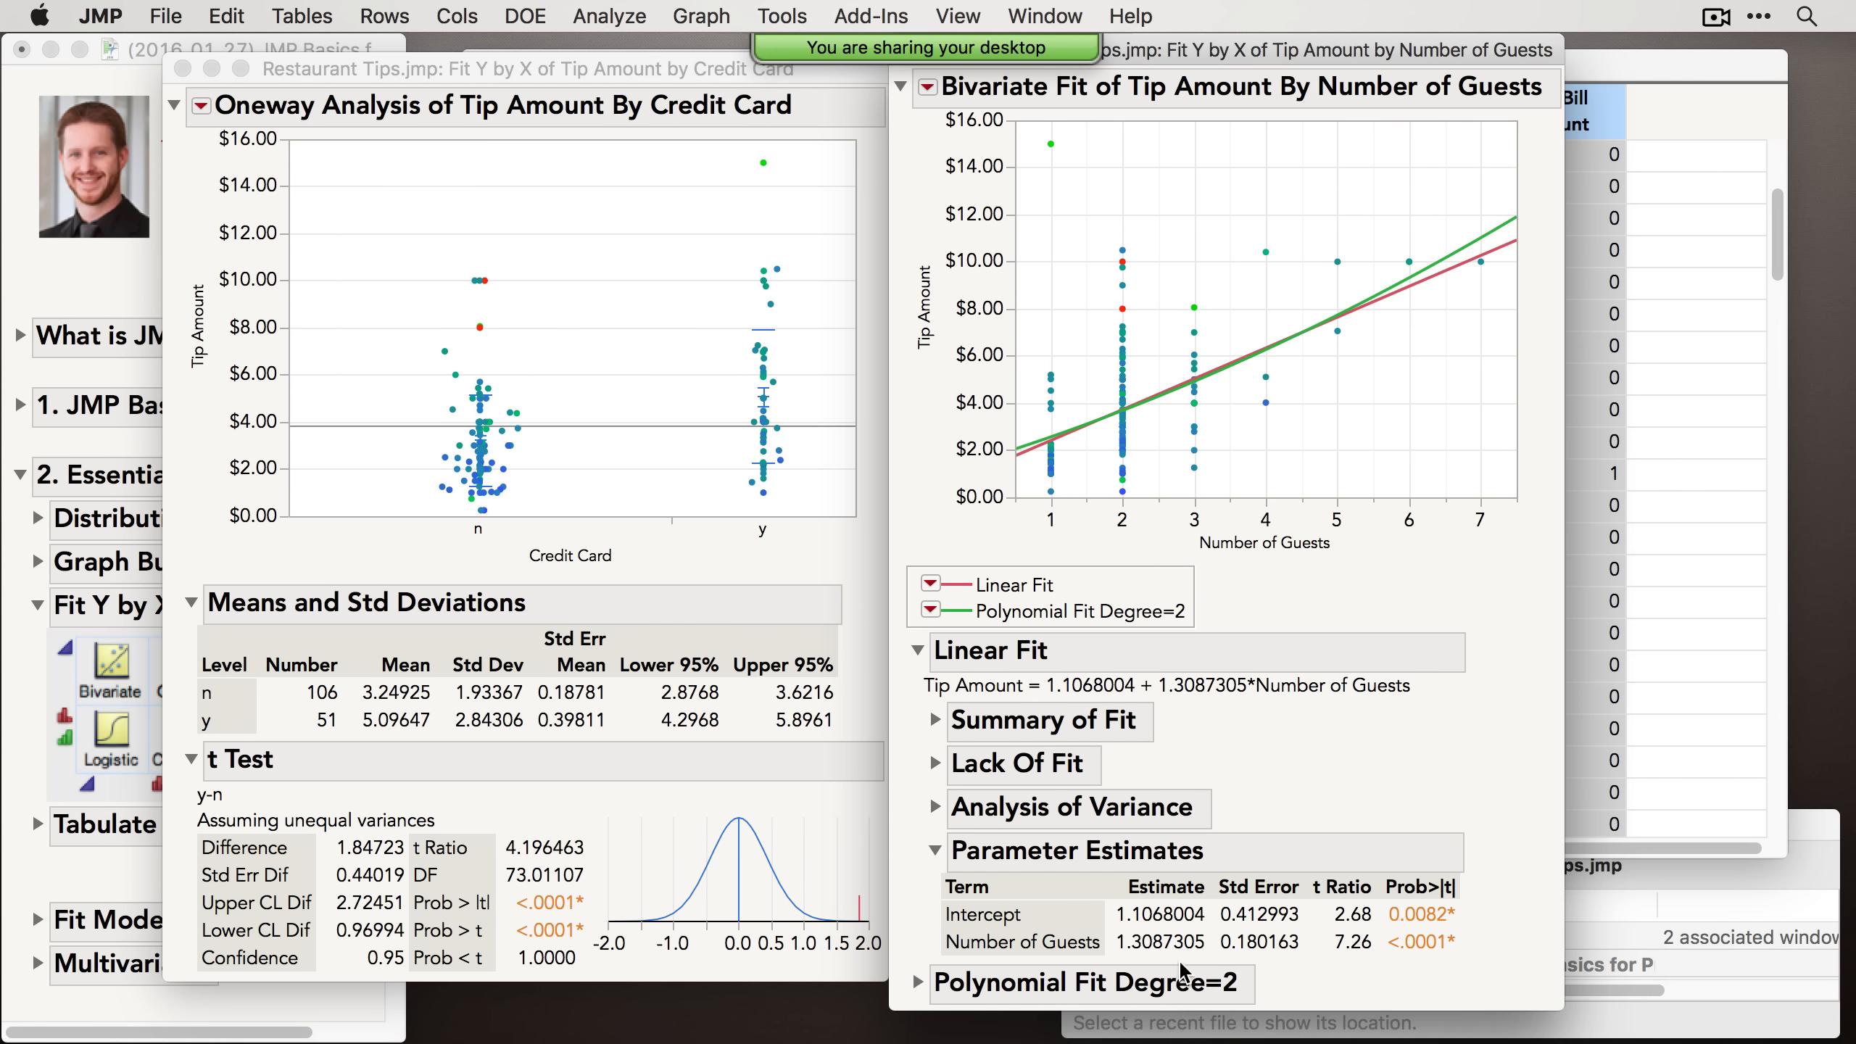
Step: Enlarge the bivariate plot and remove the quadratic polynomial fit
mouse_move(929, 486)
left_mouse_down()
mouse_move(929, 442)
mouse_move(907, 479)
mouse_move(918, 585)
mouse_move(944, 601)
mouse_move(923, 569)
mouse_move(925, 592)
mouse_move(937, 579)
left_mouse_up()
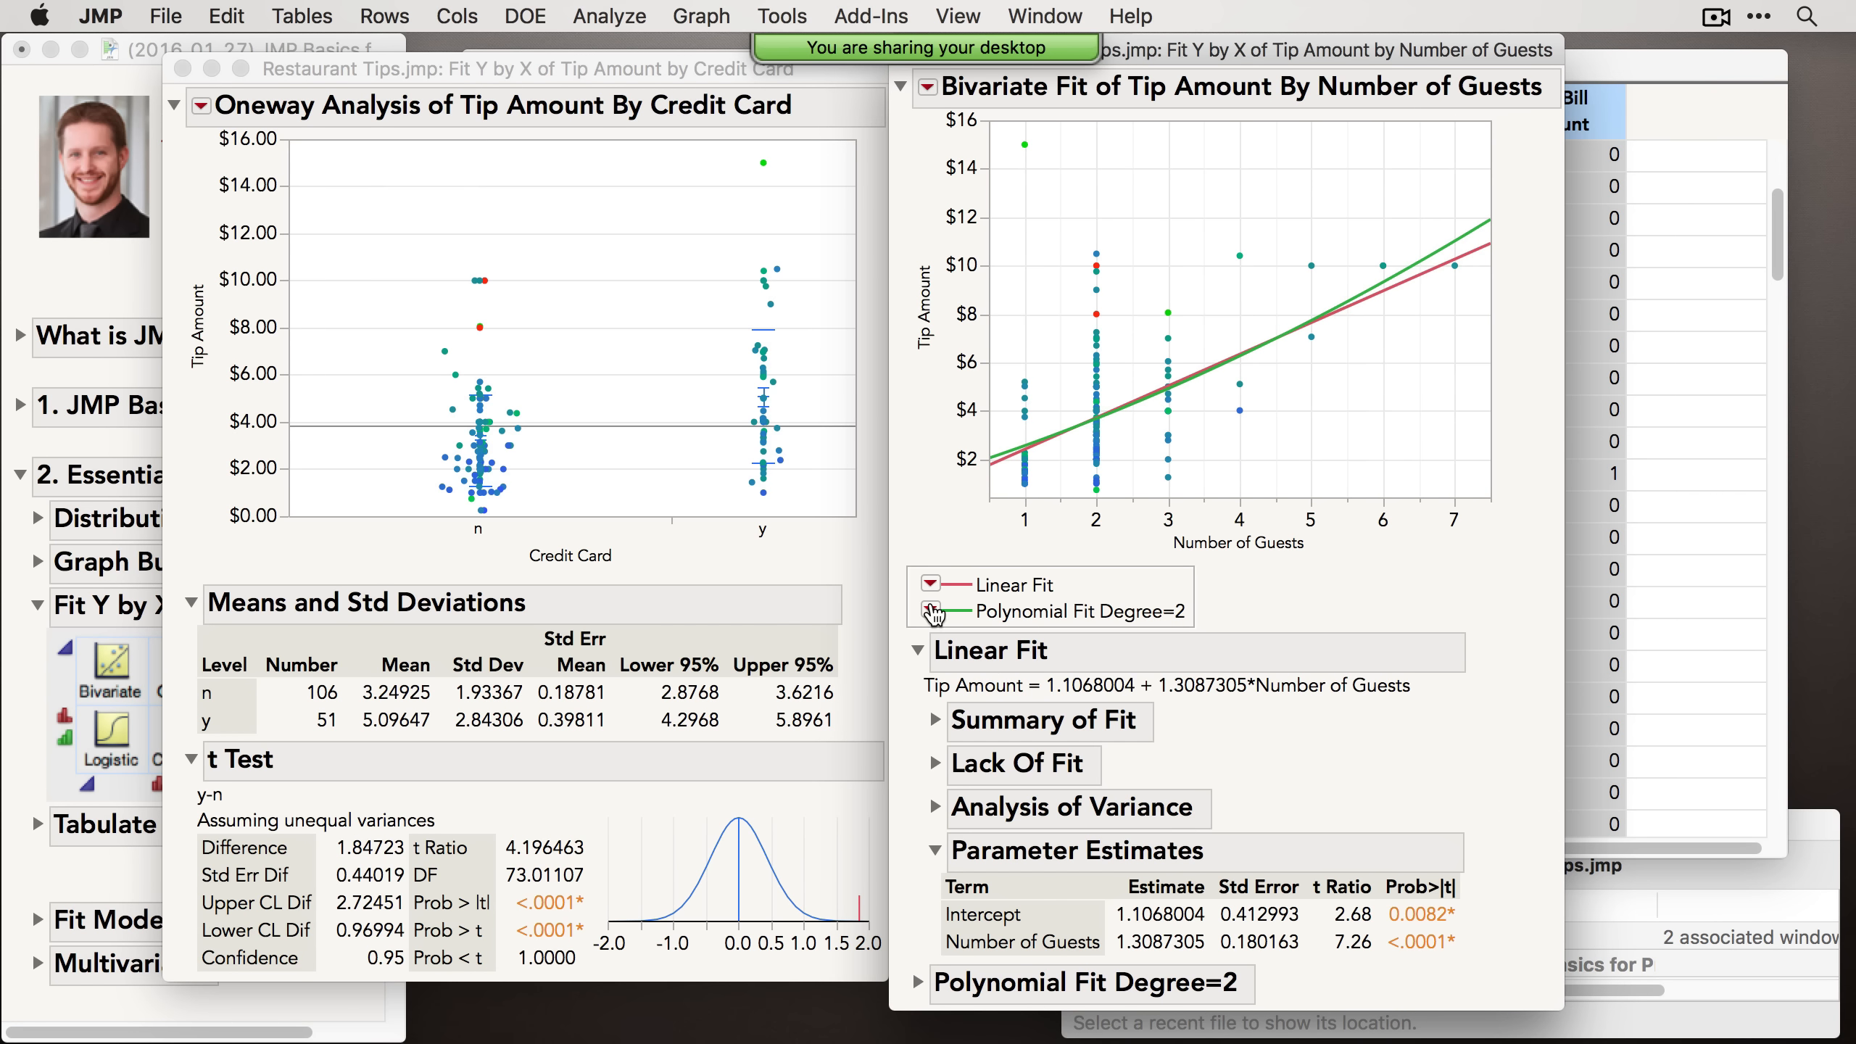
left_click(930, 610)
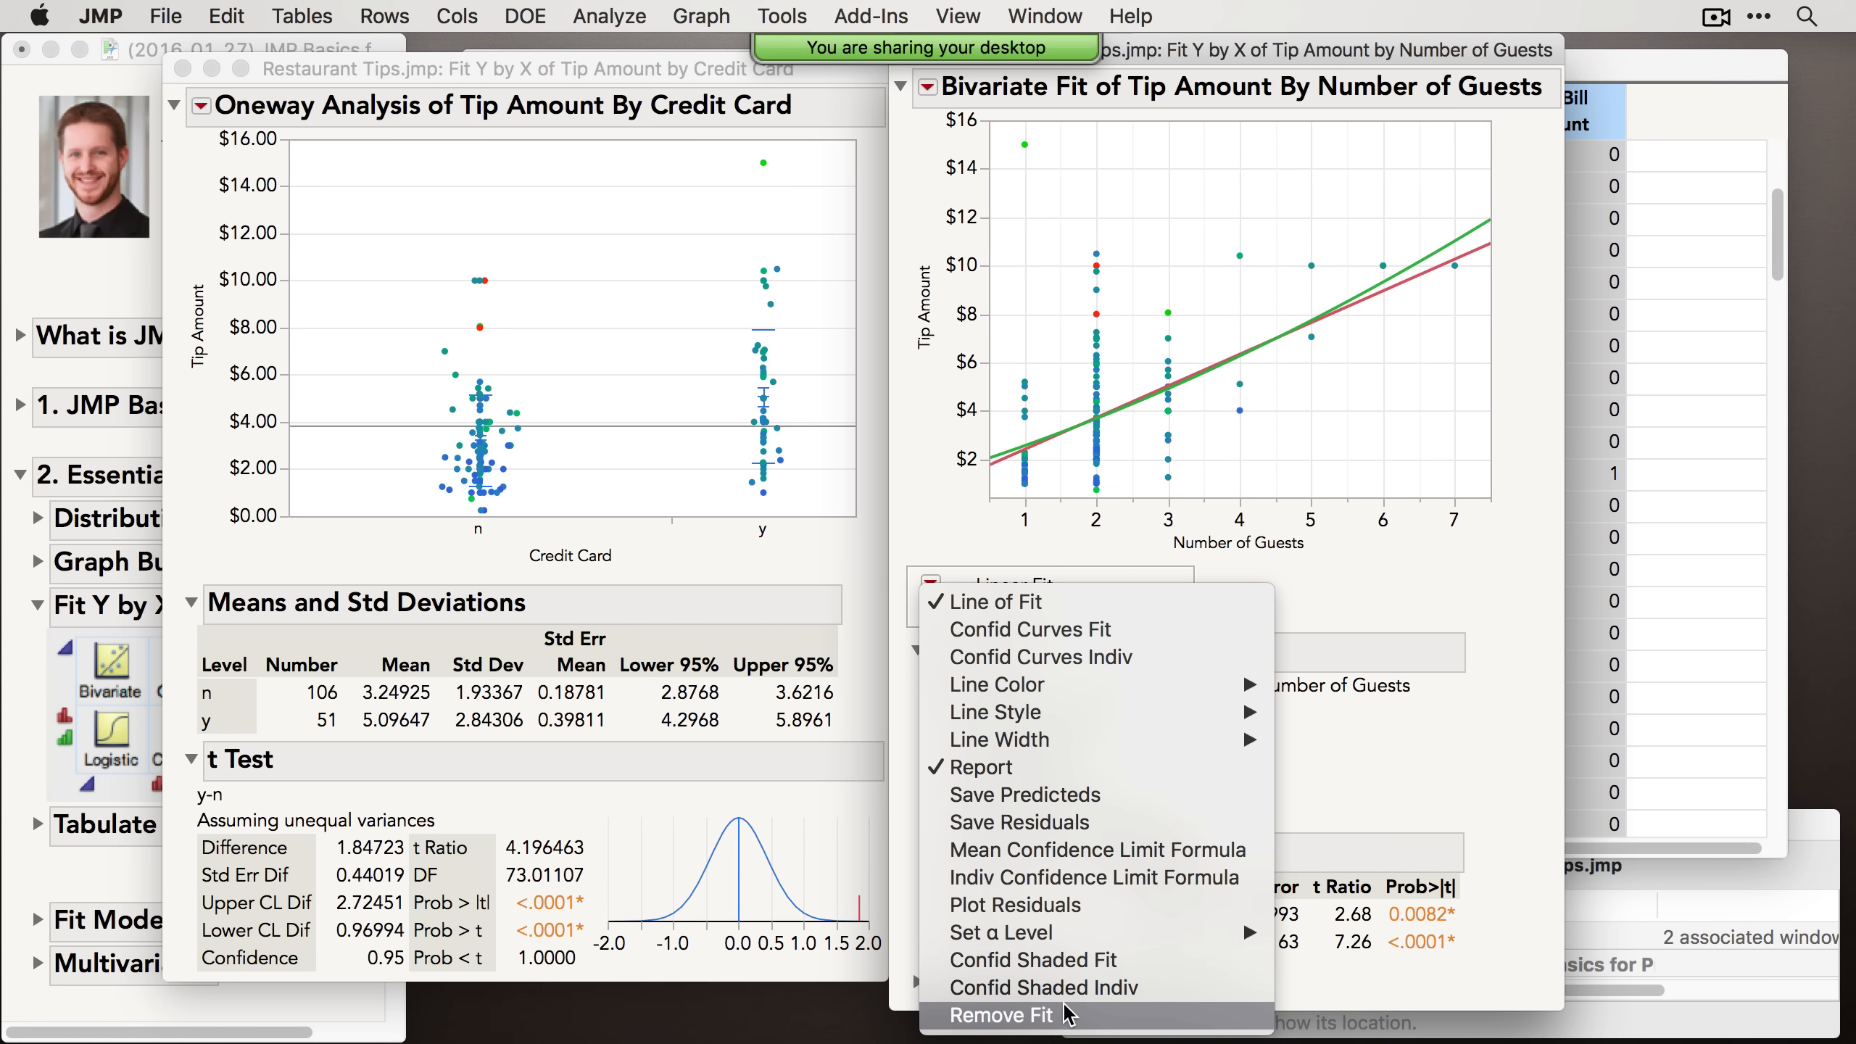
left_click(1068, 1014)
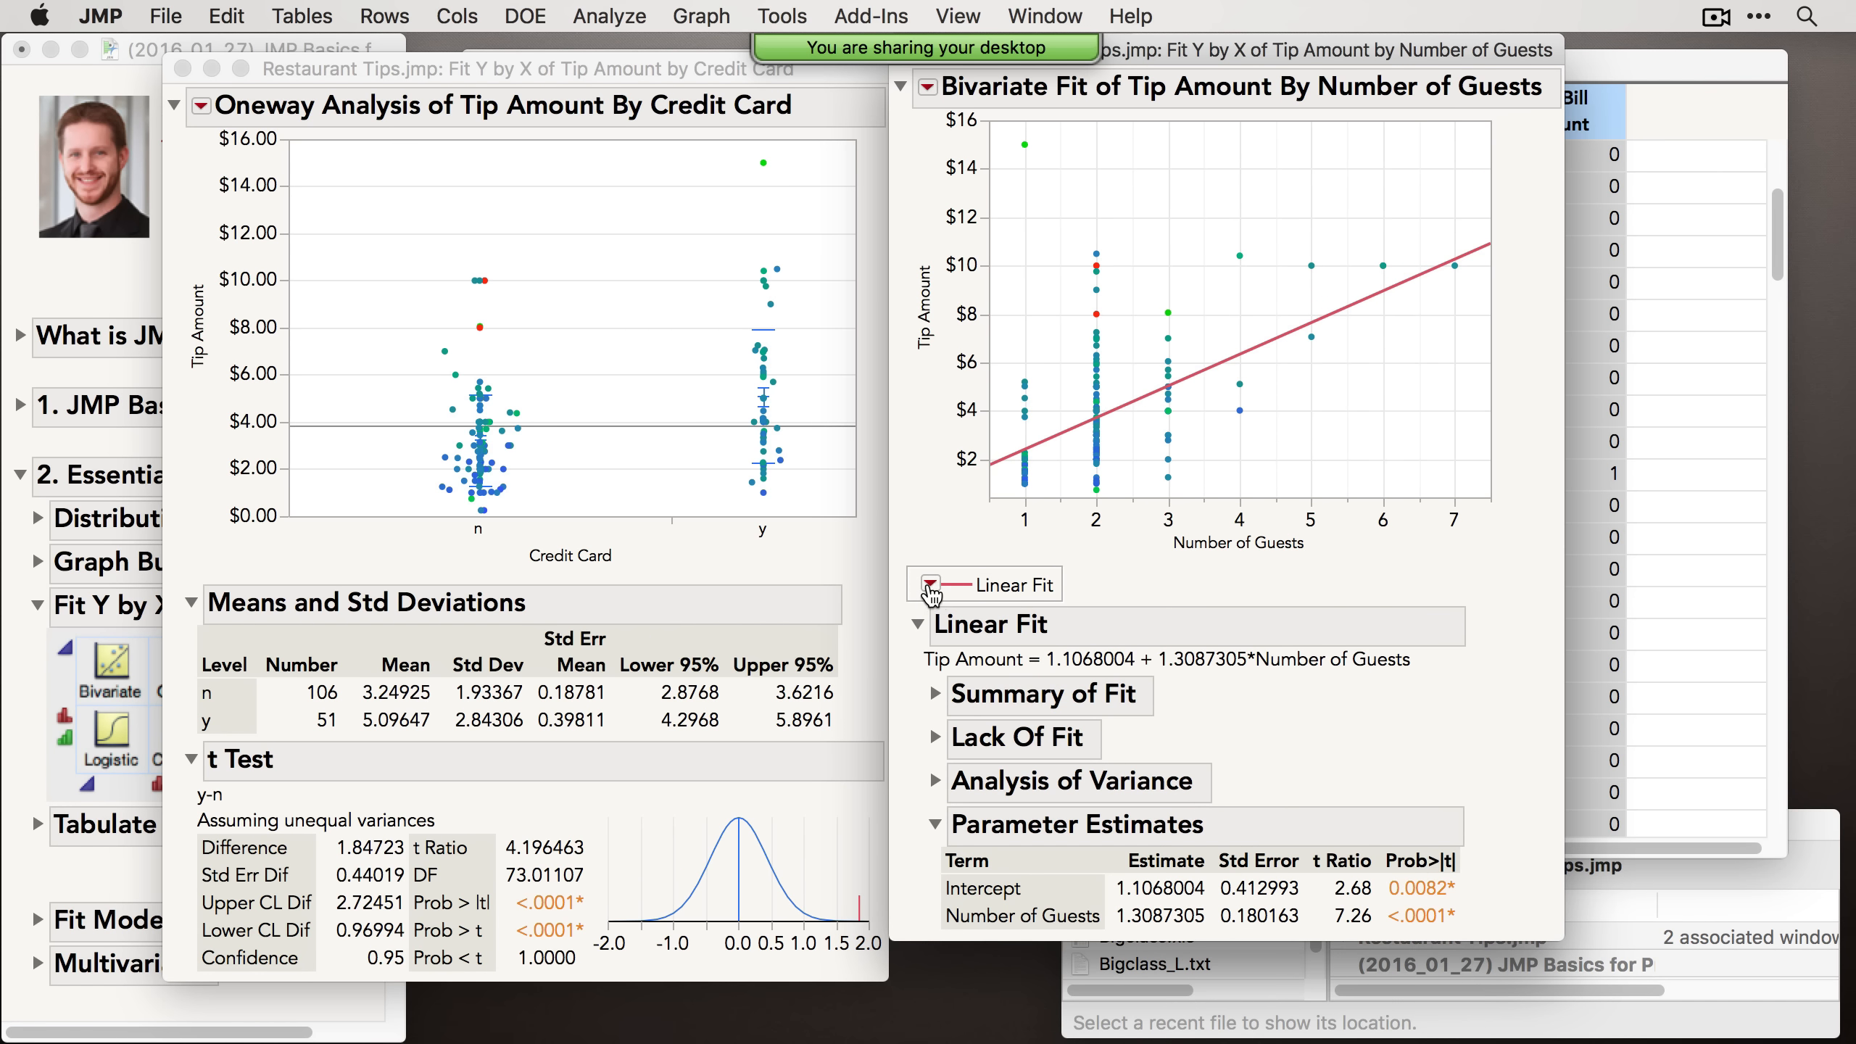
Step: Turn on the shaded confidence region for the linear fit line
left_click(930, 585)
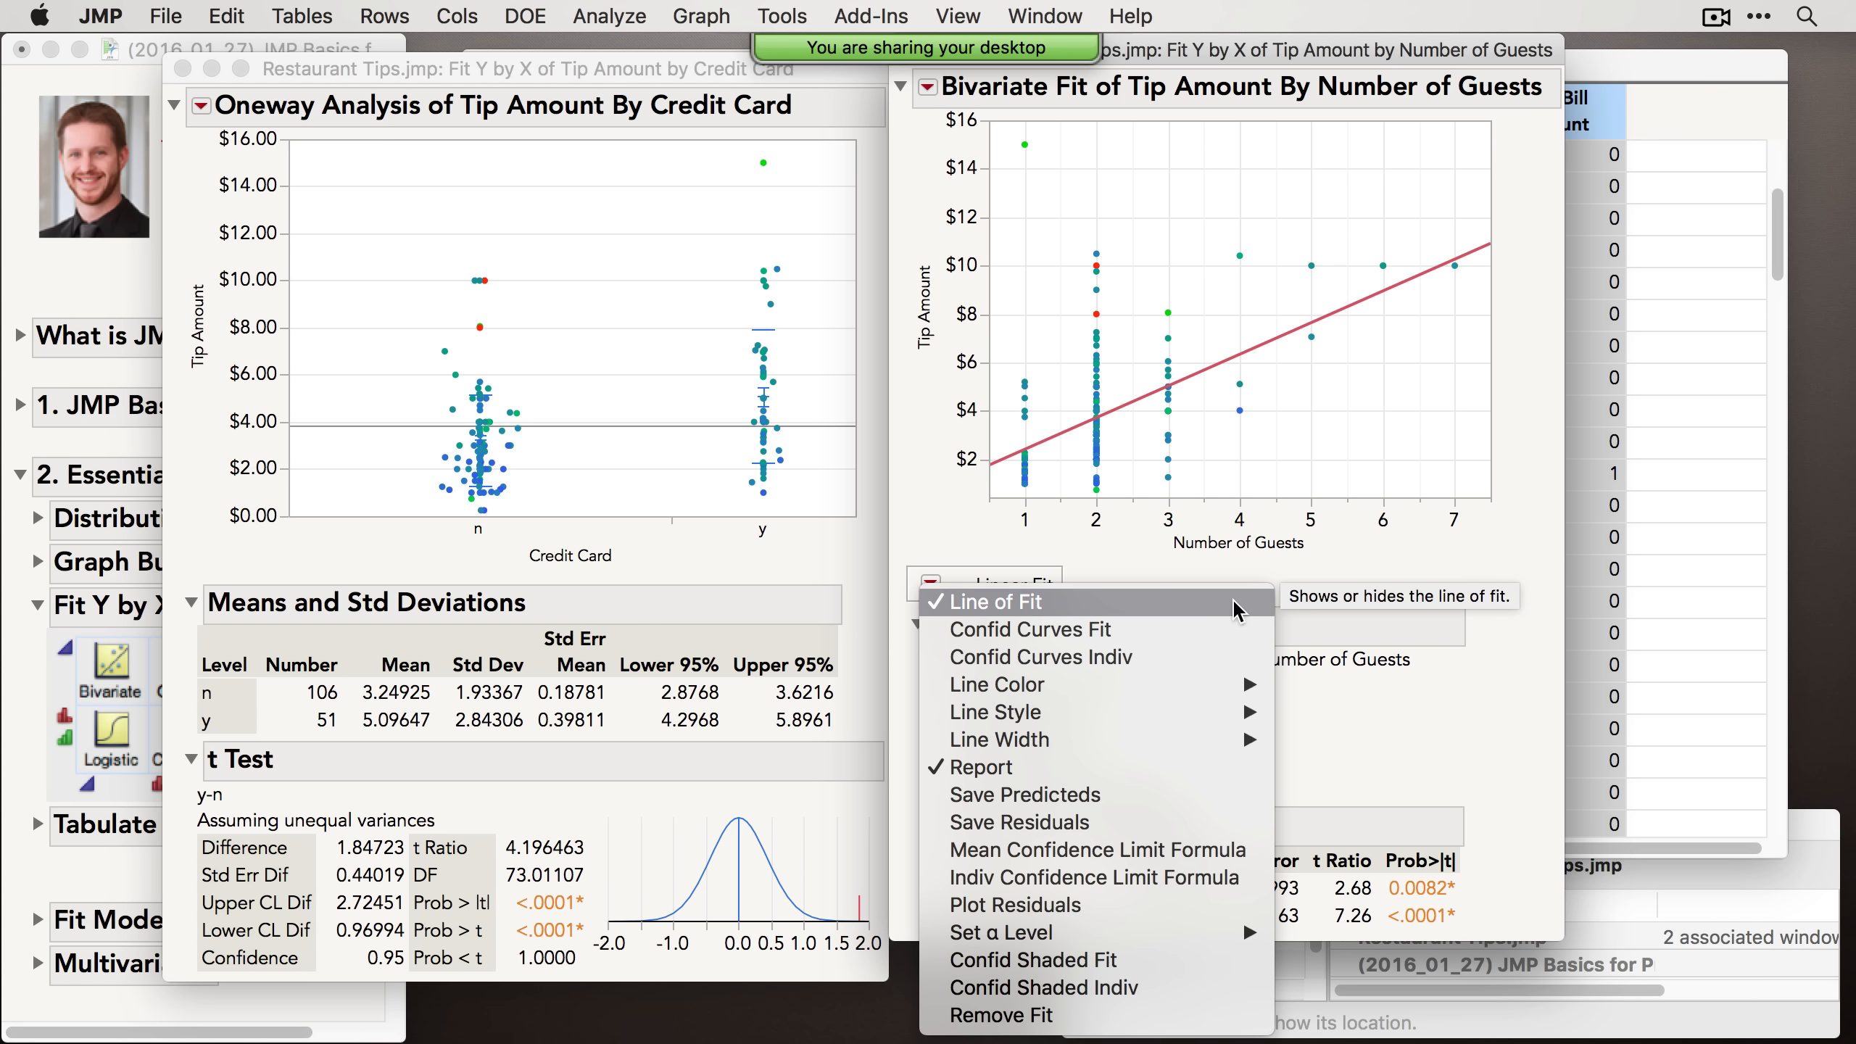
left_click(1036, 966)
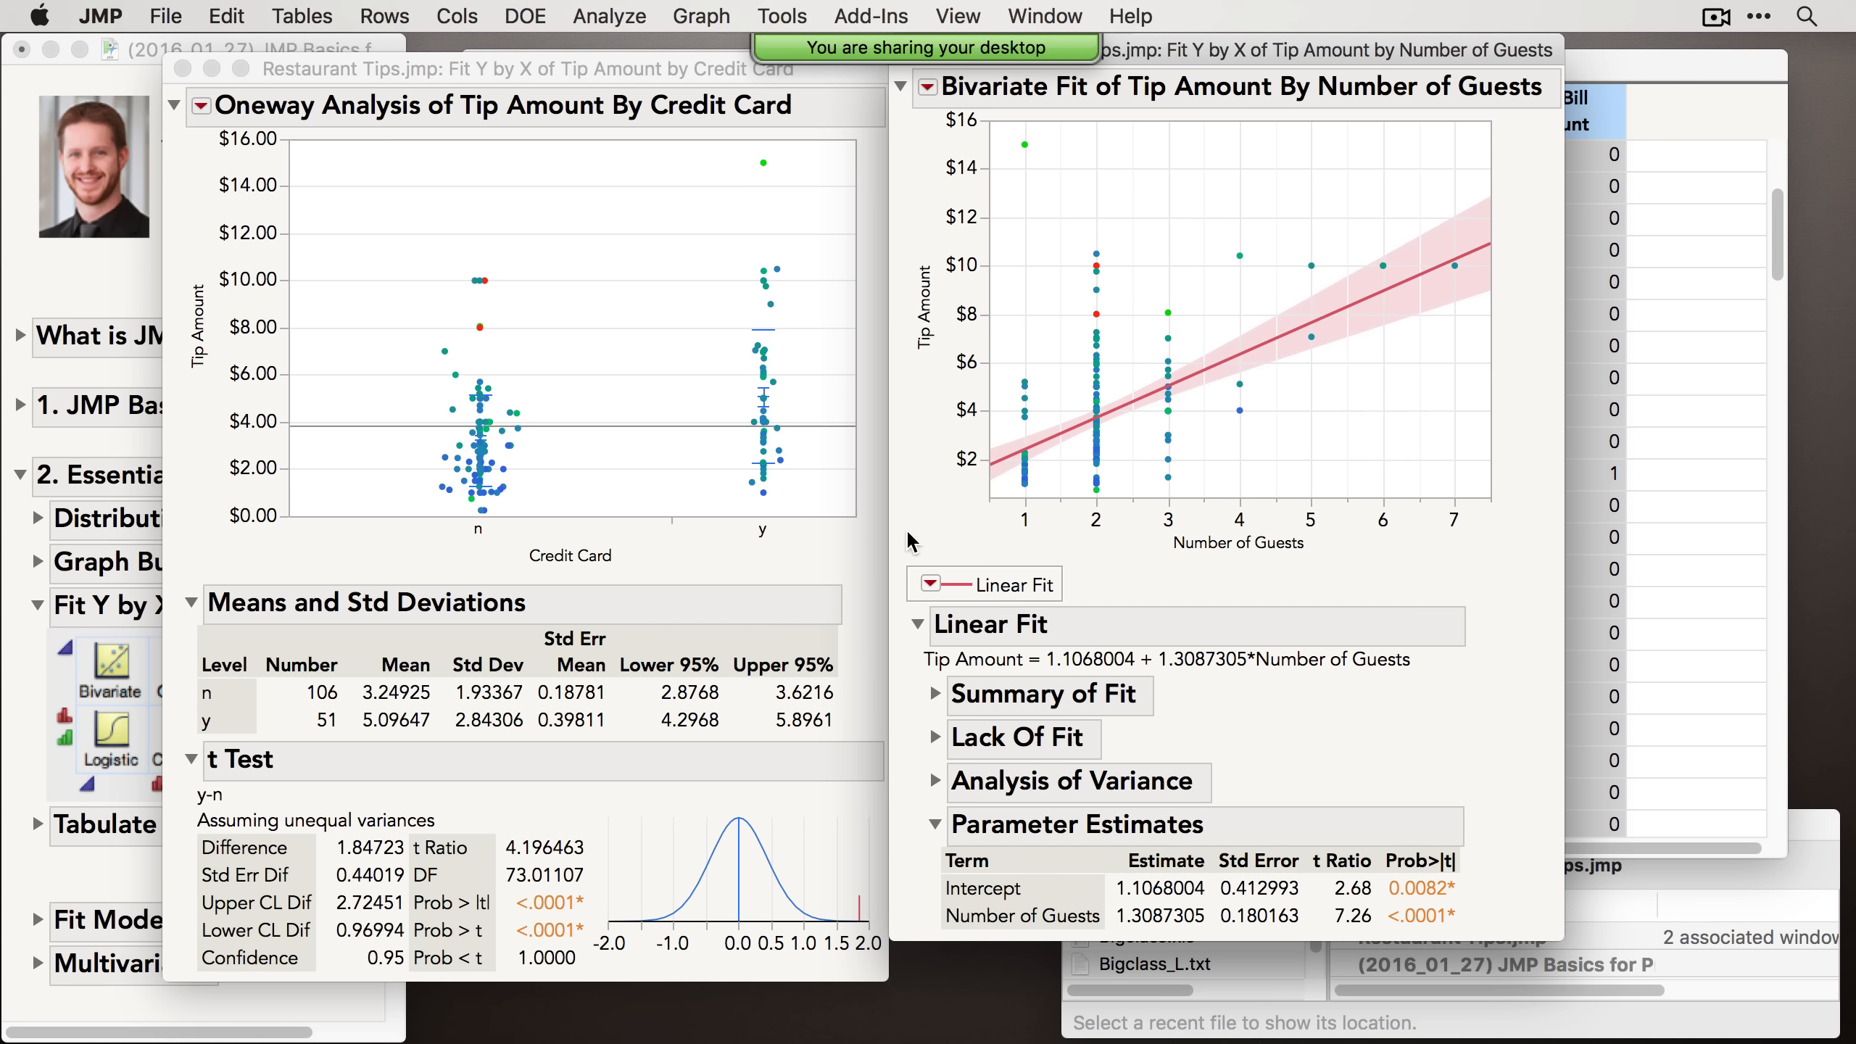
Step: Add the residual diagnostic plots for the linear fit
left_click(938, 583)
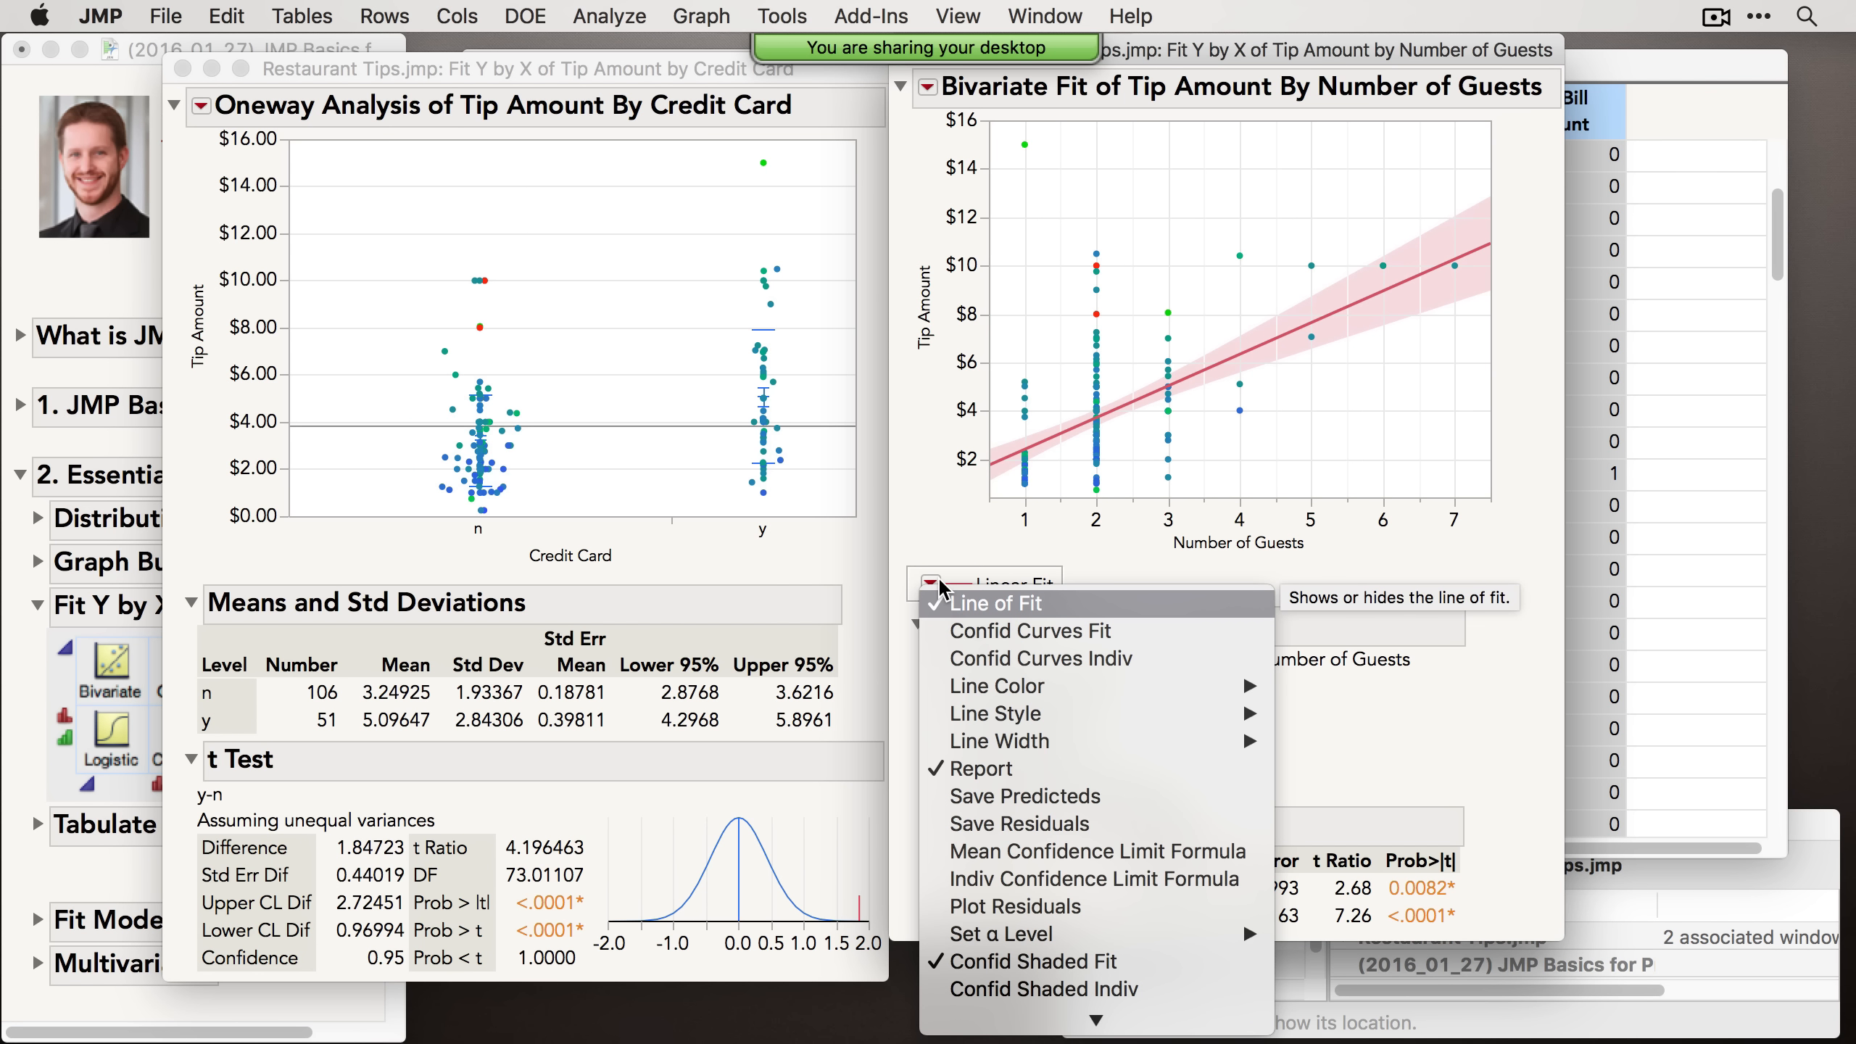
left_click(1069, 908)
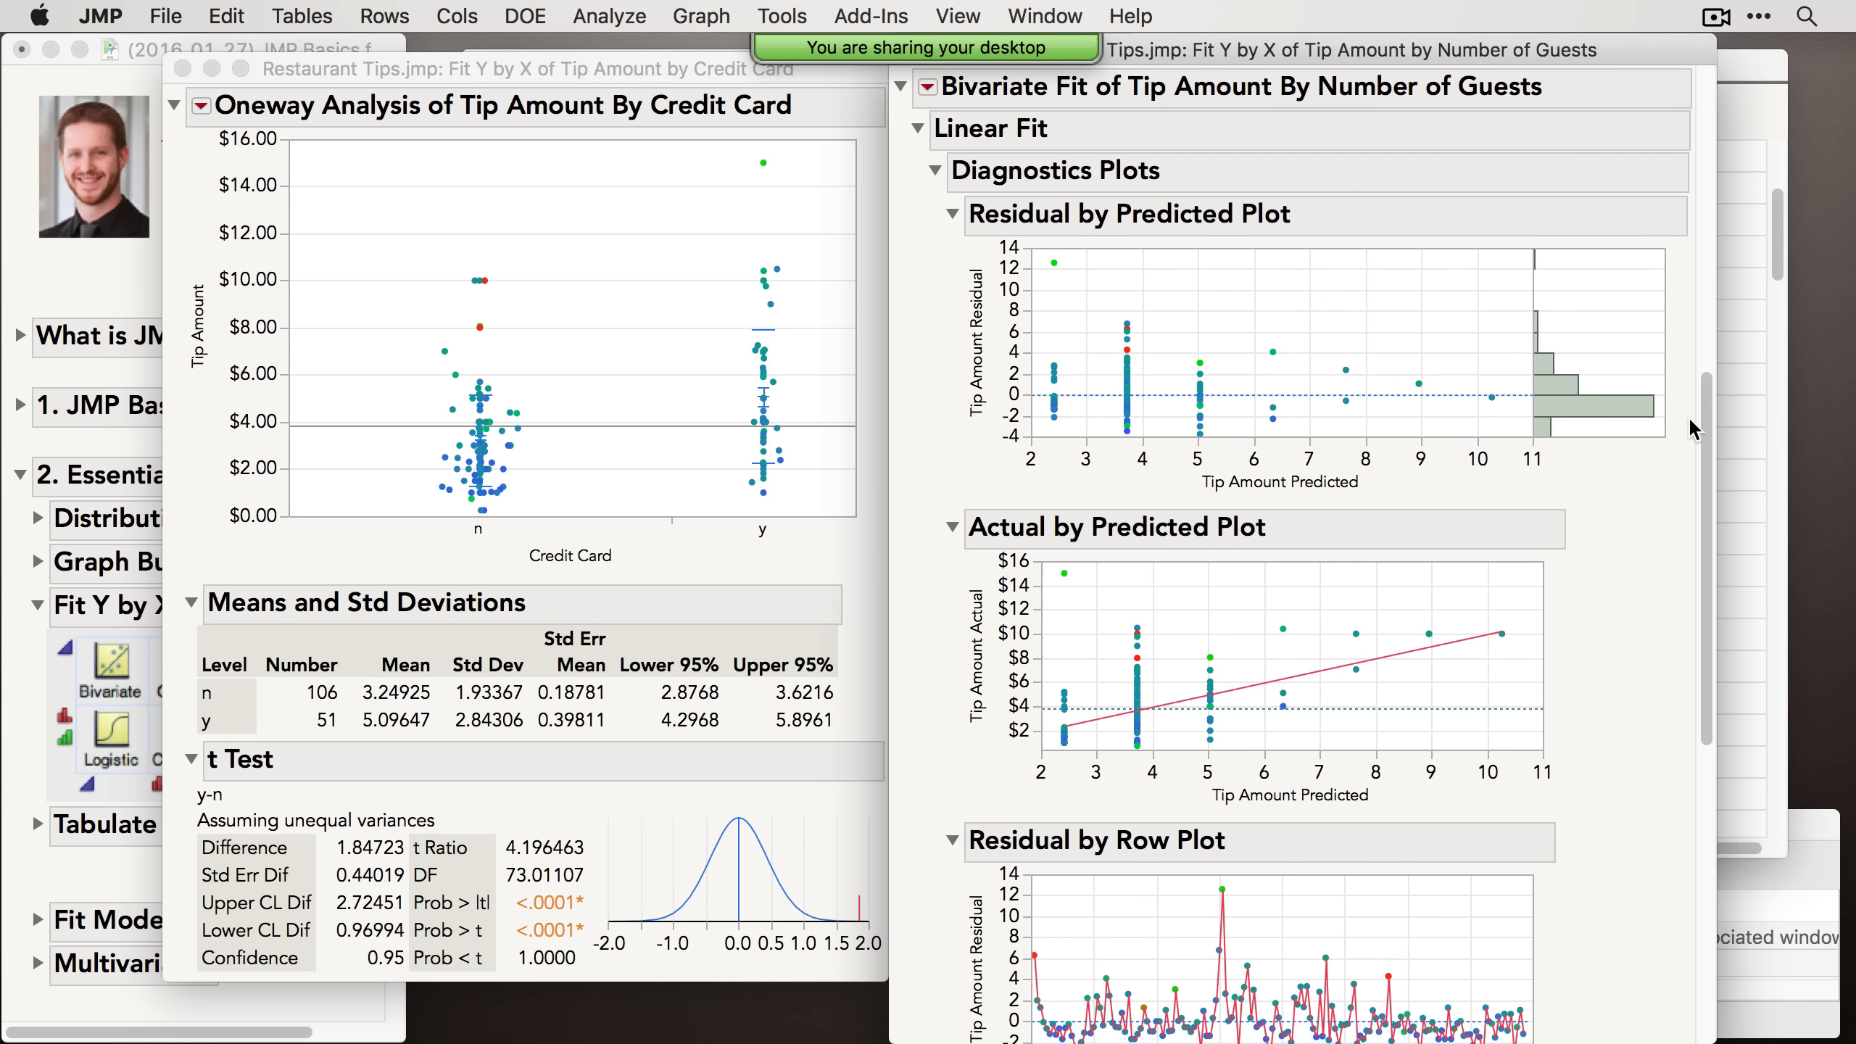
left_click_drag(1704, 426, 1754, 124)
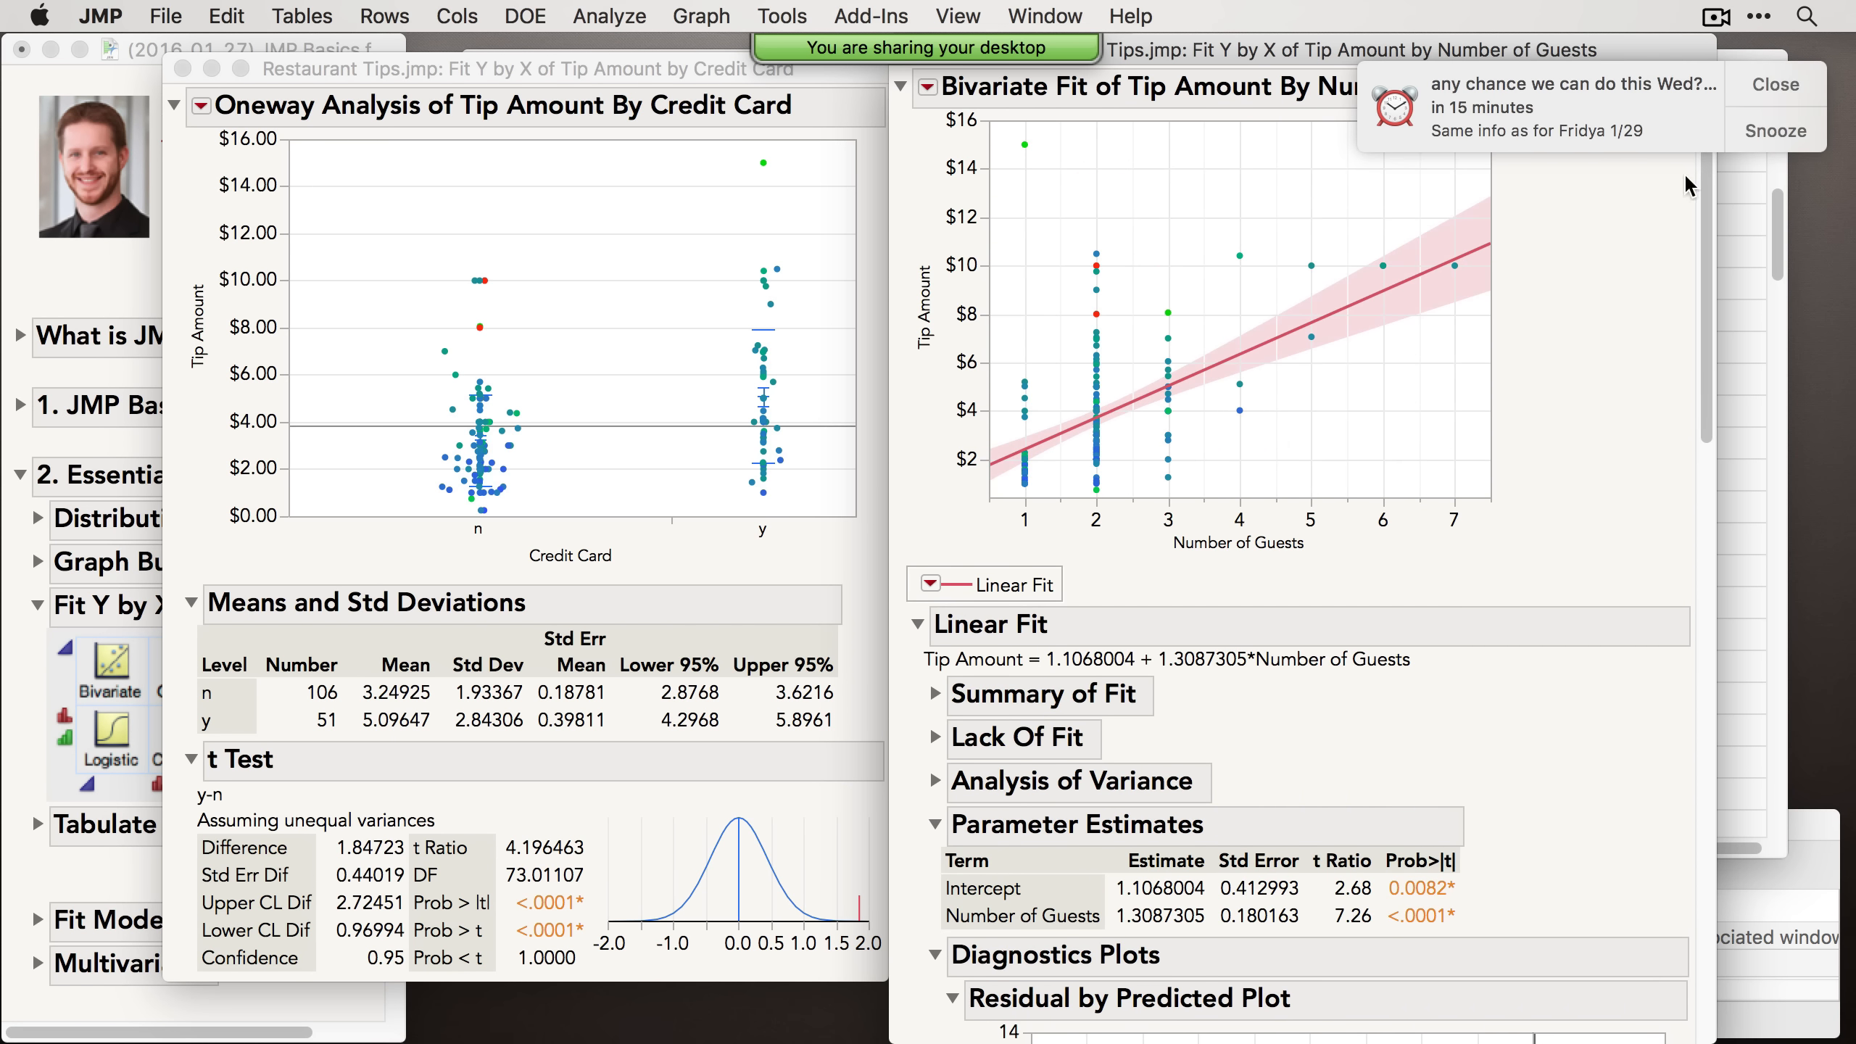
left_click(1777, 88)
left_click(930, 584)
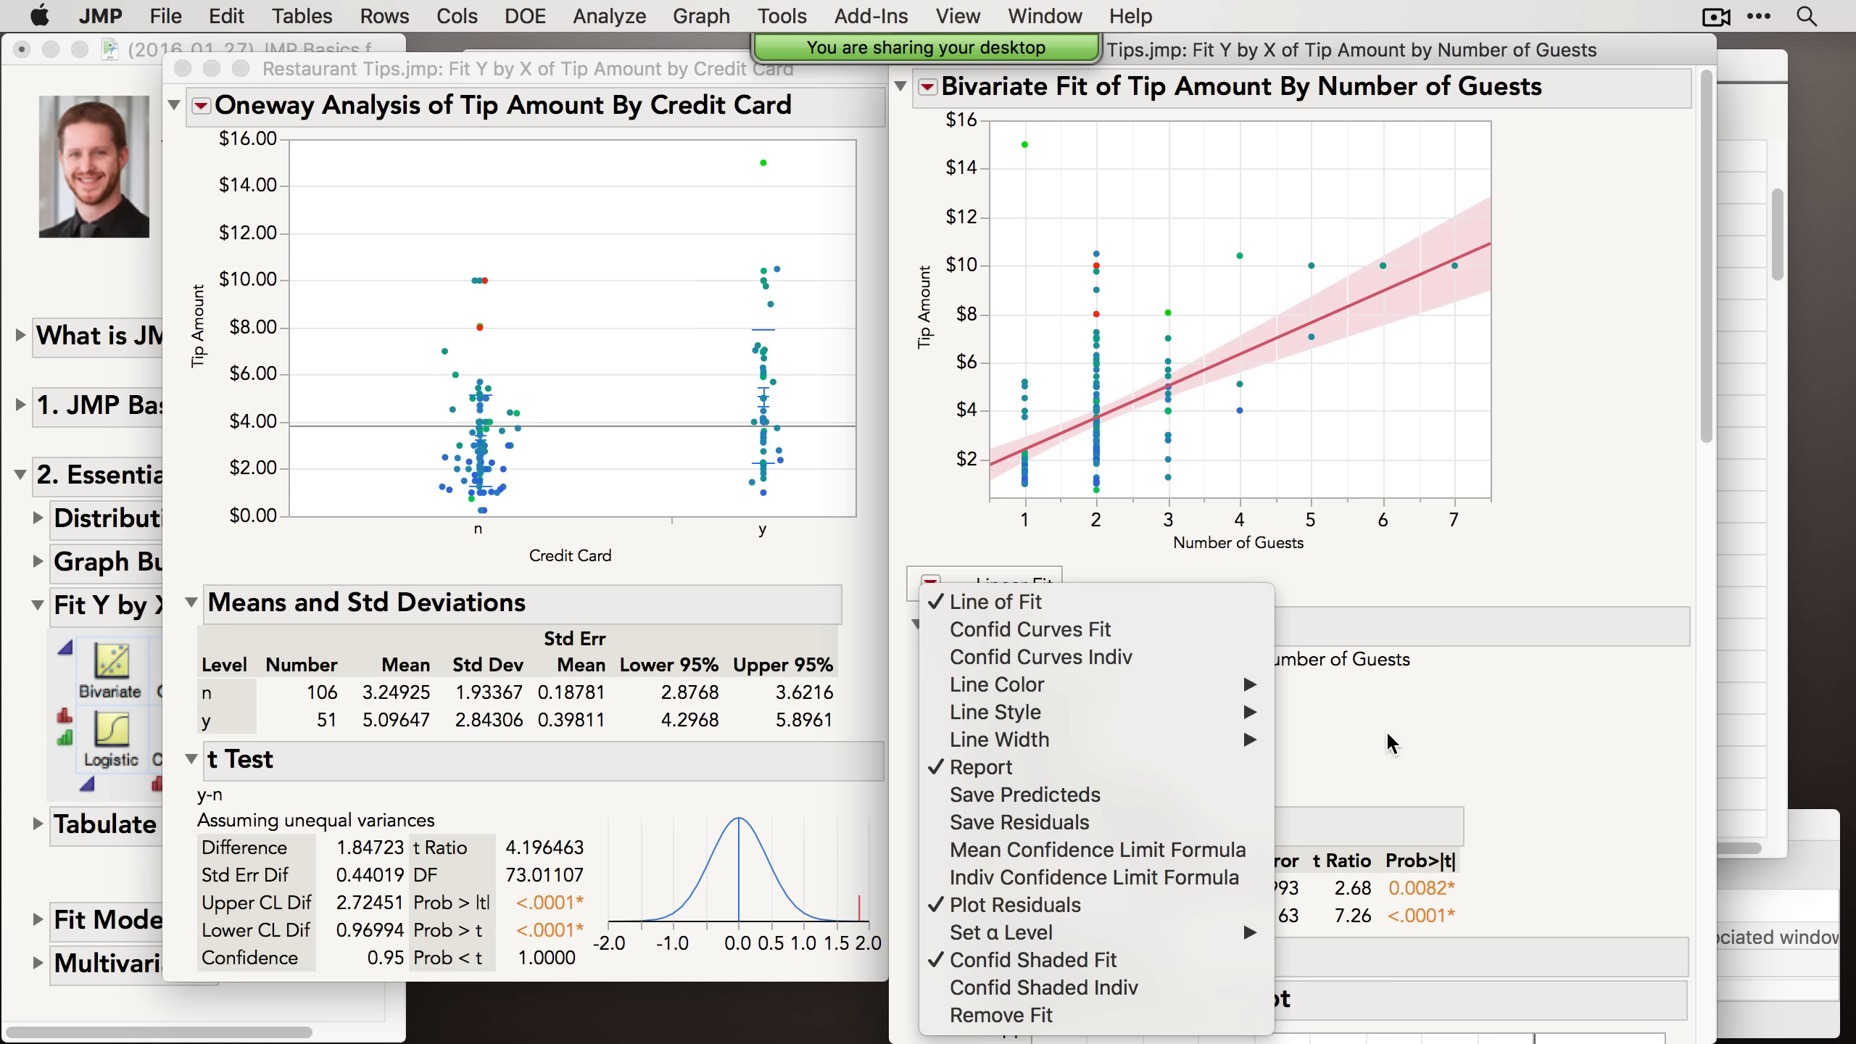
left_click(1399, 746)
left_click(804, 559)
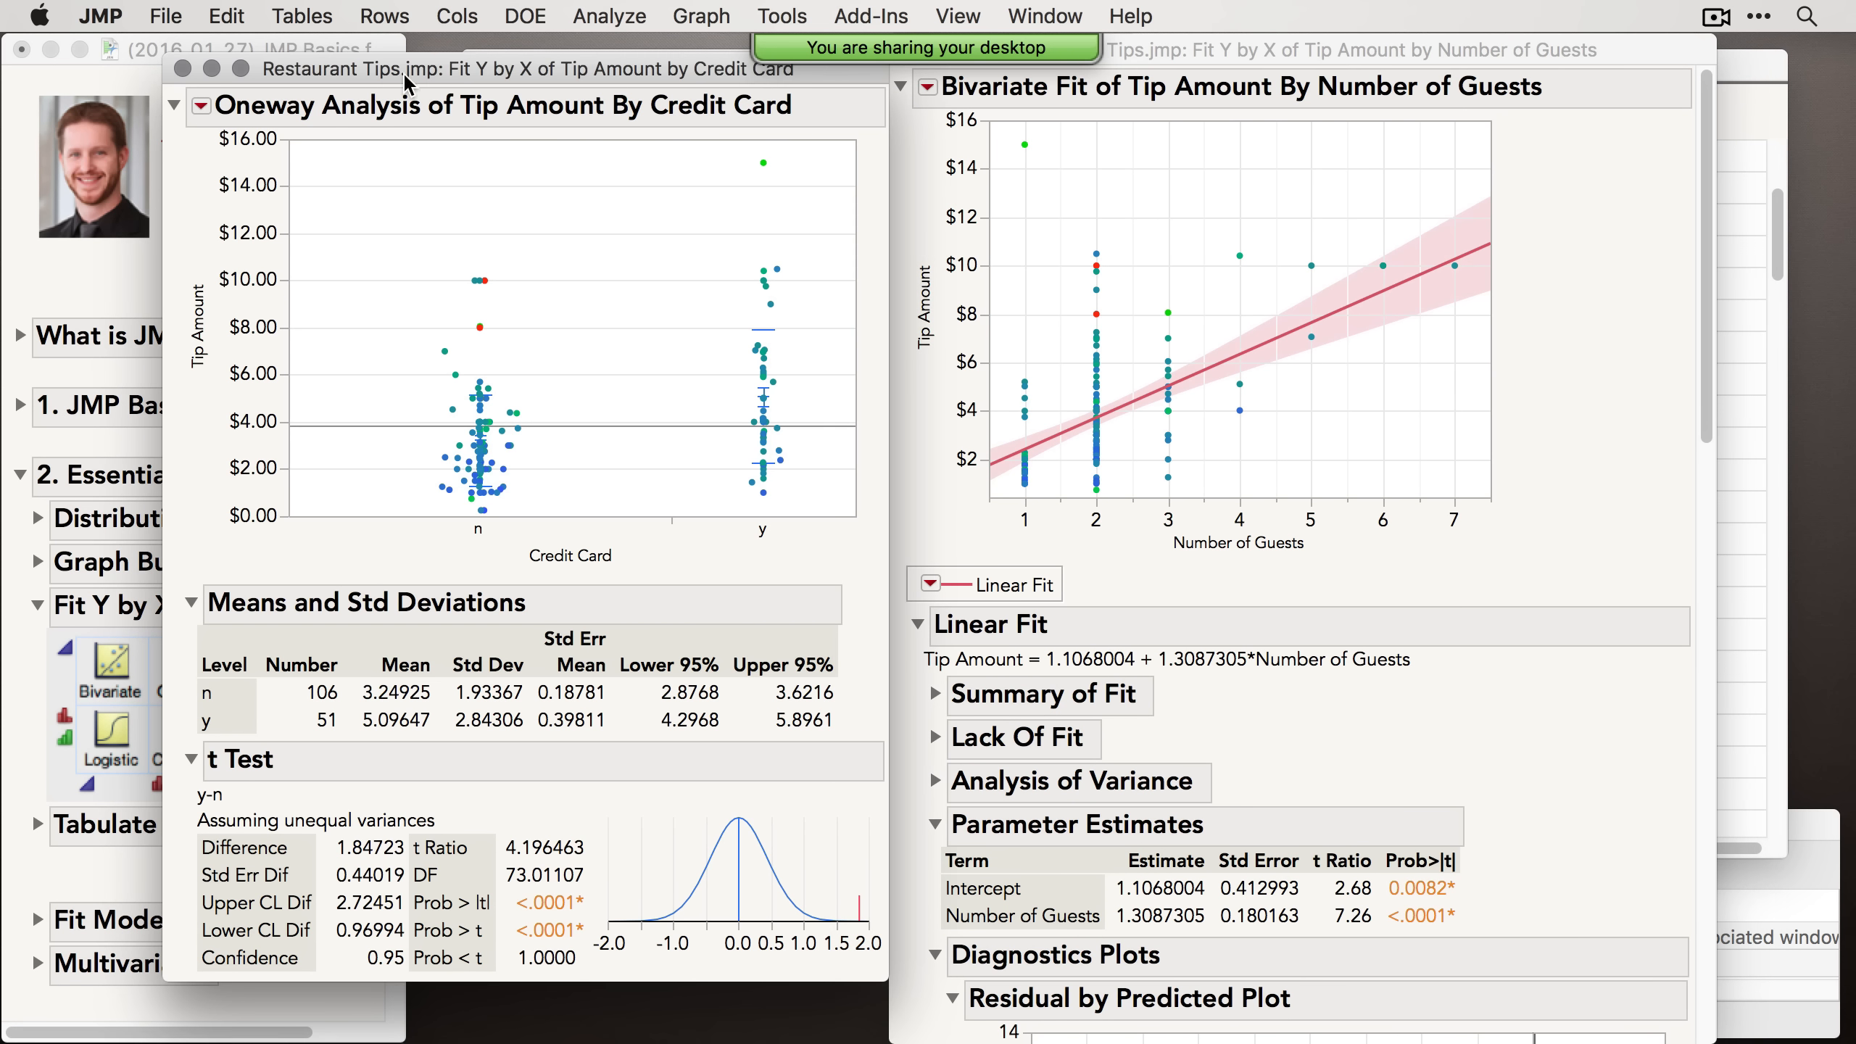
Step: Close the Oneway and Bivariate report windows
left_click_drag(412, 78, 406, 66)
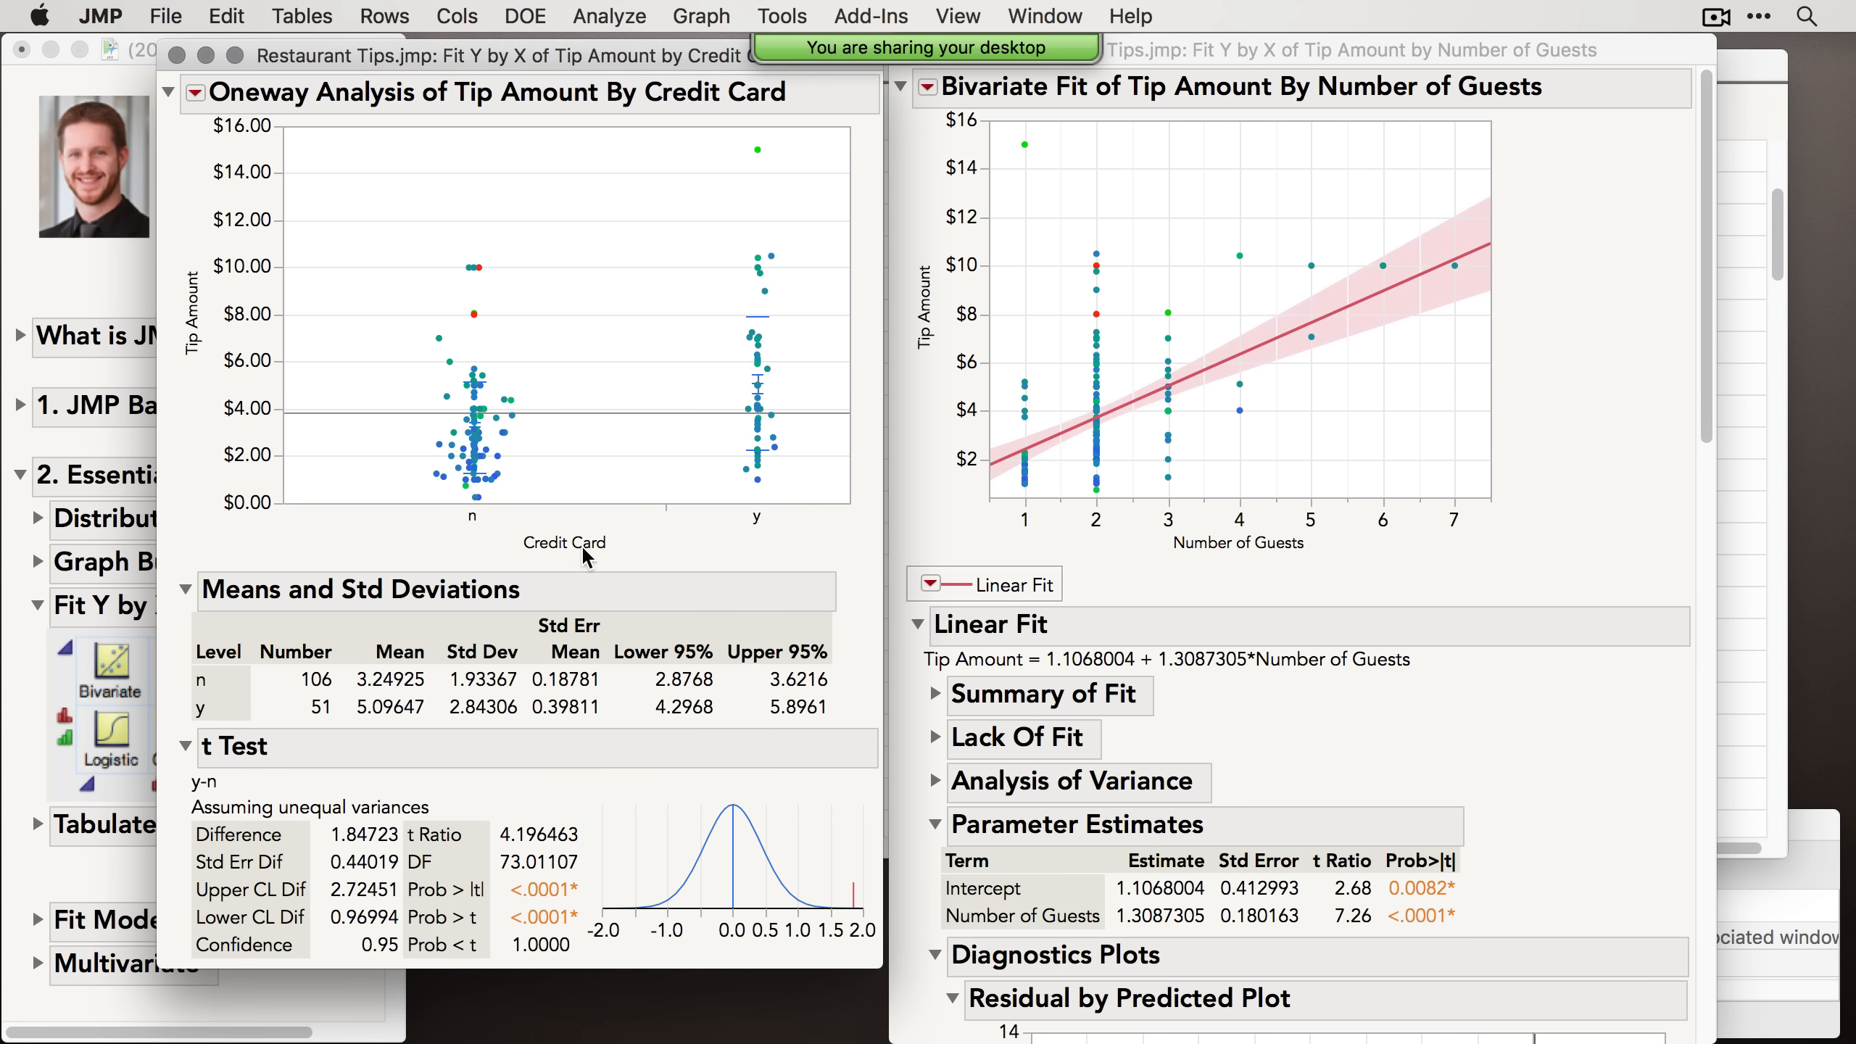
left_click(177, 56)
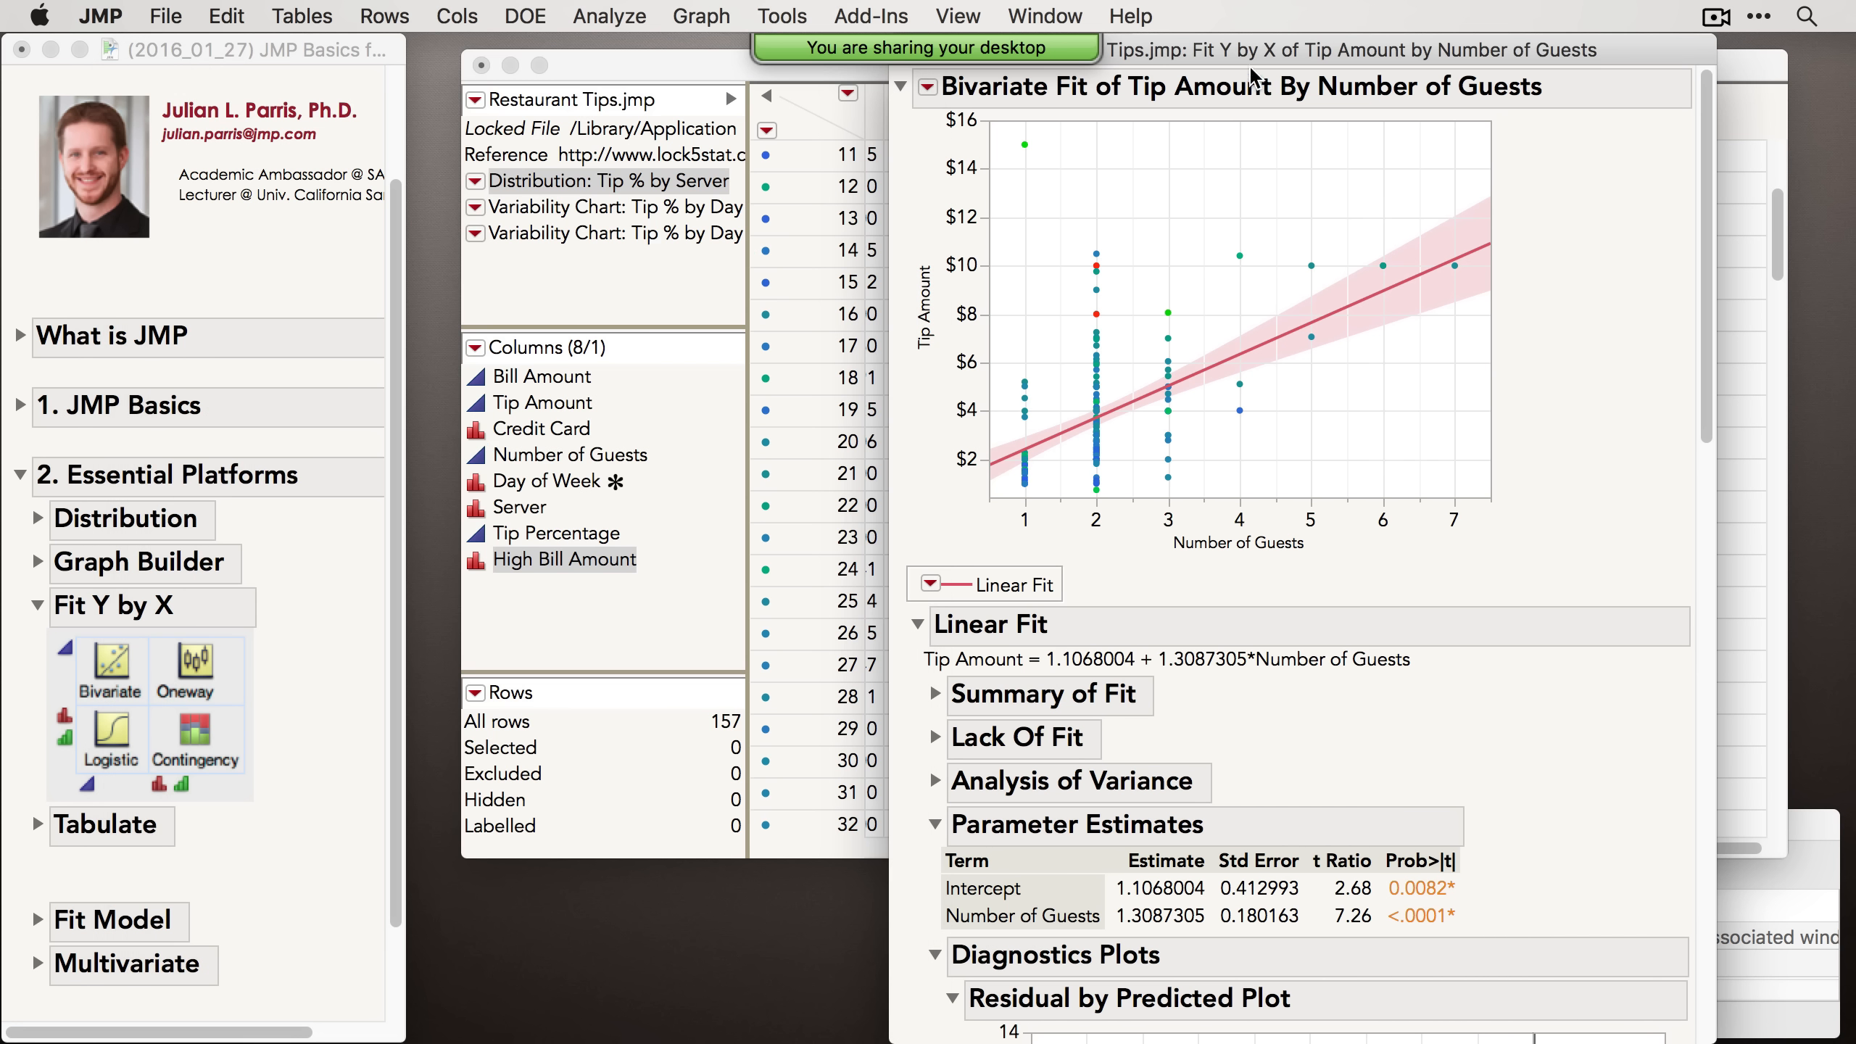
left_click_drag(1249, 59, 1282, 119)
left_click(940, 110)
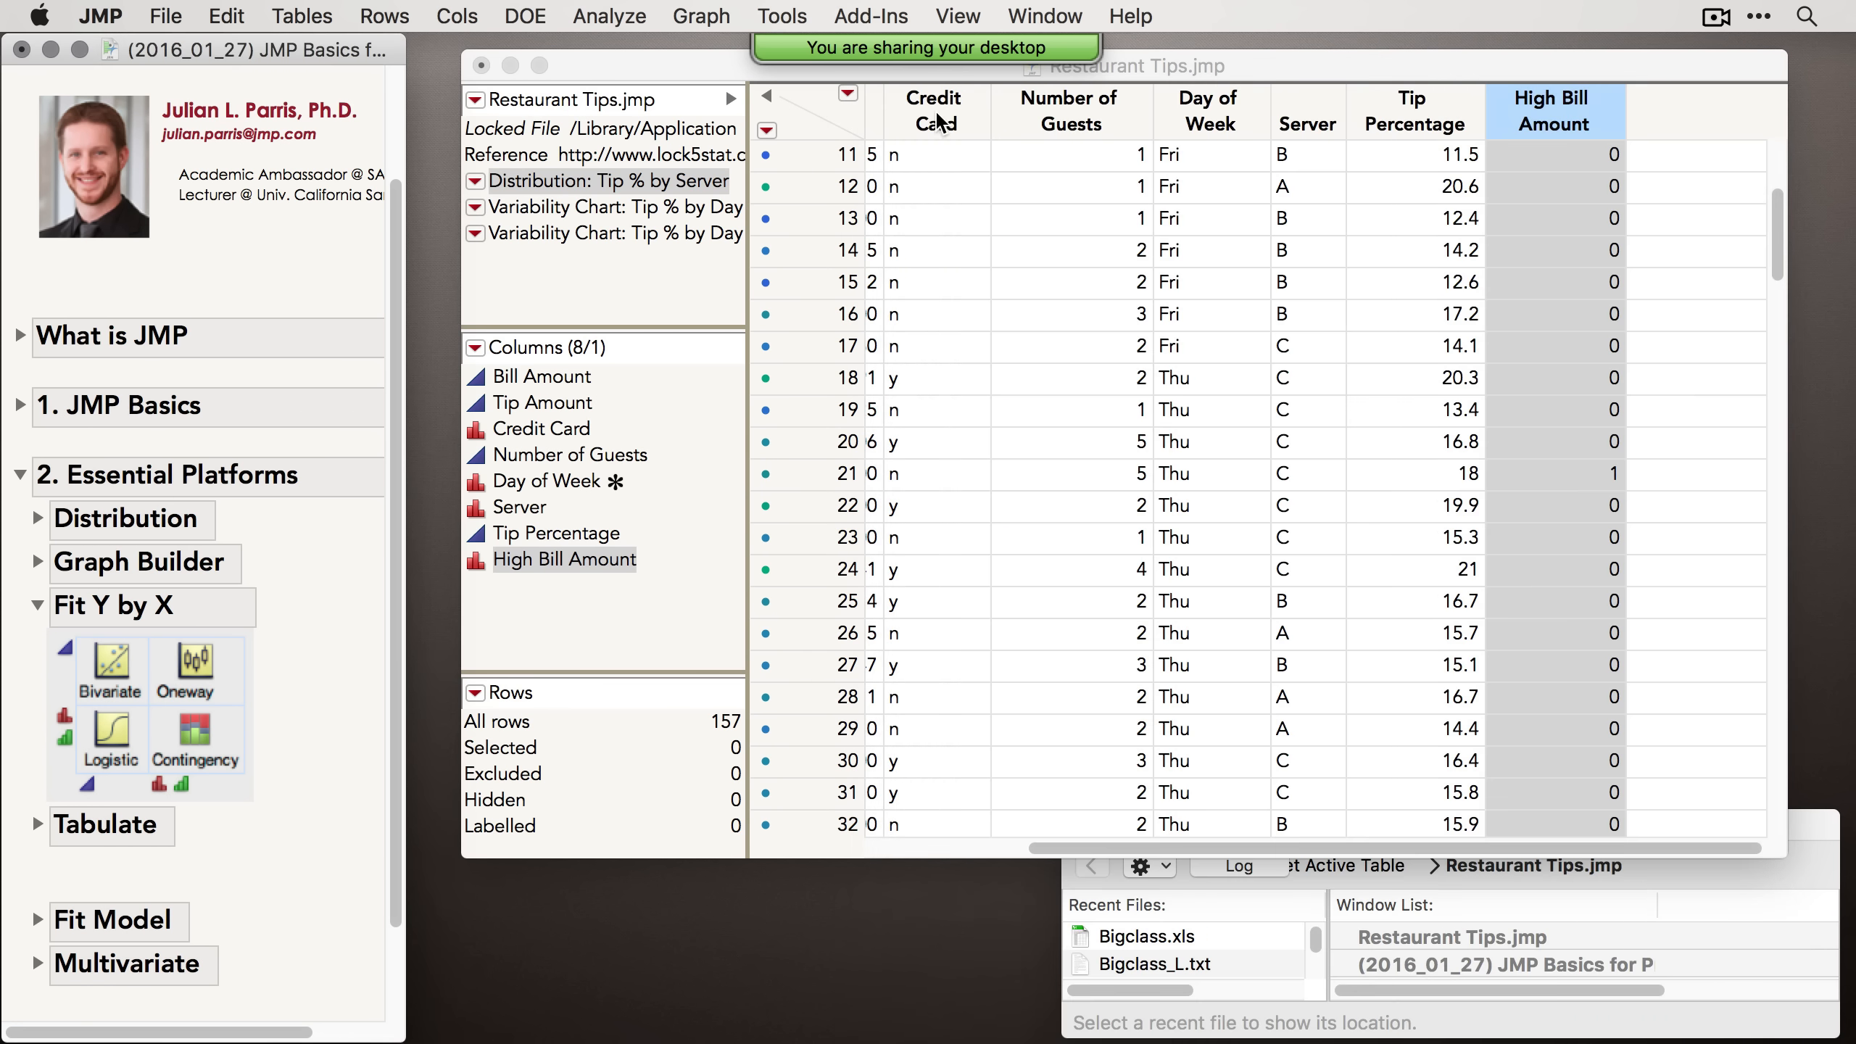
Step: Run Fit Y by X with Credit Card as the response and Server as the factor for a contingency analysis
left_click(635, 14)
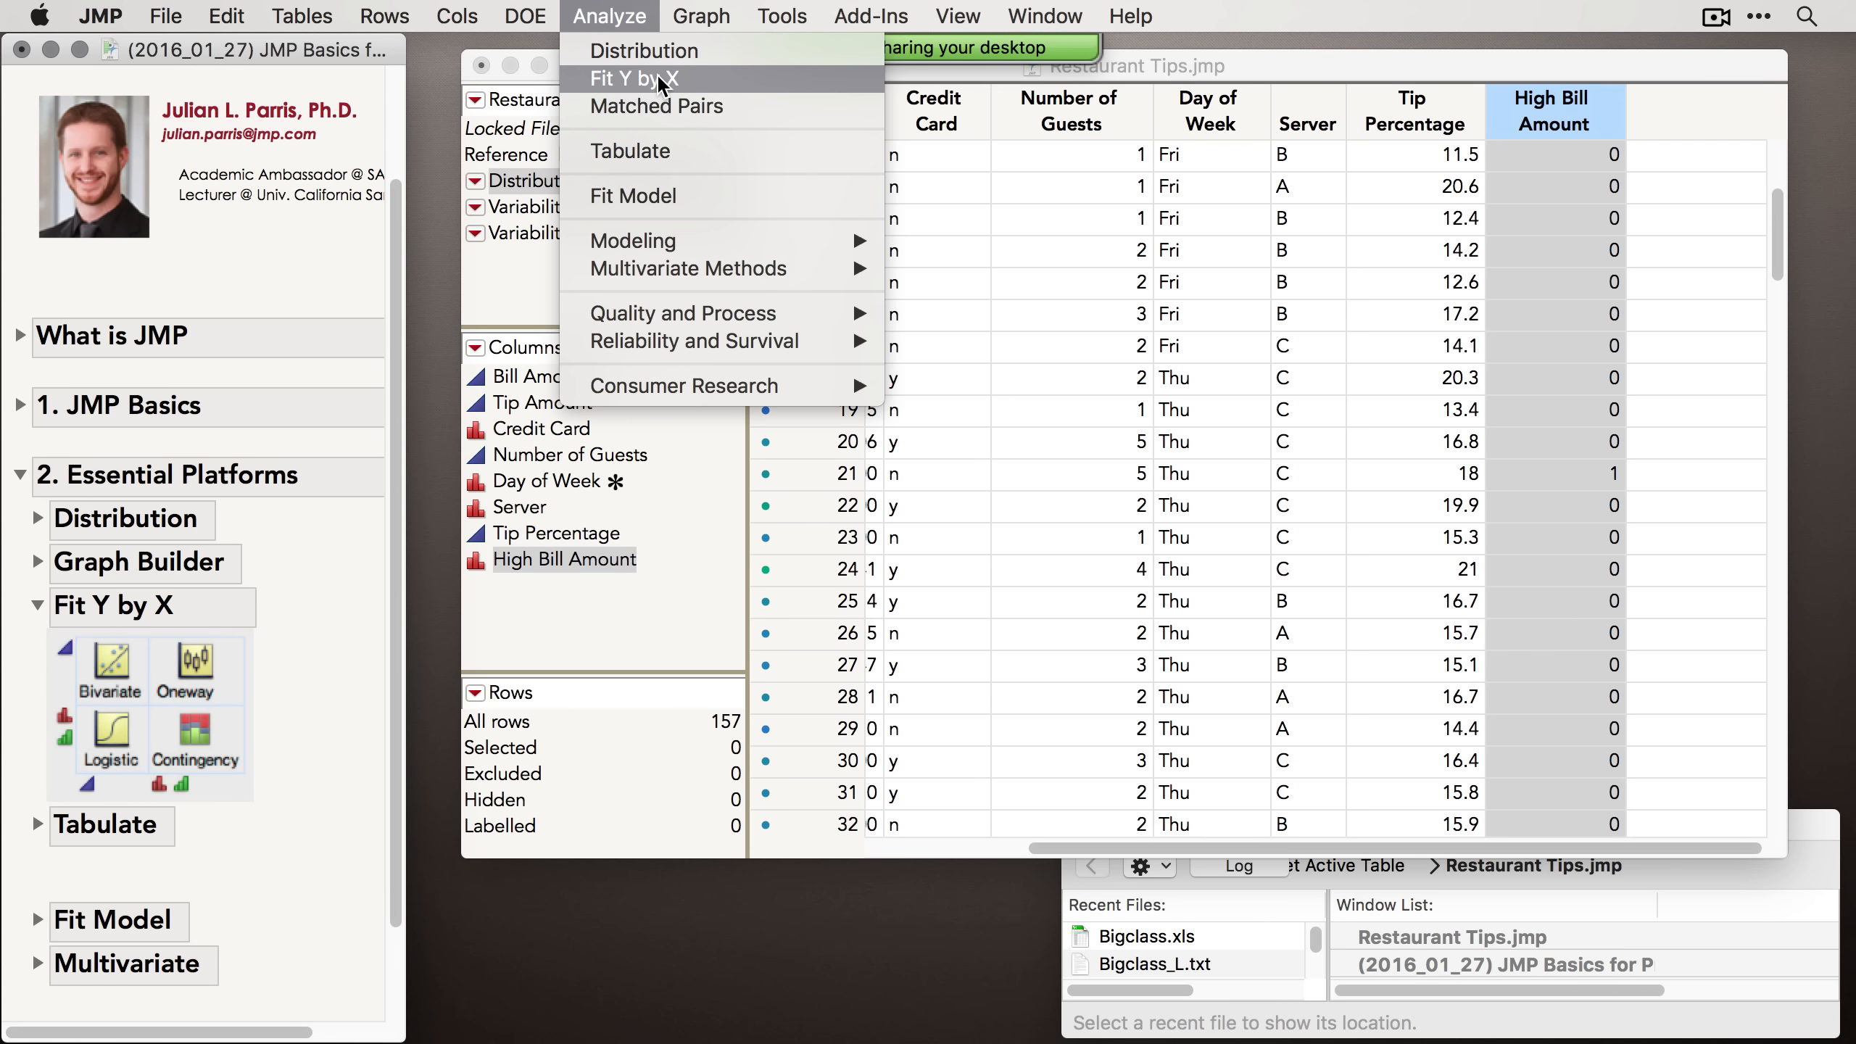
left_click(660, 79)
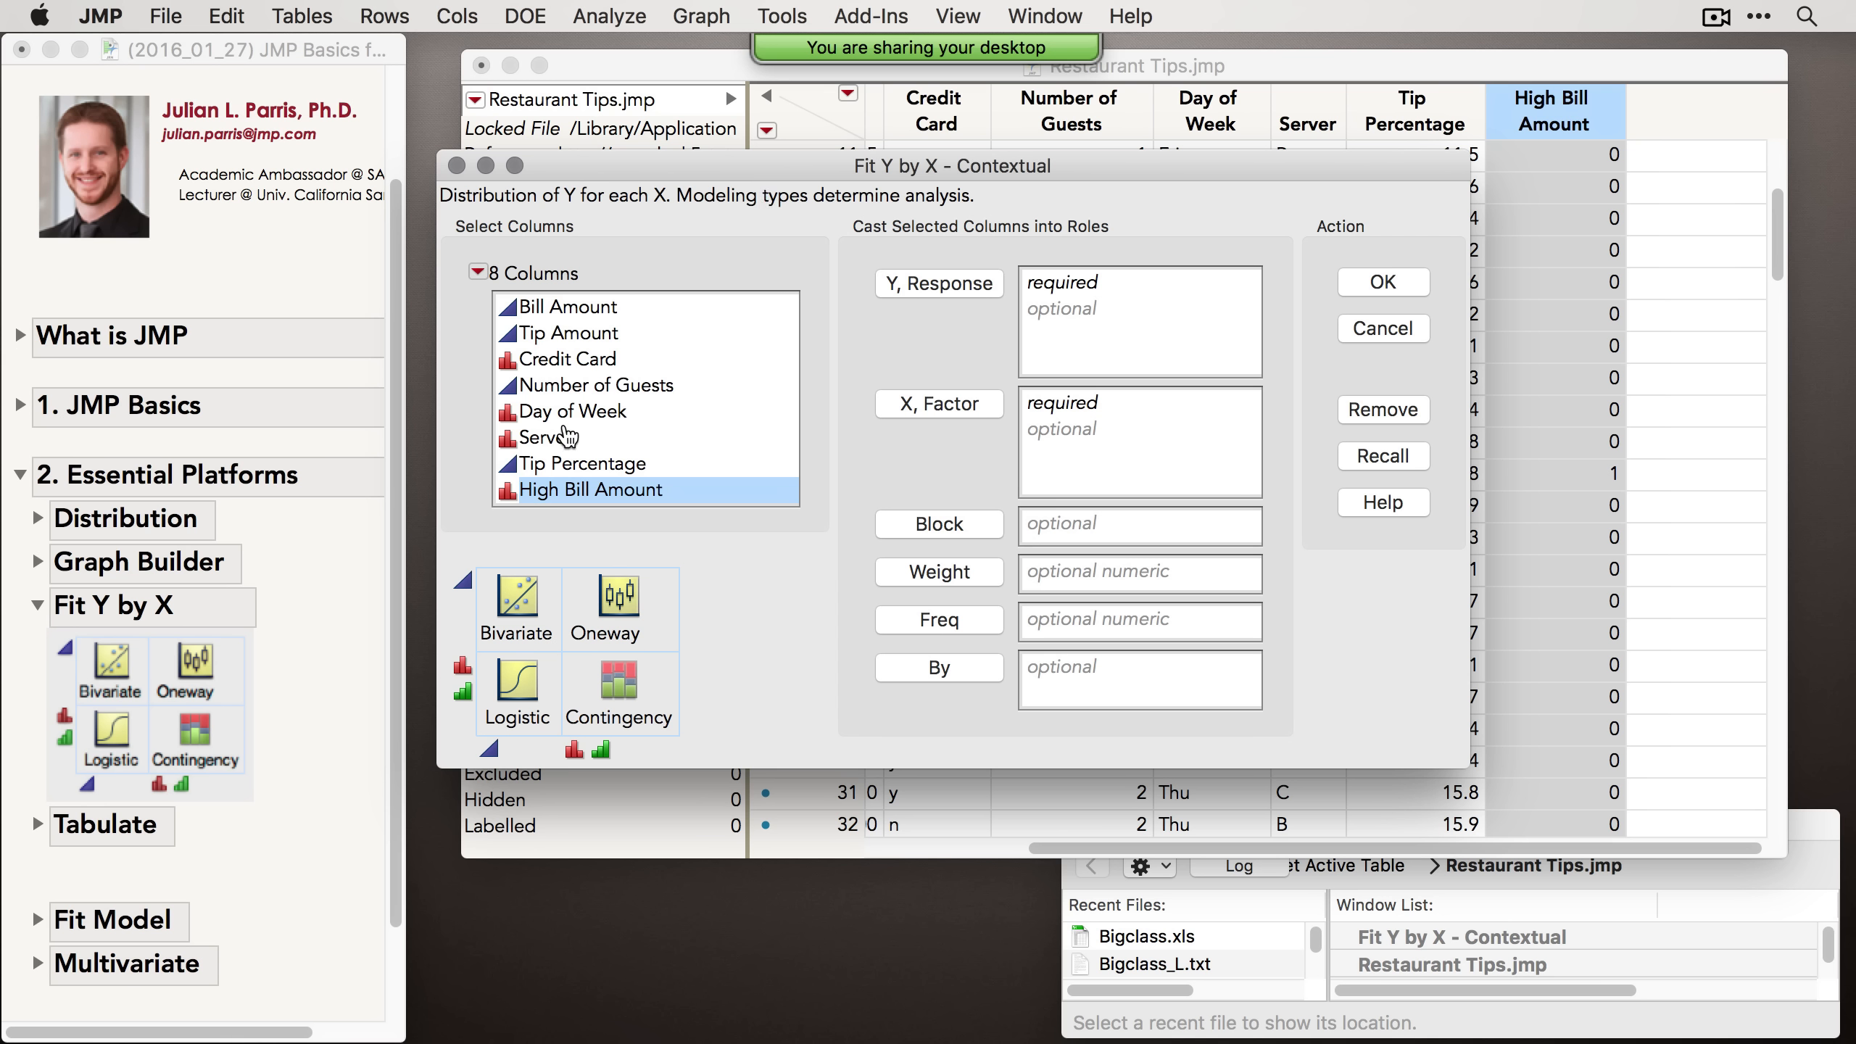
left_click(580, 361)
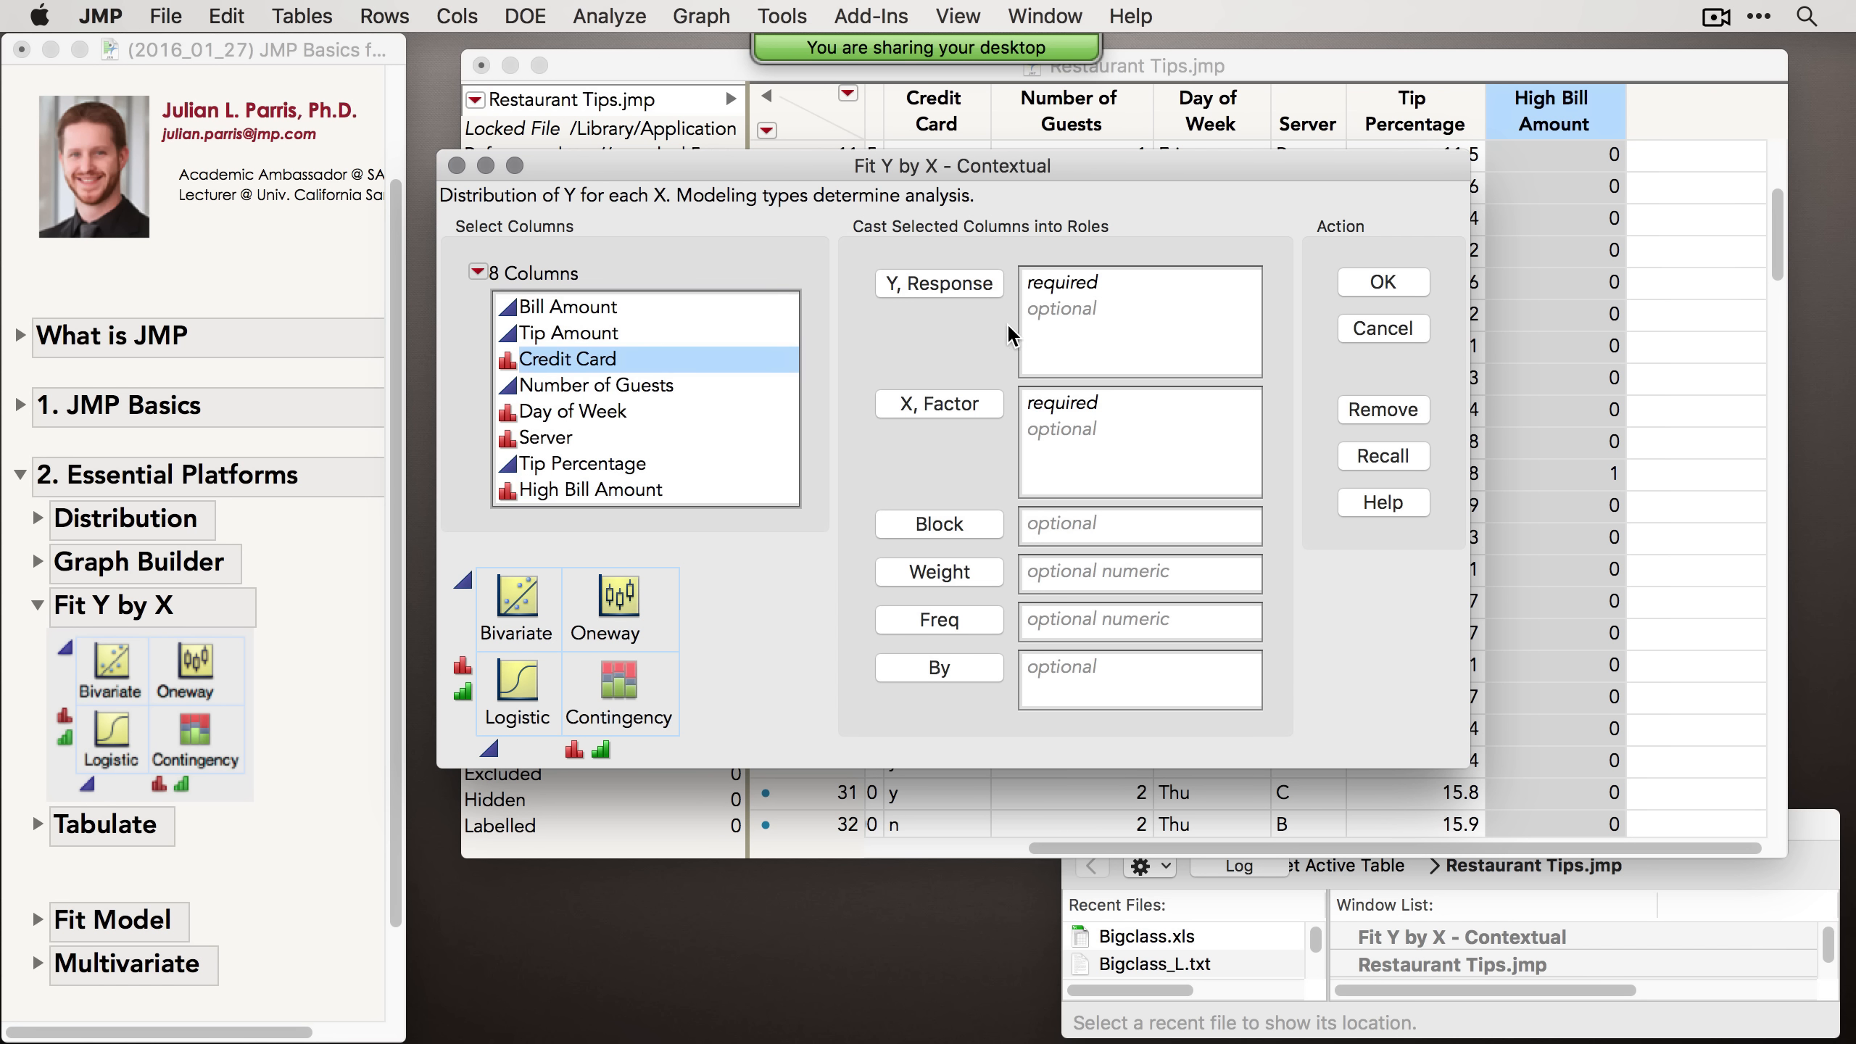
left_click(992, 289)
left_click(584, 439)
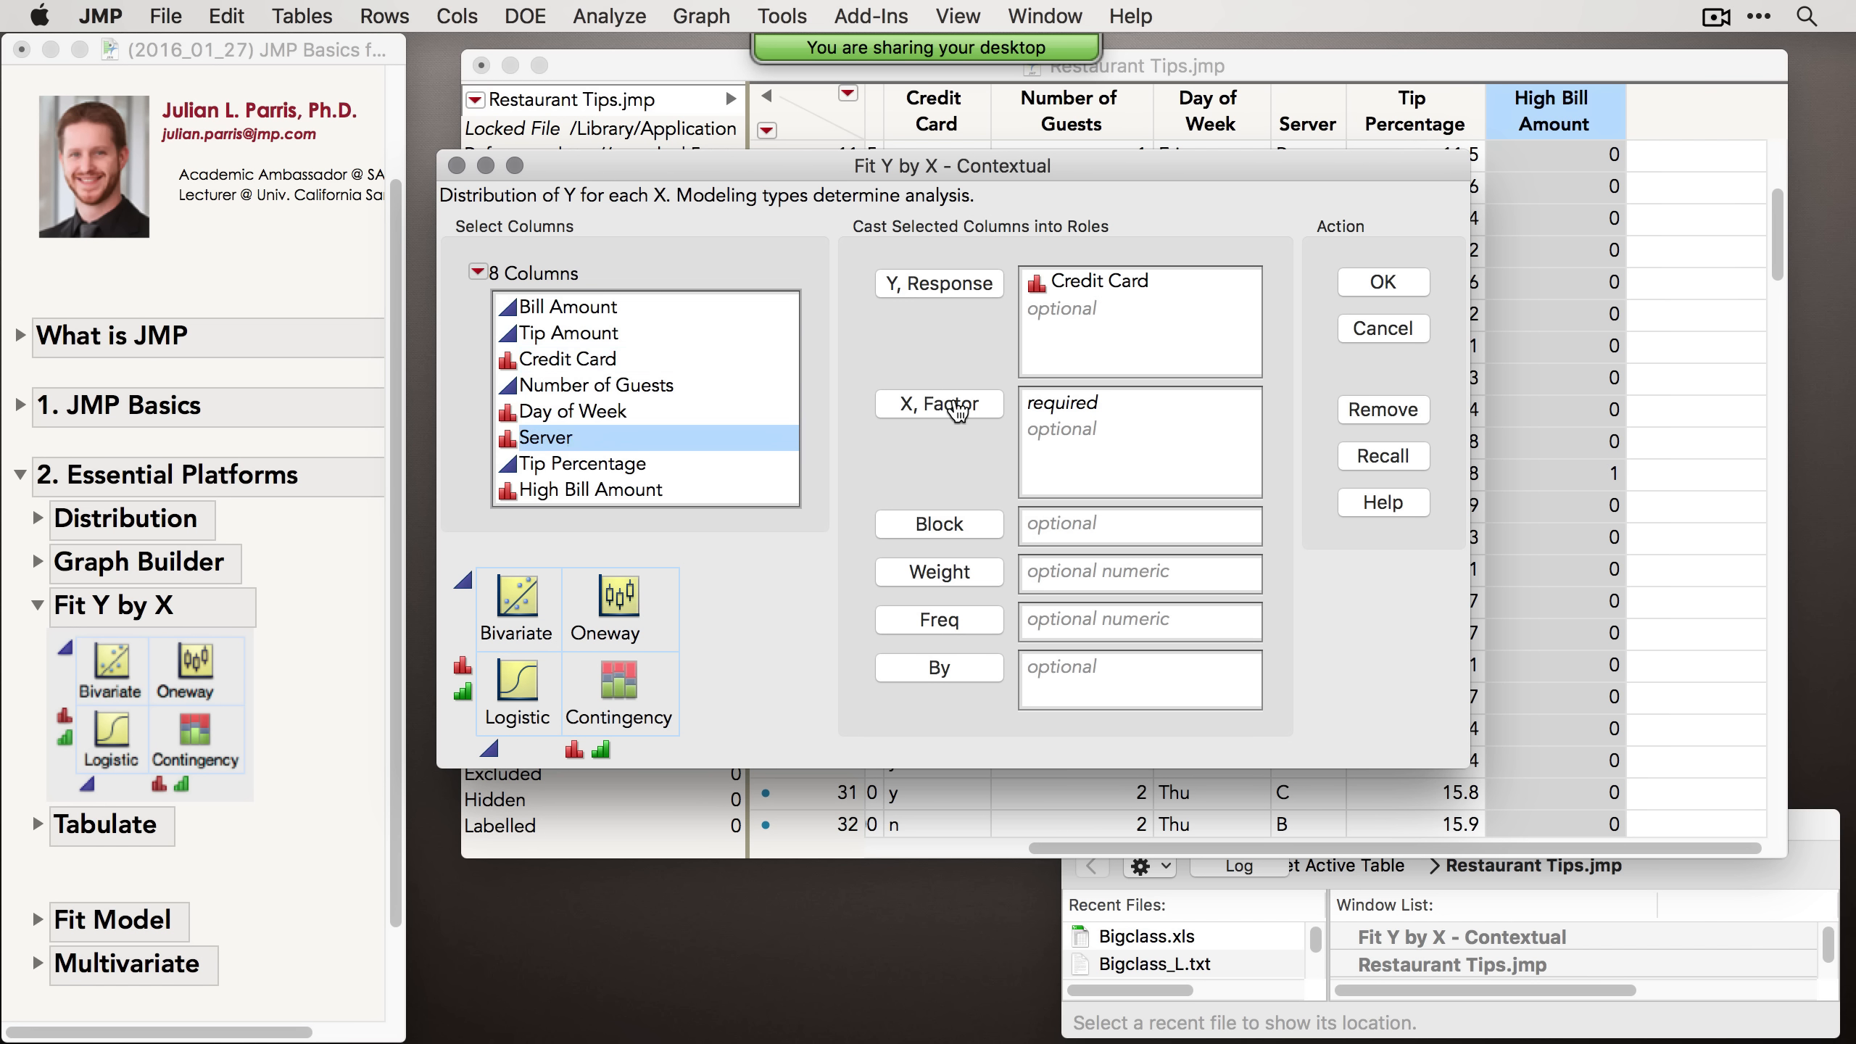
left_click(964, 412)
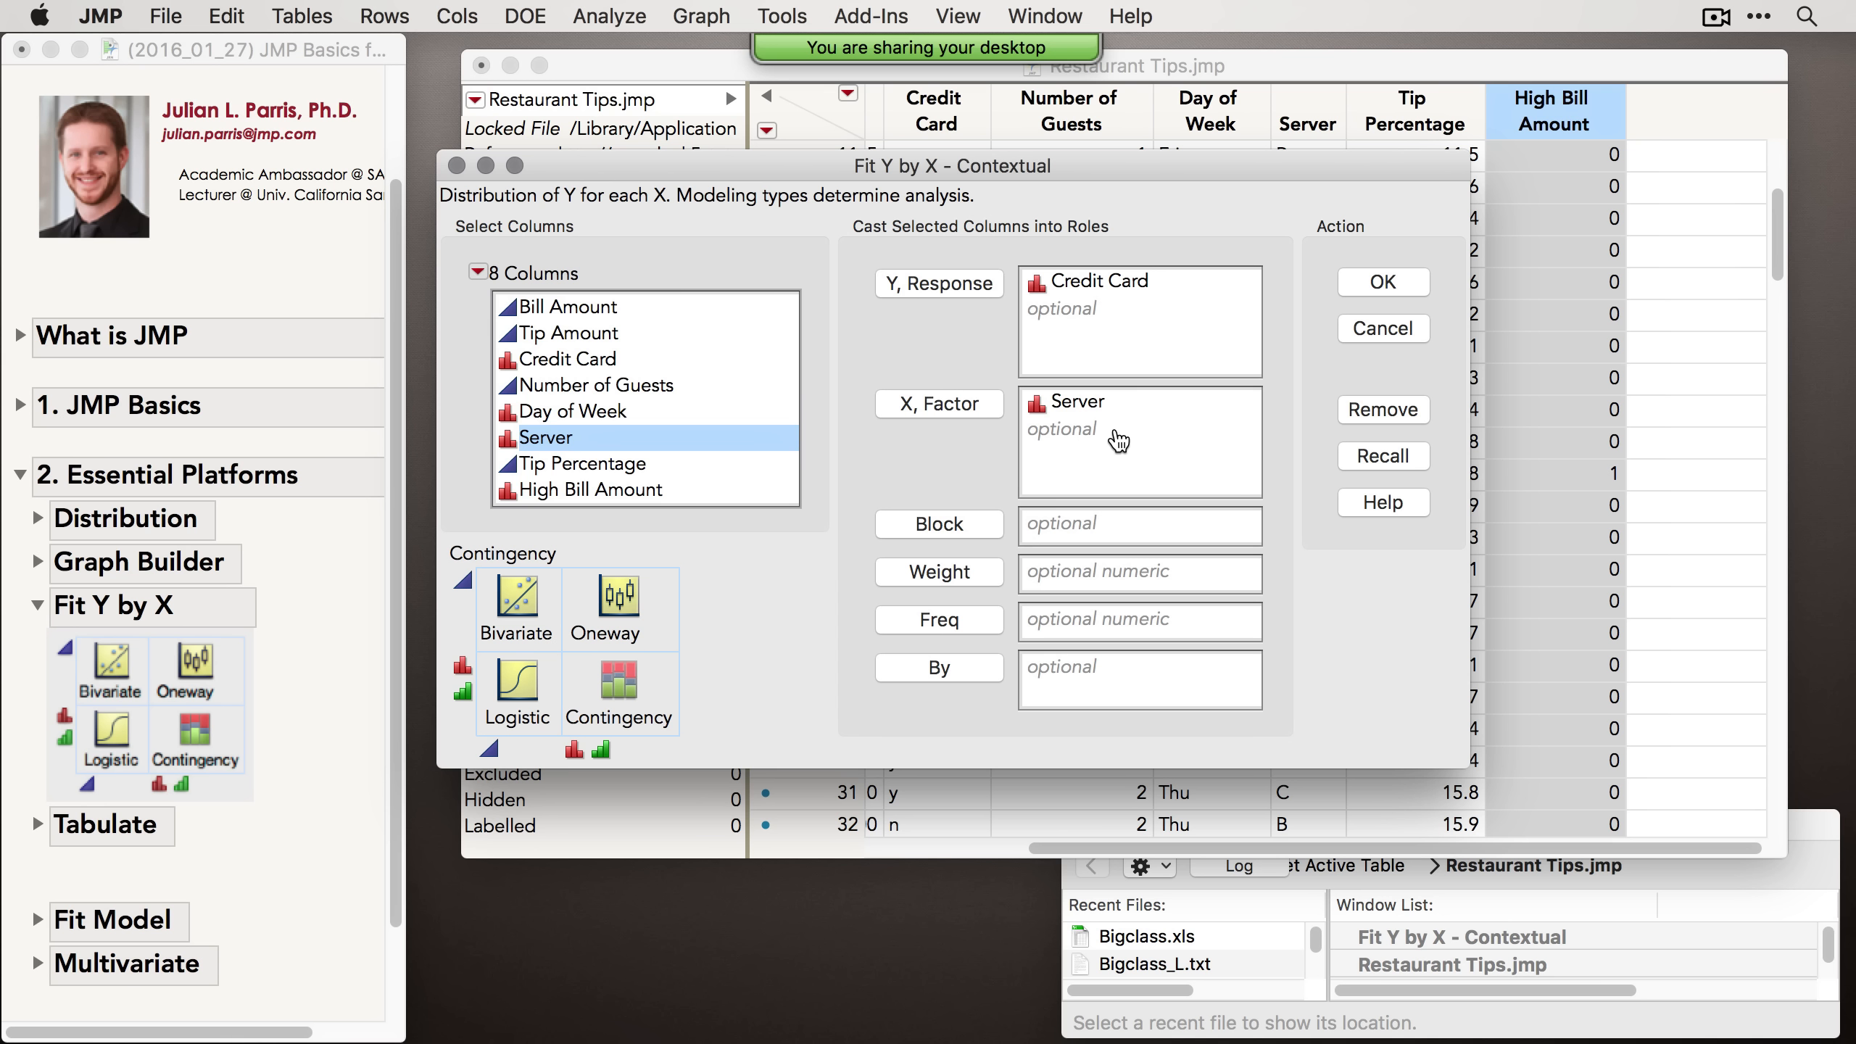
mouse_move(745, 575)
left_mouse_down()
mouse_move(556, 542)
mouse_move(577, 564)
left_mouse_up()
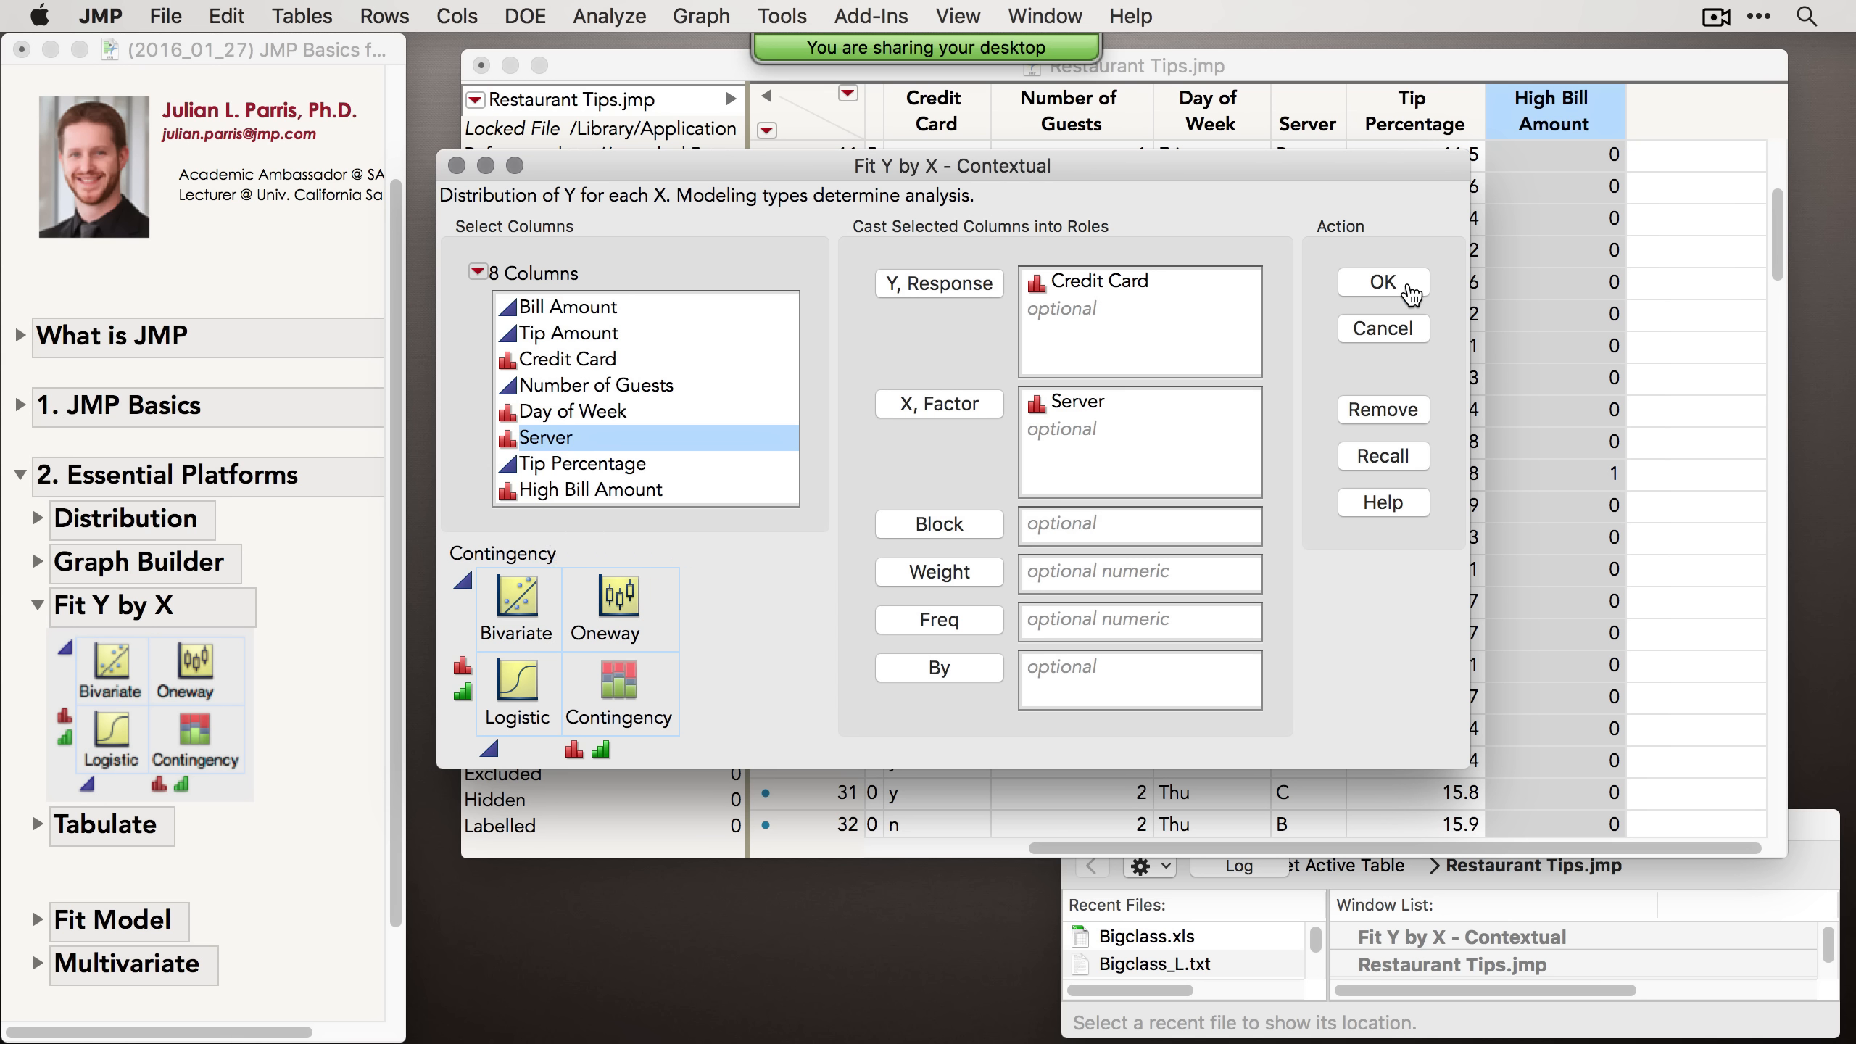
left_click(1382, 282)
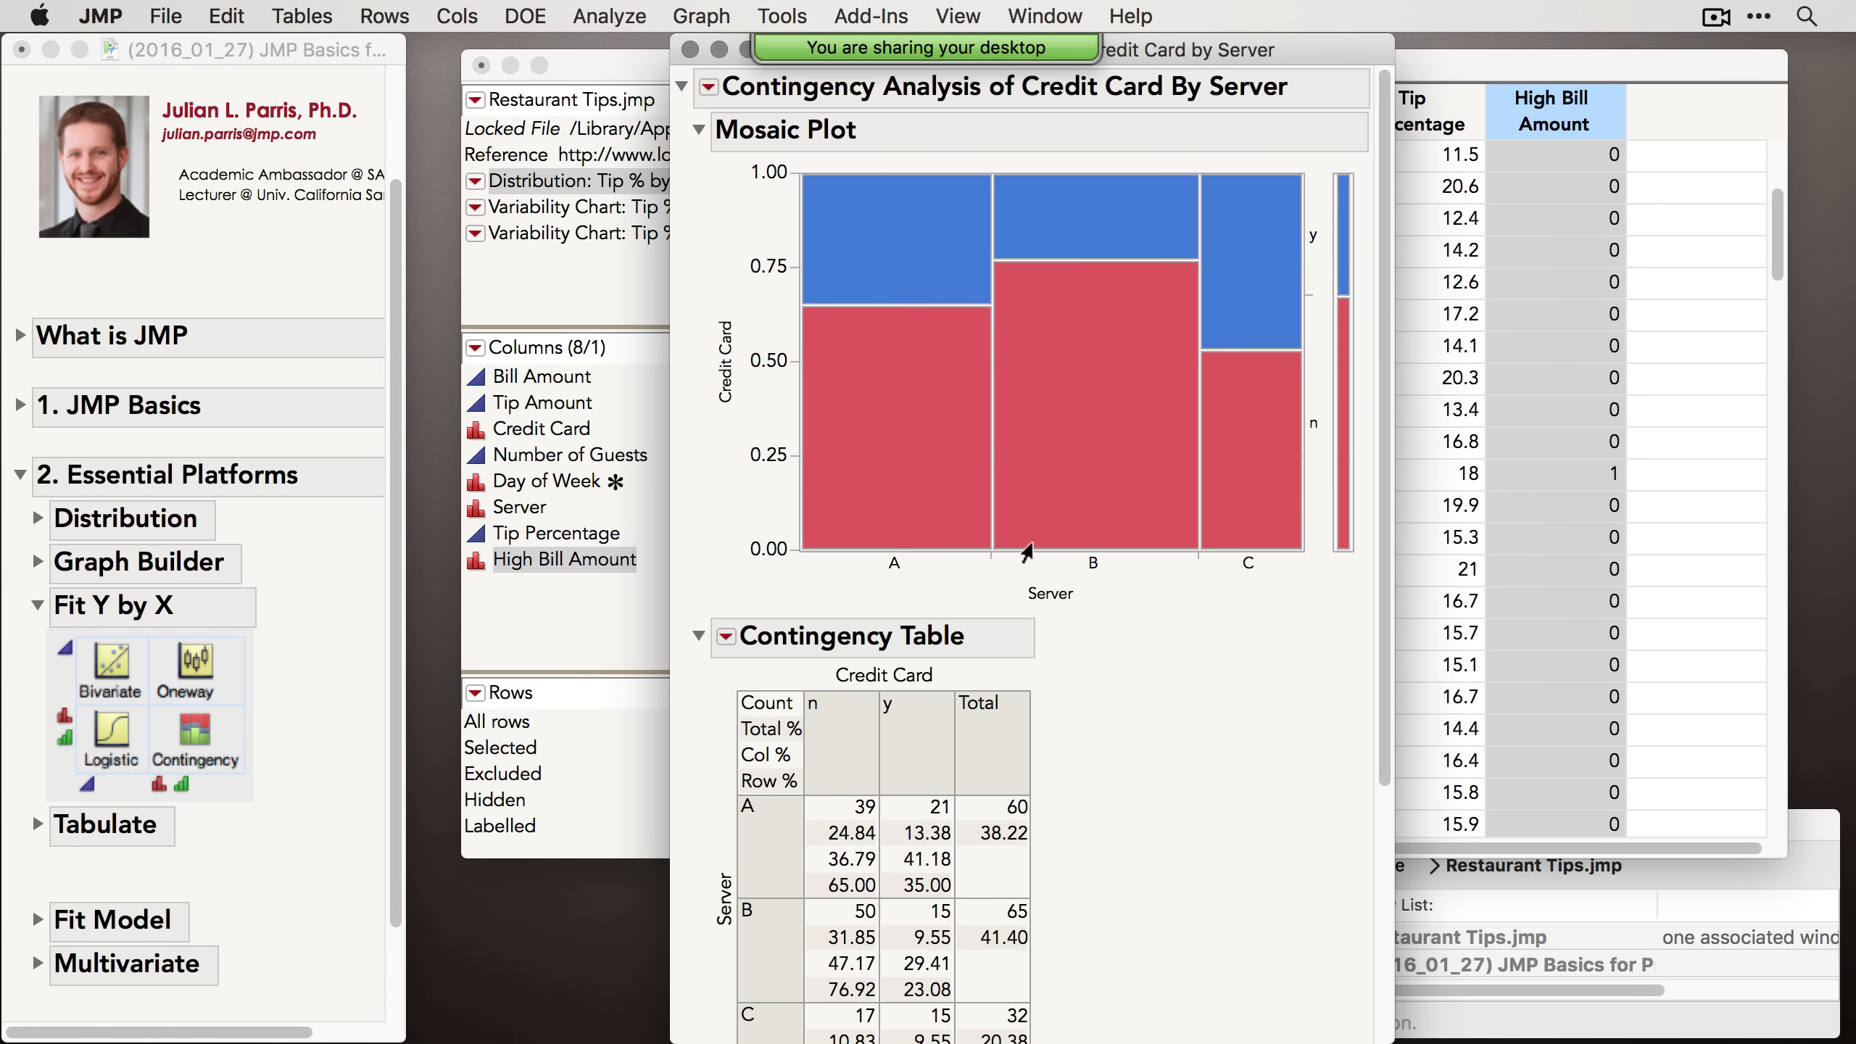
Step: Scroll through the contingency table and open its cell display options without changing them
left_click_drag(1169, 50, 1070, 62)
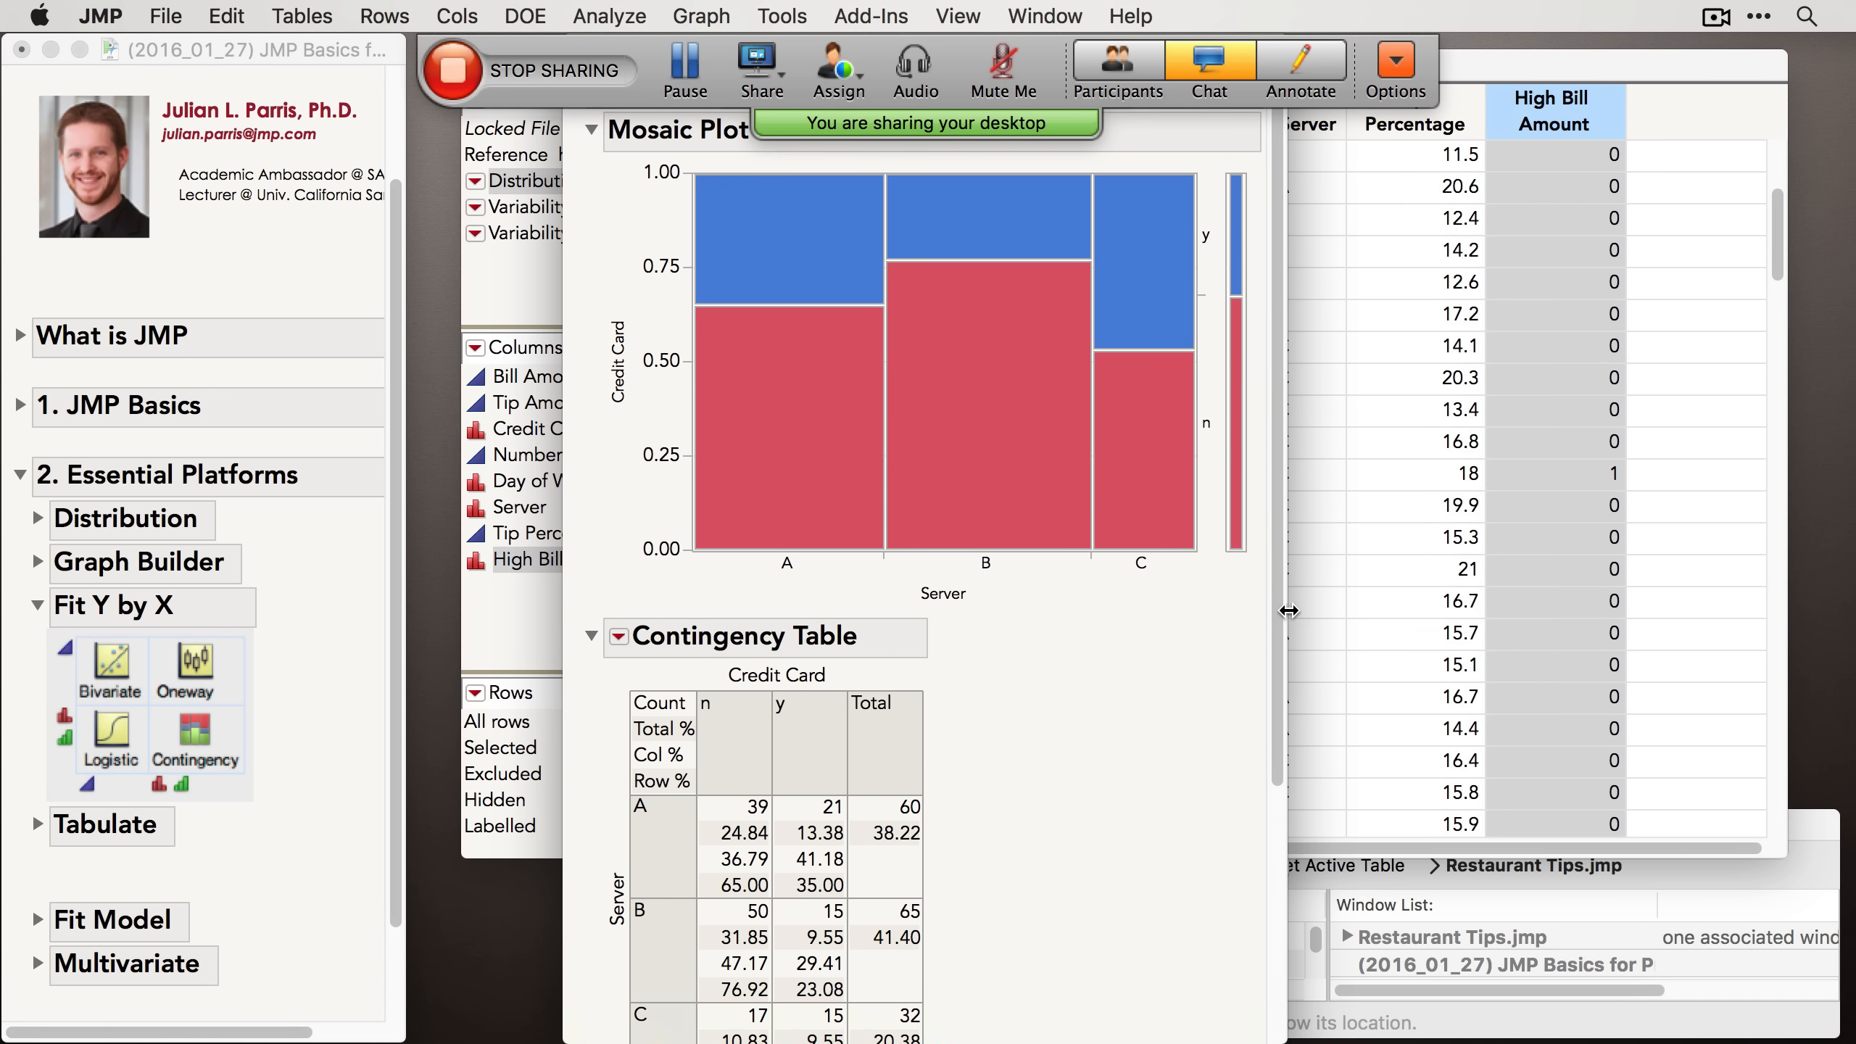
scroll(1276, 598, "down", 3)
scroll(1254, 691, "down", 5)
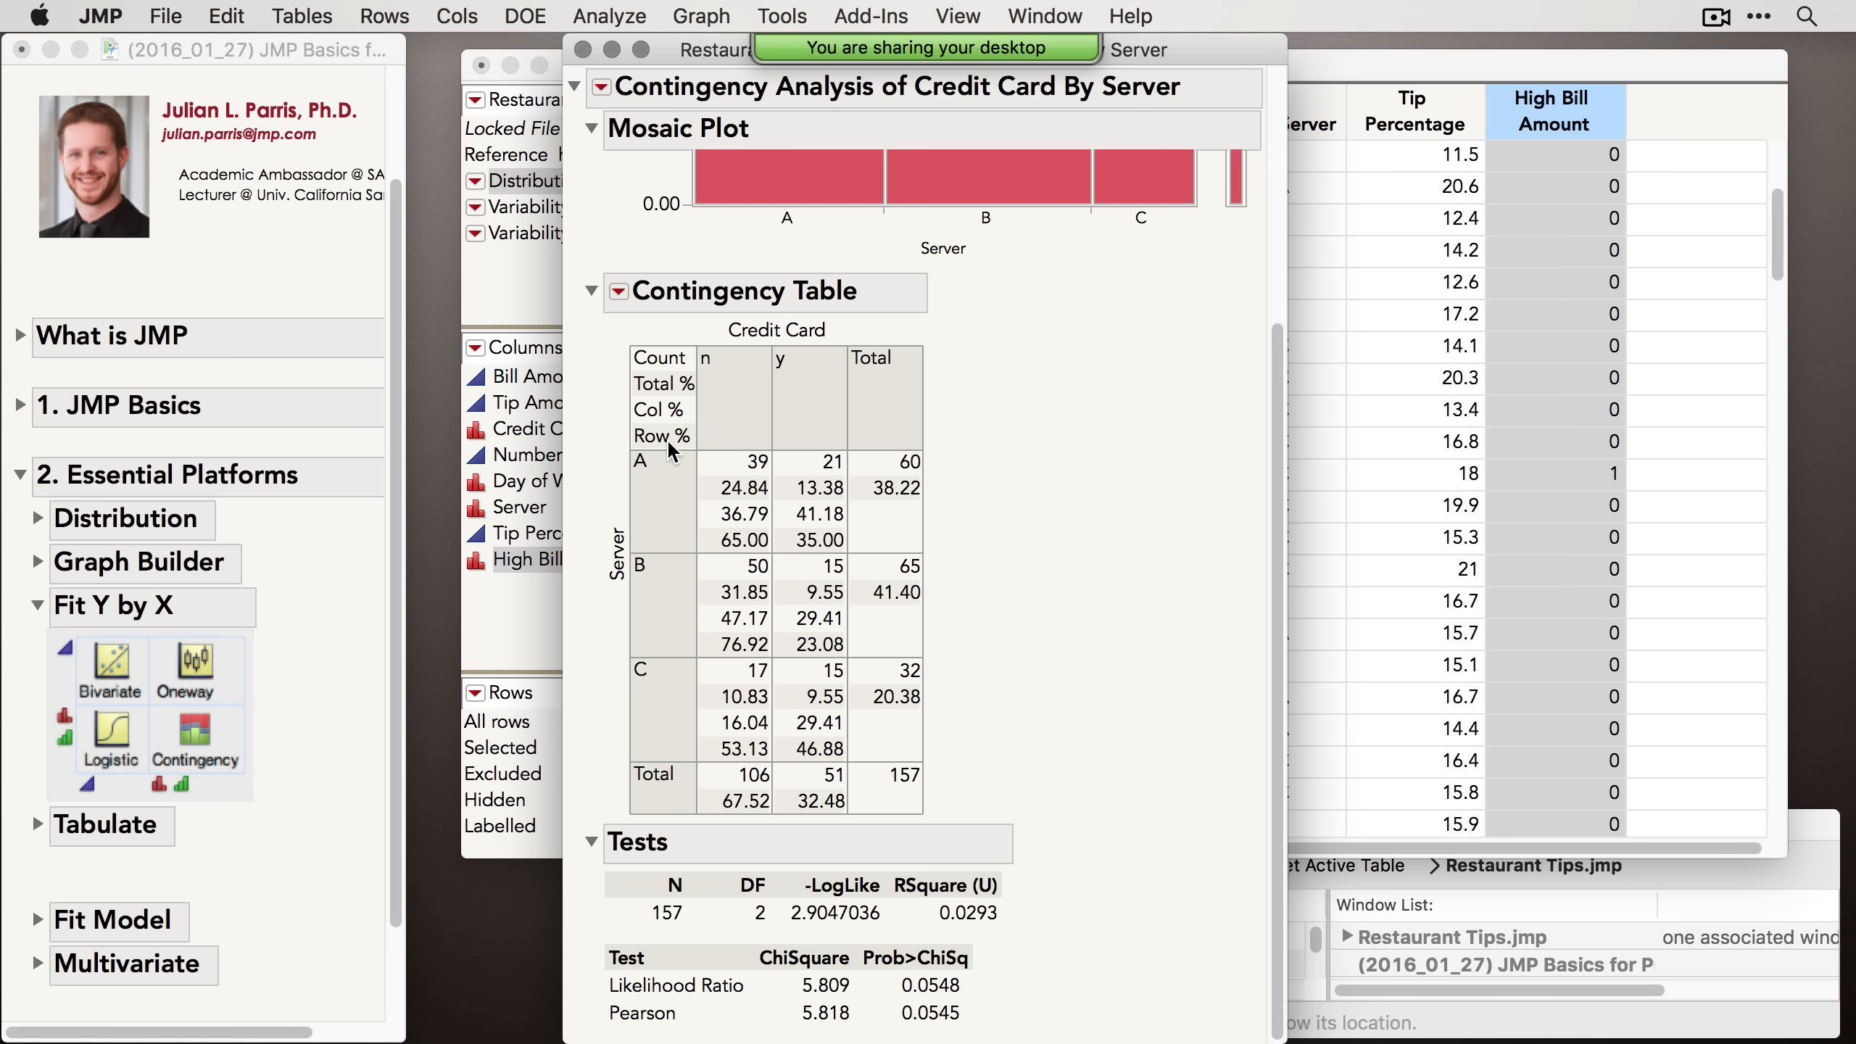
right_click(749, 484)
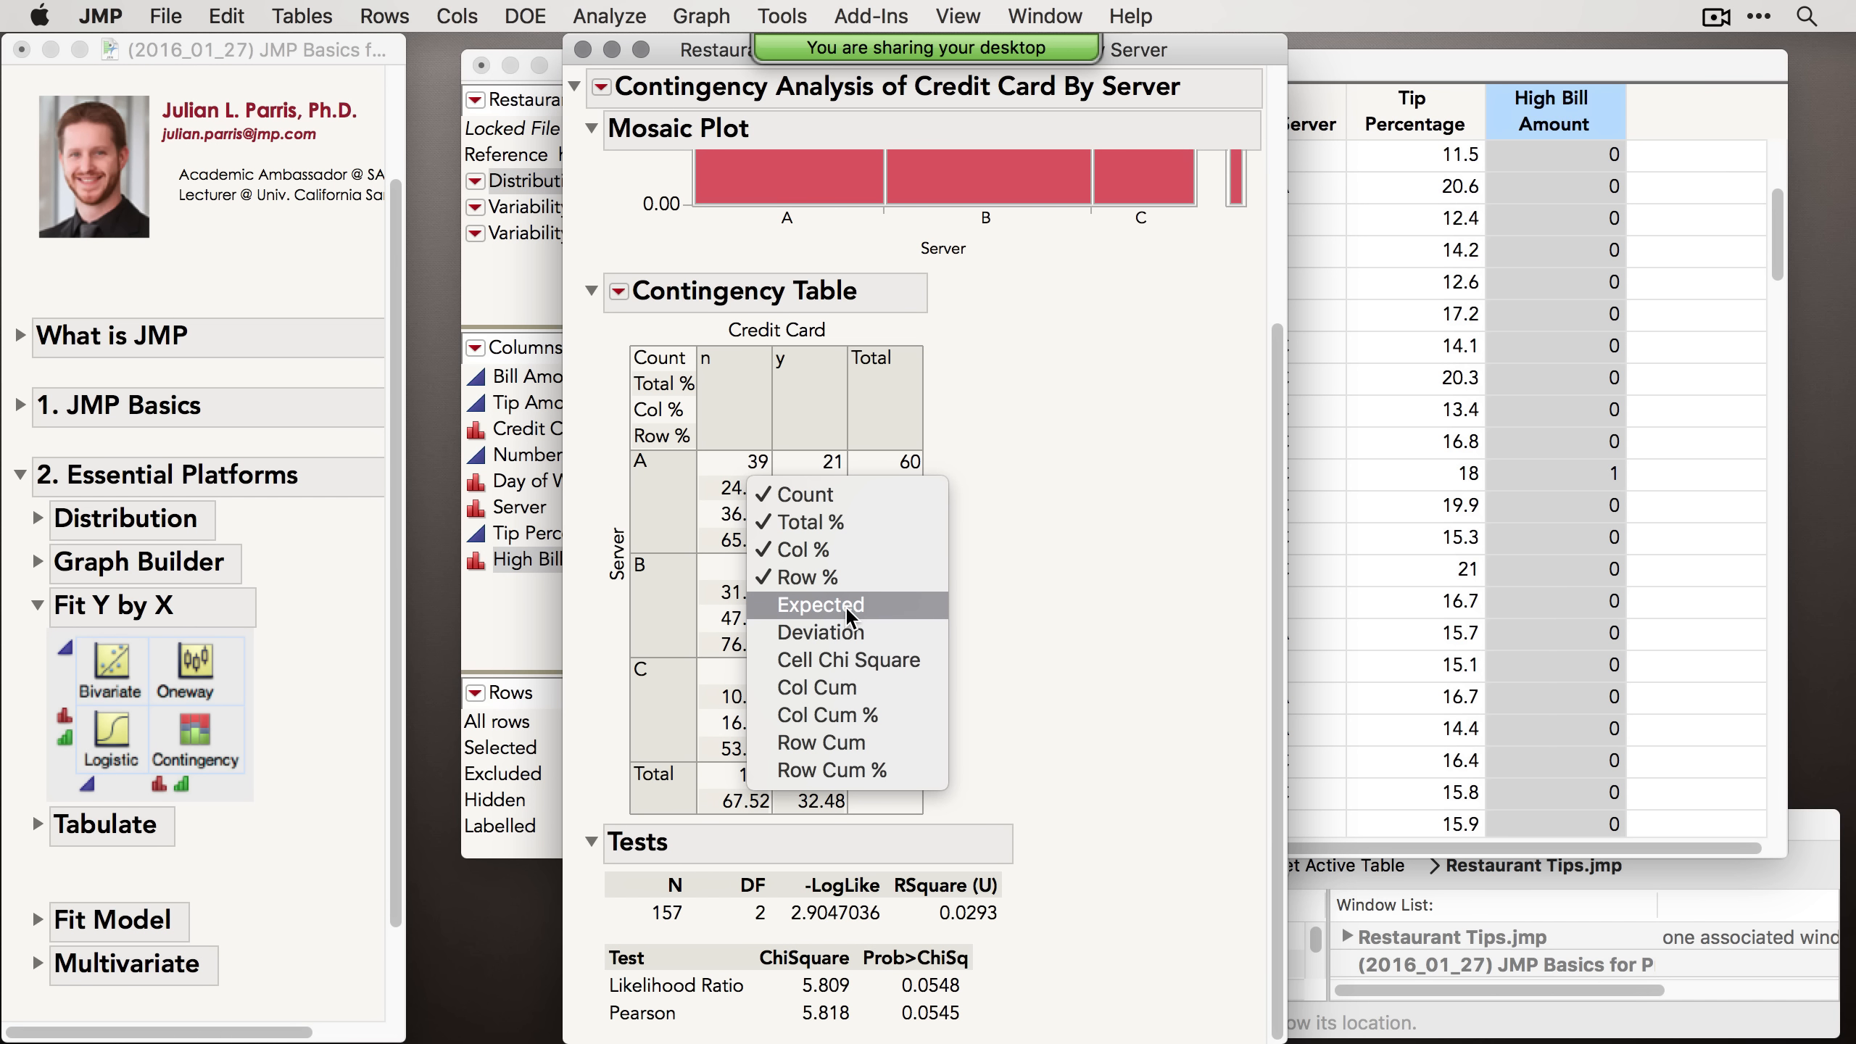
left_click(1090, 476)
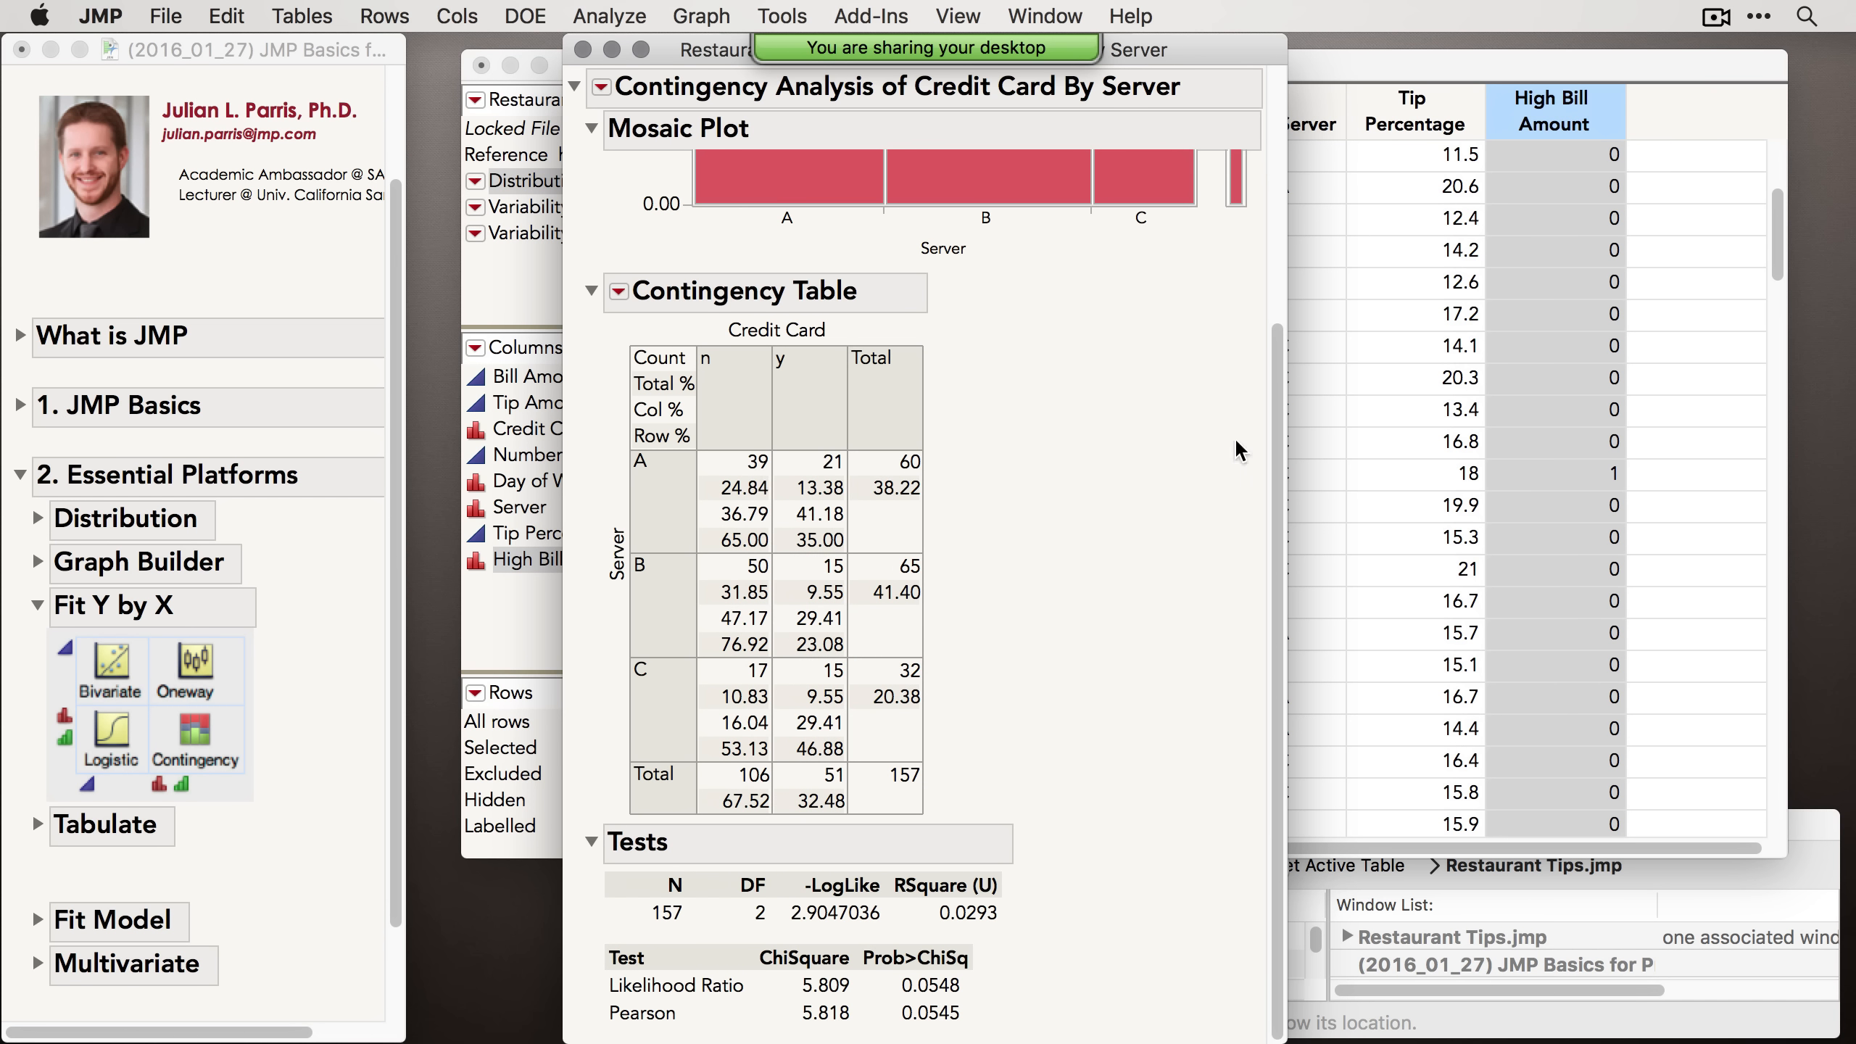
Step: Enlarge the contingency report window and show percentages on the mosaic plot's marginal bar
left_click_drag(1272, 429, 1286, 93)
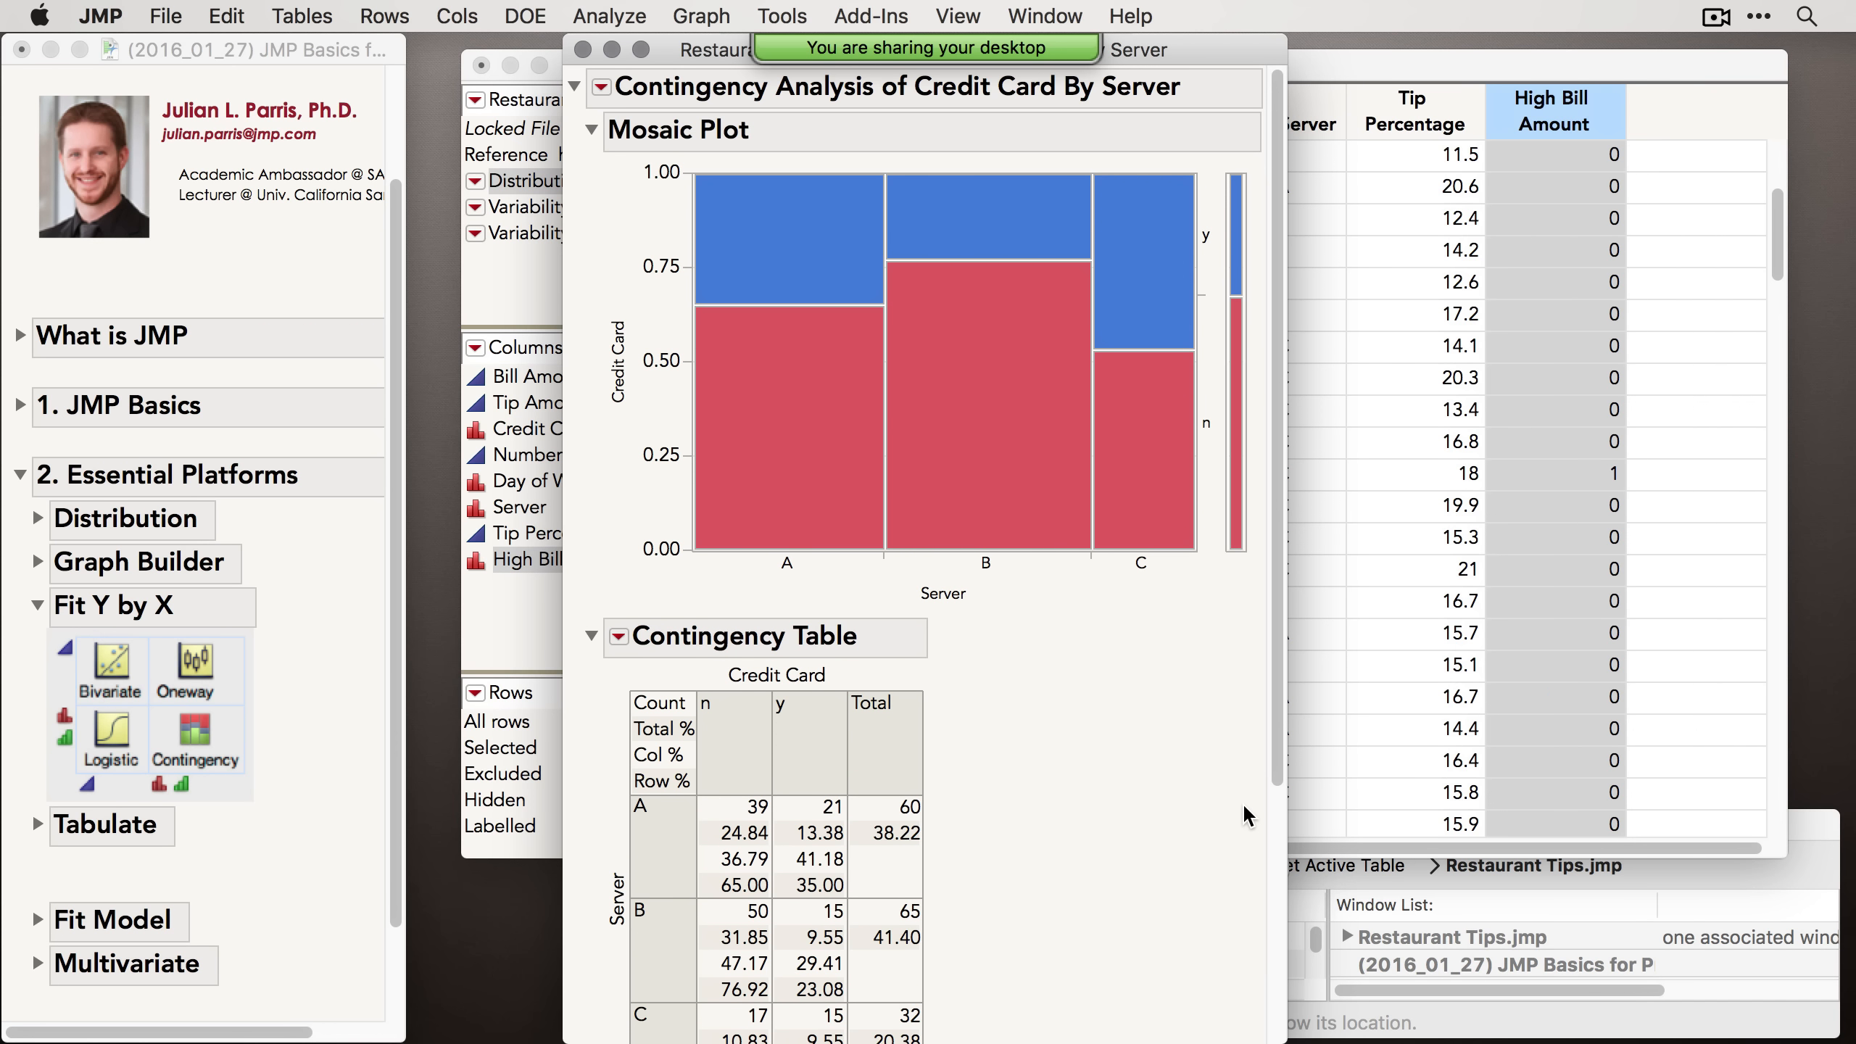
mouse_move(865, 376)
left_click_drag(1247, 377, 1340, 387)
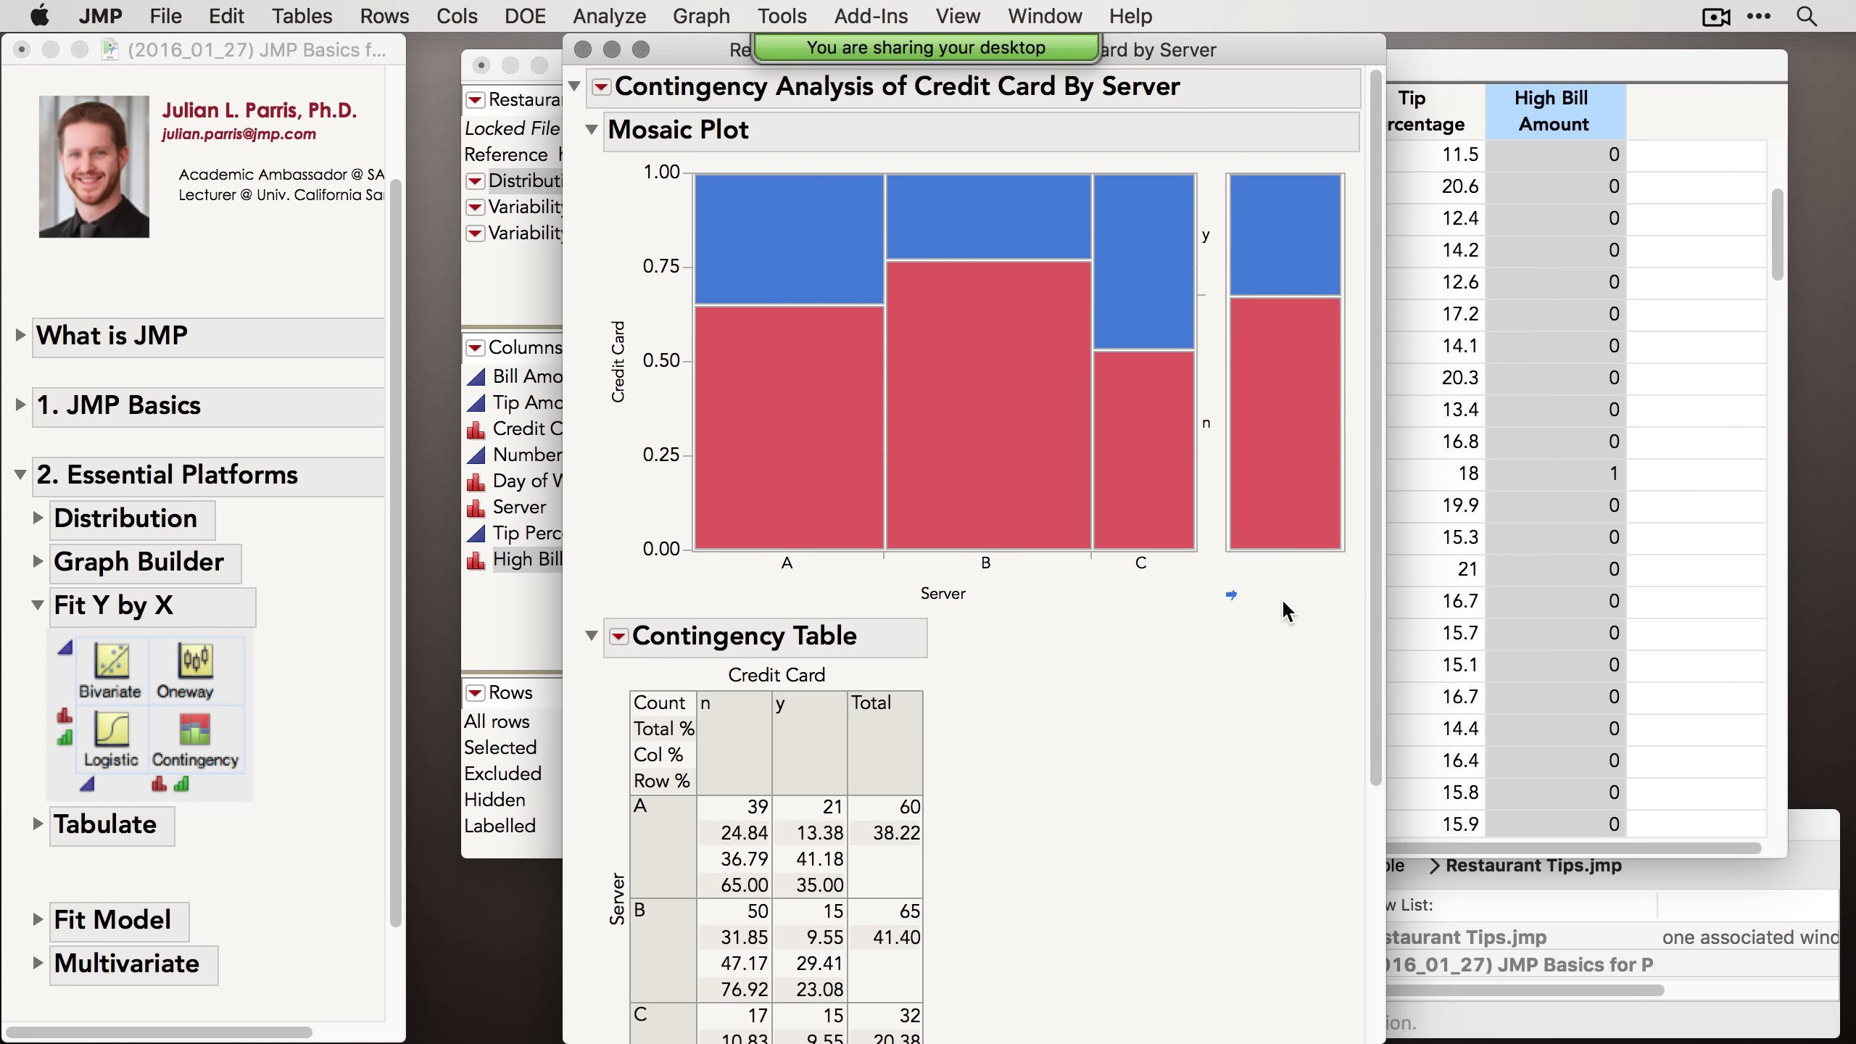
mouse_move(1356, 581)
left_mouse_down()
mouse_move(1350, 614)
mouse_move(1228, 612)
mouse_move(1228, 582)
left_mouse_up()
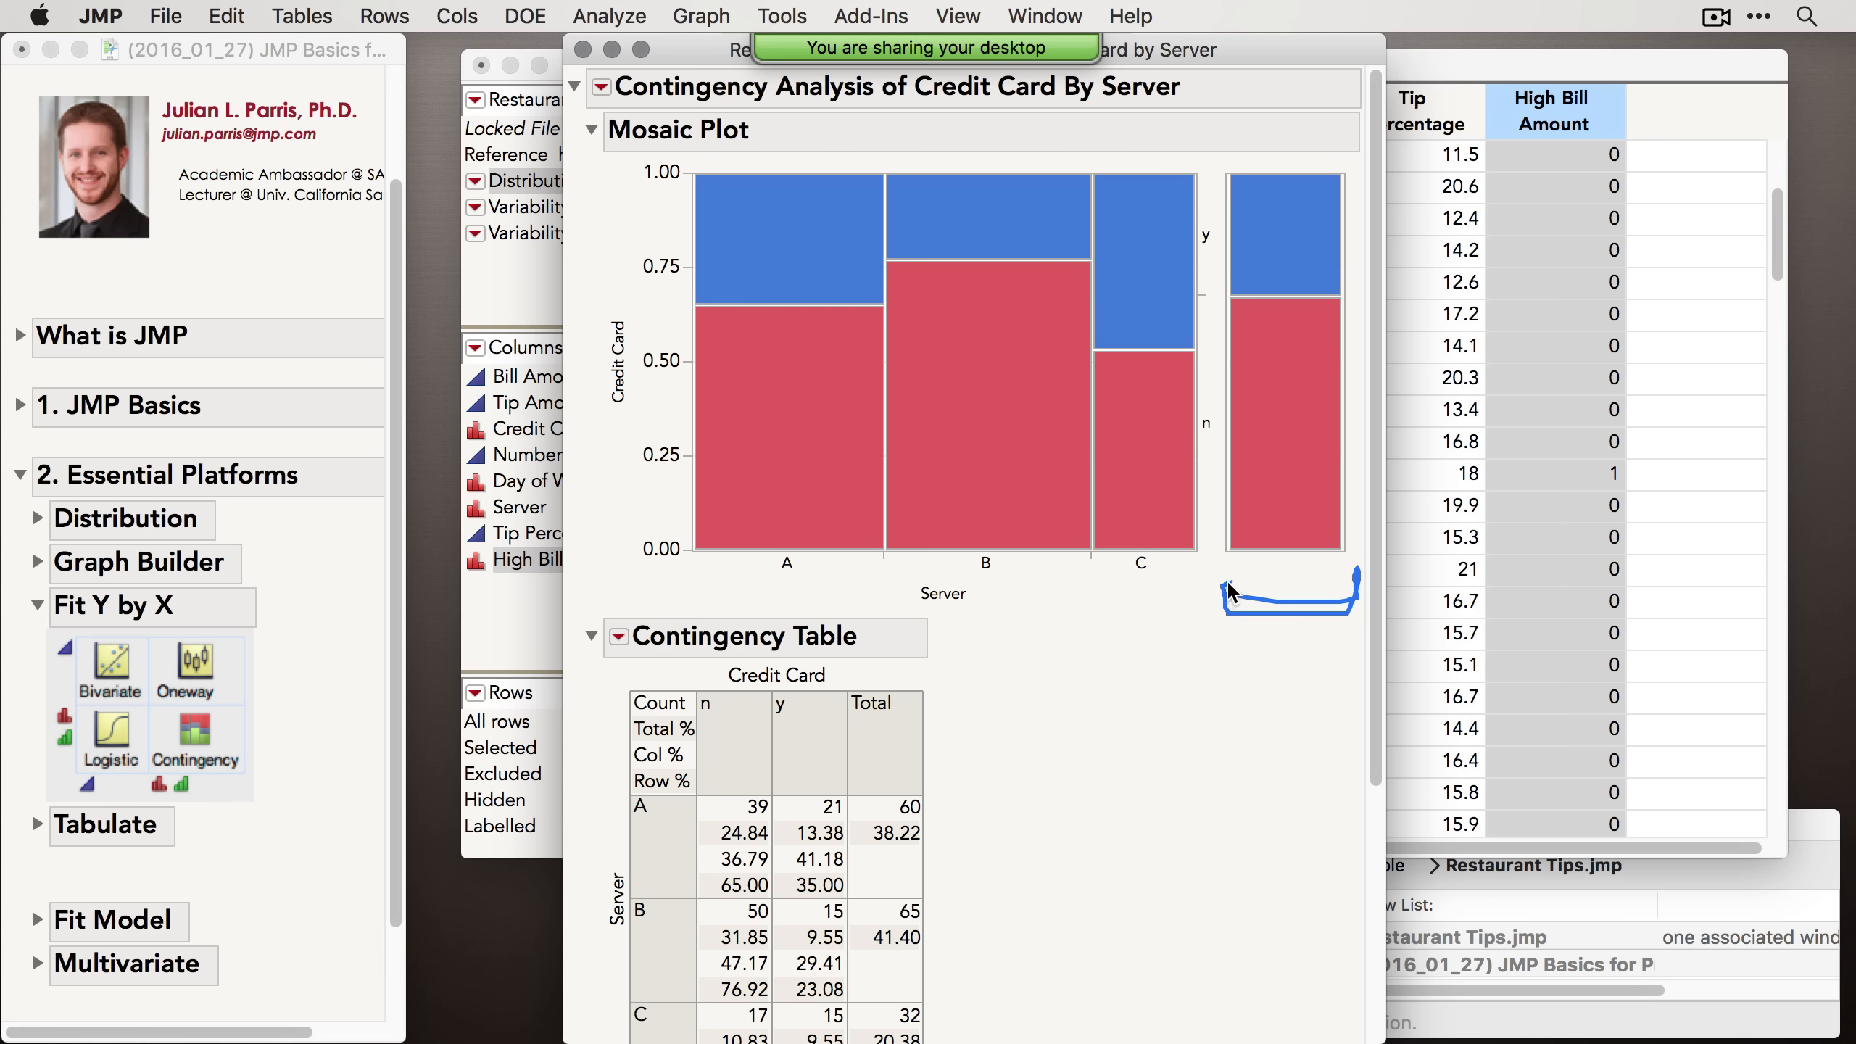
right_click(1274, 375)
mouse_move(1386, 411)
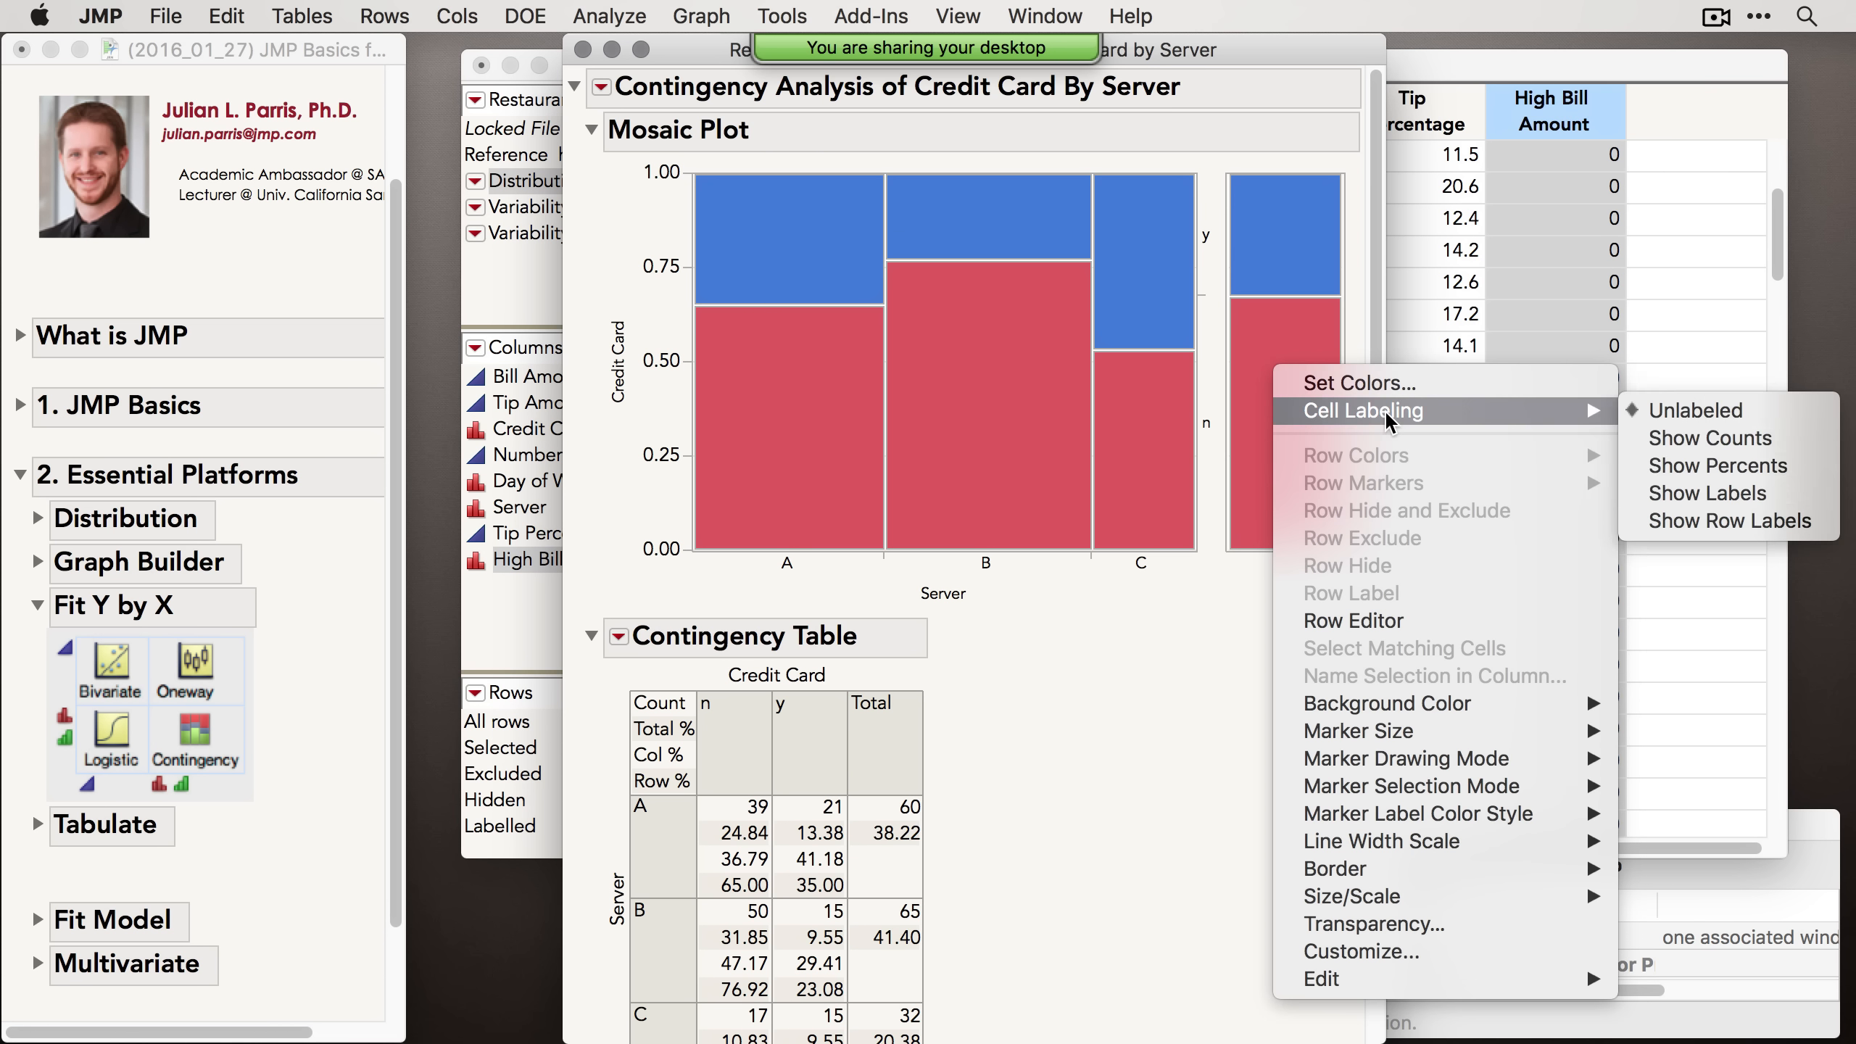
left_click(1744, 467)
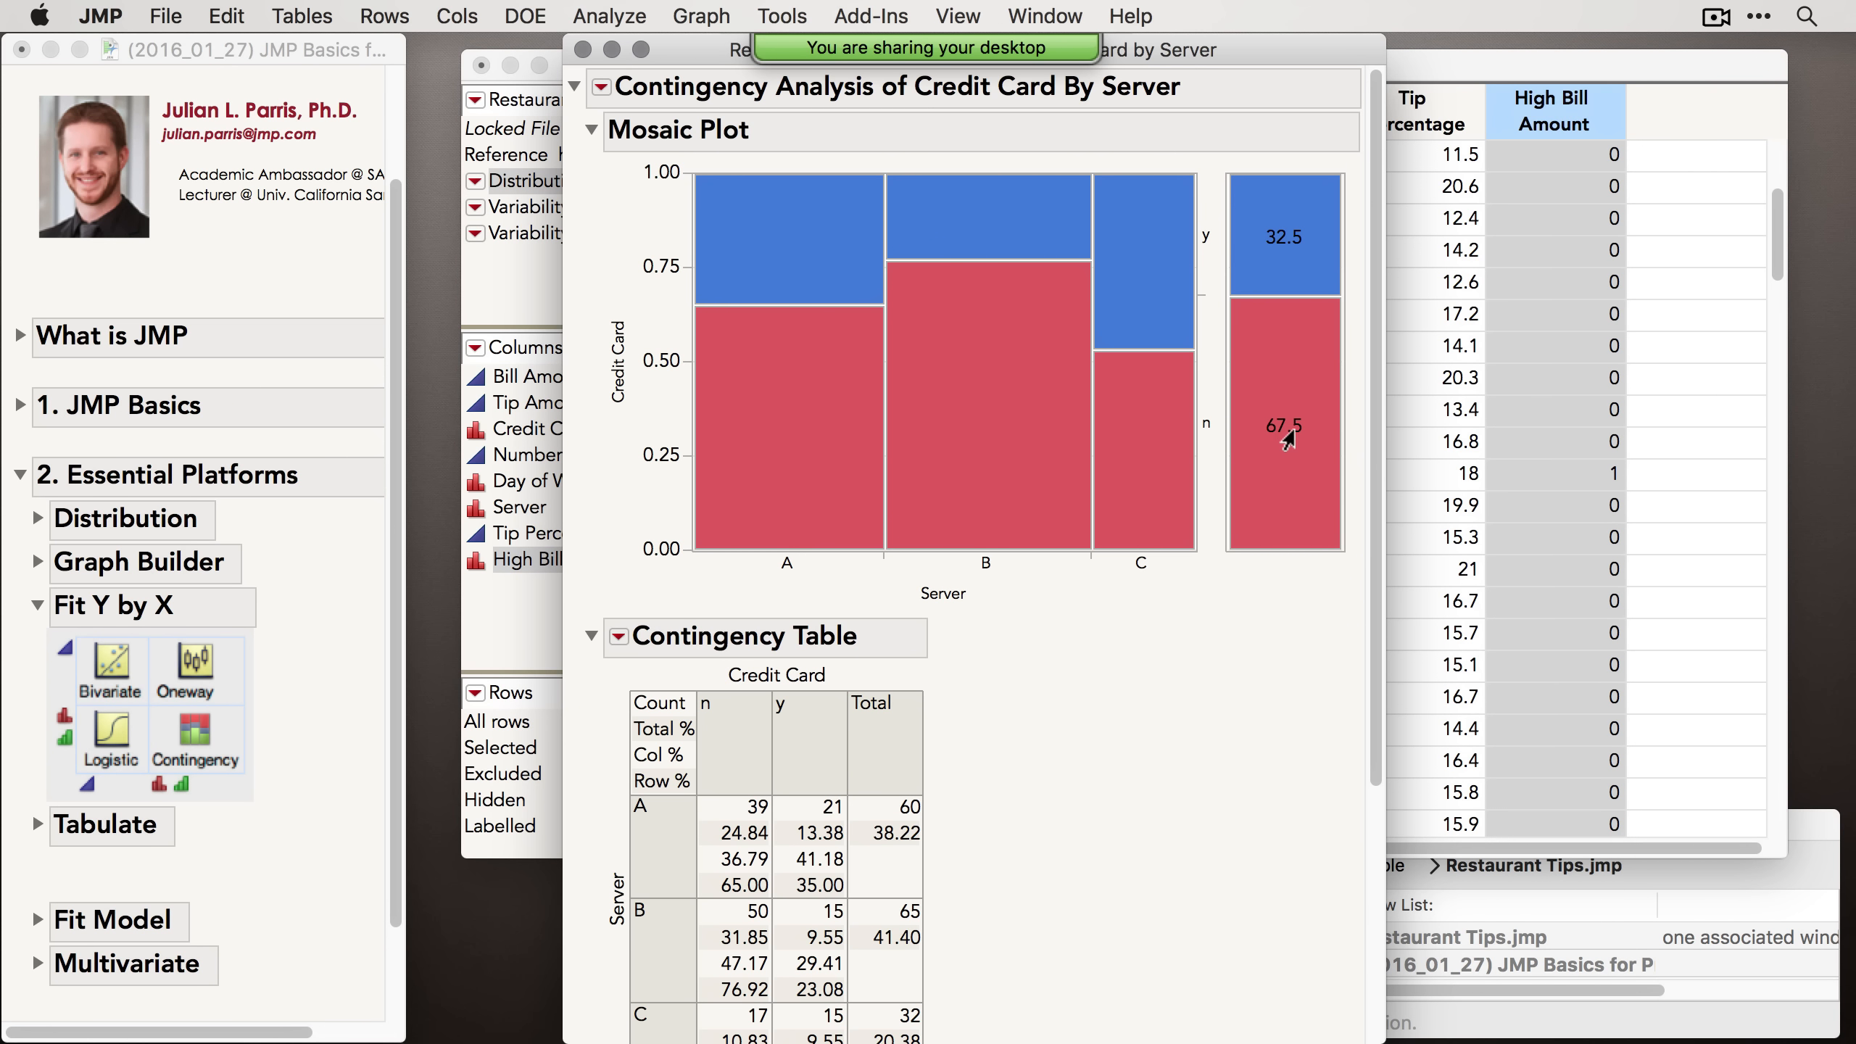
Step: Show percentages on the cells of the main mosaic plot for Credit Card by Server
mouse_move(1296, 434)
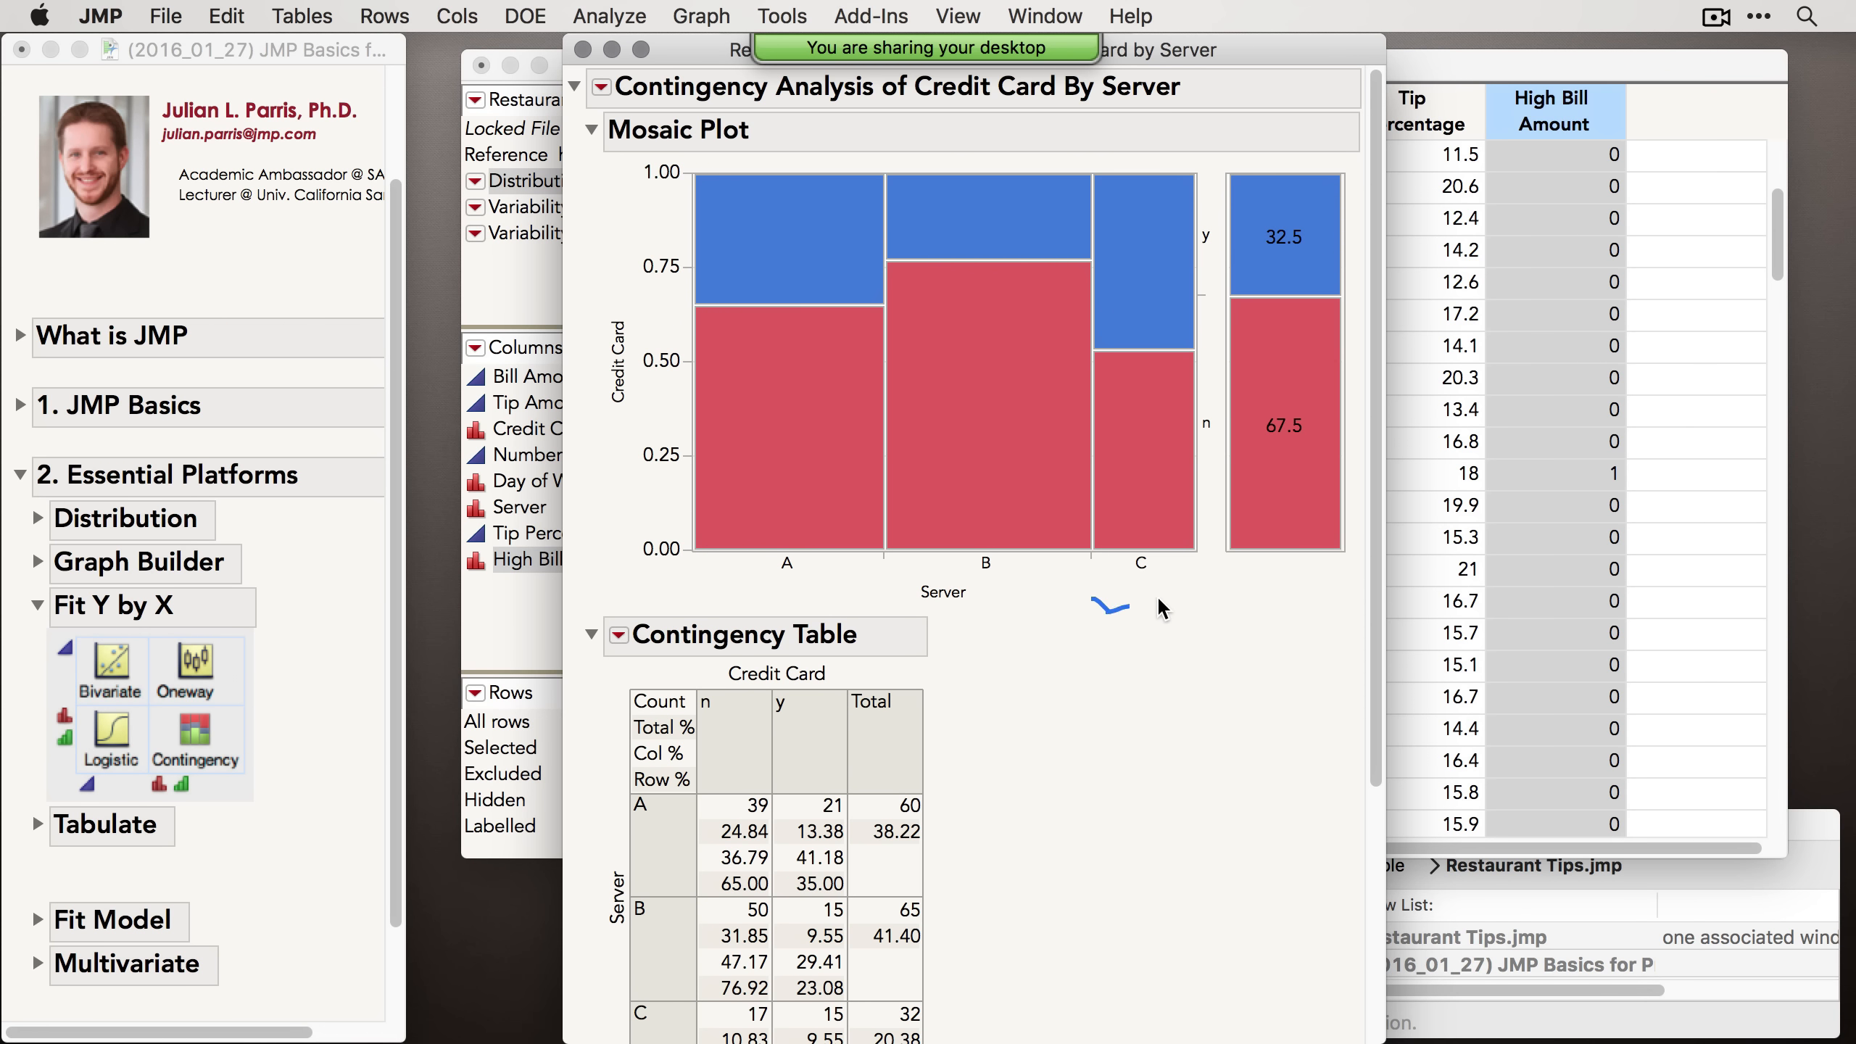
left_click_drag(1198, 585, 1129, 609)
right_click(939, 468)
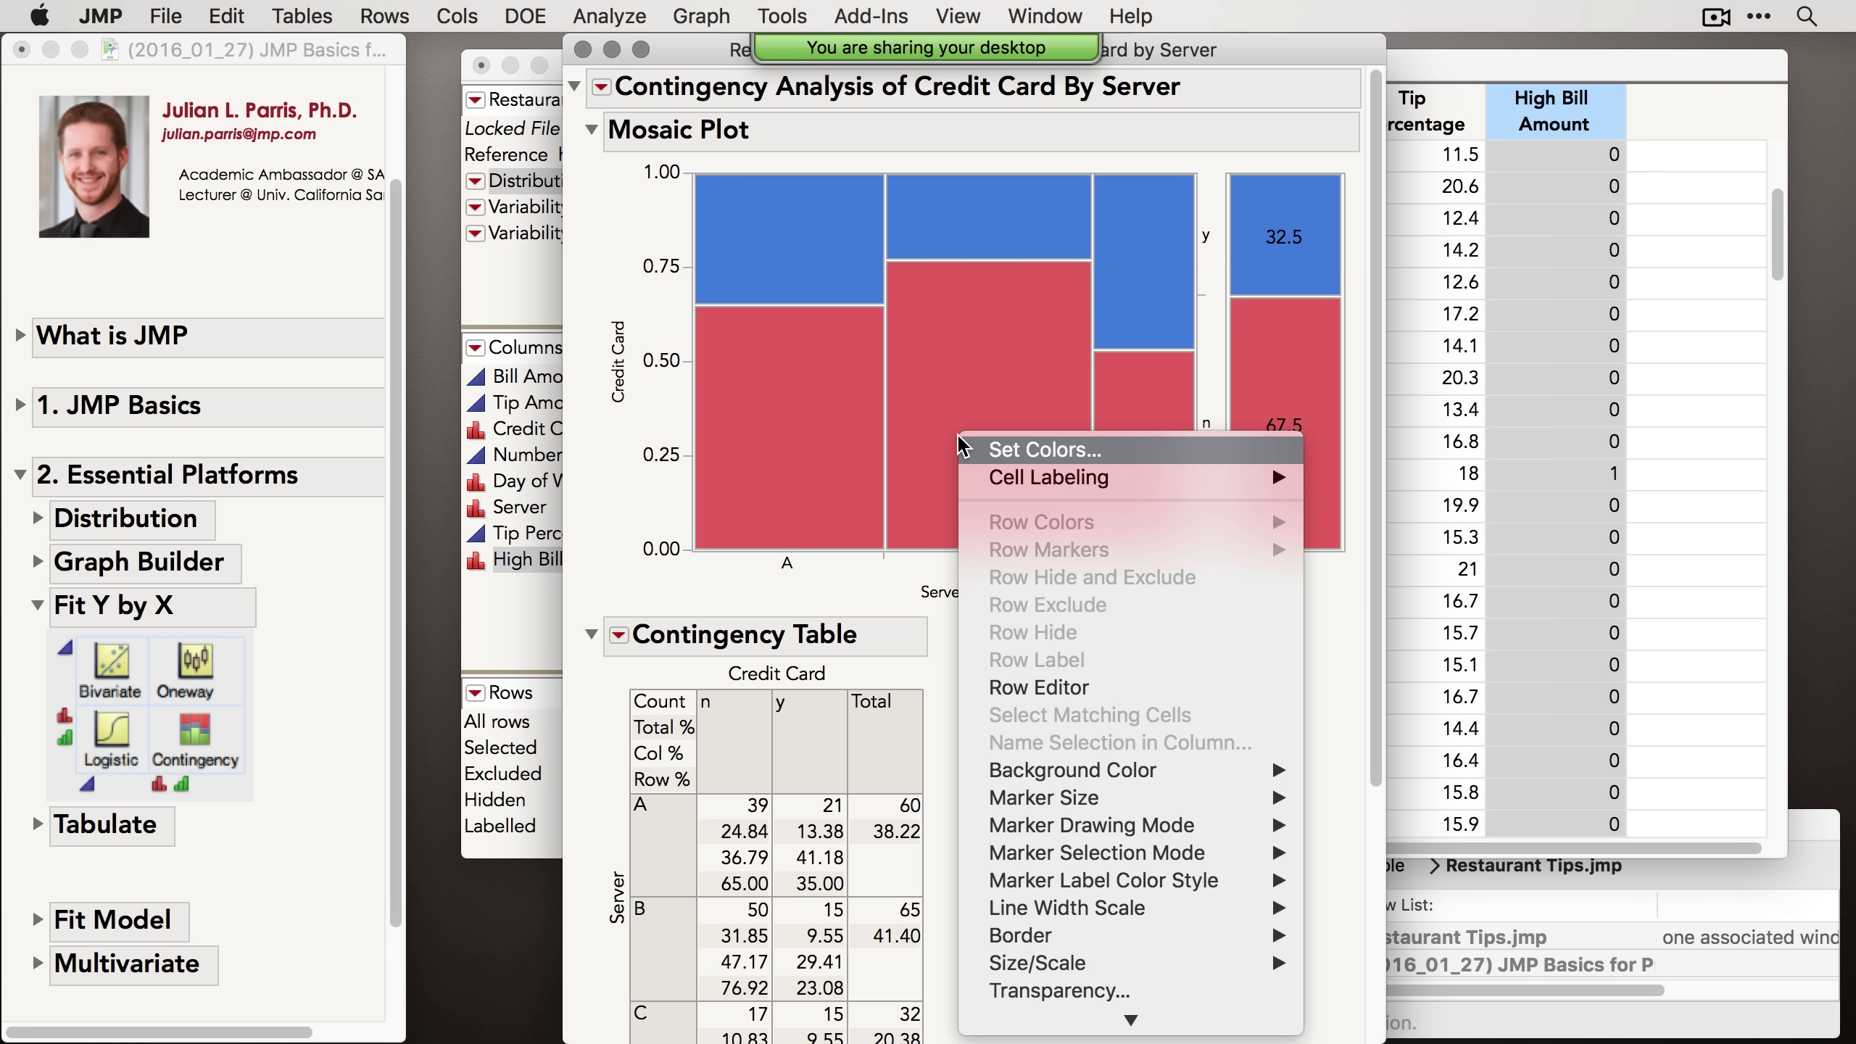
mouse_move(1055, 483)
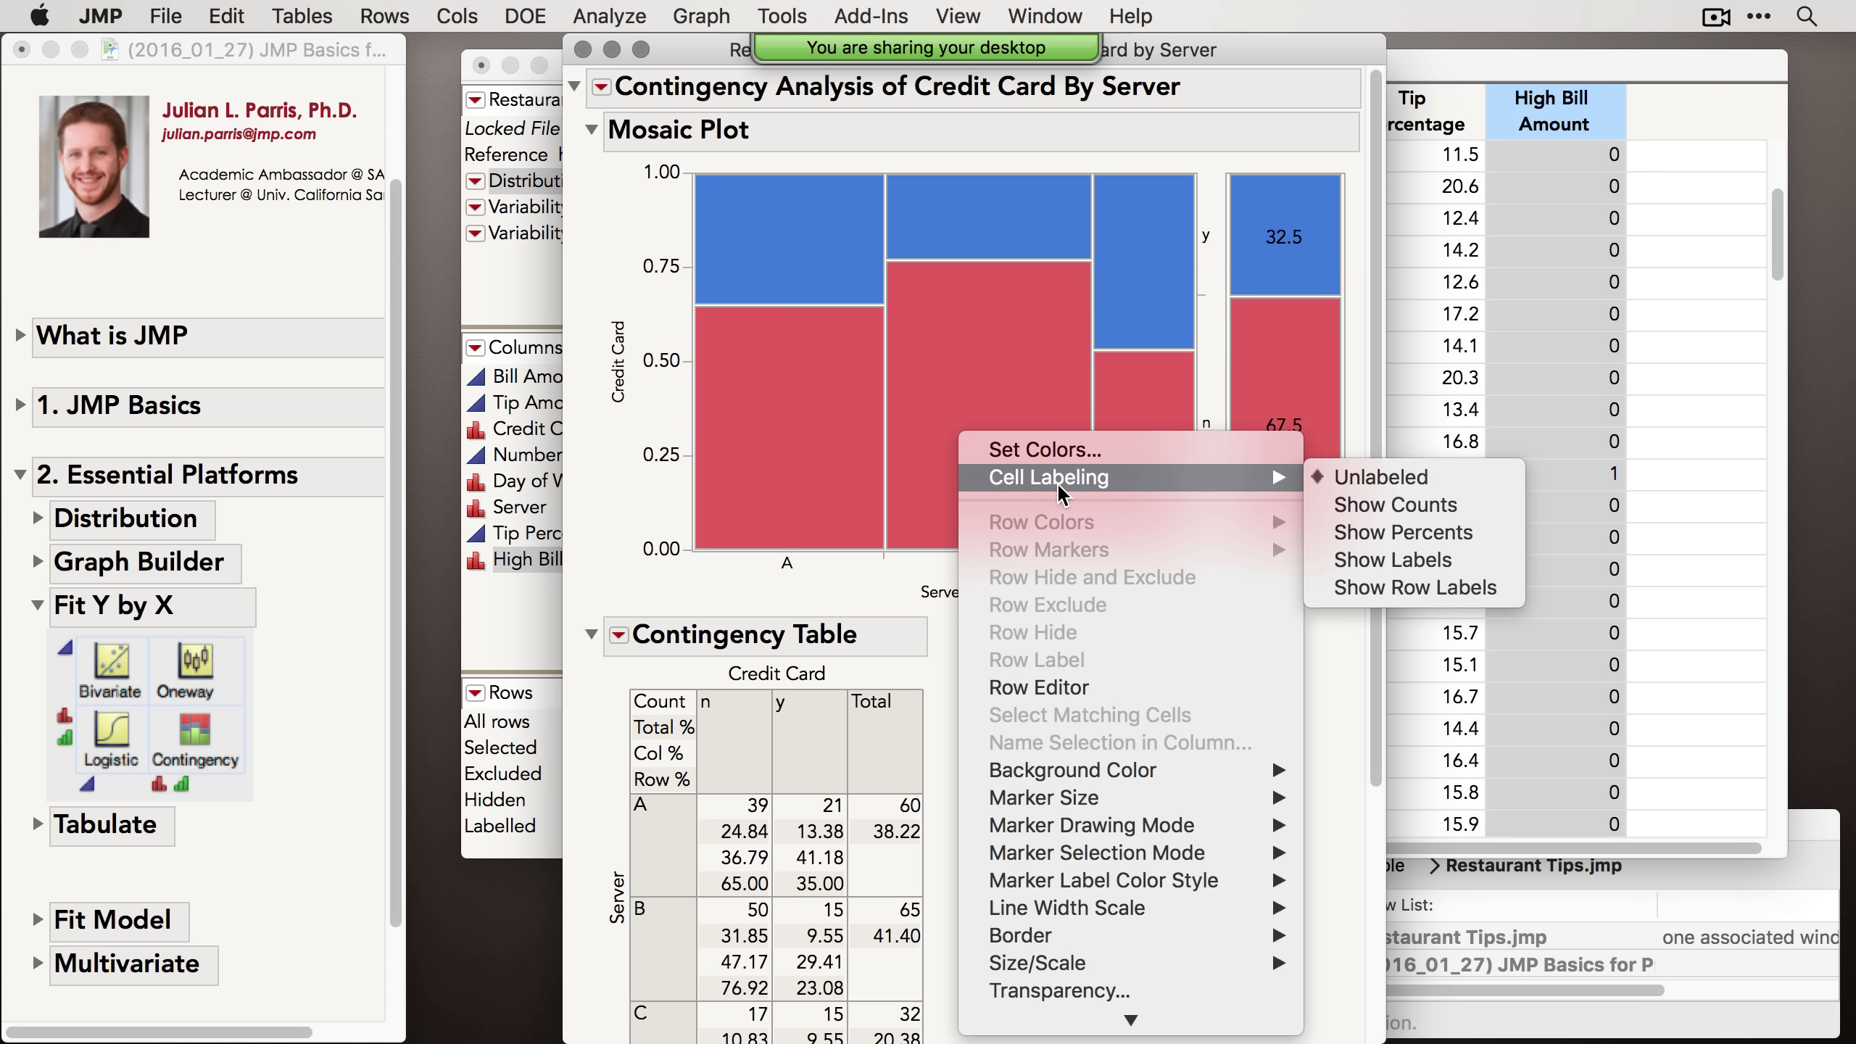
left_click(1455, 532)
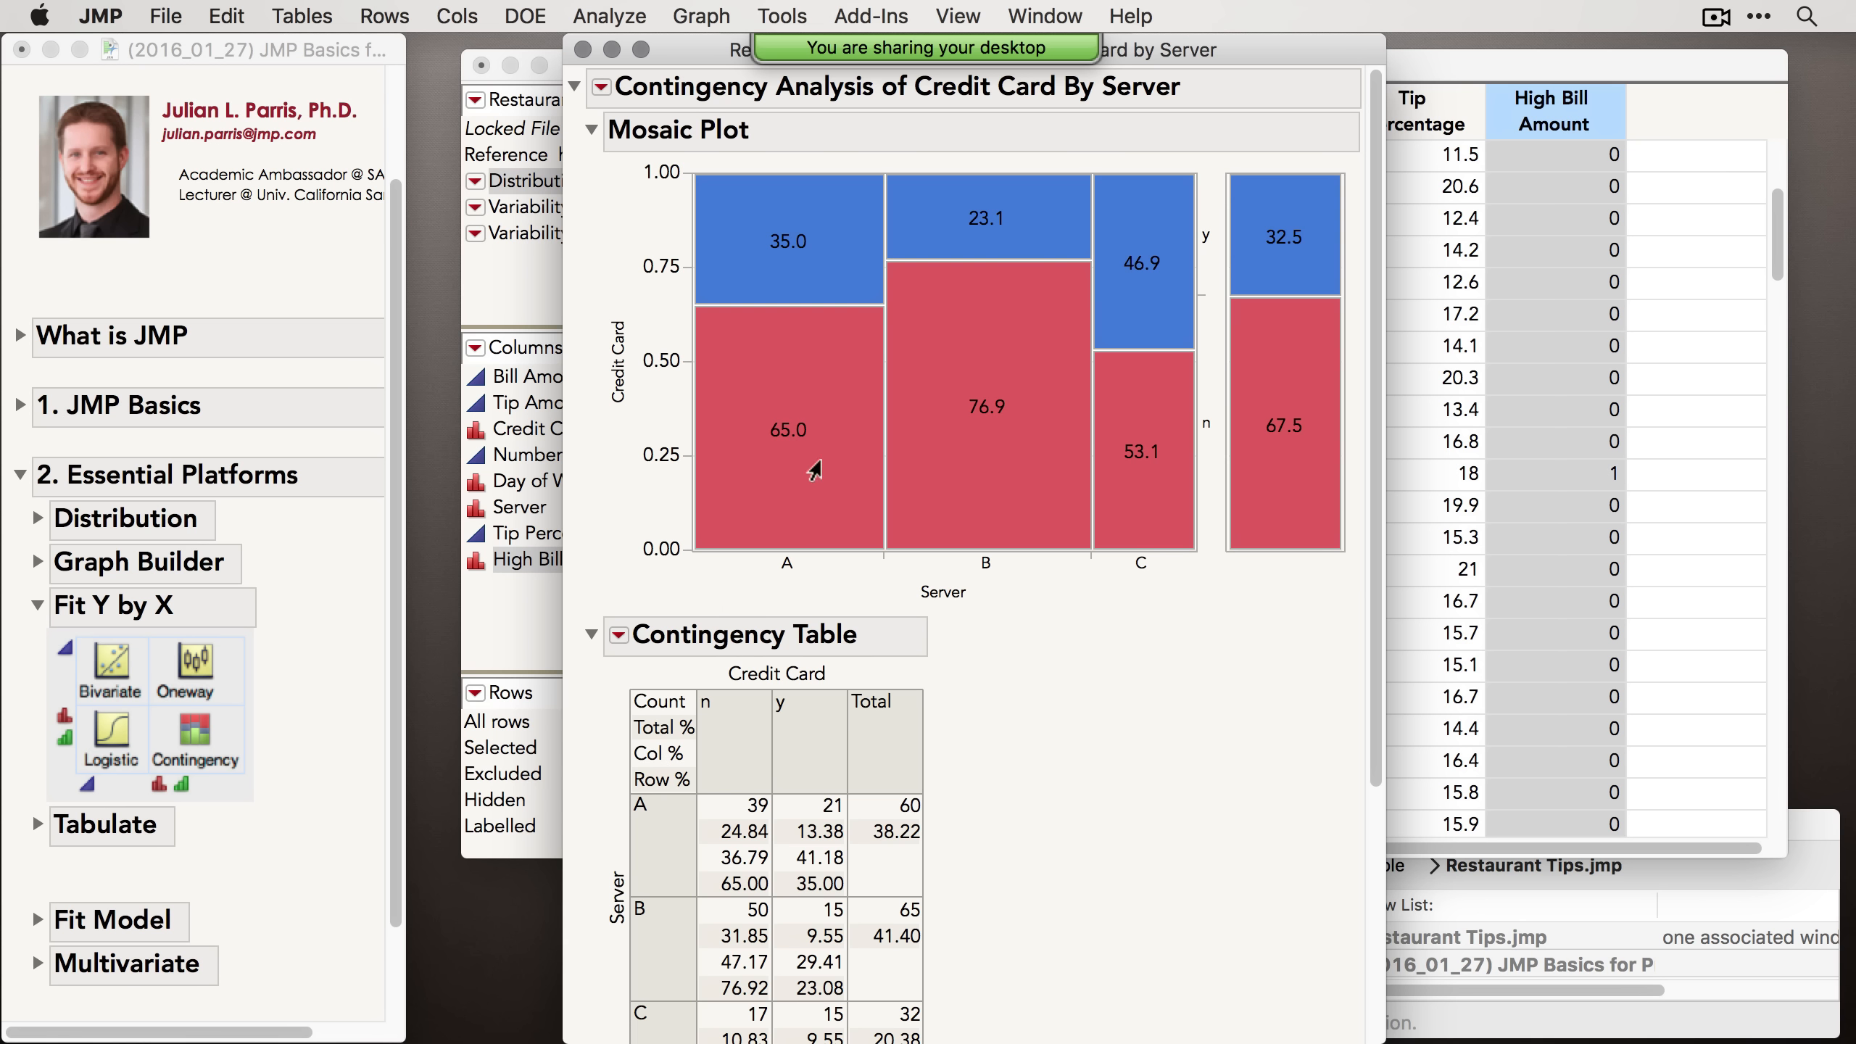
Step: Scroll down the contingency report to review the tests and back up to the mosaic plot
mouse_move(817, 451)
mouse_move(1148, 424)
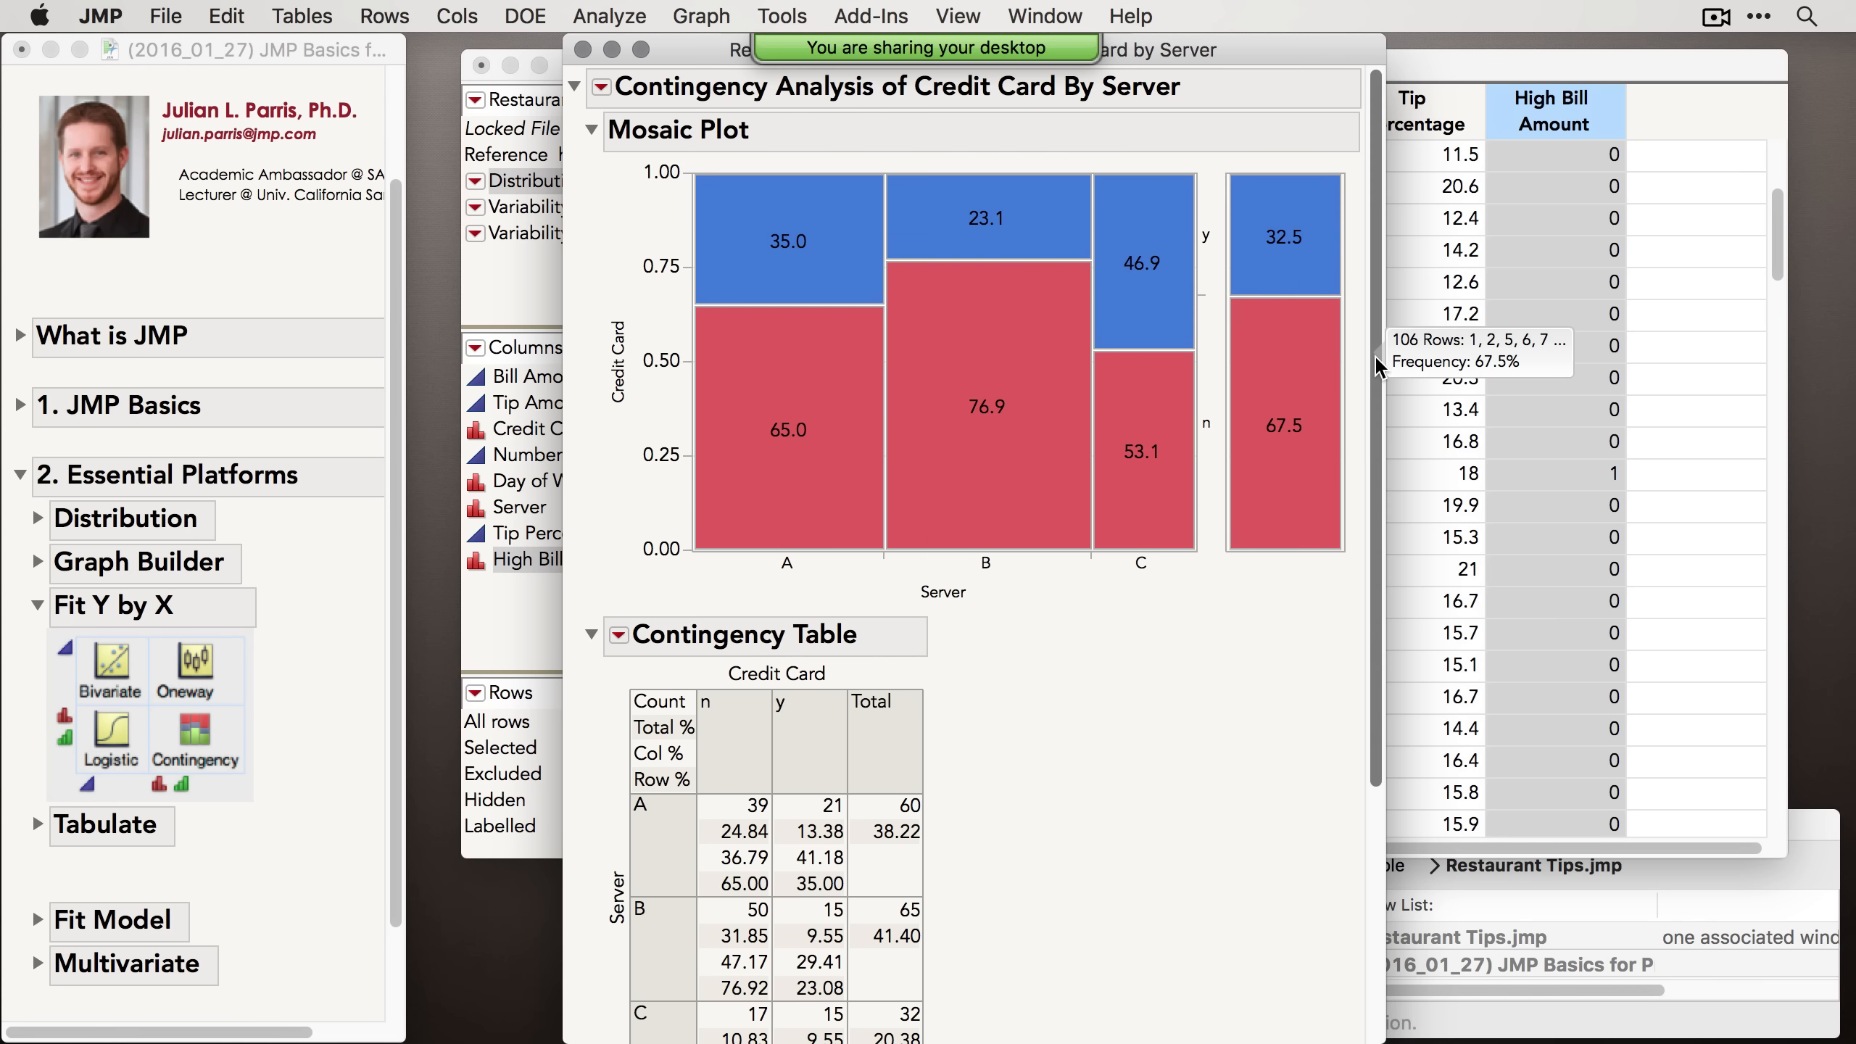
left_click_drag(1374, 354, 1406, 640)
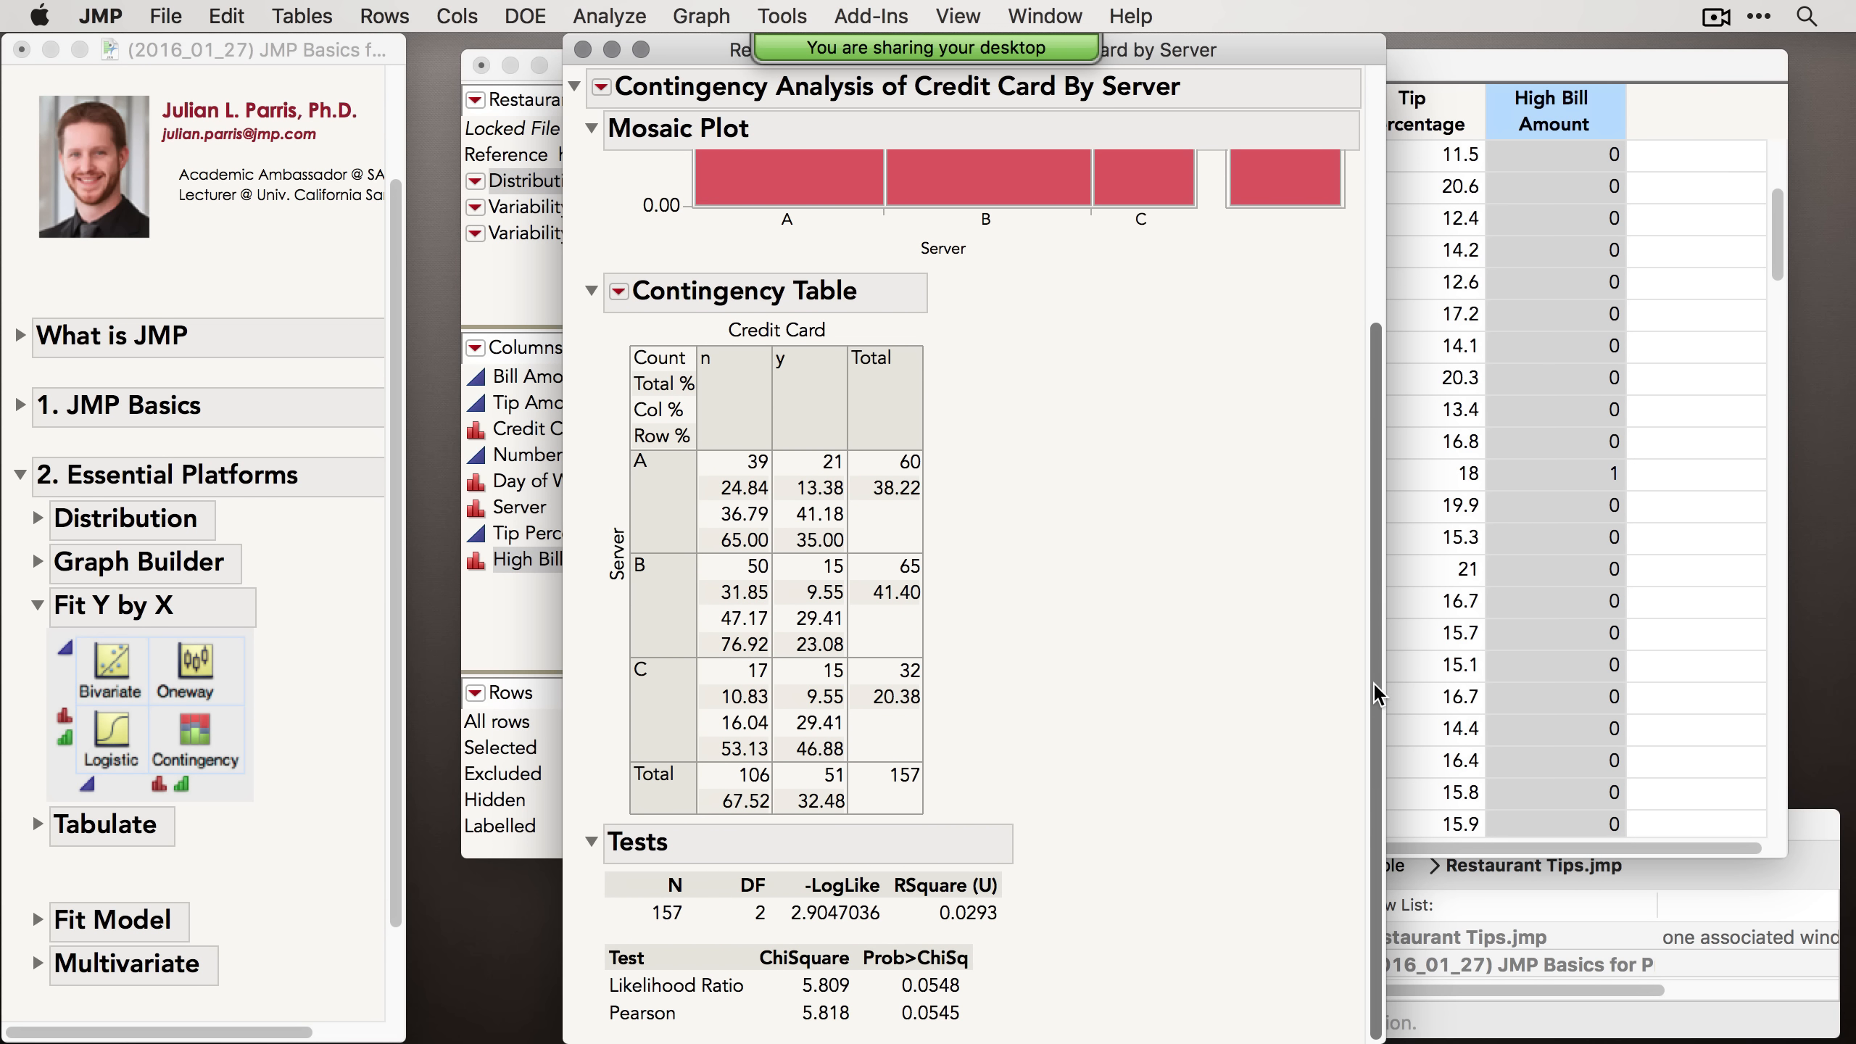
left_click_drag(1374, 683, 1358, 380)
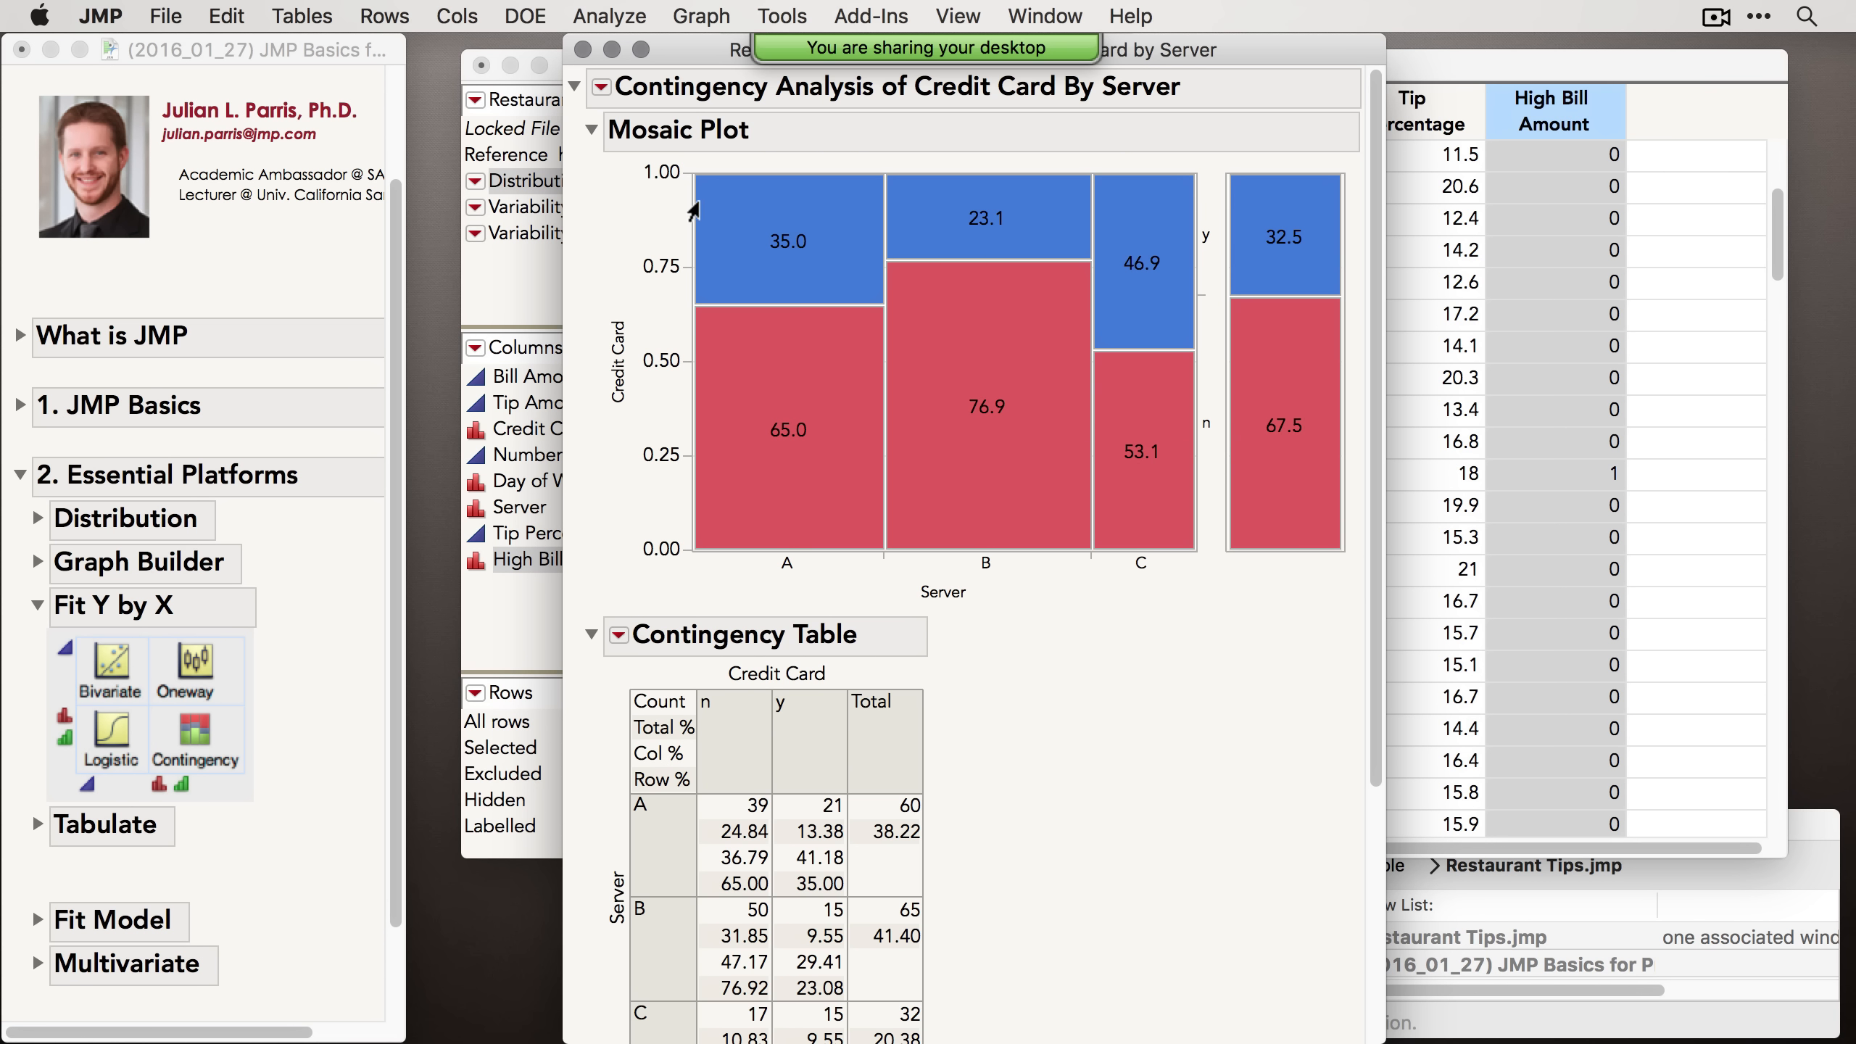
Step: Run Fit Y by X with Server as the response and Day of Week as the factor
left_click(595, 18)
left_click(632, 78)
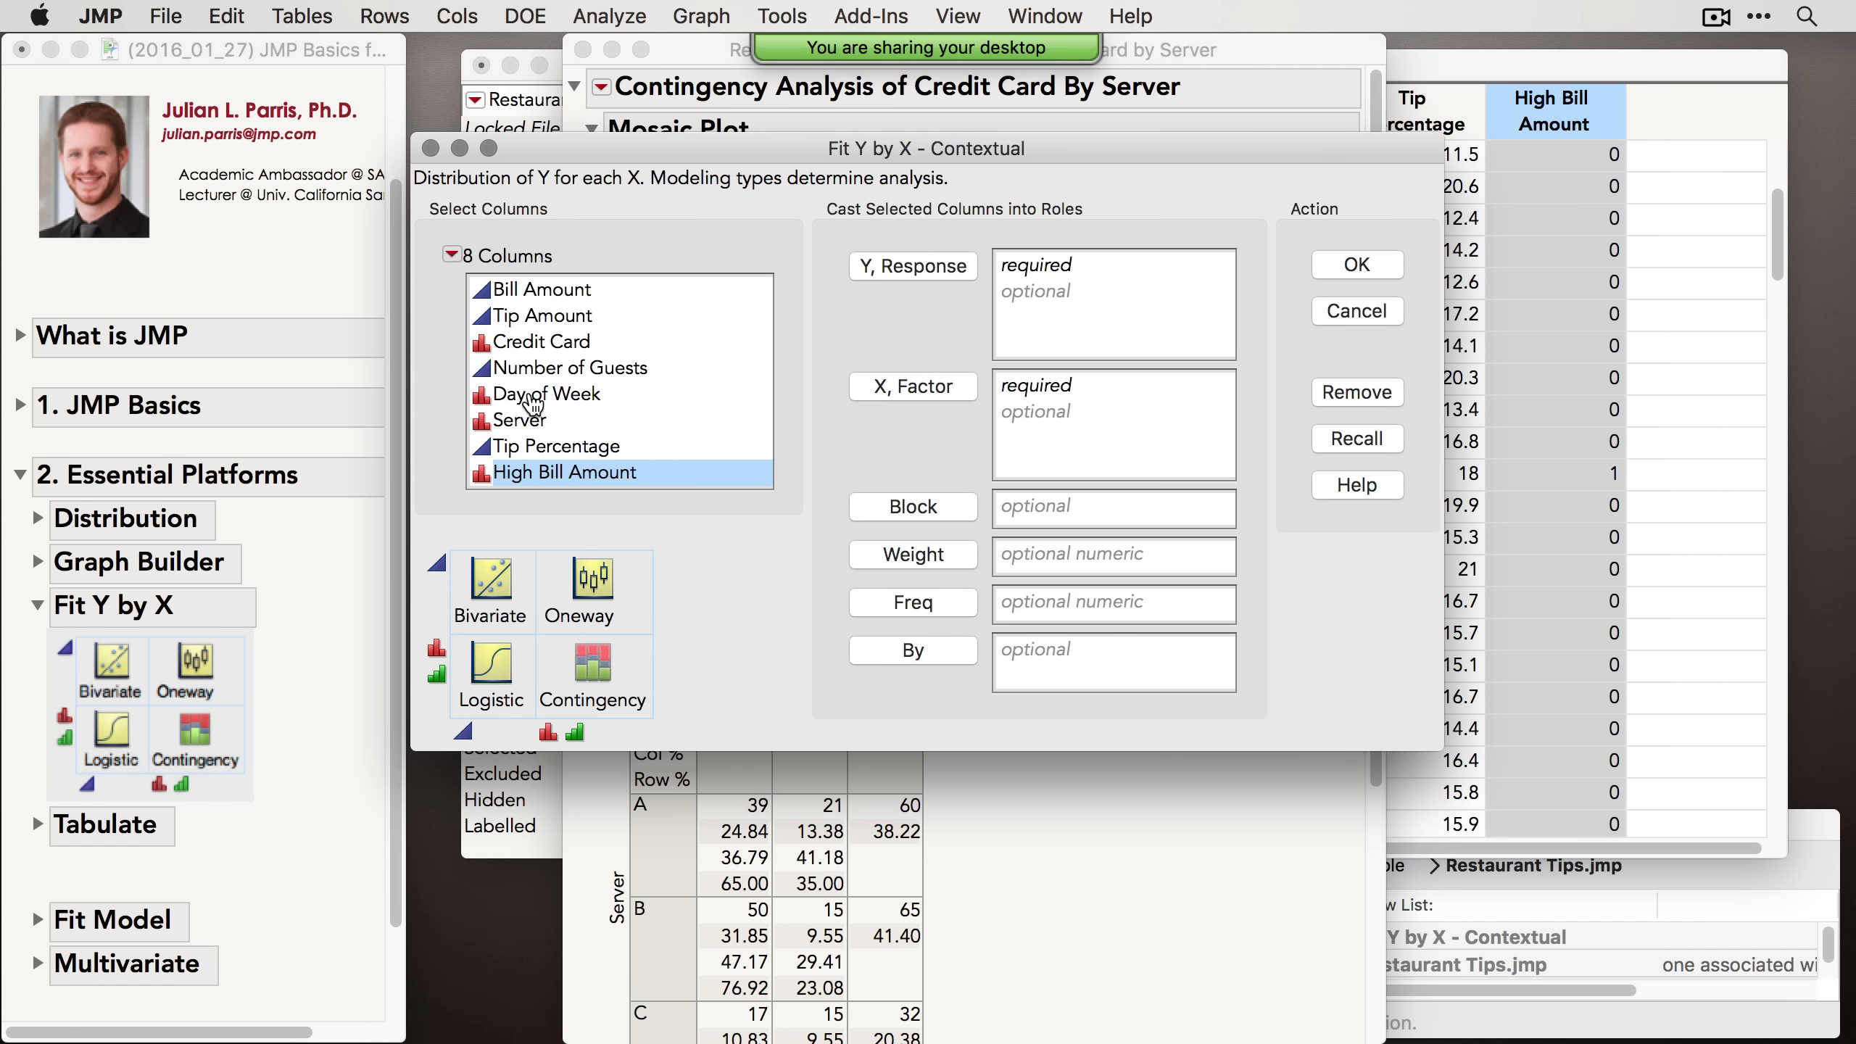
left_click(532, 396)
left_click(868, 383)
left_click(515, 420)
left_click(914, 266)
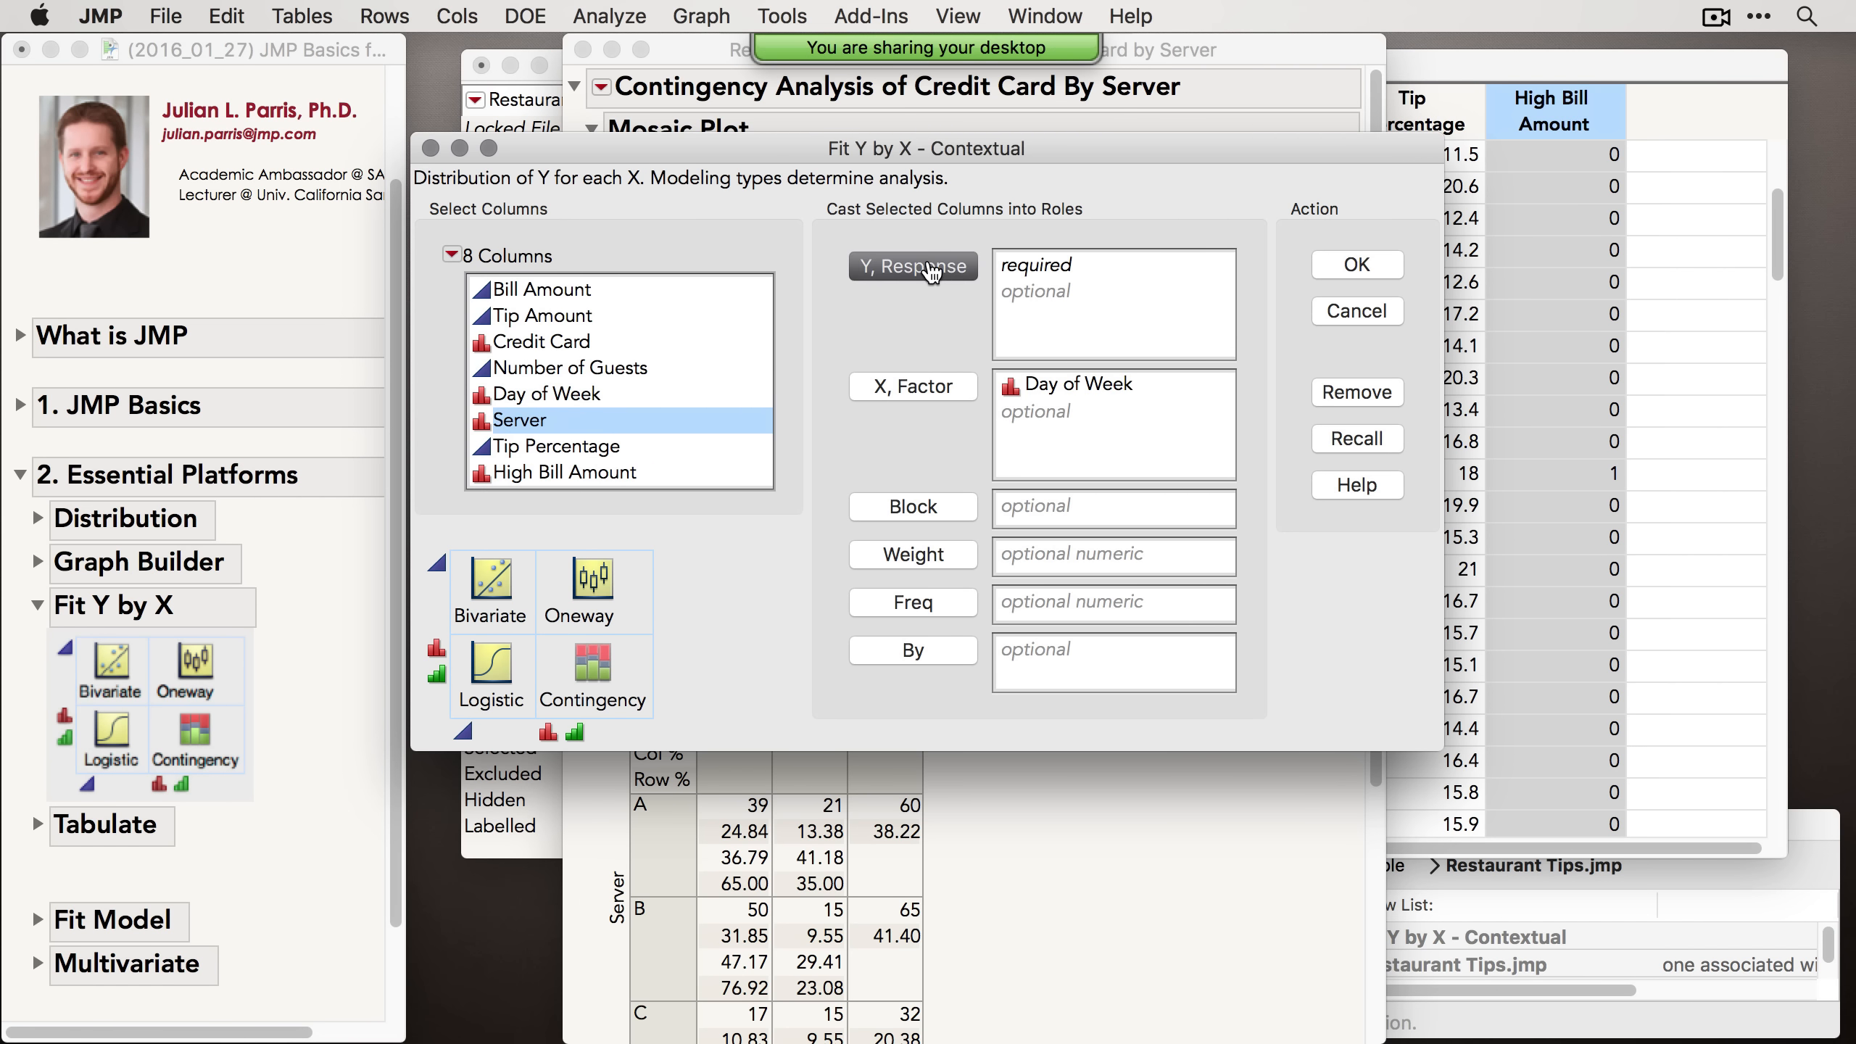
left_click(1357, 264)
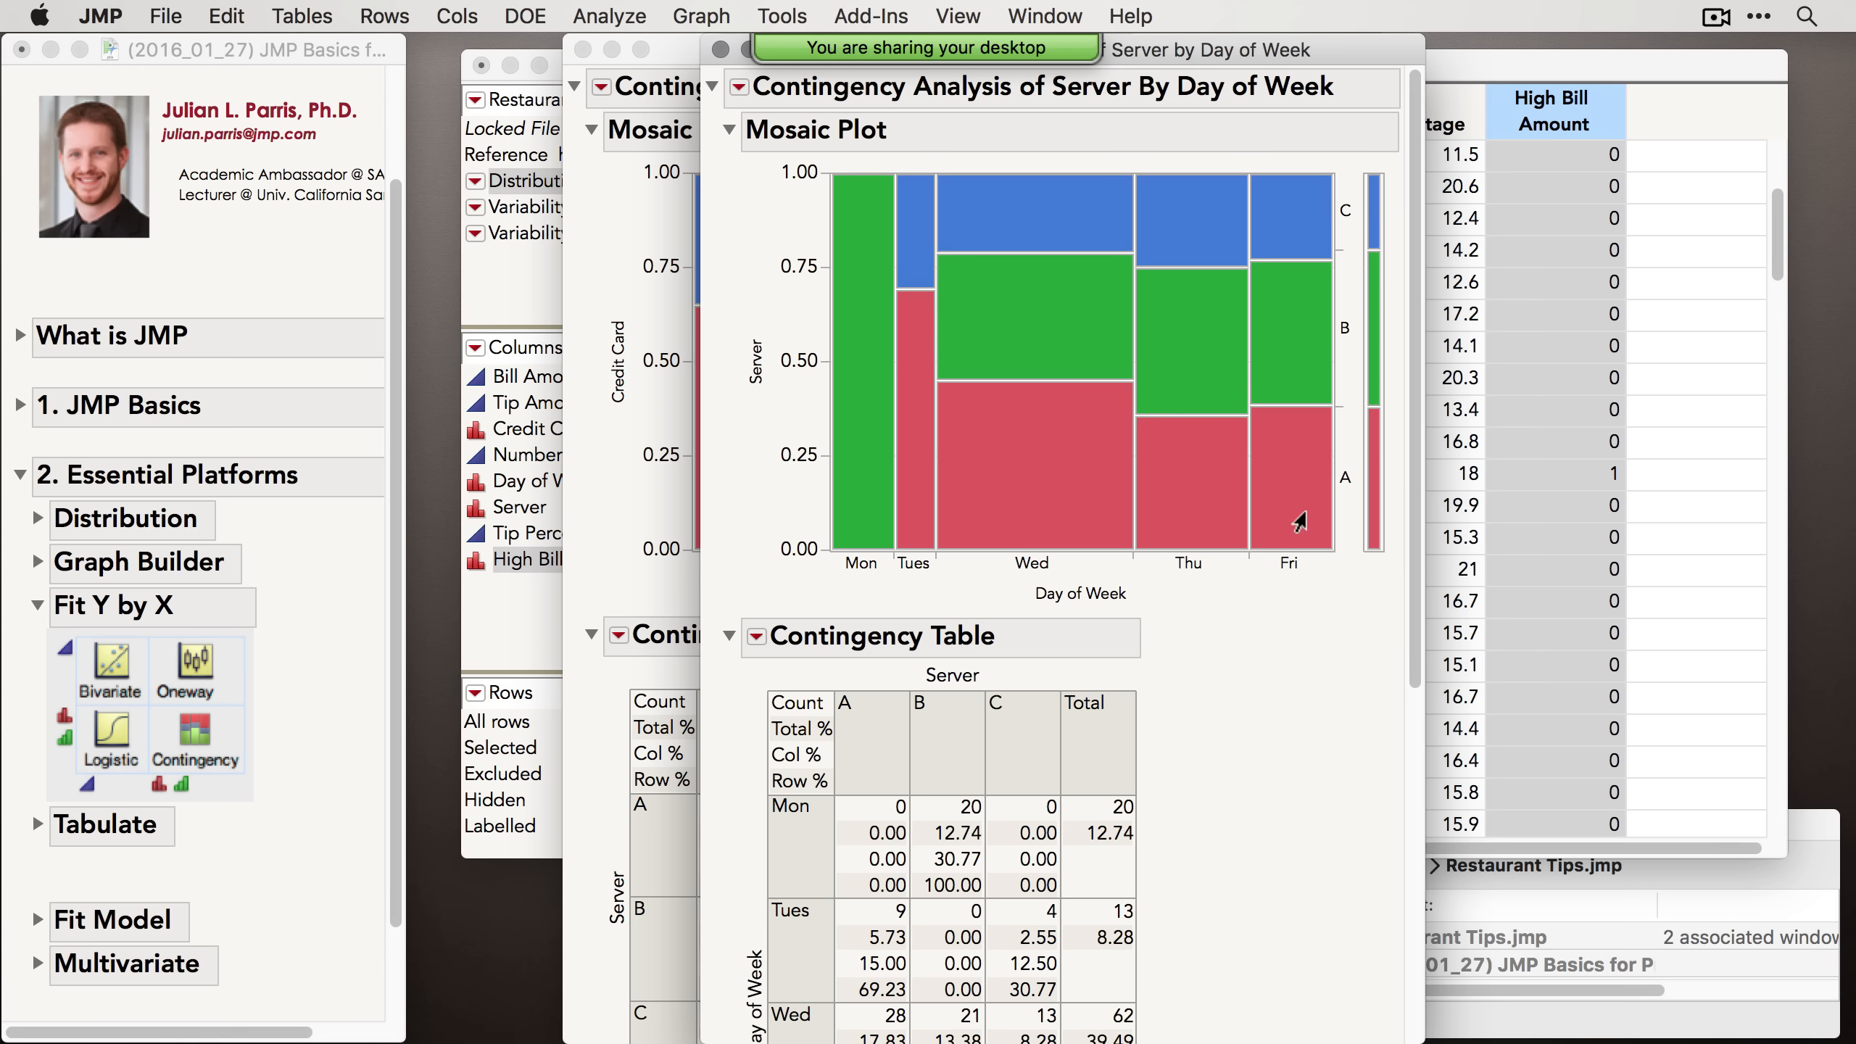
Step: Select the Monday and Tuesday cells in the Server by Day of Week mosaic plot to highlight matching rows
left_click(859, 480)
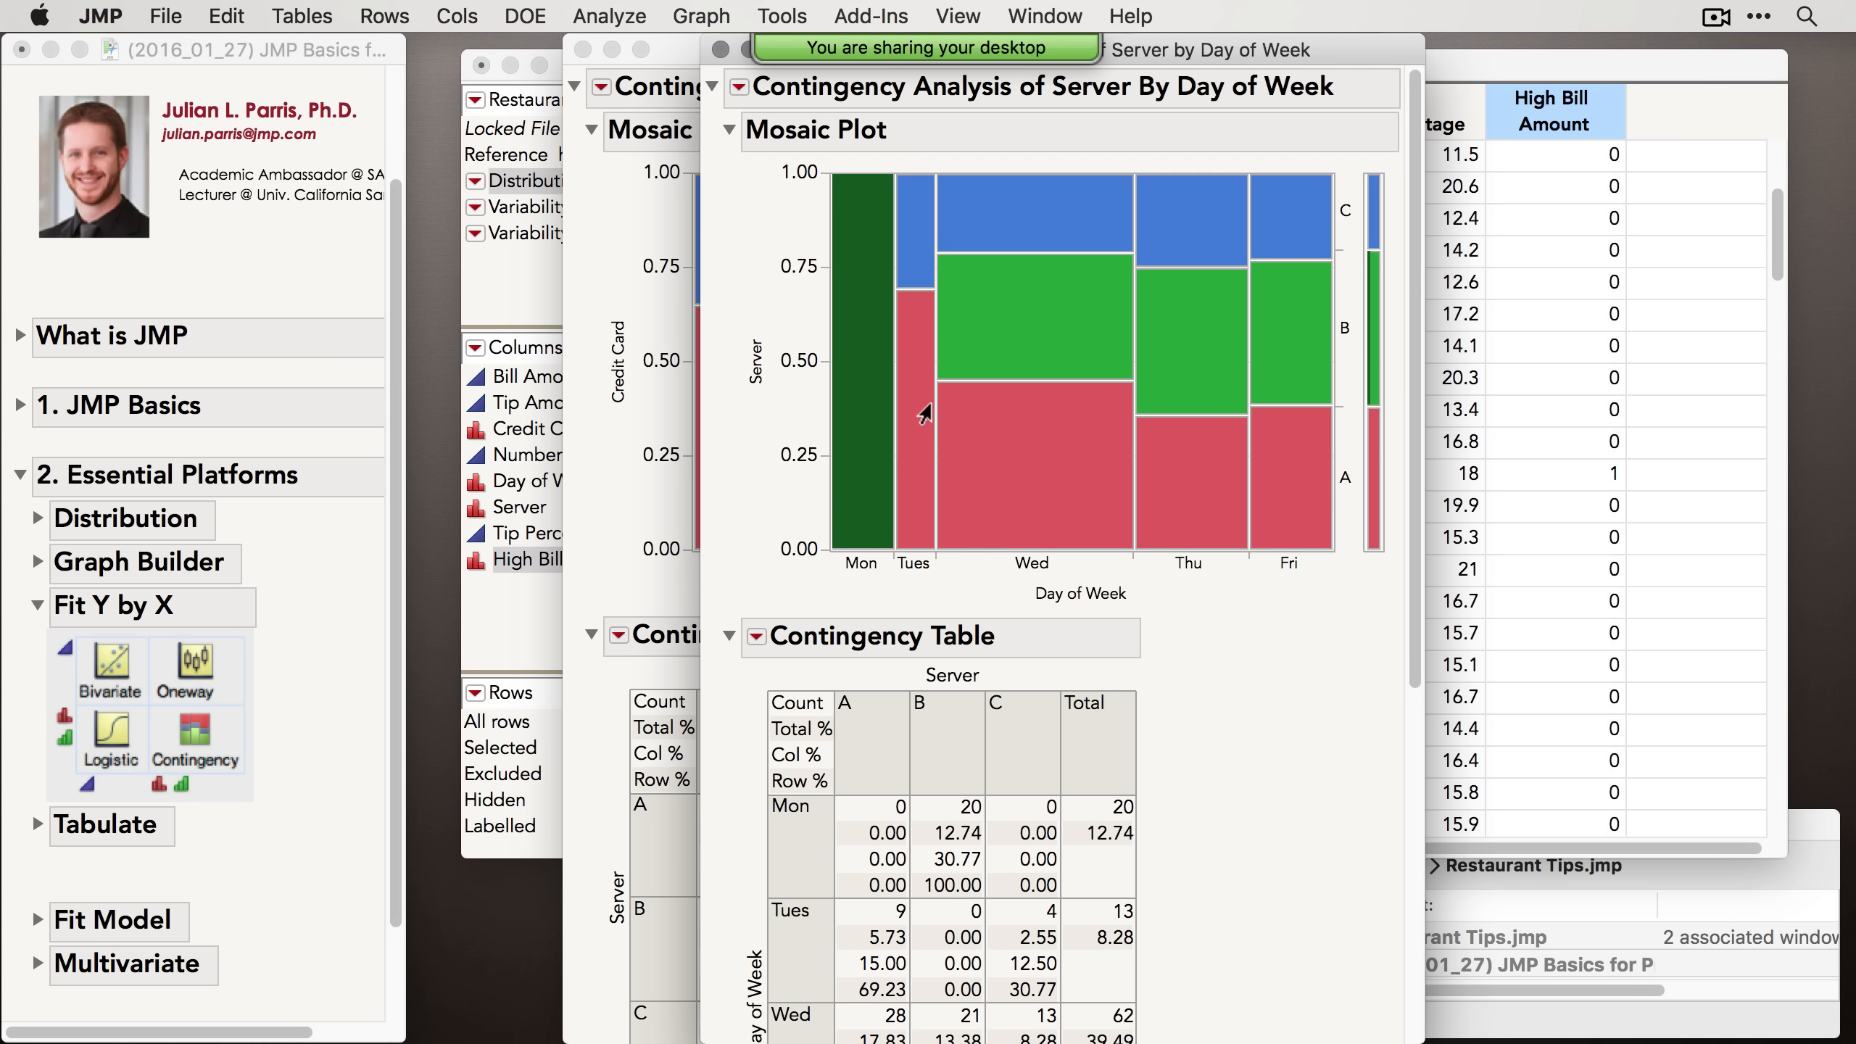
left_click(915, 322)
left_click(918, 218)
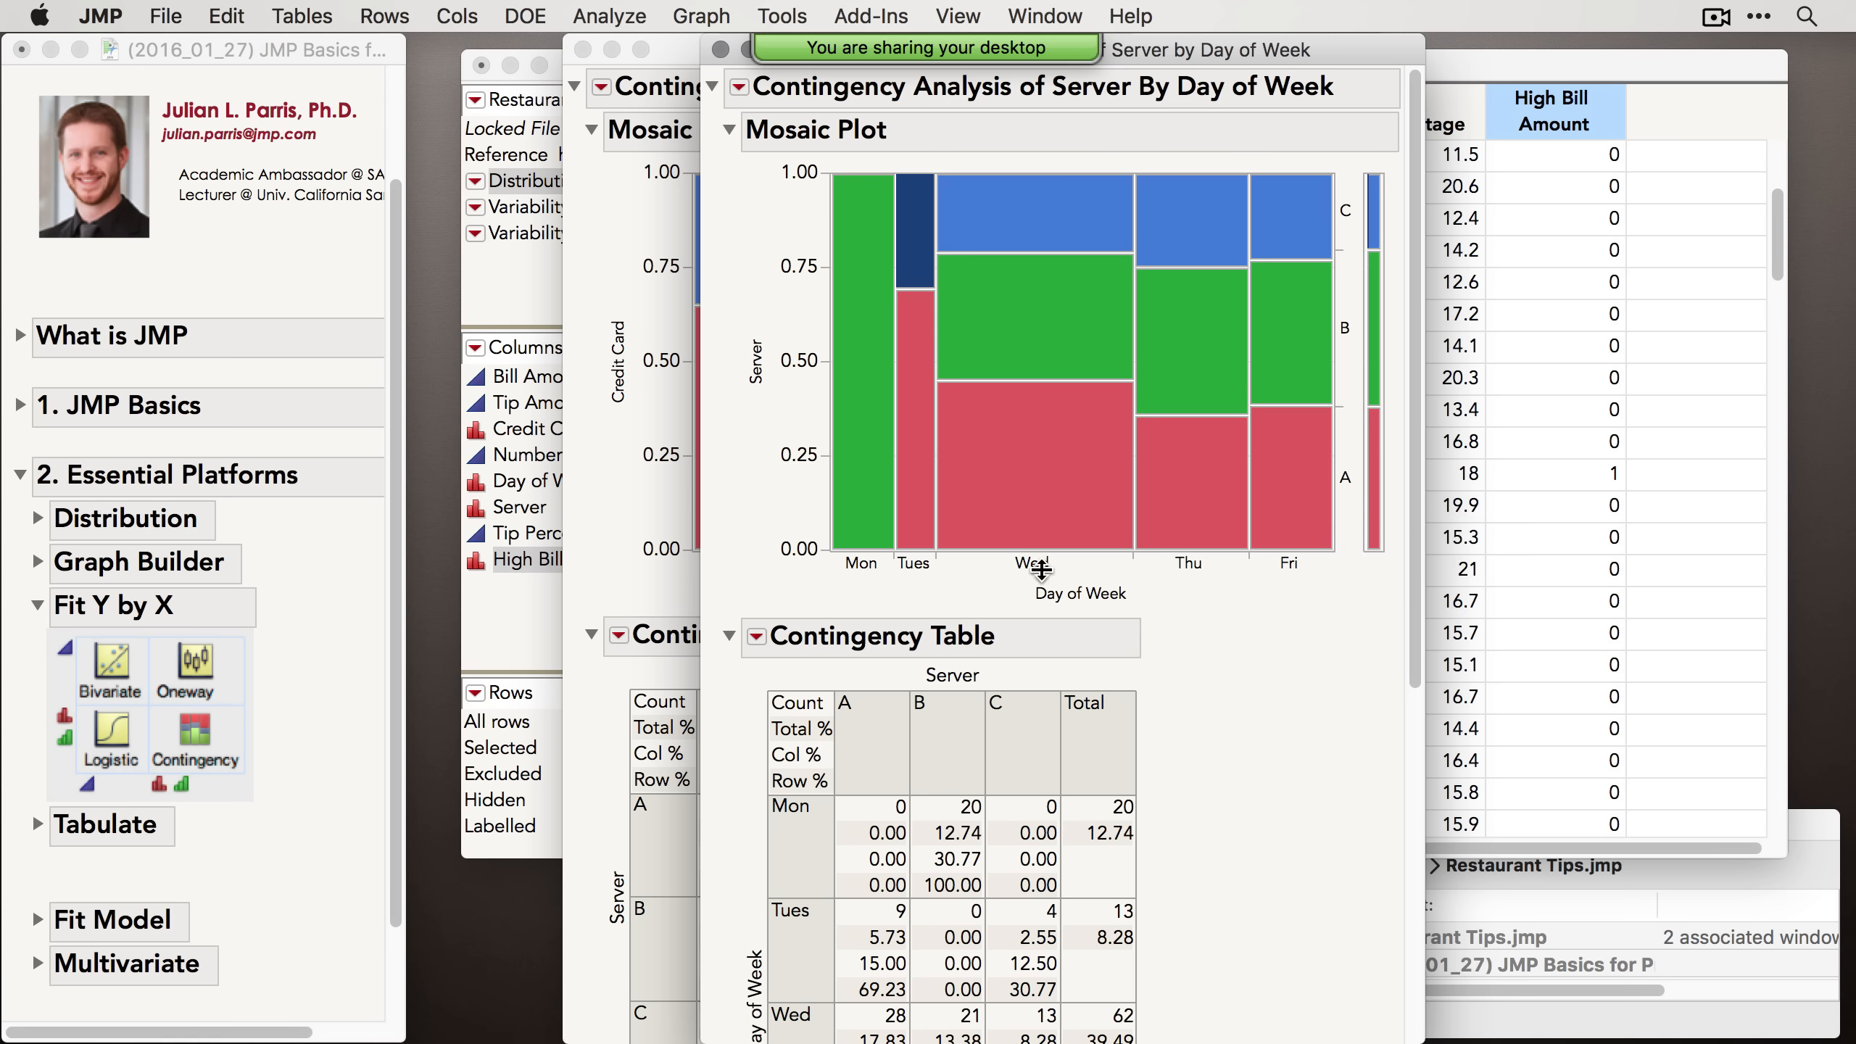
Step: Close both contingency report windows and collapse the Fit Y by X section of the journal
mouse_move(723, 58)
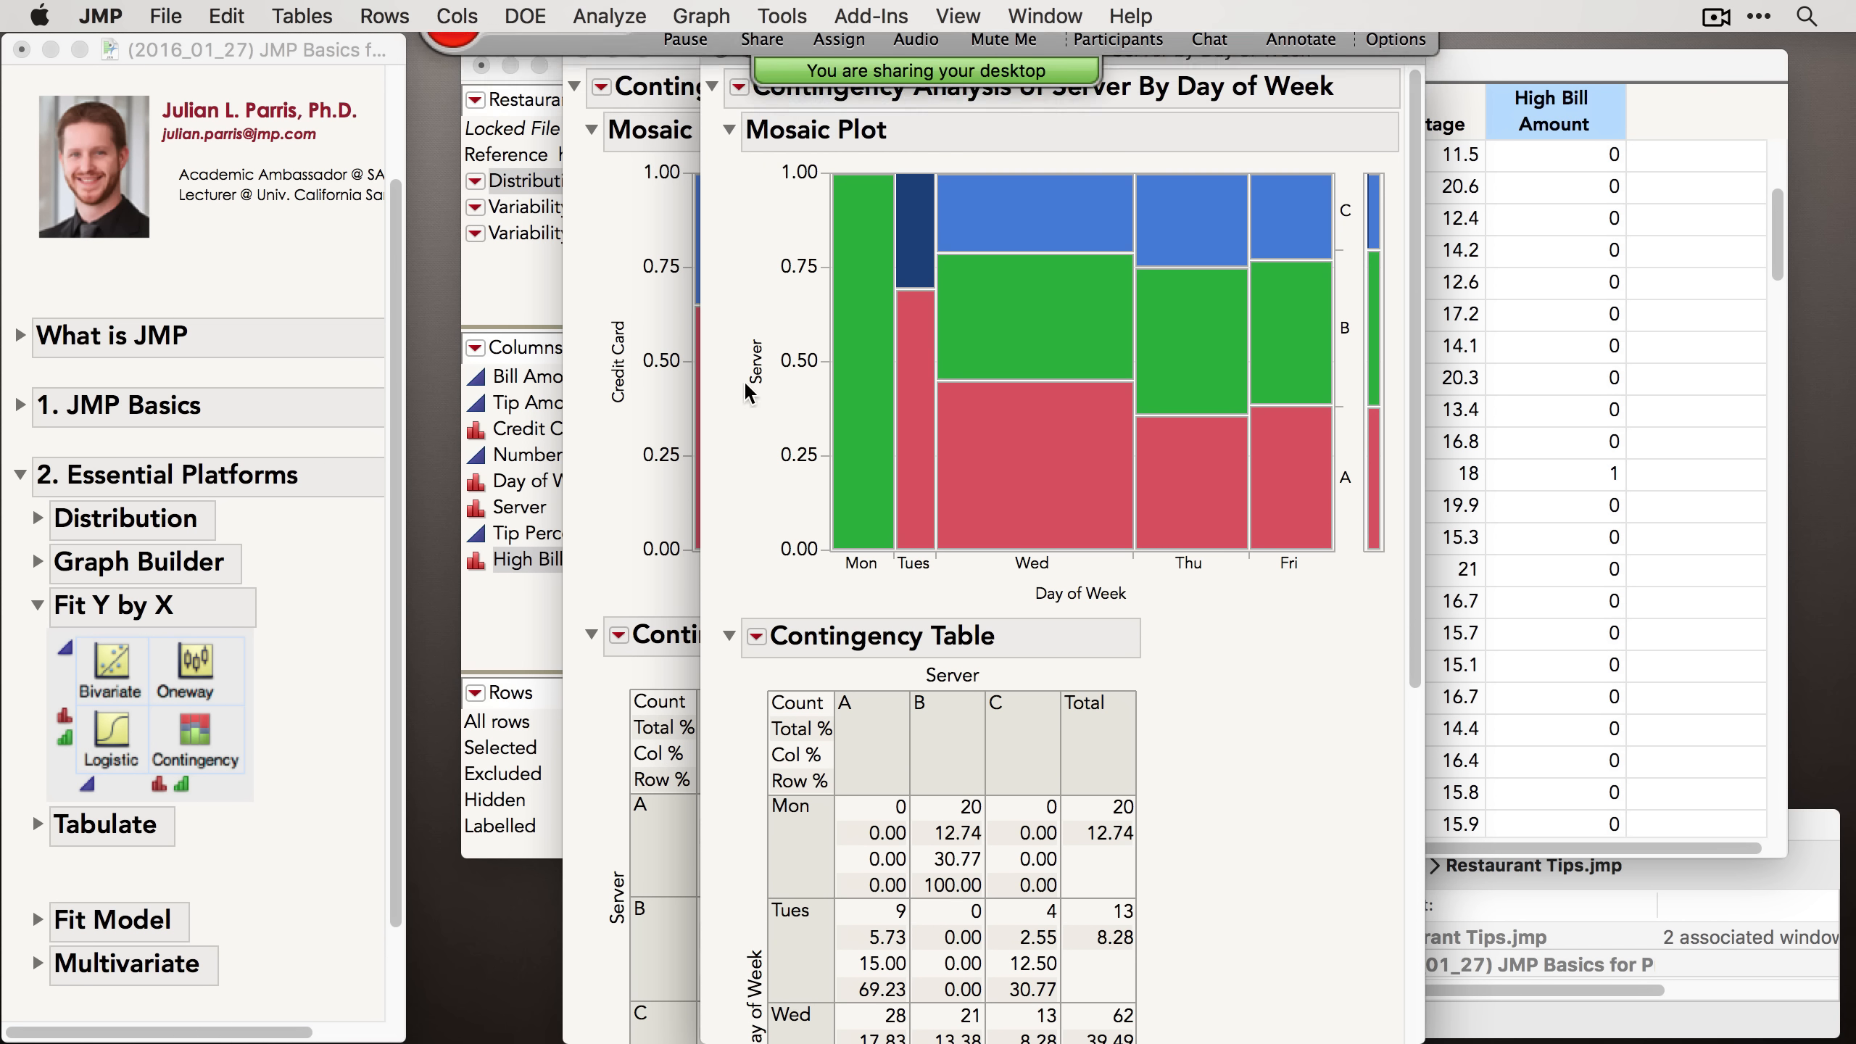
left_click(719, 65)
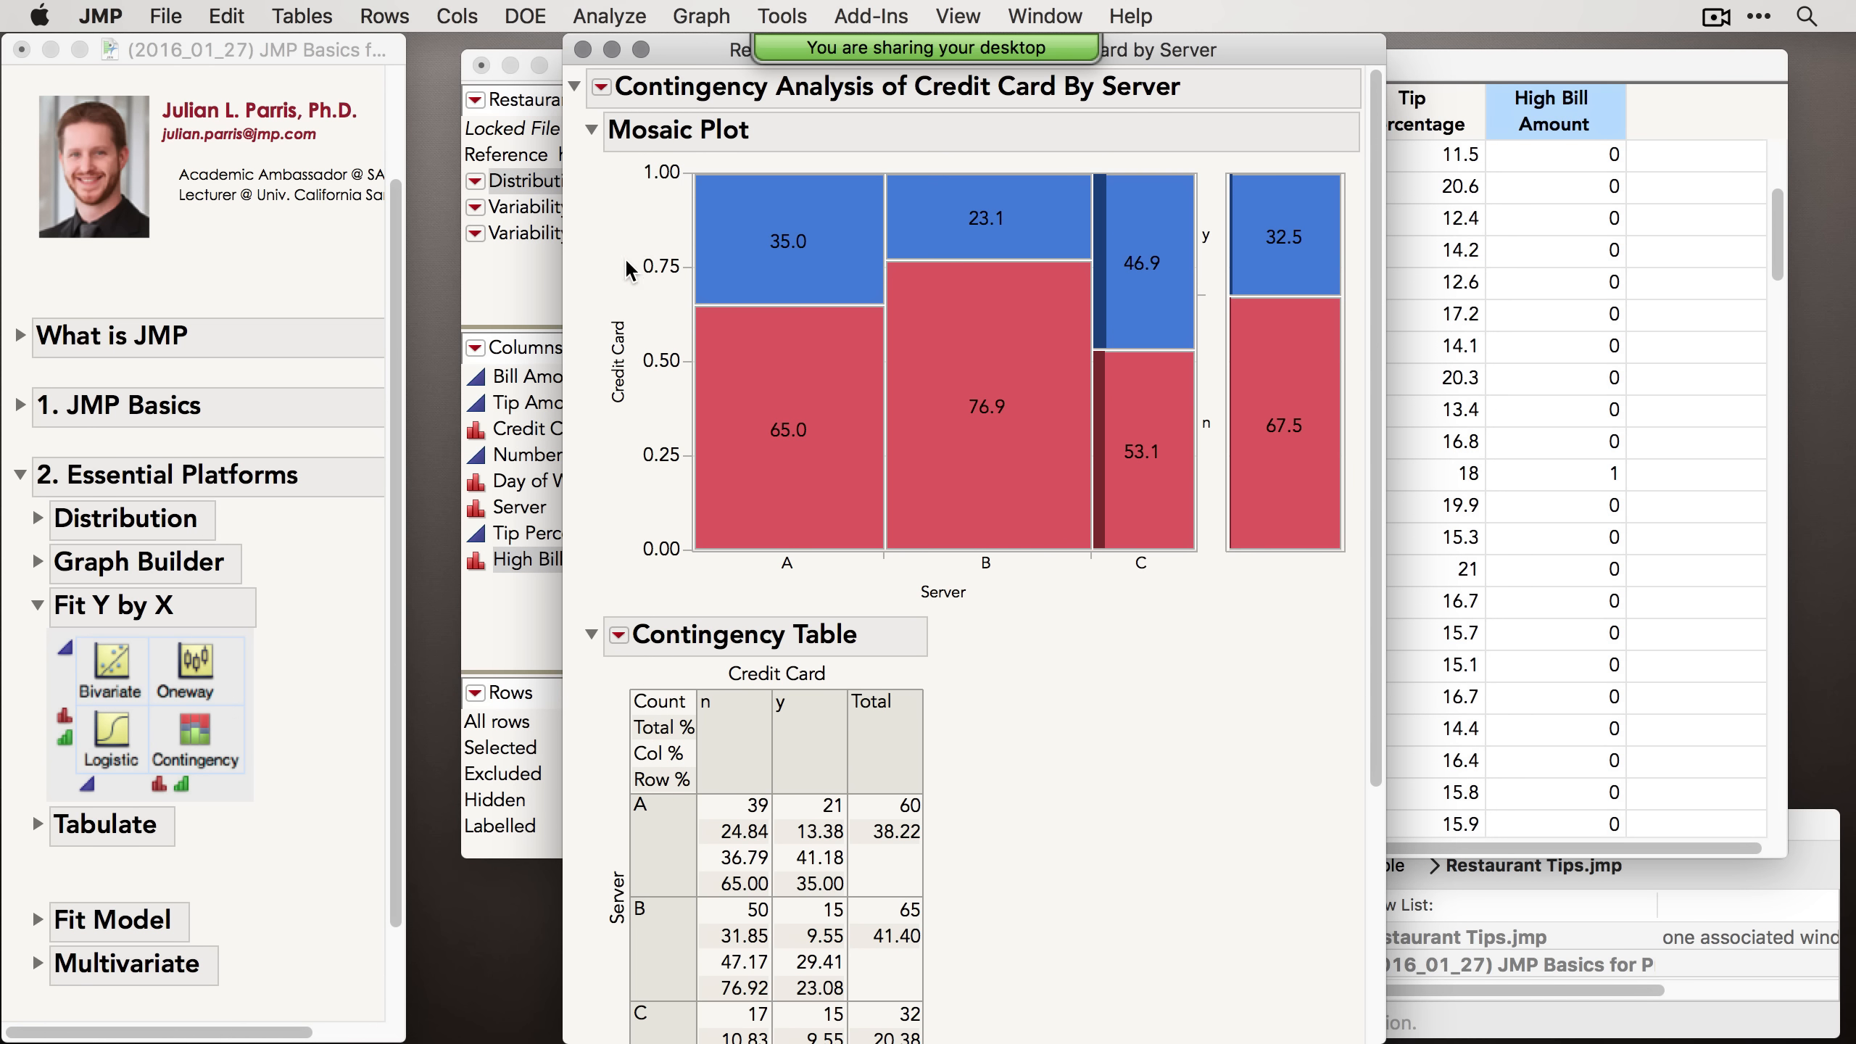
left_click(582, 49)
left_click(36, 605)
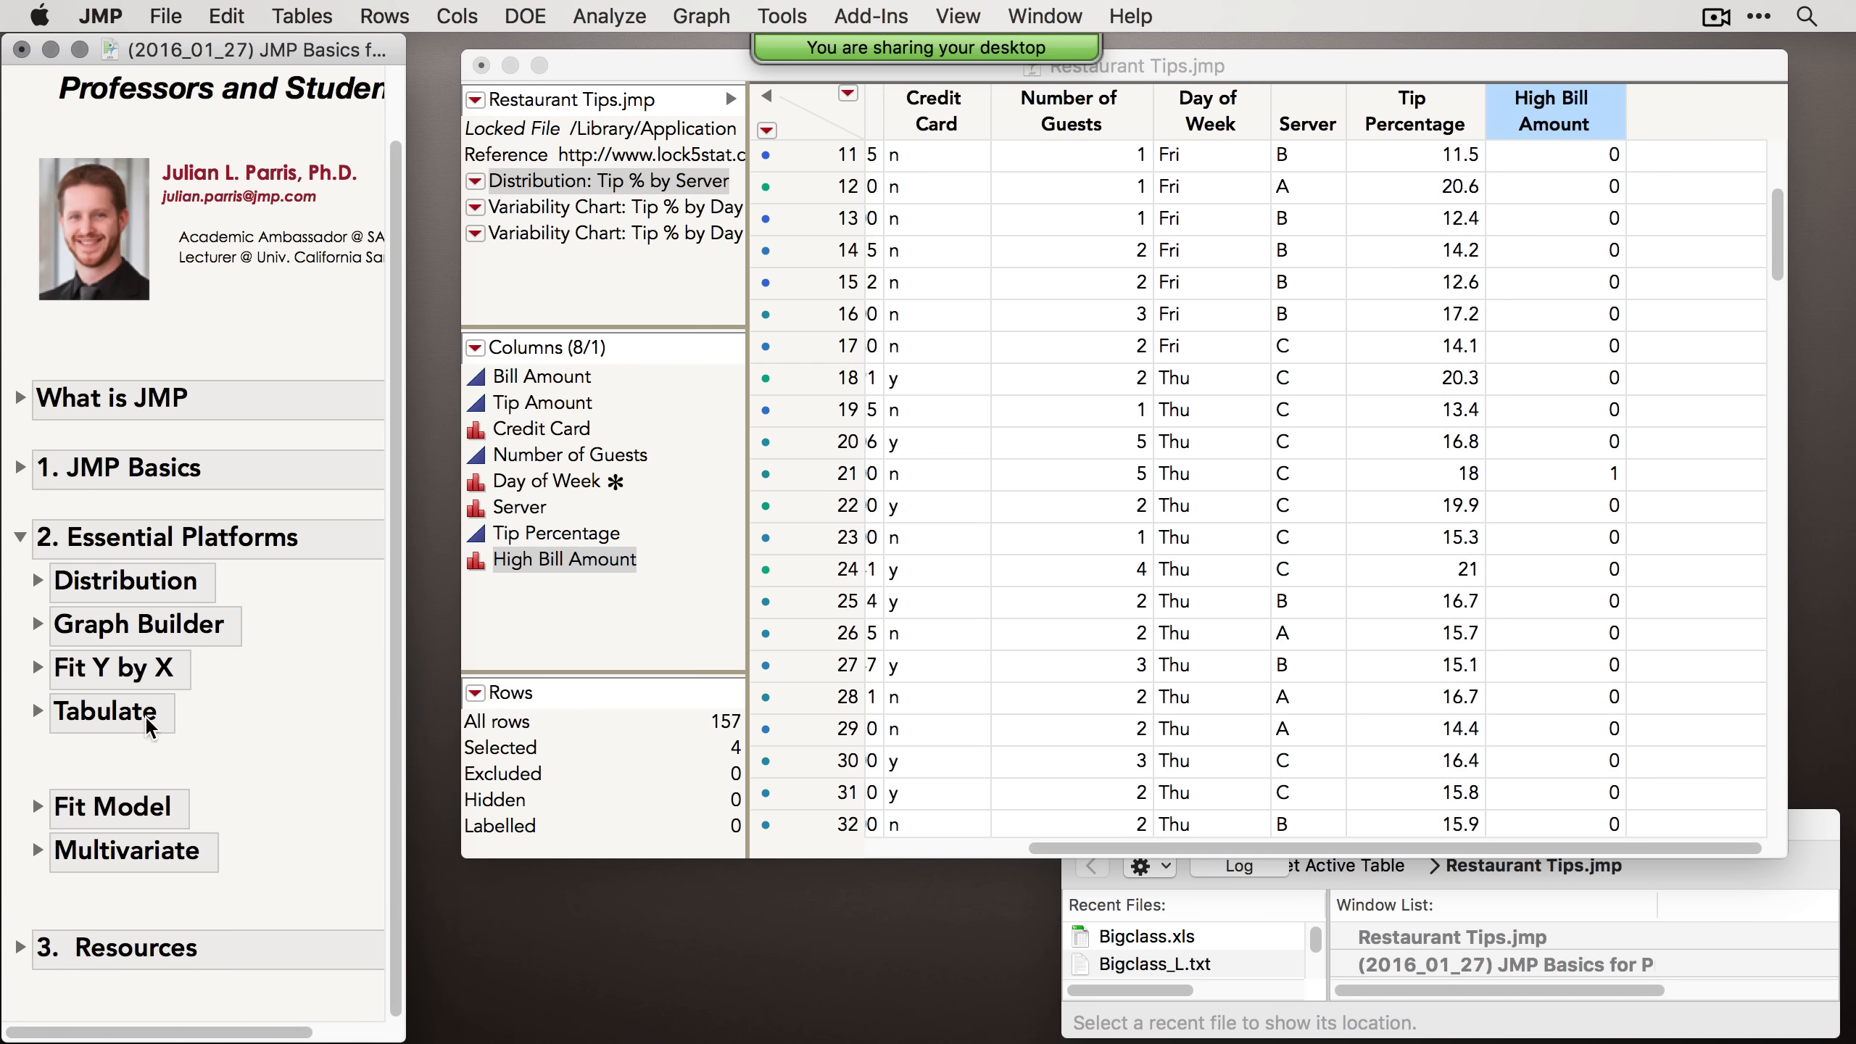
Step: Reposition the Restaurant Tips data table window and open Graph Builder
left_click_drag(592, 73, 519, 83)
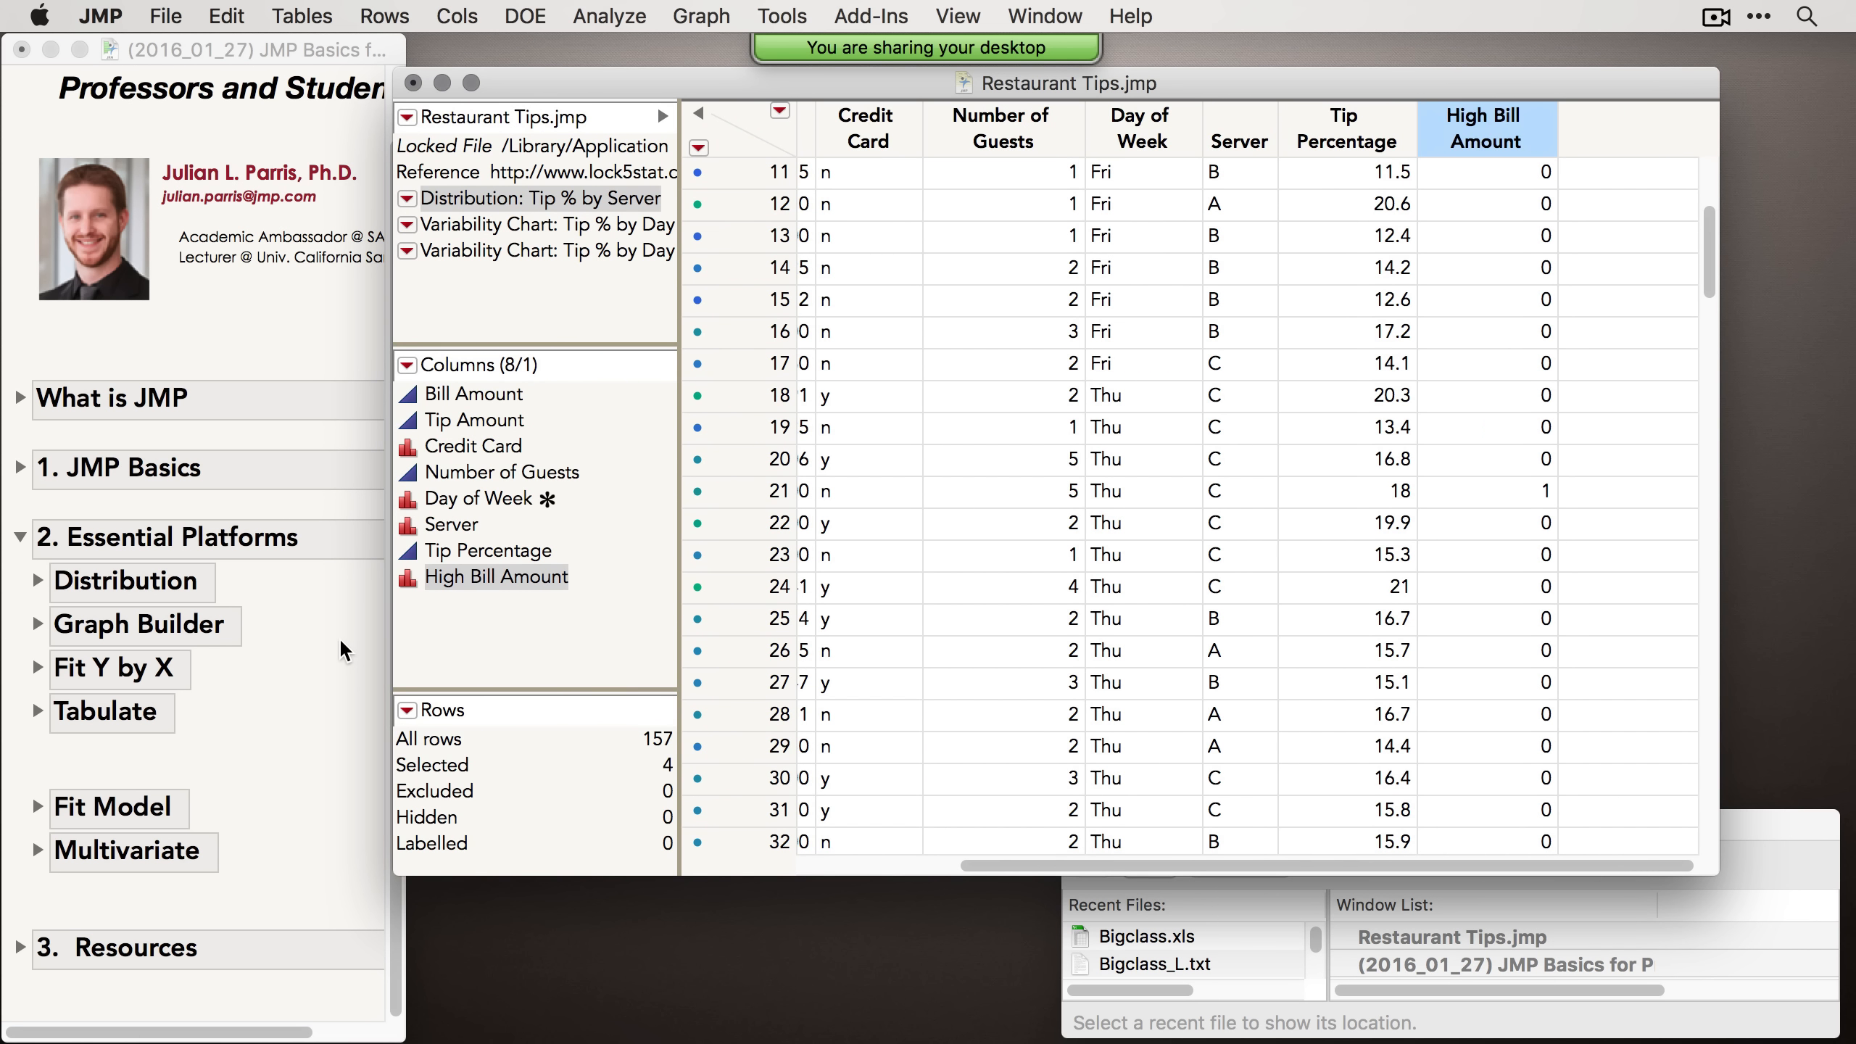
left_click(310, 701)
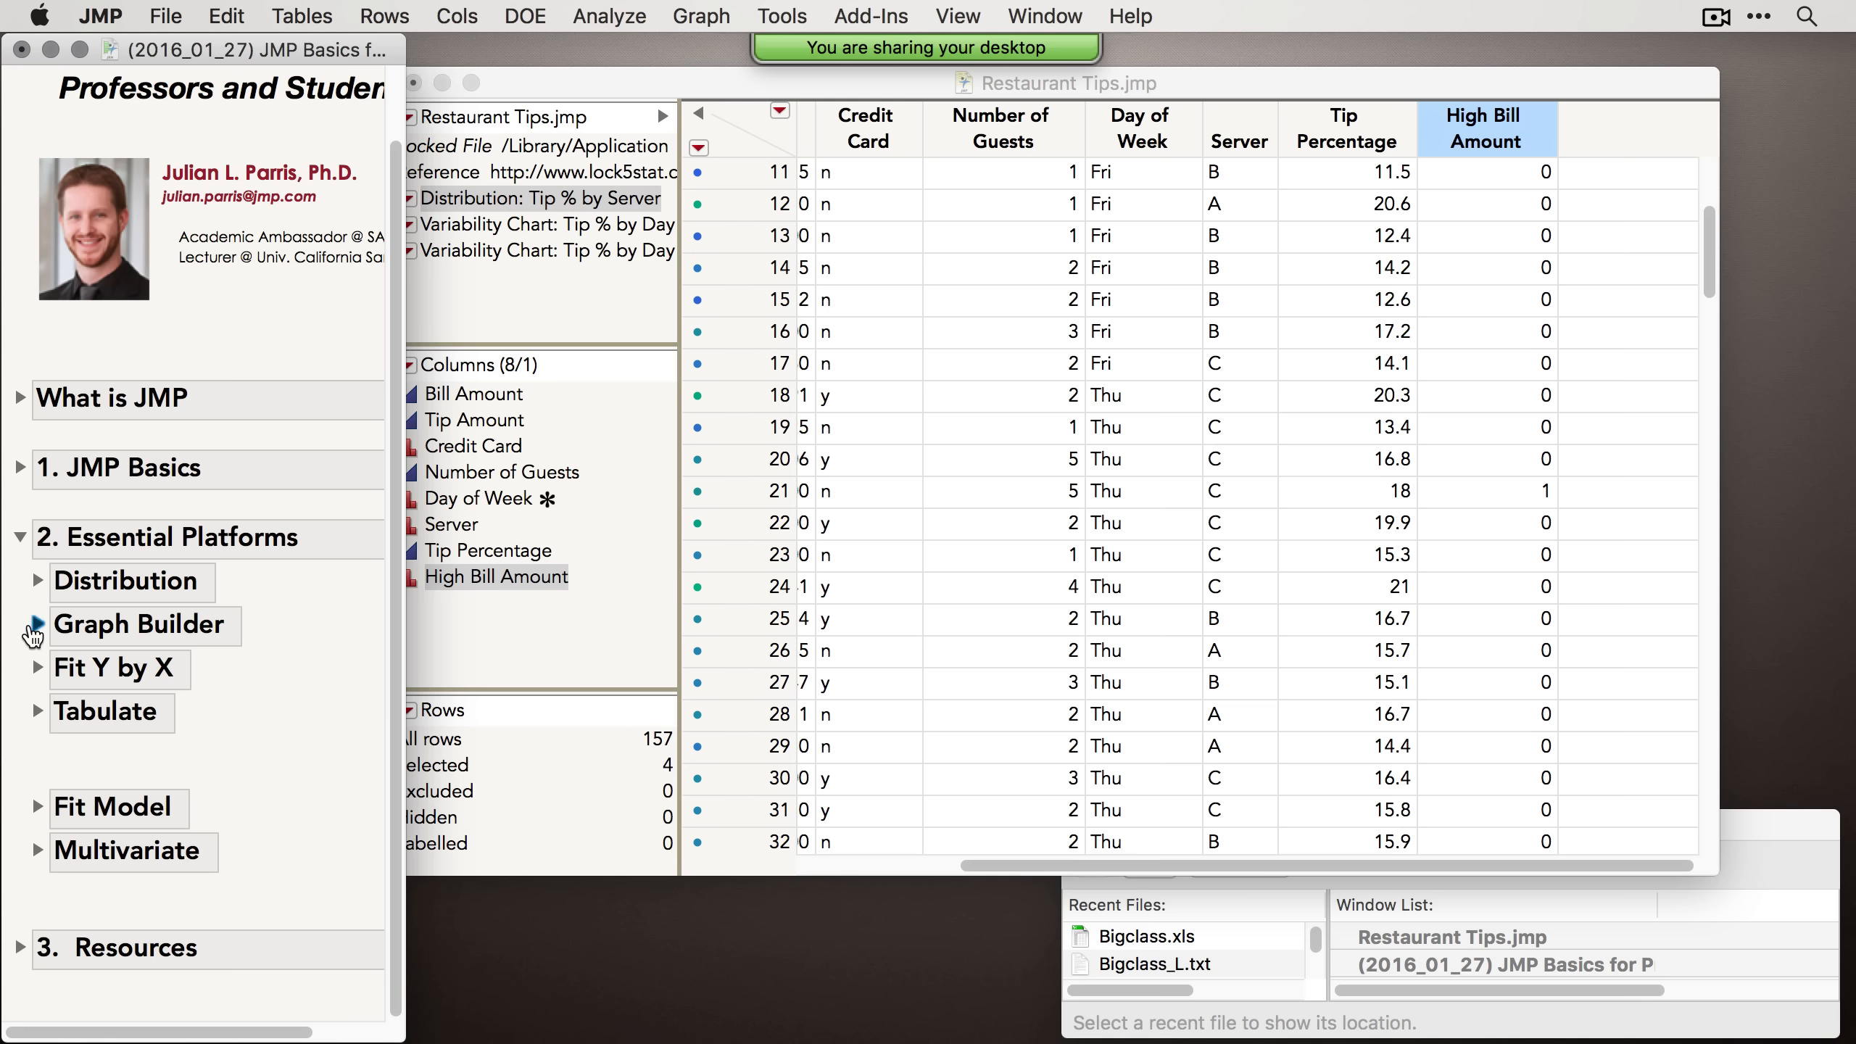
left_click_drag(891, 88, 914, 89)
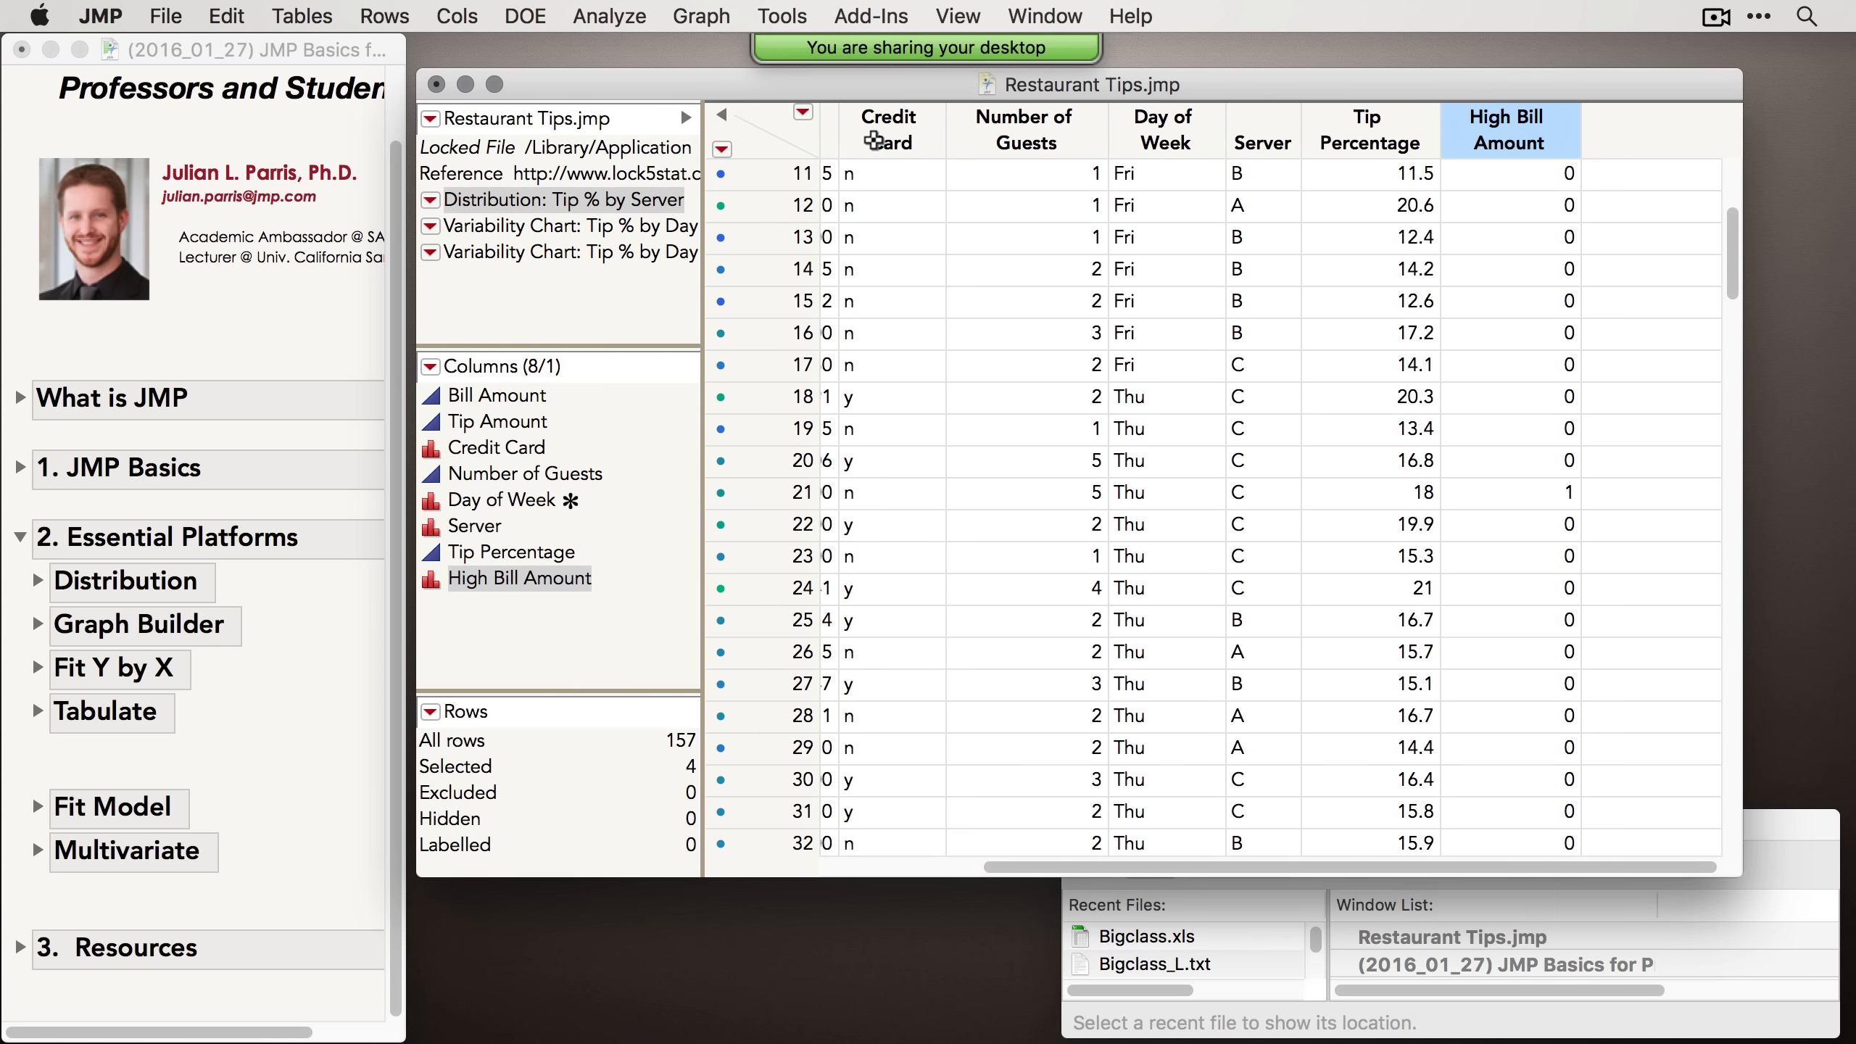
left_click(719, 18)
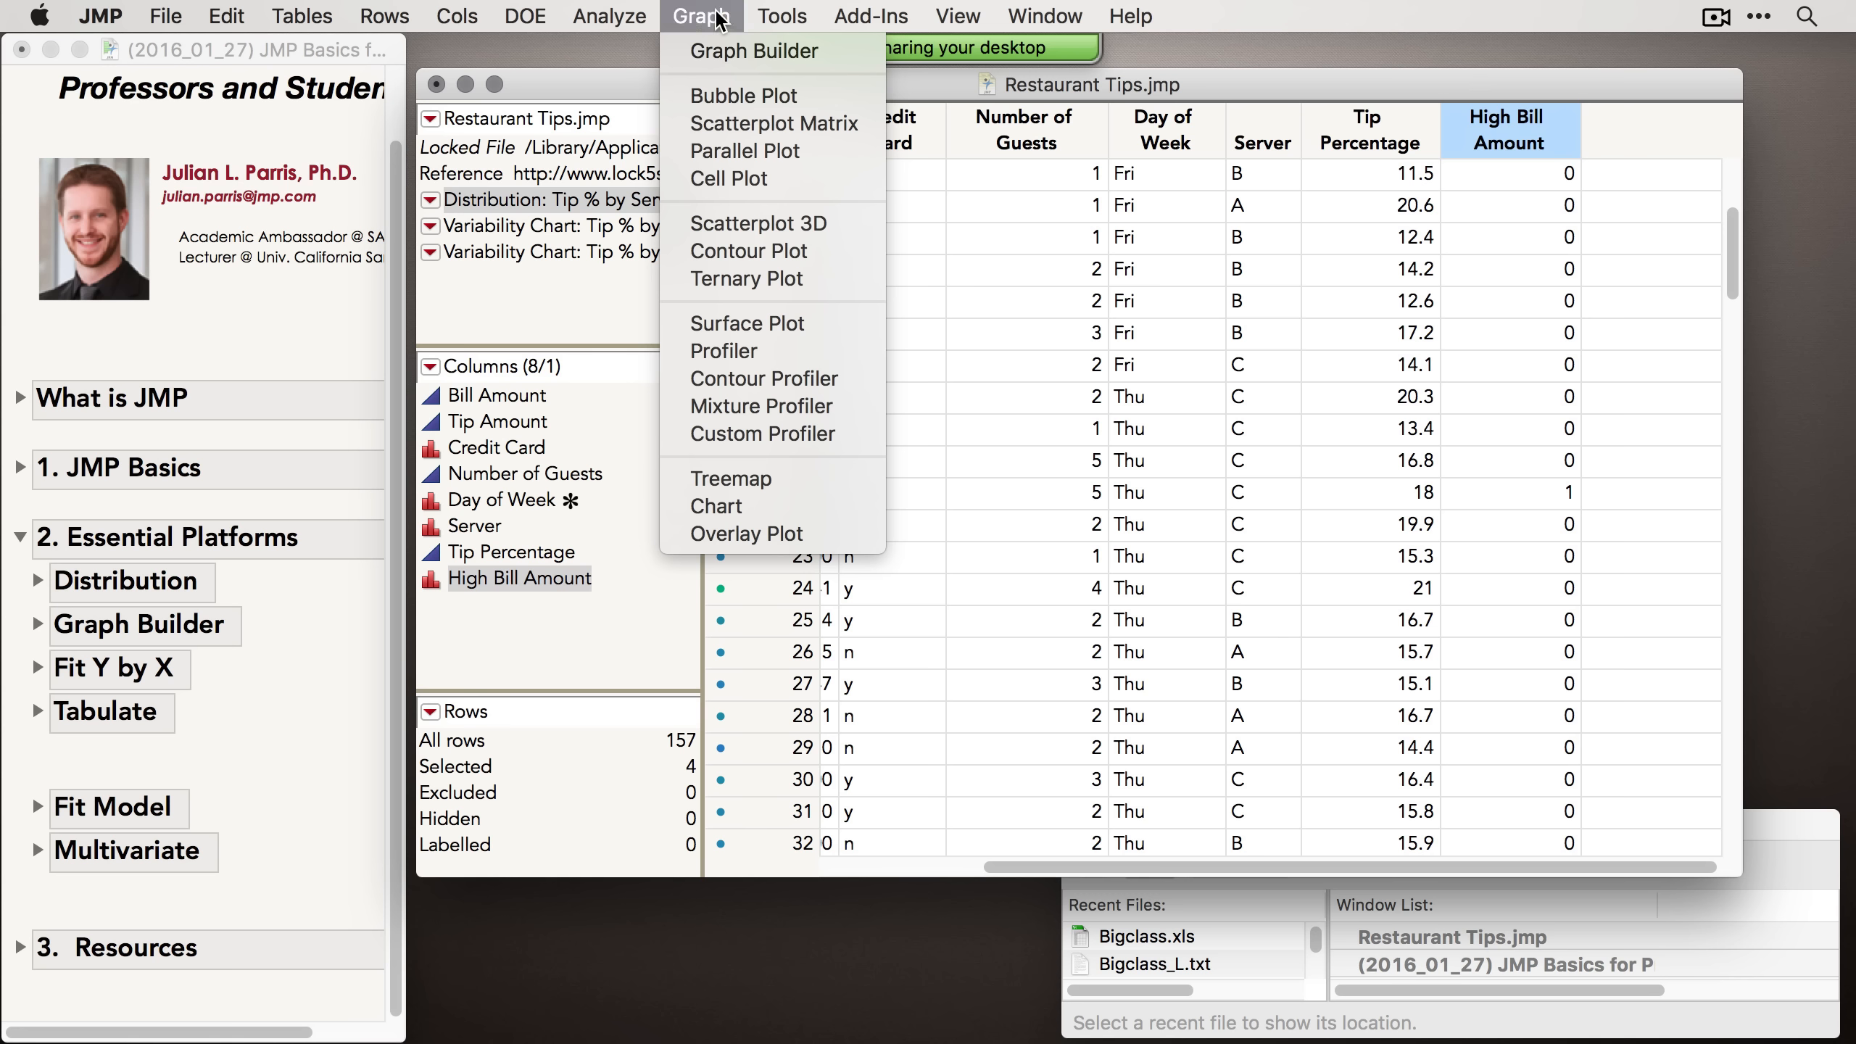
left_click(739, 59)
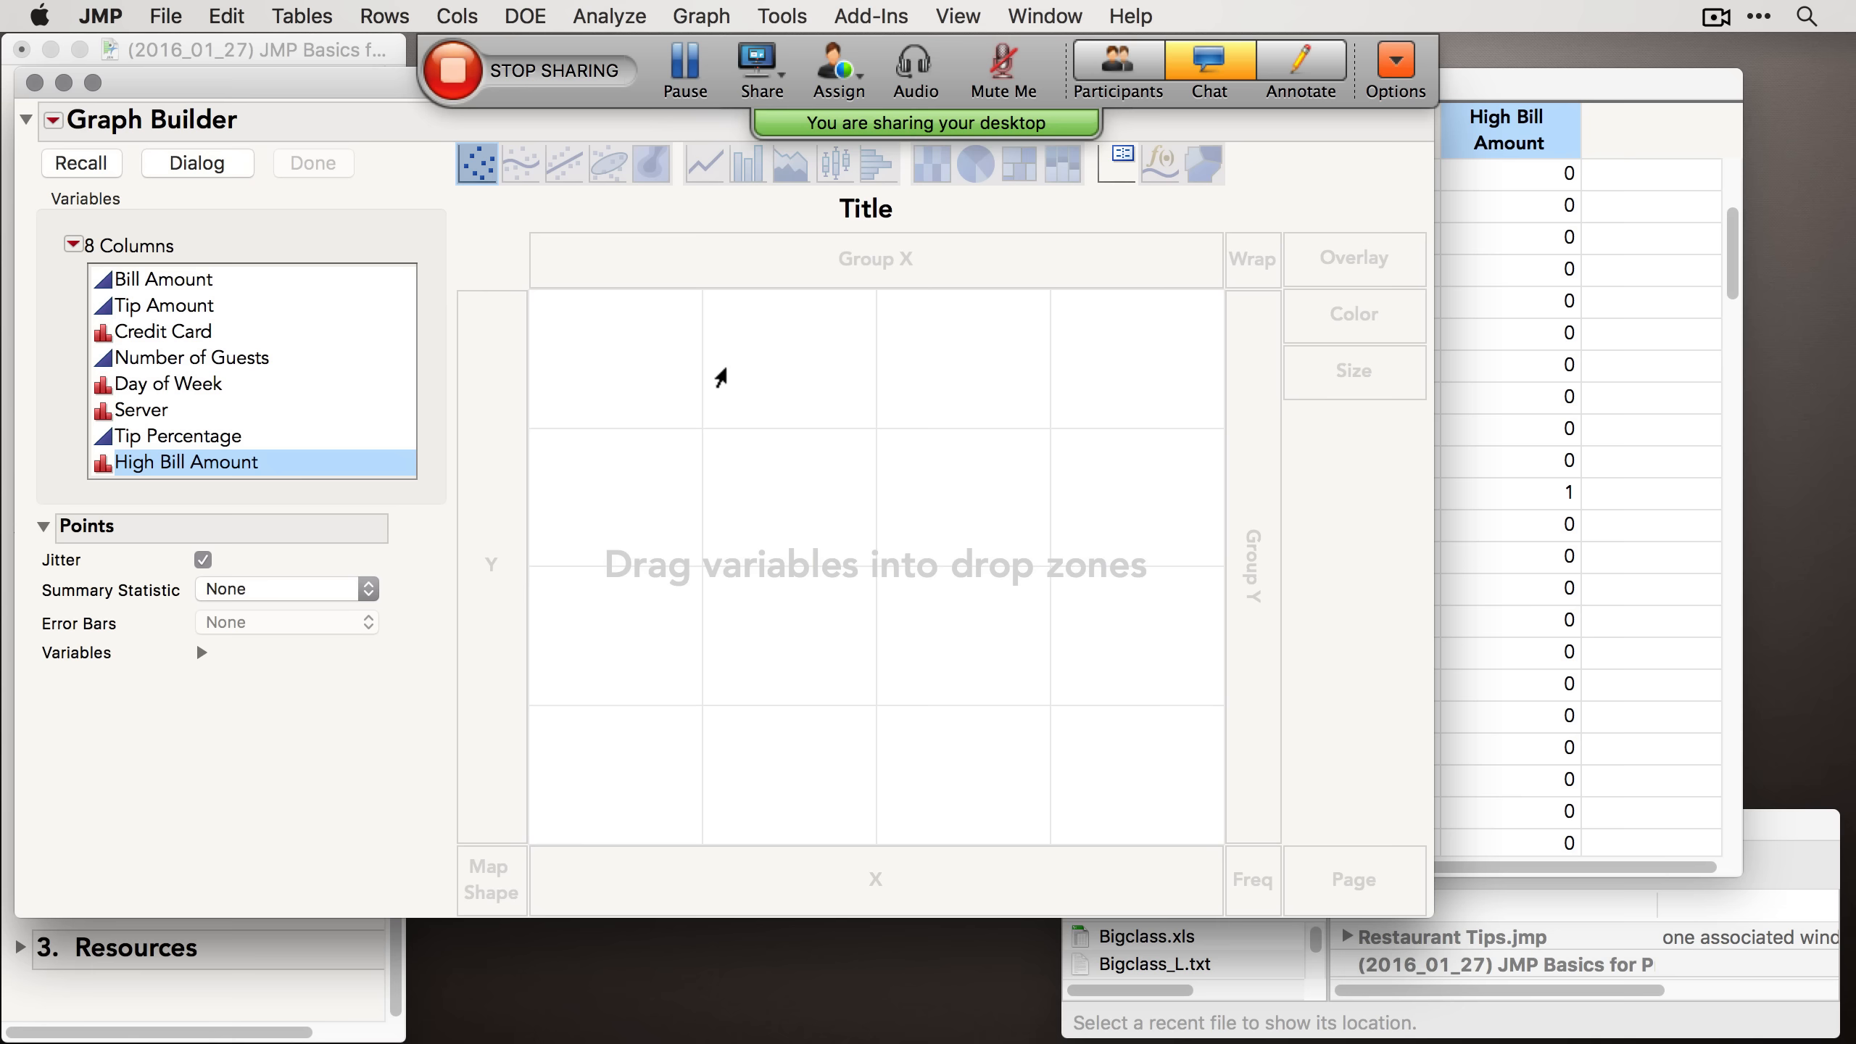
Step: Build a Graph Builder plot with Credit Card on the X axis and Tip Amount on the Y axis
left_click_drag(307, 92, 519, 100)
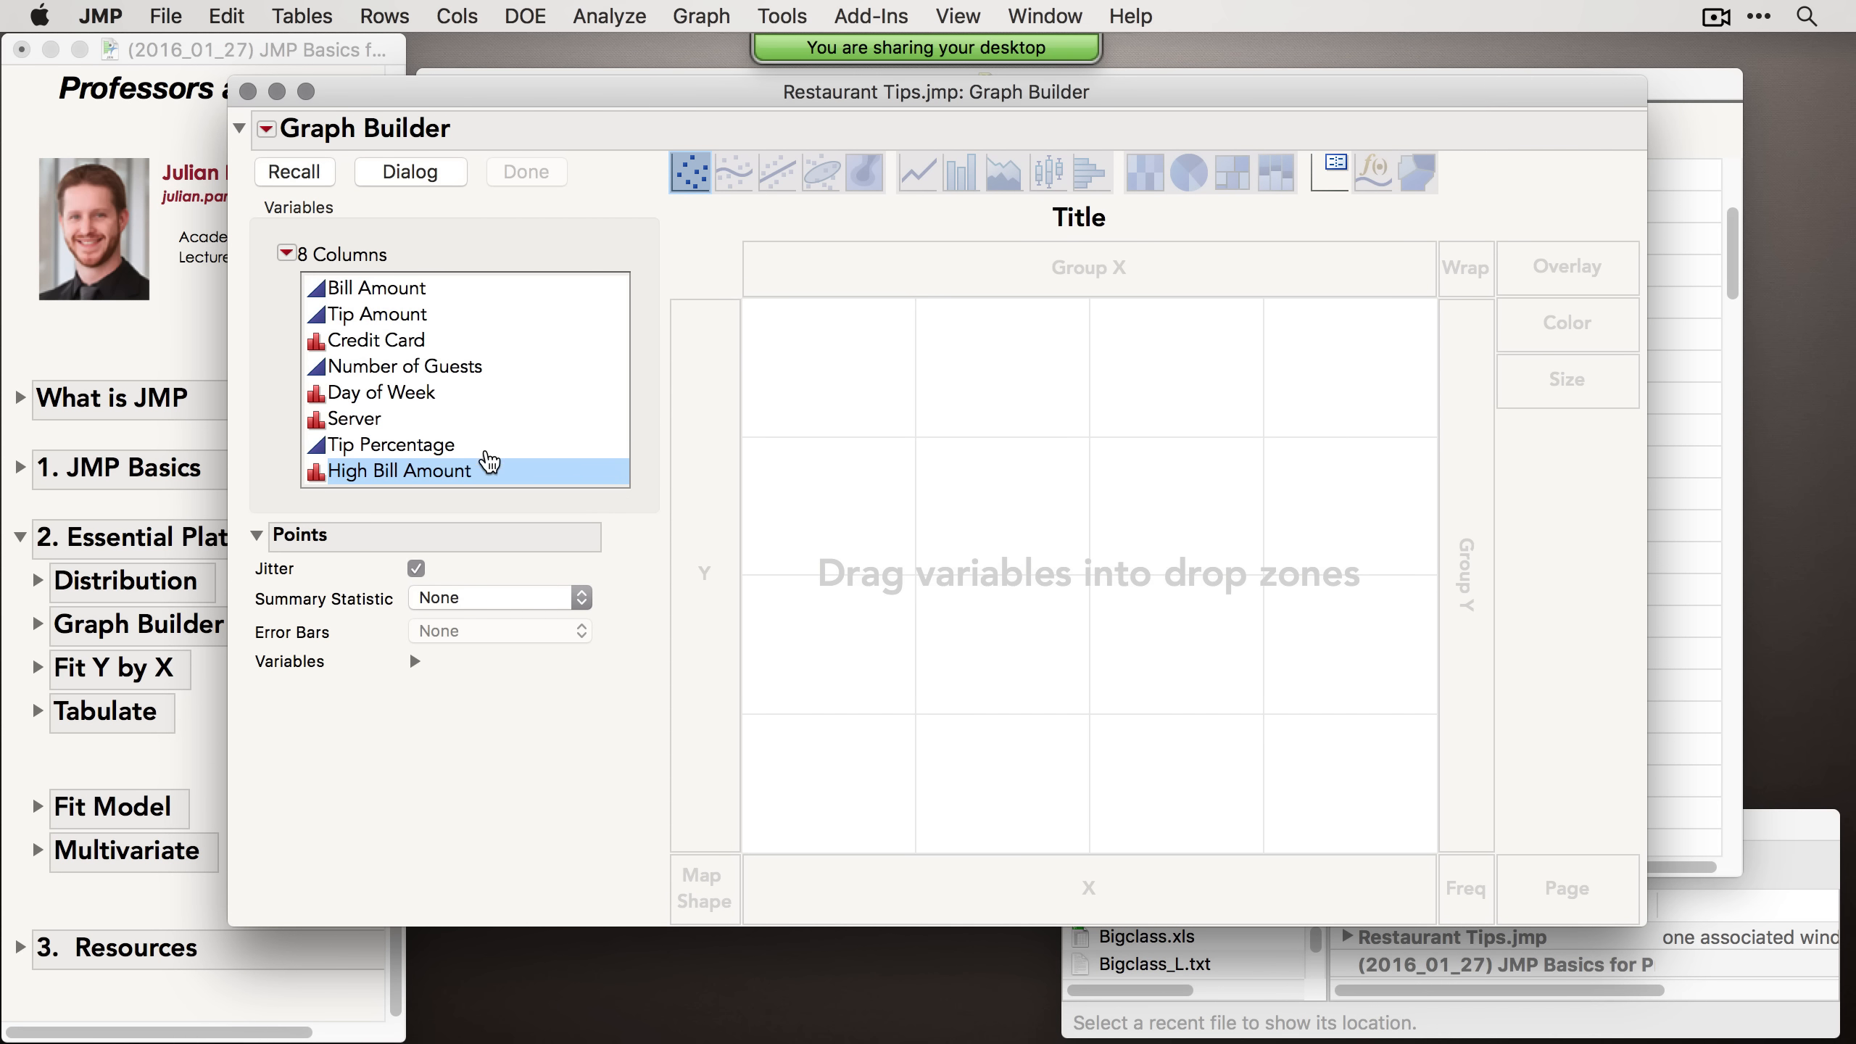
left_click(424, 445)
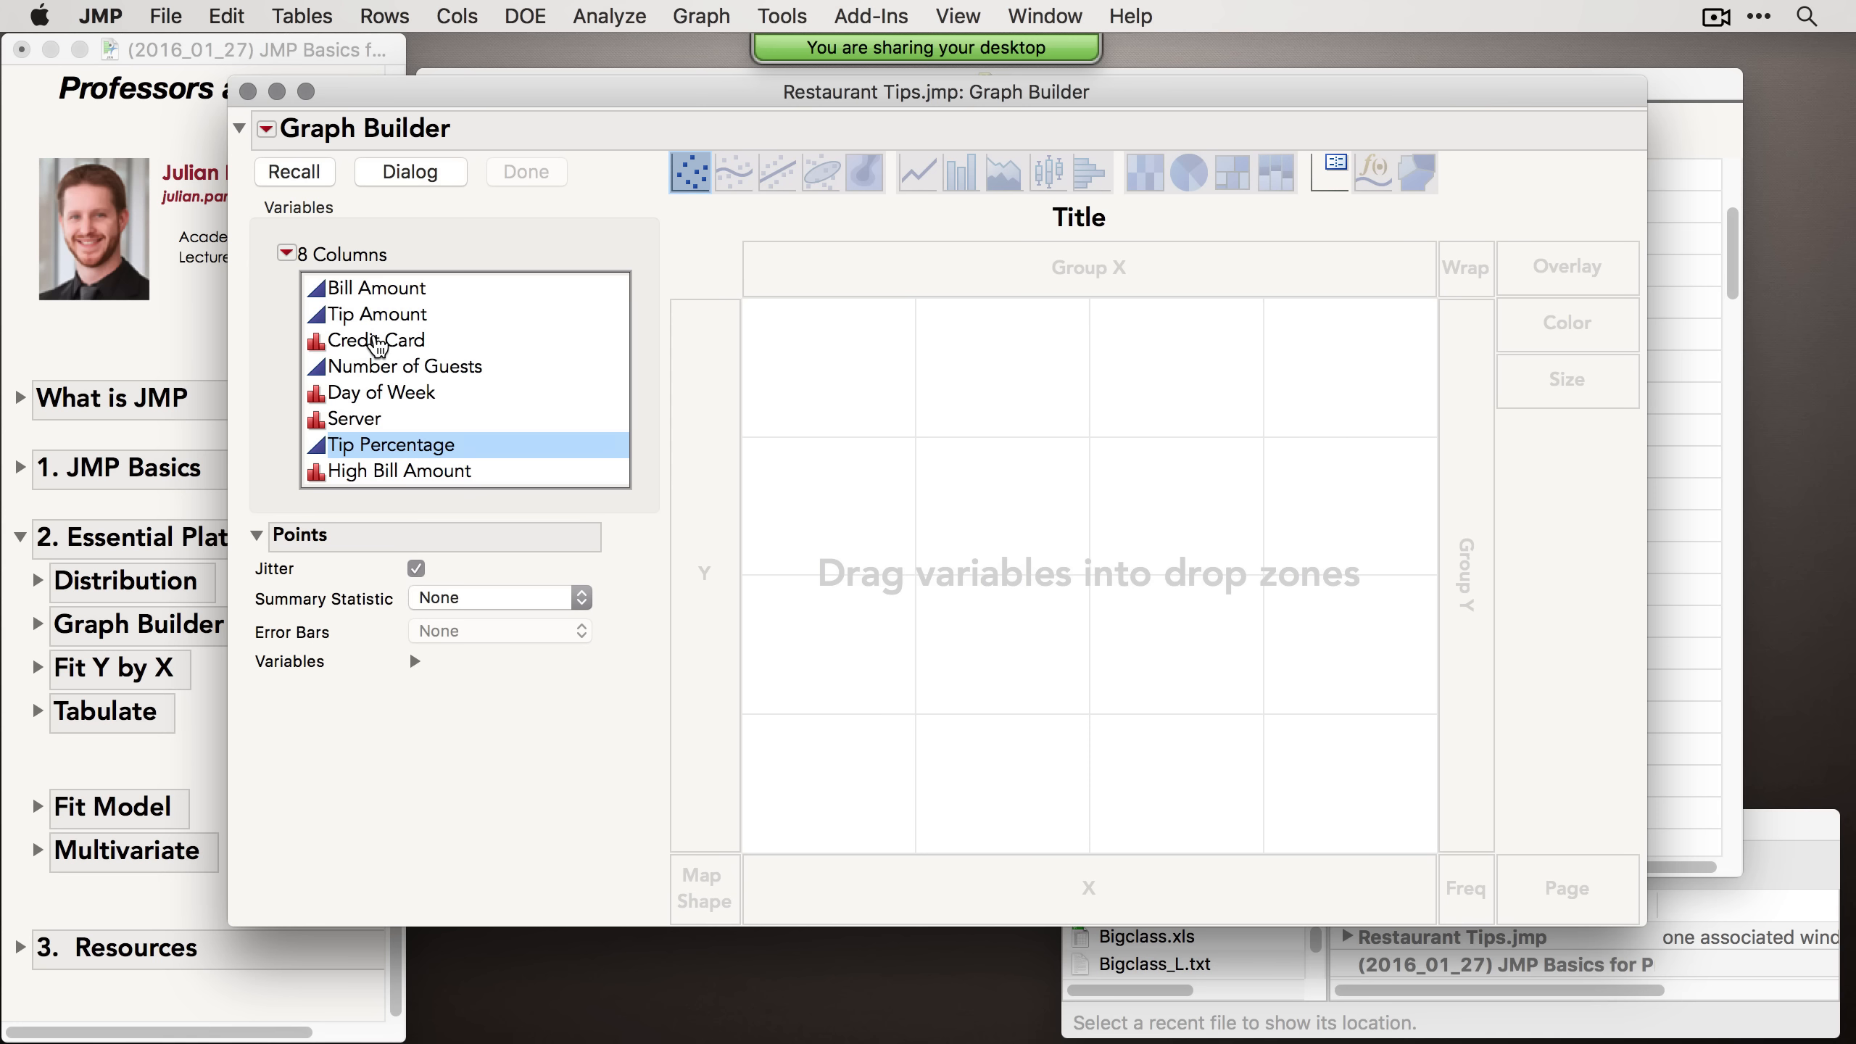
left_click_drag(377, 341, 1051, 888)
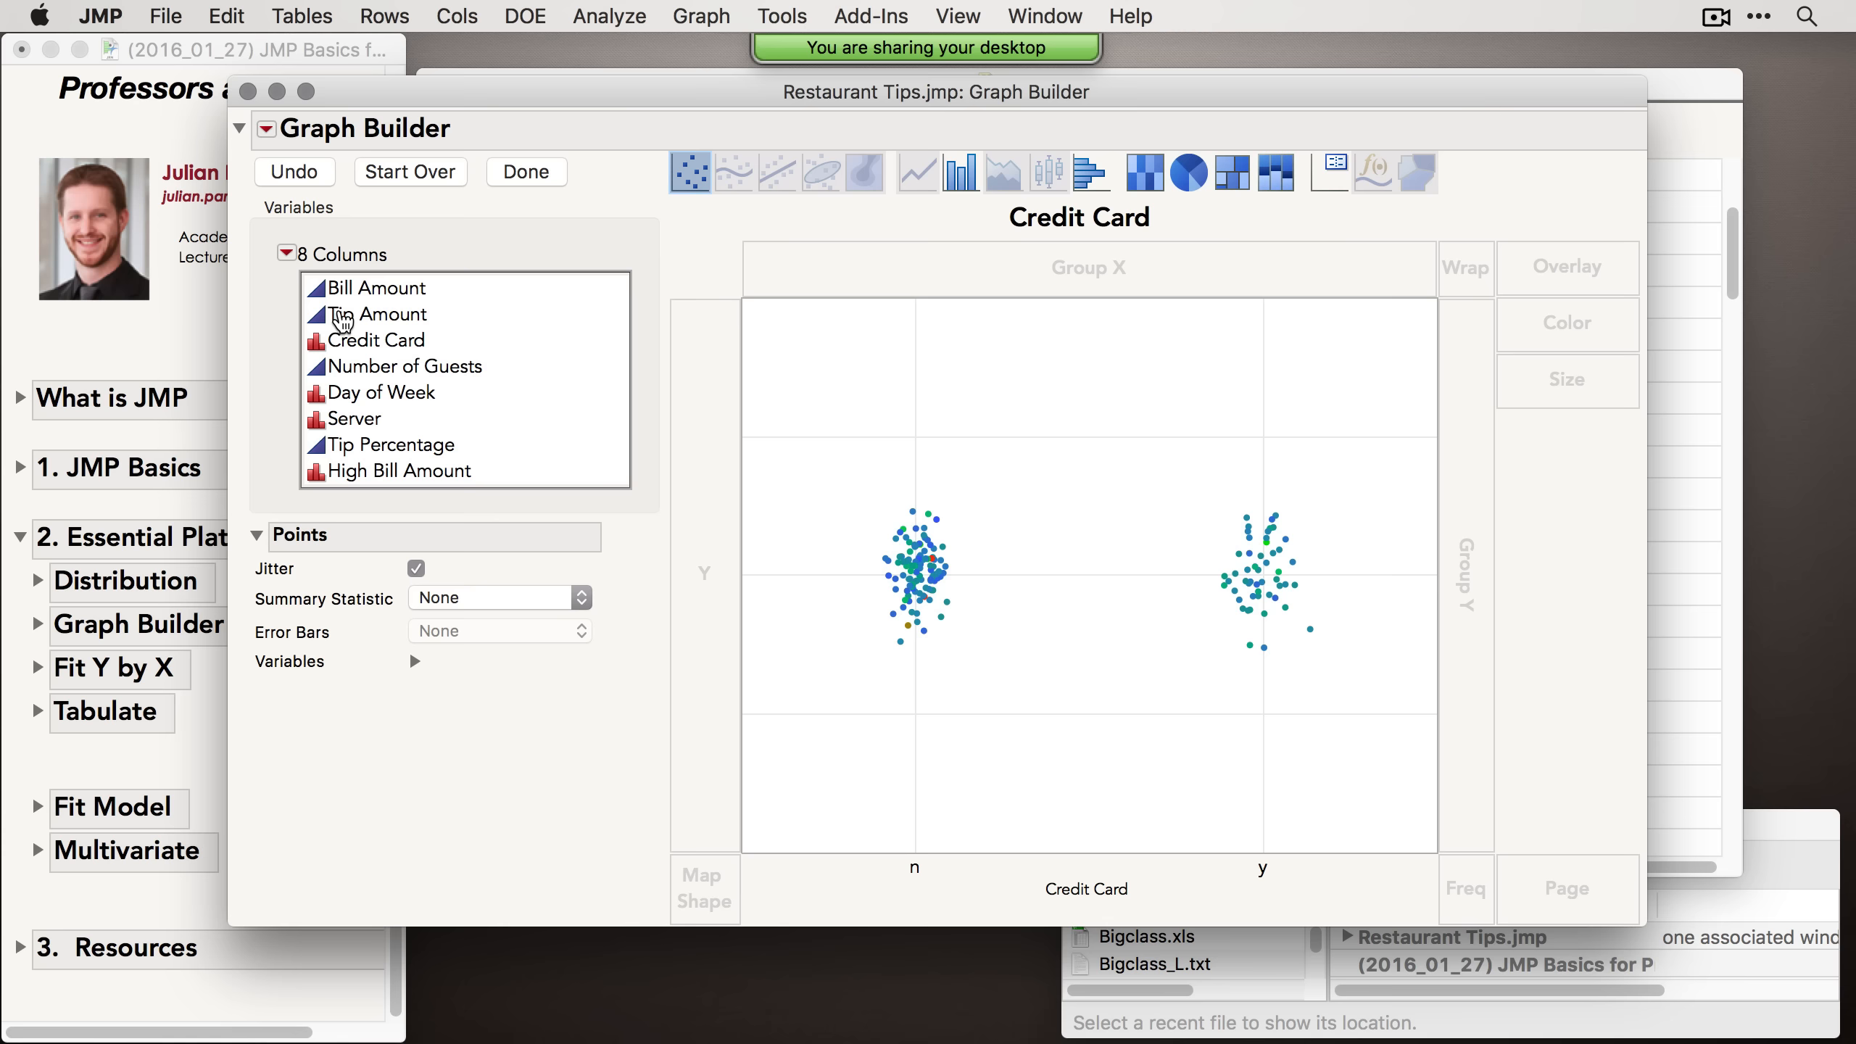
left_click(372, 315)
left_click_drag(371, 314, 722, 616)
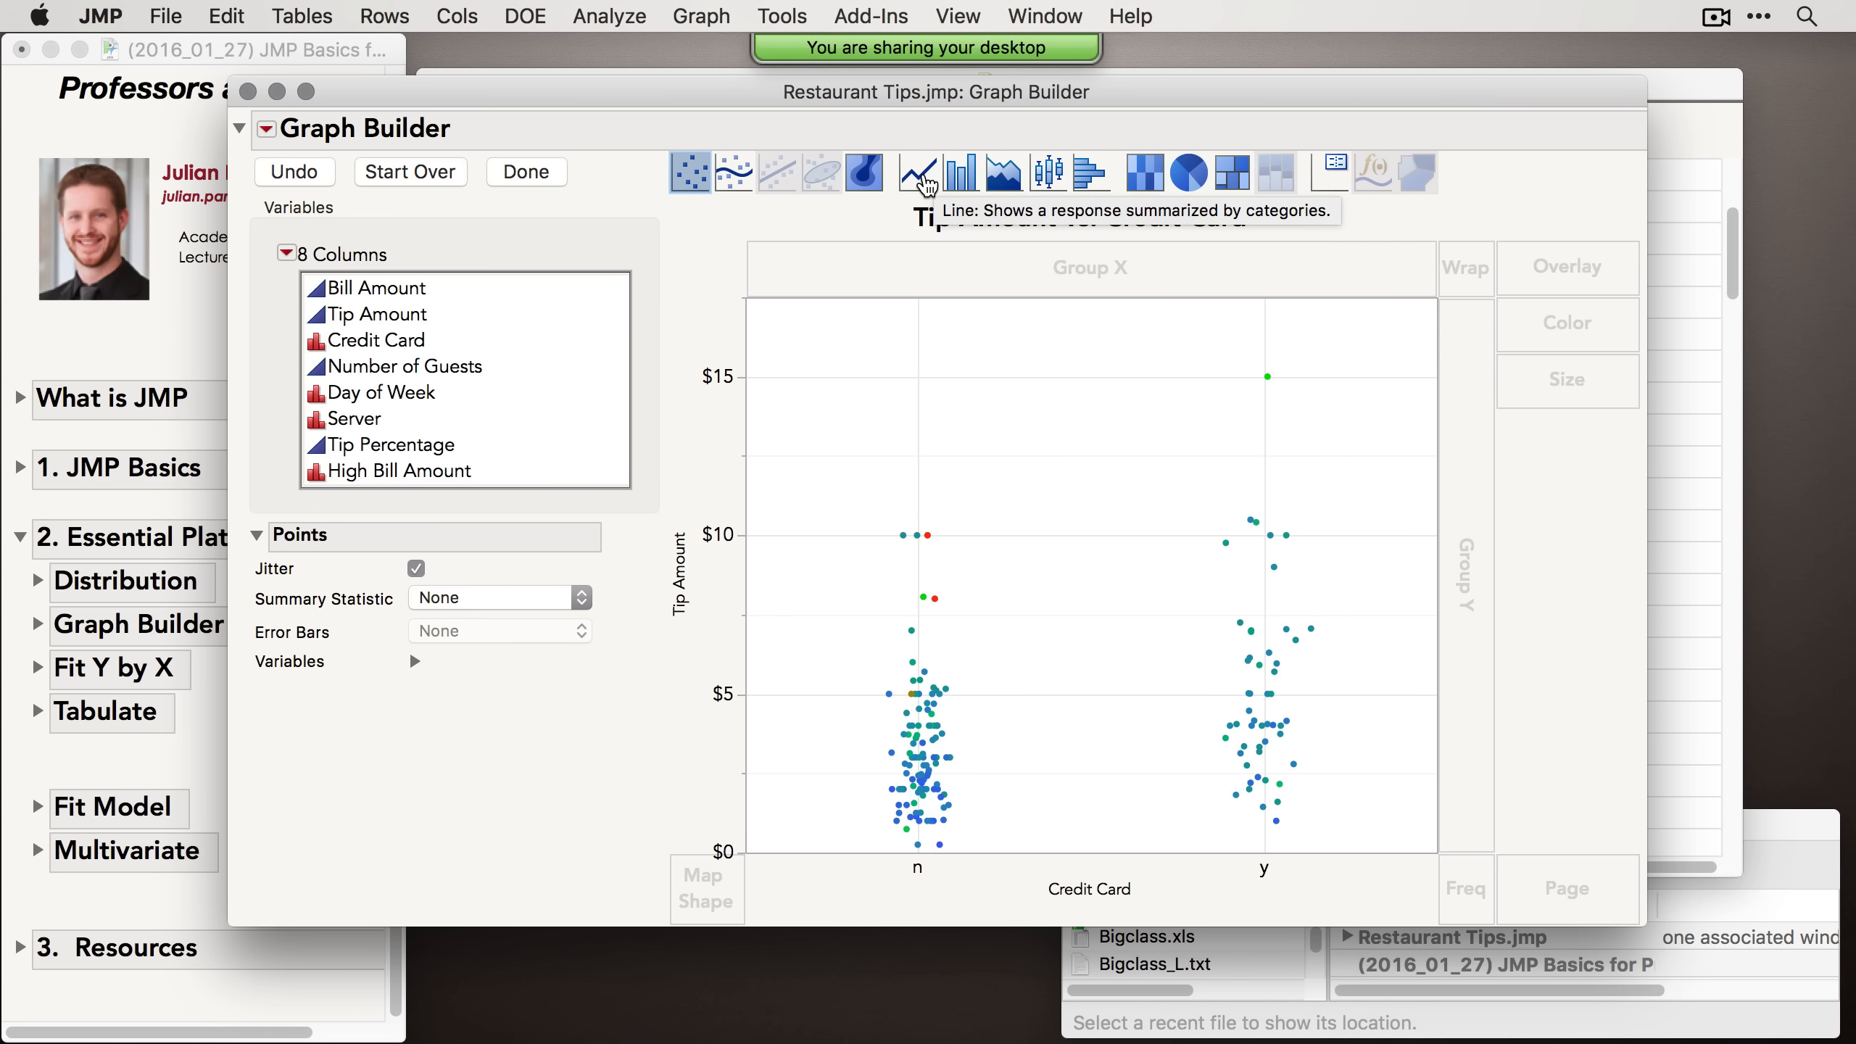
Step: Try the line and bar graph elements and finish with box plots of Tip Amount by Credit Card
left_click(918, 176)
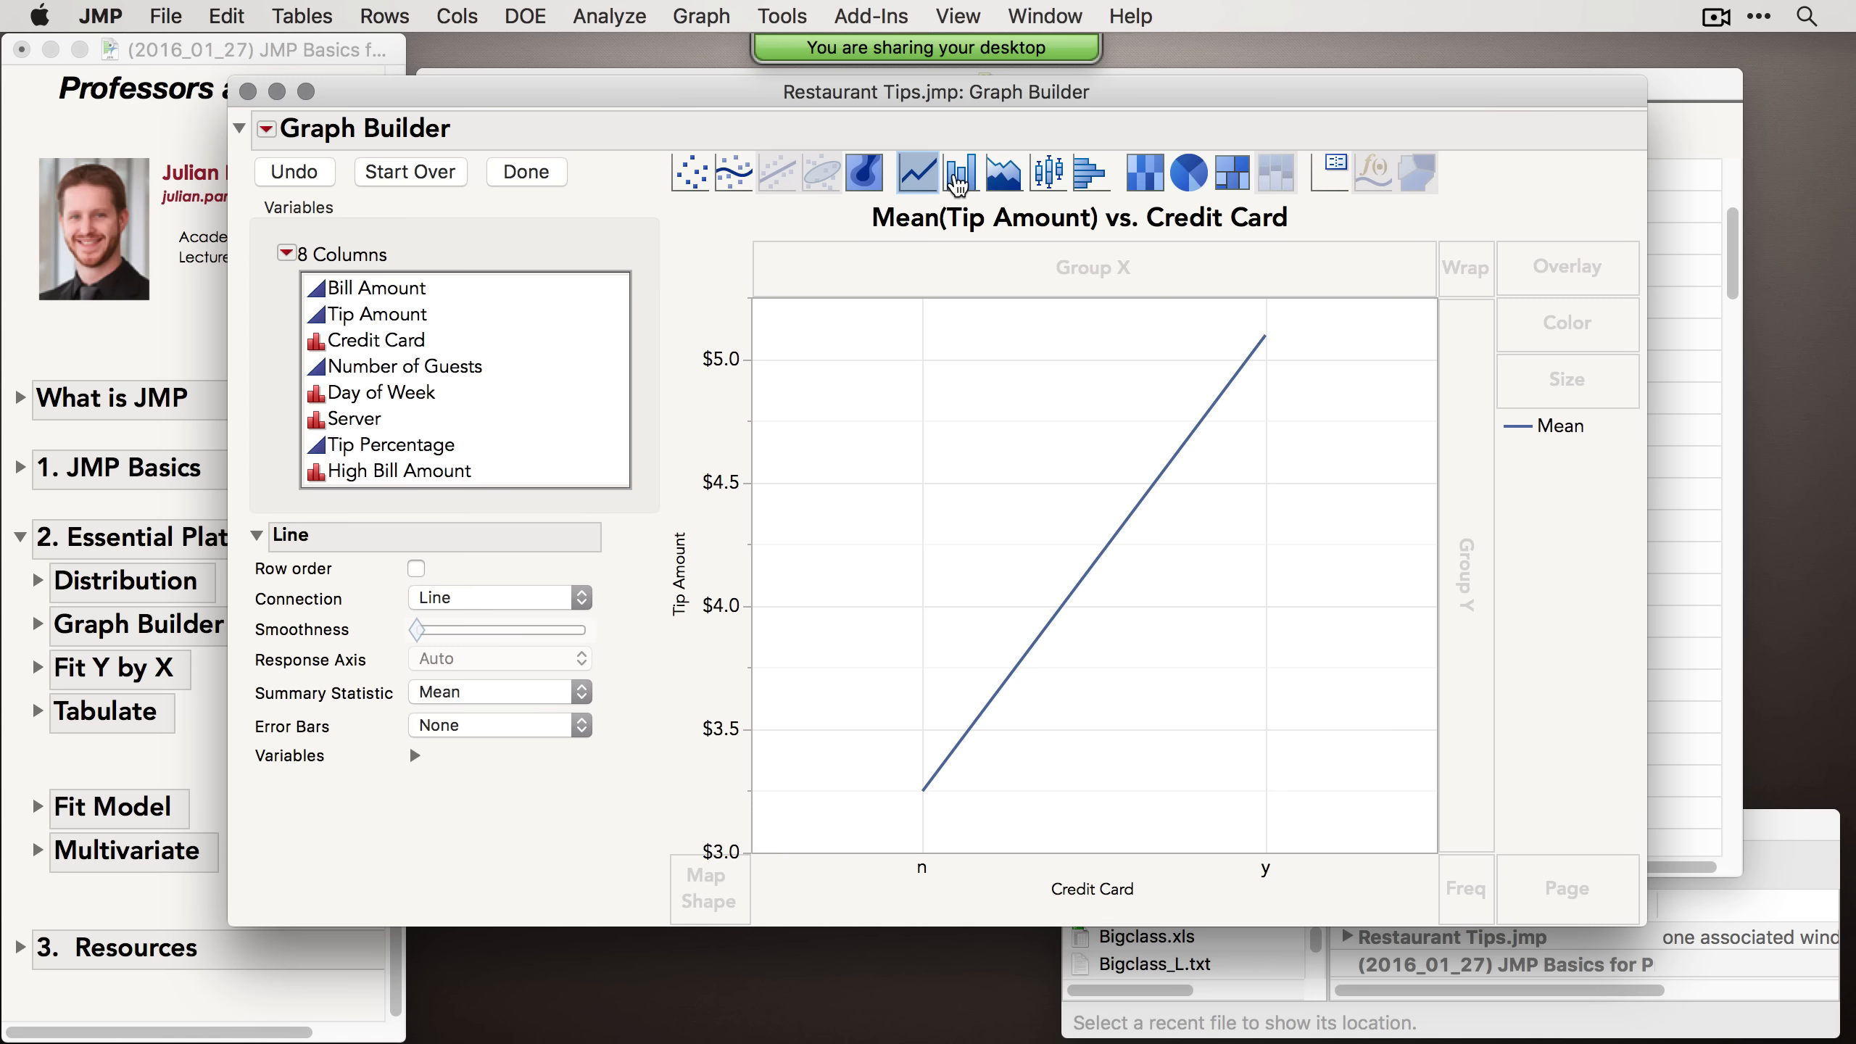
left_click(960, 174)
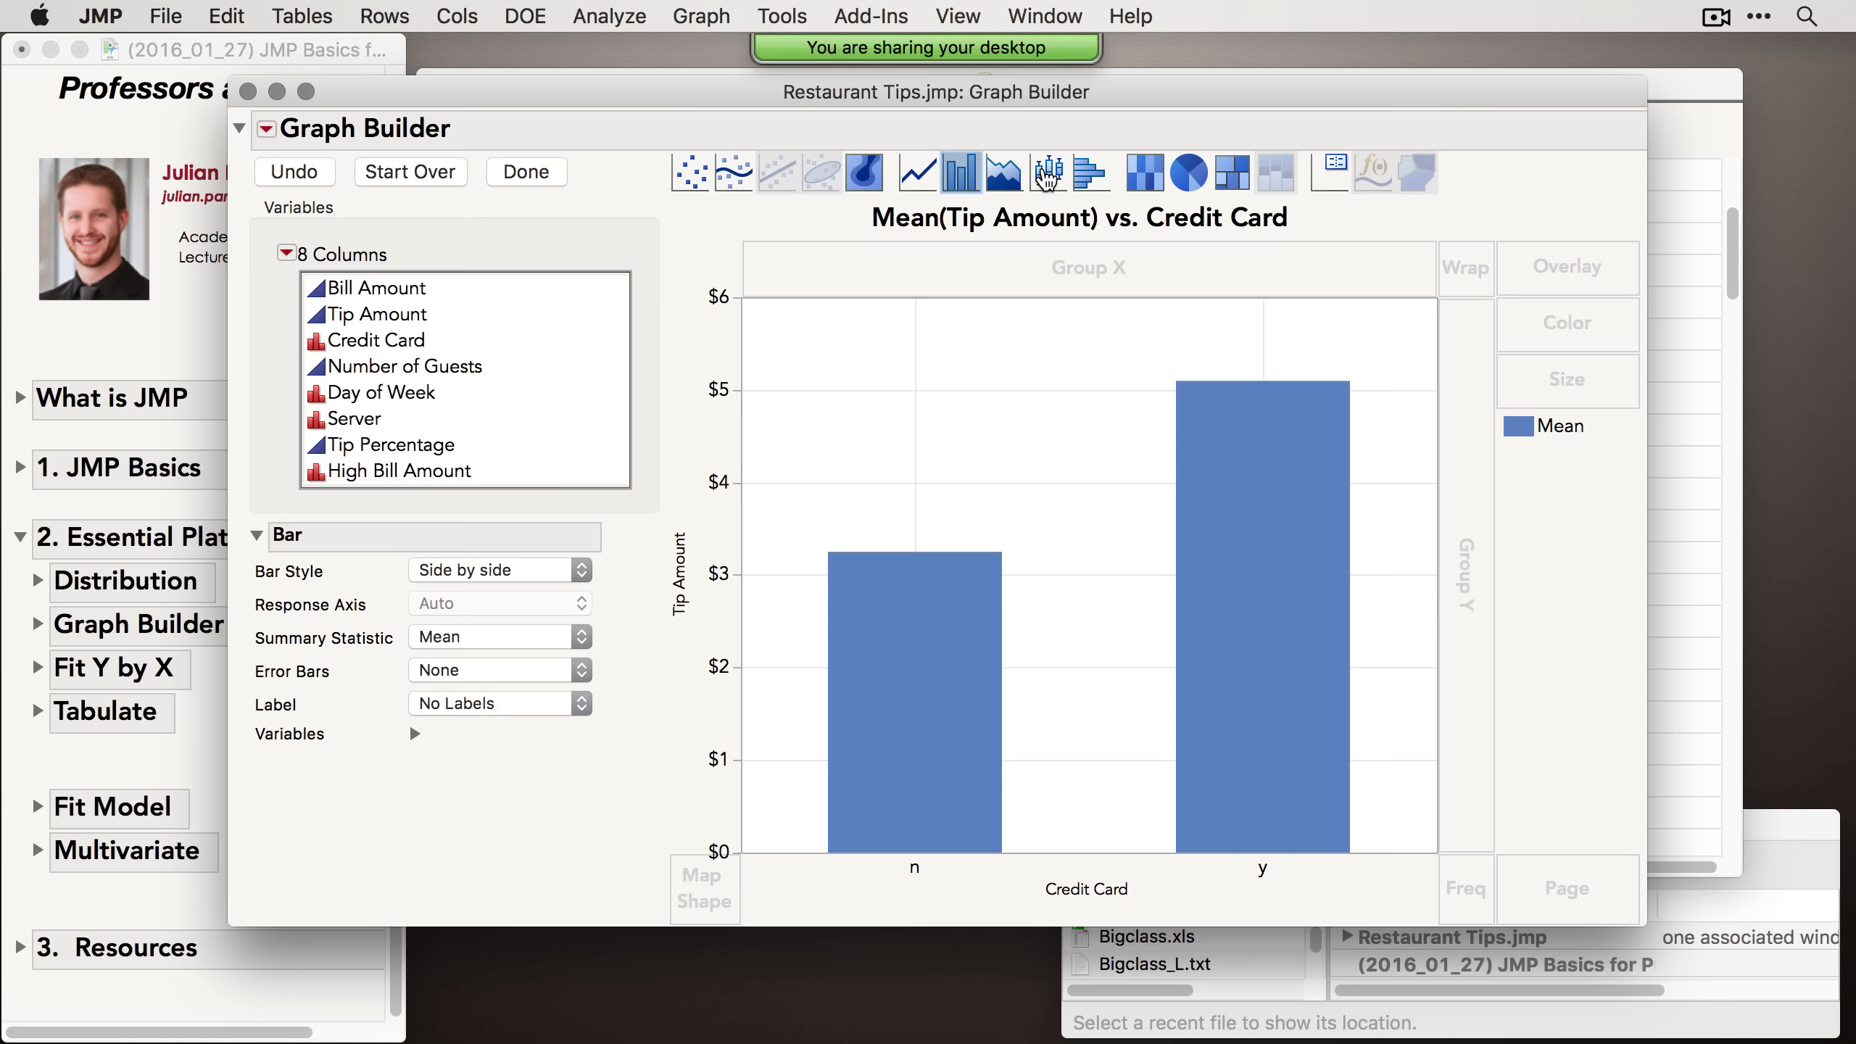
left_click(1049, 174)
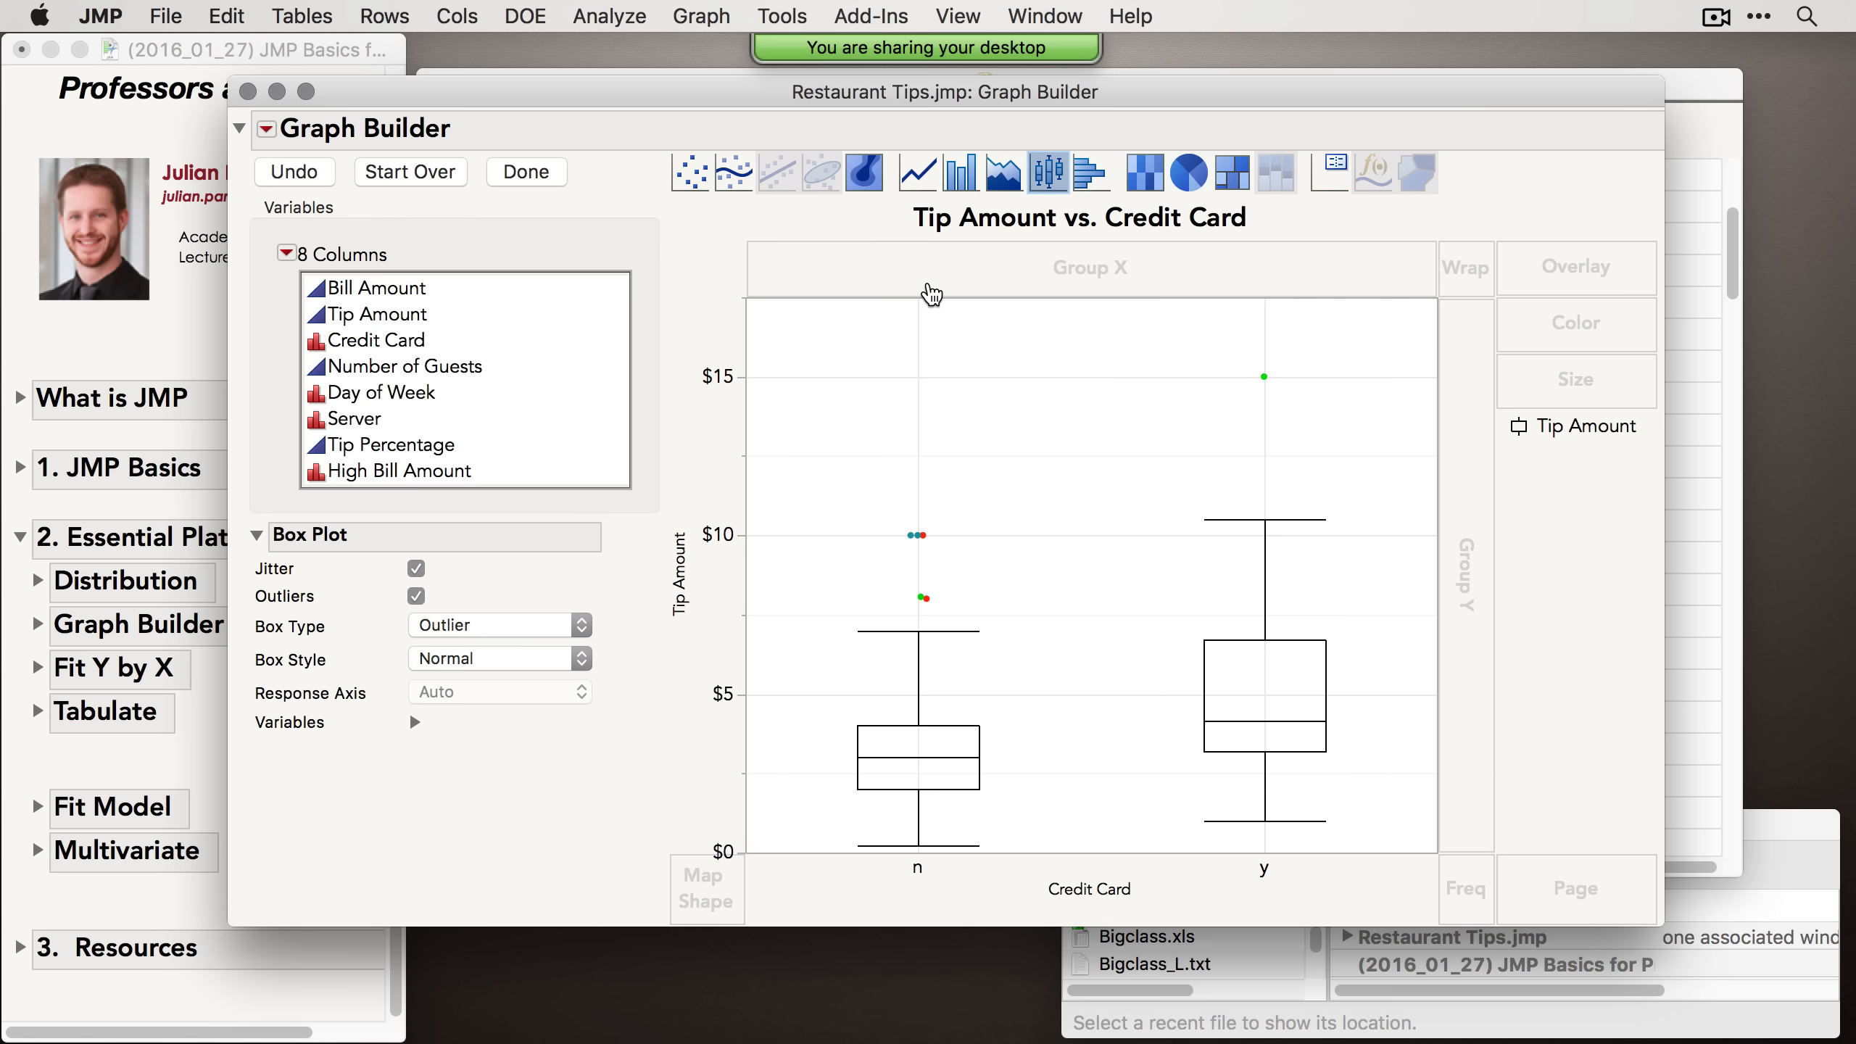
Step: Switch the graph to bars of mean Tip Amount by Credit Card and add standard error bars
left_click(963, 173)
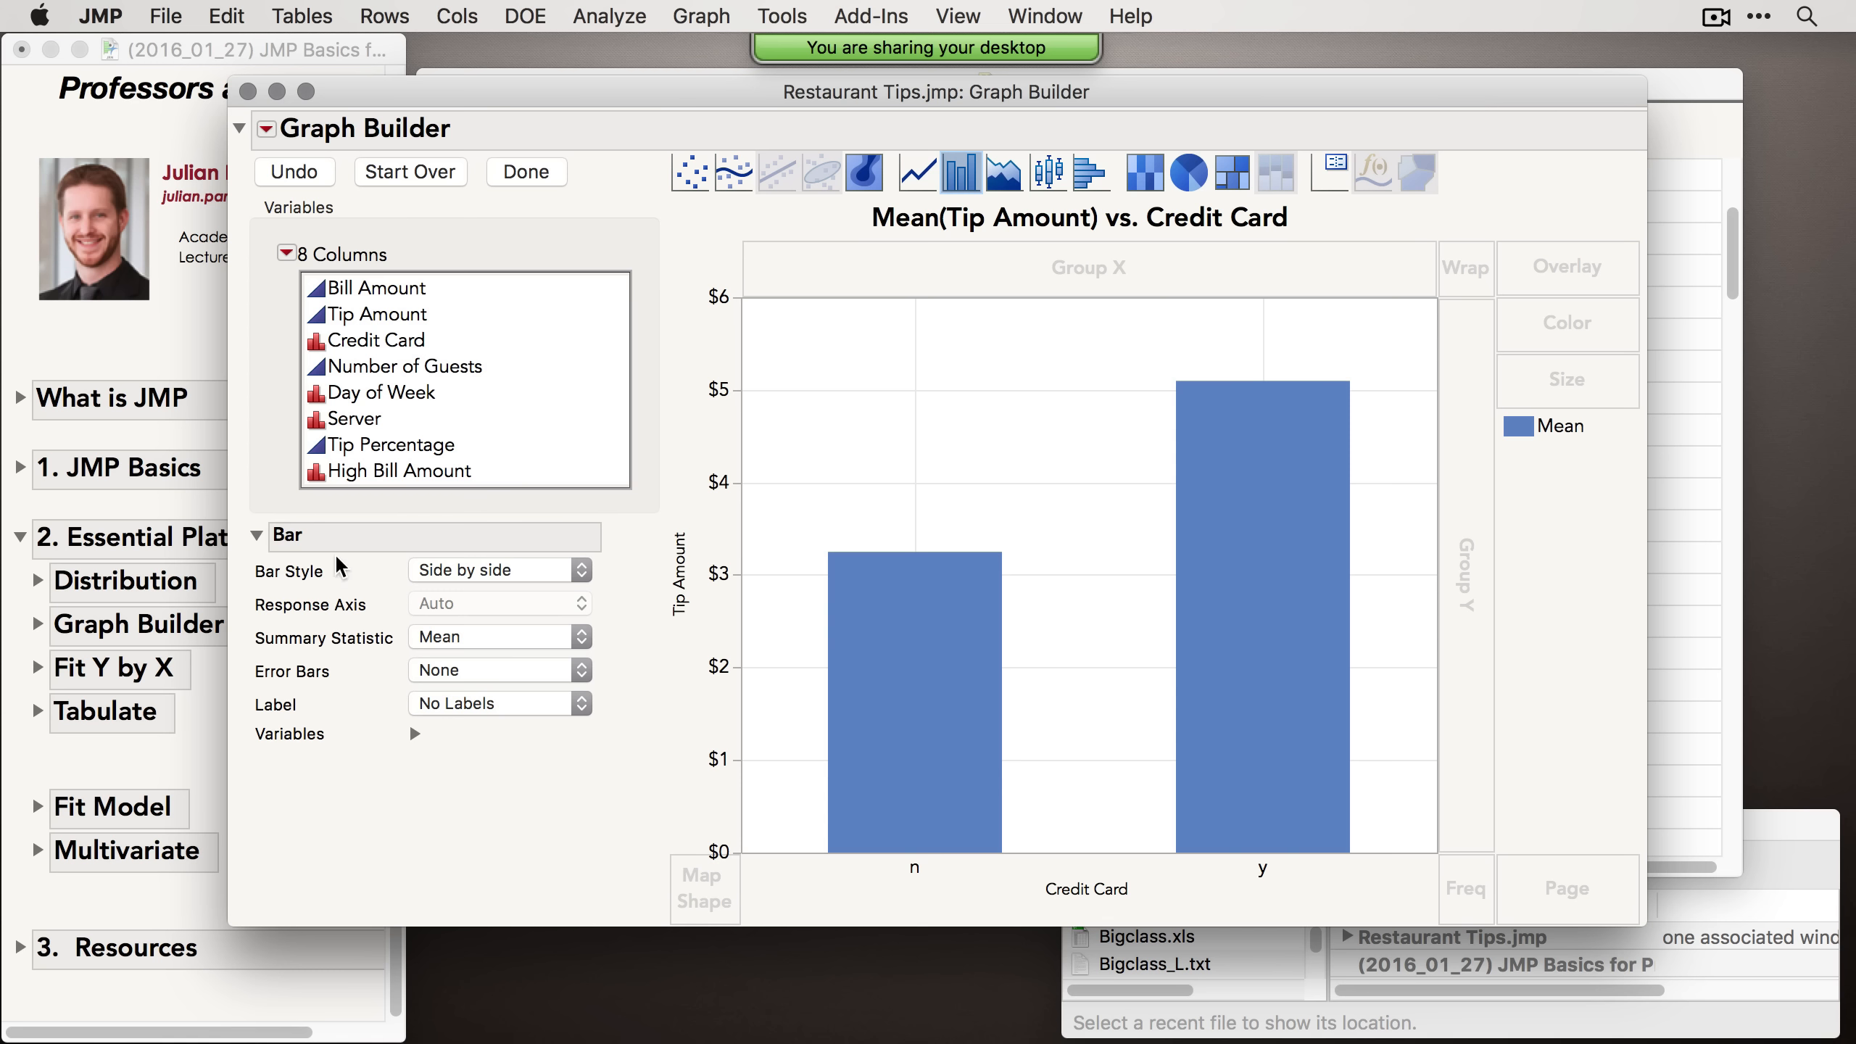
left_click(538, 673)
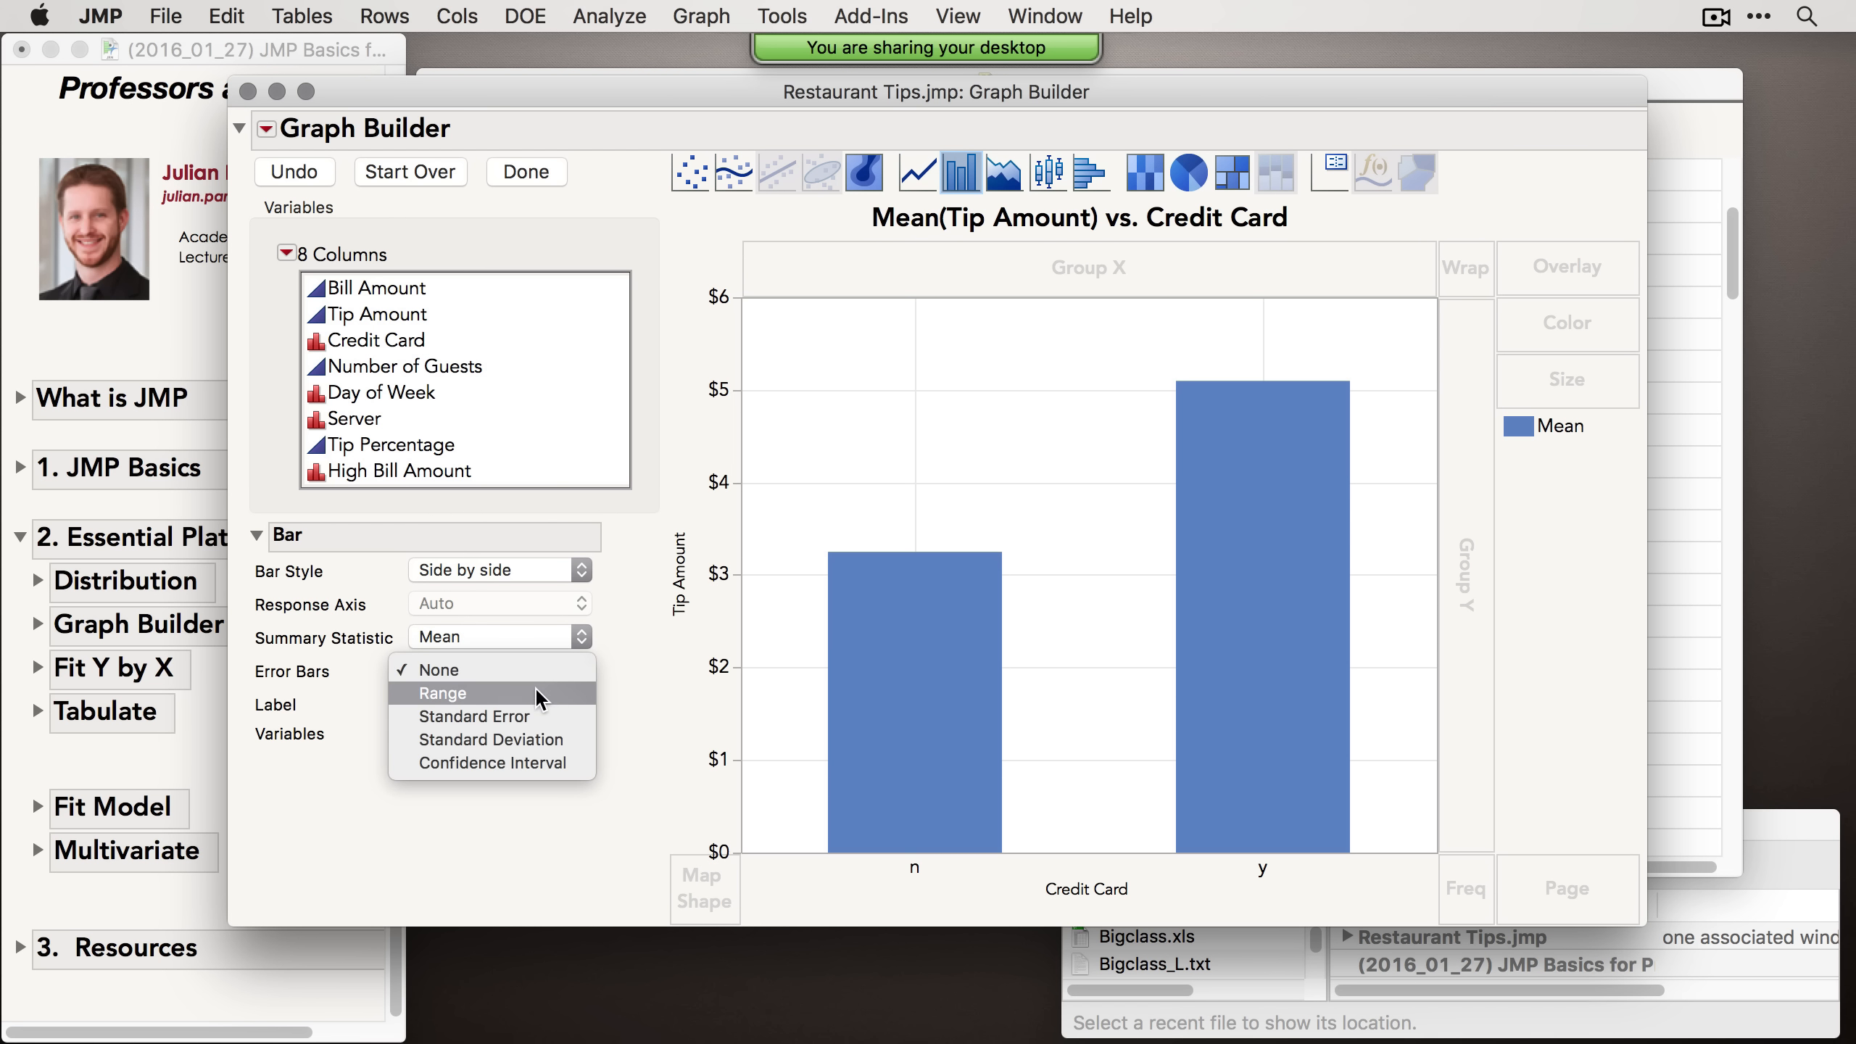
left_click(549, 710)
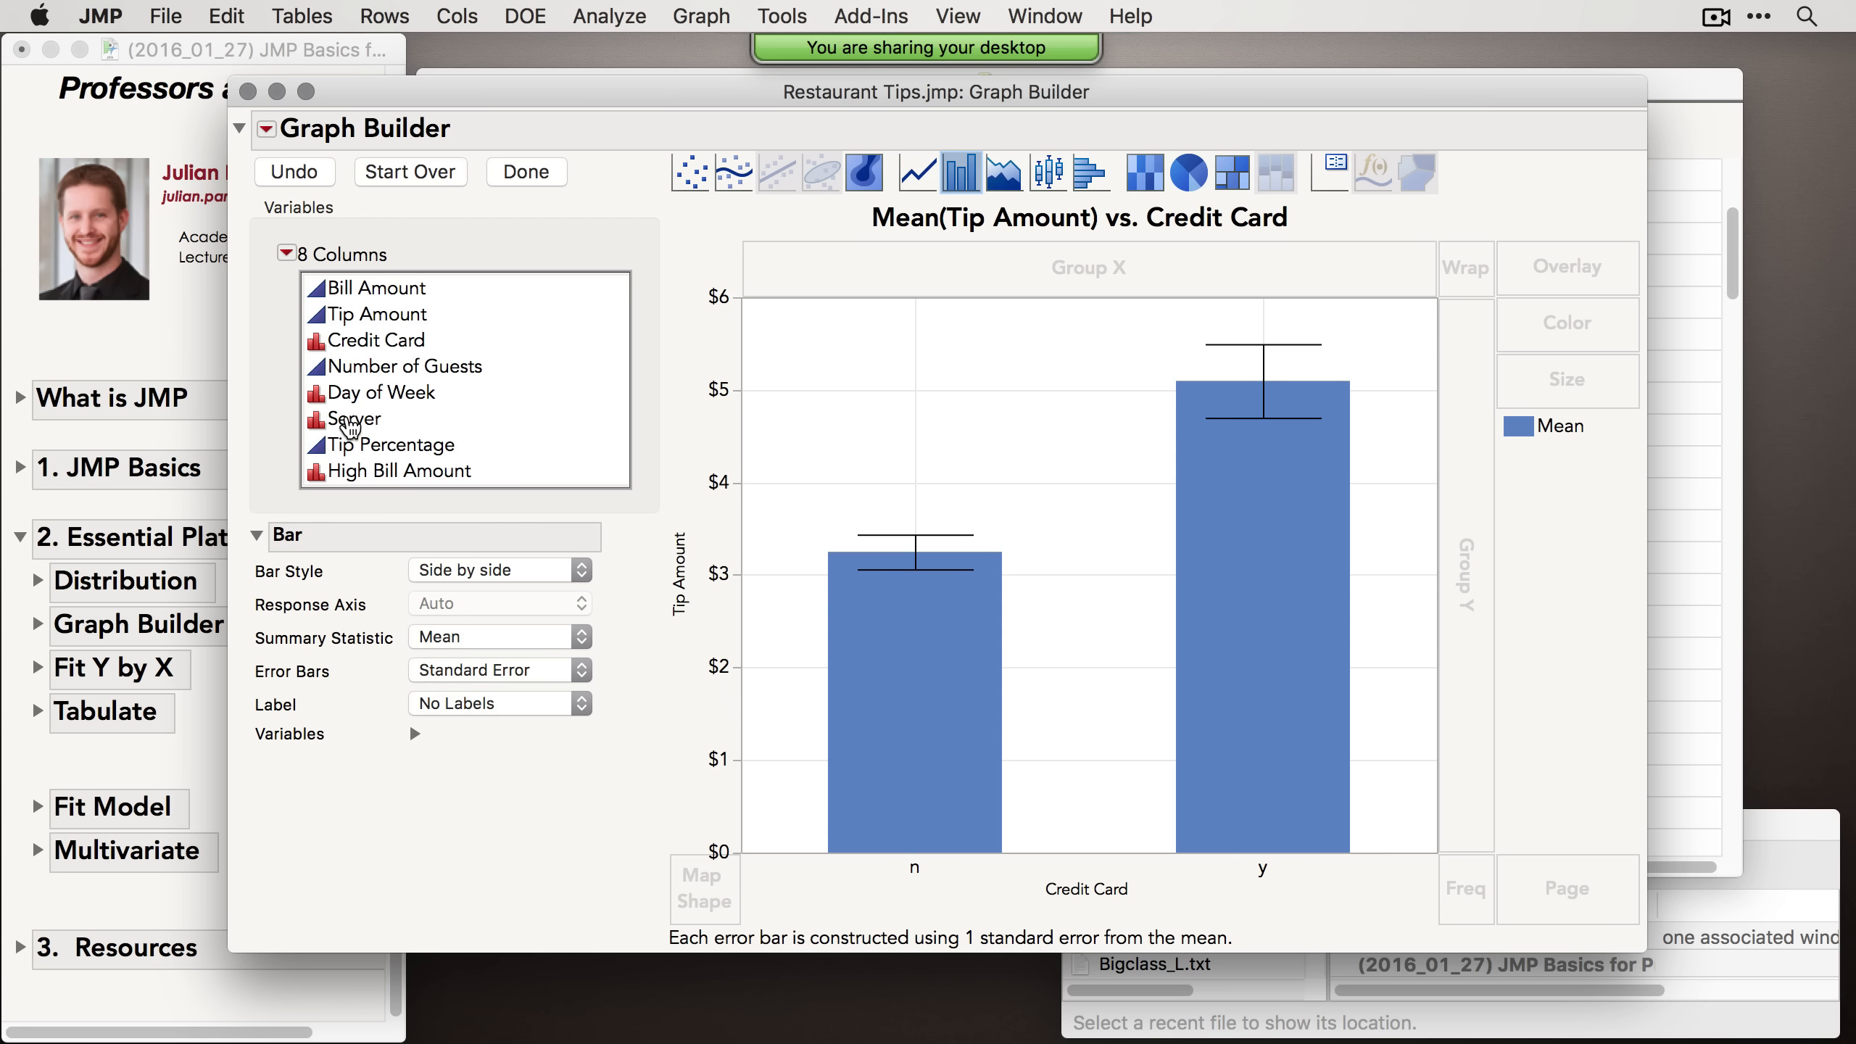
Step: Try Server in the Group X, Wrap, Group Y and Overlay zones, ending with Server as Group X
left_click(367, 430)
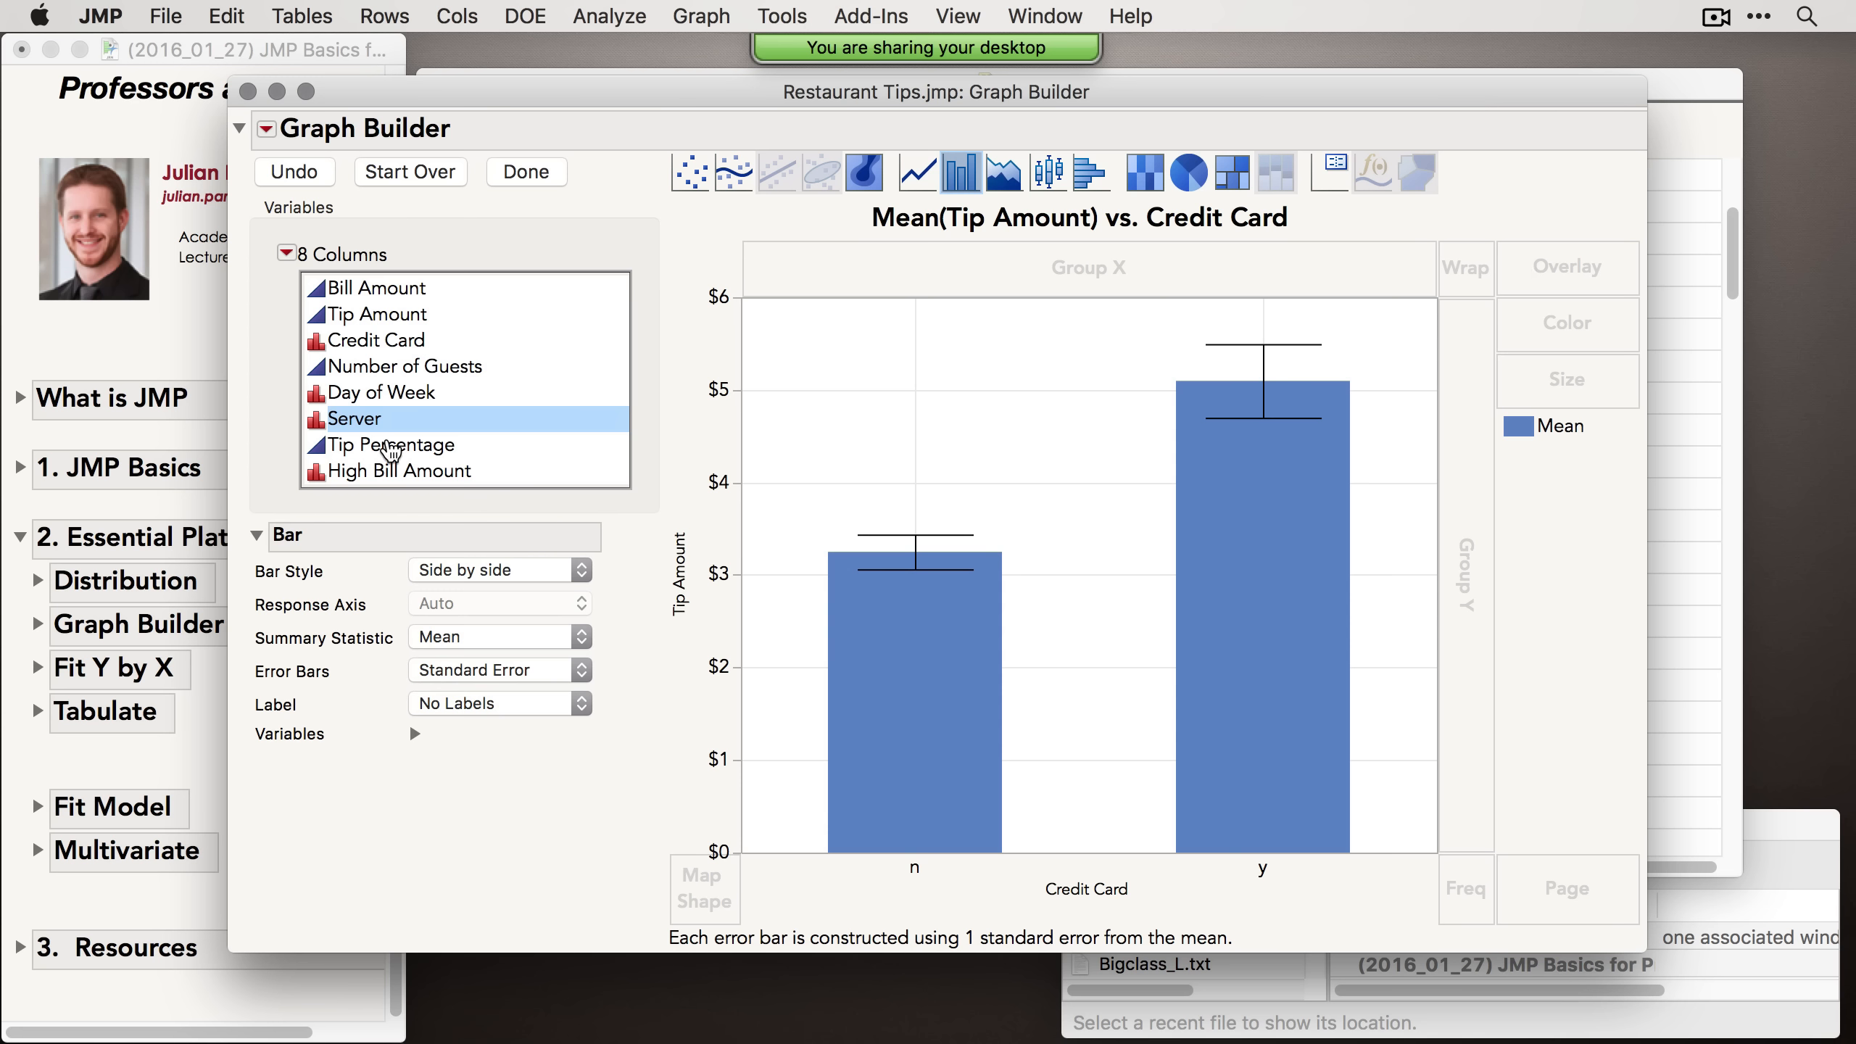
left_click_drag(392, 428, 1210, 272)
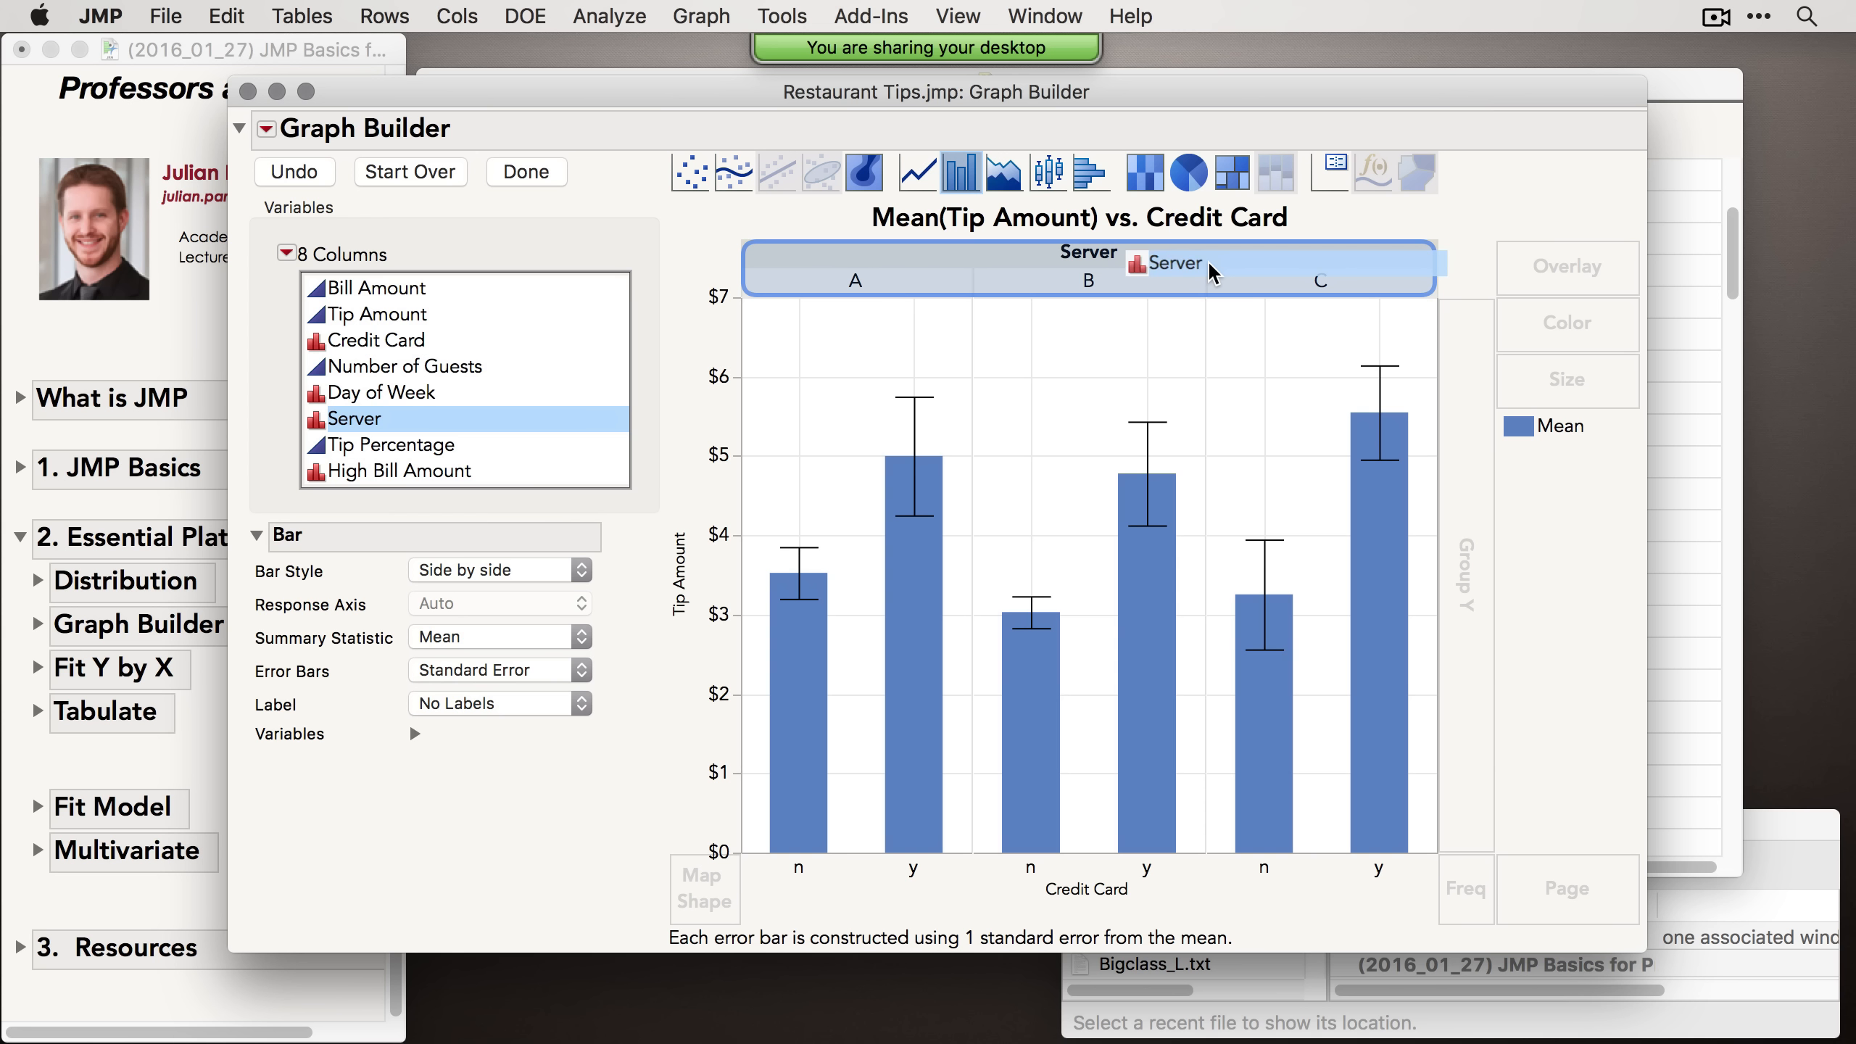
left_click_drag(1213, 272, 1477, 260)
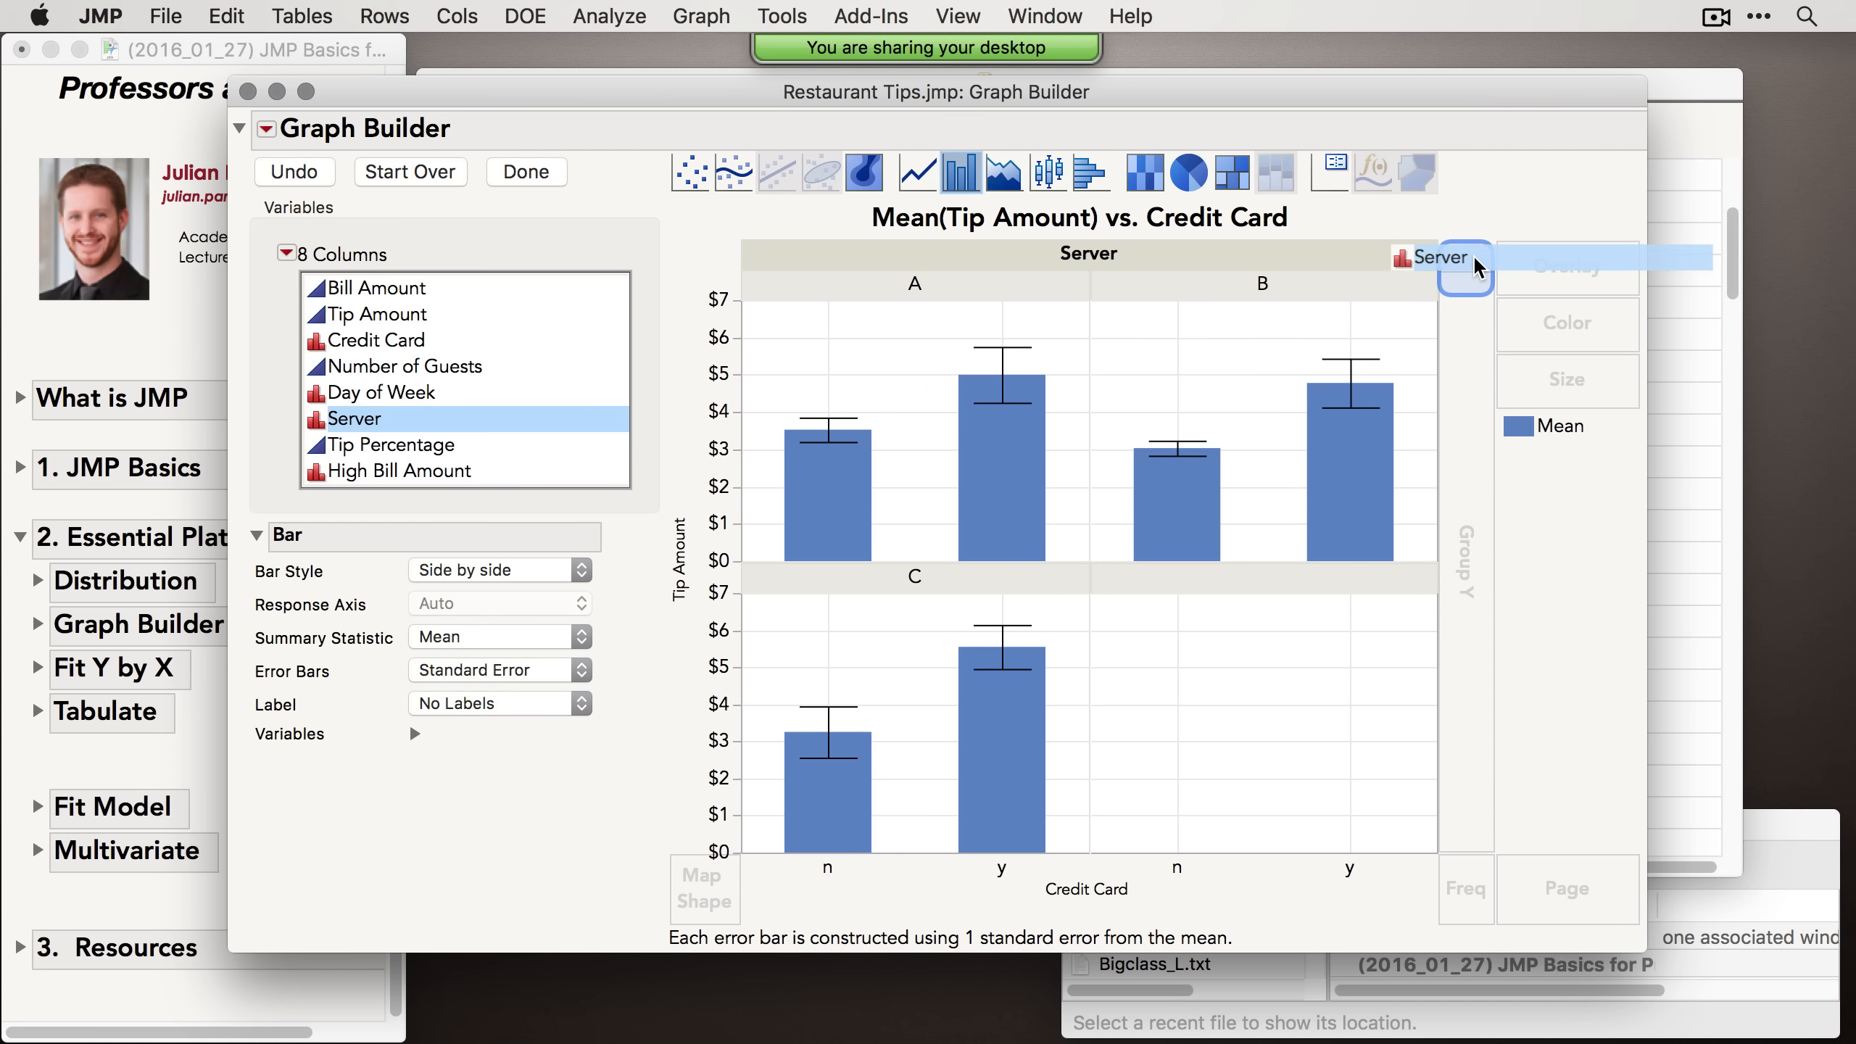
left_click_drag(1476, 267, 1464, 380)
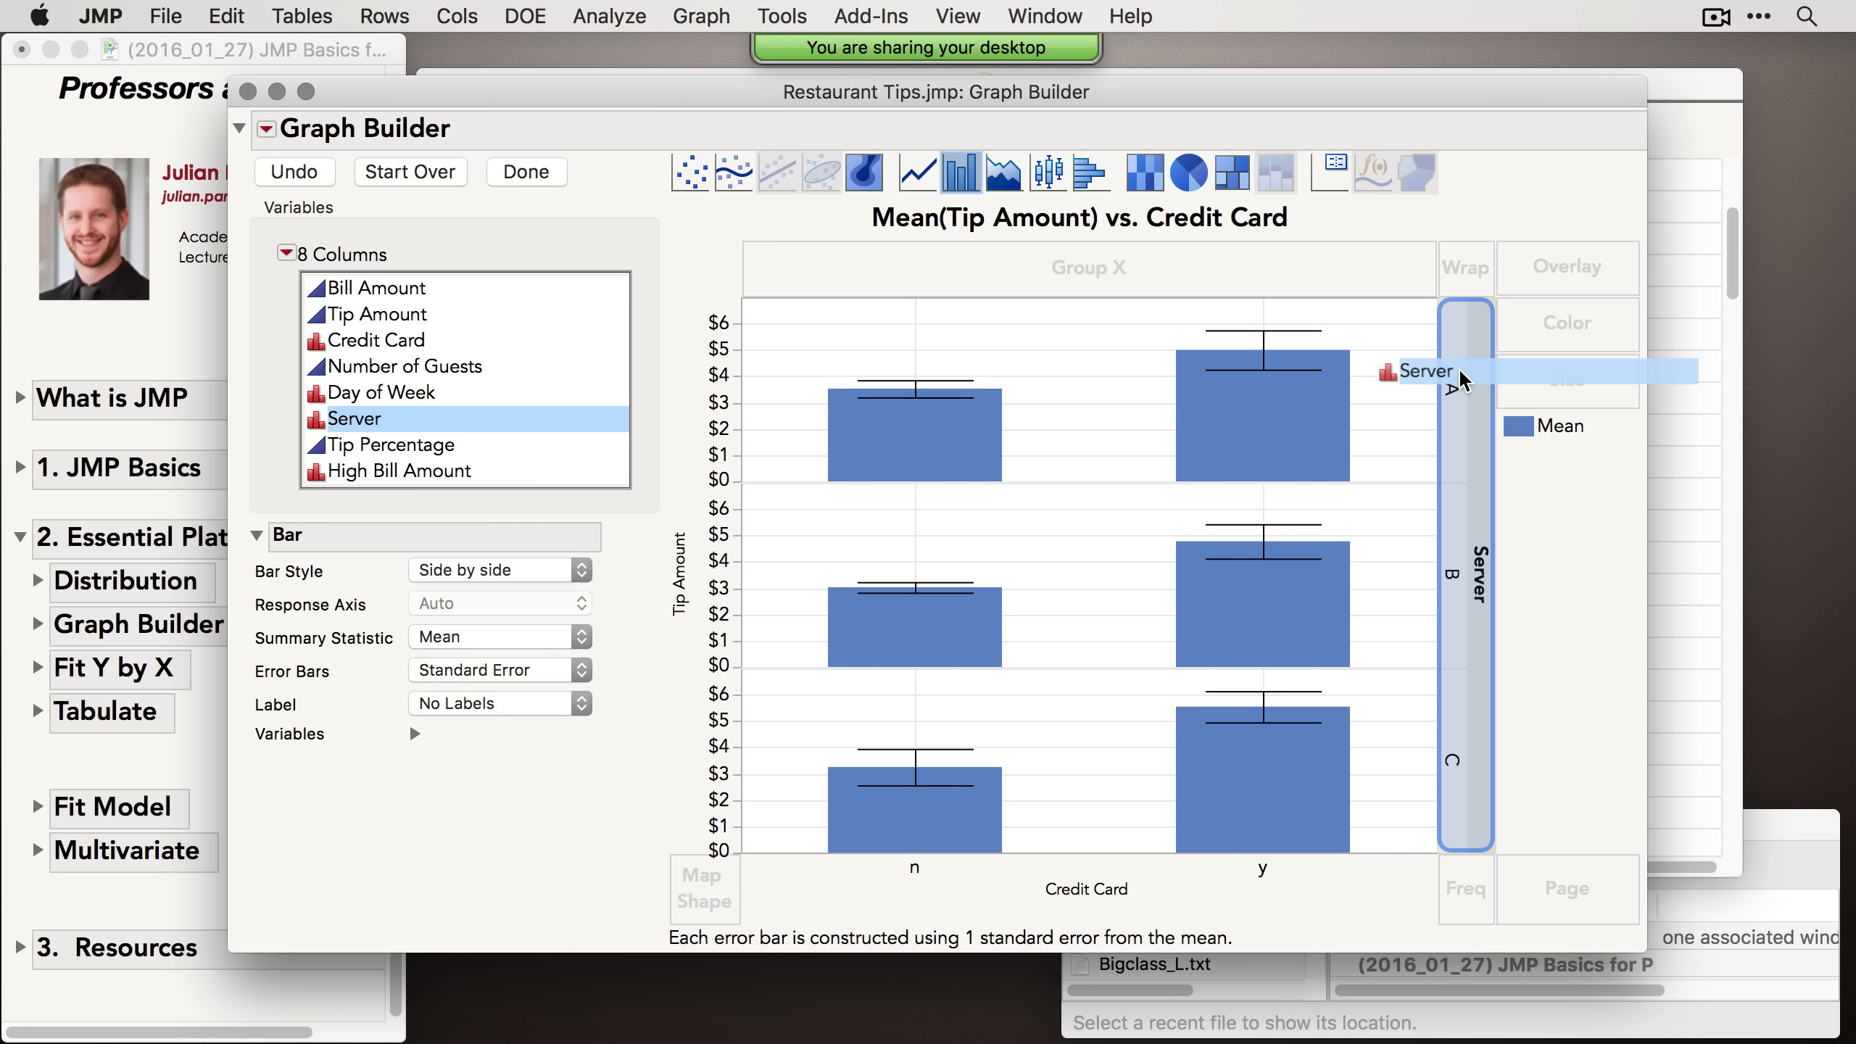
left_click_drag(1461, 378, 1457, 382)
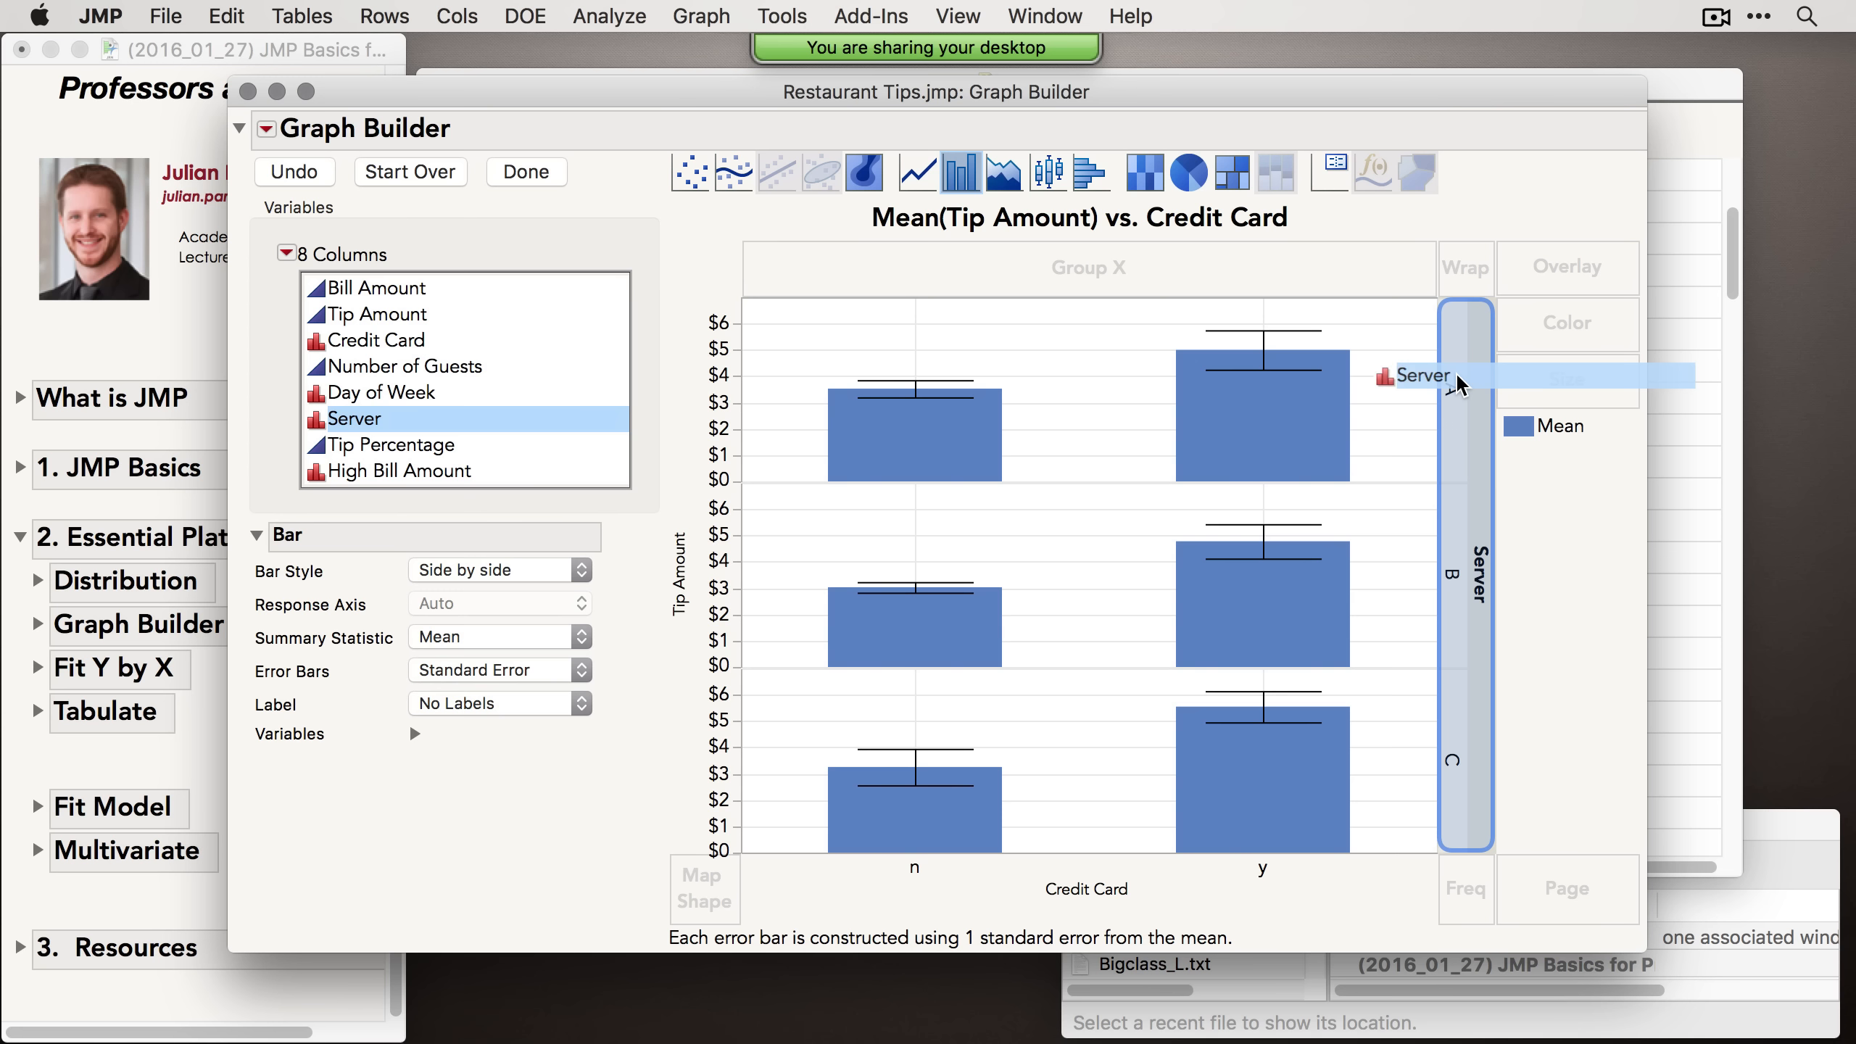
left_click_drag(1457, 382, 1538, 270)
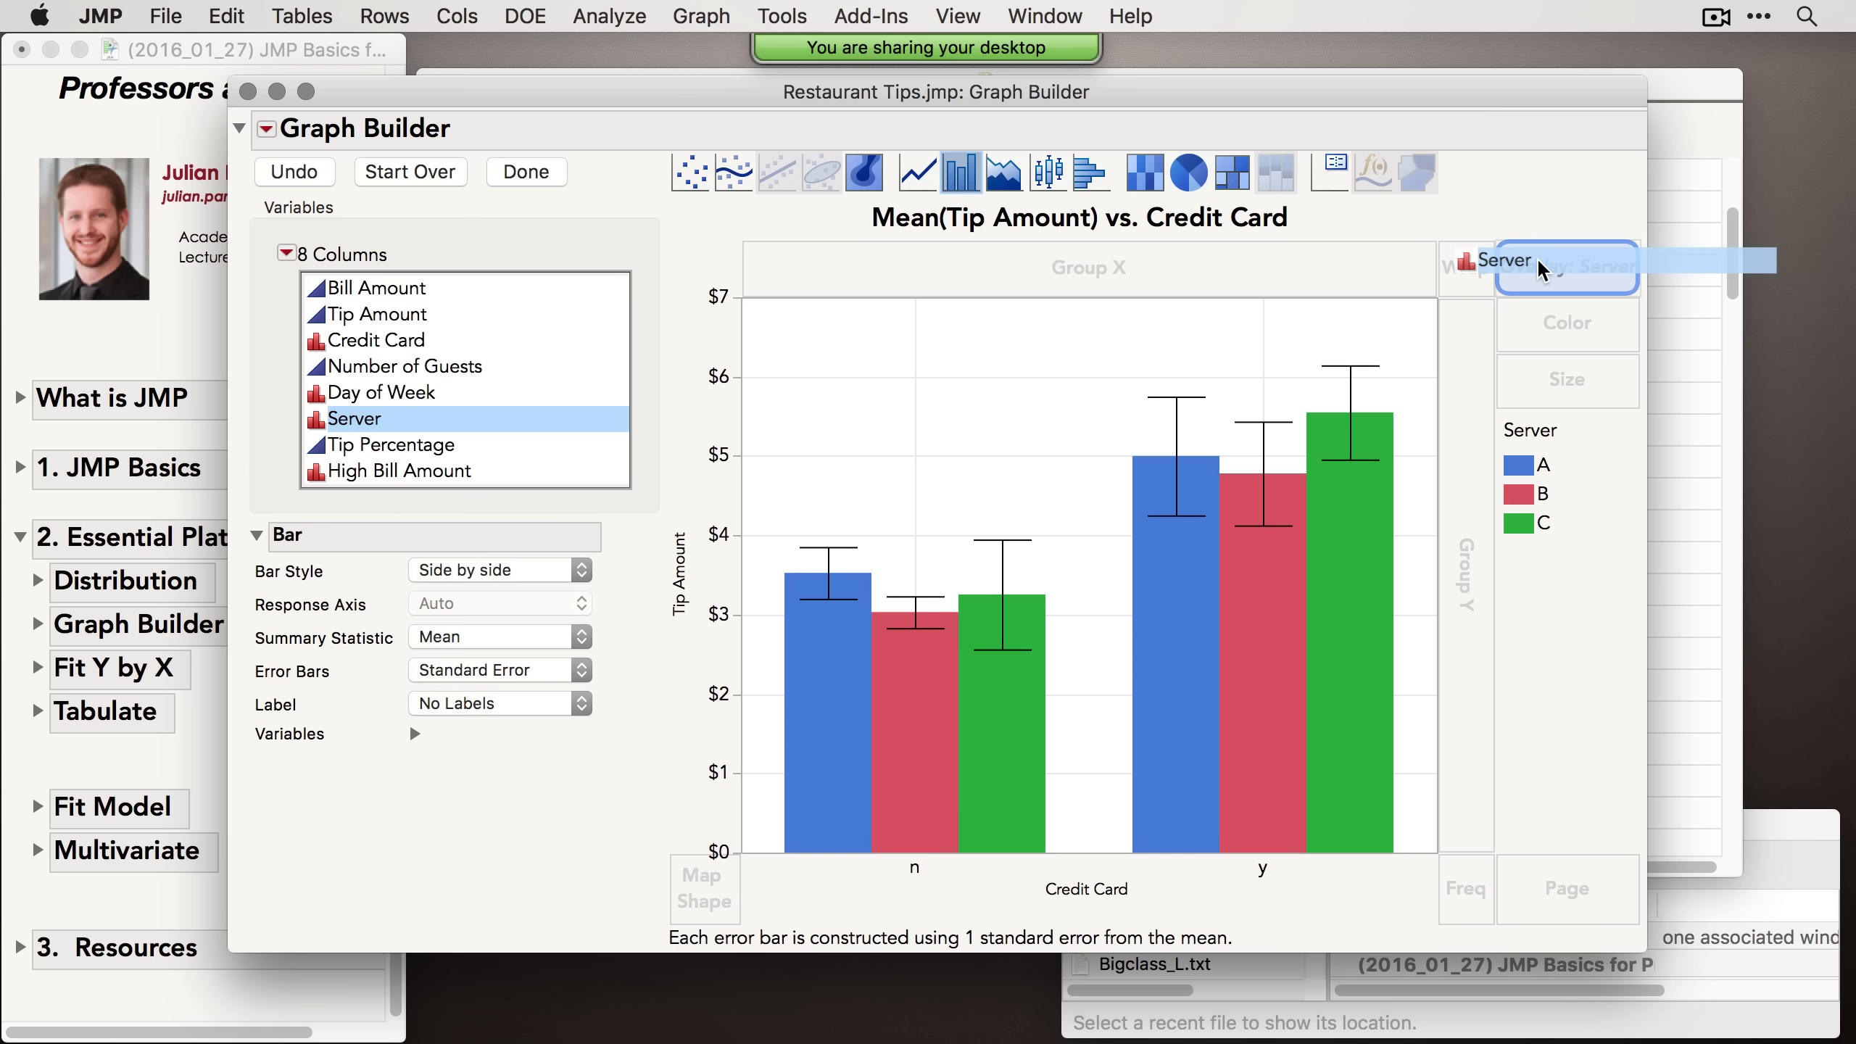
left_click_drag(1538, 270, 1403, 290)
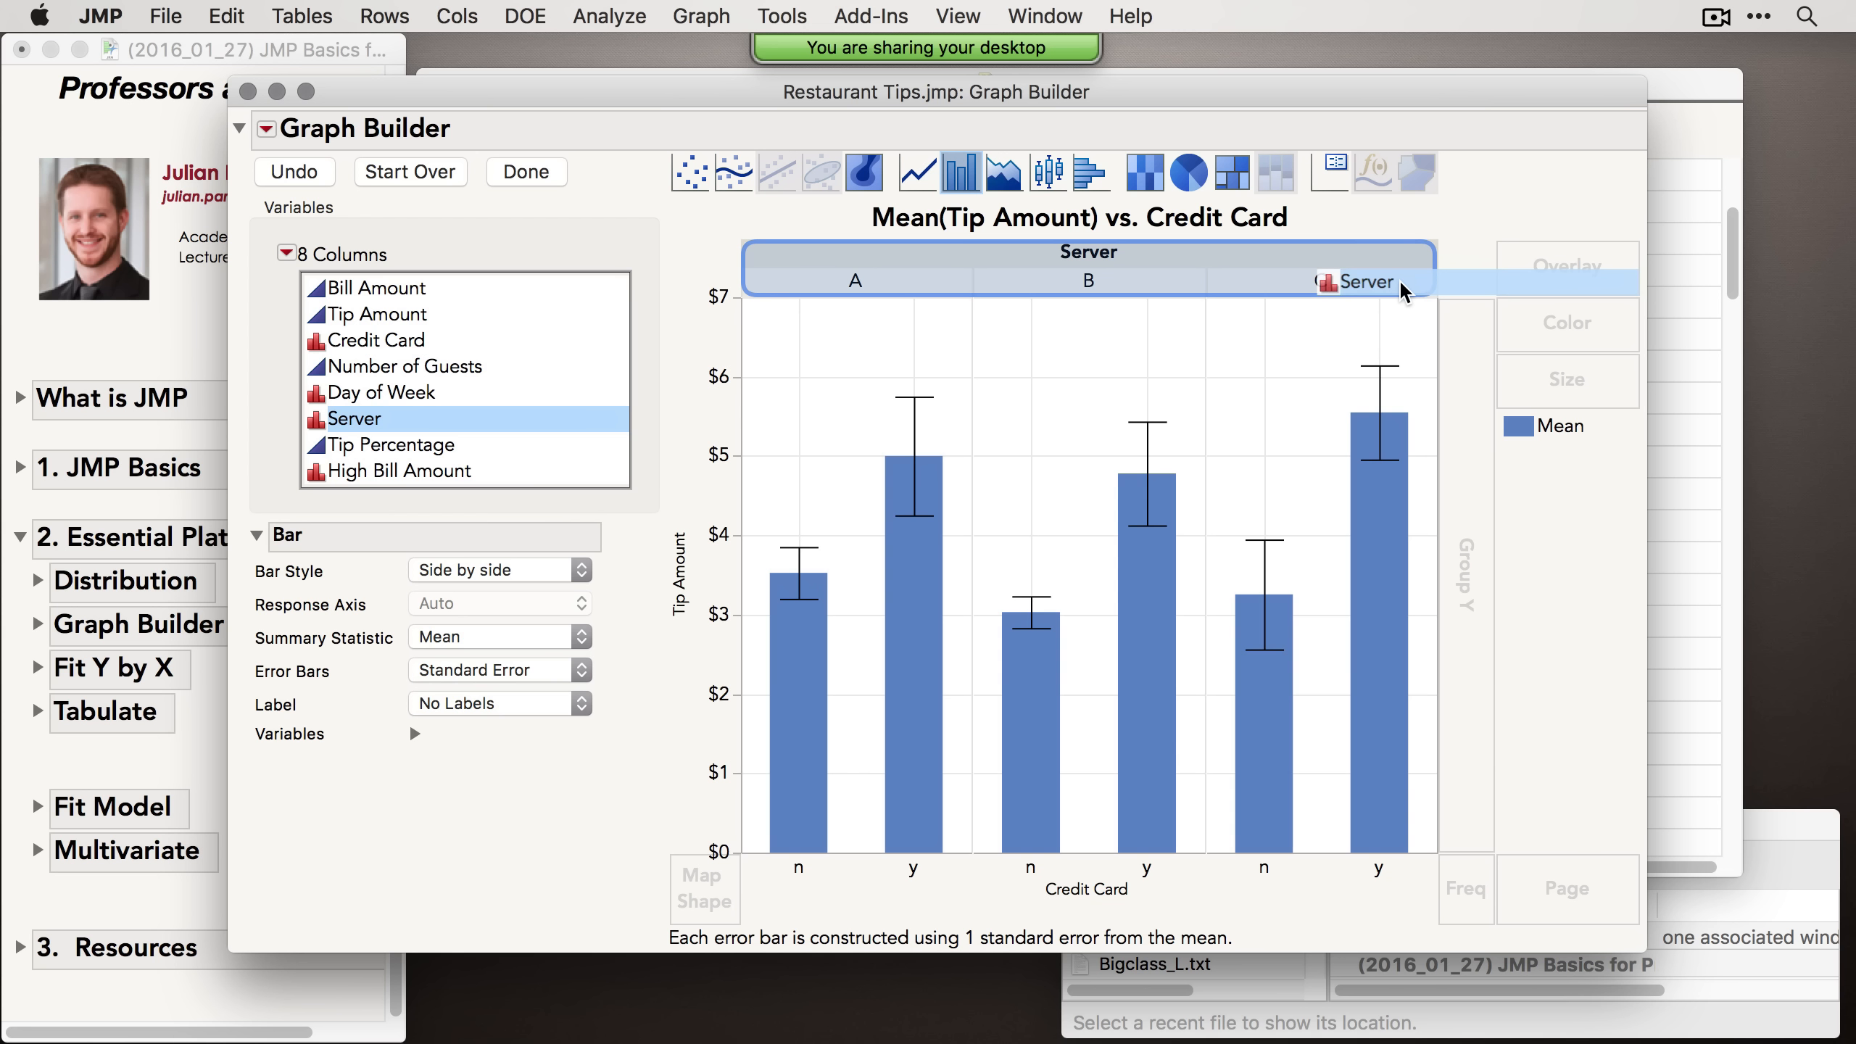
left_click_drag(1403, 290, 1379, 272)
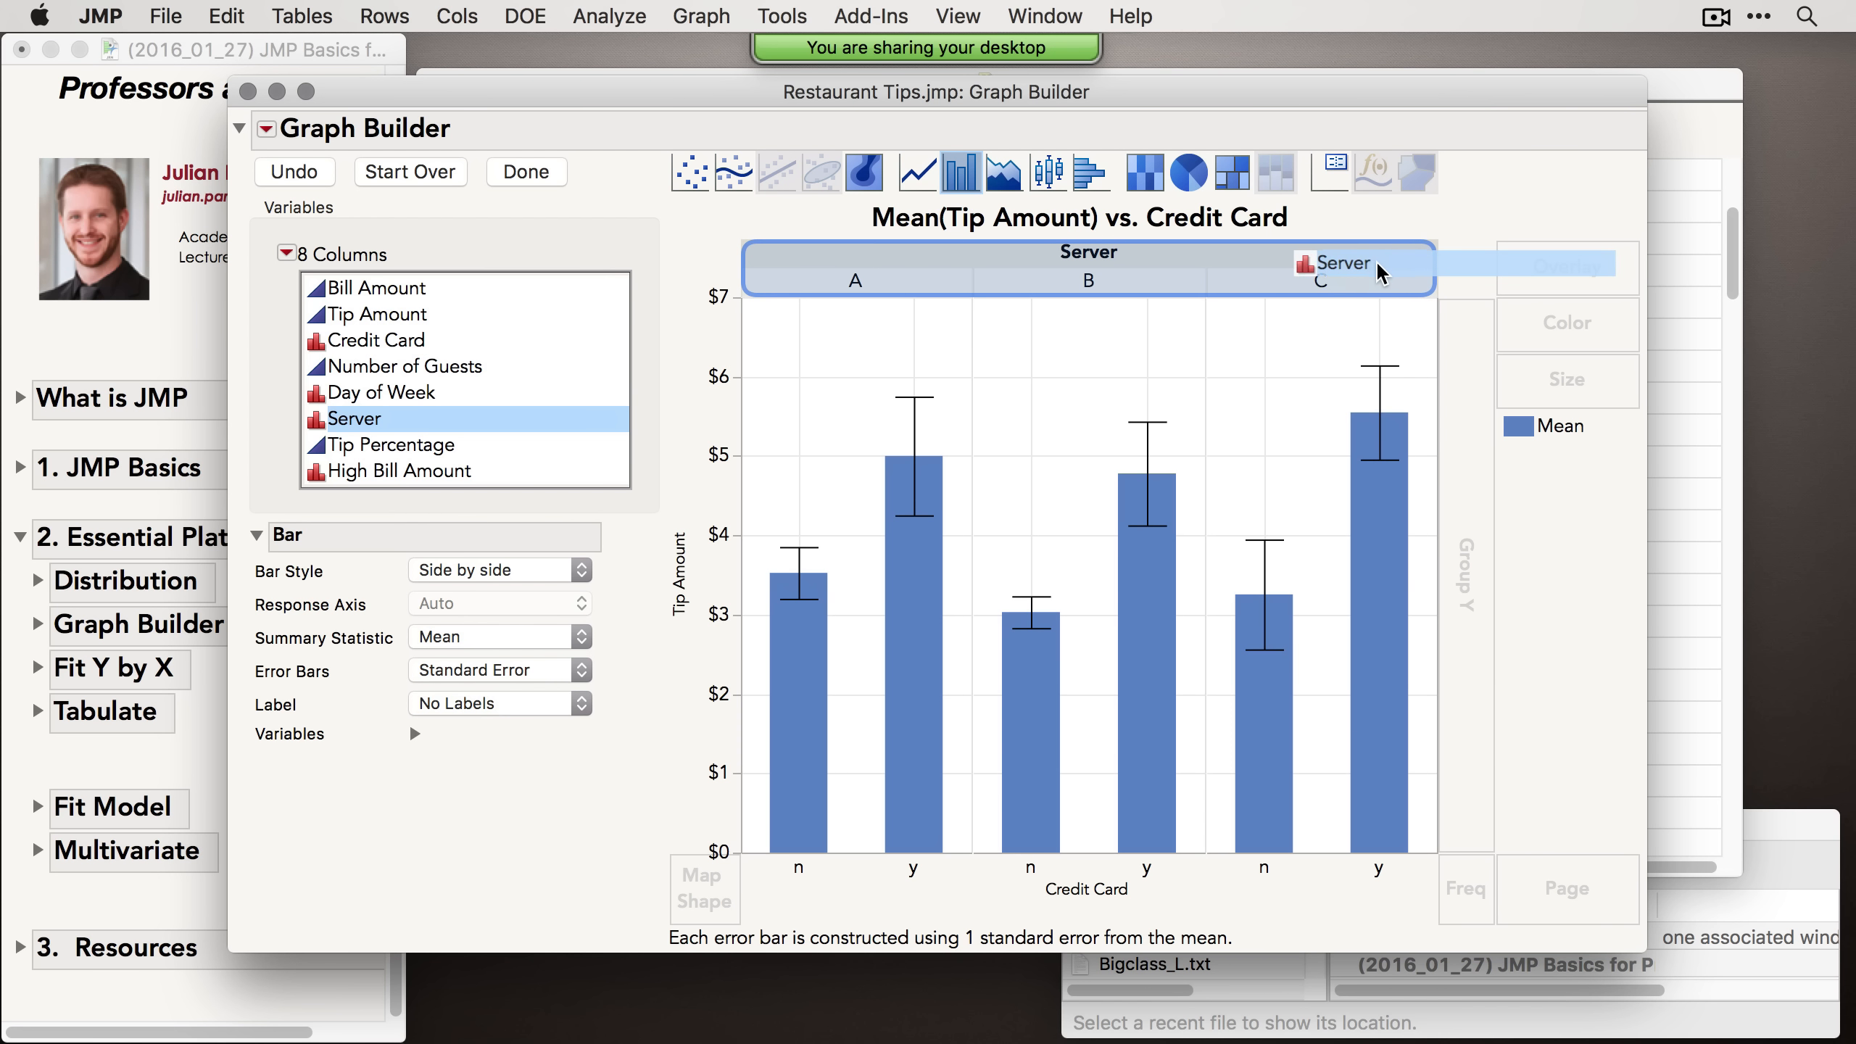
left_click_drag(1379, 272, 1380, 273)
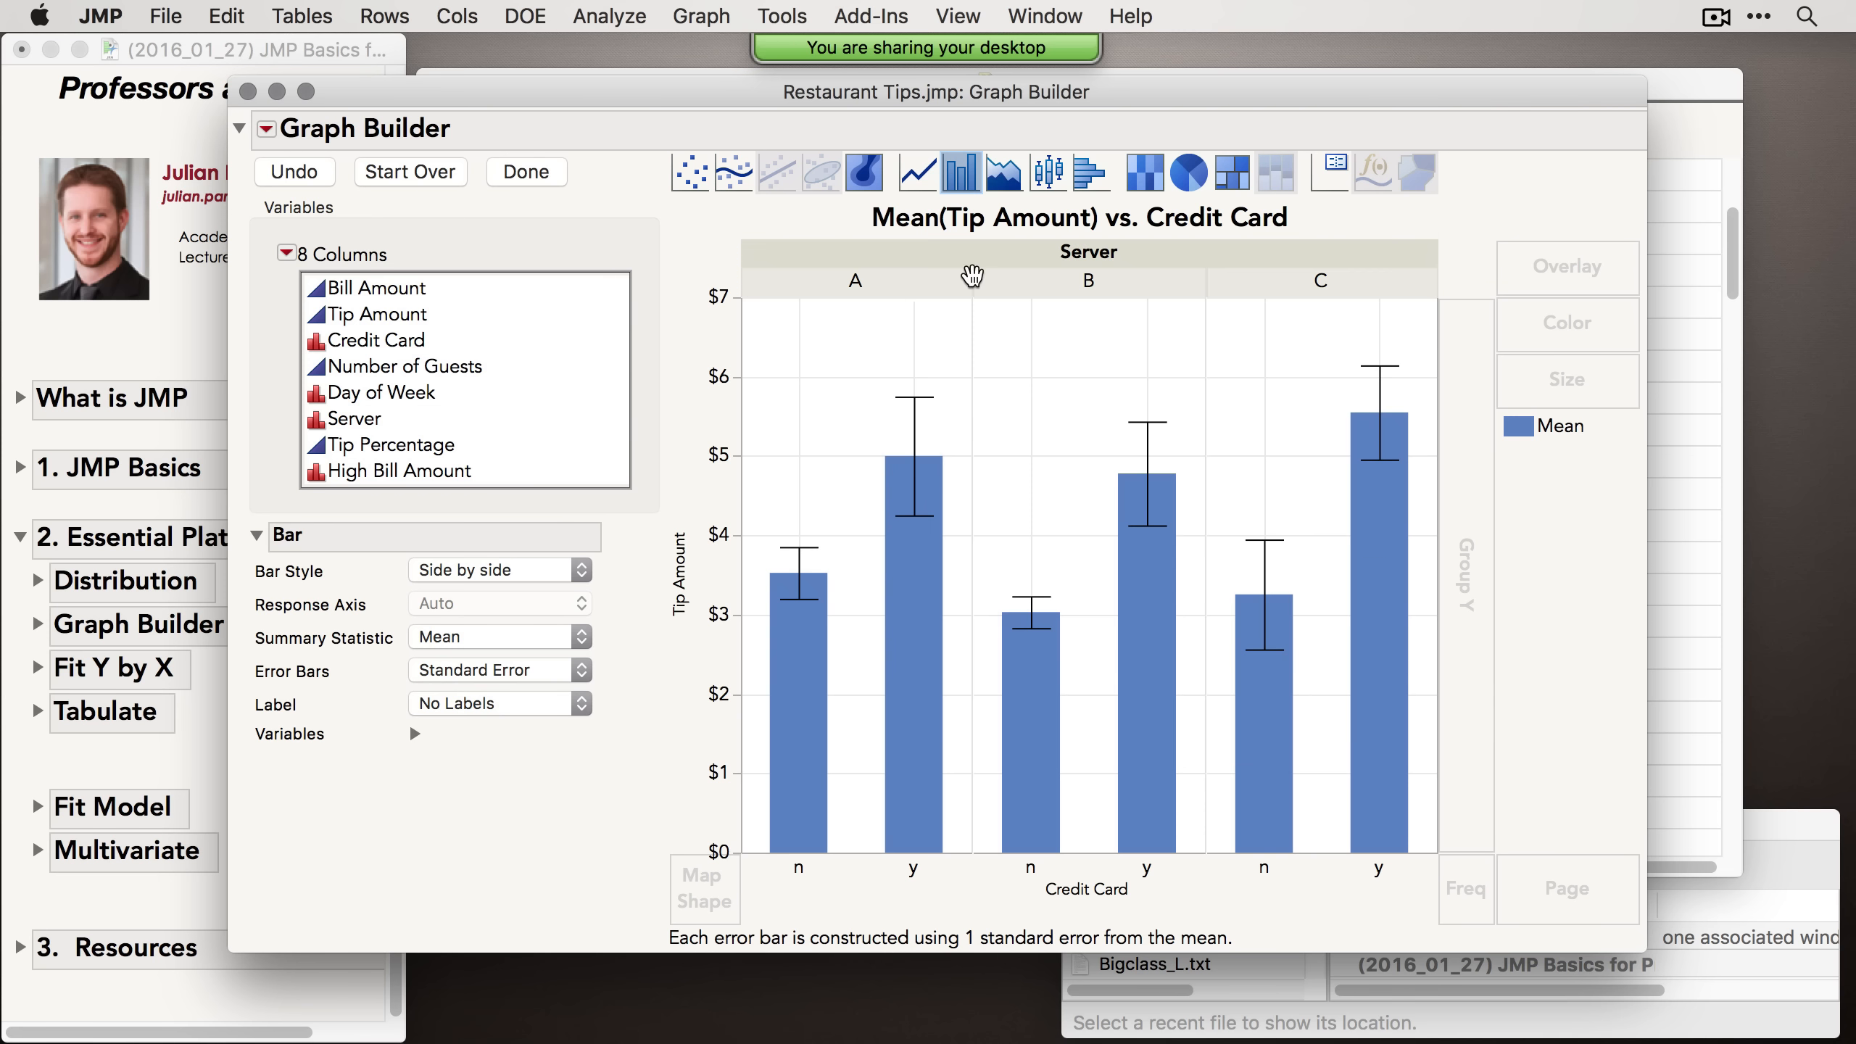
Step: Start over with Tip Amount on Y against Number of Guests on X and adjust the smoother's lambda
left_click(445, 177)
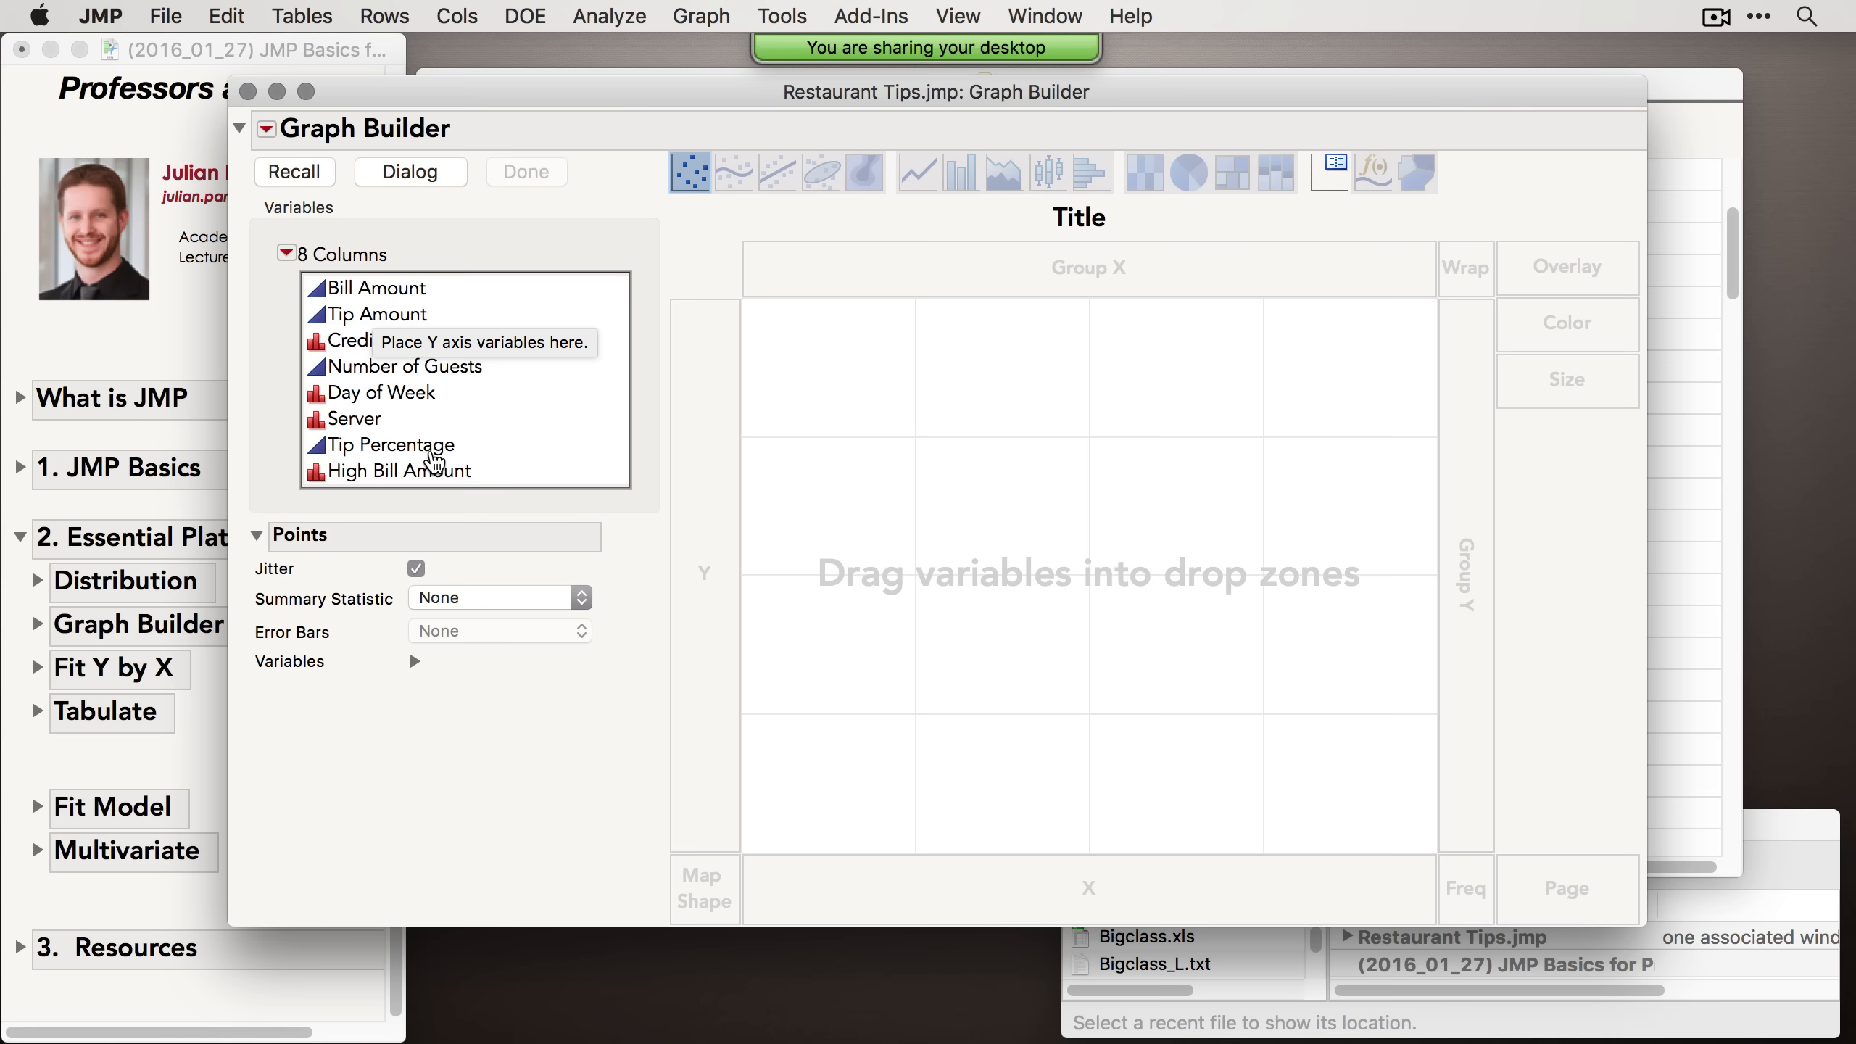
left_click_drag(389, 374, 927, 881)
left_click_drag(395, 322, 647, 506)
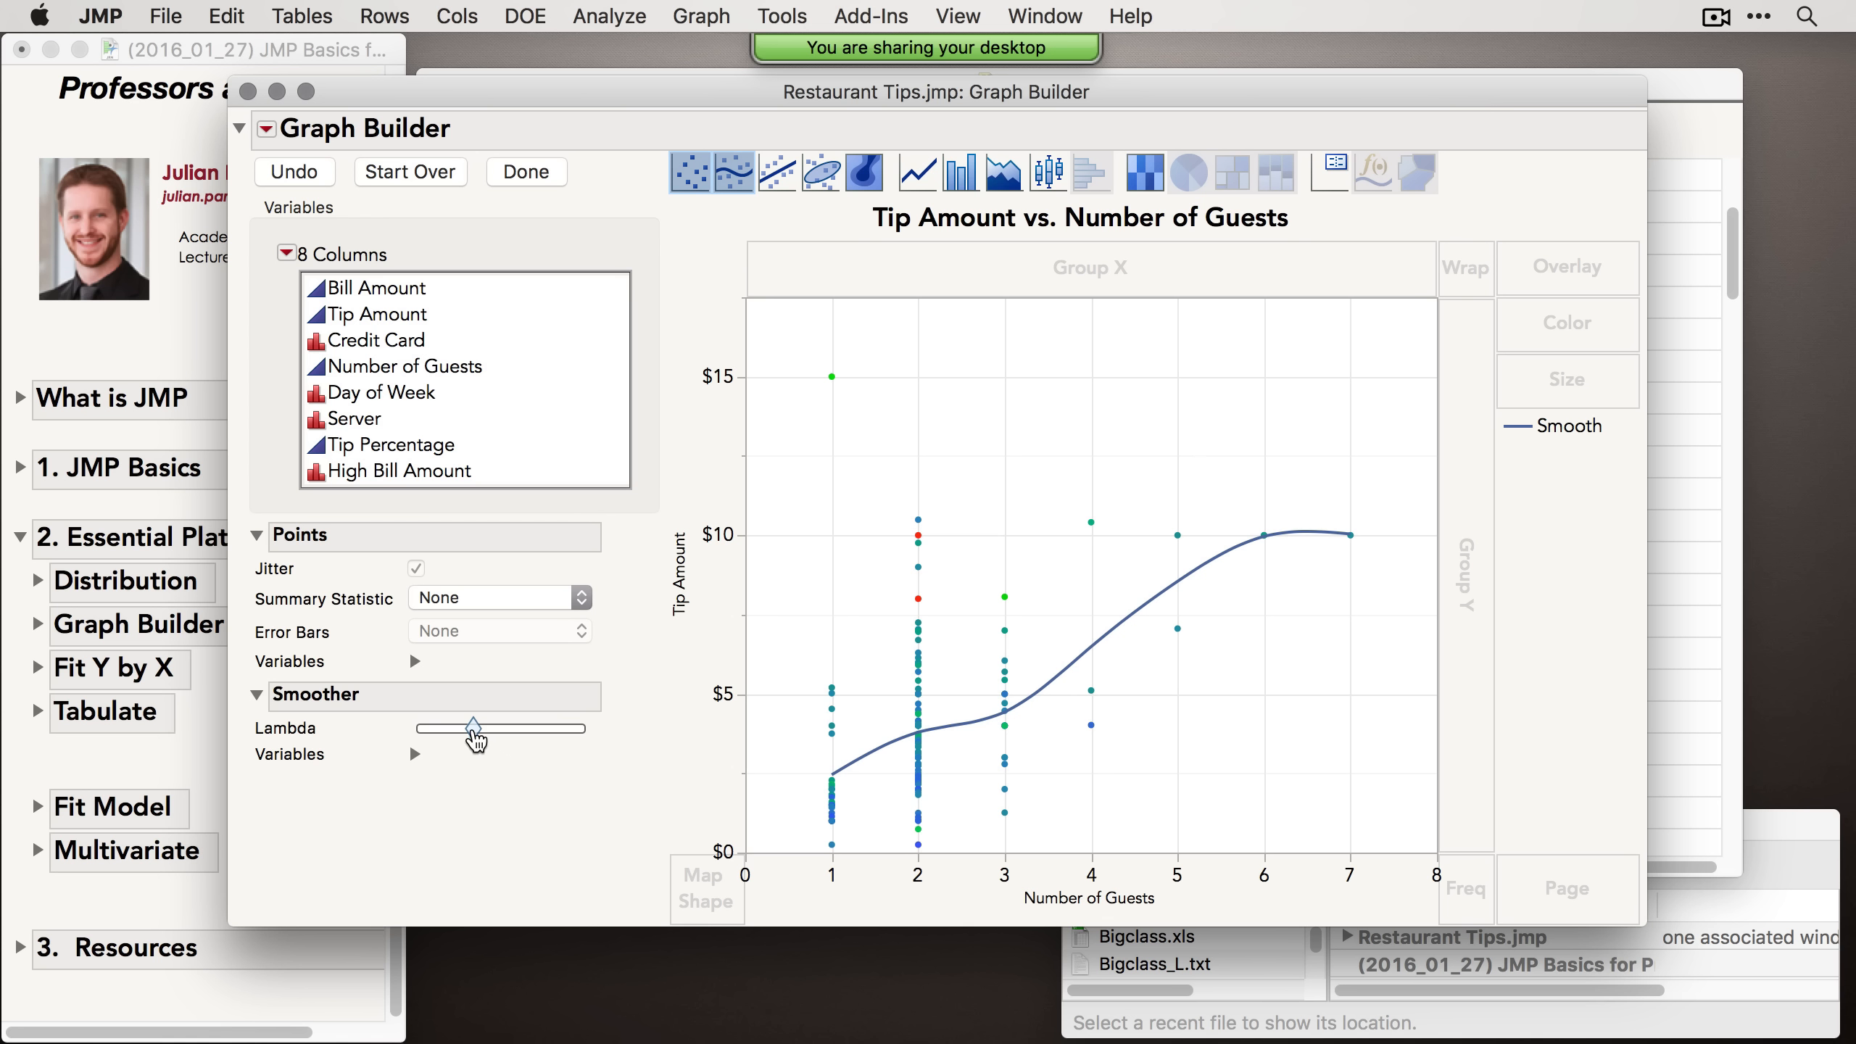
mouse_move(474, 729)
left_mouse_down()
mouse_move(515, 729)
mouse_move(484, 729)
left_mouse_up()
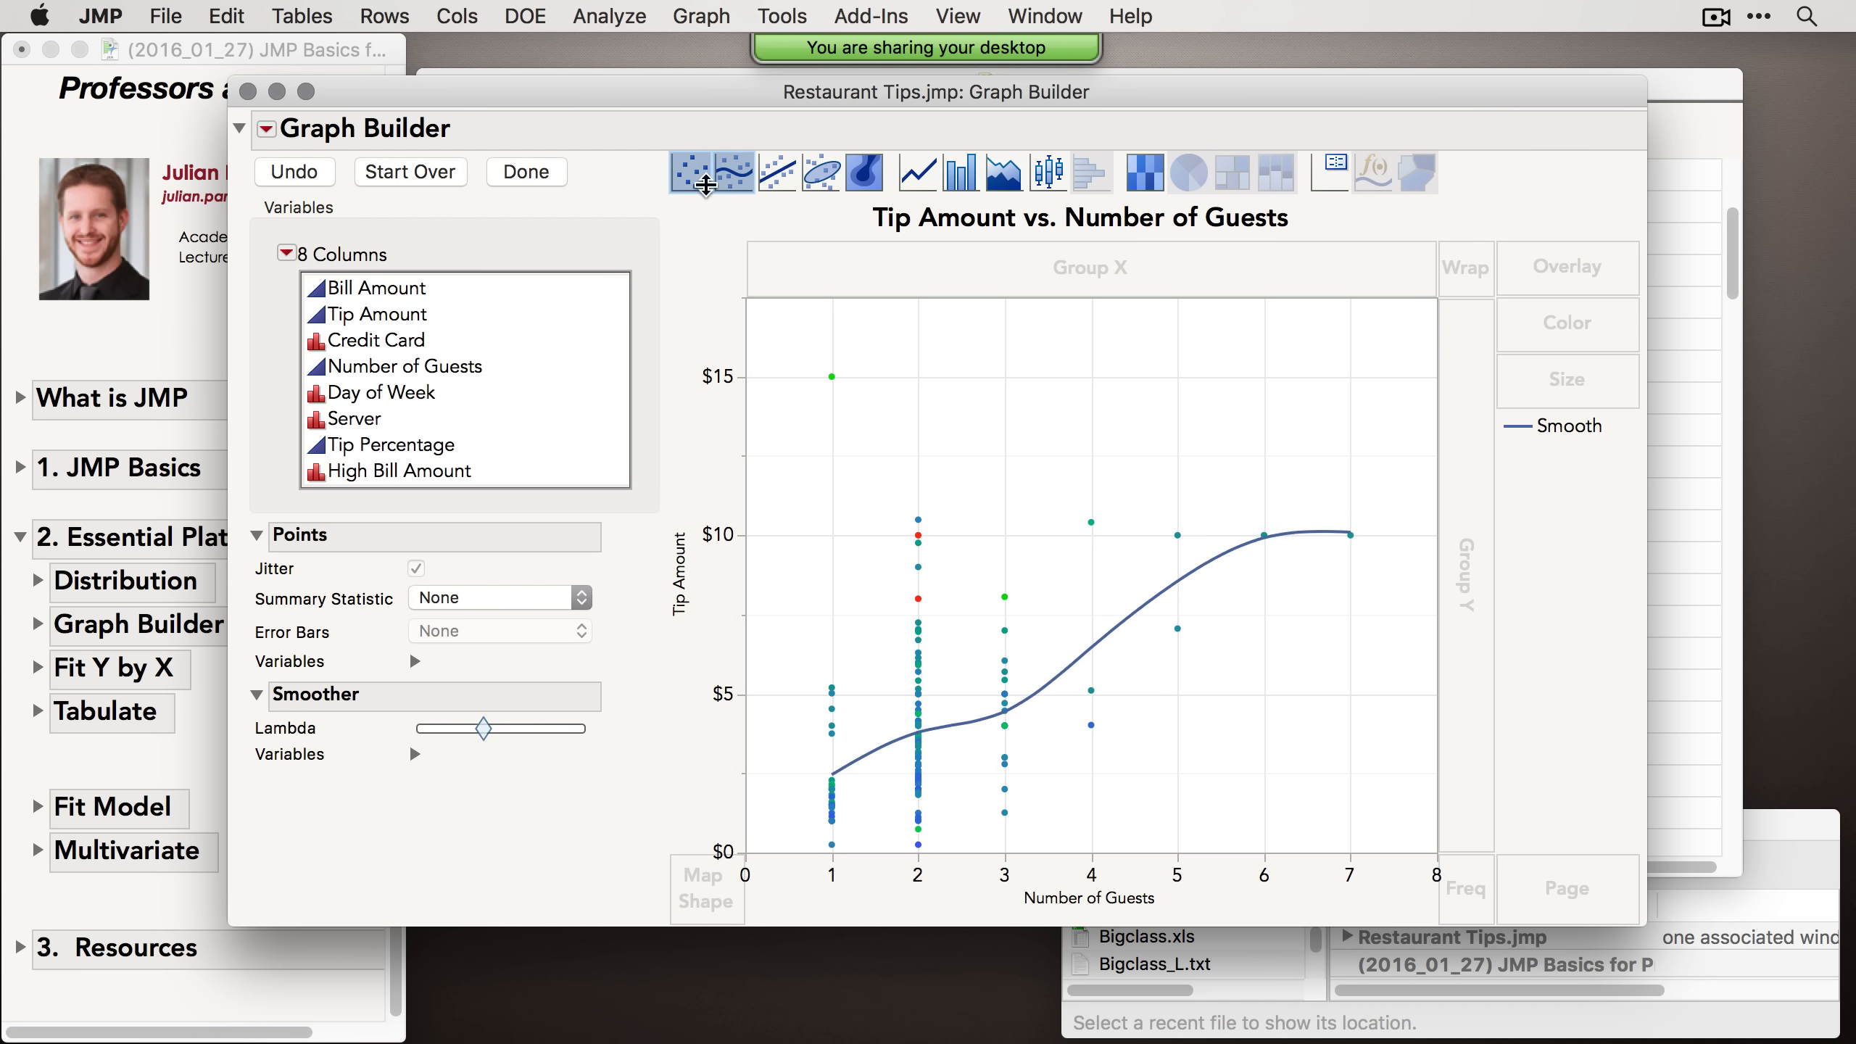
Step: Replace the smoother with a linear line of fit, show its equation, and toggle prediction bands on and off
left_click(790, 182)
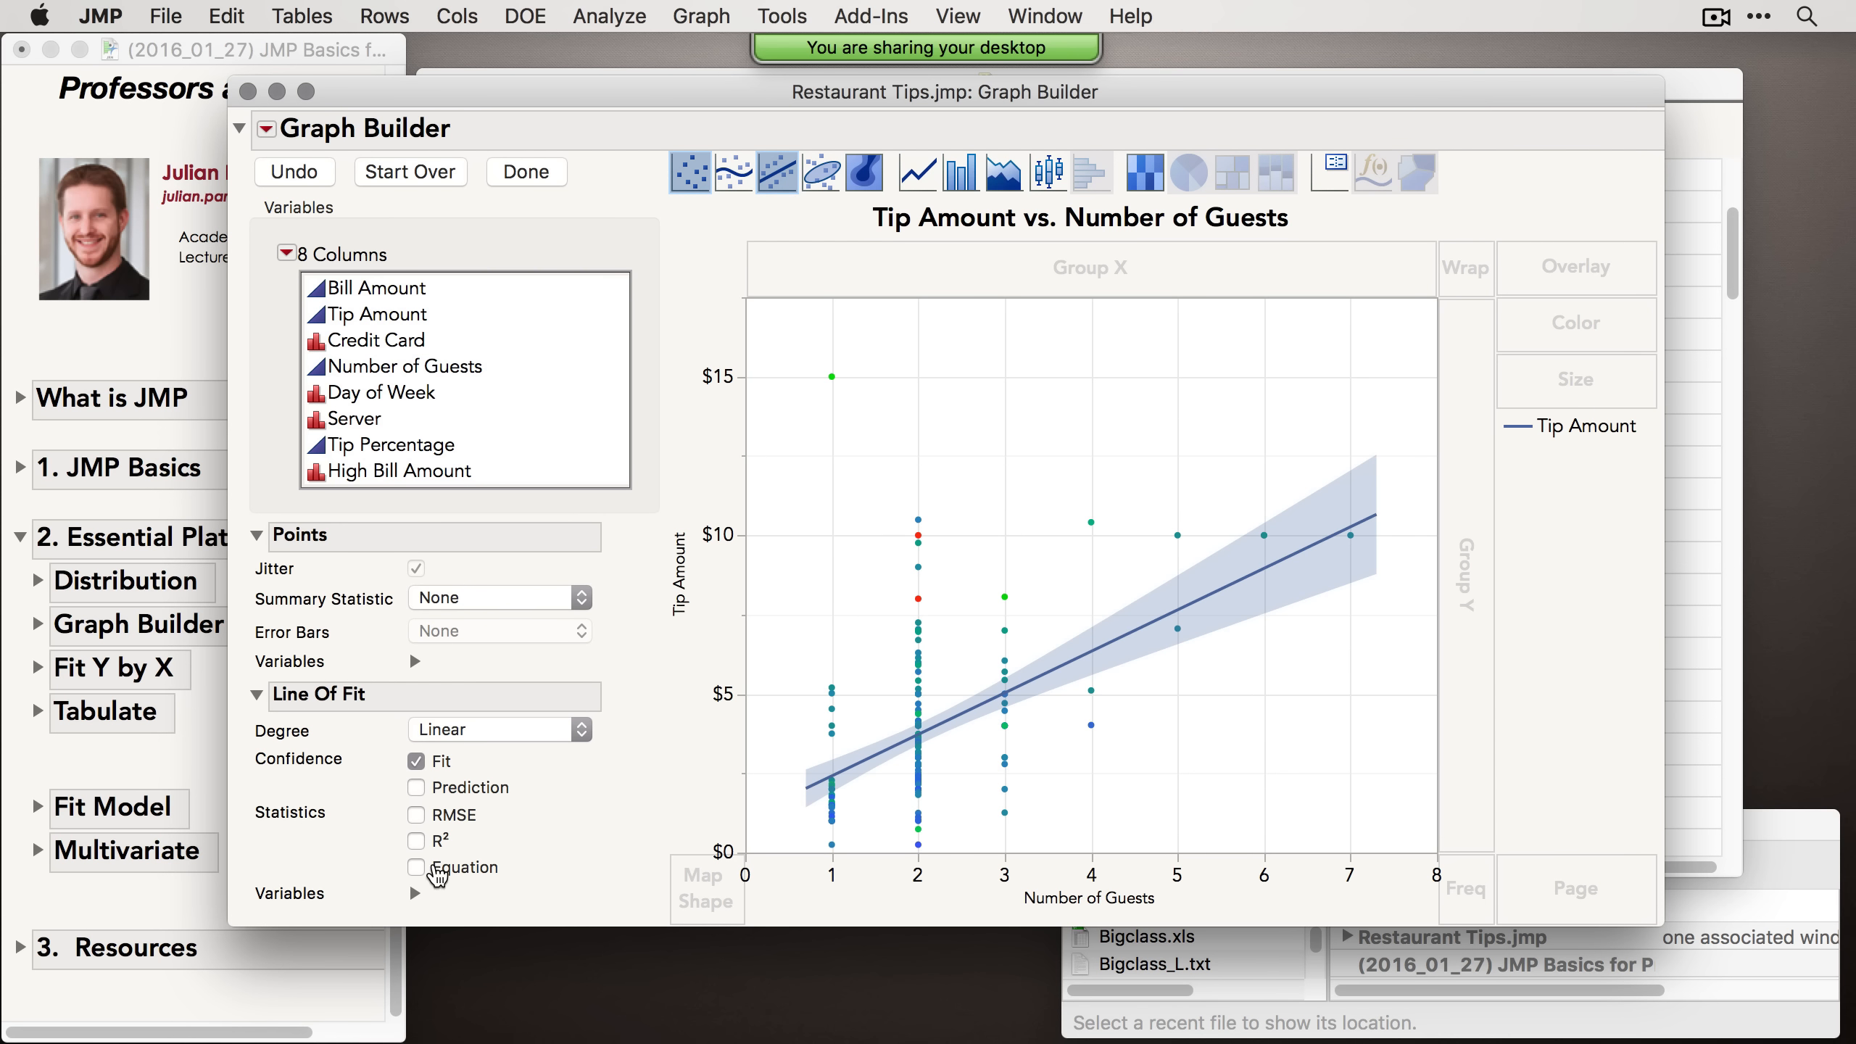
left_click(442, 870)
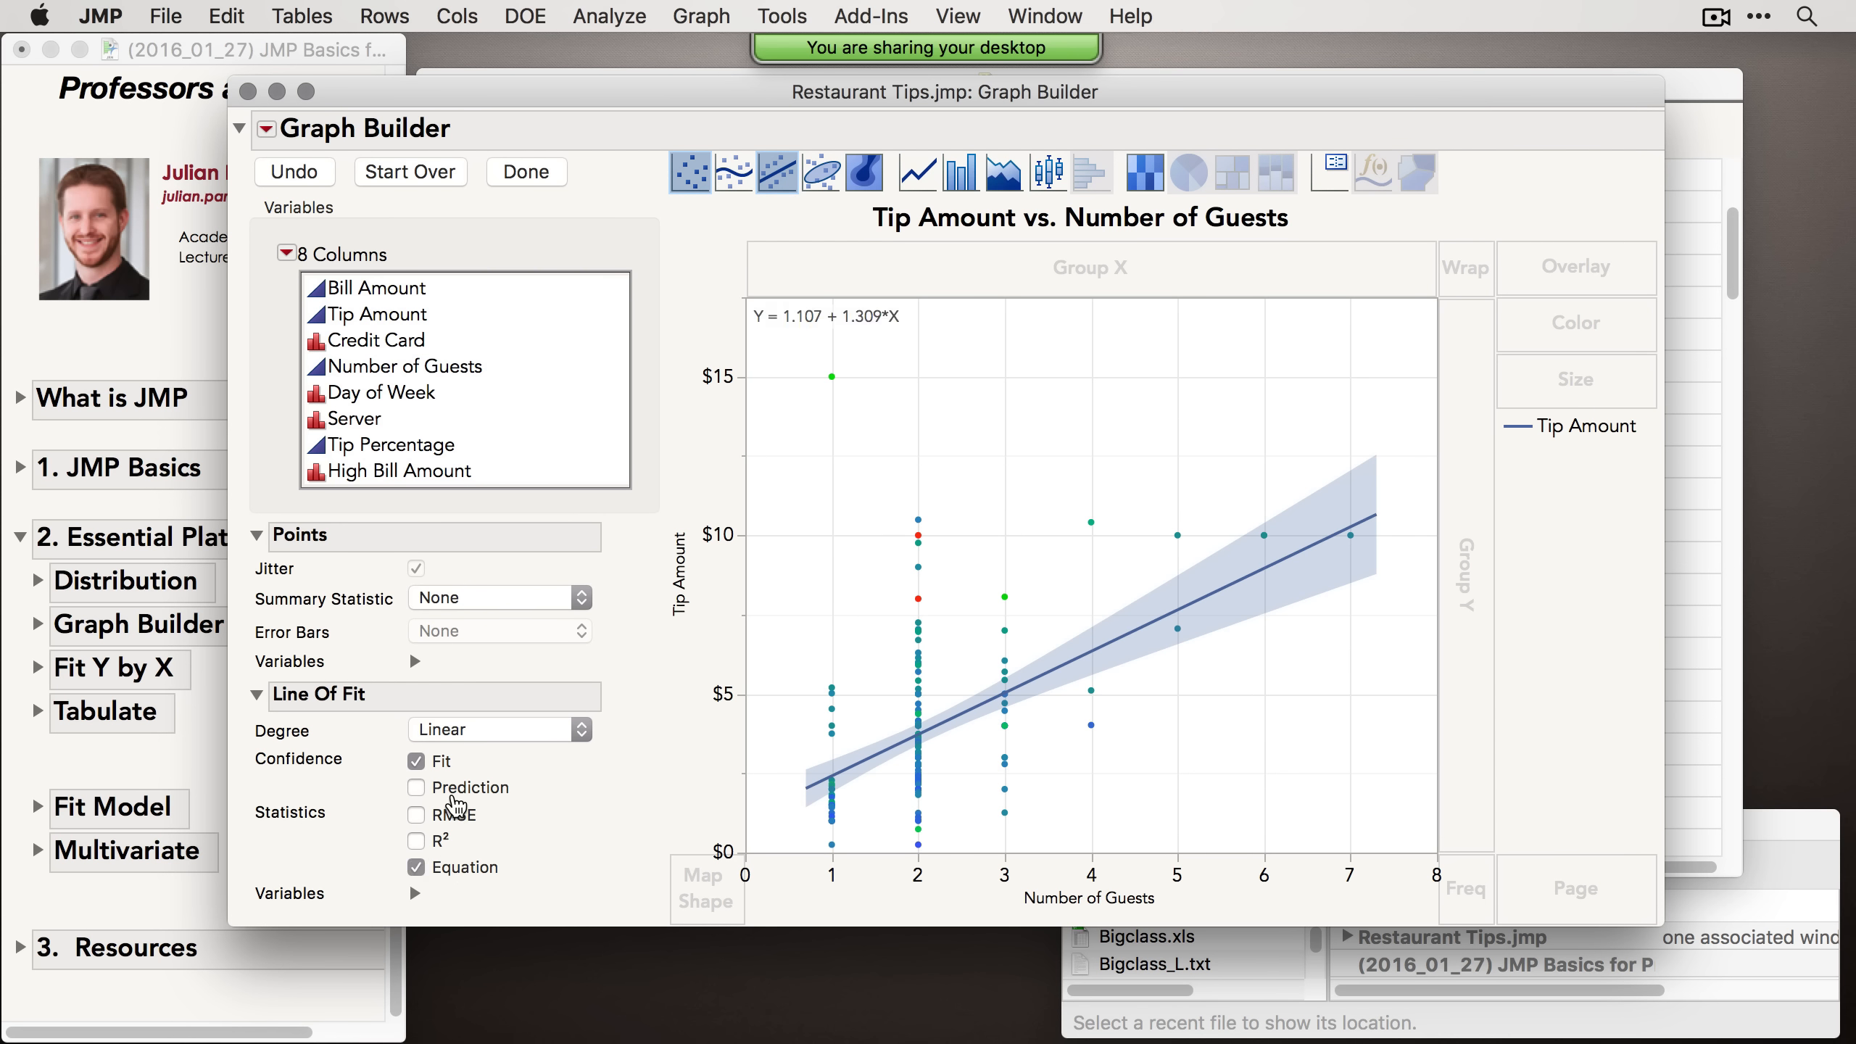
left_click(456, 793)
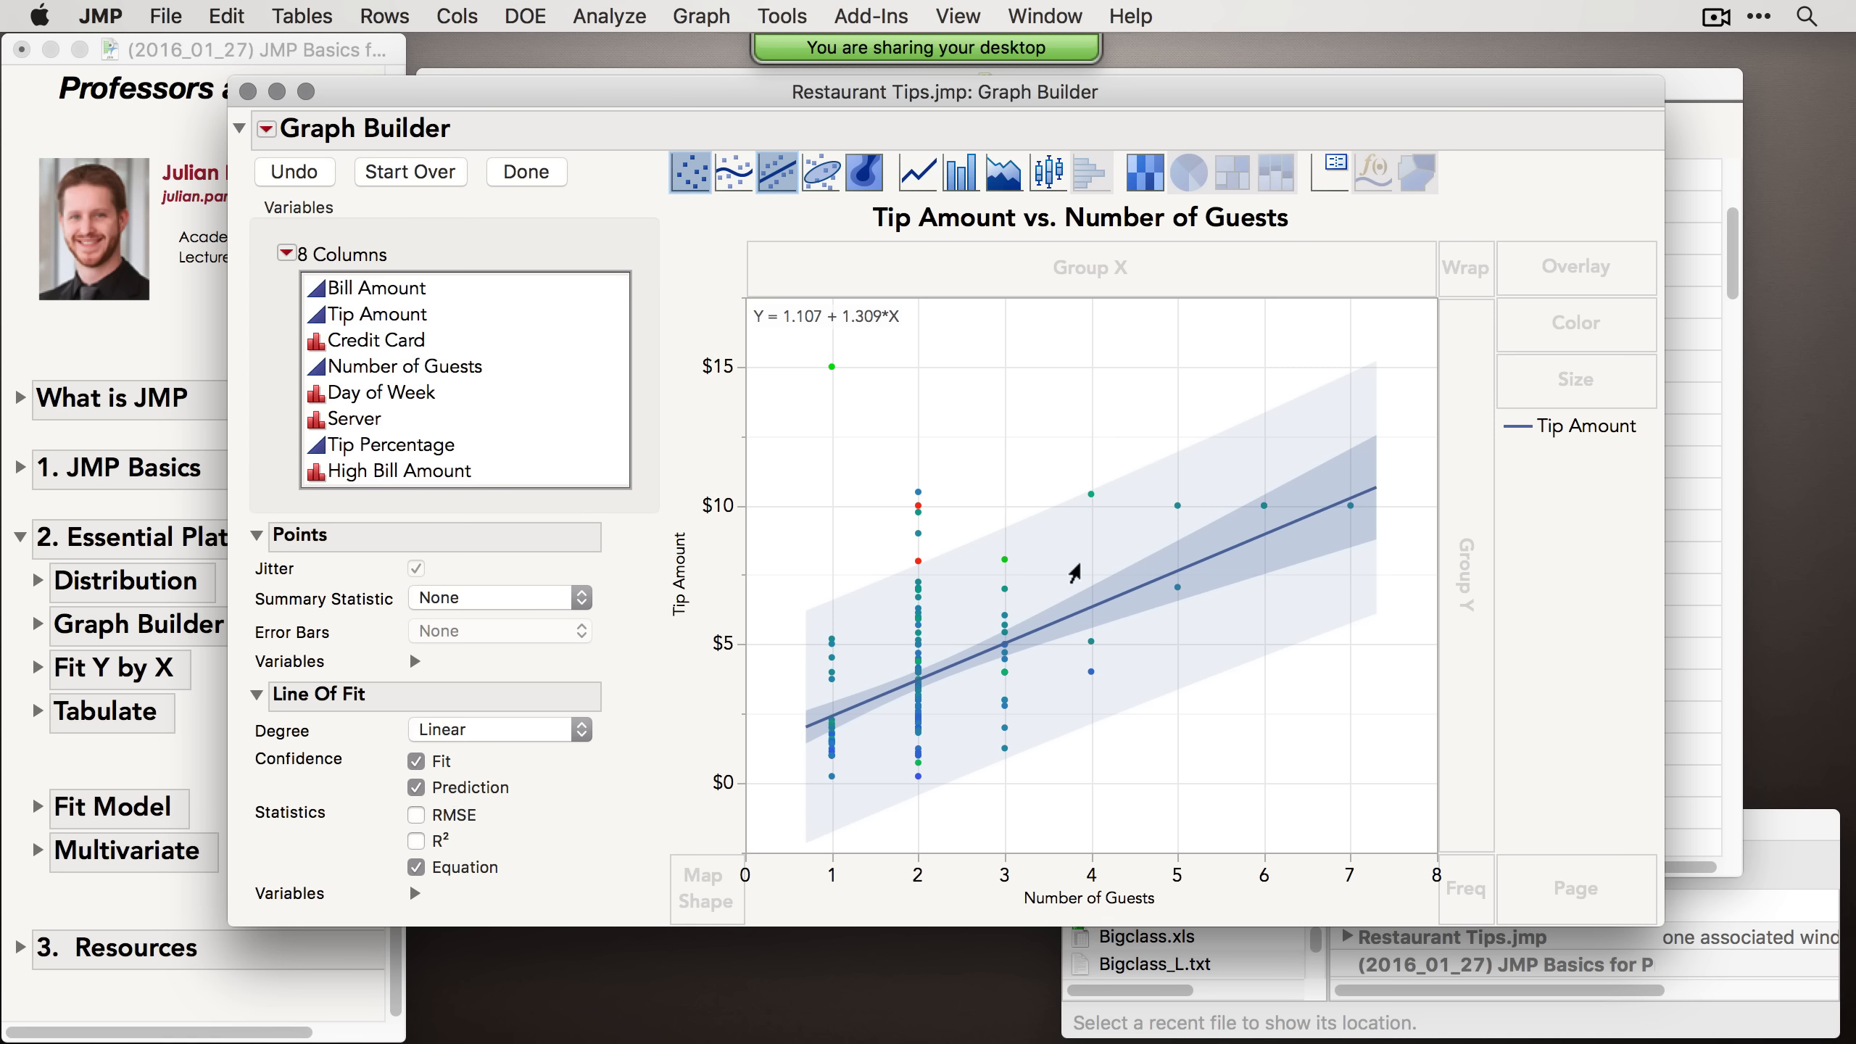
left_click(502, 797)
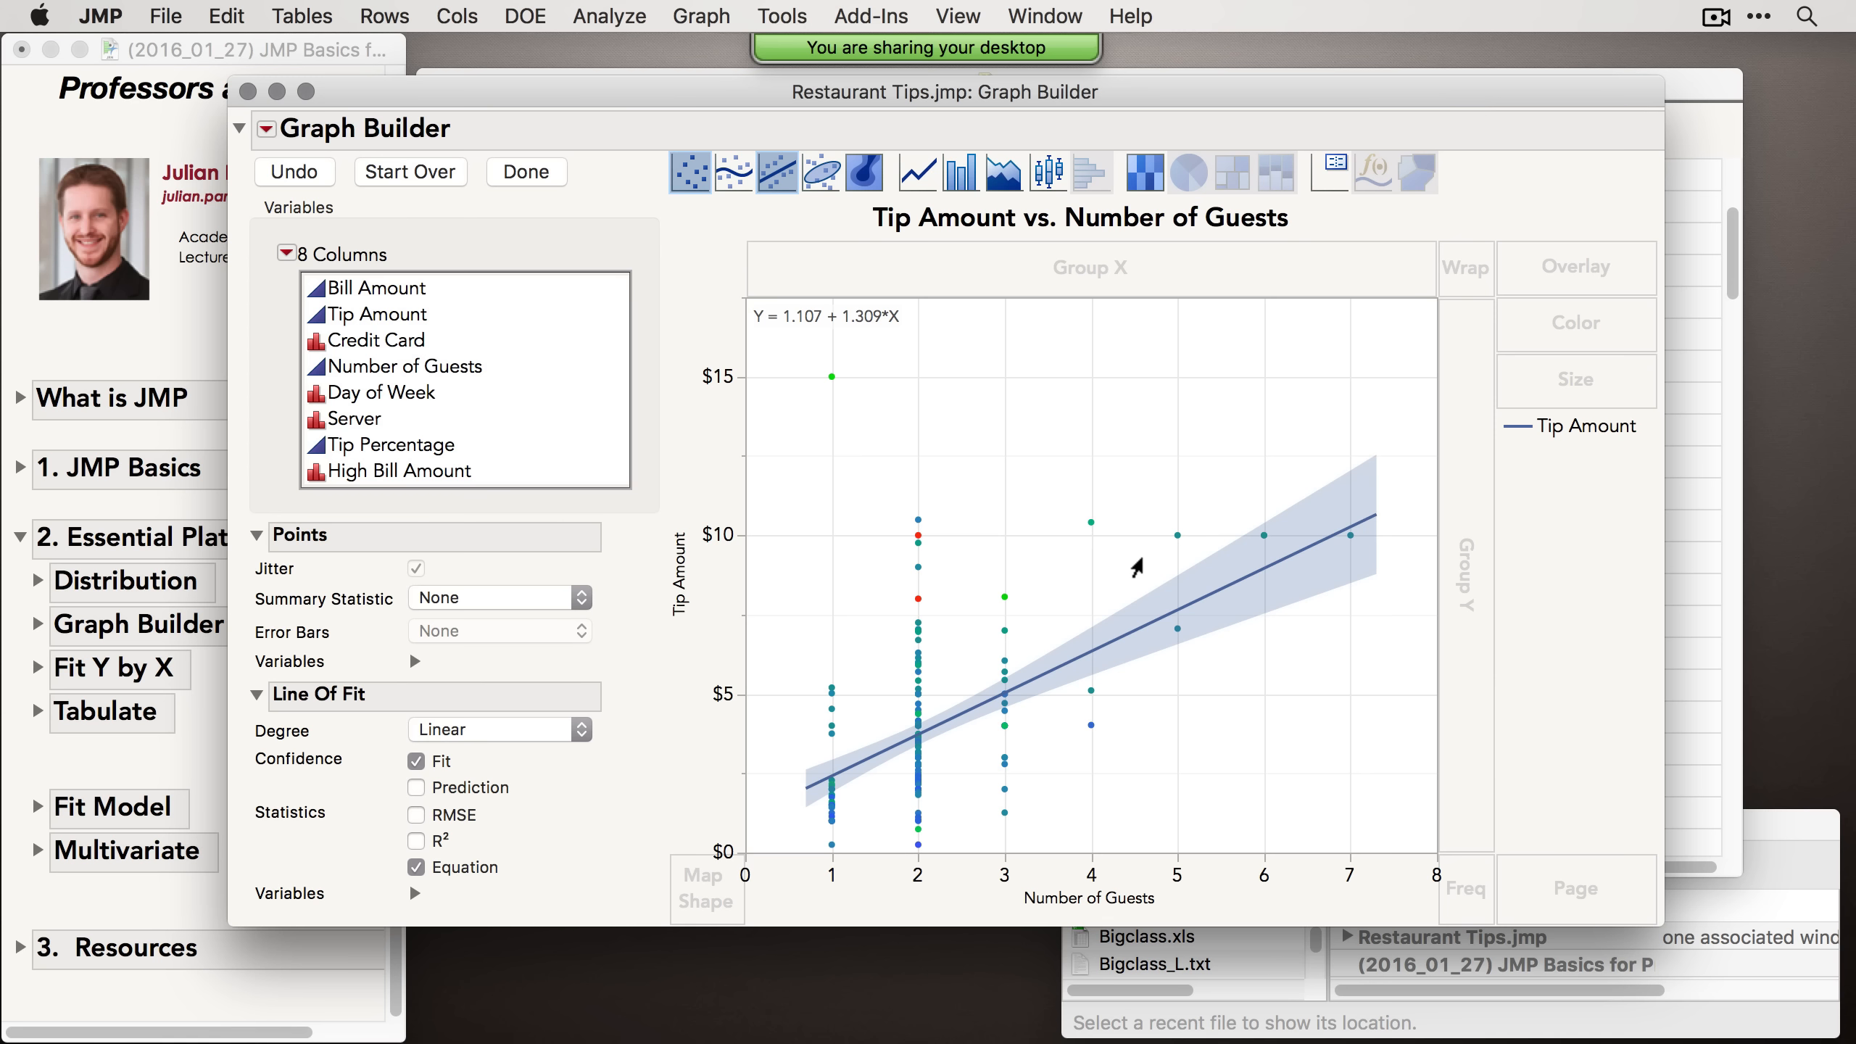
Step: Split the fitted plot by Credit Card as Group X, finish the Graph Builder, and reposition its window
left_click_drag(382, 351, 1052, 256)
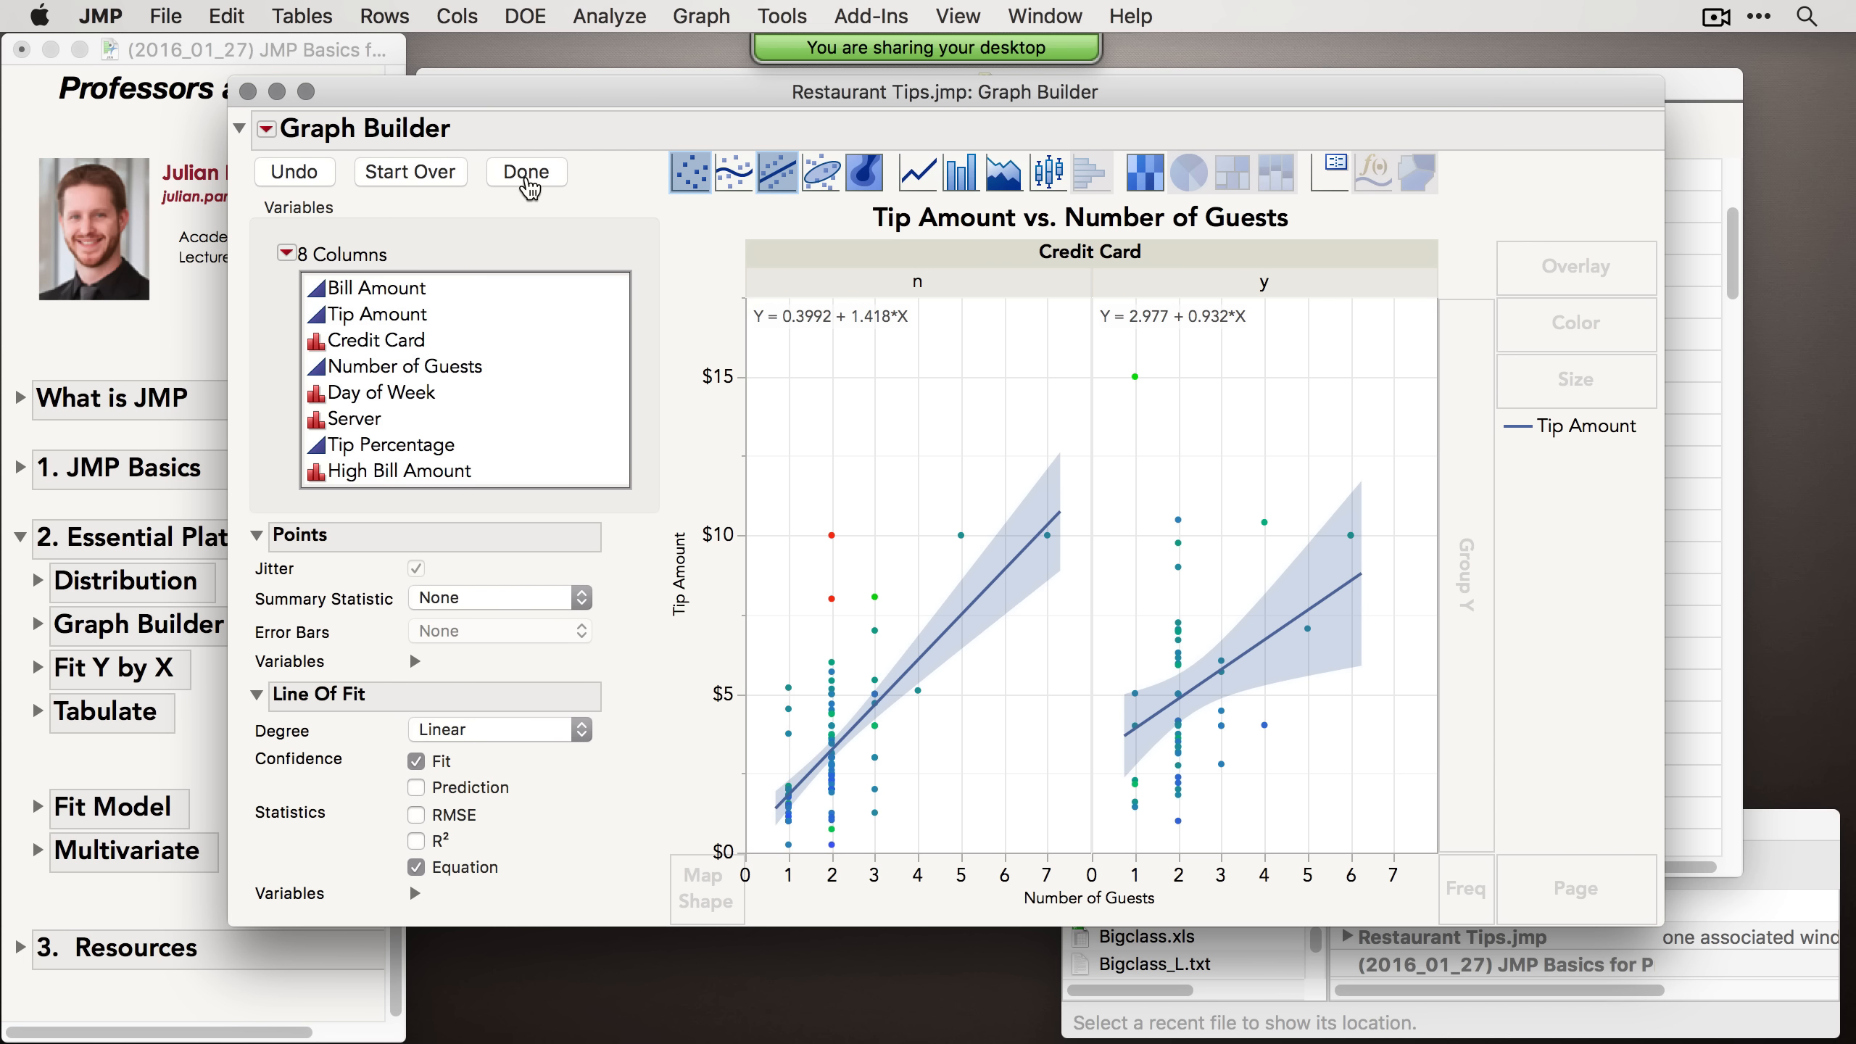
left_click(526, 174)
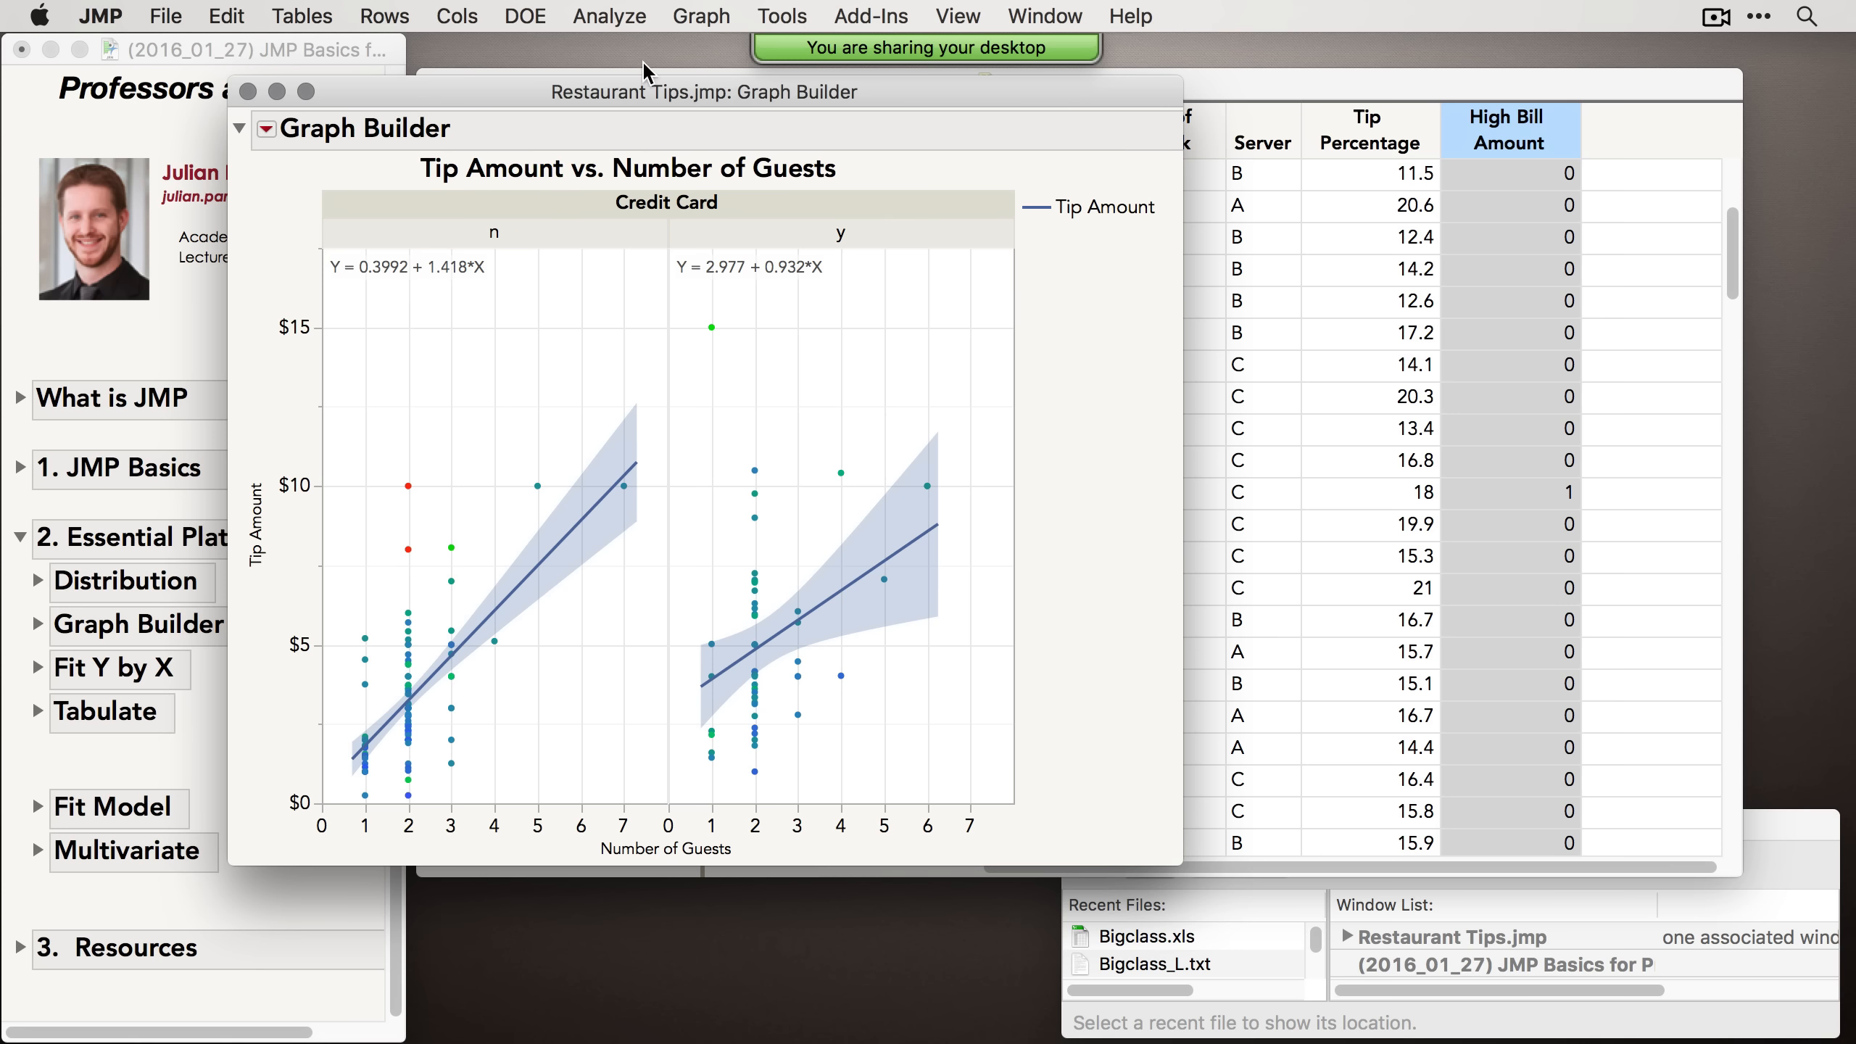
left_click_drag(649, 94, 952, 133)
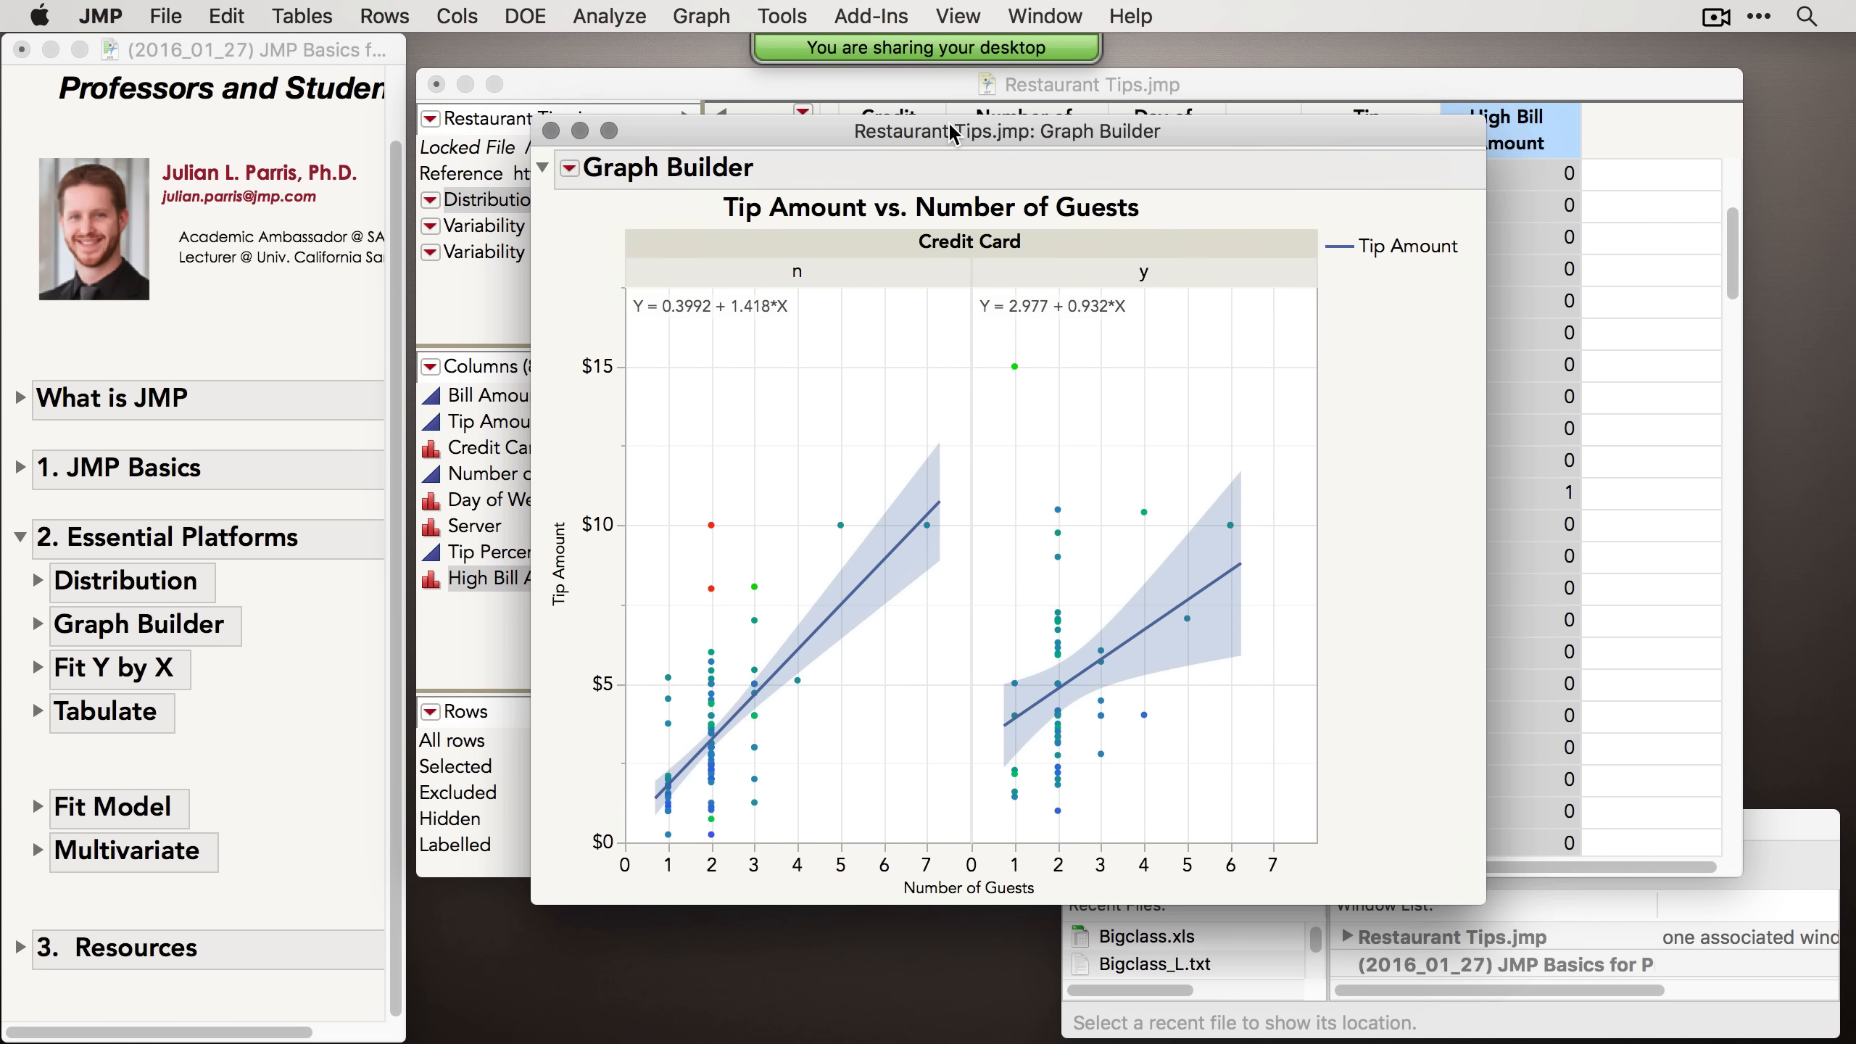
Step: Switch to the Selection tool and select the whole Graph Builder report
left_click(162, 13)
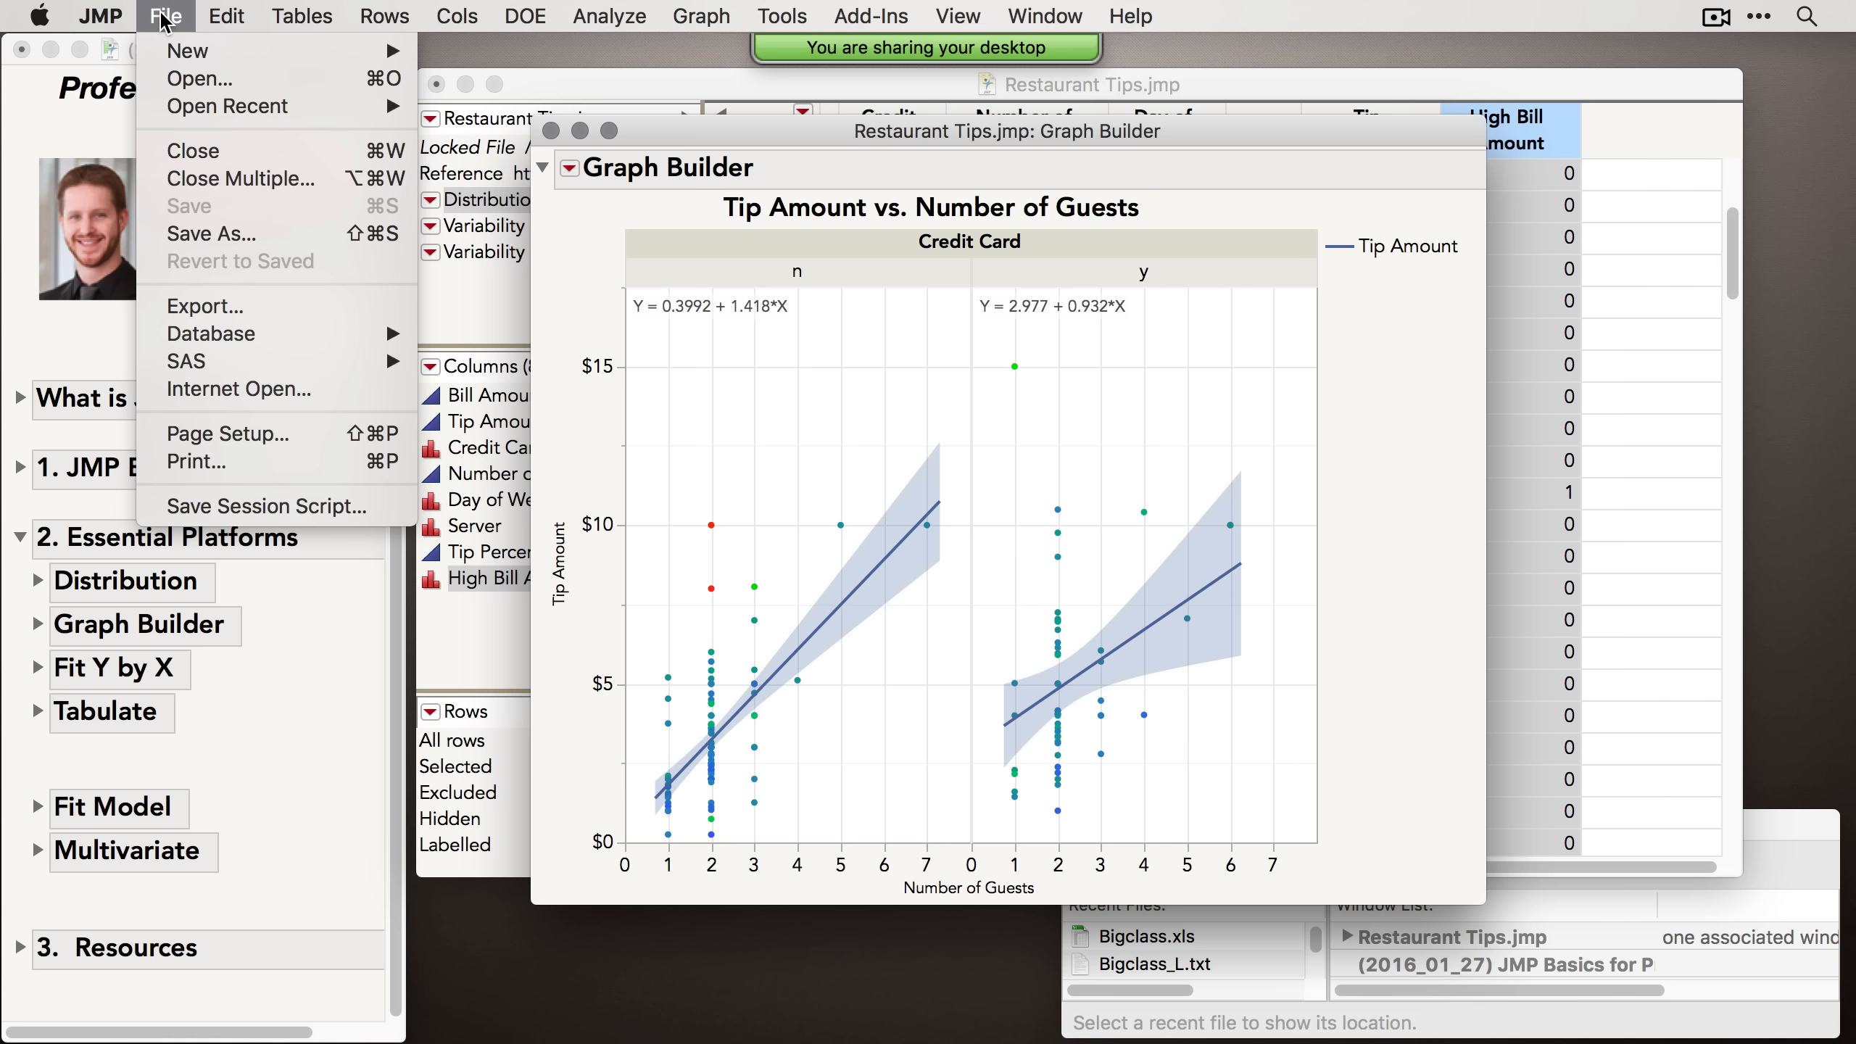
left_click(226, 315)
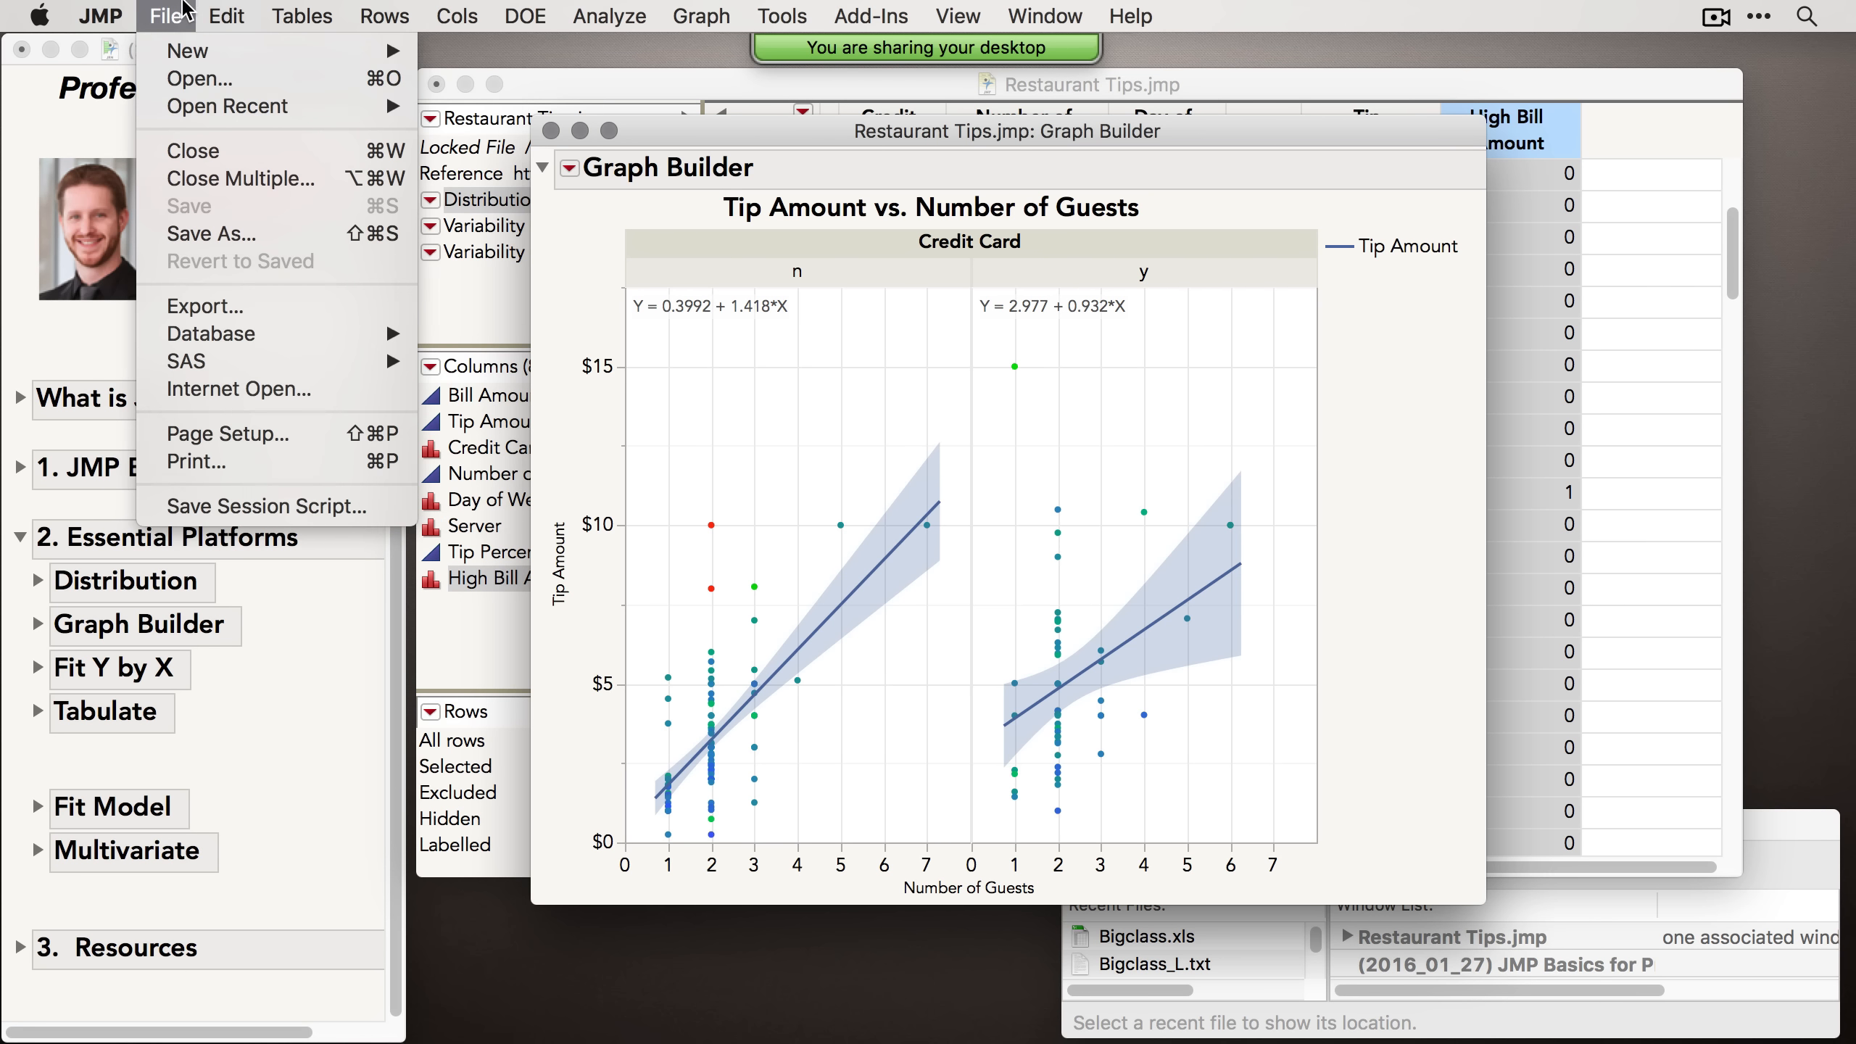
left_click(787, 11)
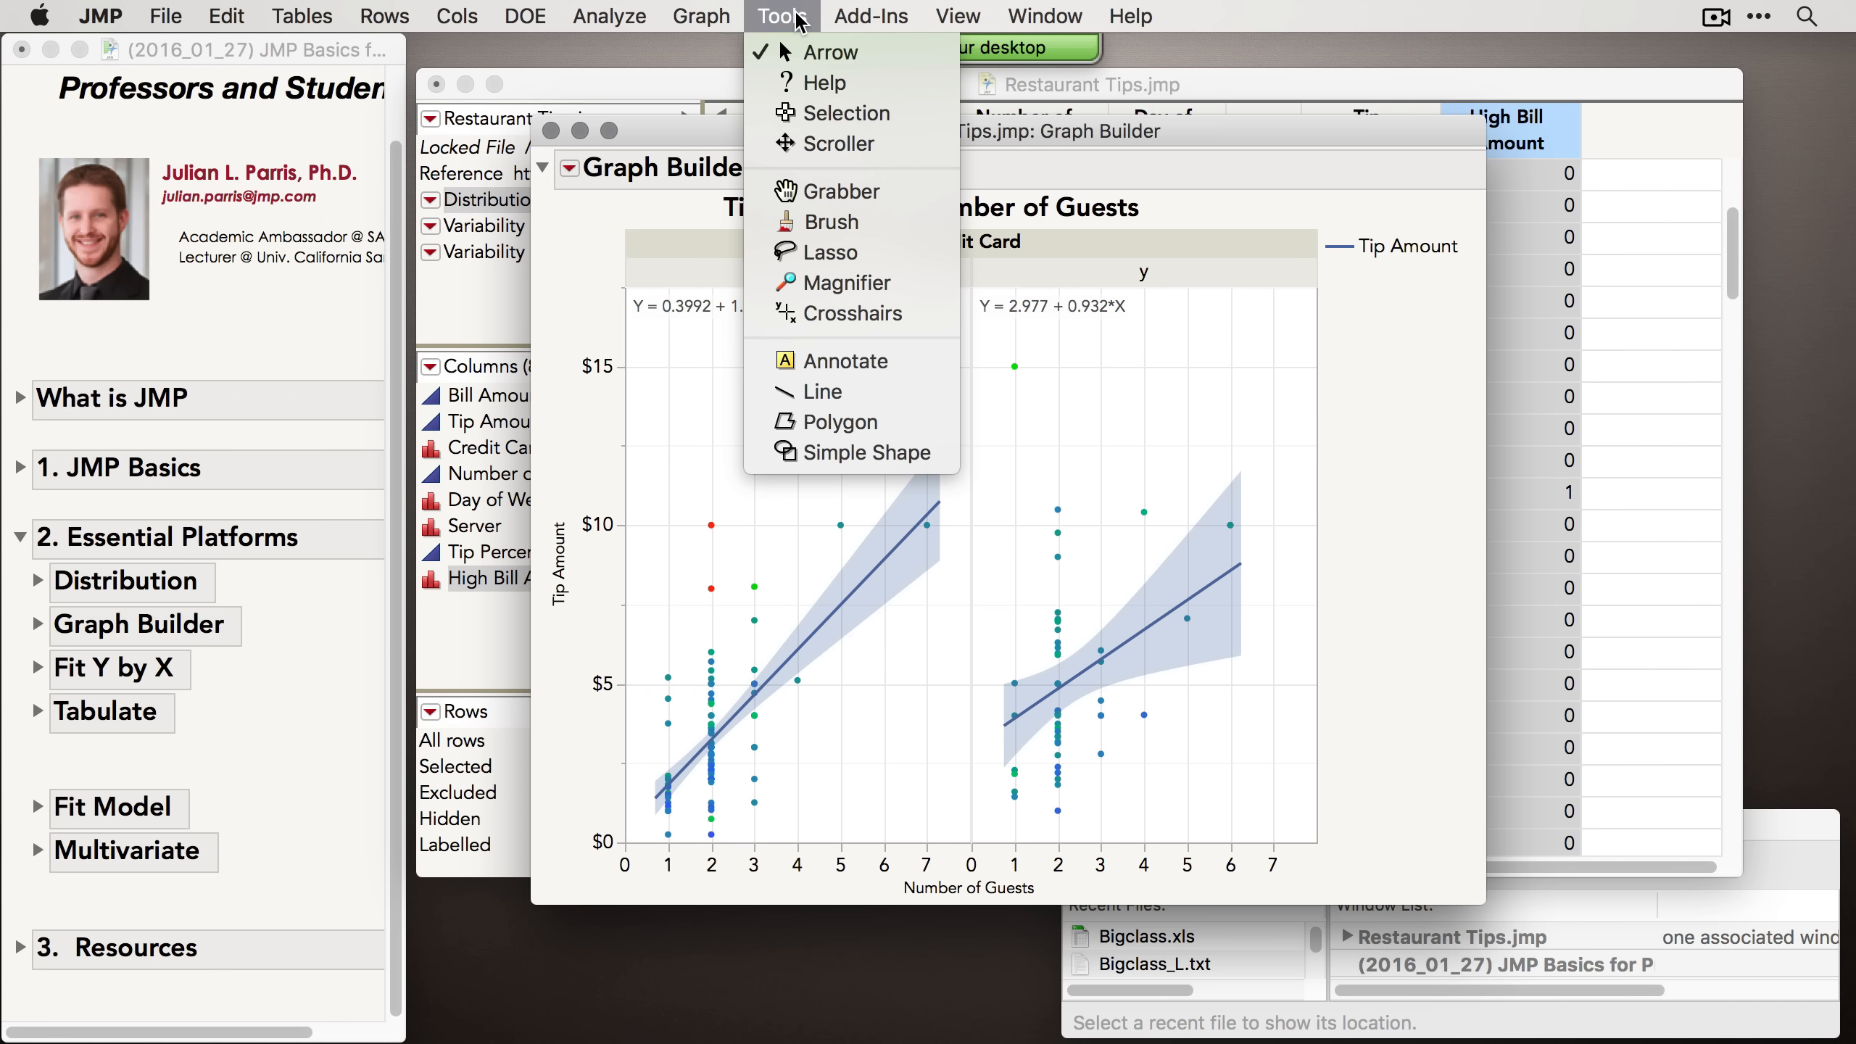
left_click(831, 111)
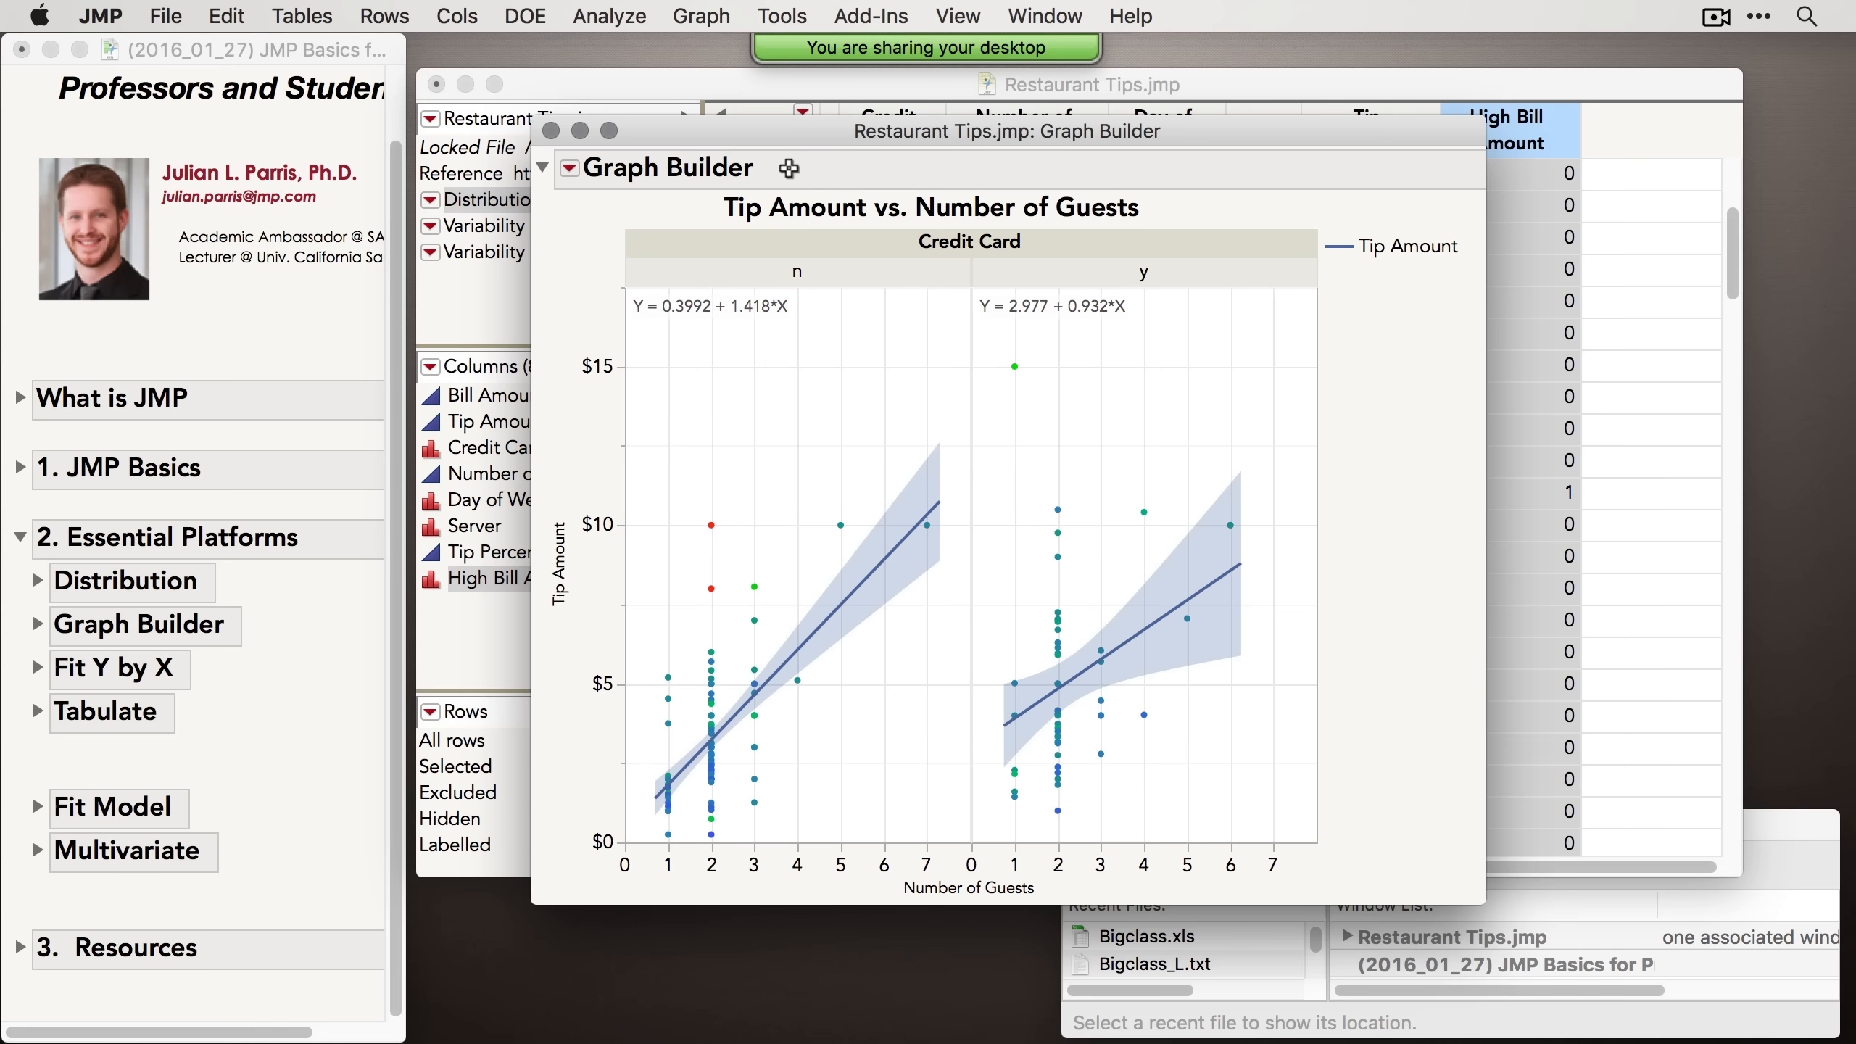
left_click(1394, 248)
left_click(661, 175)
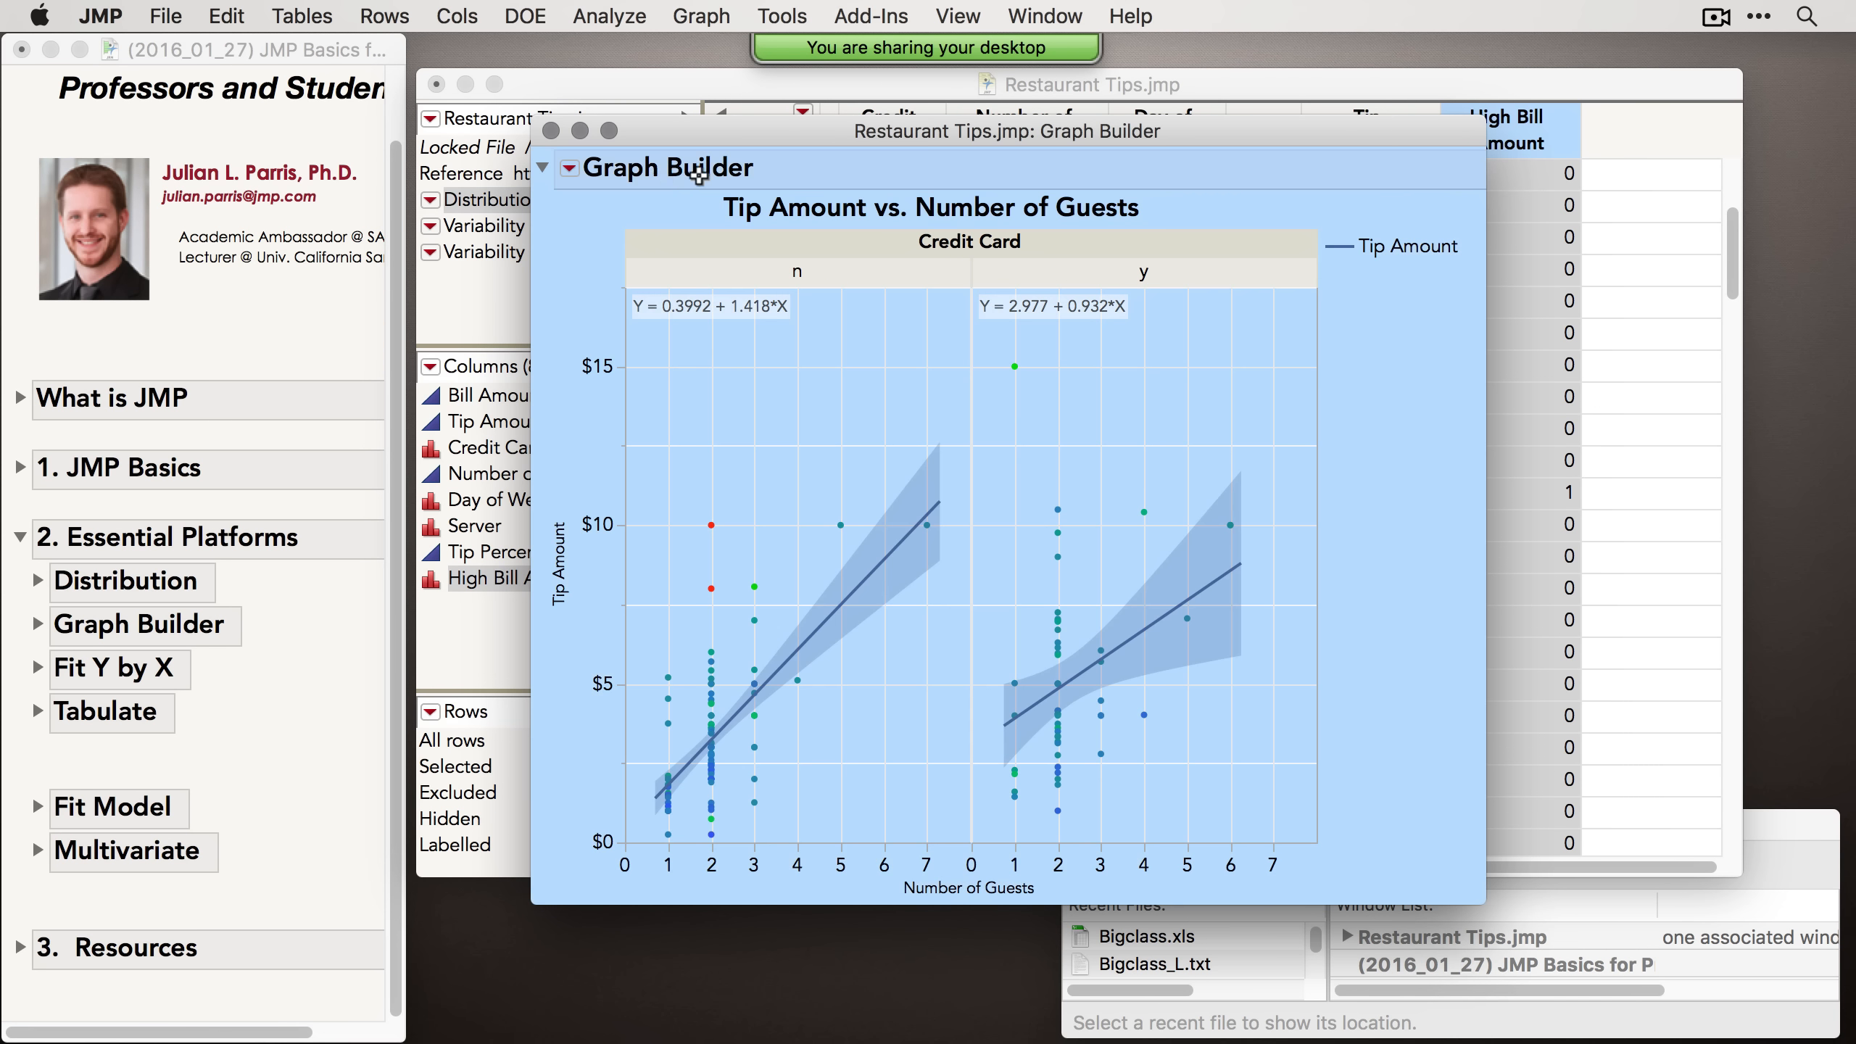
Step: Copy the selected report and paste it into a new document in Preview from the clipboard
left_click(221, 10)
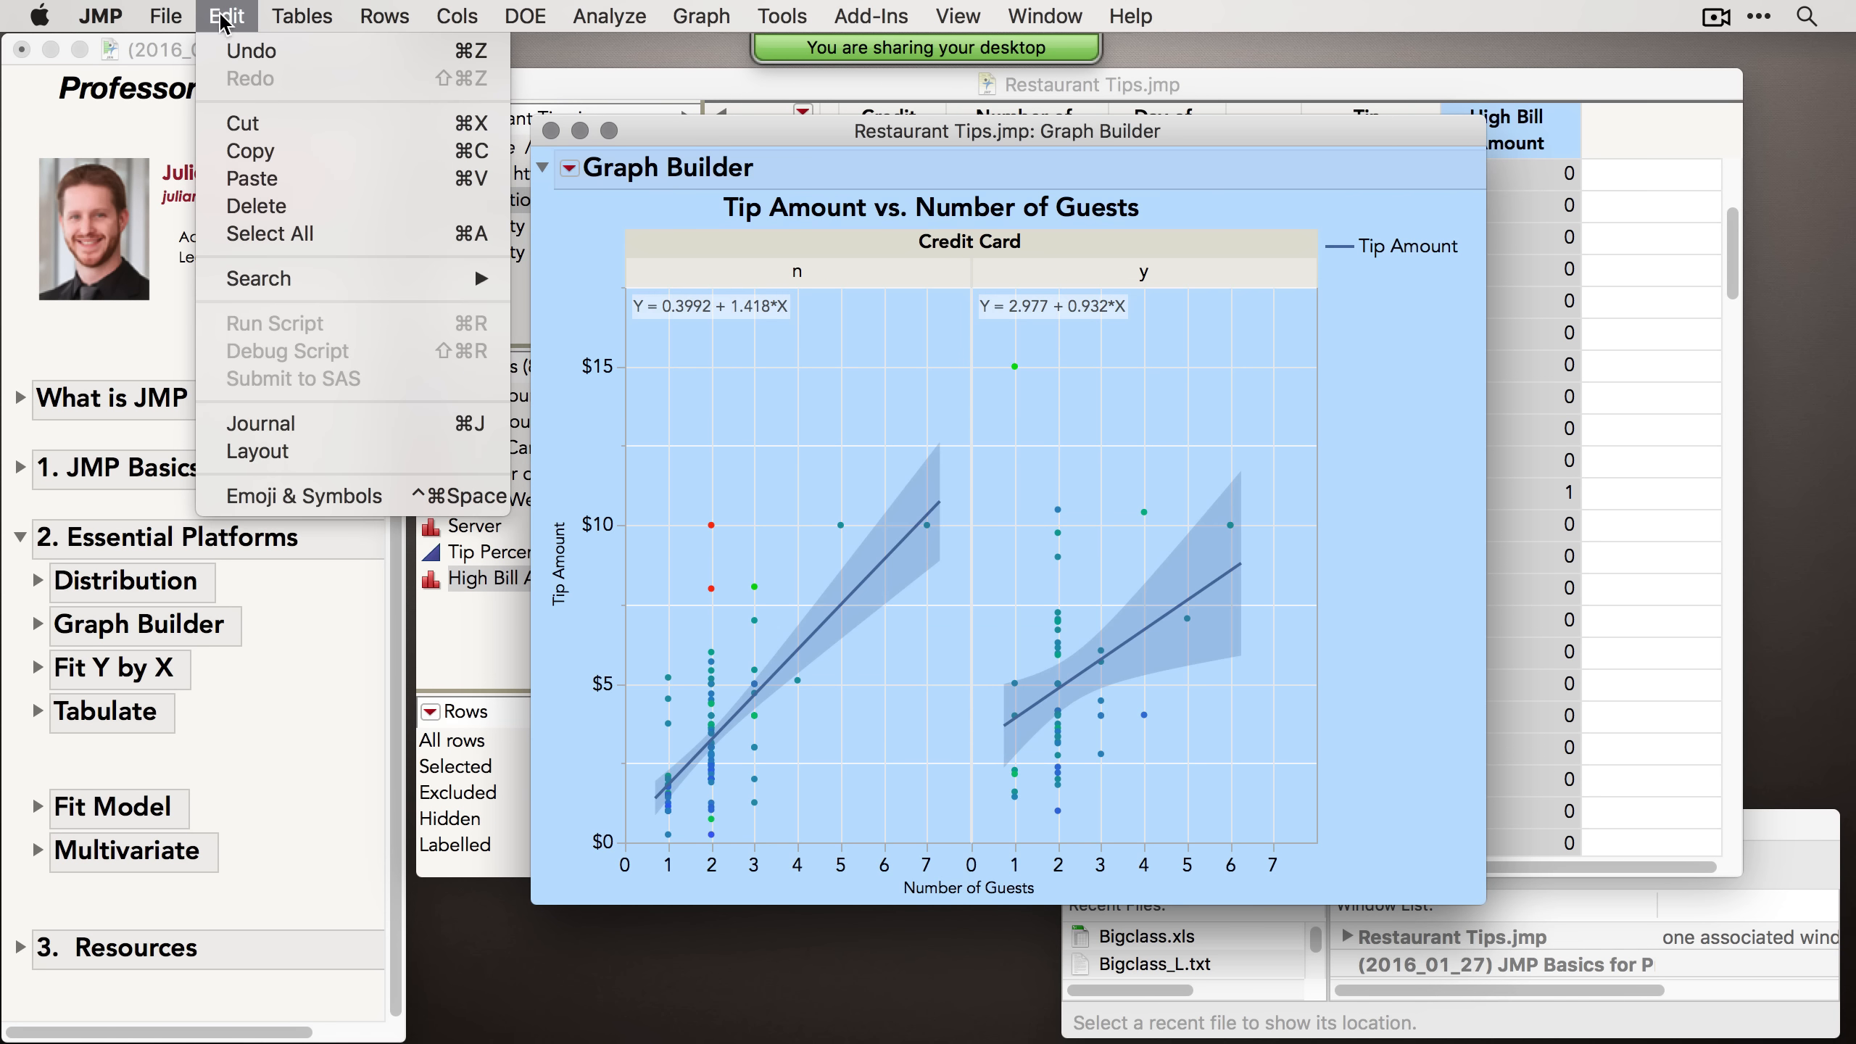
left_click(284, 162)
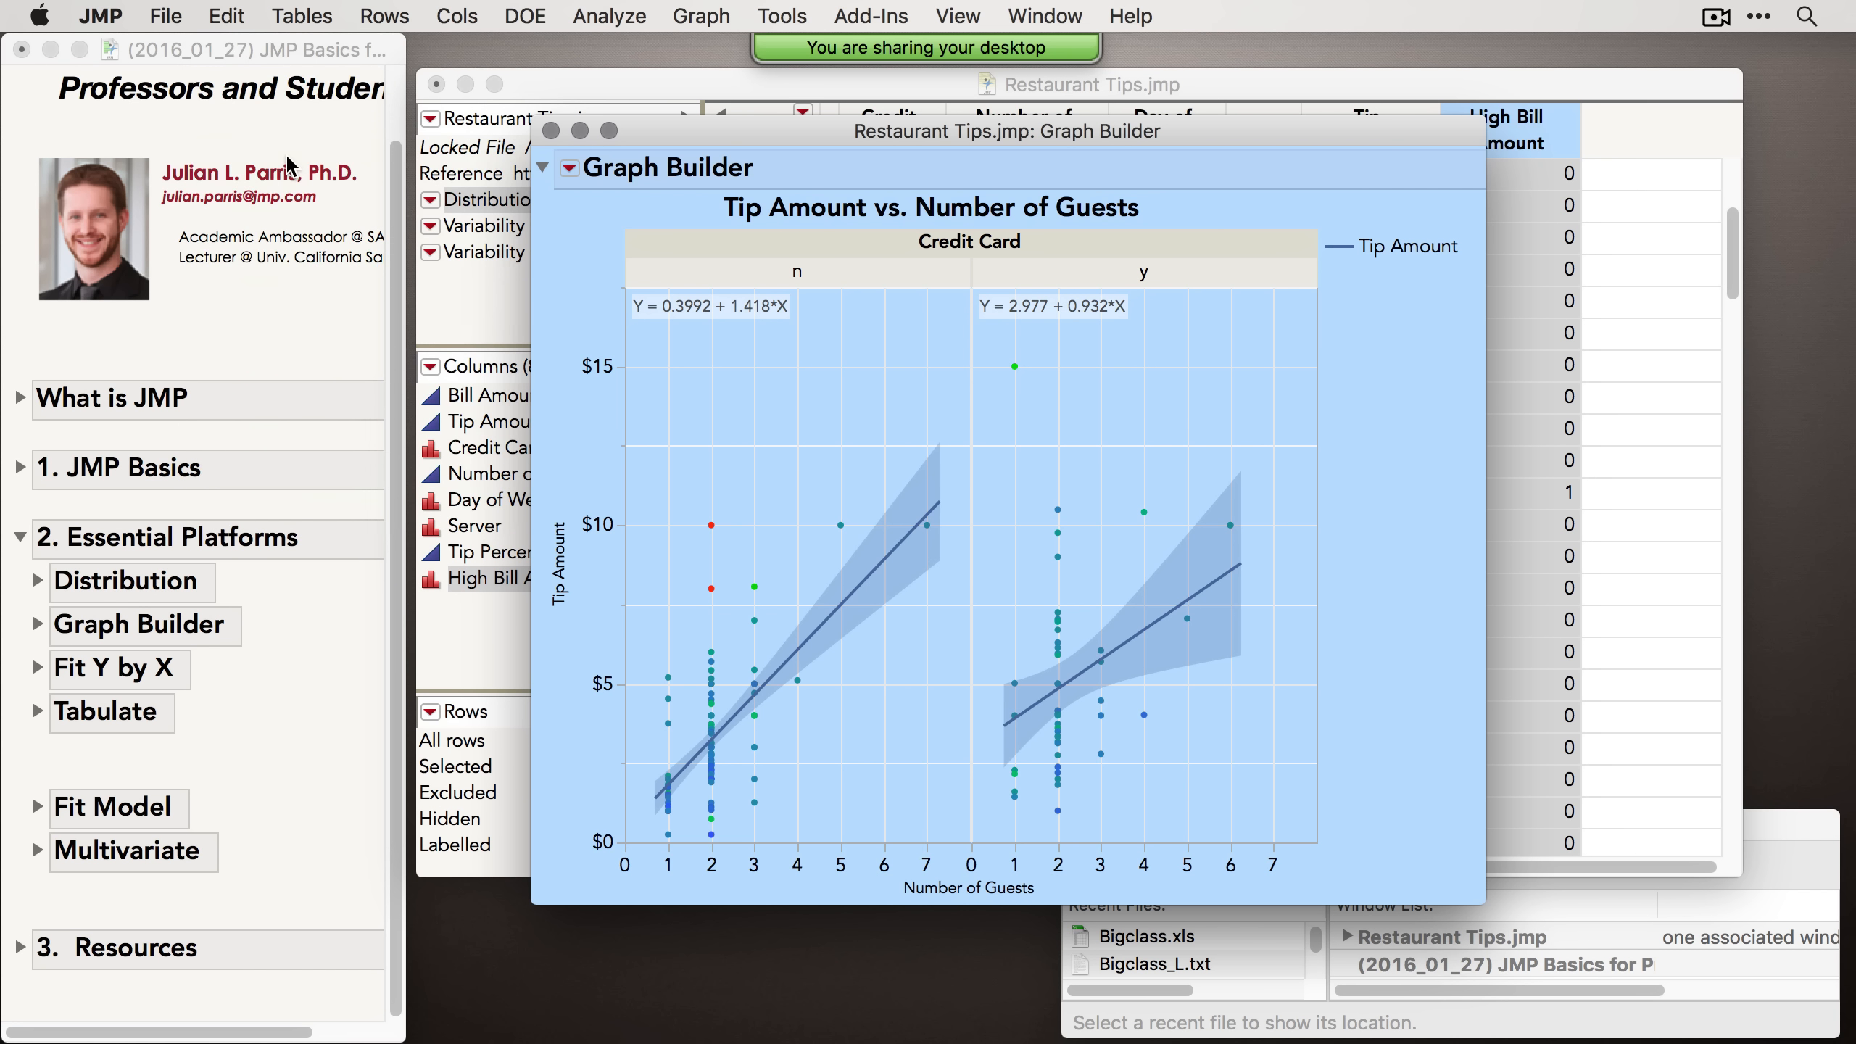
left_click(196, 11)
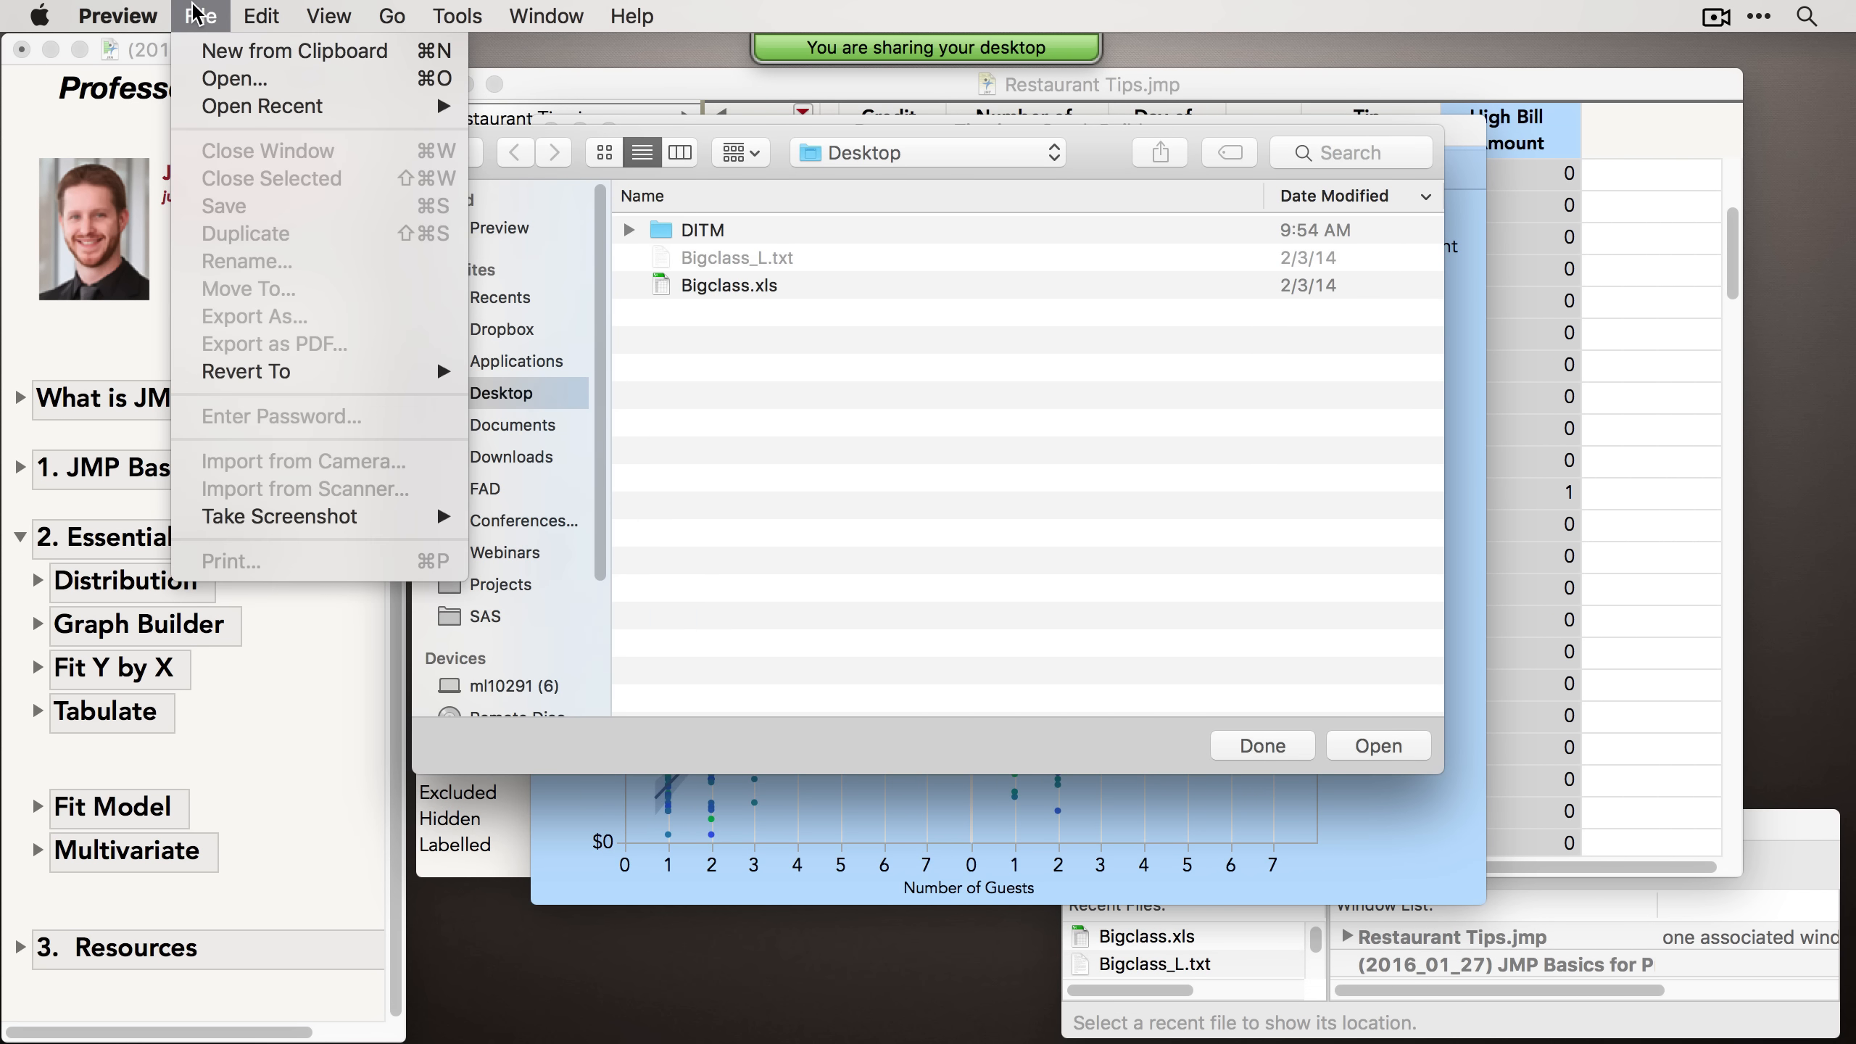
left_click(307, 51)
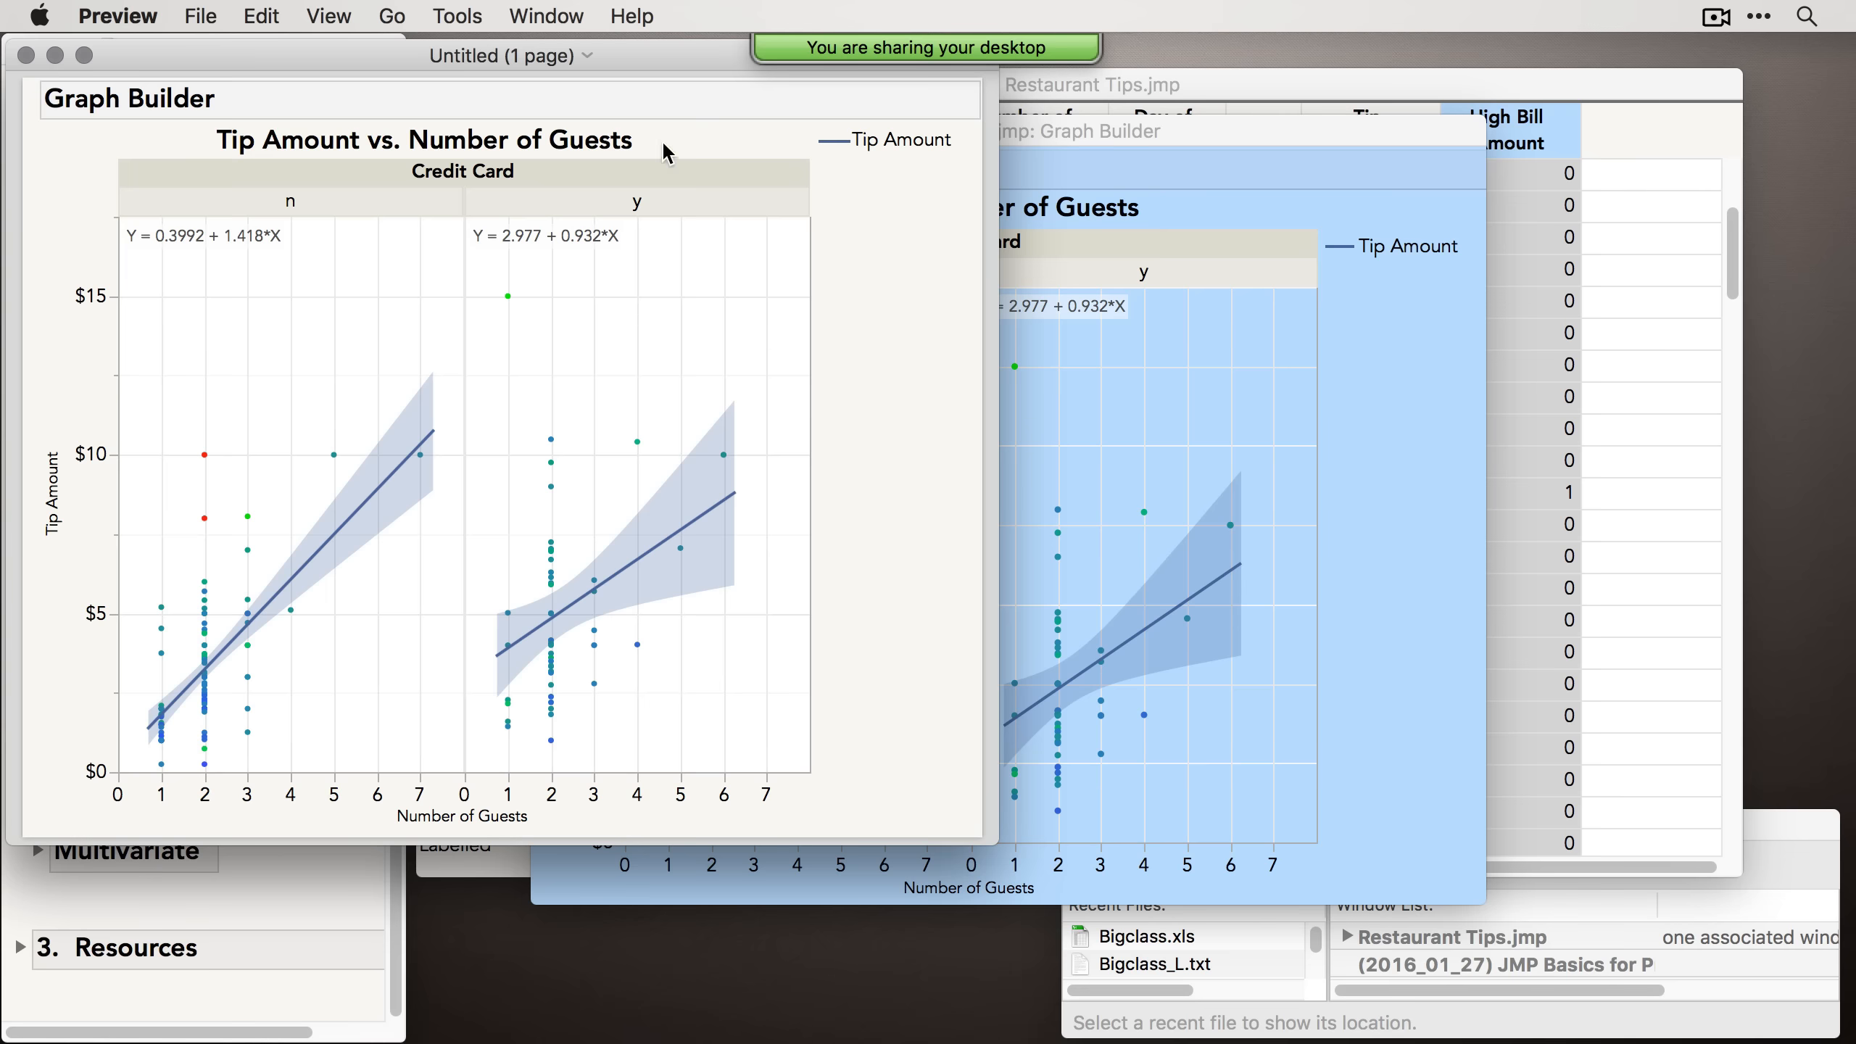
Step: Close the pasted Preview document without saving
left_click_drag(631, 56, 1172, 197)
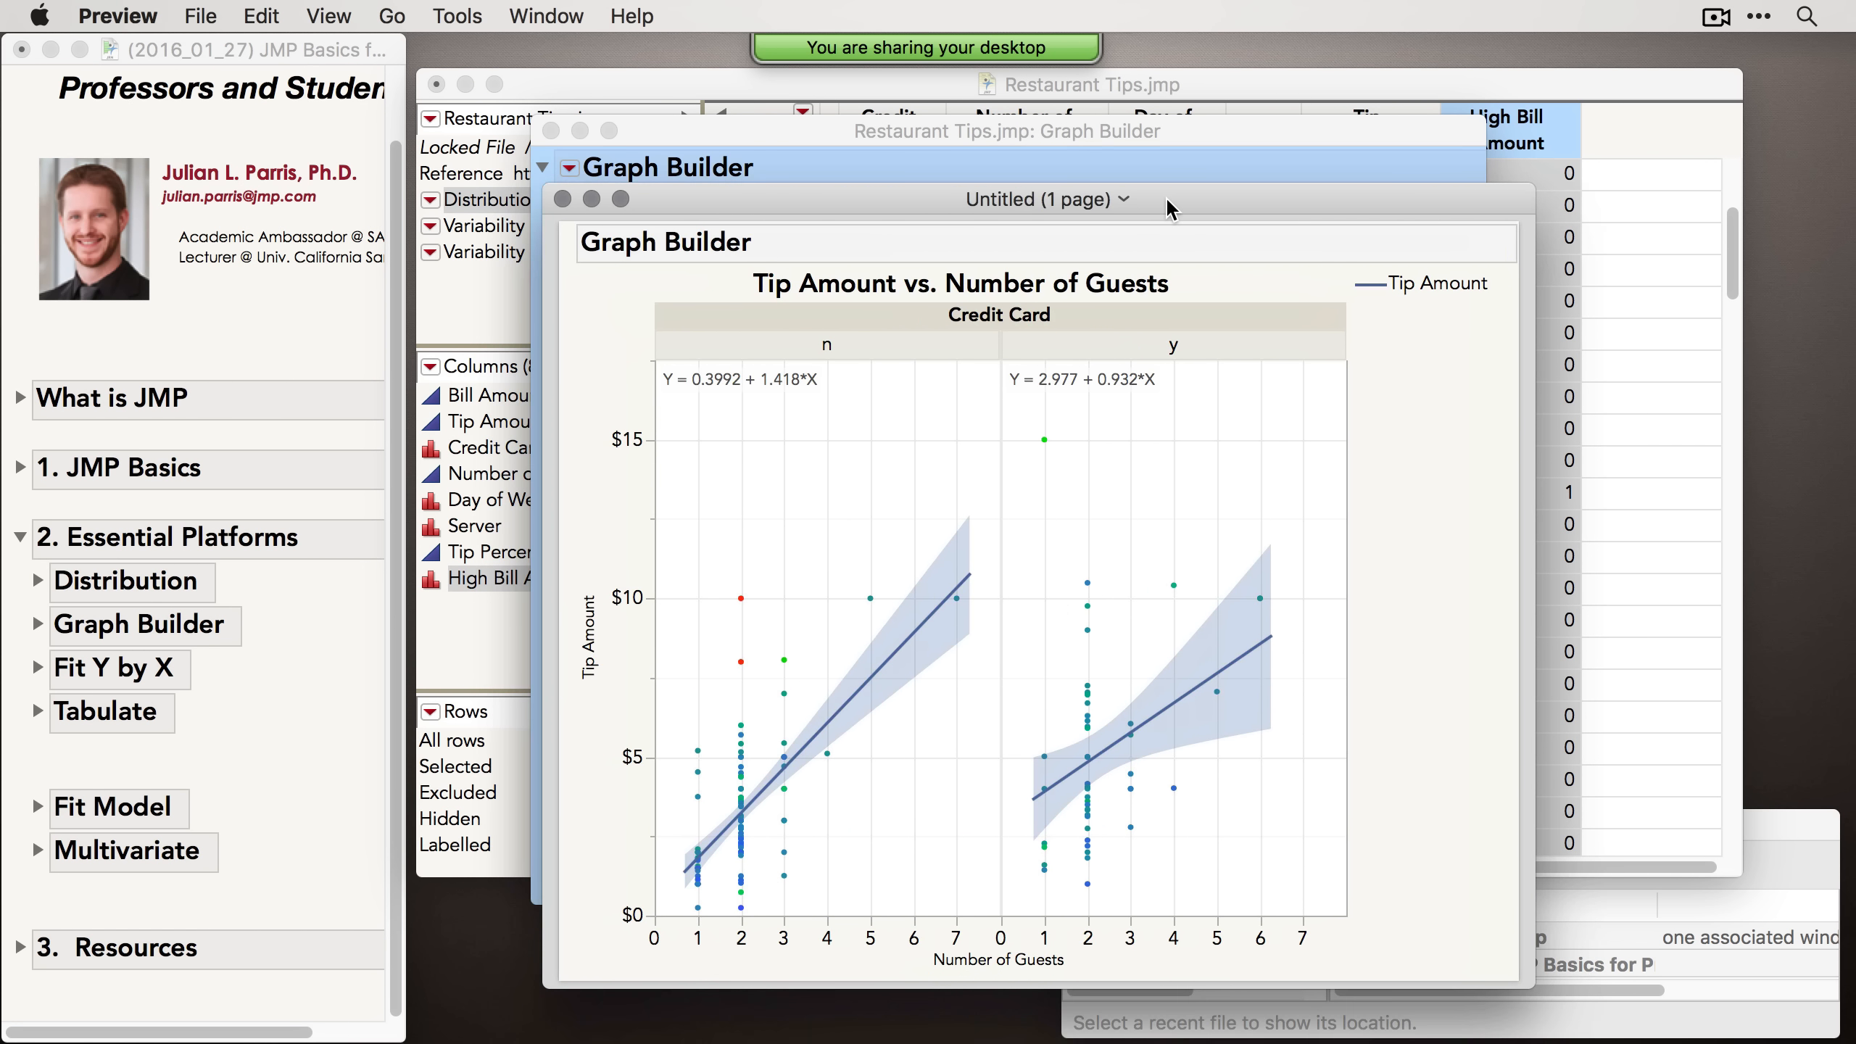
left_click(563, 194)
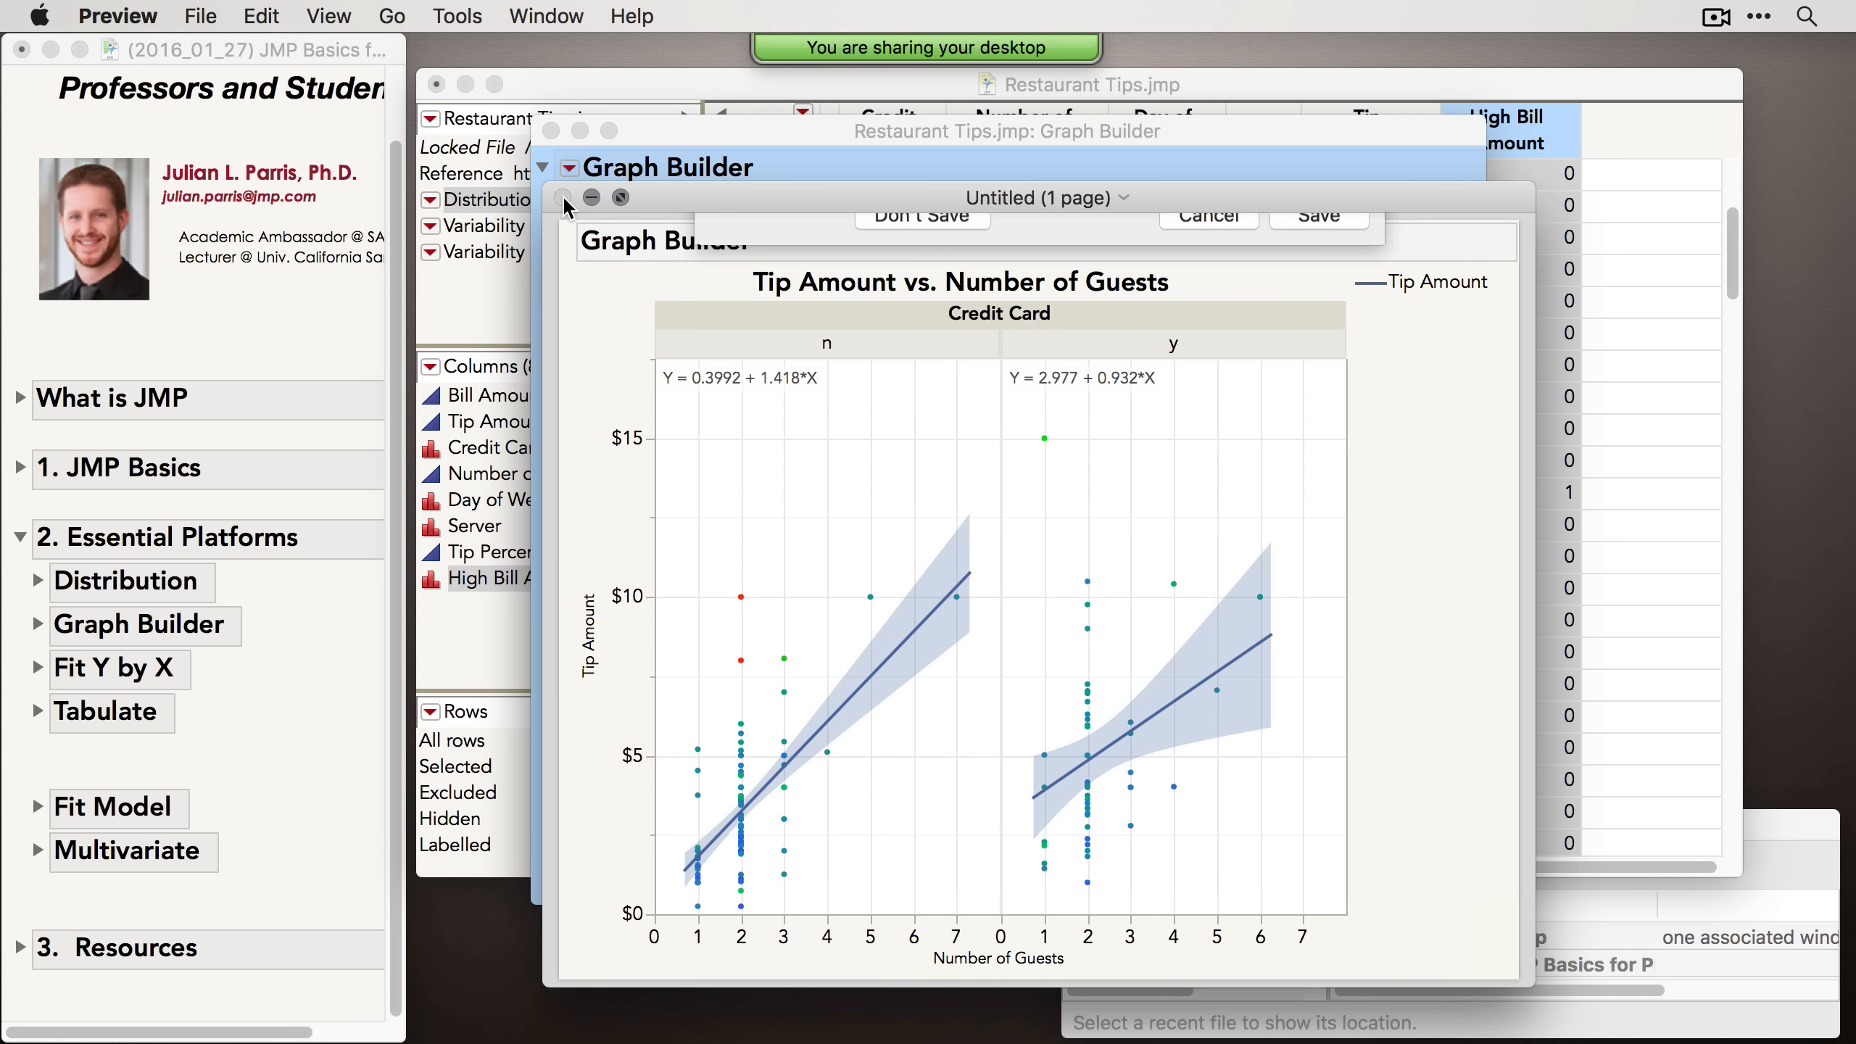
left_click(924, 703)
Step: Return to the JMP report and switch back to the Arrow tool
left_click(763, 129)
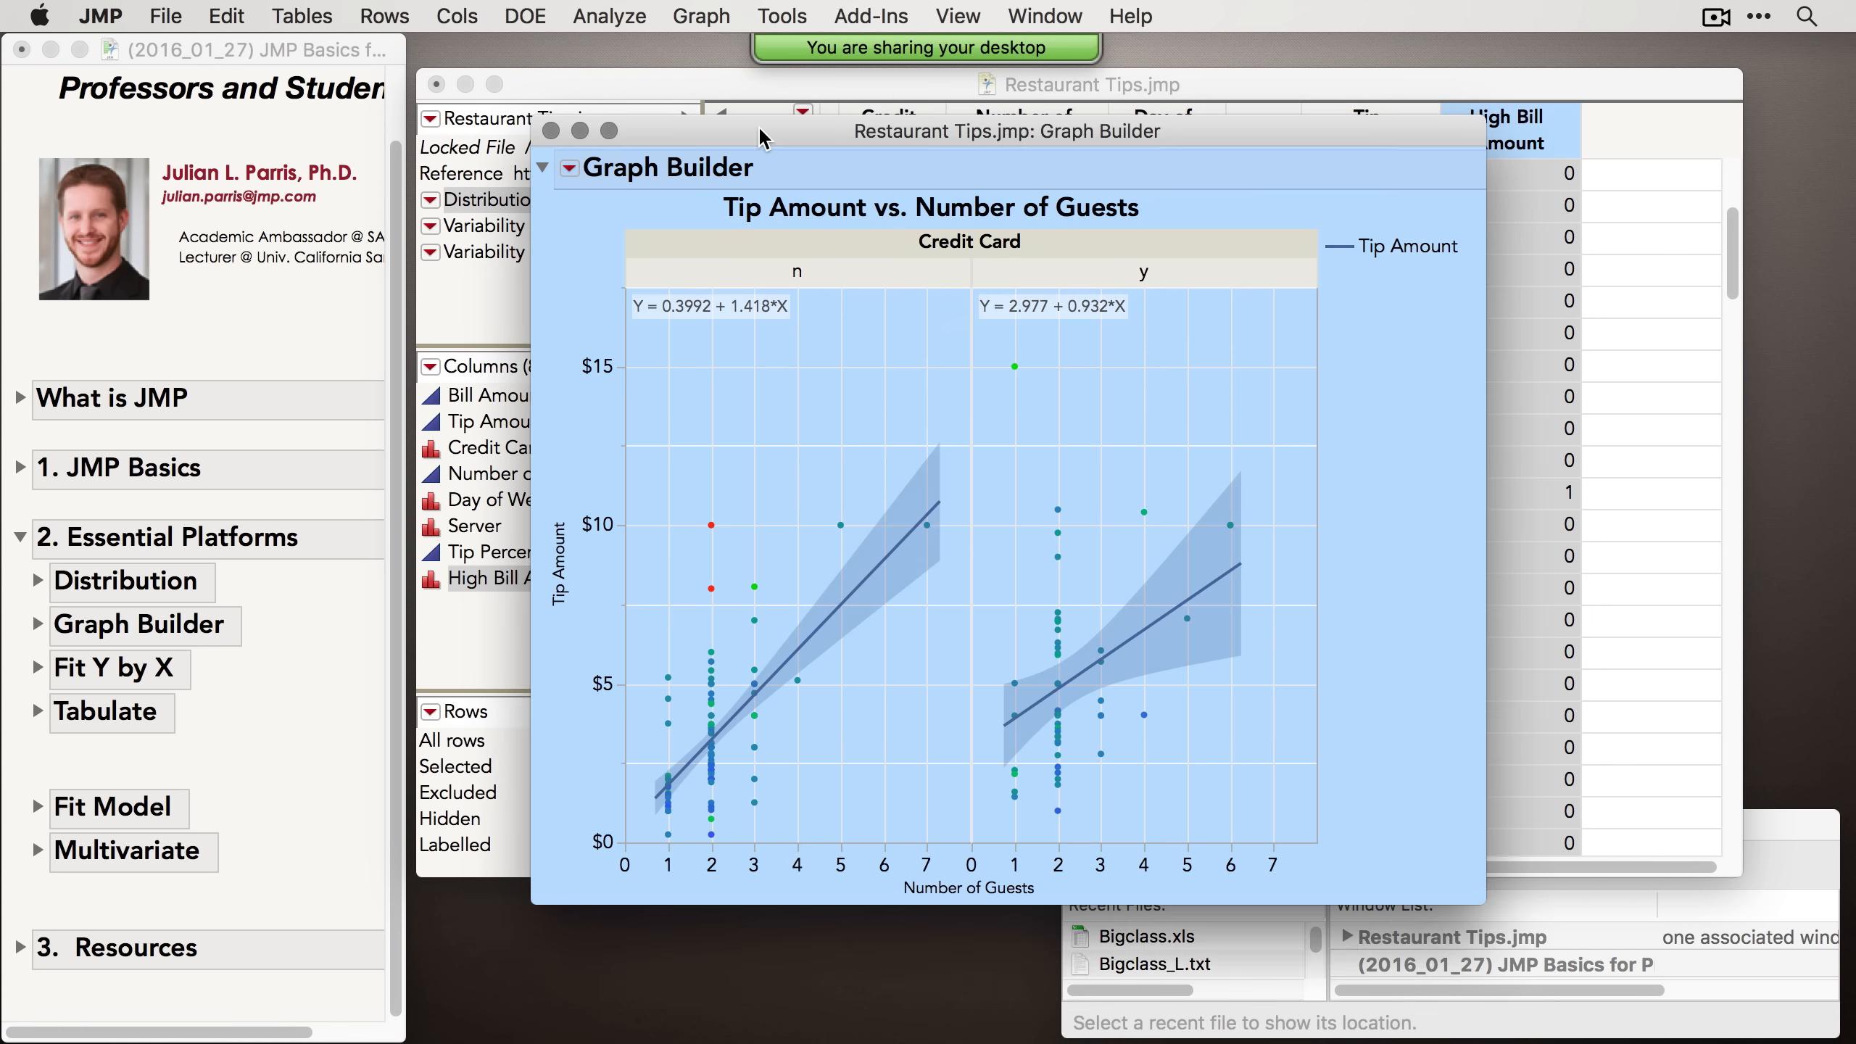
left_click(781, 17)
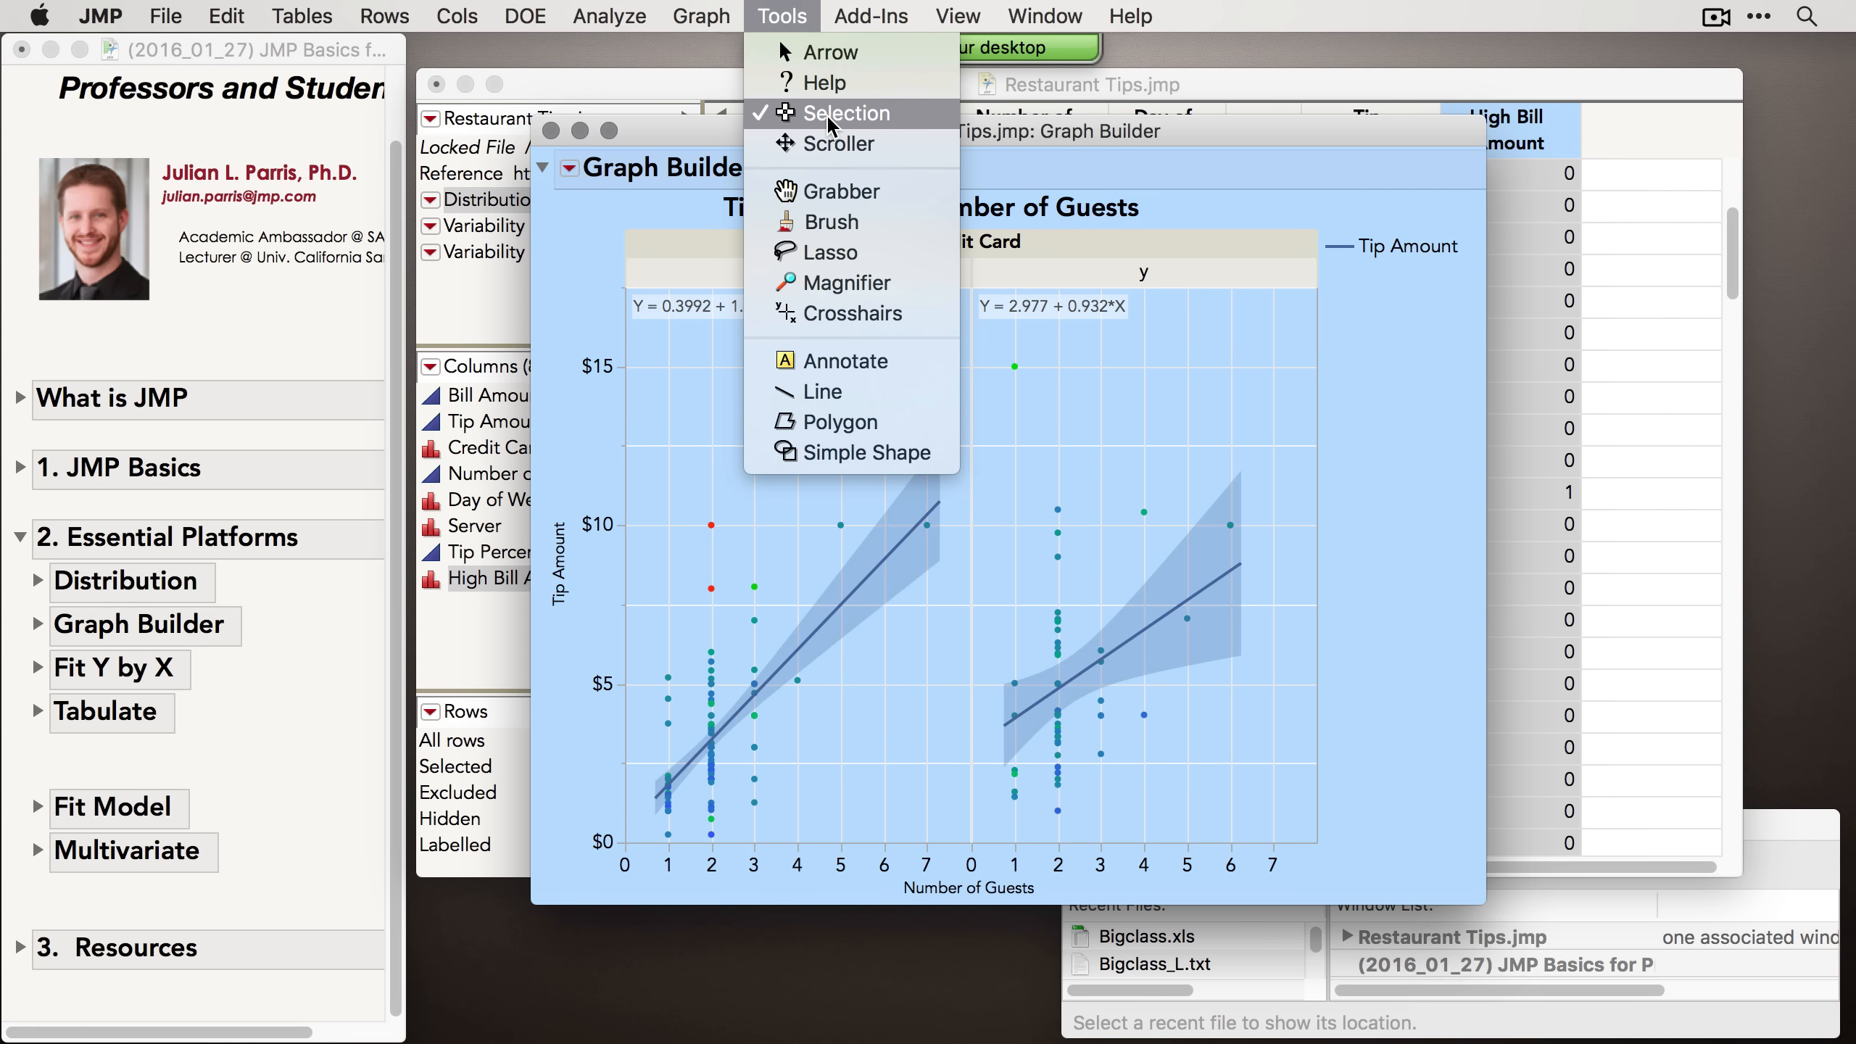
left_click(780, 44)
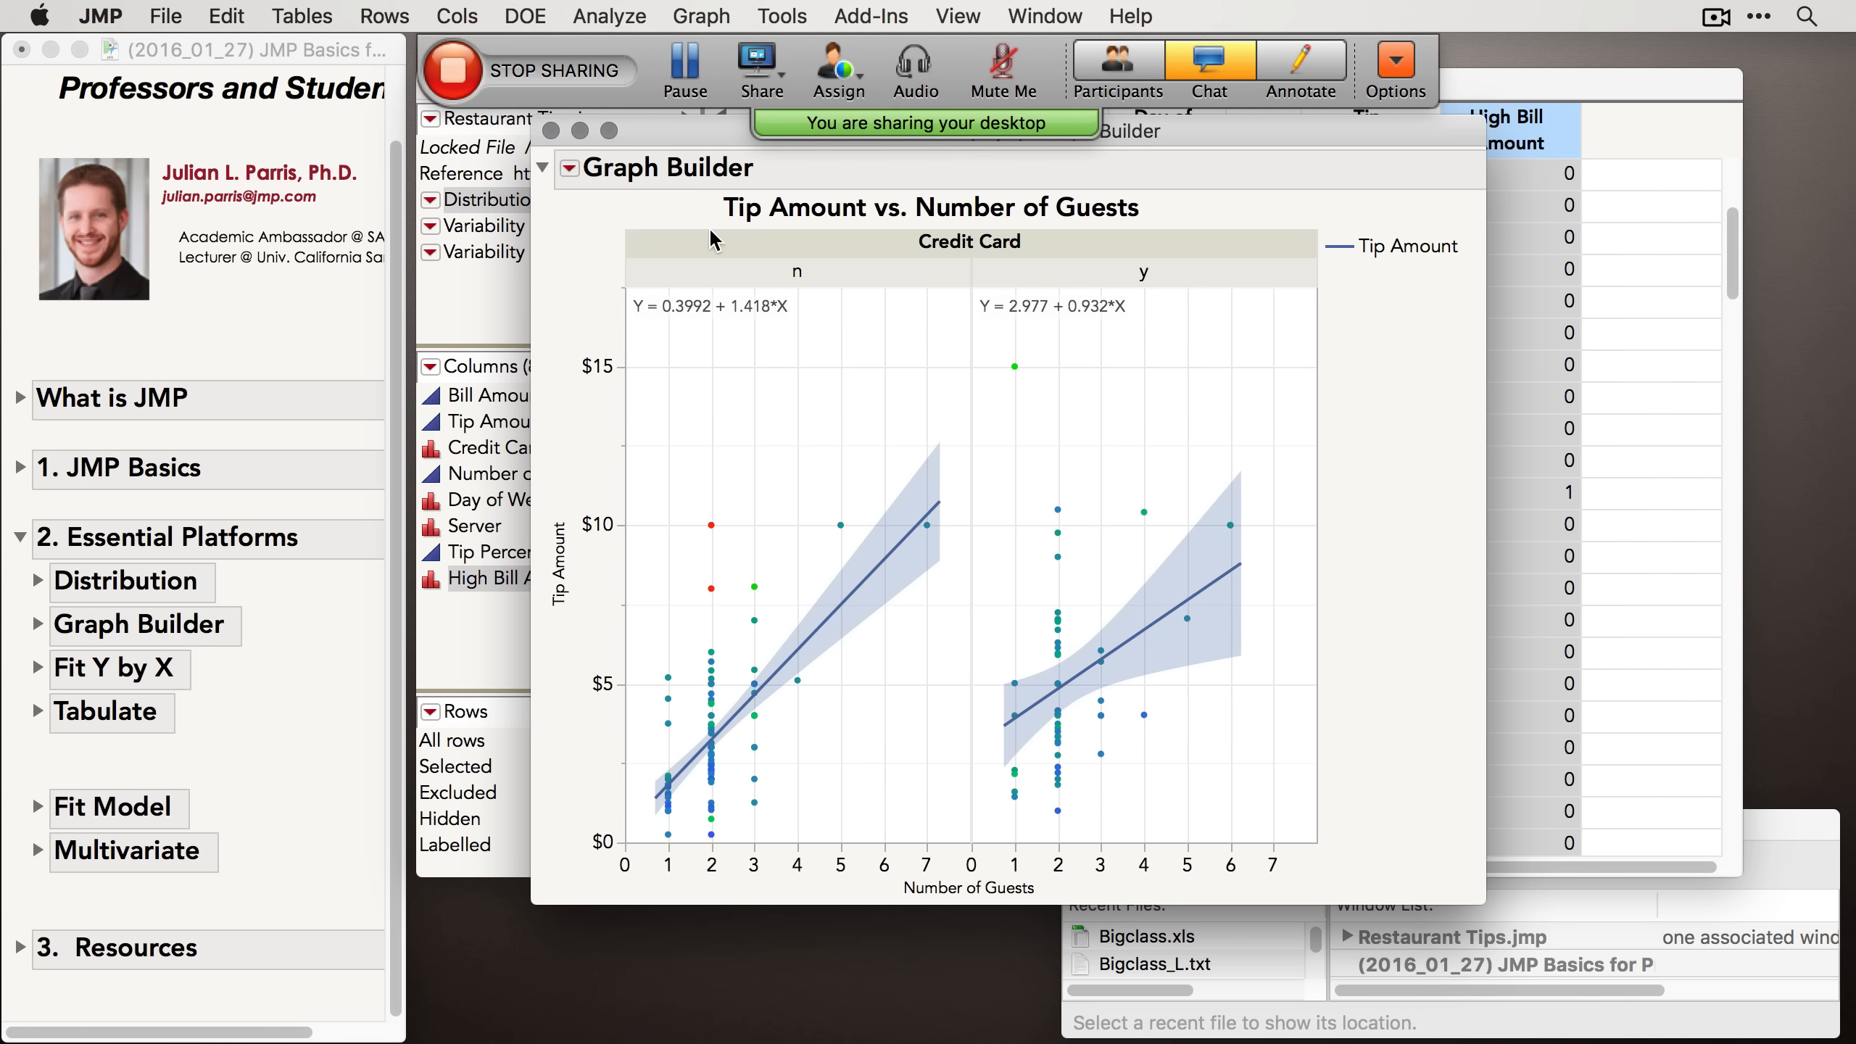
Step: Close the Graph Builder report window
left_click_drag(647, 131, 580, 165)
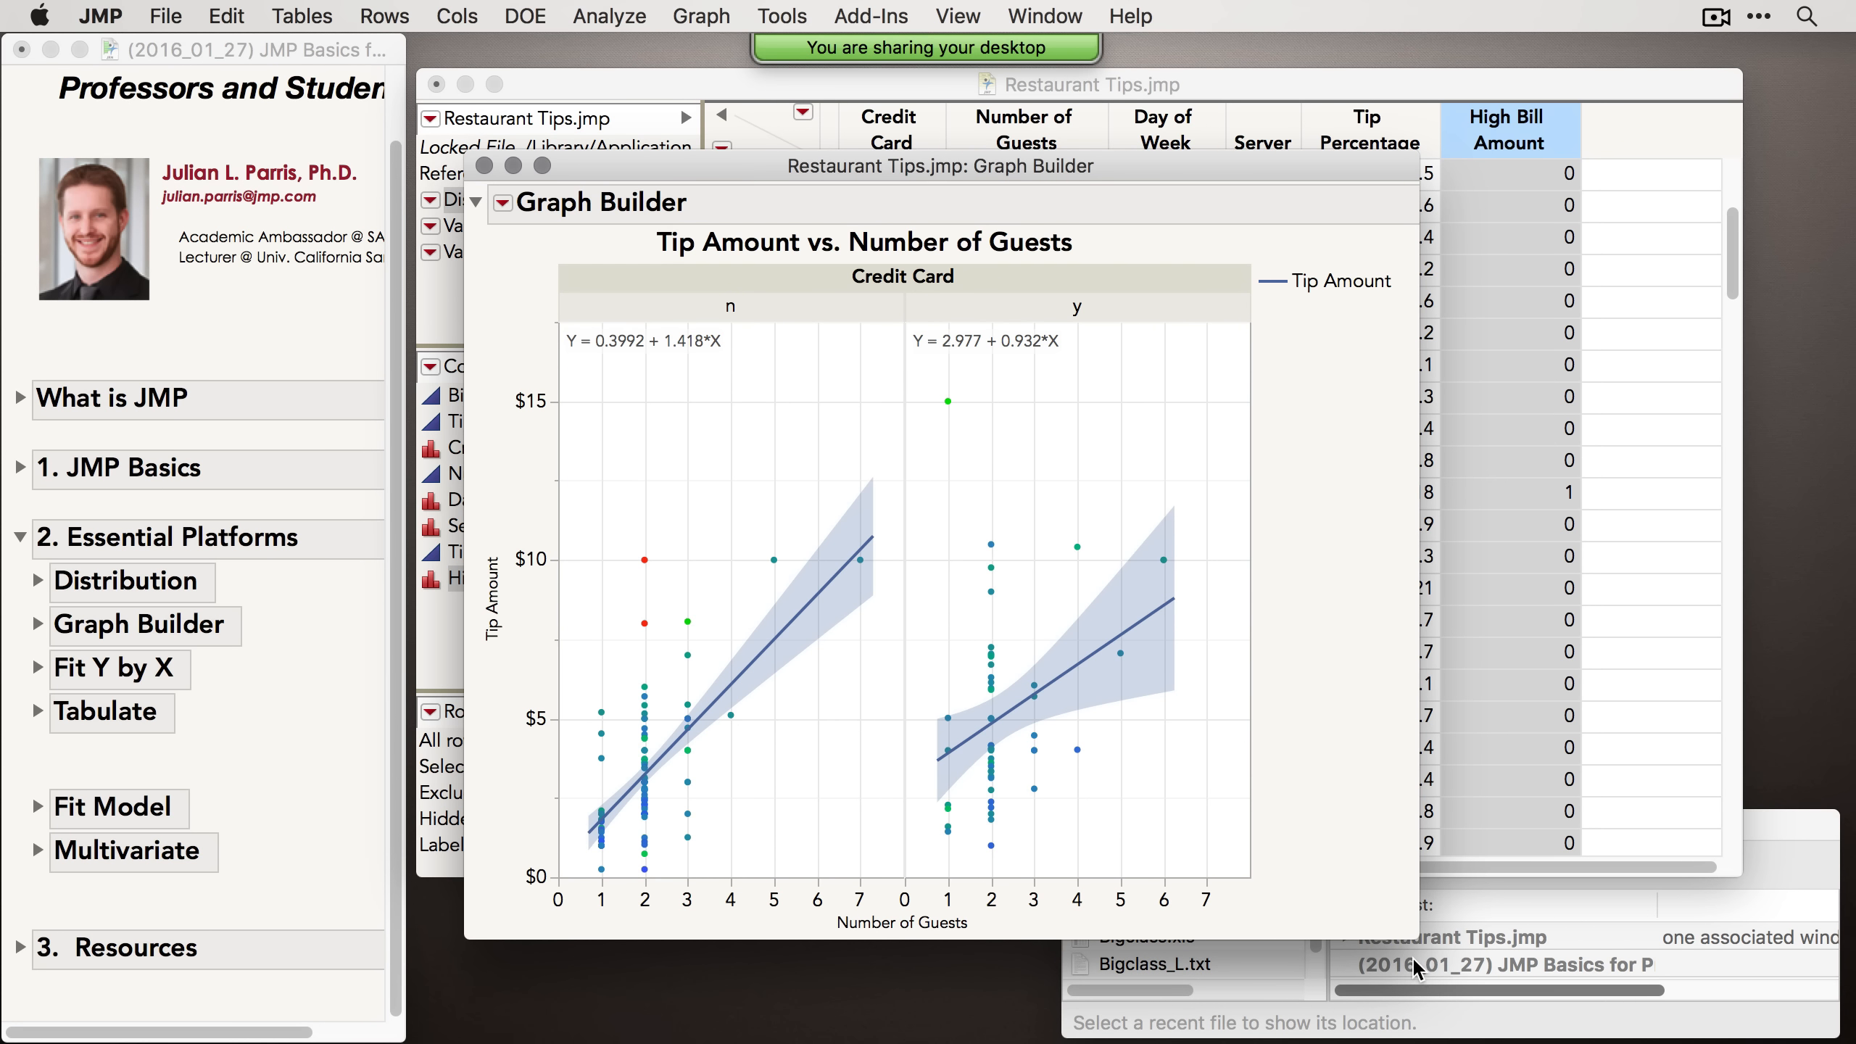
left_click_drag(1419, 938, 1572, 877)
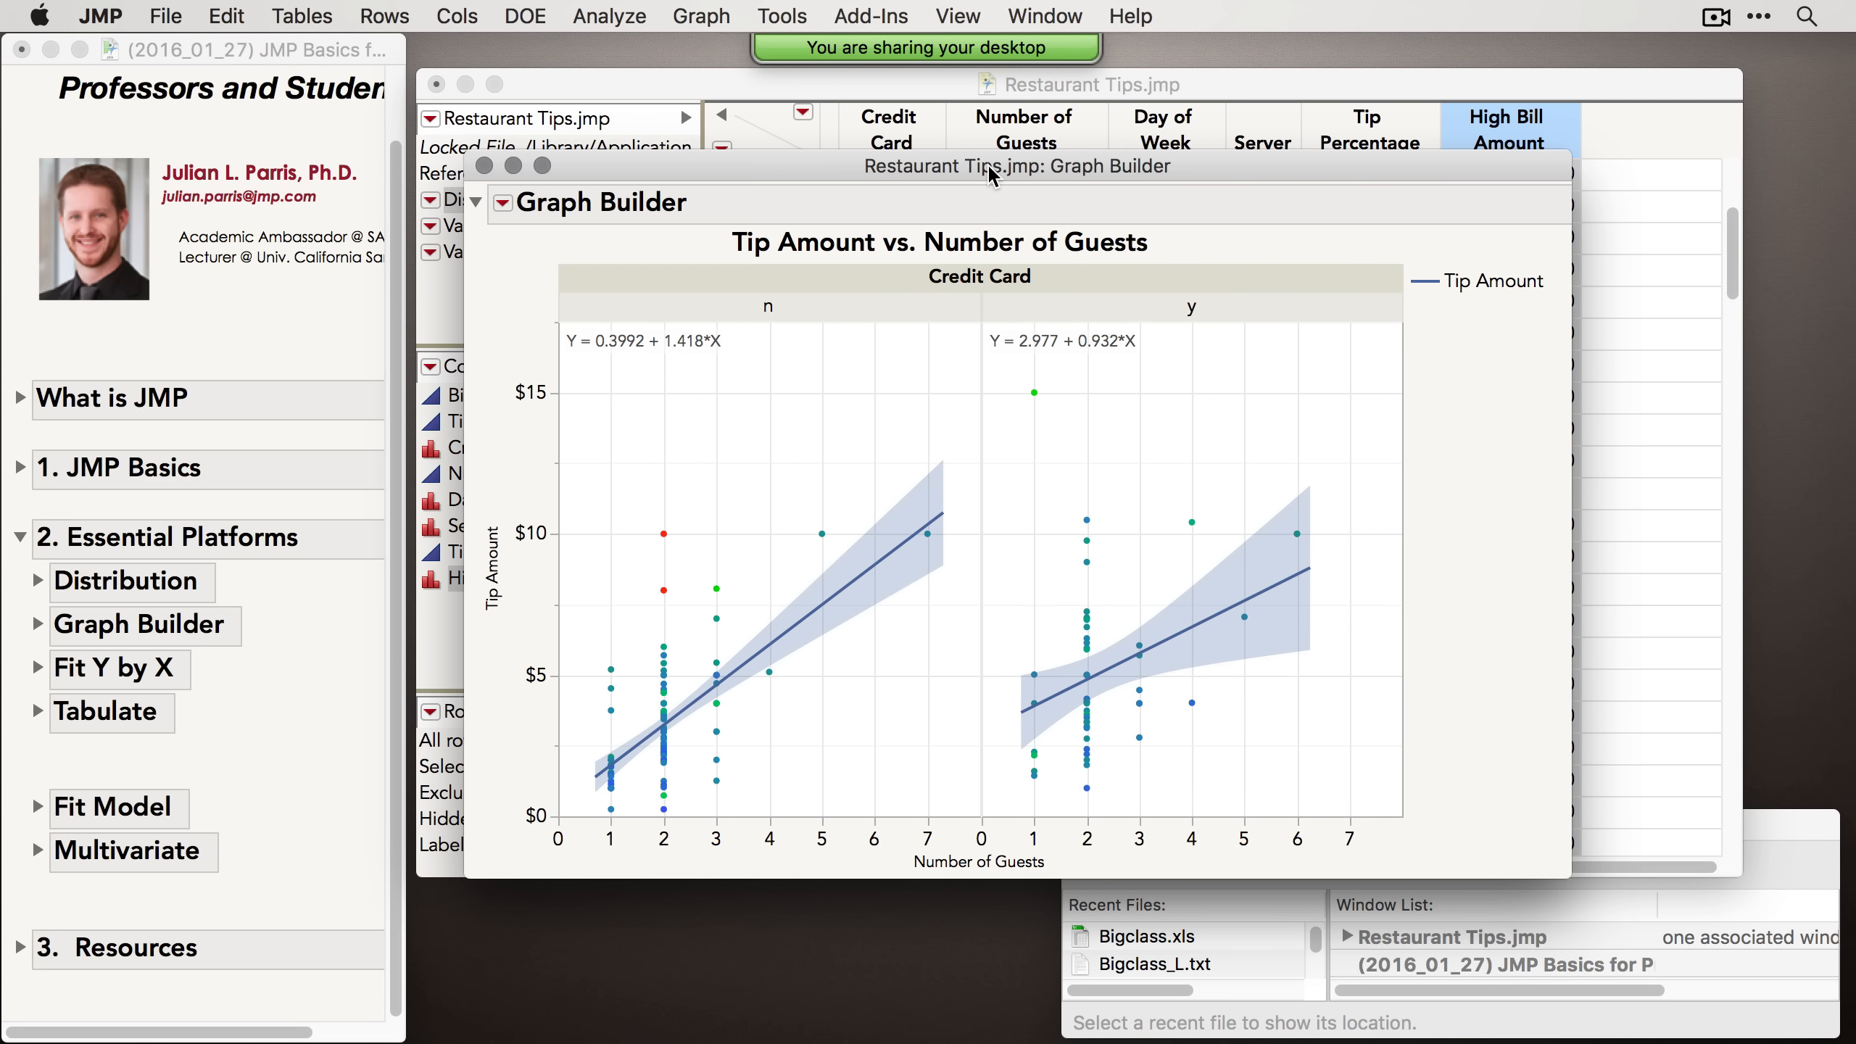
left_click(484, 165)
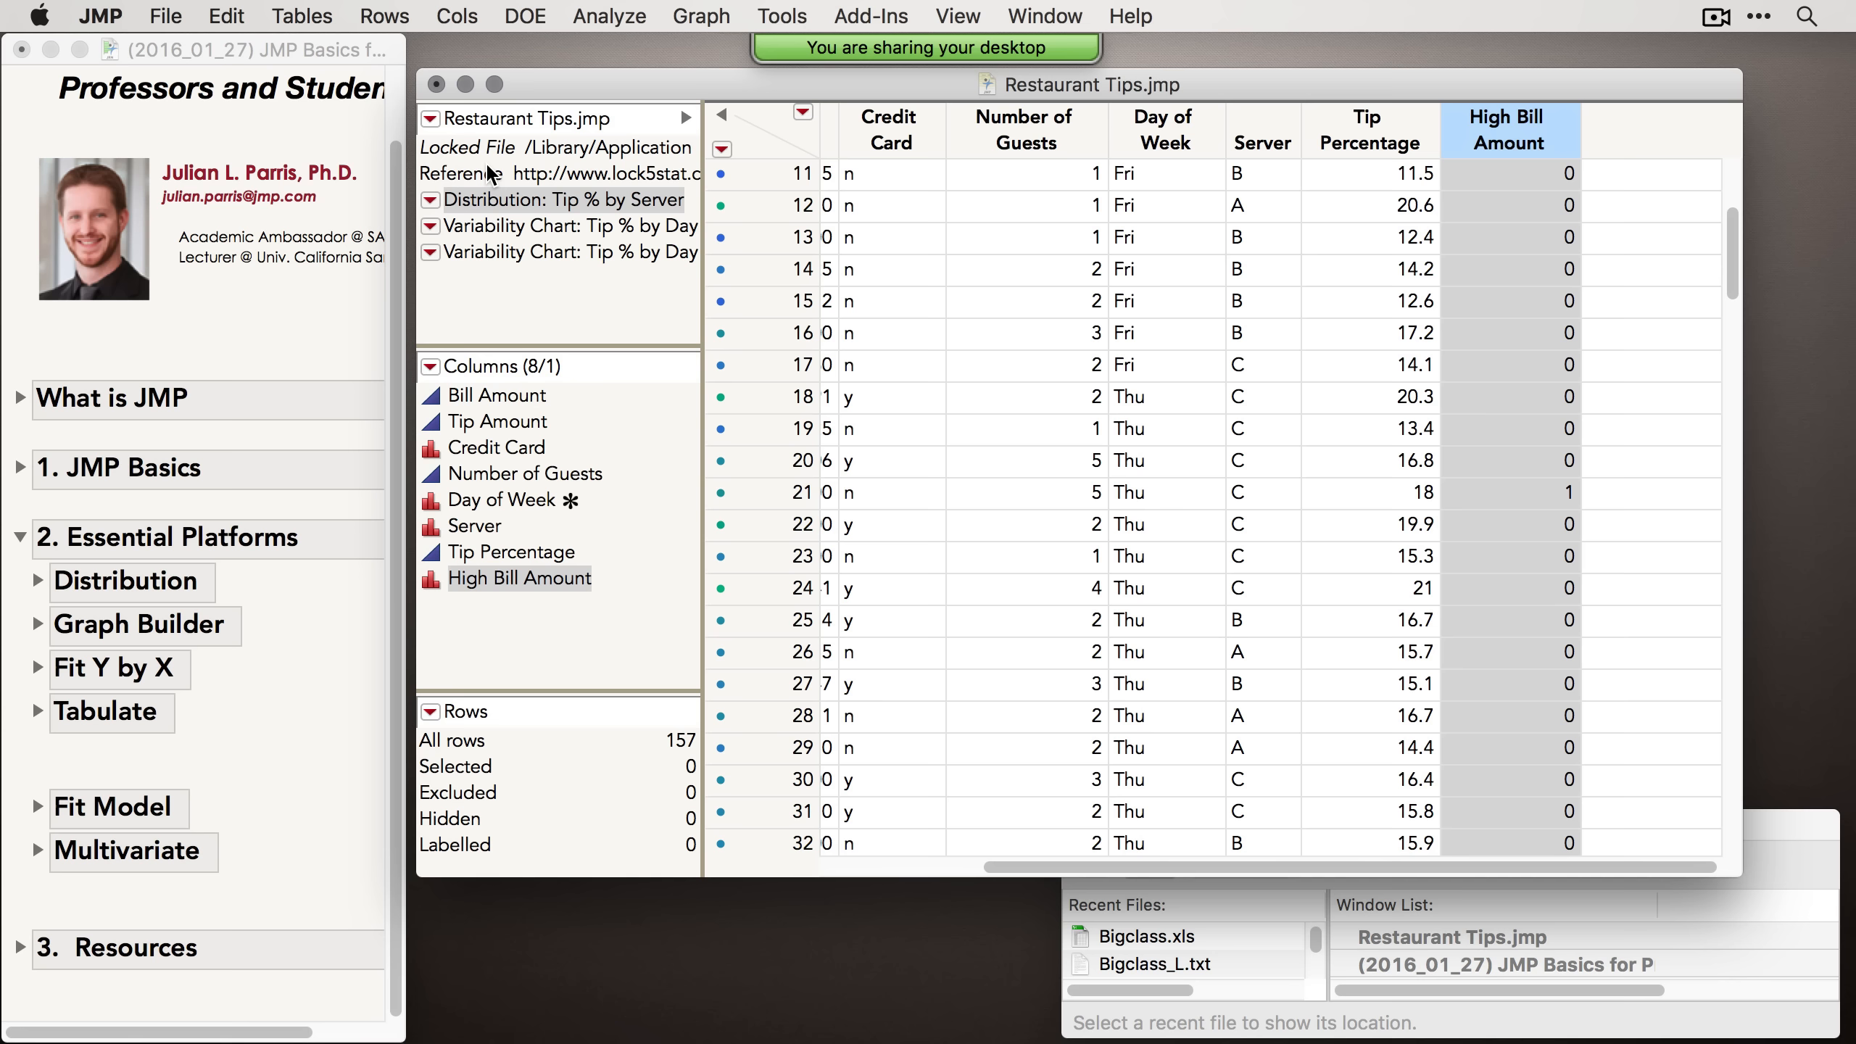
Step: Launch Tabulate for the Restaurant Tips table and reposition its window
left_click(256, 698)
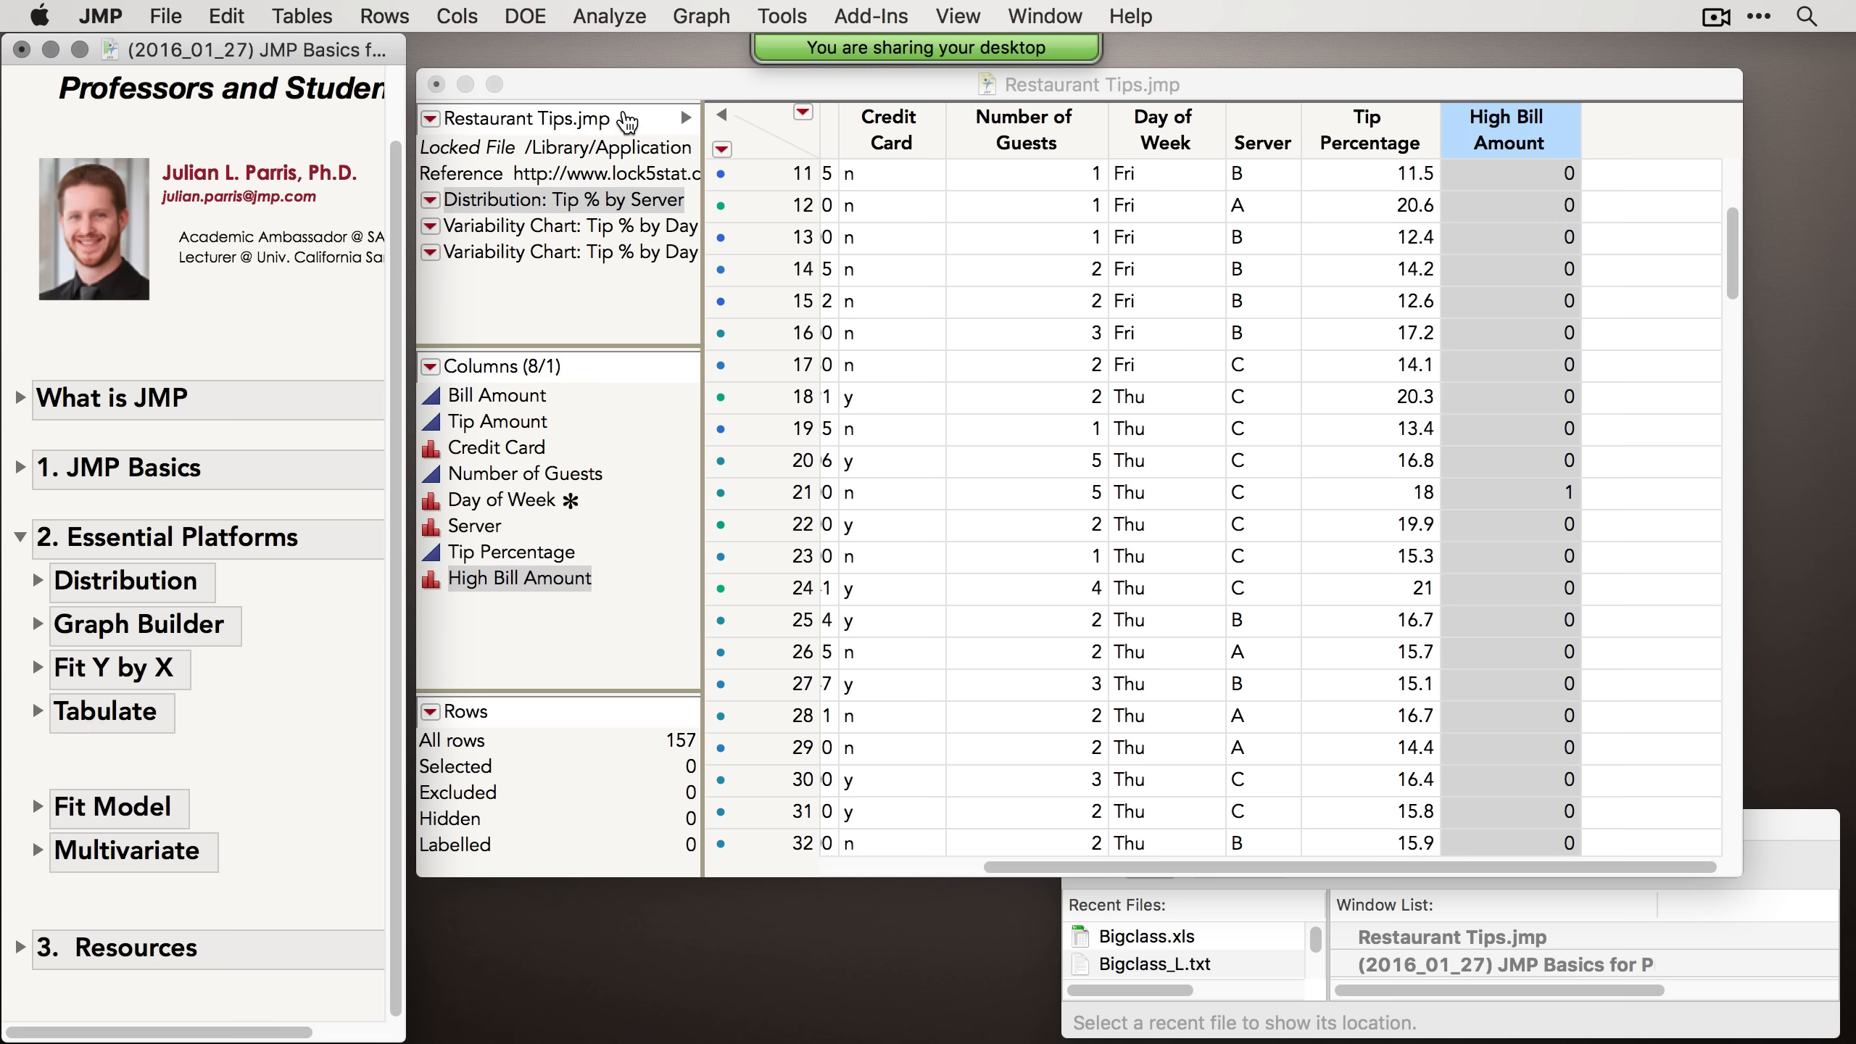
left_click(643, 86)
left_click(586, 17)
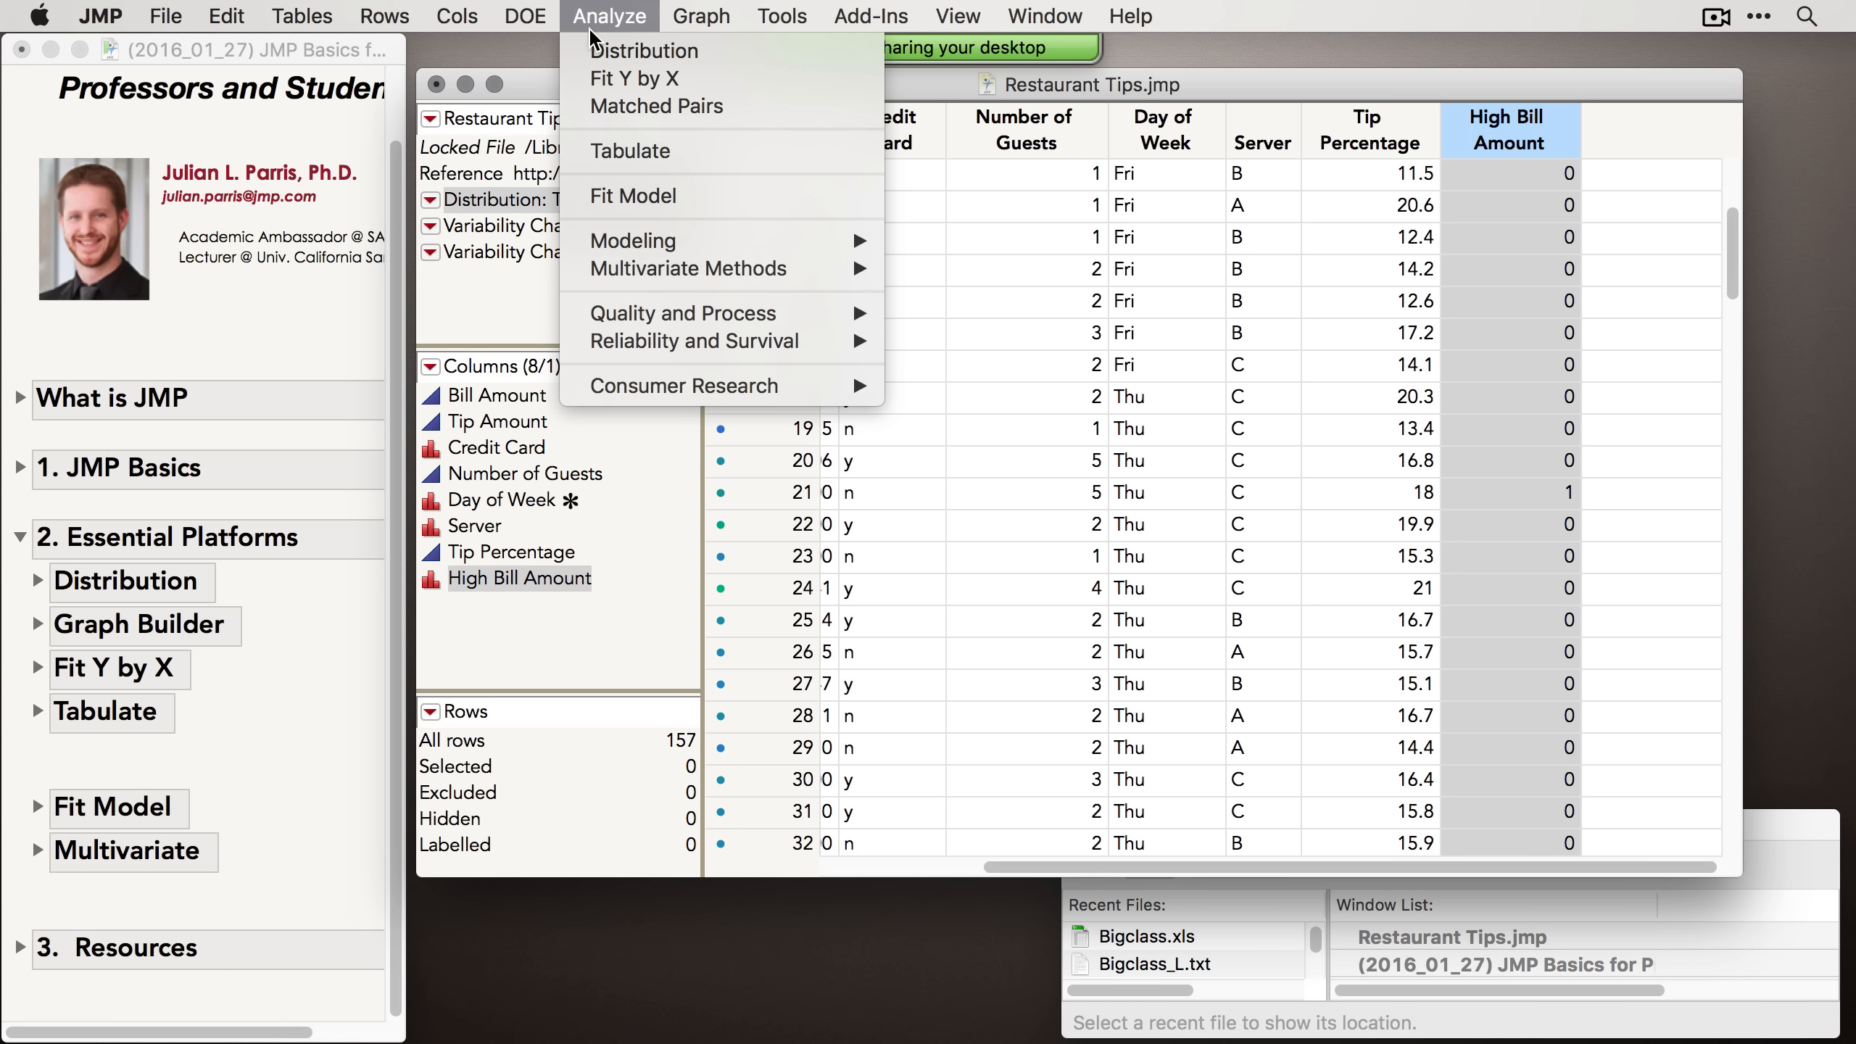
left_click(681, 160)
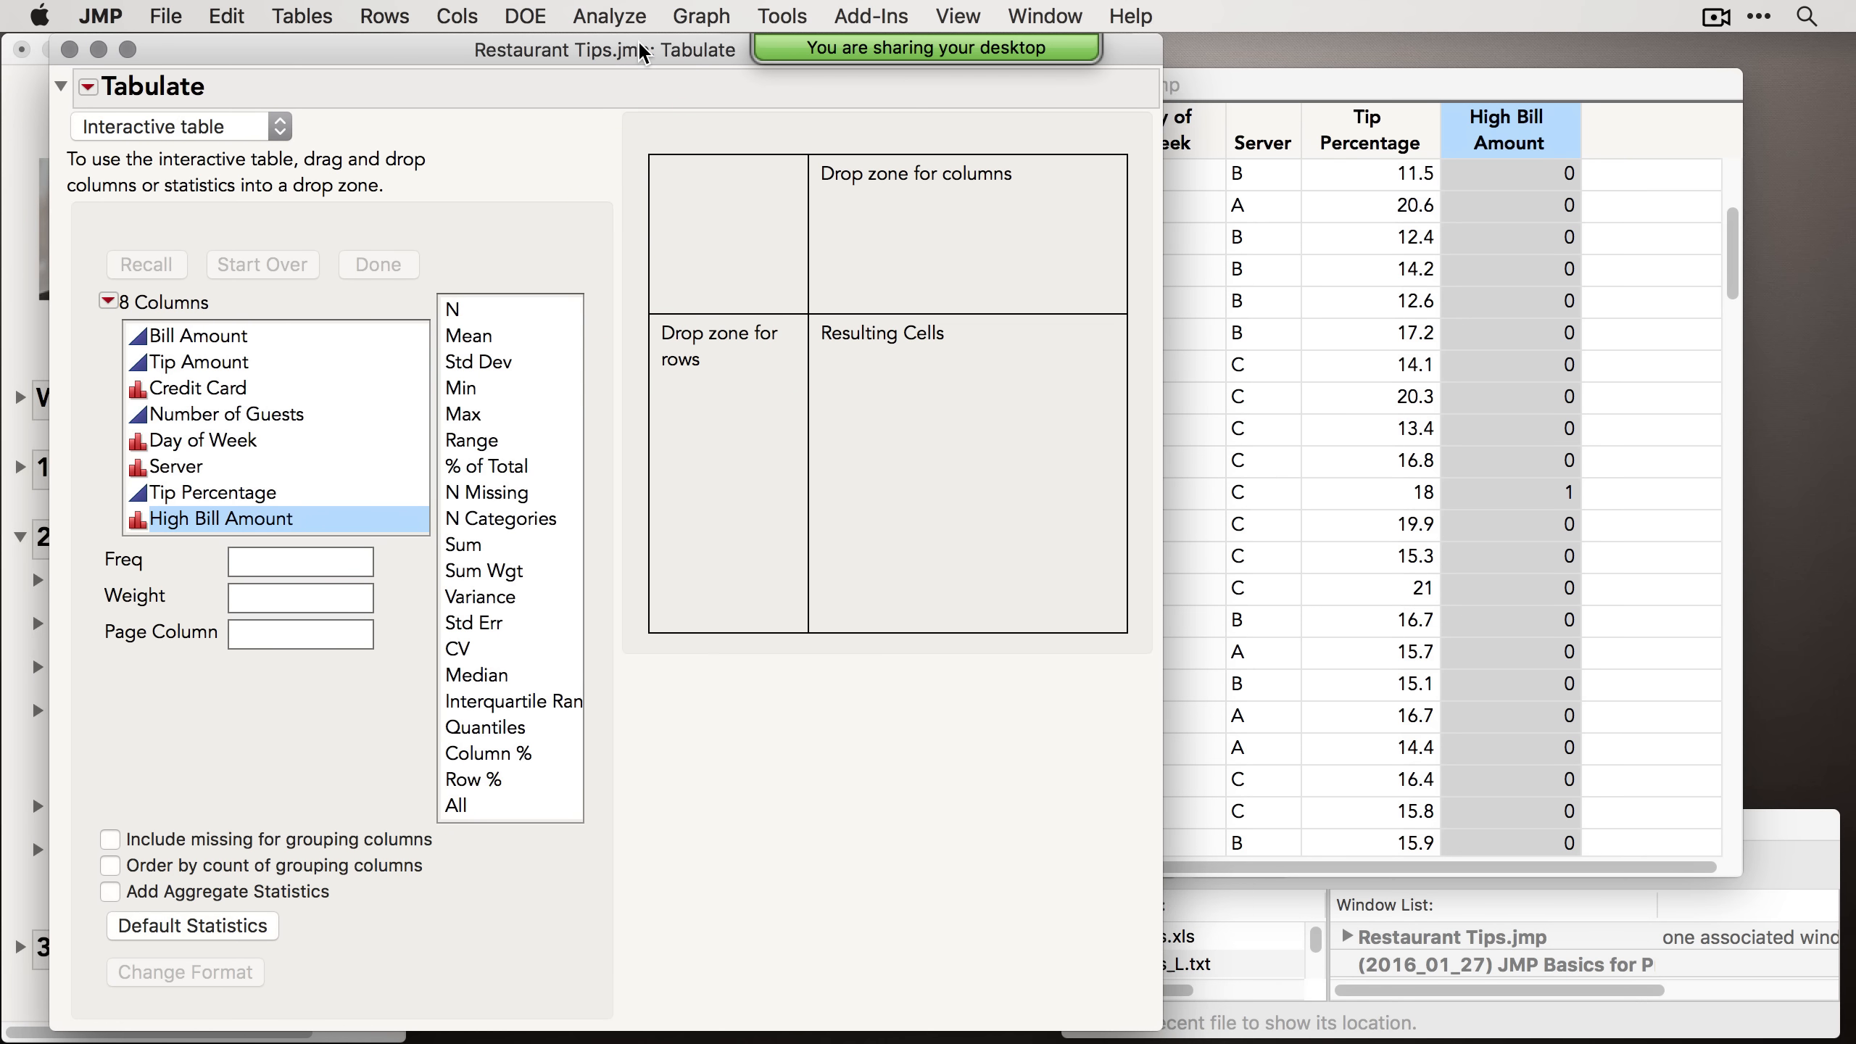
left_click_drag(641, 51, 987, 55)
mouse_move(978, 63)
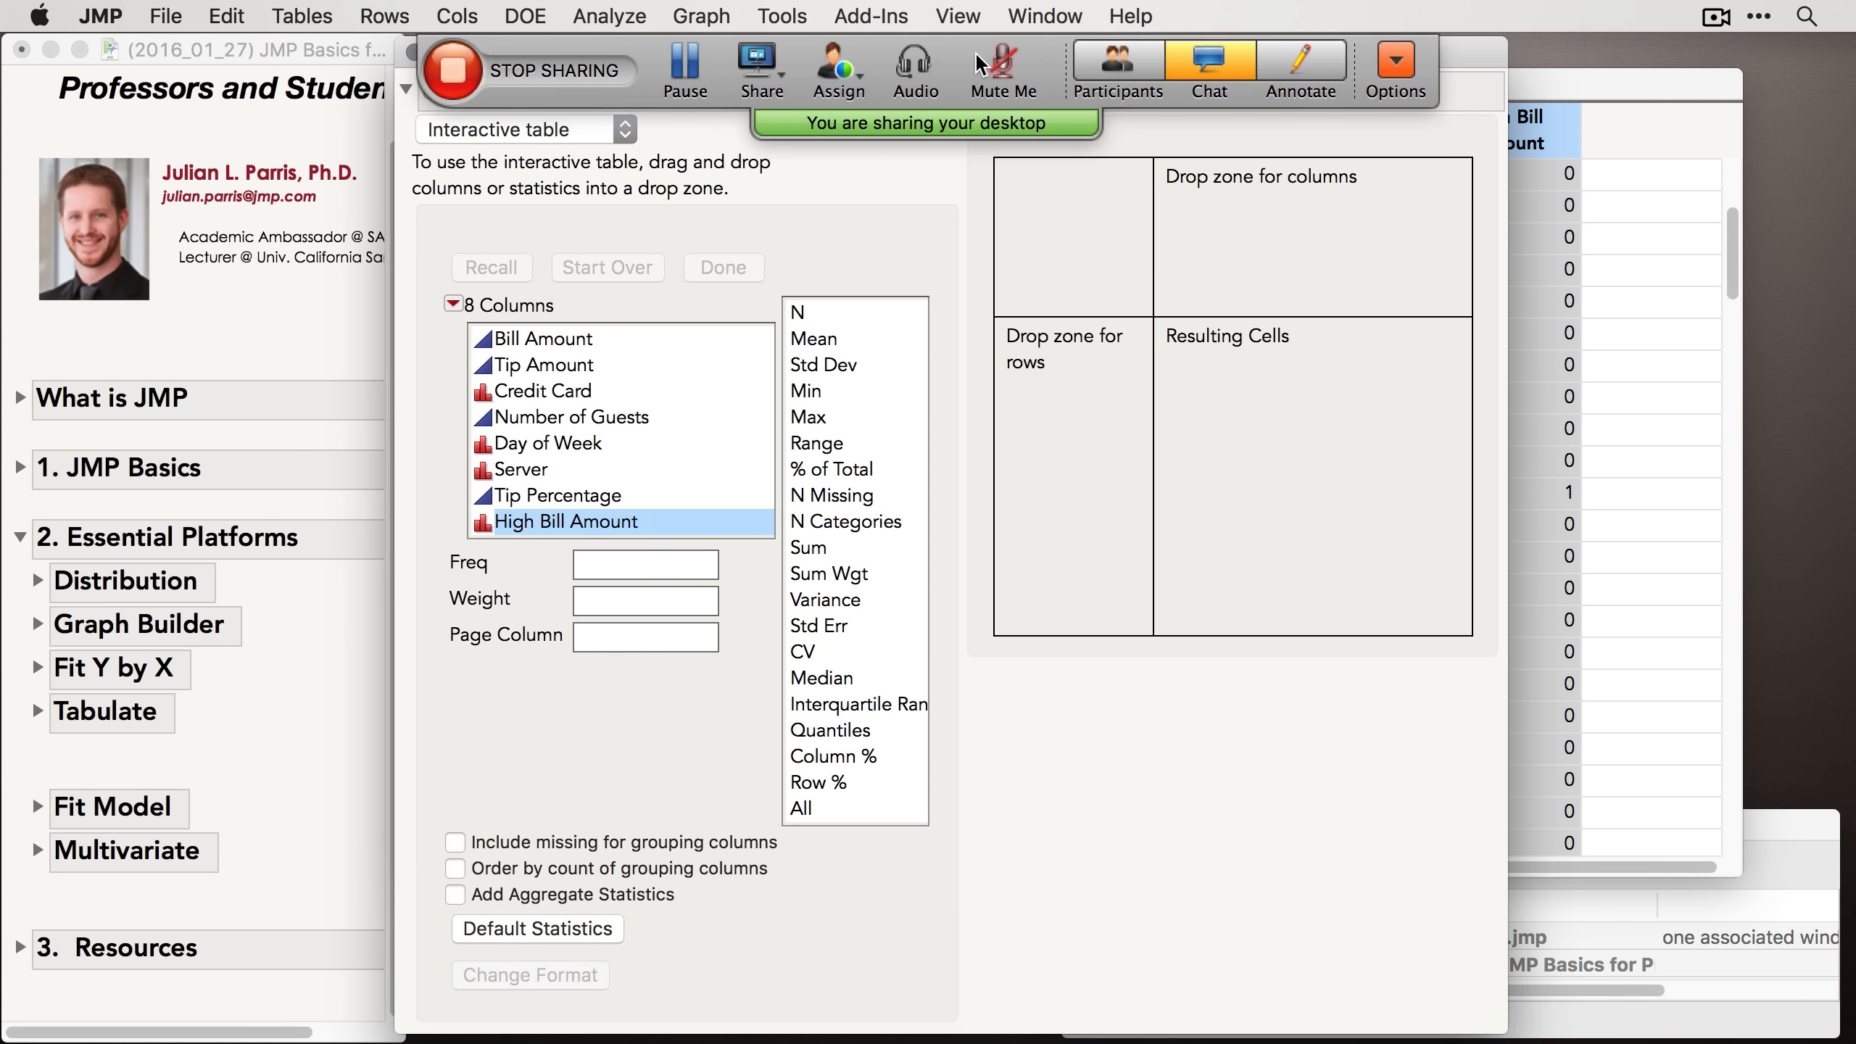
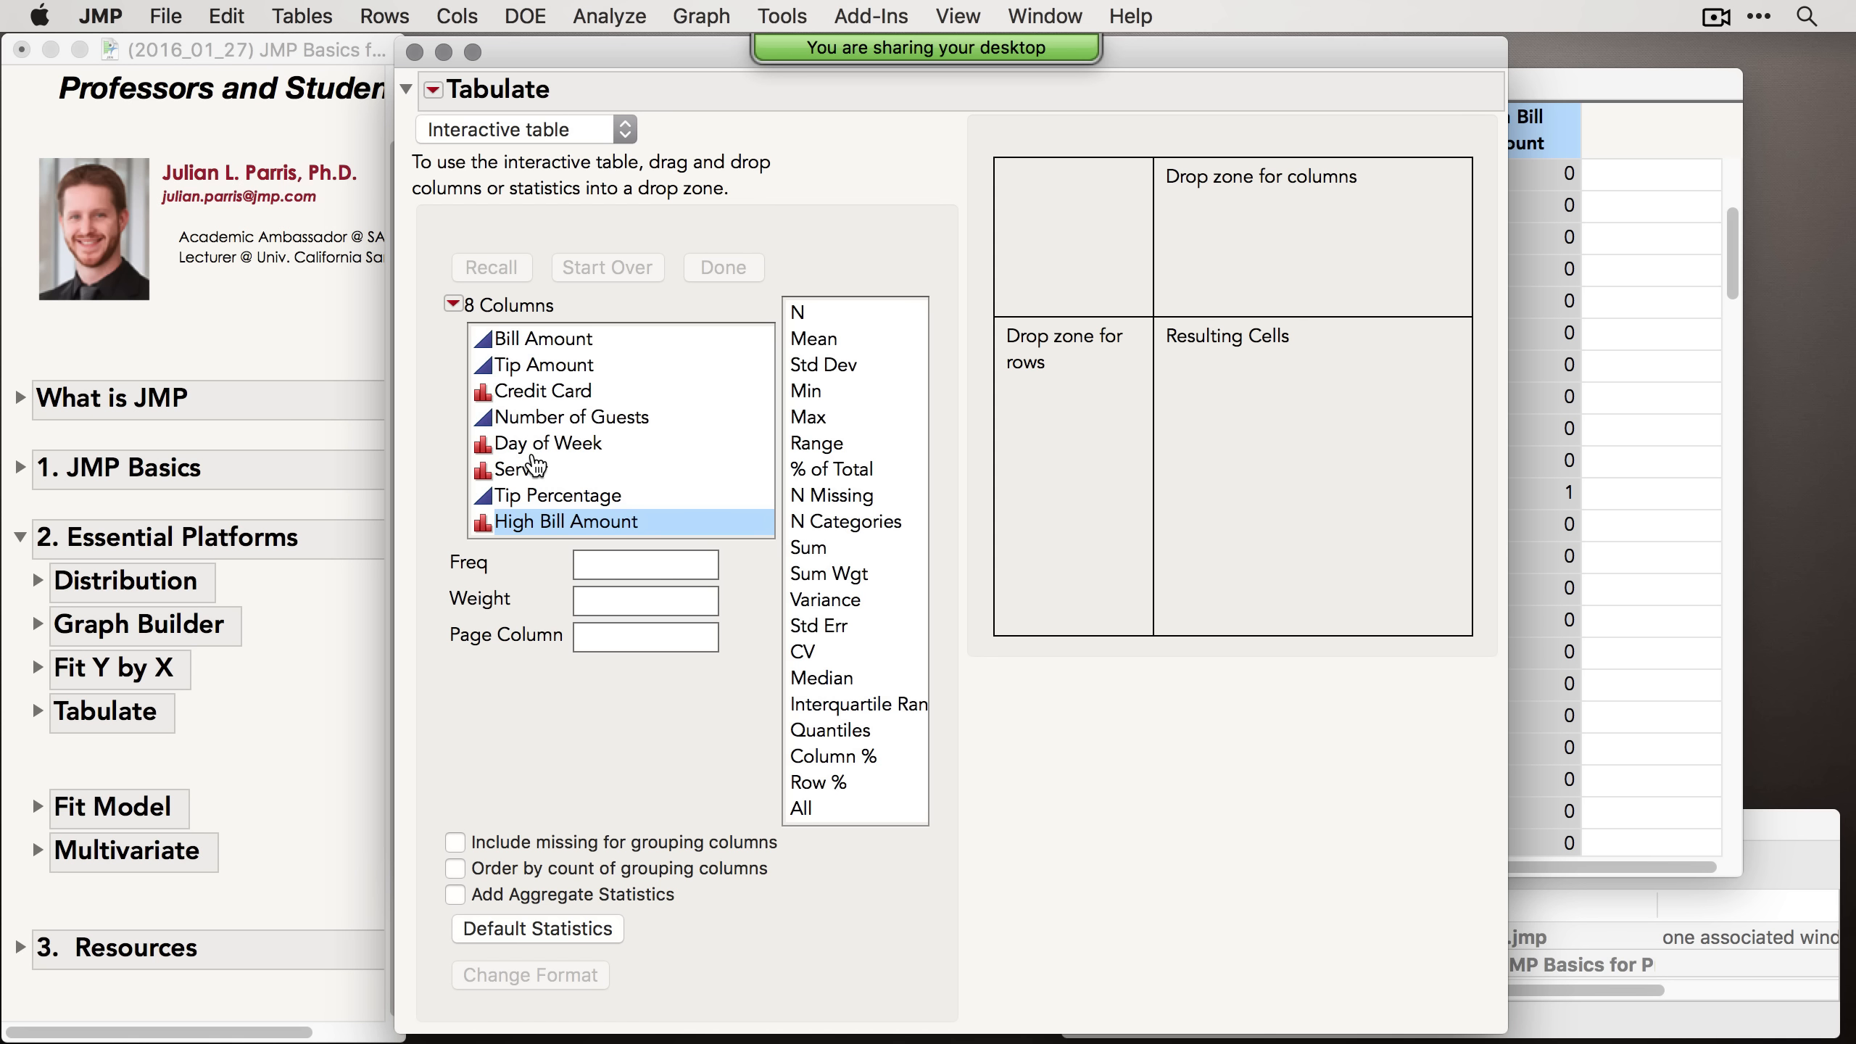
Step: Build a table of Tip Amount sums by Server, with Server as rows and Tip Amount as the column
left_click_drag(542, 468, 1071, 409)
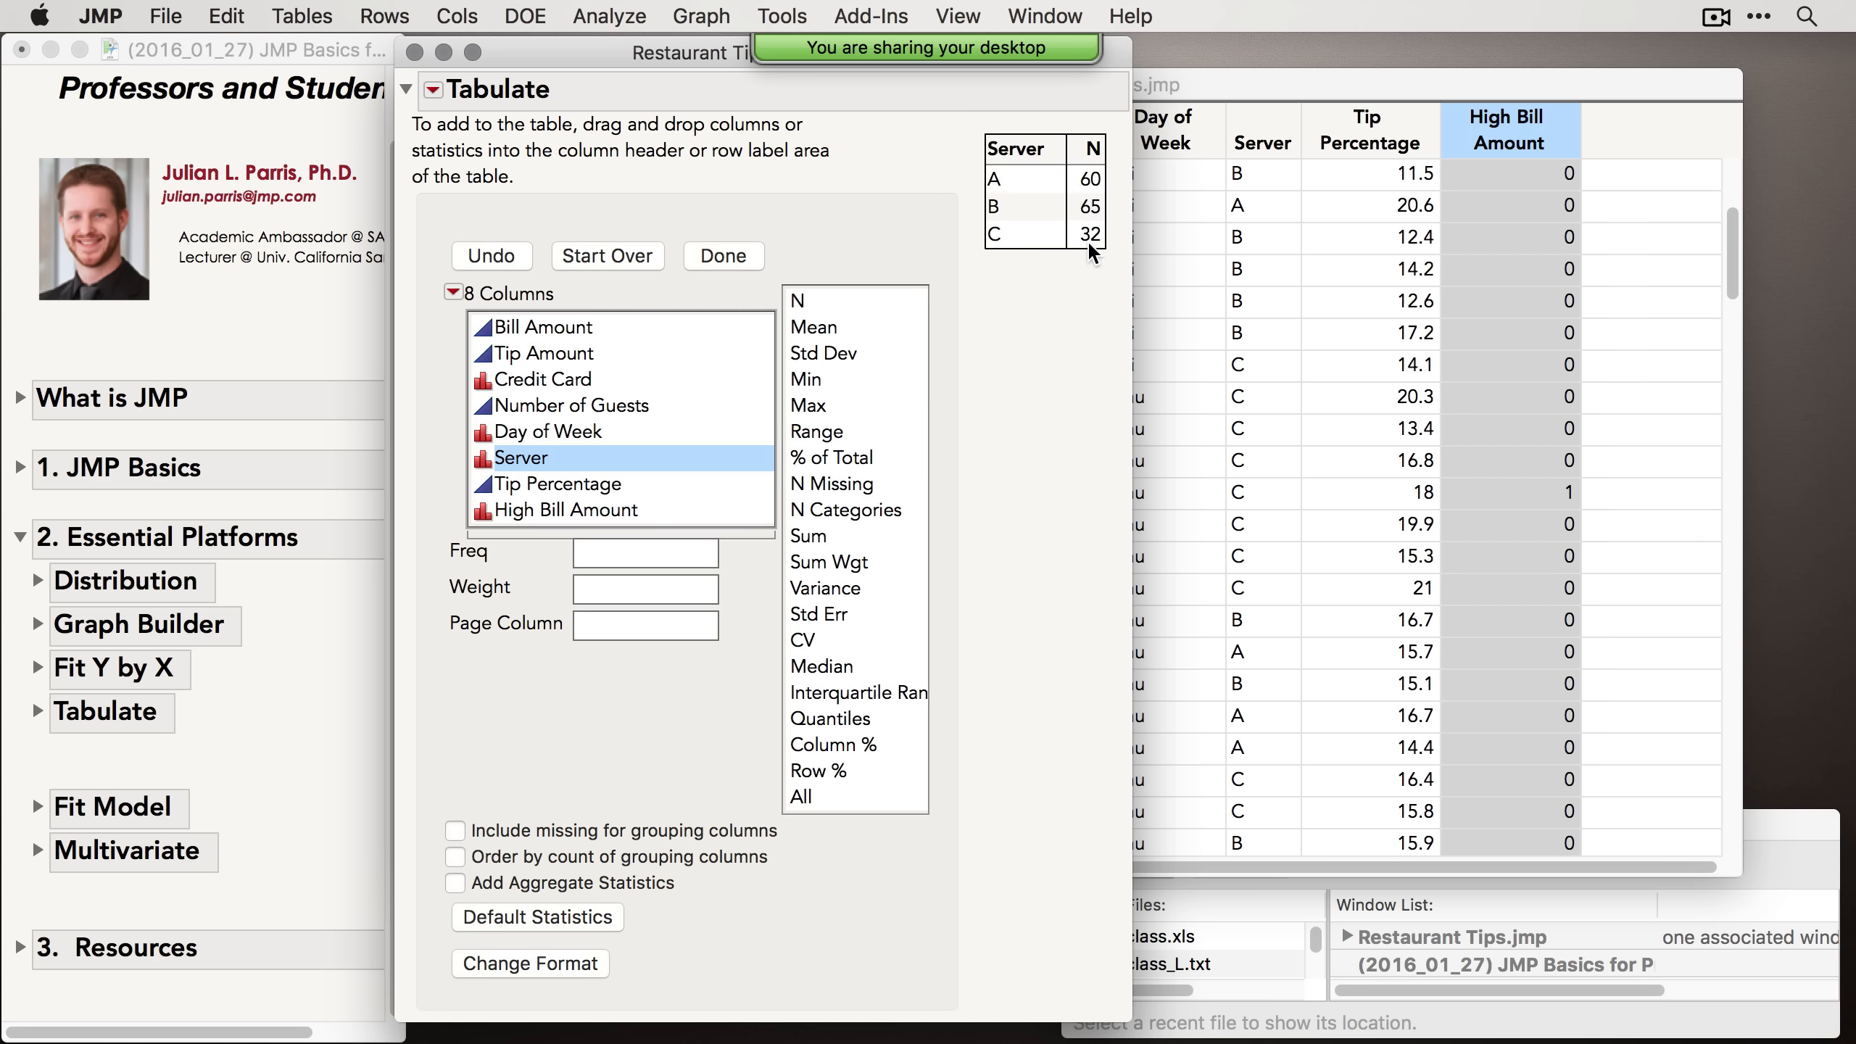
left_click(548, 355)
left_click_drag(537, 359, 1084, 192)
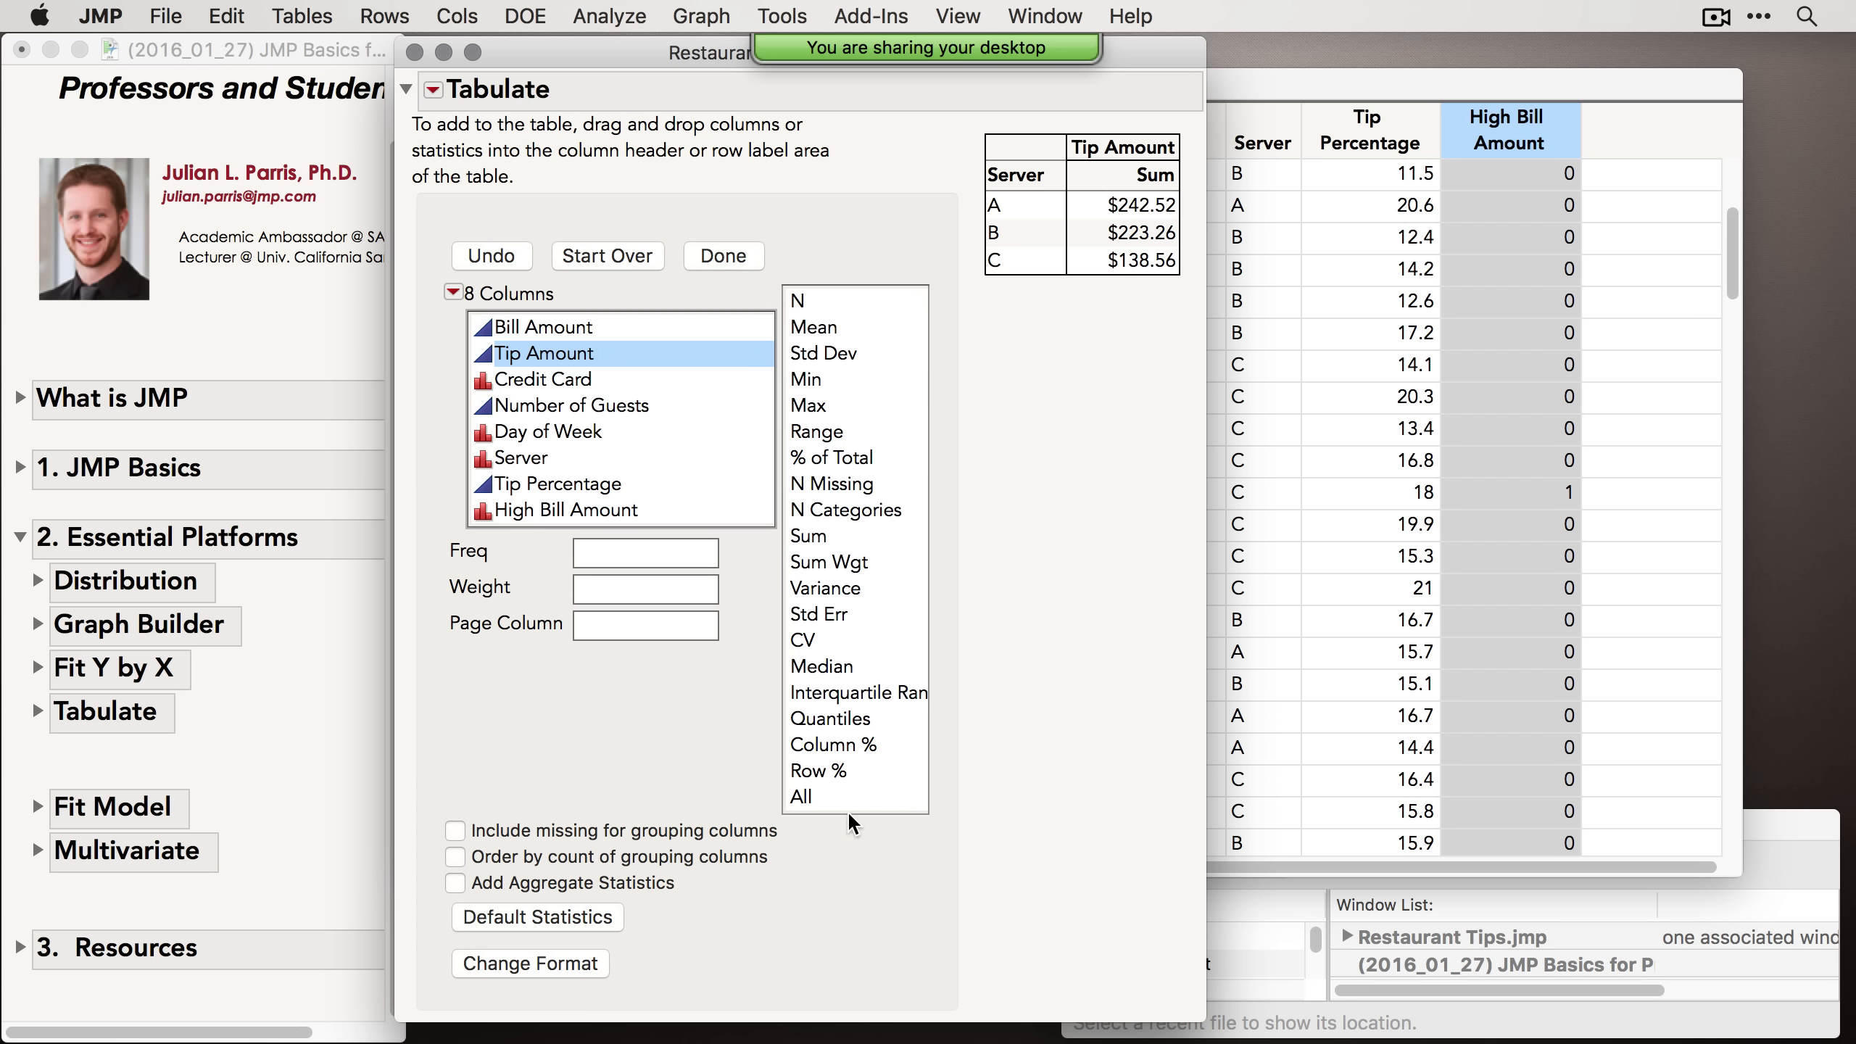
Step: Replace the Sum statistic with Mean, then undo the replacement
left_click(828, 335)
left_click_drag(827, 335, 1125, 174)
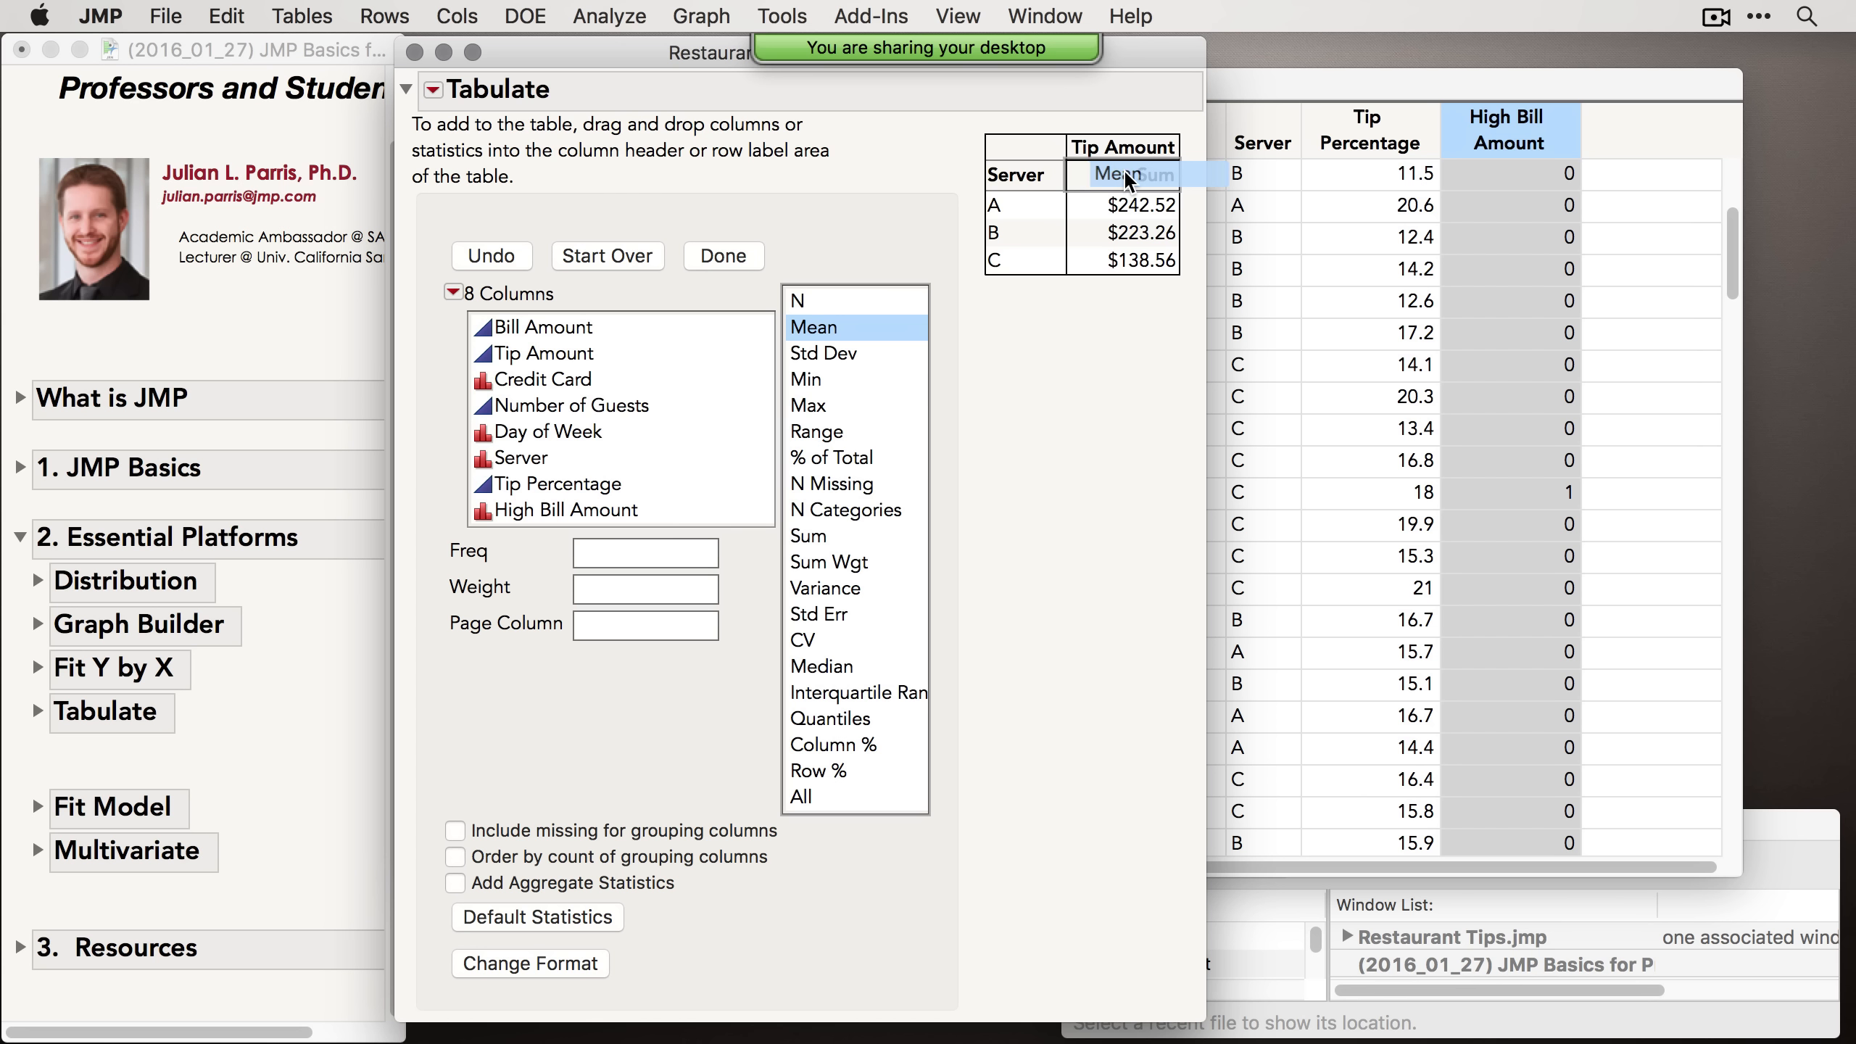
left_click_drag(1126, 173, 1126, 172)
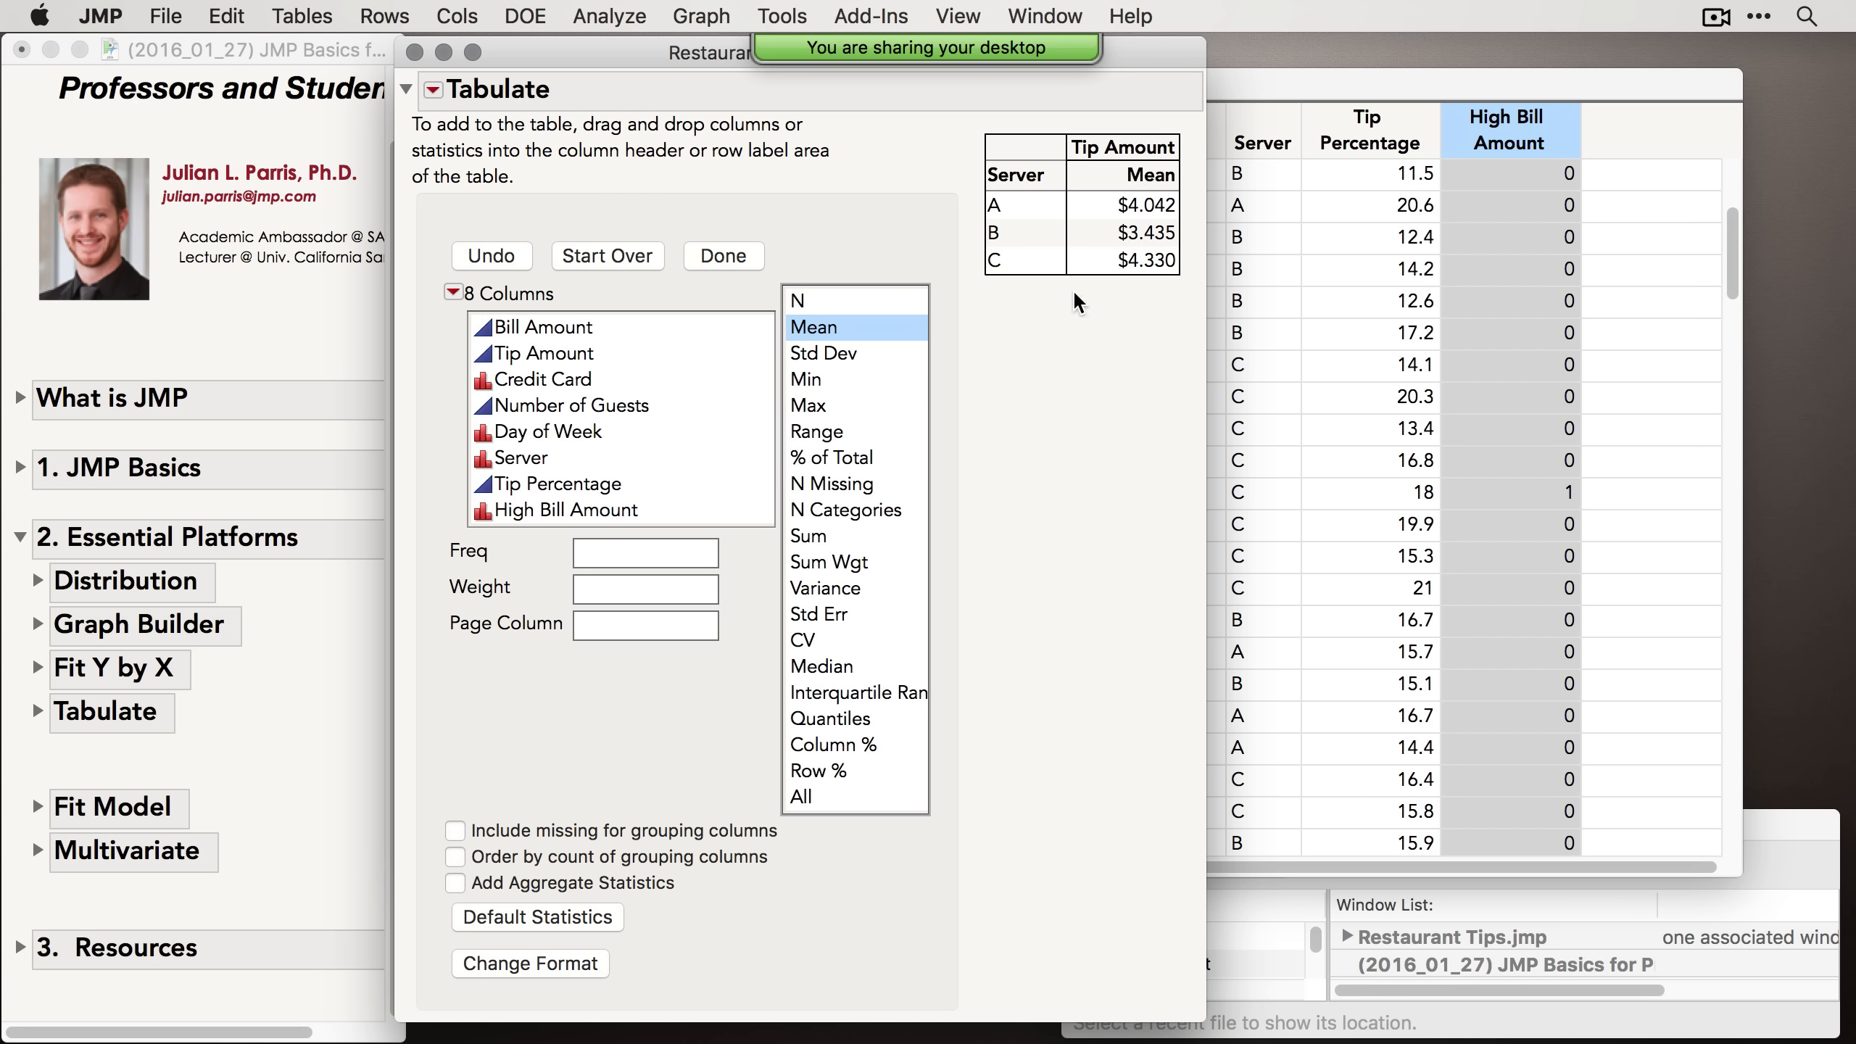
left_click(513, 260)
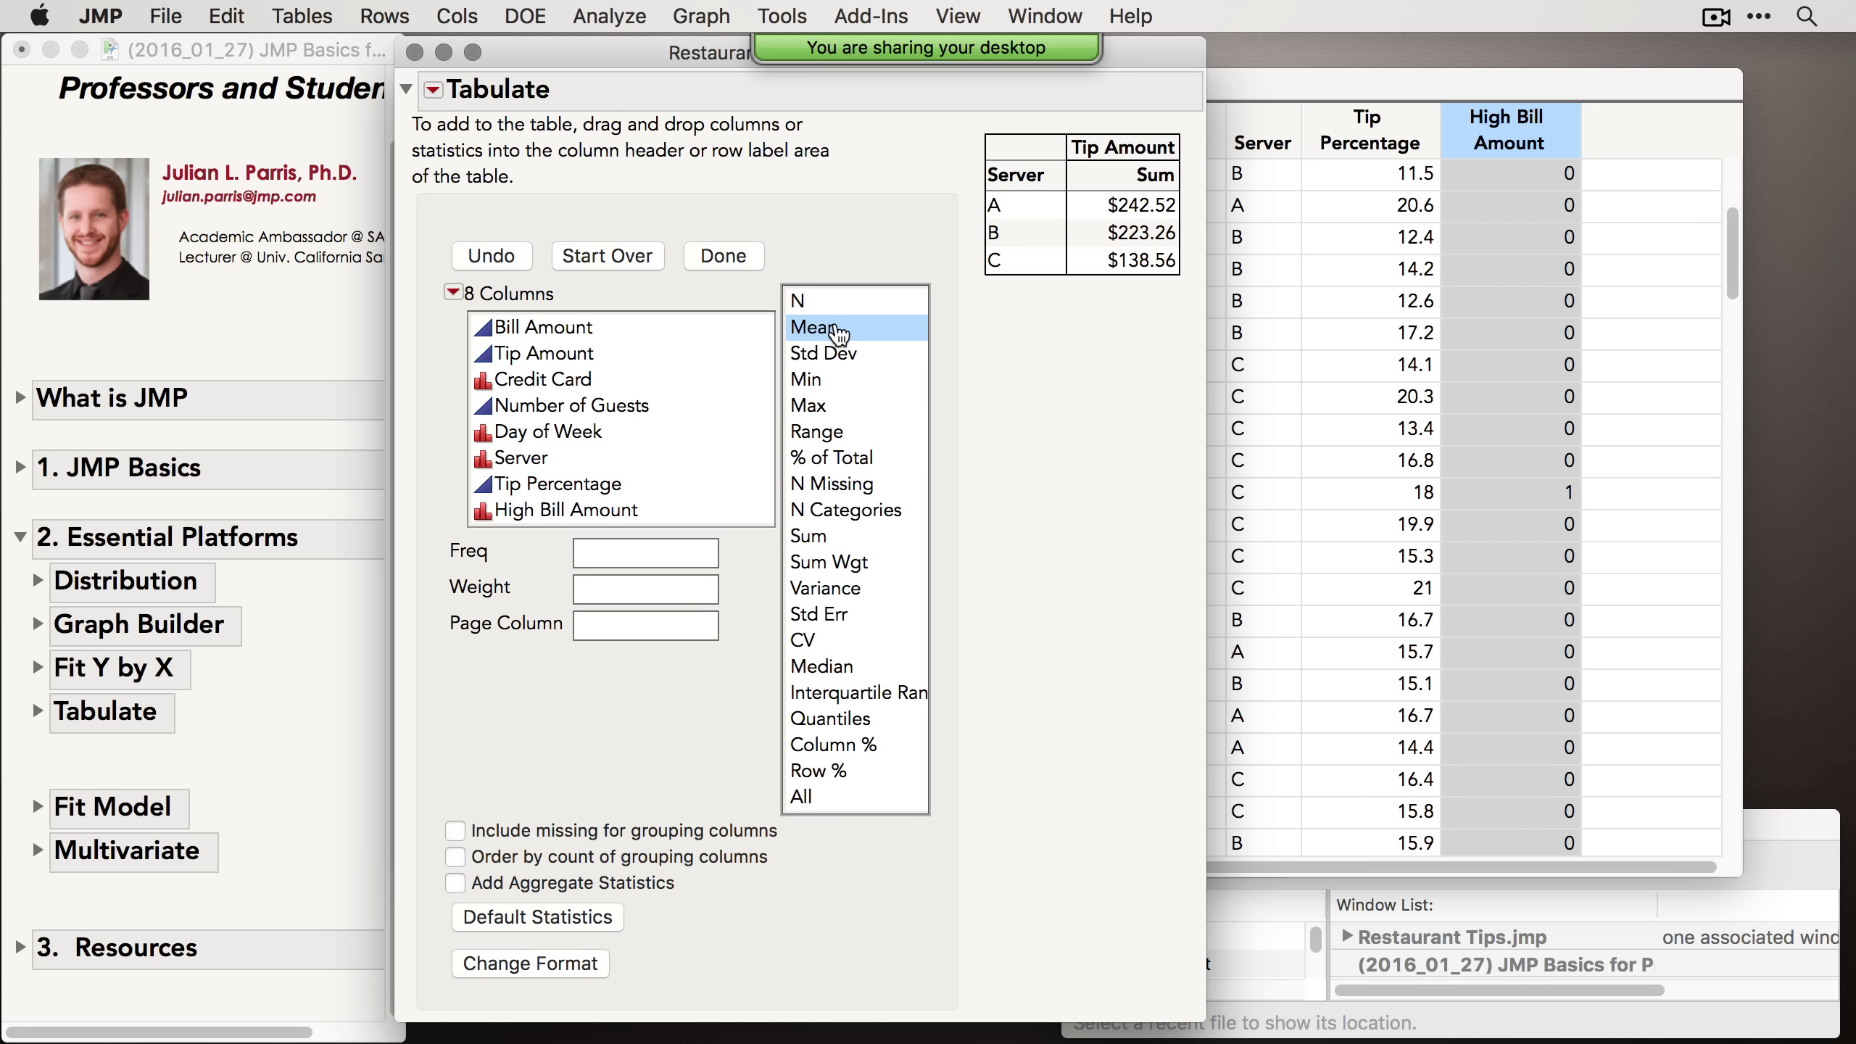
Step: Add Mean beside Sum, plus Std Dev, Min, Max, Range, % of Total, N Missing and N Categories statistics
left_click_drag(826, 340, 1170, 177)
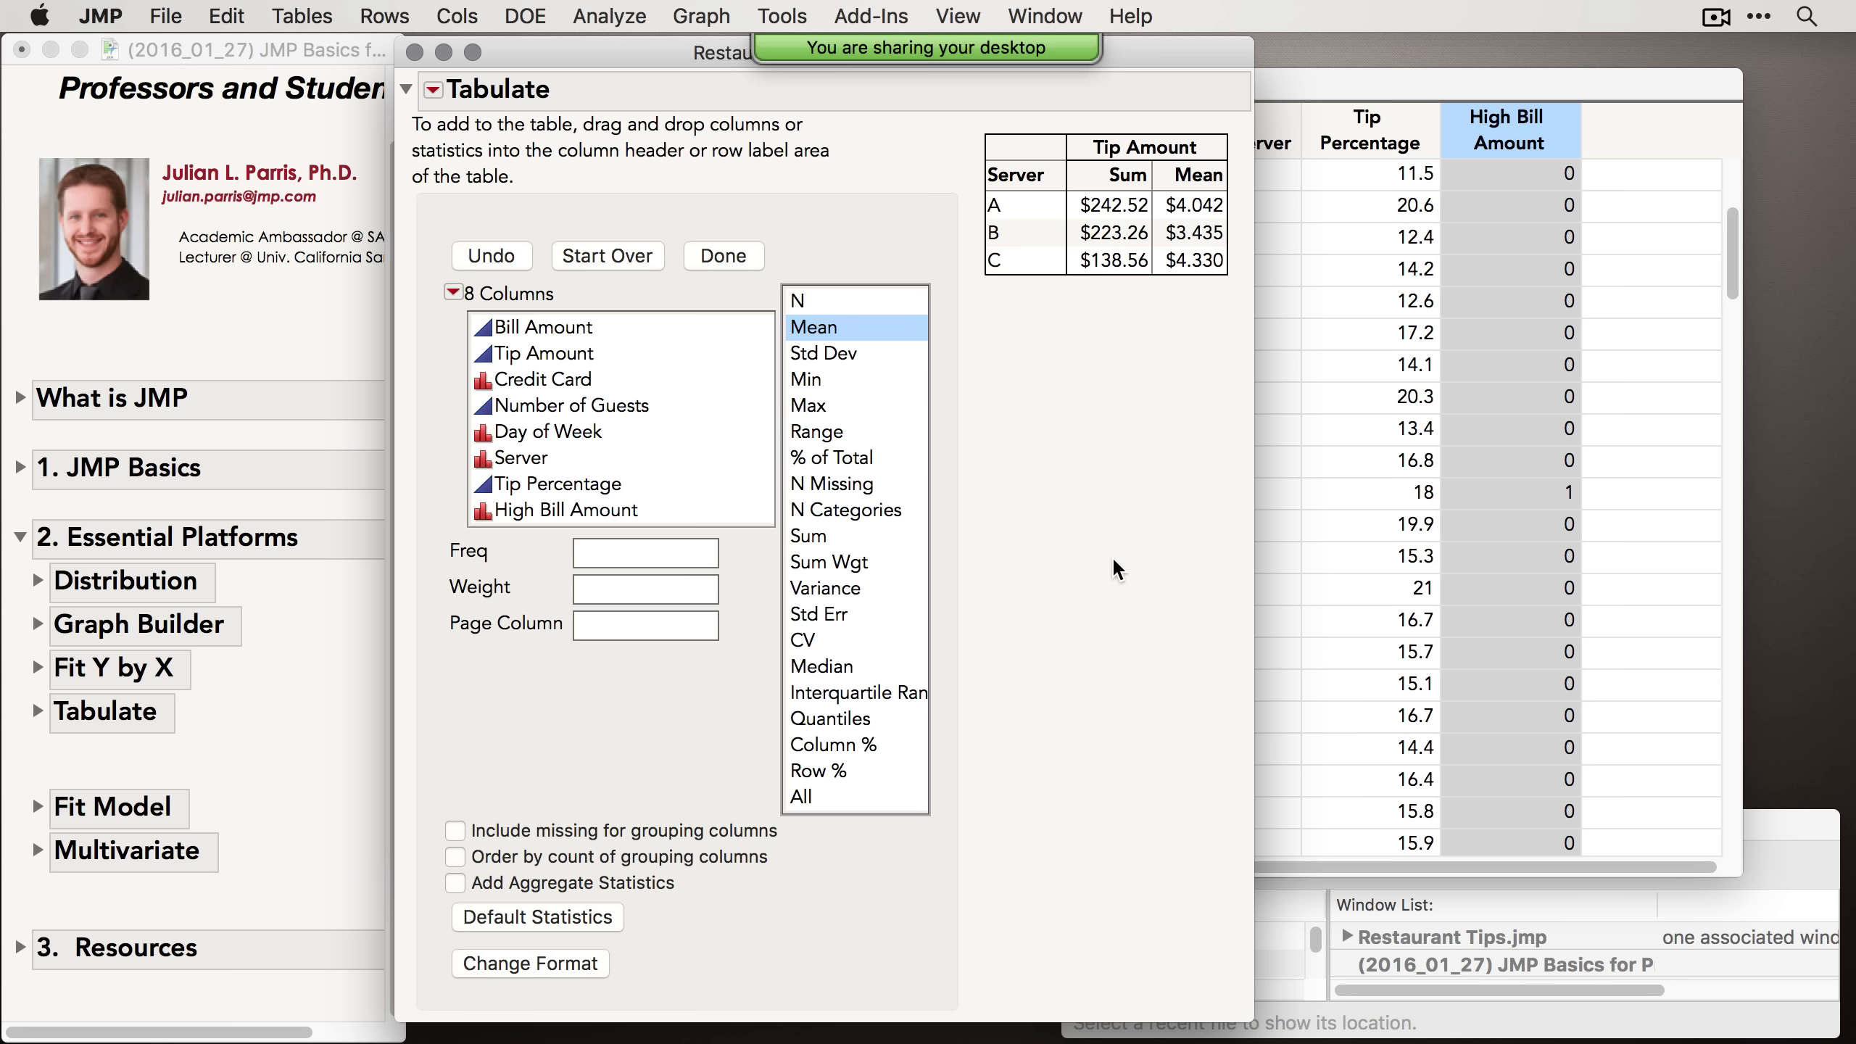
left_click_drag(869, 353, 1218, 165)
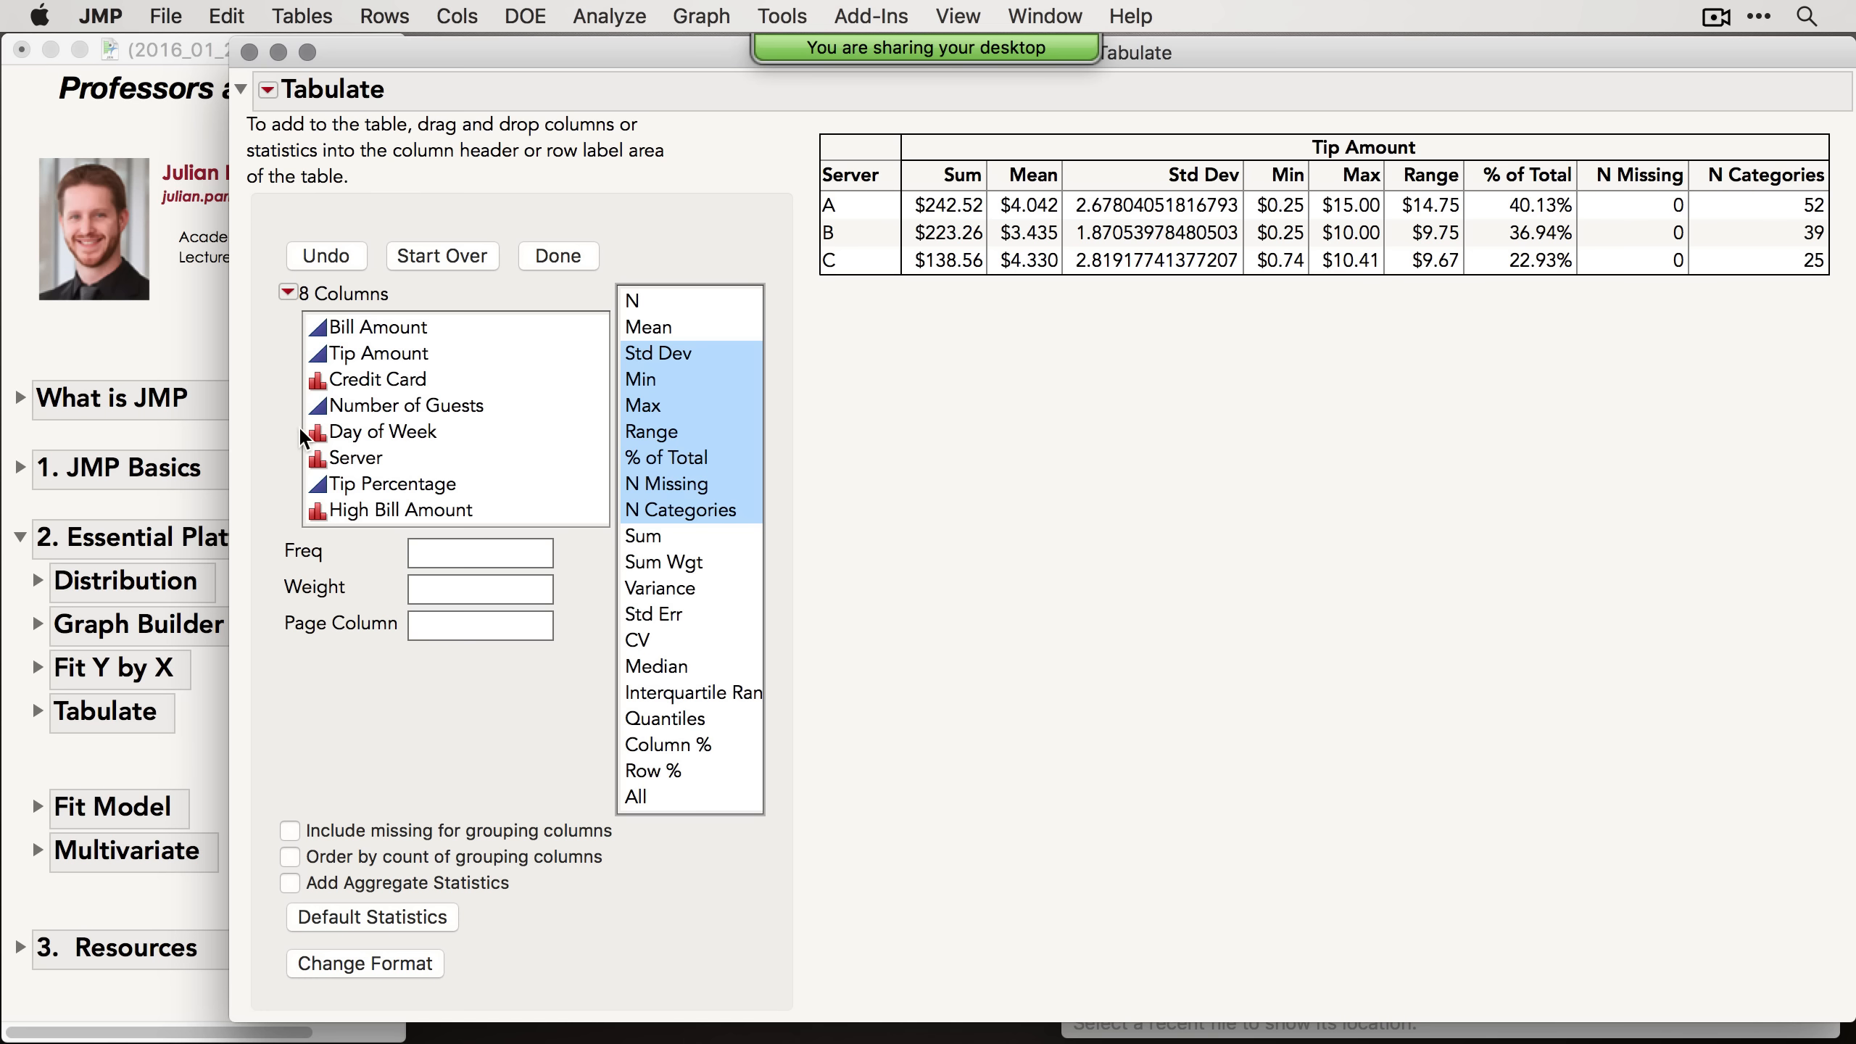
Step: Add Day of Week to the row labels and reorder them so Server is the outer grouping
left_click(371, 438)
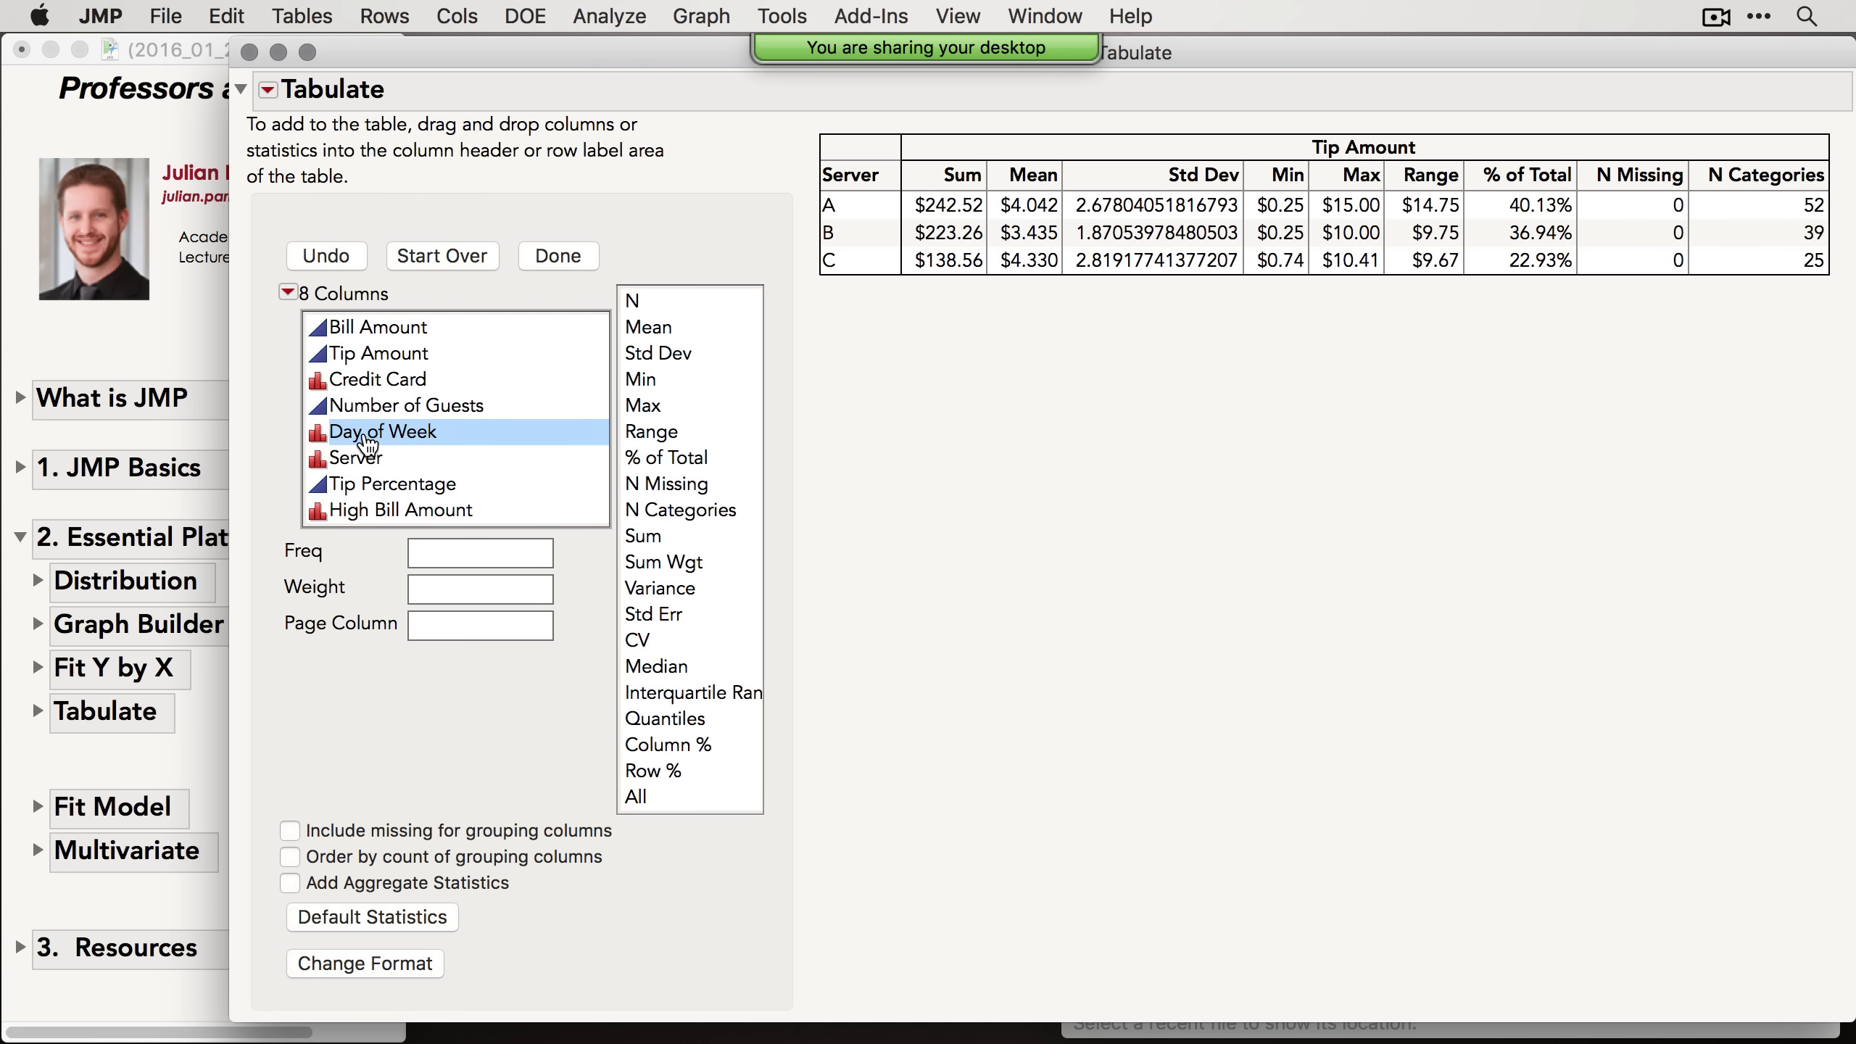
left_click_drag(369, 445, 823, 175)
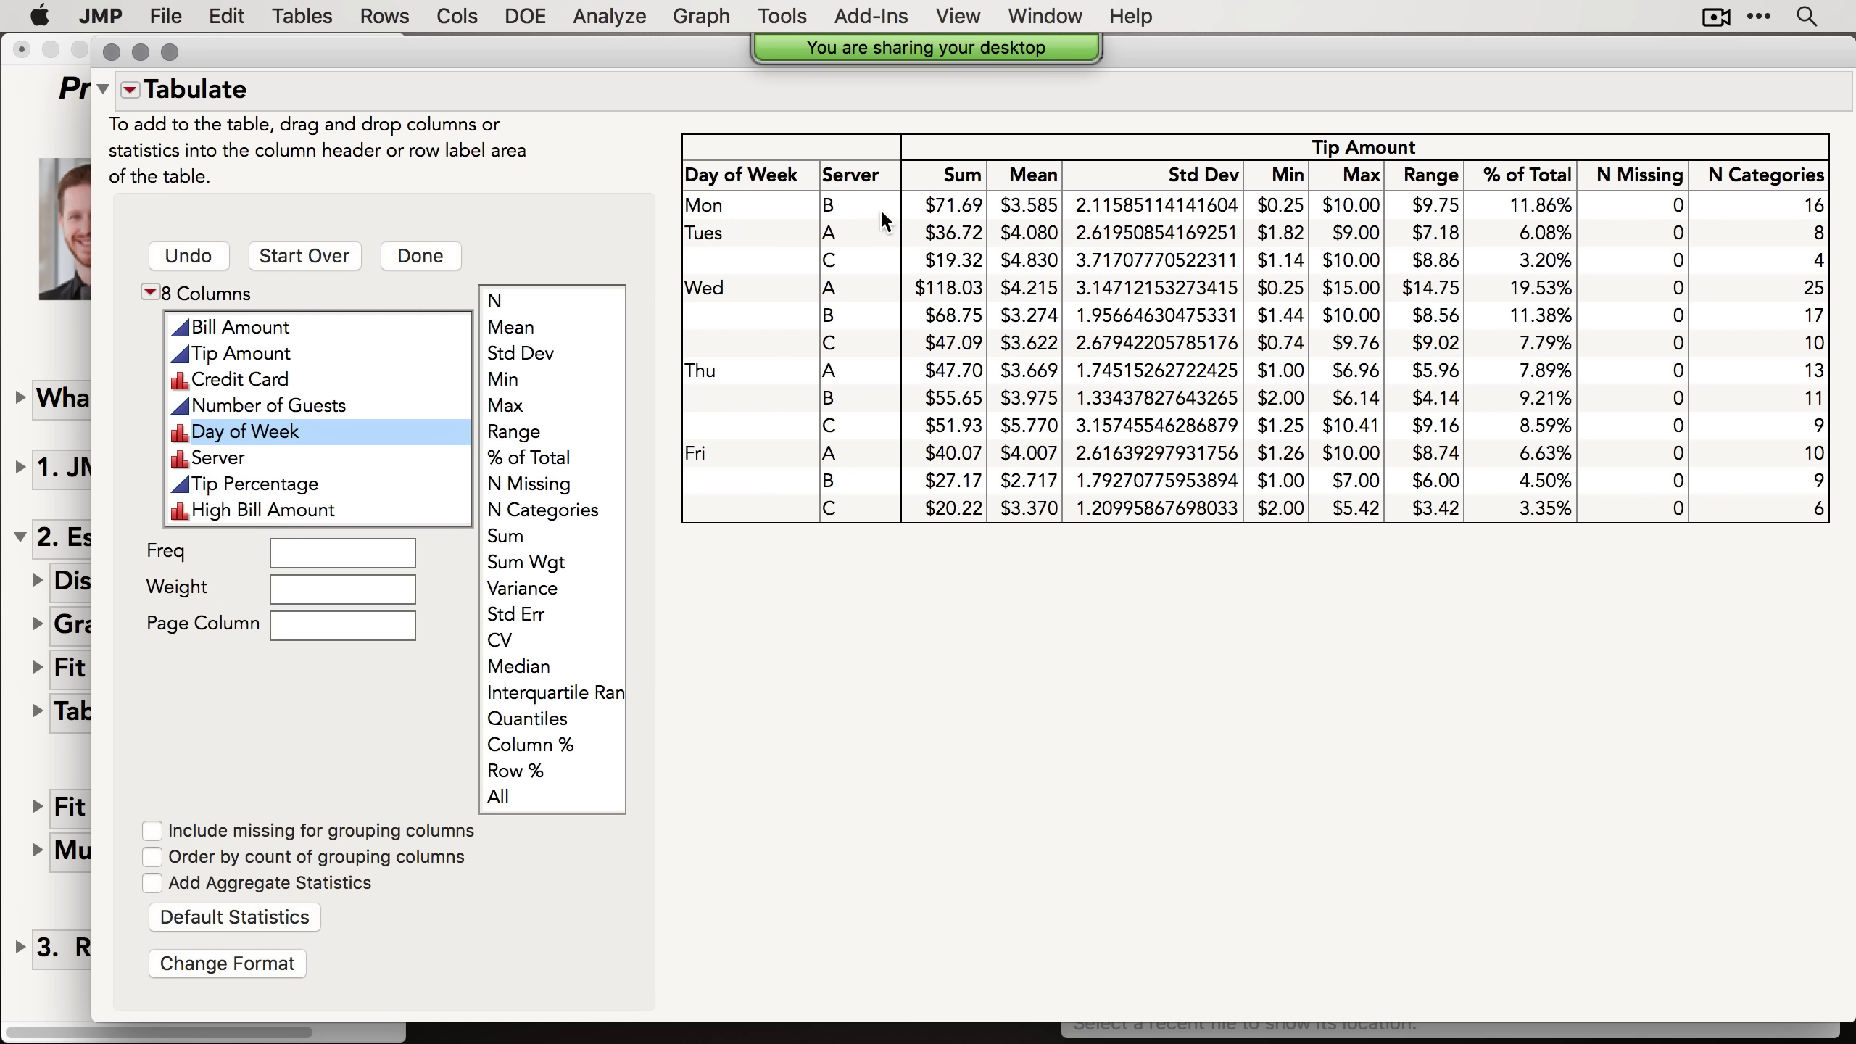
left_click(744, 175)
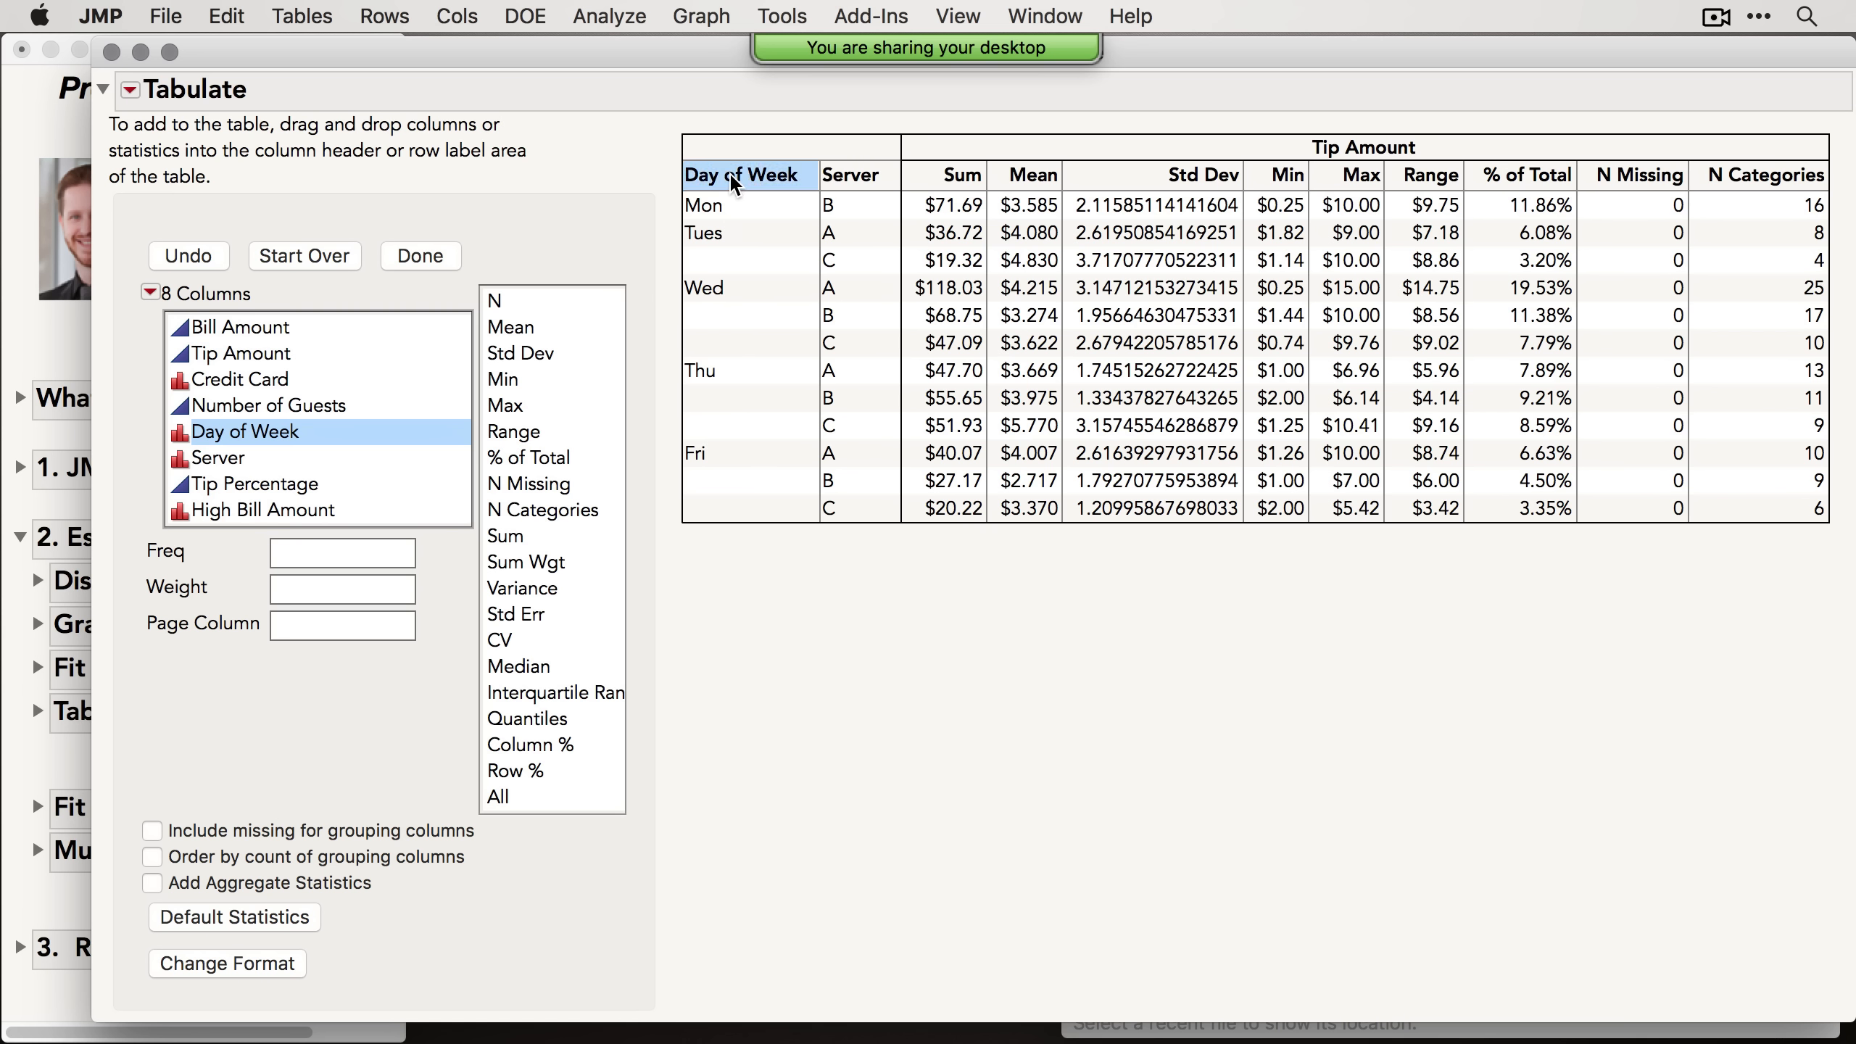
left_click_drag(733, 177, 896, 179)
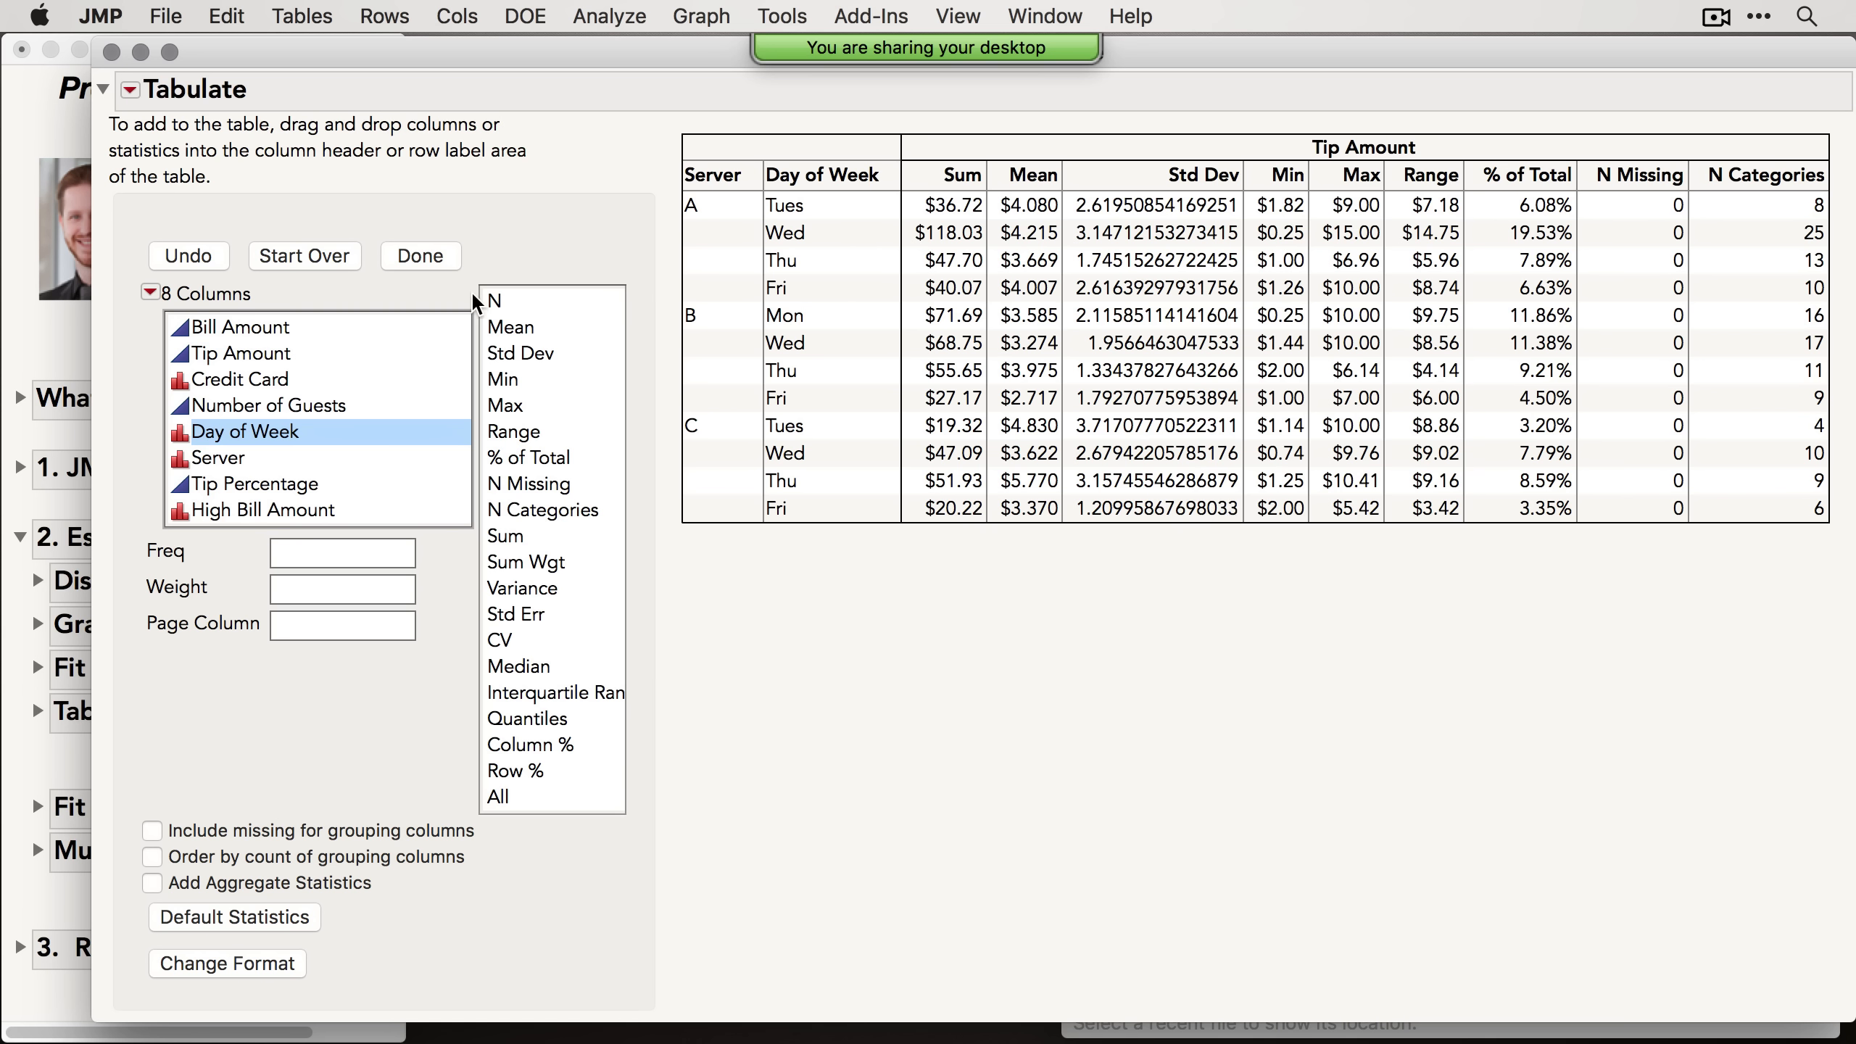
Step: Finish the interactive table and move the Tabulate report window
left_click(422, 256)
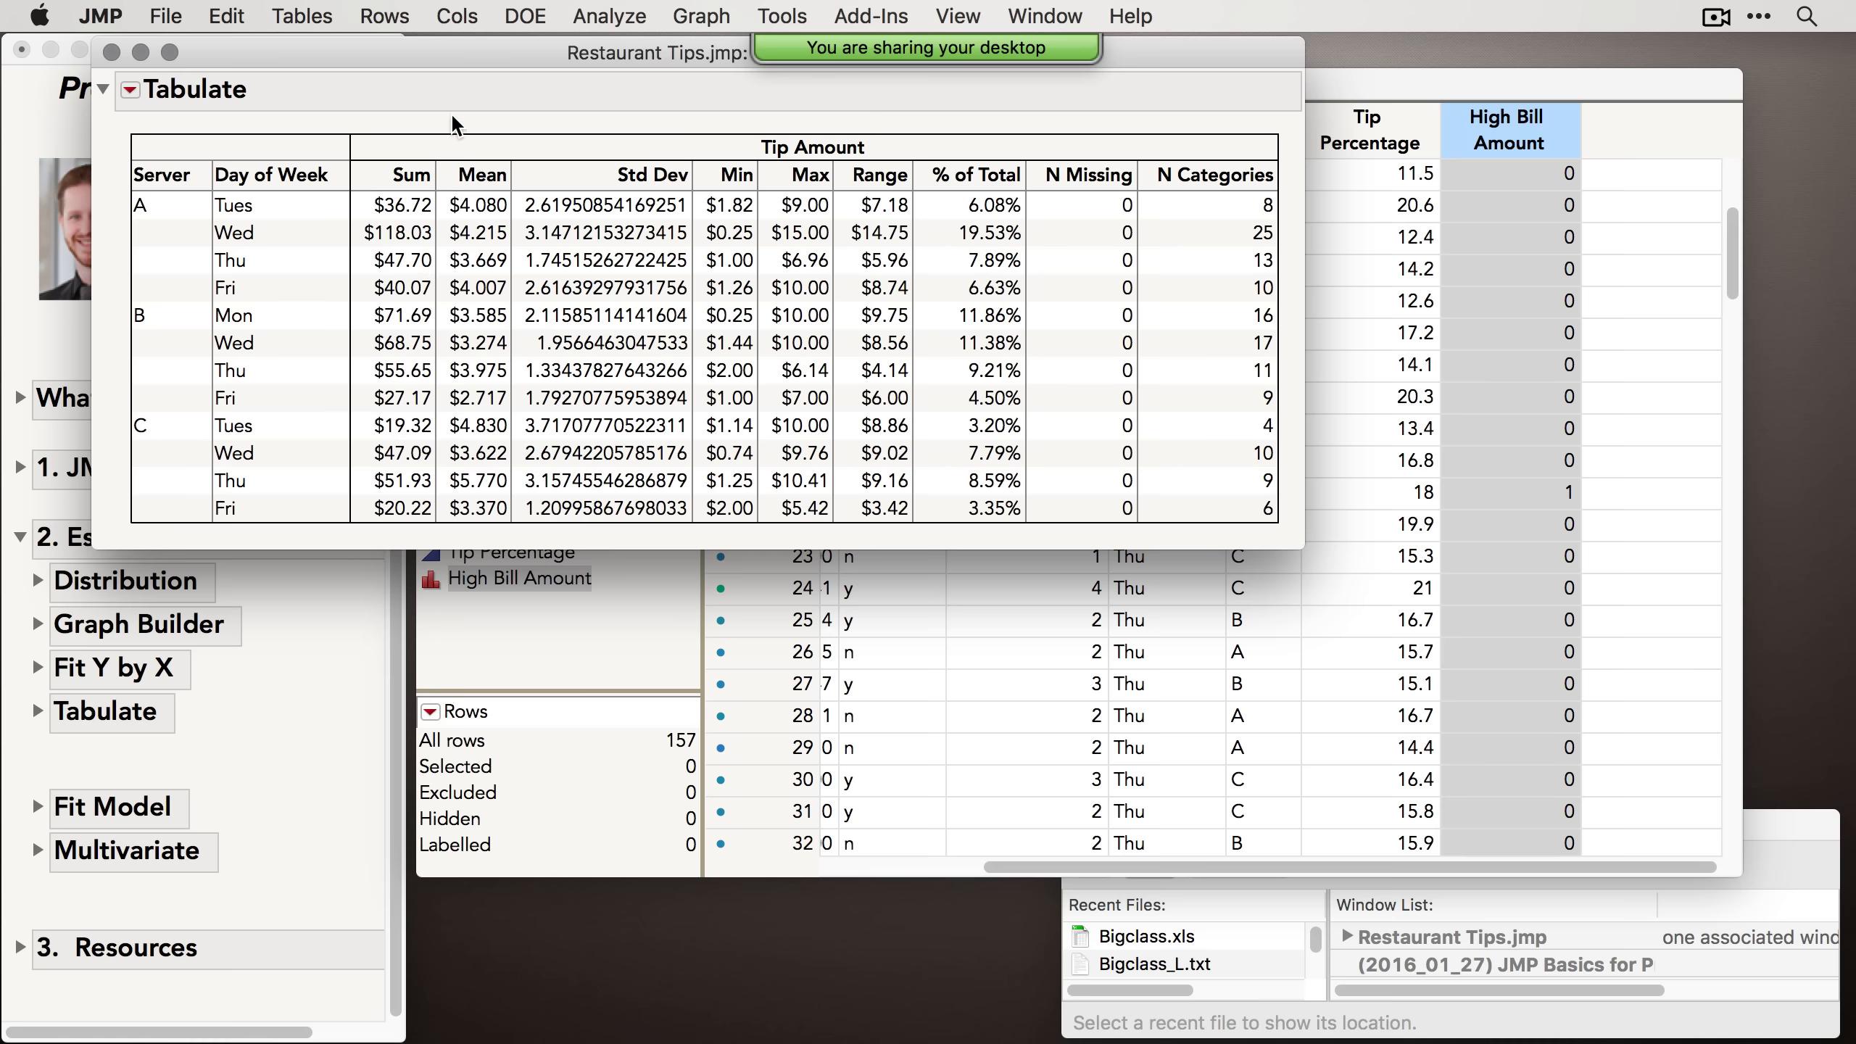
left_click_drag(469, 48, 684, 263)
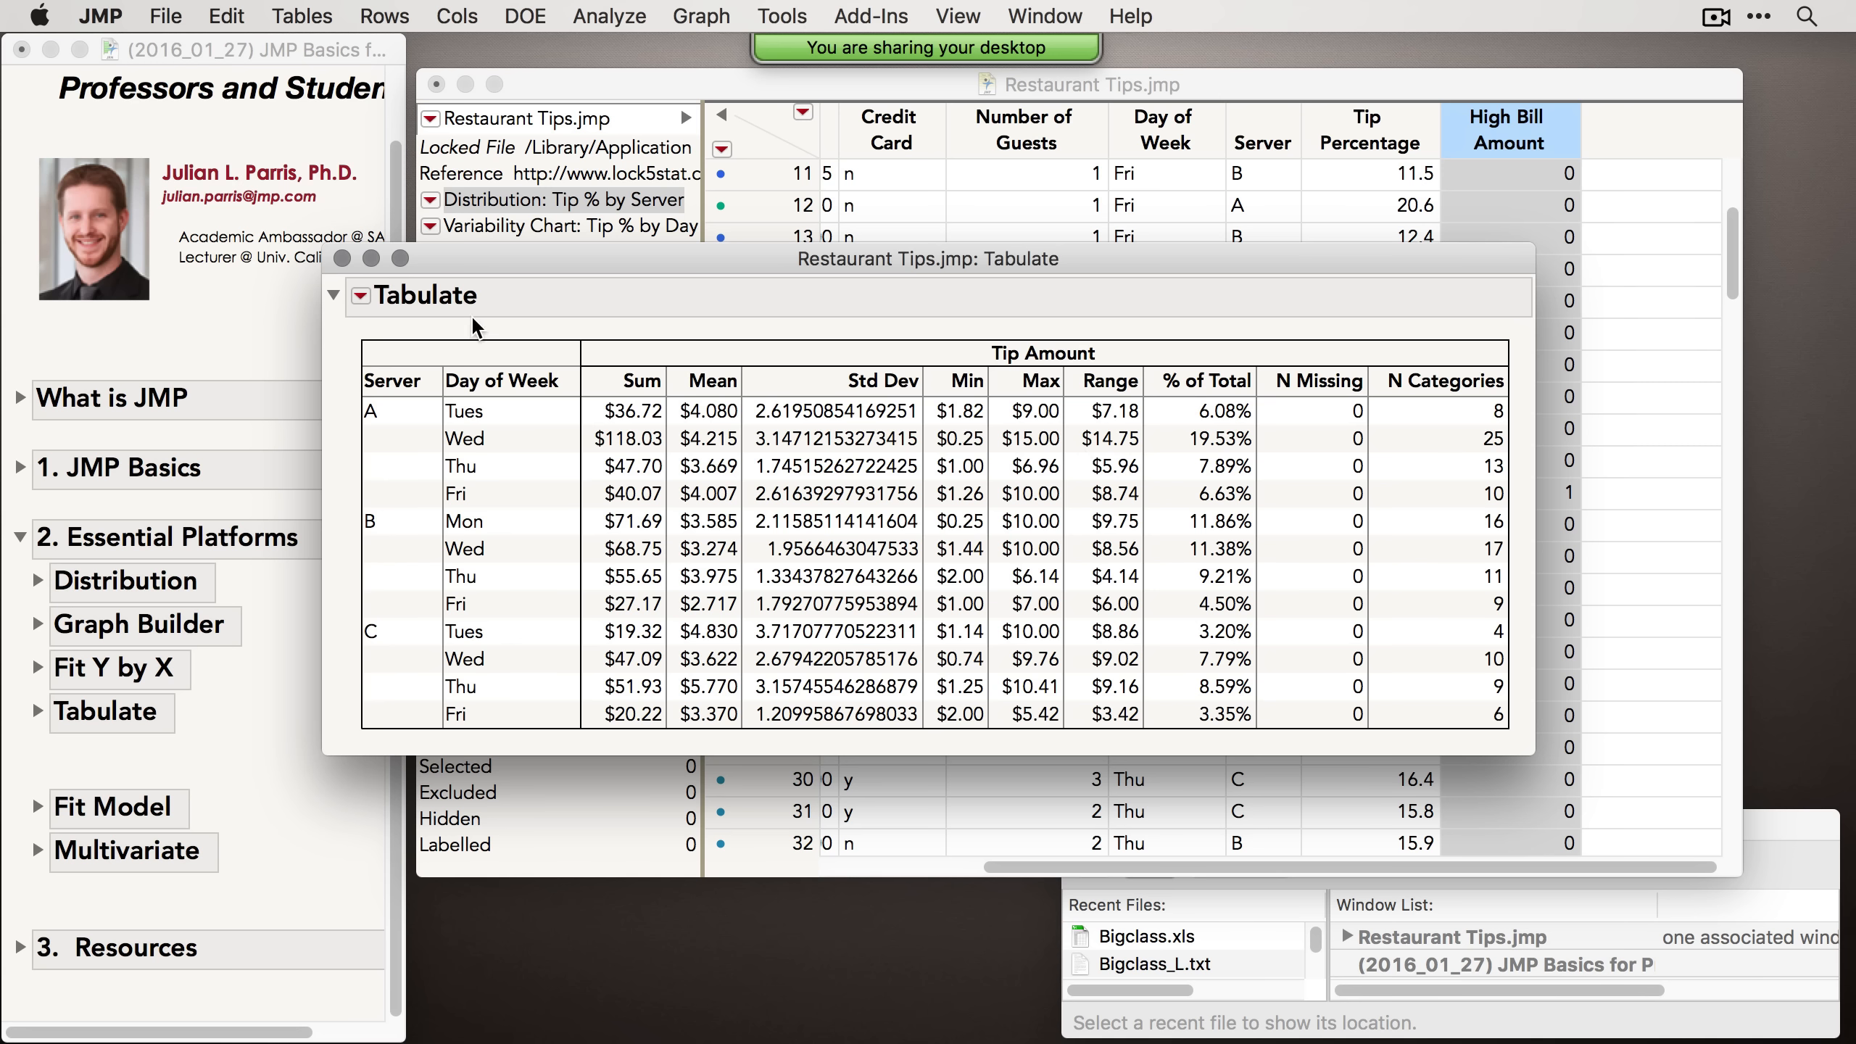
Step: Make the tabulation into a new data table and reposition its window
left_click(361, 297)
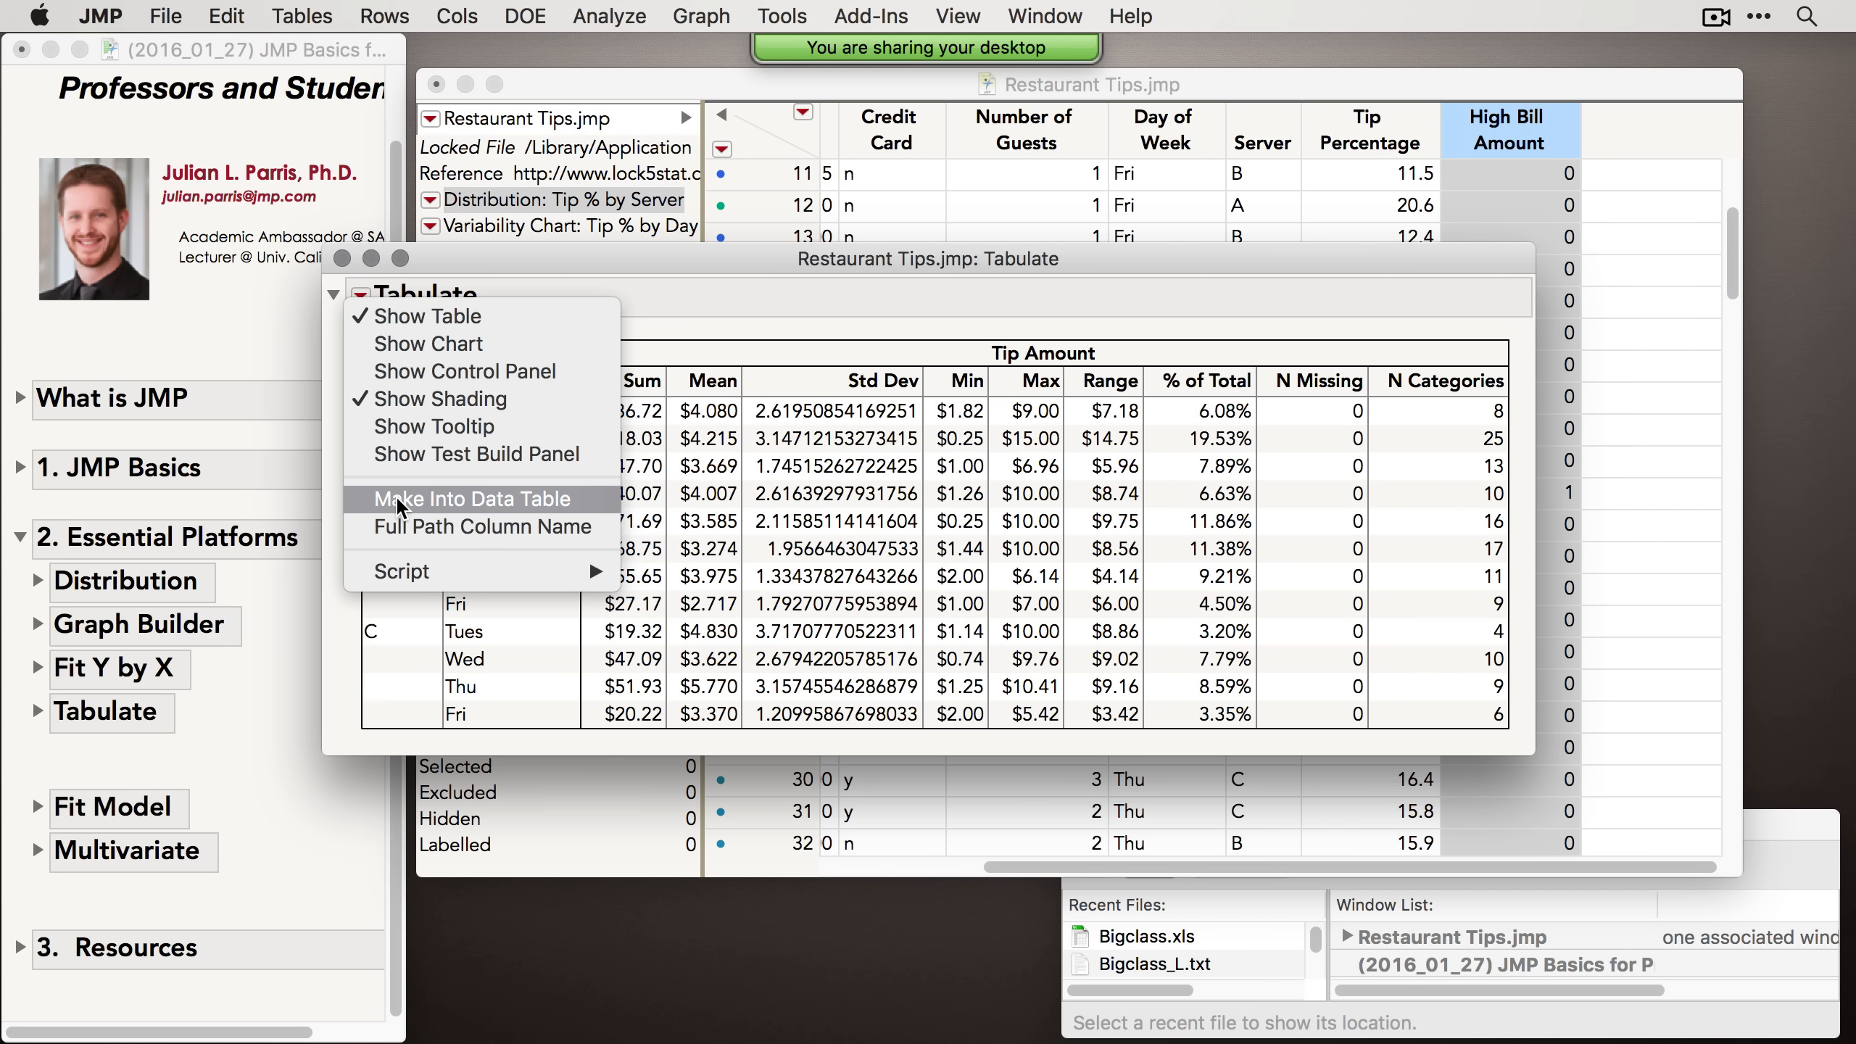
left_click(464, 497)
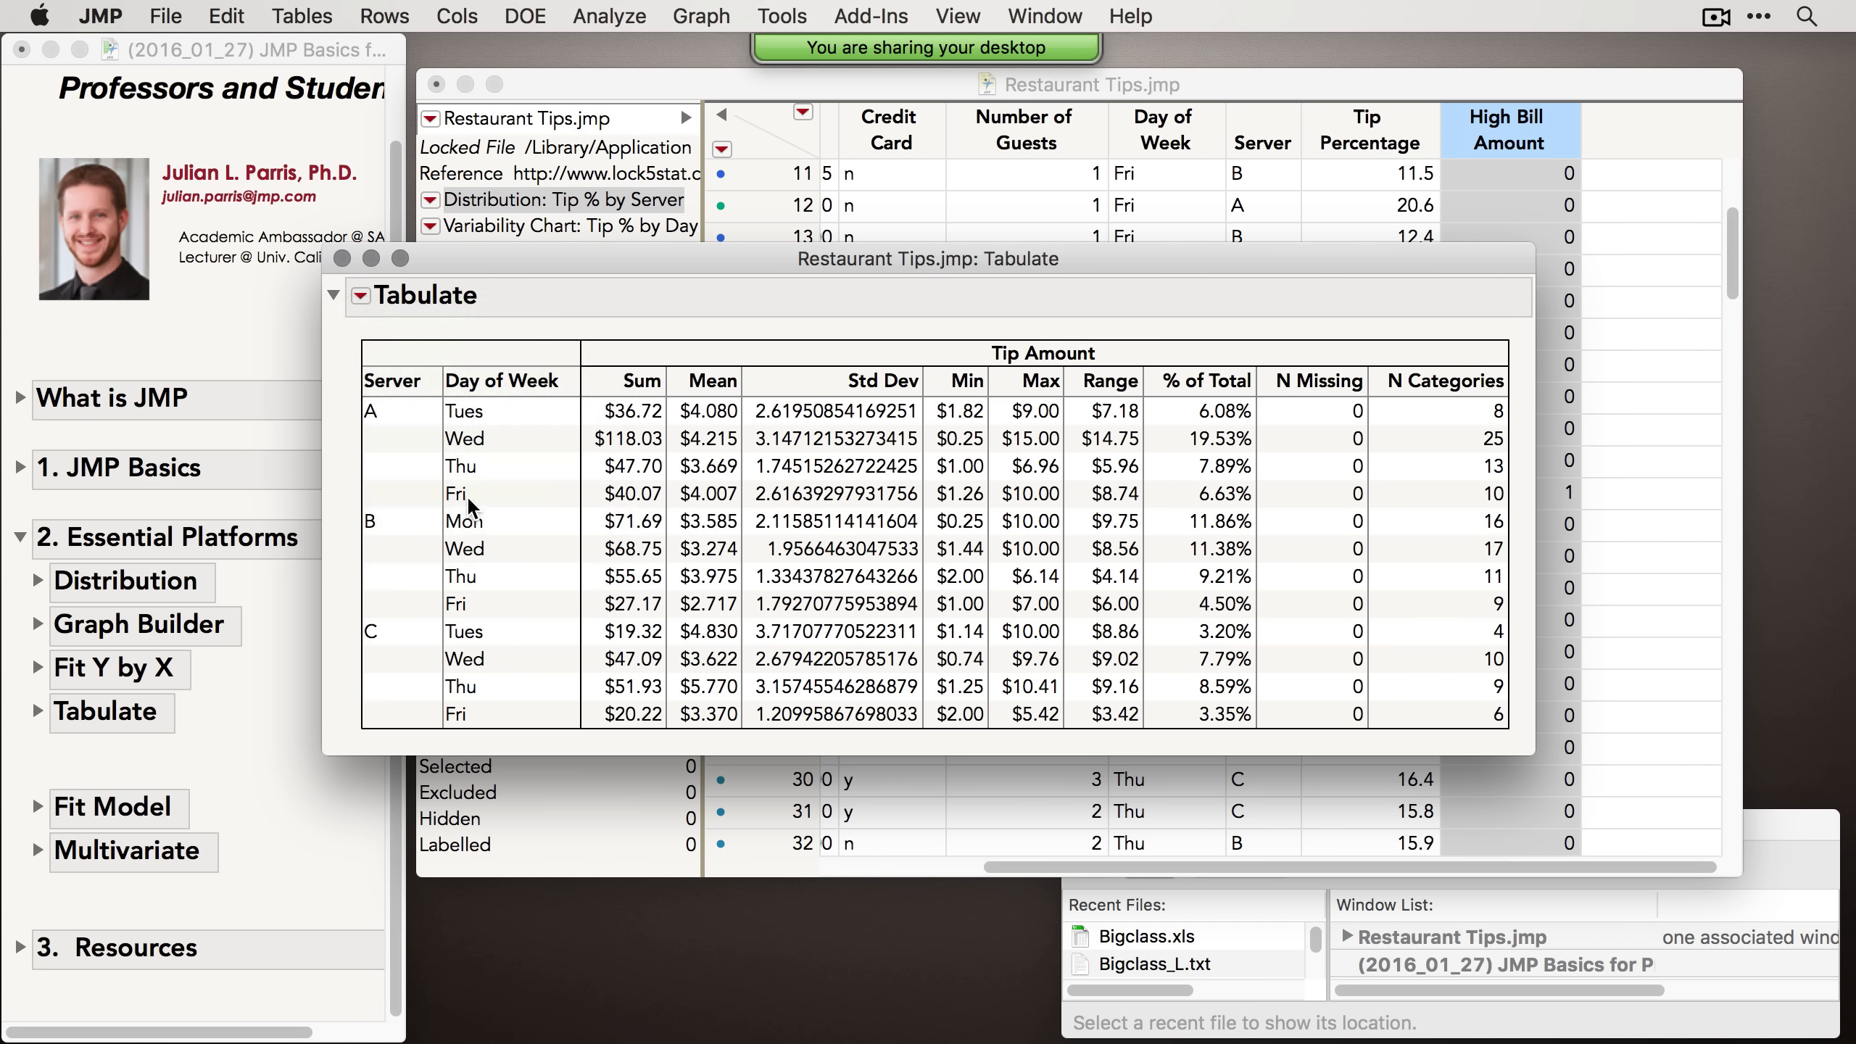
left_click_drag(692, 82, 819, 181)
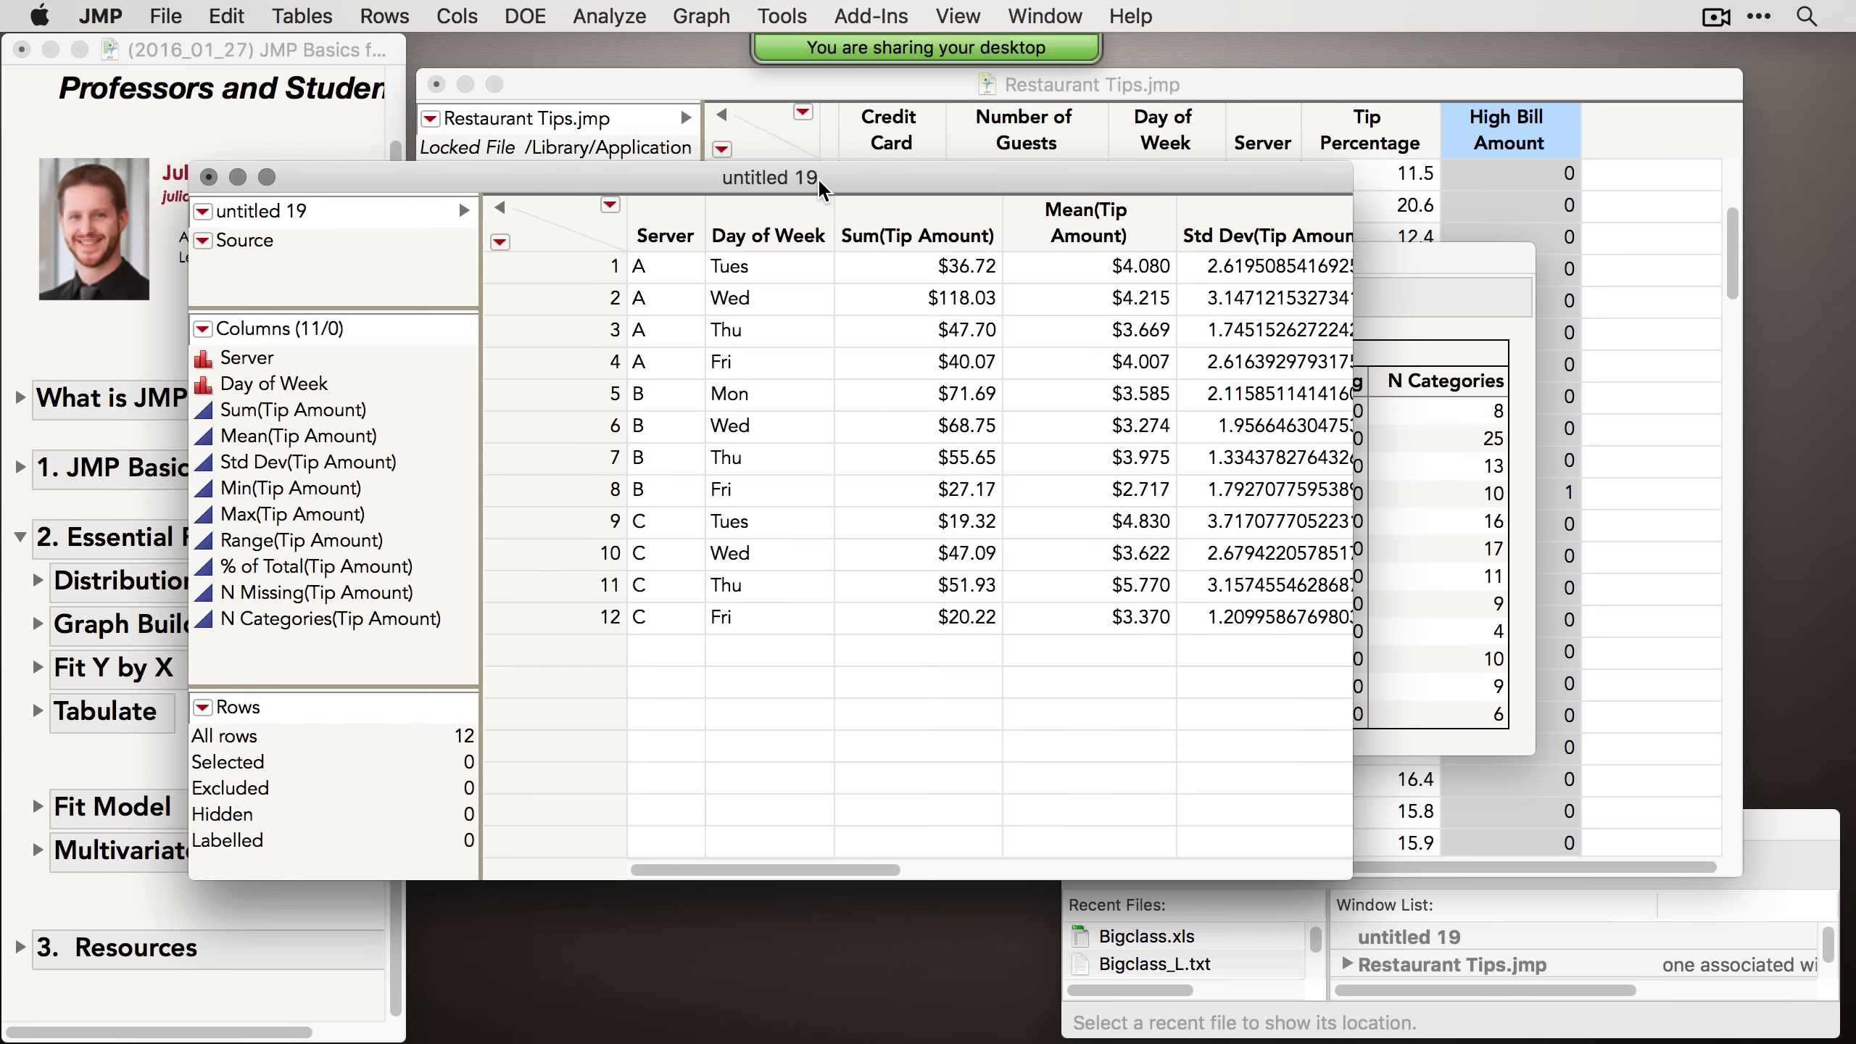
Step: Close the new data table without saving, then close the Tabulate report window
left_click(211, 177)
left_click(592, 336)
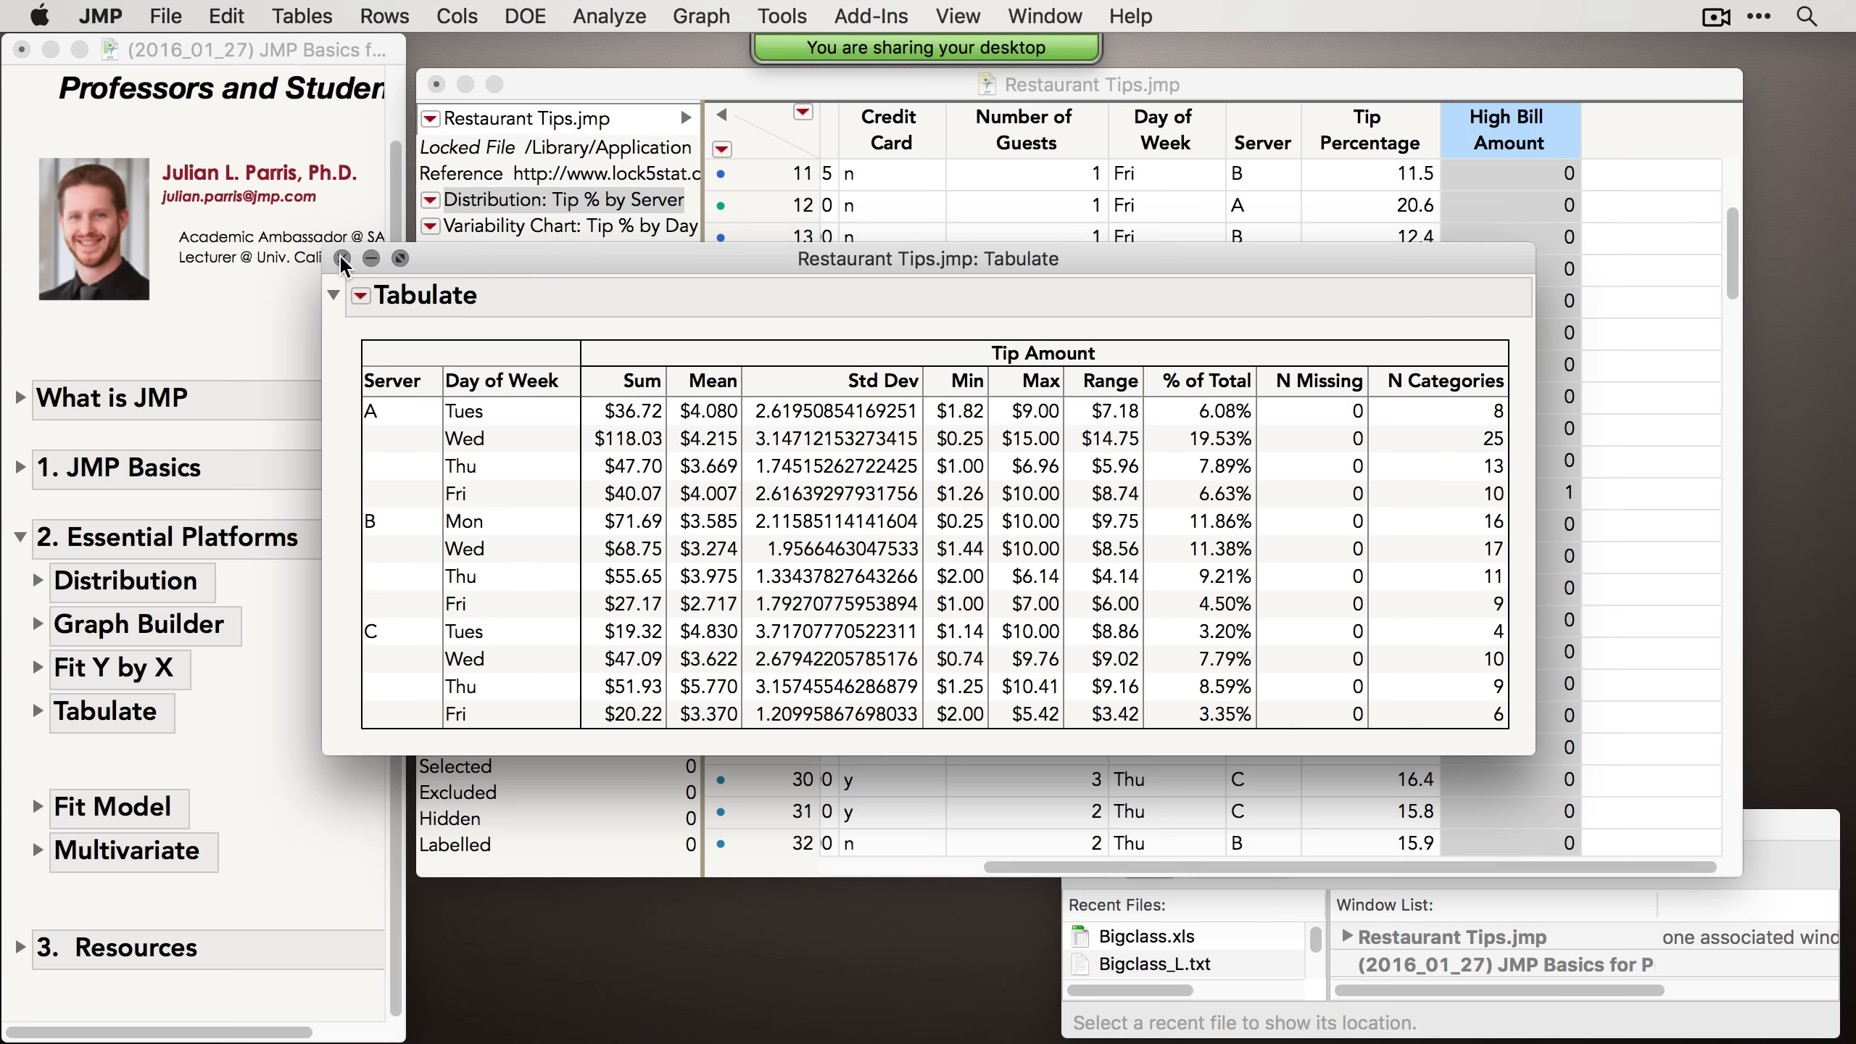
left_click(342, 258)
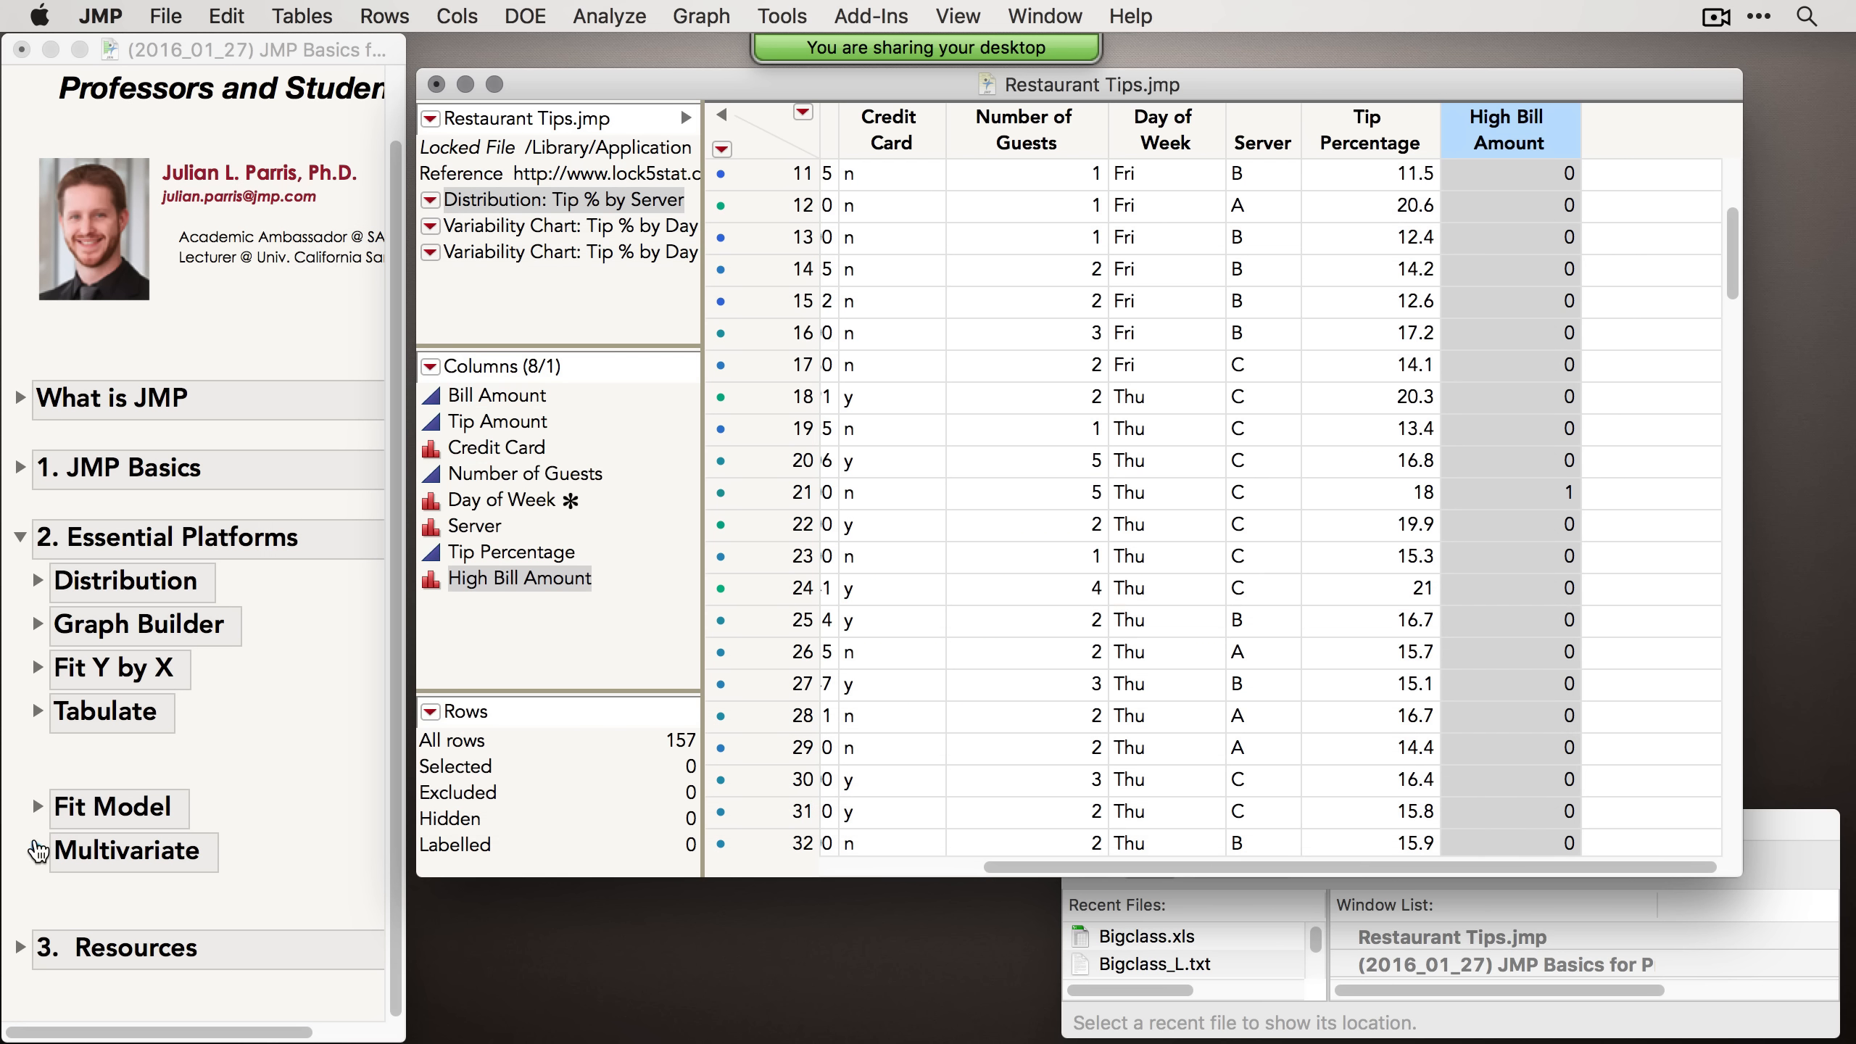
Step: Expand the journal's Fit Model section
left_click(40, 807)
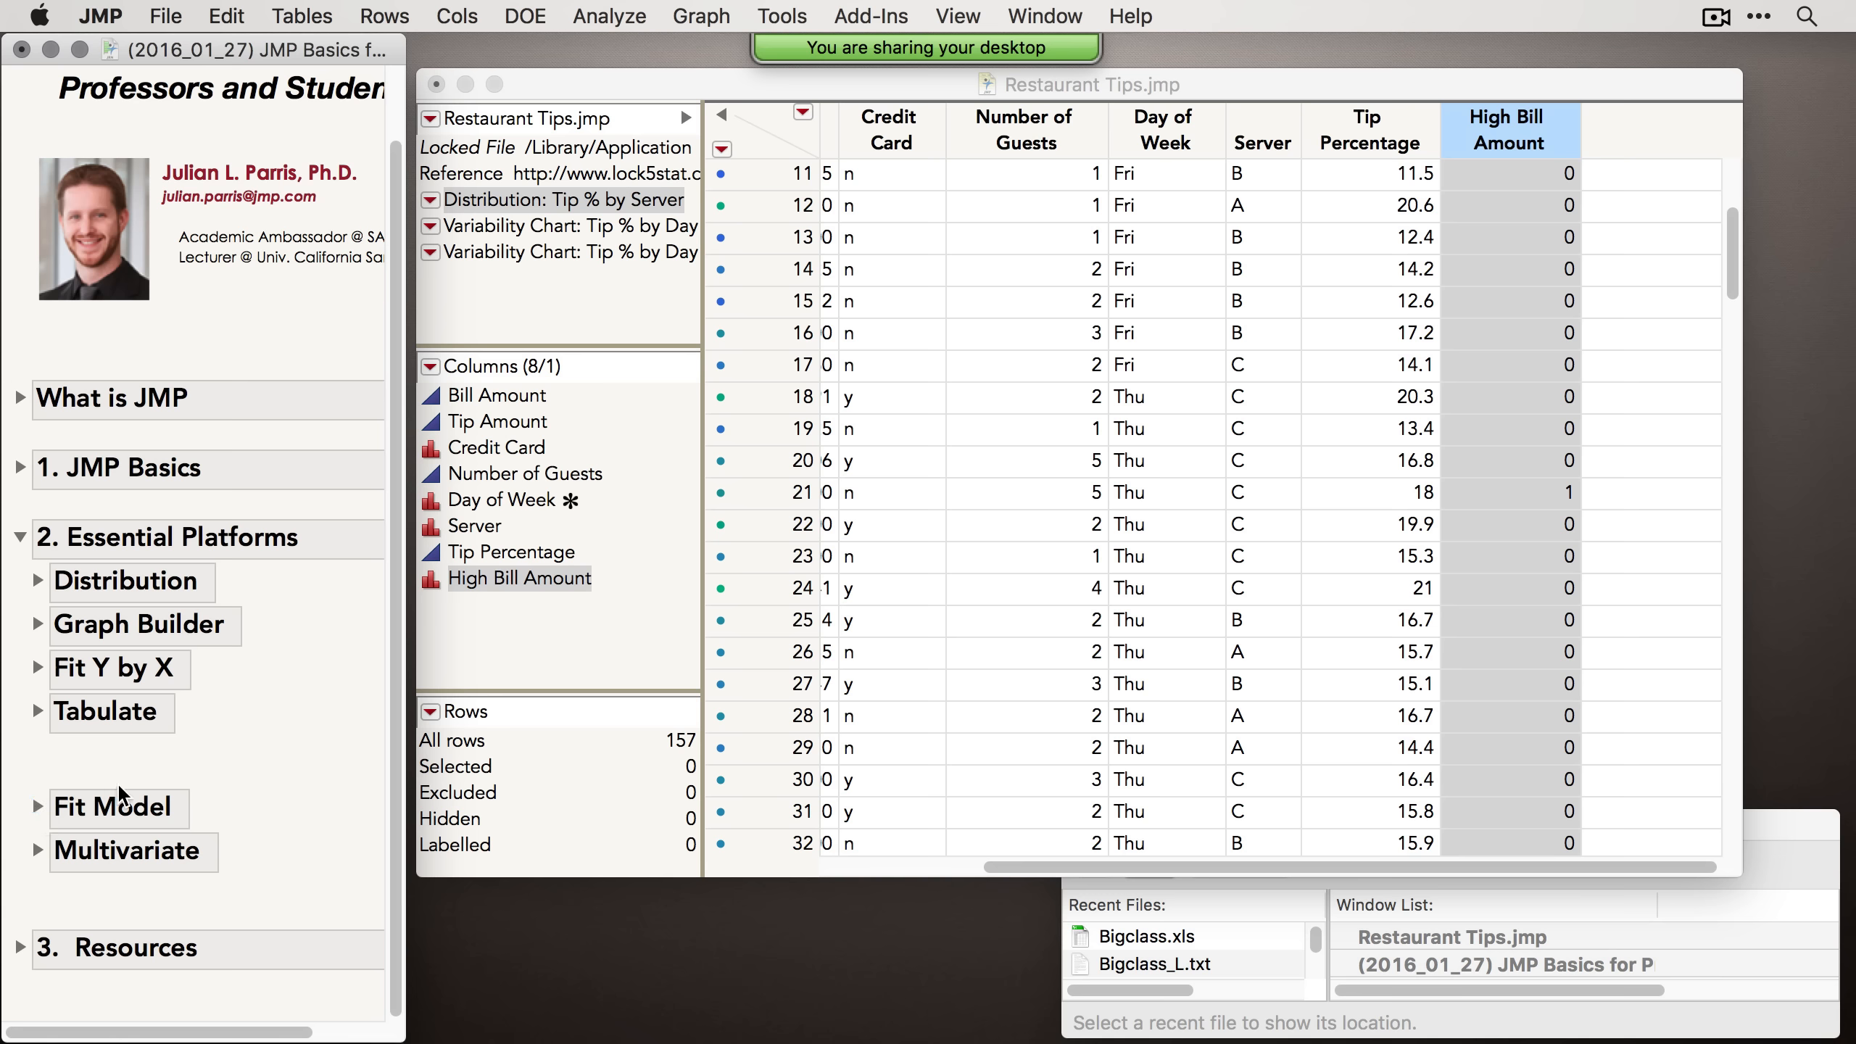
left_click(40, 807)
scroll(81, 801, "down", 4)
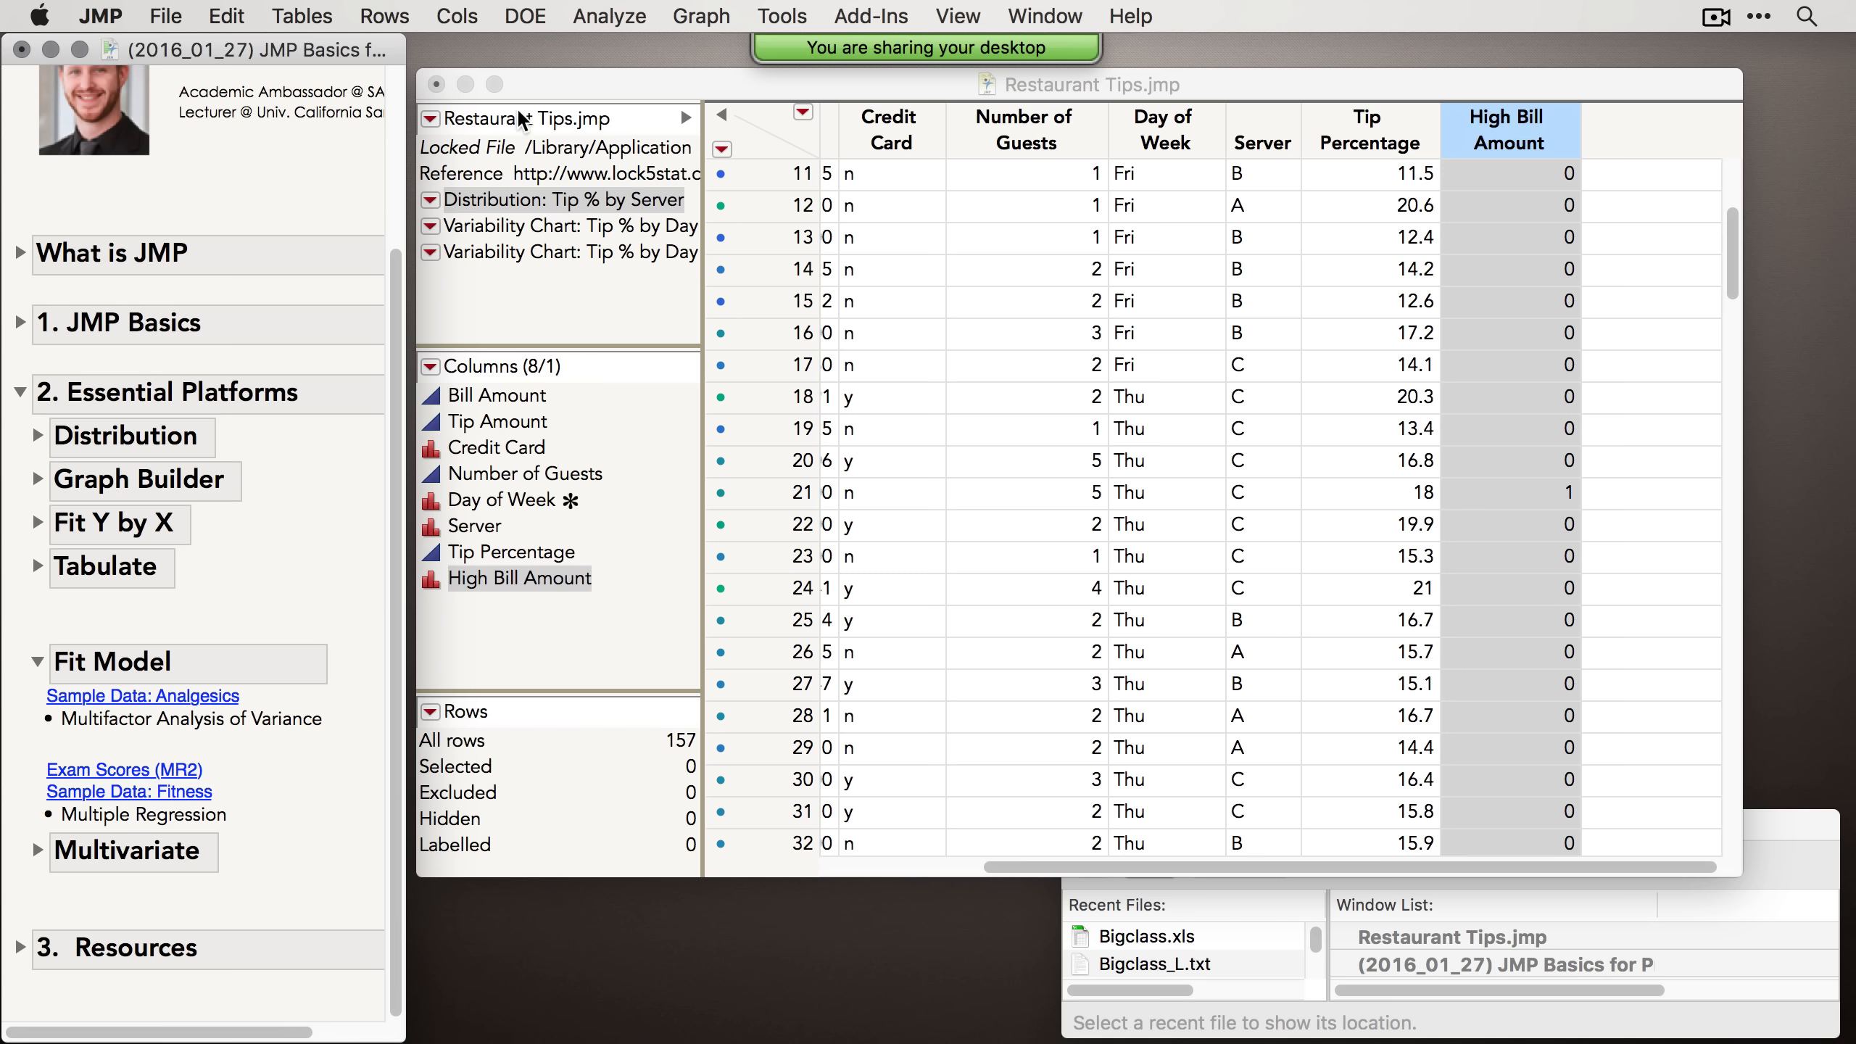
Step: Open the Fit Model launch dialog for the Restaurant Tips table and close it
left_click(605, 16)
left_click(668, 210)
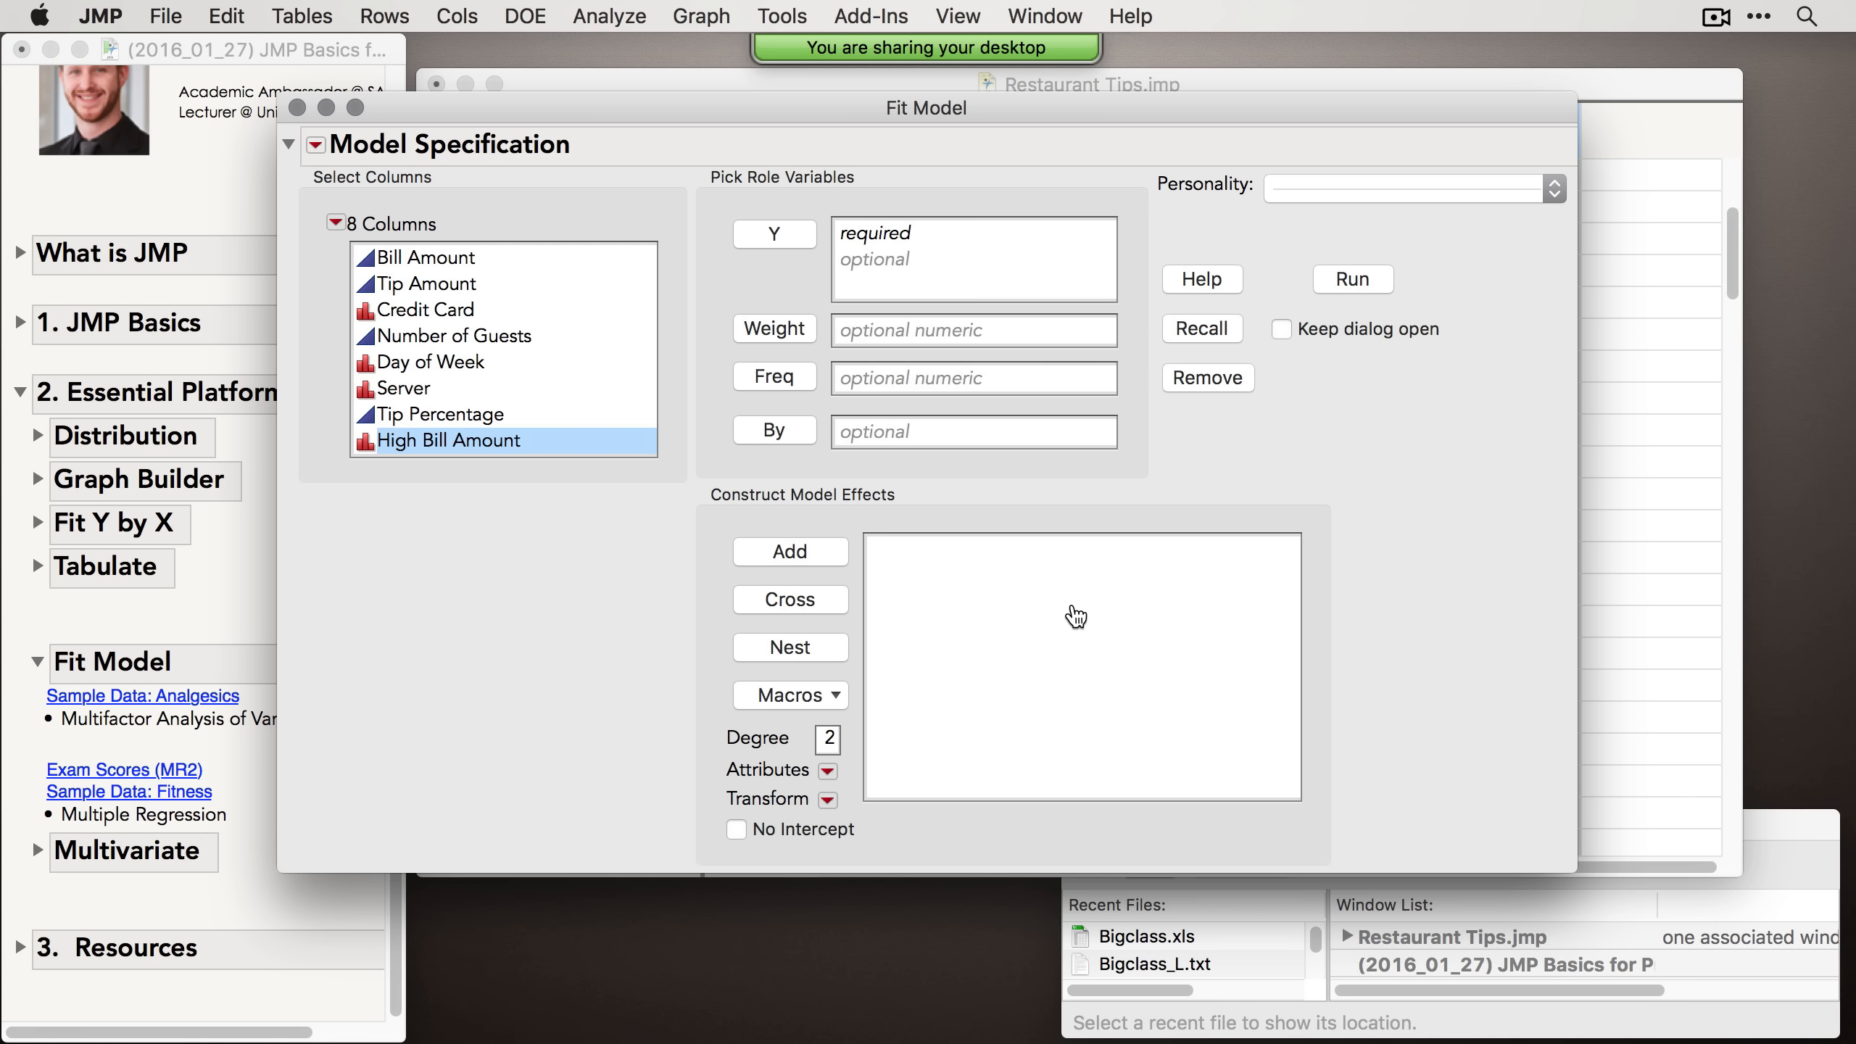
left_click(296, 108)
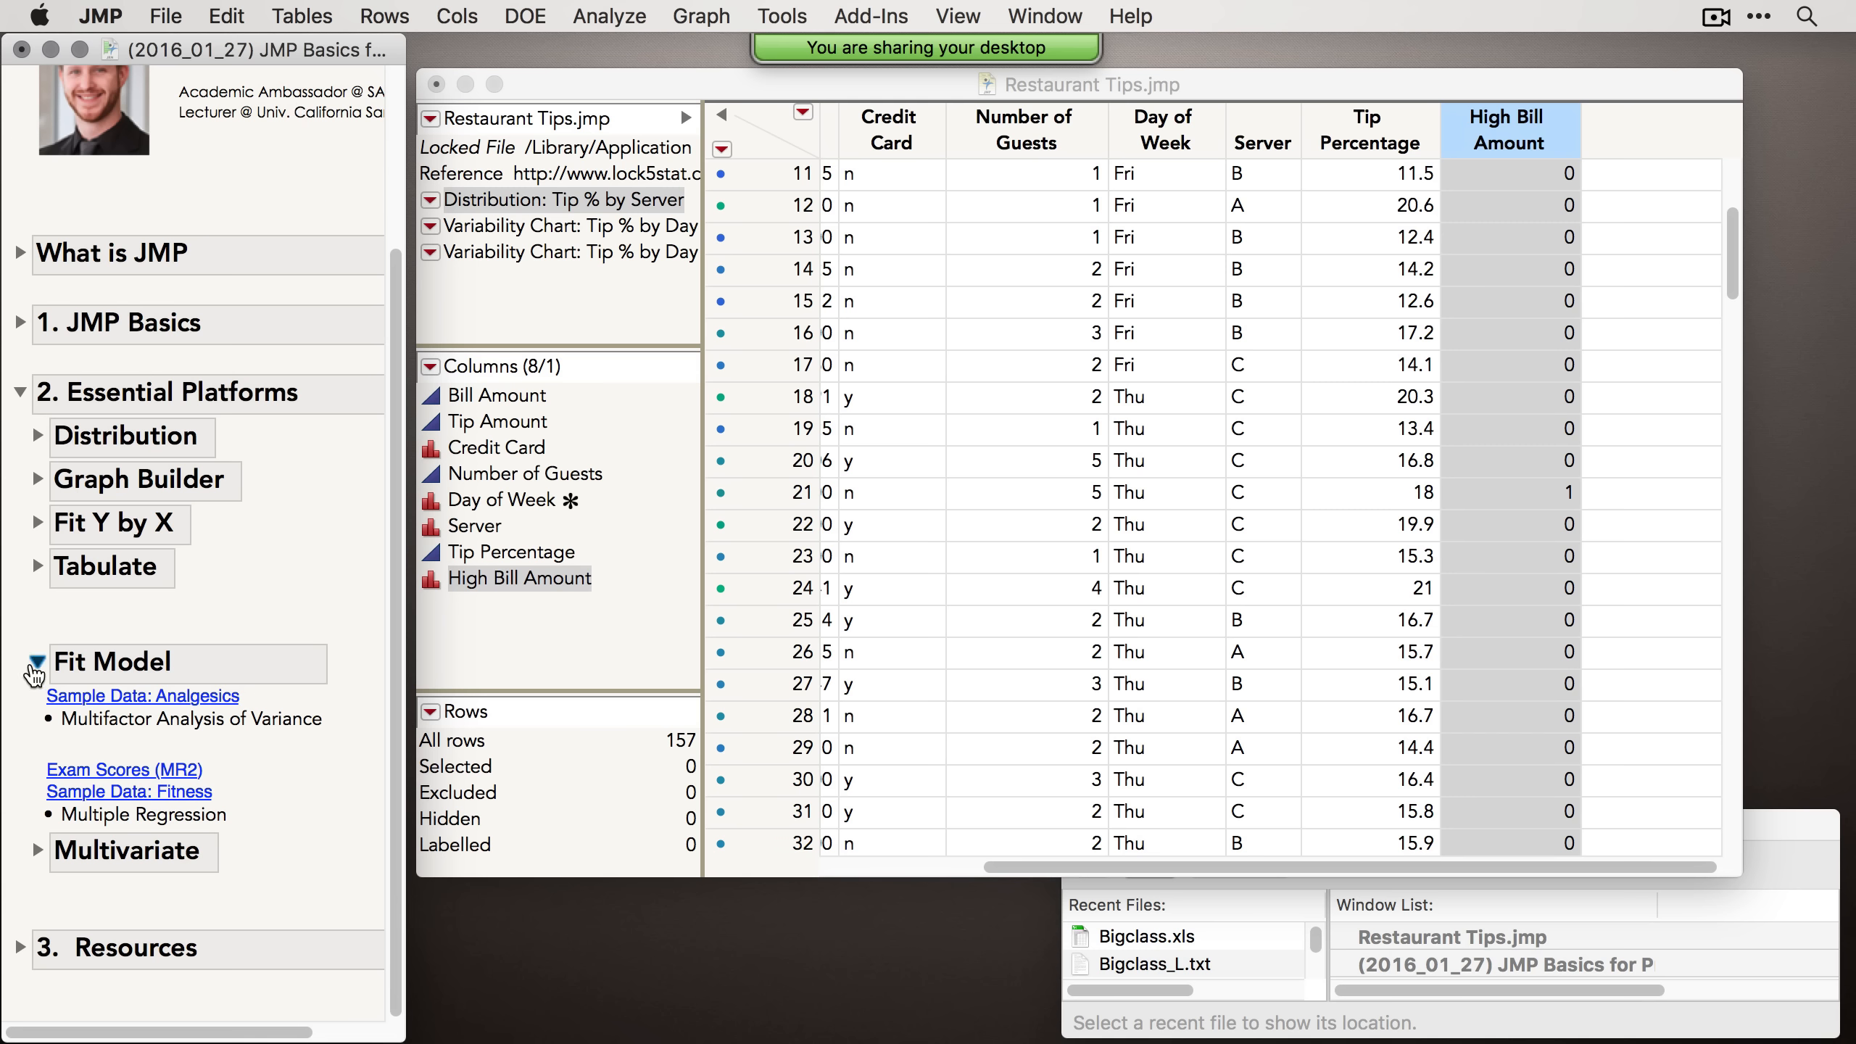
Step: Collapse the Fit Model section and expand the Multivariate section of the journal
left_click(35, 662)
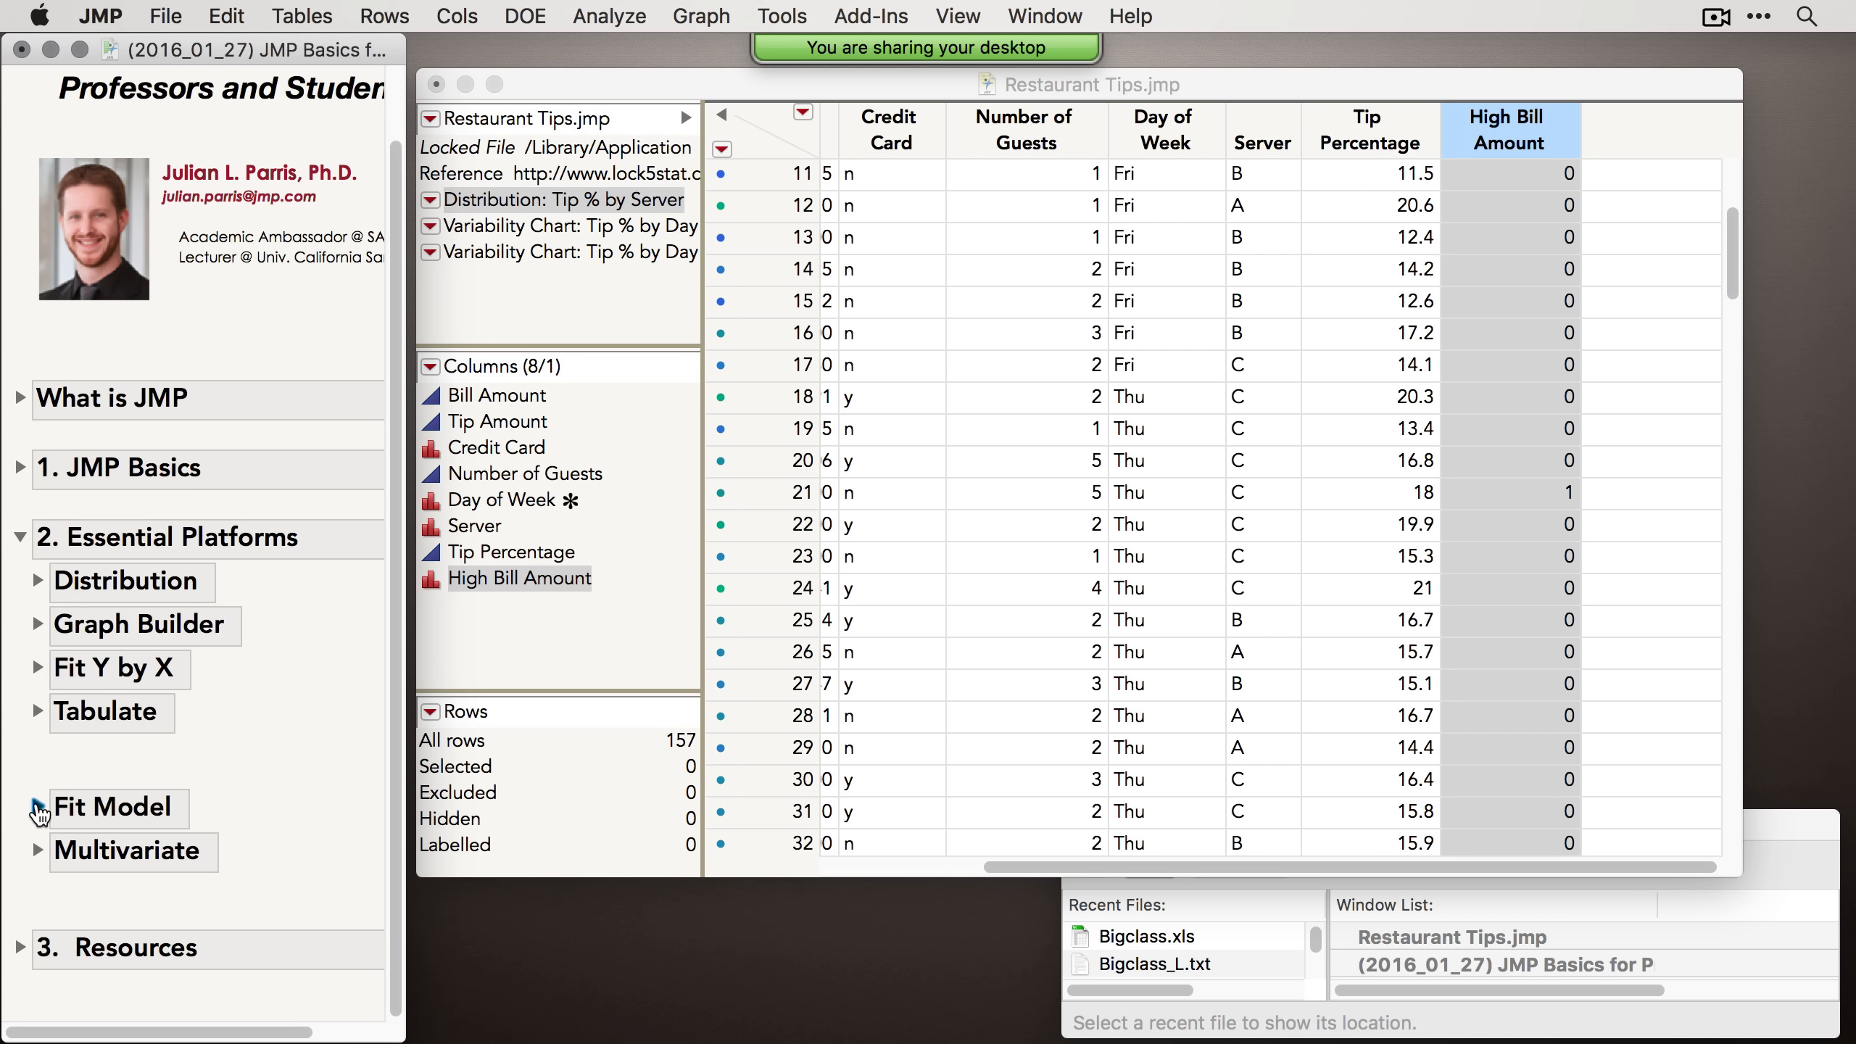
left_click(36, 850)
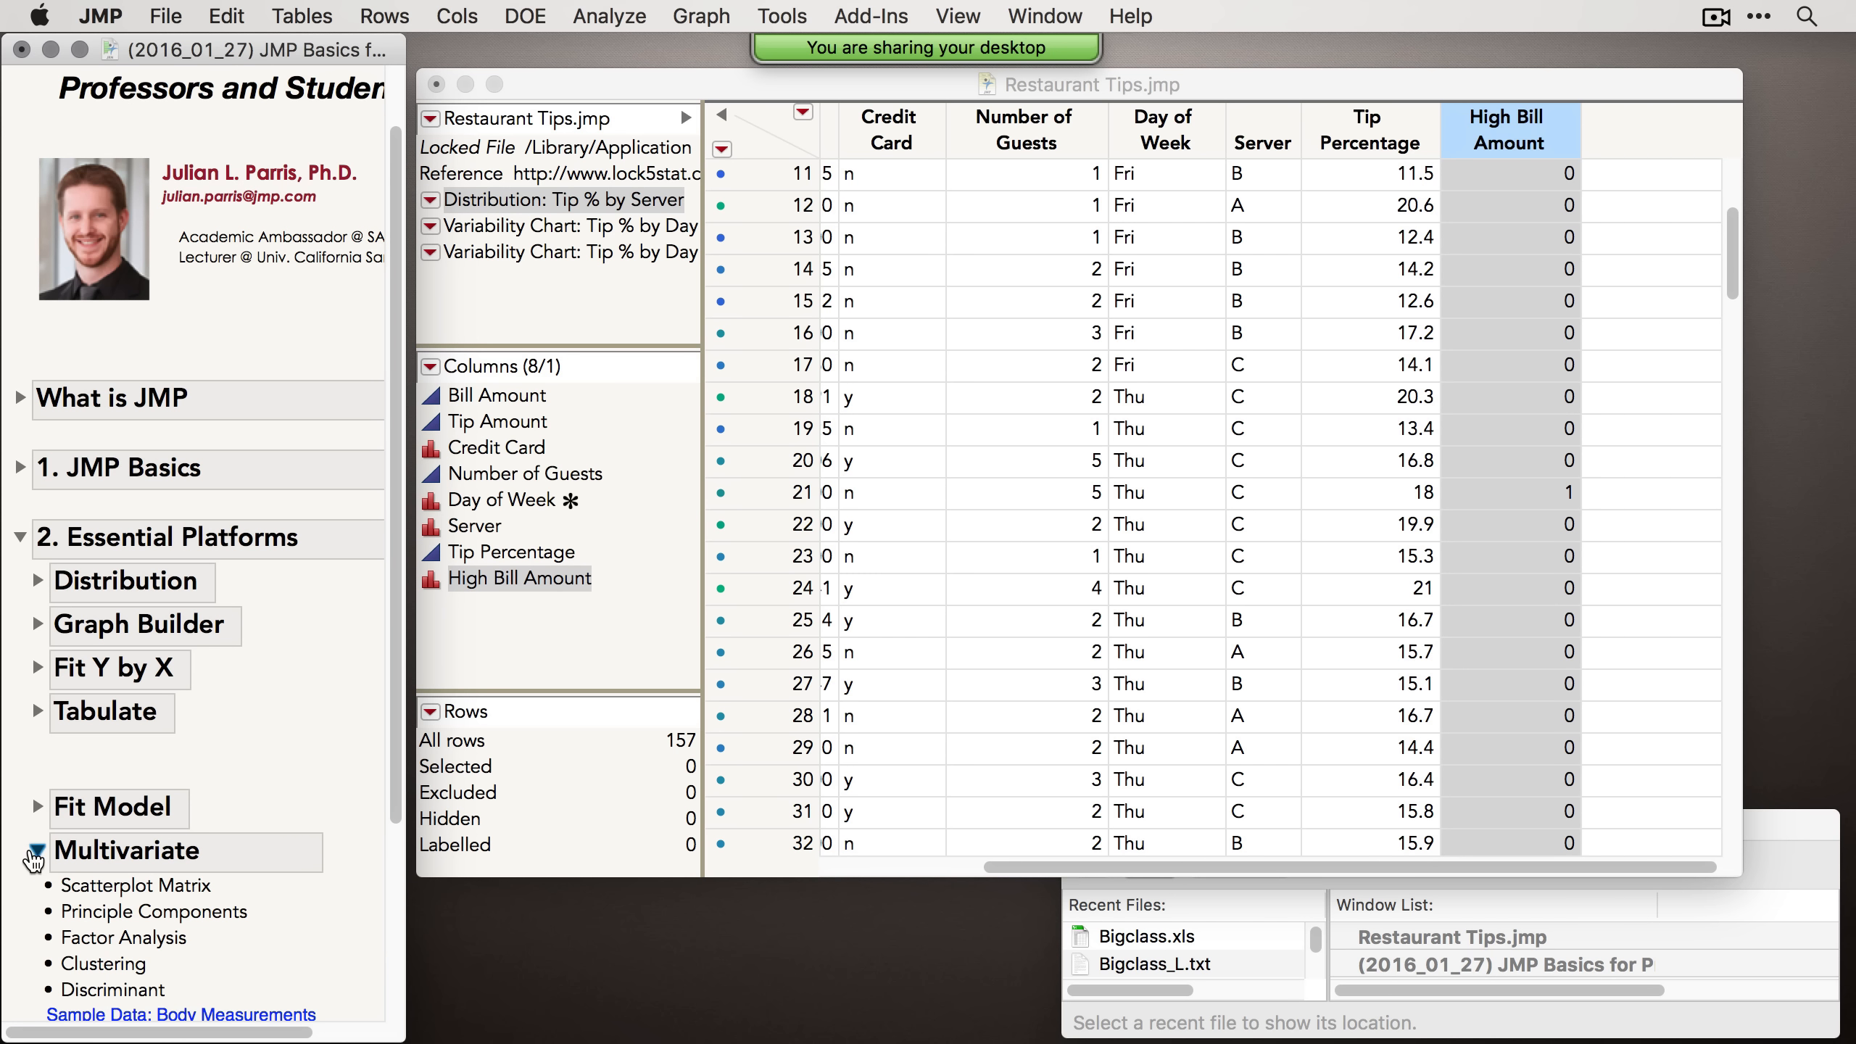
scroll(117, 877, "down", 5)
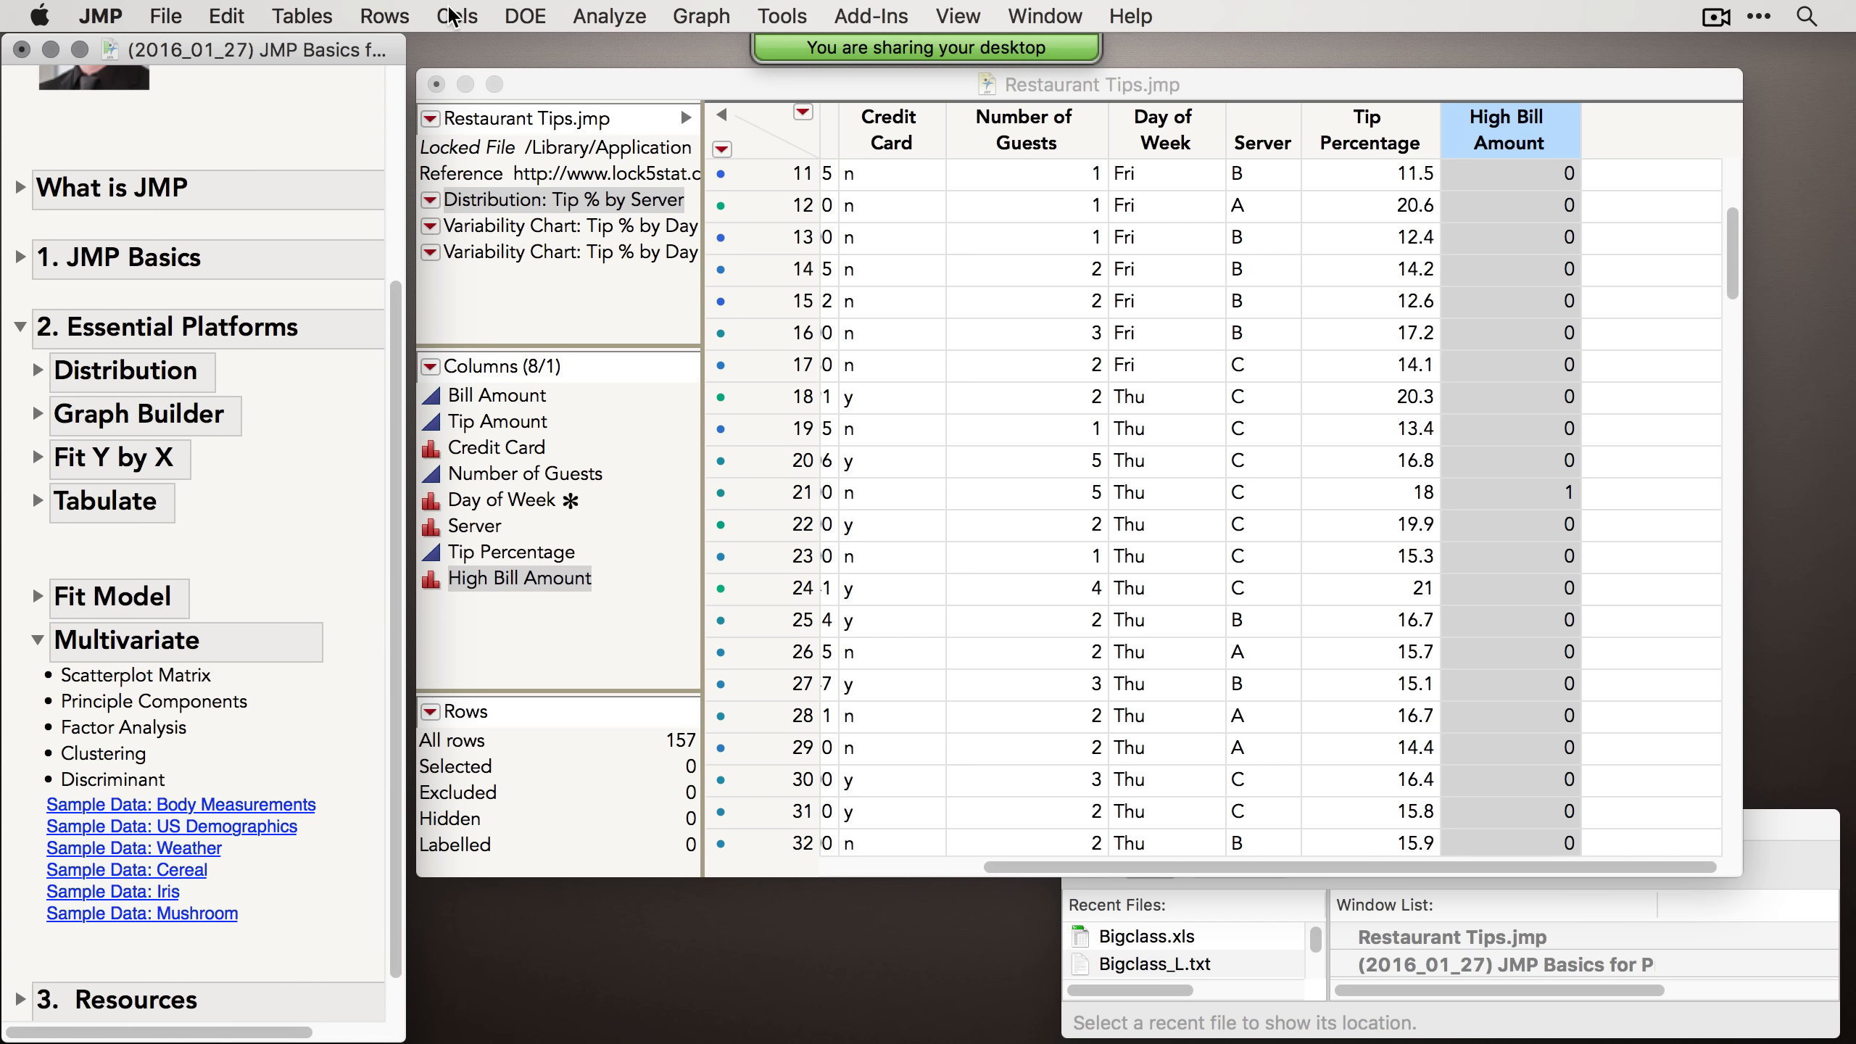
Step: Launch Multivariate with Bill Amount, Tip Amount, Number of Guests and Tip Percentage as Y columns
left_click(616, 17)
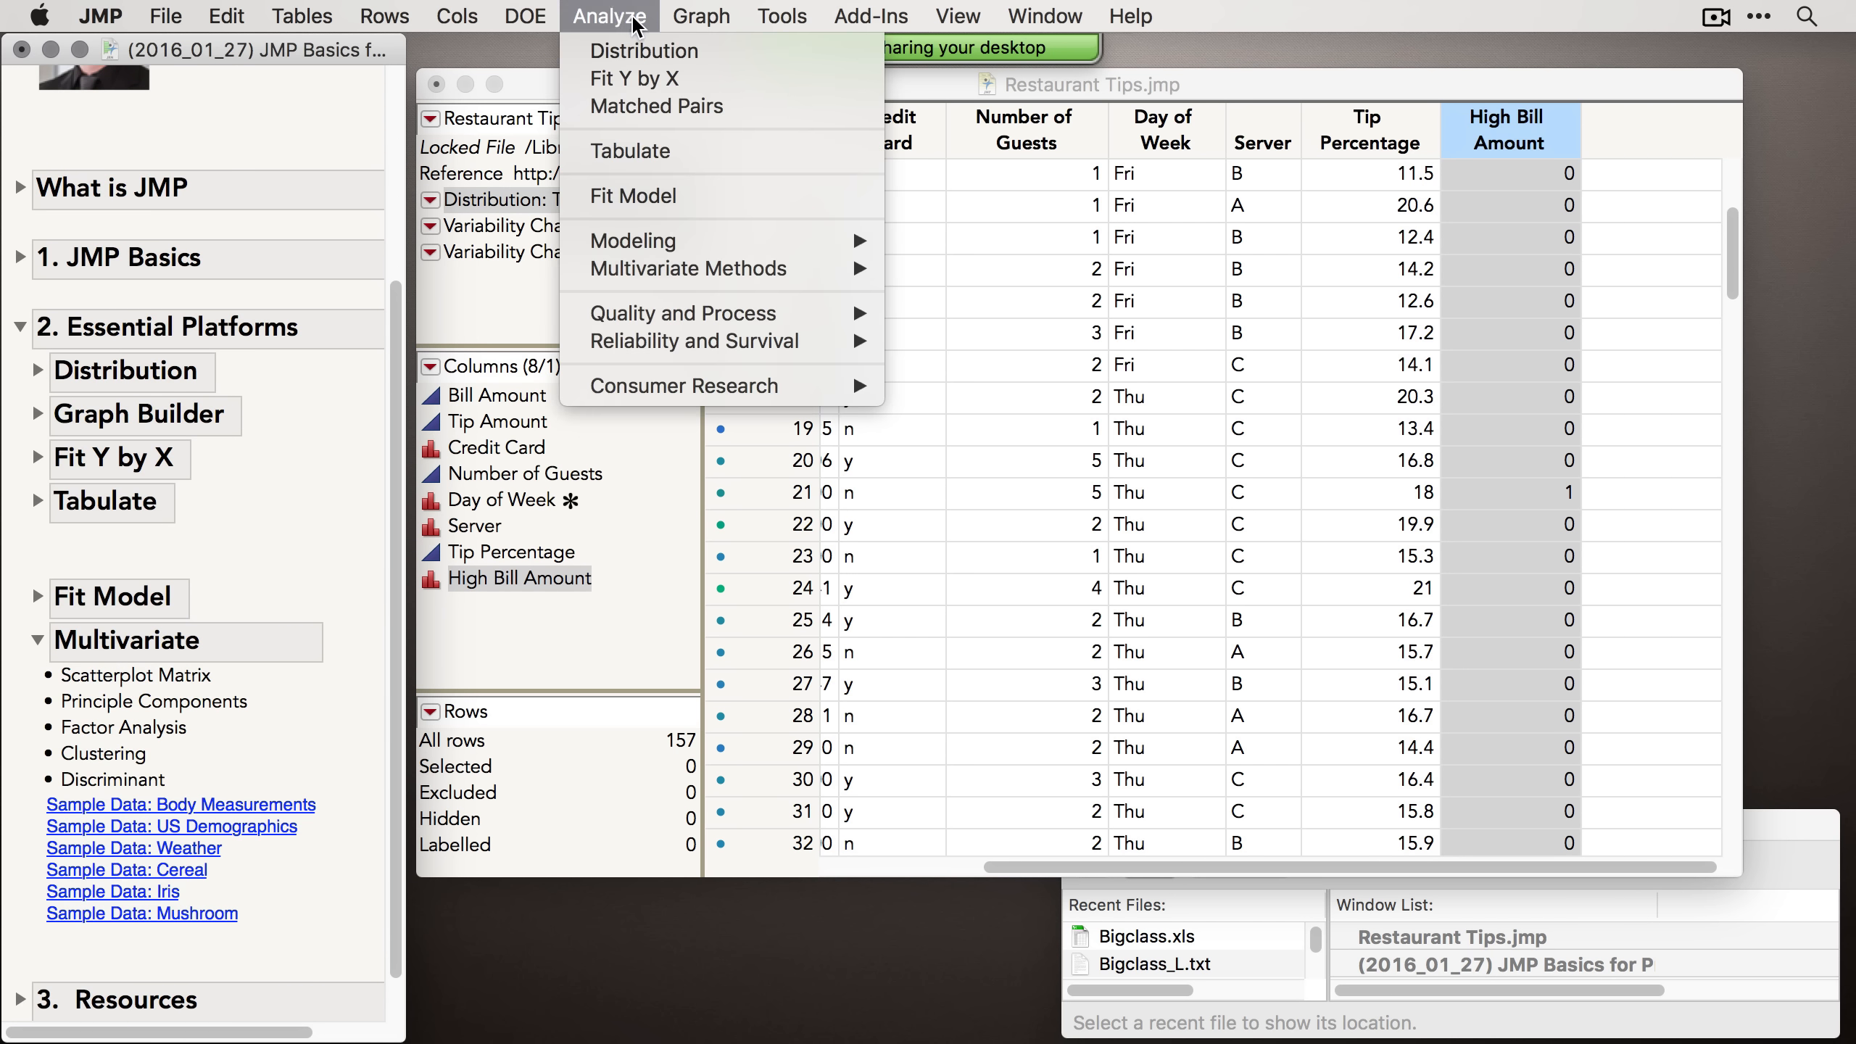
mouse_move(699, 274)
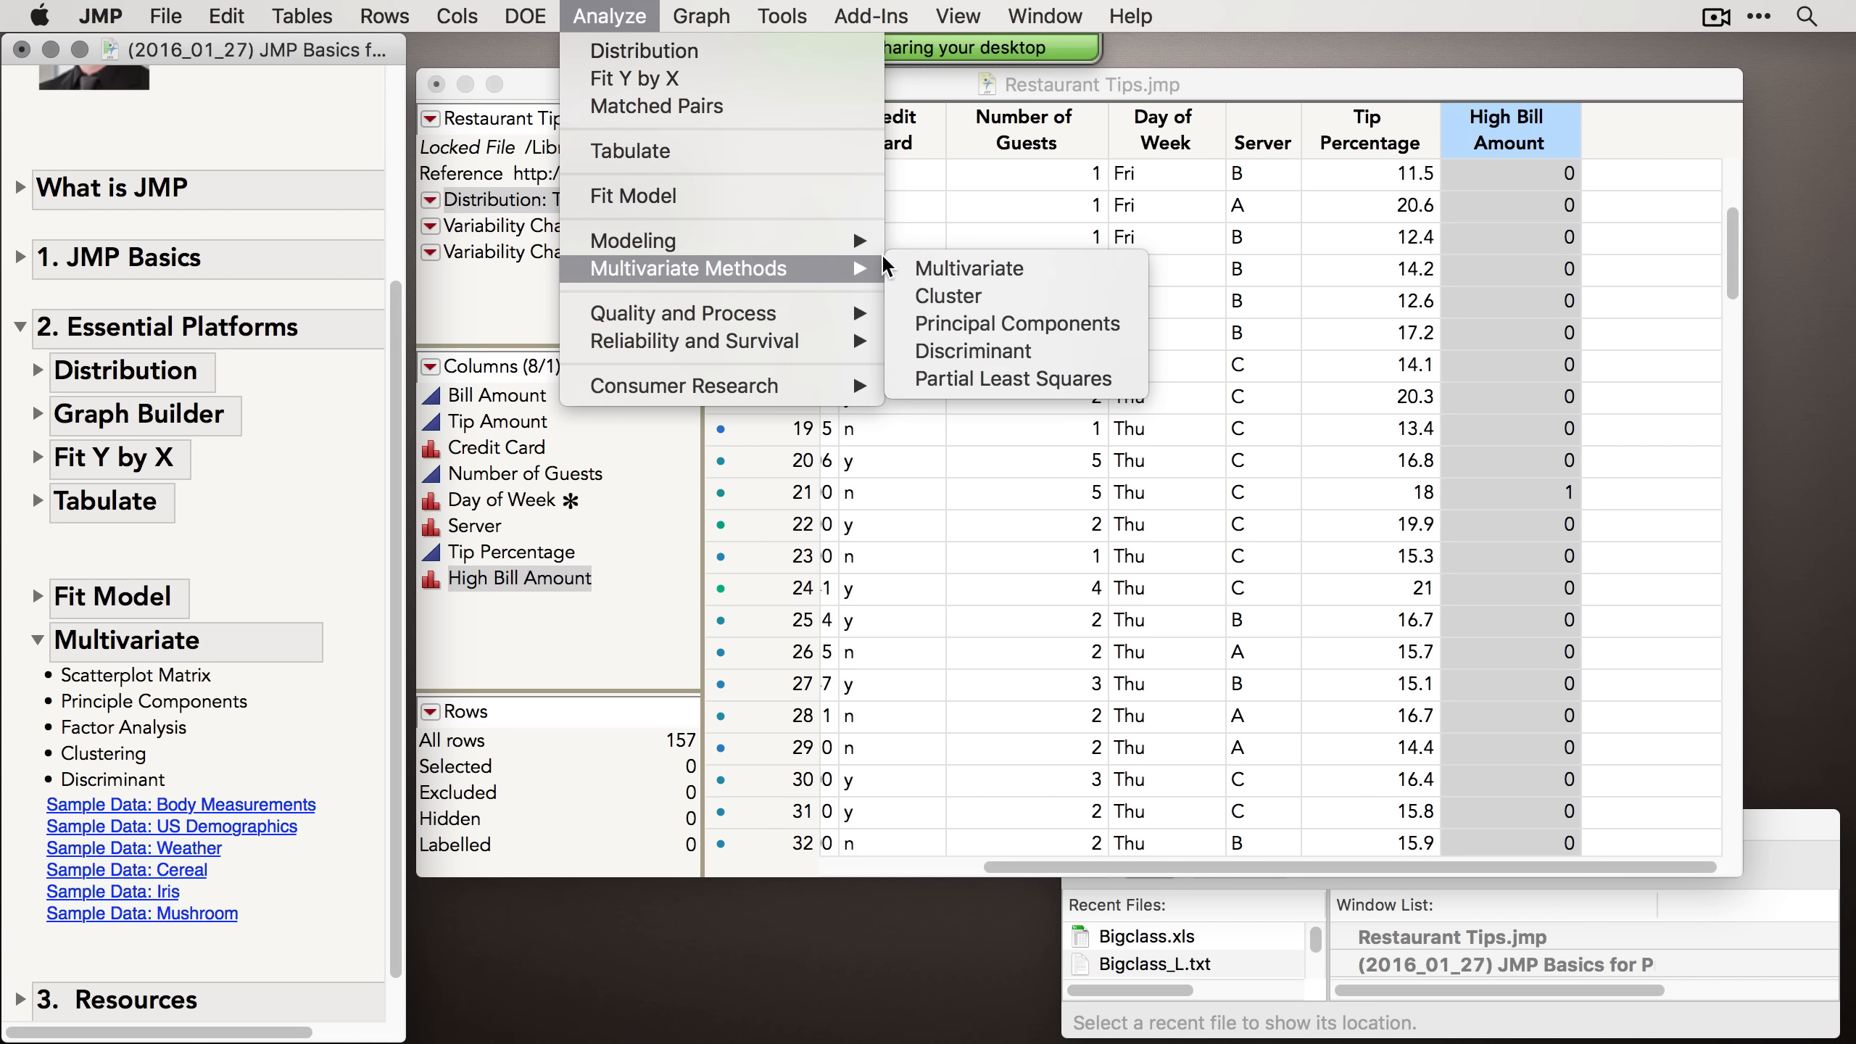
left_click(979, 267)
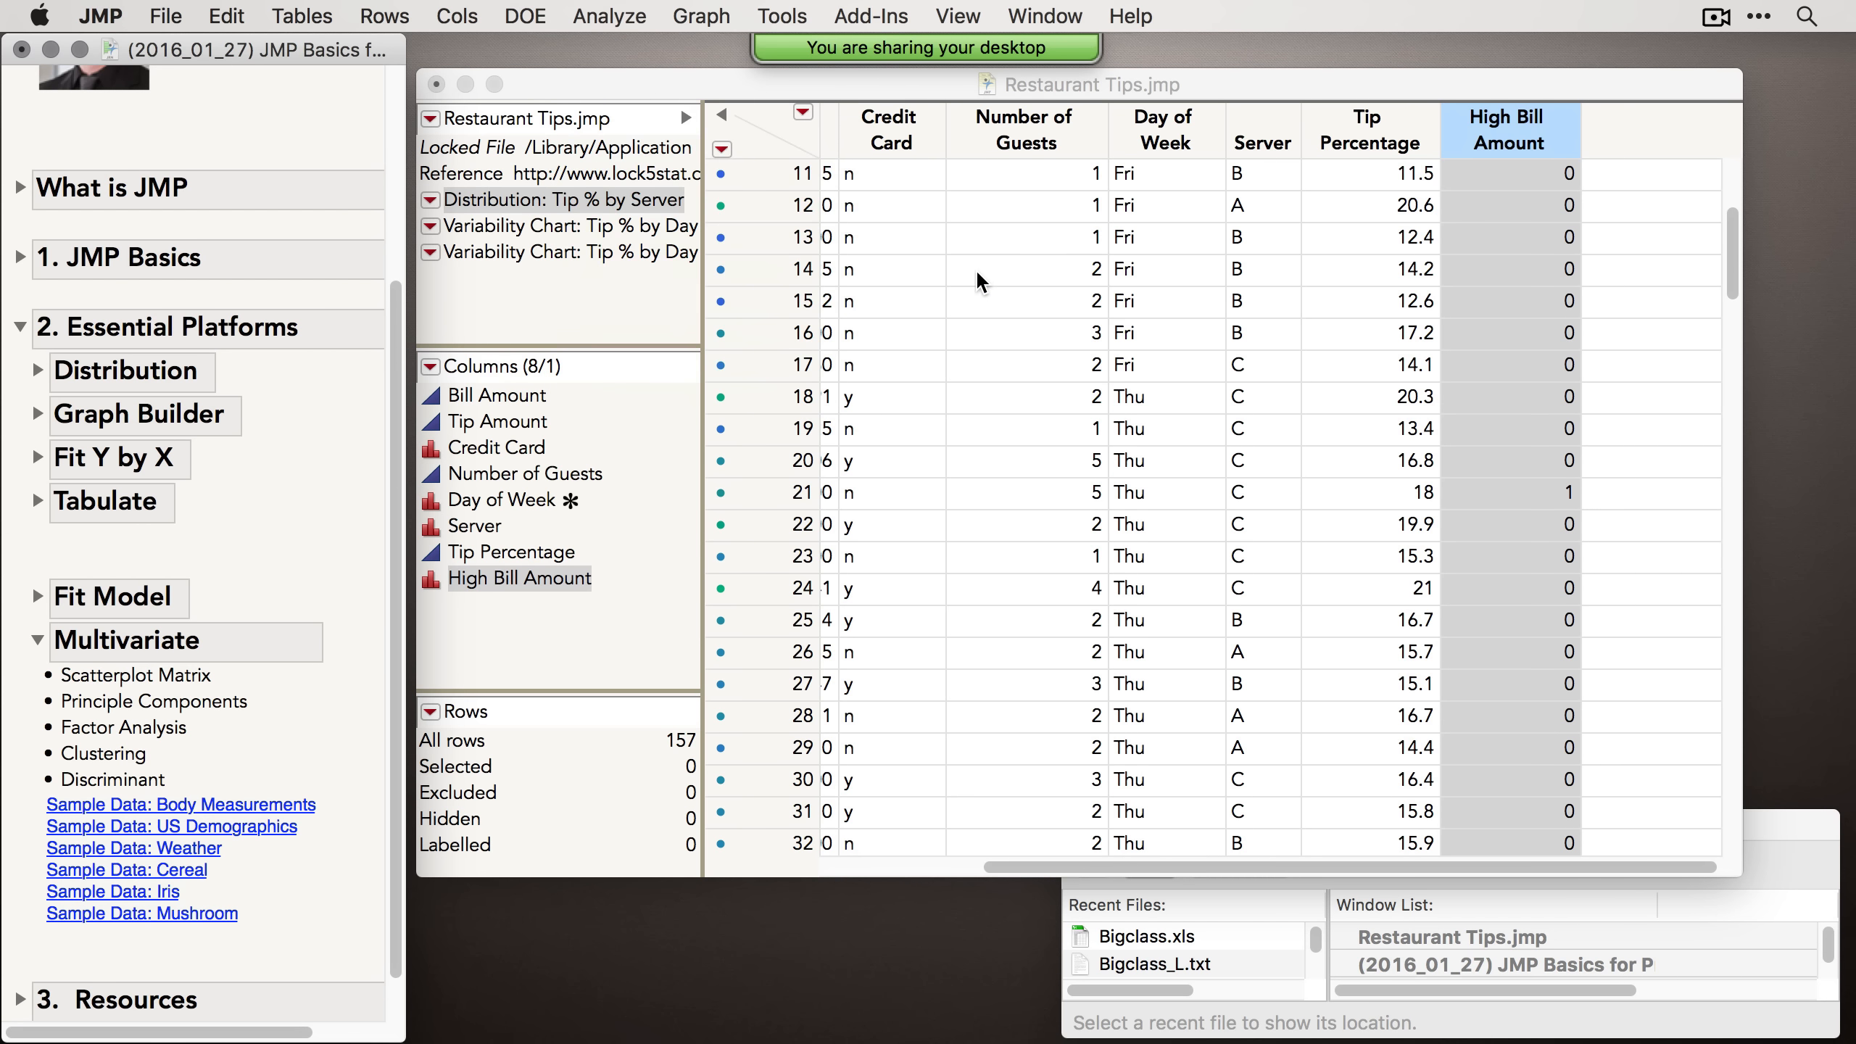
left_click_drag(550, 329, 569, 362)
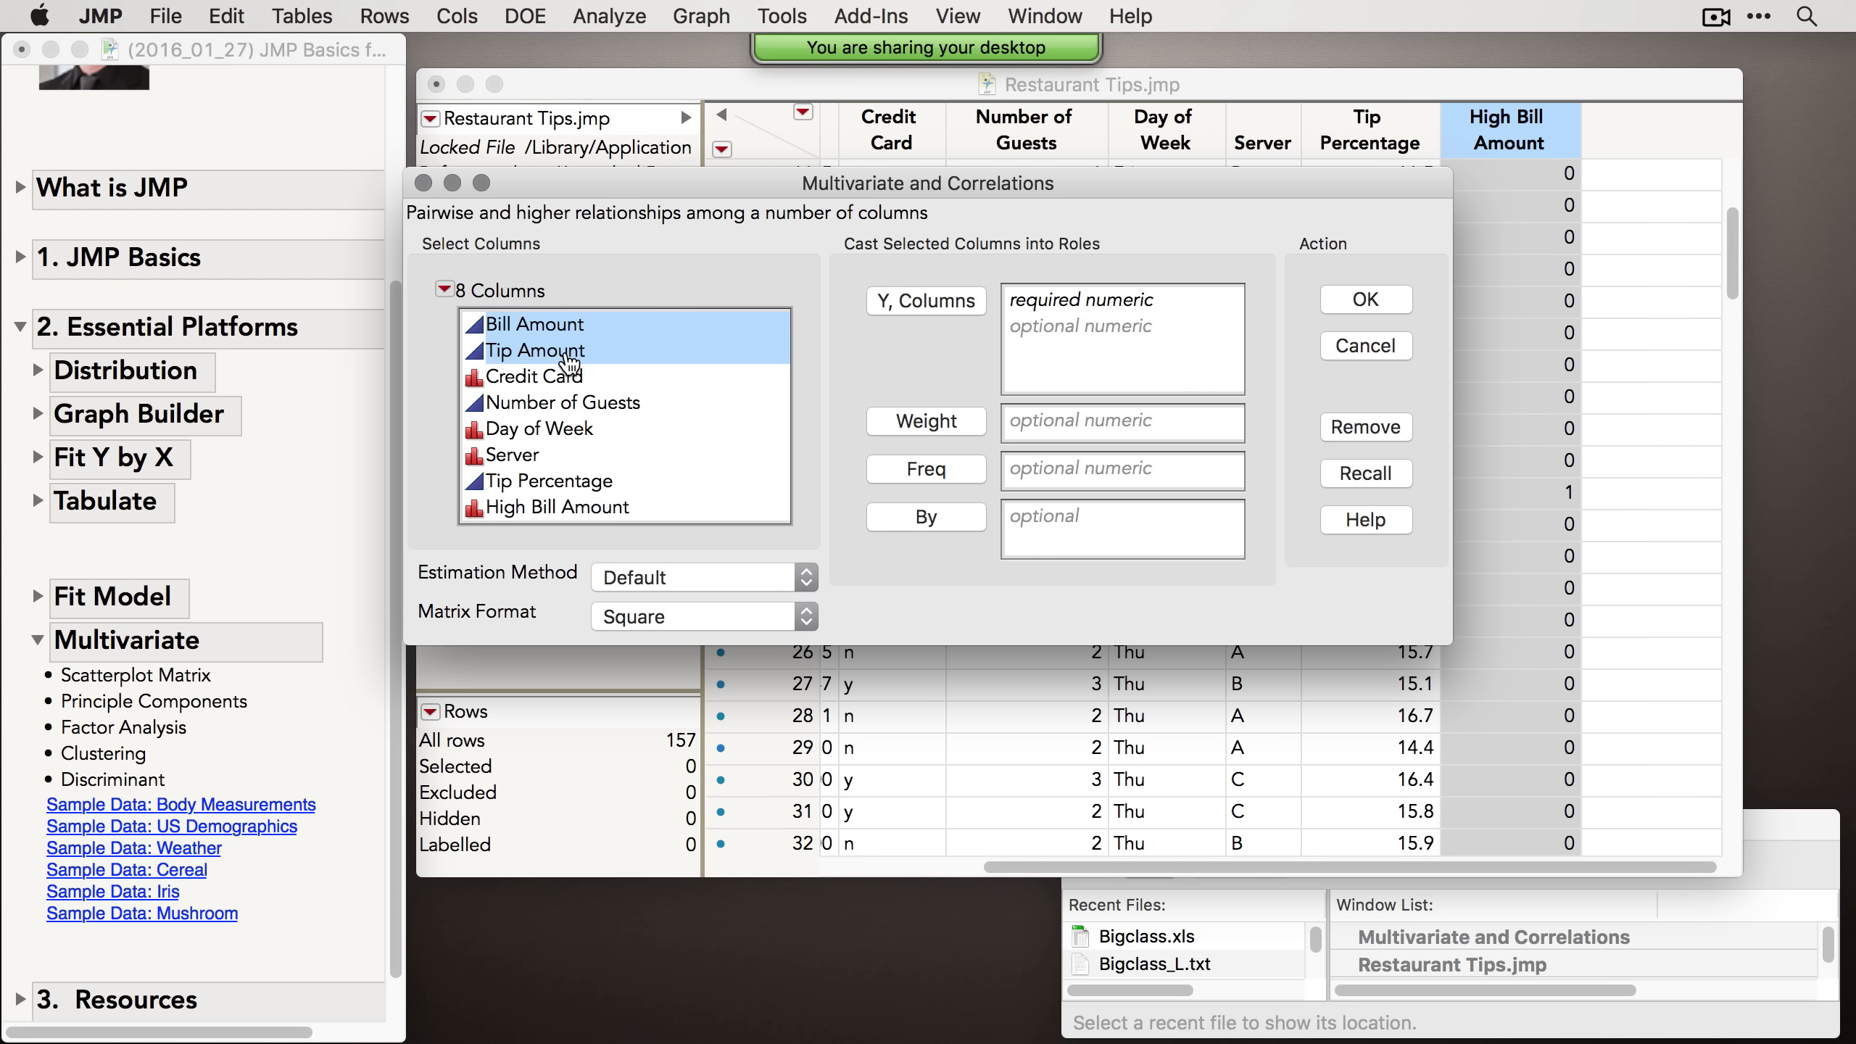
left_click(541, 405, "super")
left_click(520, 483, "super")
left_click(920, 314)
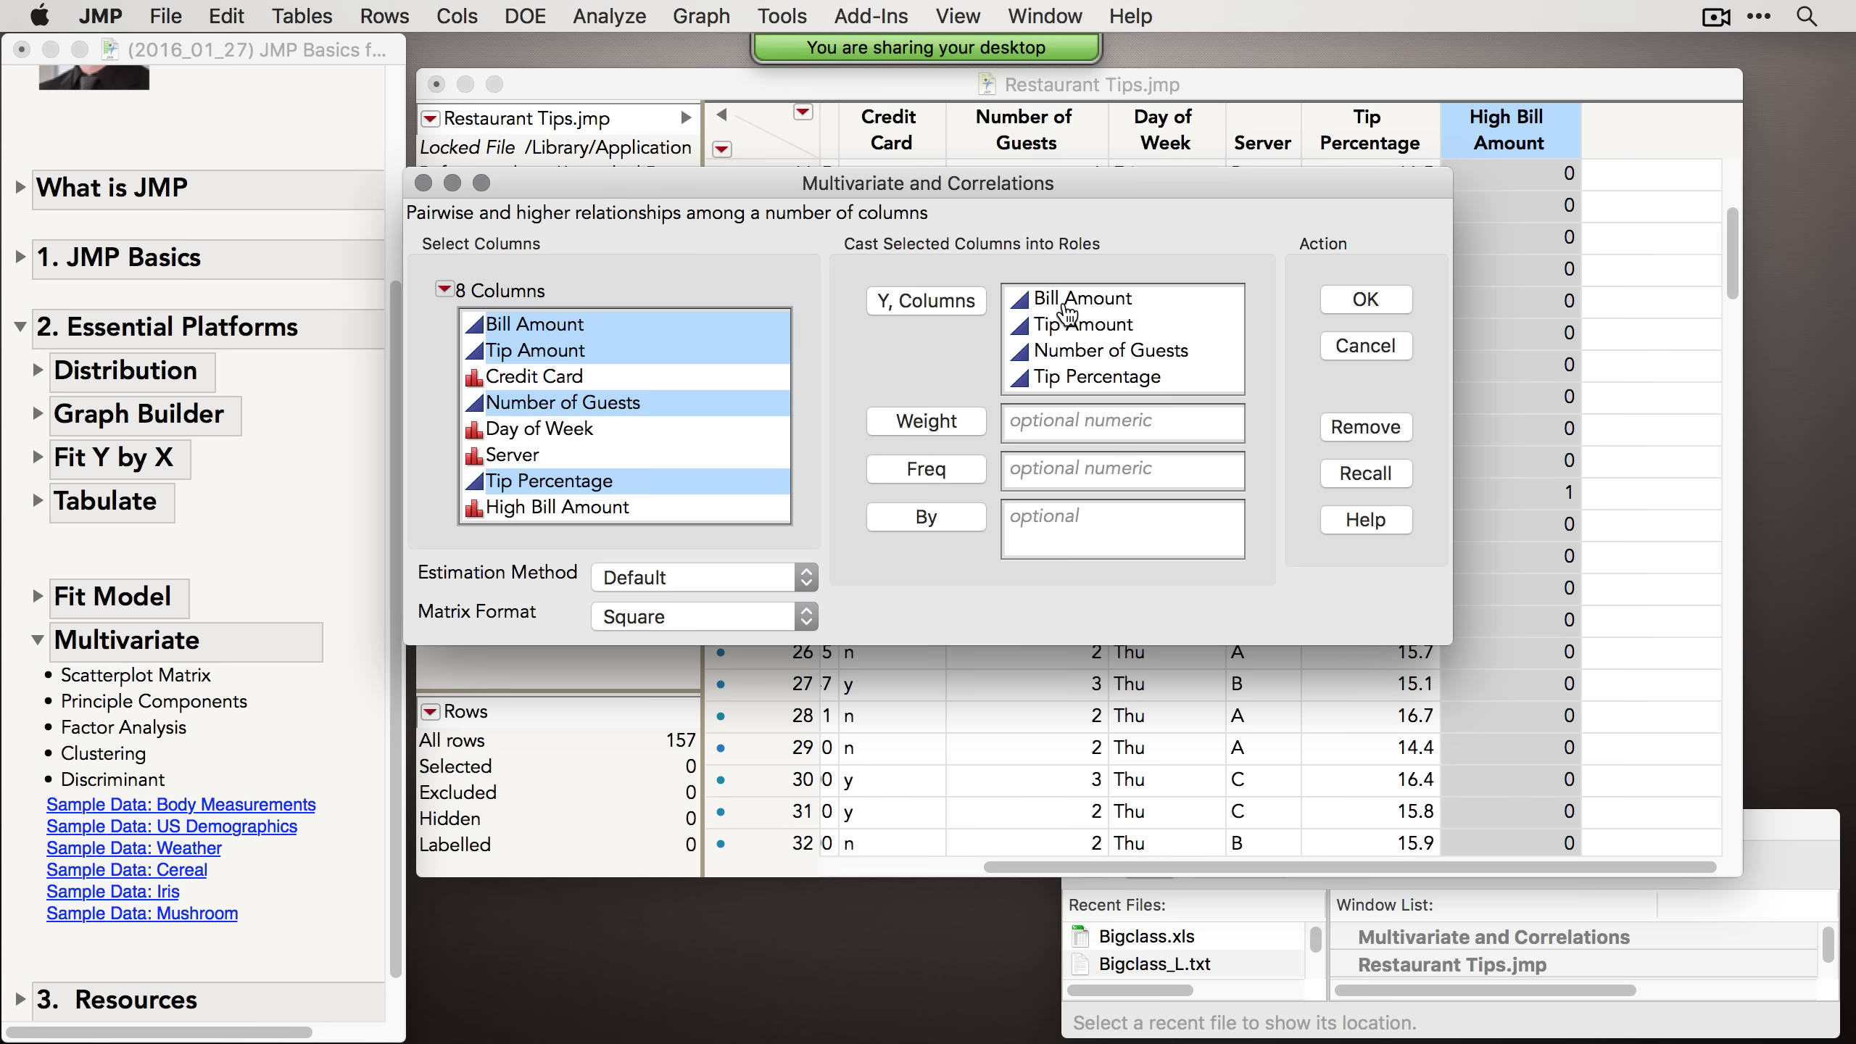
left_click(1376, 310)
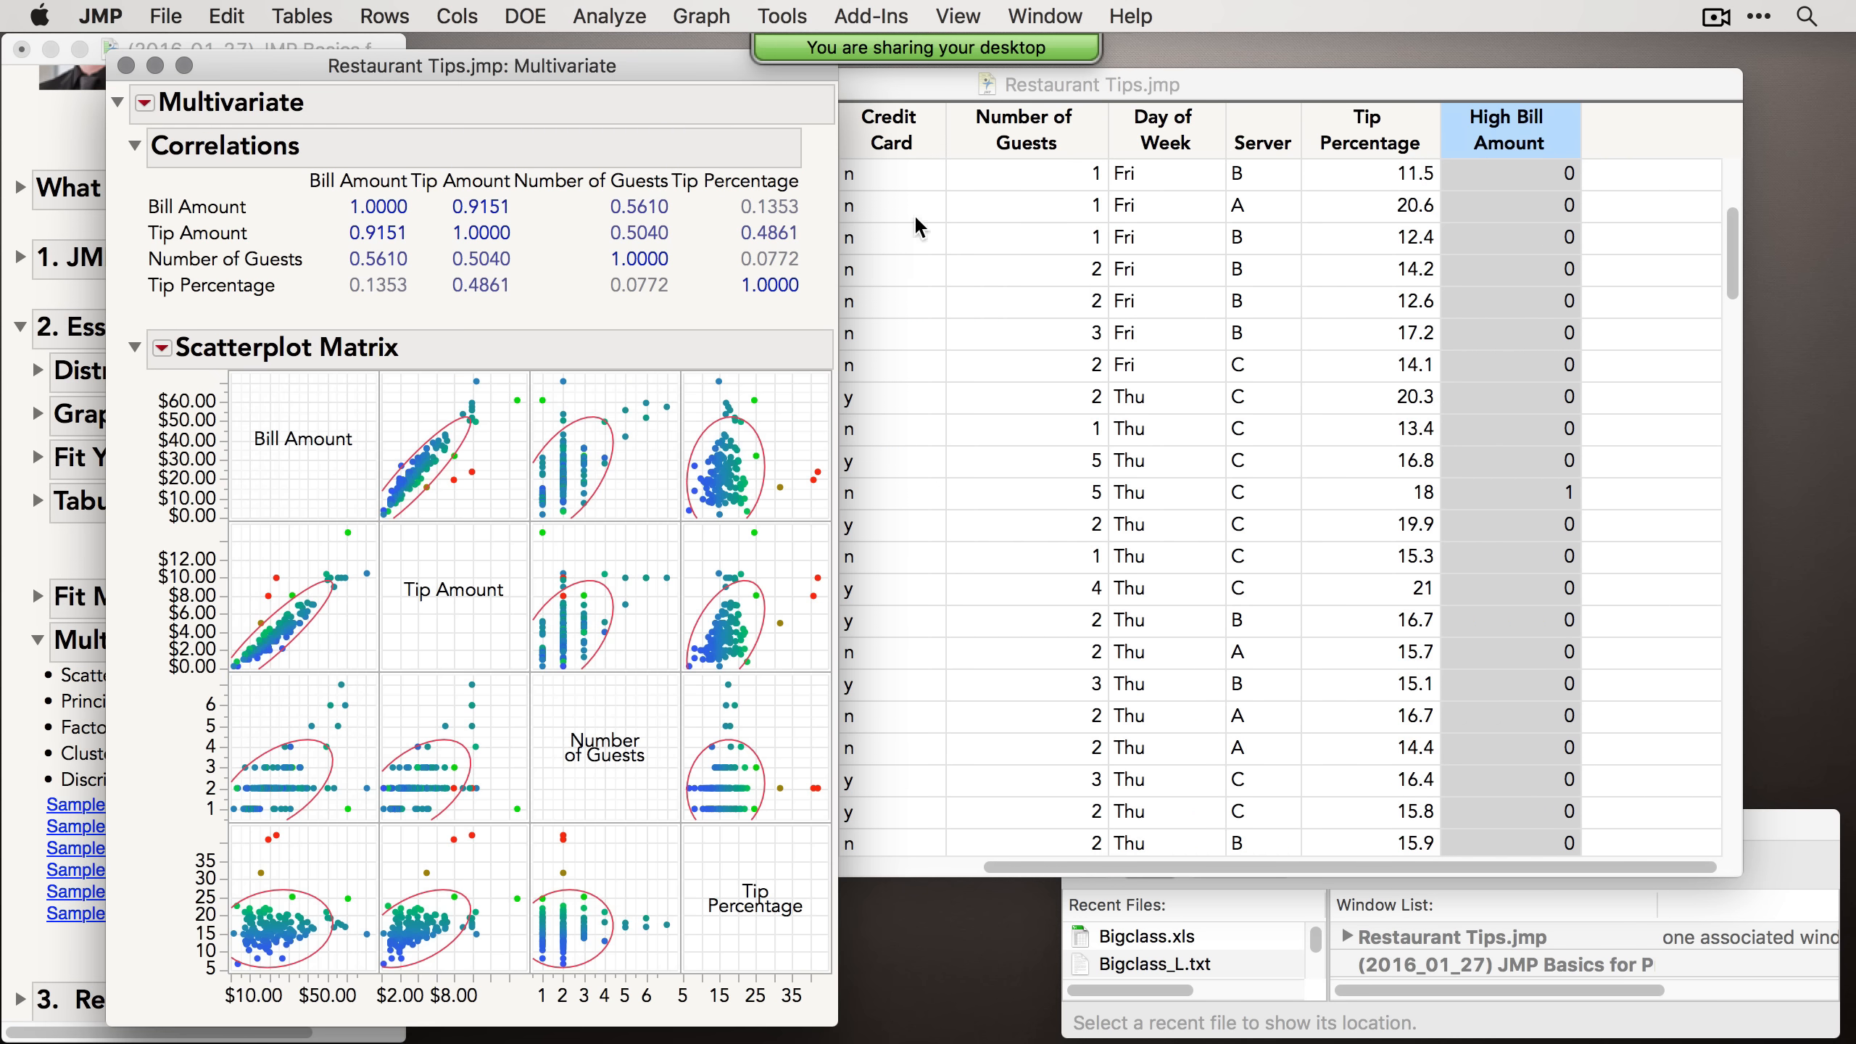
Step: Browse the Multivariate report's options menu, including Outlier Analysis, then close the report
left_click_drag(623, 79, 758, 63)
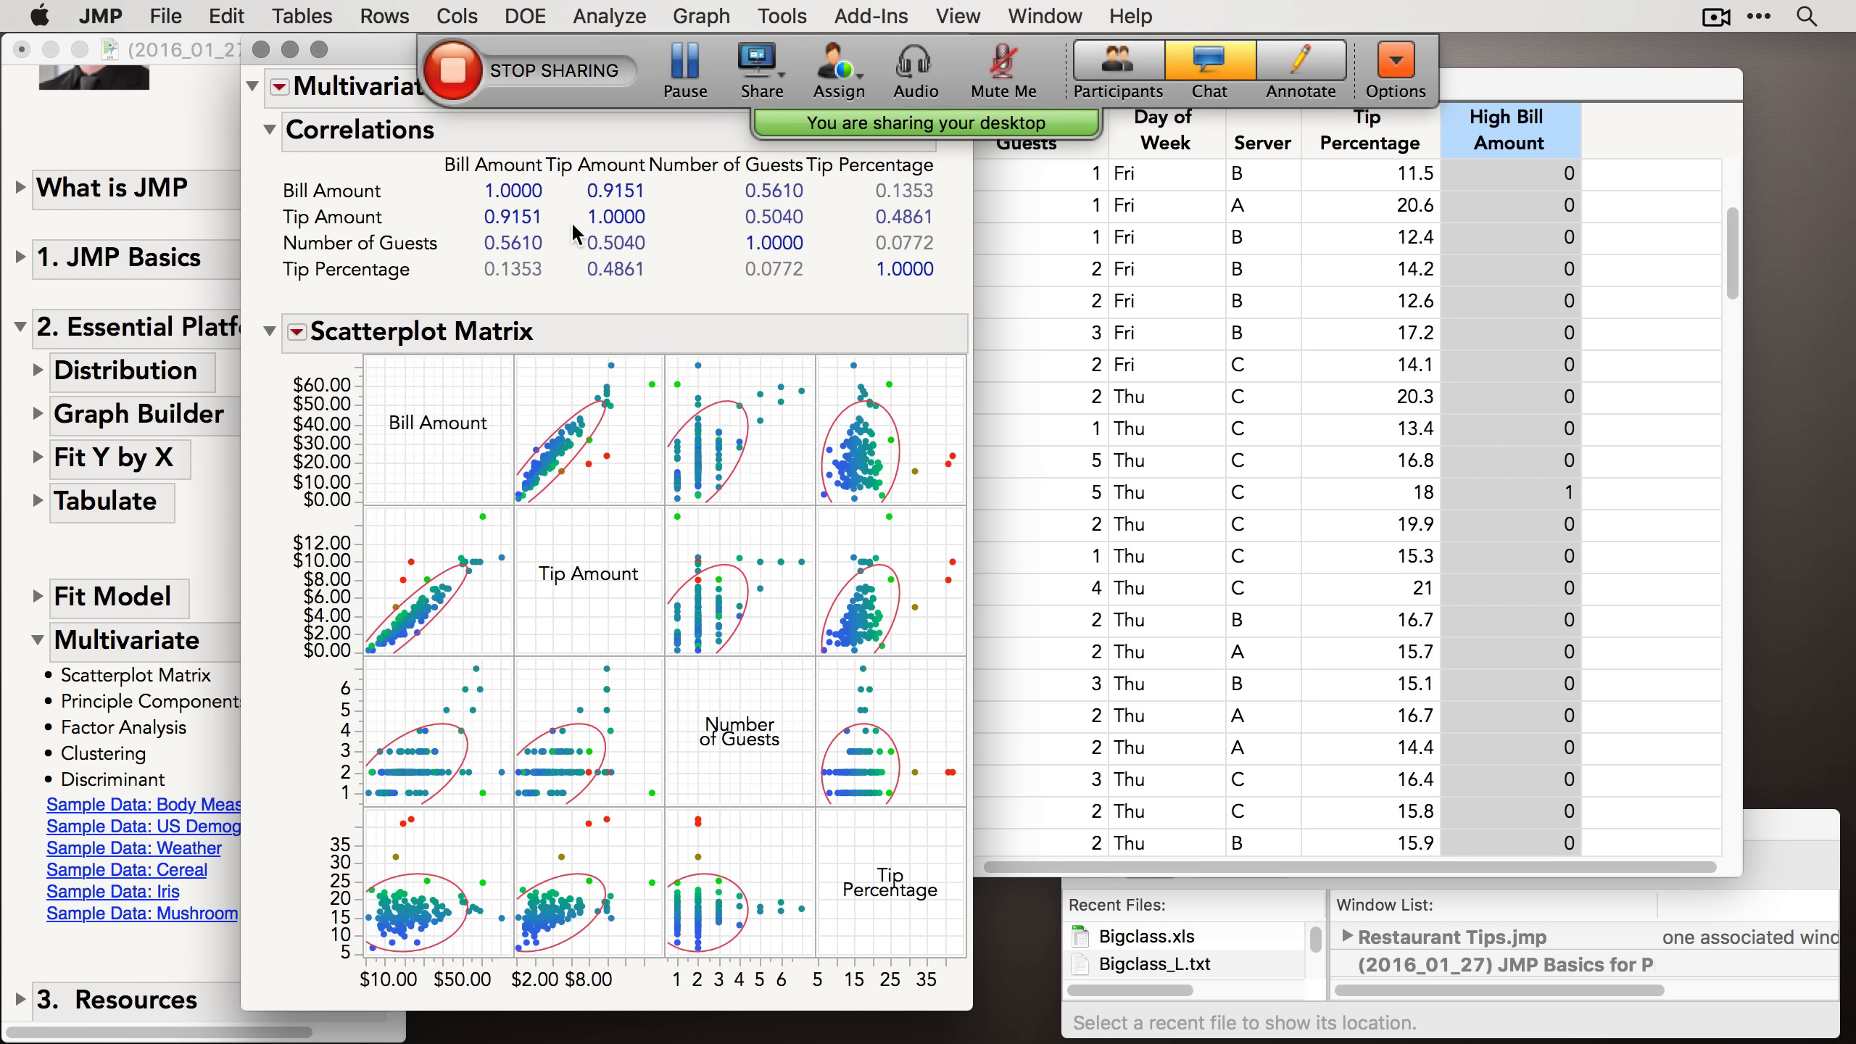
left_click(280, 87)
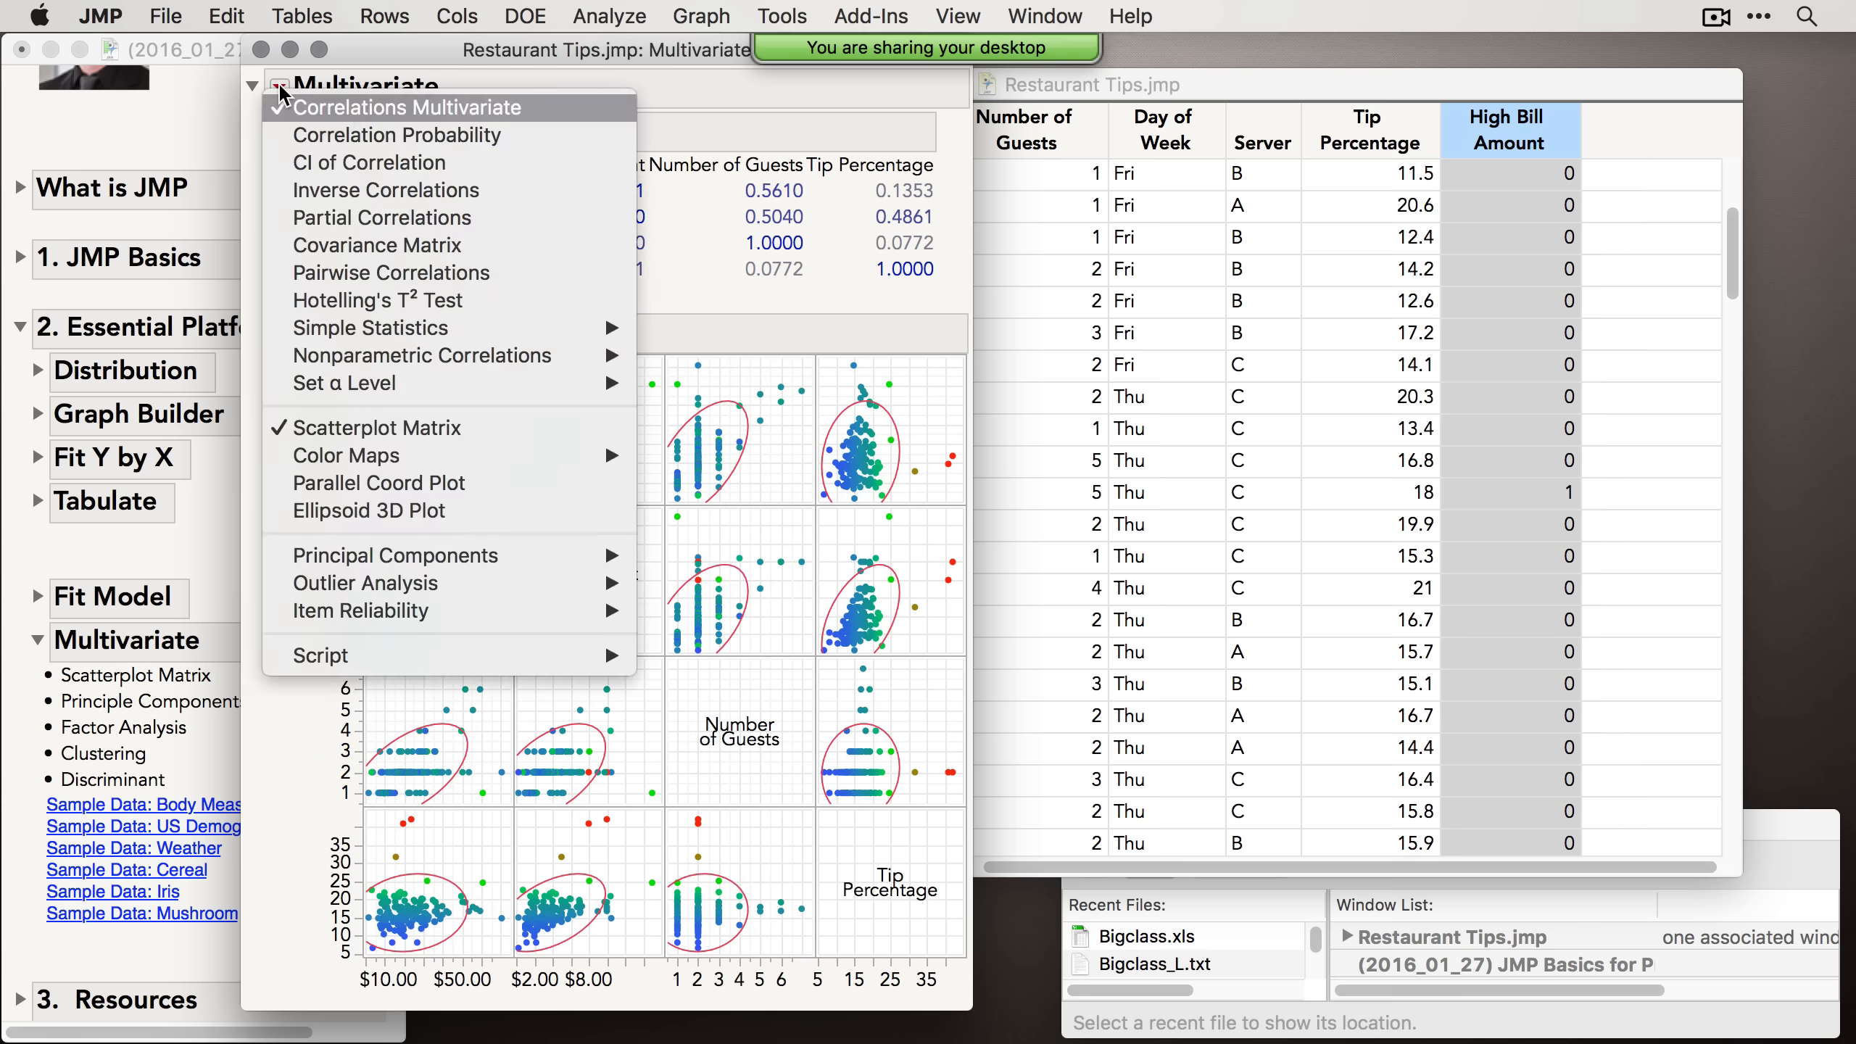
mouse_move(453, 588)
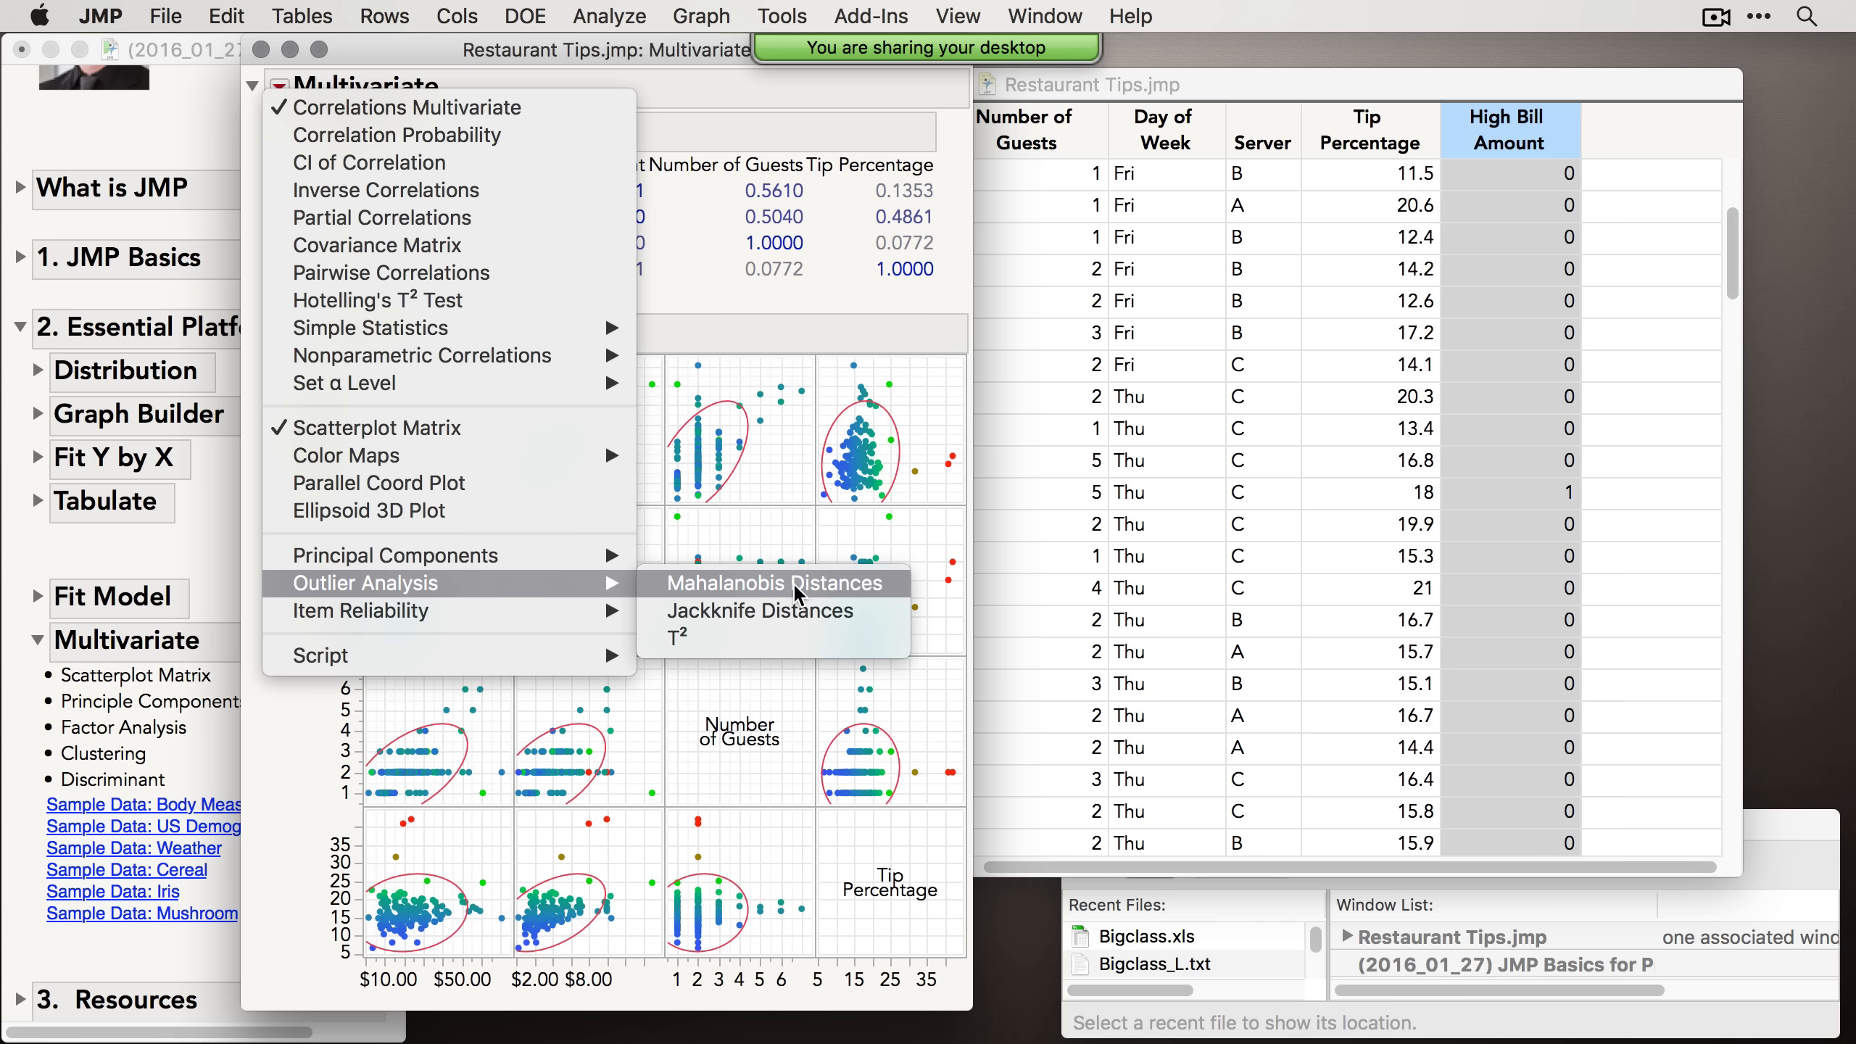
left_click(700, 288)
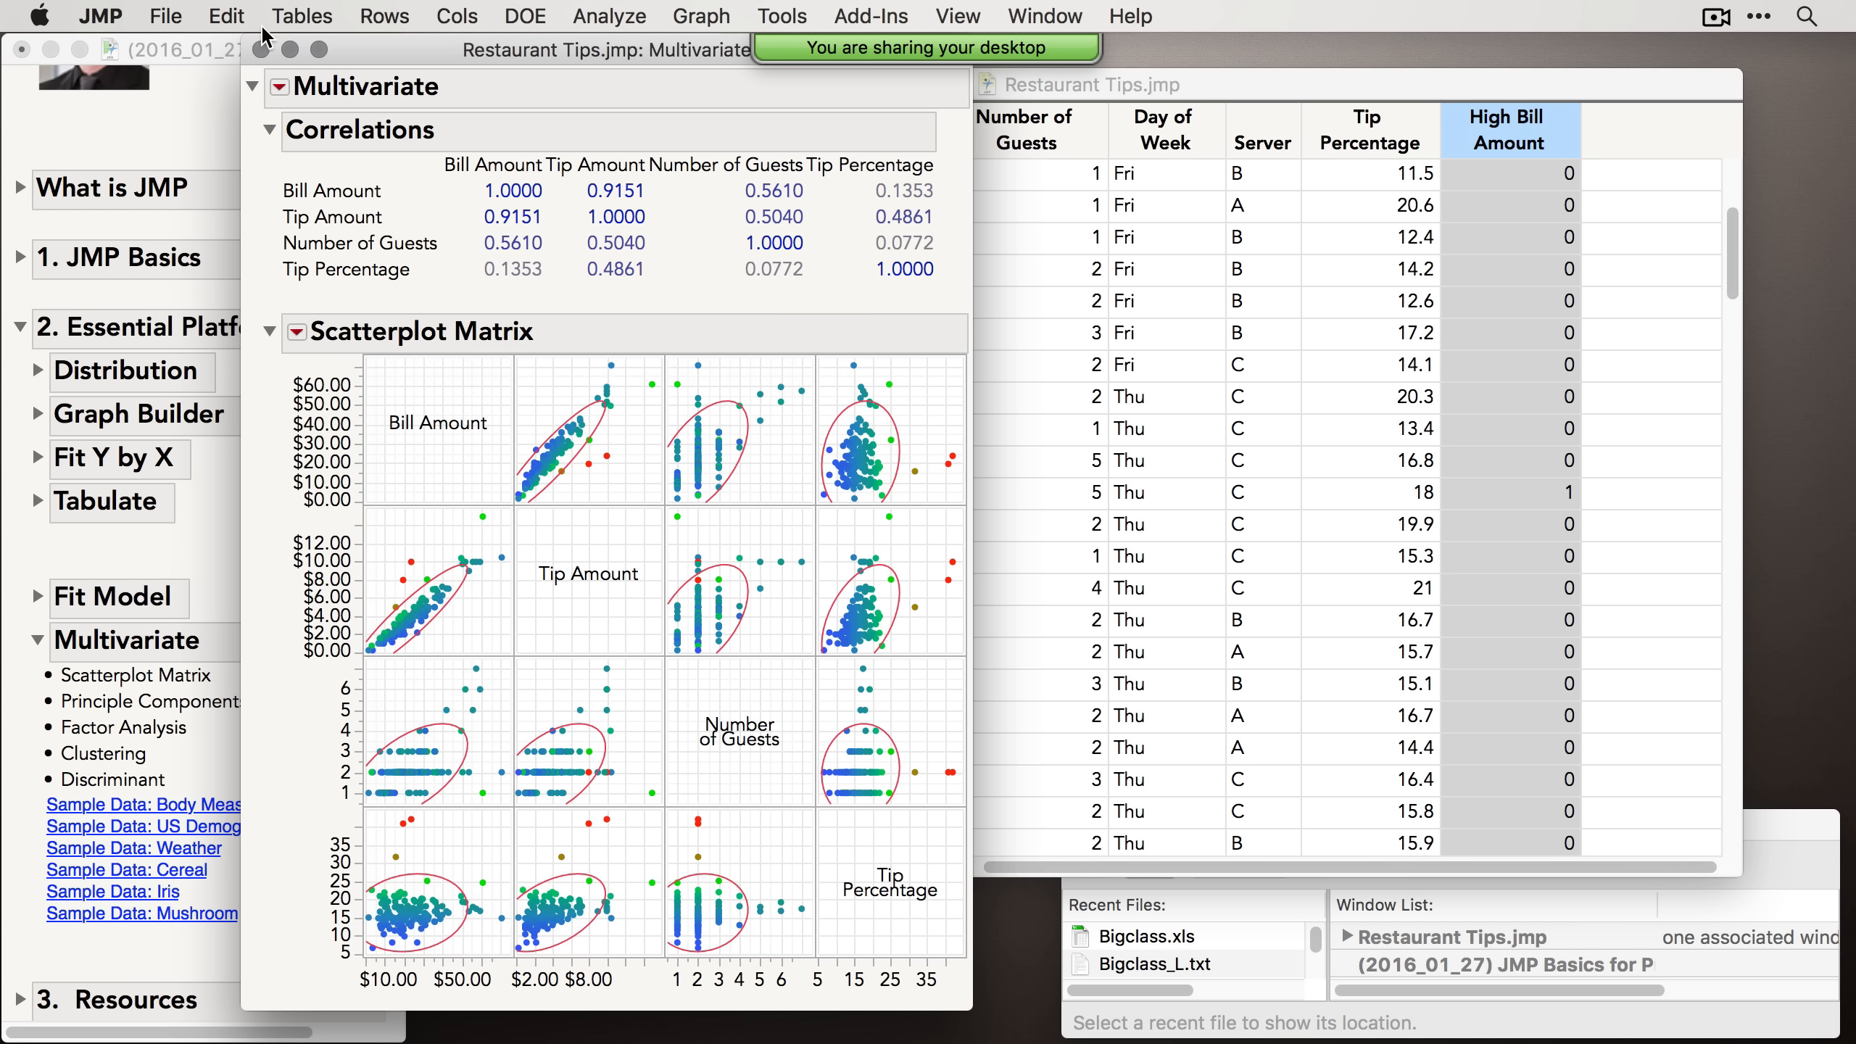
left_click(261, 50)
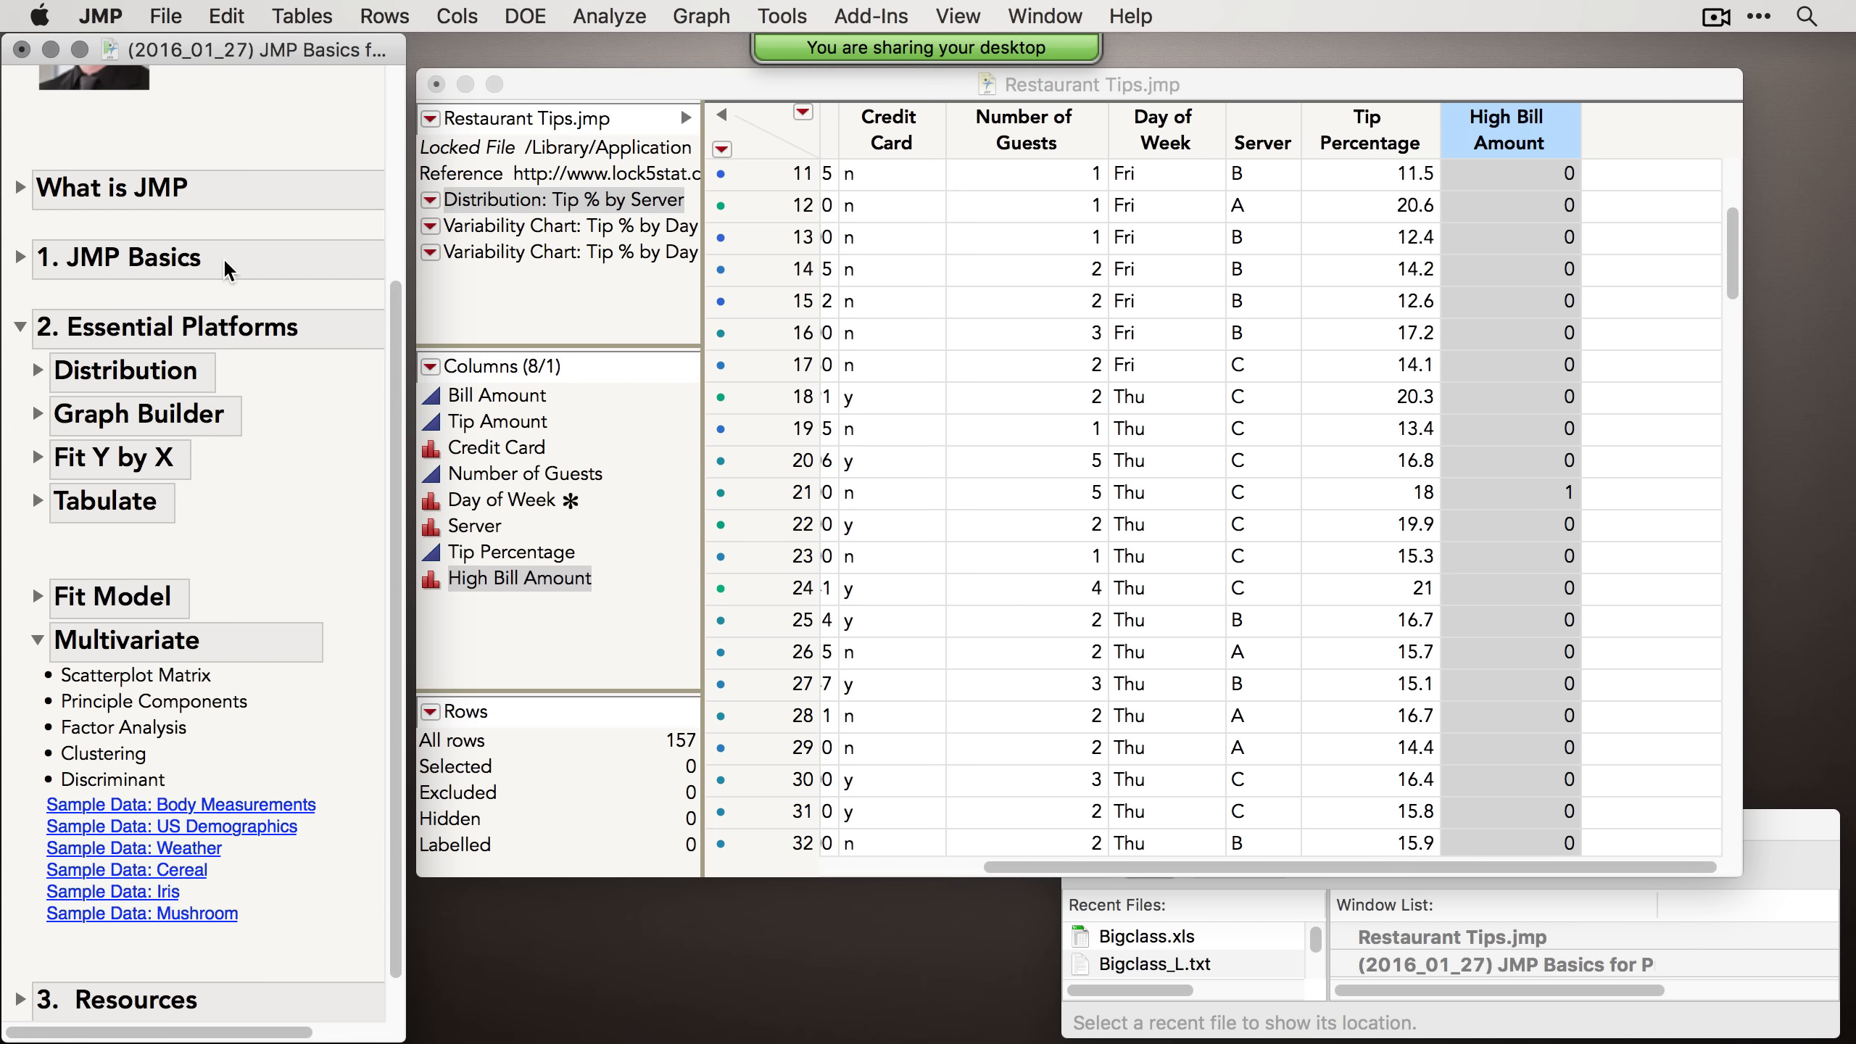
Step: Collapse the Multivariate and Essential Platforms sections and expand Resources in the journal
left_click(37, 639)
left_click(20, 947)
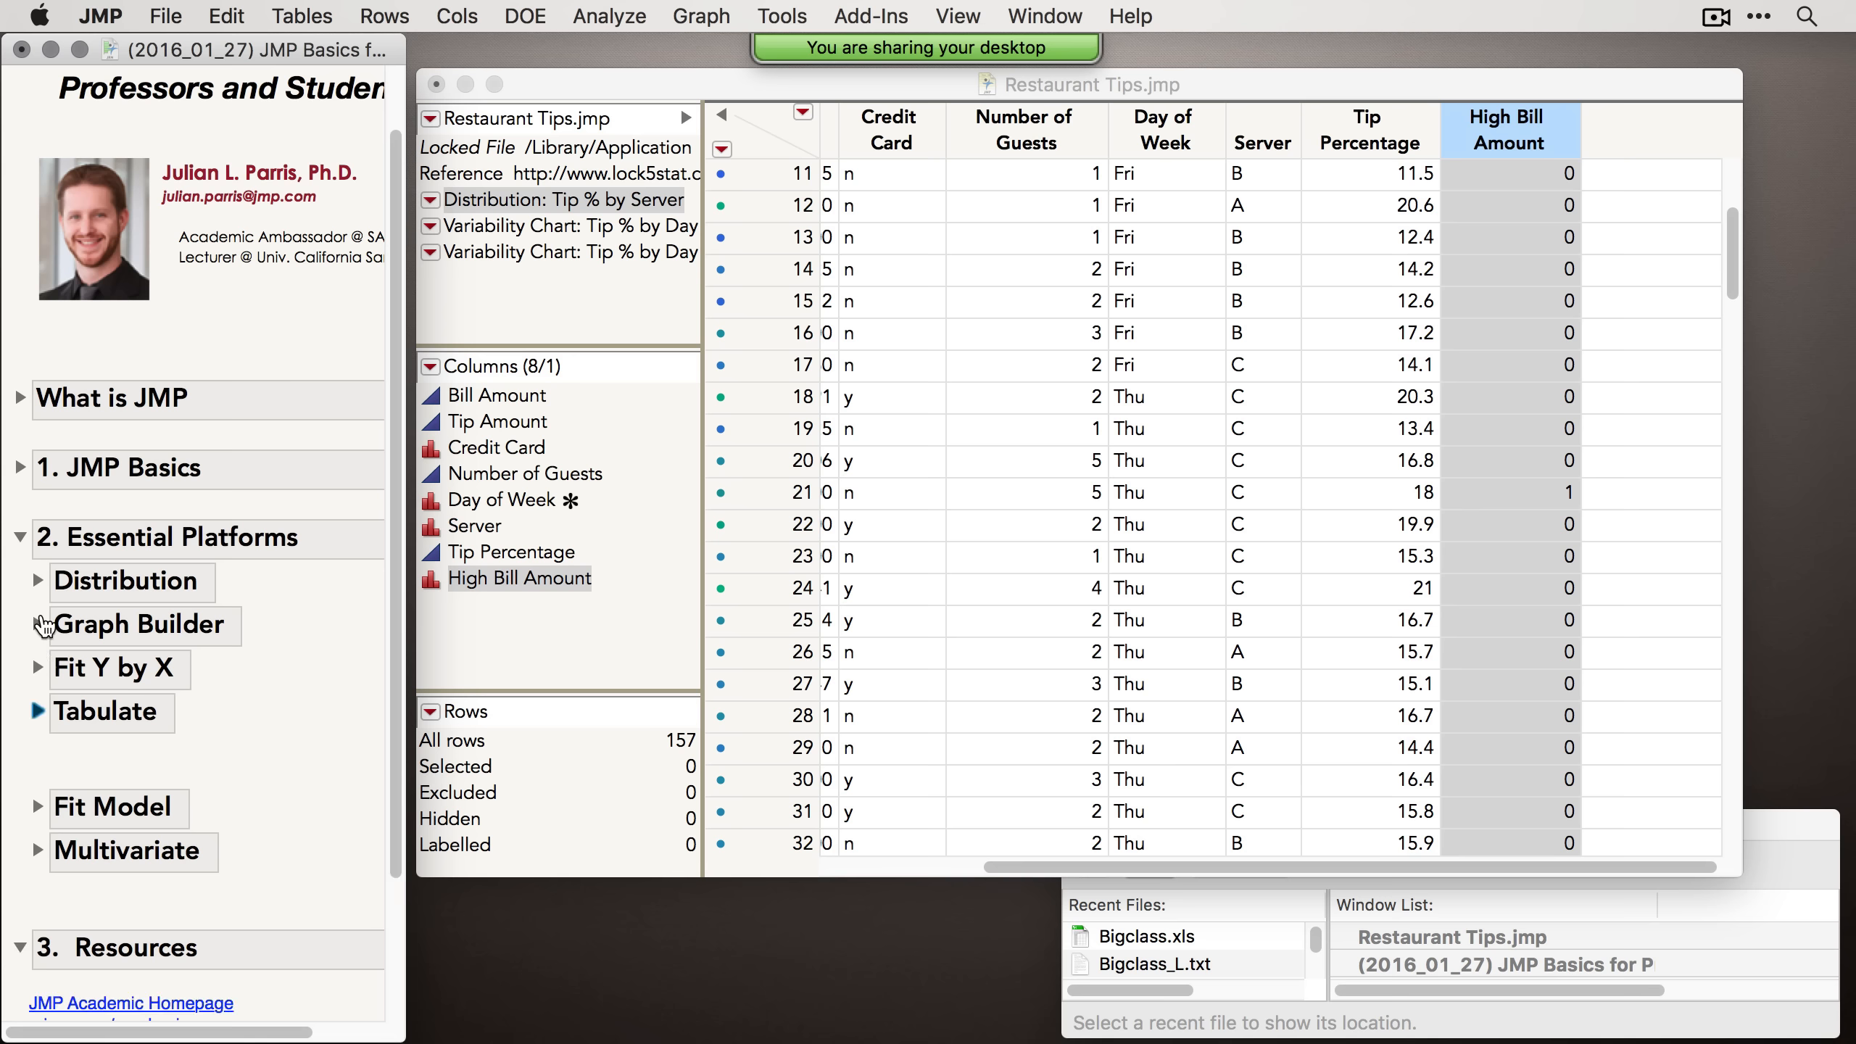
left_click(20, 536)
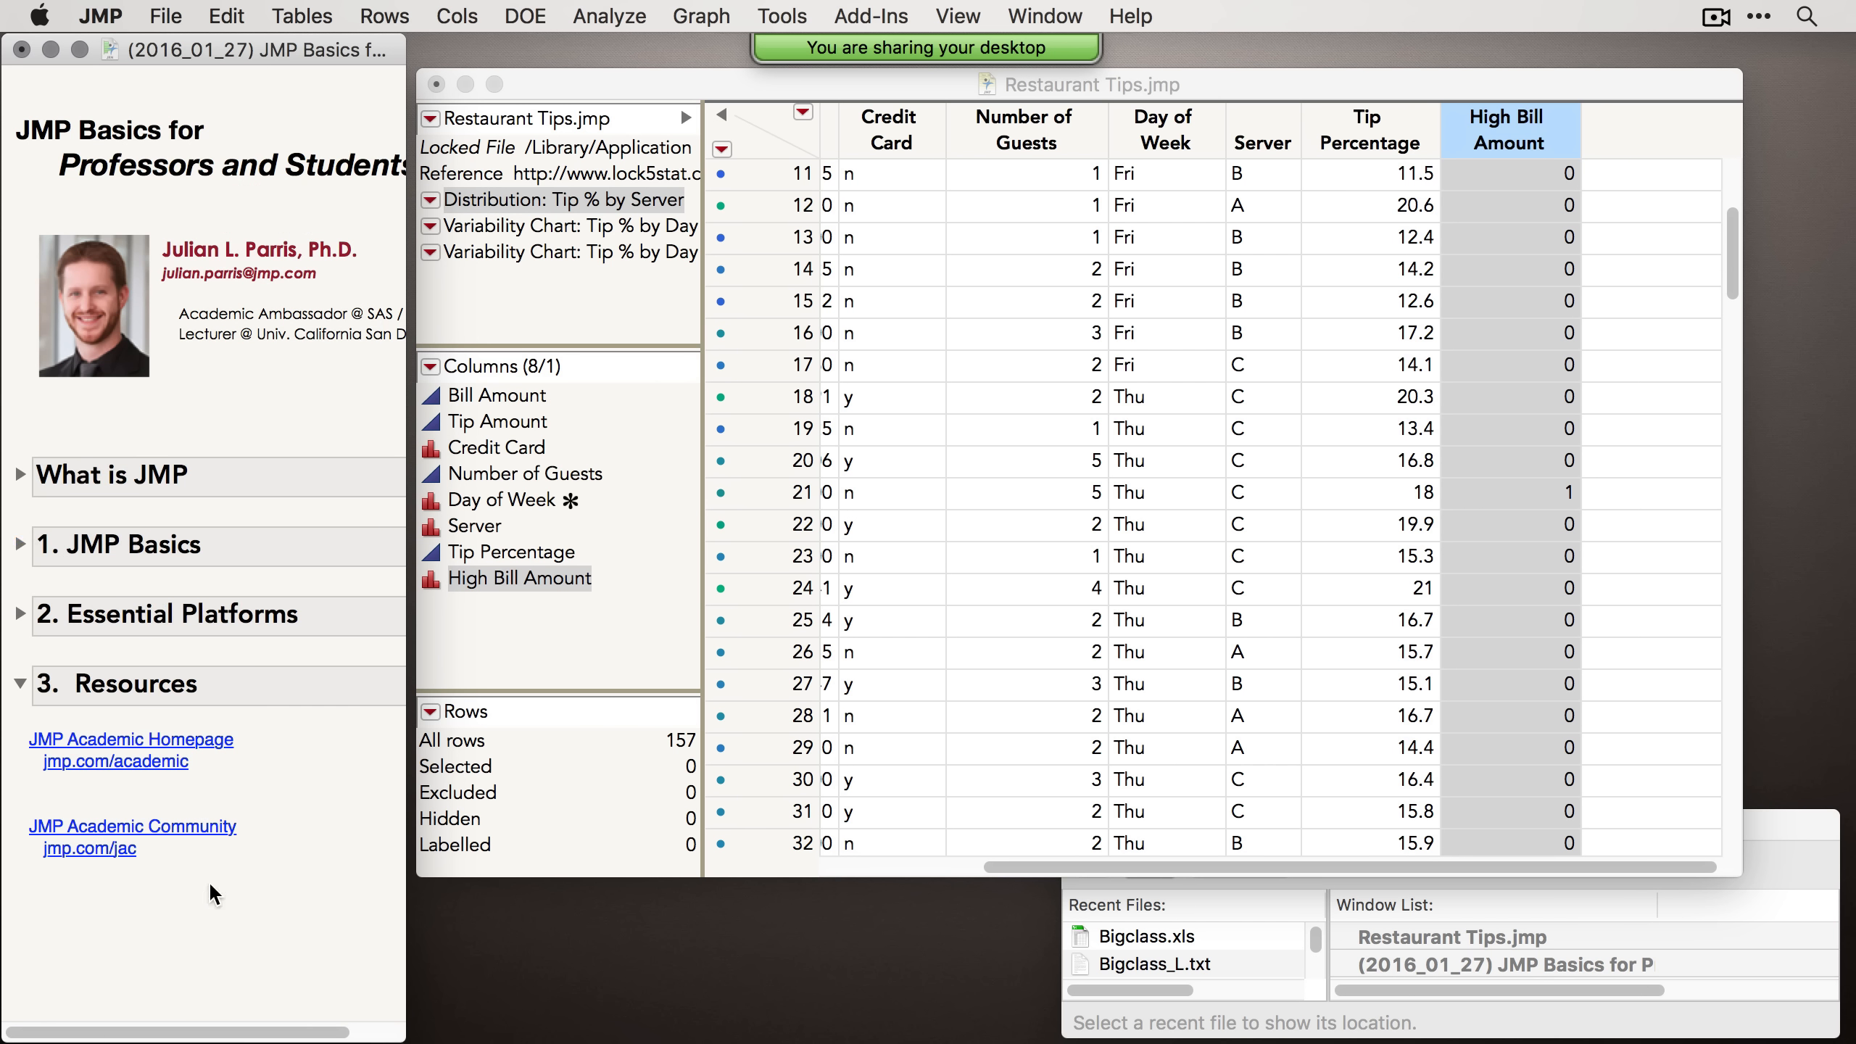